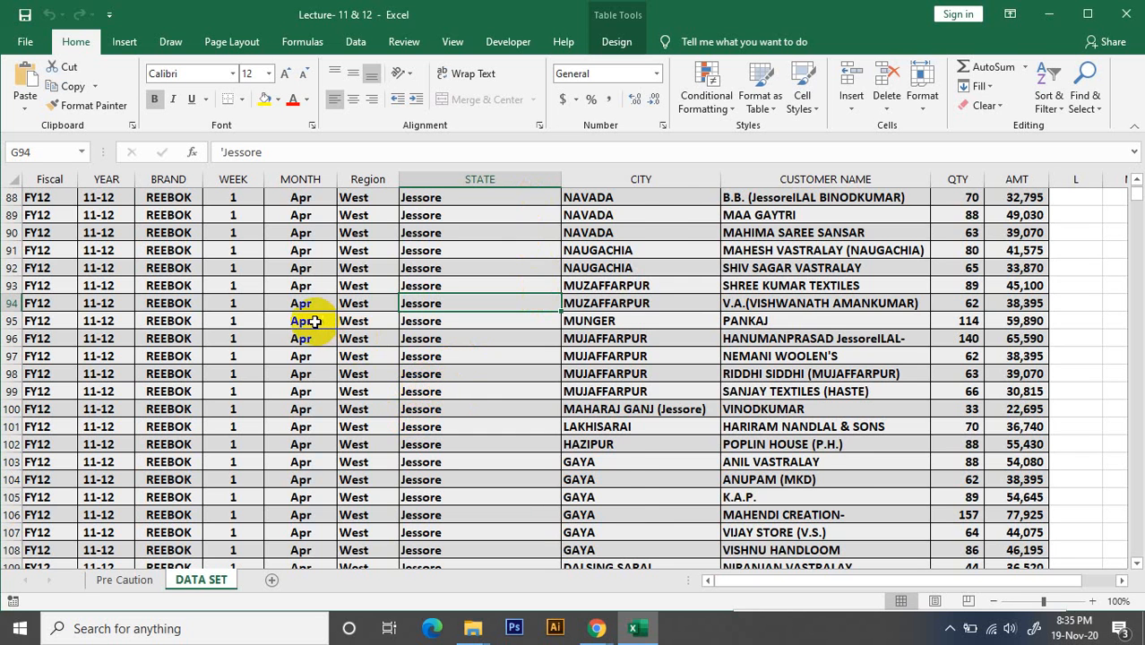
# Examine the WEEK and MONTH columns of the DATA SET sheet, comparing their headers with the entries in the rows below
pyautogui.scroll(9, 180, 281)
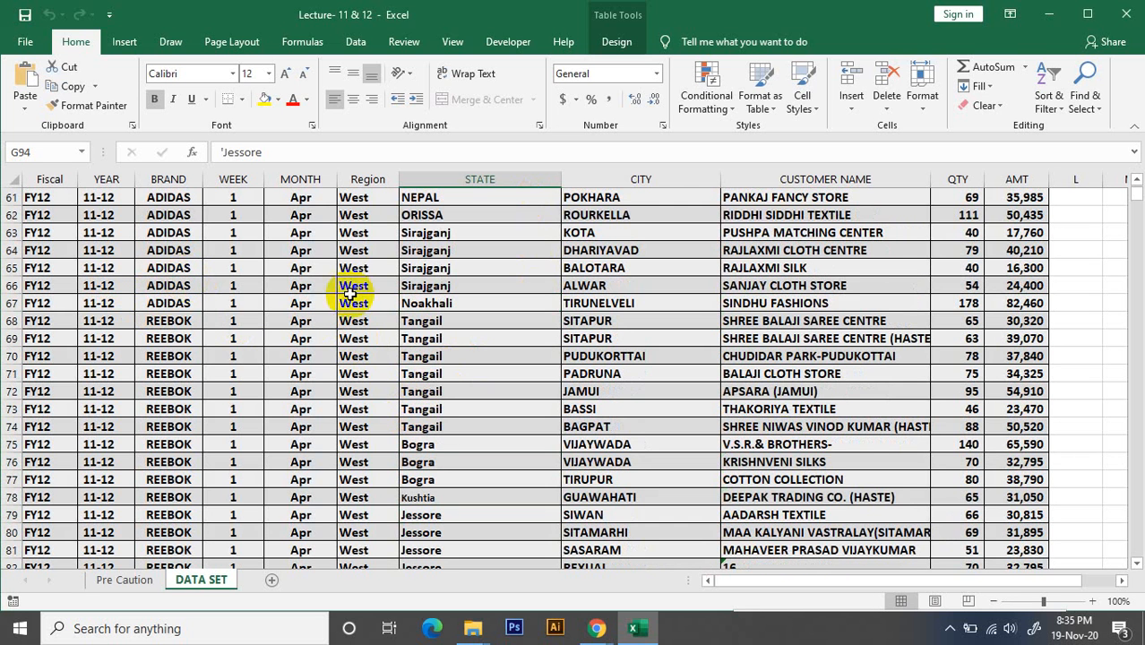
pyautogui.moveTo(1133, 185); pyautogui.dragTo(1133, 182)
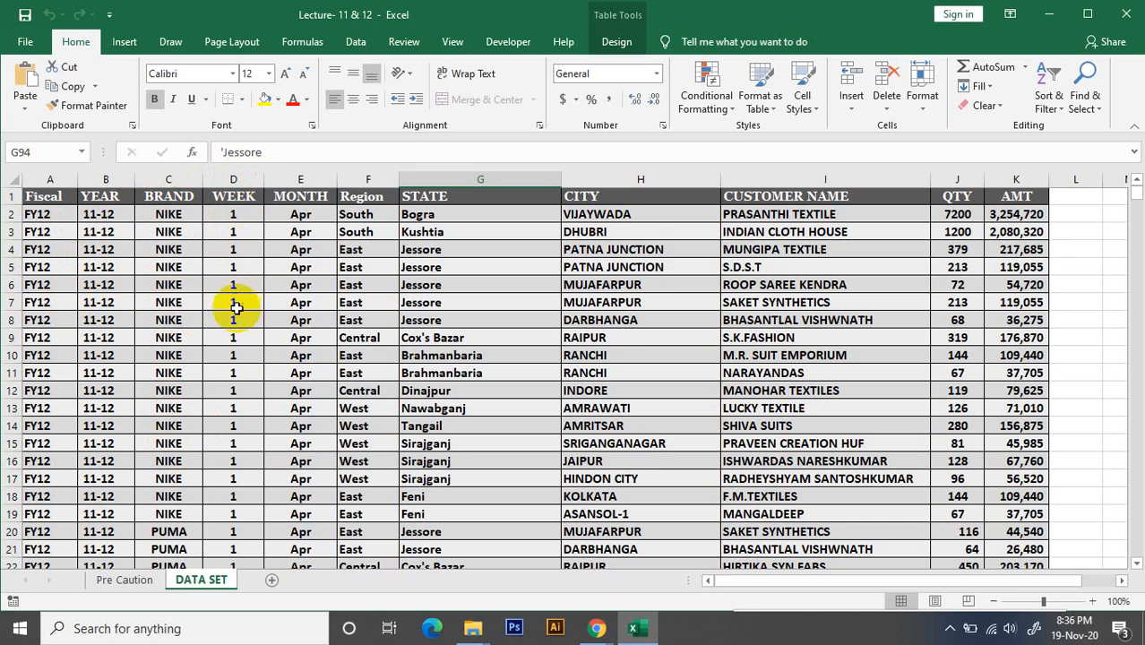
pyautogui.scroll(-5, 255, 397)
pyautogui.scroll(5, 258, 387)
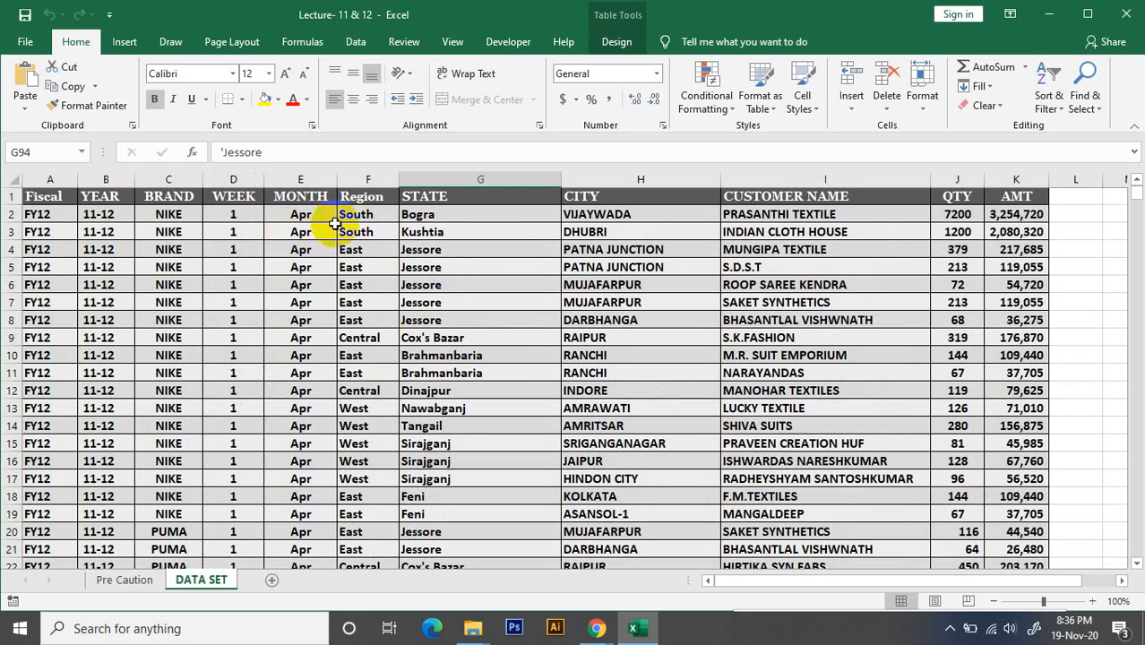
pyautogui.click(227, 219)
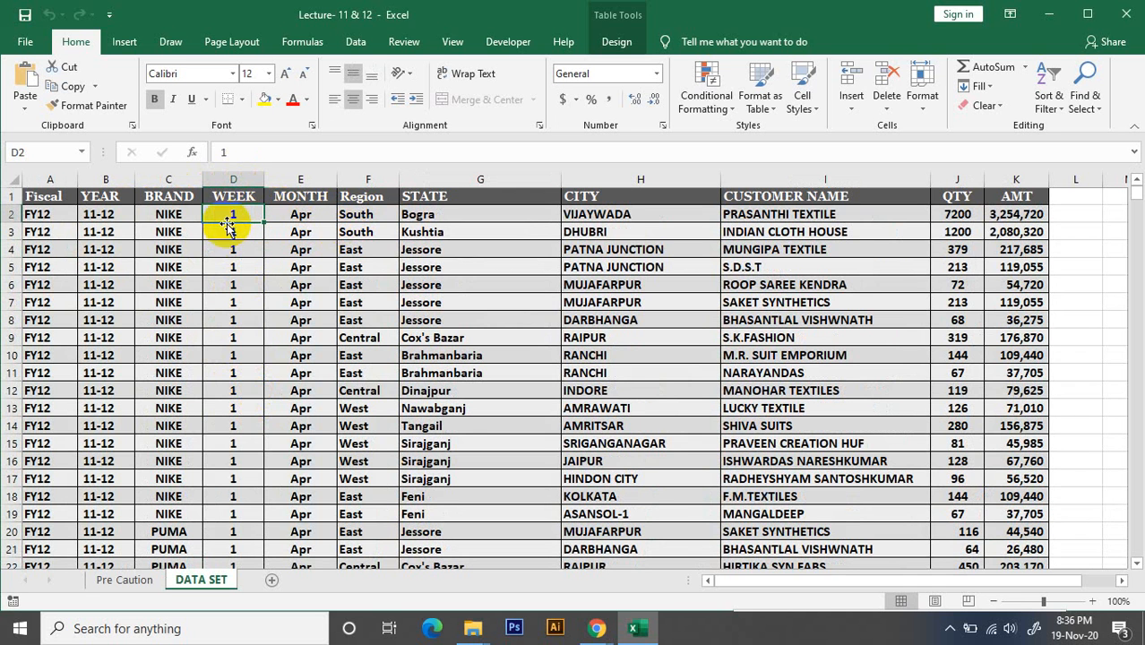
pyautogui.click(300, 197)
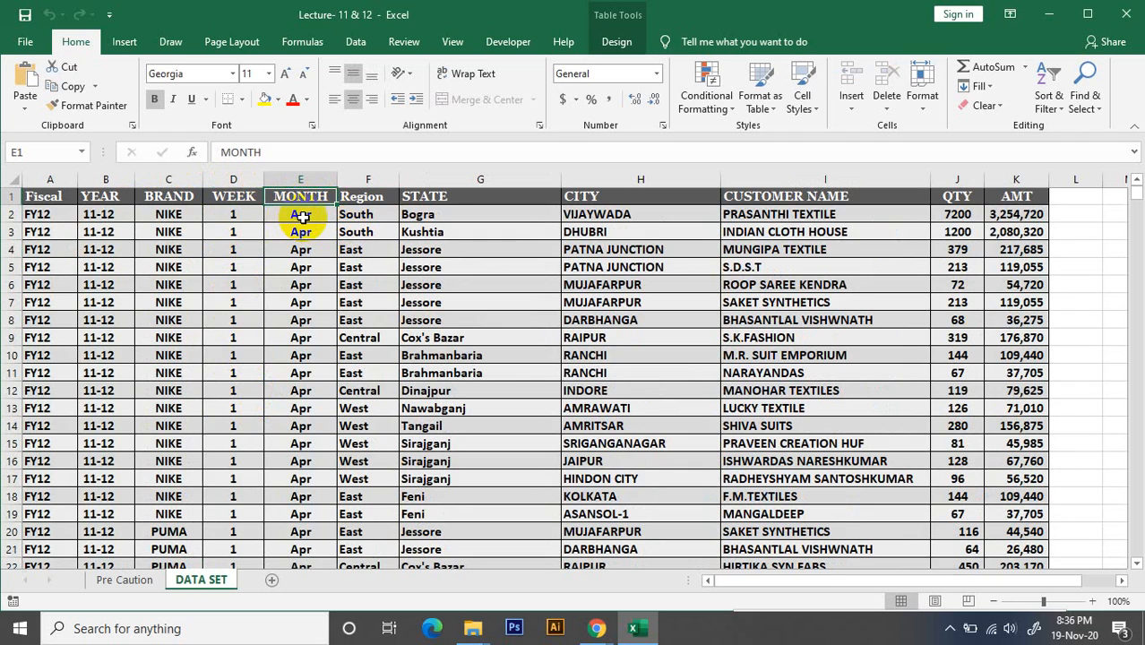
pyautogui.click(300, 216)
pyautogui.scroll(-15, 221, 296)
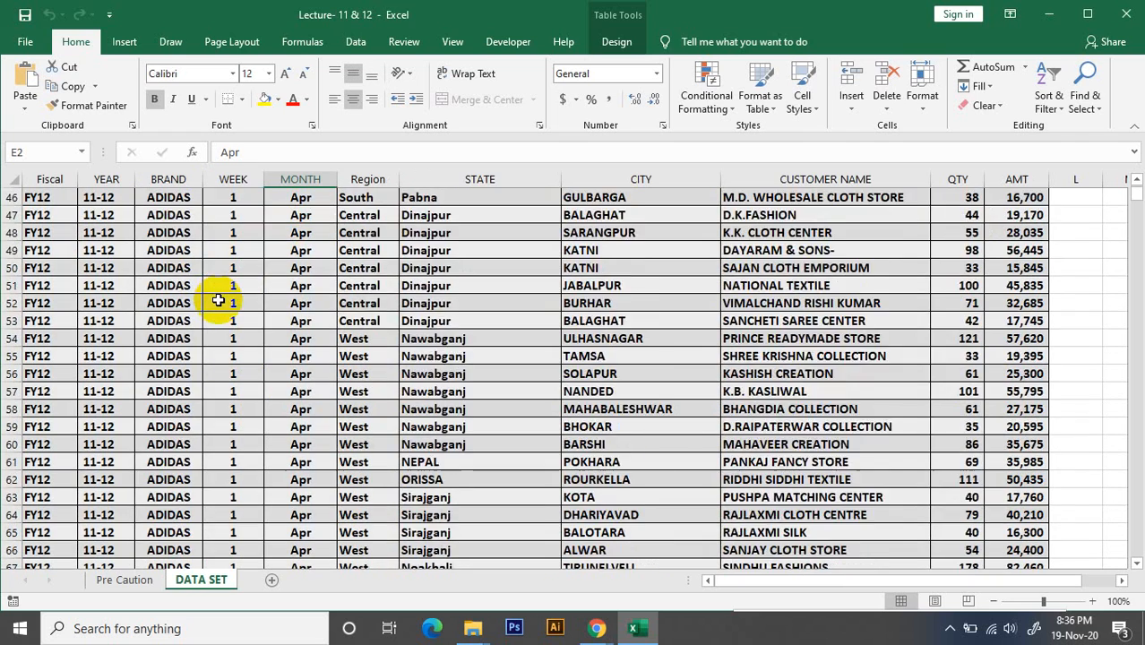
pyautogui.scroll(-18, 218, 301)
pyautogui.click(241, 307)
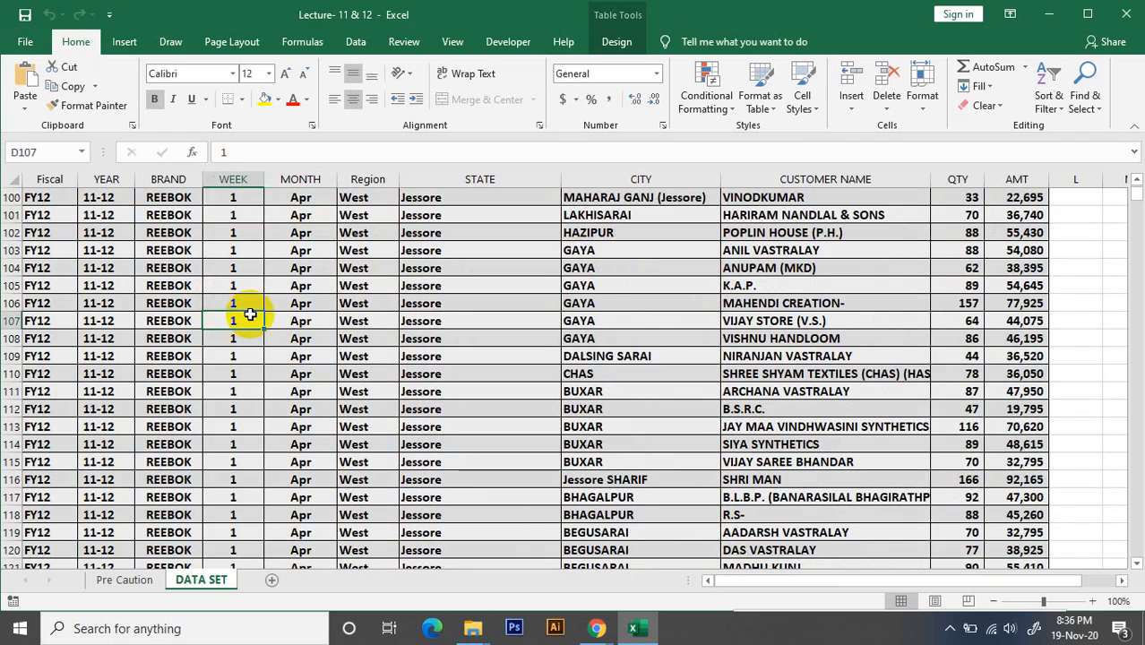
pyautogui.scroll(-7, 250, 321)
pyautogui.scroll(-7, 238, 304)
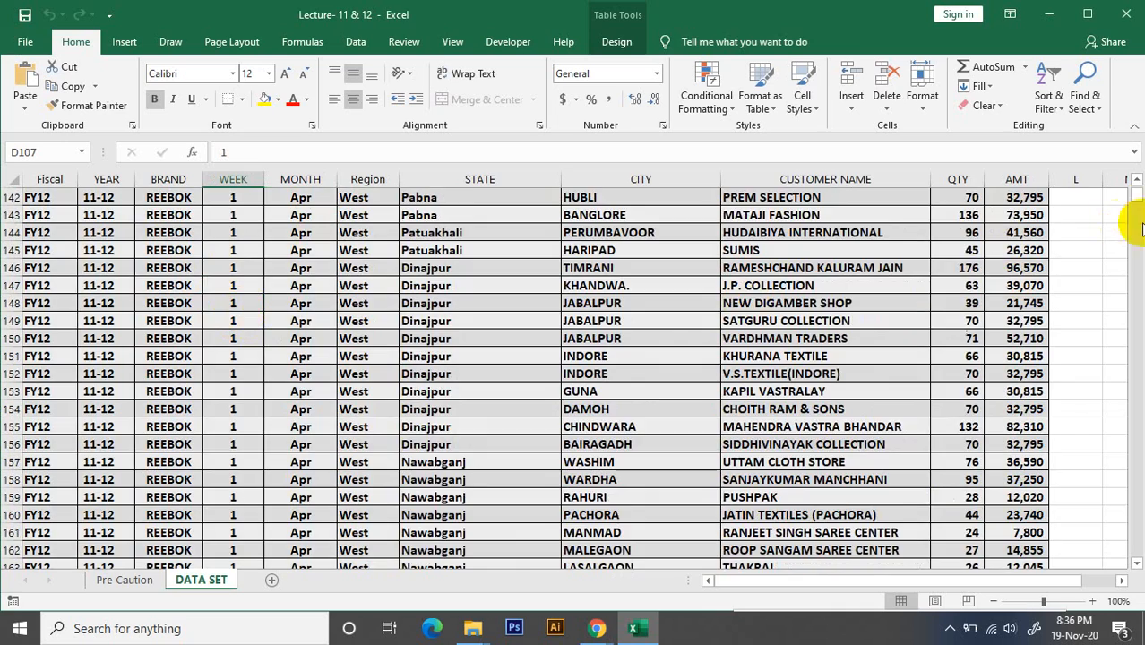
pyautogui.moveTo(1137, 199)
pyautogui.mouseDown()
pyautogui.moveTo(1138, 245)
pyautogui.moveTo(1138, 184)
pyautogui.moveTo(1138, 261)
pyautogui.moveTo(1138, 180)
pyautogui.mouseUp()
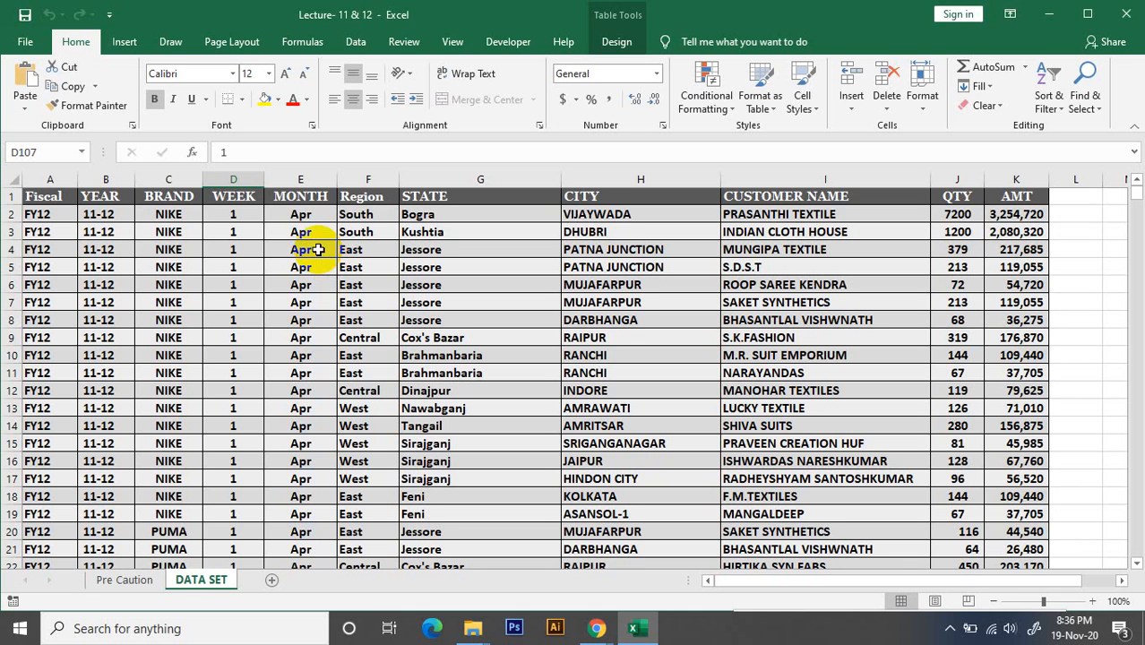
pyautogui.click(304, 193)
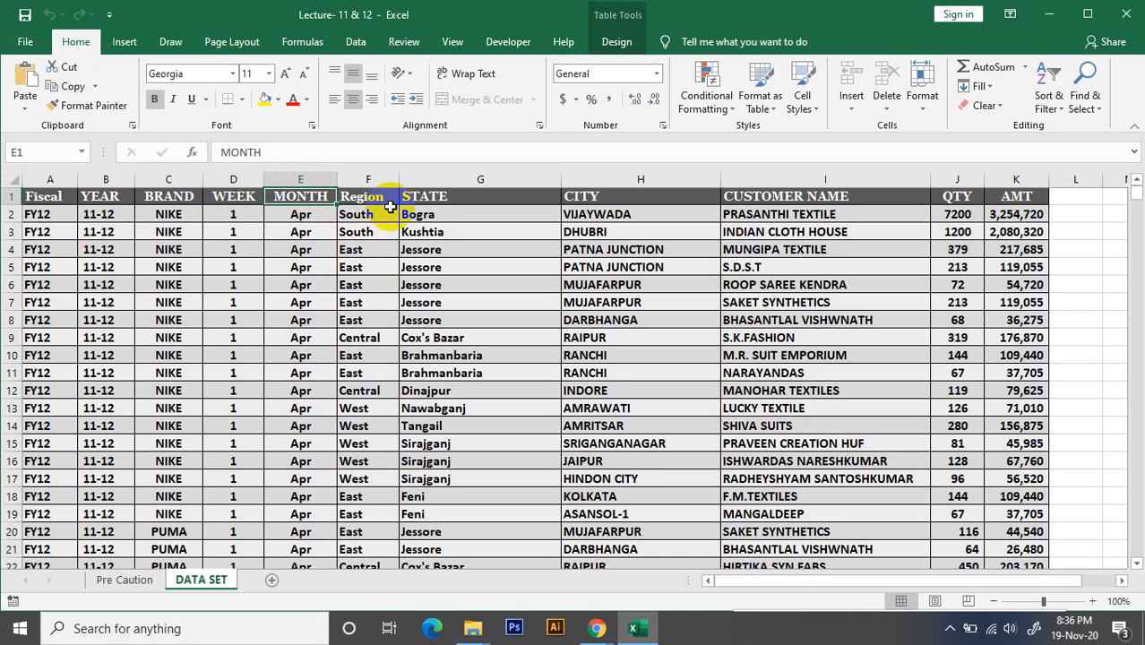
pyautogui.click(324, 221)
pyautogui.click(308, 196)
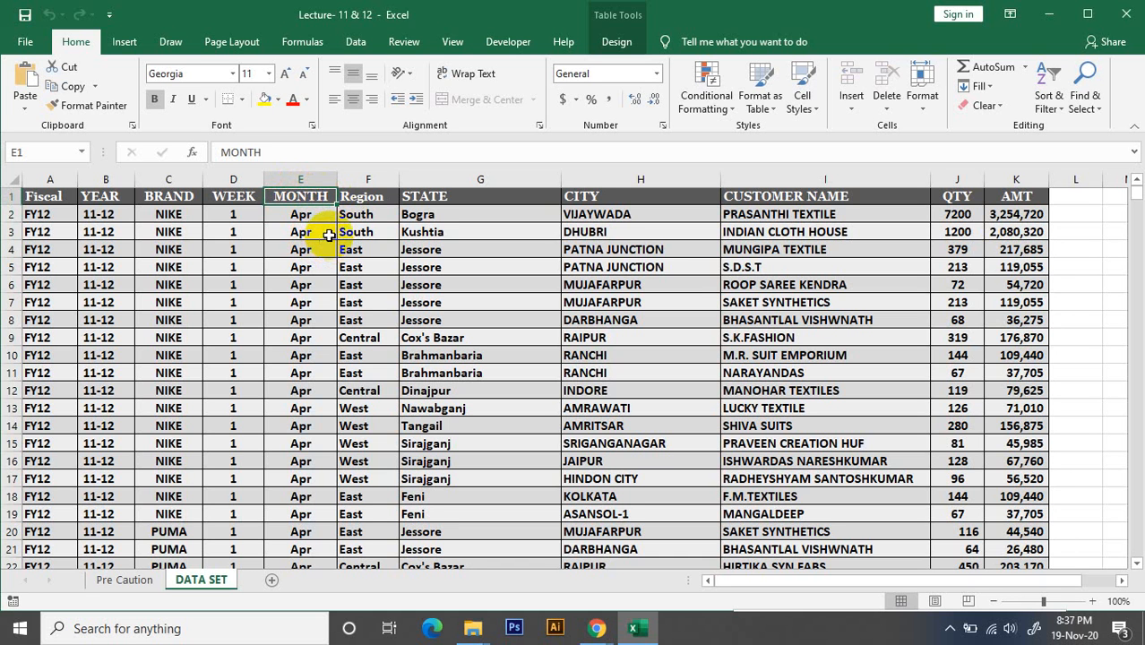
pyautogui.click(313, 217)
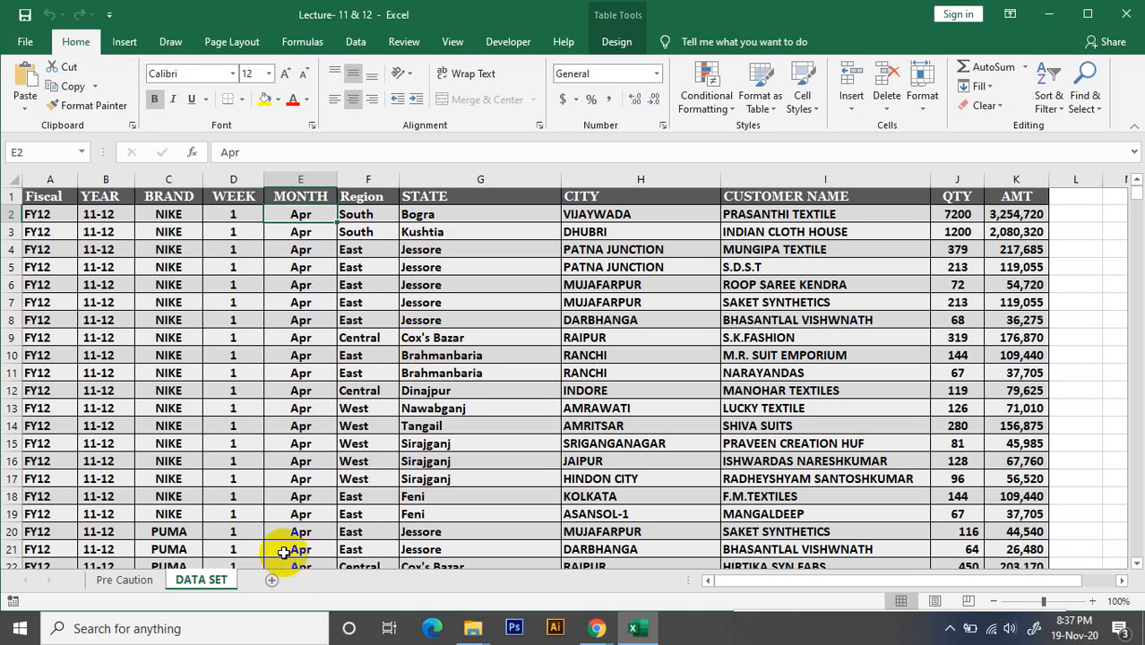
# Add a new worksheet after DATA SET and widen column F to roughly twice its default width
pyautogui.click(272, 580)
pyautogui.click(323, 247)
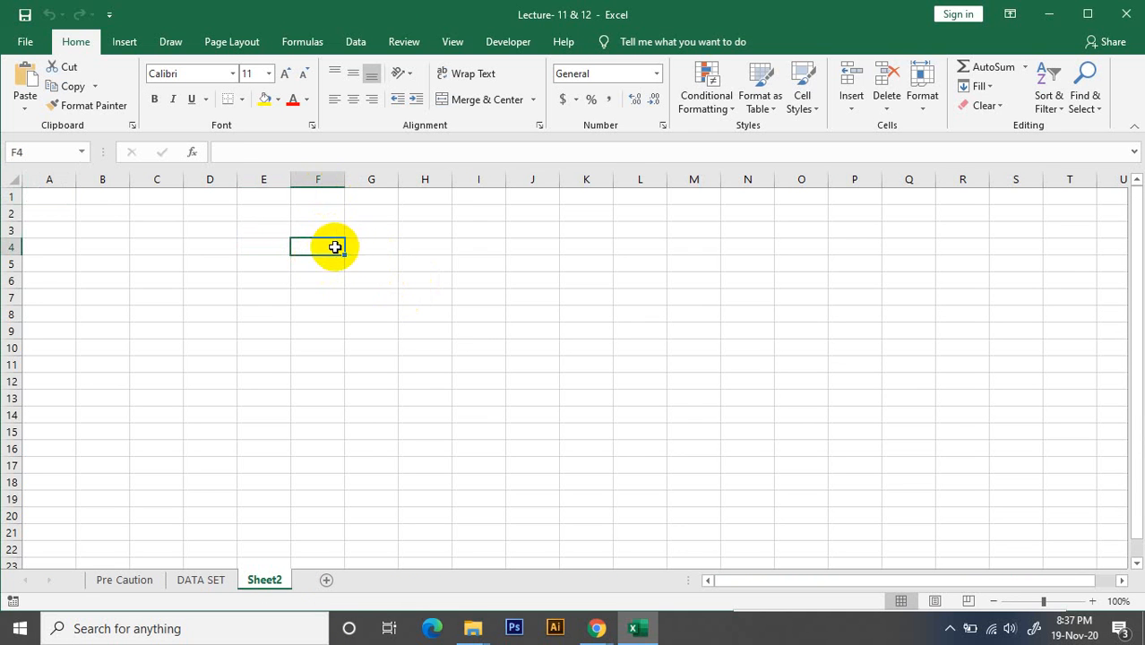
pyautogui.moveTo(345, 181); pyautogui.dragTo(414, 181)
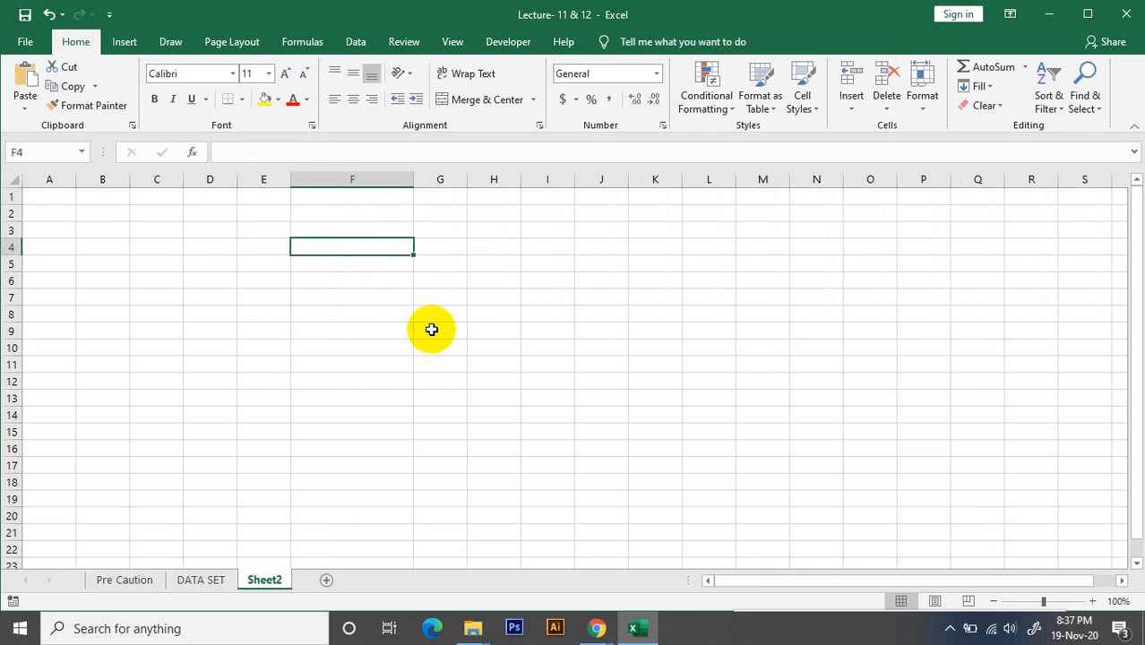
pyautogui.click(429, 328)
# Enter the header Institute in cell F4 and the header Dummy in cell G4
pyautogui.click(347, 251)
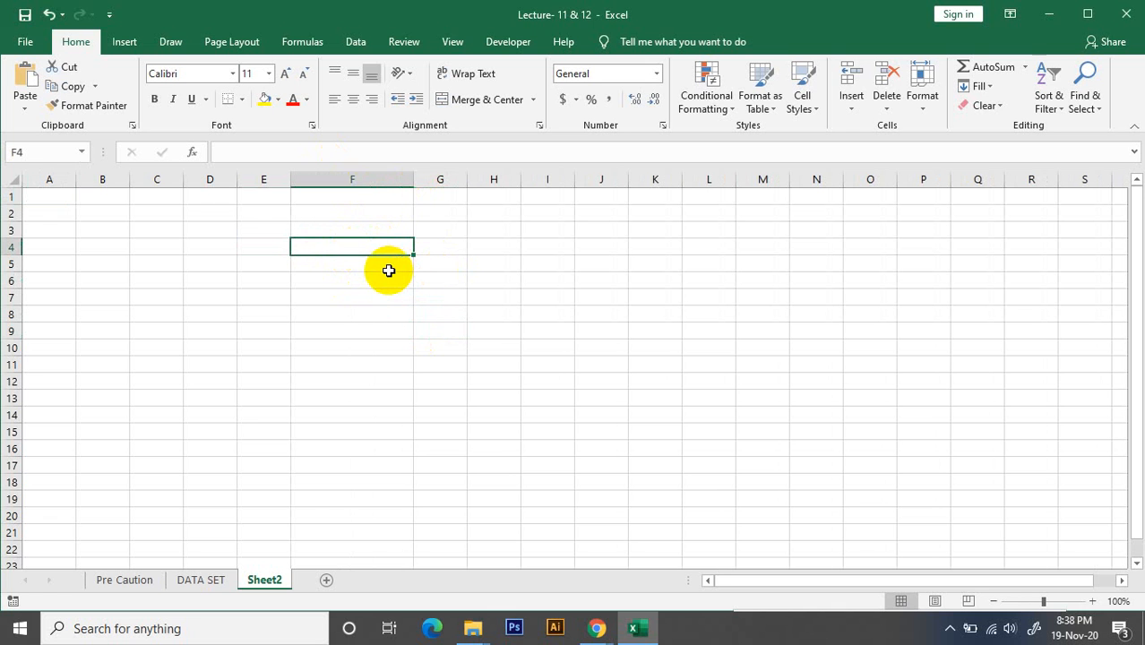
pyautogui.write('I')
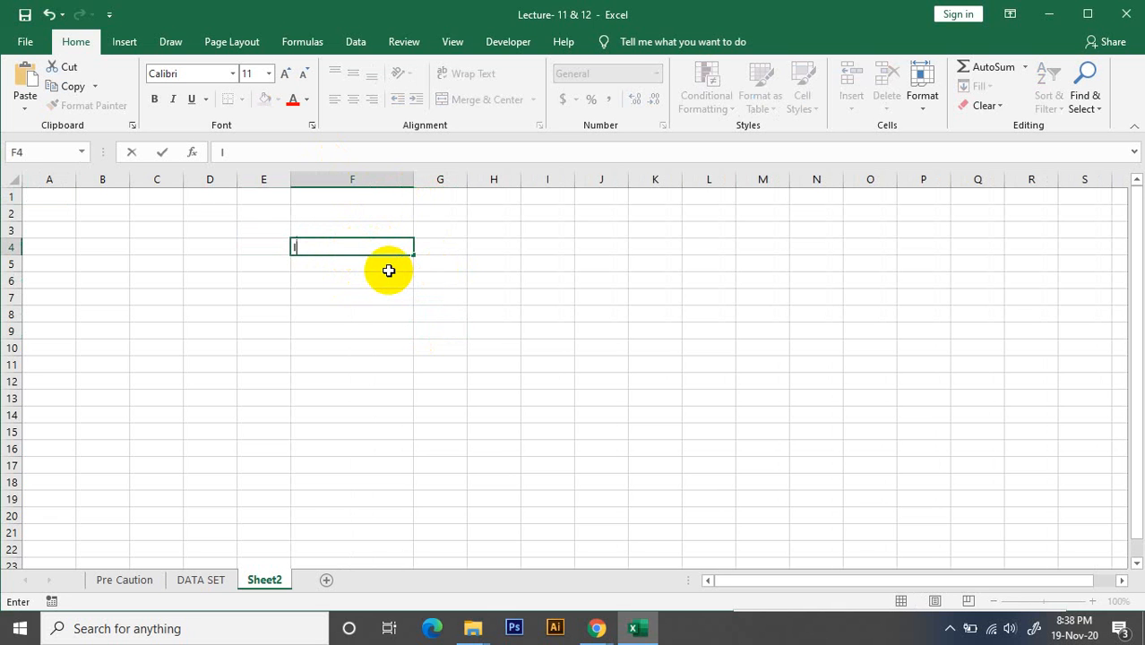
pyautogui.write('nstitute')
pyautogui.press('Tab')
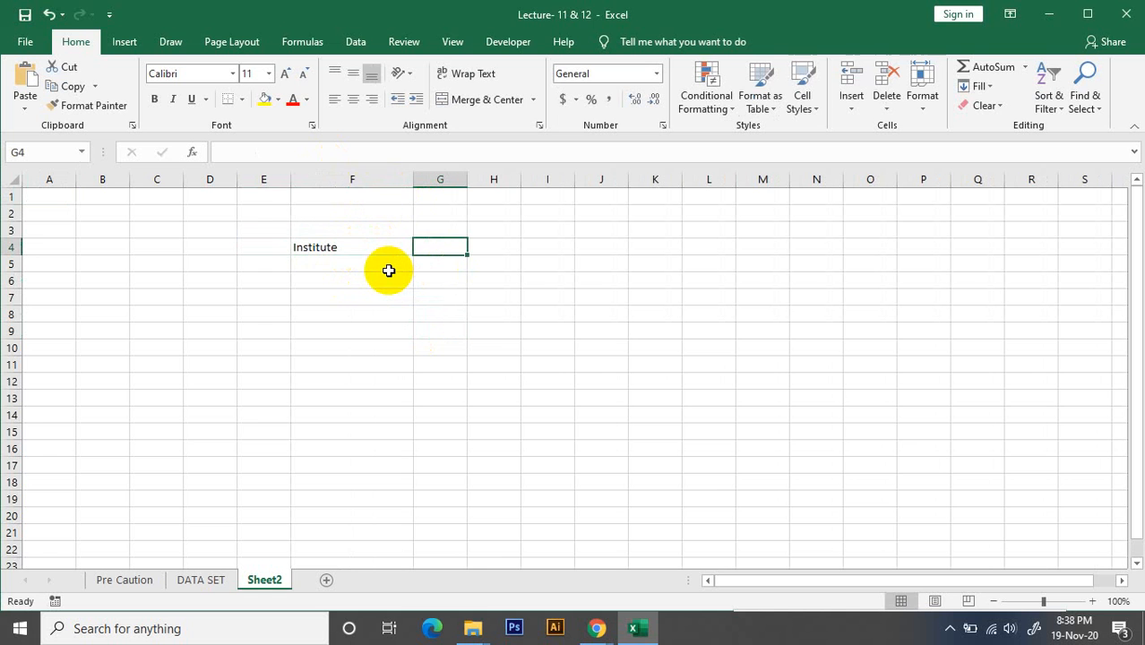
pyautogui.write('Du')
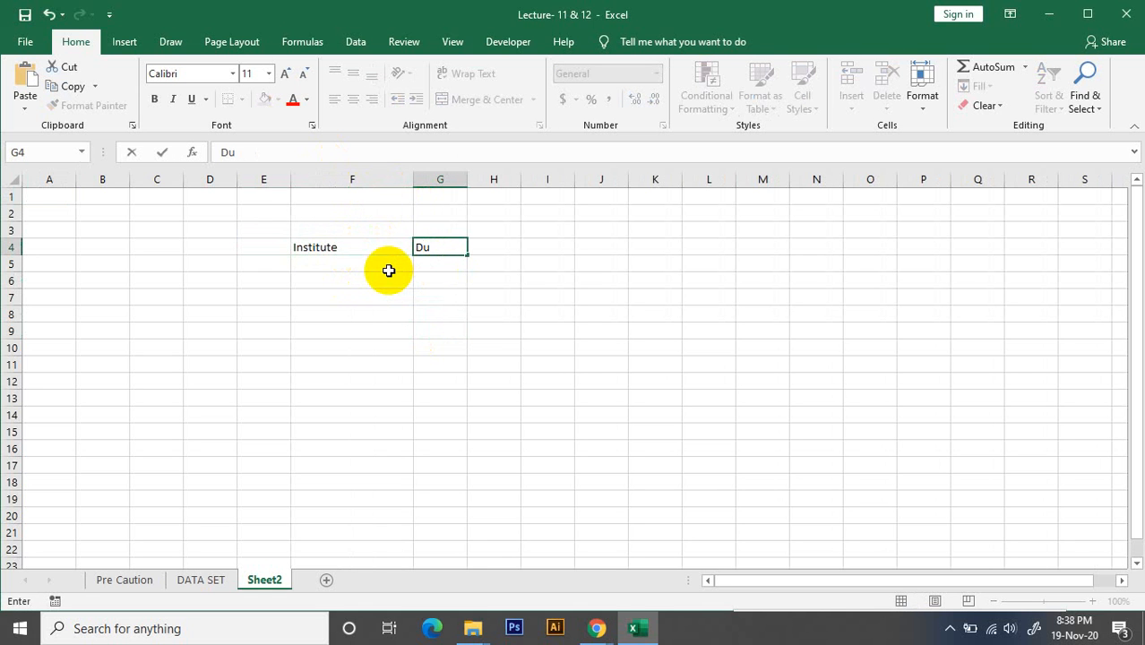
pyautogui.write('mmy')
pyautogui.click(353, 330)
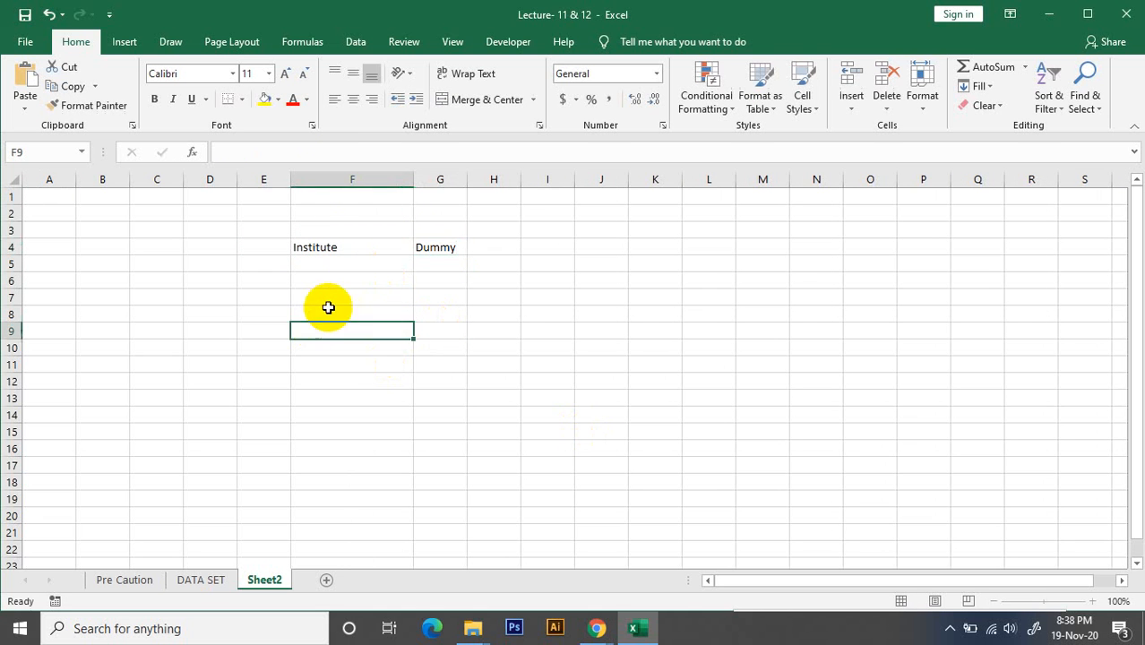
# List the institutes EWU, DU, NSU, JU, CU and KU in cells F5 to F10 under the Institute header
pyautogui.click(355, 263)
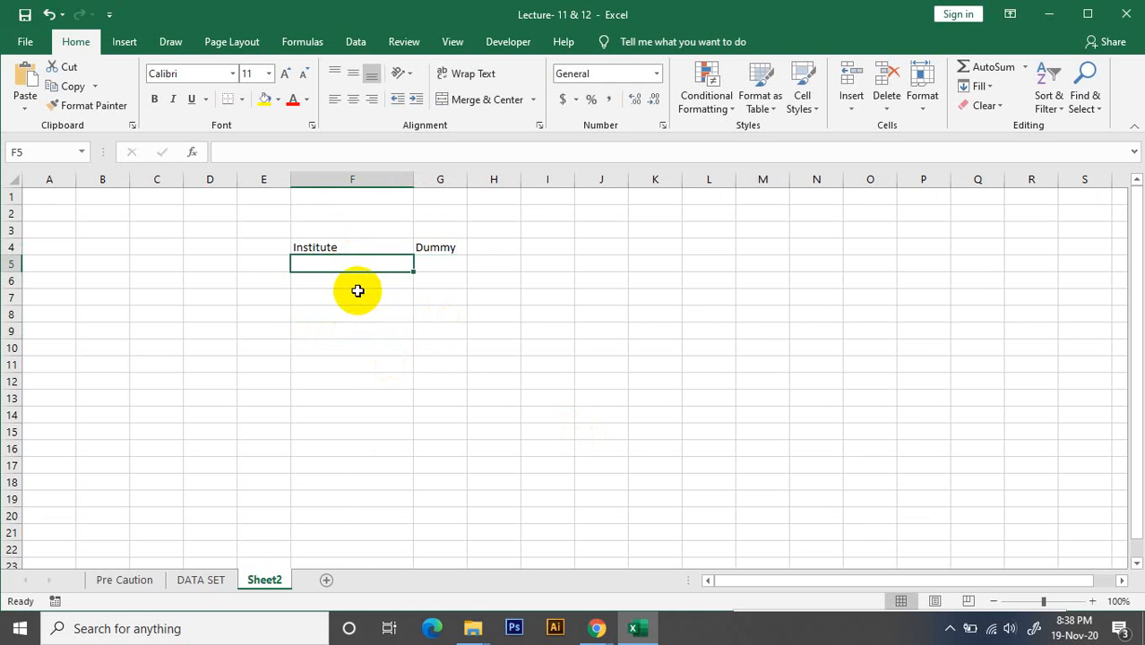
pyautogui.write('EWU')
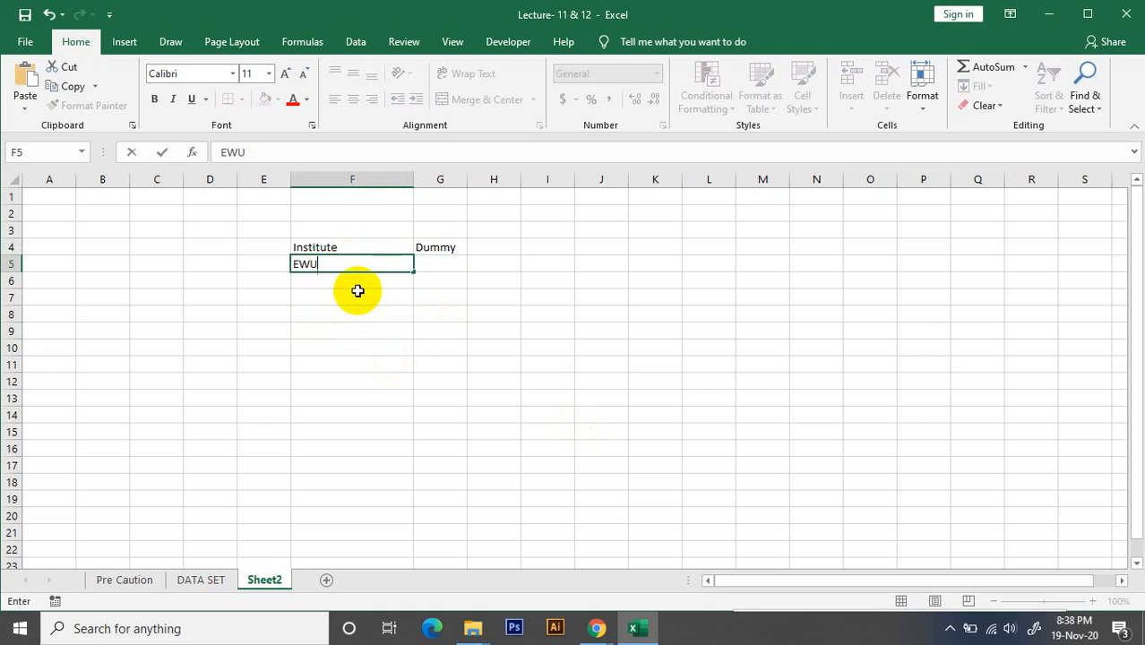
pyautogui.press('Return')
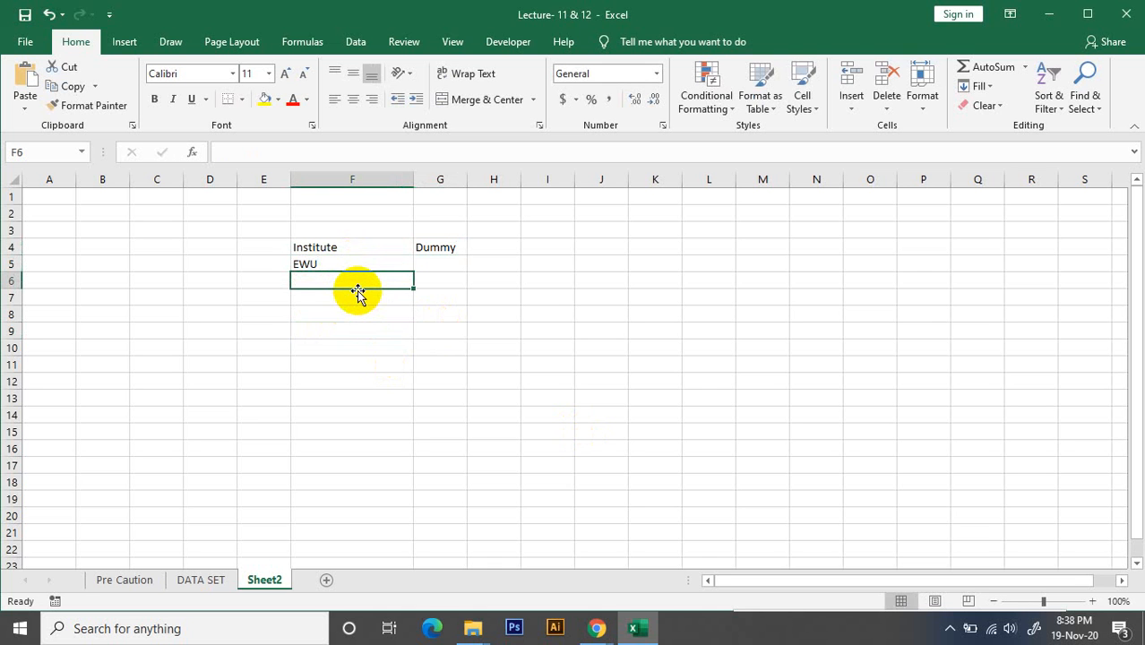
pyautogui.write('DU')
pyautogui.press('Return')
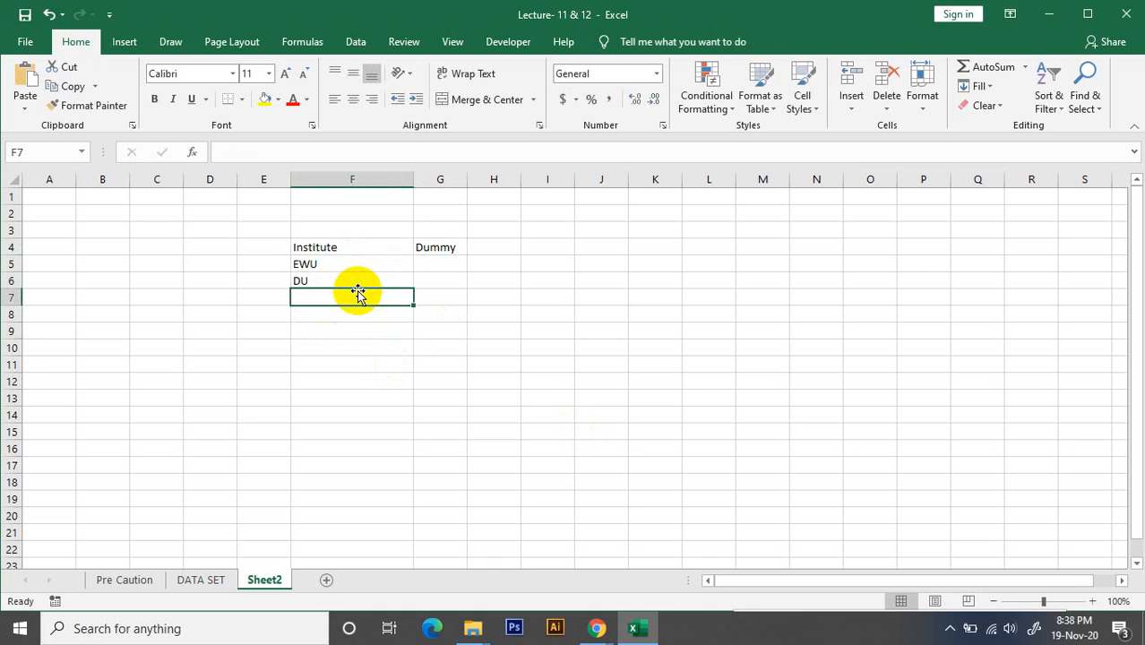
pyautogui.write('NSU')
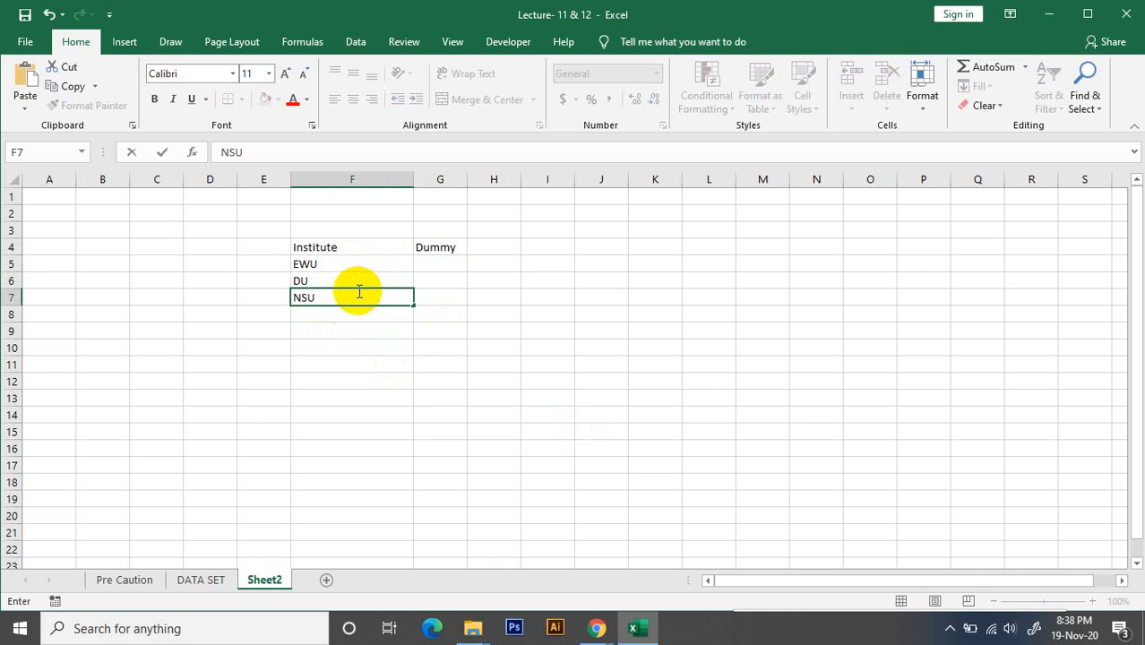
pyautogui.click(357, 294)
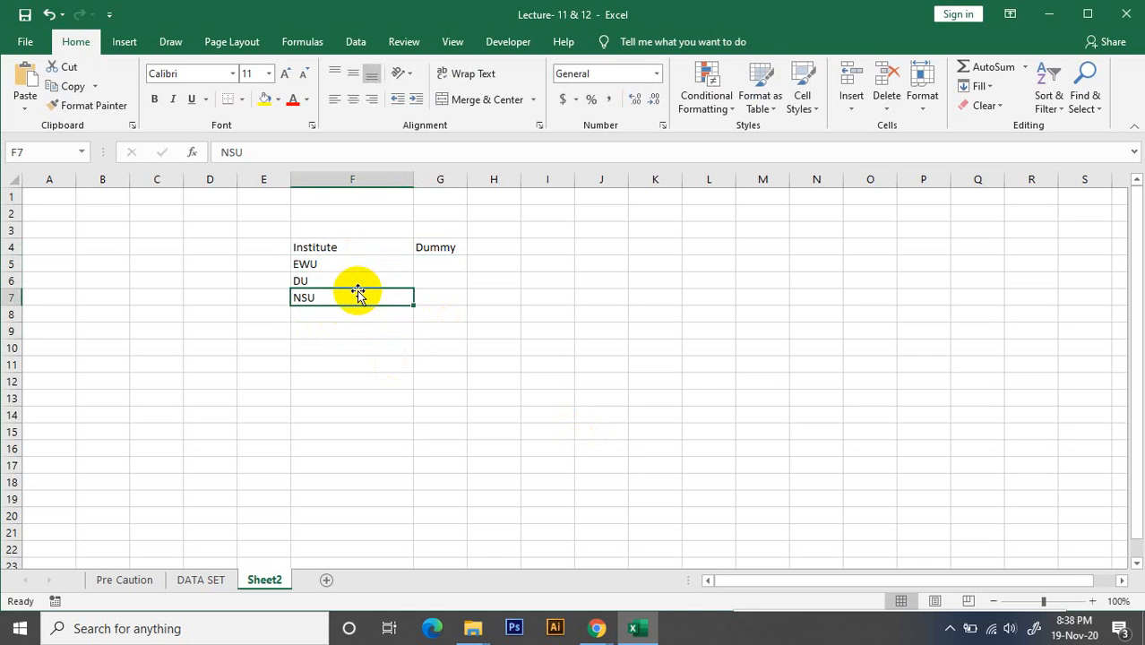
pyautogui.press('Return')
pyautogui.write('JU')
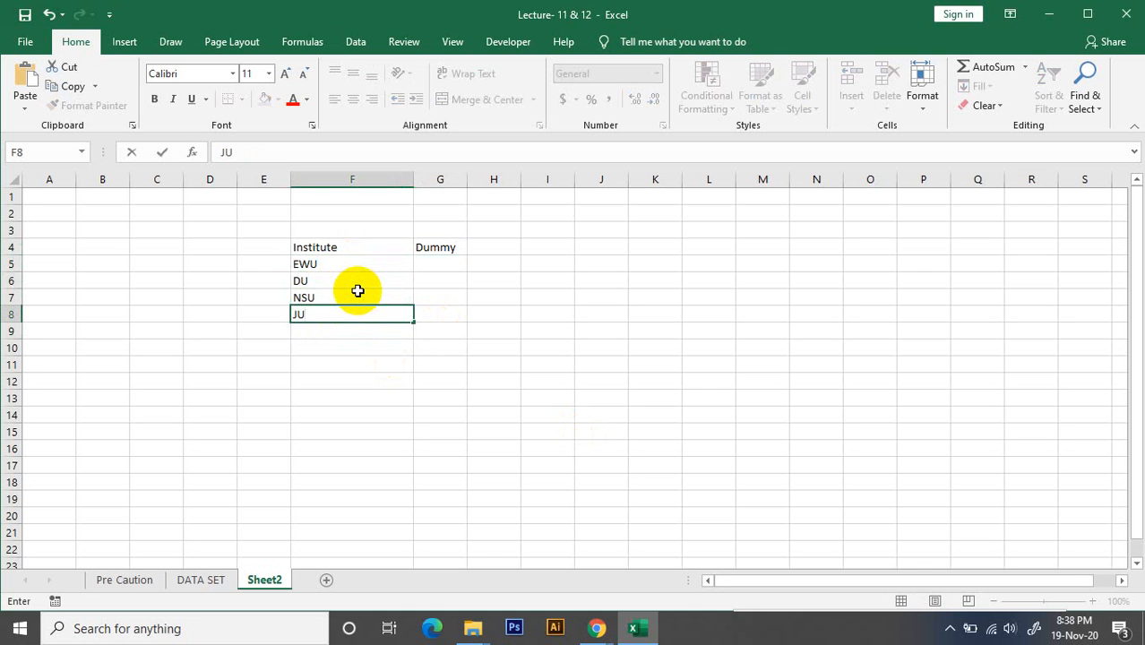
pyautogui.press('Return')
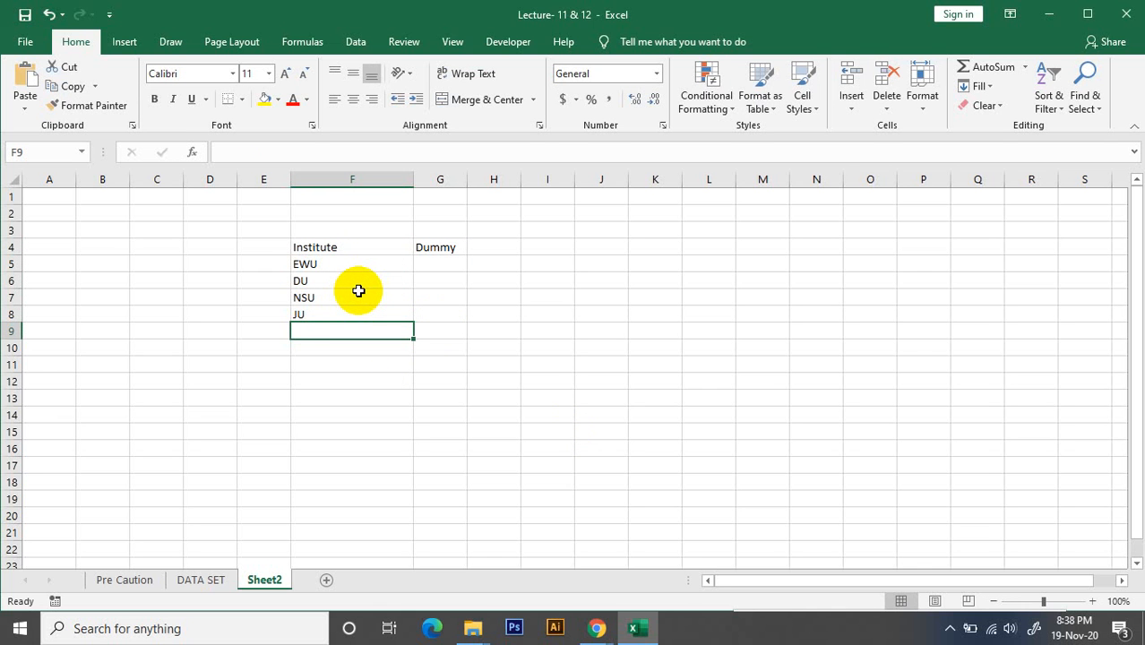
pyautogui.write('CU')
pyautogui.press('Return')
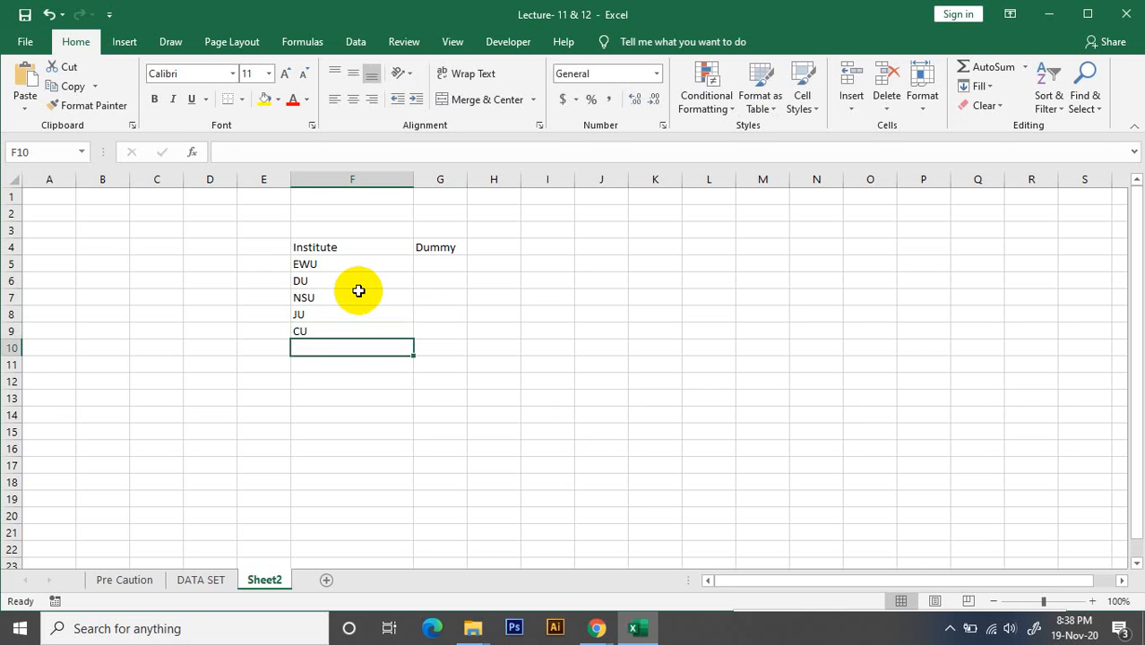
pyautogui.write('KU')
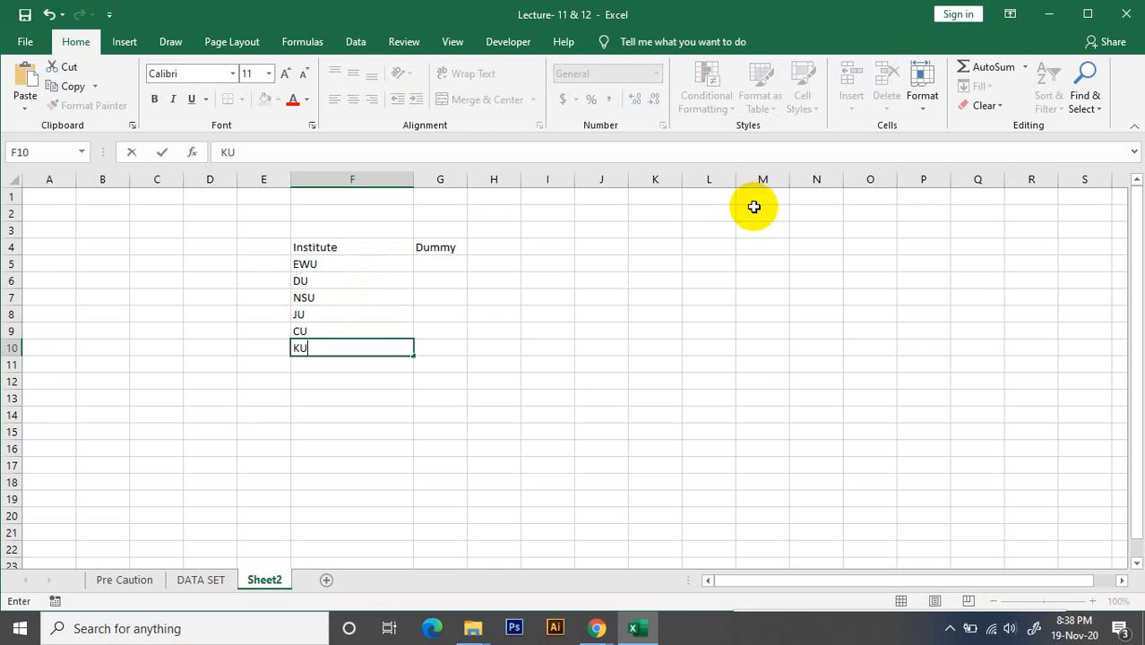
pyautogui.click(441, 345)
# Enter the dummy numbers 1 to 6 in cells G5 to G10, one beside each institute from EWU to KU
pyautogui.click(326, 267)
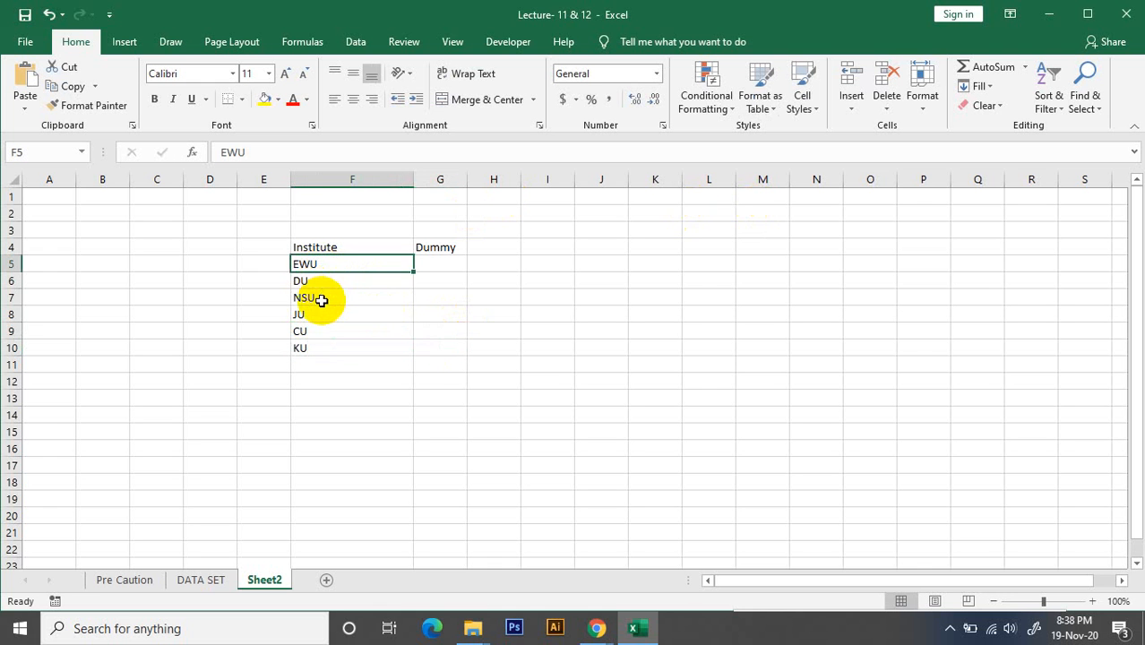
pyautogui.click(321, 300)
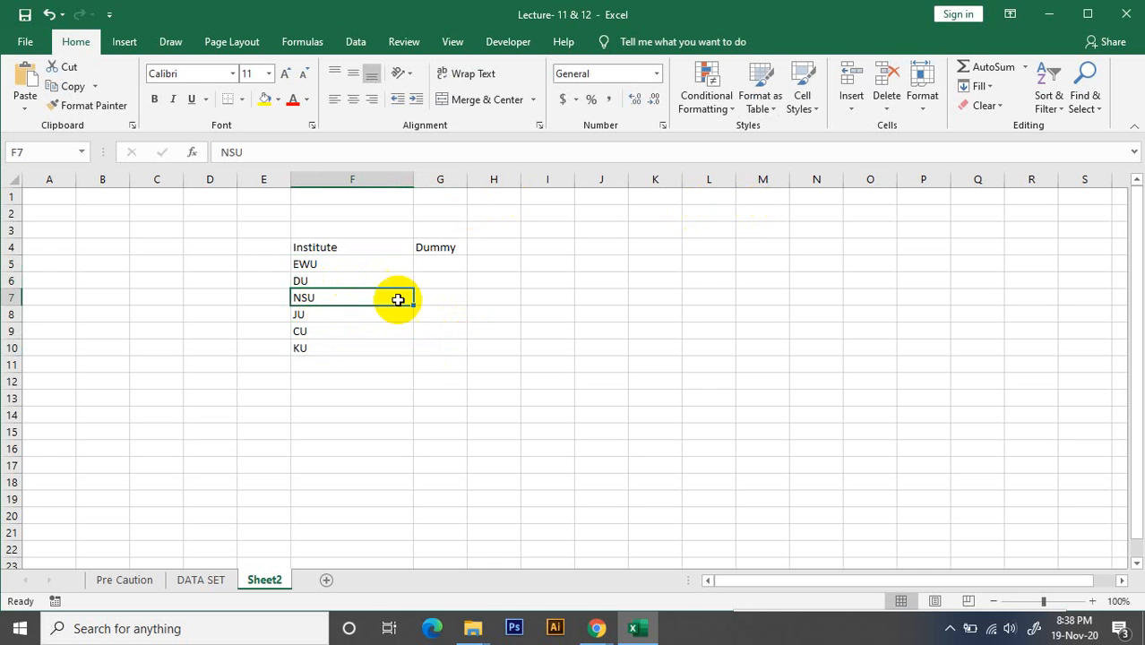
pyautogui.click(331, 265)
pyautogui.click(436, 267)
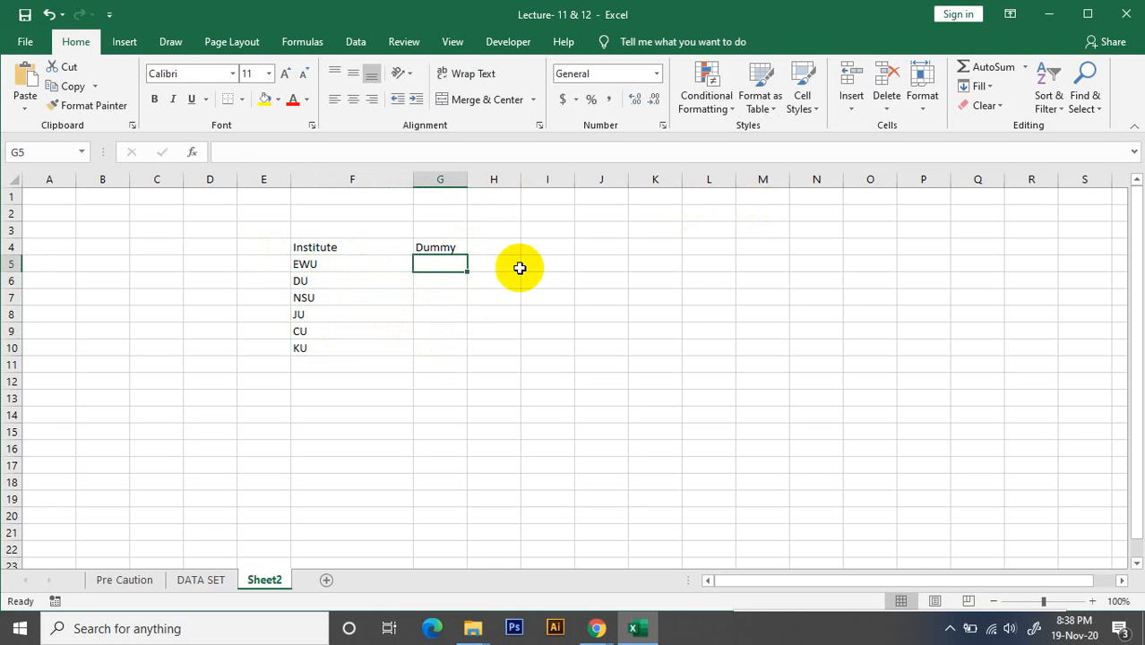
pyautogui.write('1')
pyautogui.click(435, 280)
pyautogui.write('2')
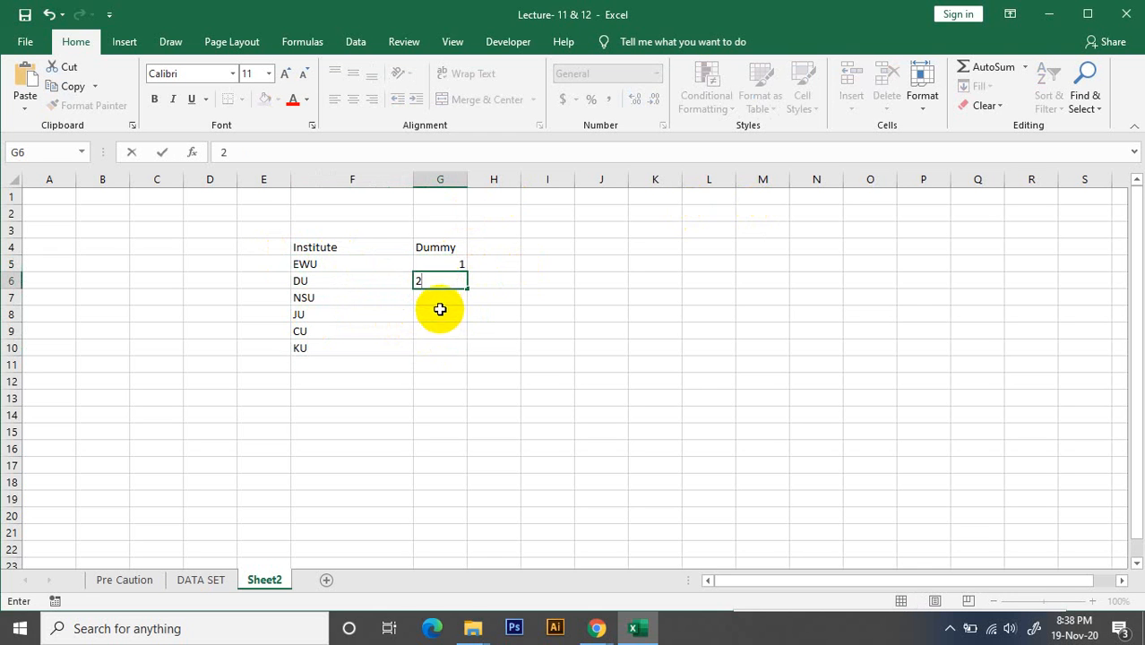
pyautogui.click(438, 303)
pyautogui.write('3')
pyautogui.click(449, 315)
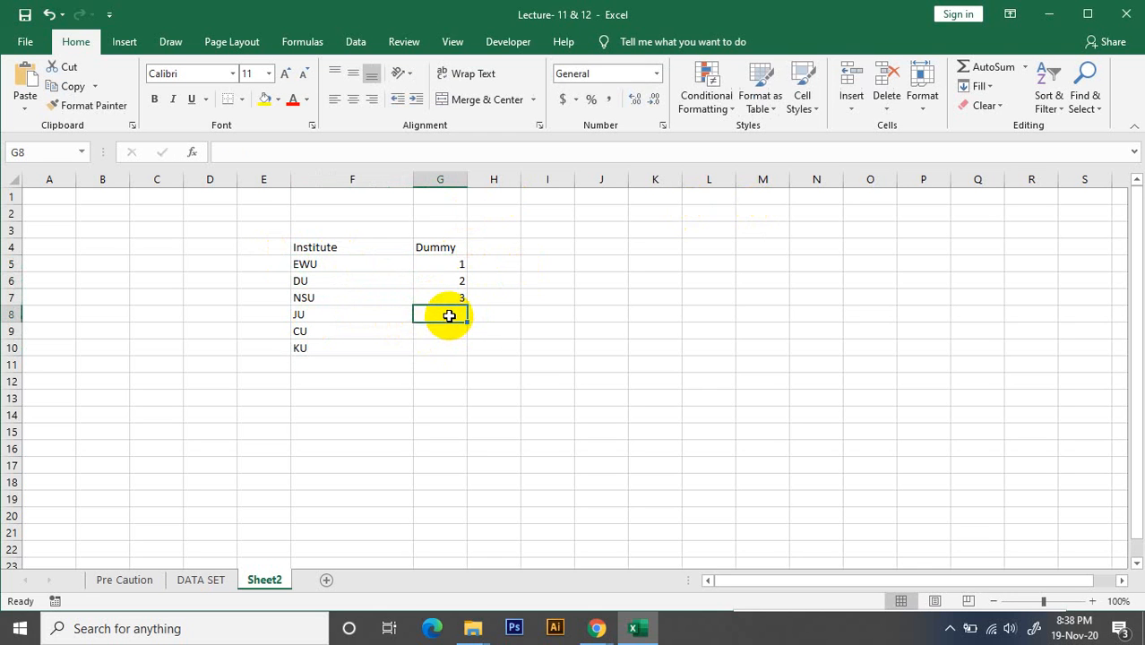
pyautogui.write('4')
pyautogui.doubleClick(450, 330)
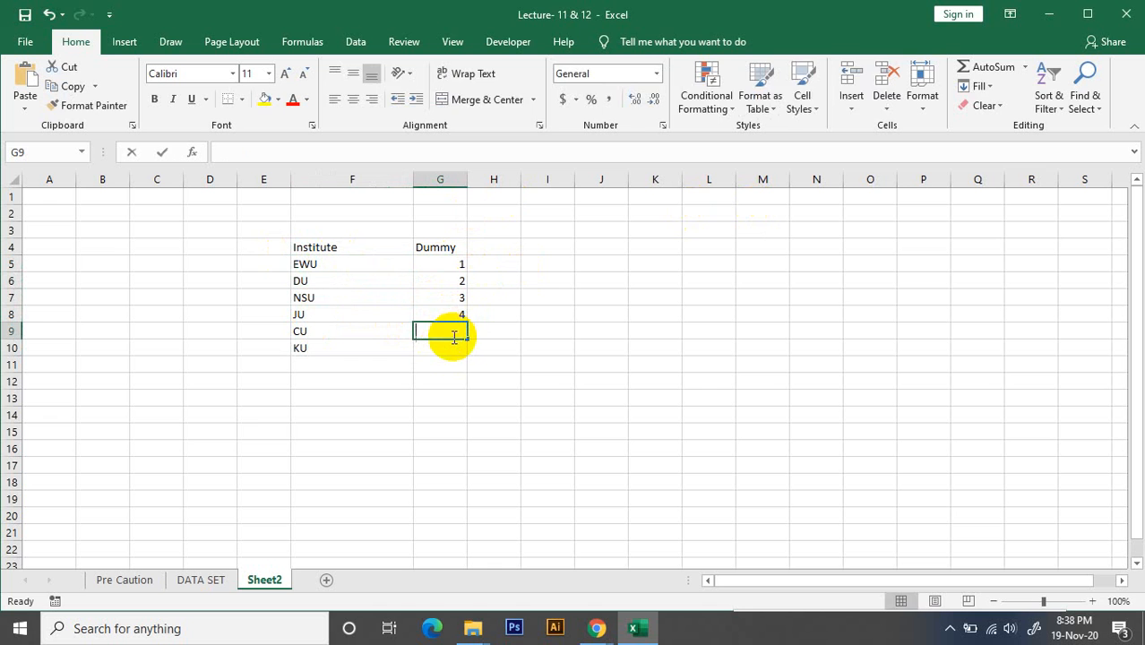
pyautogui.write('5')
pyautogui.write('6')
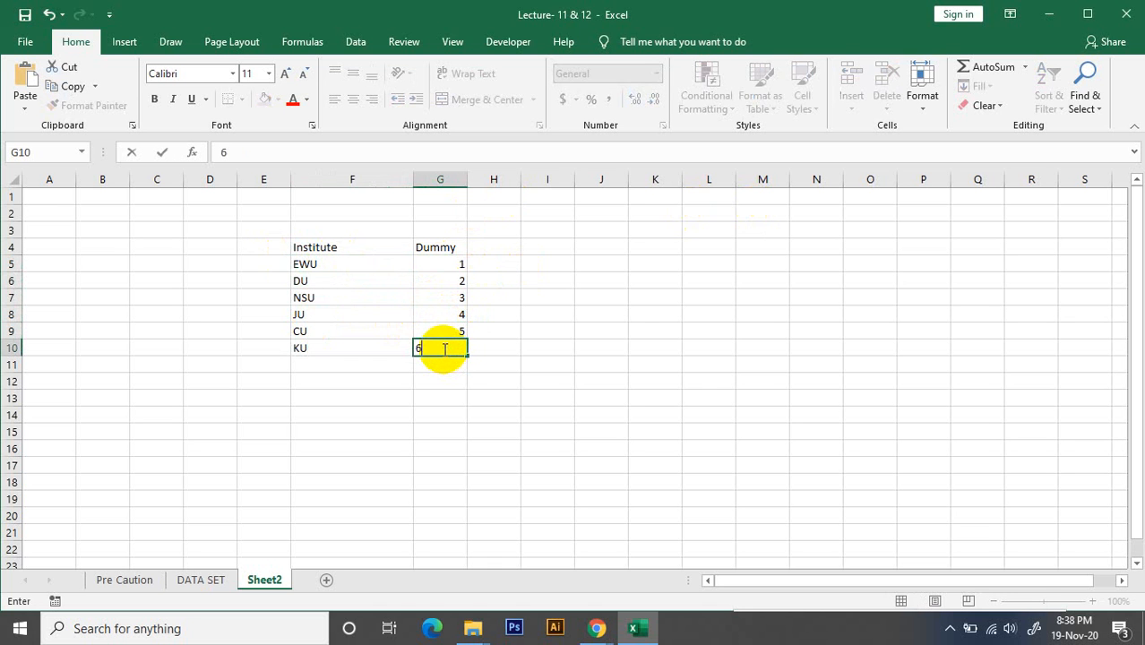
pyautogui.click(611, 348)
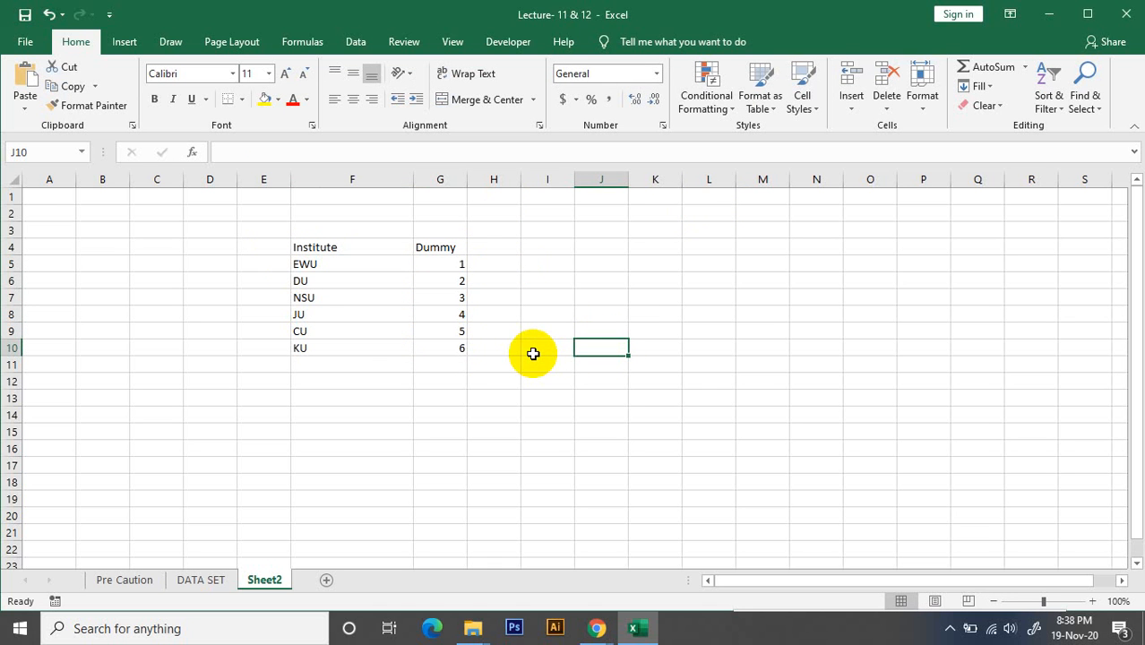
# Examine the pairing of each institute in column F with its number in the Dummy column, row by row
pyautogui.click(321, 267)
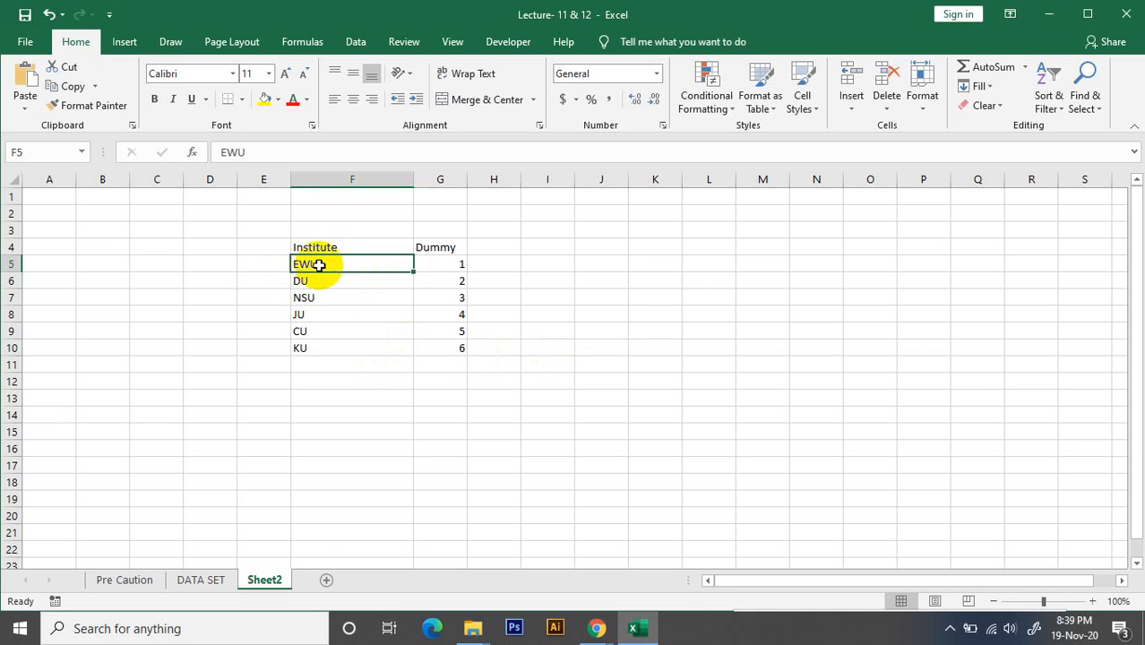
pyautogui.click(461, 263)
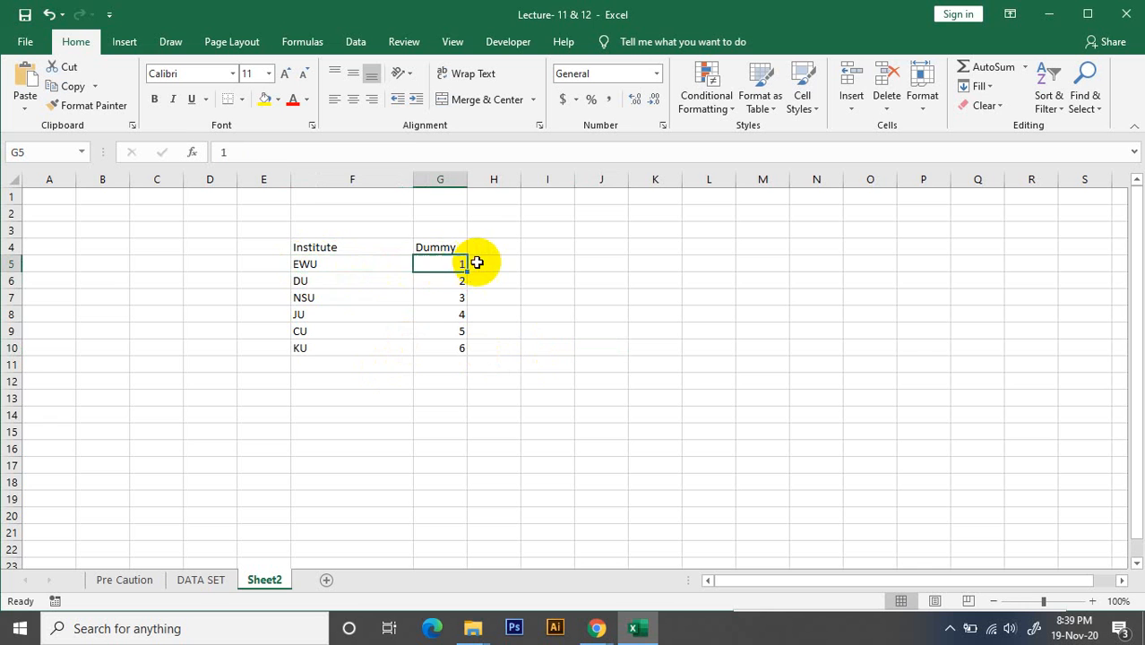
pyautogui.click(318, 280)
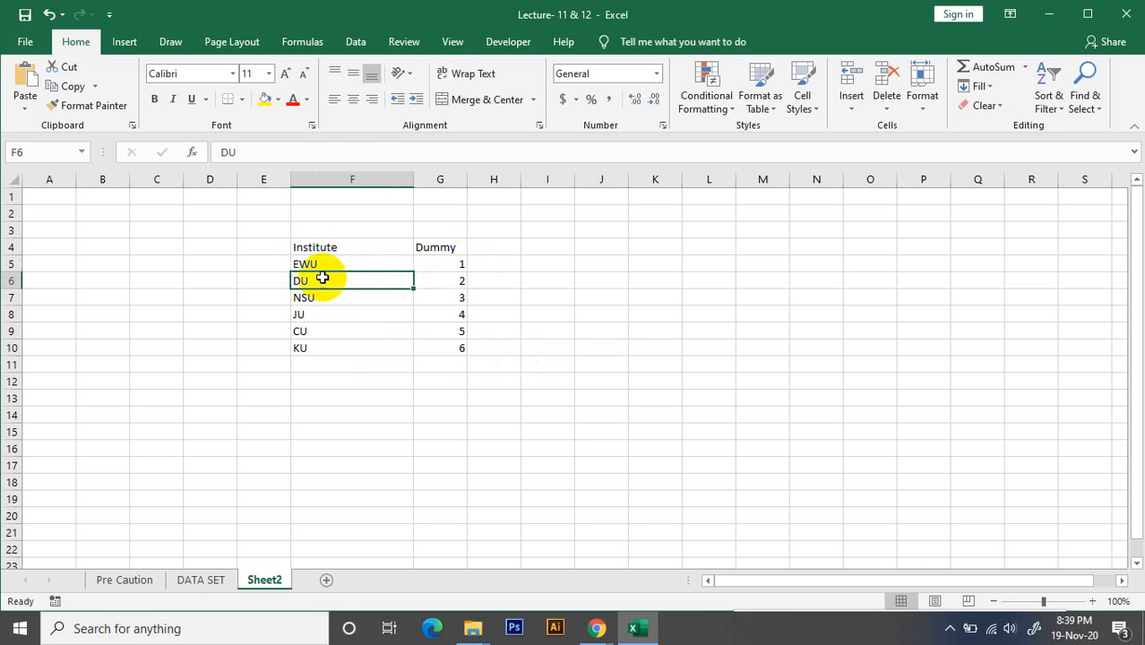
pyautogui.click(450, 281)
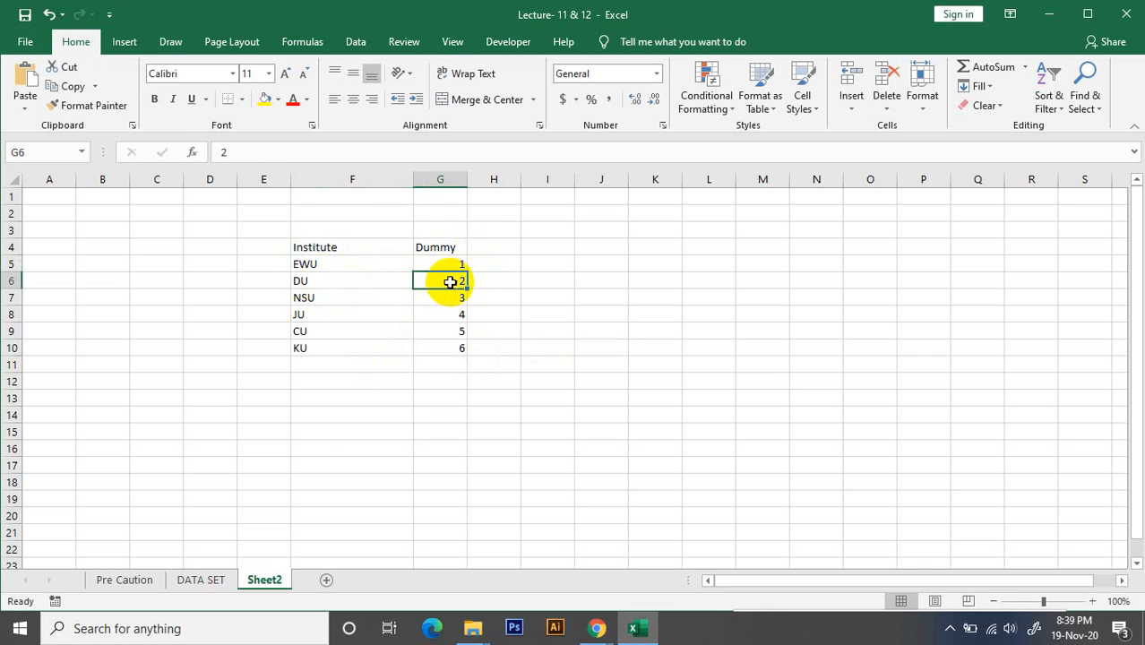
pyautogui.click(316, 298)
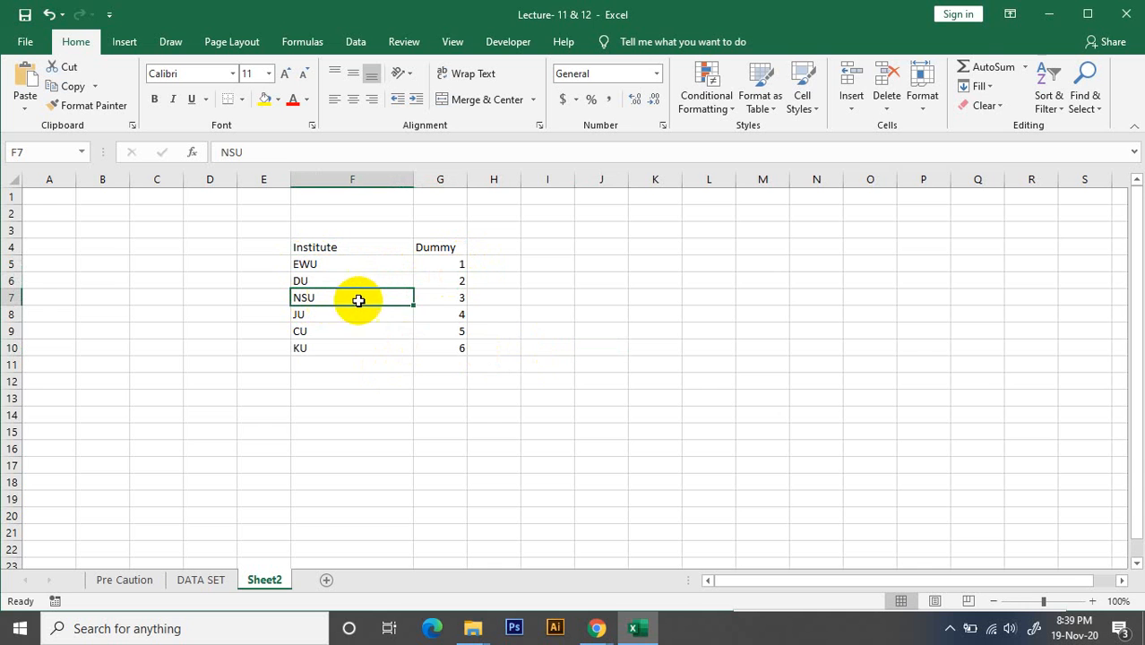
pyautogui.click(456, 300)
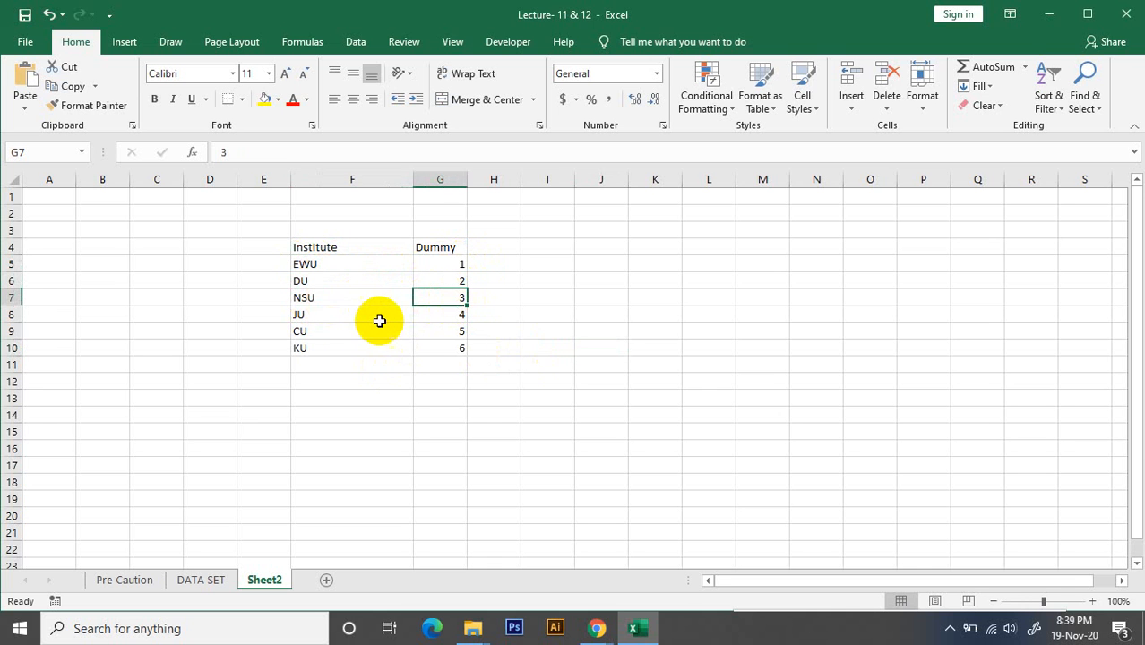
pyautogui.click(315, 319)
pyautogui.click(423, 317)
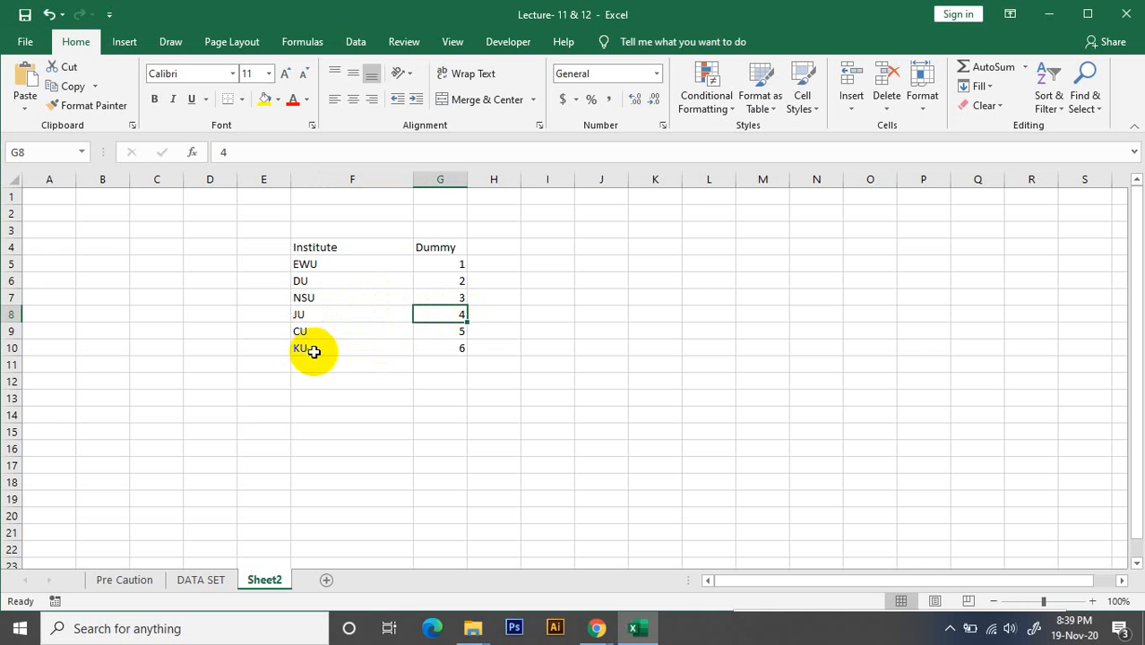
pyautogui.click(451, 349)
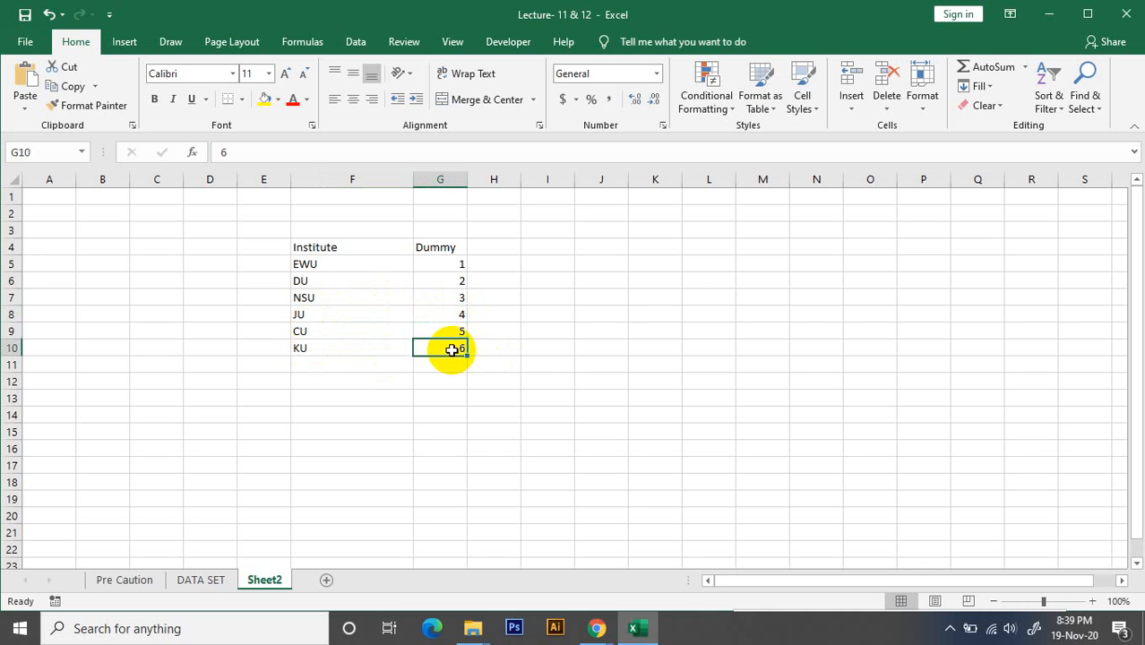
pyautogui.click(537, 348)
pyautogui.click(440, 353)
pyautogui.click(359, 382)
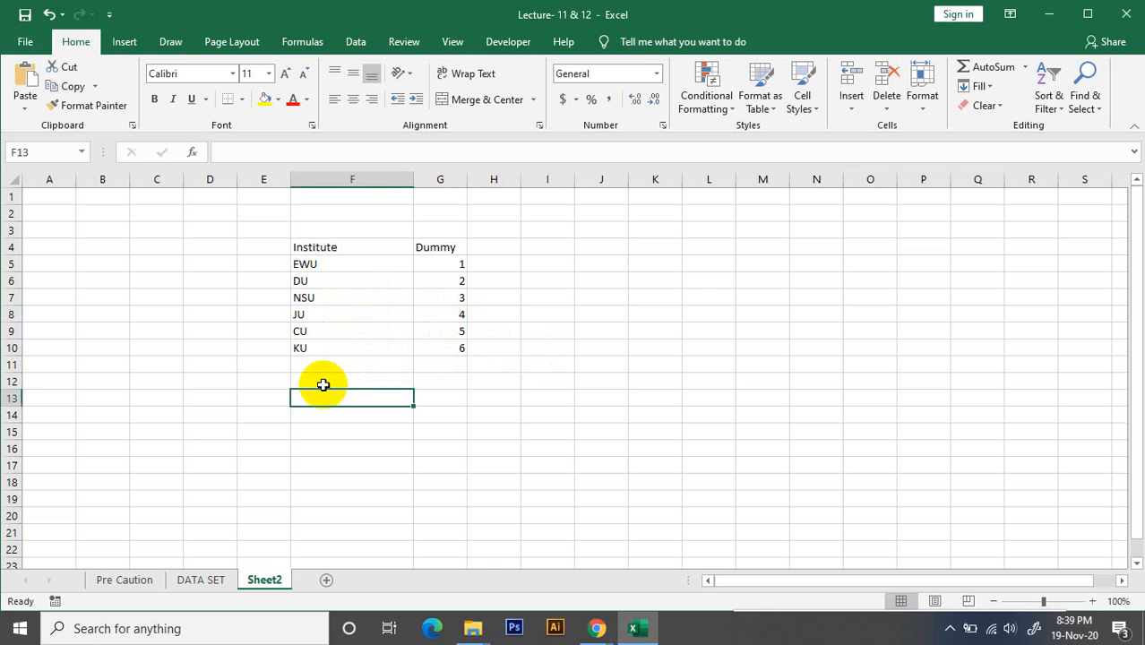
# Copy the six institute names in F5 to F10 and paste them directly below into F11 to F16
pyautogui.click(321, 264)
pyautogui.moveTo(321, 264); pyautogui.dragTo(324, 346)
pyautogui.hotkey('ctrl', 'c')
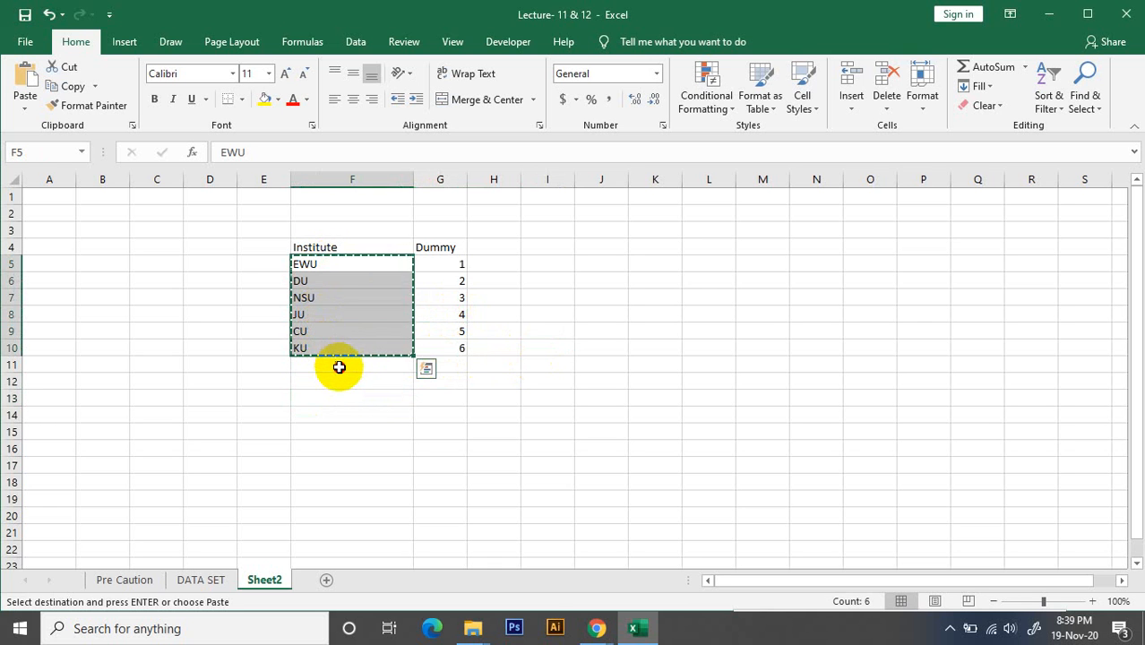
pyautogui.click(346, 368)
pyautogui.hotkey('ctrl', 'v')
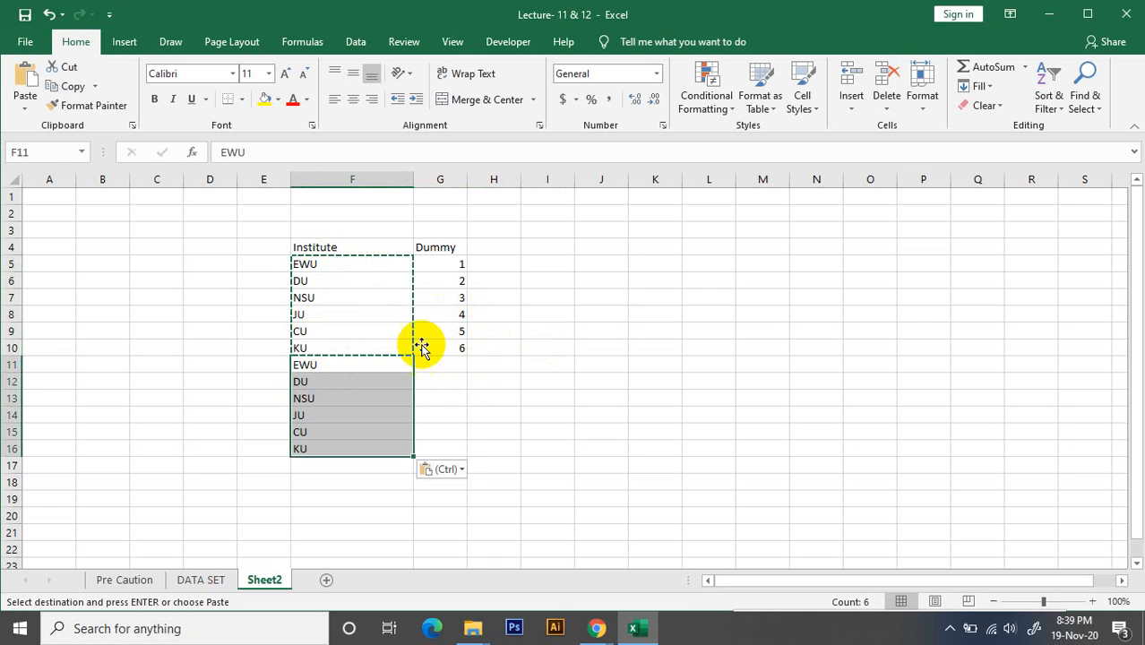
pyautogui.moveTo(600, 444); pyautogui.dragTo(600, 433)
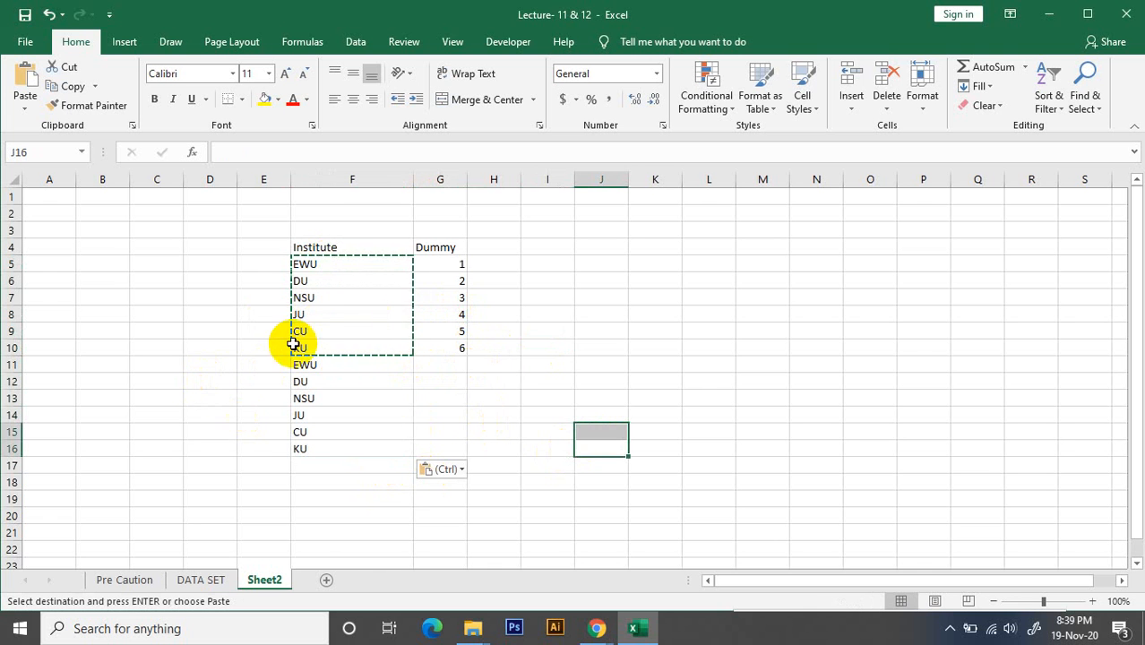
# Enter the value 100 in cell F19, below the repeated institute list
pyautogui.click(311, 329)
pyautogui.click(354, 416)
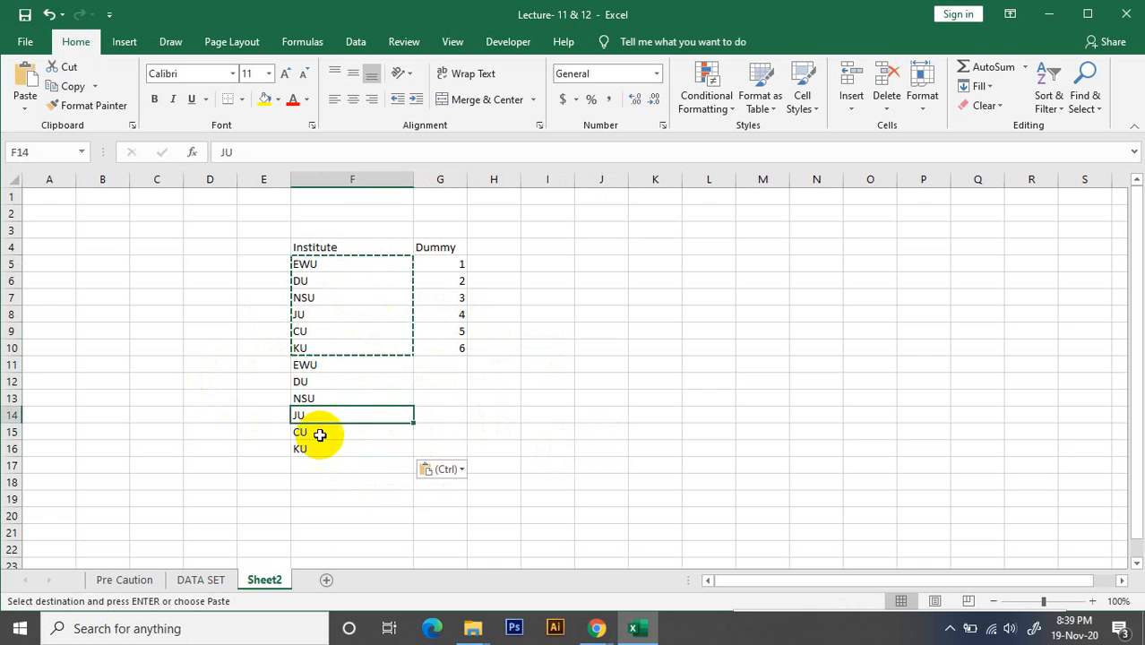
pyautogui.click(319, 436)
pyautogui.click(314, 499)
pyautogui.write('=')
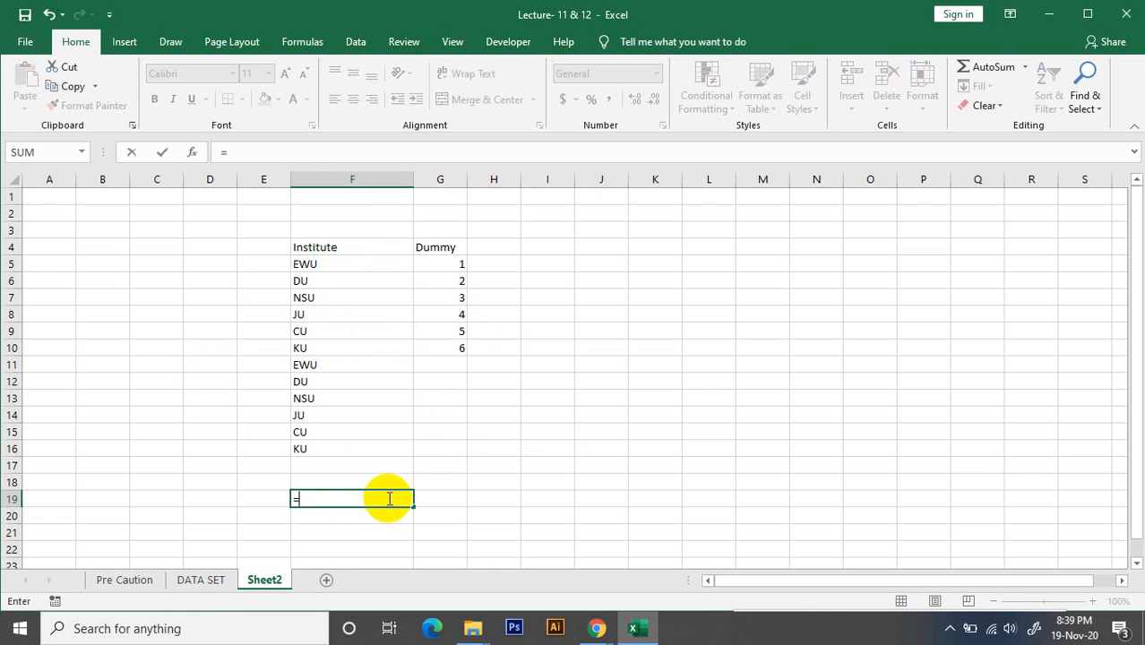
pyautogui.write('1')
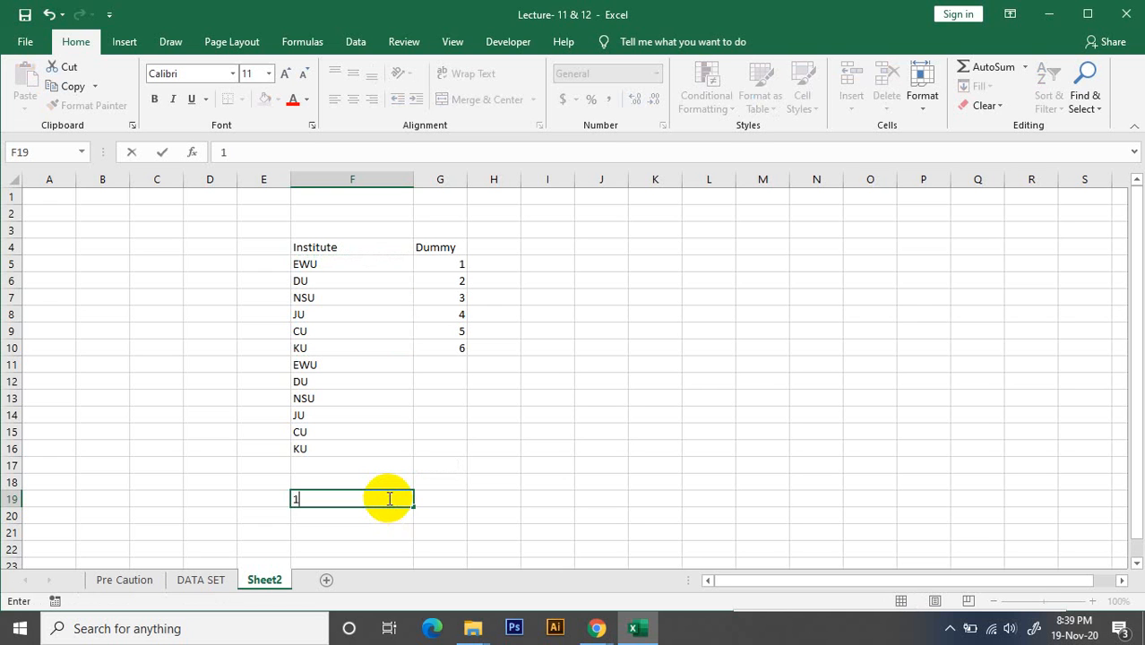
pyautogui.write('00')
pyautogui.click(569, 549)
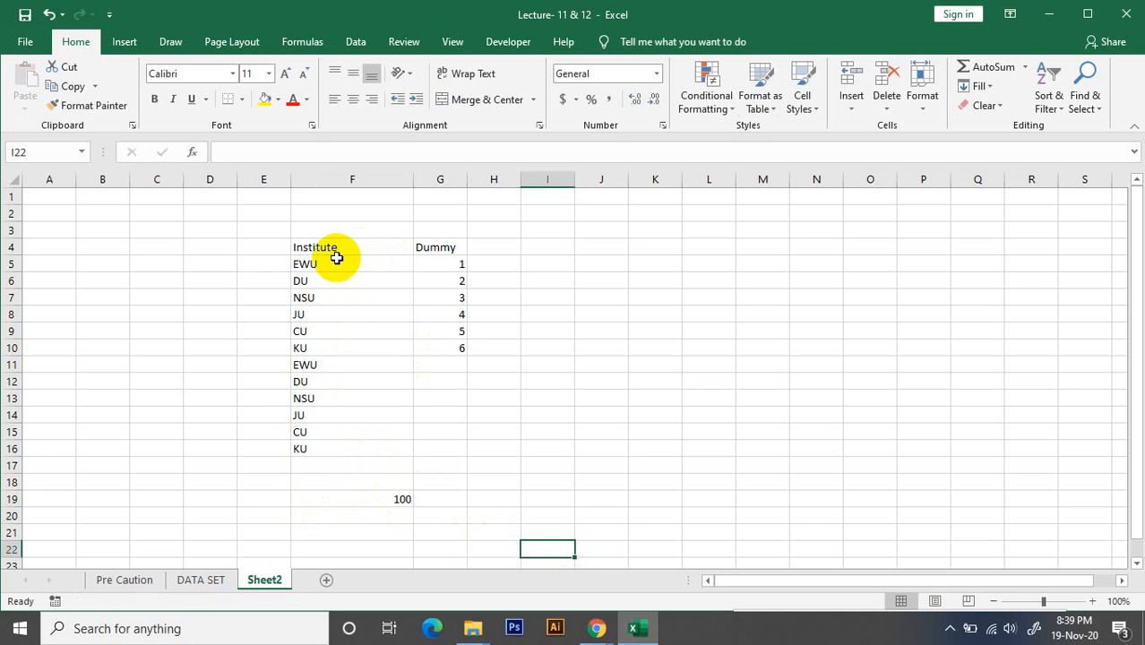
# Review the repeated institute names in F5 to F16 against the dummy numbers in G5 to G10
pyautogui.moveTo(323, 263); pyautogui.dragTo(306, 446)
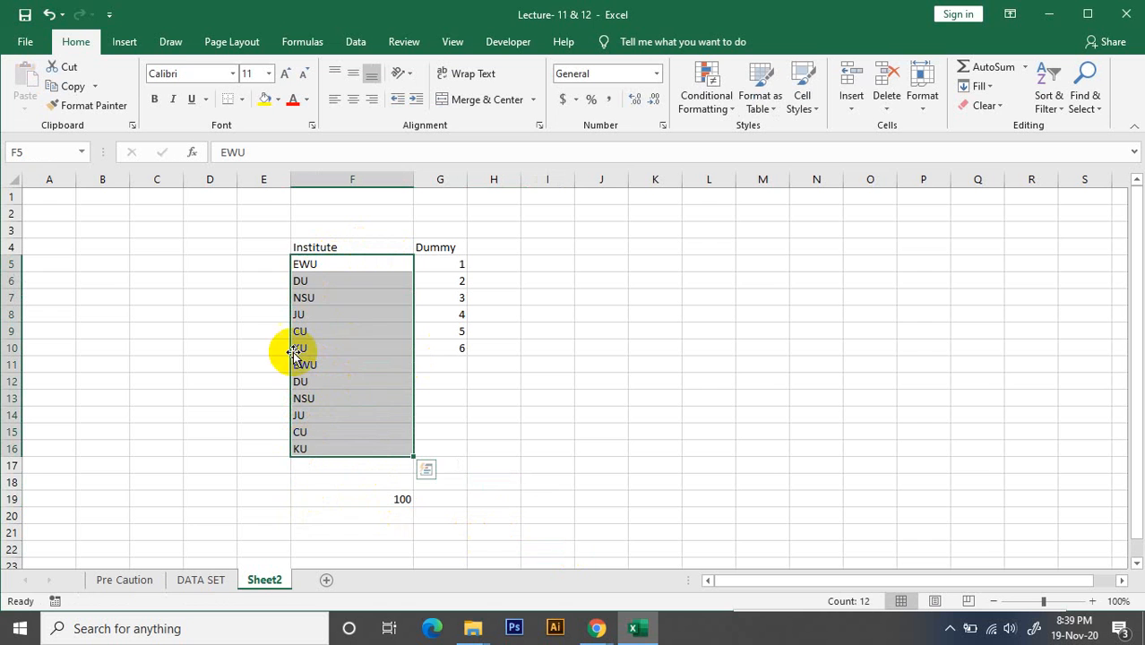
pyautogui.click(332, 429)
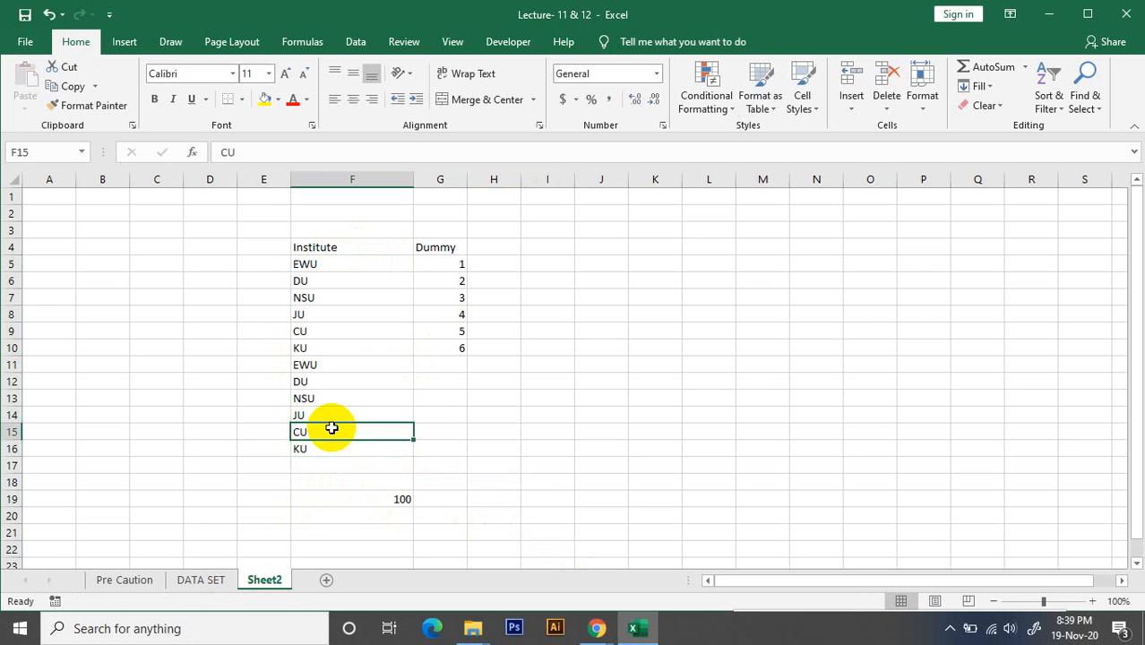
pyautogui.click(464, 266)
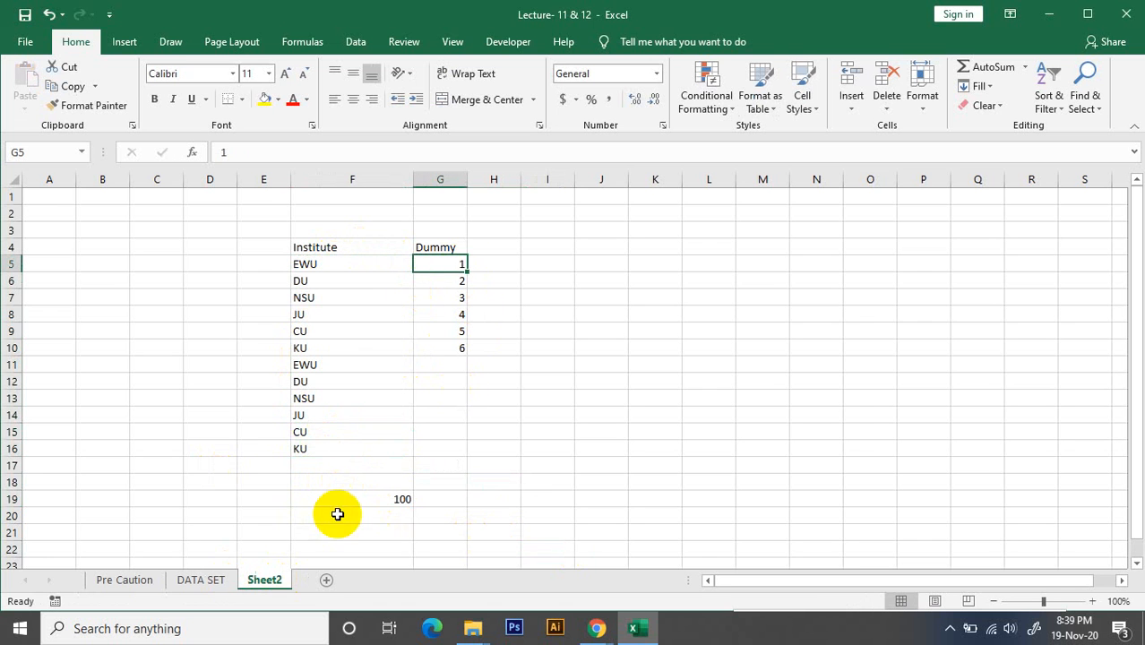
pyautogui.click(328, 264)
pyautogui.click(324, 300)
pyautogui.click(312, 330)
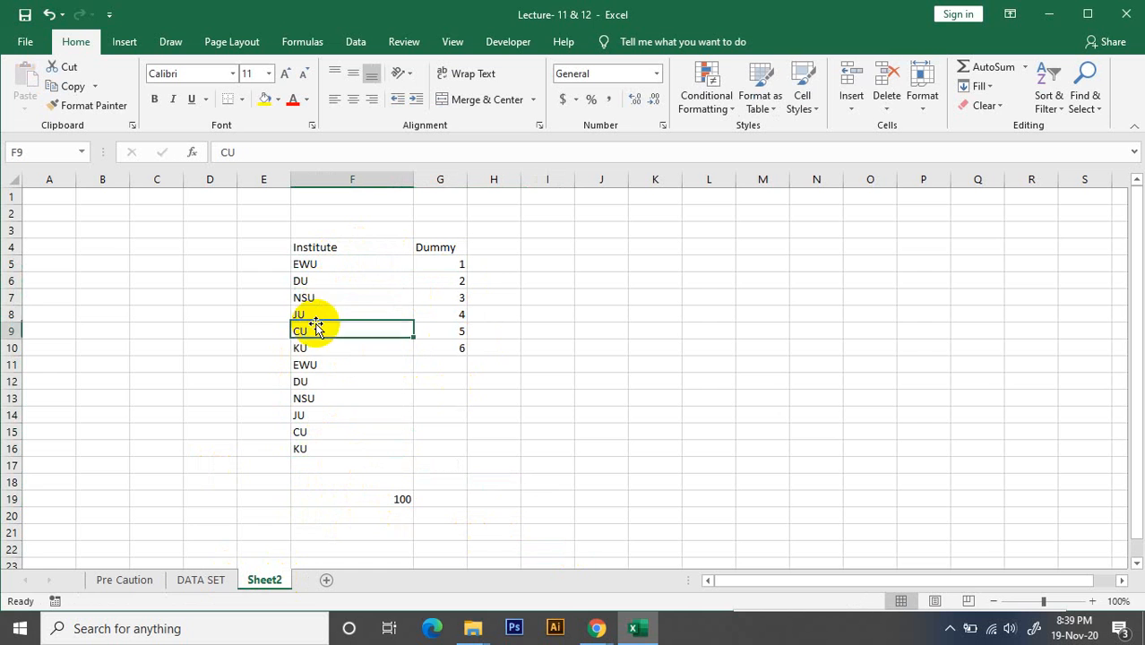
pyautogui.click(325, 264)
pyautogui.click(325, 299)
pyautogui.click(315, 318)
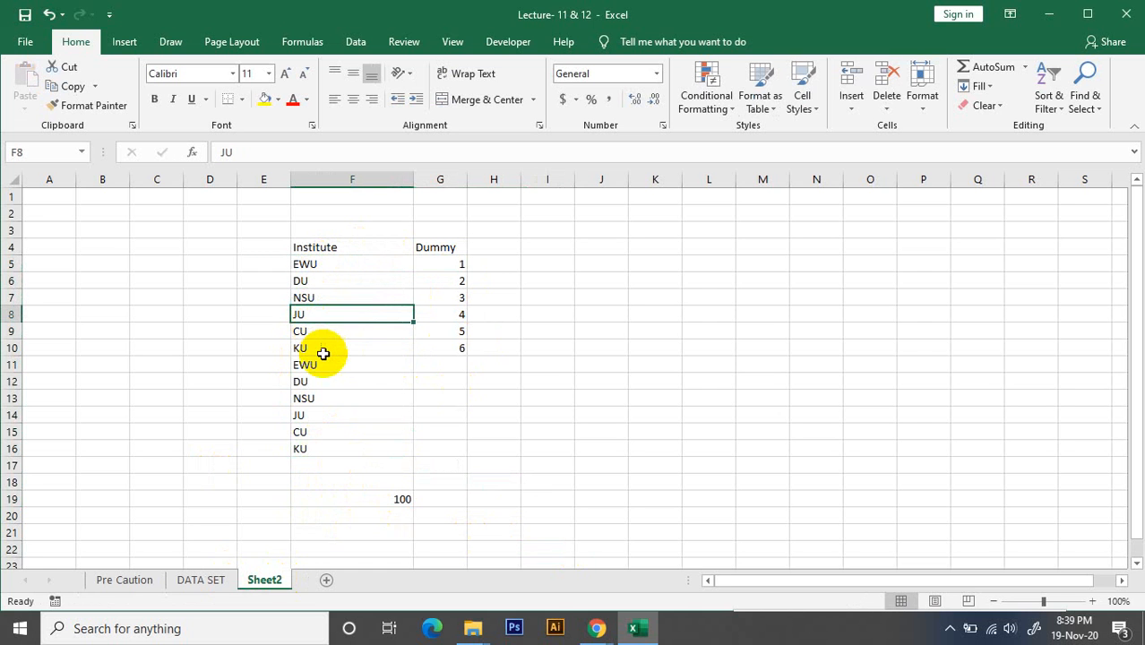
pyautogui.click(324, 350)
pyautogui.click(321, 380)
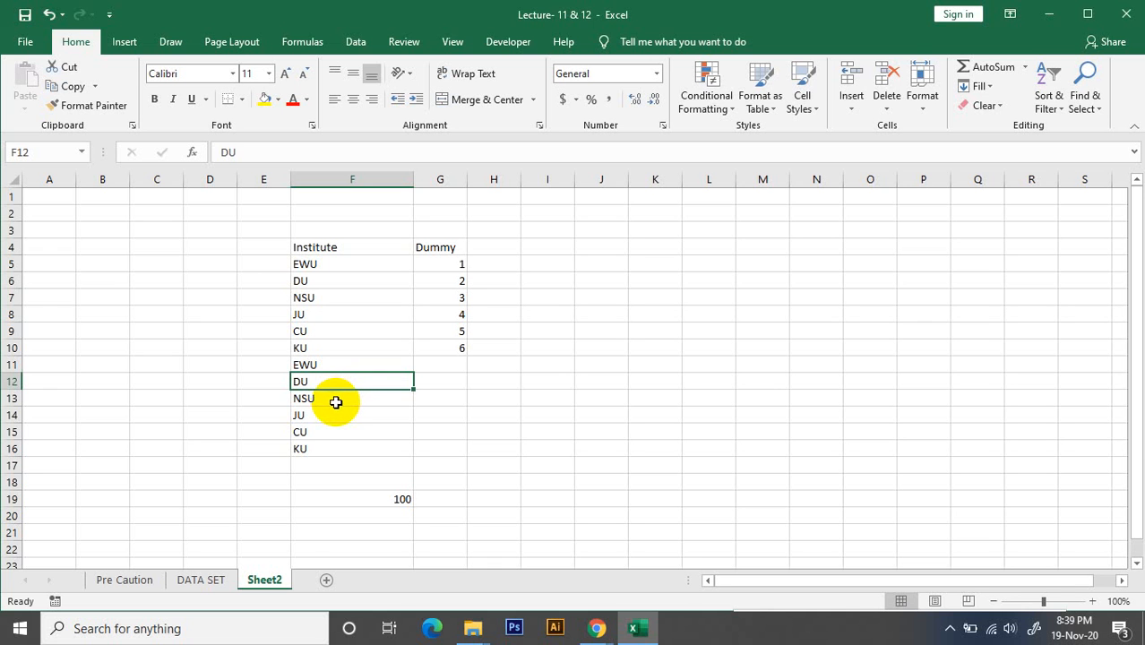
pyautogui.click(335, 402)
pyautogui.click(333, 415)
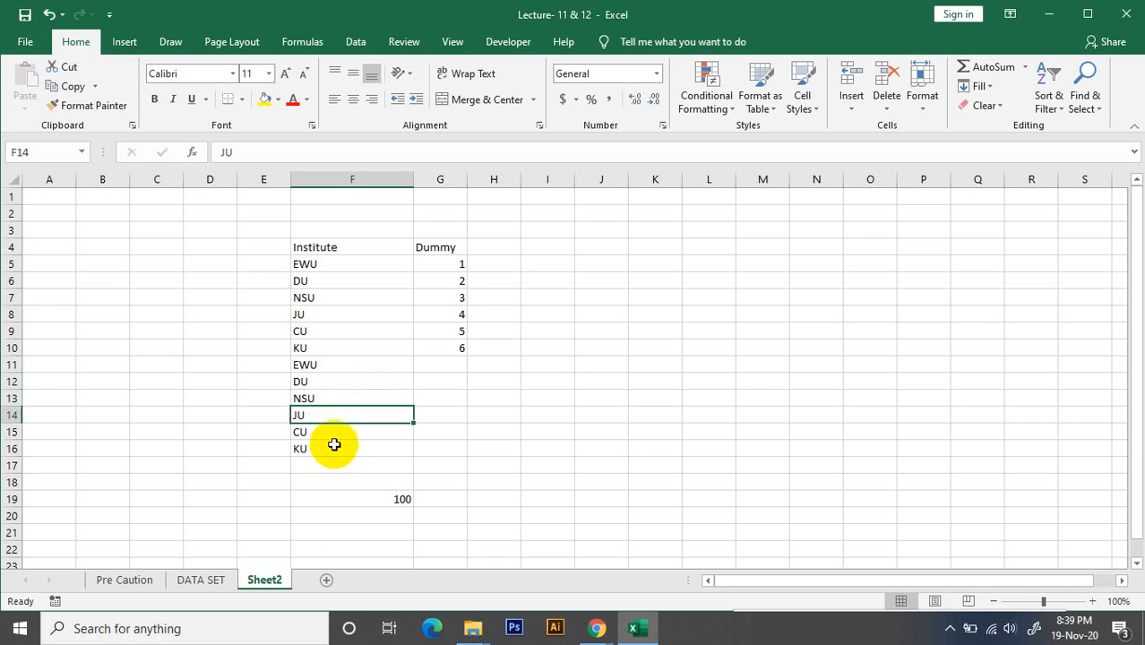
pyautogui.click(332, 446)
pyautogui.click(455, 265)
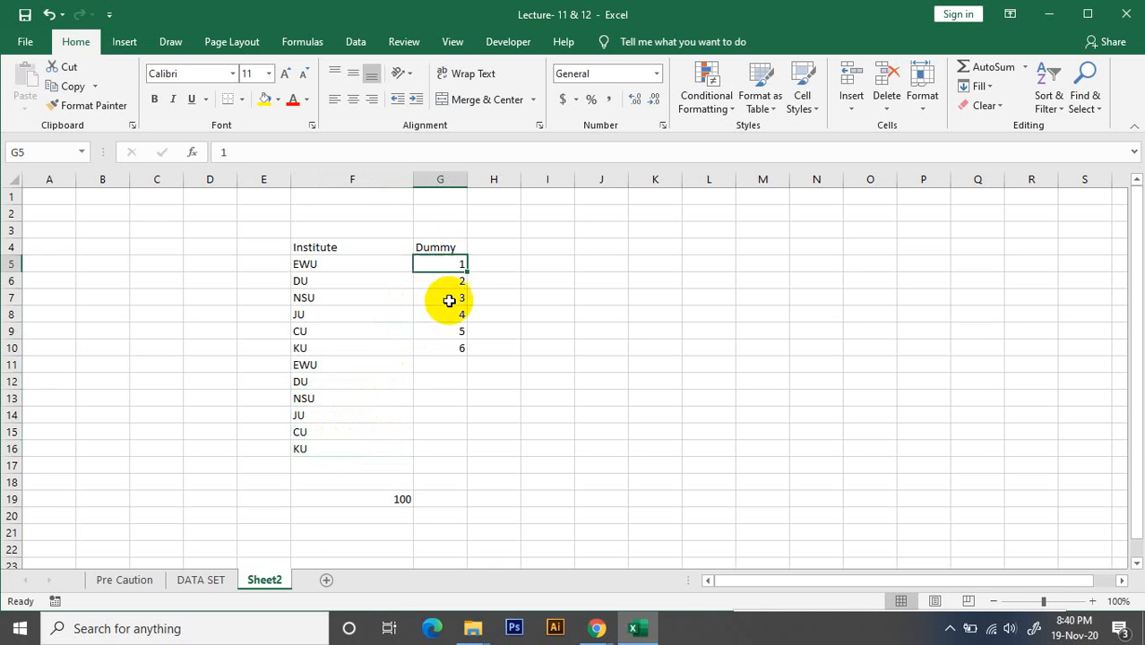
pyautogui.click(452, 297)
pyautogui.click(454, 332)
pyautogui.click(454, 349)
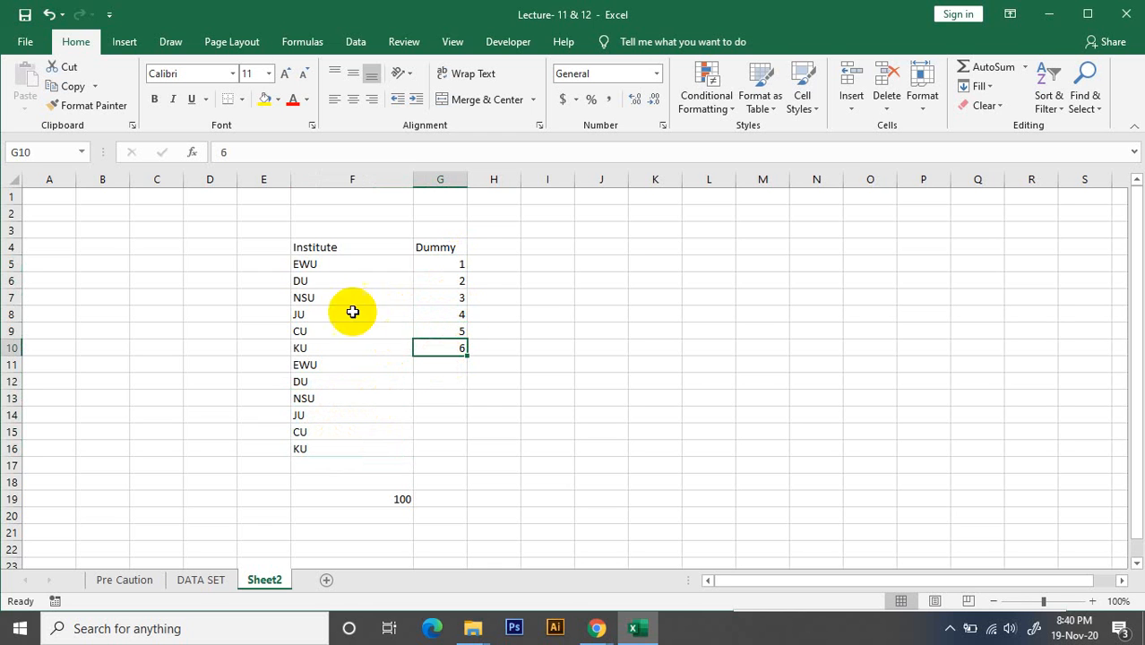
pyautogui.click(323, 265)
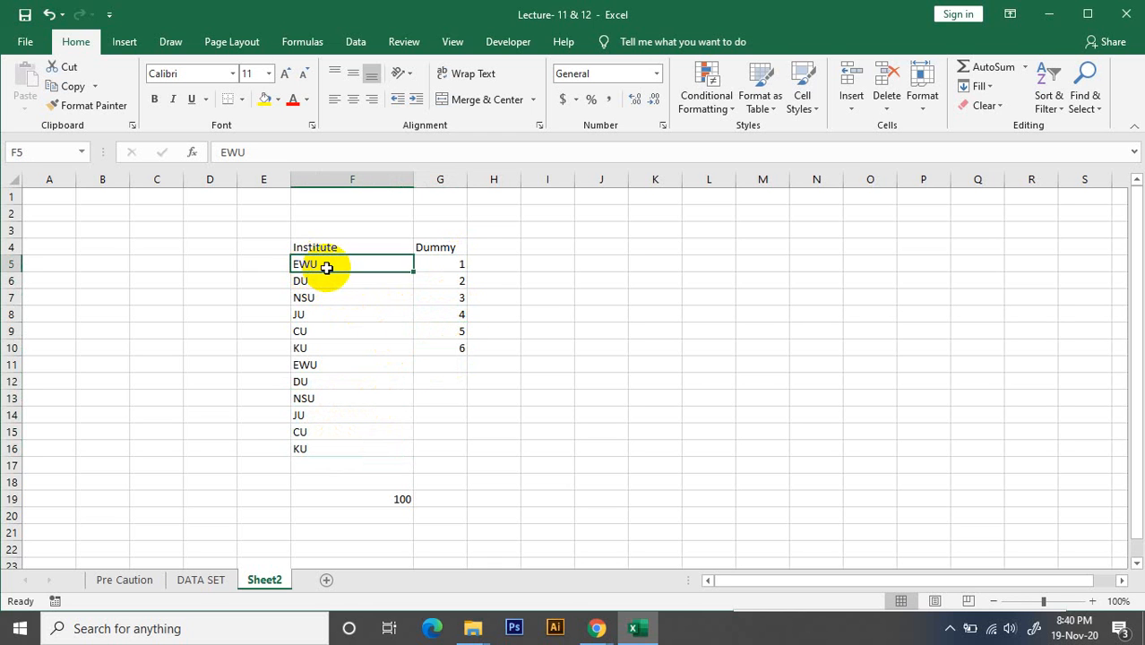
pyautogui.click(461, 265)
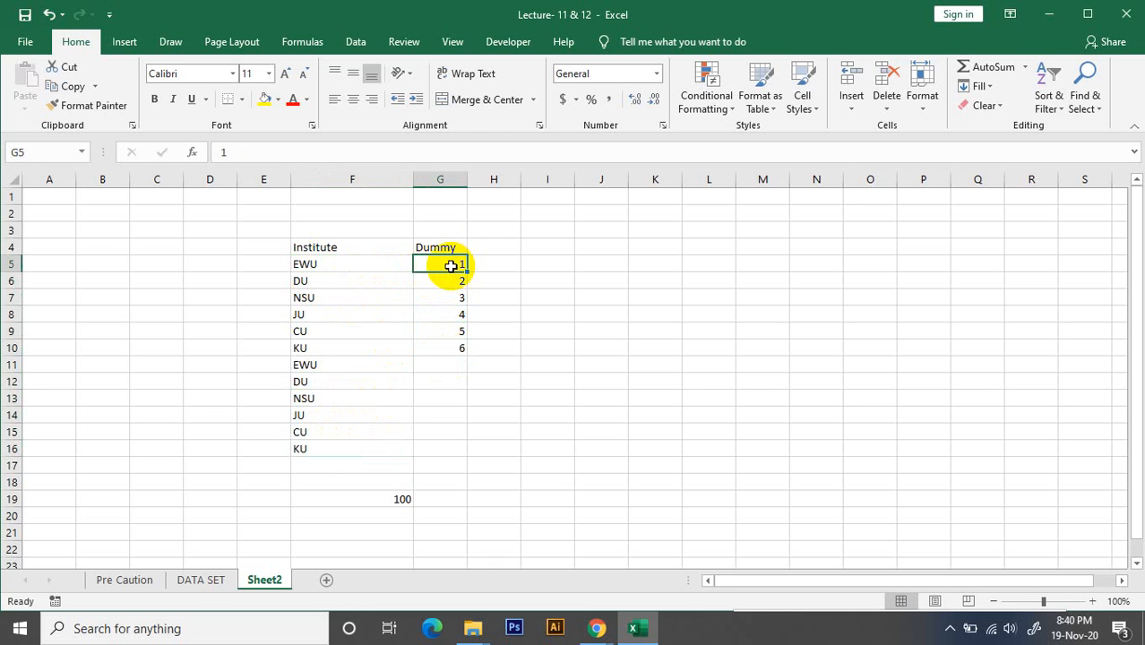
# Review the Dummy numbers in column G against the institute names in column F and the value in F19
pyautogui.click(321, 286)
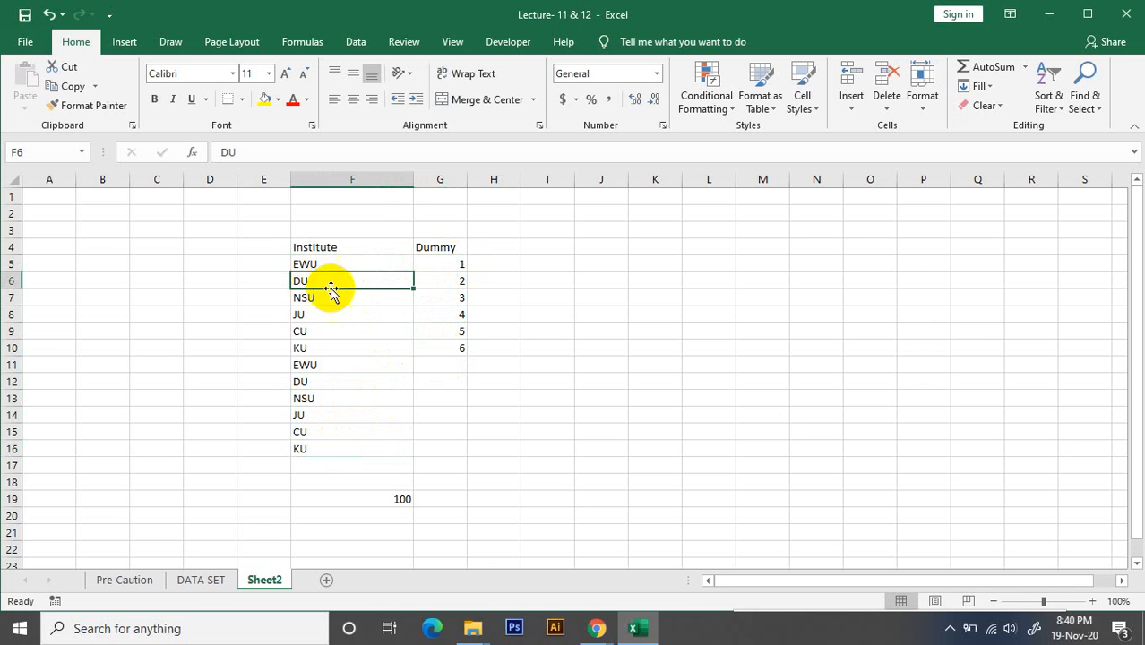
pyautogui.click(455, 281)
pyautogui.click(543, 315)
pyautogui.click(401, 497)
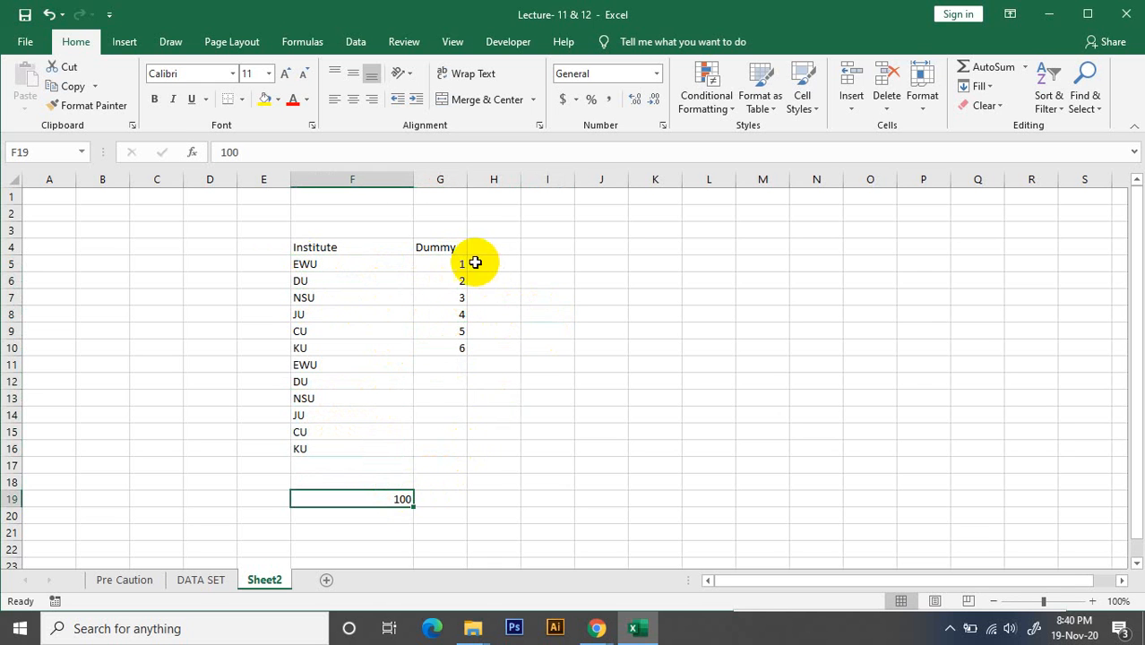
pyautogui.click(457, 265)
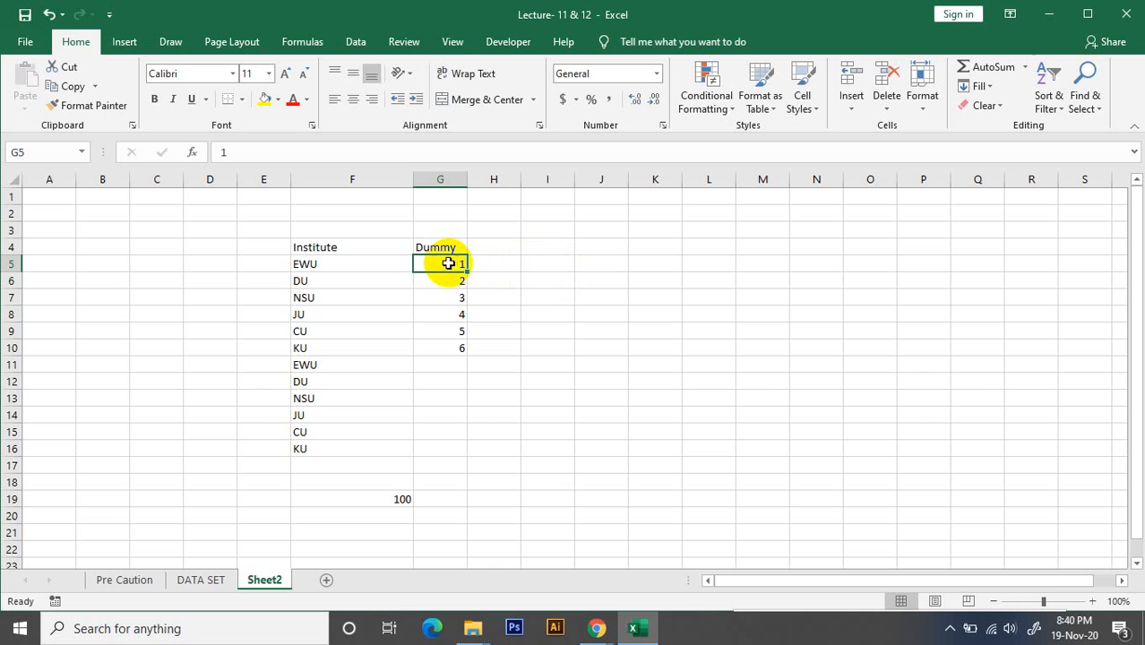
pyautogui.click(458, 295)
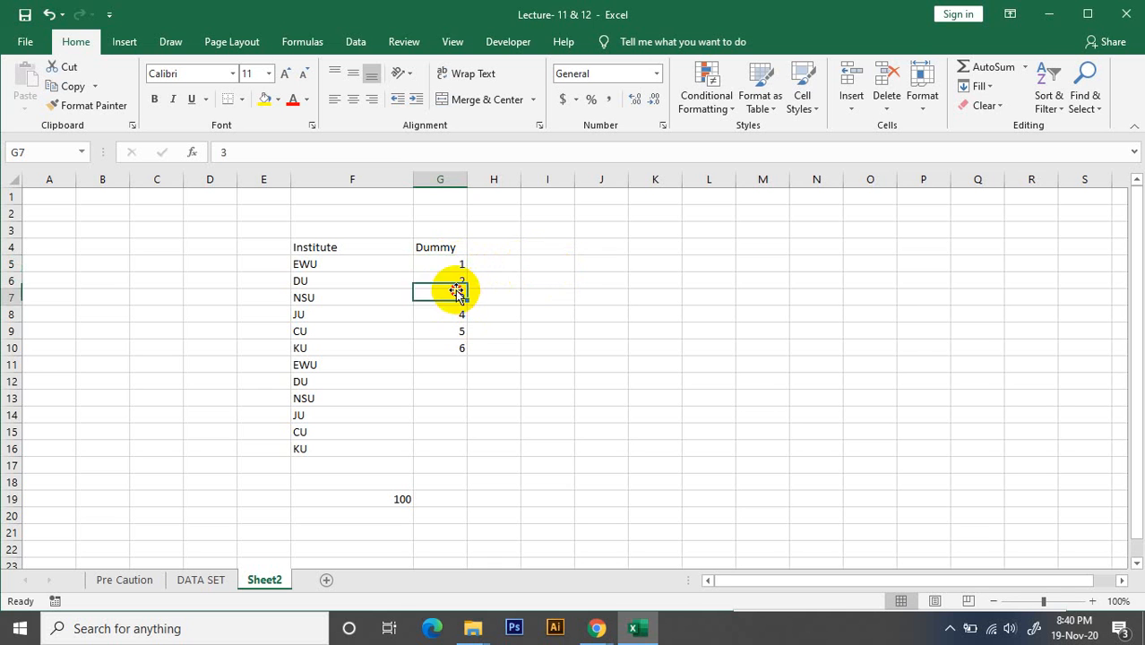
pyautogui.click(458, 317)
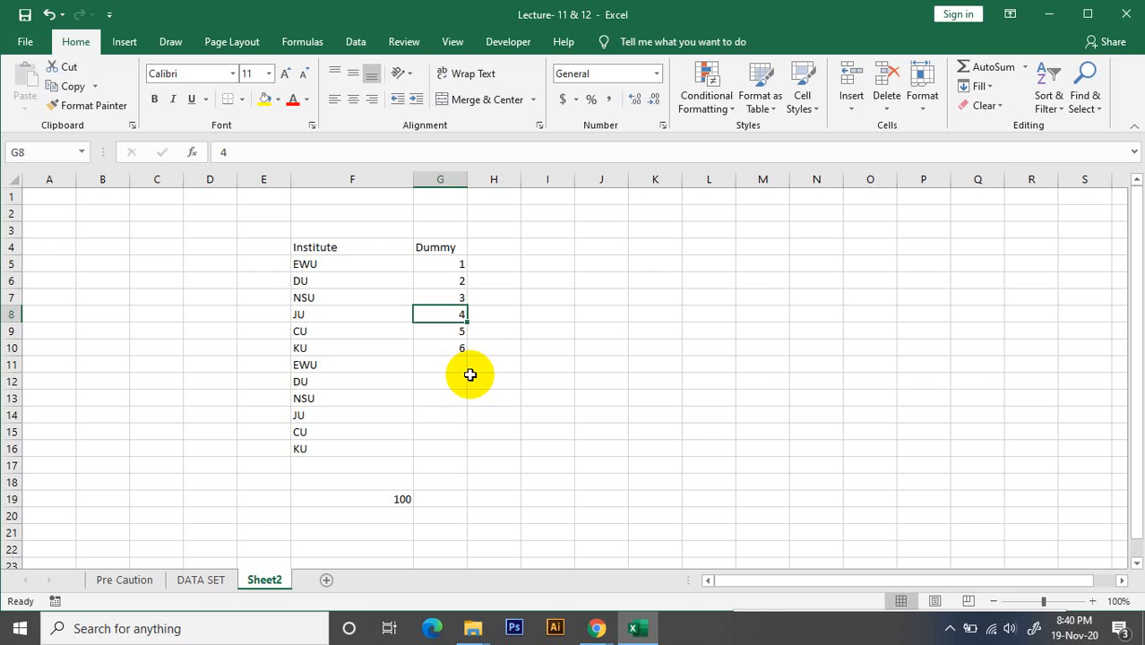
pyautogui.click(527, 282)
# Center the Dummy header in cell G4
pyautogui.click(448, 248)
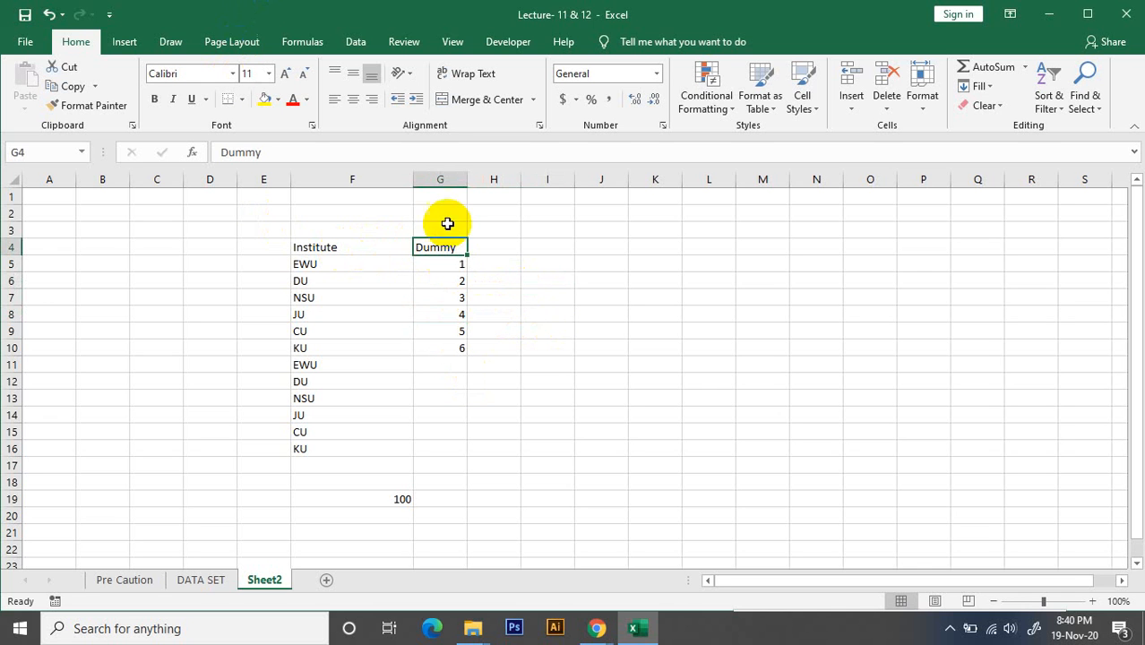
pyautogui.click(367, 106)
pyautogui.click(549, 229)
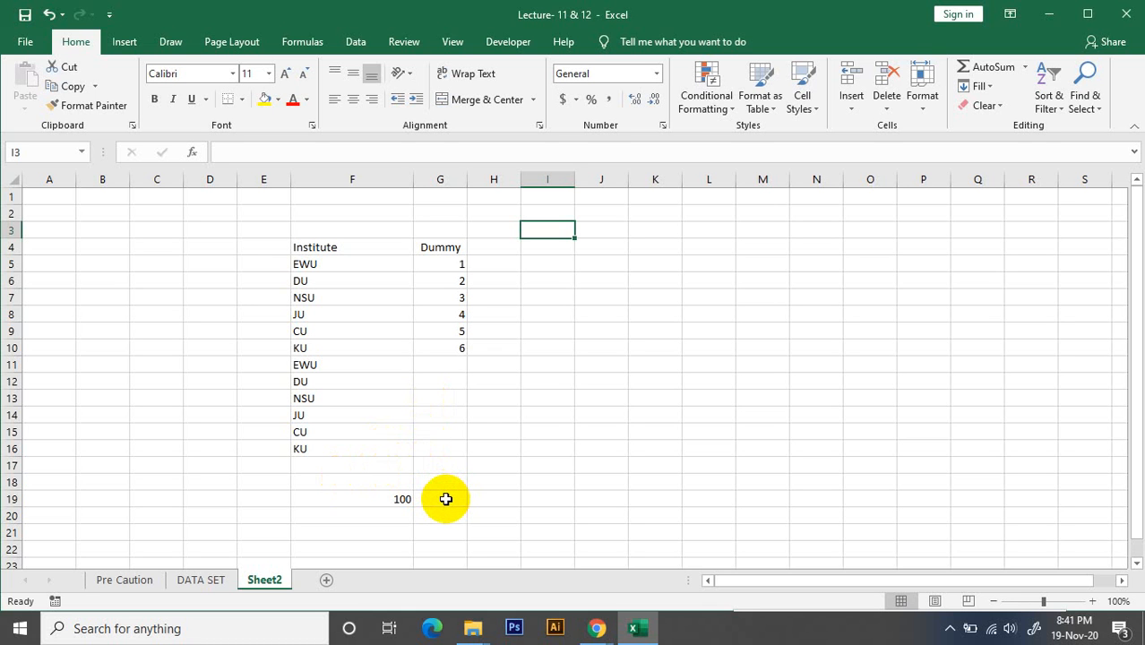
# Examine which institute names repeat in F5 to F16, alongside the Dummy column and the value in F19
pyautogui.press('XF86AudioRaiseVolume')
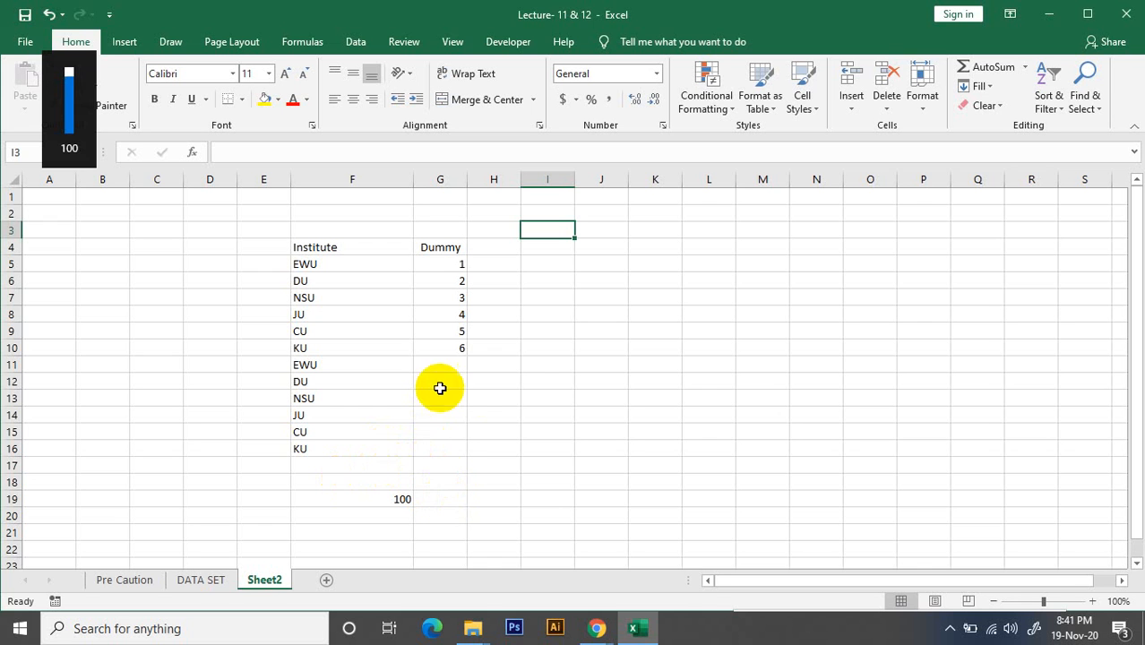
pyautogui.click(473, 348)
pyautogui.click(451, 349)
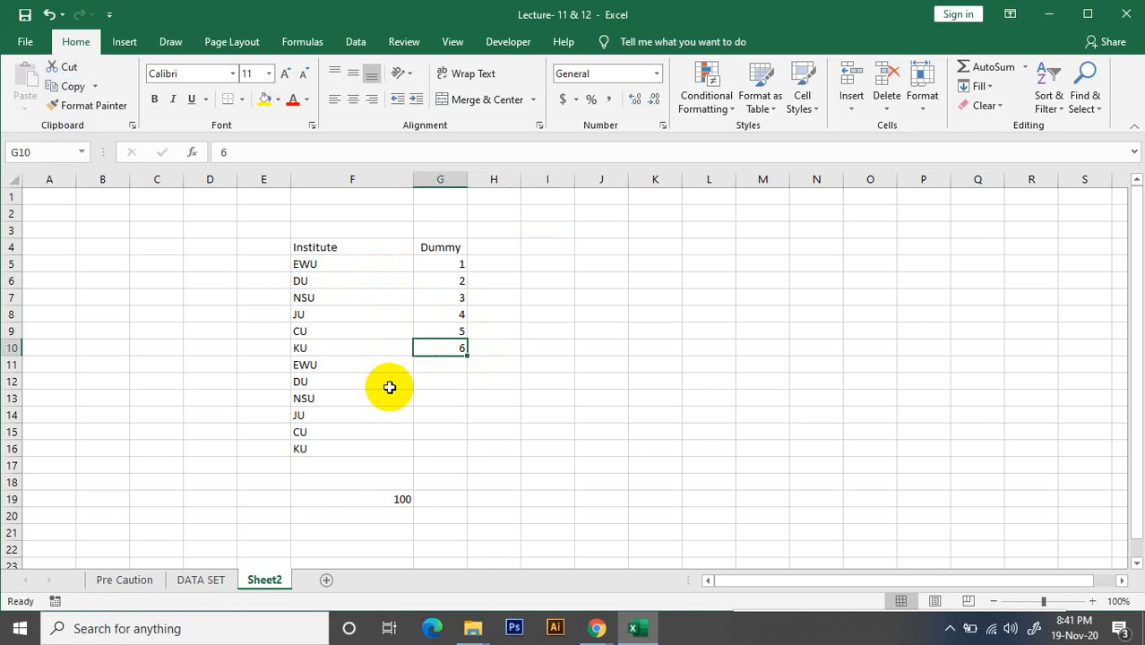
pyautogui.click(402, 497)
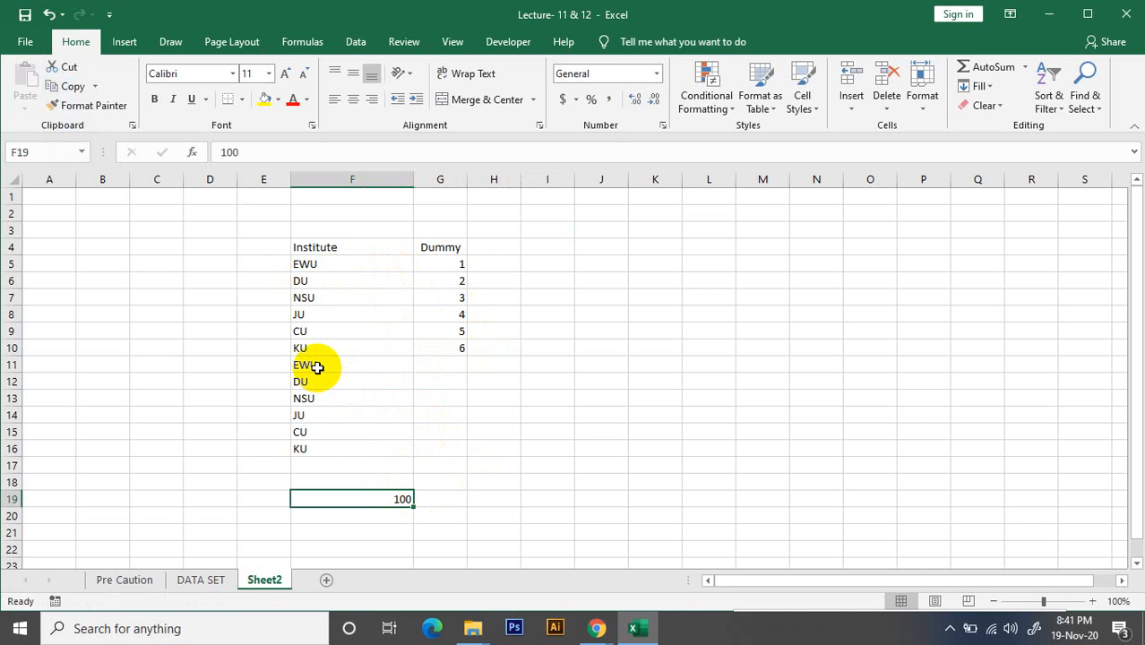
pyautogui.click(418, 297)
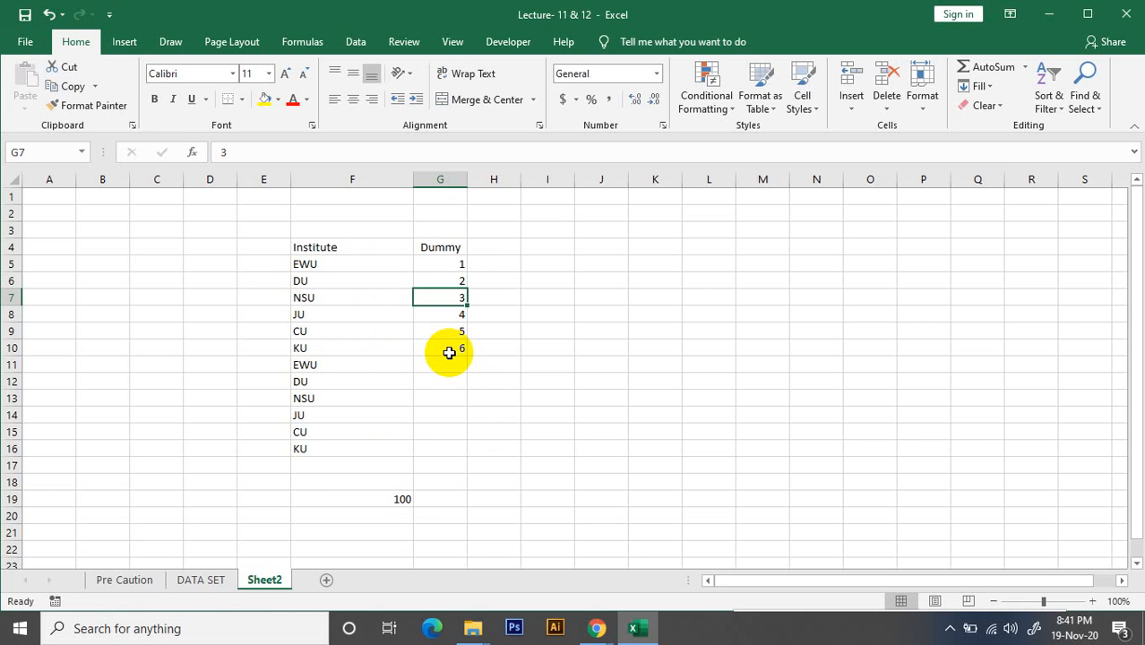
pyautogui.click(441, 261)
pyautogui.click(304, 265)
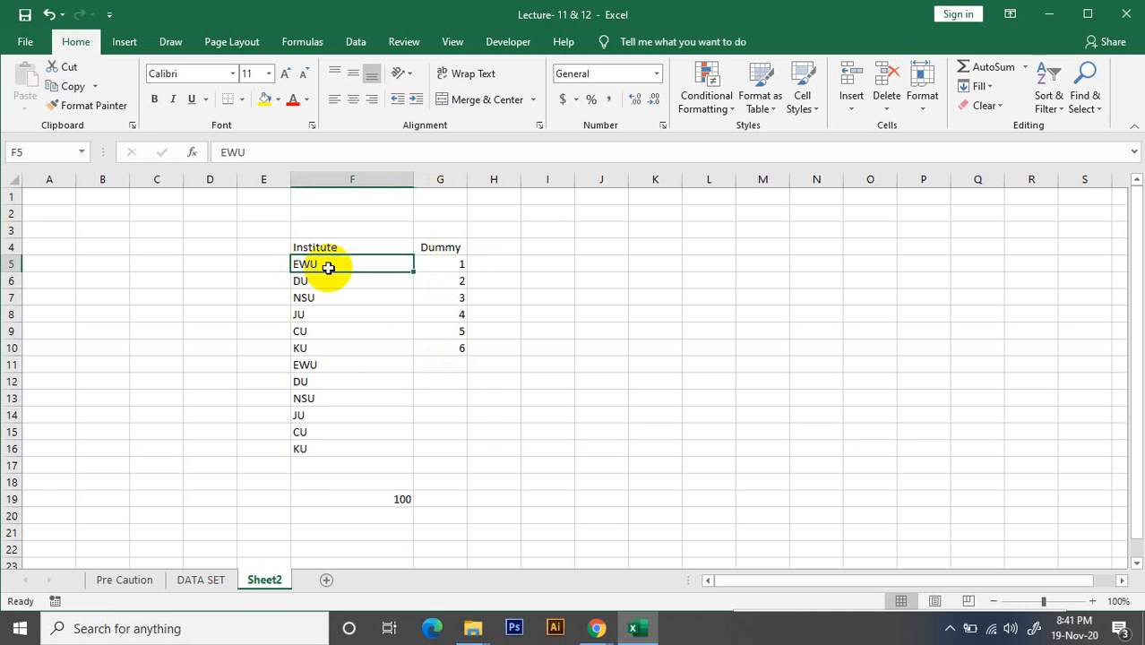
pyautogui.click(311, 284)
pyautogui.click(315, 301)
pyautogui.click(314, 316)
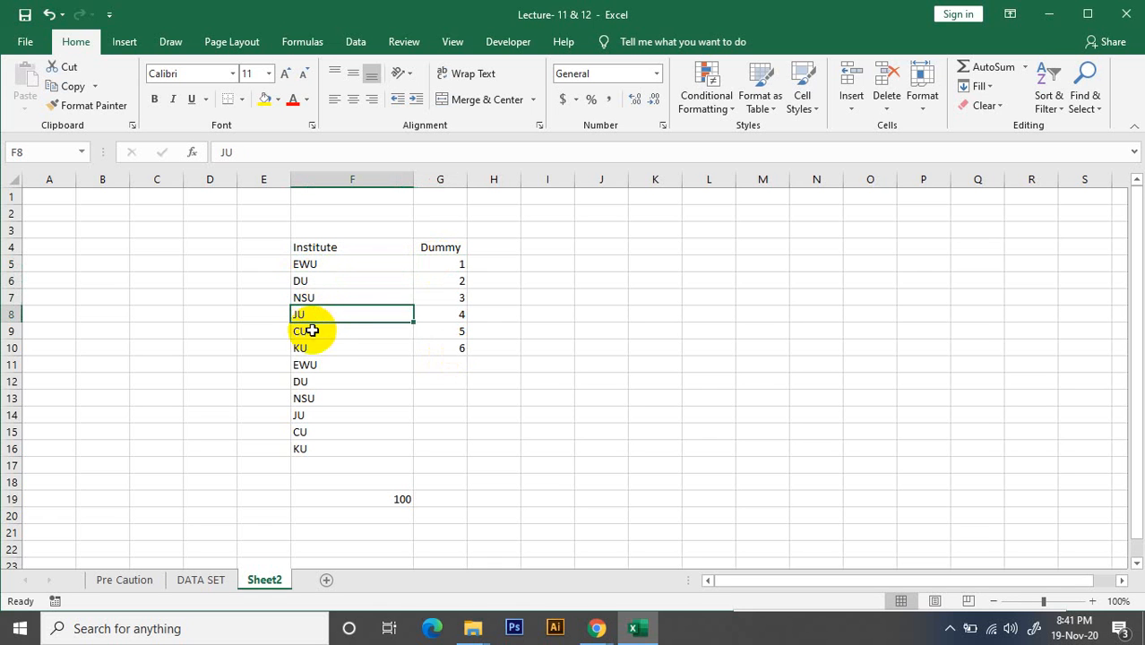
pyautogui.click(308, 282)
pyautogui.click(312, 262)
pyautogui.click(316, 298)
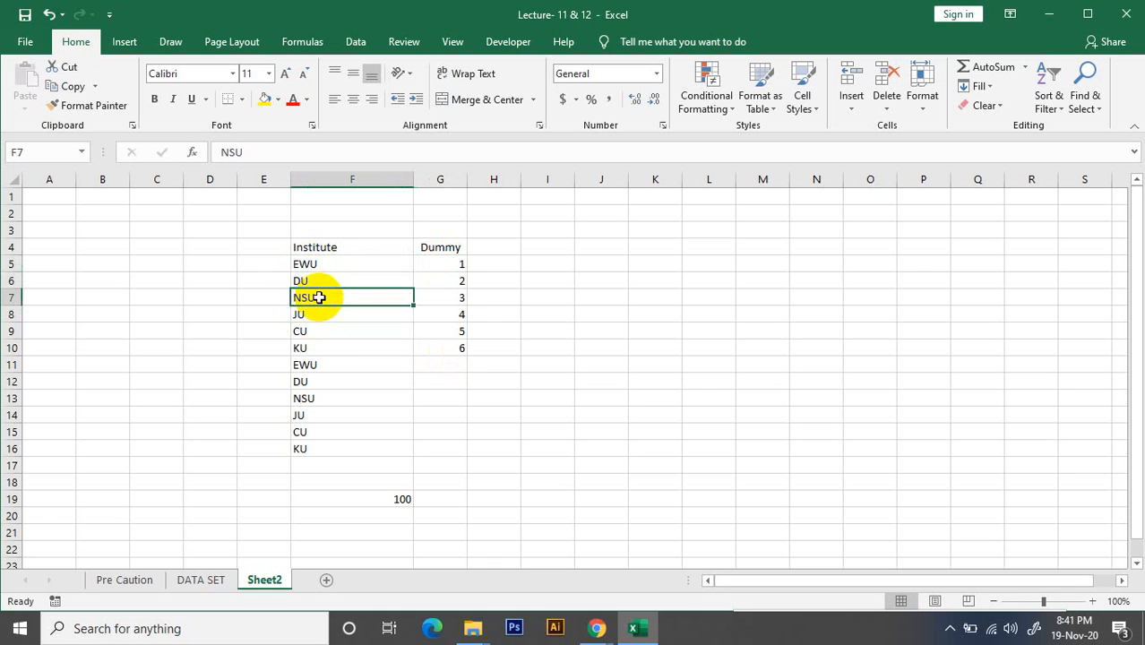
pyautogui.click(319, 345)
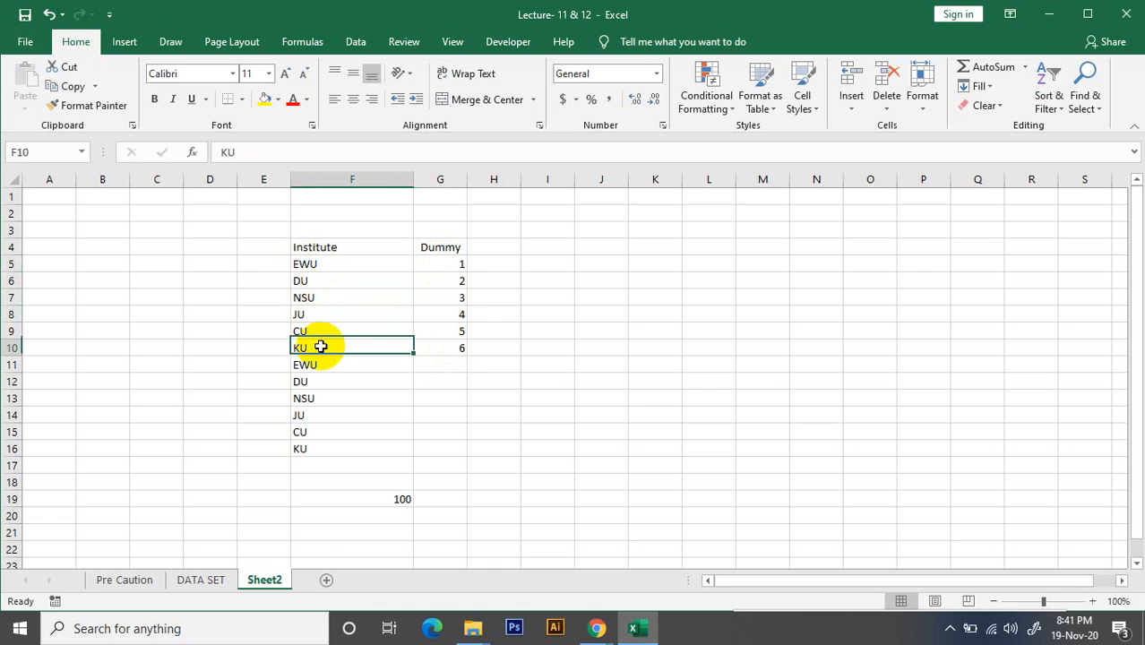
pyautogui.click(309, 265)
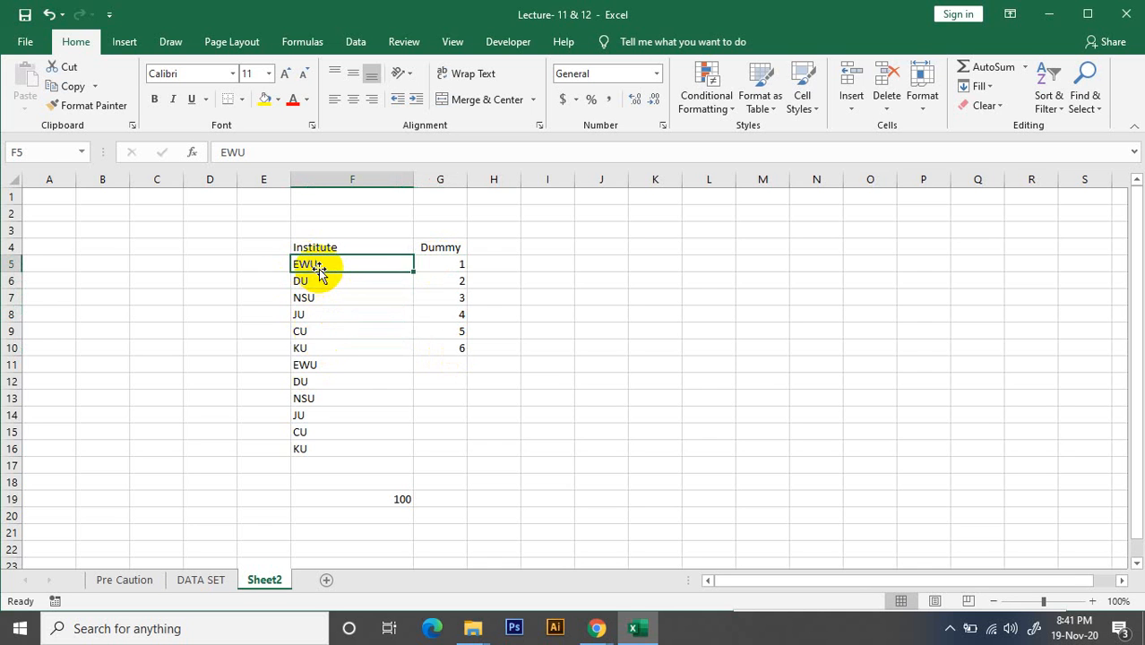
pyautogui.moveTo(320, 266); pyautogui.dragTo(321, 448)
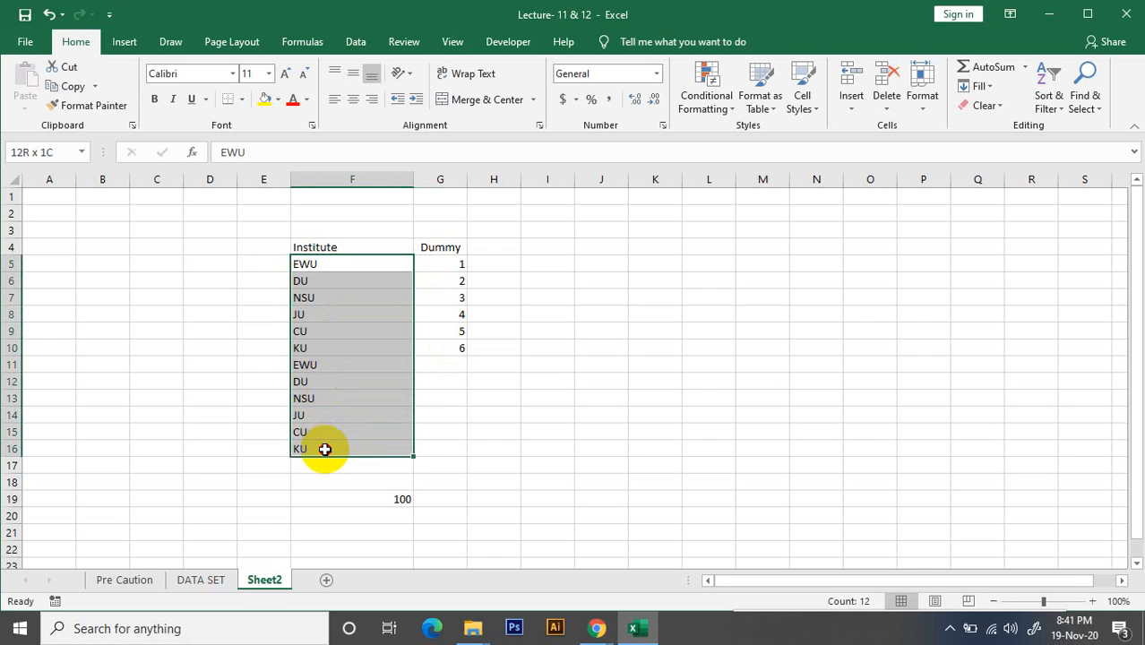
pyautogui.click(322, 282)
pyautogui.click(333, 396)
pyautogui.click(325, 431)
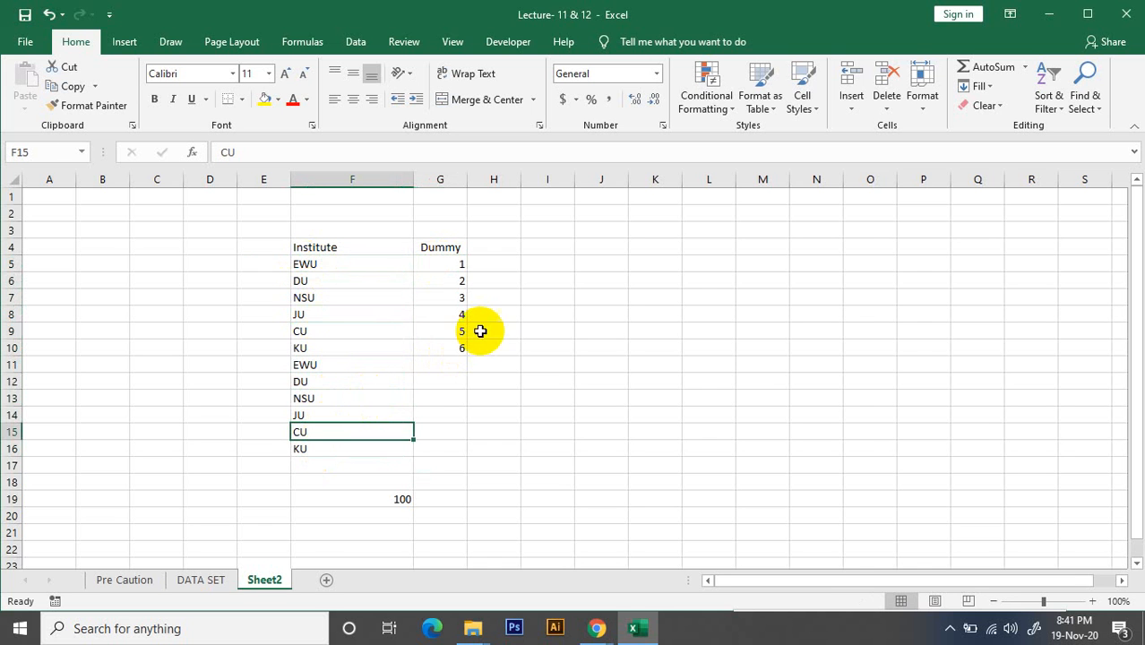
# Match the first institutes in column F to their numbers in the Dummy range G5 to G10
pyautogui.click(321, 266)
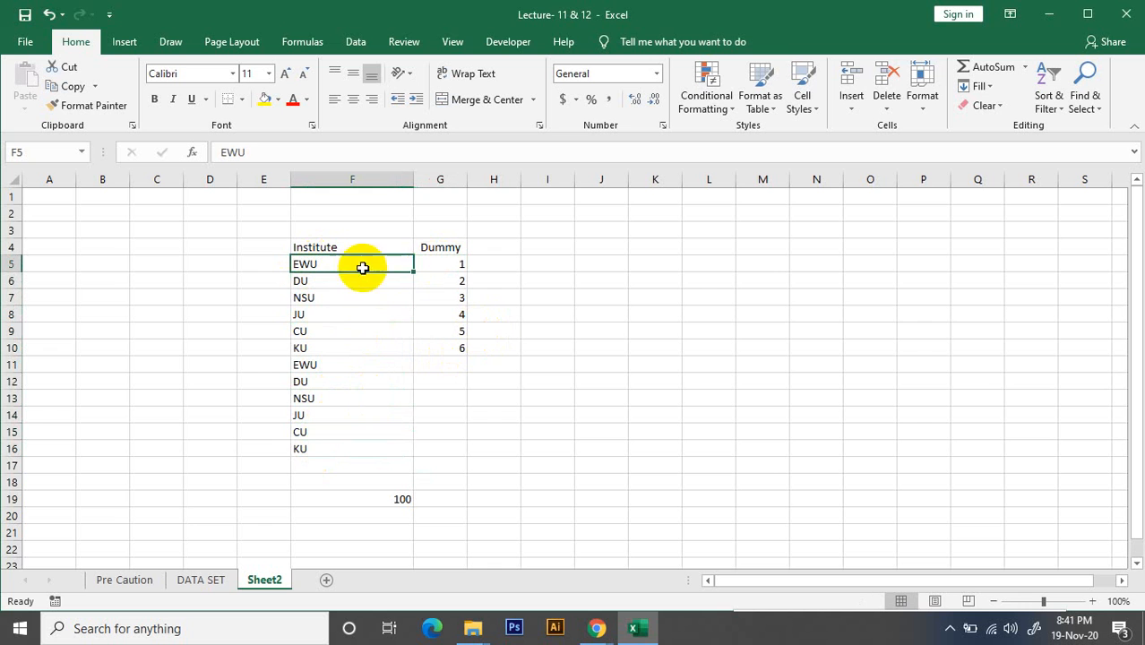
pyautogui.click(448, 267)
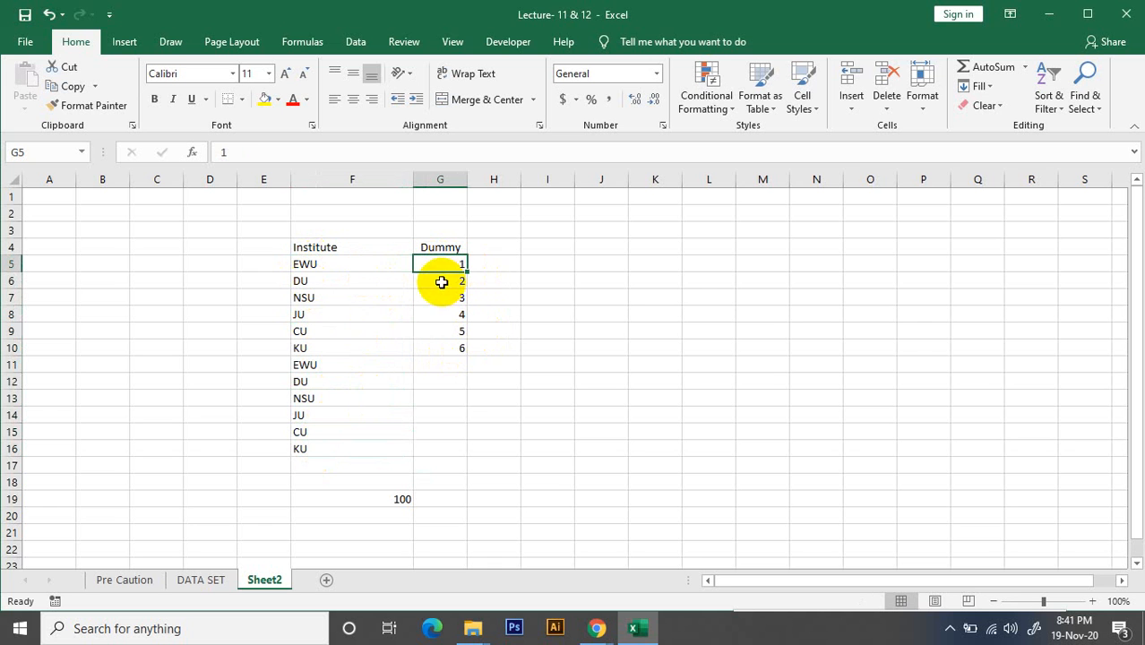
pyautogui.click(329, 294)
pyautogui.click(437, 283)
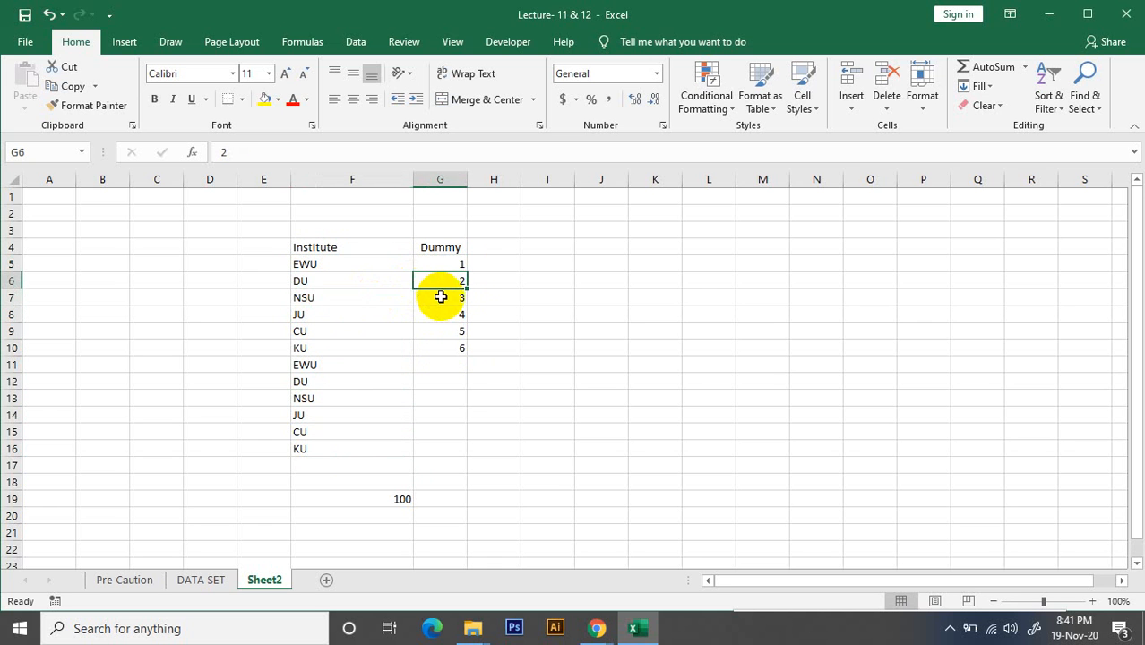
pyautogui.click(341, 318)
pyautogui.moveTo(464, 262); pyautogui.dragTo(458, 353)
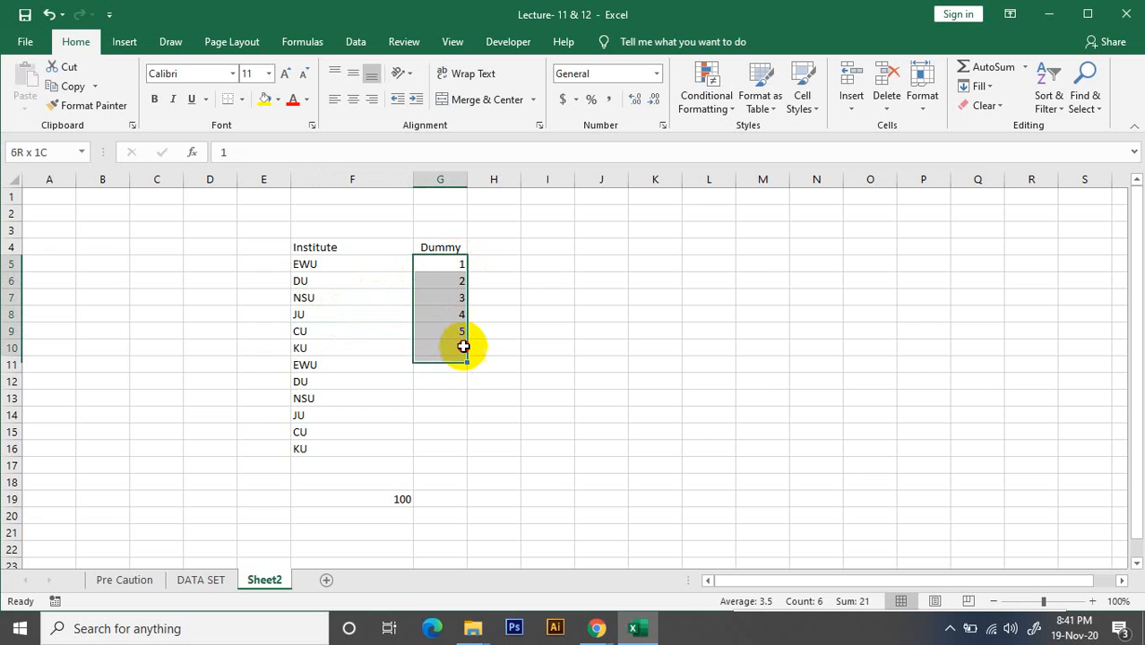
pyautogui.click(550, 312)
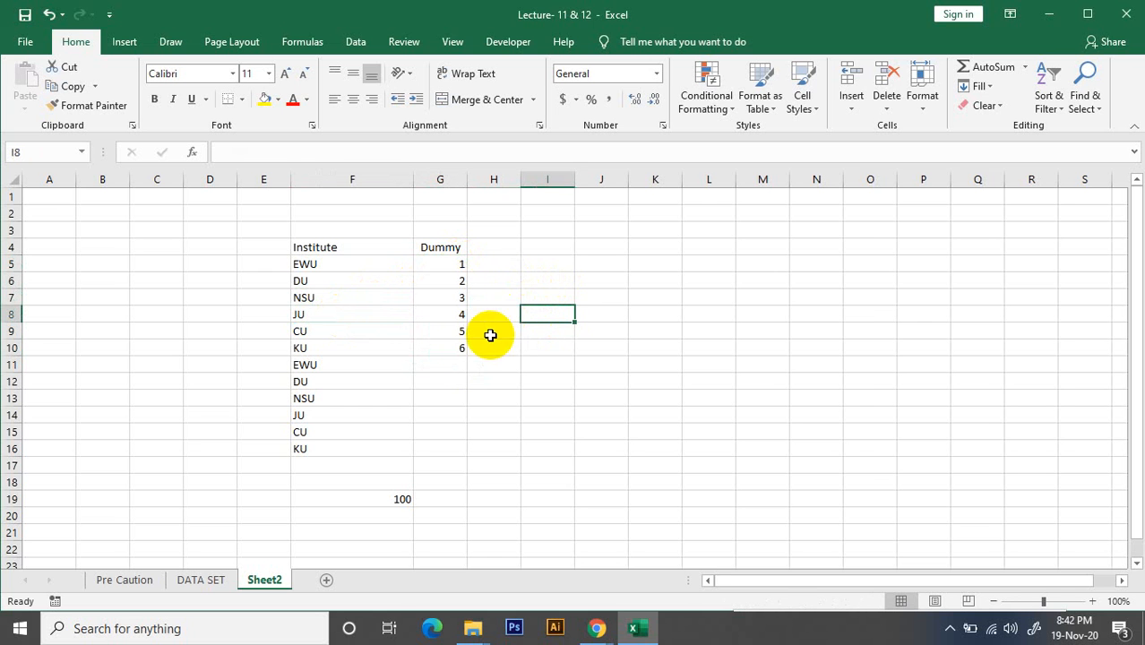
# Copy the dummy numbers in G5 to G10 and paste them directly below into G11 to G16
pyautogui.click(448, 365)
pyautogui.moveTo(470, 272); pyautogui.dragTo(464, 345)
pyautogui.hotkey('ctrl', 'c')
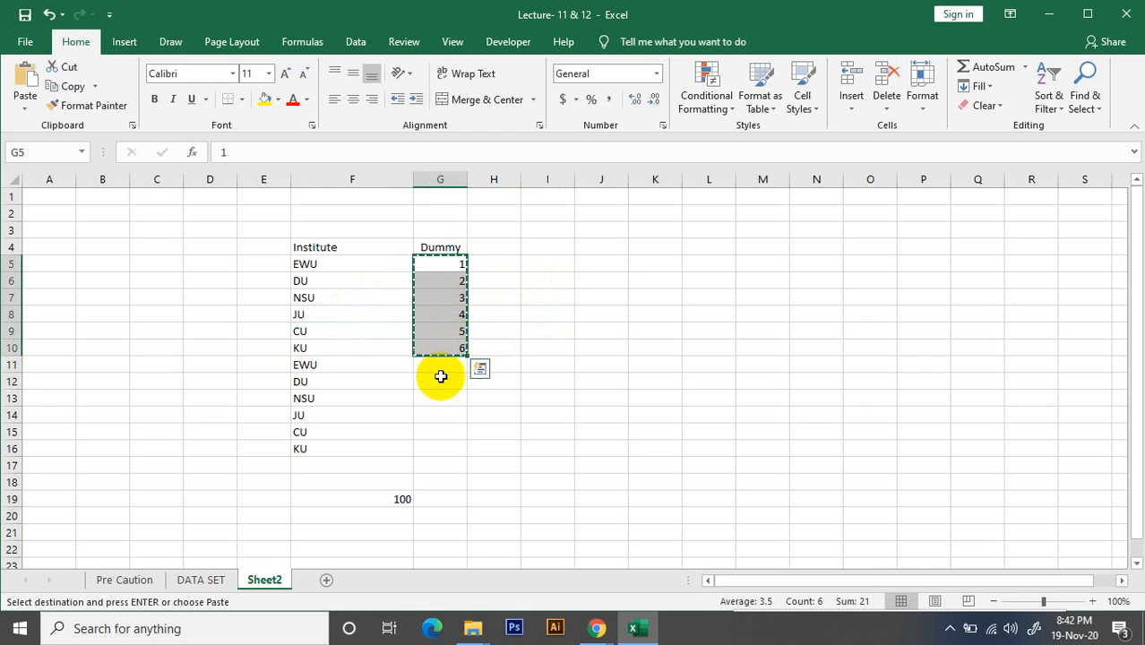
pyautogui.click(441, 363)
pyautogui.hotkey('ctrl', 'v')
pyautogui.click(581, 366)
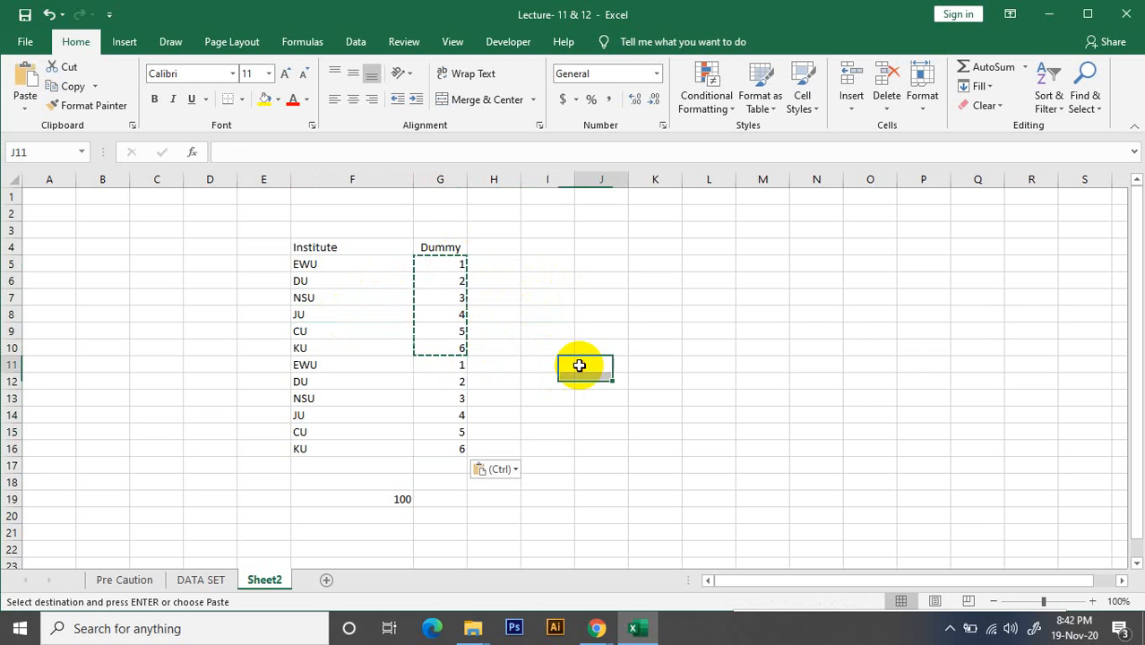
# Set the dummy number in G11, beside the repeated EWU entry, to 6
pyautogui.click(463, 366)
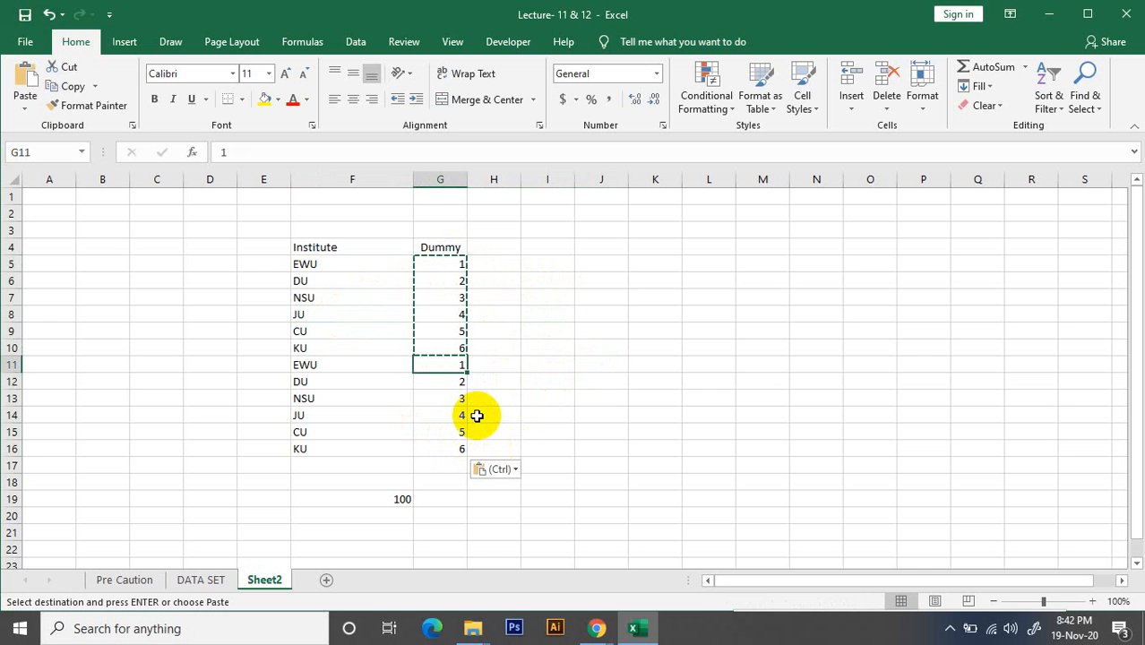
pyautogui.write('6')
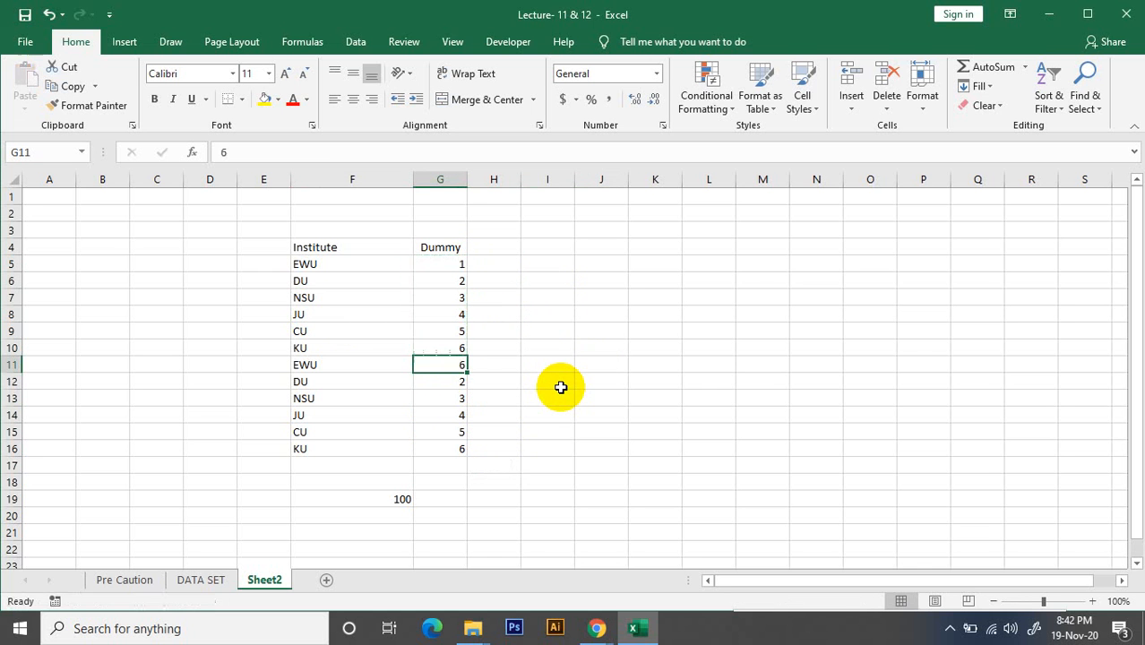
pyautogui.click(616, 328)
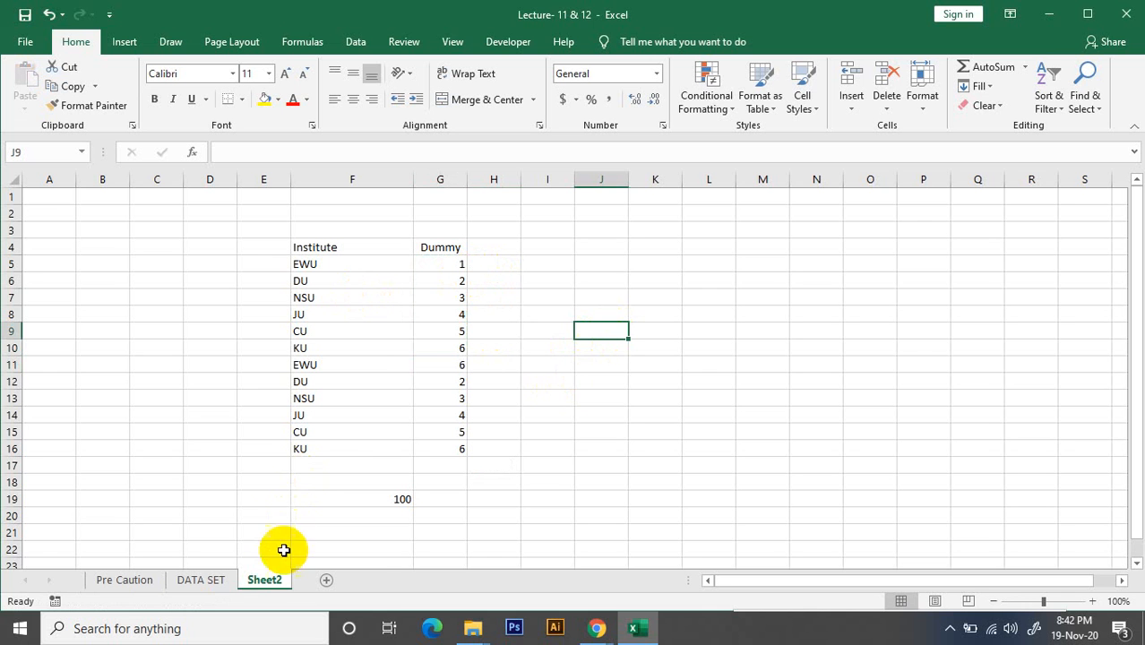
# Delete the example worksheet Sheet2 from the workbook
pyautogui.rightClick(271, 578)
pyautogui.click(318, 401)
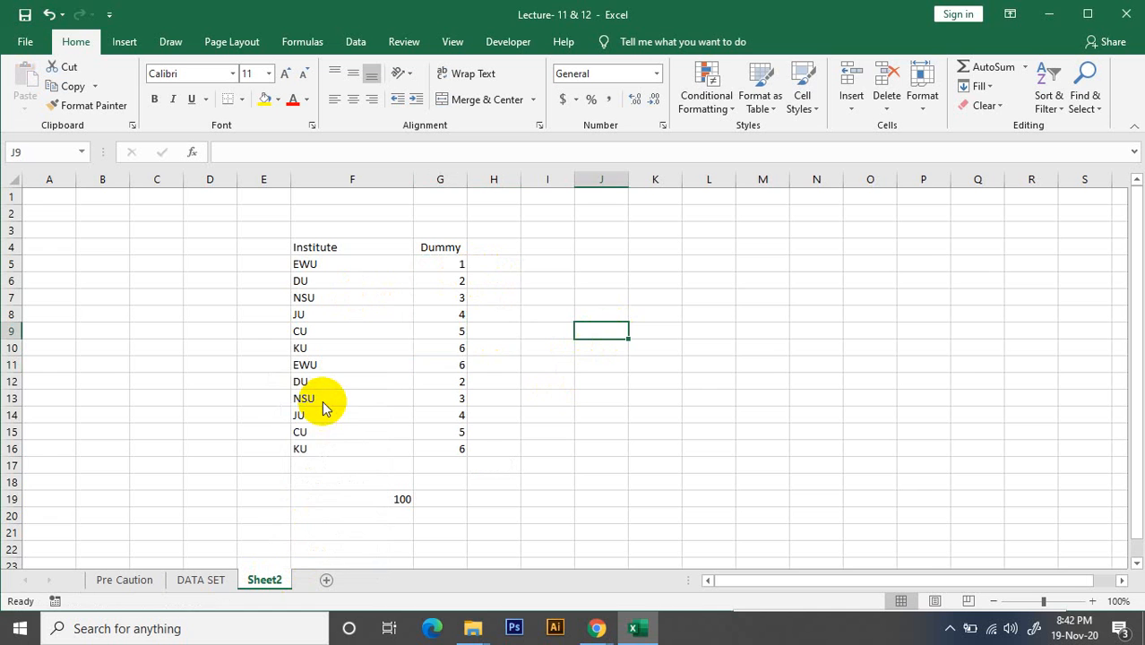
pyautogui.click(543, 364)
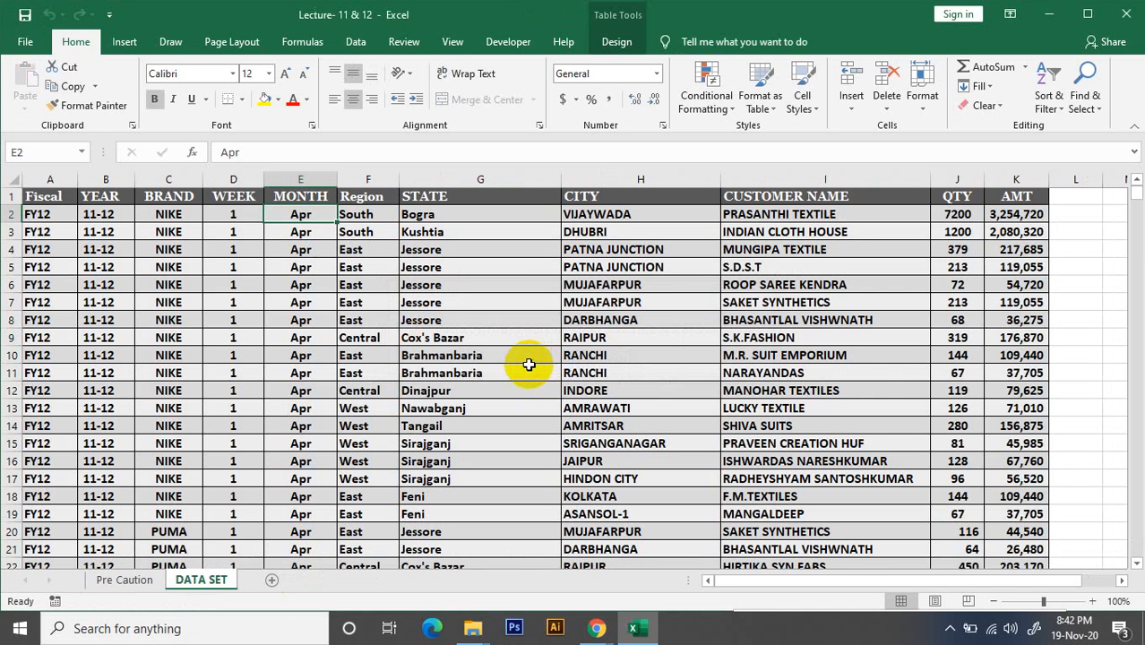
# Select the whole sales table on the DATA SET sheet and create a PivotTable from Table1 on a new worksheet
pyautogui.click(354, 407)
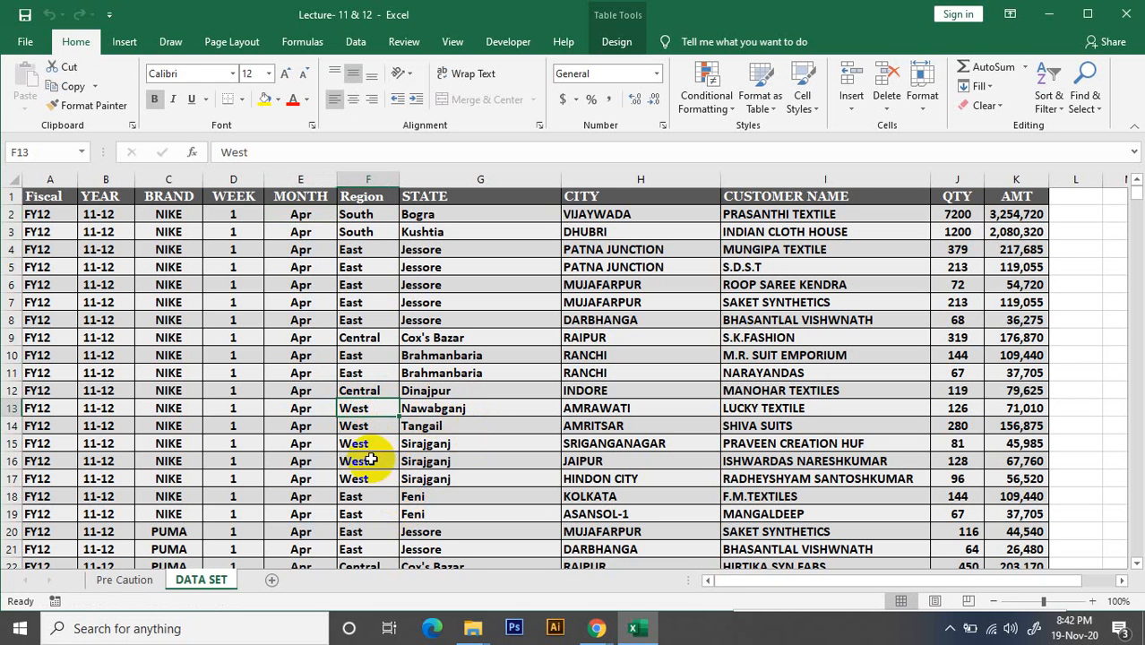
pyautogui.hotkey('ctrl', 'a')
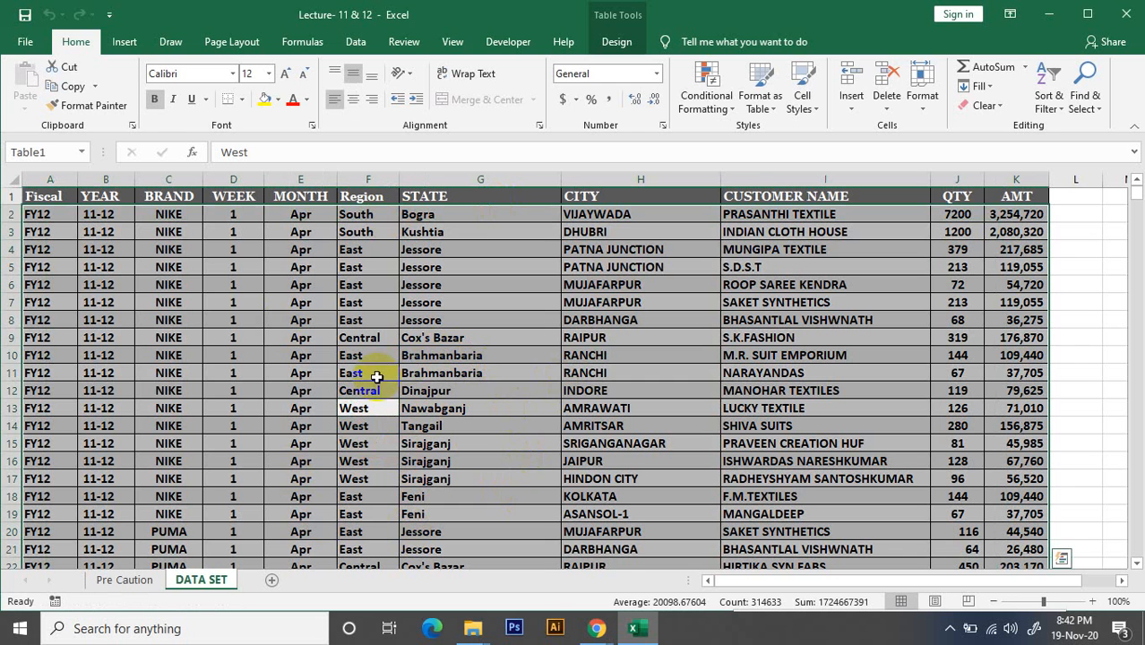
pyautogui.click(123, 41)
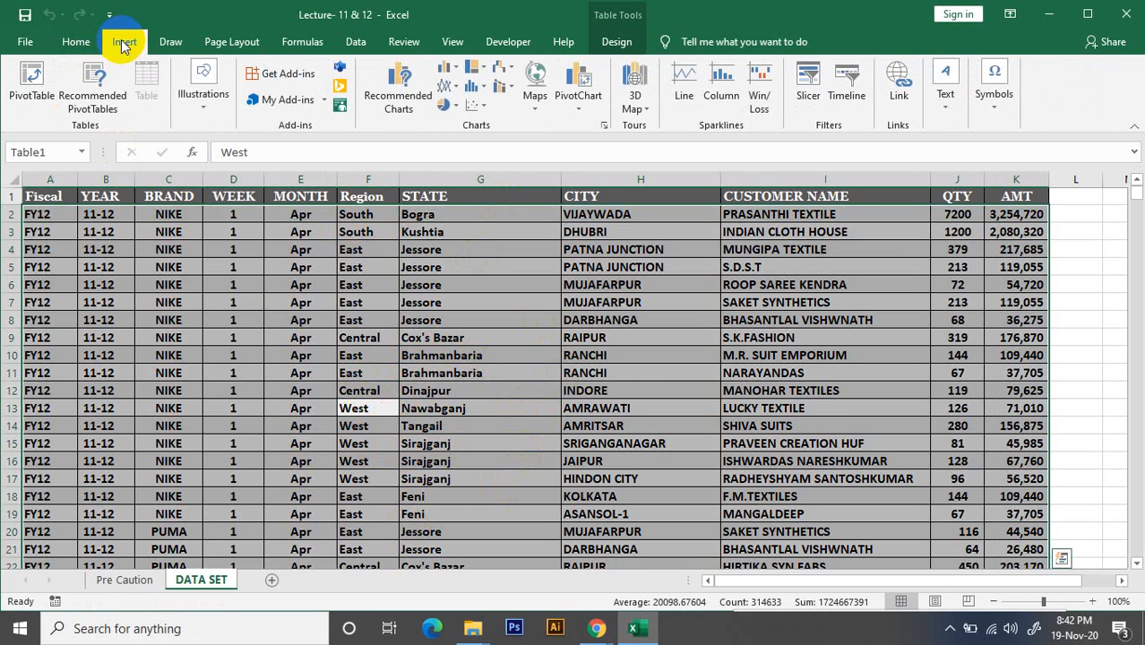
pyautogui.click(23, 99)
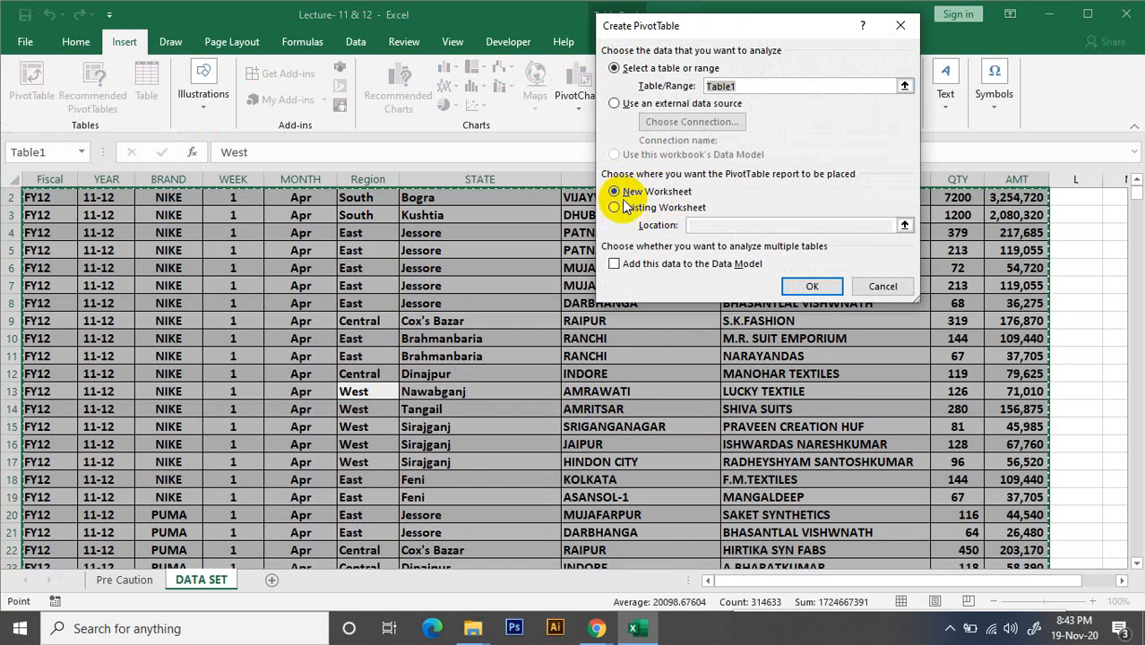
pyautogui.click(818, 294)
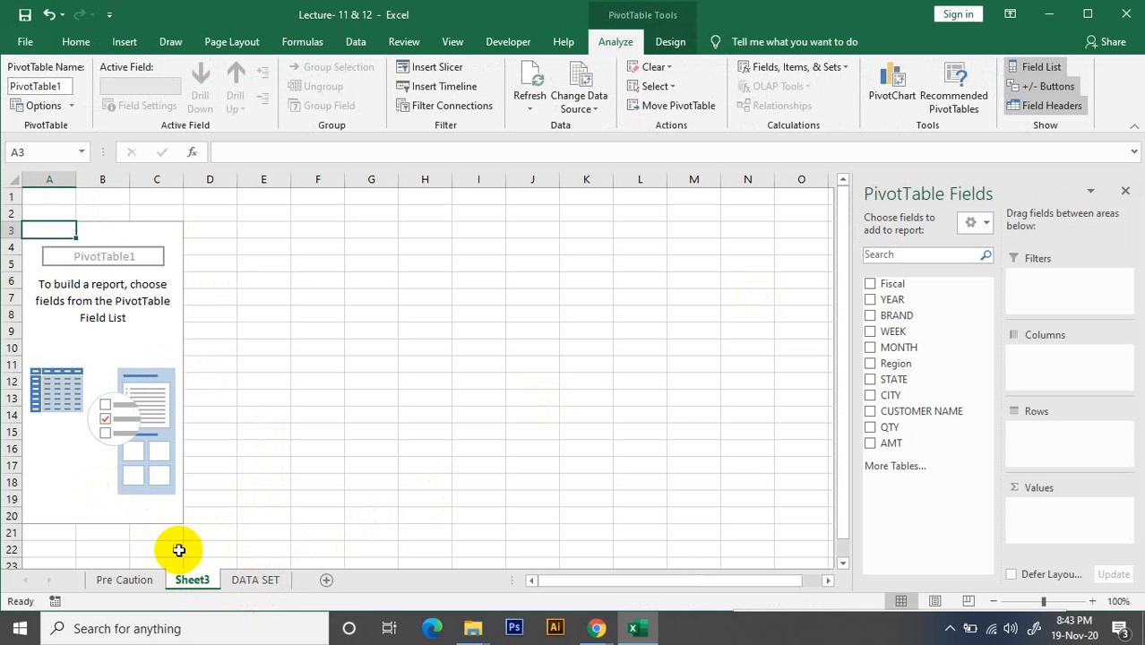
# Rename the new PivotTable worksheet as PIVOT
pyautogui.doubleClick(196, 580)
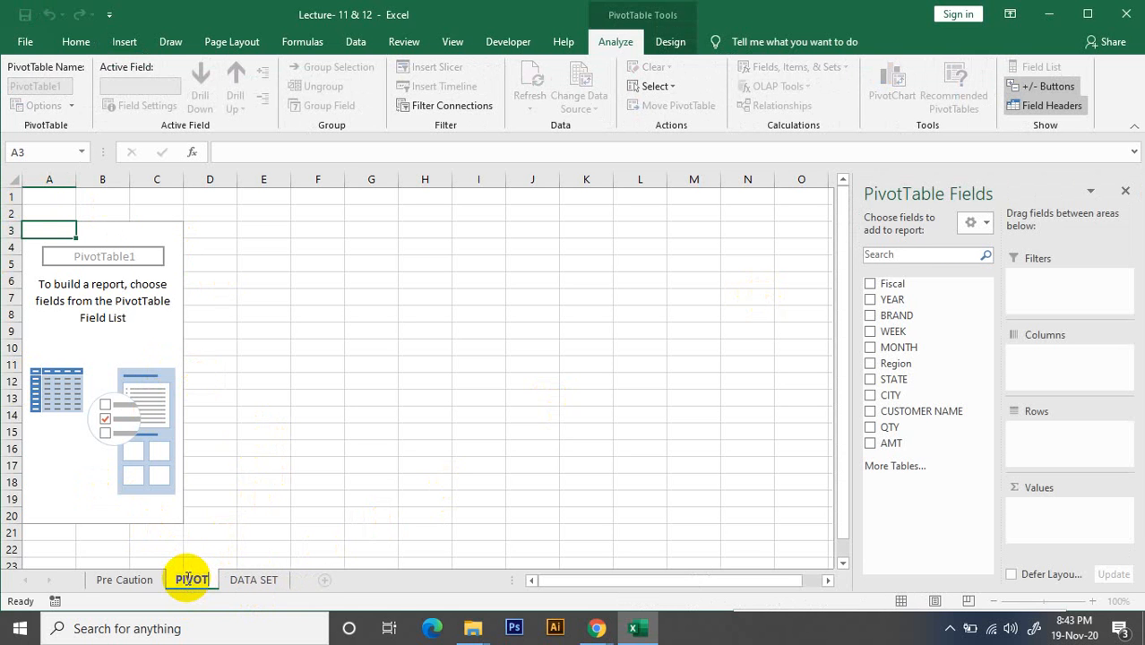
pyautogui.click(300, 484)
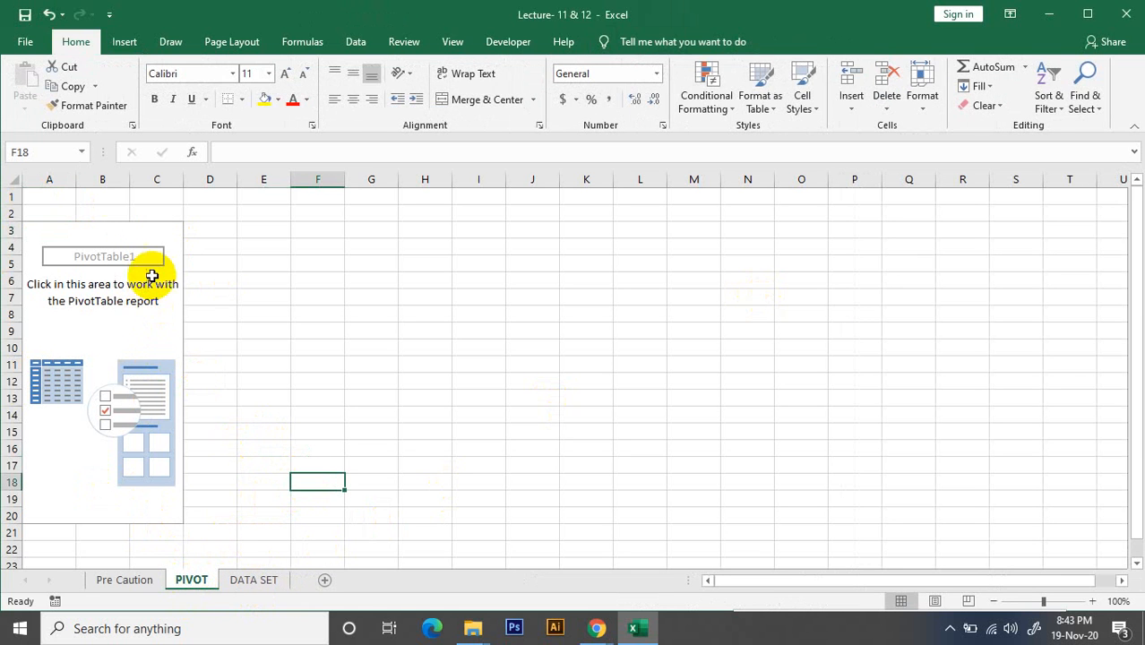
# Lay out the empty PivotTable with BRAND as columns, MONTH as rows and the sum of AMT as values
pyautogui.click(152, 276)
pyautogui.click(99, 331)
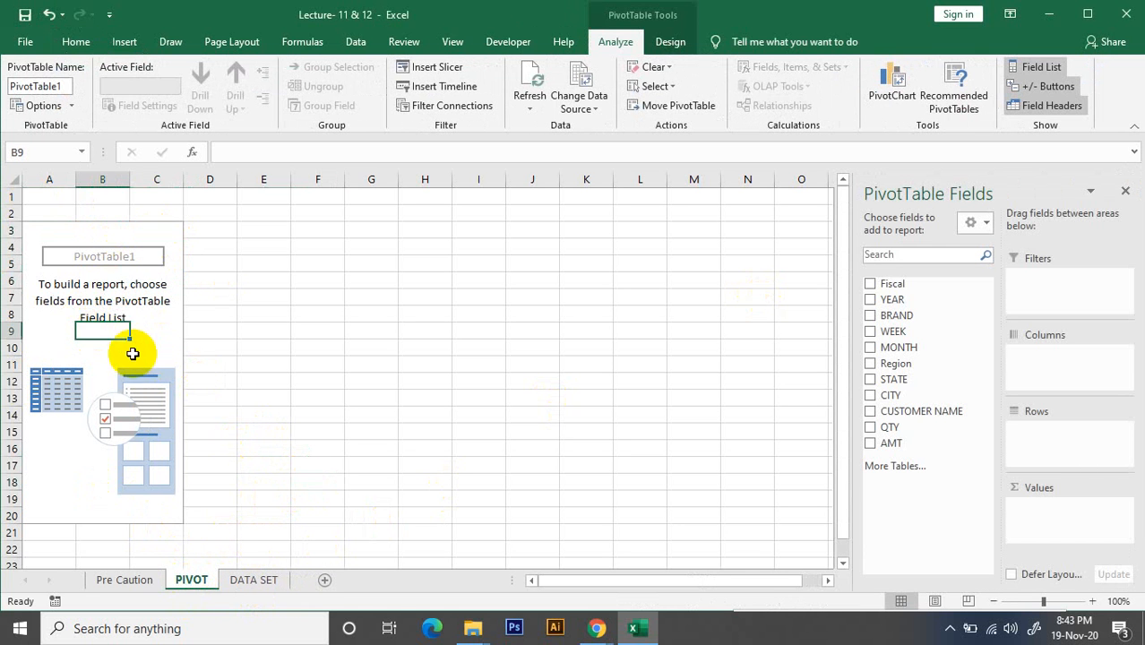
pyautogui.click(158, 337)
pyautogui.click(161, 229)
pyautogui.click(88, 229)
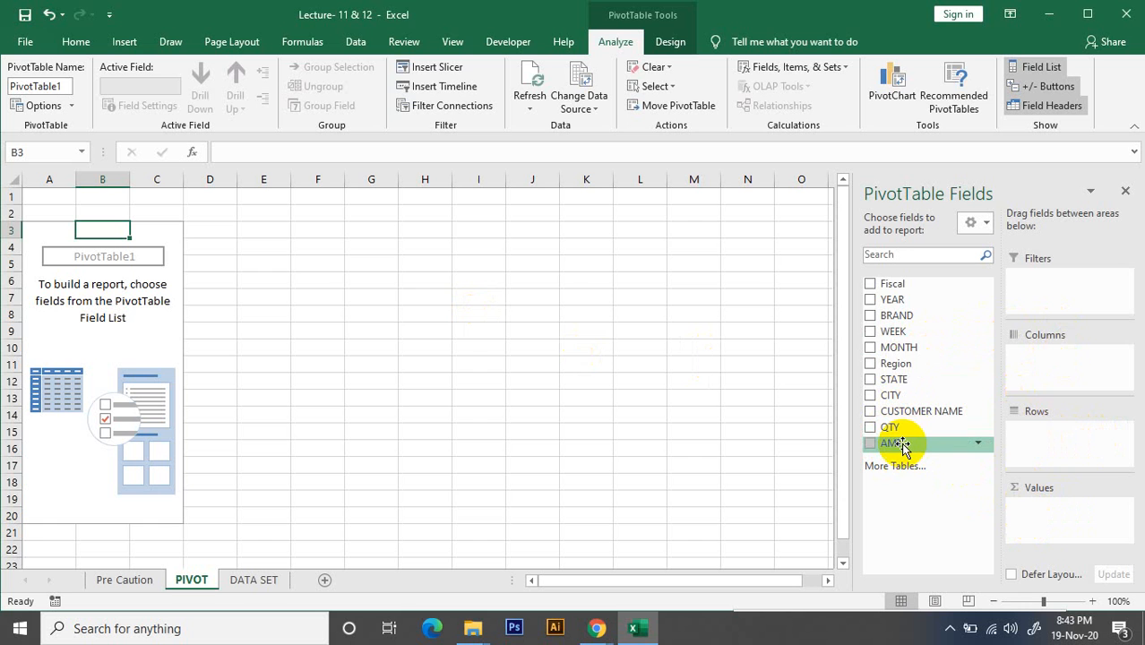
pyautogui.moveTo(899, 321); pyautogui.dragTo(1053, 369)
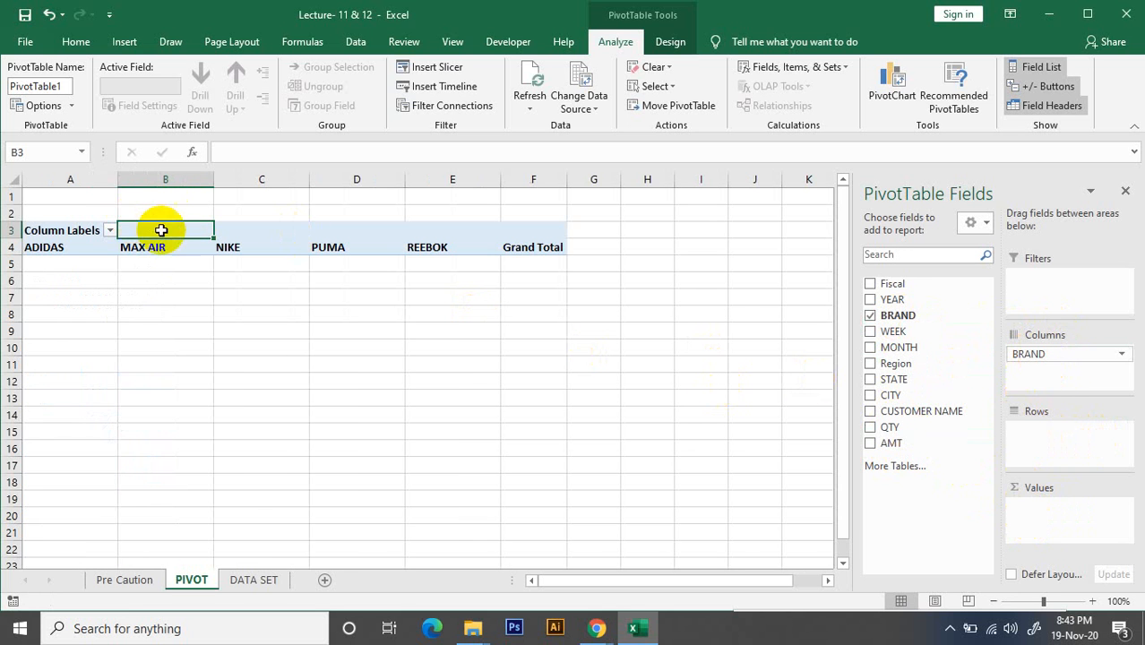
pyautogui.moveTo(901, 354); pyautogui.dragTo(1044, 430)
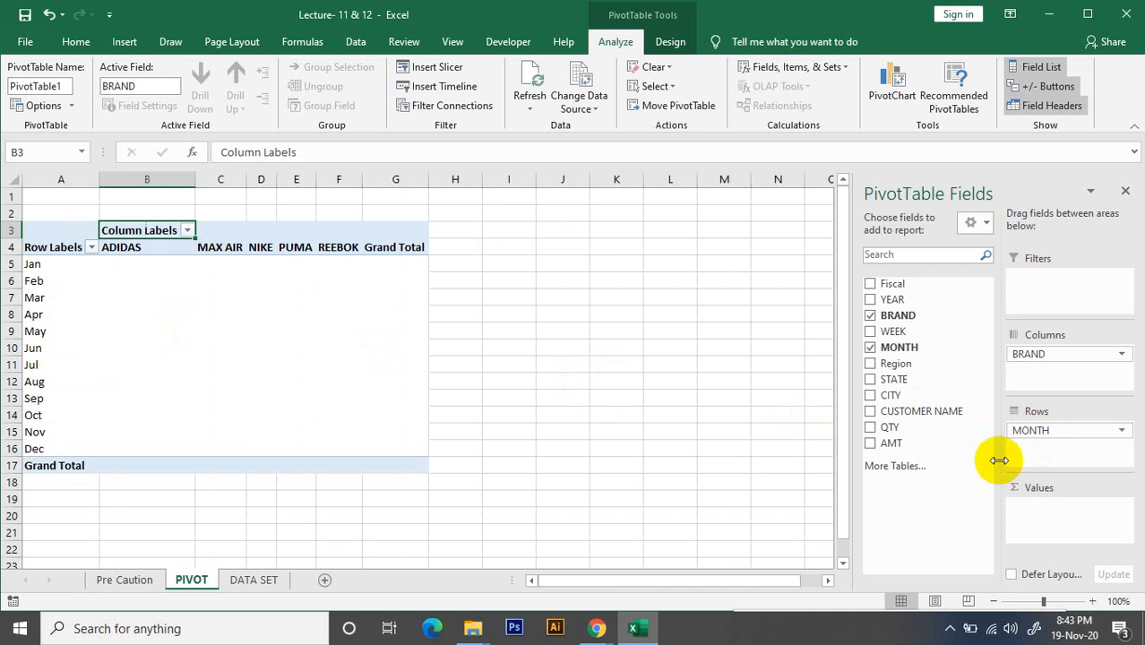
pyautogui.moveTo(898, 443); pyautogui.dragTo(1079, 512)
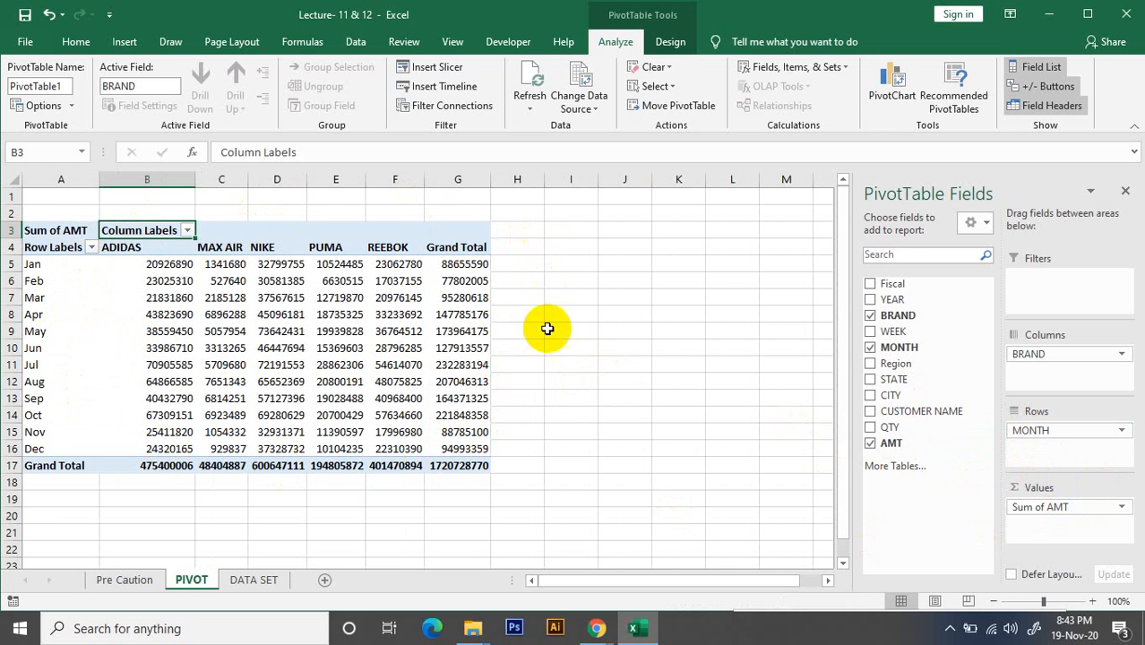
# Examine the January amounts for ADIDAS and MAX AIR against their month and brand labels
pyautogui.click(279, 313)
pyautogui.click(160, 264)
pyautogui.click(224, 264)
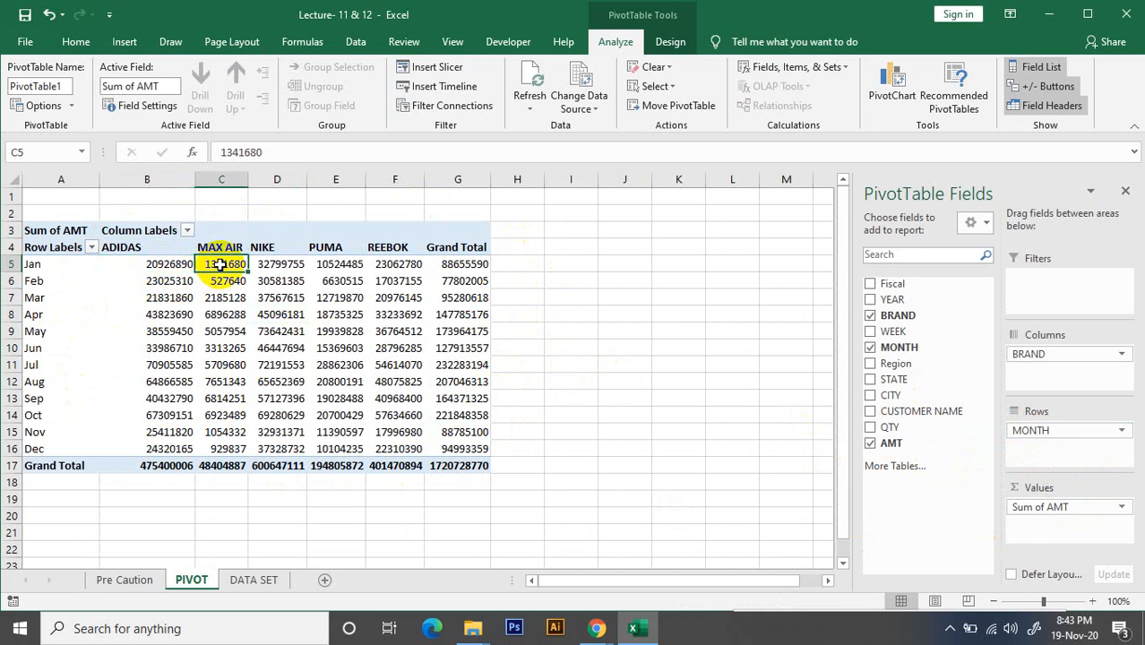
pyautogui.click(143, 267)
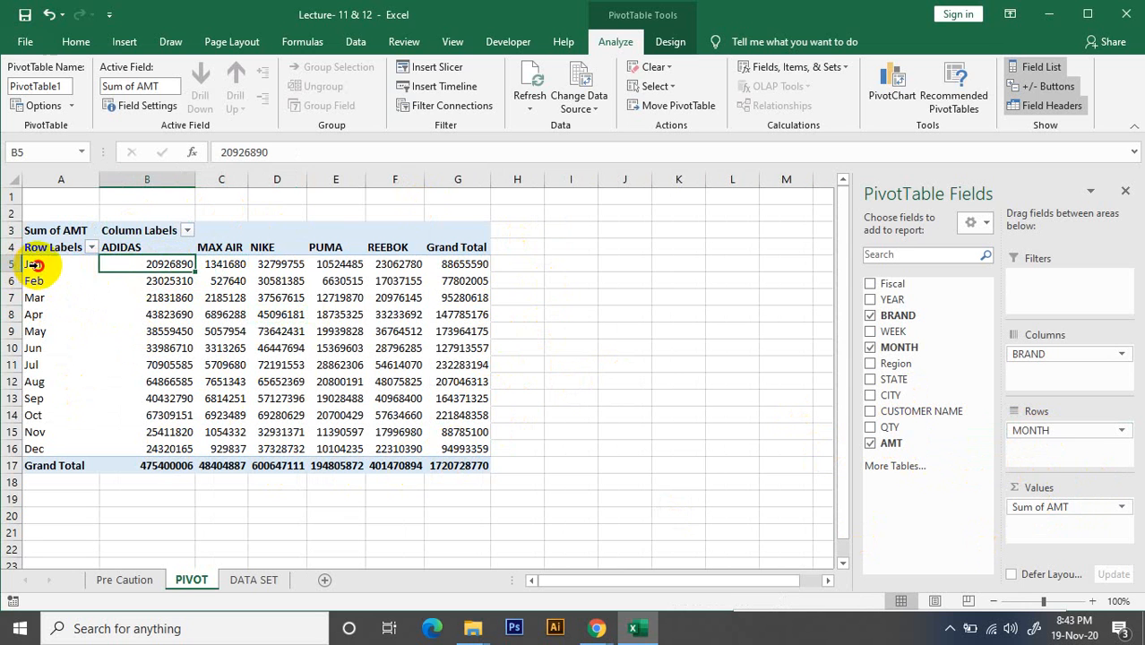
pyautogui.click(34, 264)
pyautogui.click(124, 247)
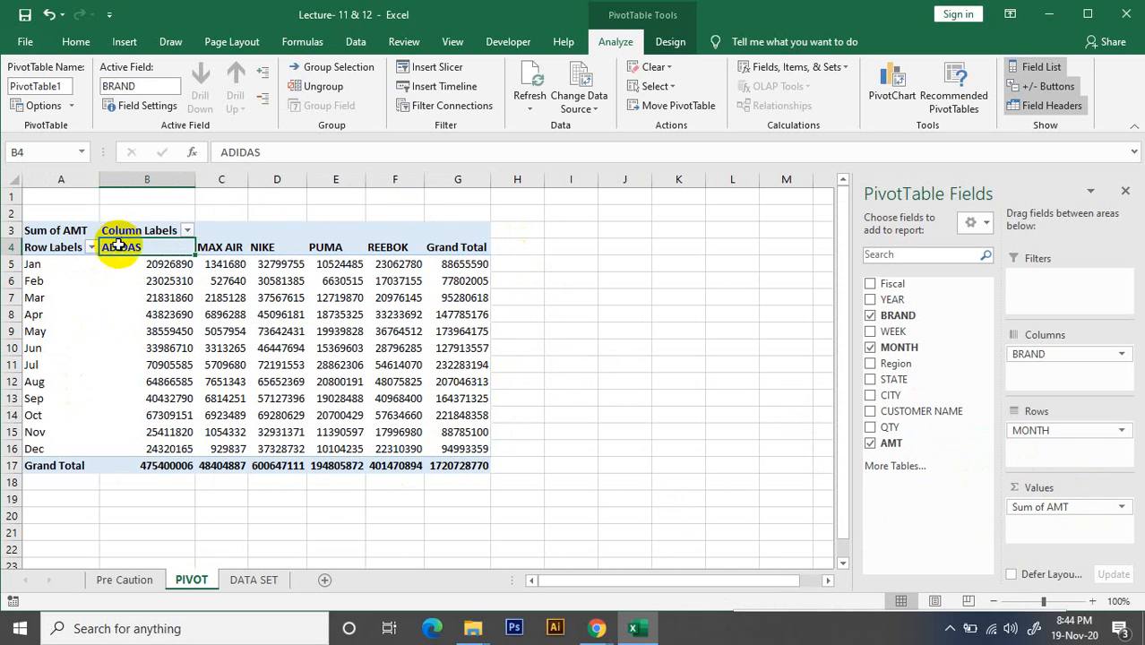
pyautogui.click(162, 265)
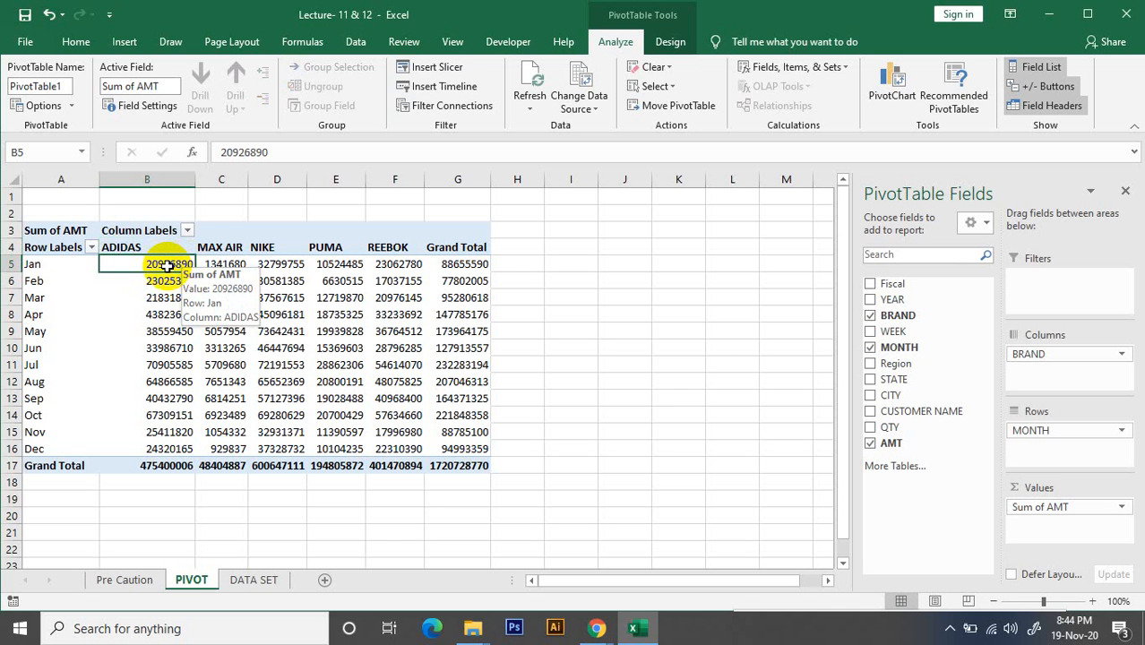
# Drill down into the January ADIDAS amount to list its source records on a new sheet, and check the AMT column's sum
pyautogui.doubleClick(167, 264)
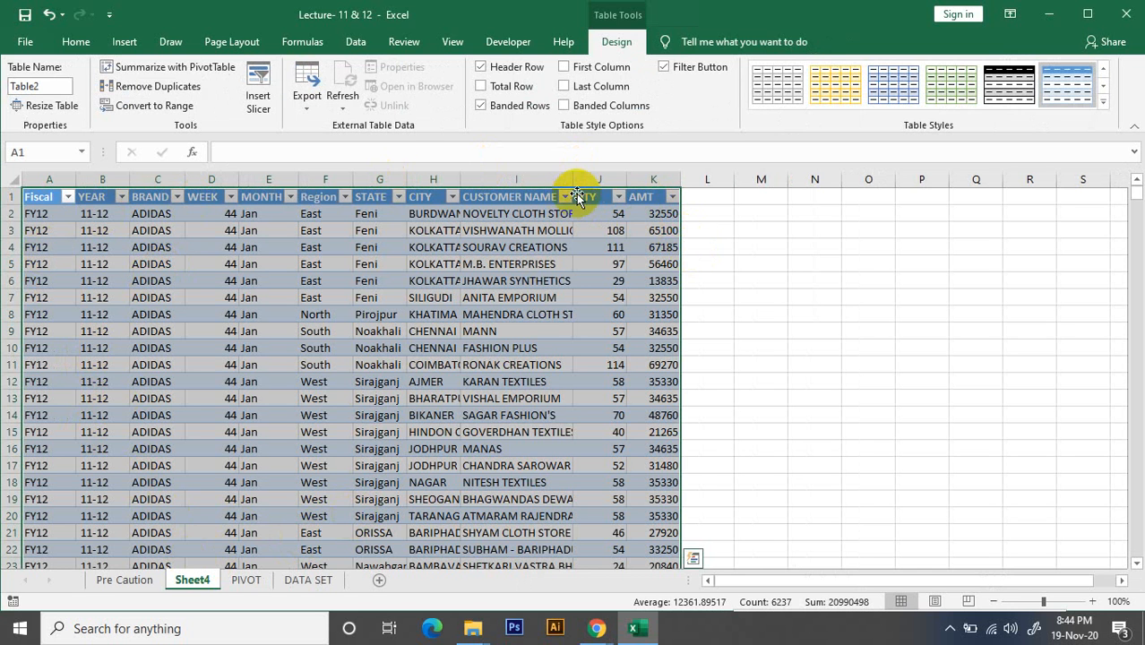
pyautogui.click(721, 248)
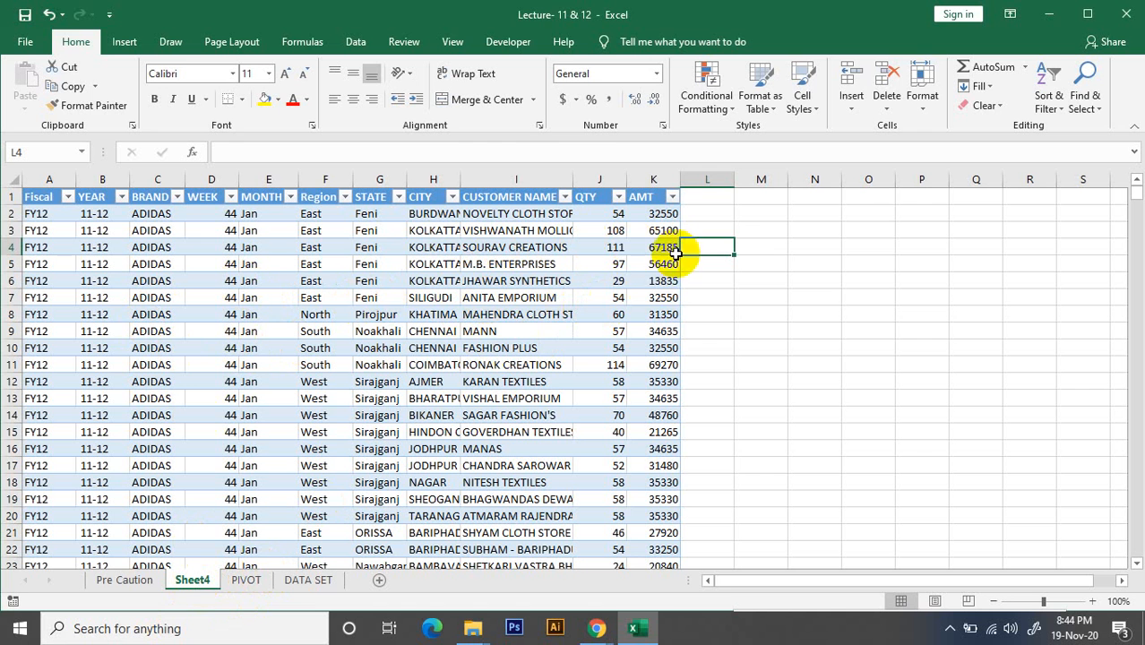
pyautogui.click(646, 178)
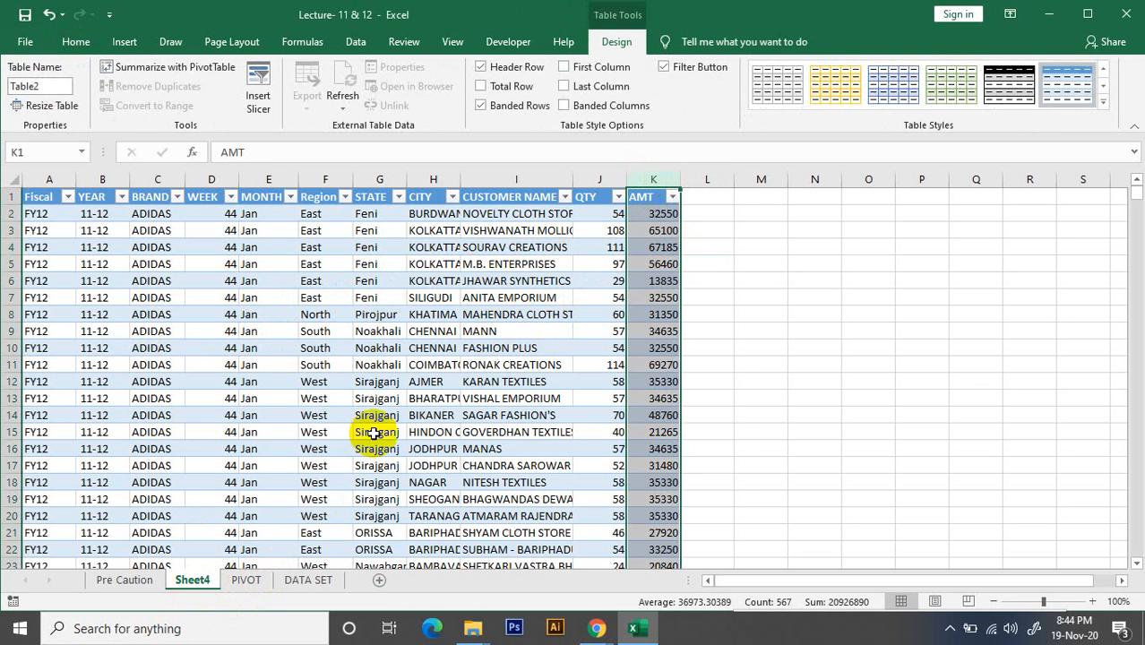
# Return to the PIVOT sheet and hide the PivotTable field list
pyautogui.click(255, 580)
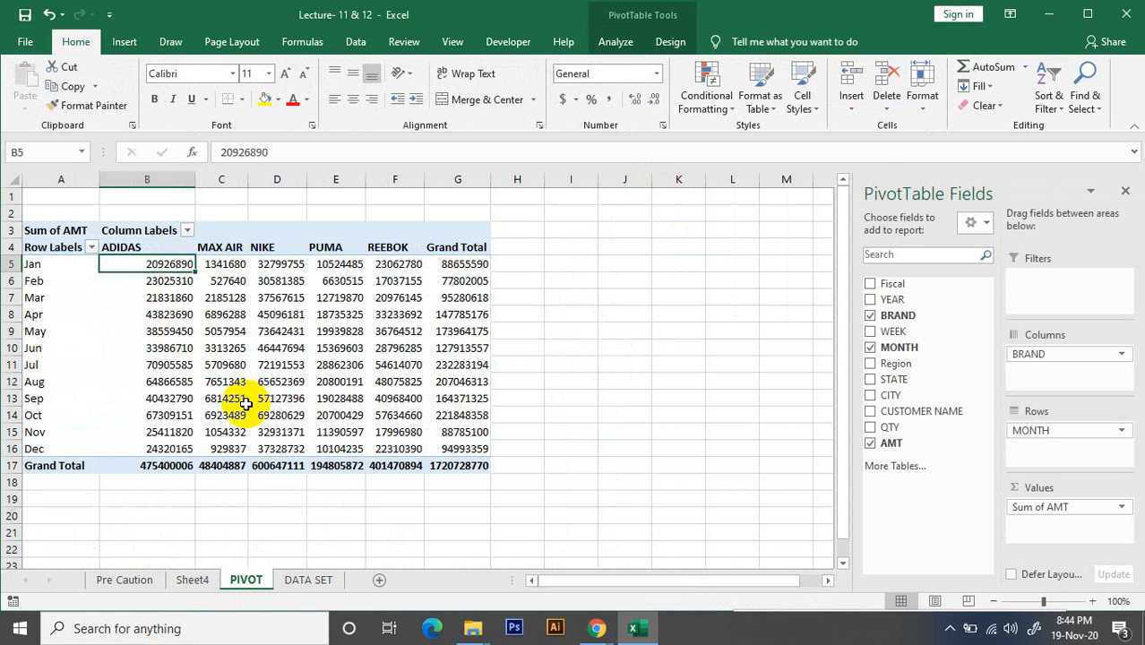
pyautogui.click(273, 348)
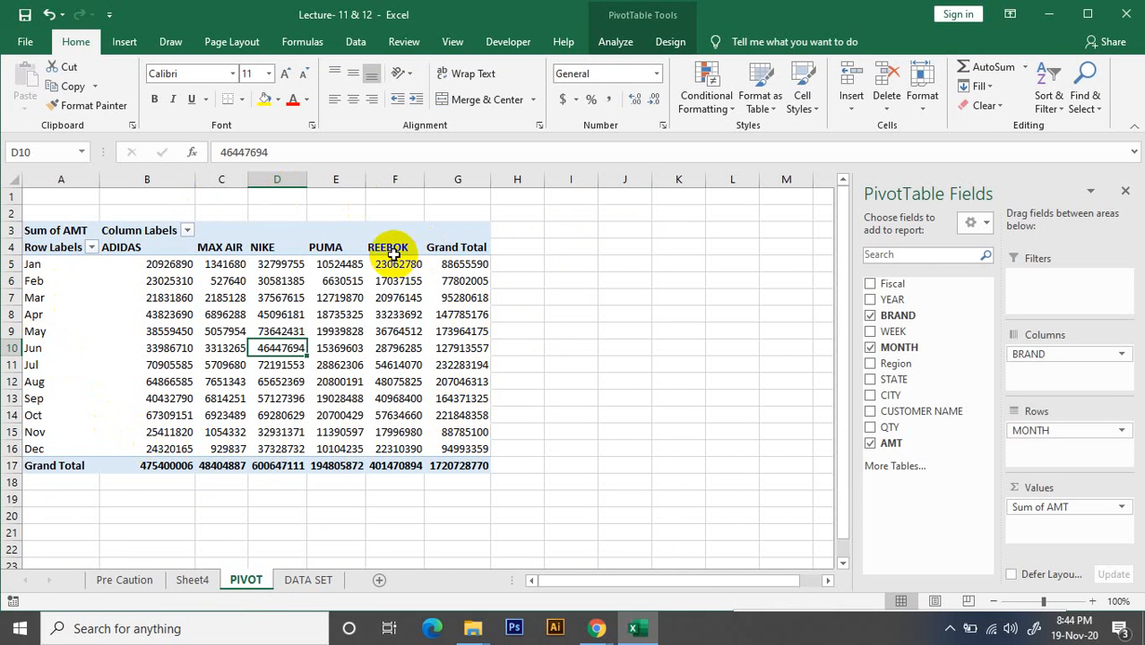
pyautogui.click(1125, 195)
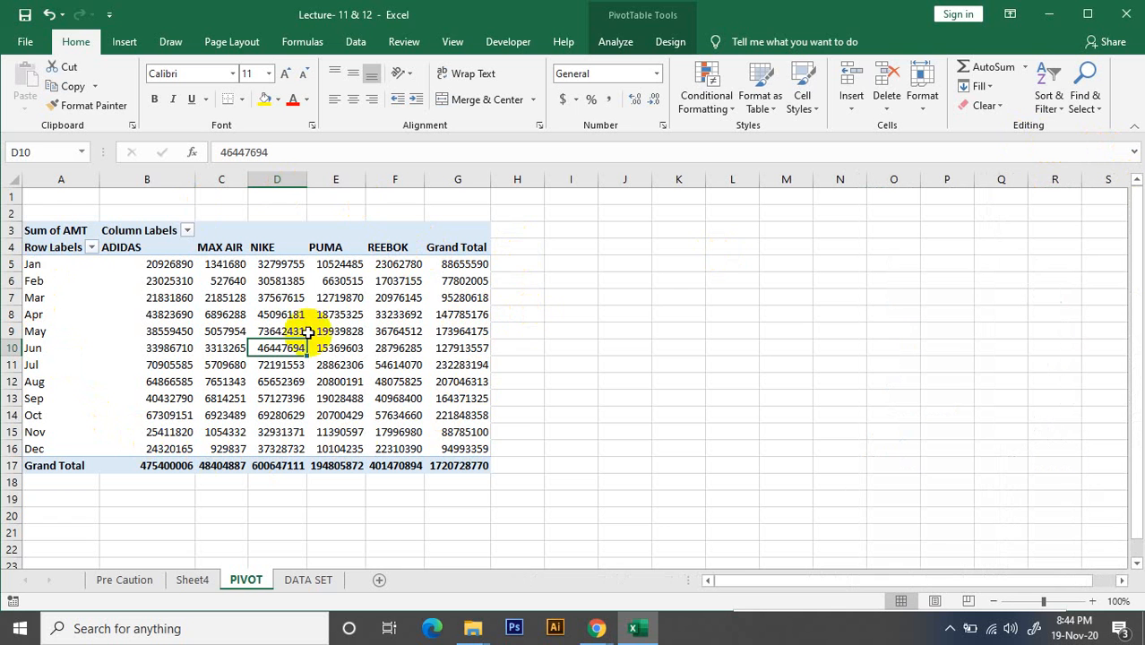
pyautogui.click(40, 230)
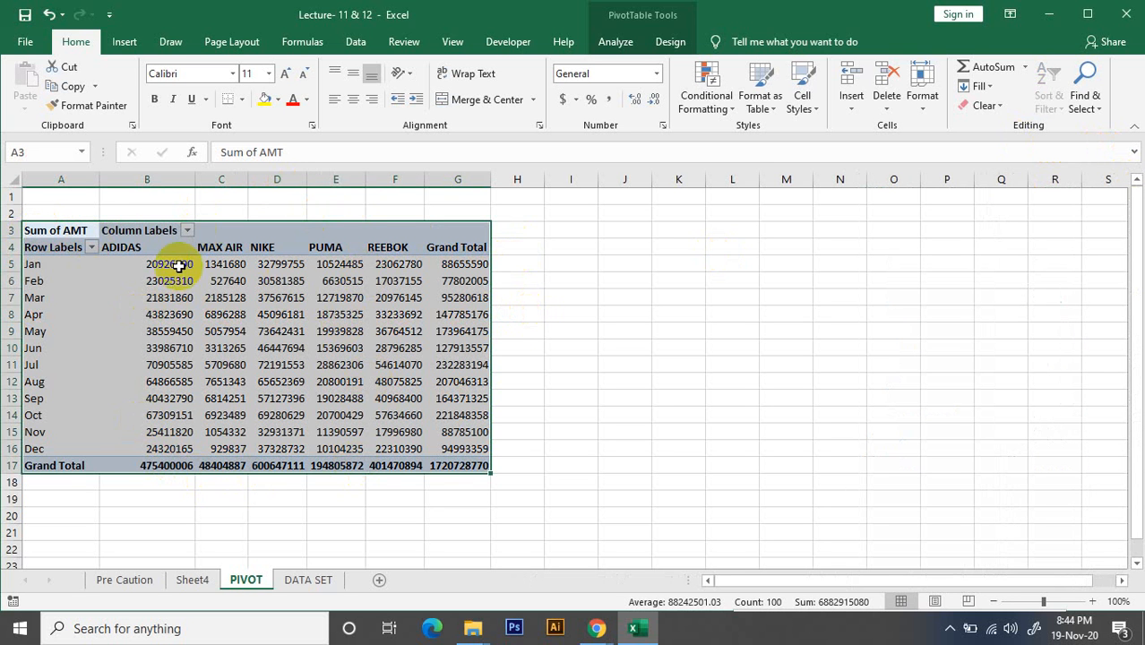
pyautogui.hotkey('ctrl', 'c')
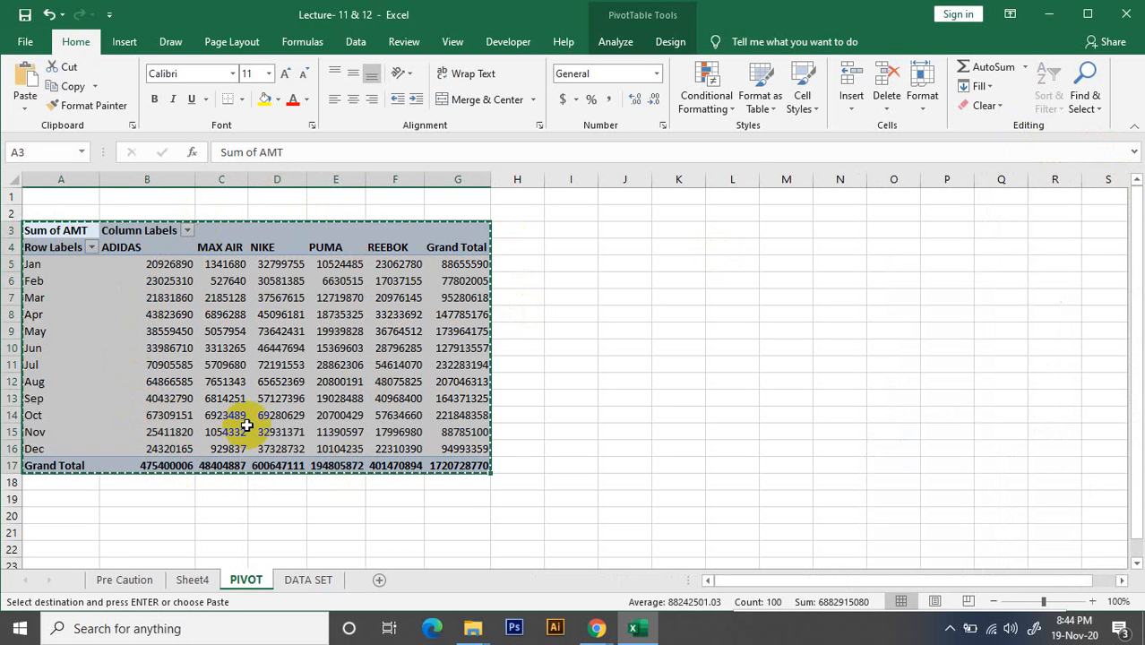
pyautogui.scroll(-3, 77, 387)
pyautogui.click(77, 385)
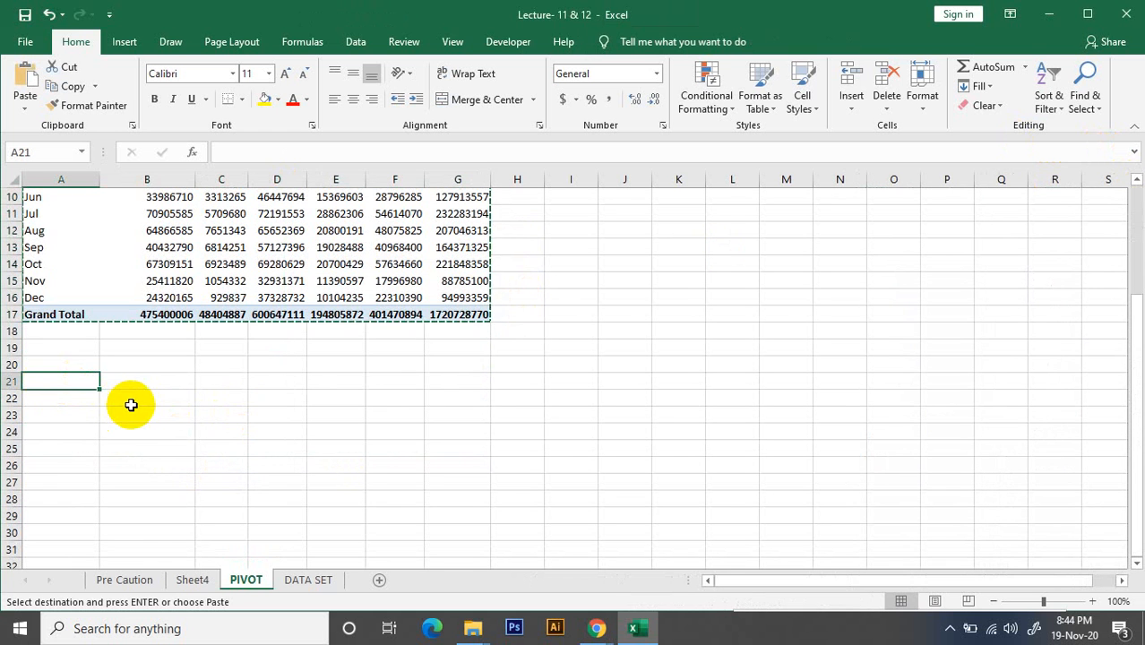
pyautogui.hotkey('ctrl', 'c')
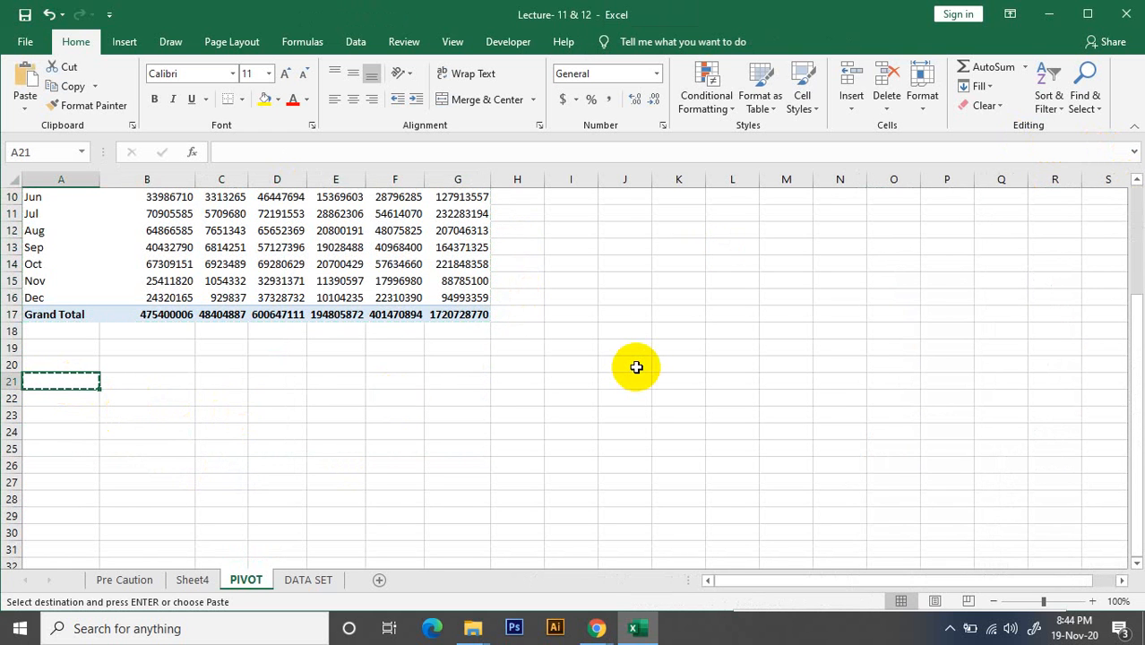
# Copy the whole PivotTable and paste the duplicate below it, starting at cell A21
pyautogui.scroll(3, 199, 269)
pyautogui.click(42, 243)
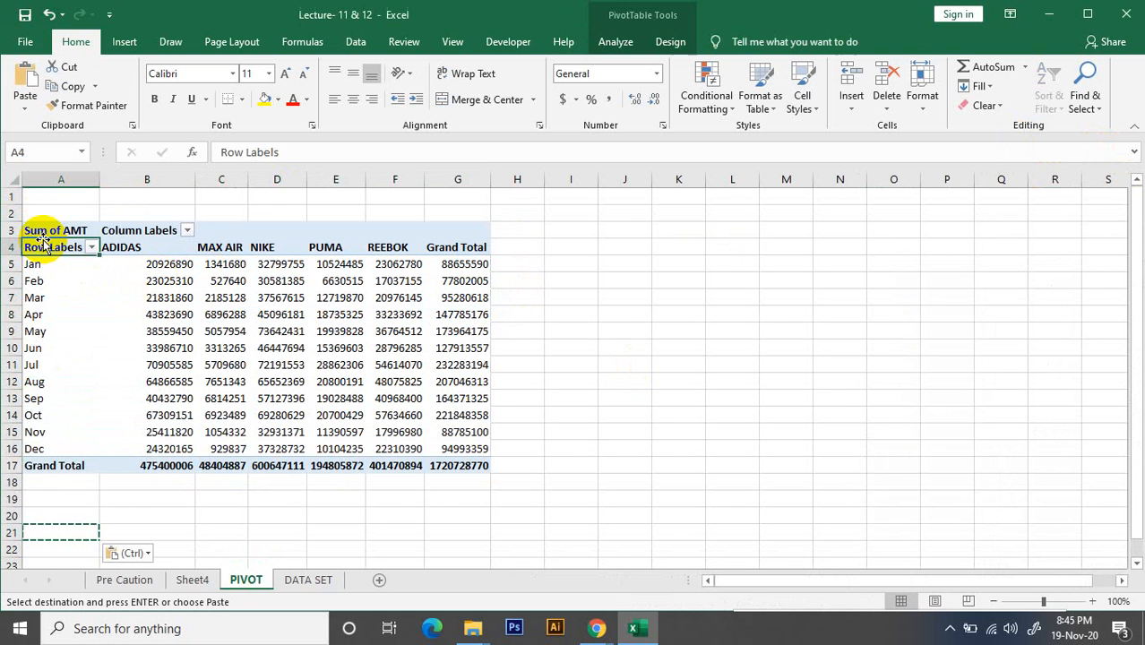
pyautogui.hotkey('ctrl', 'a')
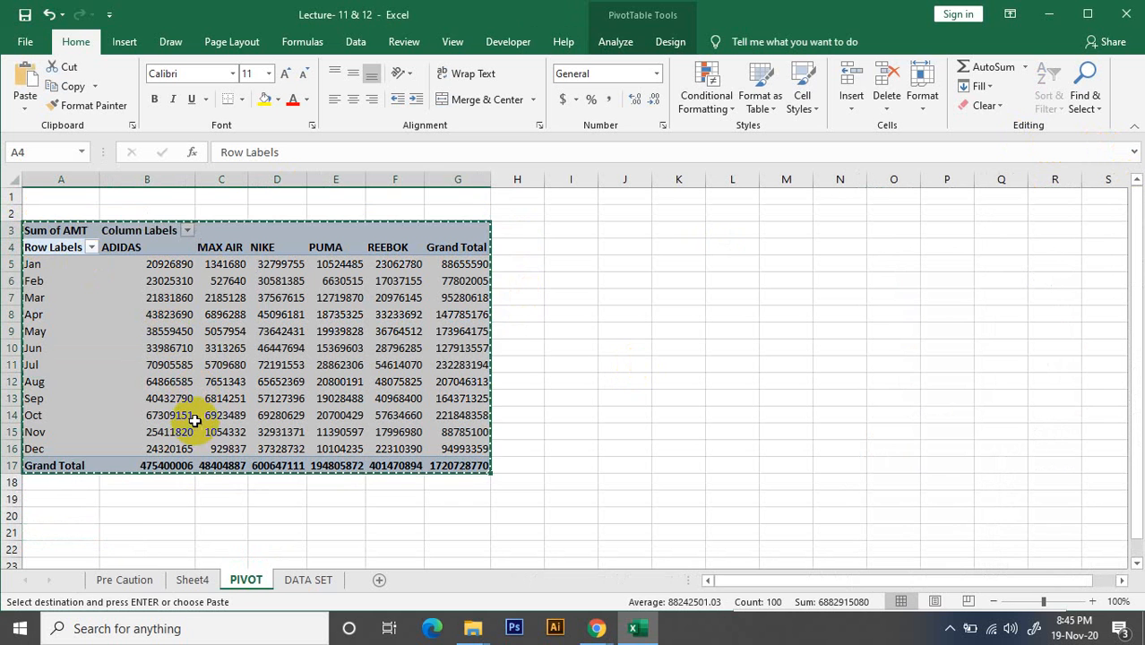
pyautogui.hotkey('ctrl', 'c')
pyautogui.scroll(-3, 194, 417)
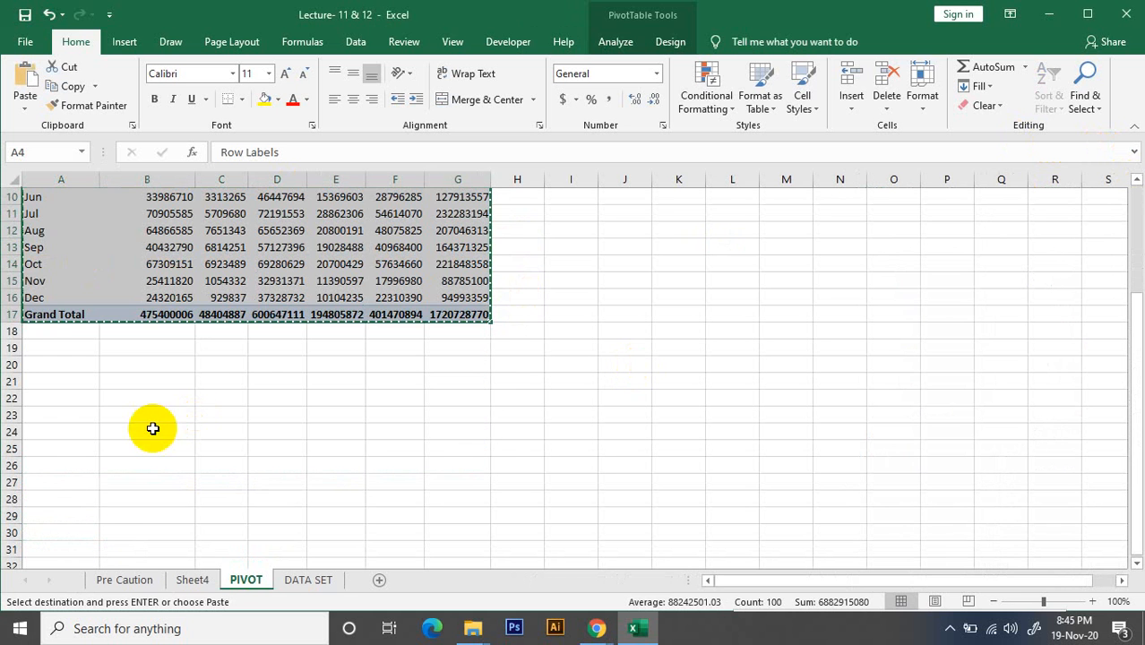
pyautogui.click(46, 381)
pyautogui.hotkey('ctrl', 'v')
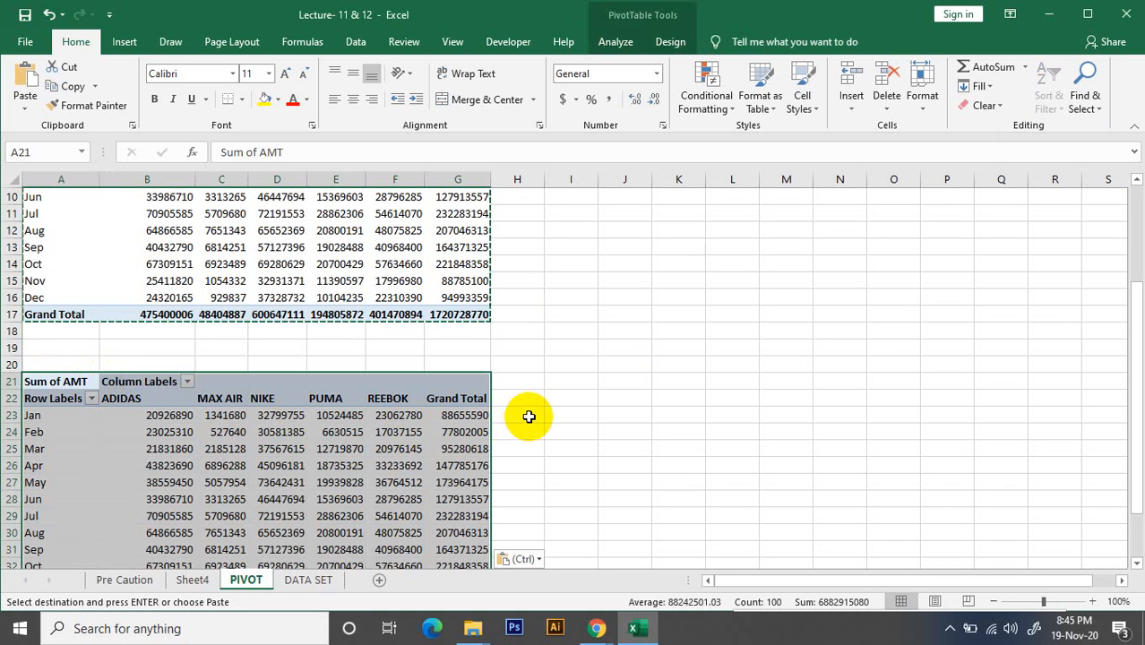
pyautogui.scroll(-3, 525, 414)
pyautogui.scroll(6, 350, 269)
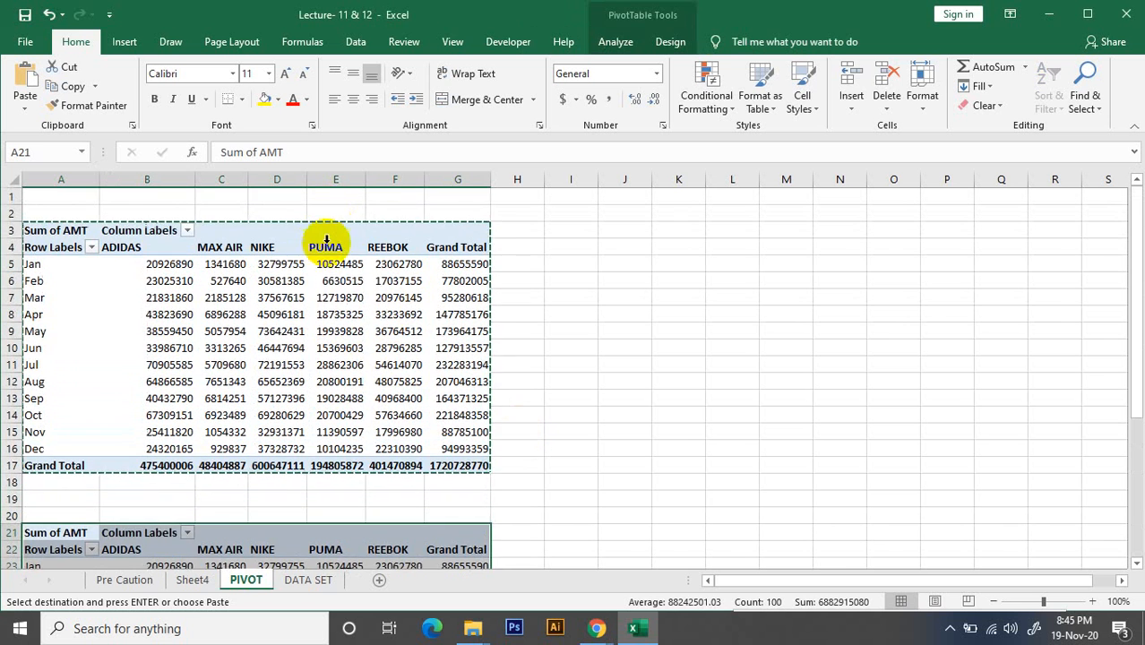
# Select a cell in the duplicate PivotTable and show its field list
pyautogui.click(322, 231)
pyautogui.scroll(-3, 363, 394)
pyautogui.click(355, 383)
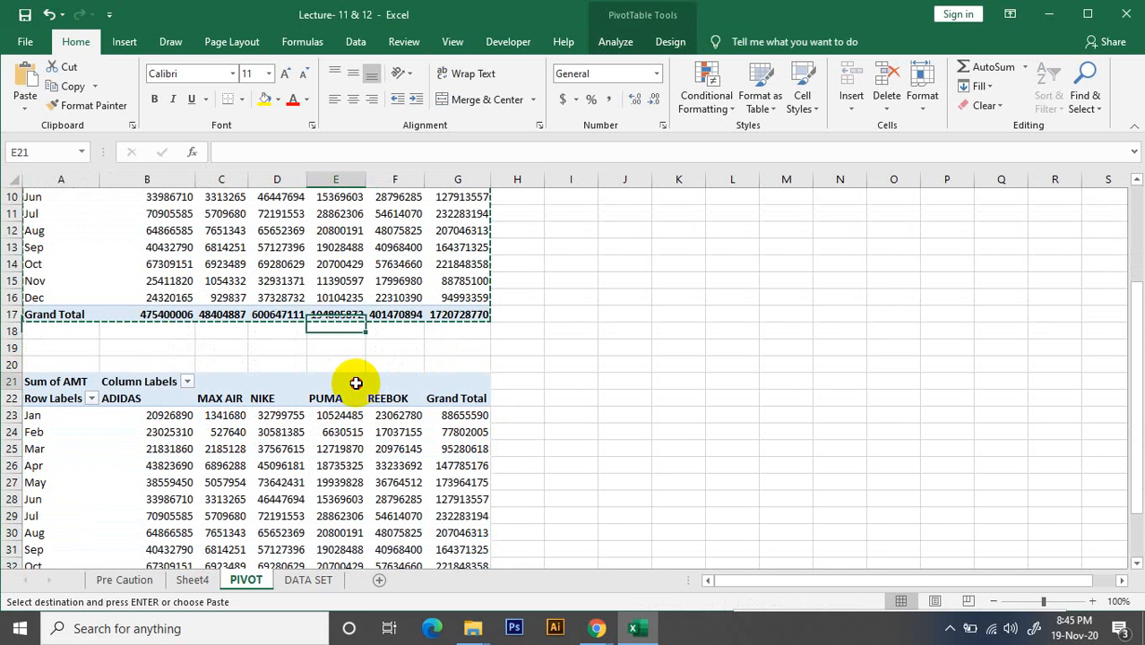
pyautogui.click(221, 382)
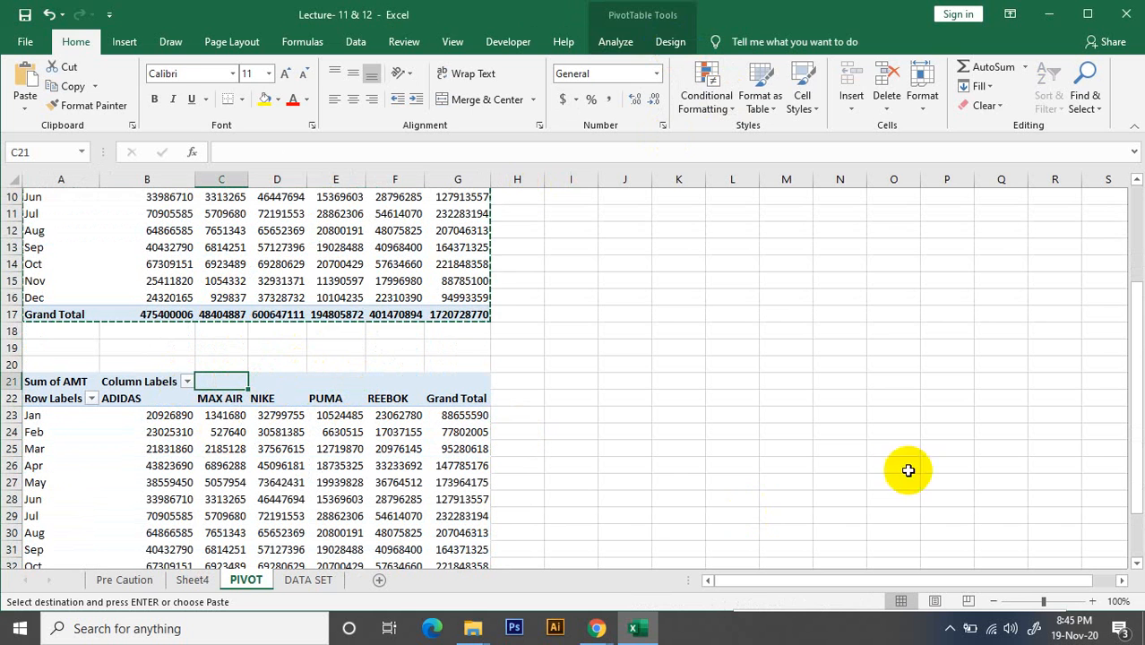
pyautogui.click(616, 42)
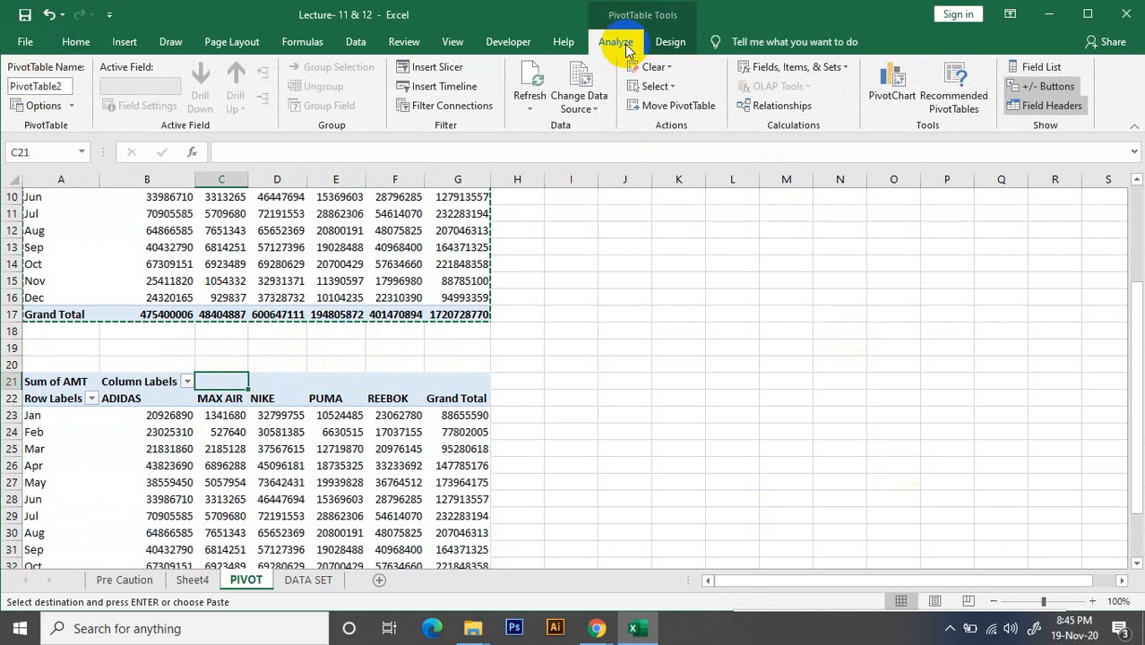
pyautogui.click(1060, 69)
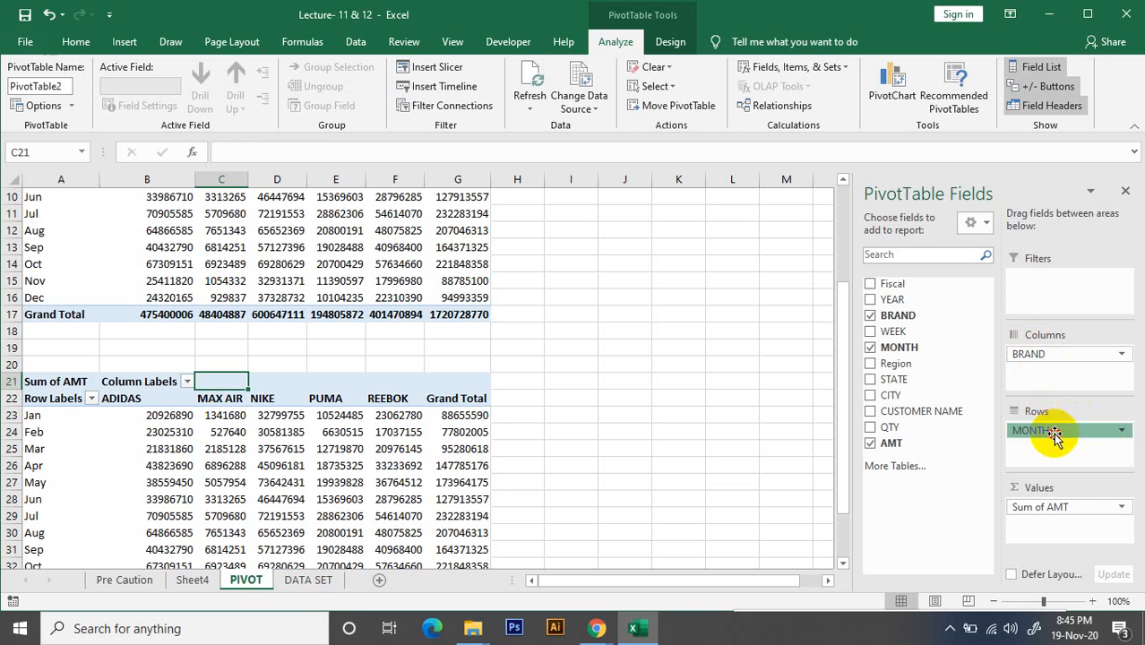
# Replace MONTH in the duplicate PivotTable's rows, trying Fiscal first and settling on YEAR
pyautogui.moveTo(1054, 434); pyautogui.dragTo(950, 441)
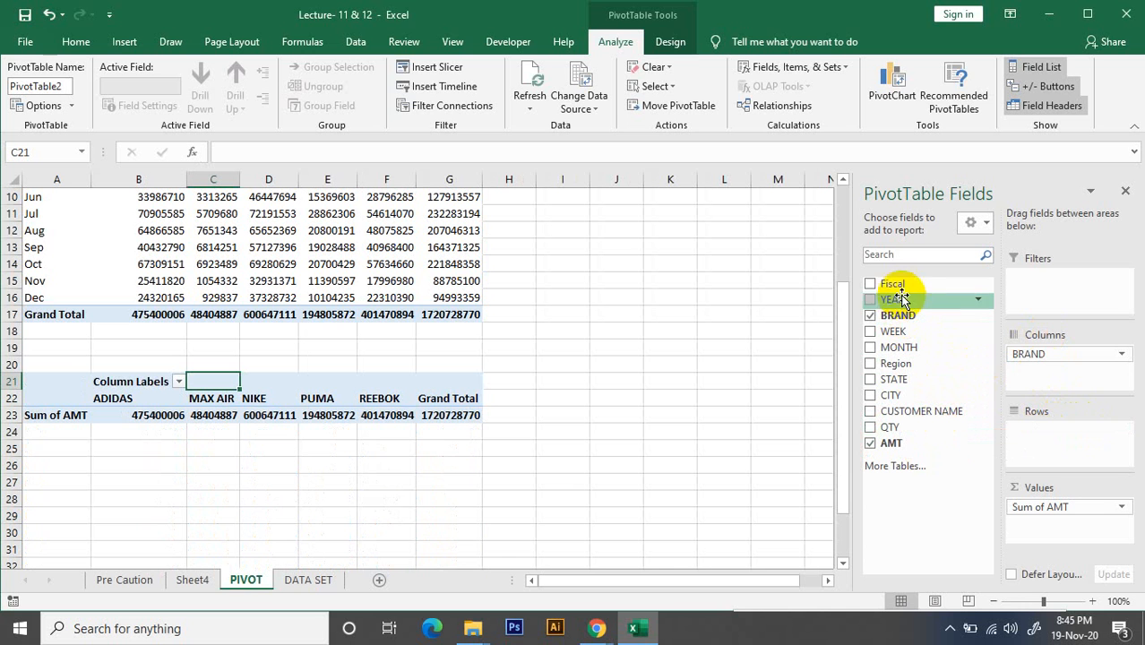
pyautogui.moveTo(911, 299); pyautogui.dragTo(1030, 448)
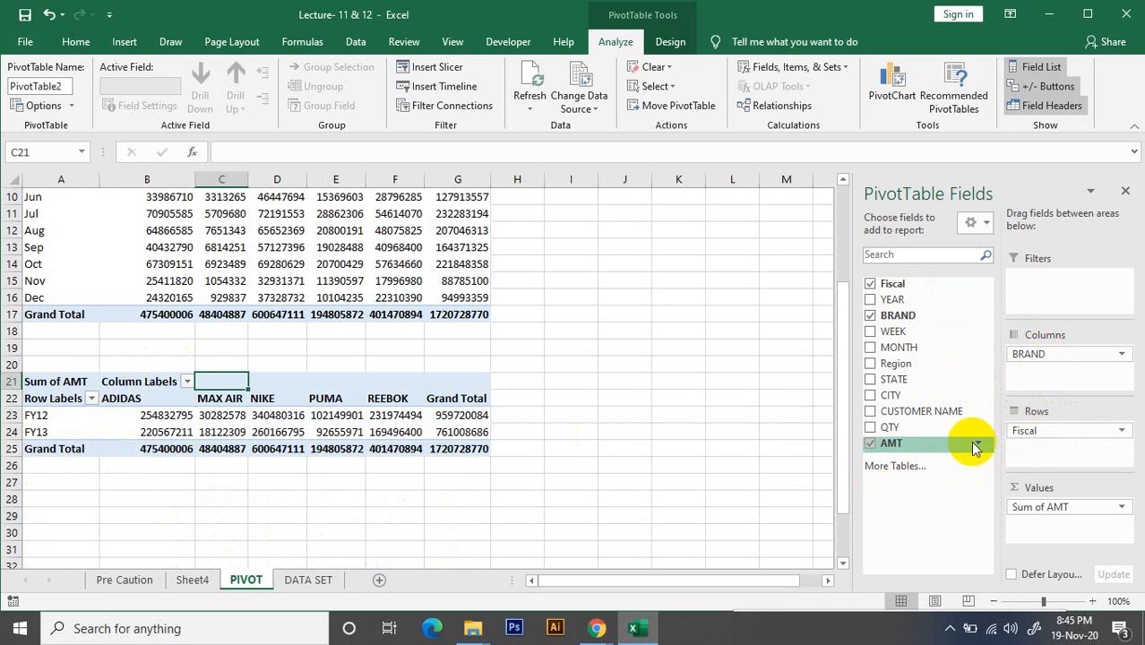
pyautogui.moveTo(1076, 436); pyautogui.dragTo(1040, 430)
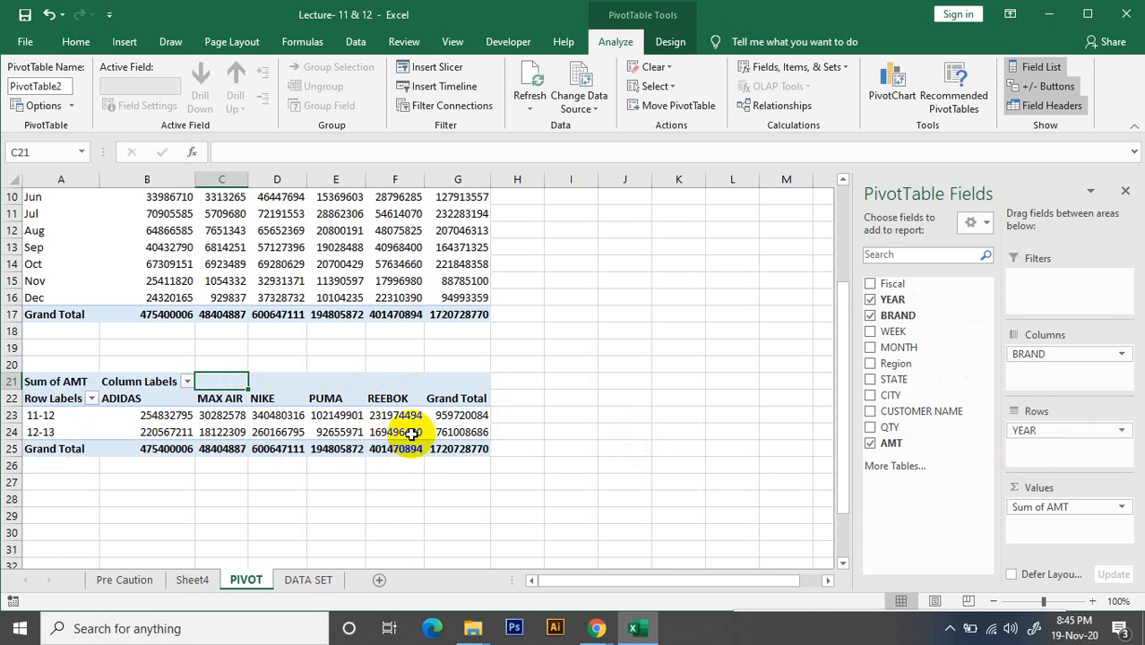
pyautogui.click(662, 386)
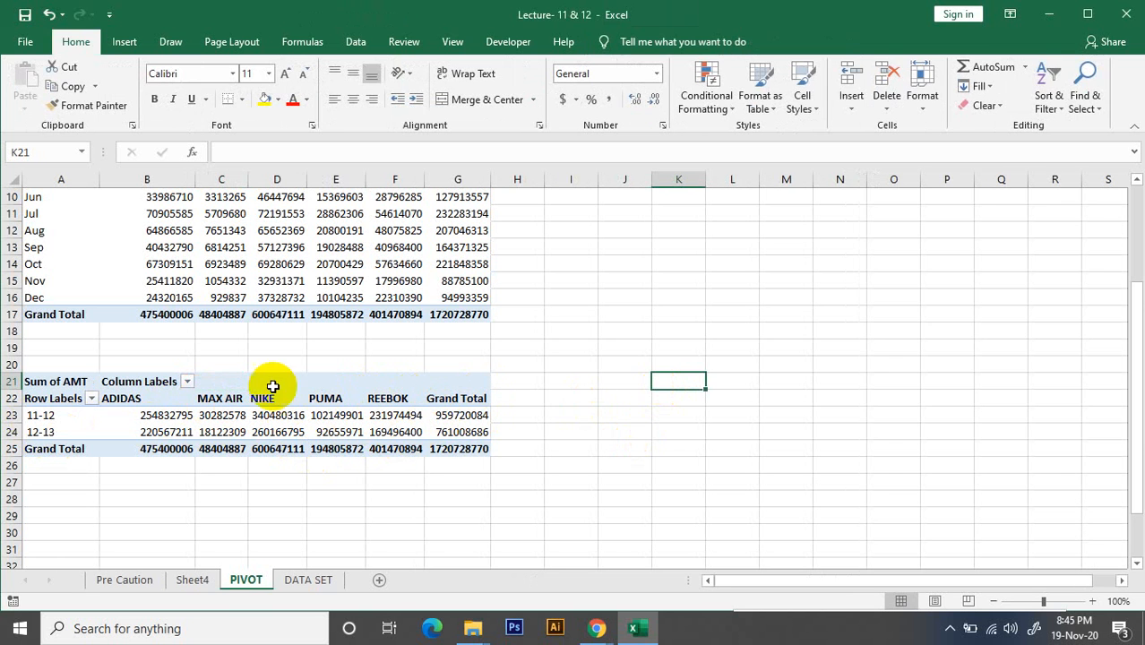
# Copy the whole yearly brand PivotTable and paste the duplicate below it, starting at cell A29
pyautogui.click(56, 398)
pyautogui.hotkey('ctrl', 'a')
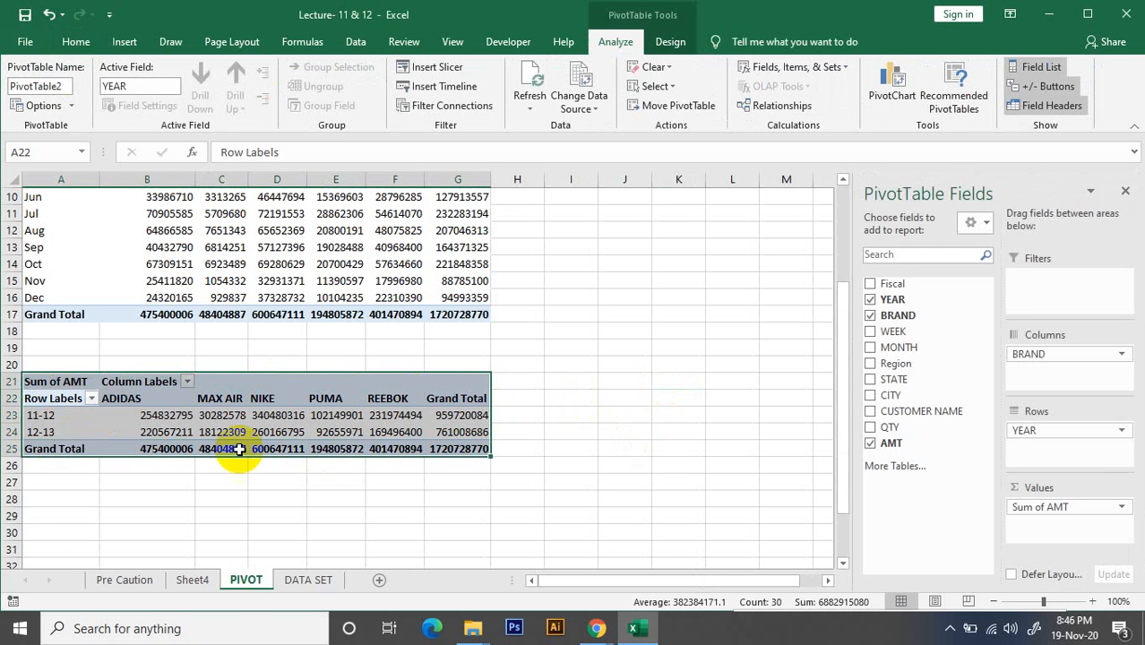
pyautogui.hotkey('ctrl', 'c')
pyautogui.click(79, 518)
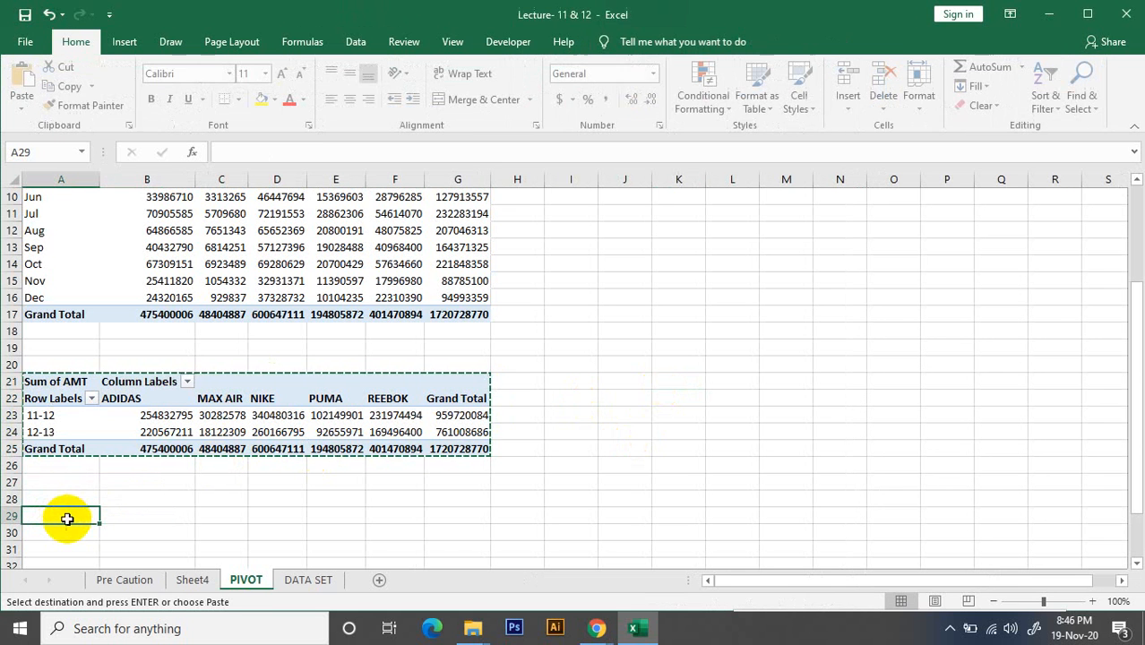
pyautogui.hotkey('ctrl', 'v')
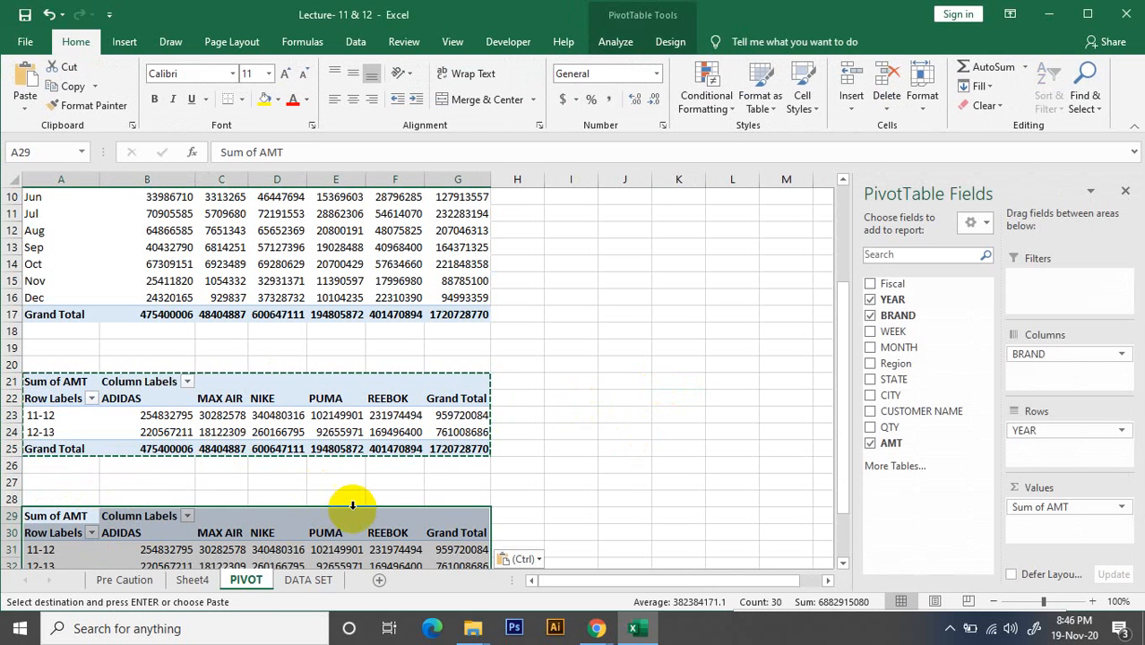
# Replace BRAND with Region in the columns of the PivotTable at A29 and check its yearly rows
pyautogui.scroll(-1, 328, 501)
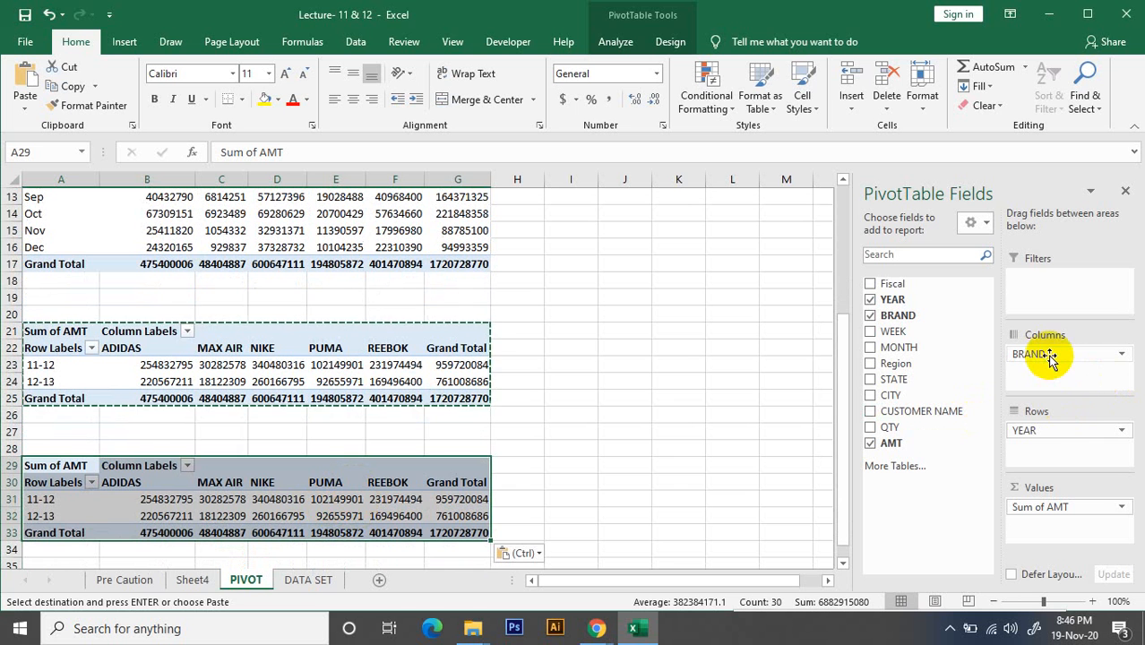
pyautogui.moveTo(1054, 359); pyautogui.dragTo(951, 410)
pyautogui.moveTo(897, 363); pyautogui.dragTo(1039, 382)
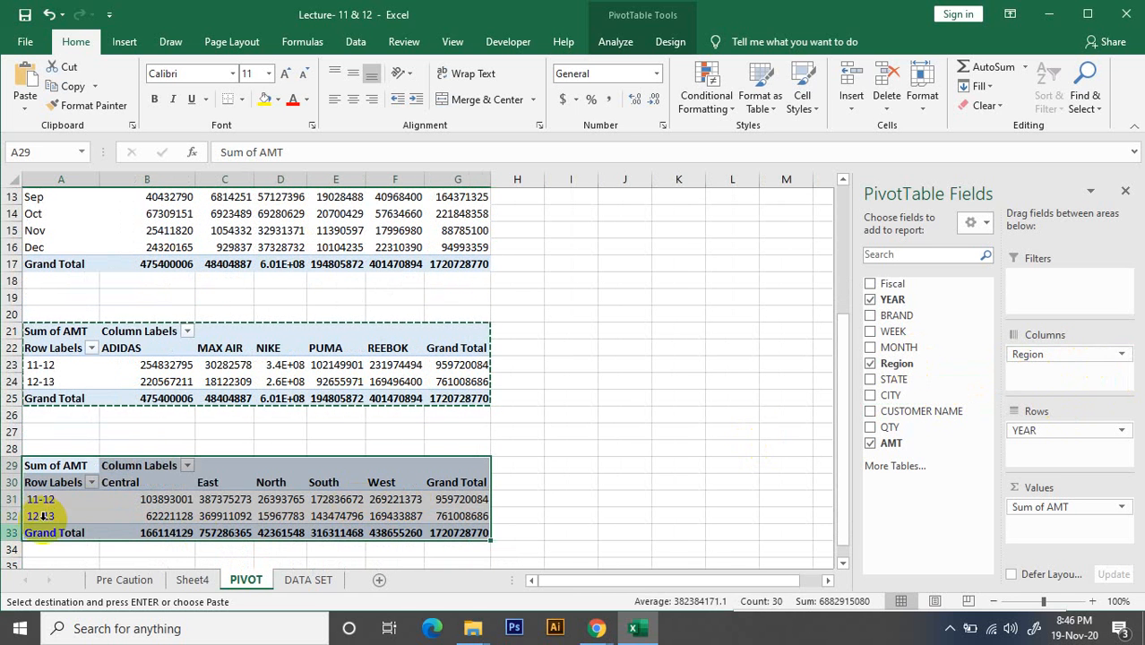
pyautogui.click(251, 498)
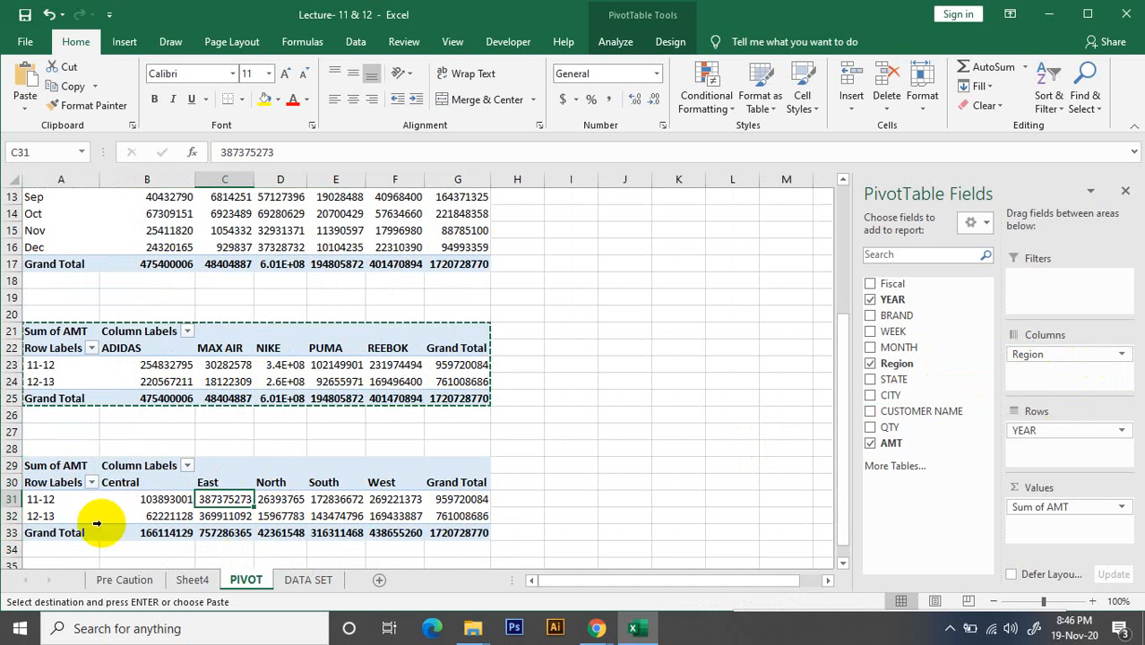
pyautogui.click(37, 499)
pyautogui.click(39, 518)
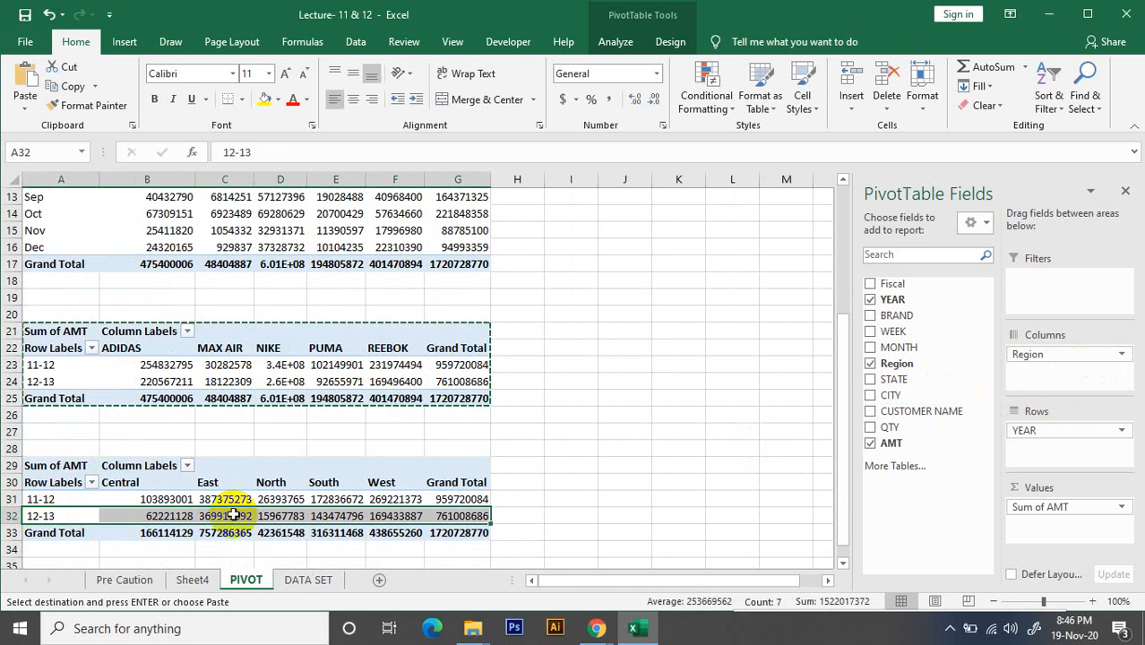
pyautogui.click(562, 470)
pyautogui.scroll(-2, 288, 499)
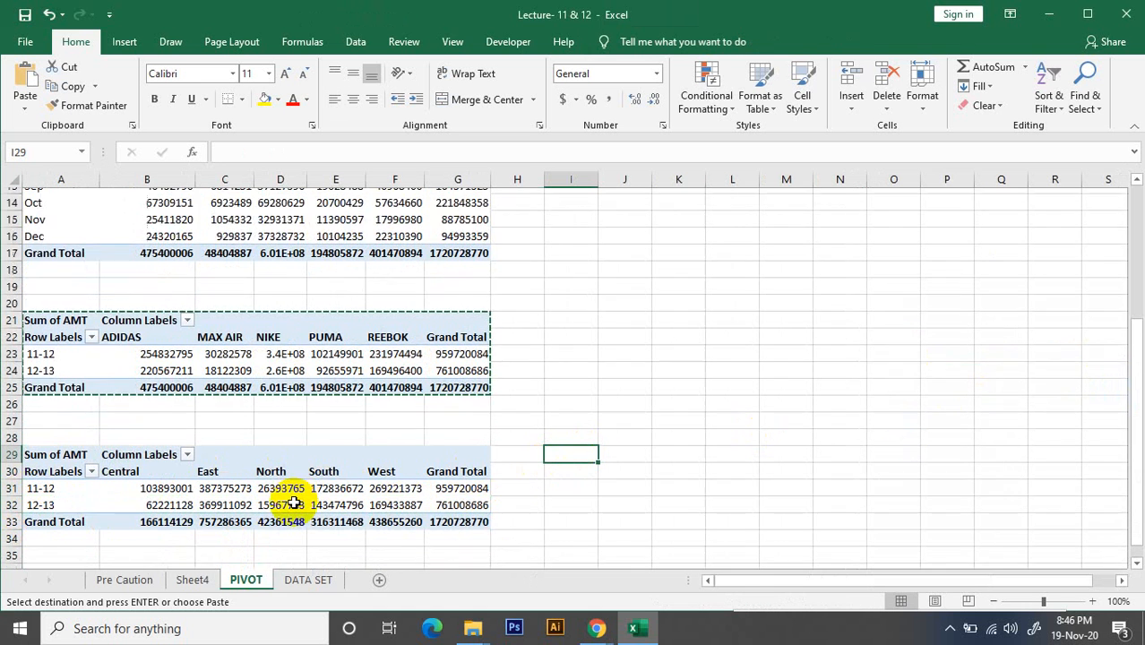
# Copy the region PivotTable to cell A37 and remove YEAR from the rows of the duplicate
pyautogui.click(32, 365)
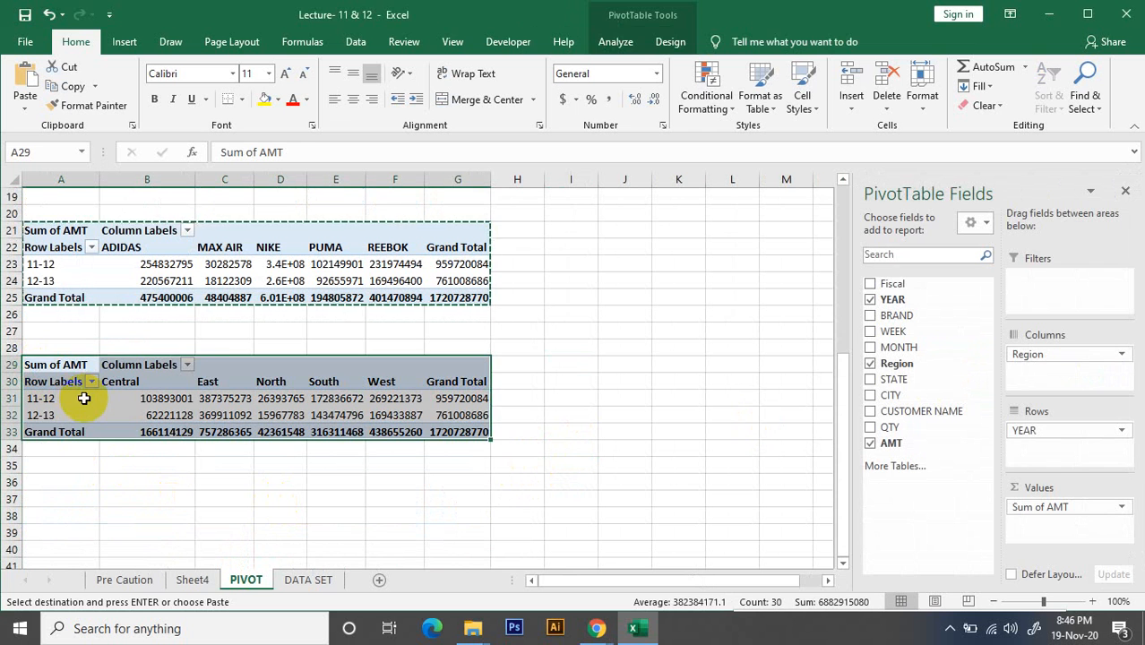
pyautogui.hotkey('ctrl', 'c')
pyautogui.click(44, 498)
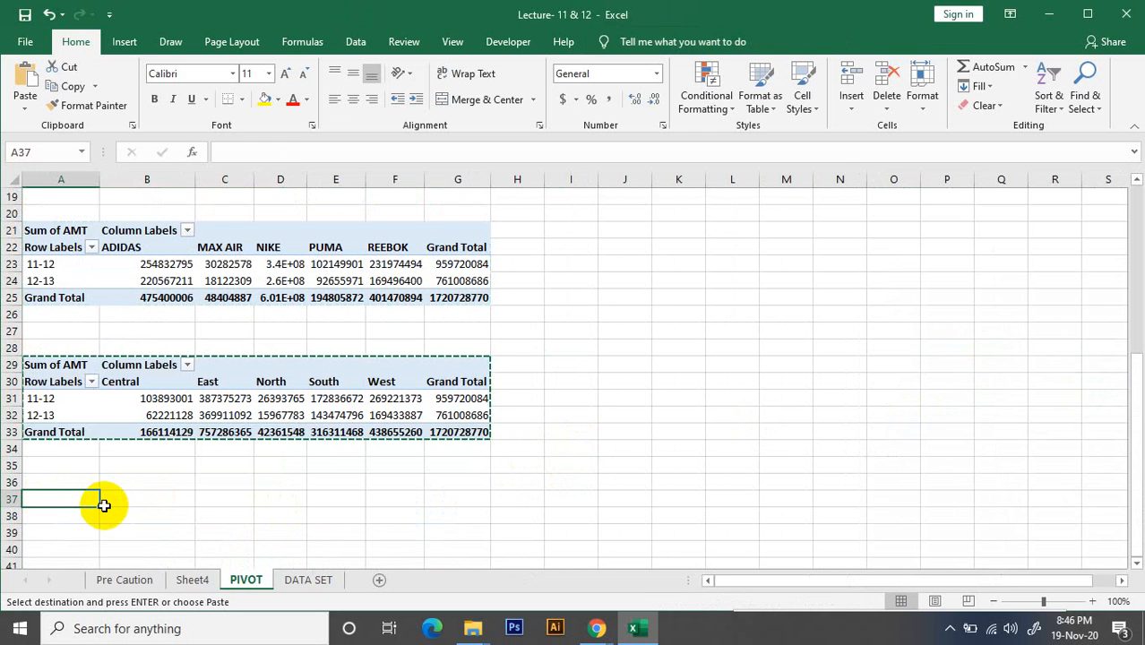
pyautogui.hotkey('ctrl', 'v')
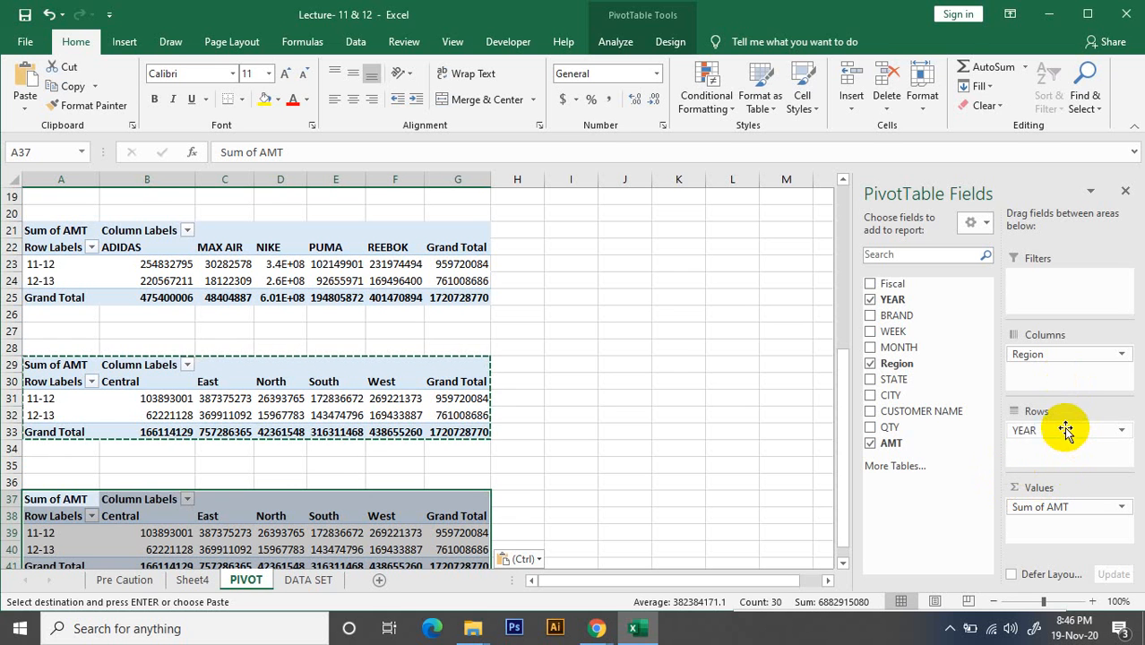
pyautogui.moveTo(1065, 430); pyautogui.dragTo(945, 428)
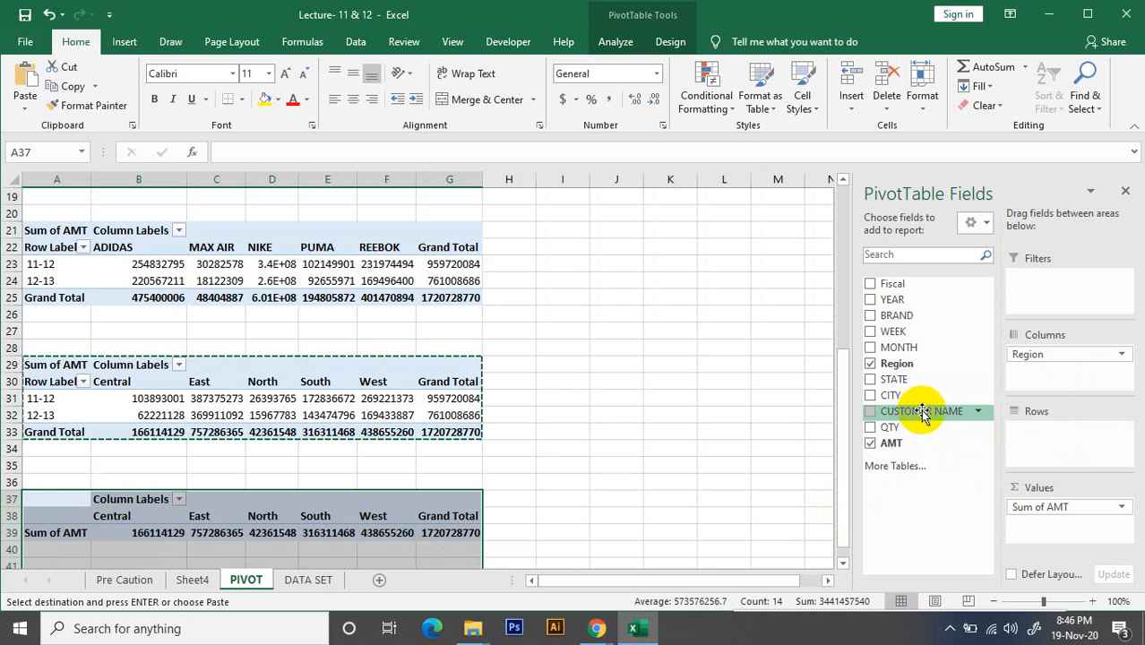
pyautogui.moveTo(922, 414); pyautogui.dragTo(1031, 439)
pyautogui.scroll(-7, 27, 520)
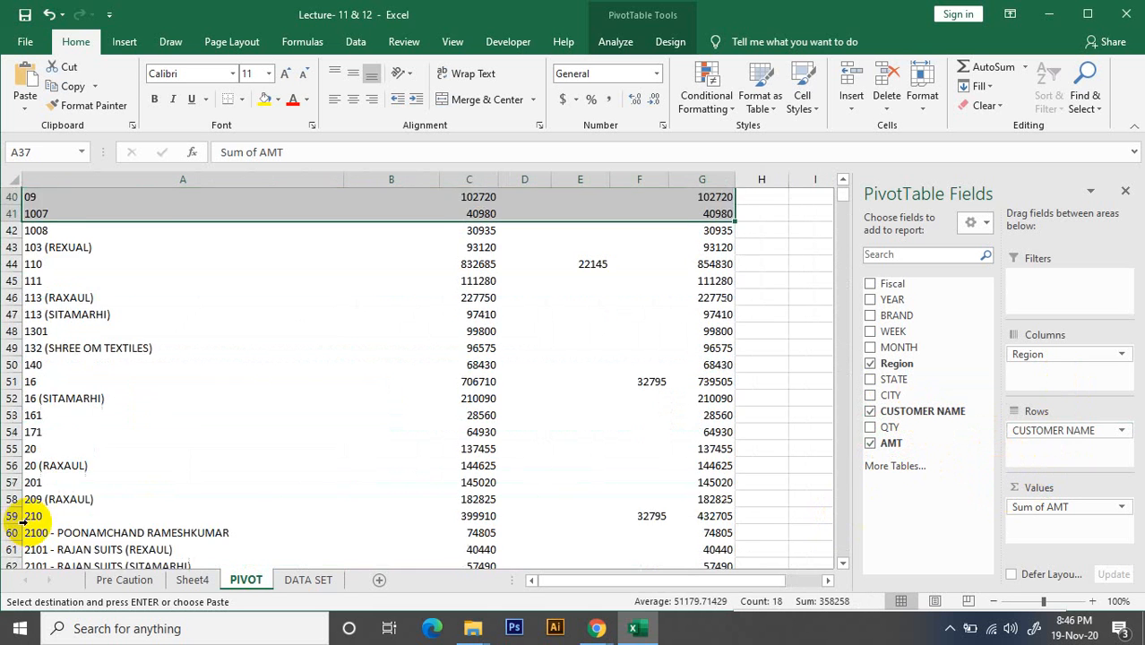
pyautogui.scroll(-7, 27, 519)
pyautogui.scroll(6, 31, 513)
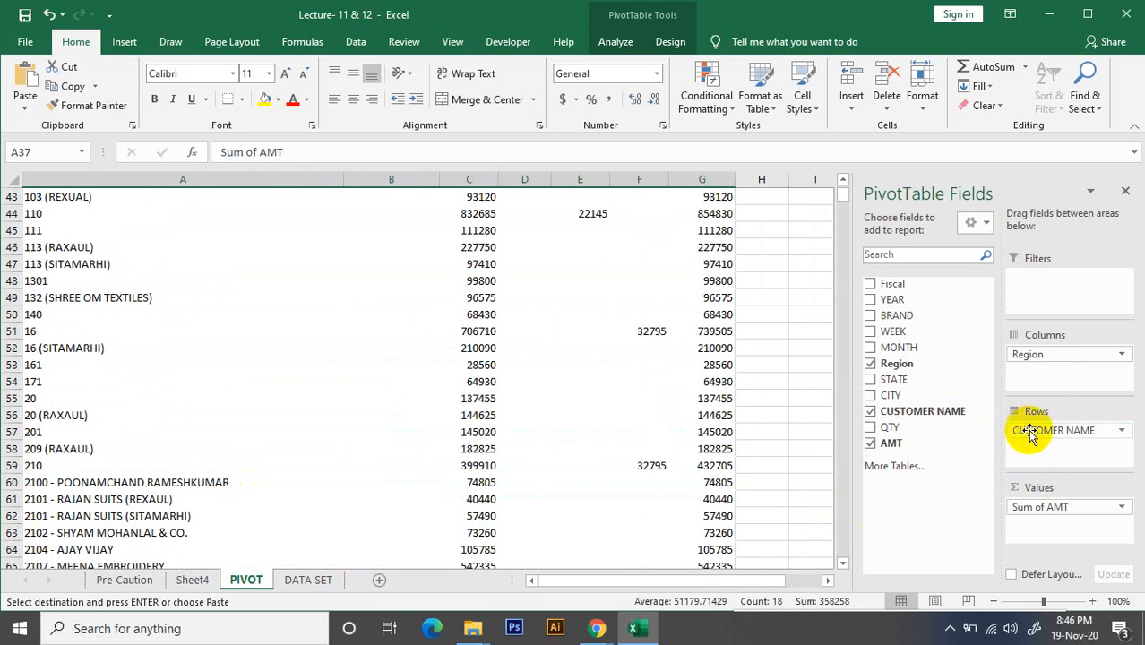
pyautogui.moveTo(1030, 433); pyautogui.dragTo(938, 434)
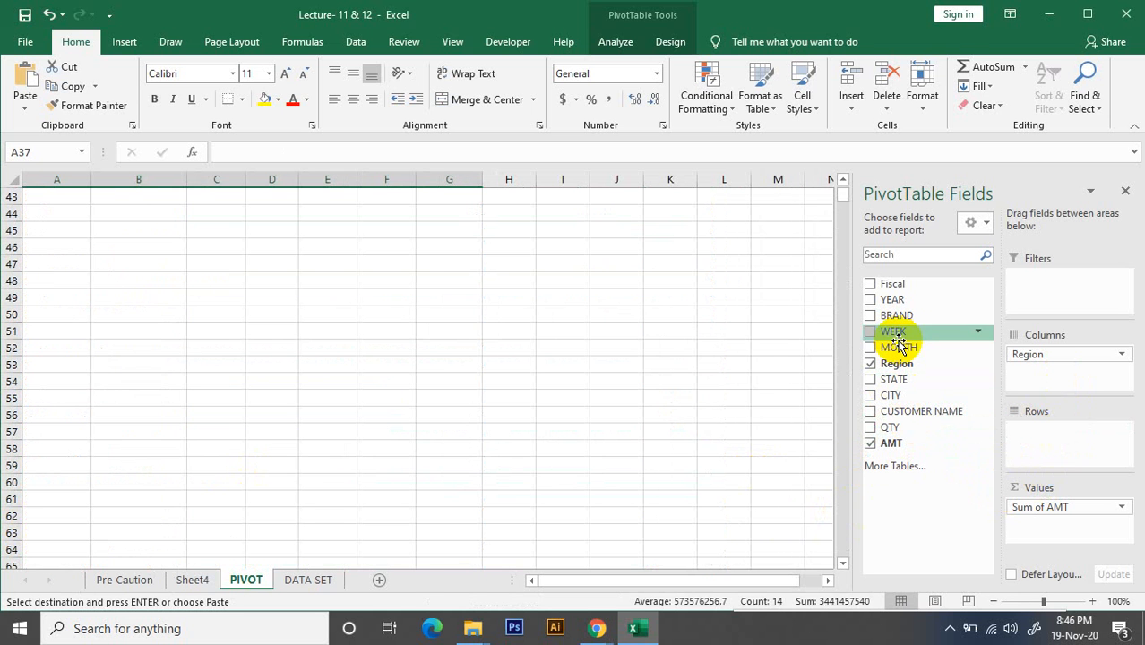
# Add the STATE field to the rows of the PivotTable at A37 and look through its rows
pyautogui.scroll(4, 813, 328)
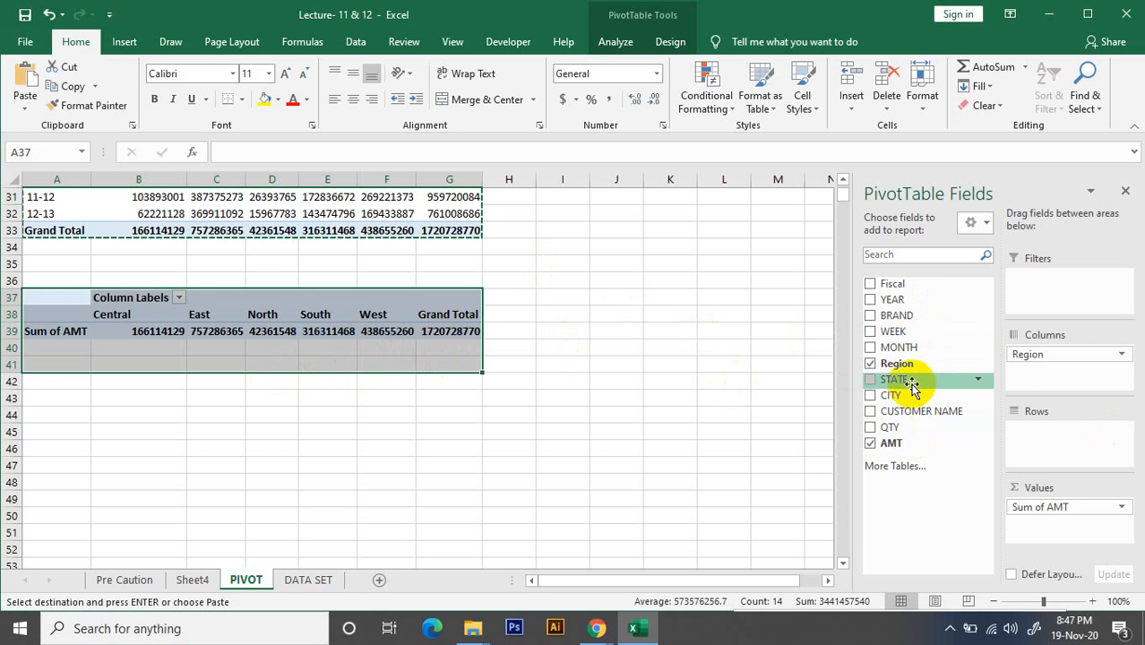
pyautogui.moveTo(914, 387); pyautogui.dragTo(1035, 437)
pyautogui.scroll(-8, 162, 426)
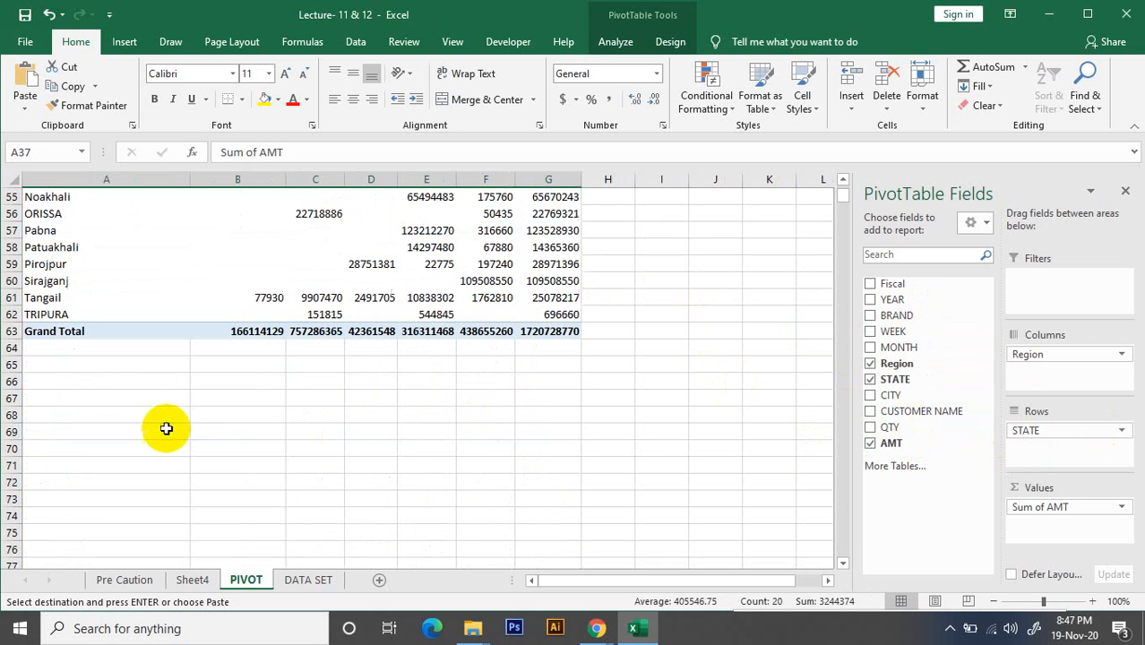
pyautogui.scroll(2, 165, 427)
pyautogui.scroll(3, 166, 427)
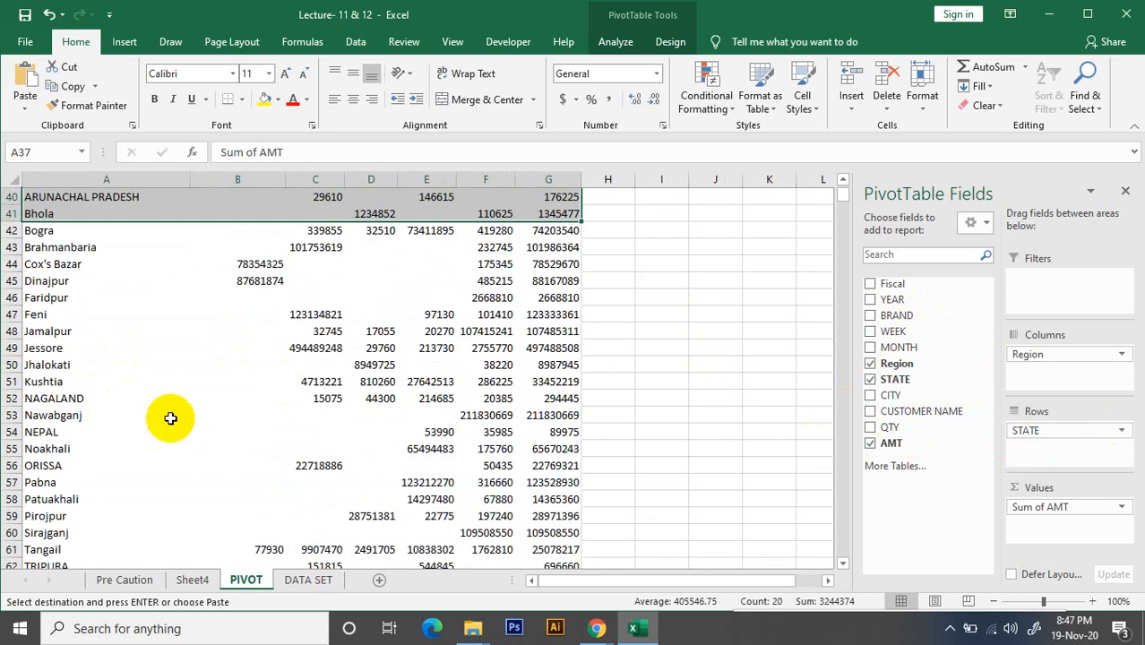
# Review all the PivotTables on the PIVOT sheet from the monthly one down to the state one
pyautogui.scroll(10, 345, 377)
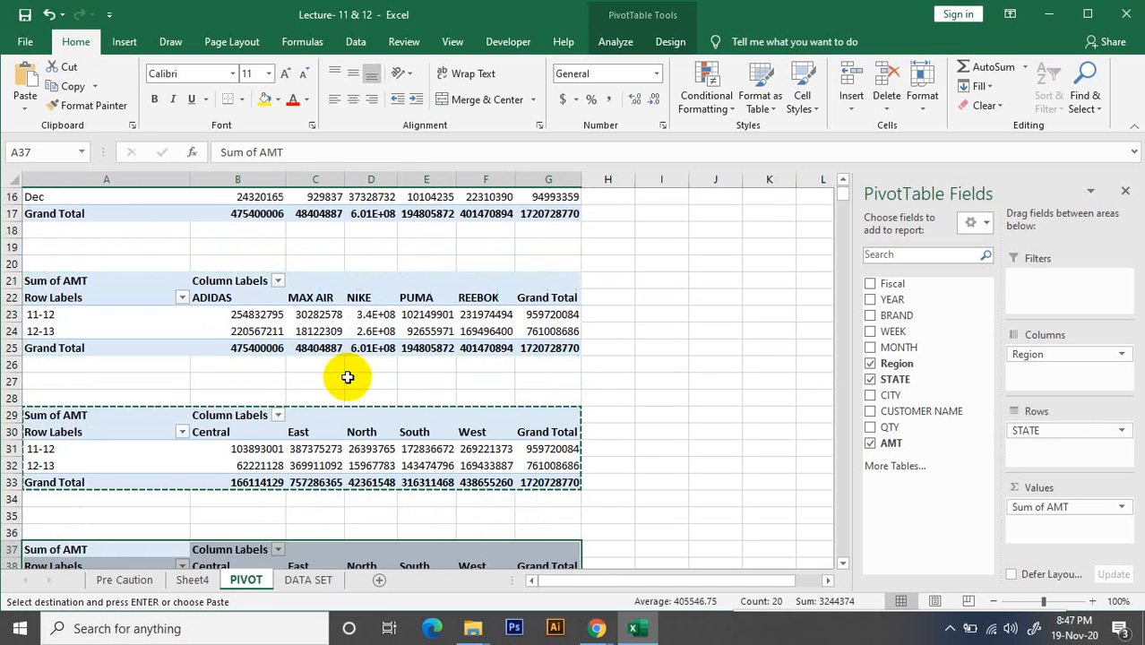
pyautogui.scroll(3, 486, 370)
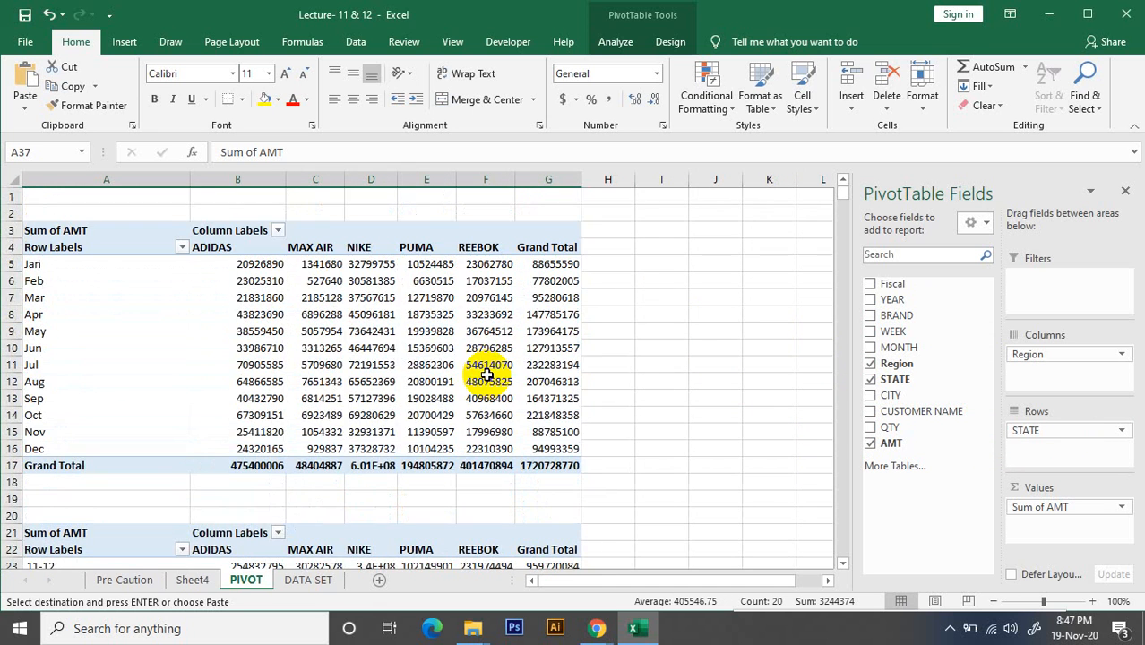
pyautogui.scroll(-4, 486, 373)
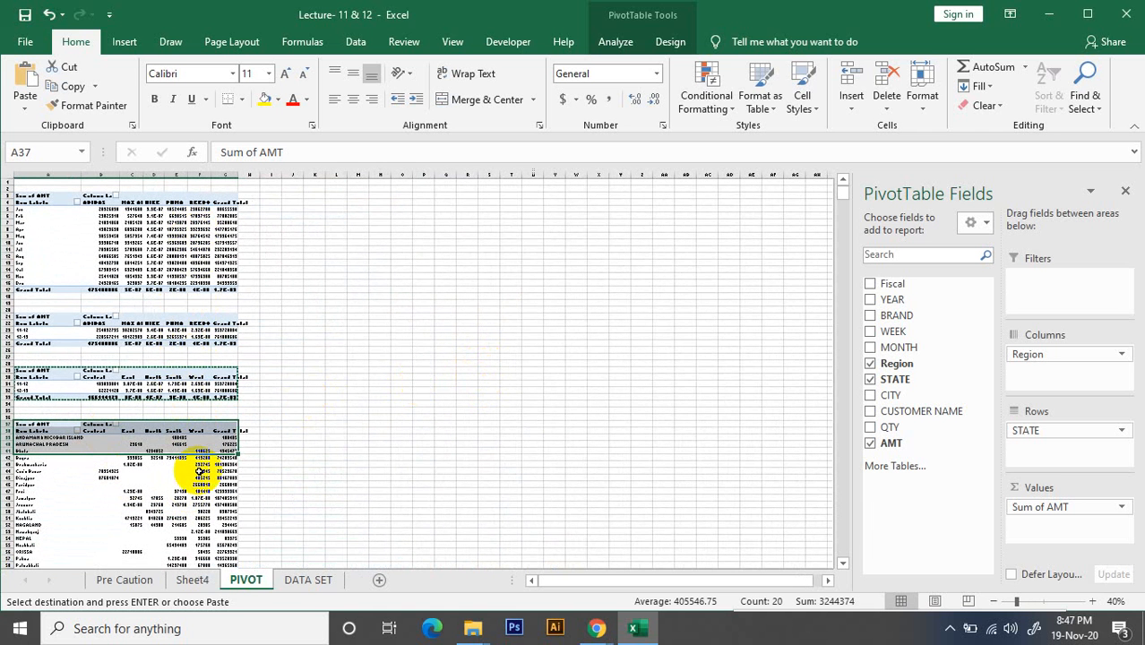
pyautogui.press('Return')
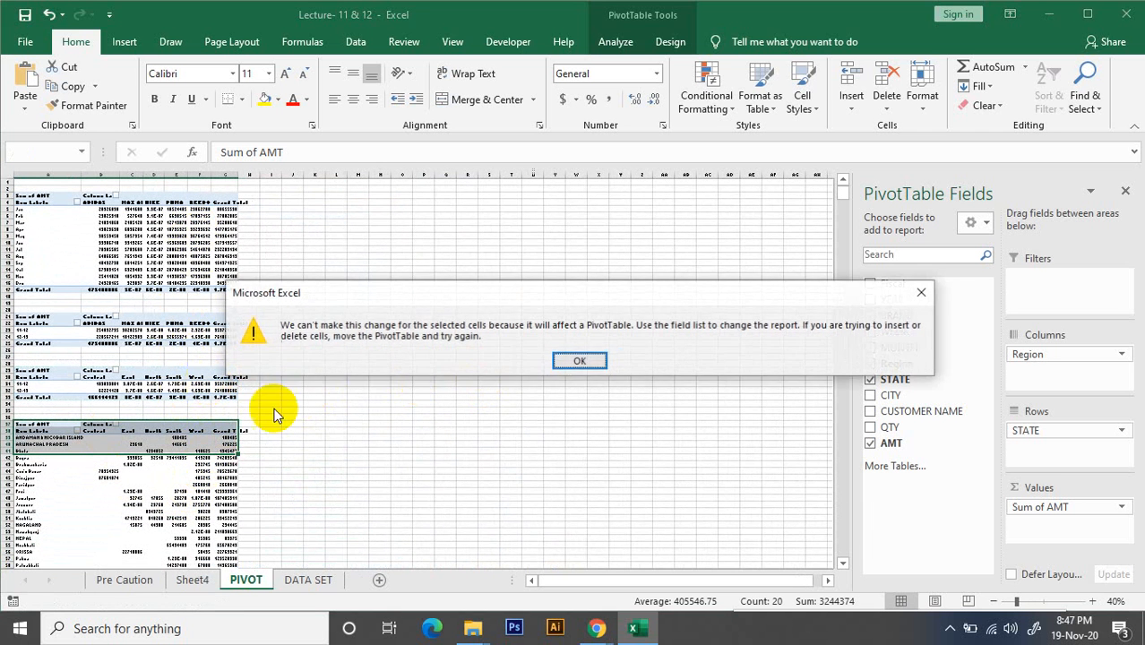
pyautogui.click(922, 292)
pyautogui.scroll(3, 206, 394)
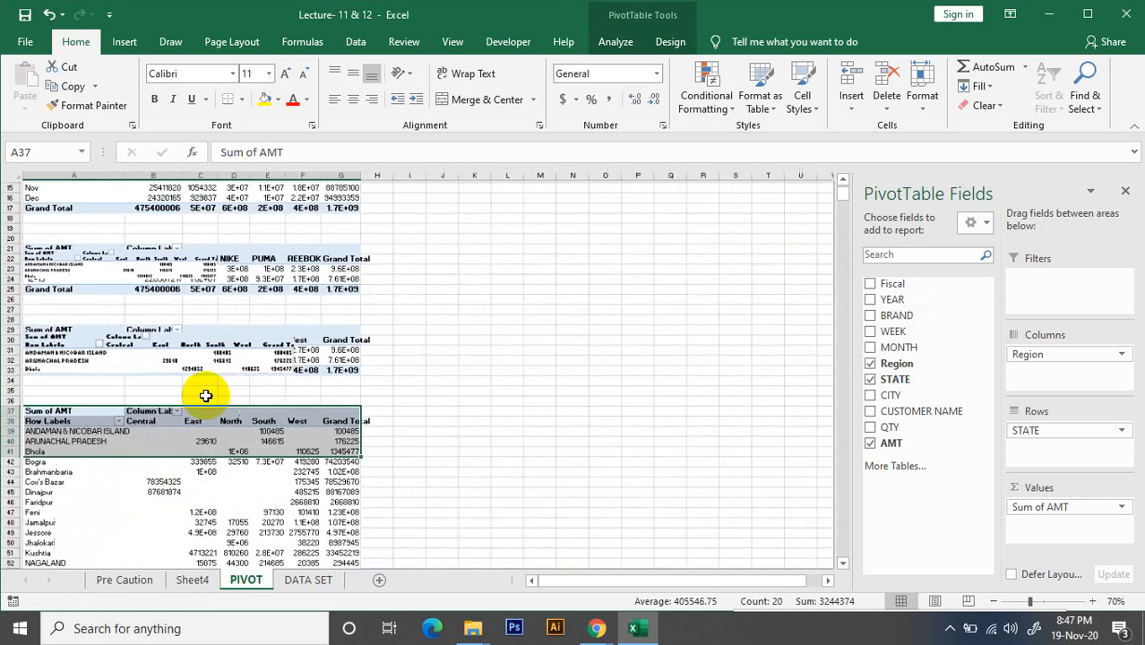
pyautogui.scroll(1, 205, 389)
pyautogui.scroll(5, 169, 376)
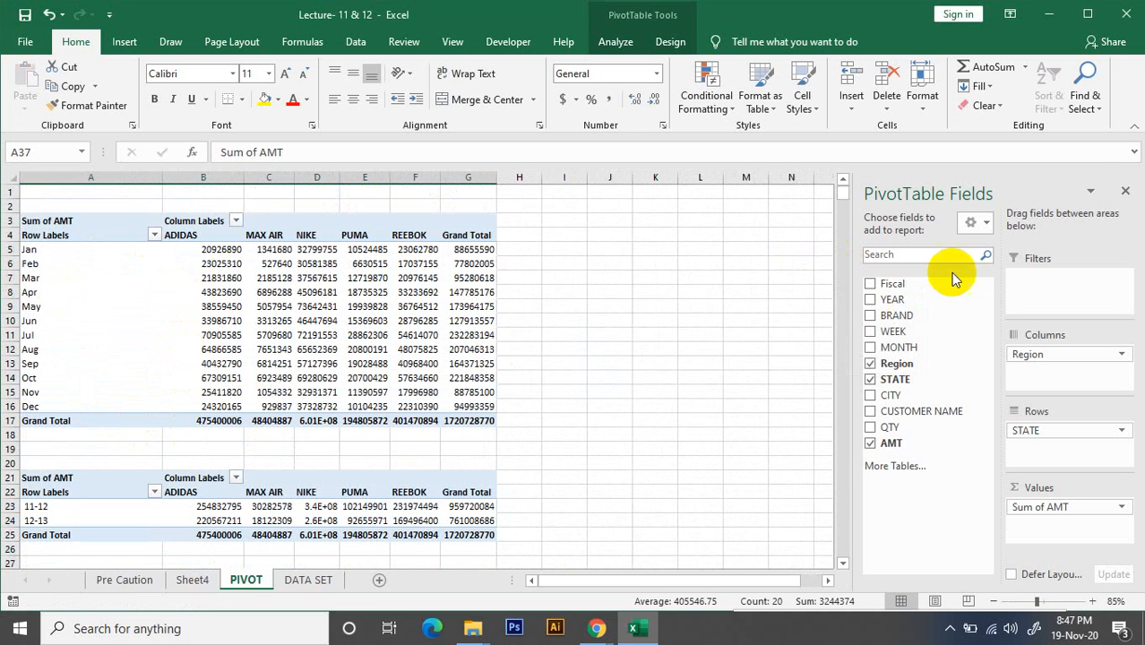
# Hide the field list and insert a clustered column PivotChart based on the whole monthly brand PivotTable
pyautogui.click(1126, 195)
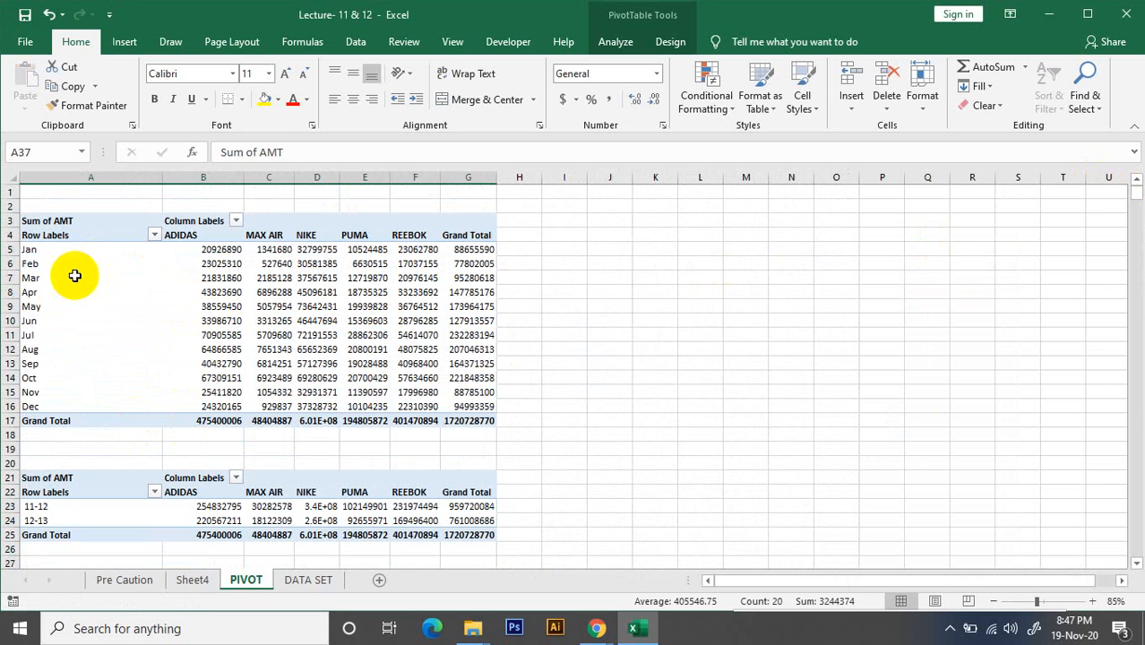
pyautogui.click(143, 264)
pyautogui.hotkey('ctrl', 'a')
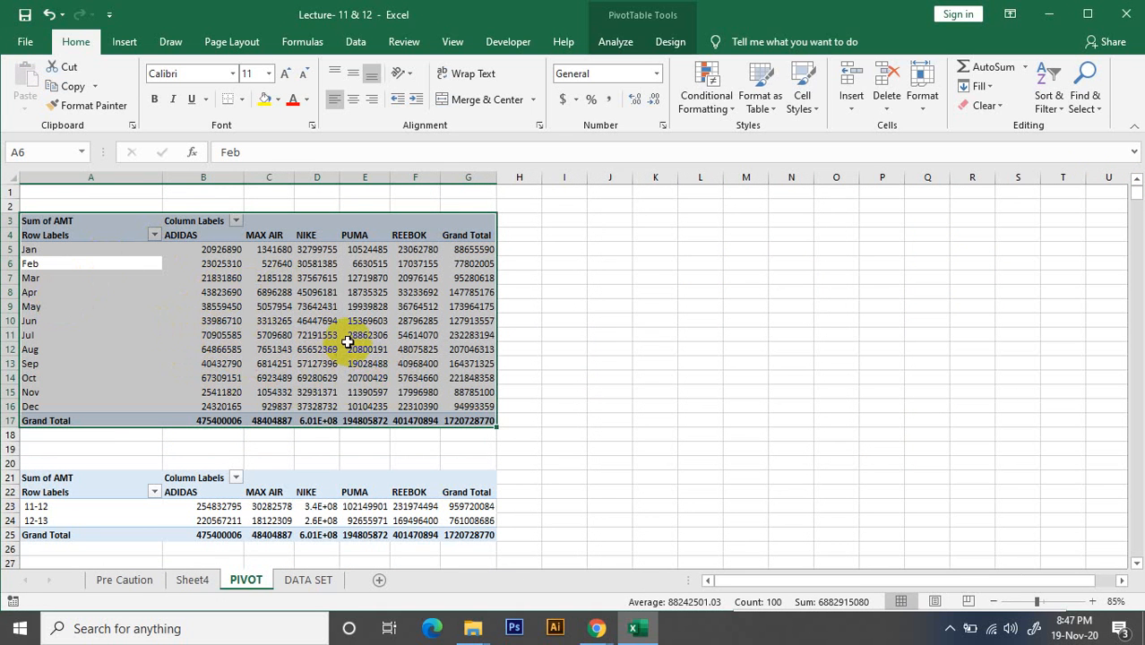
pyautogui.moveTo(348, 342)
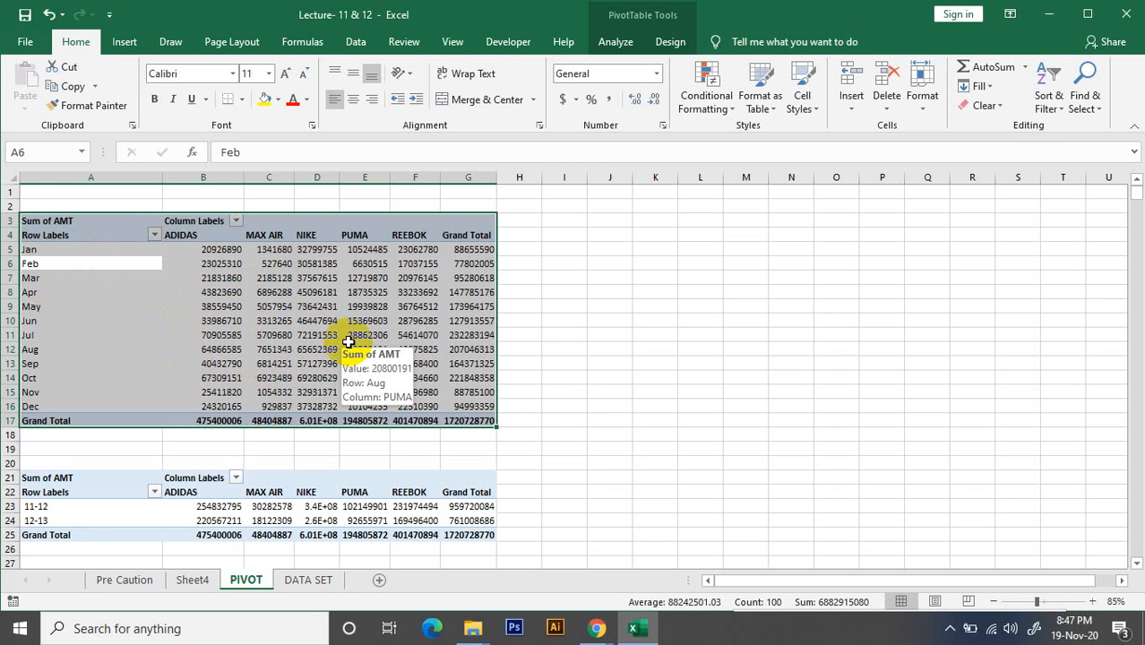
pyautogui.click(615, 42)
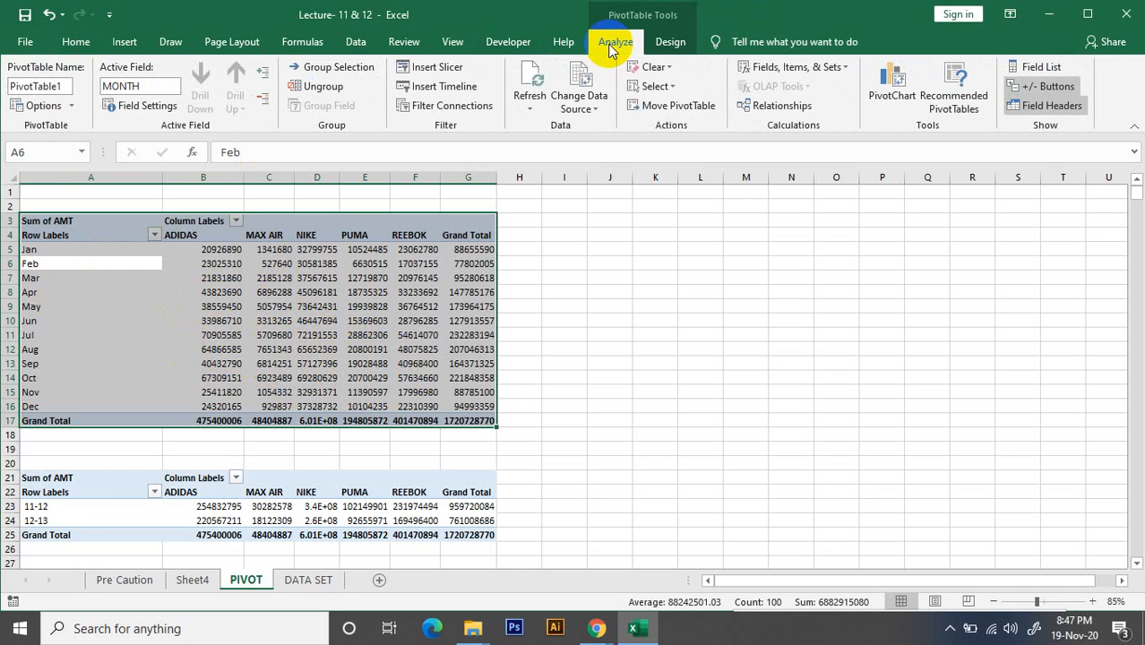
pyautogui.click(899, 77)
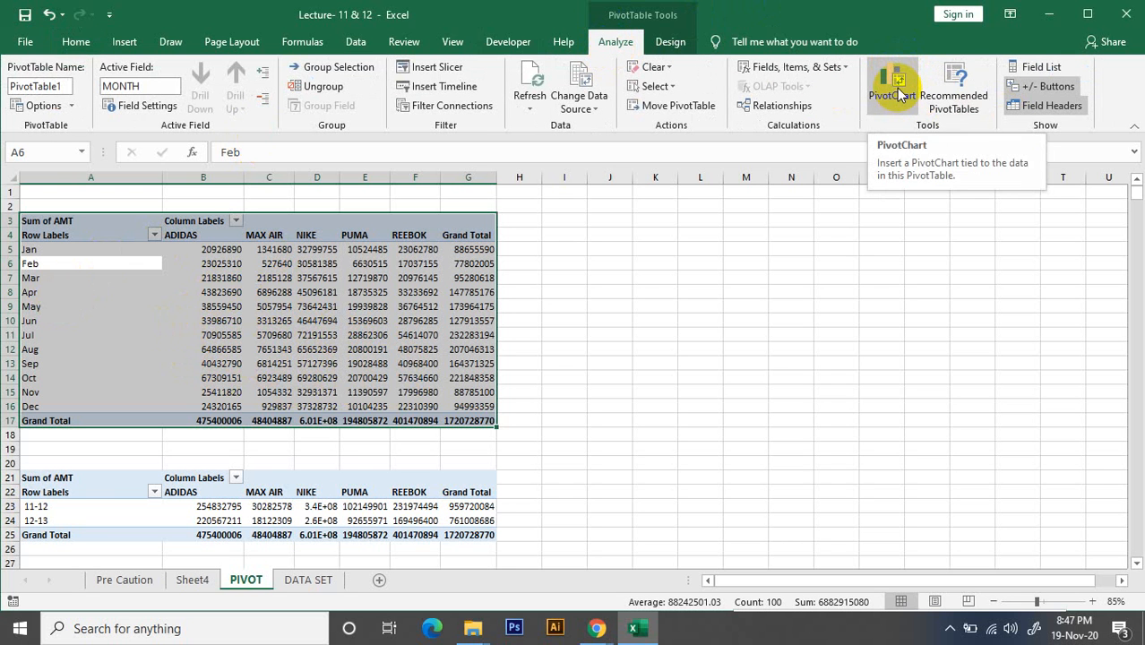
pyautogui.click(899, 89)
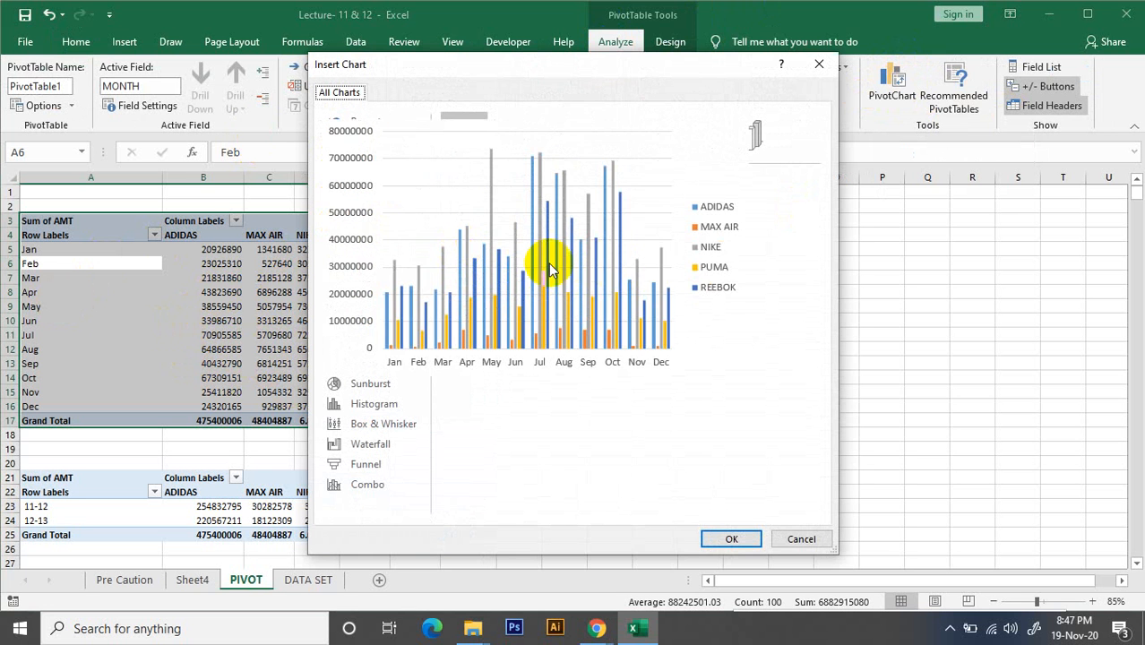
pyautogui.click(749, 544)
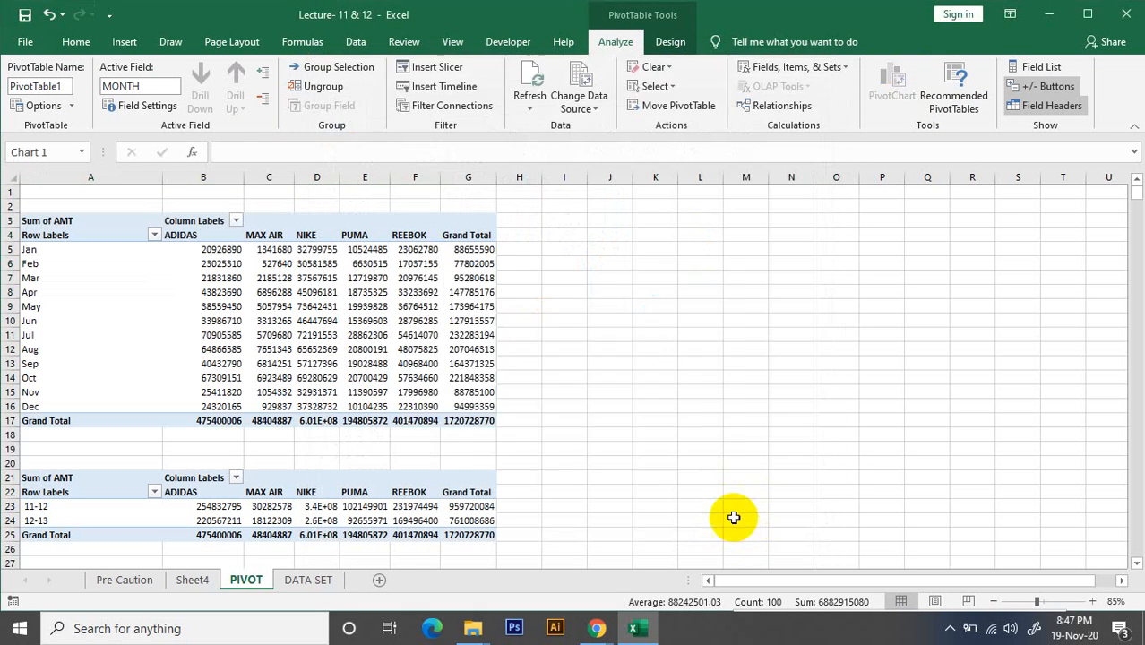
# Place the PivotChart beside the monthly PivotTable and enlarge it to about 3.17" high by 5.29" wide
pyautogui.moveTo(530, 290); pyautogui.dragTo(616, 226)
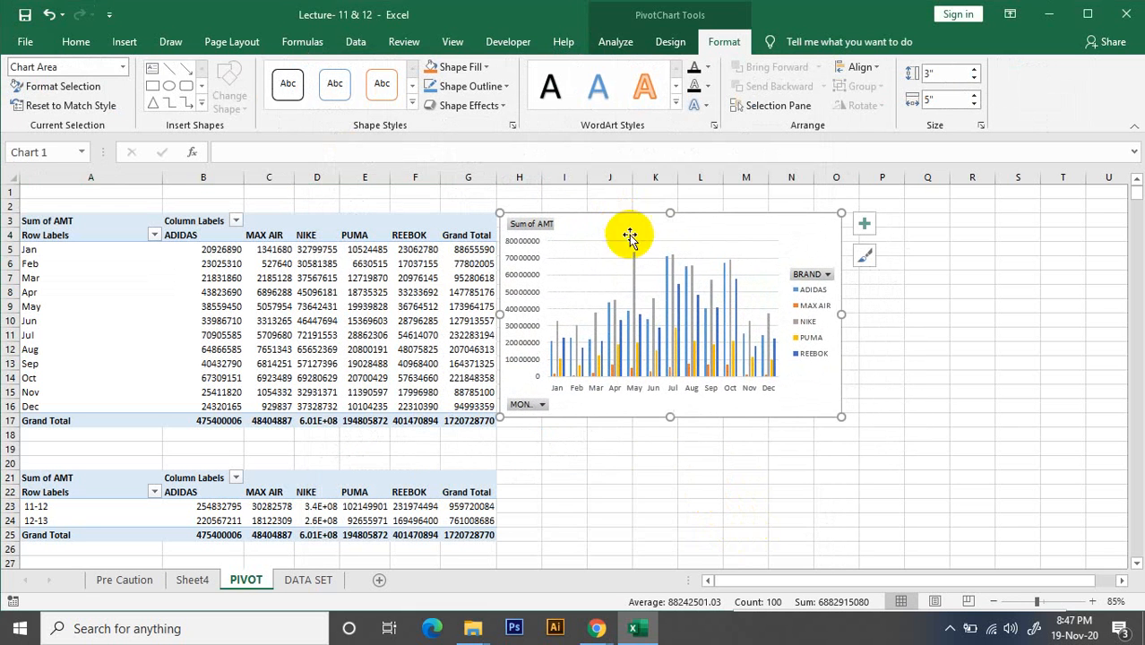
pyautogui.moveTo(844, 418); pyautogui.dragTo(860, 428)
pyautogui.click(975, 390)
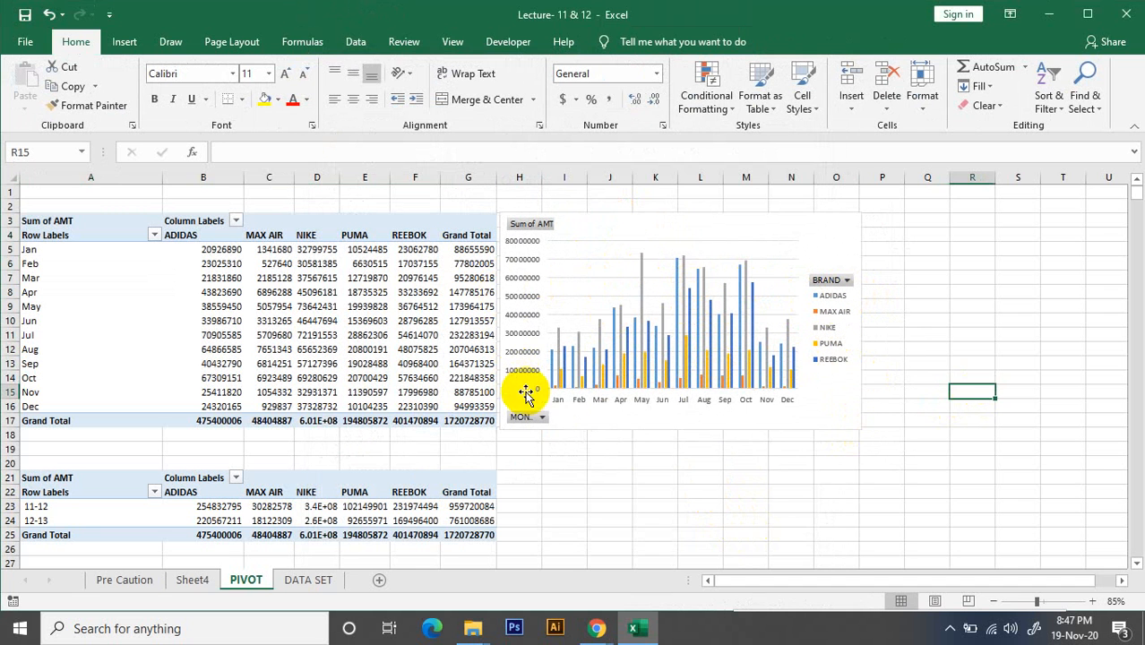
pyautogui.moveTo(669, 224); pyautogui.dragTo(680, 228)
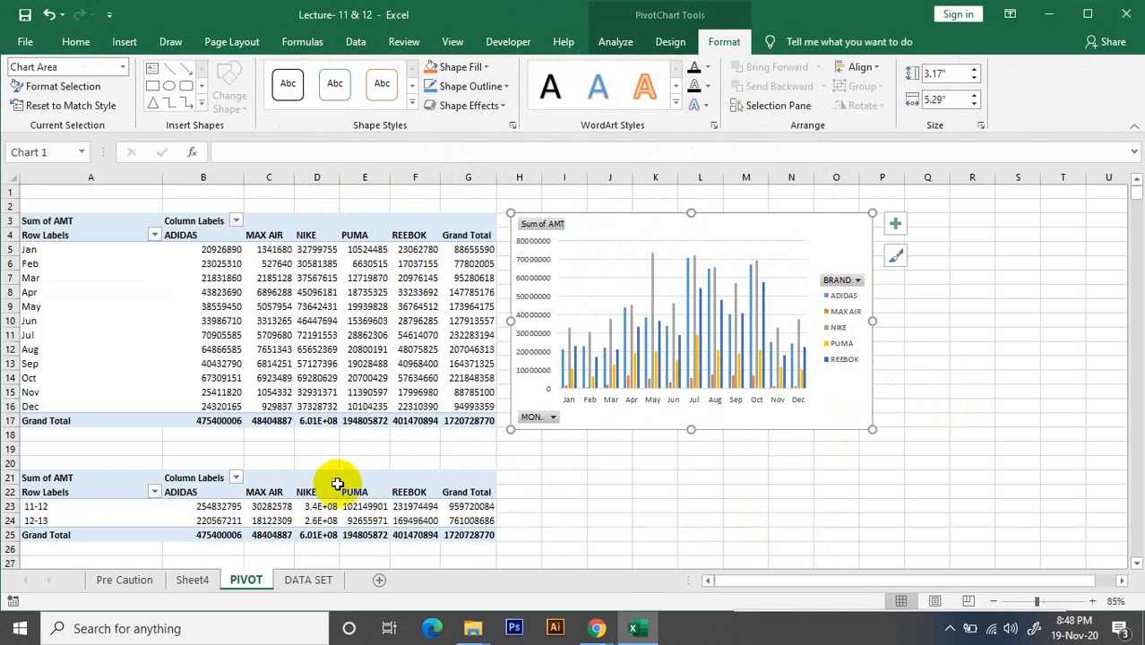
# Widen column D so that the NIKE amounts show as full numbers in the PivotTables
pyautogui.click(305, 488)
pyautogui.click(334, 480)
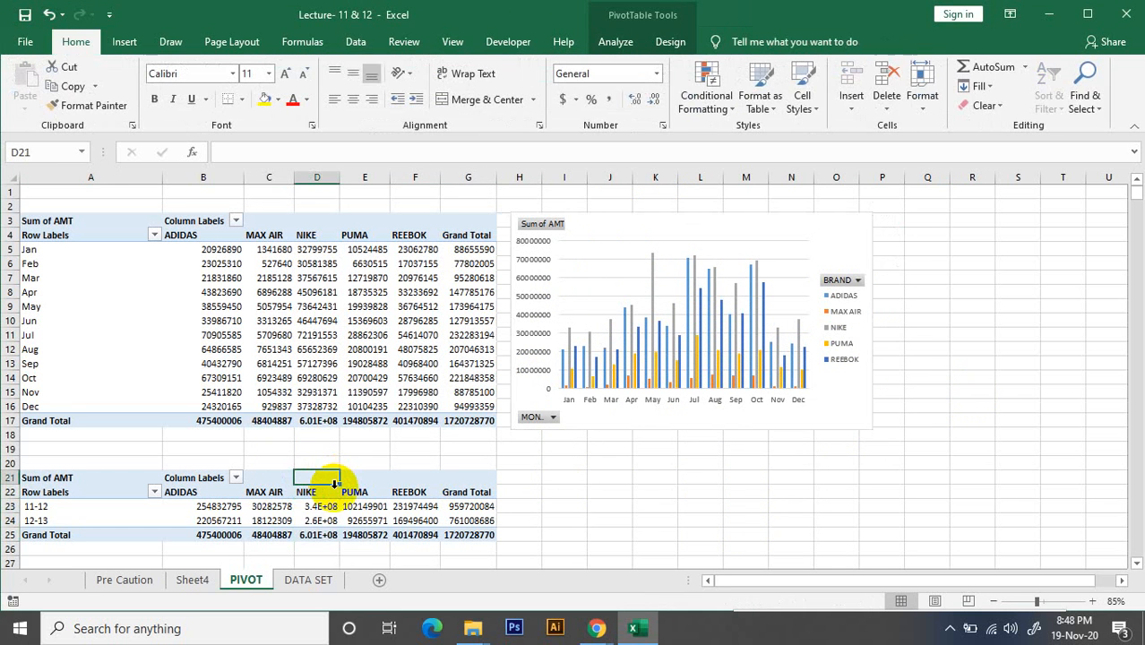
pyautogui.scroll(-1, 325, 504)
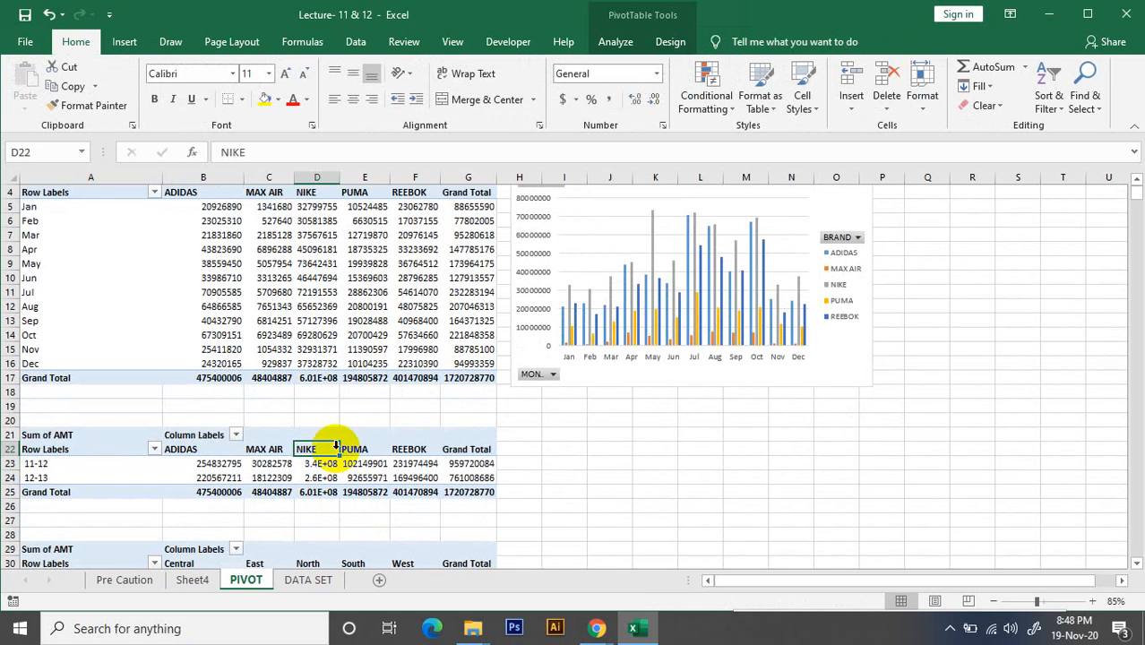
pyautogui.moveTo(338, 178); pyautogui.dragTo(367, 177)
pyautogui.click(672, 490)
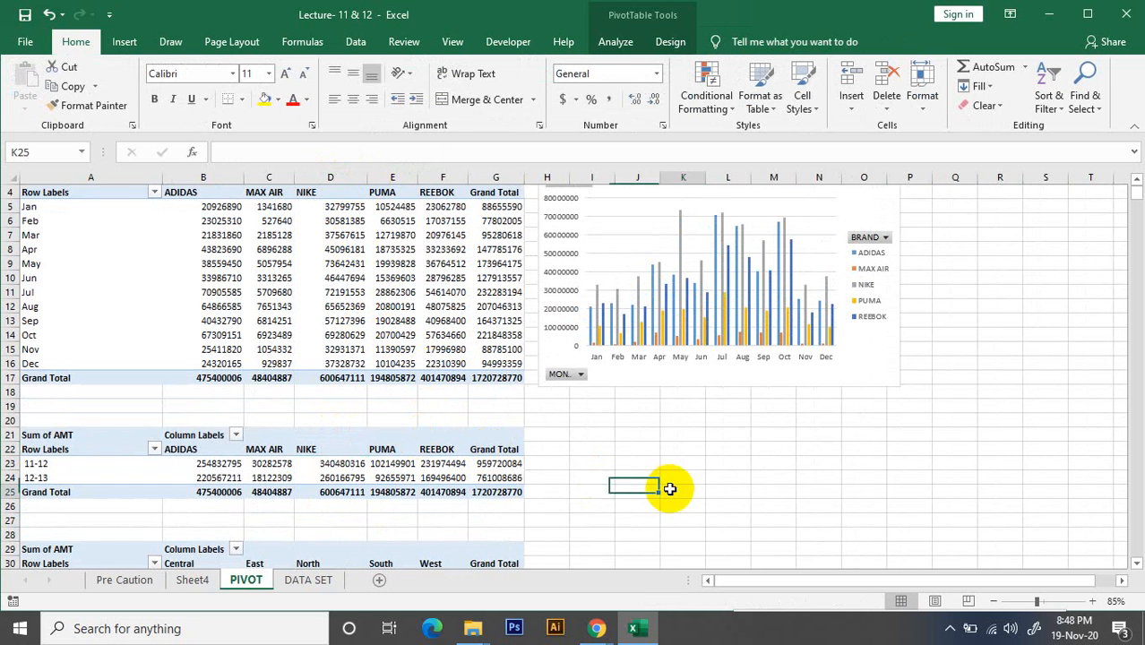
# Insert a clustered bar PivotChart based on the whole yearly brand PivotTable at A21
pyautogui.click(31, 435)
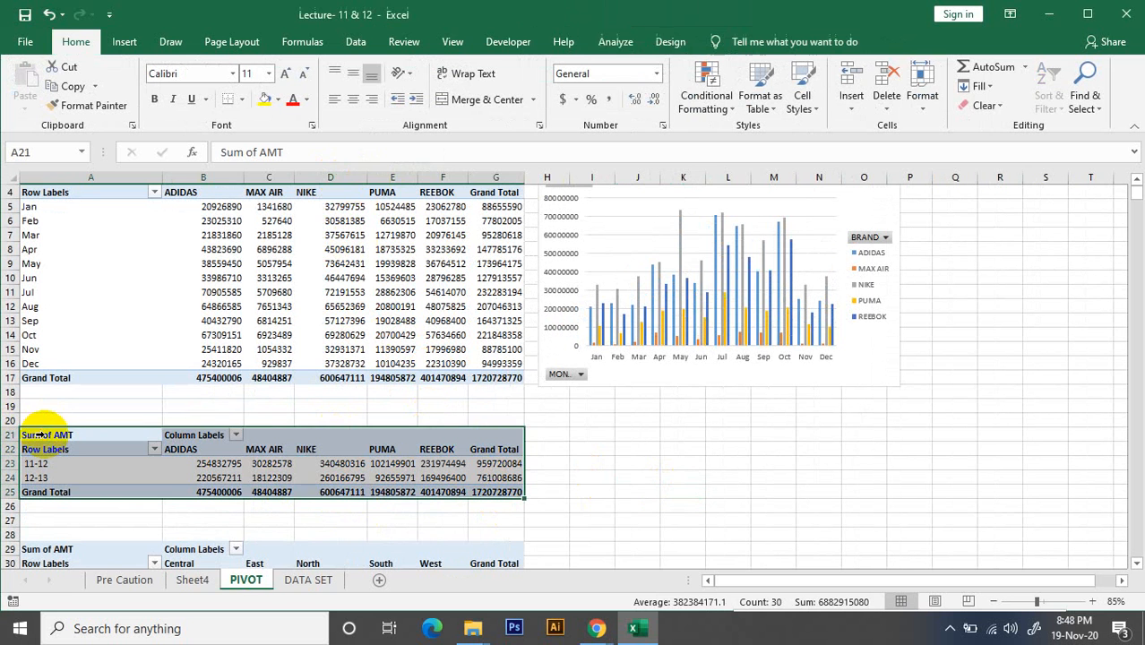
pyautogui.hotkey('ctrl', 'c')
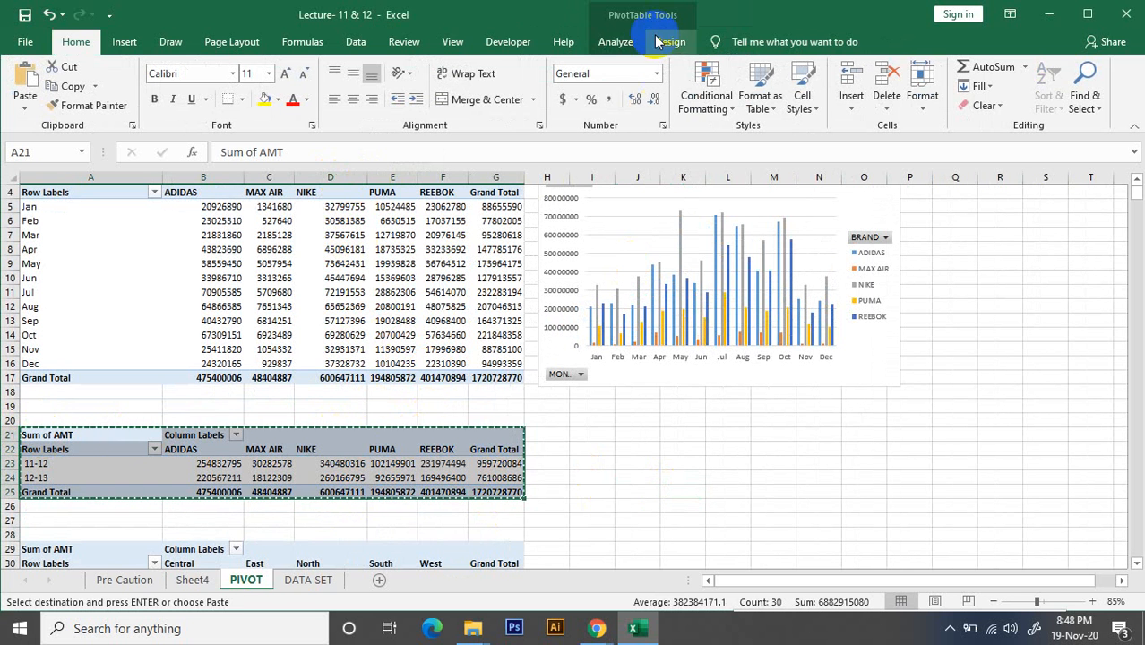
pyautogui.click(618, 41)
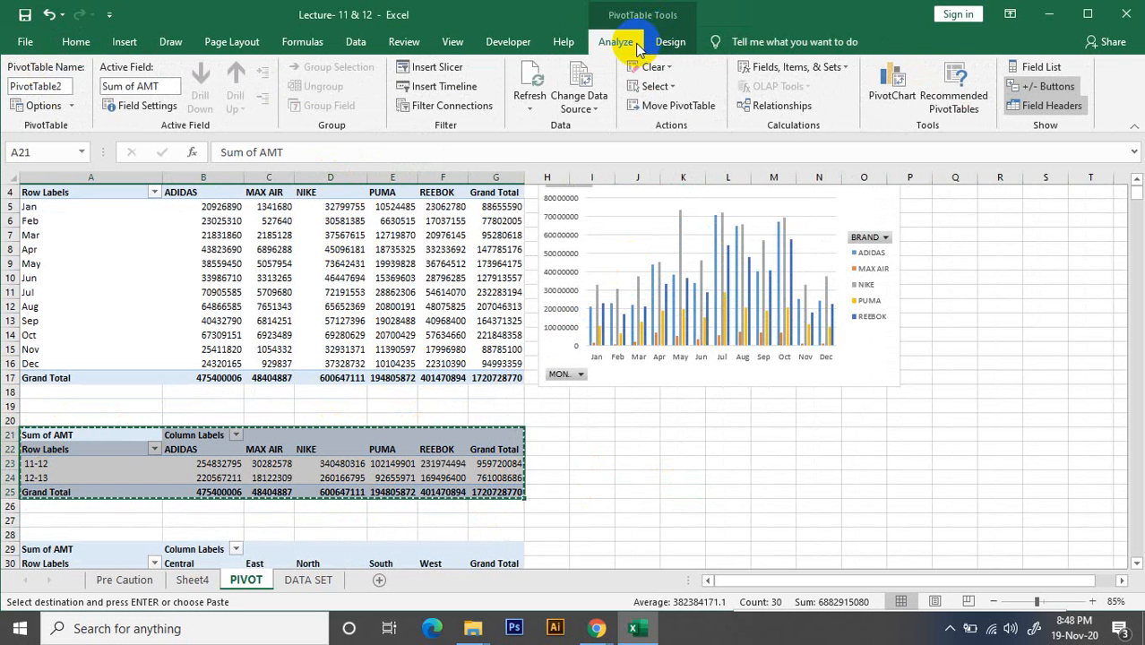
pyautogui.click(891, 89)
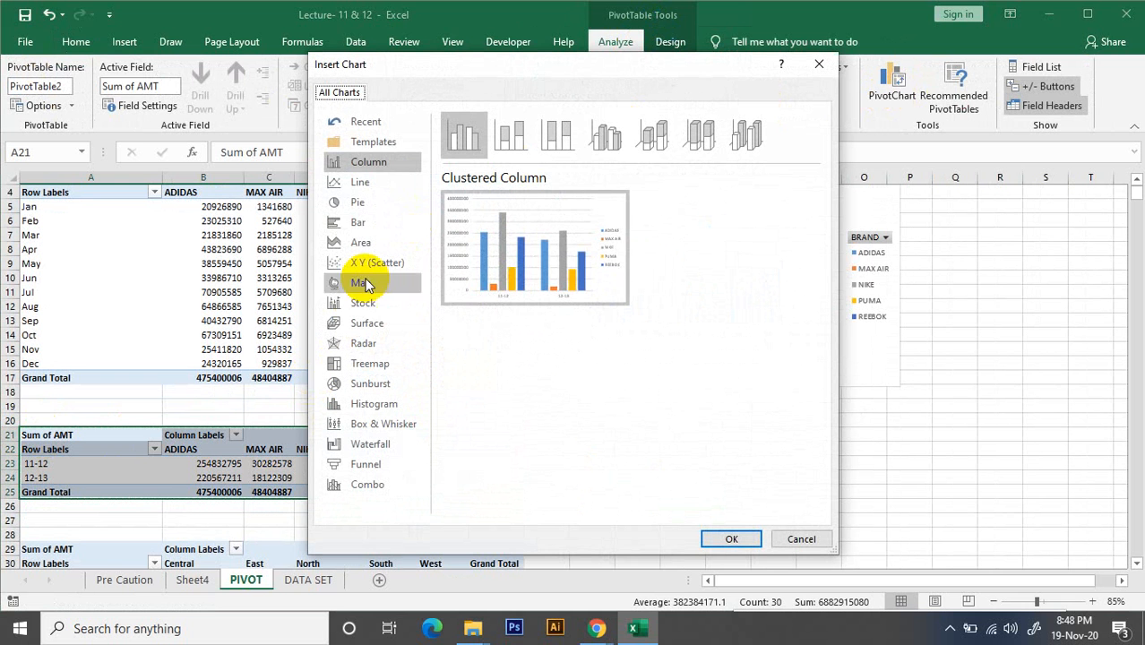
pyautogui.click(382, 187)
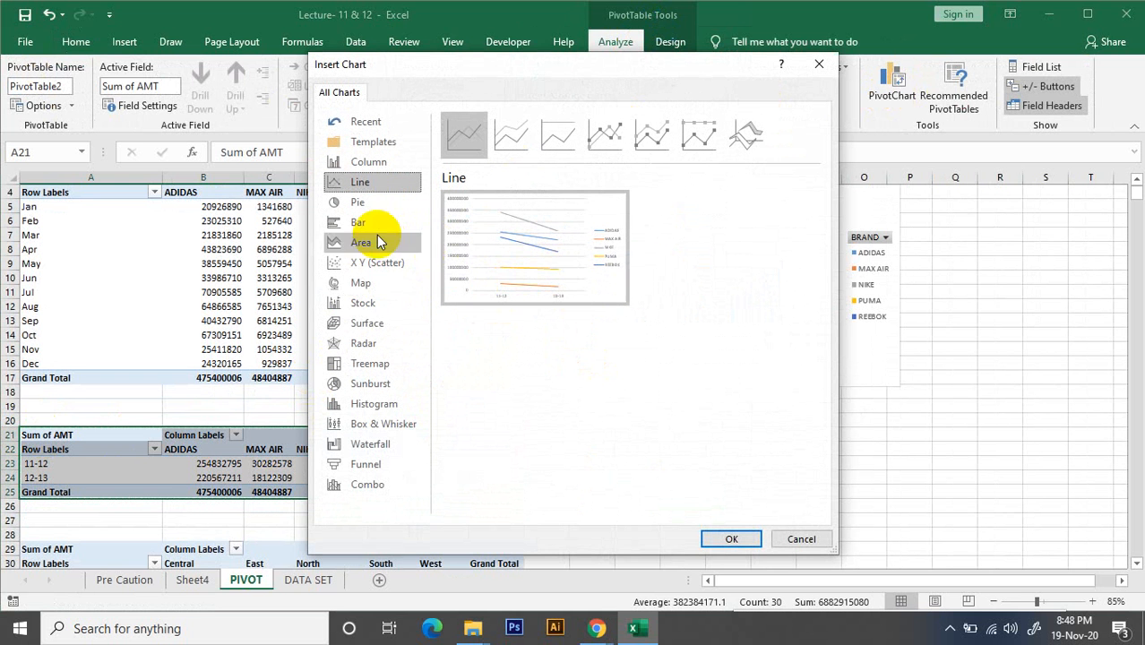
pyautogui.click(358, 224)
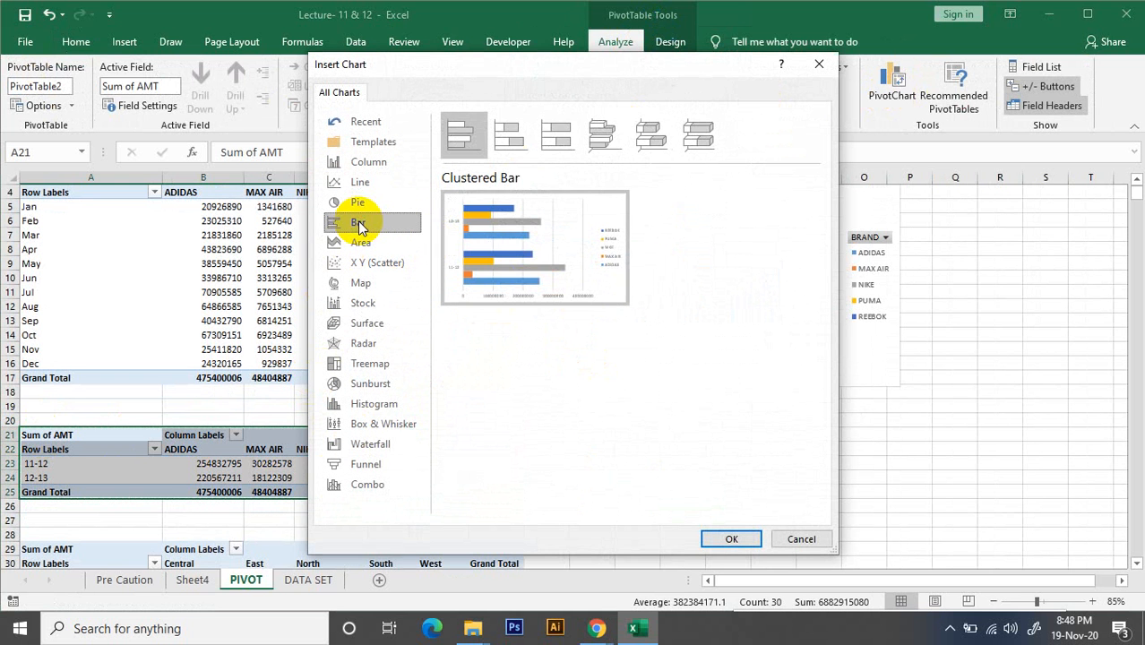
pyautogui.click(733, 537)
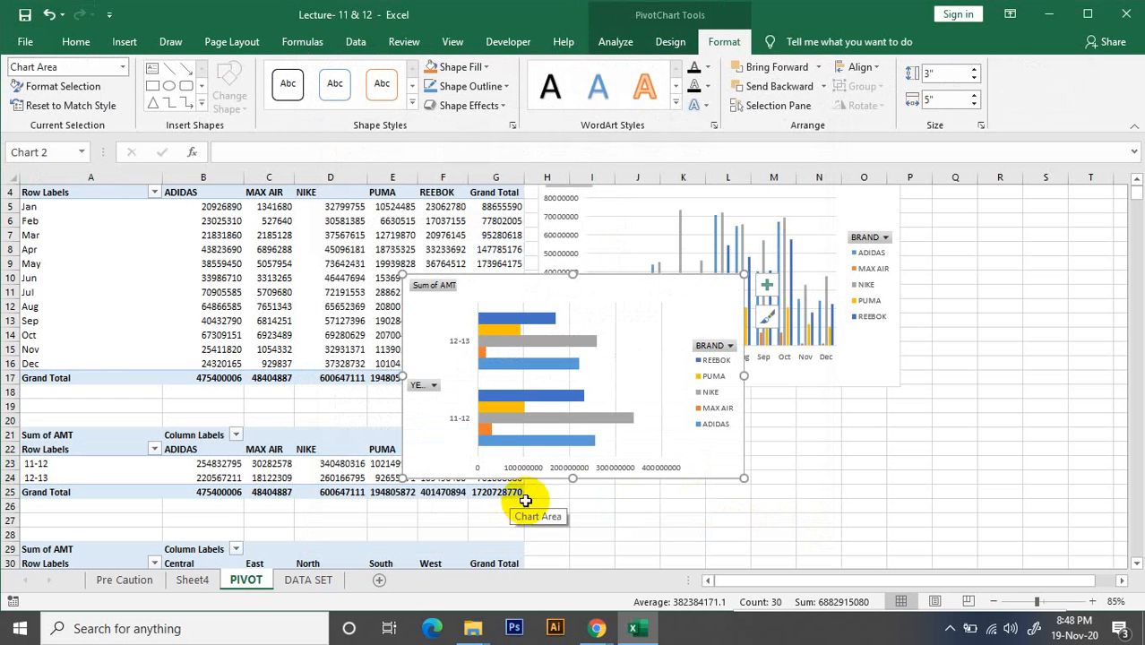
# Shrink the bar PivotChart to about 2.19" high by 3.65" wide and place it beside the yearly brand PivotTable, under the monthly chart
pyautogui.moveTo(583, 289); pyautogui.dragTo(737, 361)
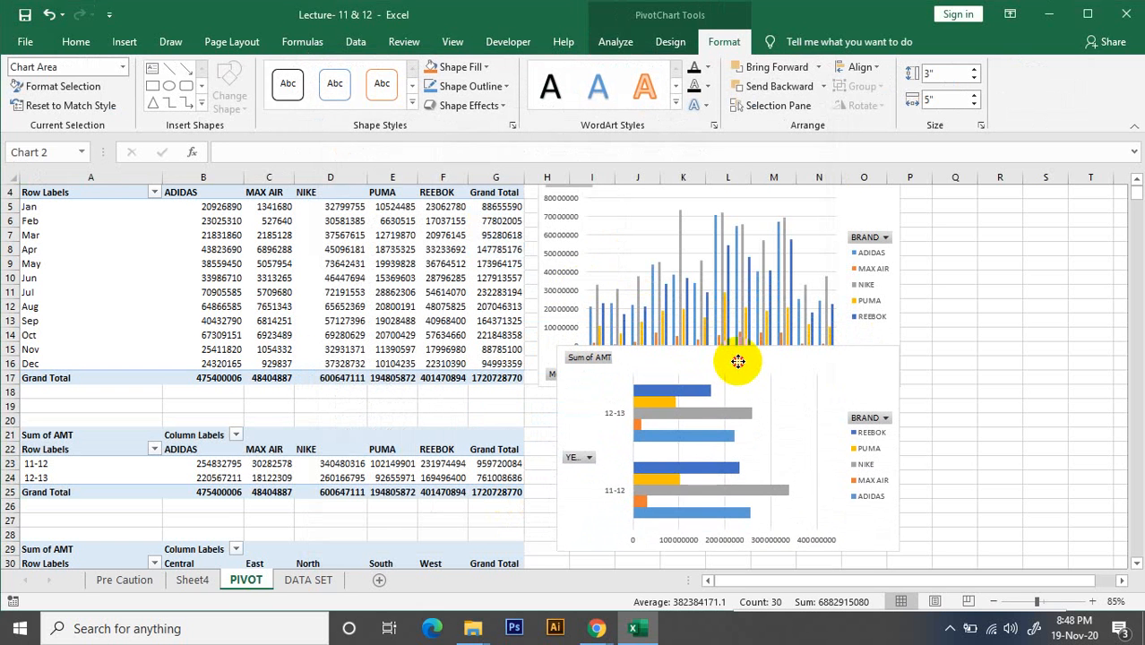
pyautogui.scroll(-2, 345, 416)
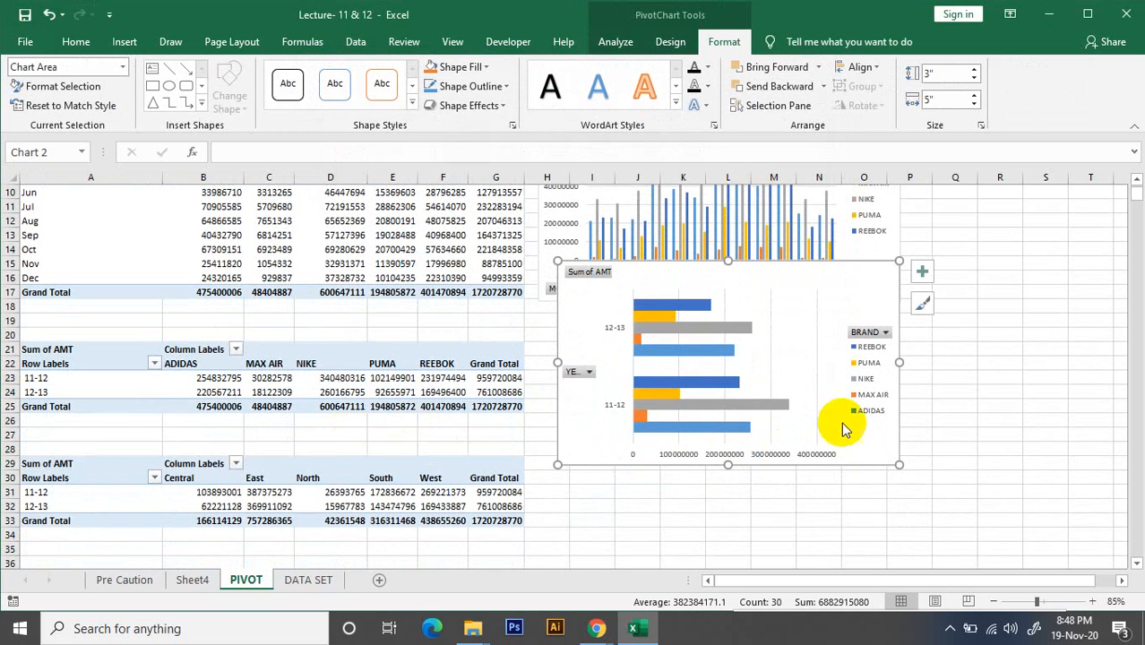
pyautogui.moveTo(899, 464); pyautogui.dragTo(809, 412)
pyautogui.moveTo(690, 294); pyautogui.dragTo(654, 325)
# Examine the year rows and region columns of the PivotTable at A29
pyautogui.scroll(-2, 538, 421)
pyautogui.click(110, 389)
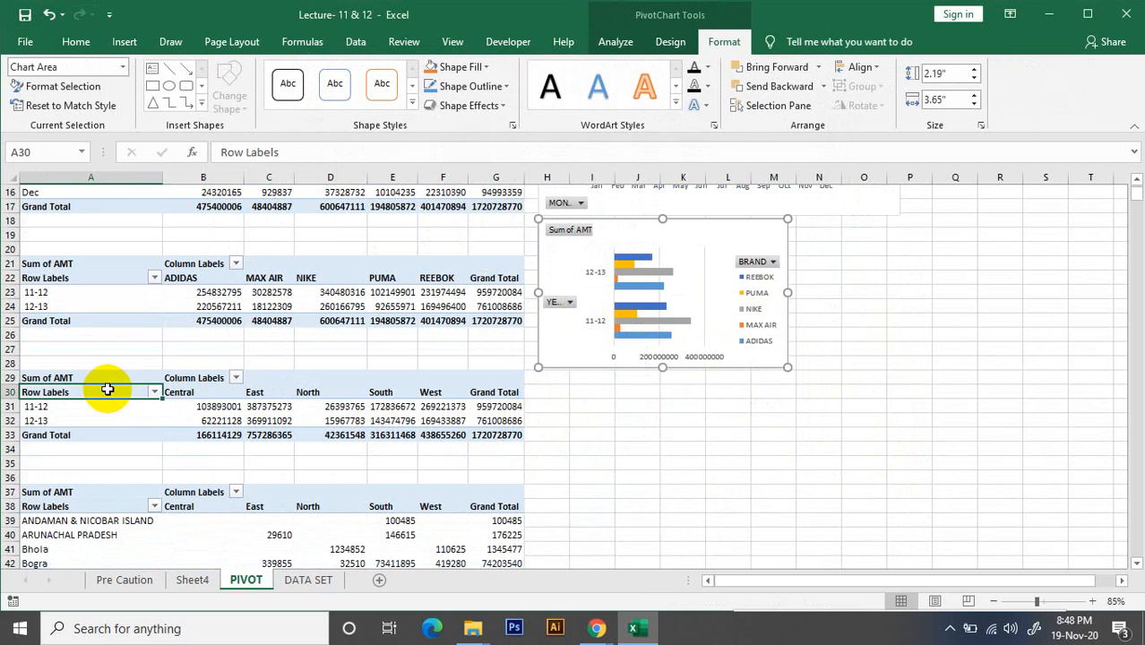
pyautogui.hotkey('ctrl', 'a')
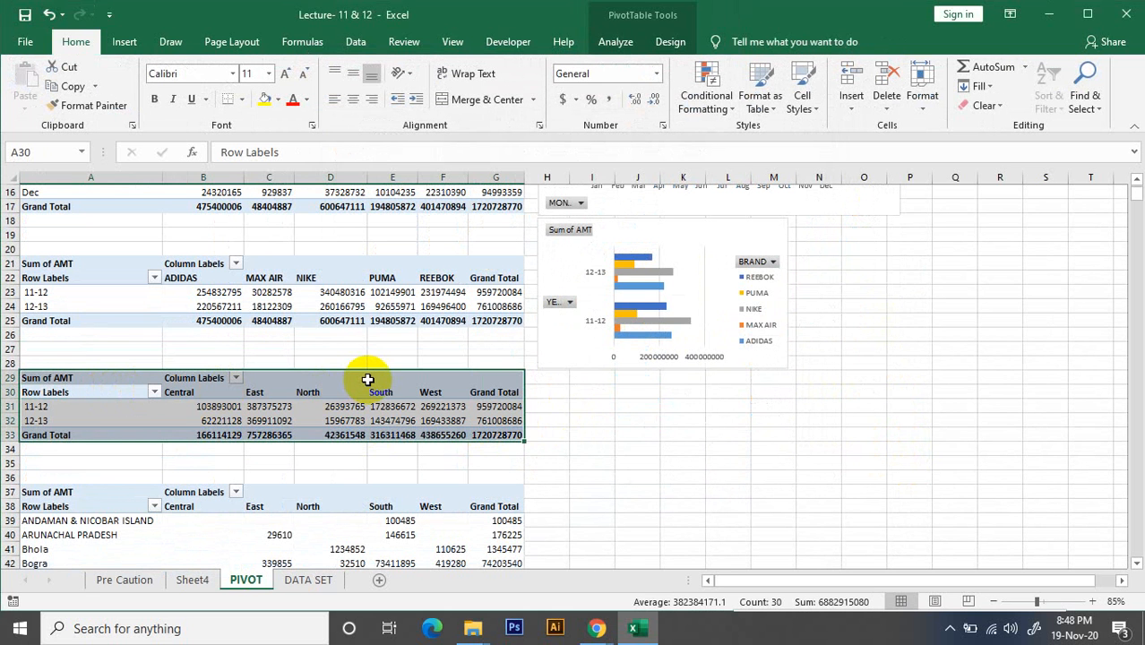
pyautogui.click(728, 448)
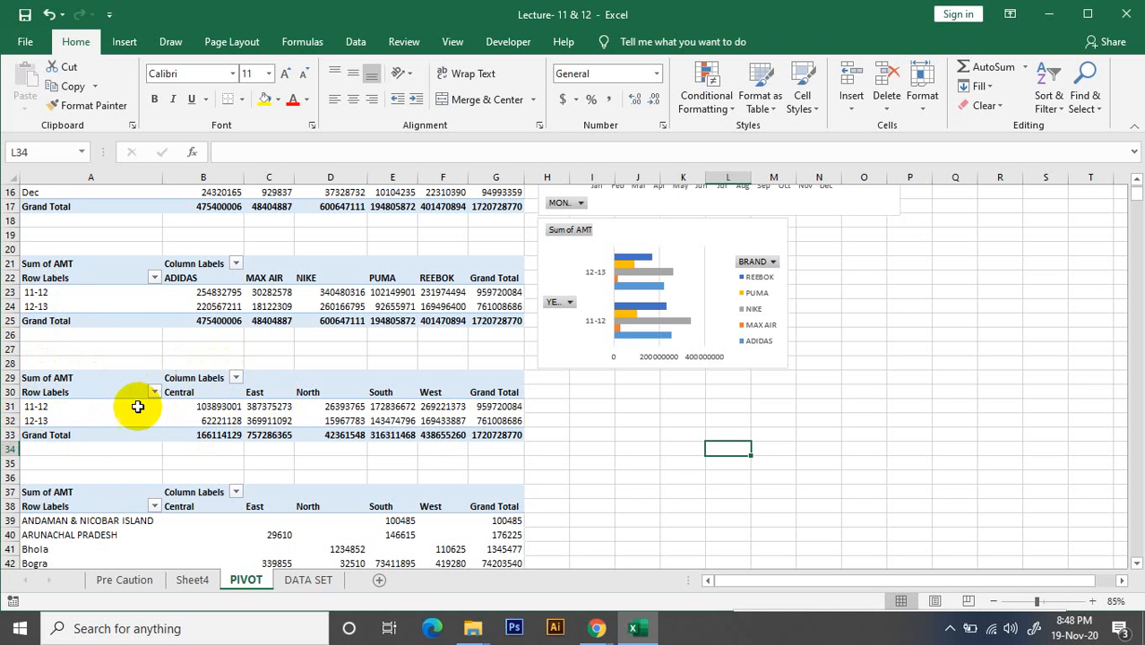
pyautogui.click(65, 410)
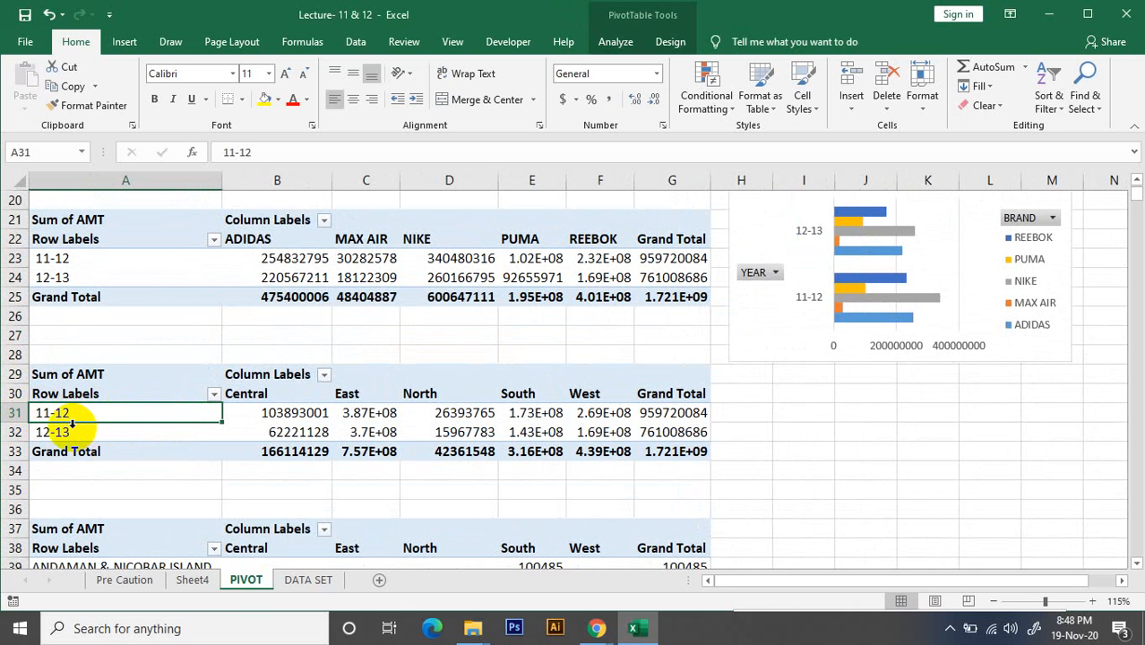
pyautogui.click(51, 432)
pyautogui.click(77, 412)
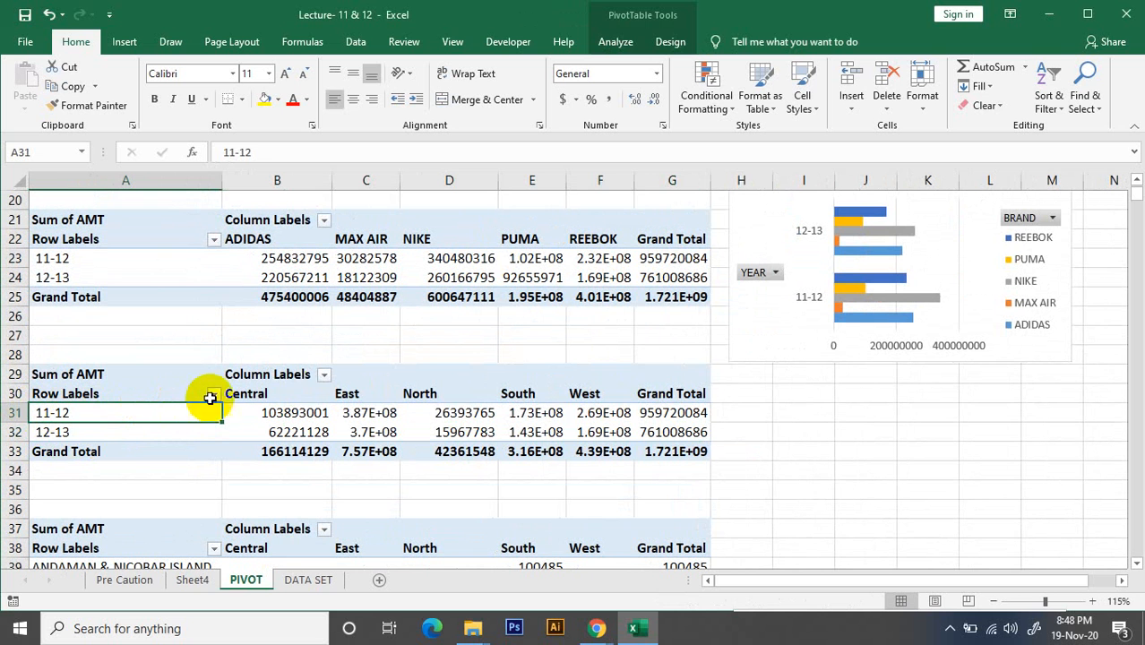
pyautogui.click(446, 392)
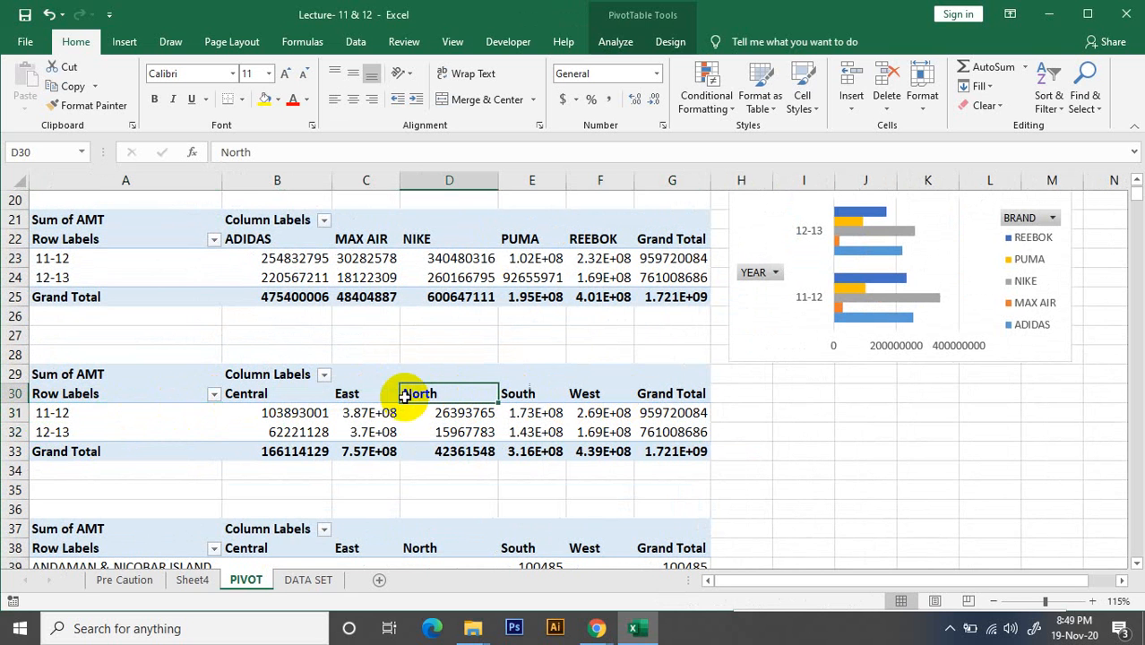
pyautogui.click(108, 395)
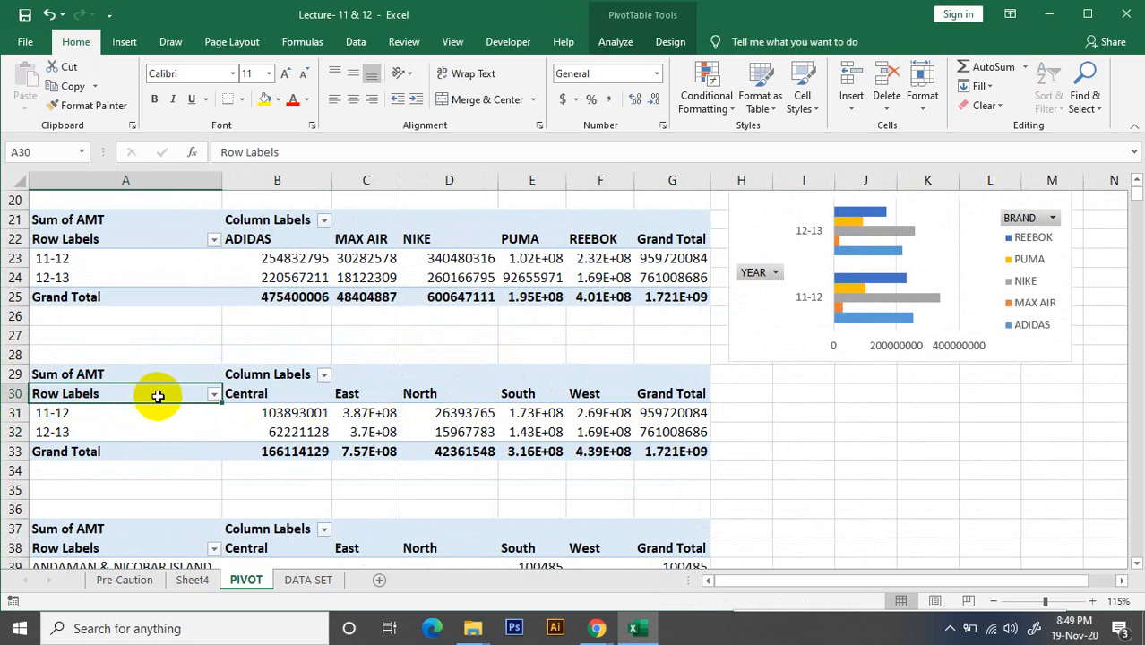
pyautogui.write('A')
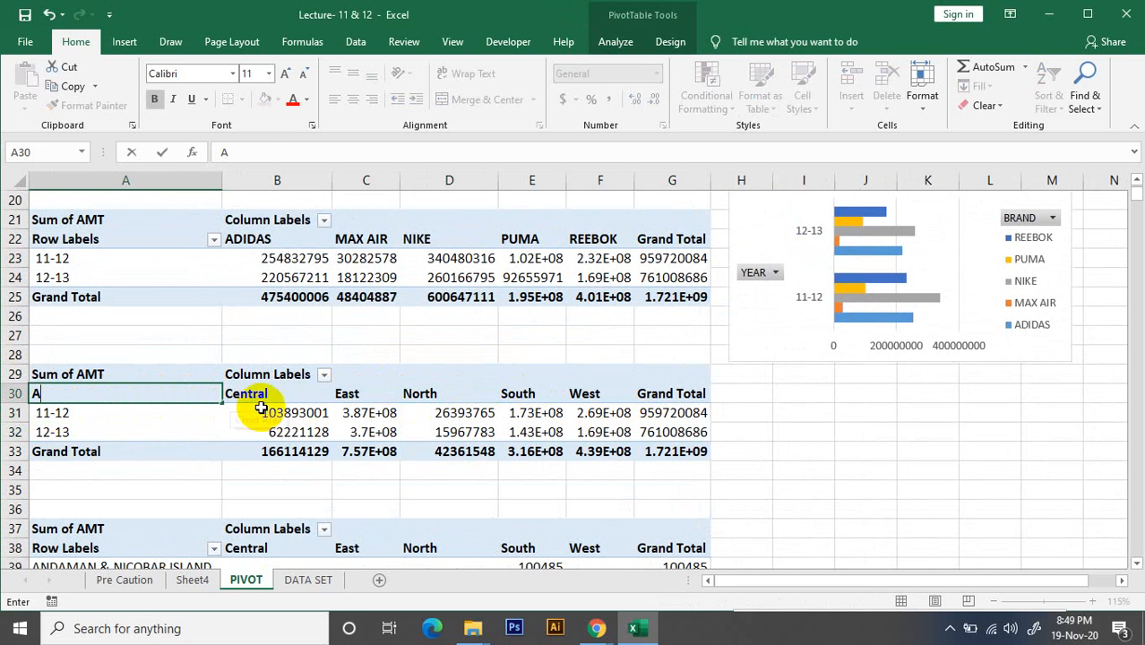
pyautogui.click(867, 420)
pyautogui.hotkey('ctrl', 'z')
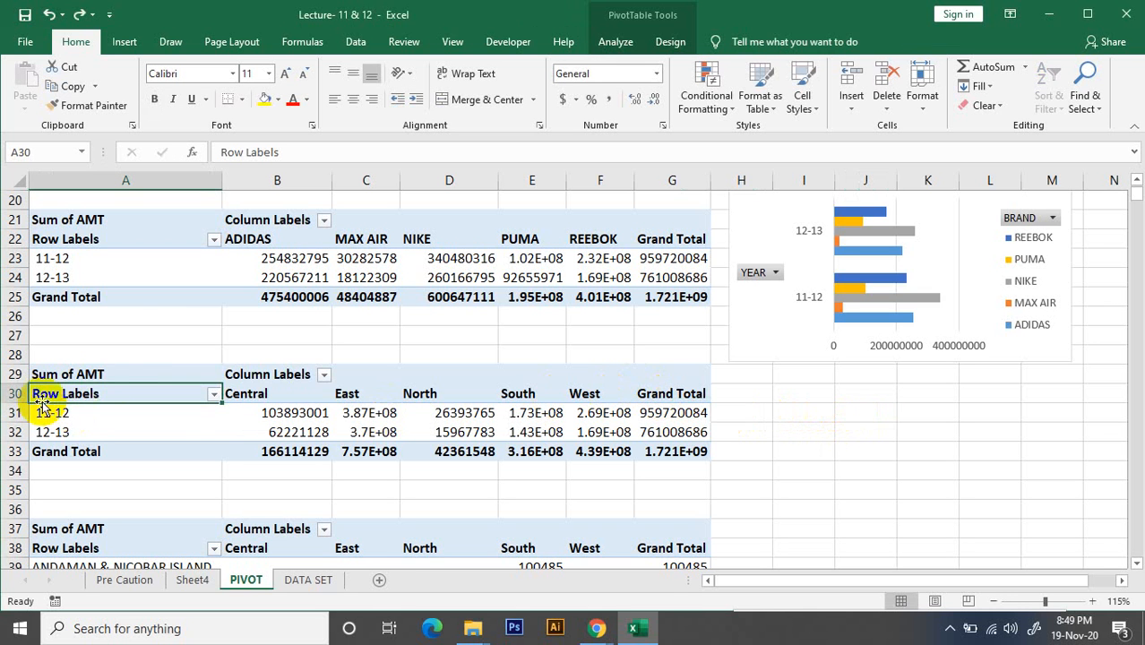
# Insert a line PivotChart based on the whole yearly region PivotTable at A29
pyautogui.click(119, 370)
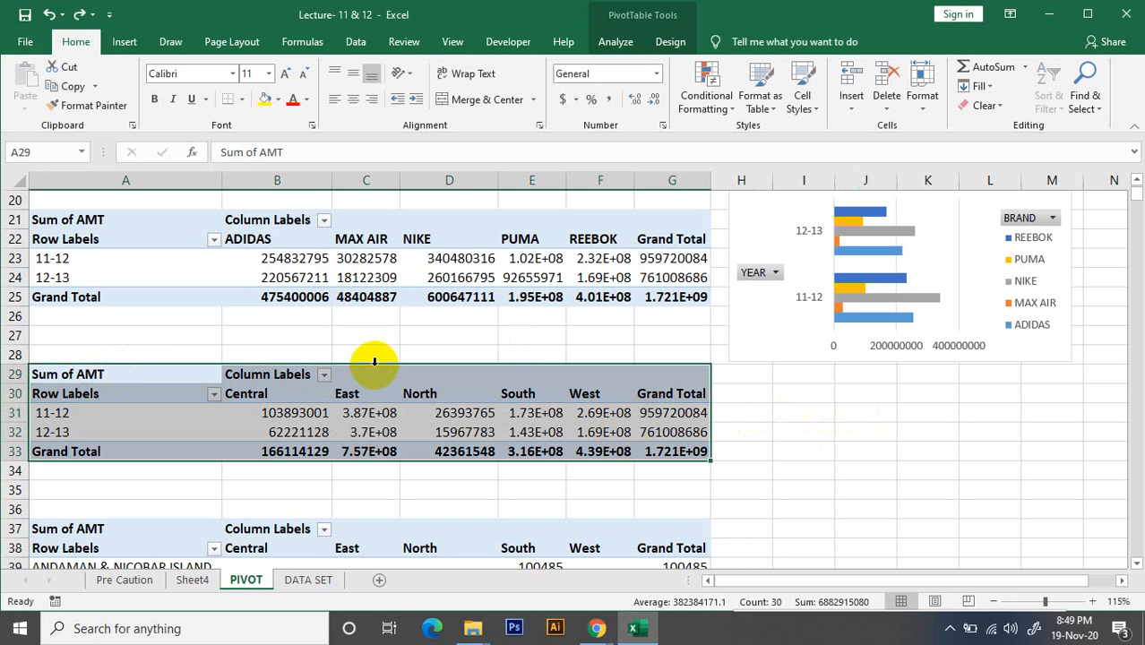
pyautogui.click(617, 43)
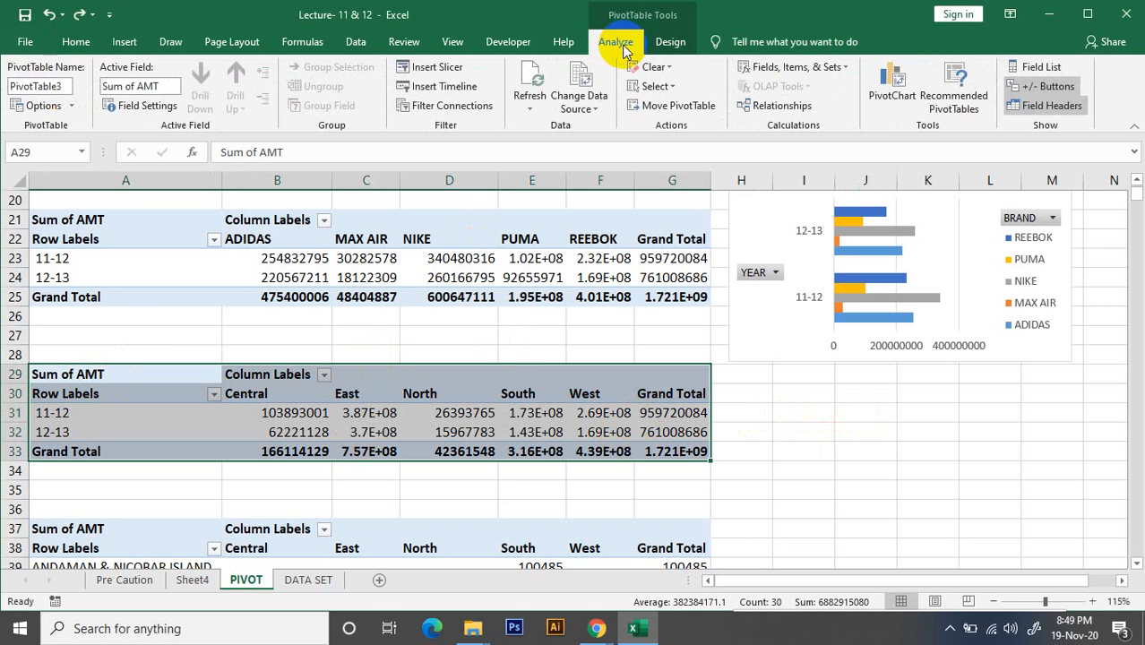
pyautogui.click(670, 41)
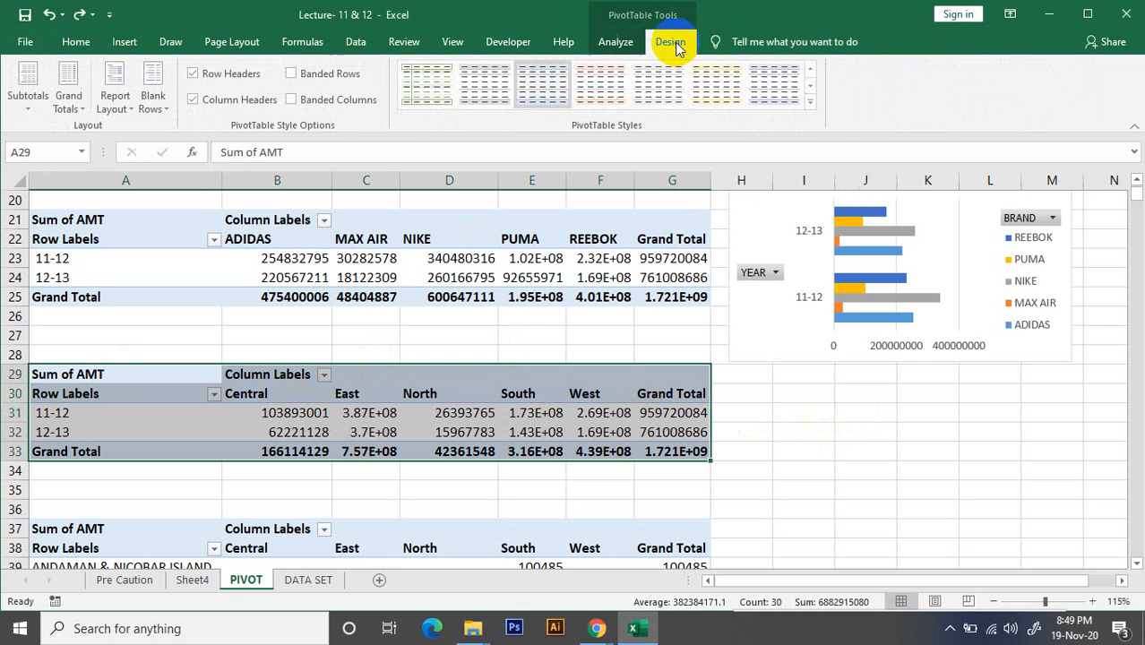
pyautogui.click(615, 42)
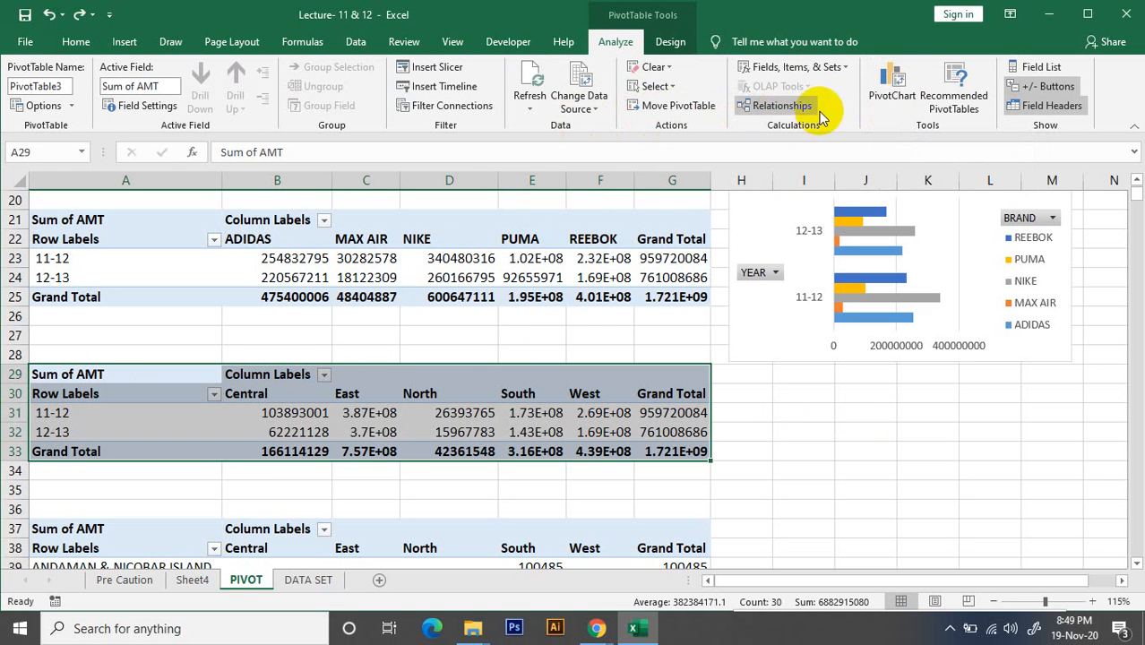
pyautogui.click(898, 94)
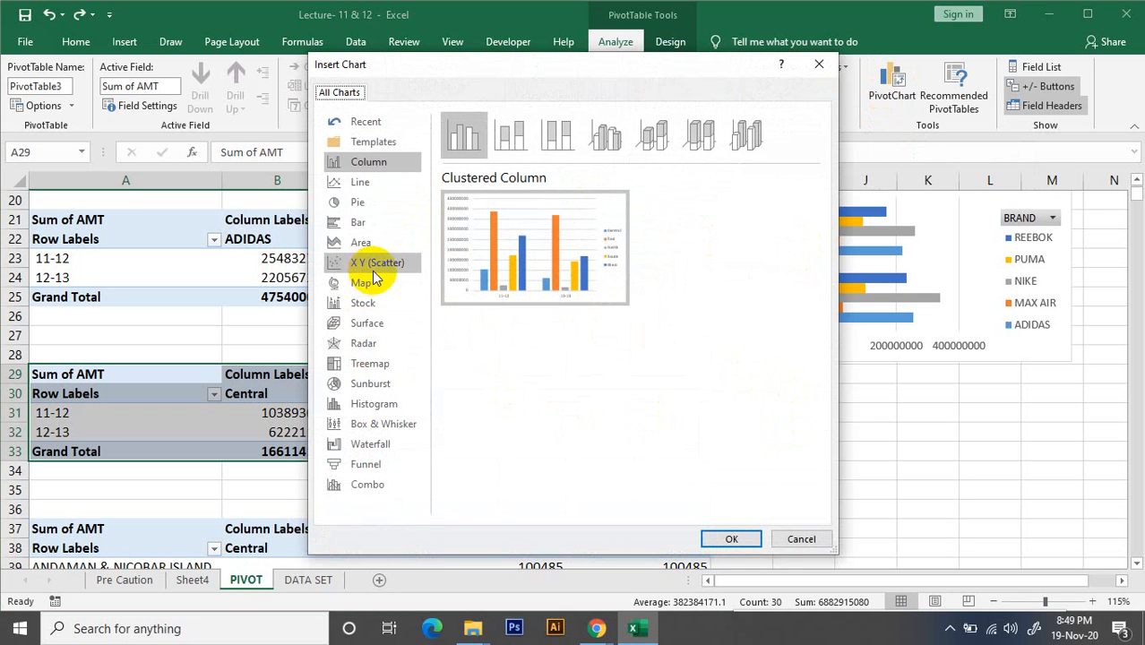
pyautogui.click(367, 182)
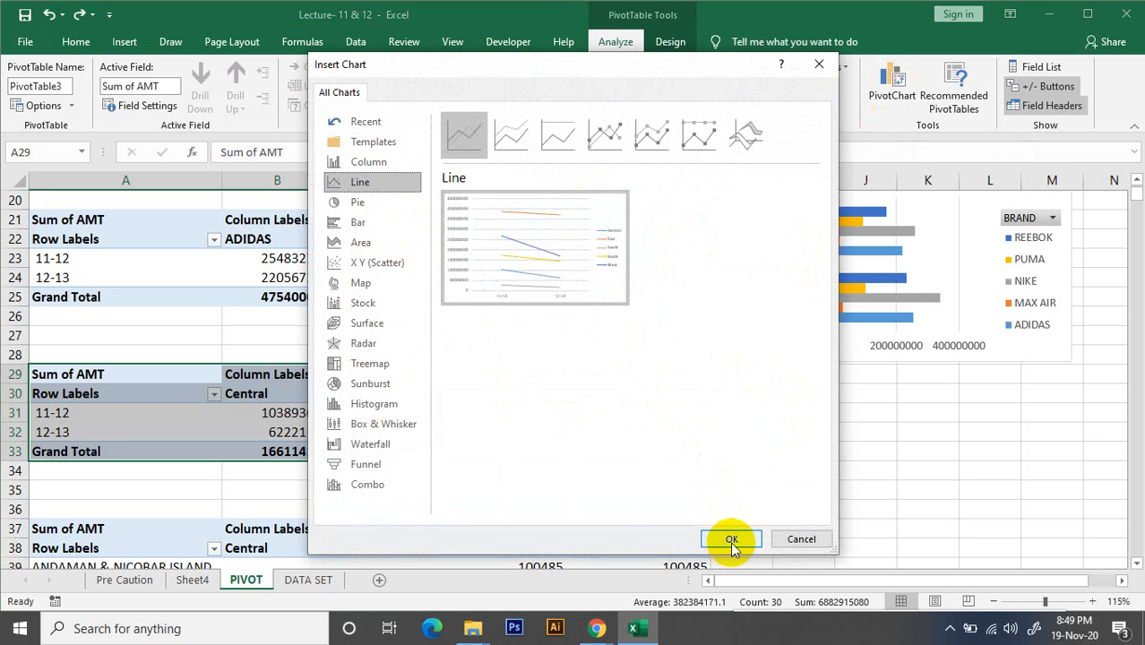
pyautogui.click(376, 305)
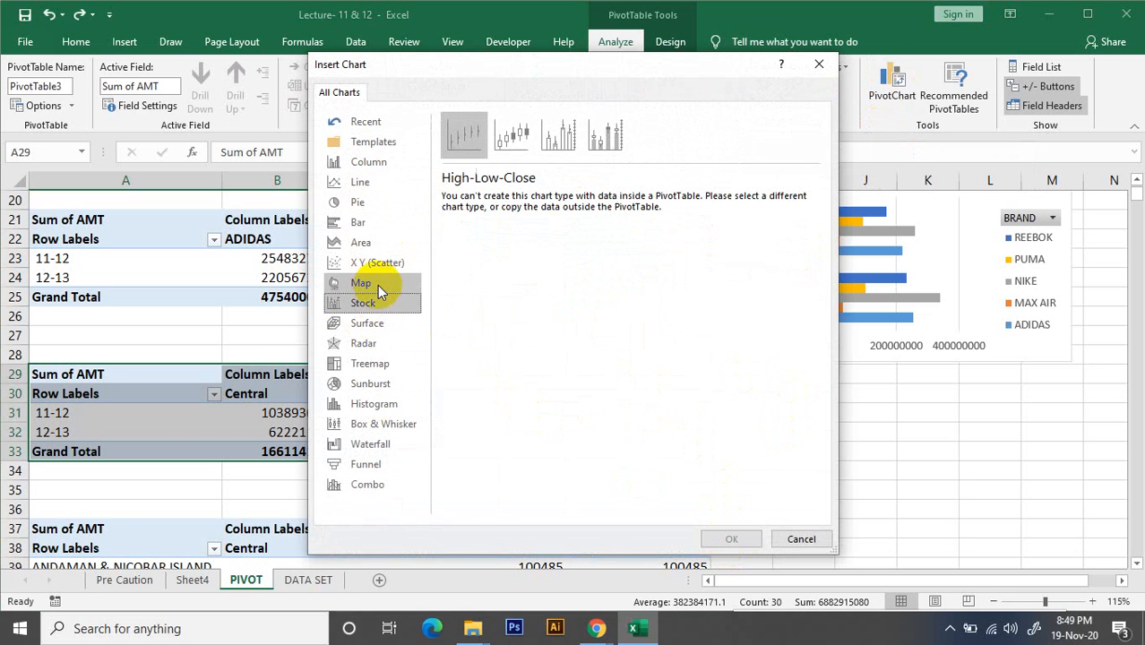
pyautogui.click(380, 270)
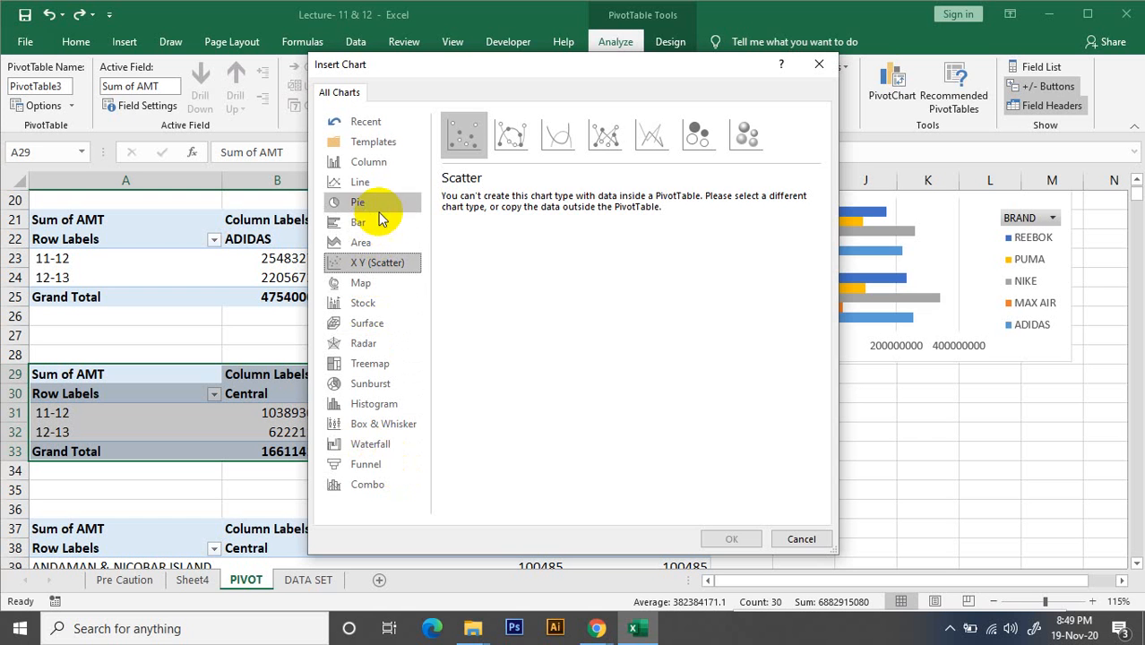
pyautogui.click(369, 181)
pyautogui.click(729, 539)
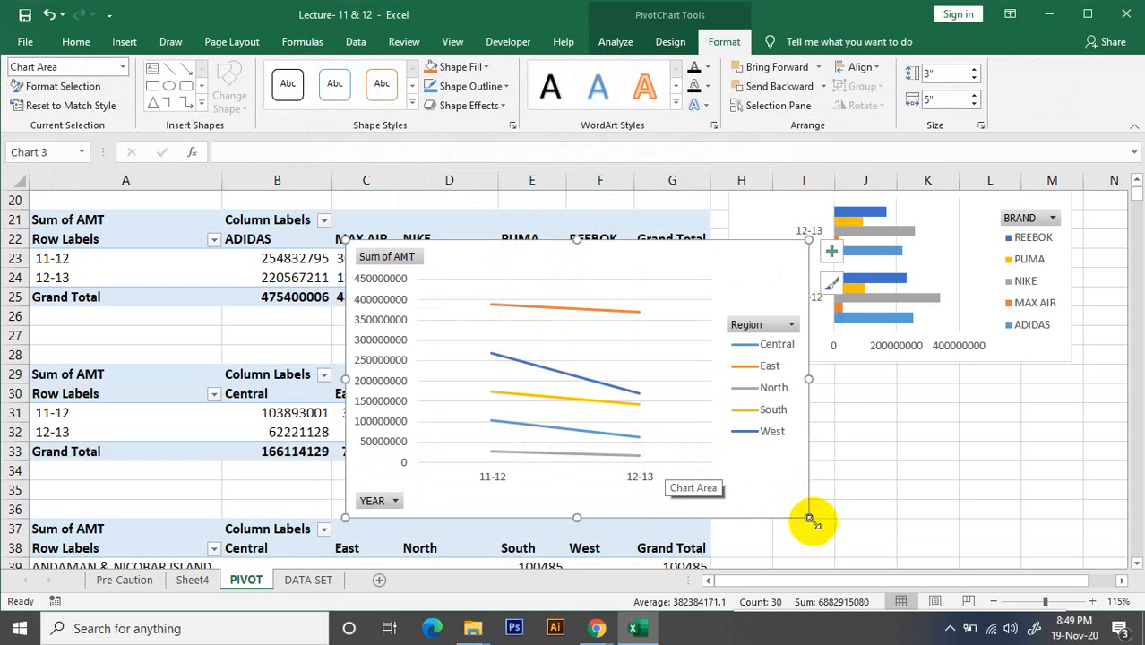
# Shrink the line PivotChart to about 1.55" high by 2.58" wide and place it beside the yearly region PivotTable, under the bar chart
pyautogui.moveTo(809, 518); pyautogui.dragTo(680, 439)
pyautogui.moveTo(495, 276); pyautogui.dragTo(873, 385)
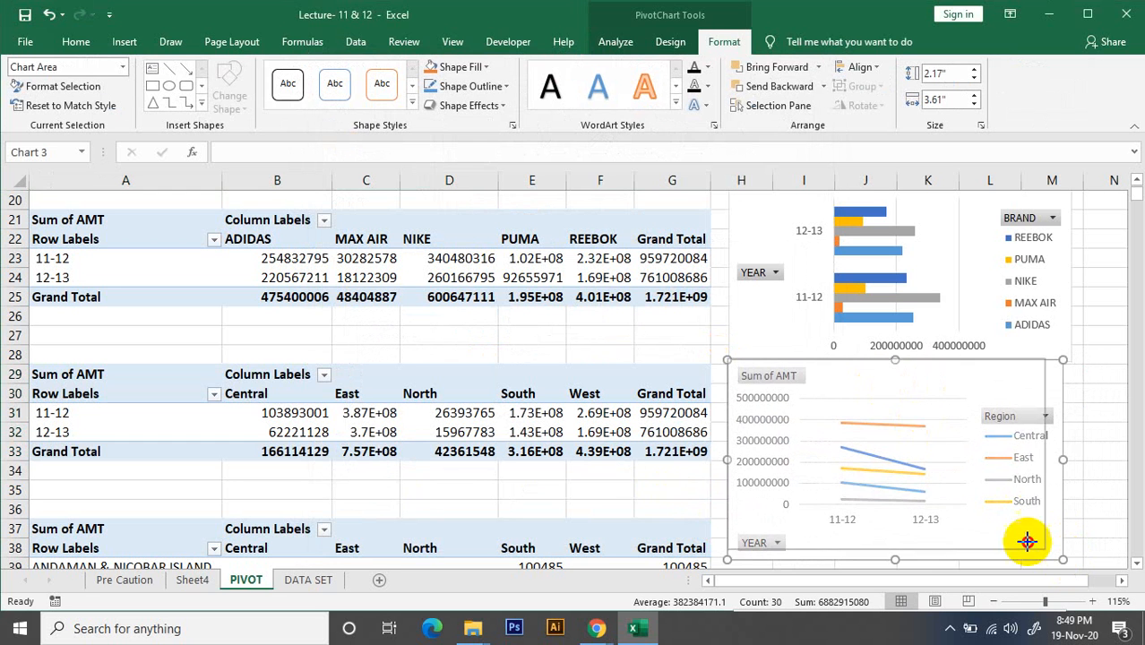
pyautogui.moveTo(1027, 541); pyautogui.dragTo(964, 503)
pyautogui.moveTo(825, 375)
pyautogui.mouseDown()
pyautogui.moveTo(875, 380)
pyautogui.moveTo(839, 375)
pyautogui.mouseUp()
# Insert a line PivotChart based on the whole state-by-region PivotTable at A37
pyautogui.scroll(-1, 458, 488)
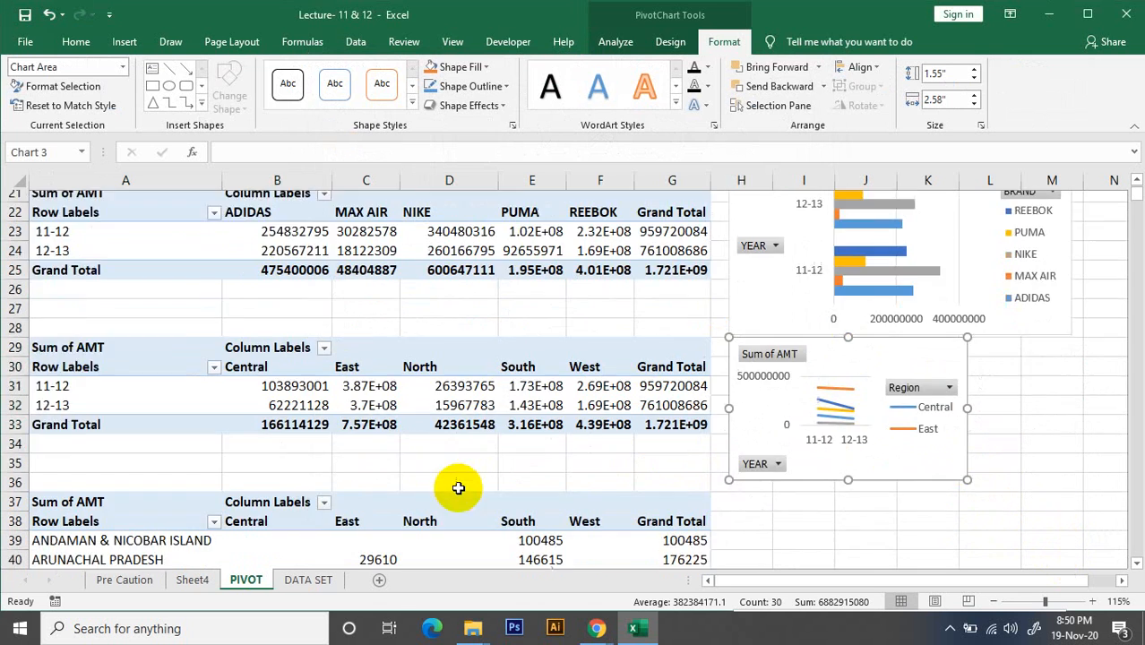
pyautogui.scroll(-5, 457, 488)
pyautogui.click(97, 396)
pyautogui.hotkey('ctrl', 'a')
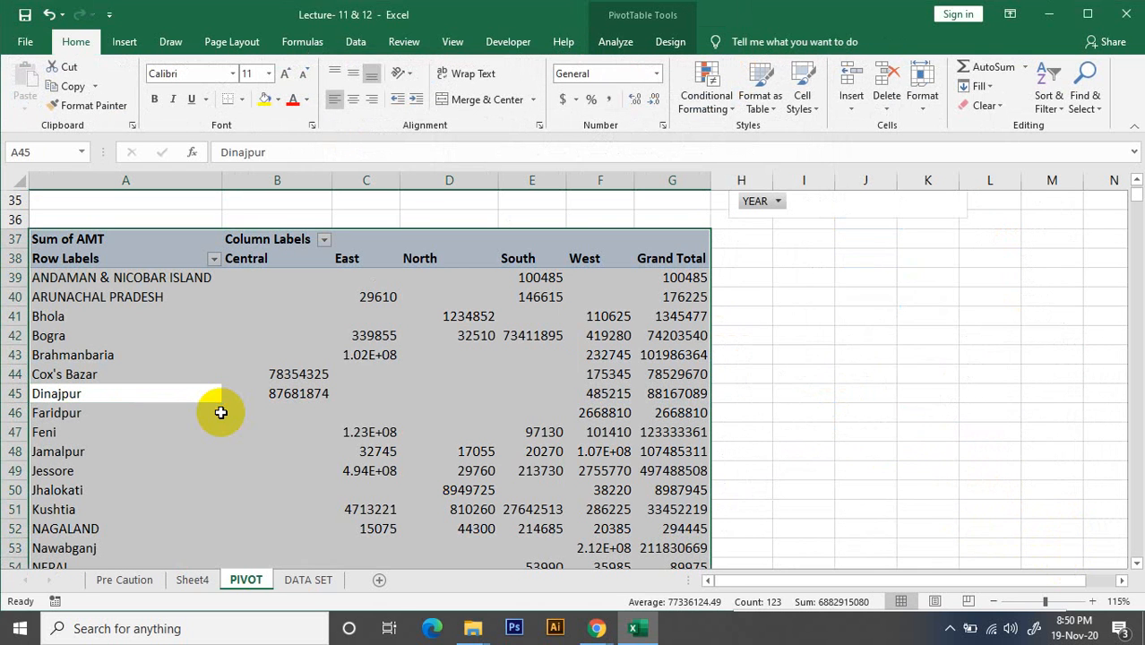
pyautogui.click(614, 42)
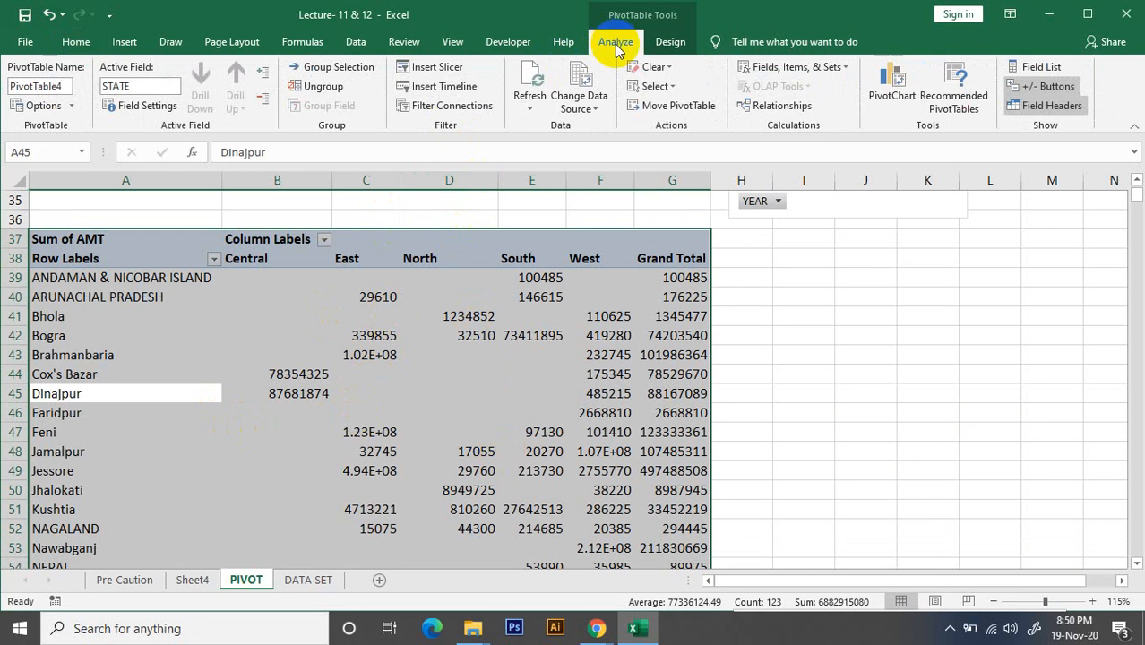
pyautogui.click(905, 108)
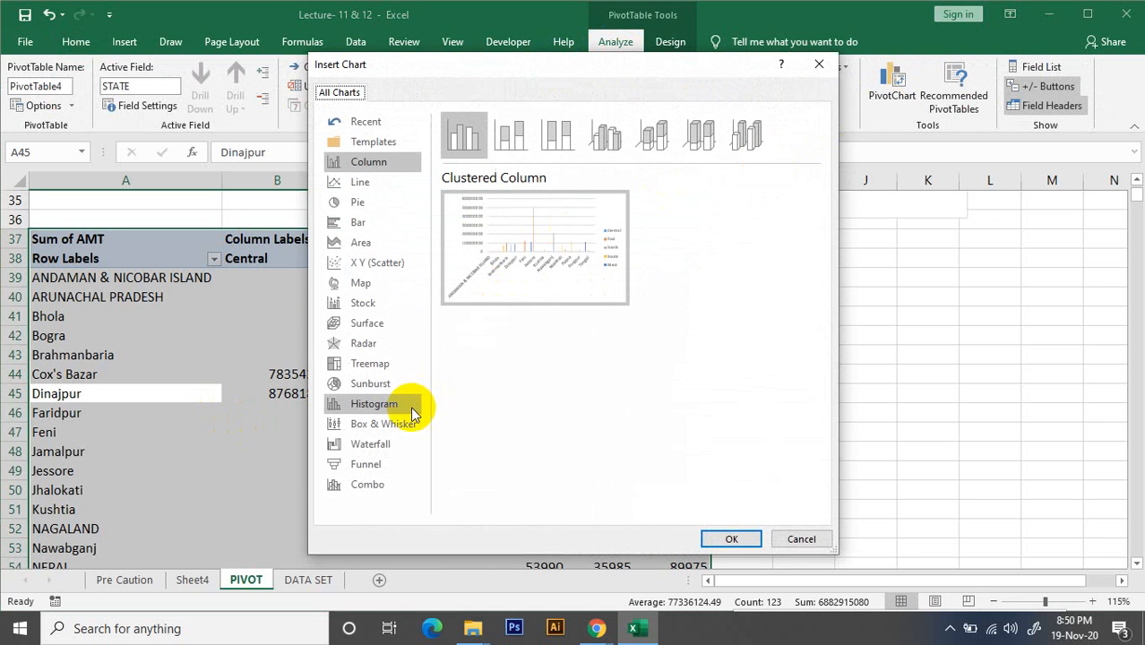
pyautogui.click(367, 184)
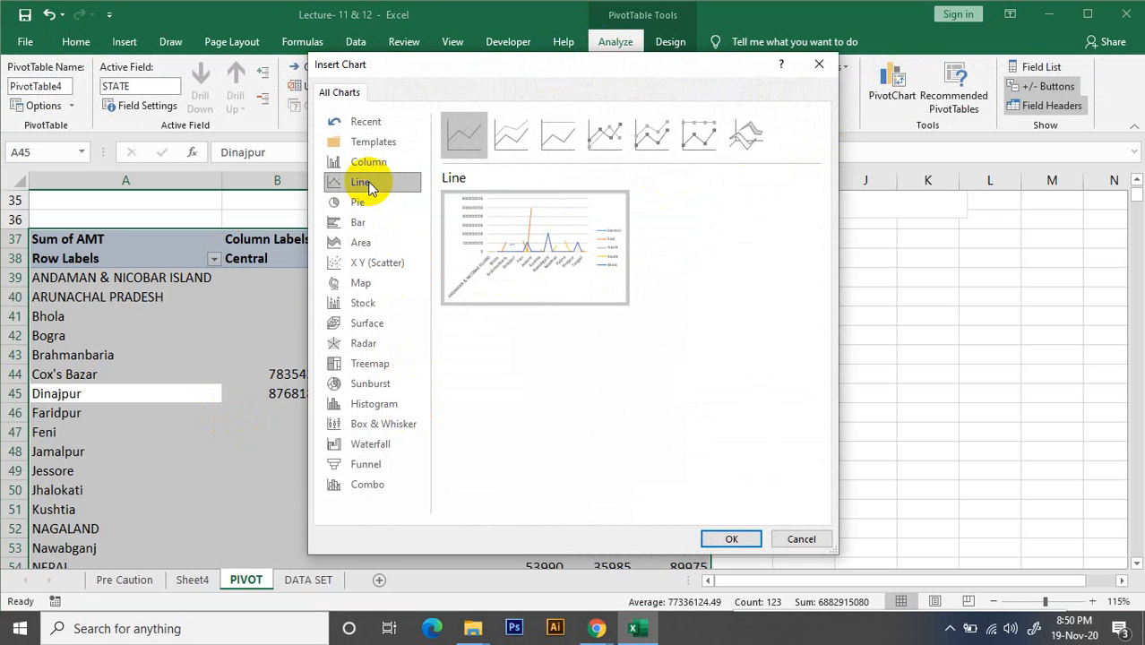
pyautogui.click(375, 262)
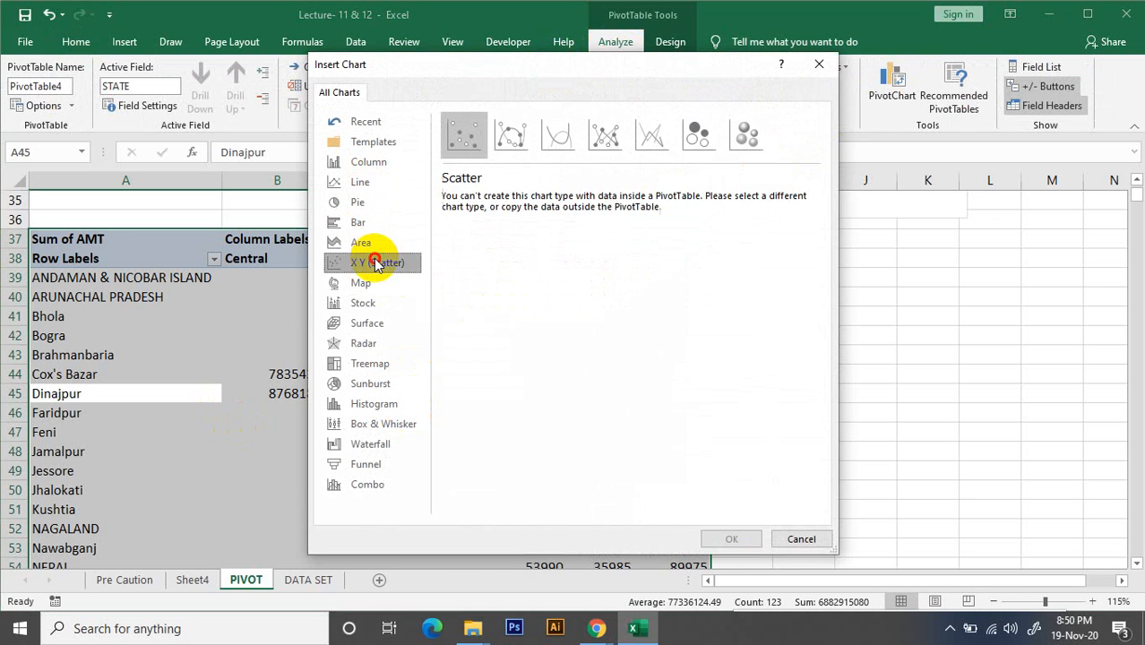
pyautogui.click(374, 188)
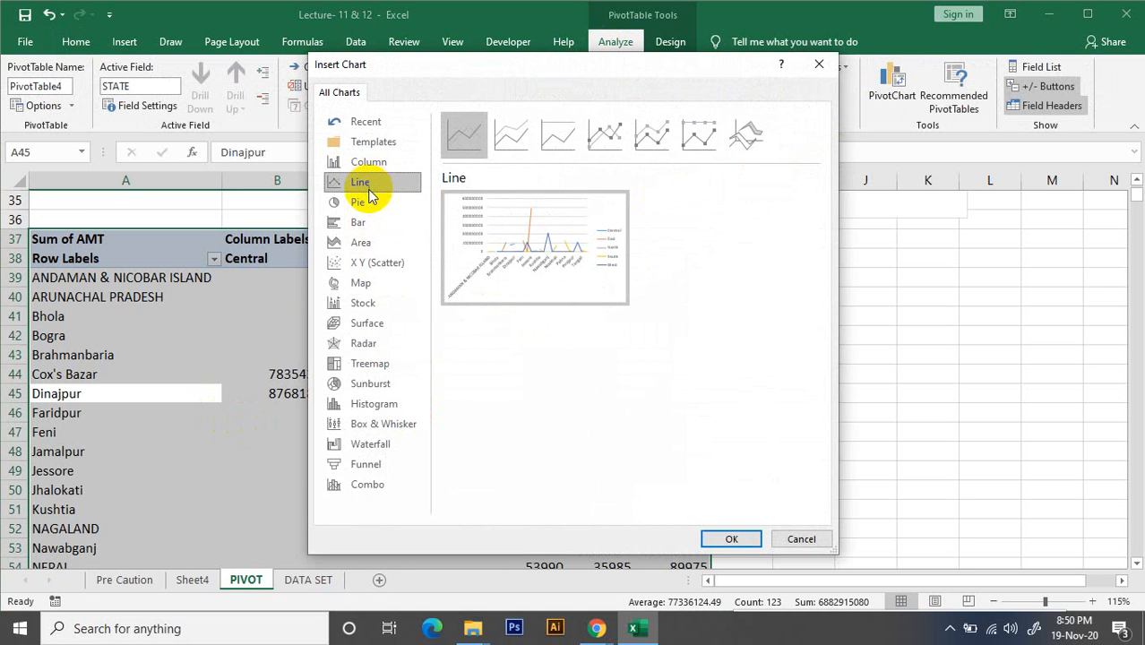
pyautogui.click(727, 537)
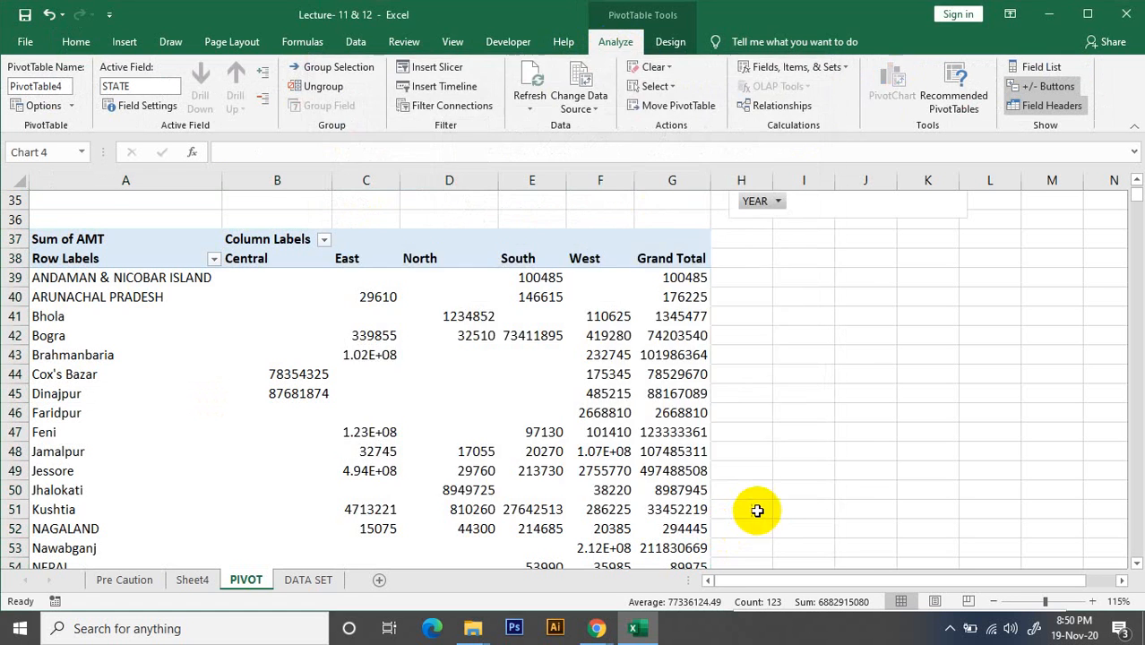
# Place the state line PivotChart beside the state PivotTable at A37, under the yearly region chart
pyautogui.moveTo(518, 271); pyautogui.dragTo(859, 286)
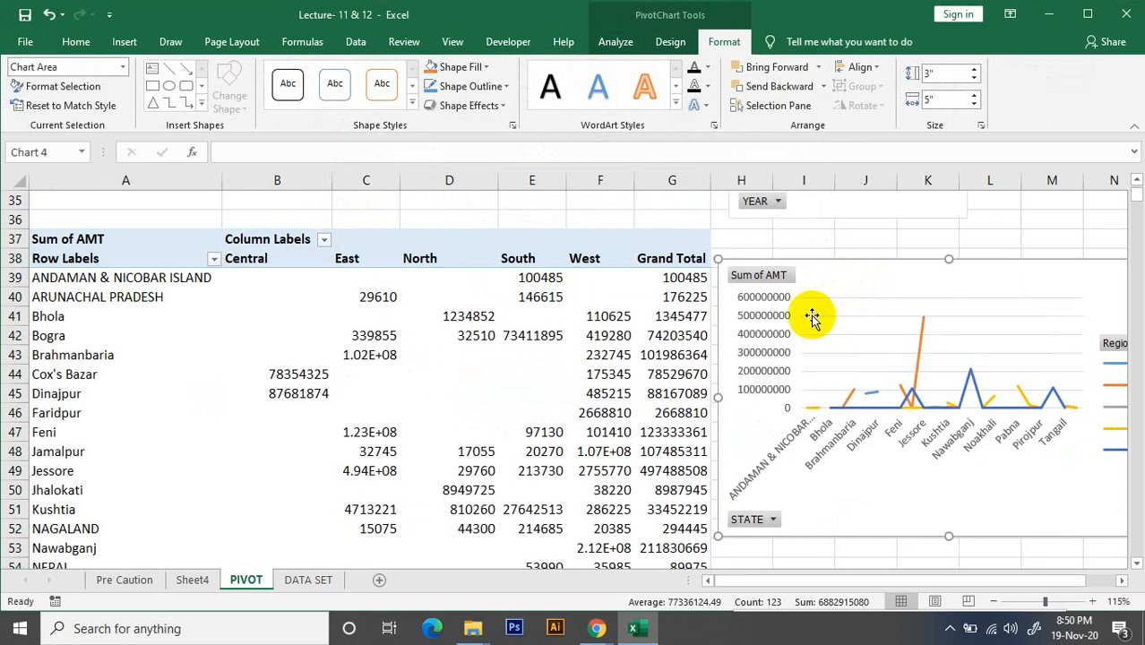
pyautogui.scroll(-3, 810, 316)
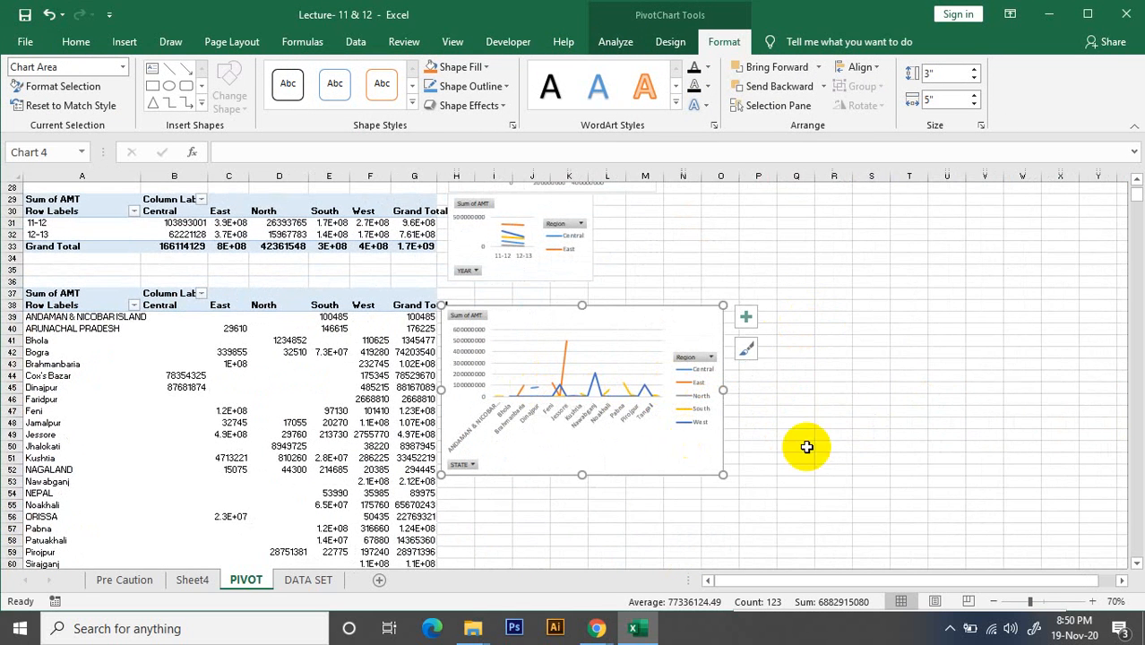
pyautogui.click(871, 411)
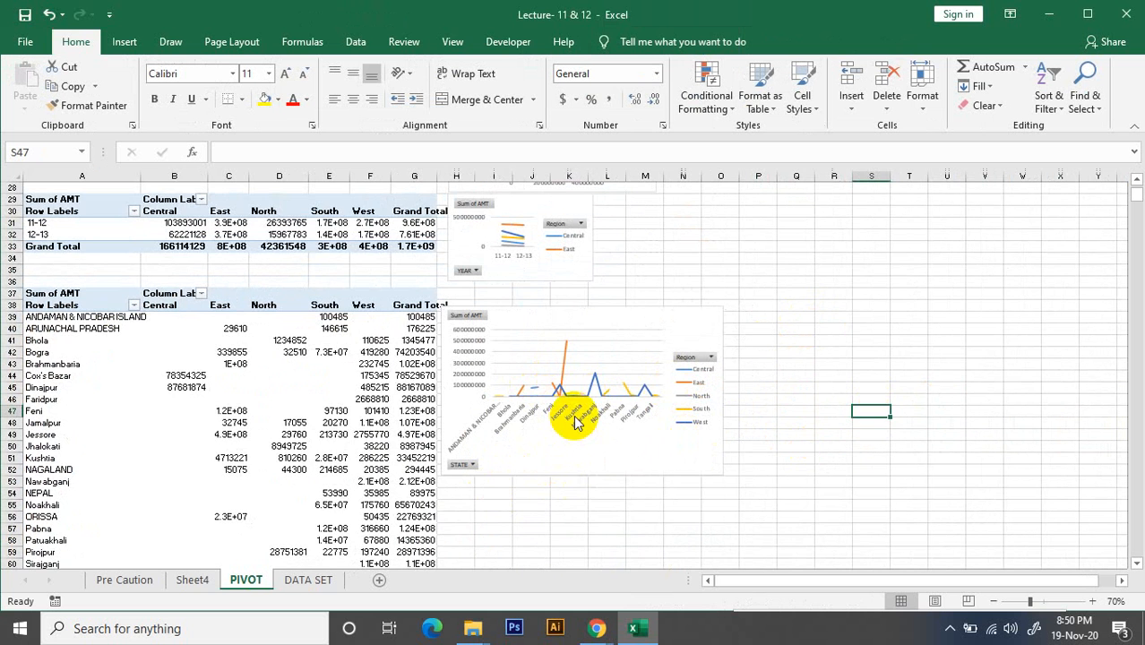
pyautogui.scroll(9, 462, 405)
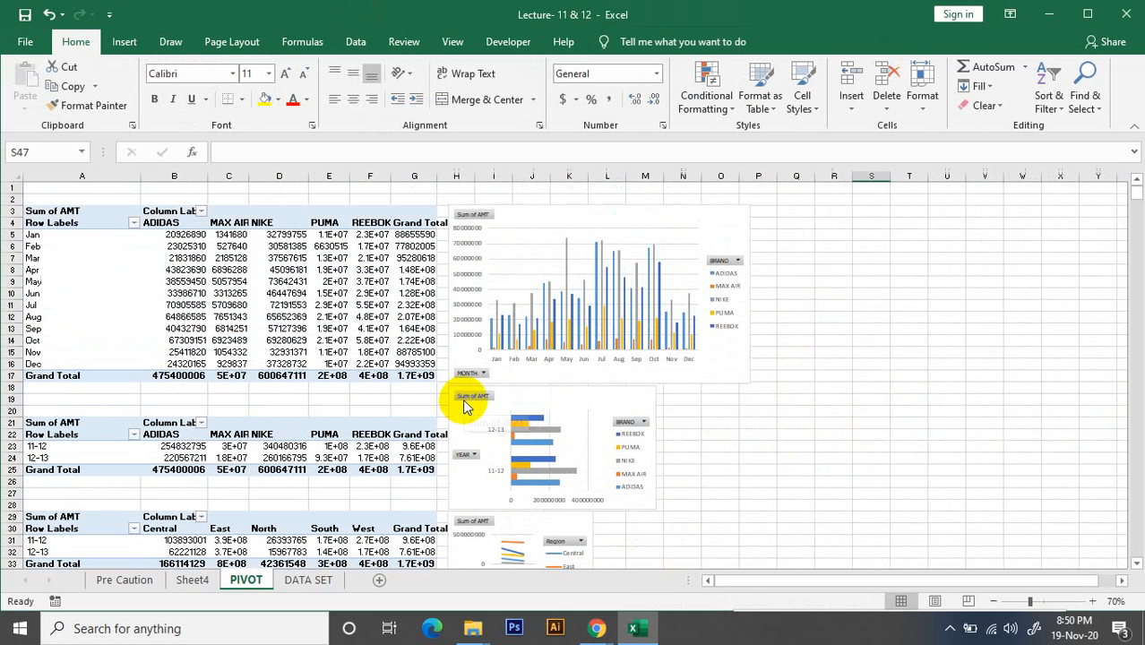
pyautogui.click(302, 212)
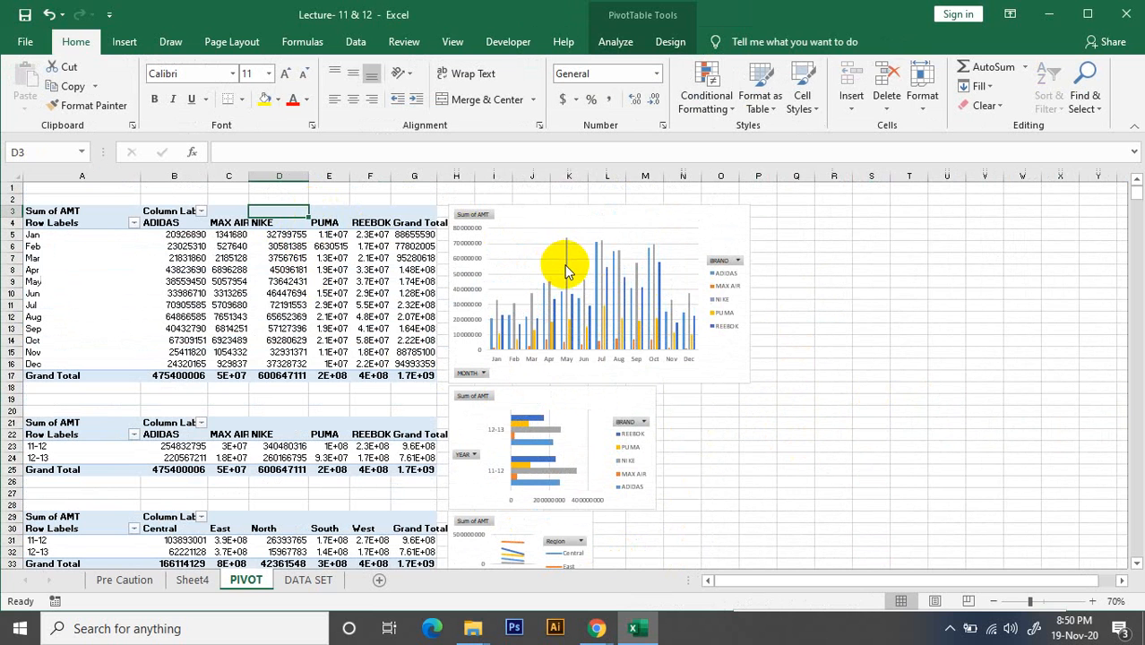
pyautogui.moveTo(566, 272)
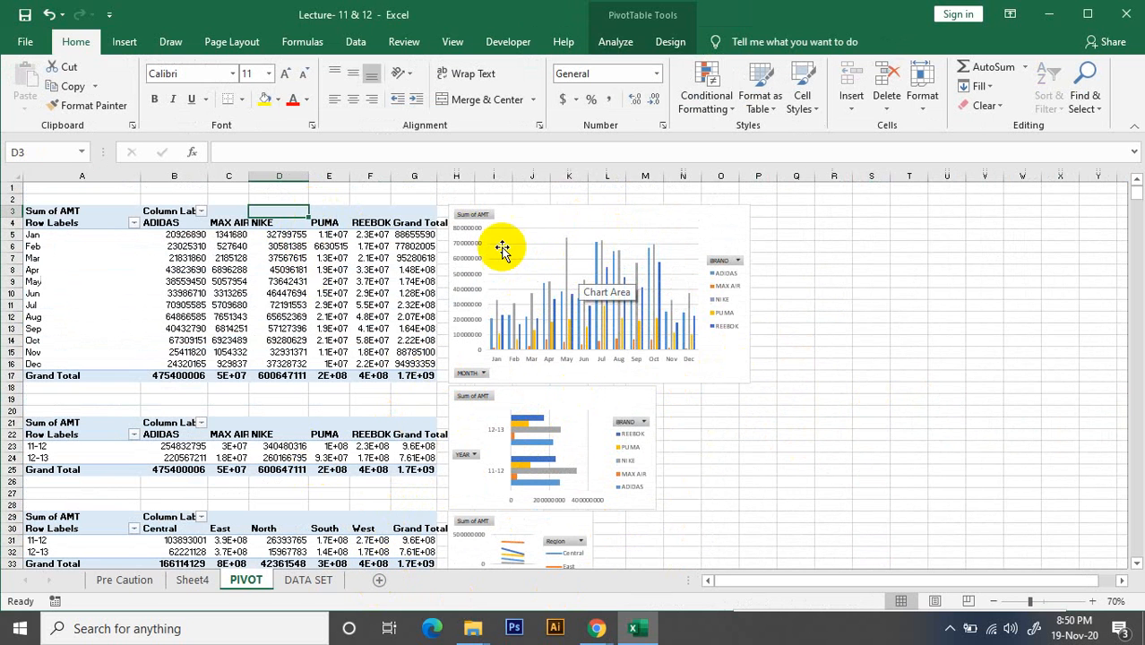
# Add a new worksheet after the PIVOT sheet and try to name it Dash Board
pyautogui.click(382, 582)
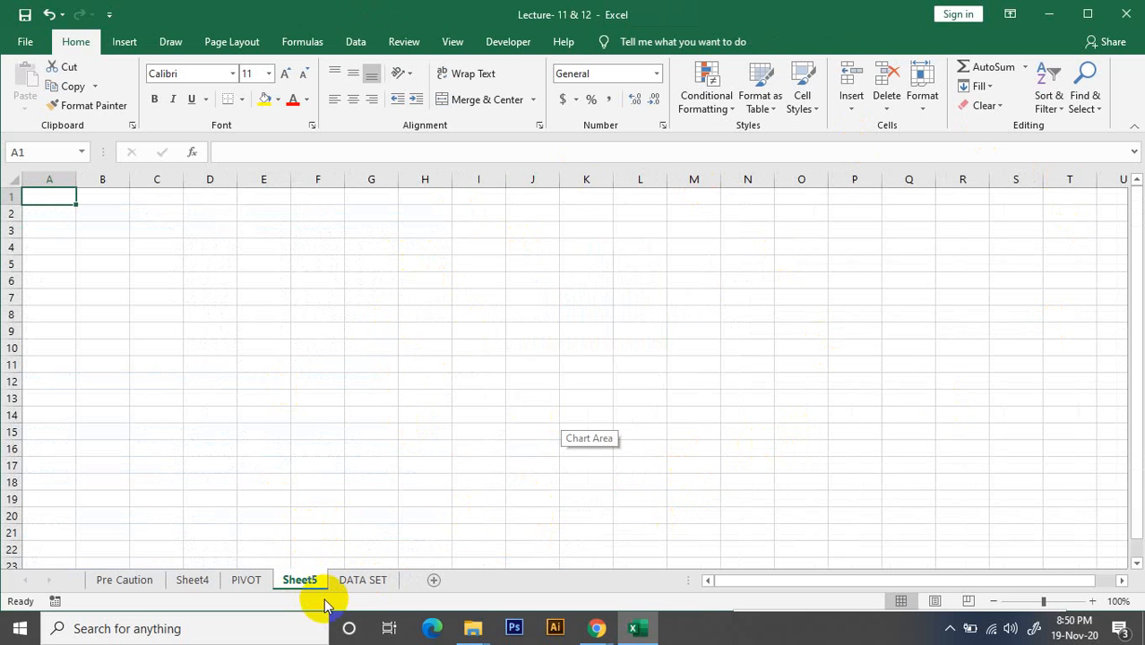
pyautogui.doubleClick(302, 581)
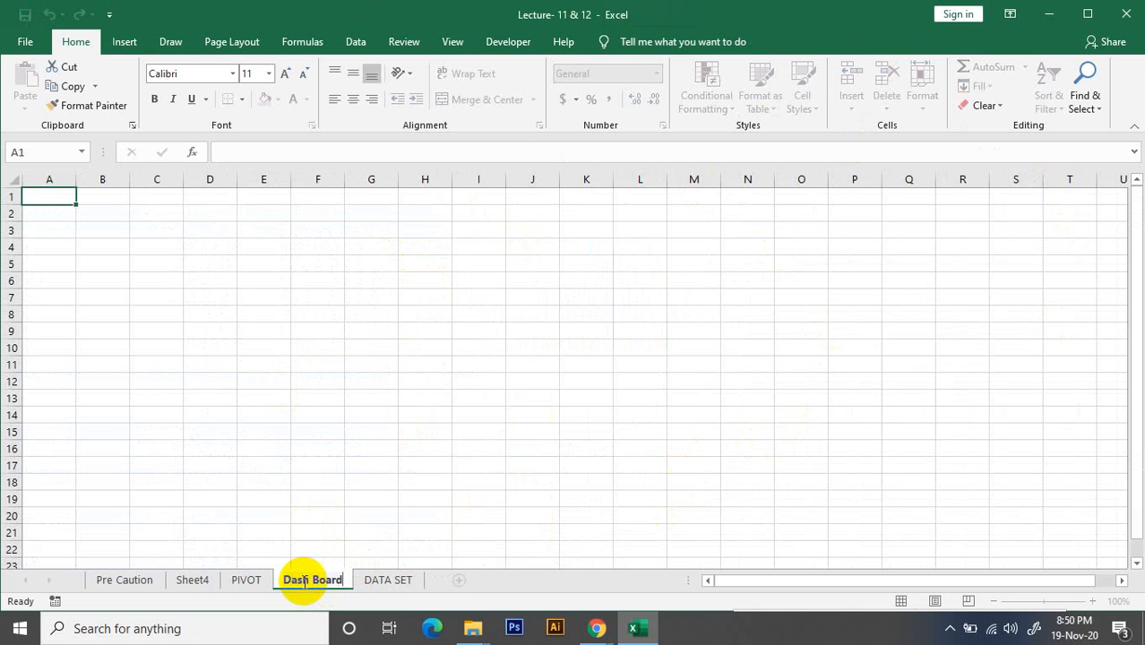
pyautogui.click(412, 357)
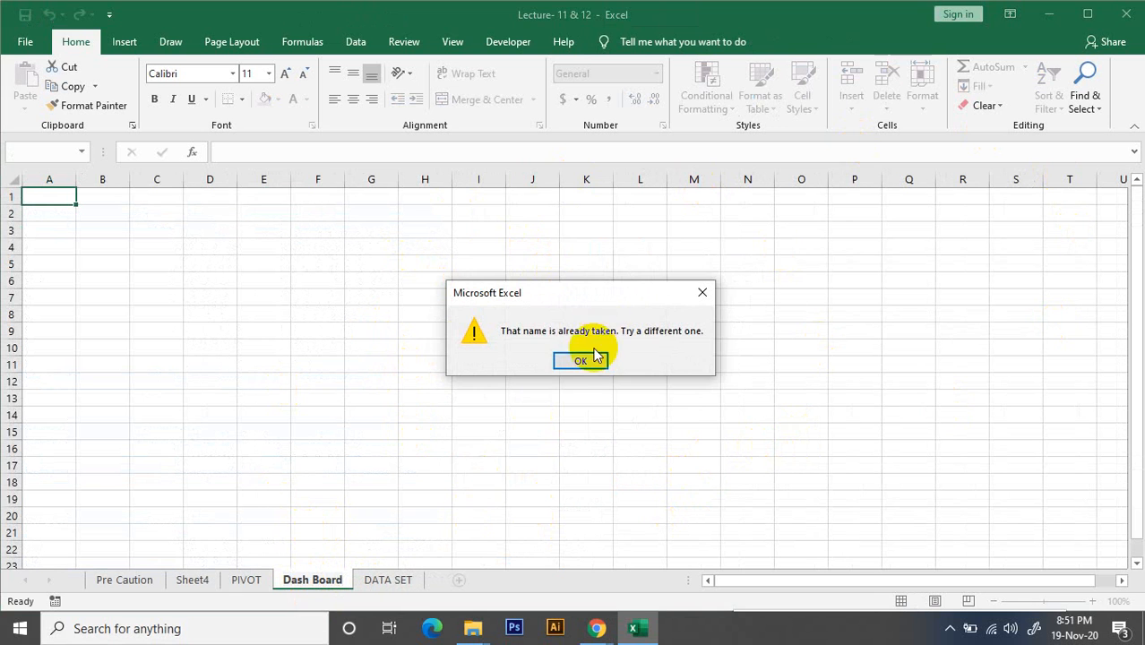
pyautogui.click(584, 359)
pyautogui.click(335, 546)
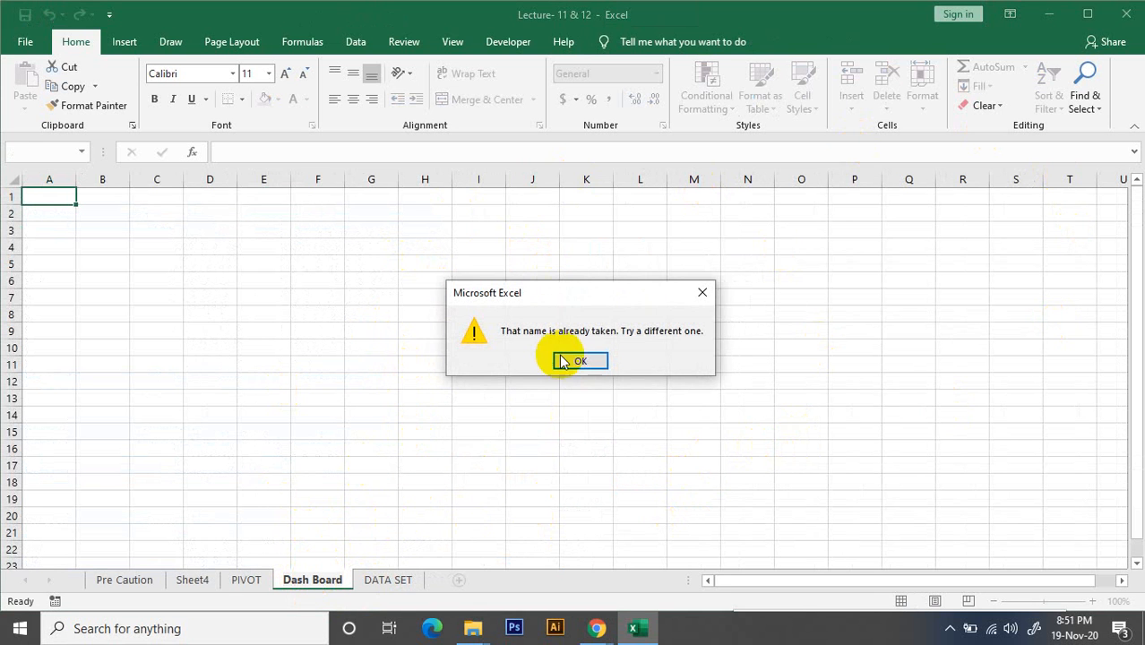
pyautogui.click(700, 295)
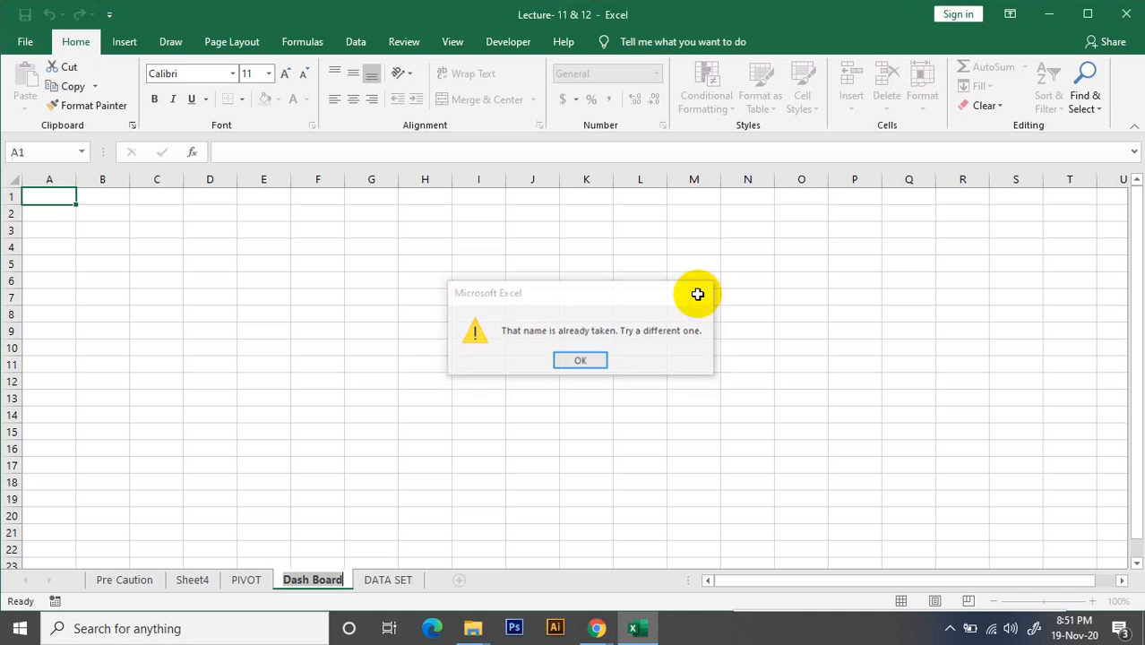
pyautogui.click(381, 506)
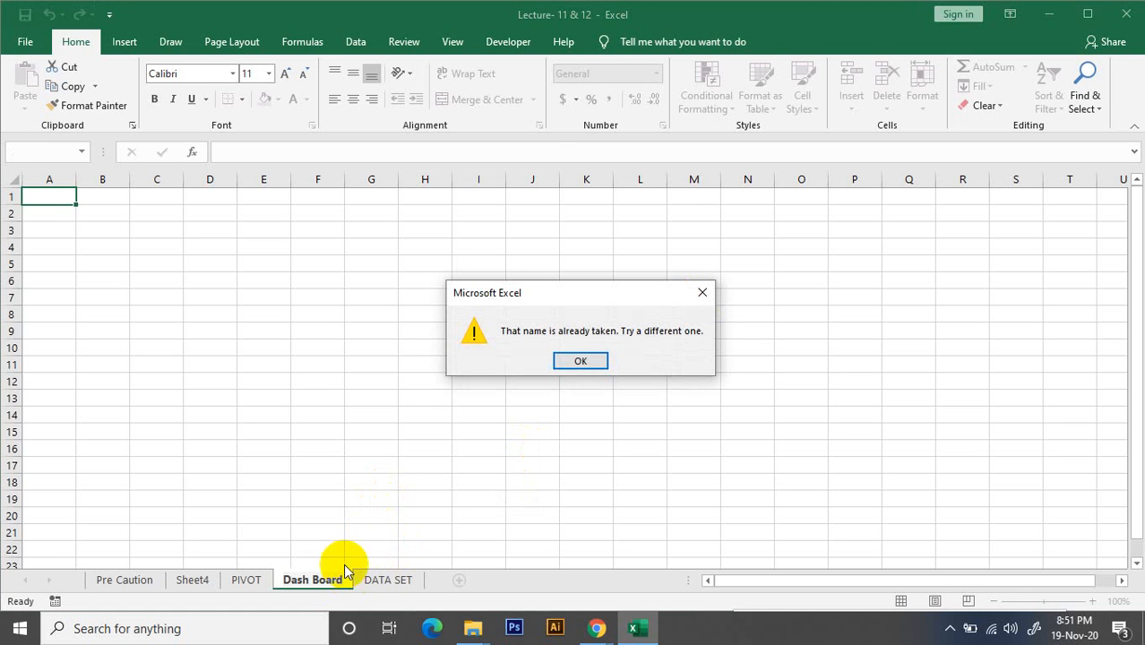
pyautogui.click(588, 359)
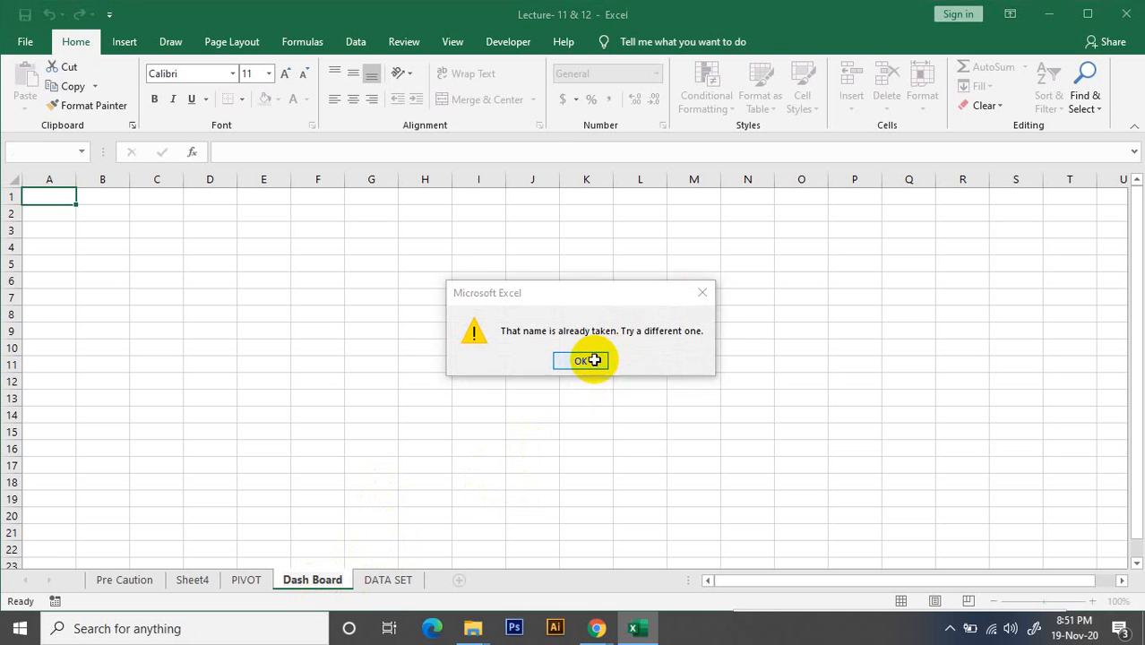
# Name the new worksheet Dash_Board
pyautogui.doubleClick(312, 578)
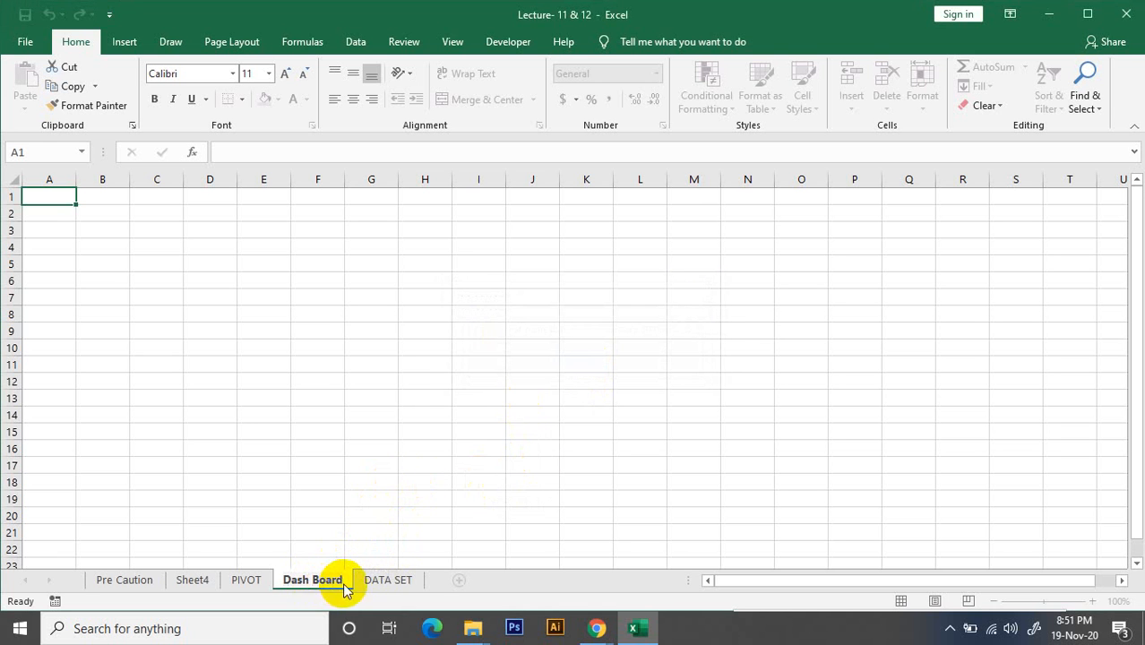
pyautogui.click(460, 380)
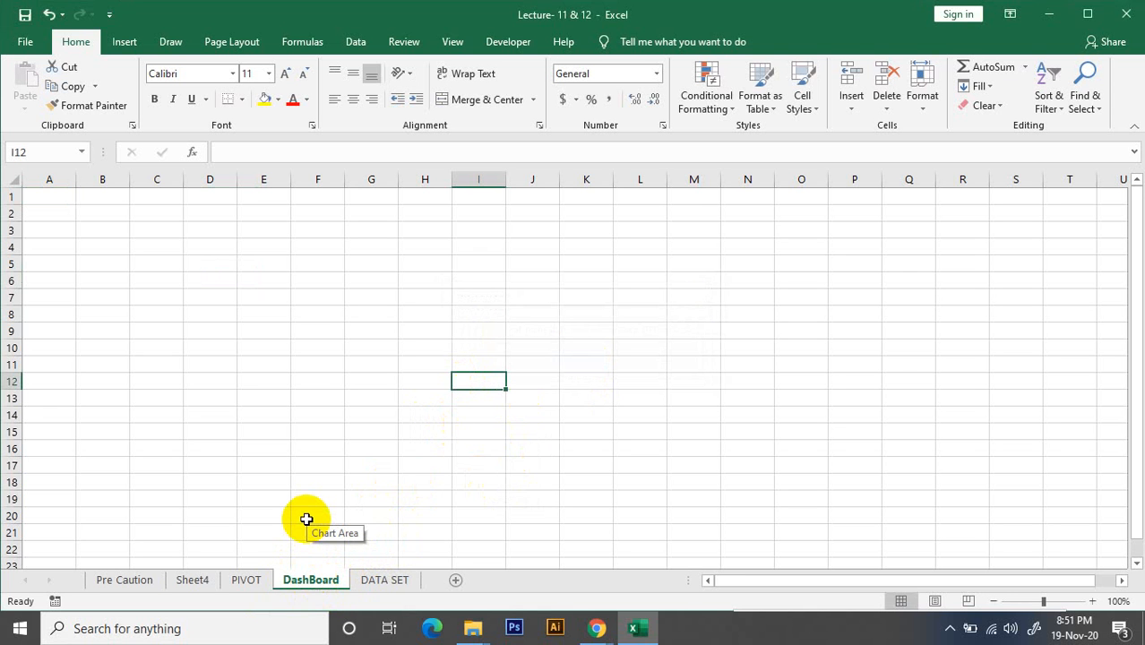
pyautogui.doubleClick(308, 581)
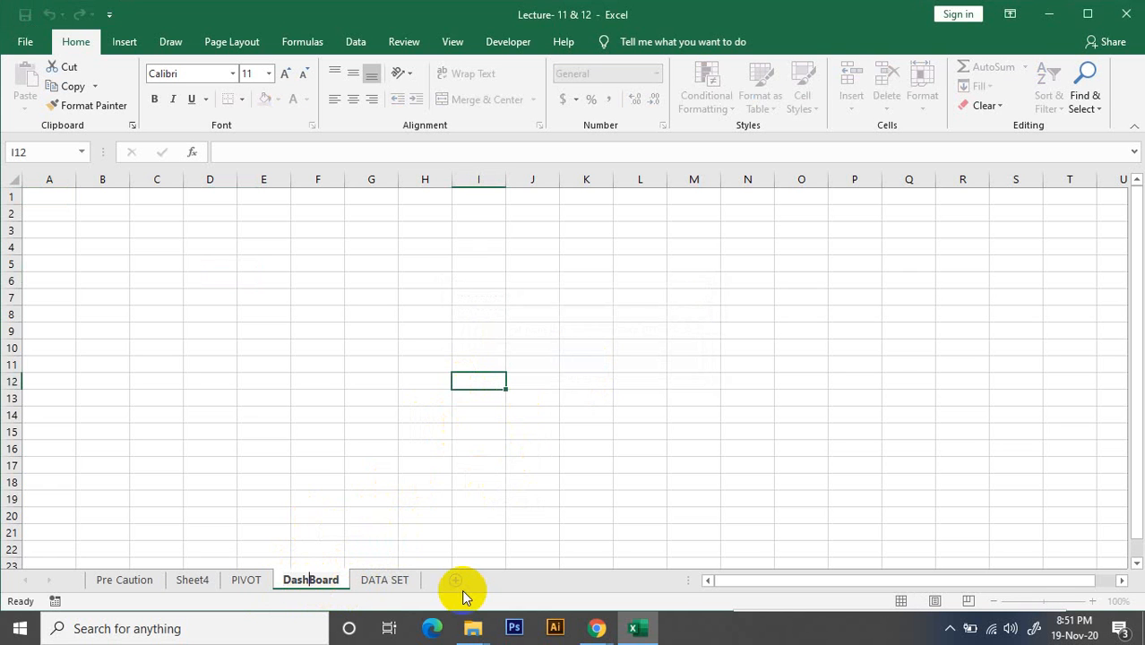
pyautogui.write('_')
pyautogui.click(616, 382)
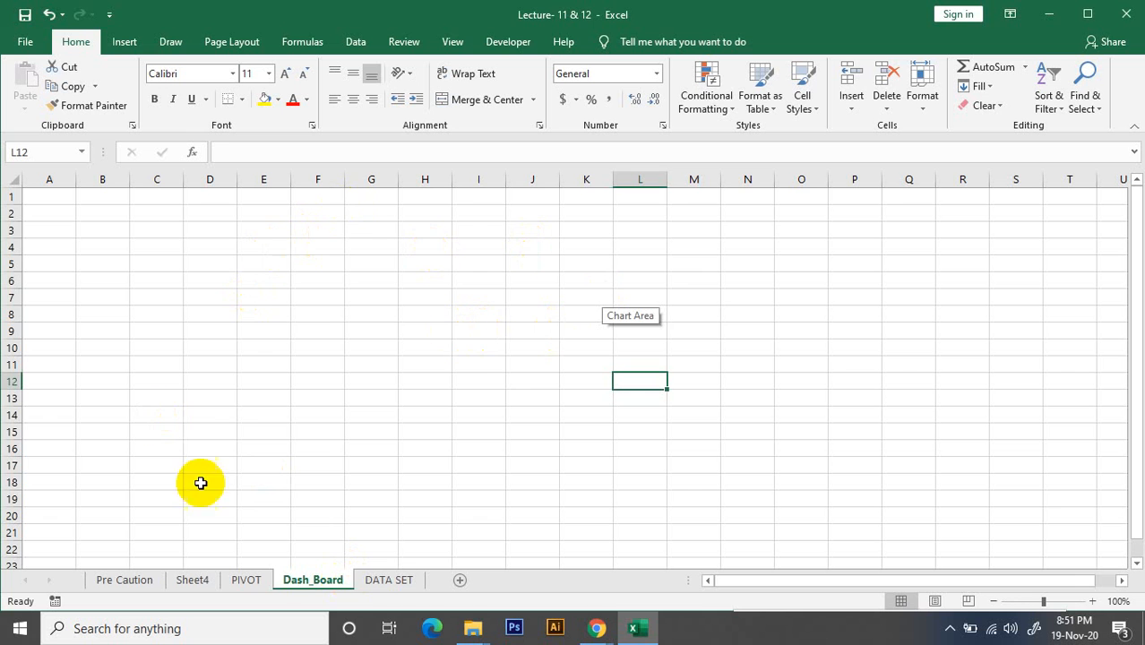
pyautogui.click(375, 259)
pyautogui.click(374, 315)
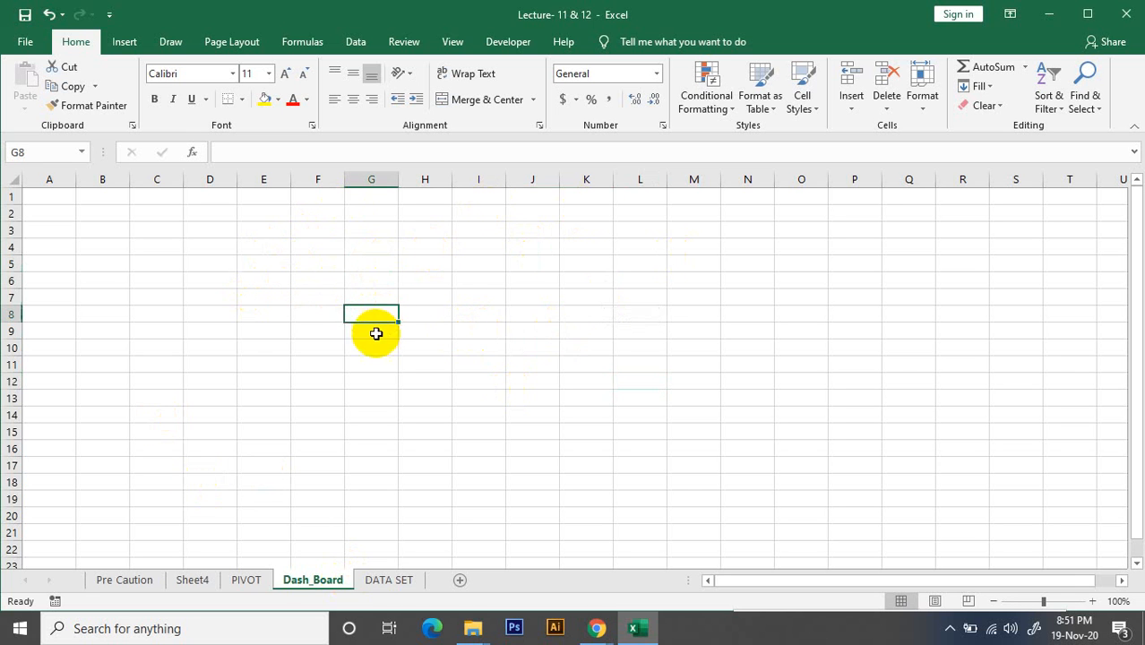
pyautogui.click(372, 363)
pyautogui.click(564, 351)
pyautogui.click(545, 282)
pyautogui.click(408, 264)
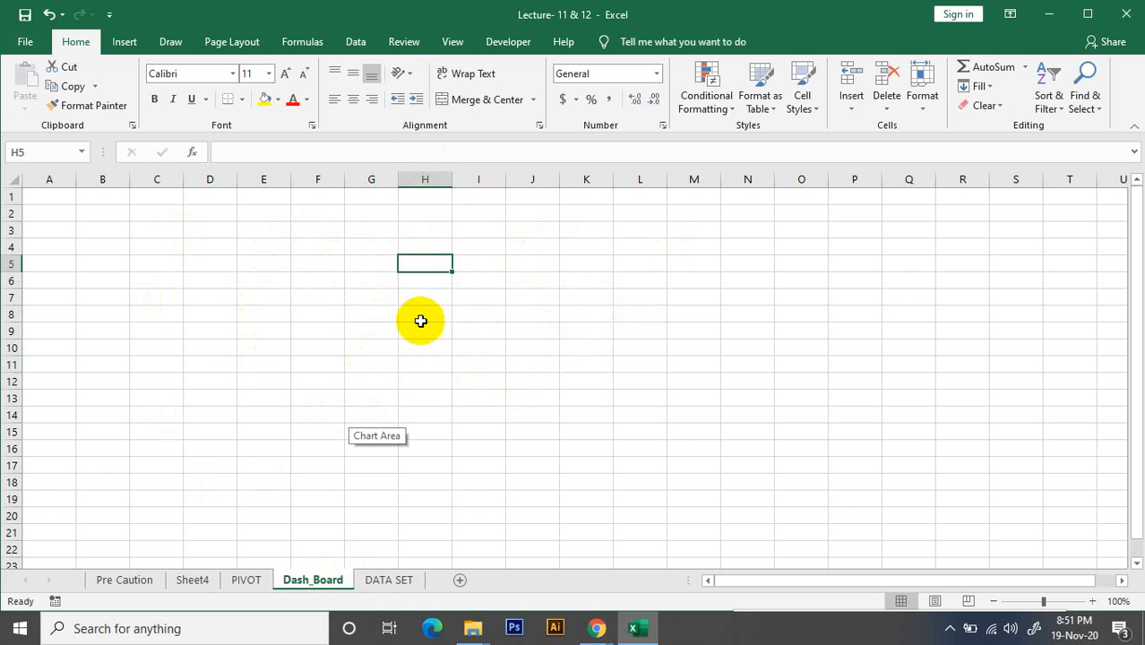
# Hide the gridlines on the Dash_Board sheet
pyautogui.click(453, 41)
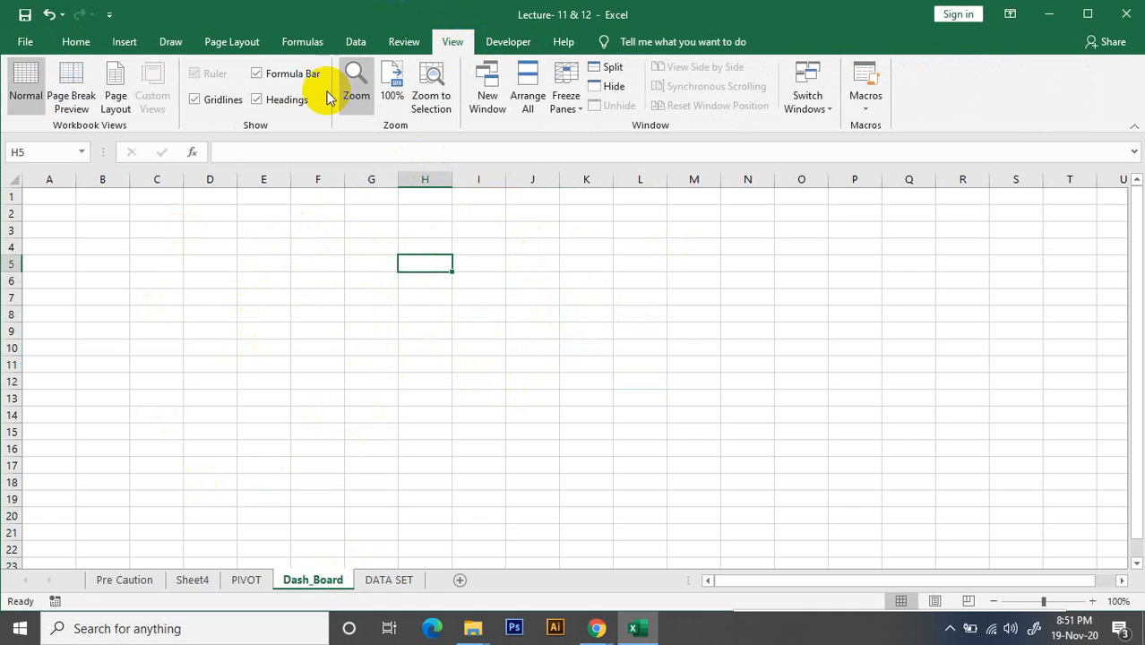
pyautogui.click(195, 100)
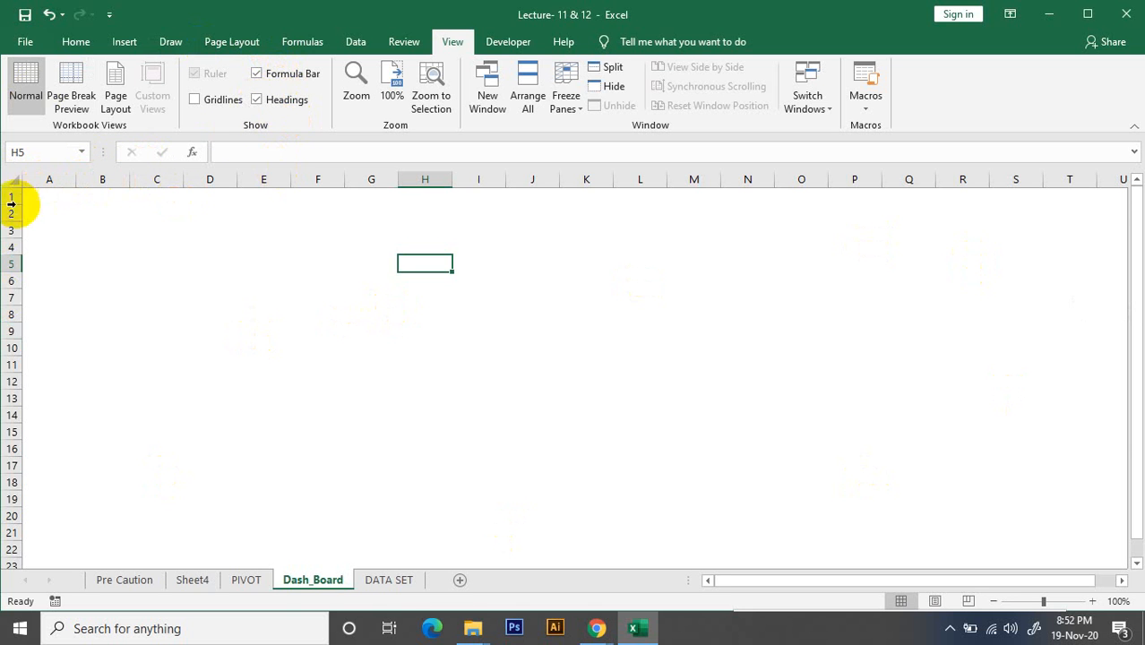
# Hide and restore the row and column headings, and do the same with the formula bar
pyautogui.click(256, 99)
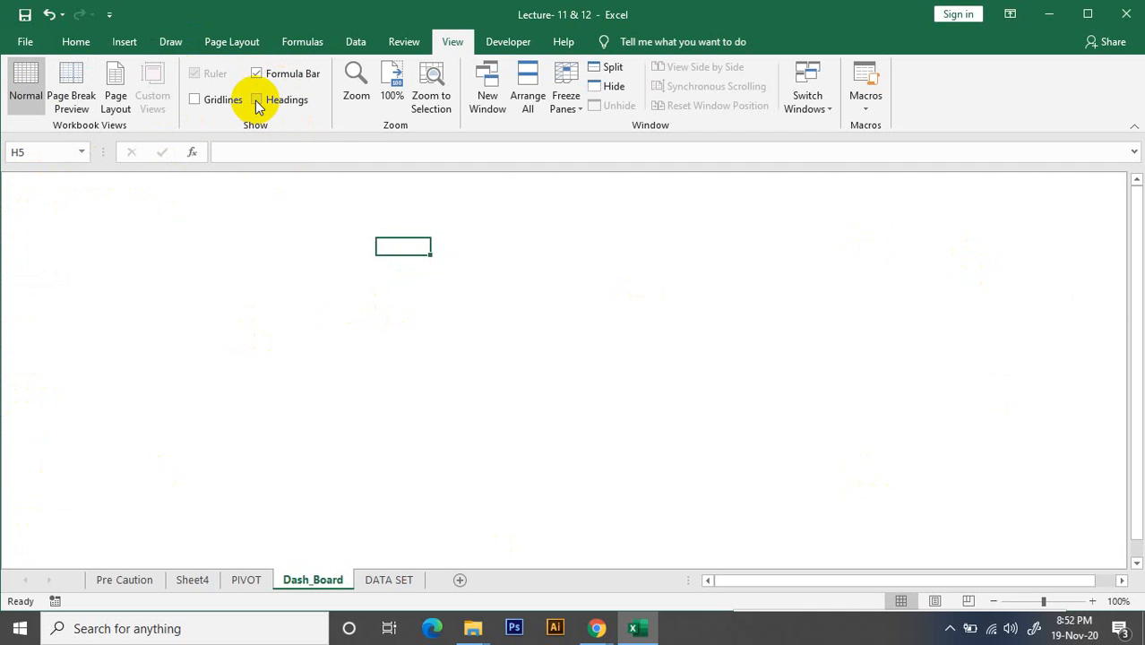
pyautogui.click(256, 99)
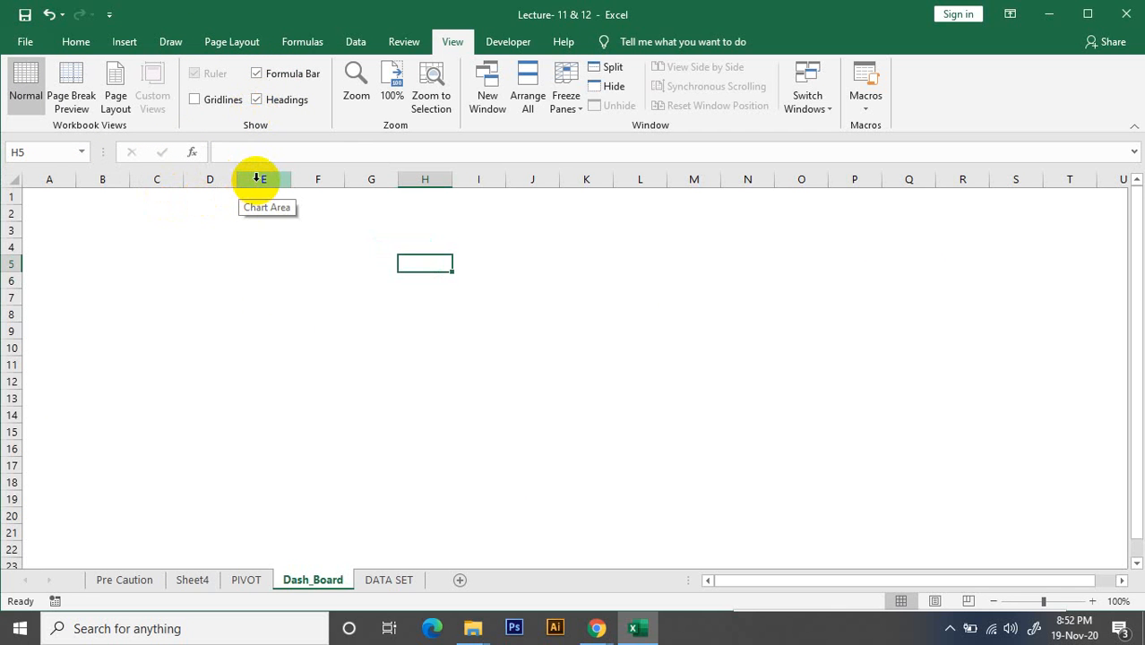
pyautogui.click(257, 73)
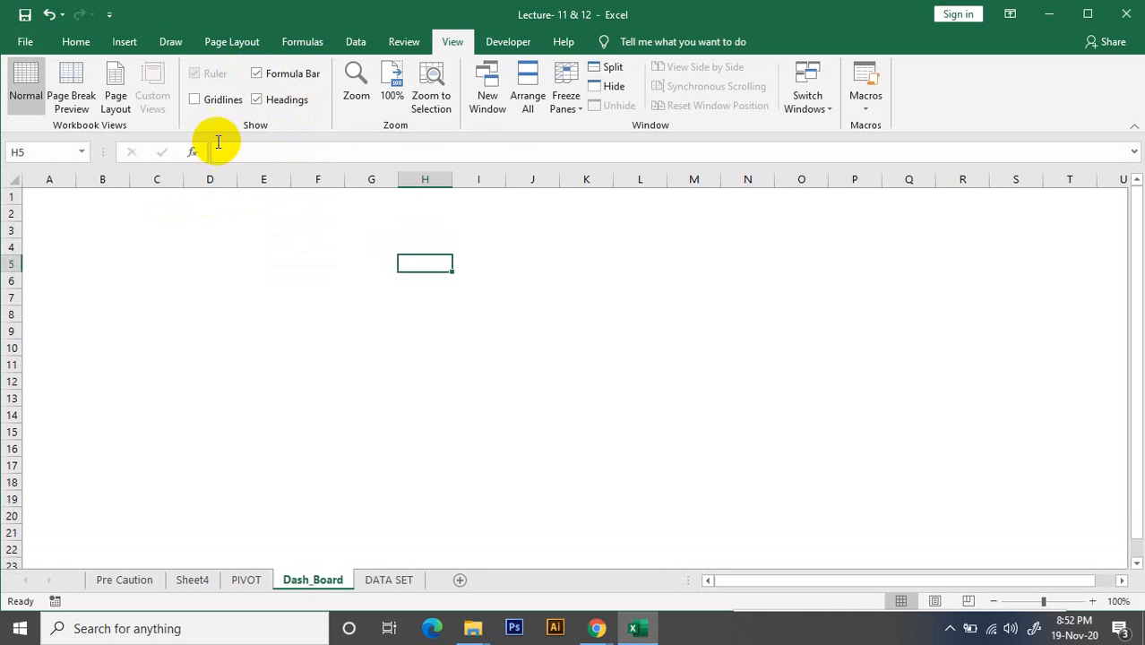
pyautogui.click(257, 75)
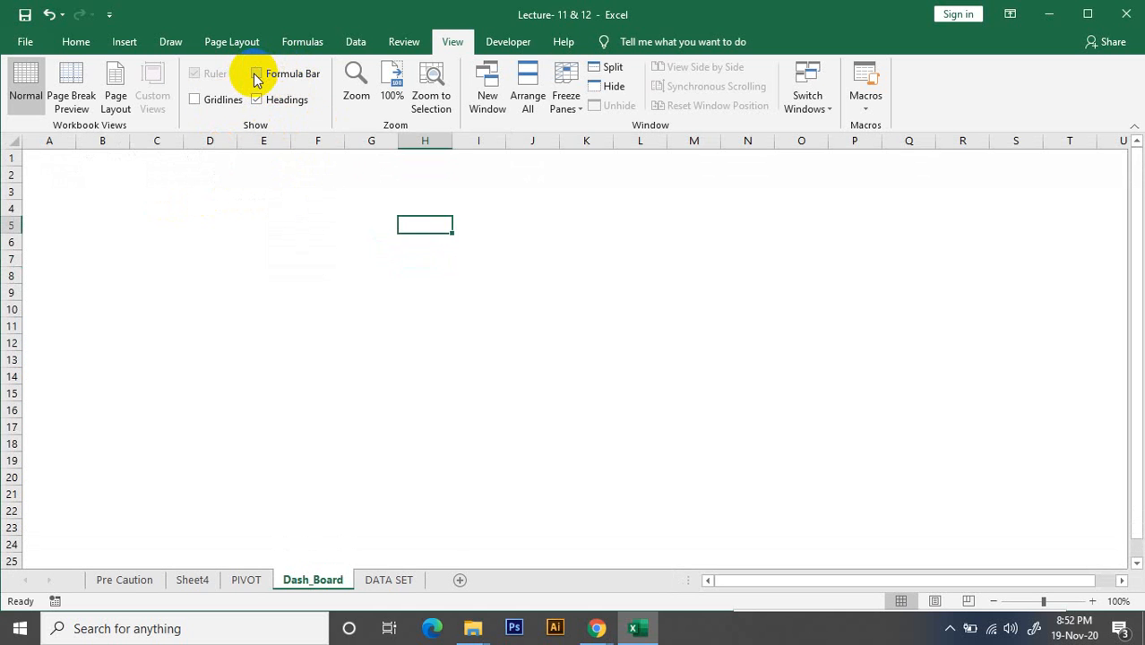
pyautogui.click(255, 75)
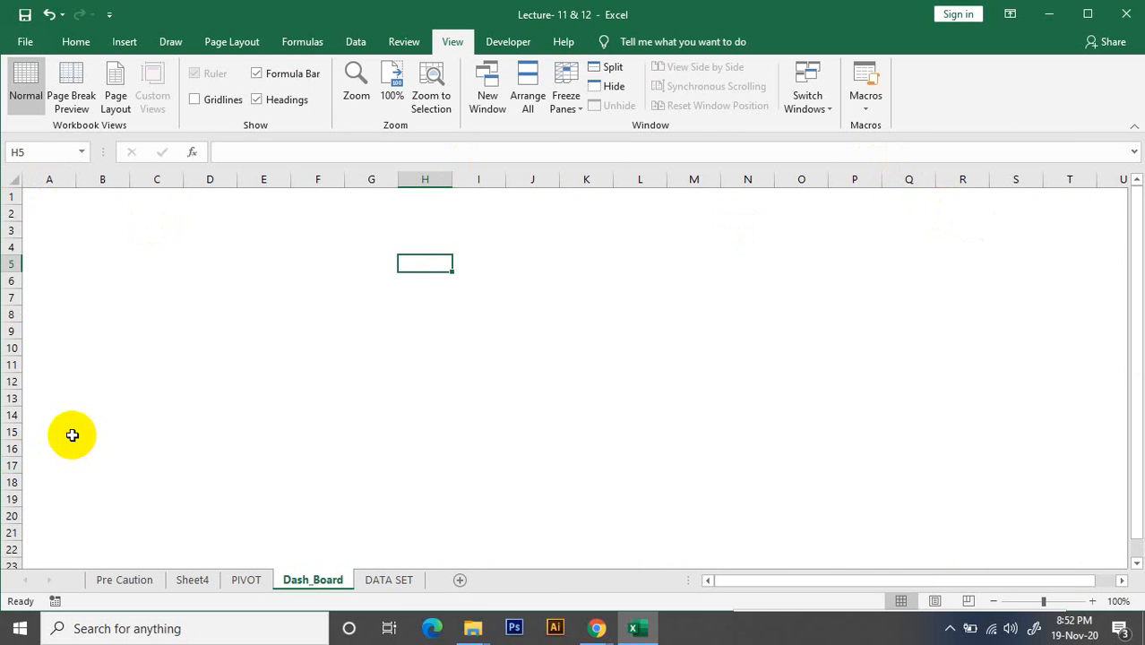
# Fill row 11 of the Dash_Board sheet with Light Gray, Background 2, Darker 10%
pyautogui.click(11, 564)
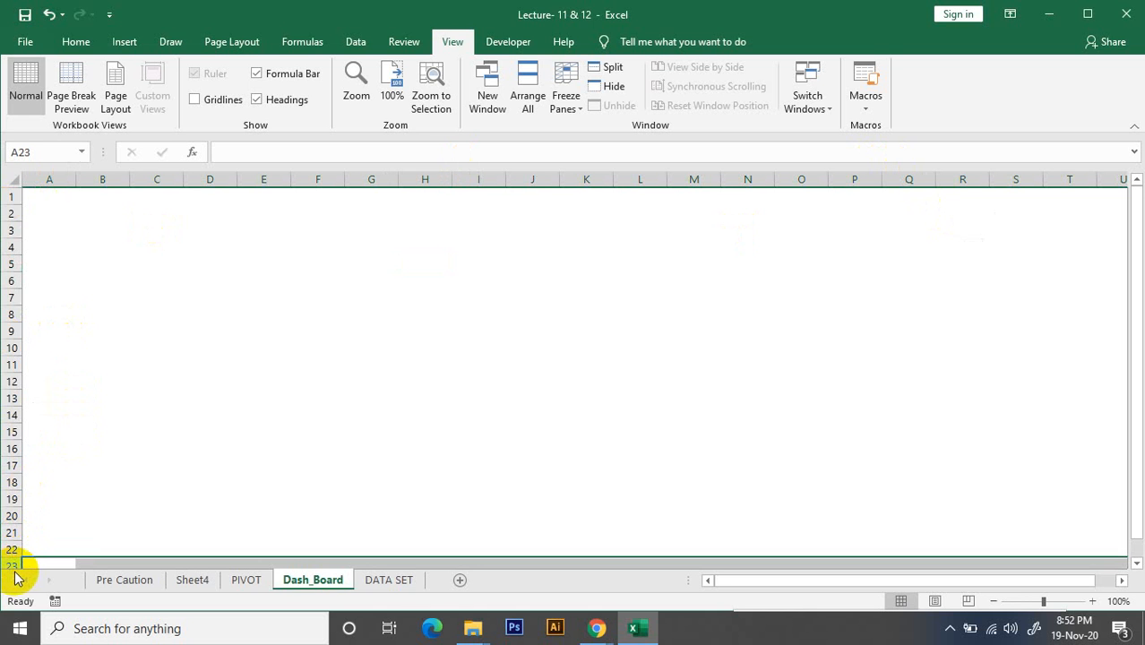
pyautogui.click(11, 363)
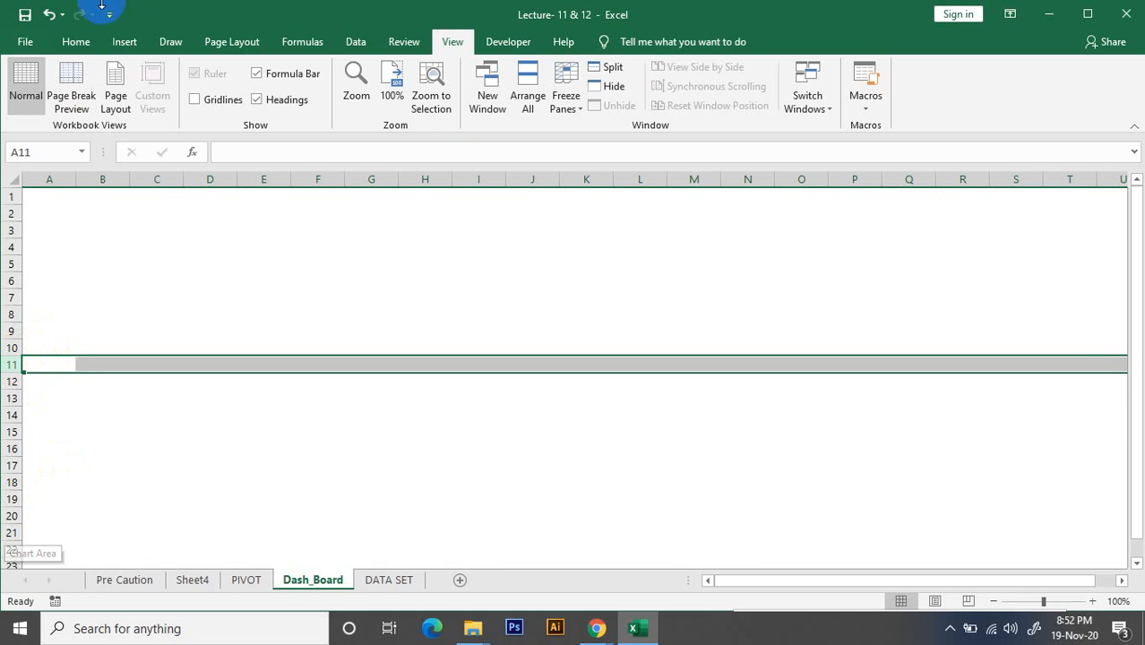
pyautogui.click(172, 43)
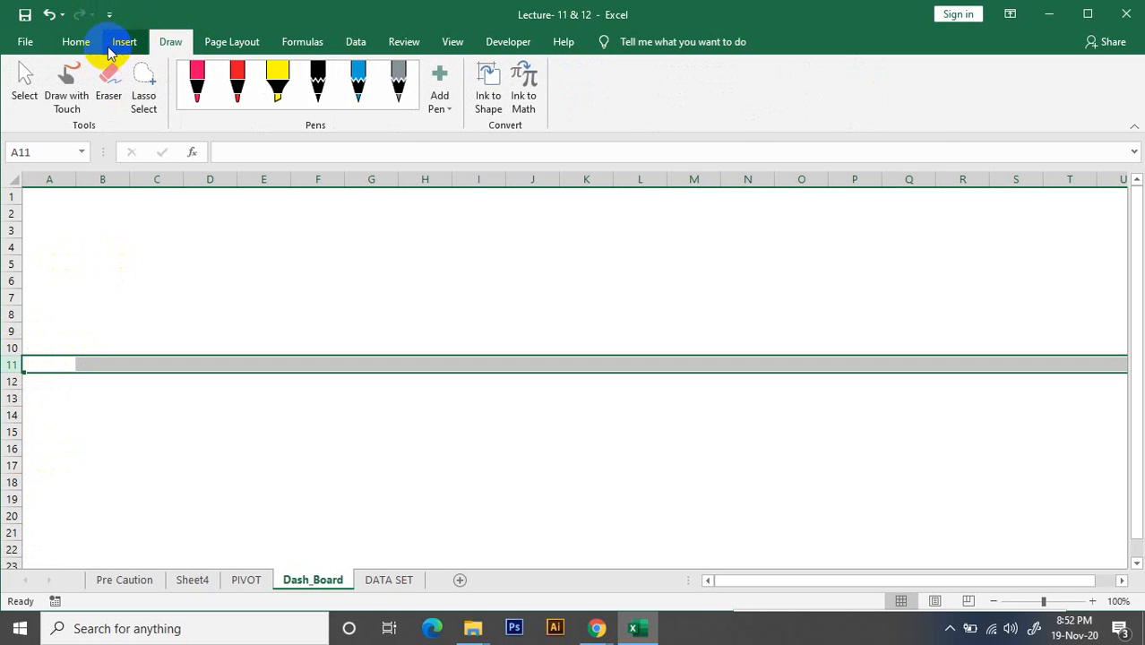
pyautogui.click(76, 41)
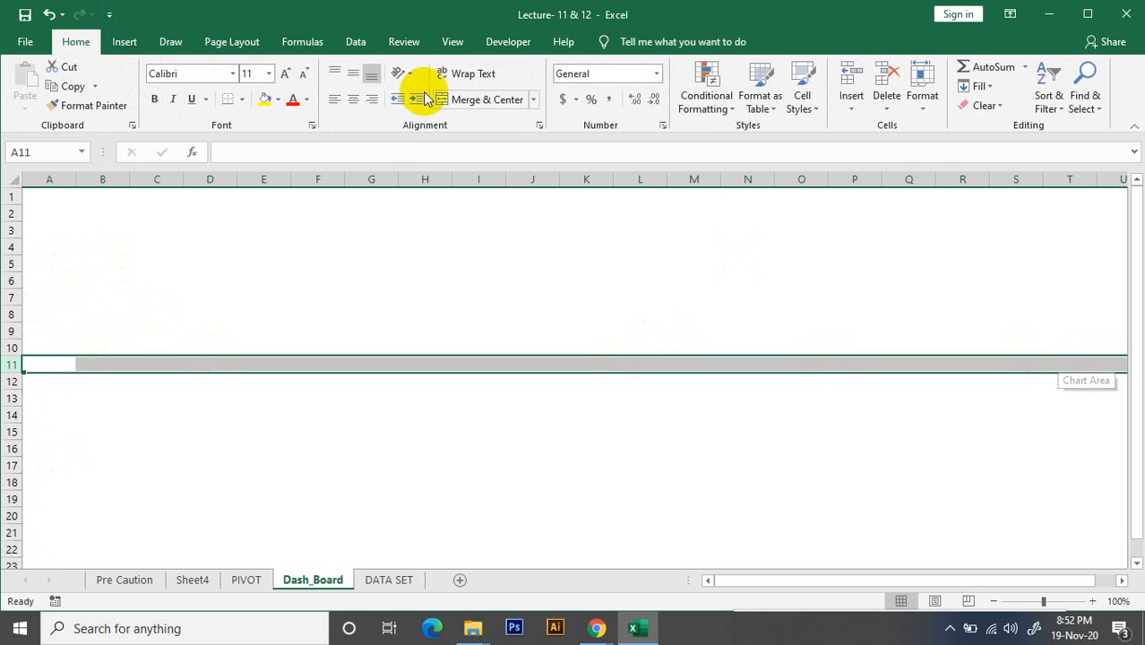
pyautogui.click(279, 102)
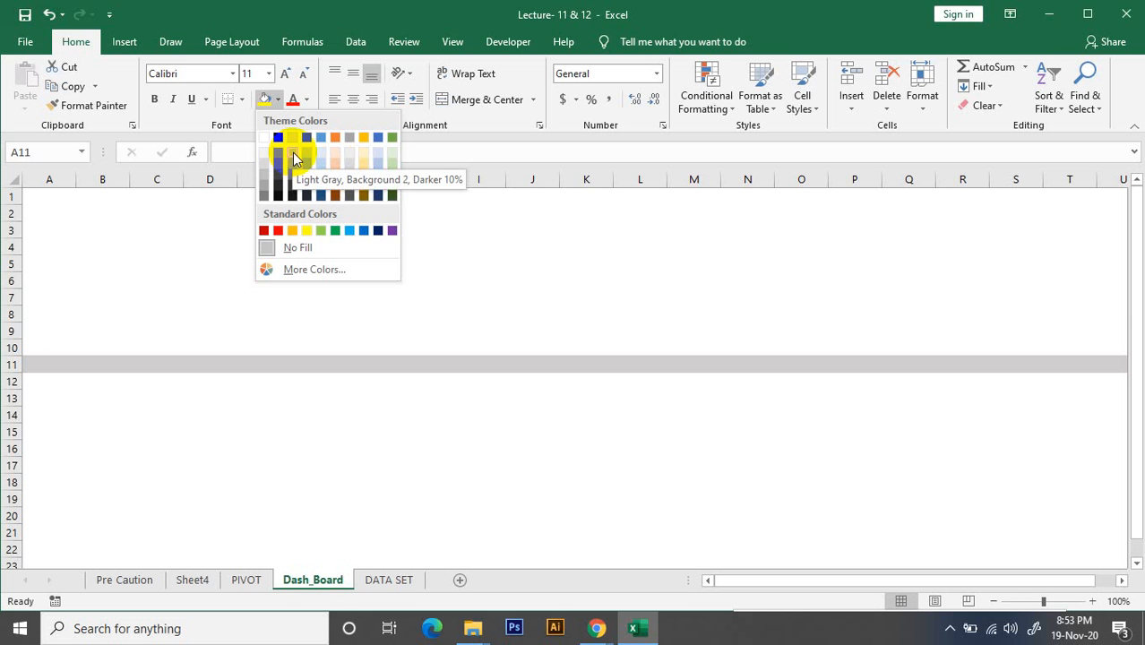
pyautogui.click(292, 152)
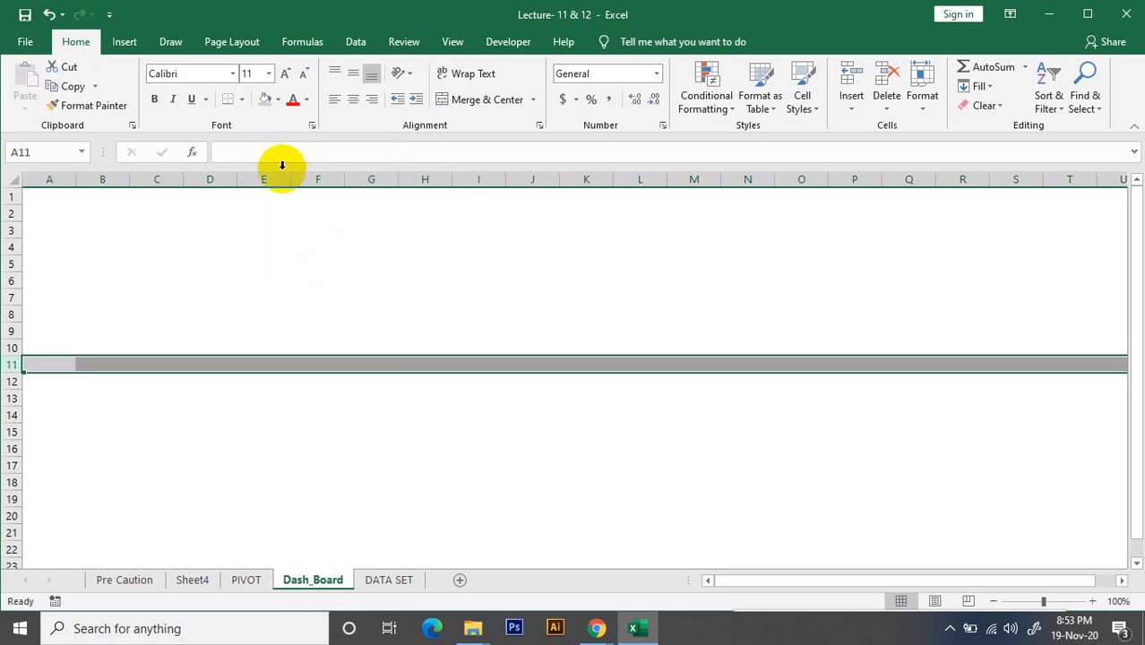
pyautogui.click(457, 463)
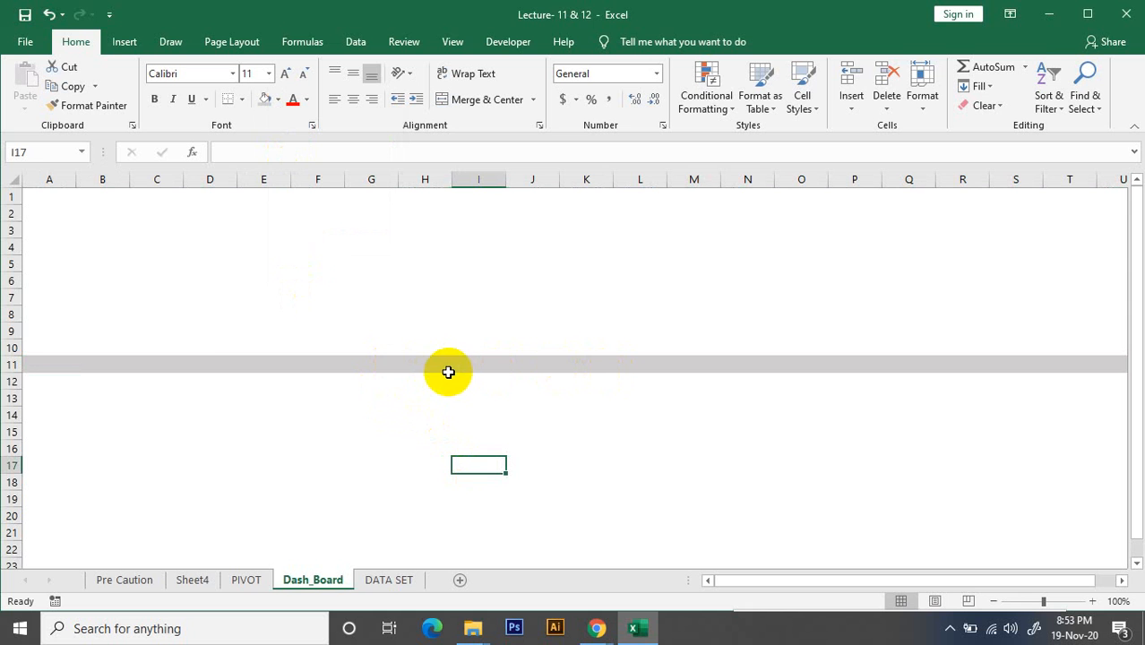
# Fill row 22 with the same light gray as row 11
pyautogui.click(11, 381)
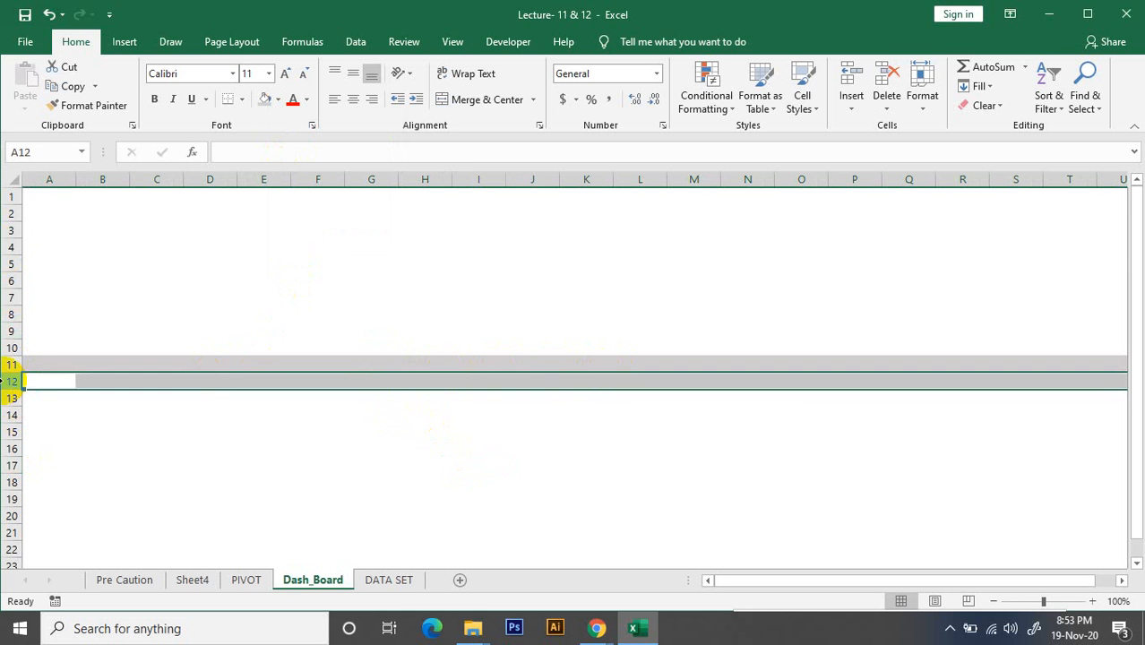
pyautogui.moveTo(4, 405); pyautogui.dragTo(6, 557)
pyautogui.click(6, 551)
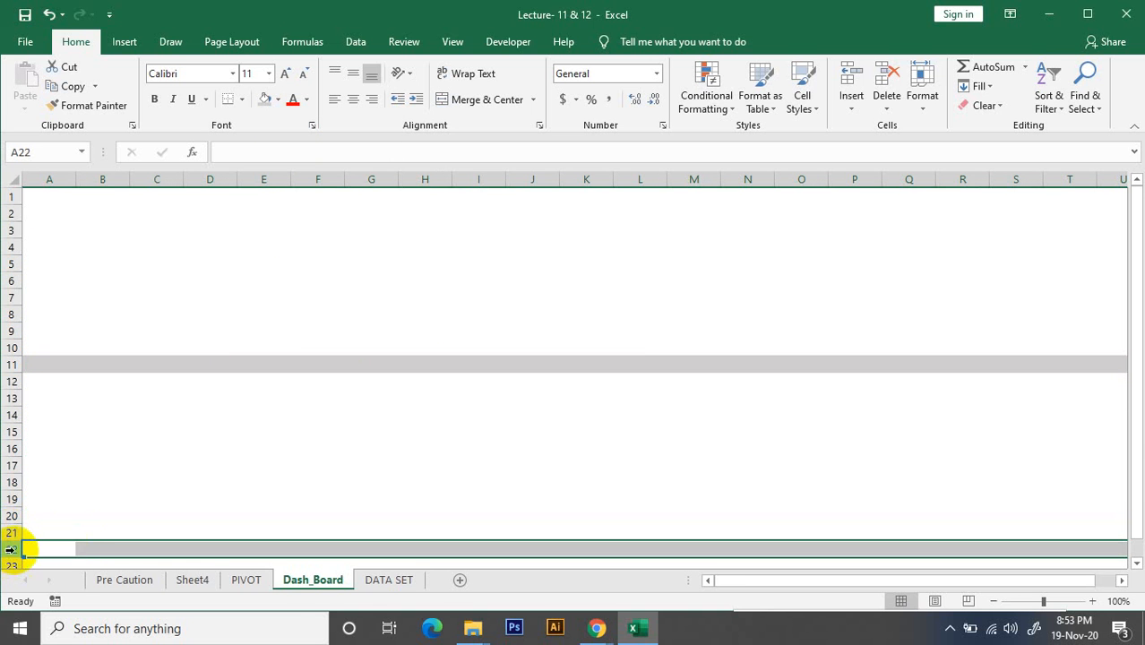
pyautogui.click(264, 99)
pyautogui.click(521, 425)
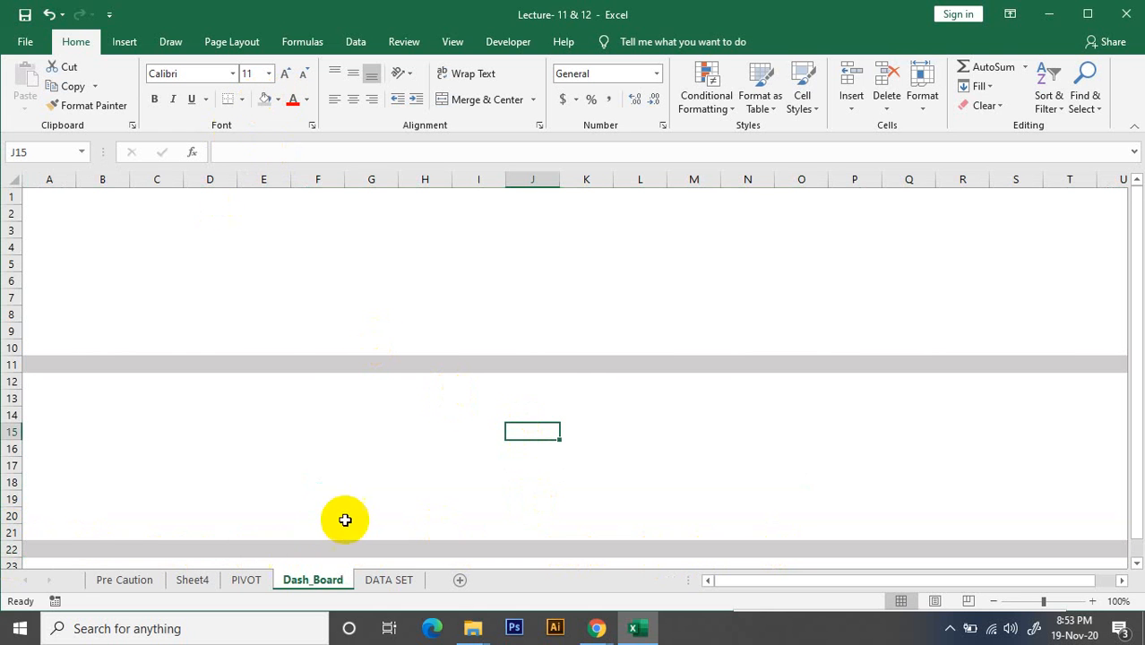
# Fill row 23 with the same light gray as row 11
pyautogui.click(11, 565)
pyautogui.click(266, 100)
pyautogui.scroll(-4, 270, 128)
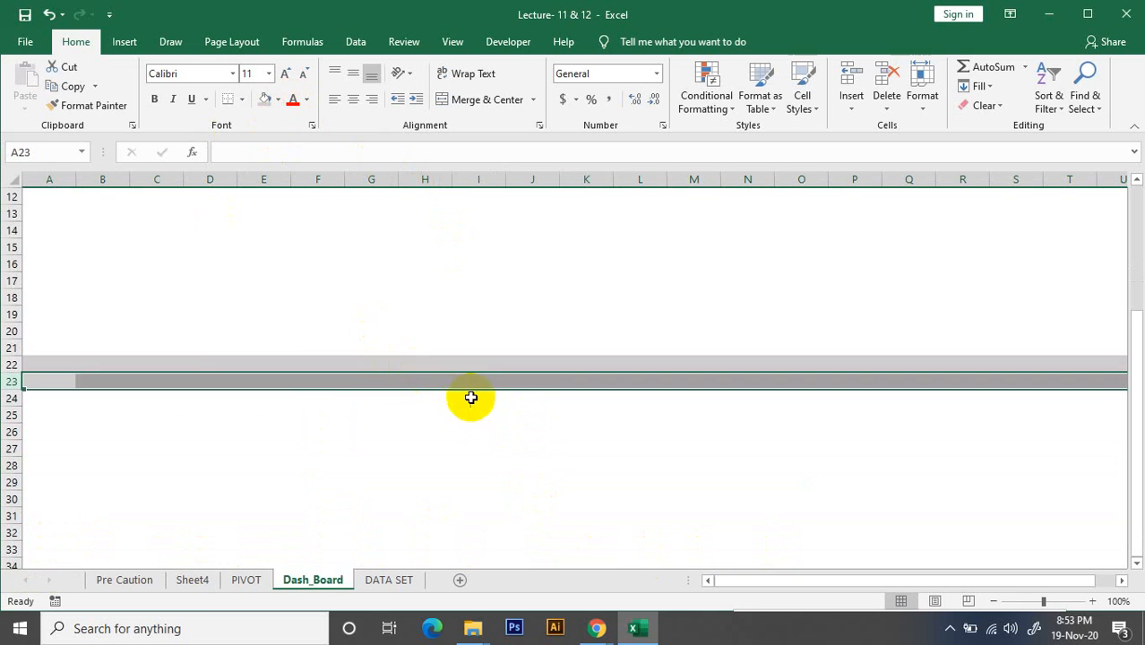
pyautogui.click(342, 310)
pyautogui.scroll(4, 450, 372)
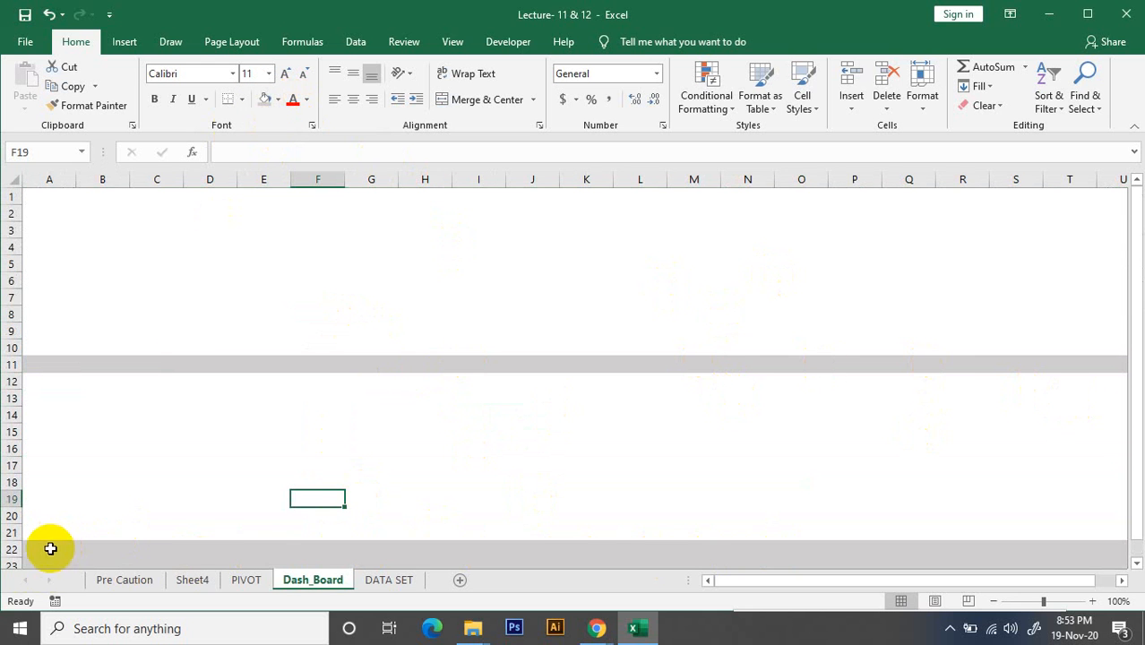
# Change the fill of row 22 to white
pyautogui.click(7, 548)
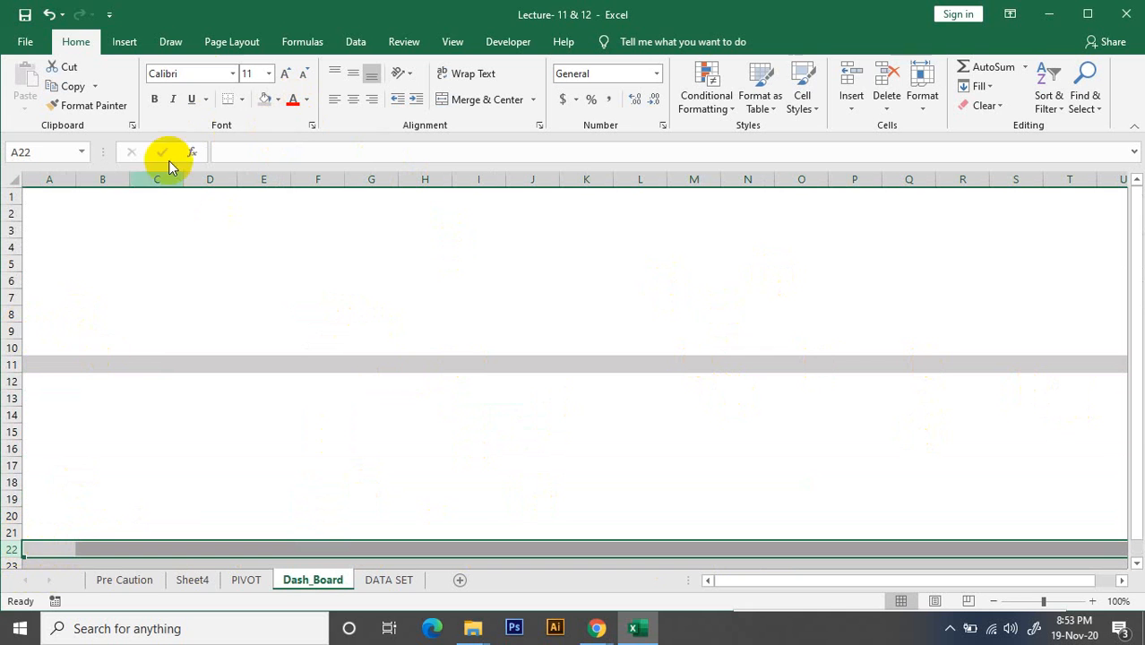
pyautogui.click(278, 99)
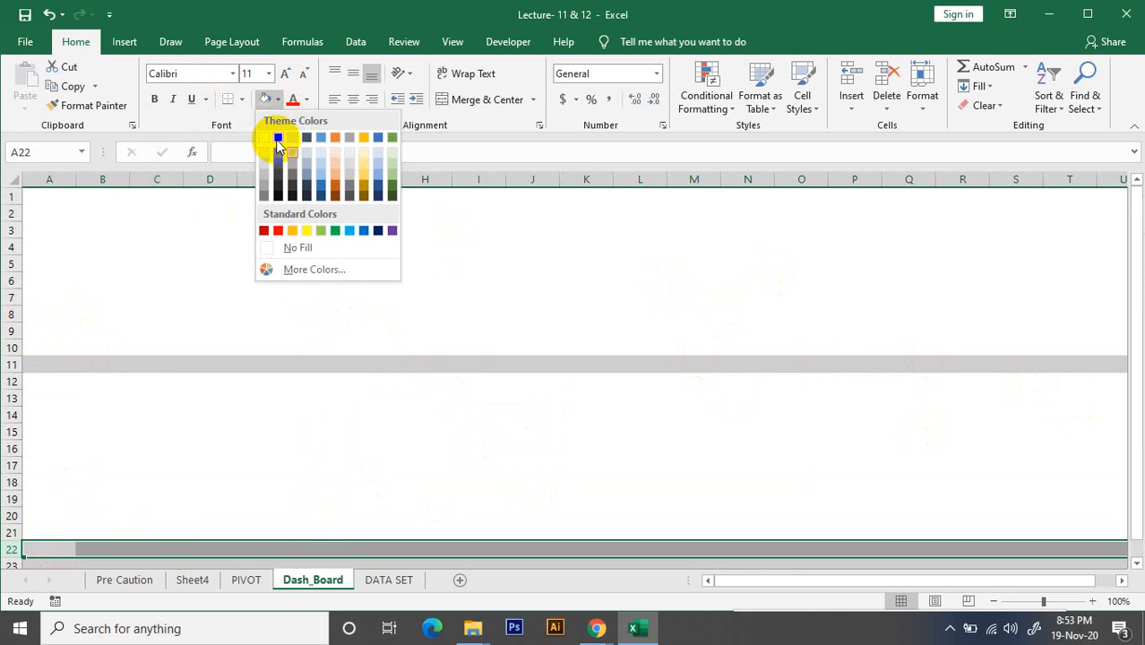
pyautogui.click(274, 134)
pyautogui.click(695, 296)
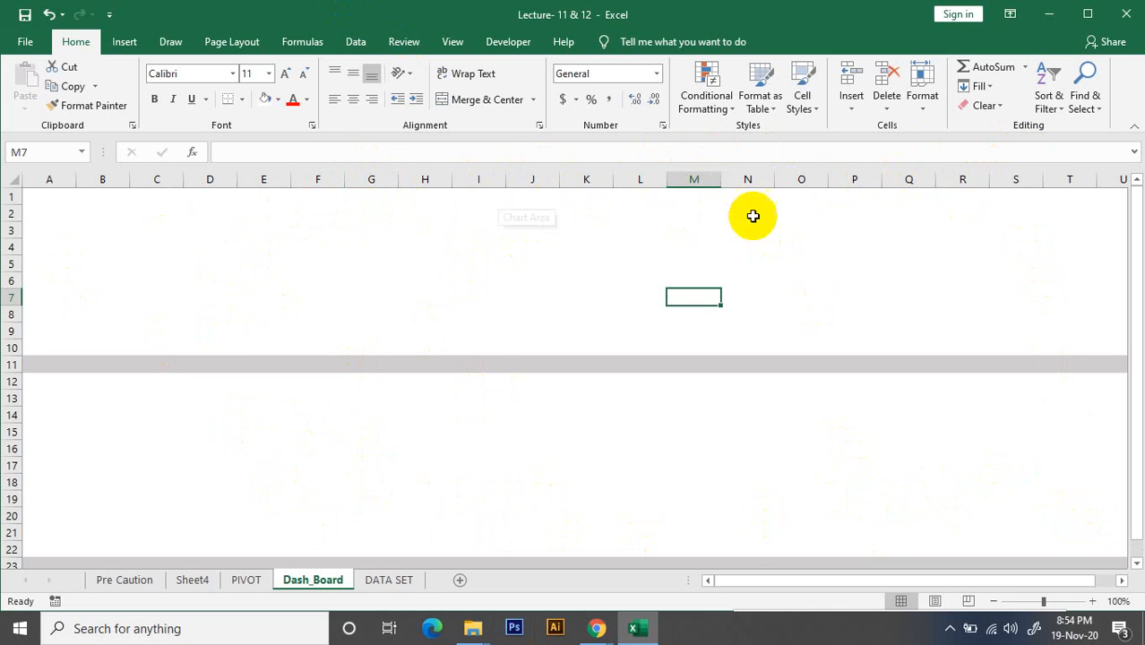
# Count seven columns across from column A and fill column H with Light Gray, Background 2, Darker 10%
pyautogui.click(52, 178)
pyautogui.click(112, 178)
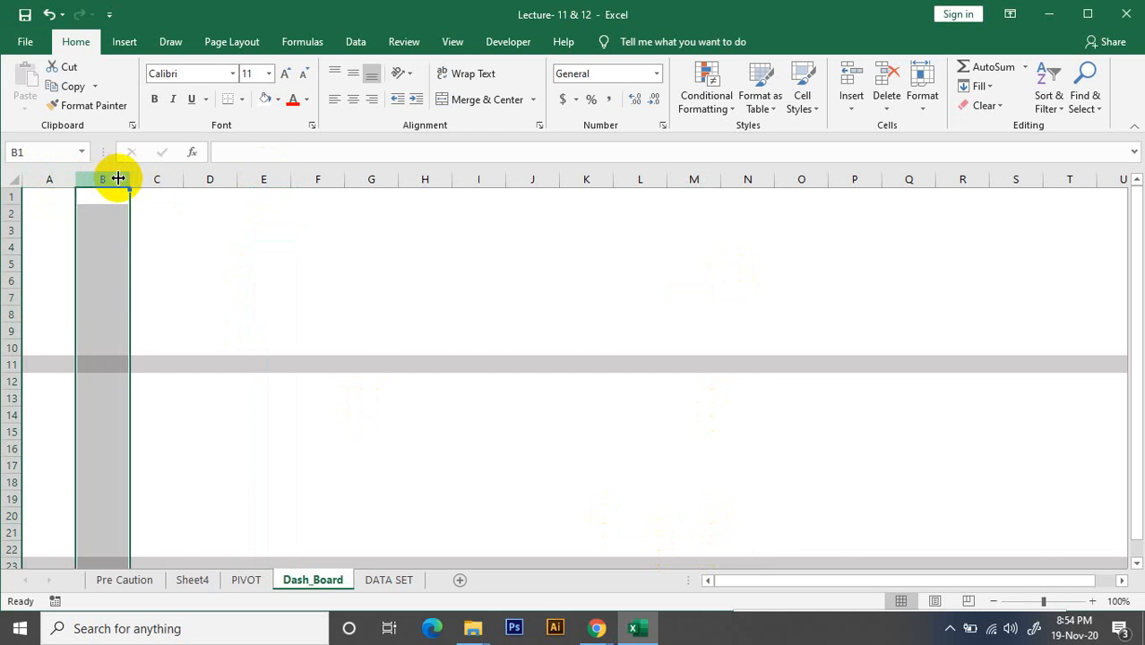
pyautogui.click(161, 178)
pyautogui.click(219, 178)
pyautogui.click(289, 172)
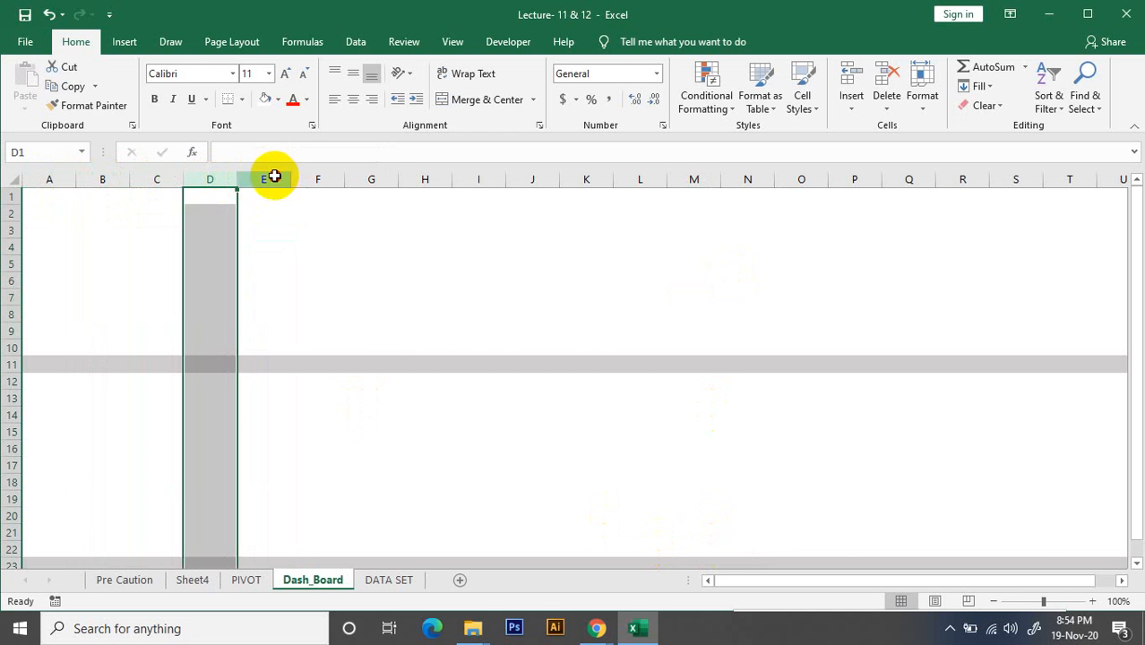
pyautogui.click(273, 177)
pyautogui.click(327, 177)
pyautogui.click(376, 177)
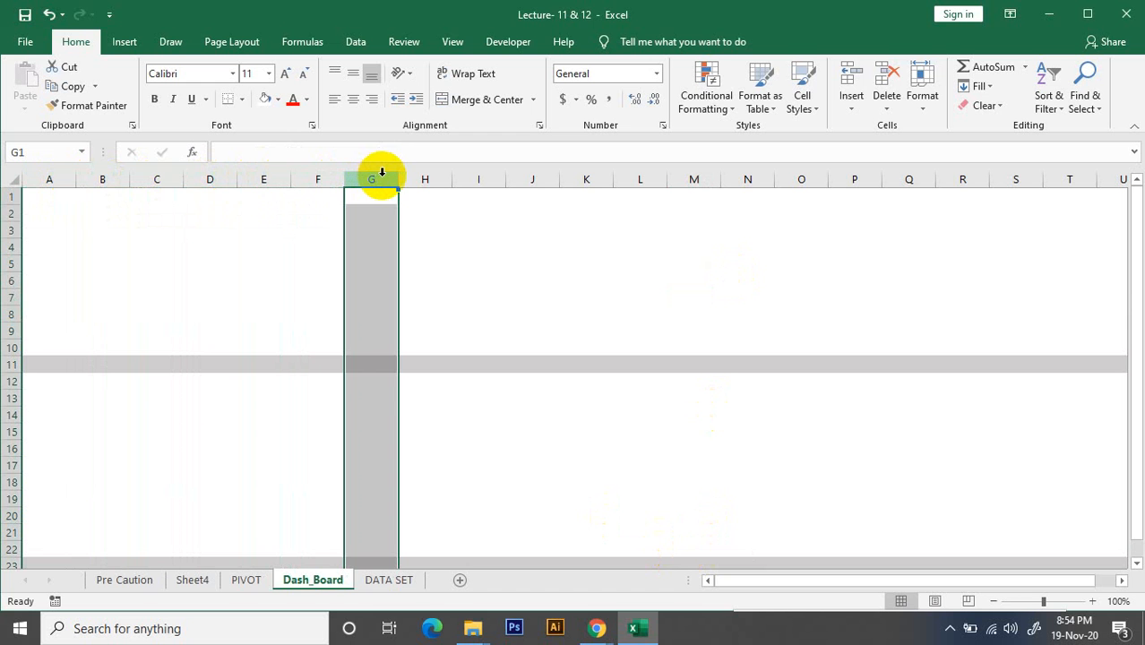
pyautogui.click(423, 178)
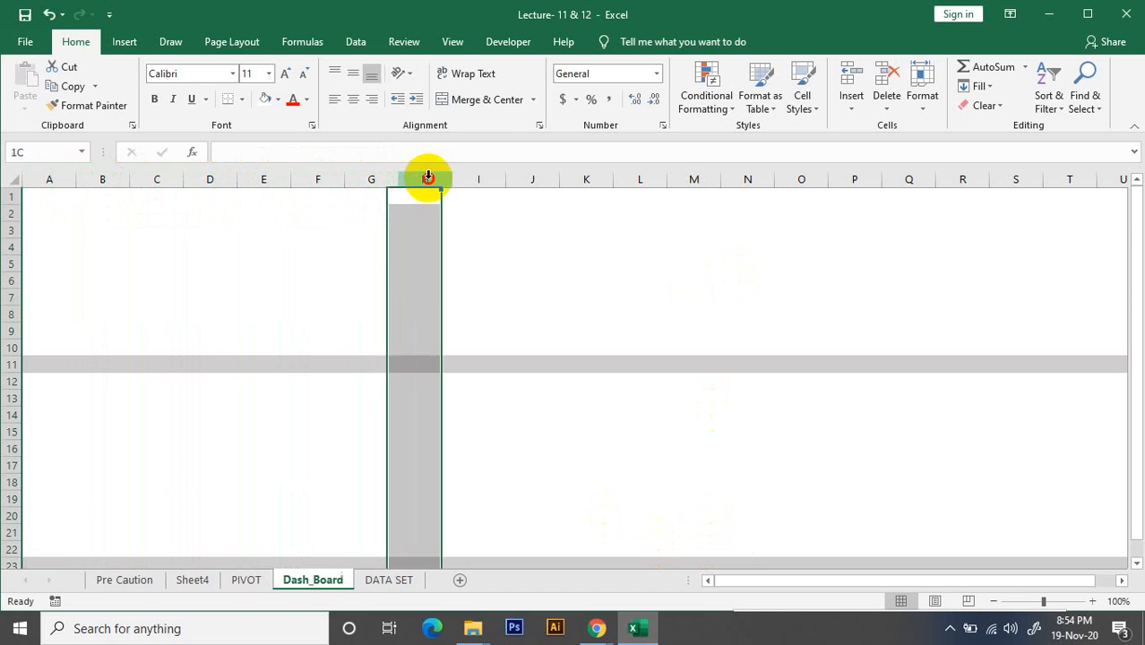
pyautogui.click(278, 100)
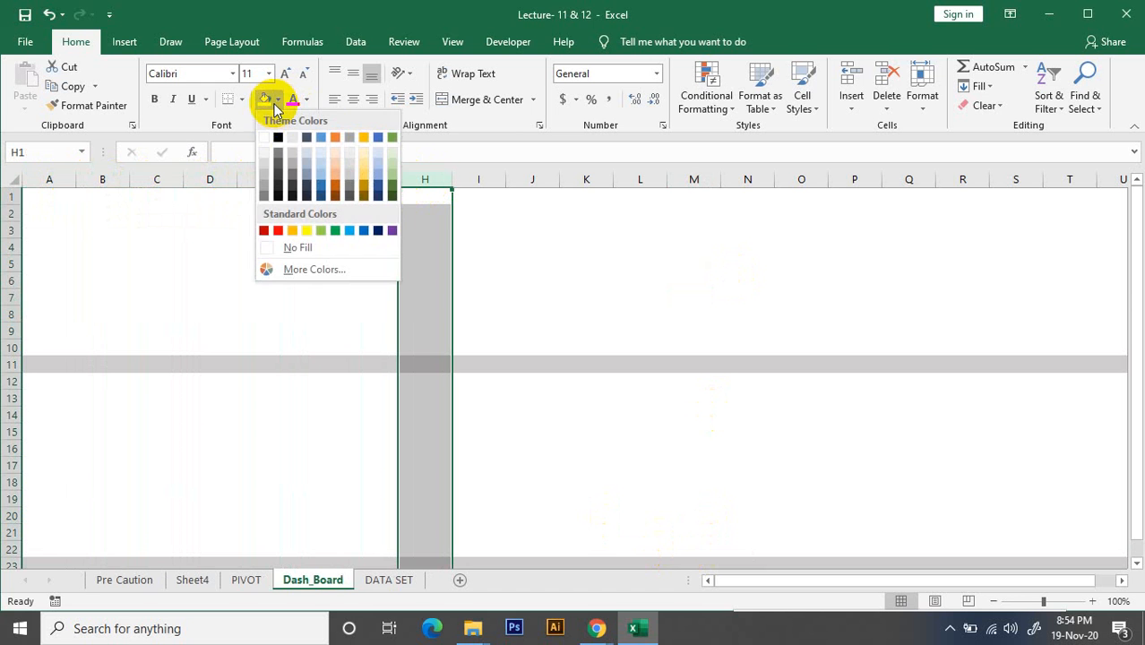
pyautogui.click(291, 153)
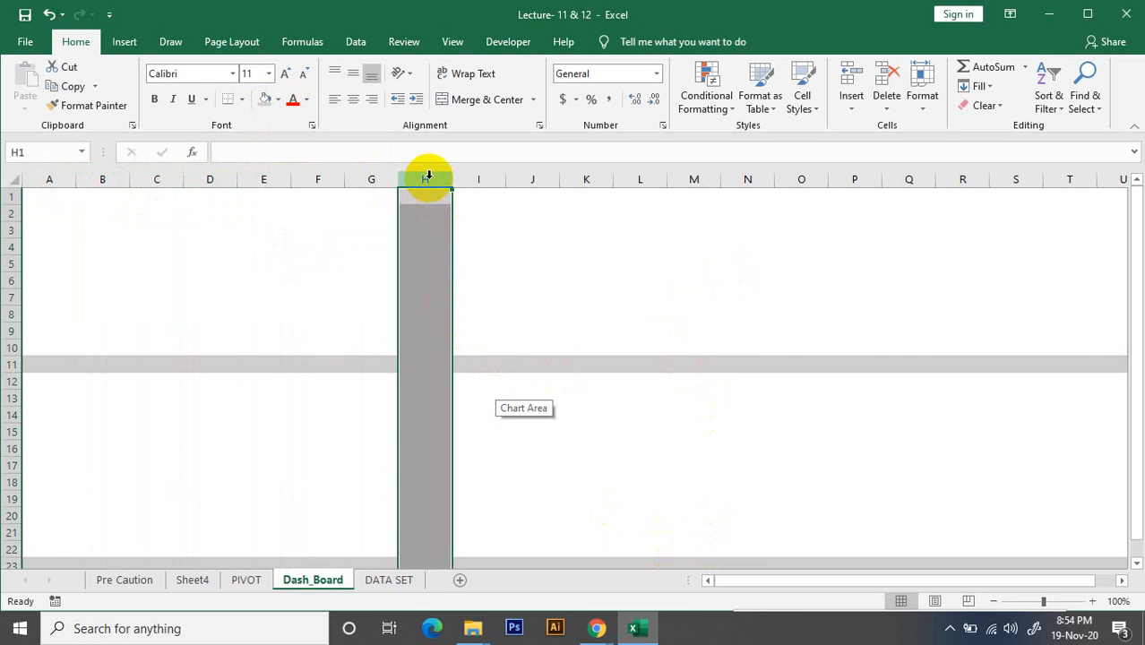
# Count eight columns across from column I and fill column Q with the same light gray as column H
pyautogui.click(480, 179)
pyautogui.click(542, 179)
pyautogui.click(592, 180)
pyautogui.click(640, 179)
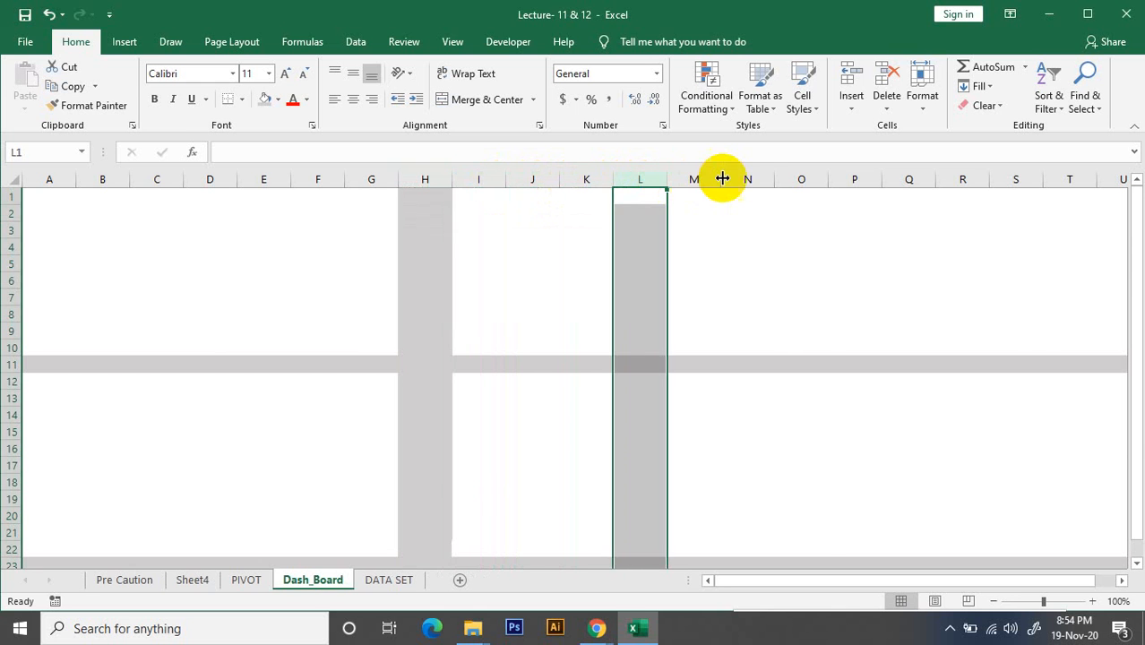
pyautogui.click(703, 179)
pyautogui.click(753, 179)
pyautogui.click(804, 178)
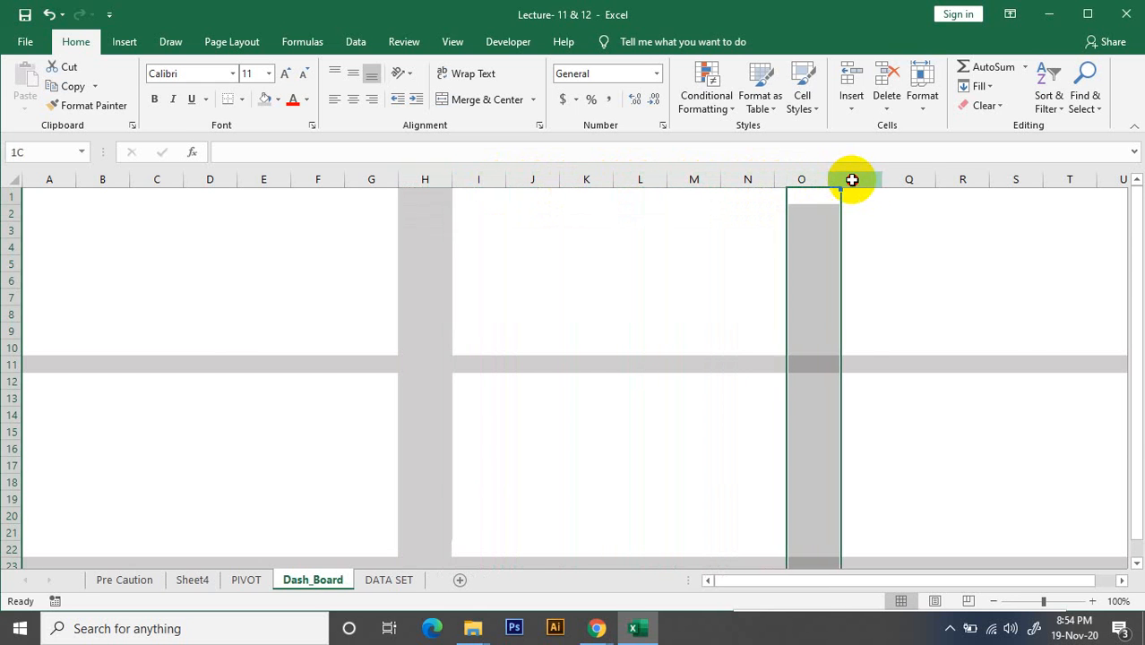
pyautogui.click(853, 178)
pyautogui.click(909, 177)
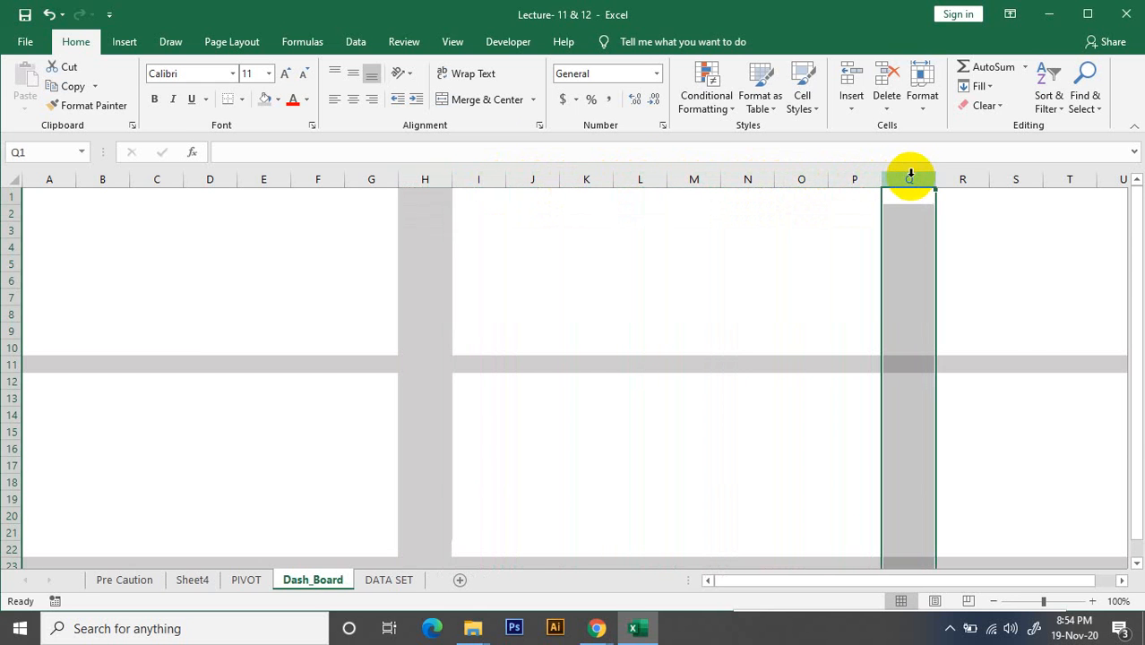
pyautogui.click(265, 99)
pyautogui.click(1032, 344)
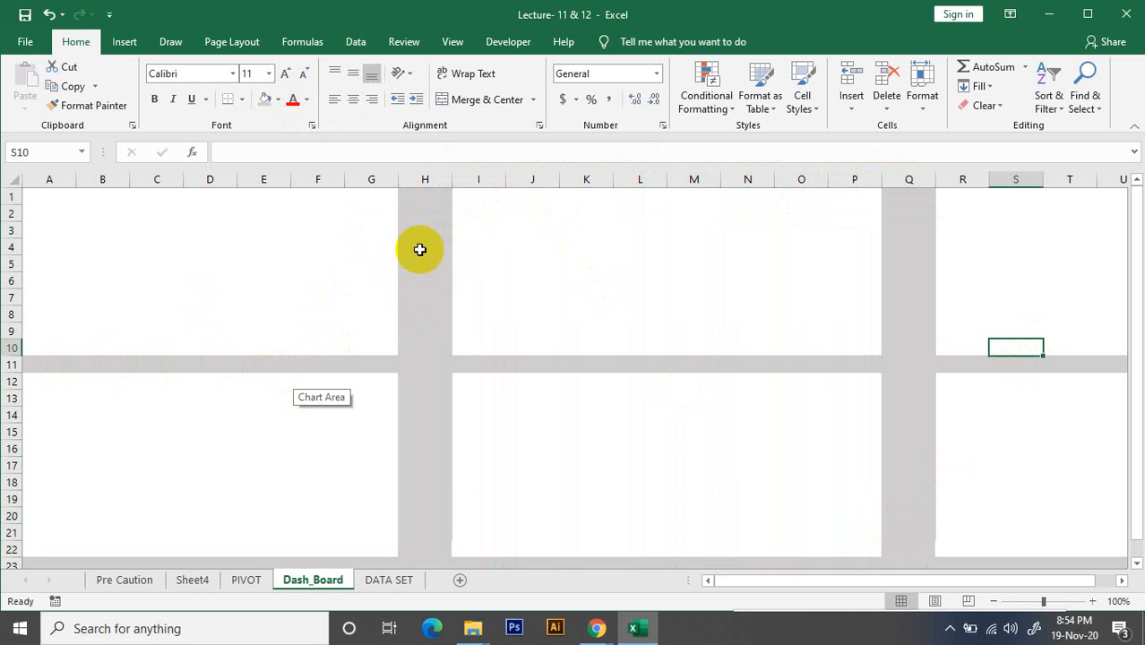
# Narrow the gray columns H and Q together into thin dividers about as wide as the gray rows are high
pyautogui.click(425, 177)
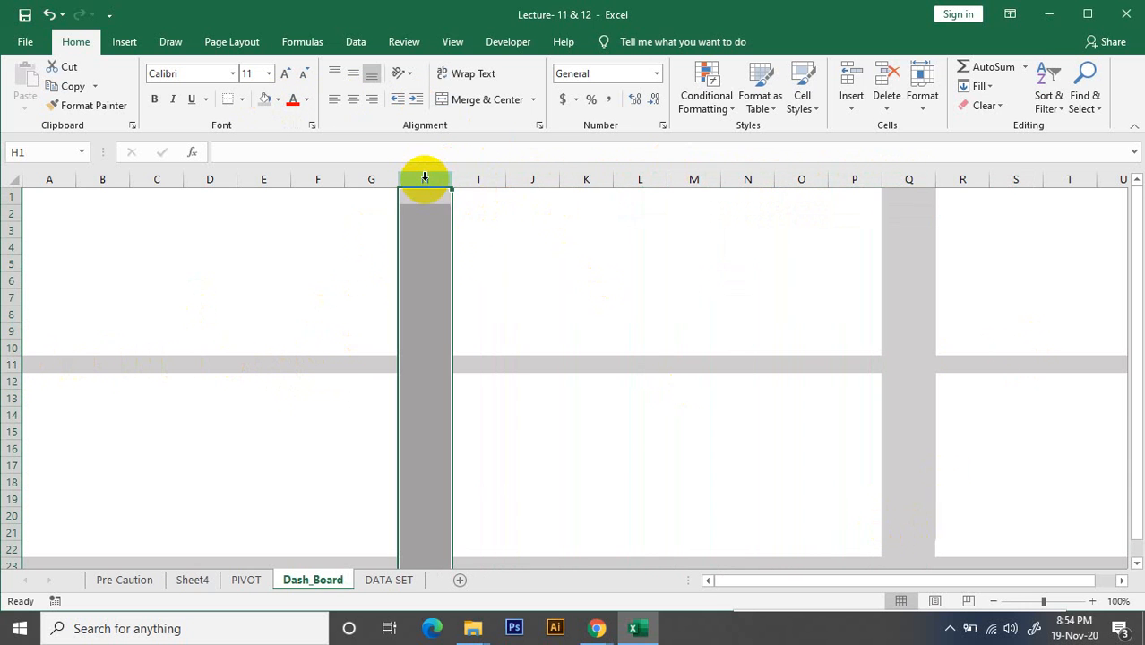
pyautogui.keyDown('ctrl'); pyautogui.click(905, 180); pyautogui.keyUp('ctrl')
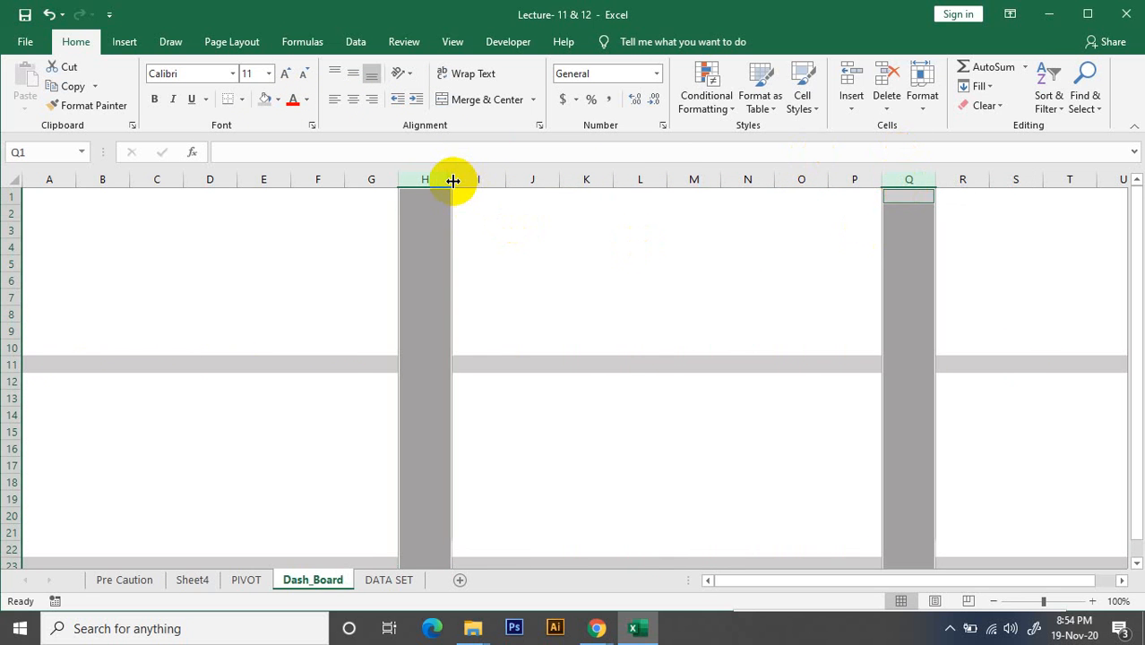
pyautogui.moveTo(453, 180); pyautogui.dragTo(414, 183)
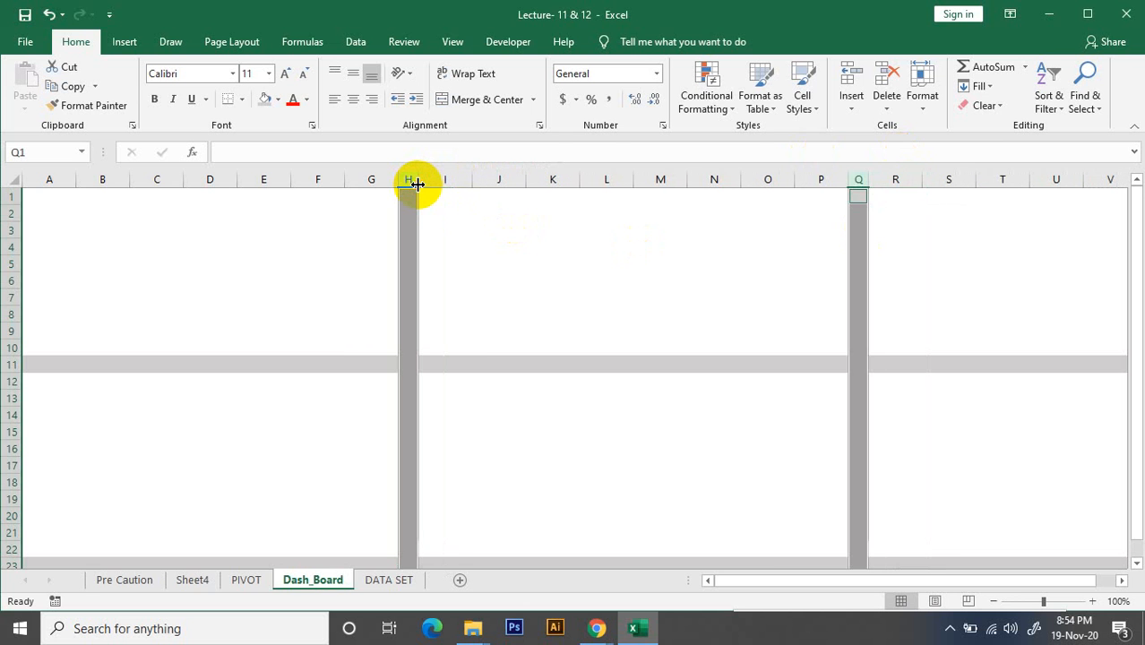
pyautogui.click(552, 278)
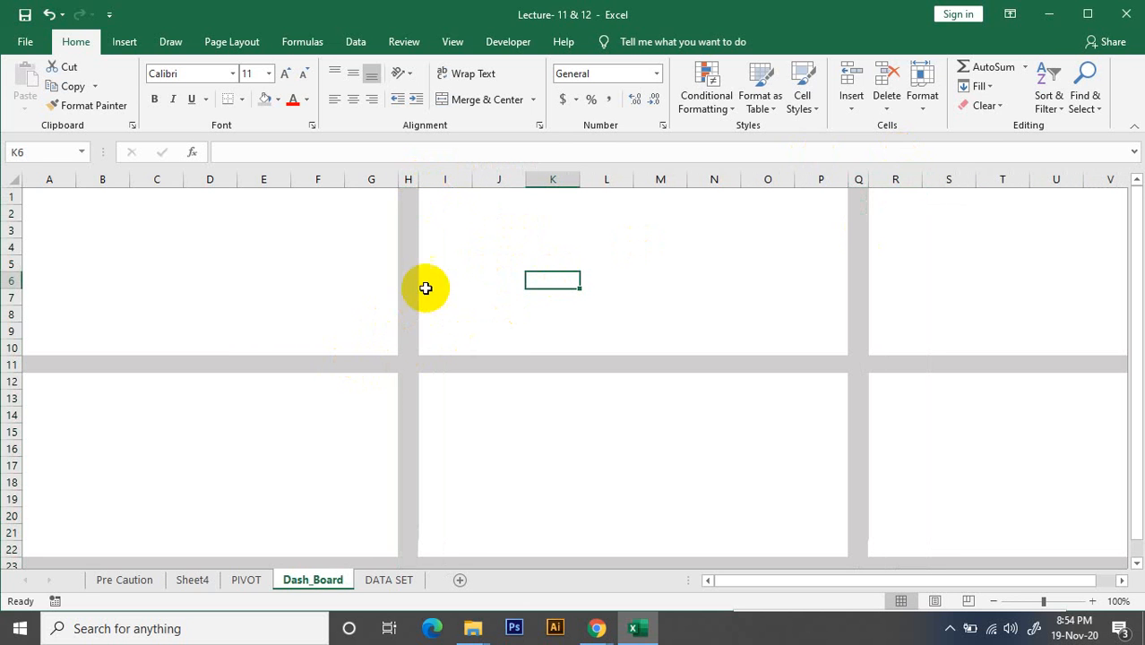
pyautogui.click(409, 179)
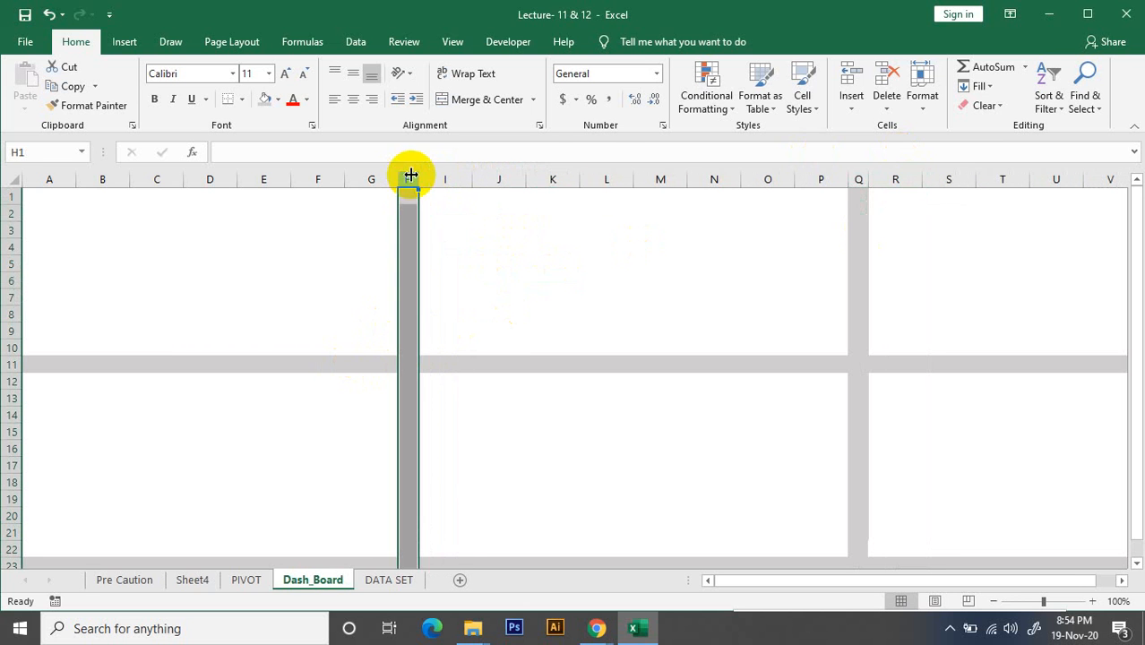
pyautogui.click(858, 180)
pyautogui.moveTo(414, 178); pyautogui.dragTo(410, 179)
pyautogui.click(559, 267)
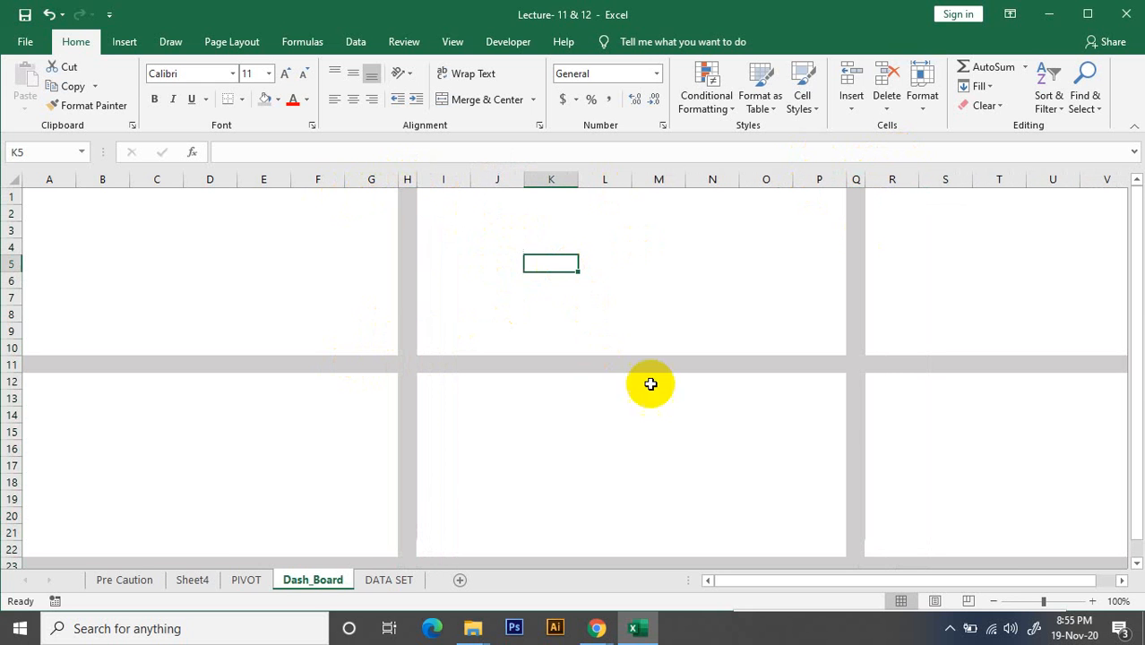
pyautogui.click(1084, 387)
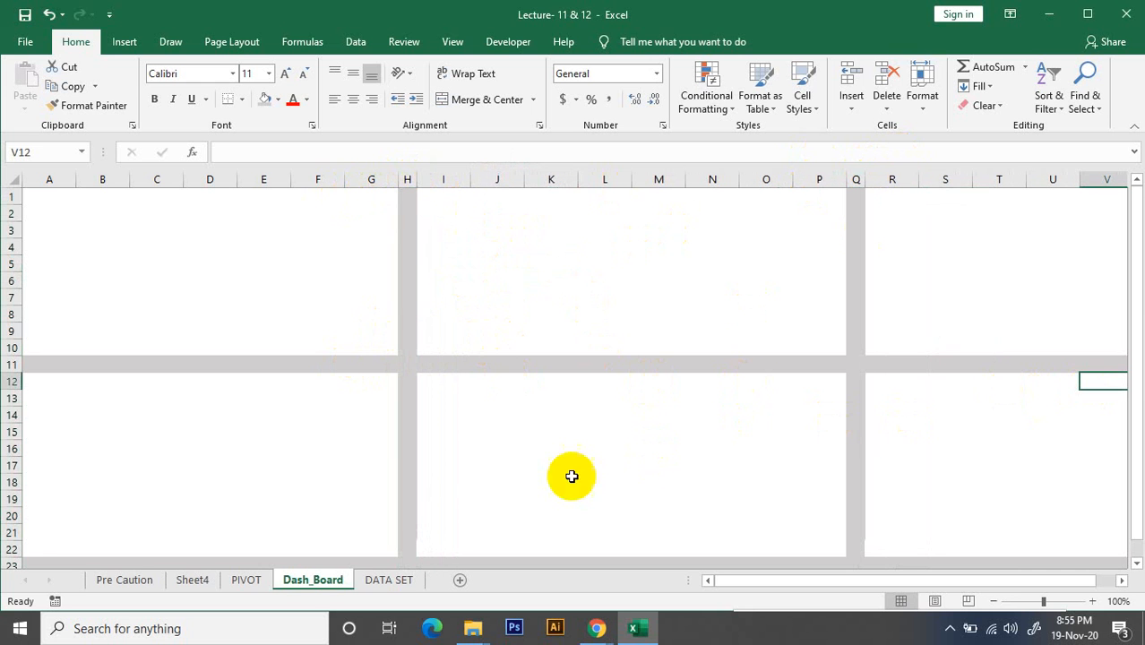
pyautogui.click(158, 283)
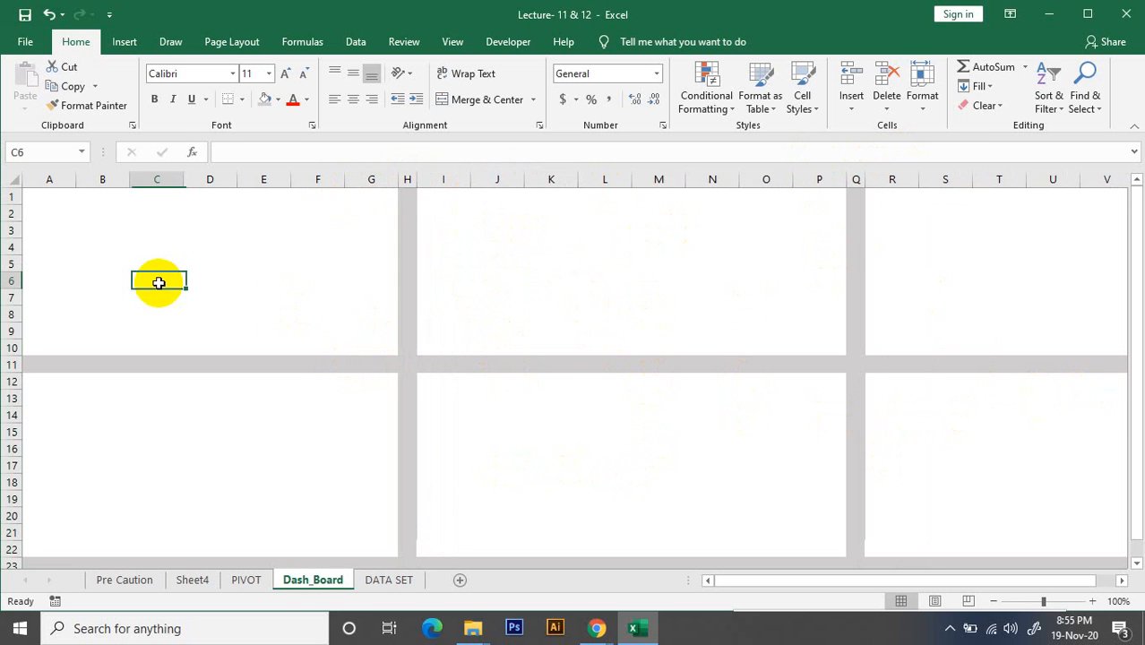
pyautogui.click(640, 263)
pyautogui.click(317, 453)
pyautogui.click(600, 455)
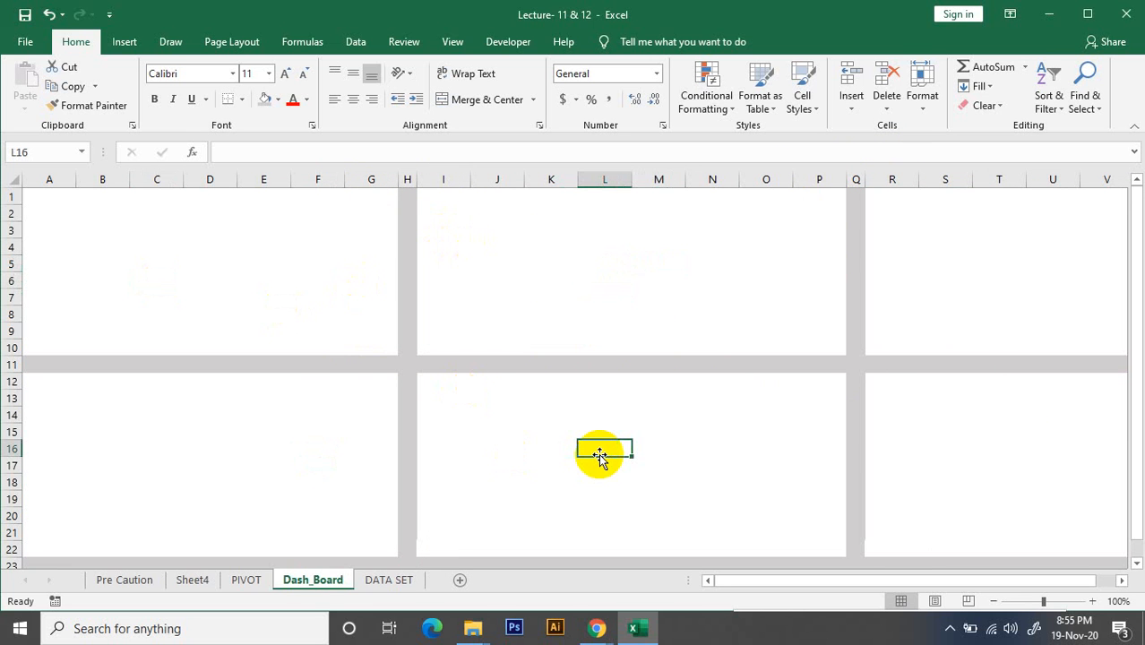
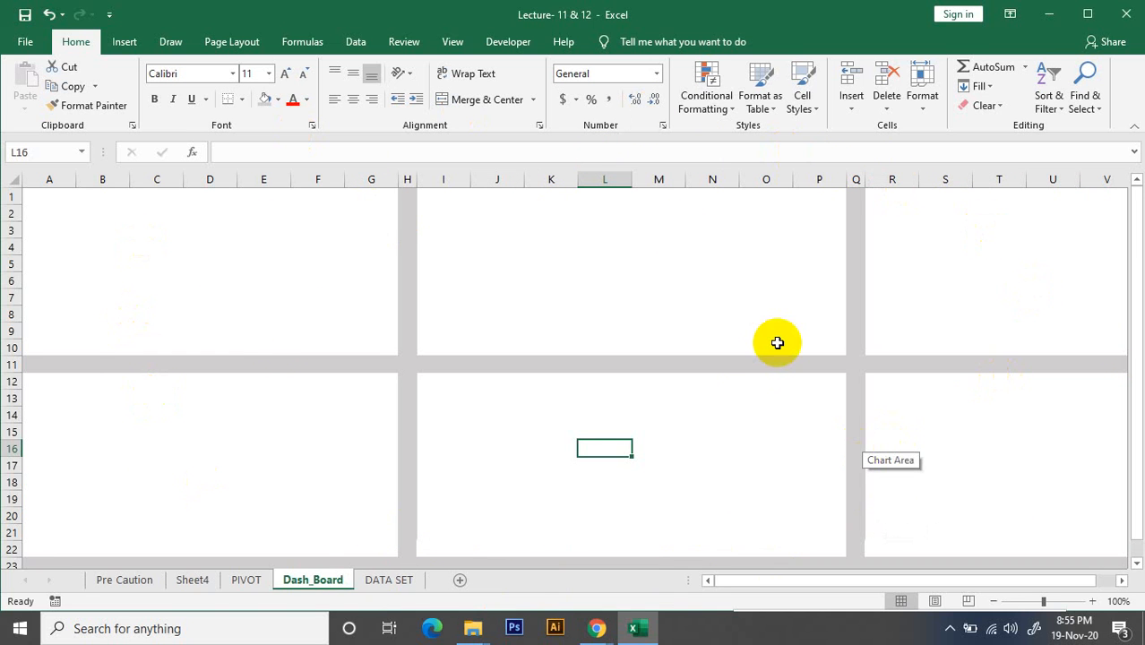
# Cut the monthly brand column chart from the PIVOT sheet and paste it into the Dash_Board sheet
pyautogui.click(261, 584)
pyautogui.click(546, 224)
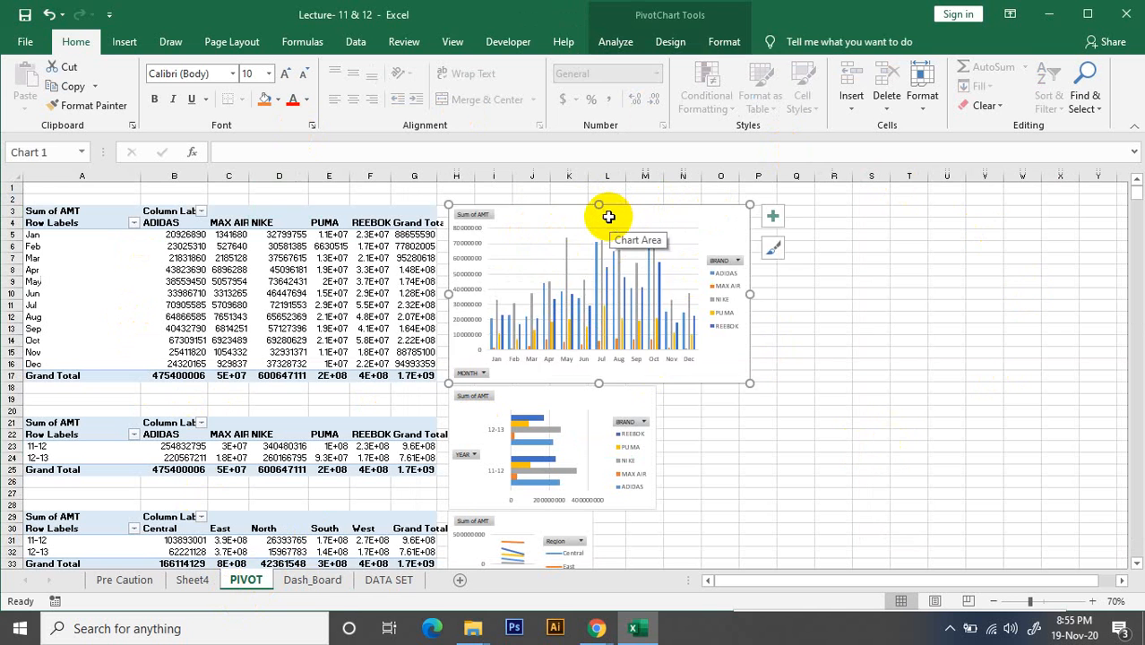
pyautogui.press('Delete')
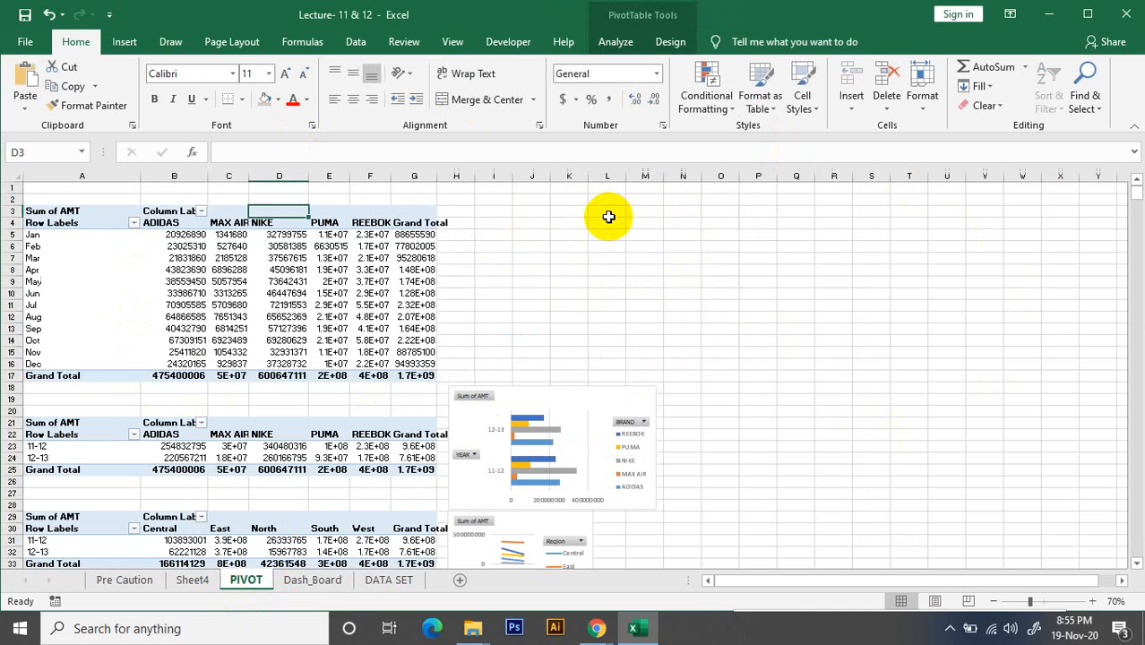
pyautogui.click(328, 581)
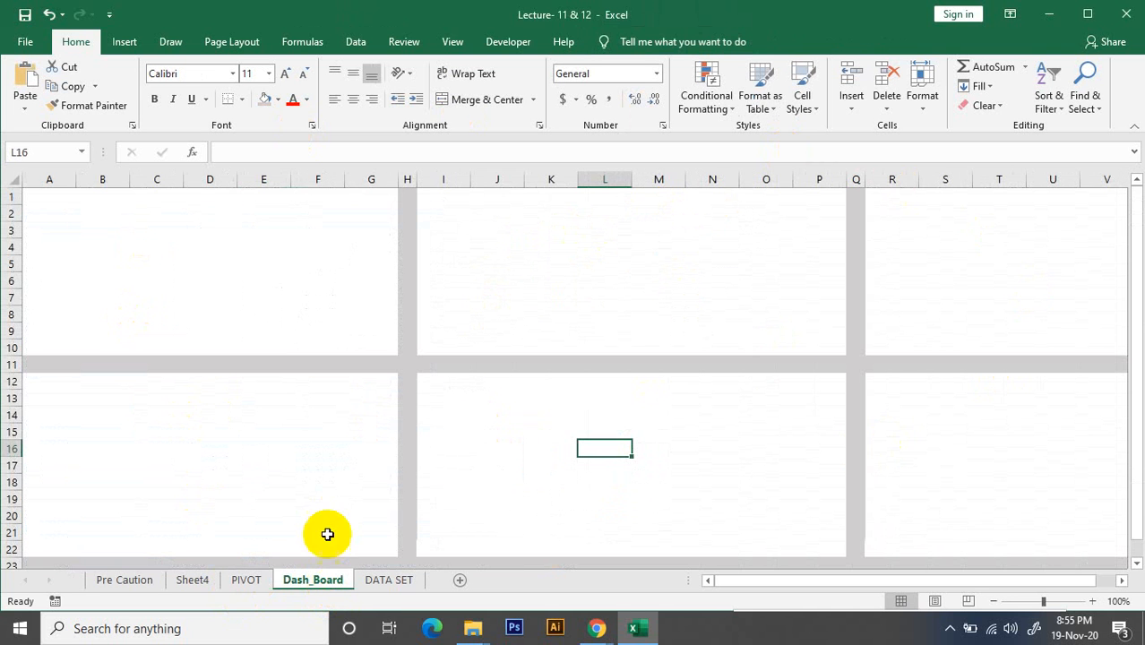
pyautogui.hotkey('ctrl', 'v')
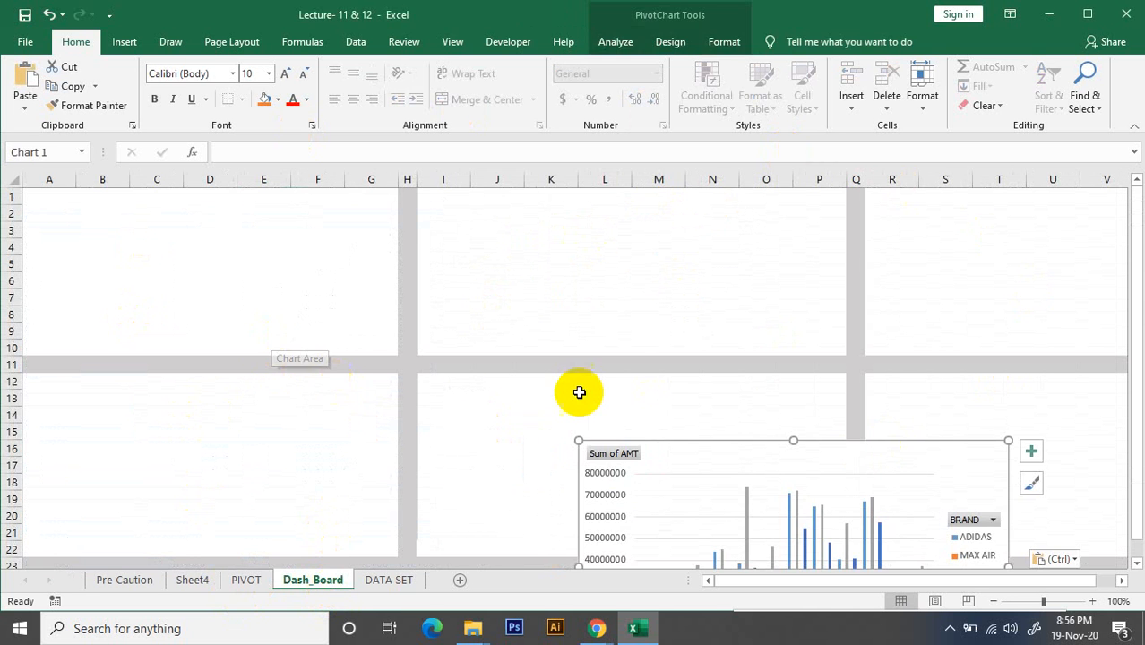
# Move and resize the monthly brand chart to fill the first dashboard block, columns A to G and rows 1 to 10
pyautogui.moveTo(677, 461)
pyautogui.mouseDown()
pyautogui.moveTo(259, 209)
pyautogui.moveTo(249, 228)
pyautogui.moveTo(133, 218)
pyautogui.moveTo(117, 204)
pyautogui.mouseUp()
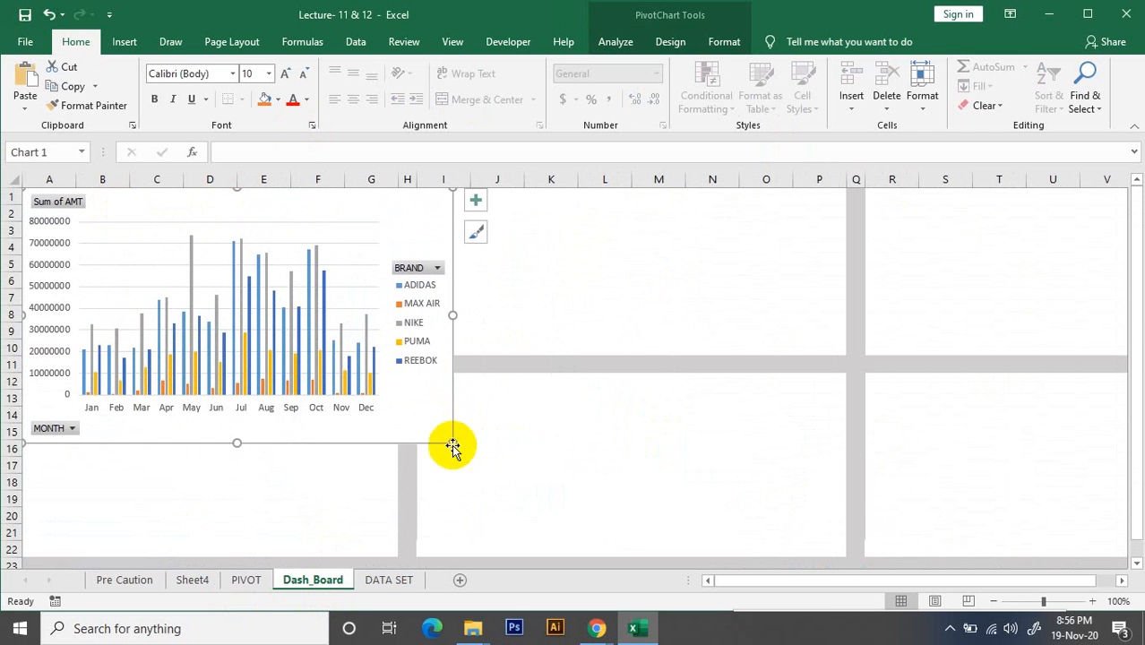
pyautogui.moveTo(450, 443); pyautogui.dragTo(326, 352)
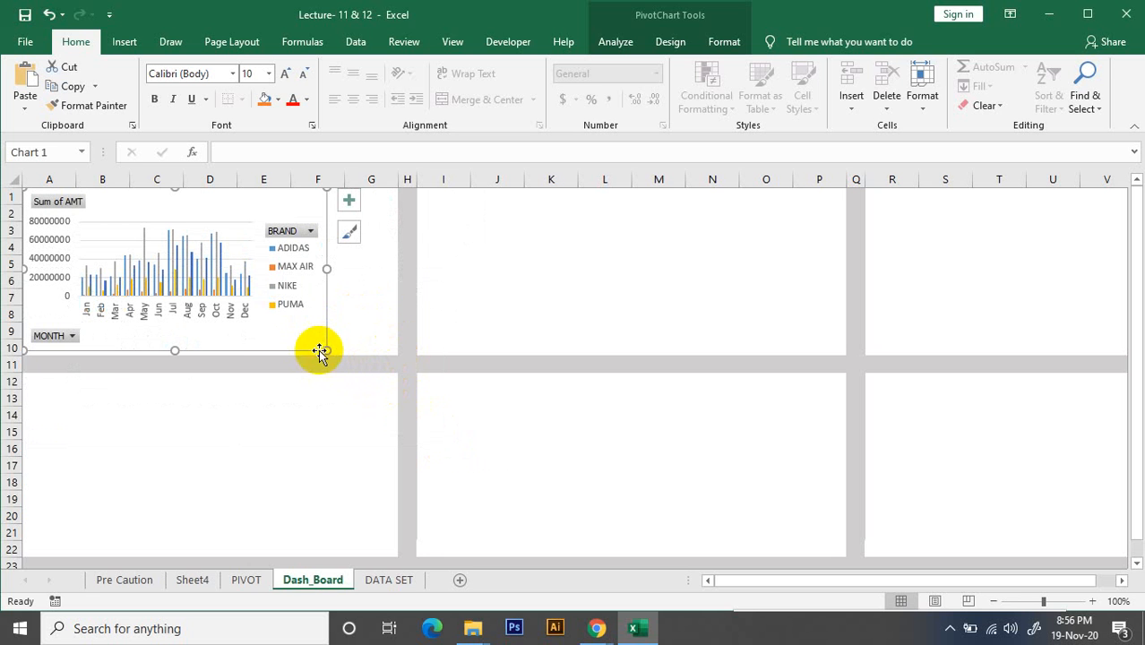
pyautogui.moveTo(327, 351); pyautogui.dragTo(332, 356)
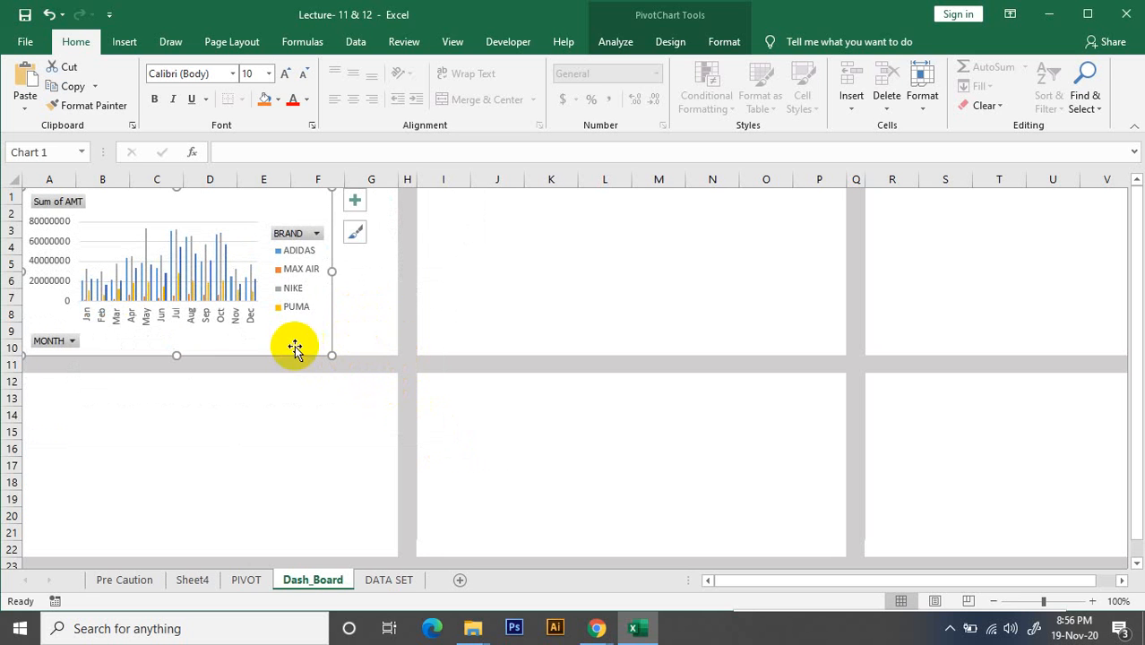
pyautogui.click(420, 280)
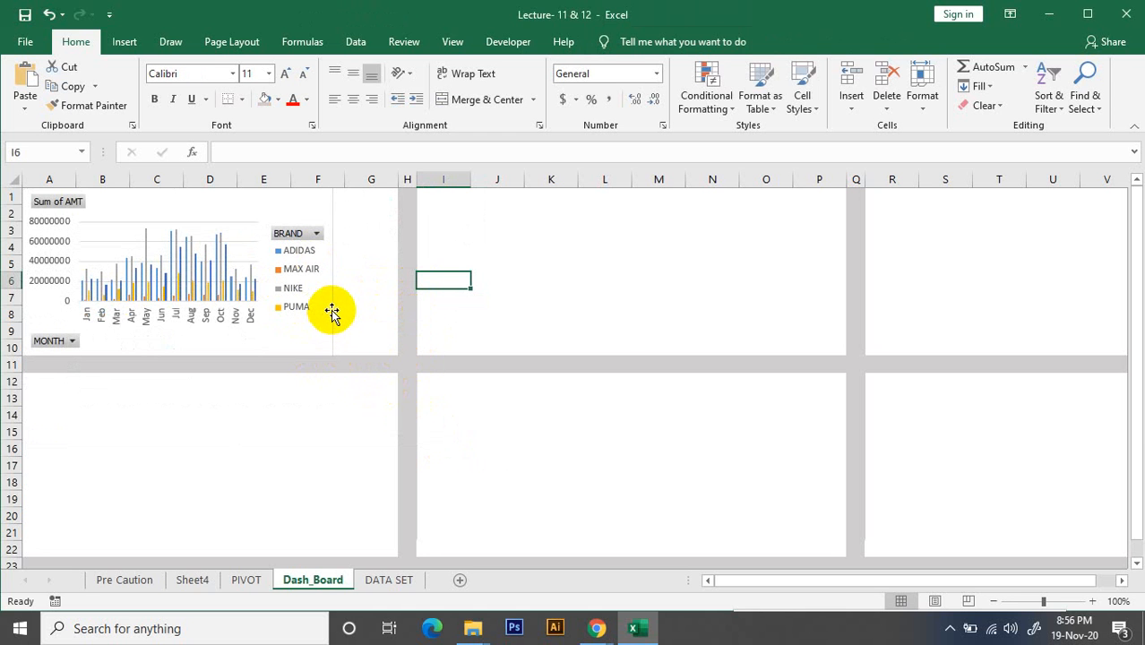
pyautogui.click(328, 285)
pyautogui.moveTo(336, 270); pyautogui.dragTo(401, 267)
pyautogui.click(557, 266)
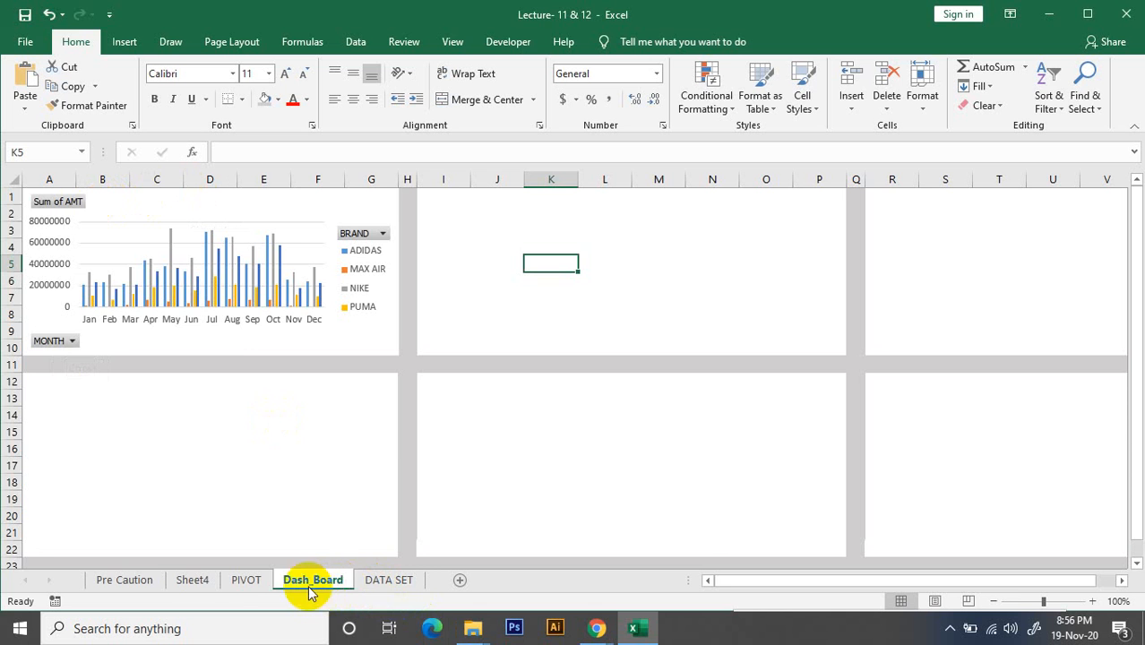
# Cut the yearly brand bar chart from the PIVOT sheet and paste it into the Dash_Board sheet
pyautogui.click(247, 584)
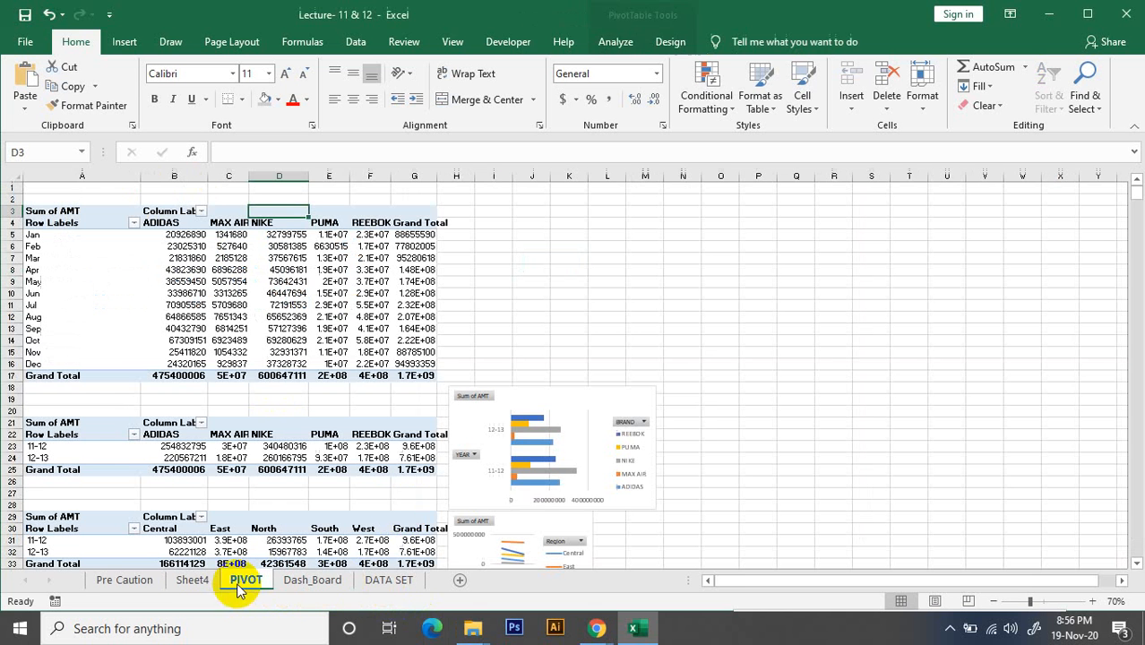
pyautogui.click(578, 397)
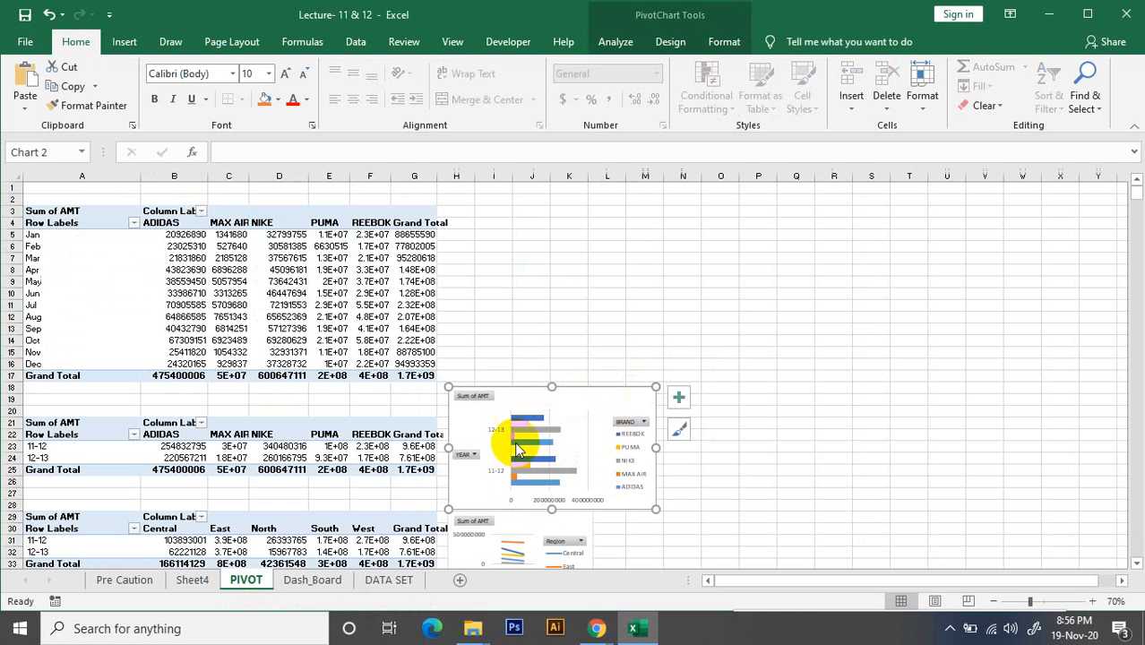
pyautogui.press('Delete')
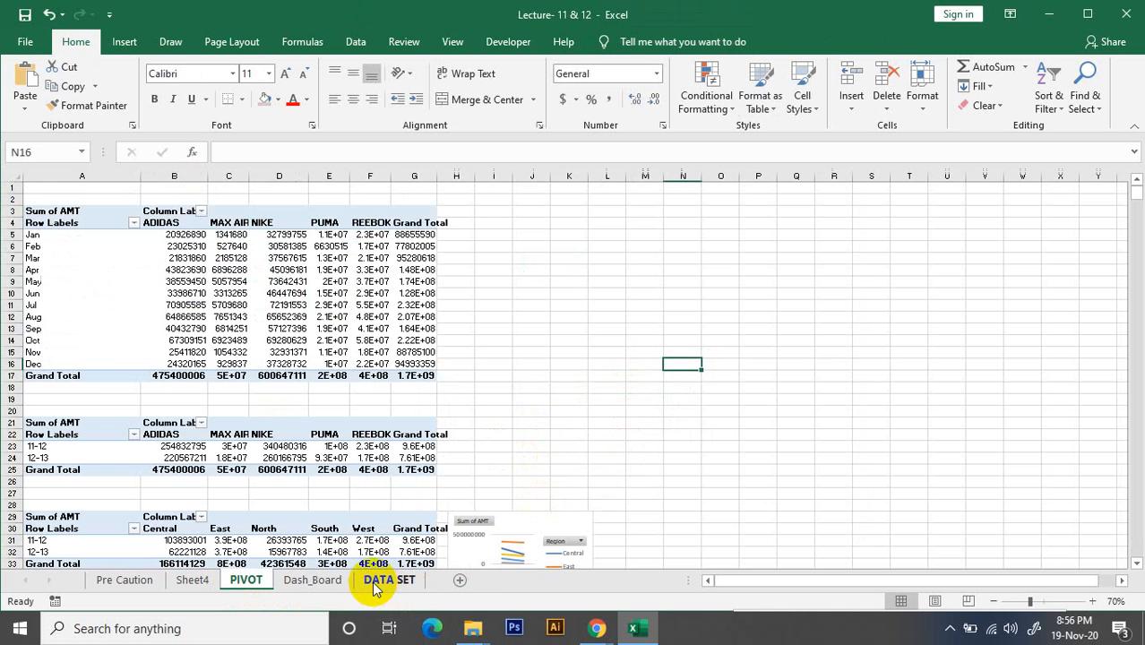
pyautogui.click(314, 581)
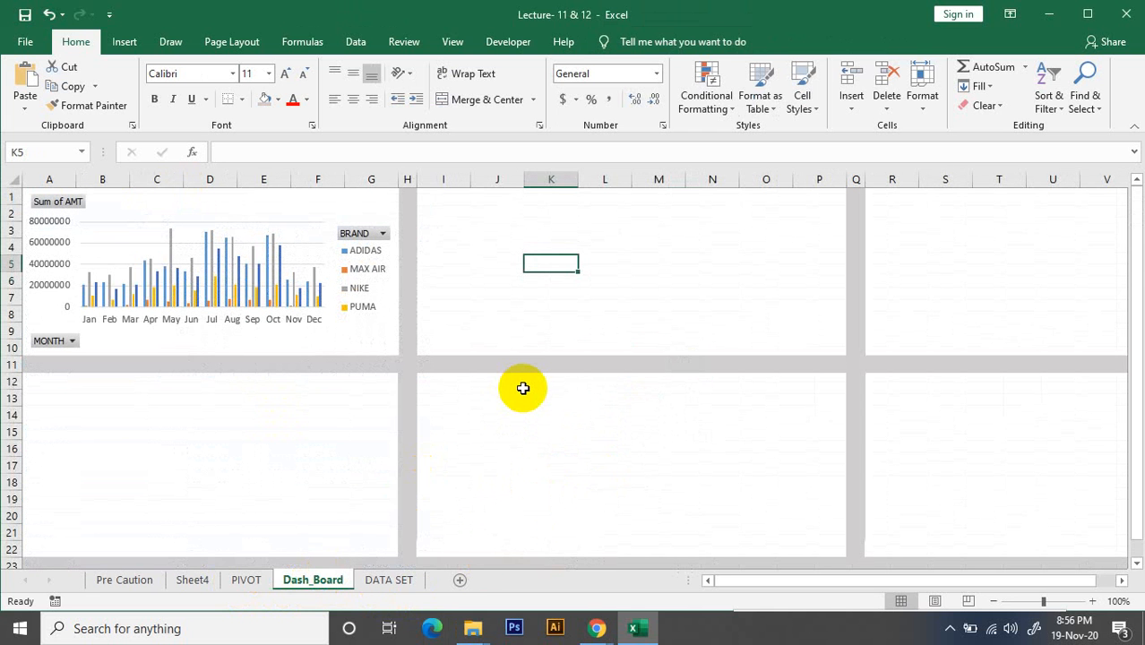
pyautogui.hotkey('ctrl', 'v')
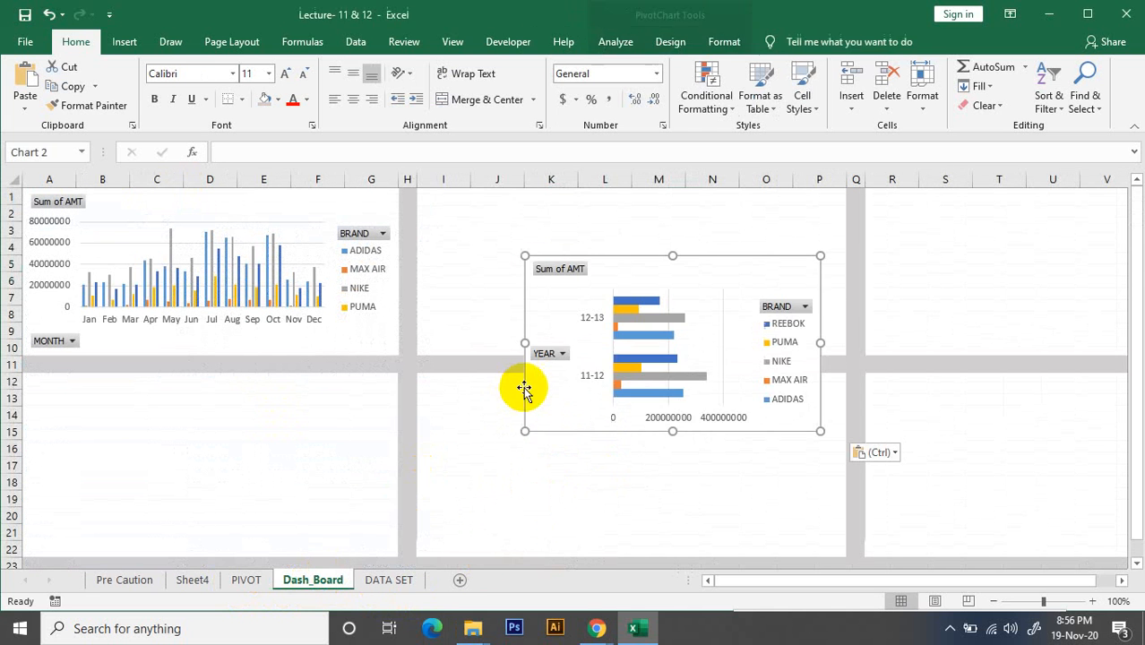
# Move and resize the yearly brand bar chart to fill the block of columns A to G and rows 12 to 22
pyautogui.moveTo(633, 270); pyautogui.dragTo(127, 387)
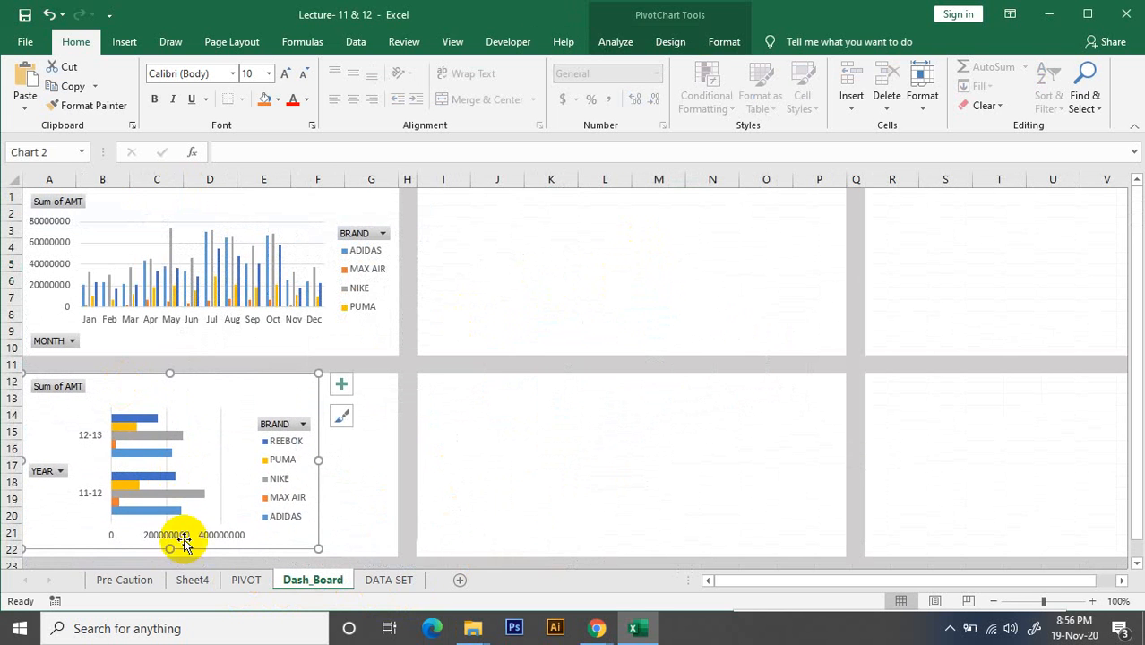
pyautogui.moveTo(169, 548); pyautogui.dragTo(169, 557)
pyautogui.moveTo(320, 464); pyautogui.dragTo(396, 462)
pyautogui.click(442, 500)
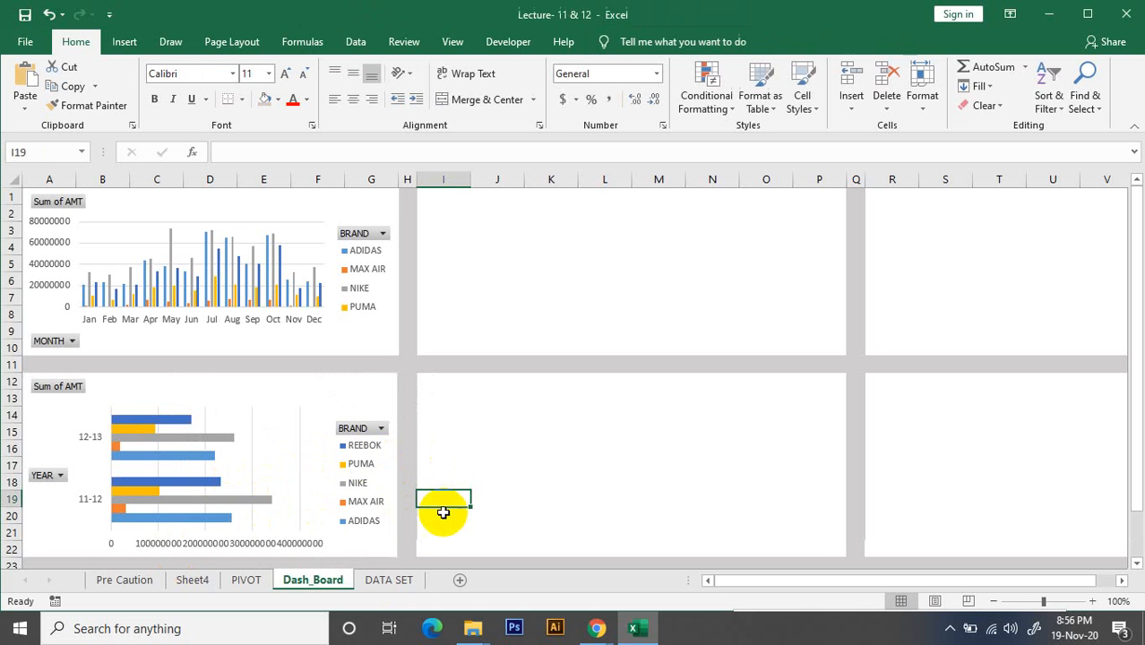
pyautogui.click(378, 400)
pyautogui.moveTo(398, 466)
pyautogui.mouseDown()
pyautogui.moveTo(414, 466)
pyautogui.moveTo(378, 461)
pyautogui.moveTo(398, 466)
pyautogui.mouseUp()
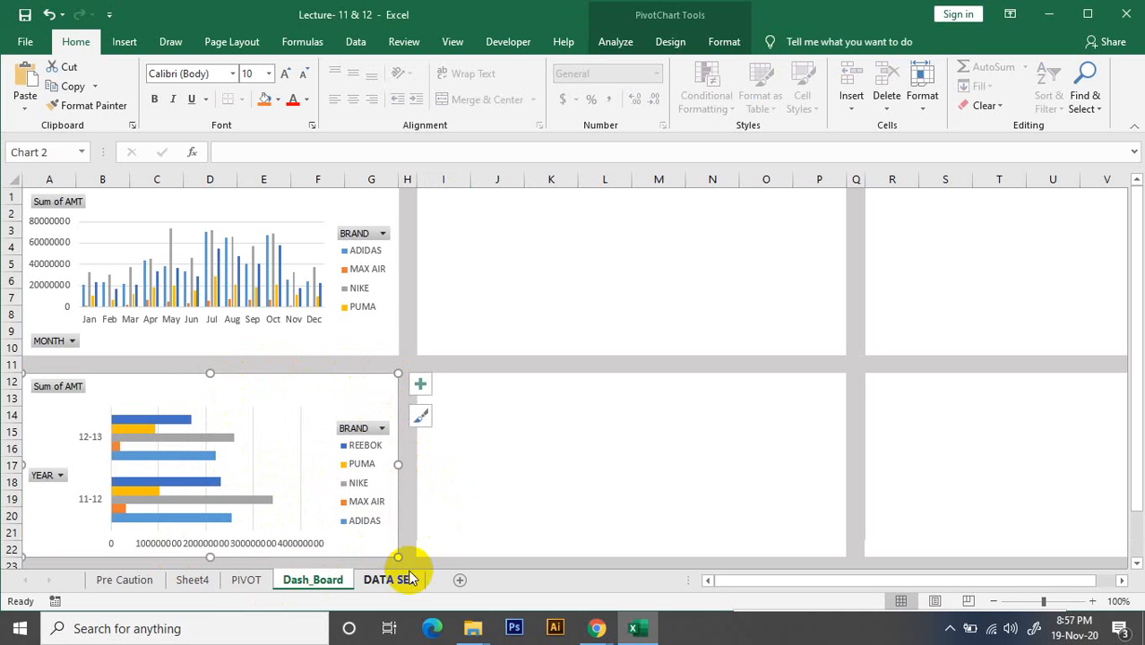
# Relocate the yearly region line chart from the PIVOT sheet to Dash_Board with Move Chart, and close the chart formatting pane
pyautogui.click(240, 584)
pyautogui.scroll(-4, 627, 459)
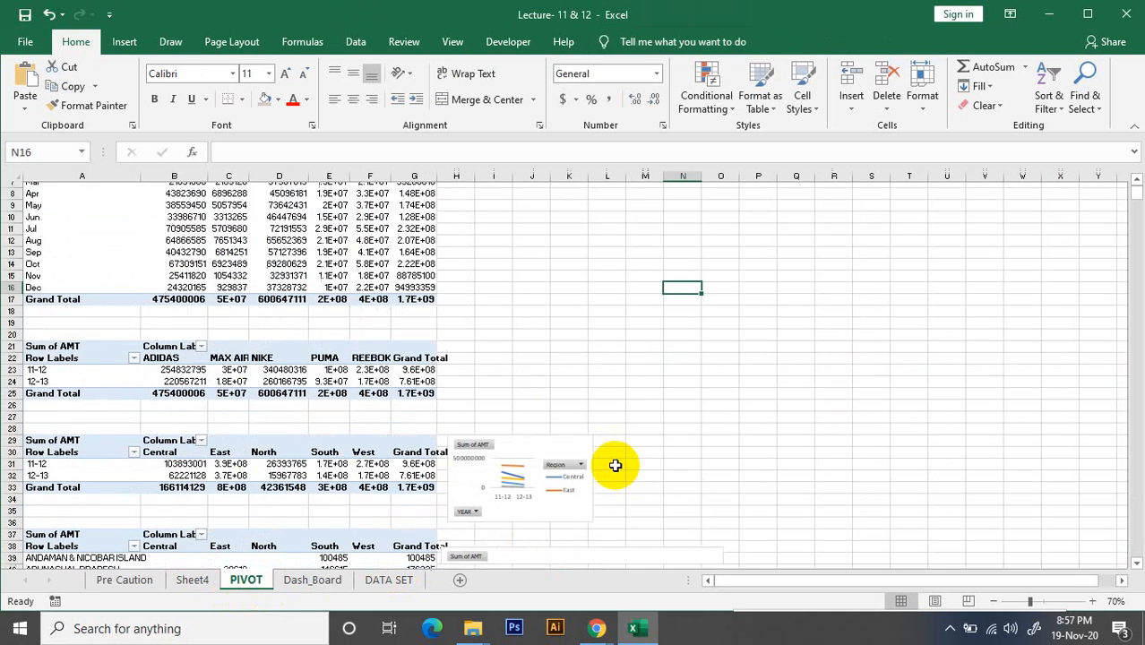
pyautogui.click(517, 388)
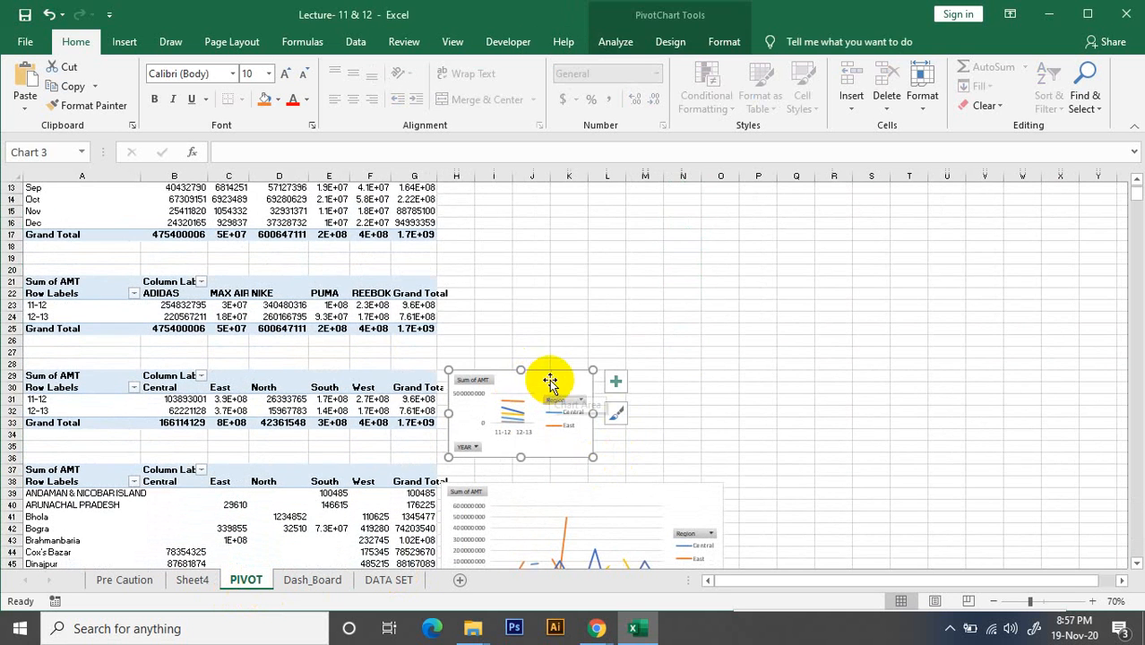
pyautogui.doubleClick(550, 383)
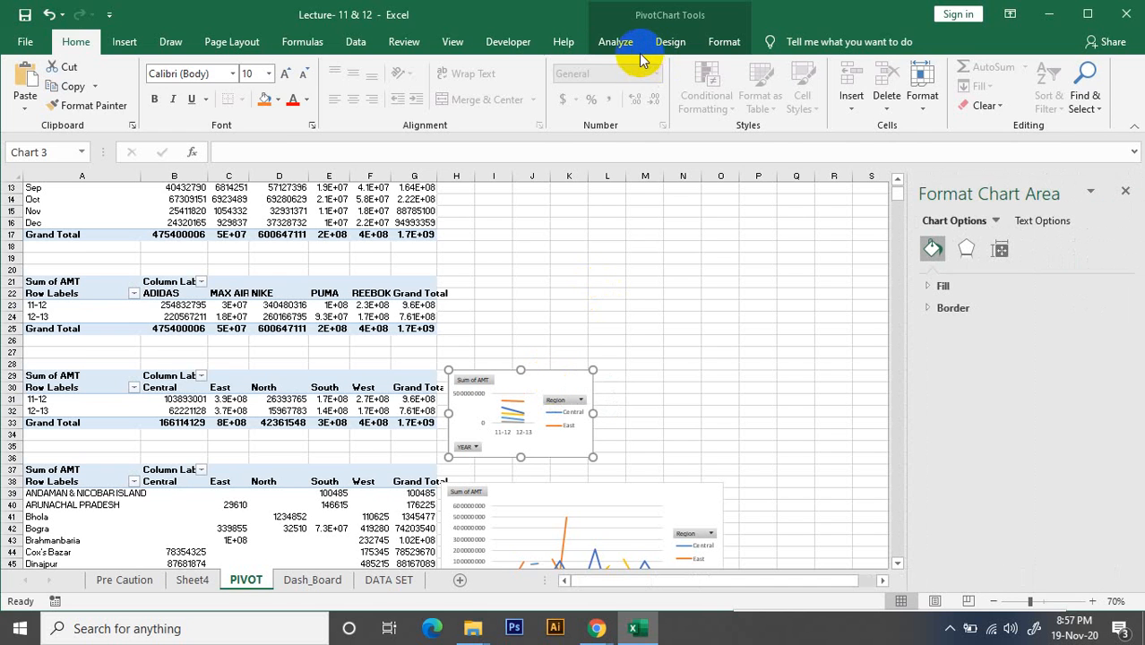
pyautogui.click(616, 41)
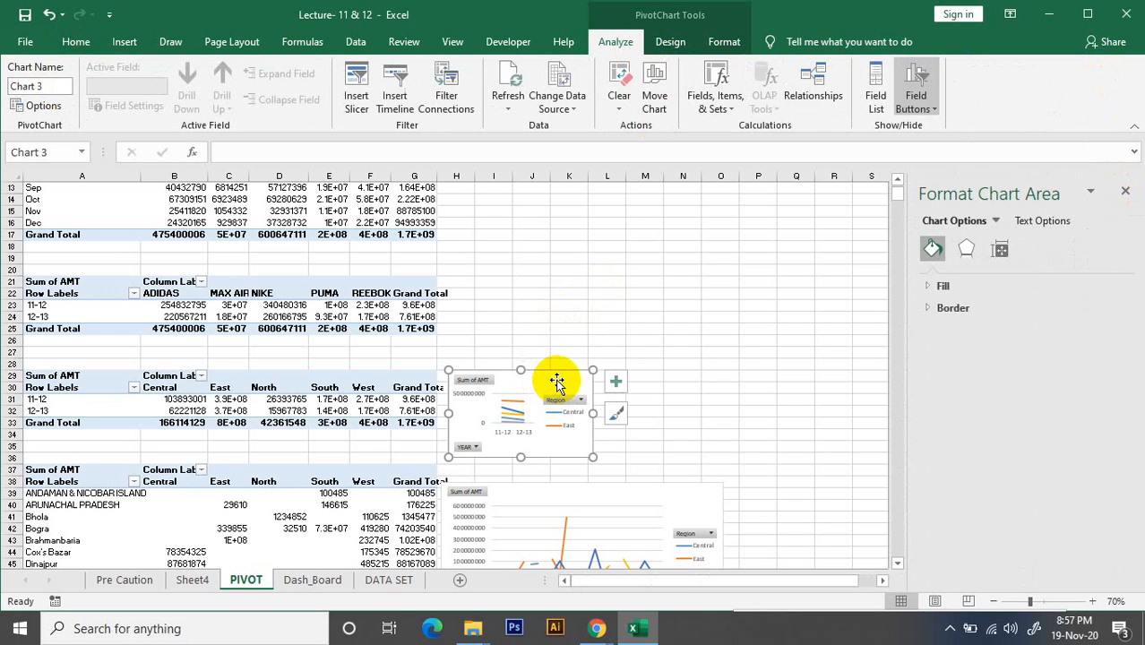
pyautogui.click(656, 100)
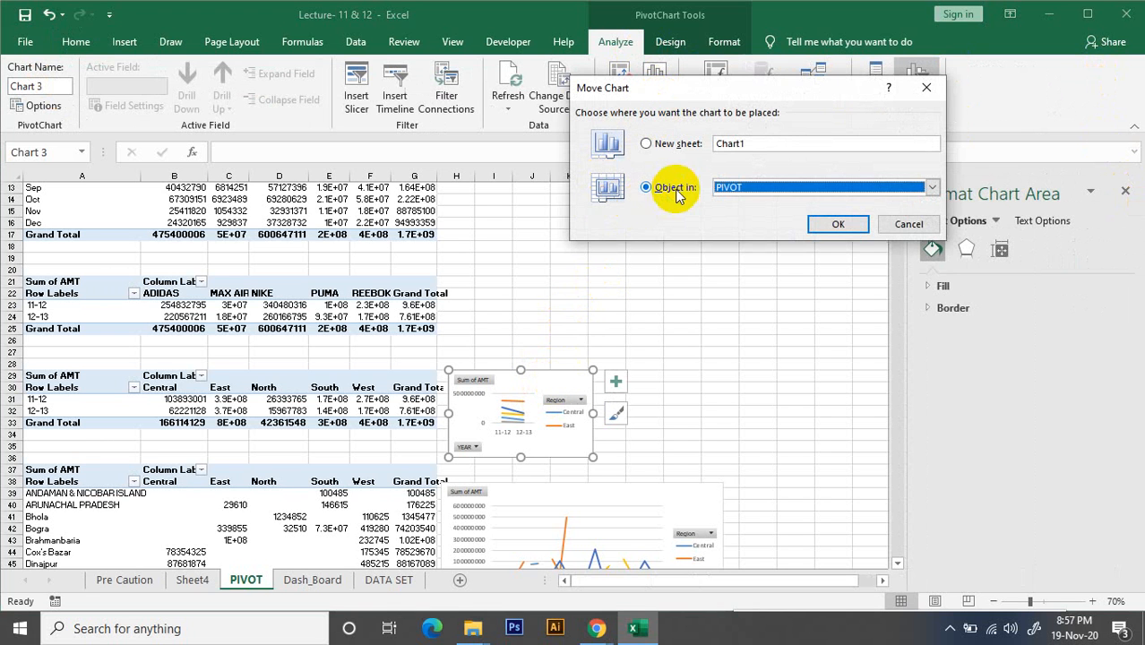
pyautogui.click(933, 188)
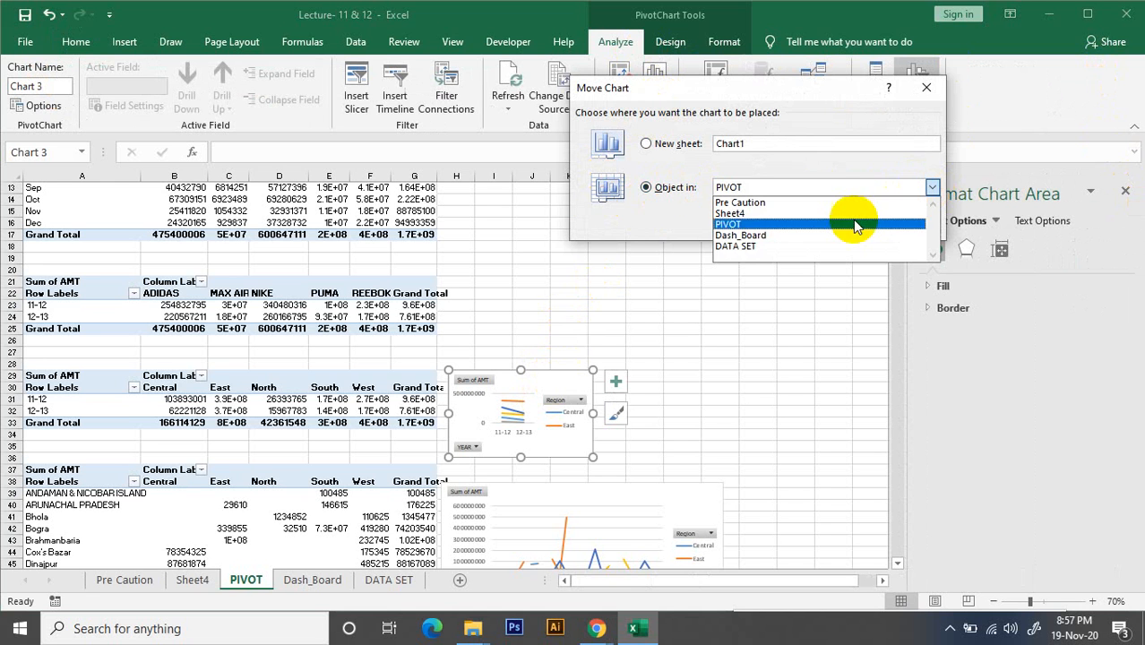
pyautogui.click(752, 235)
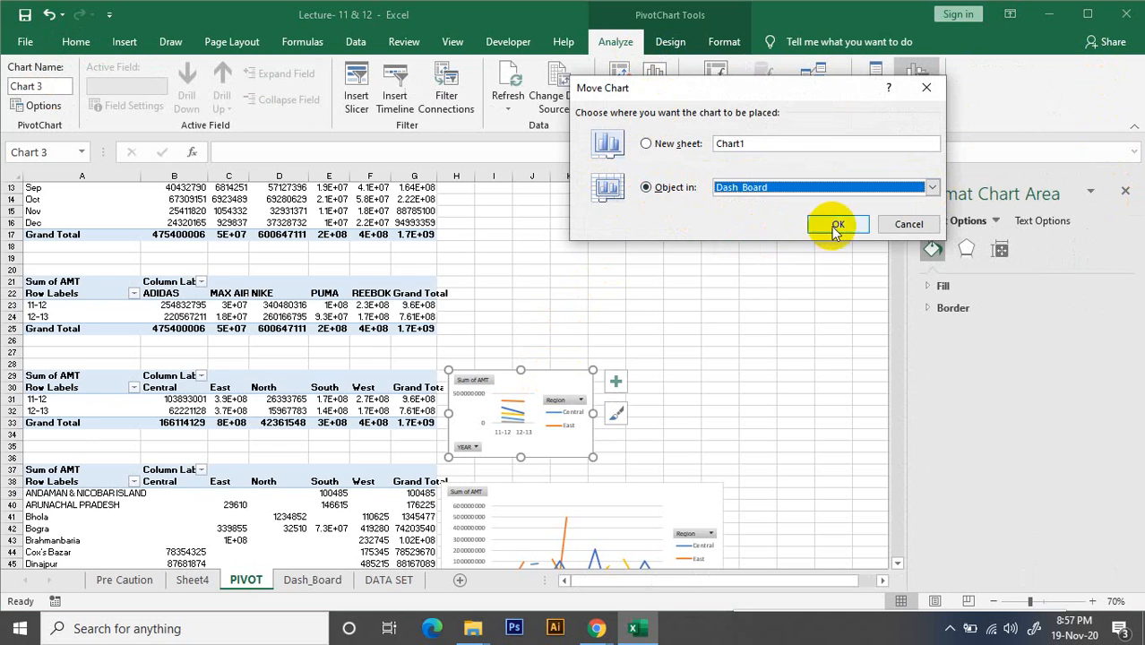
pyautogui.click(836, 226)
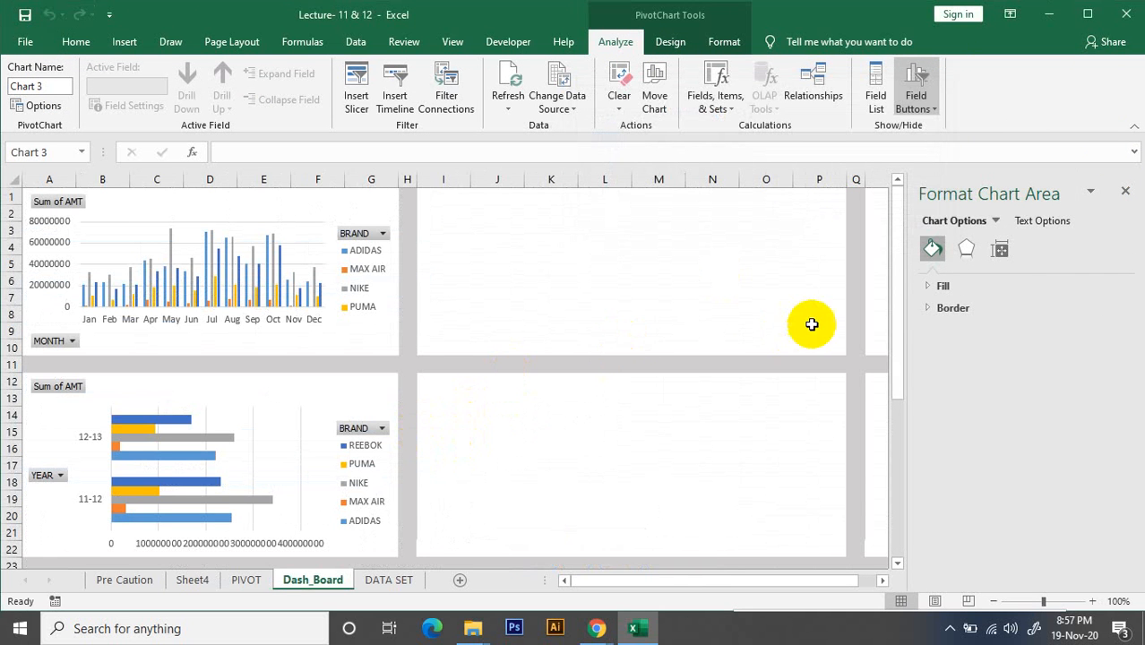
pyautogui.click(1129, 193)
# Move and resize the yearly region line chart to fill the block of columns I to P and rows 1 to 10
pyautogui.scroll(-4, 434, 455)
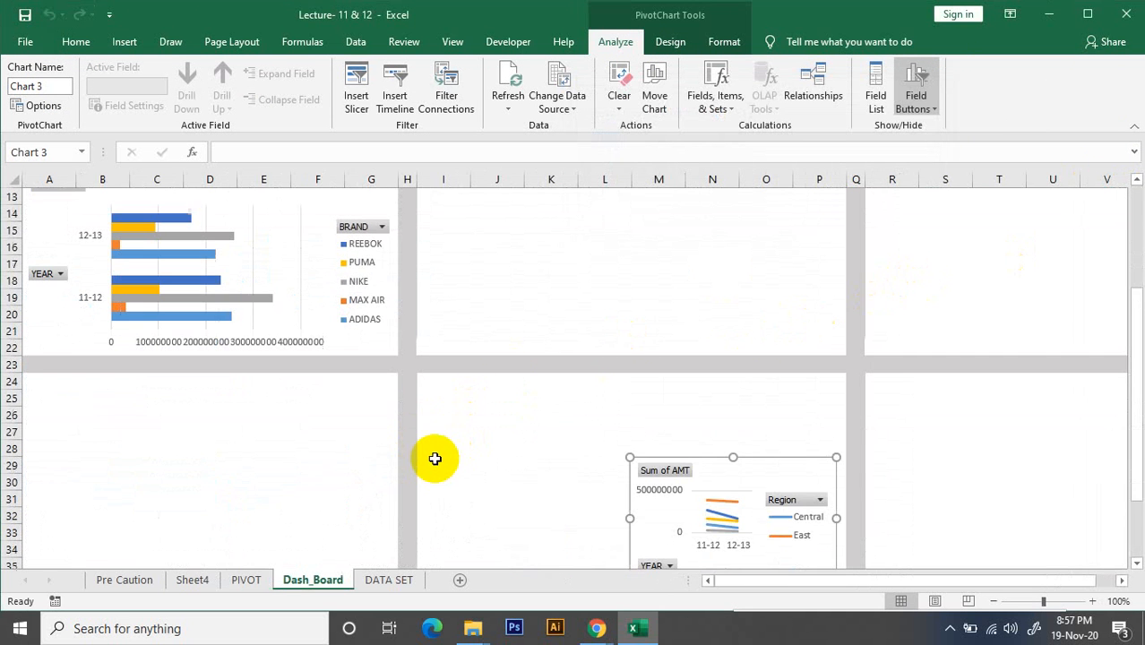
pyautogui.click(685, 461)
pyautogui.moveTo(710, 470); pyautogui.dragTo(610, 410)
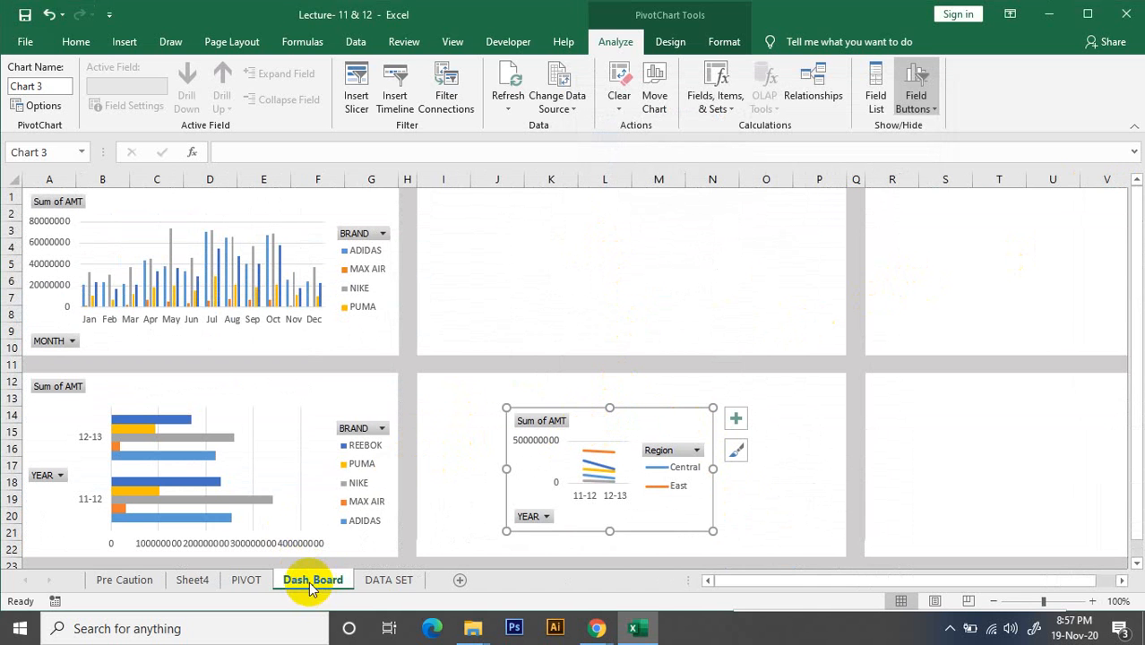
pyautogui.moveTo(599, 423); pyautogui.dragTo(510, 191)
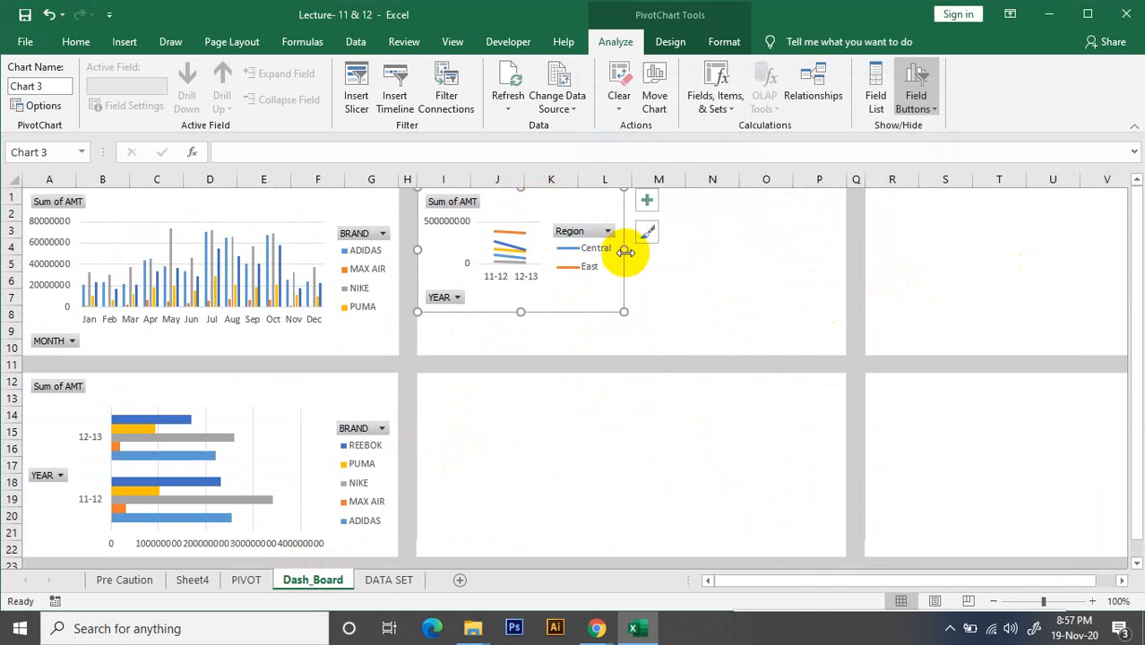
pyautogui.moveTo(850, 251); pyautogui.dragTo(847, 251)
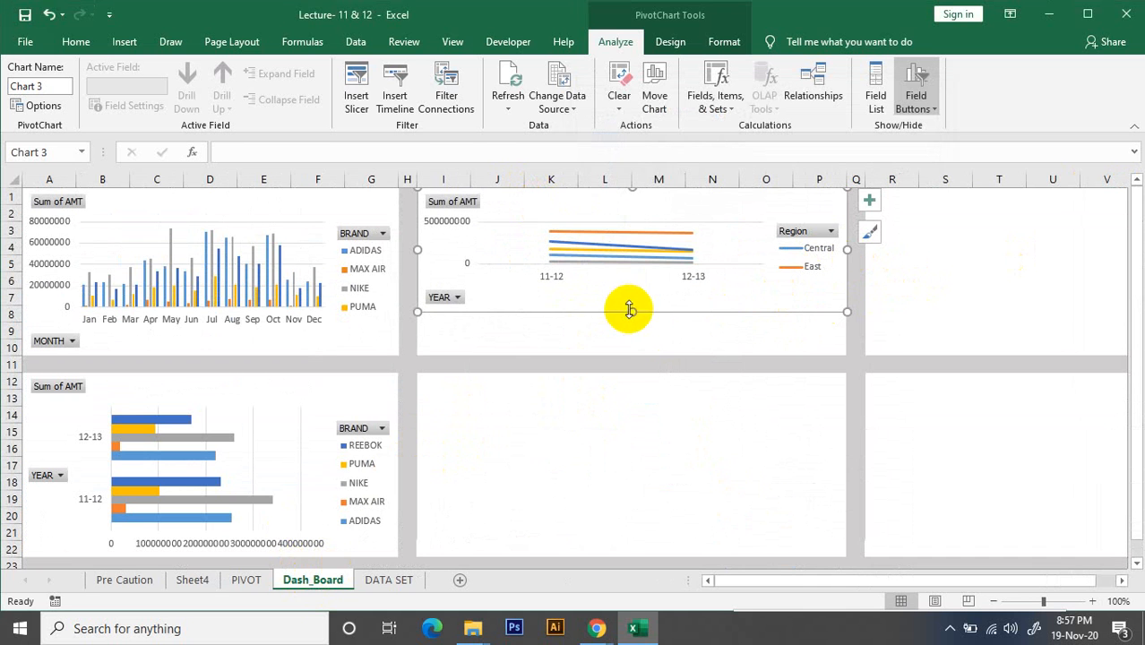
pyautogui.moveTo(632, 312); pyautogui.dragTo(629, 355)
pyautogui.click(604, 446)
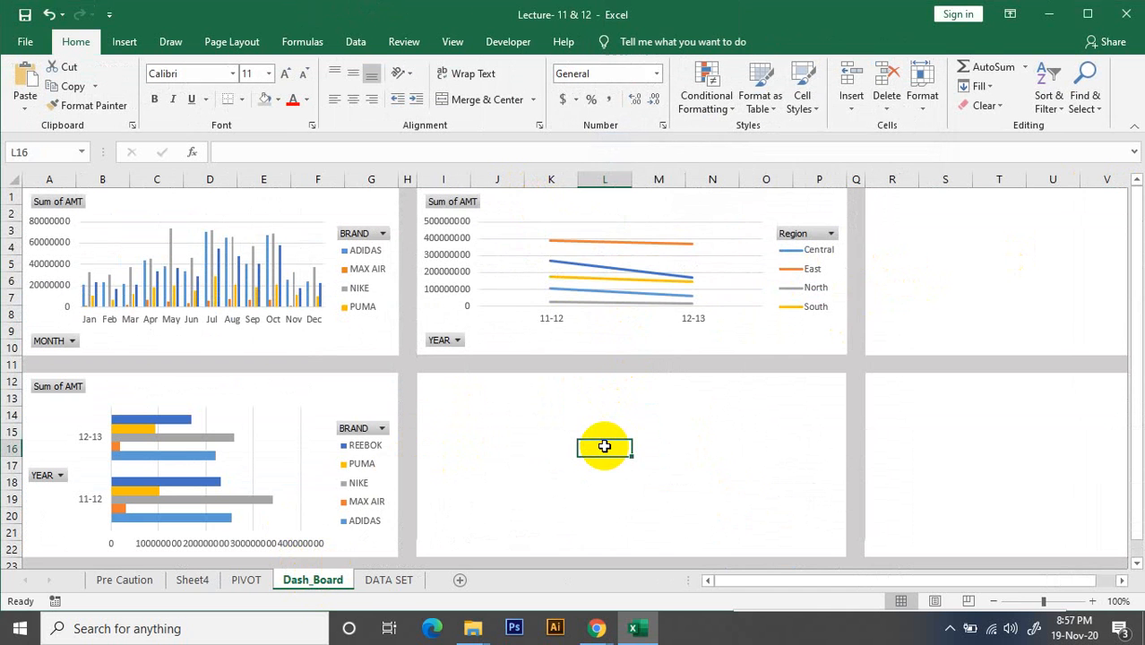
# Relocate the state-by-region line chart from the PIVOT sheet to the Dash_Board sheet with Move Chart
pyautogui.click(251, 581)
pyautogui.scroll(-2, 596, 427)
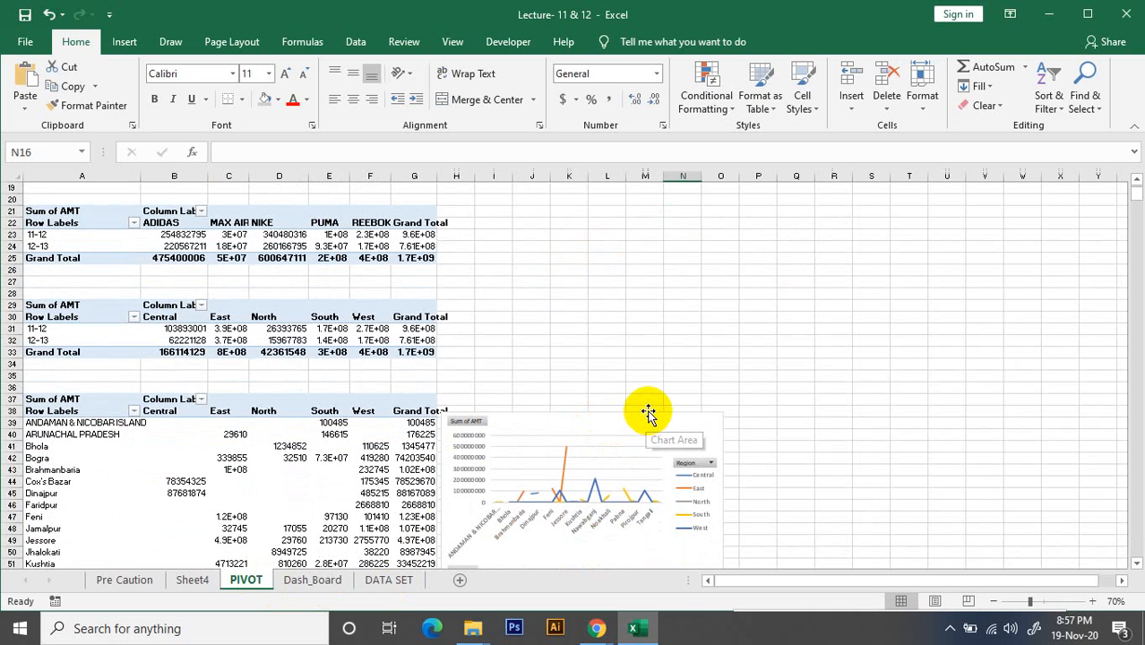
pyautogui.scroll(-2, 657, 410)
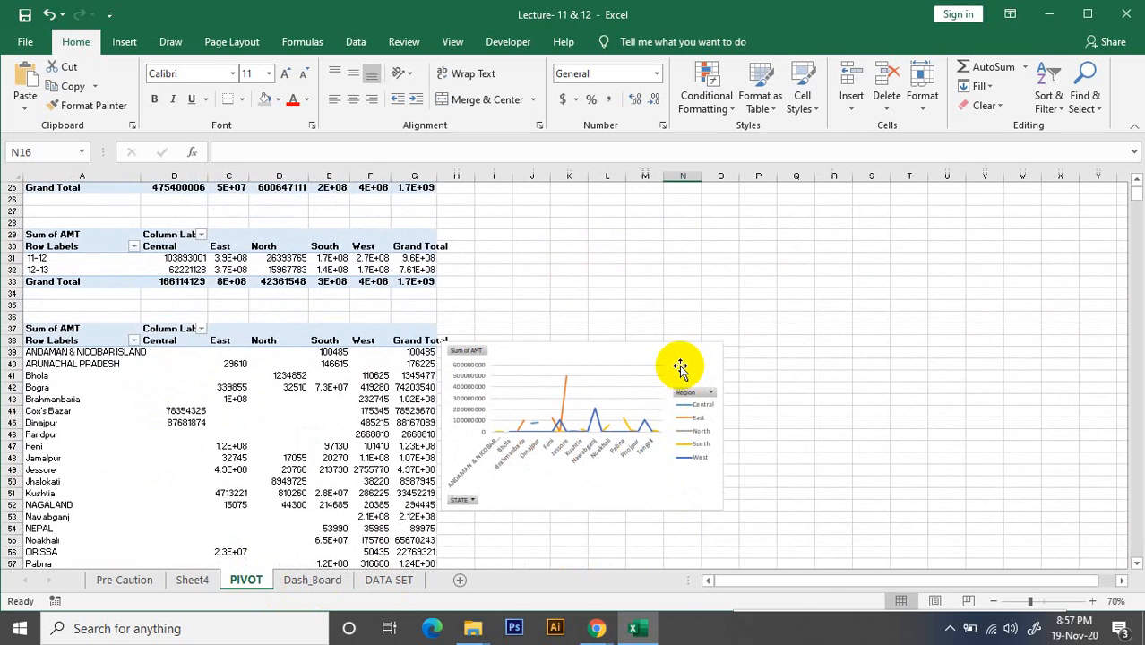
pyautogui.click(681, 365)
pyautogui.rightClick(690, 352)
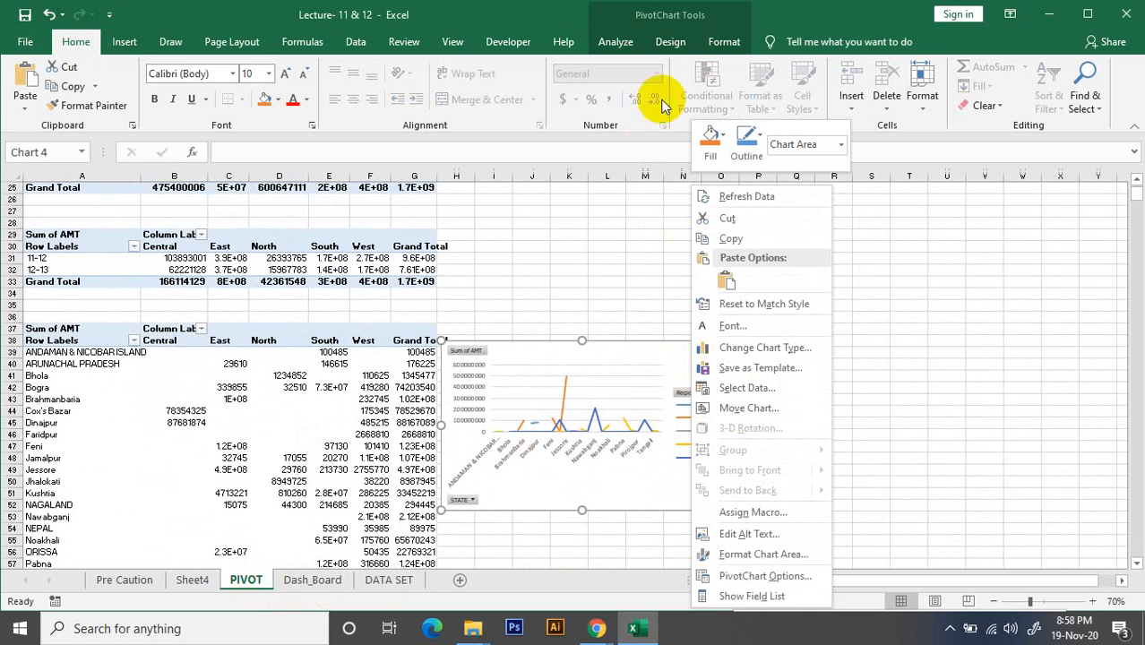
pyautogui.click(755, 412)
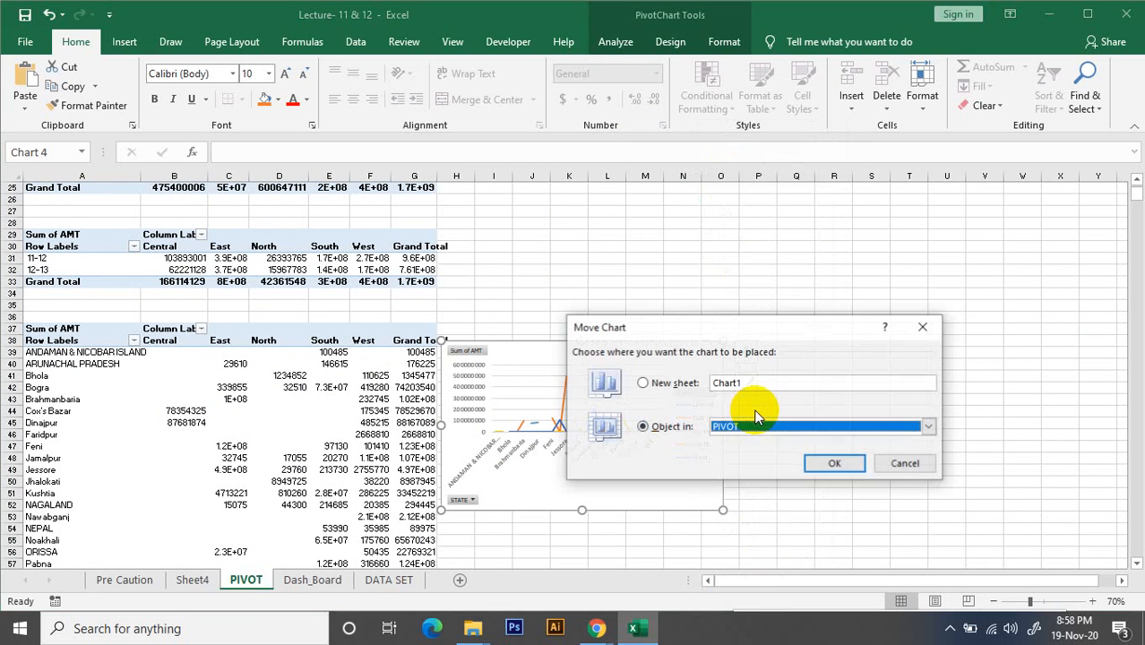
pyautogui.click(929, 427)
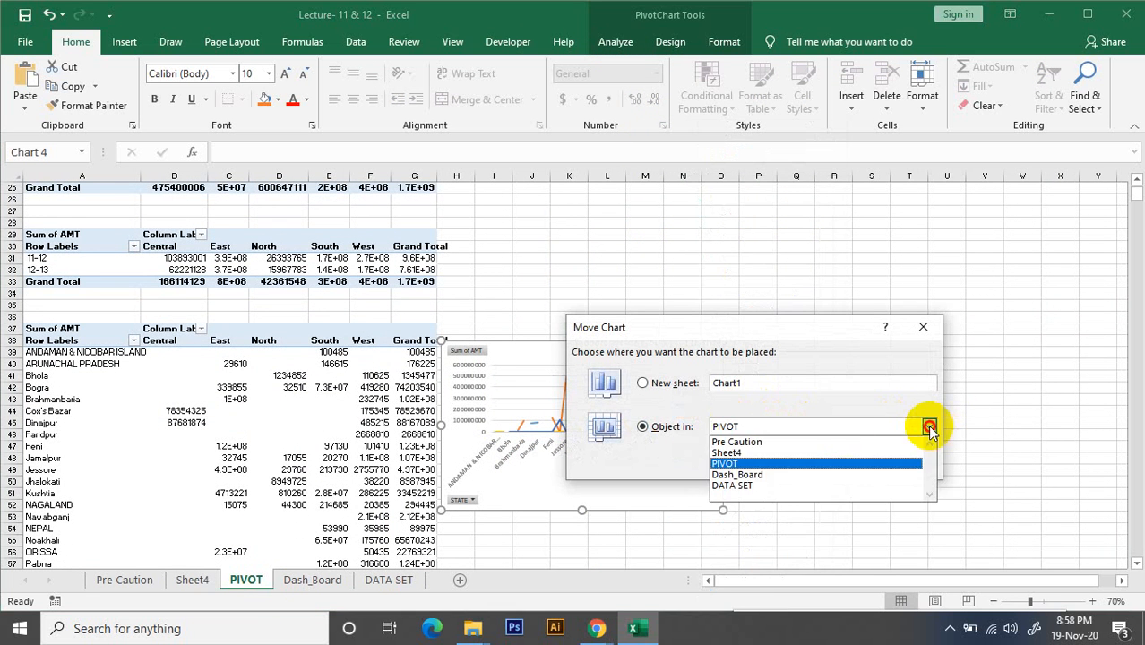
pyautogui.click(744, 474)
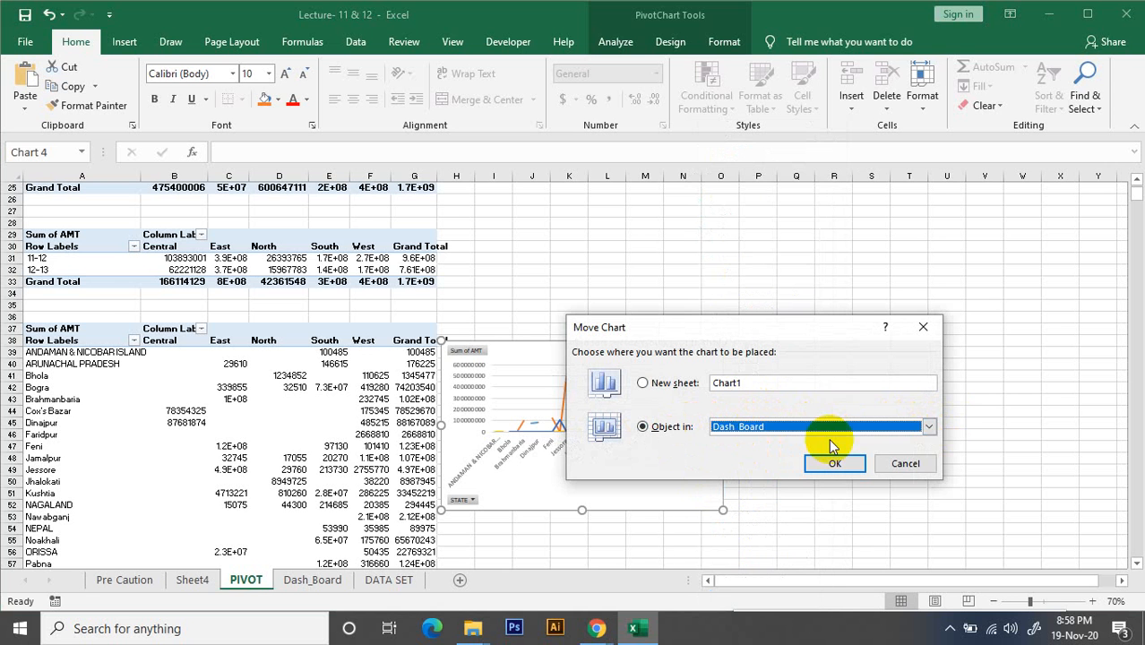
pyautogui.click(832, 459)
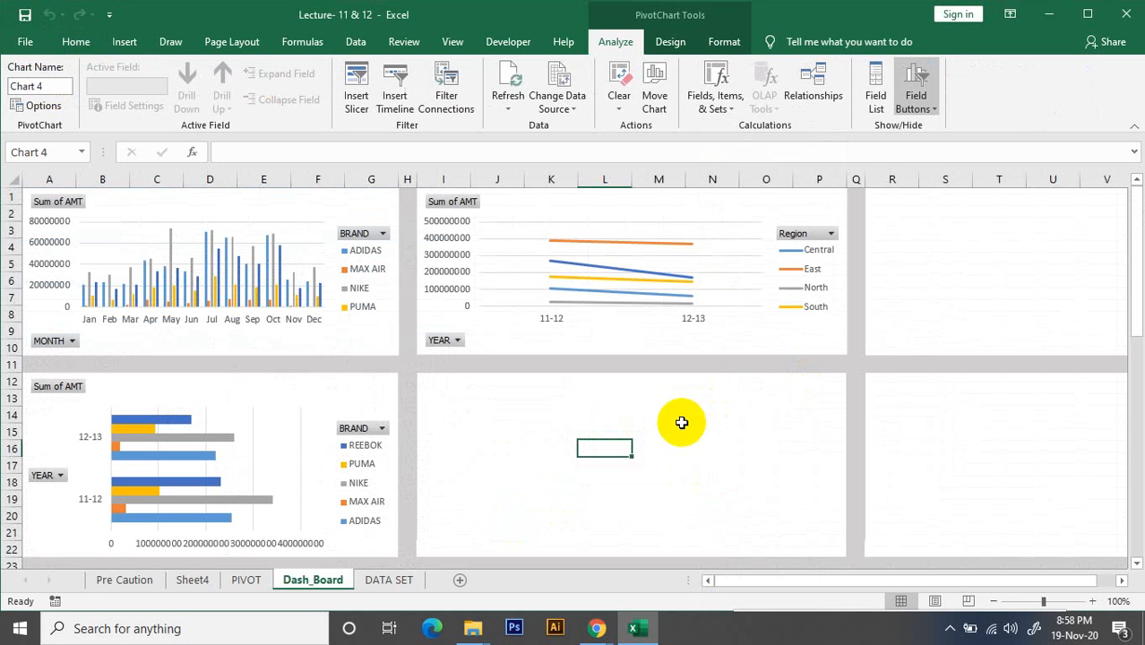
# Bring the state-by-region line chart up into the block beneath the yearly region line chart
pyautogui.scroll(-7, 821, 355)
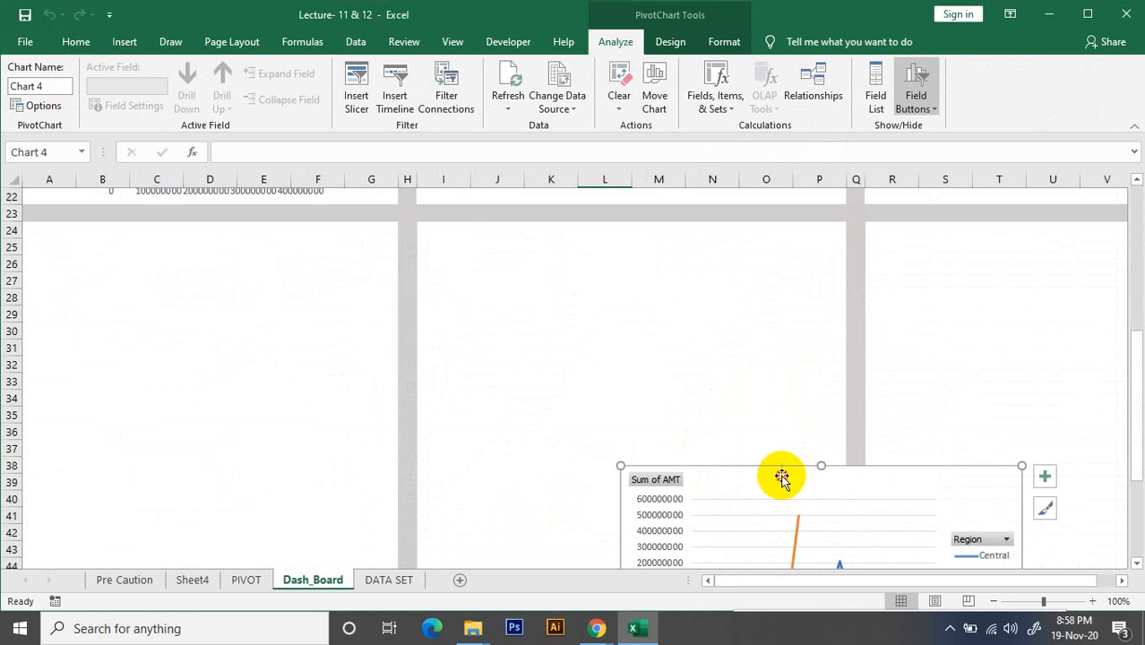
pyautogui.moveTo(780, 473); pyautogui.dragTo(627, 178)
pyautogui.scroll(6, 666, 260)
pyautogui.scroll(-2, 767, 409)
pyautogui.scroll(-3, 767, 409)
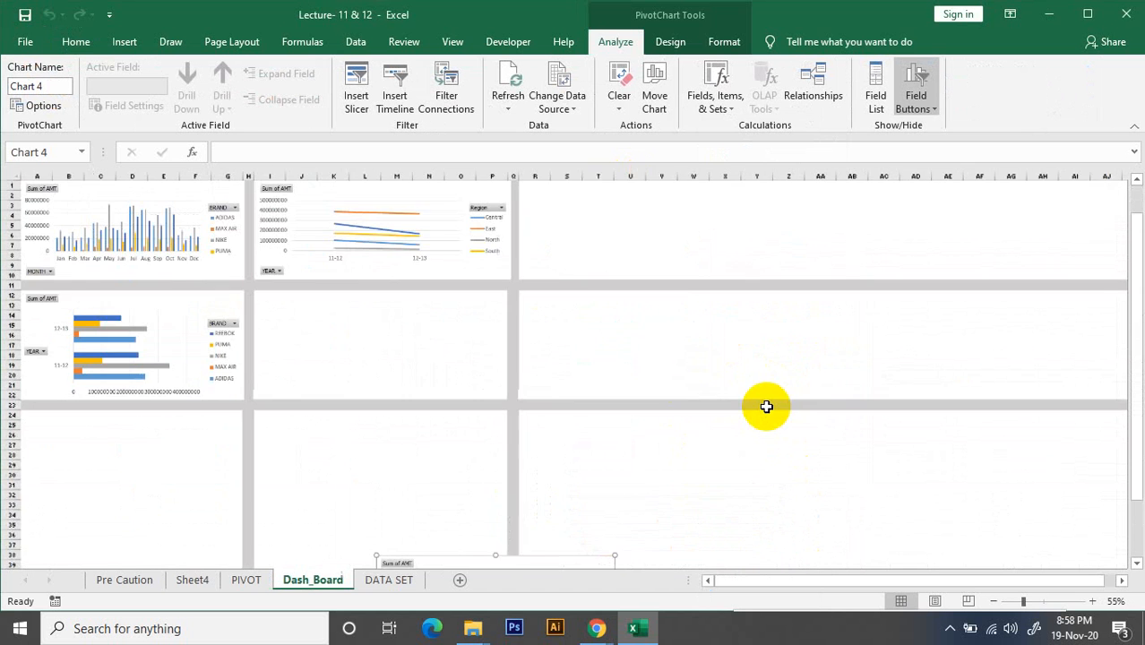
pyautogui.moveTo(396, 545); pyautogui.dragTo(301, 283)
pyautogui.scroll(2, 304, 282)
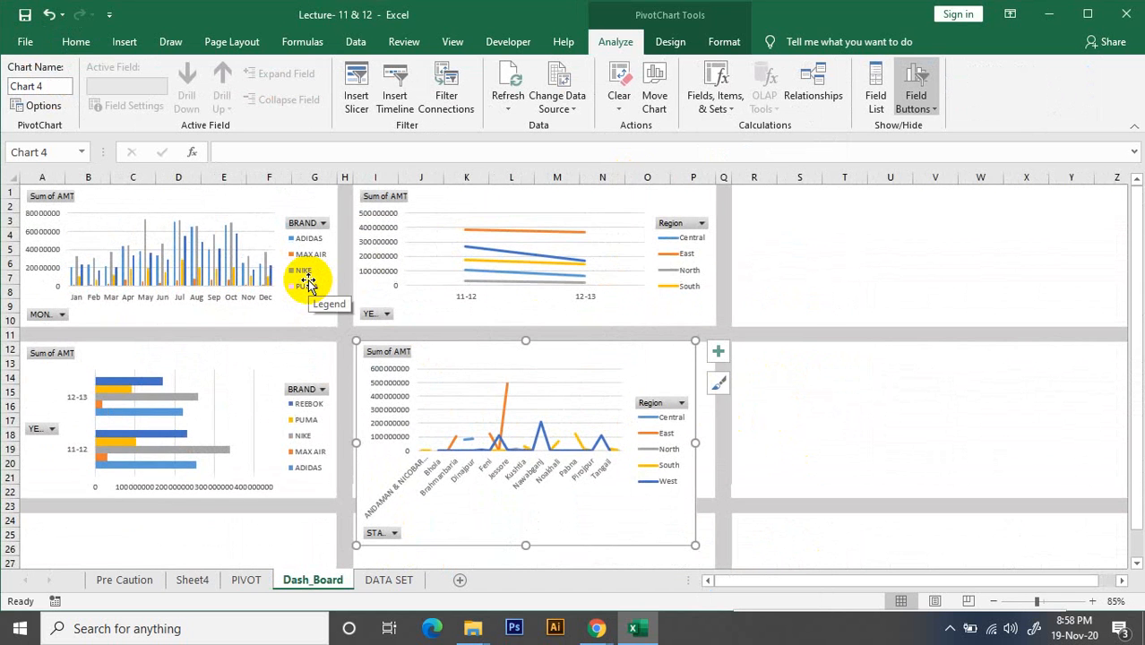
pyautogui.scroll(1, 308, 283)
pyautogui.scroll(1, 308, 283)
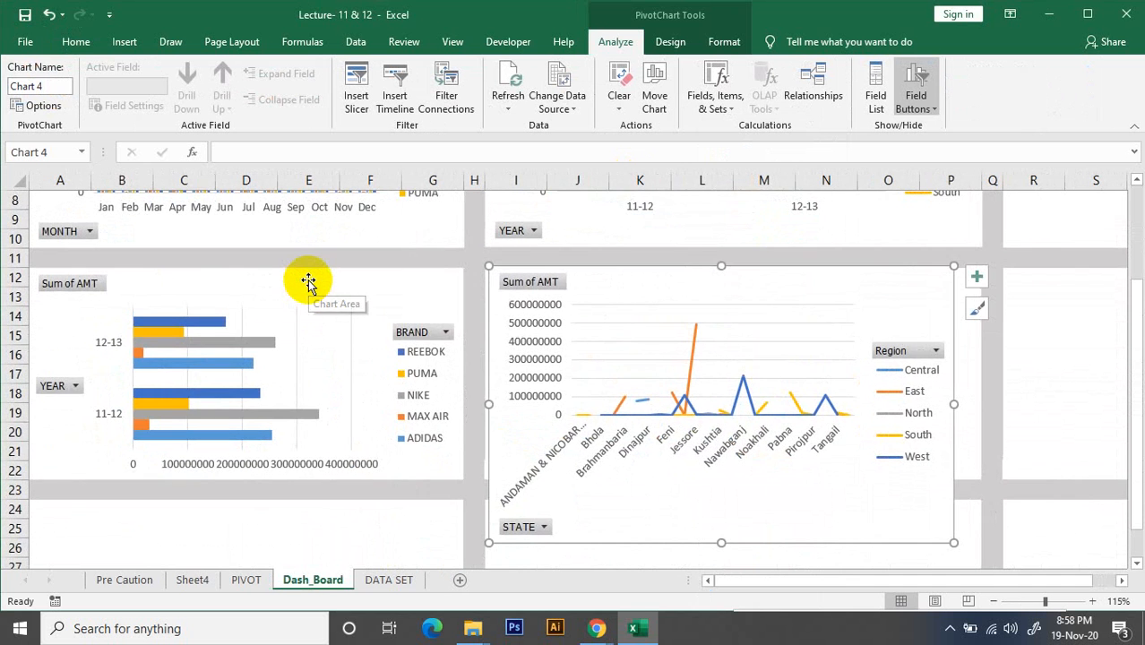
pyautogui.scroll(3, 309, 282)
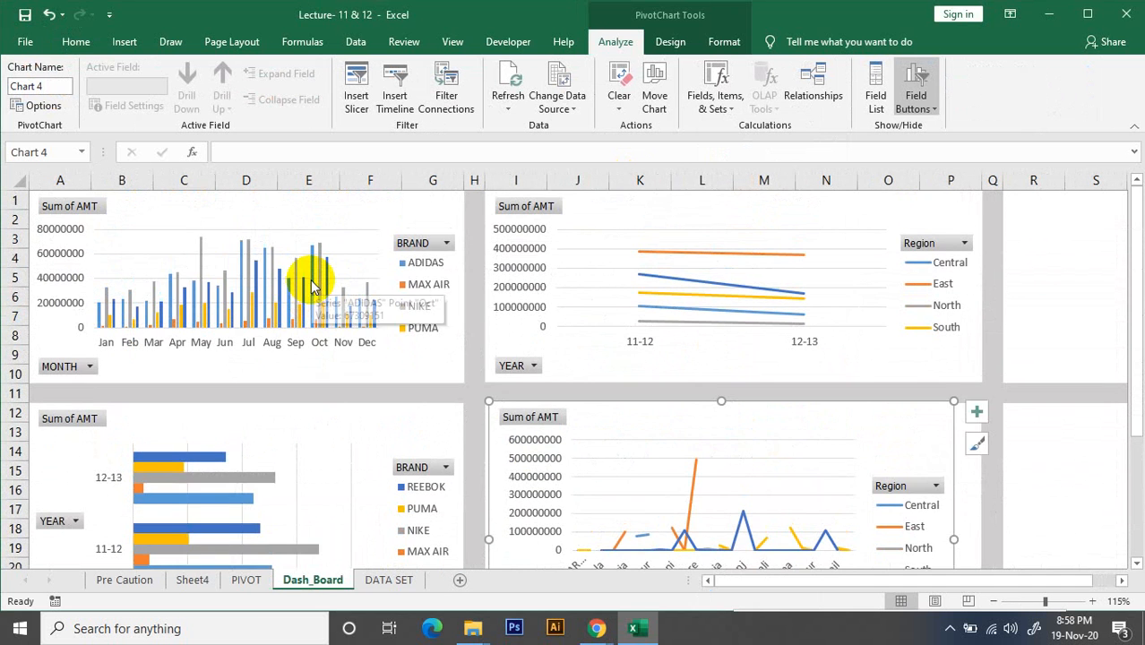
pyautogui.scroll(-3, 311, 281)
pyautogui.scroll(2, 311, 280)
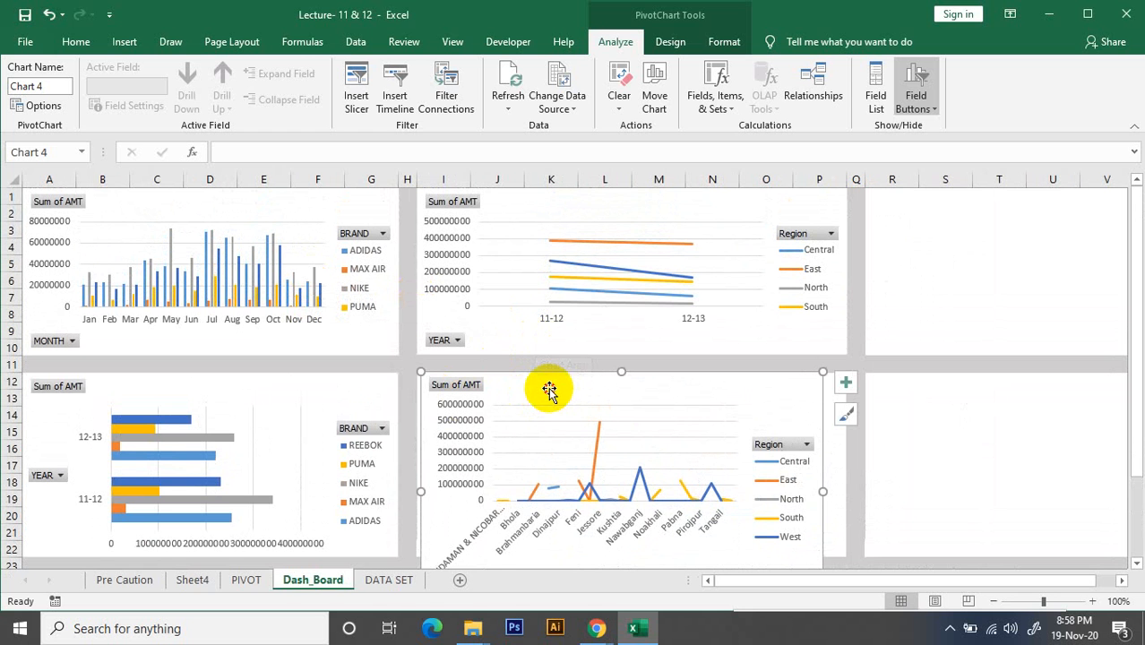
# Align and resize the state-by-region line chart to fill the block of columns I to P and rows 12 to 22
pyautogui.moveTo(550, 390); pyautogui.dragTo(537, 349)
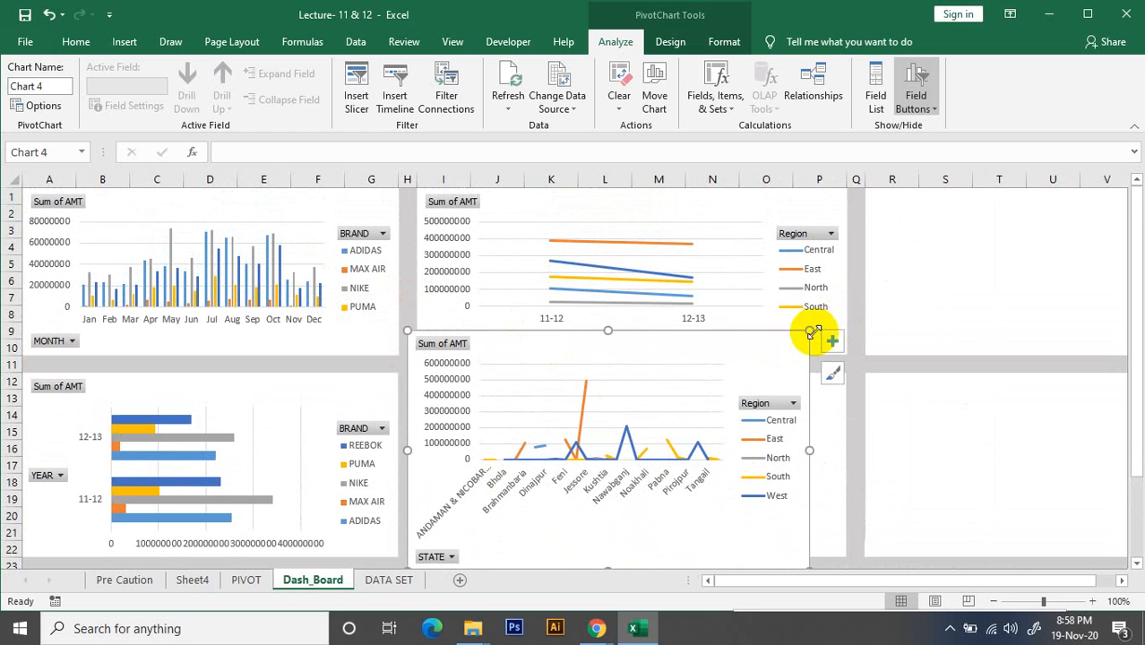
pyautogui.moveTo(814, 333); pyautogui.dragTo(770, 358)
pyautogui.moveTo(645, 369); pyautogui.dragTo(597, 370)
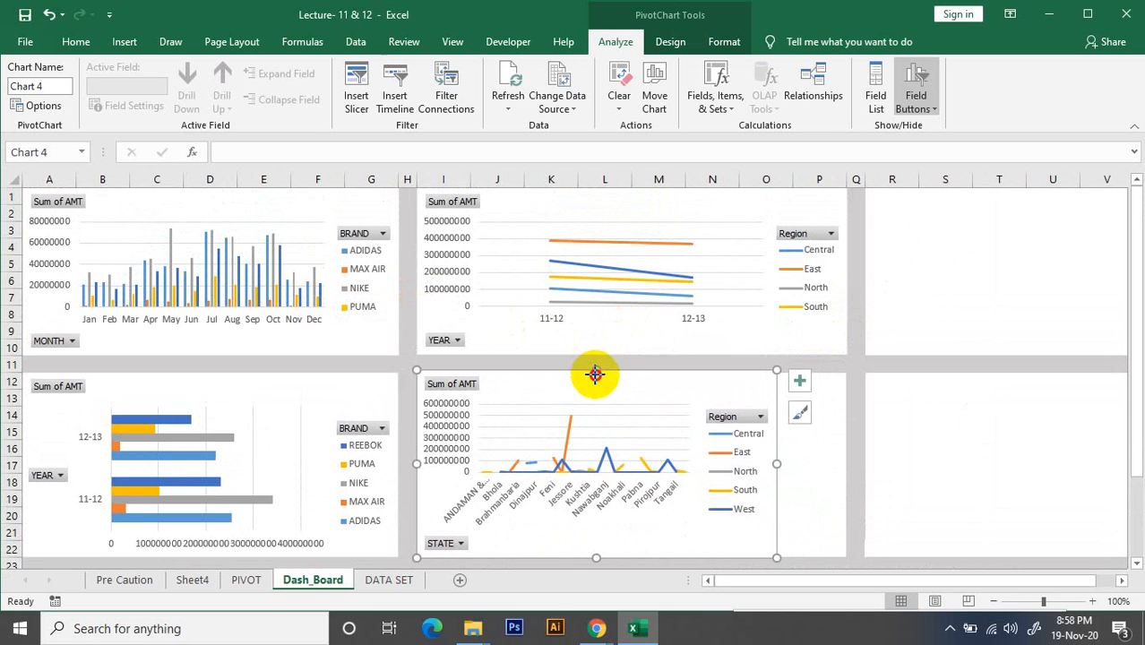
pyautogui.moveTo(597, 370)
pyautogui.mouseDown()
pyautogui.moveTo(596, 384)
pyautogui.moveTo(599, 372)
pyautogui.mouseUp()
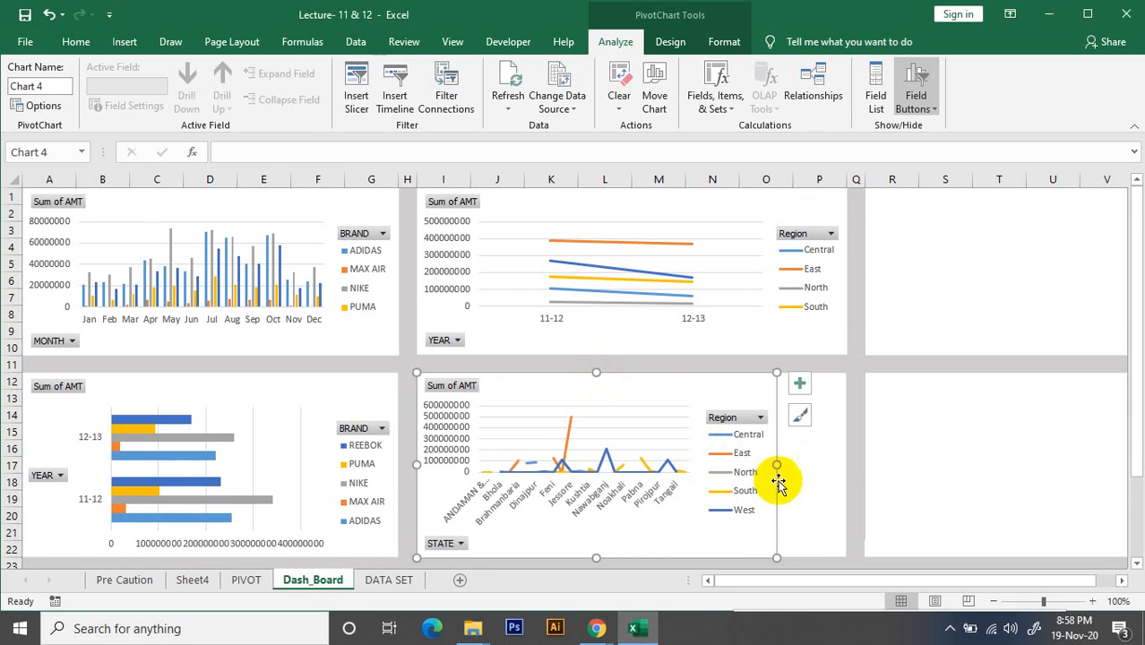
pyautogui.moveTo(777, 464); pyautogui.dragTo(846, 463)
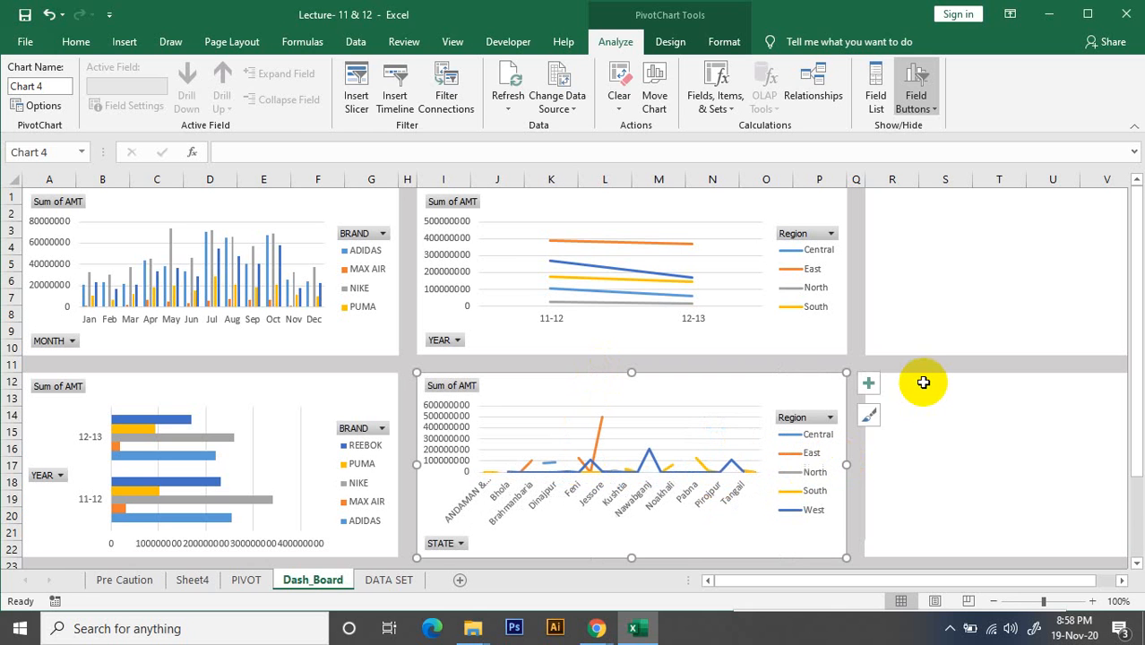
pyautogui.click(974, 394)
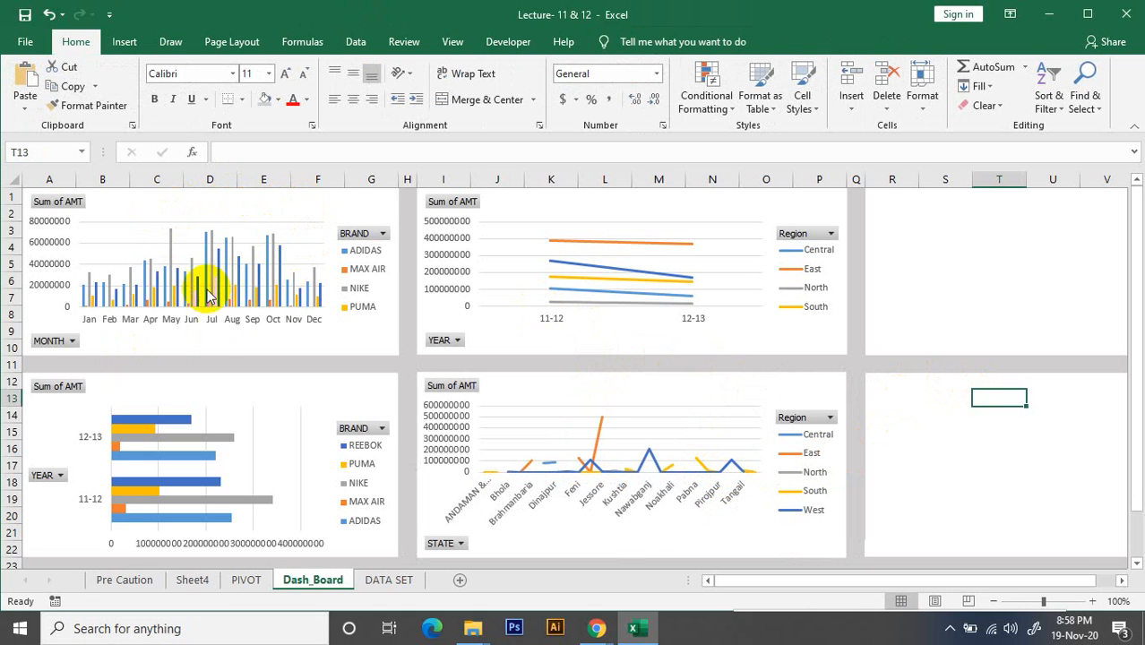
pyautogui.click(255, 204)
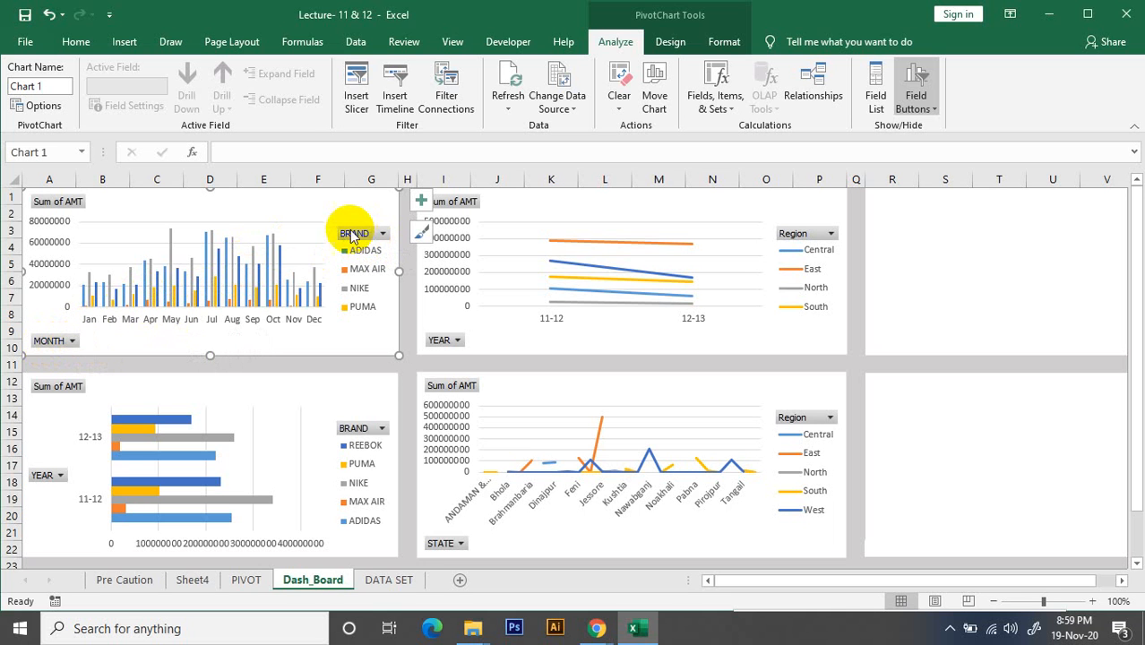
pyautogui.moveTo(352, 235); pyautogui.dragTo(264, 224)
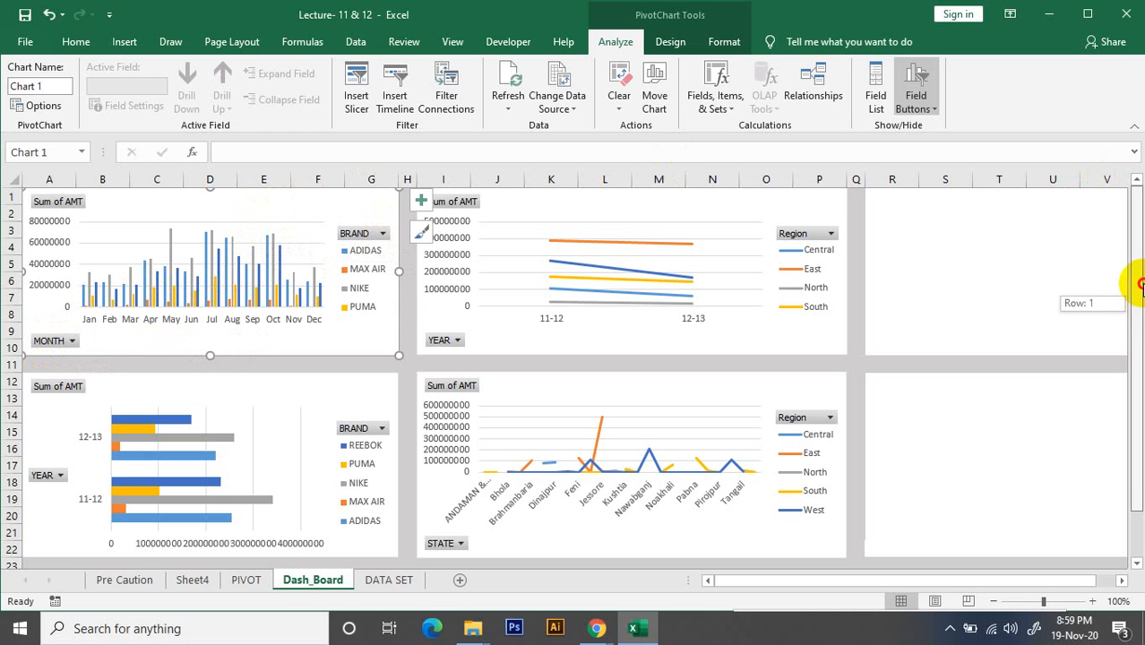
pyautogui.click(670, 43)
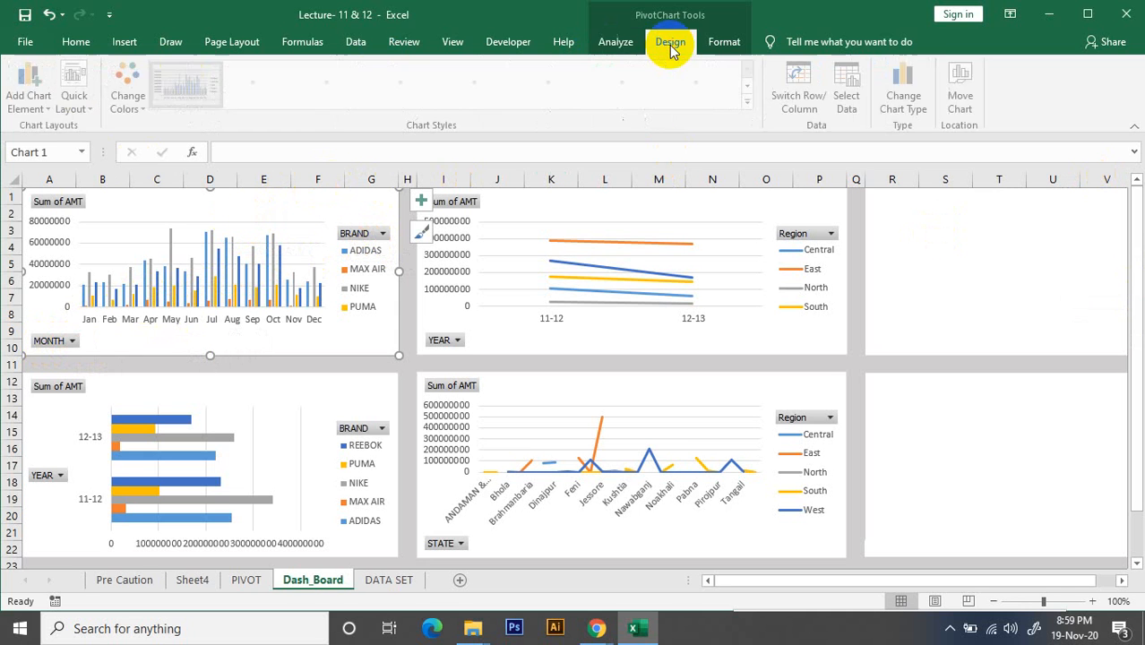
pyautogui.doubleClick(223, 204)
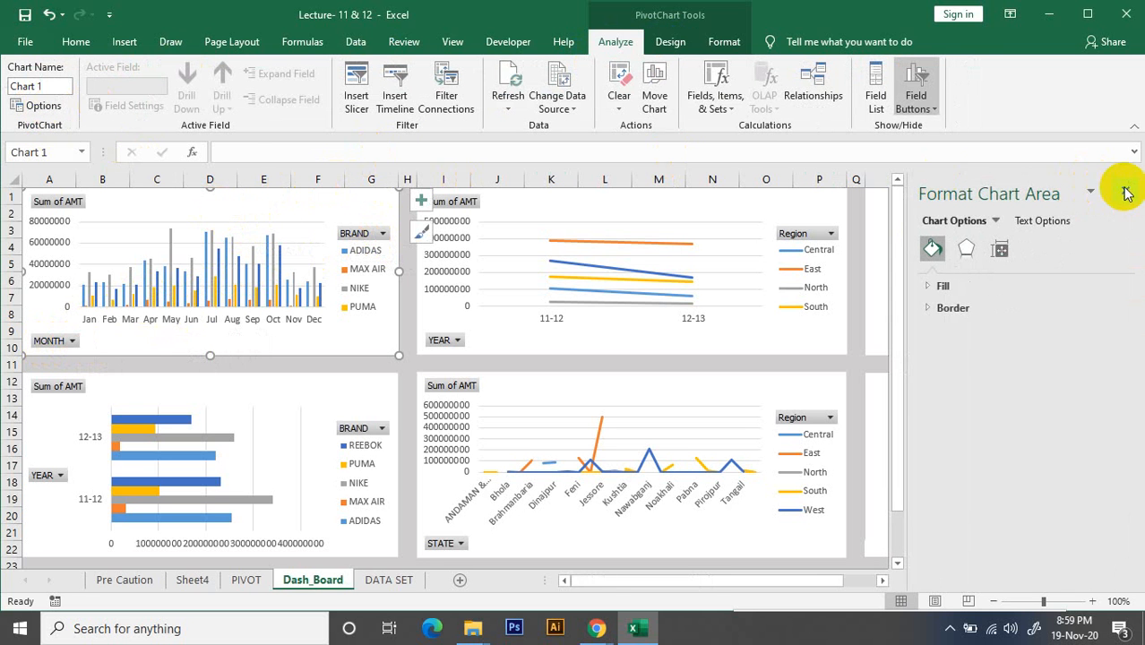
pyautogui.click(1126, 194)
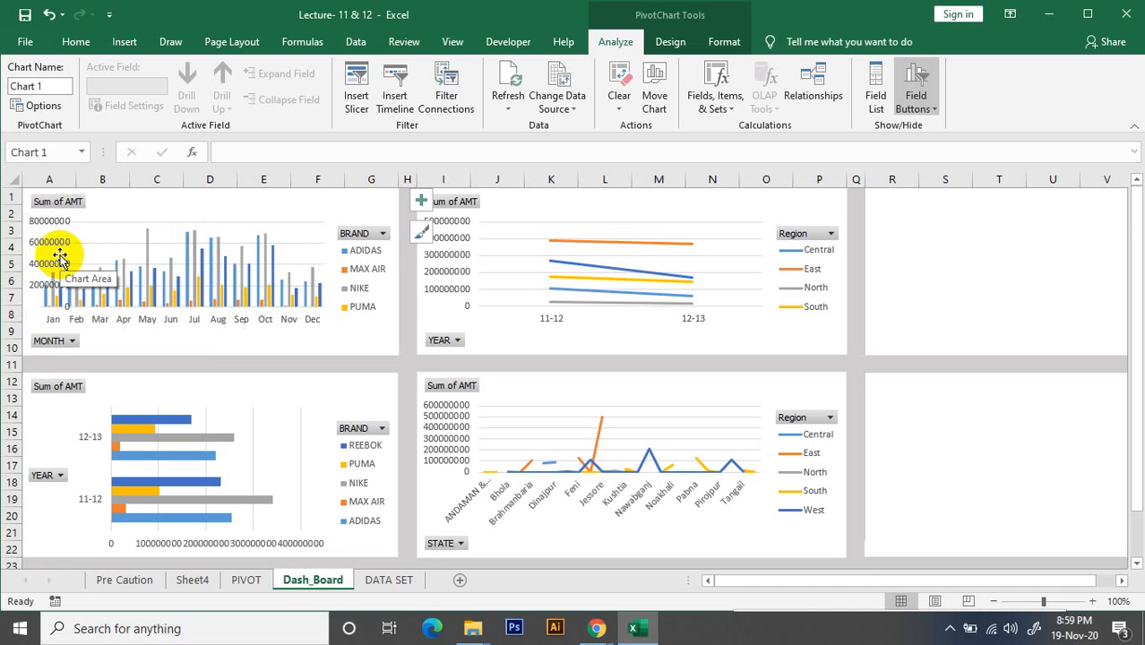
# Delete the vertical value axis and the horizontal gridlines from the monthly brand column chart
pyautogui.press('Delete')
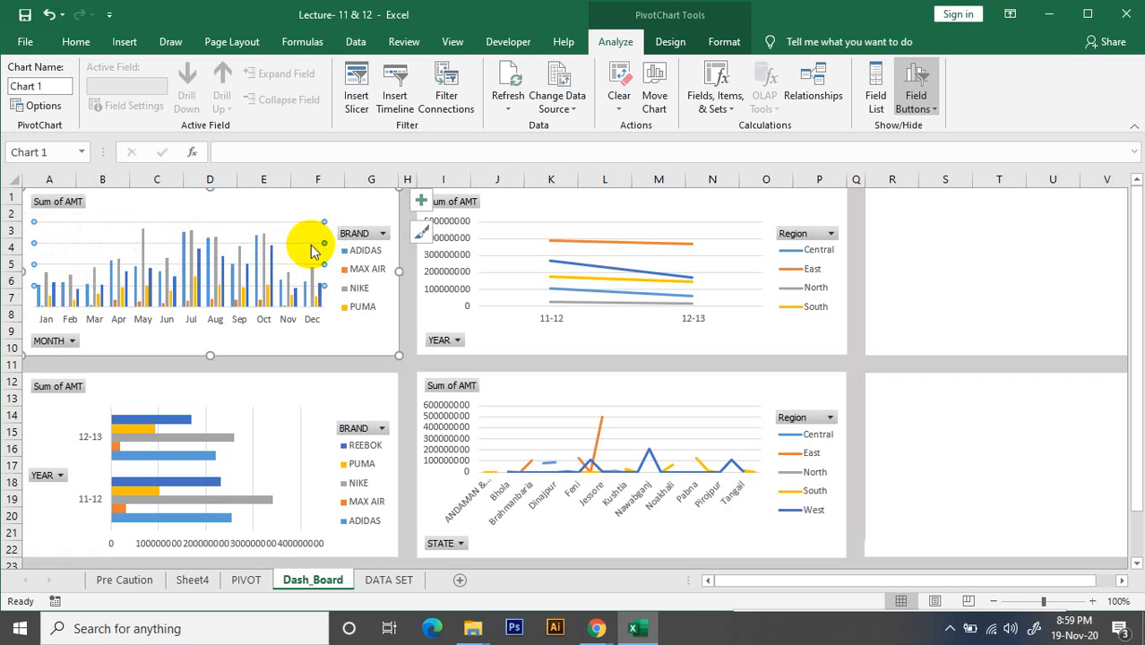
pyautogui.press('Delete')
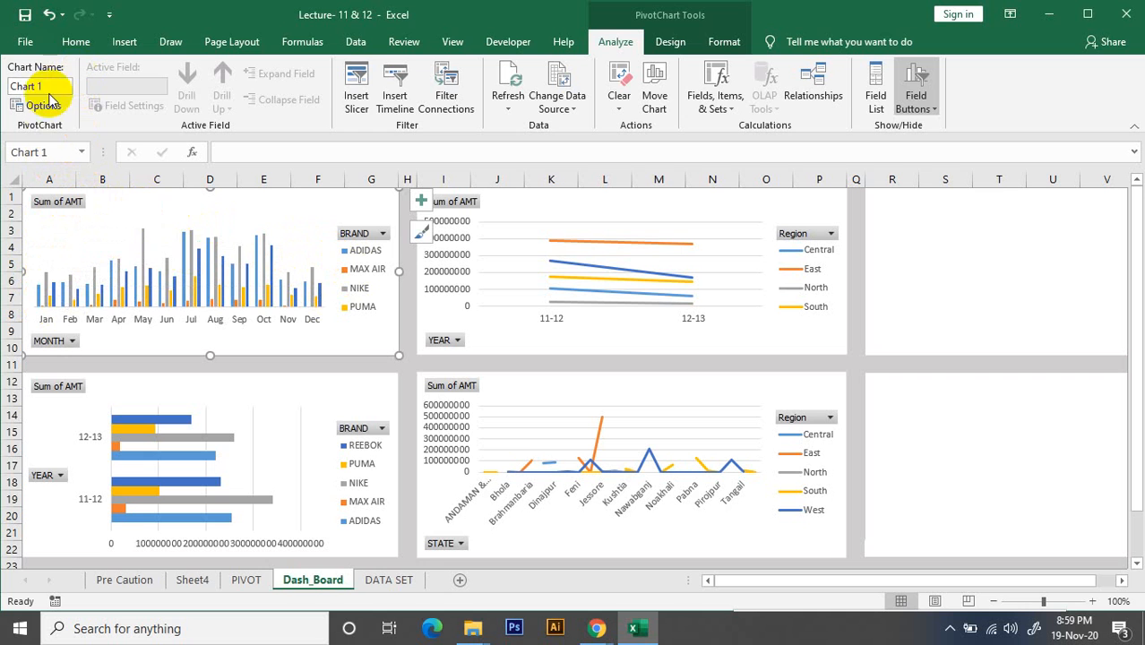
# Insert BRAND and MONTH slicers for the monthly brand column chart
pyautogui.click(184, 234)
pyautogui.click(159, 203)
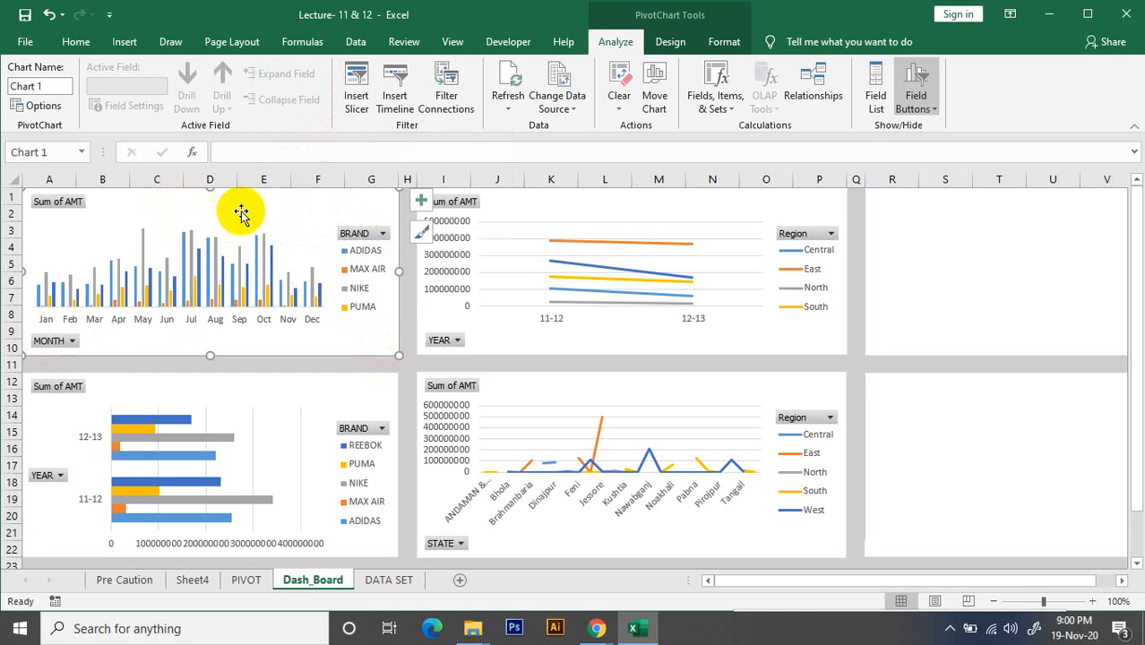
pyautogui.click(355, 98)
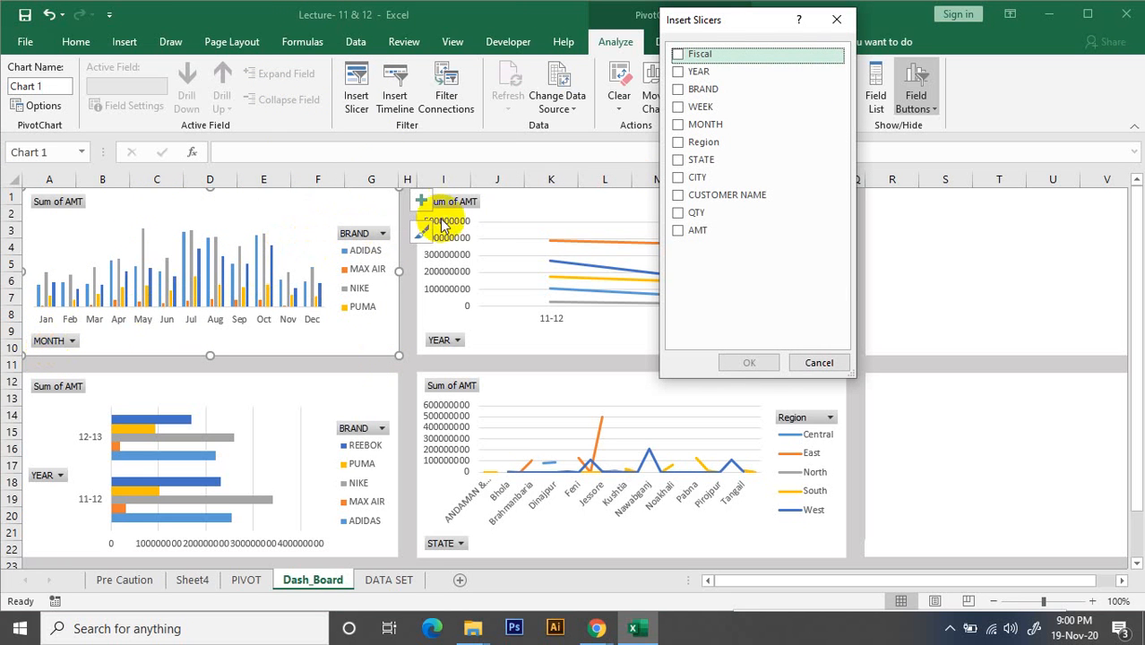
pyautogui.click(678, 89)
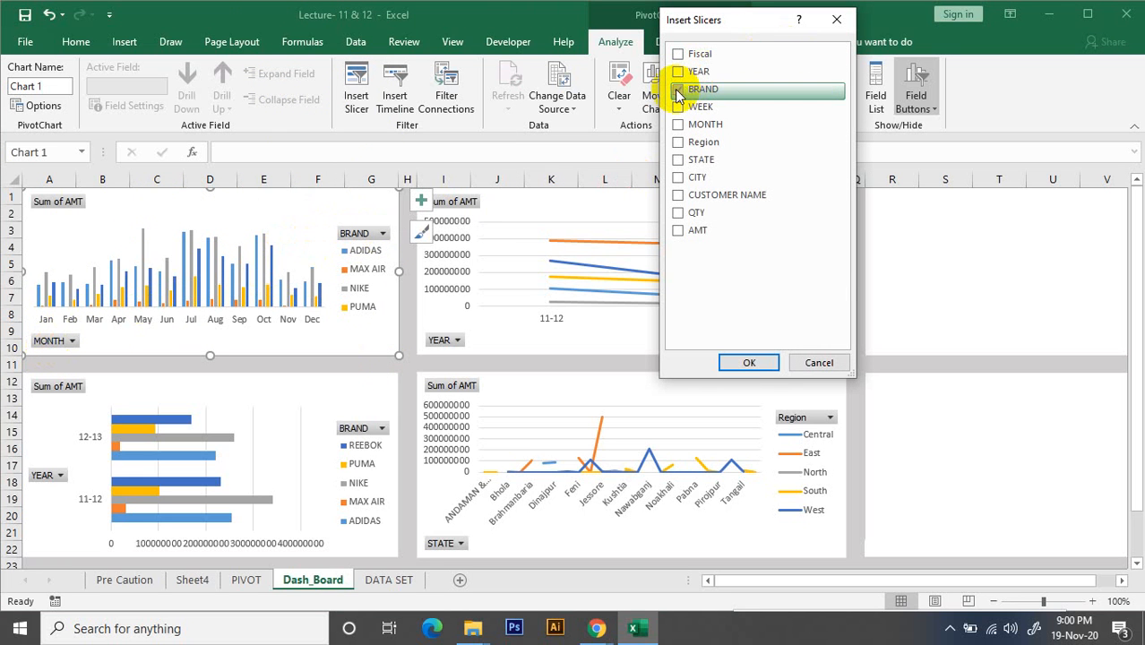
pyautogui.click(677, 125)
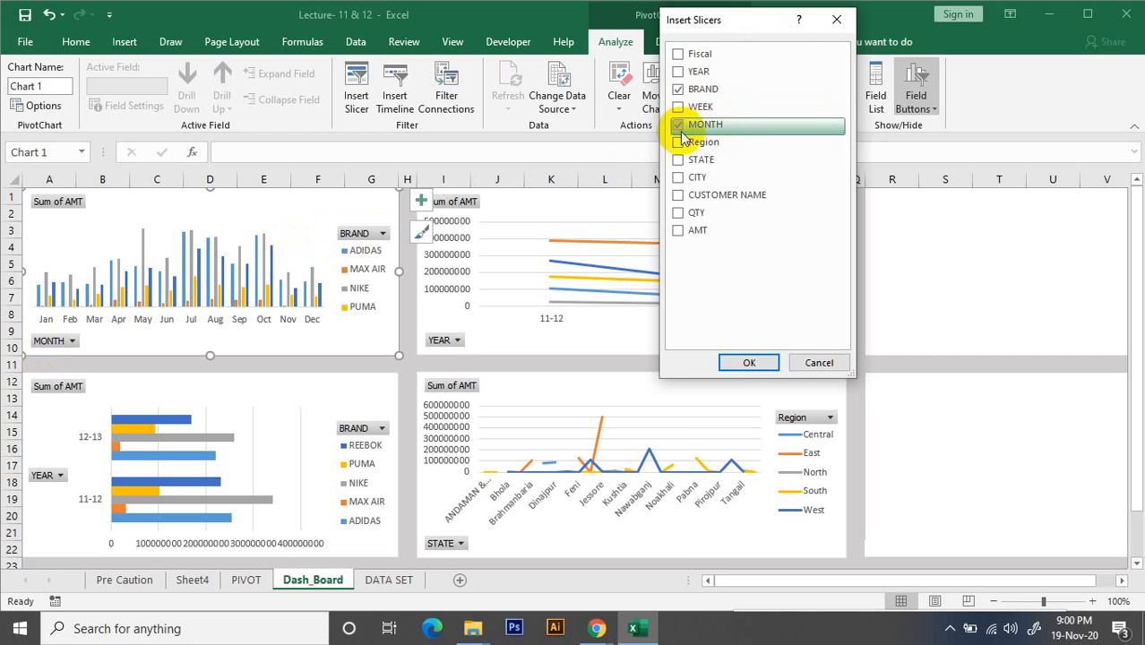
pyautogui.click(749, 359)
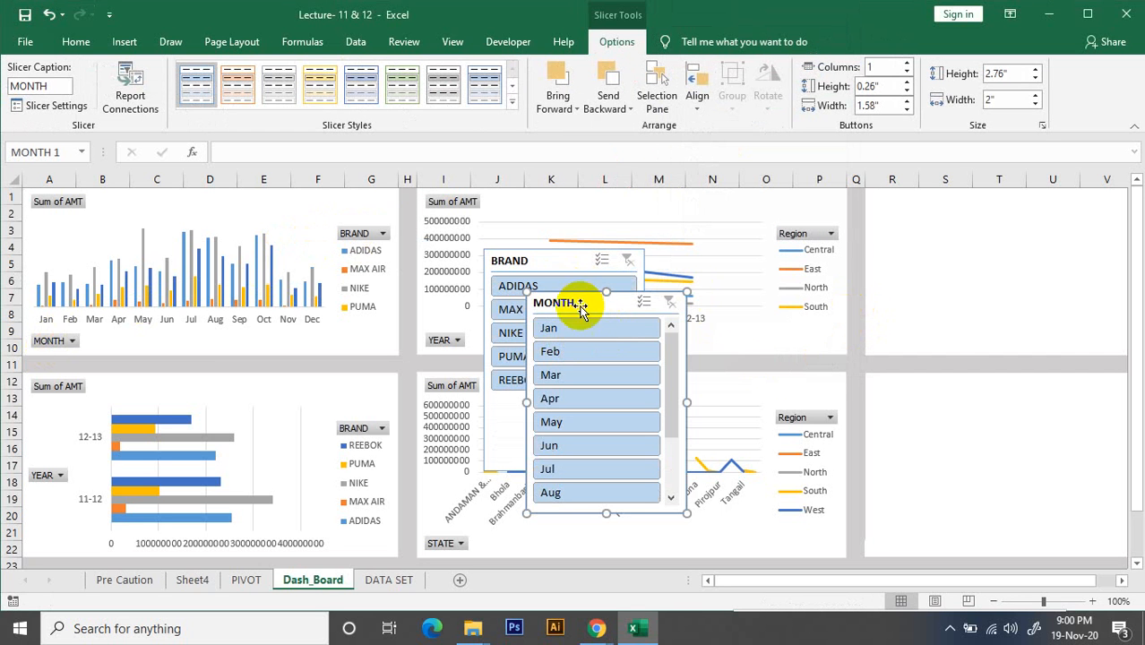
# Move the BRAND slicer to the upper corner of the block starting at column R, and the MONTH slicer into the block below
pyautogui.moveTo(582, 306); pyautogui.dragTo(1023, 204)
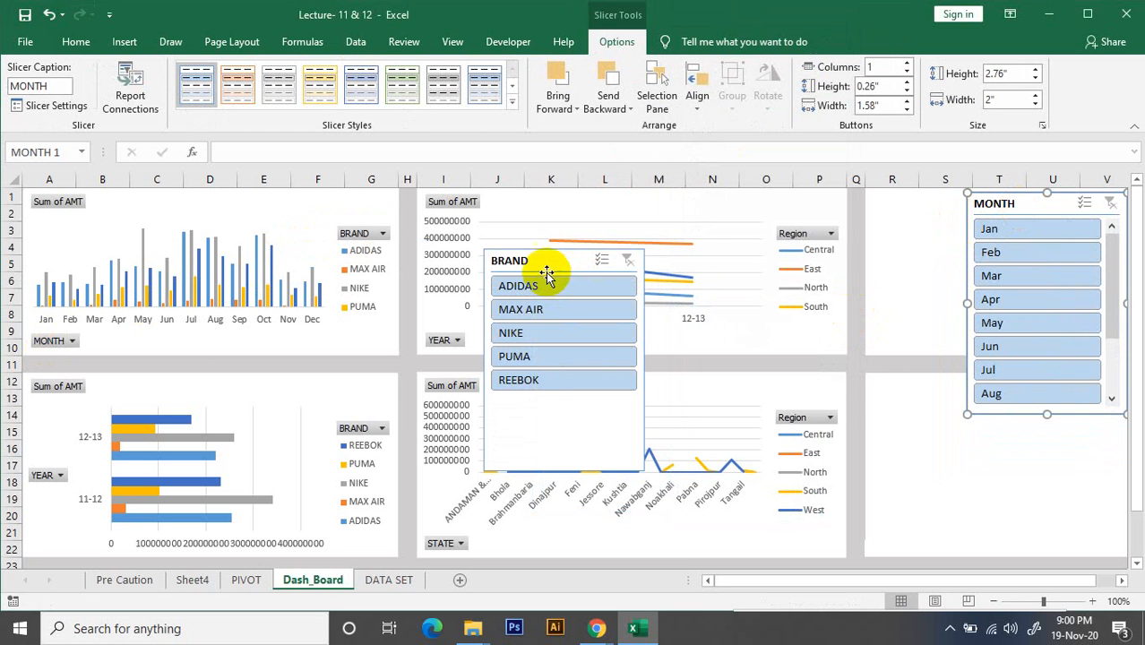
pyautogui.moveTo(536, 261); pyautogui.dragTo(934, 193)
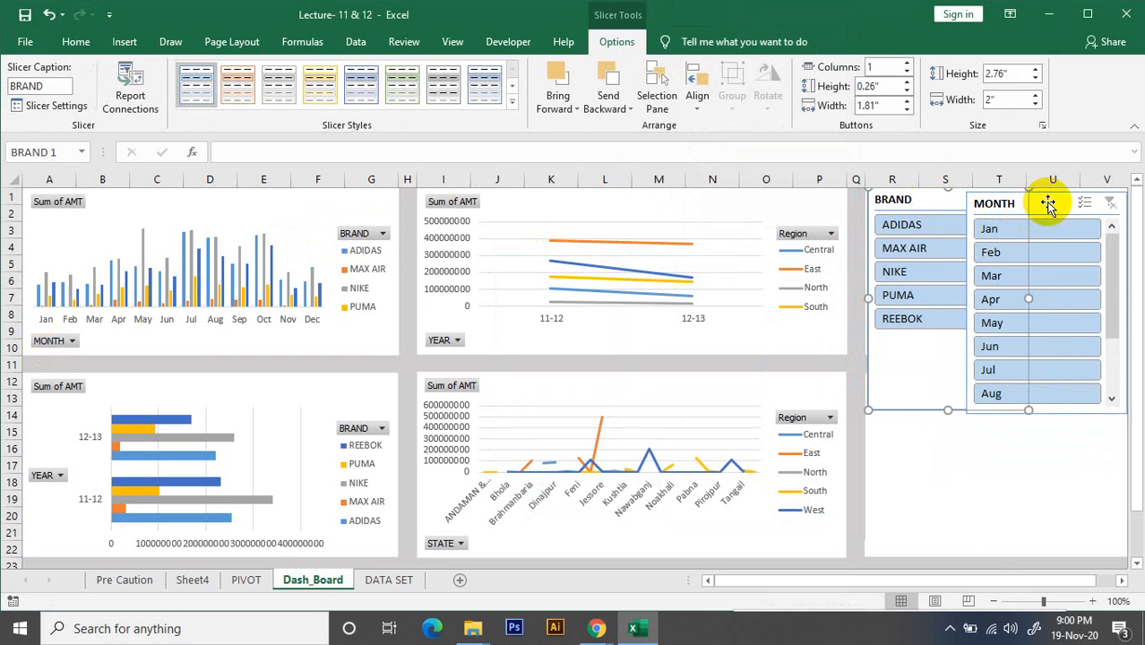
pyautogui.moveTo(1049, 204); pyautogui.dragTo(1053, 465)
# Resize the BRAND slicer to about 2.05" high and 1.19" wide so it ends at row 10
pyautogui.click(943, 404)
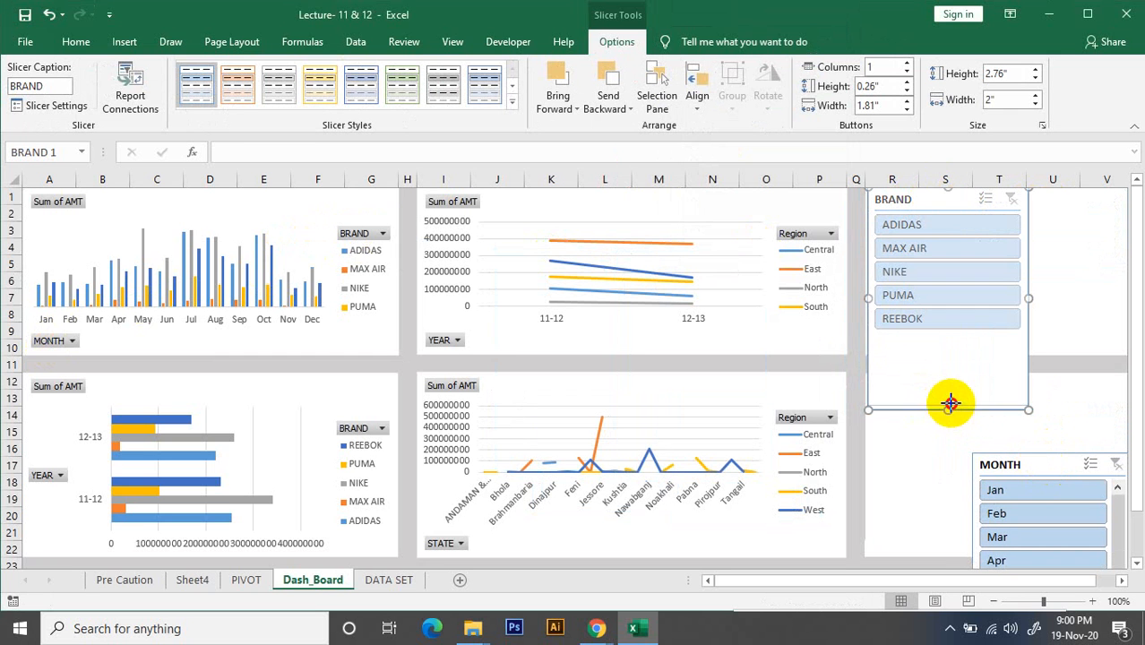
pyautogui.moveTo(950, 404); pyautogui.dragTo(944, 353)
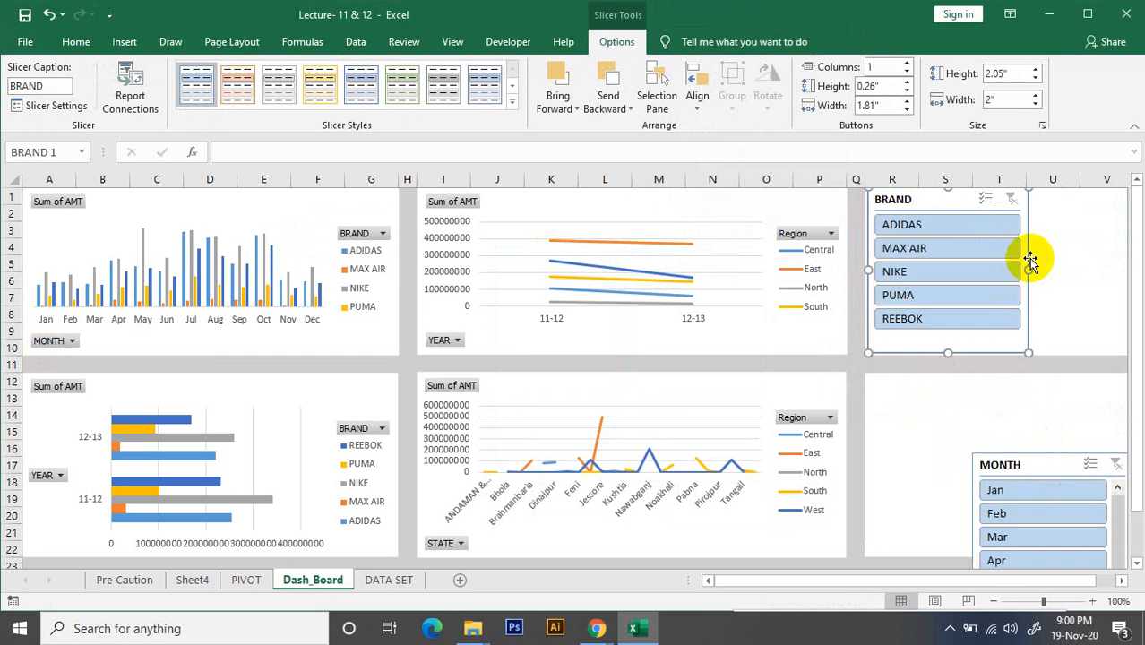
pyautogui.moveTo(1030, 267); pyautogui.dragTo(963, 270)
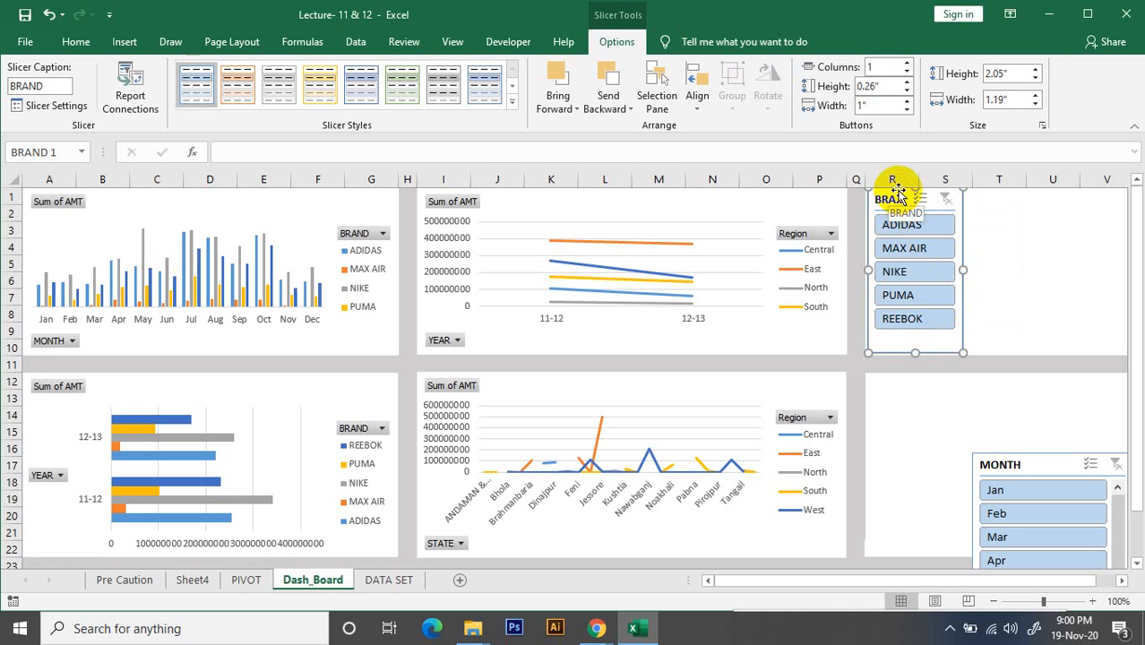
# Align the BRAND slicer with its block's edge and place the MONTH slicer beside it, sized 4.04" high and 1" wide
pyautogui.moveTo(898, 192); pyautogui.dragTo(895, 190)
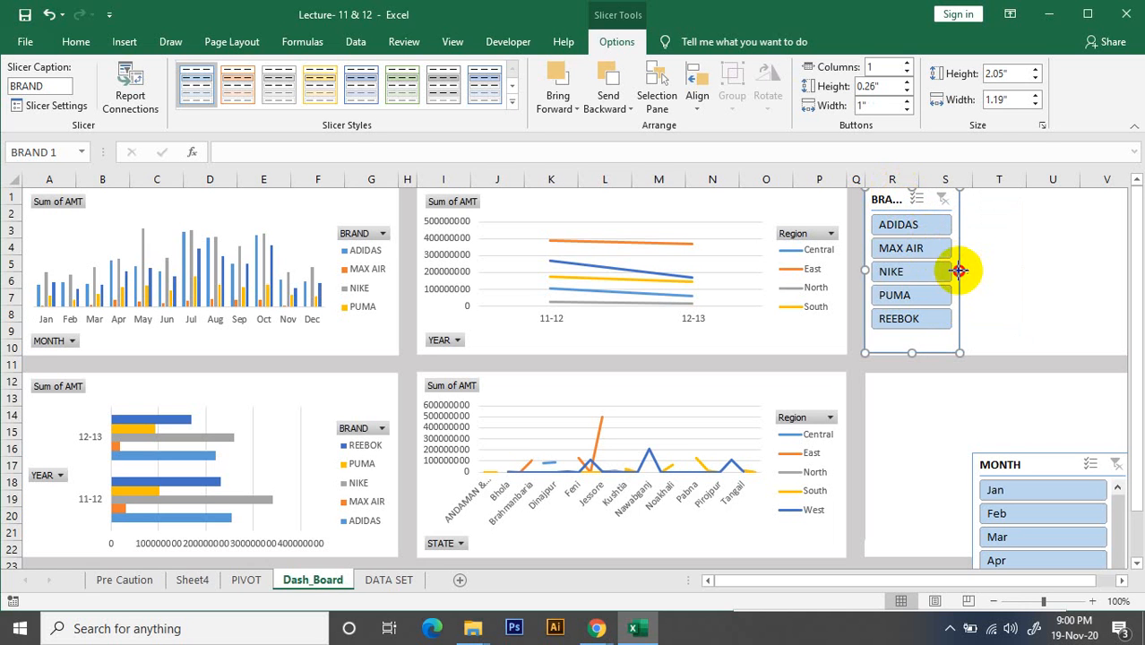
pyautogui.moveTo(959, 270); pyautogui.dragTo(964, 271)
pyautogui.moveTo(1037, 470); pyautogui.dragTo(1030, 201)
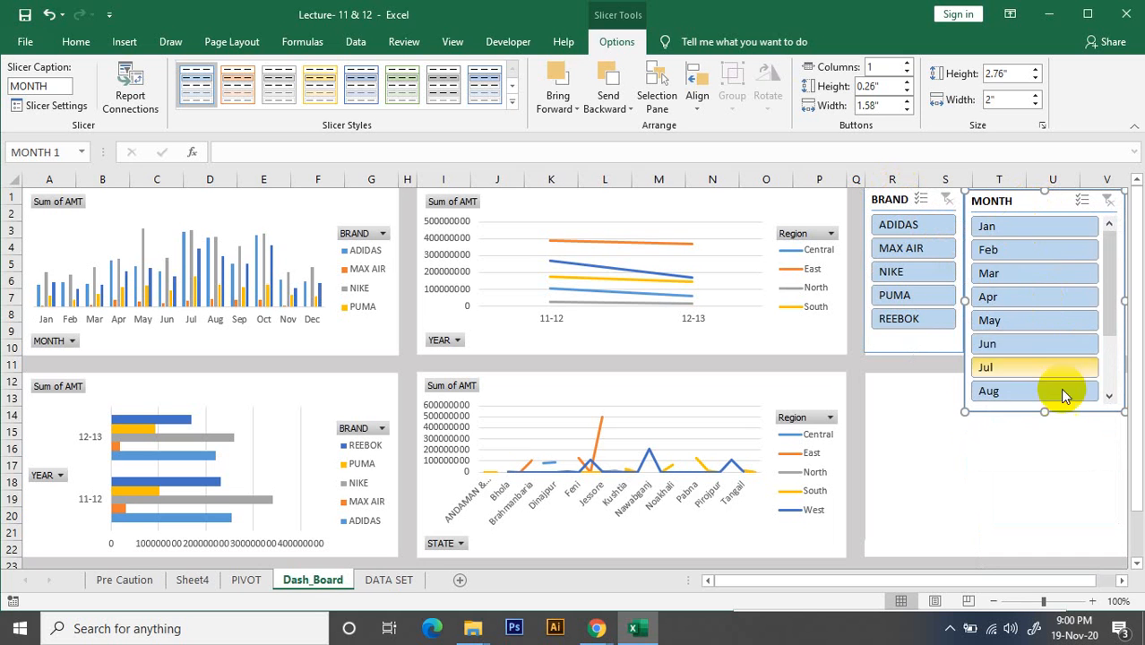
pyautogui.moveTo(1039, 460); pyautogui.dragTo(1048, 514)
pyautogui.moveTo(1121, 352); pyautogui.dragTo(1045, 350)
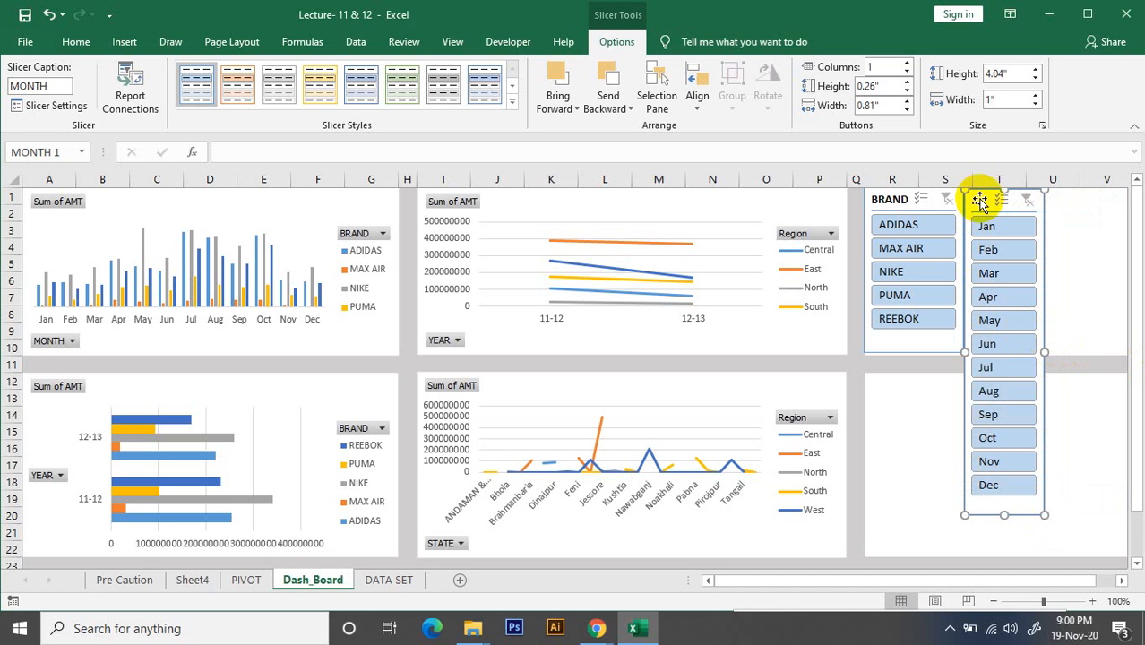
pyautogui.moveTo(983, 197)
pyautogui.mouseDown()
pyautogui.moveTo(1019, 200)
pyautogui.moveTo(978, 192)
pyautogui.mouseUp()
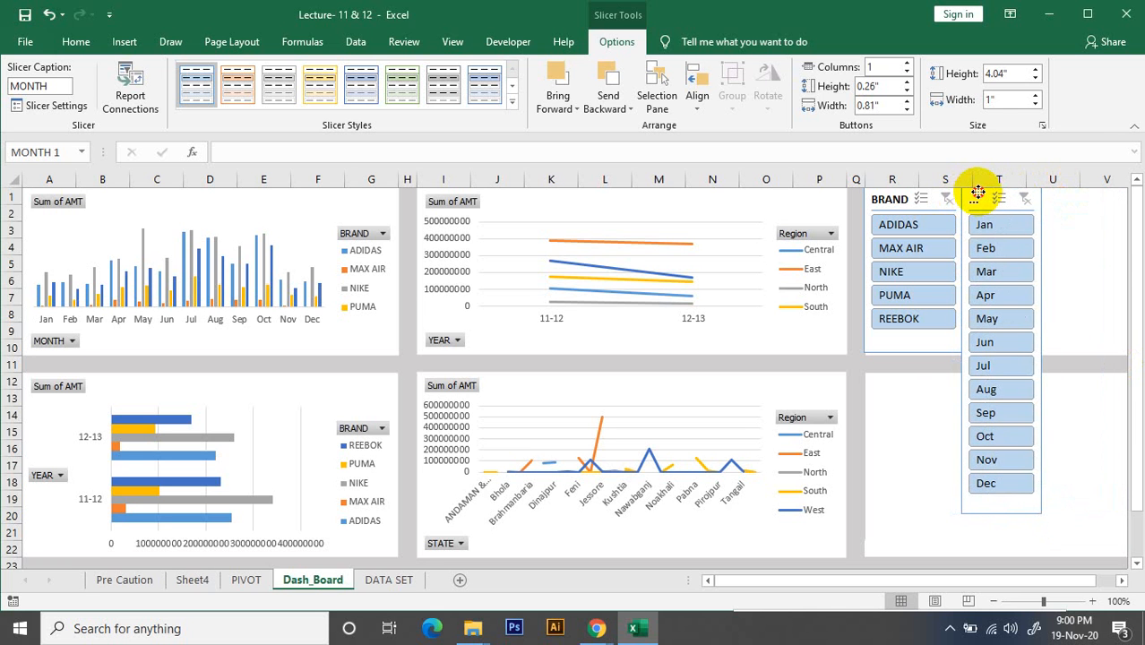
pyautogui.click(1106, 247)
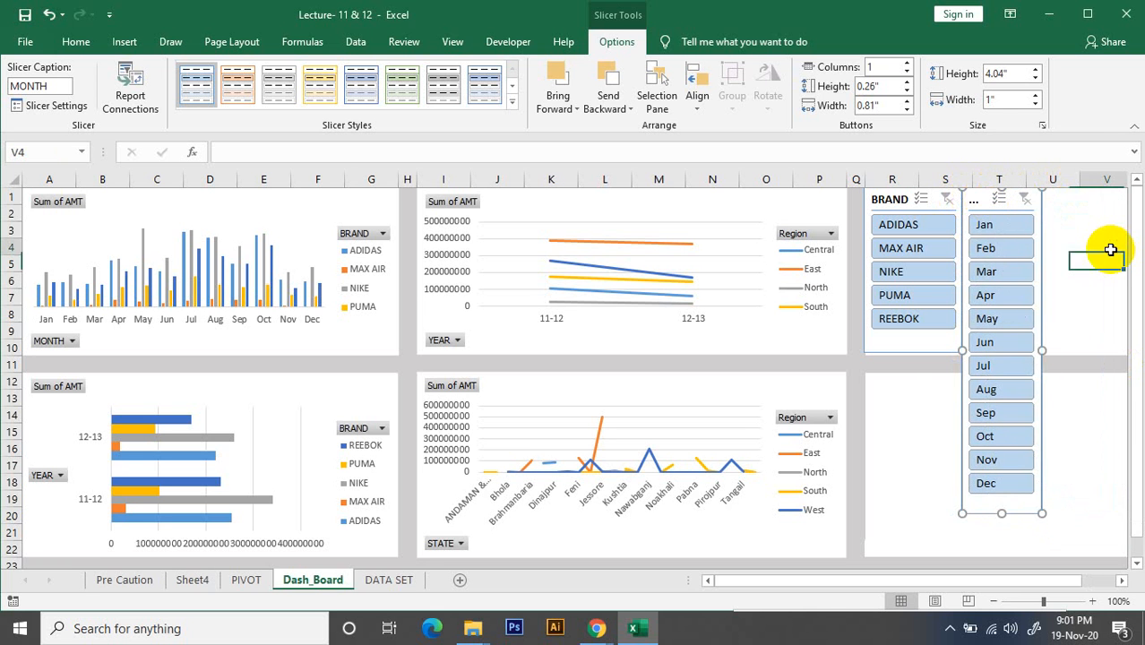
# Test the BRAND slicer with ADIDAS and MAX AIR and the MONTH slicer with Jun, and clear both filters
pyautogui.click(896, 226)
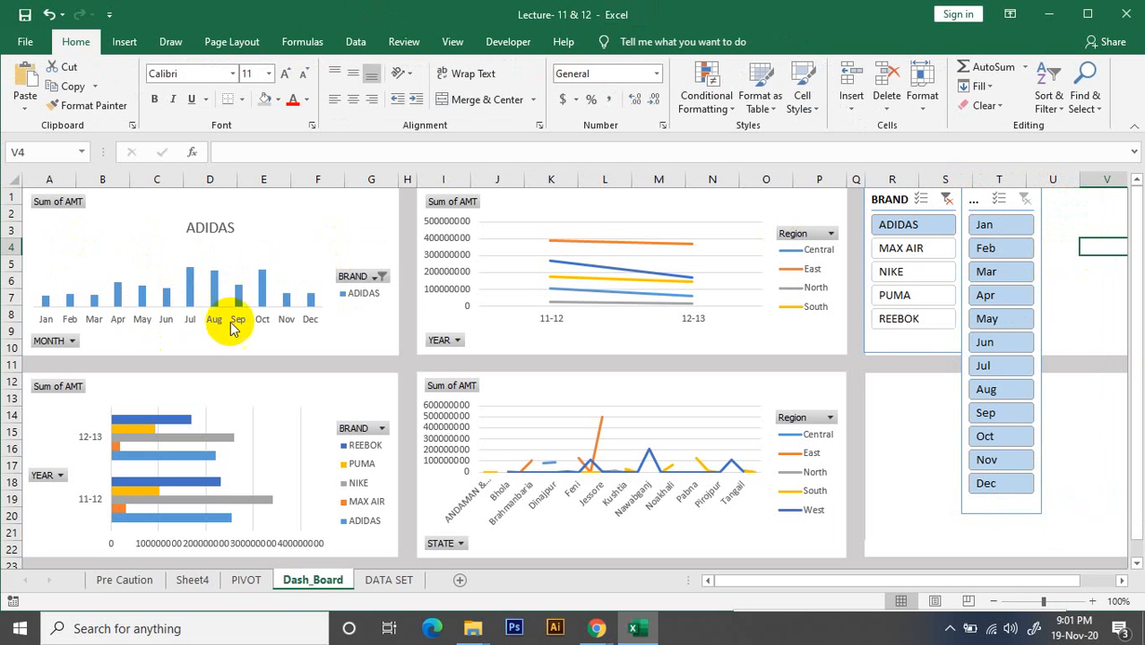
pyautogui.click(910, 249)
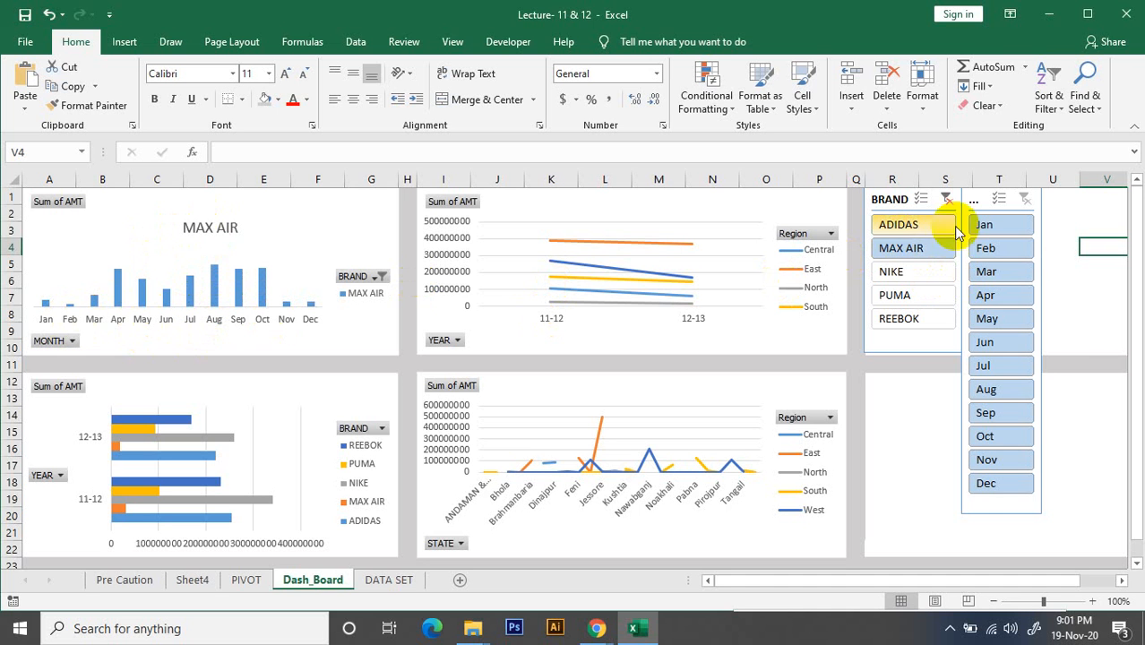
pyautogui.click(988, 272)
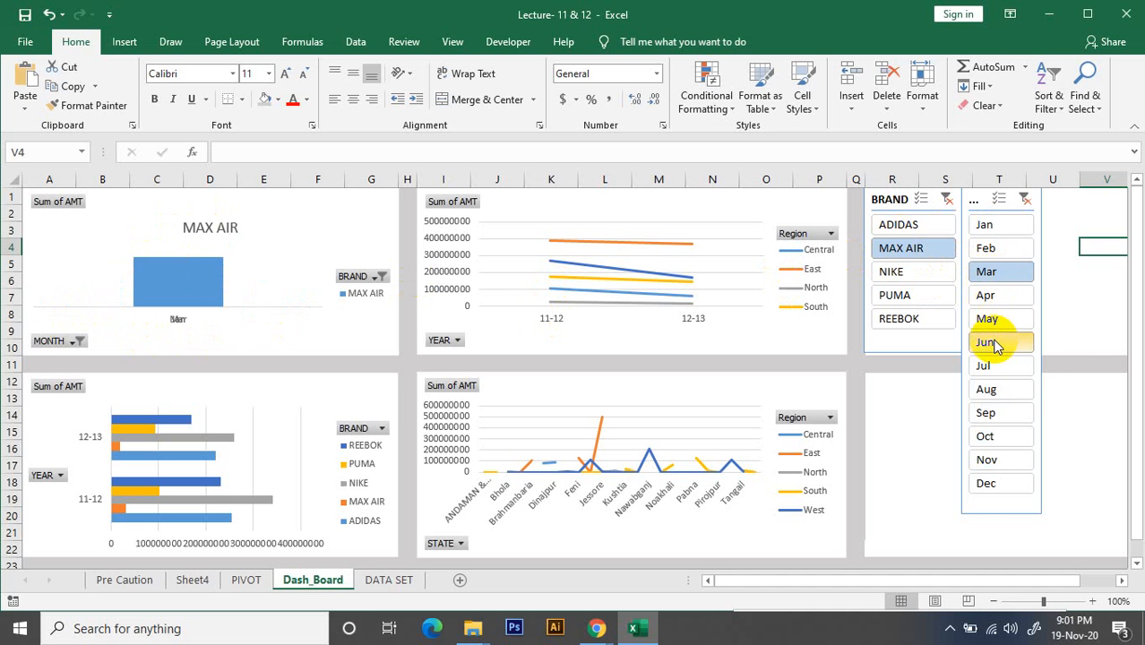
pyautogui.click(1025, 199)
pyautogui.click(951, 206)
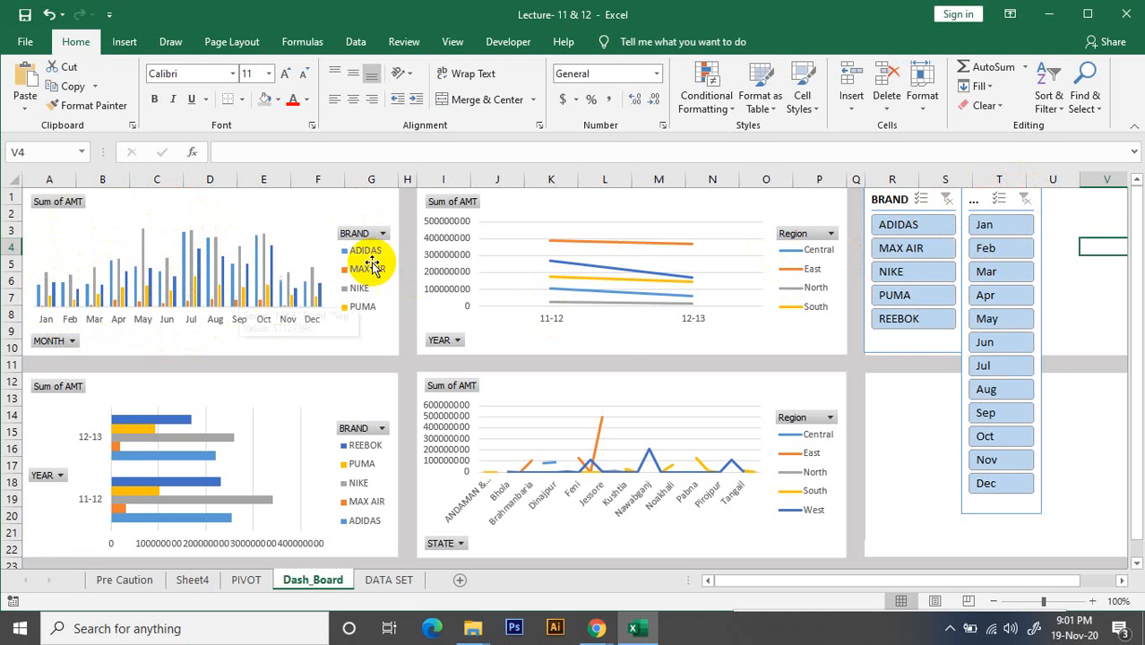
# Insert YEAR and Region slicers for the yearly region line chart
pyautogui.click(611, 210)
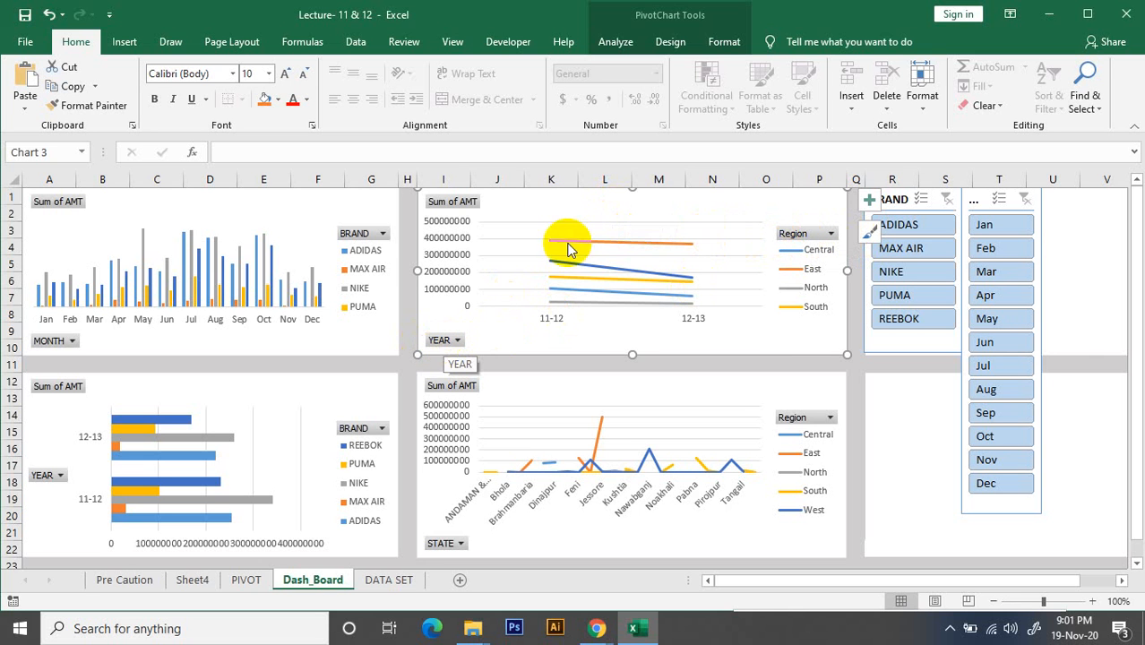
pyautogui.click(615, 42)
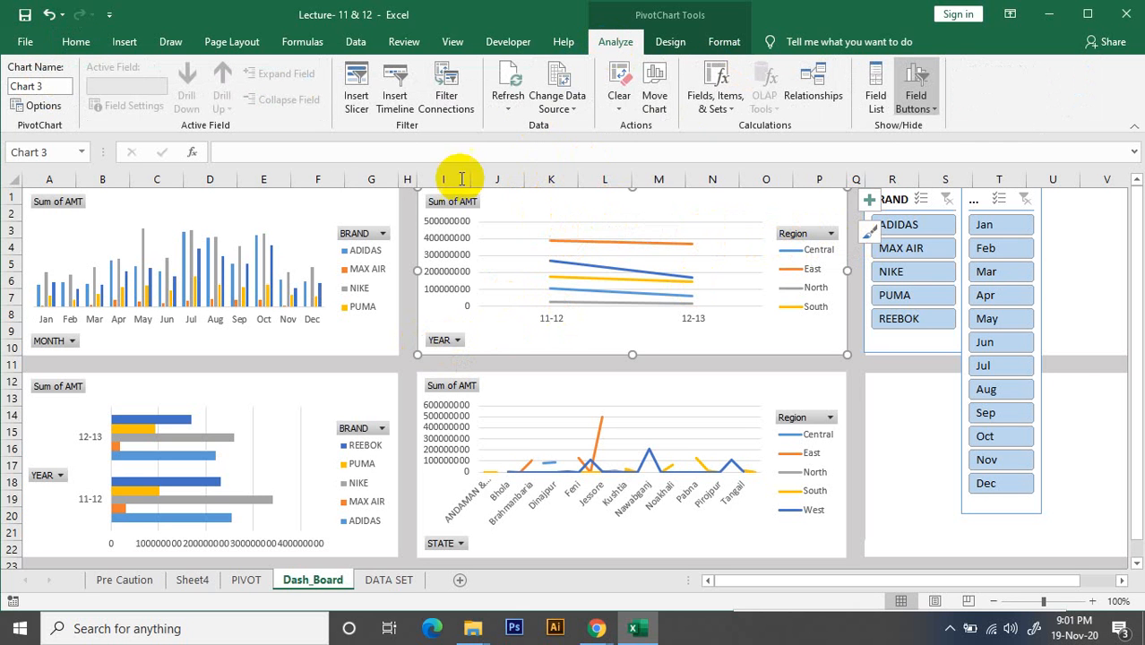
pyautogui.click(356, 103)
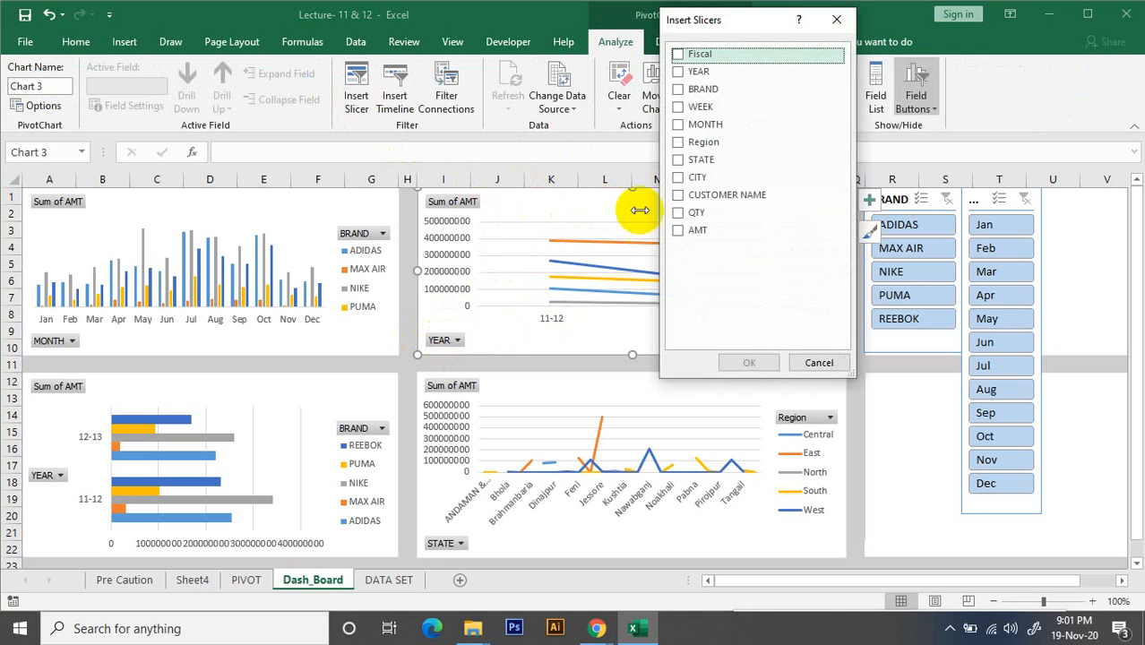
pyautogui.click(678, 74)
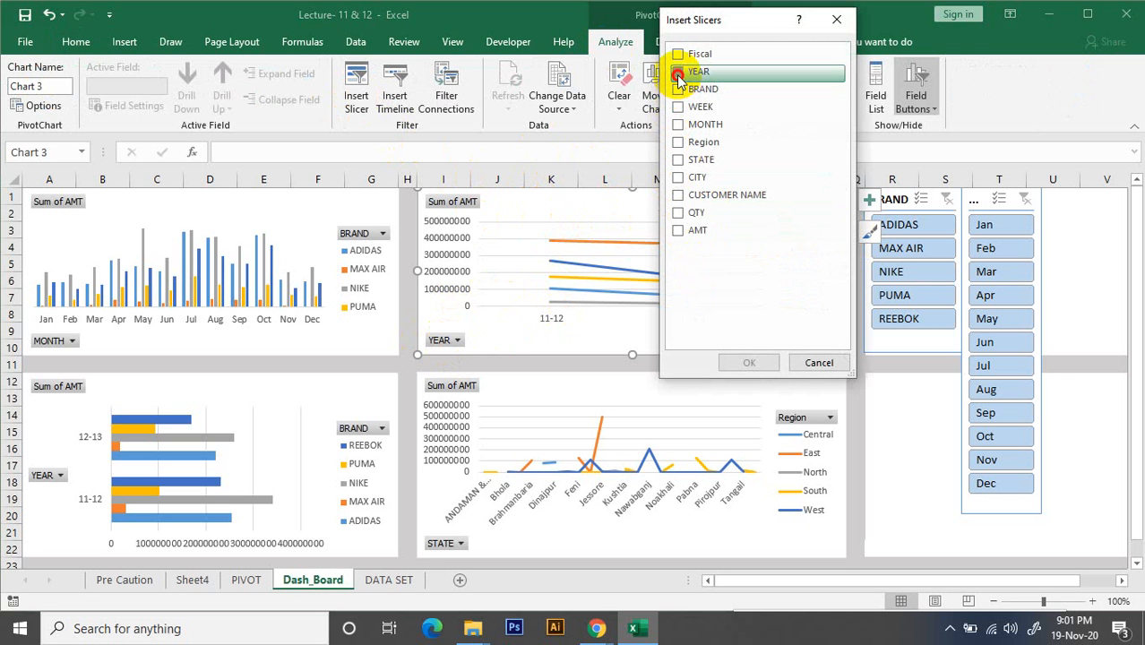
pyautogui.moveTo(742, 20); pyautogui.dragTo(986, 96)
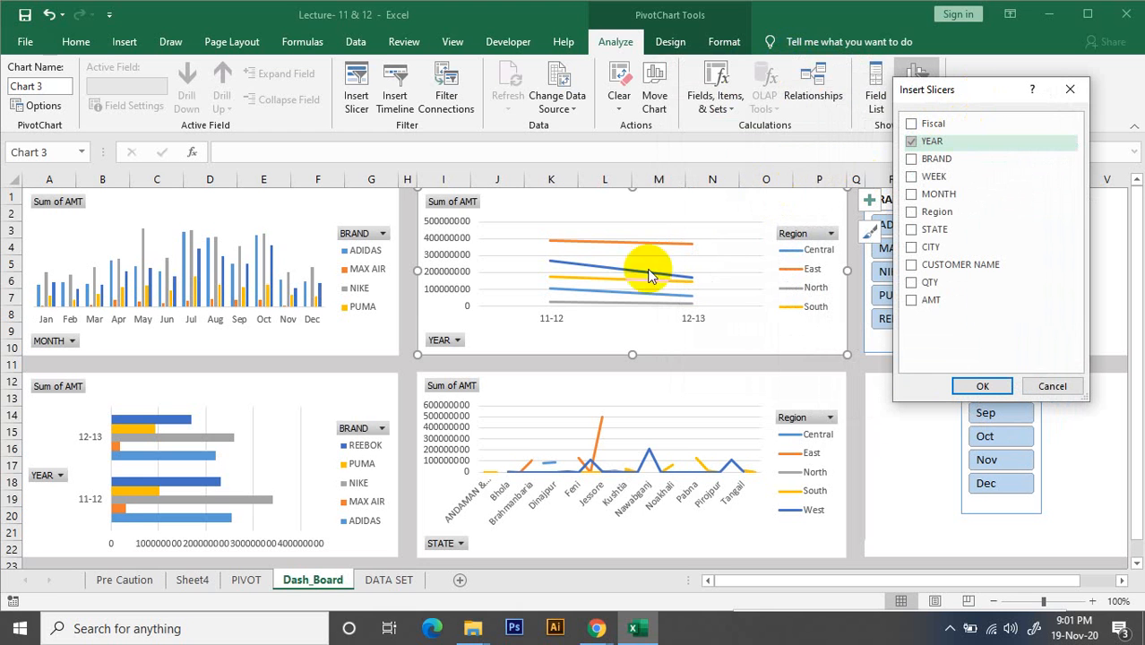
pyautogui.click(912, 213)
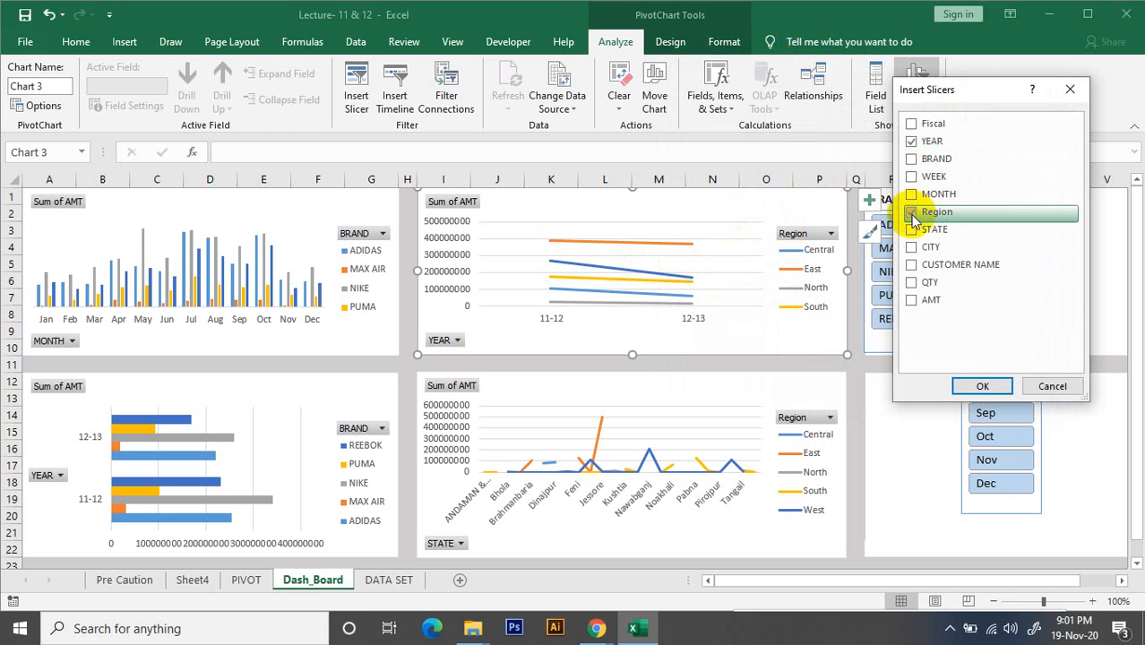
pyautogui.click(982, 386)
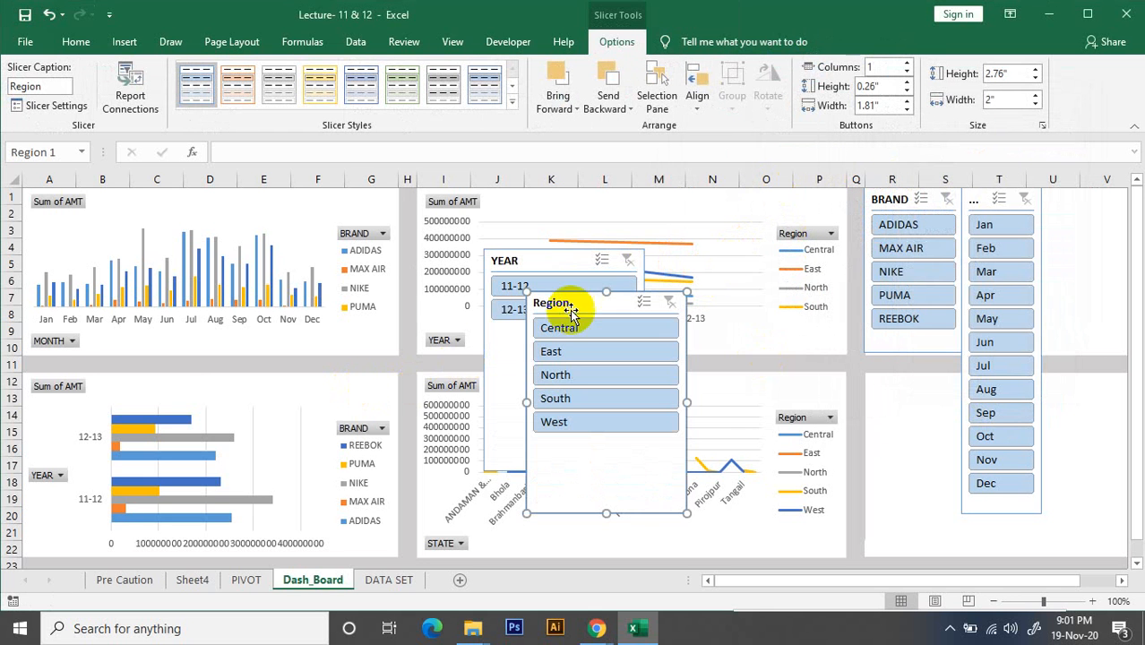
# Shrink the Region slicer to about 1.2" wide and place it under the BRAND slicer, ending level with the MONTH slicer
pyautogui.moveTo(685, 403); pyautogui.dragTo(614, 405)
pyautogui.moveTo(546, 303); pyautogui.dragTo(672, 285)
pyautogui.moveTo(687, 491); pyautogui.dragTo(687, 430)
pyautogui.moveTo(660, 285); pyautogui.dragTo(880, 361)
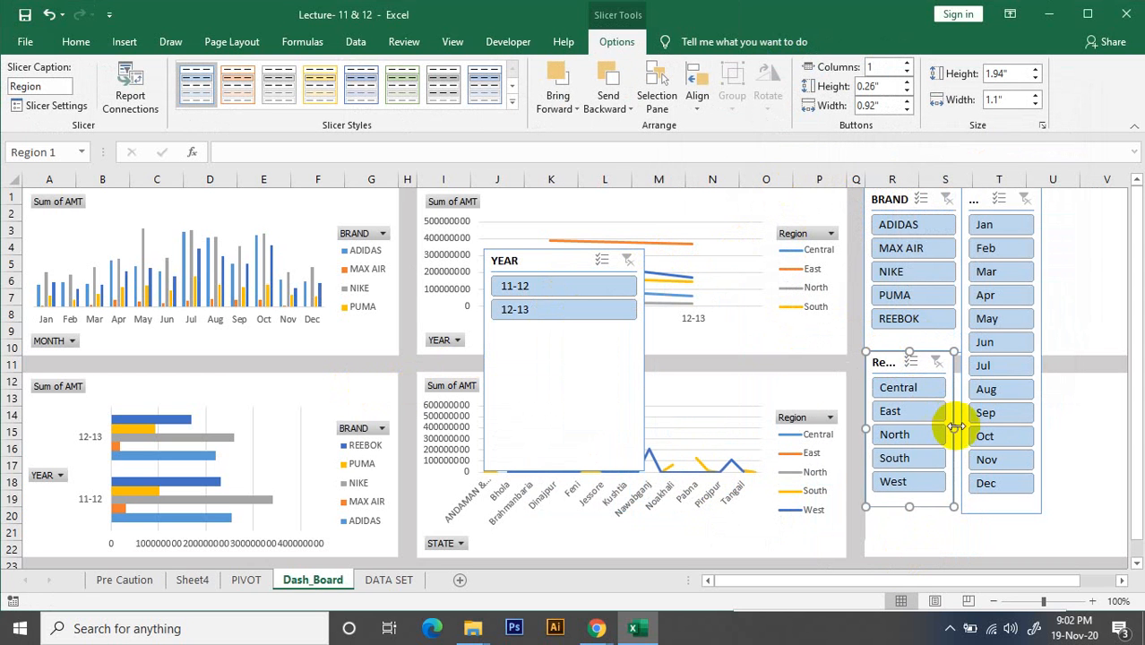
pyautogui.moveTo(959, 430); pyautogui.dragTo(960, 431)
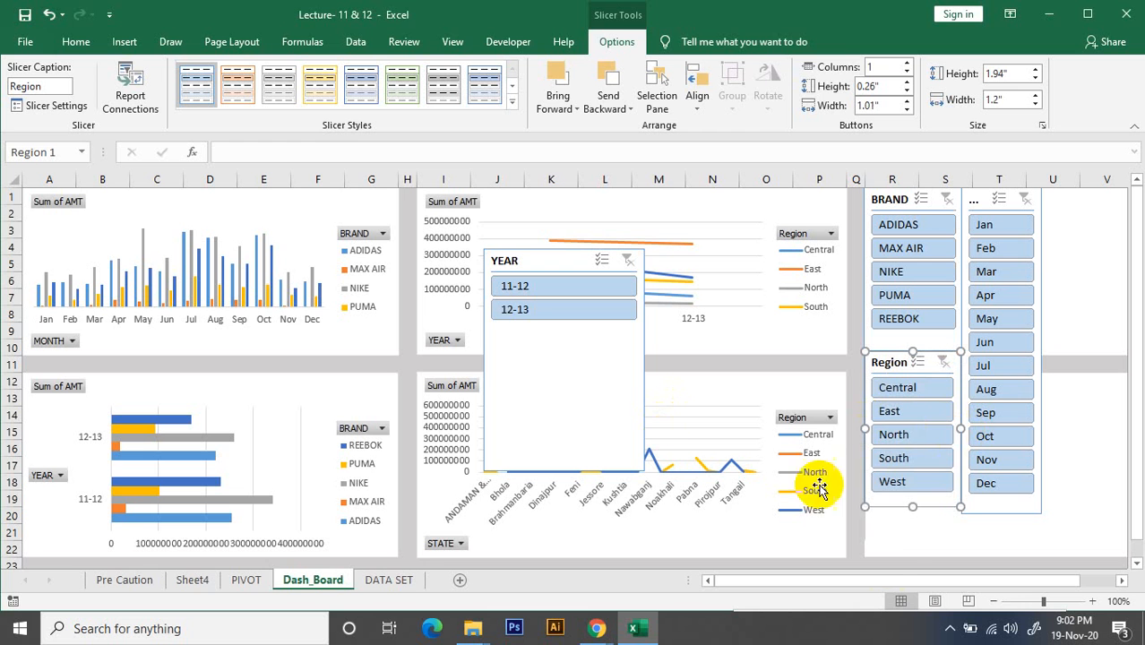
pyautogui.moveTo(915, 509); pyautogui.dragTo(912, 516)
pyautogui.click(928, 552)
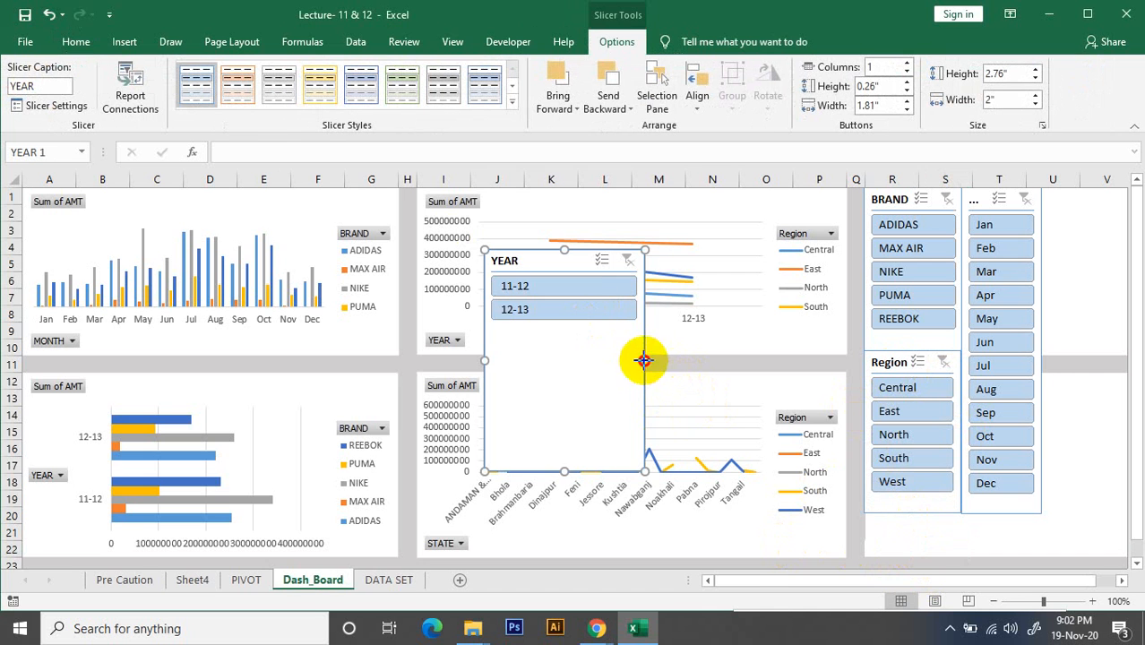
# Resize the YEAR slicer to about 1.13" high and 0.88" wide and place it beside the MONTH slicer at row 1
pyautogui.moveTo(645, 361); pyautogui.dragTo(552, 359)
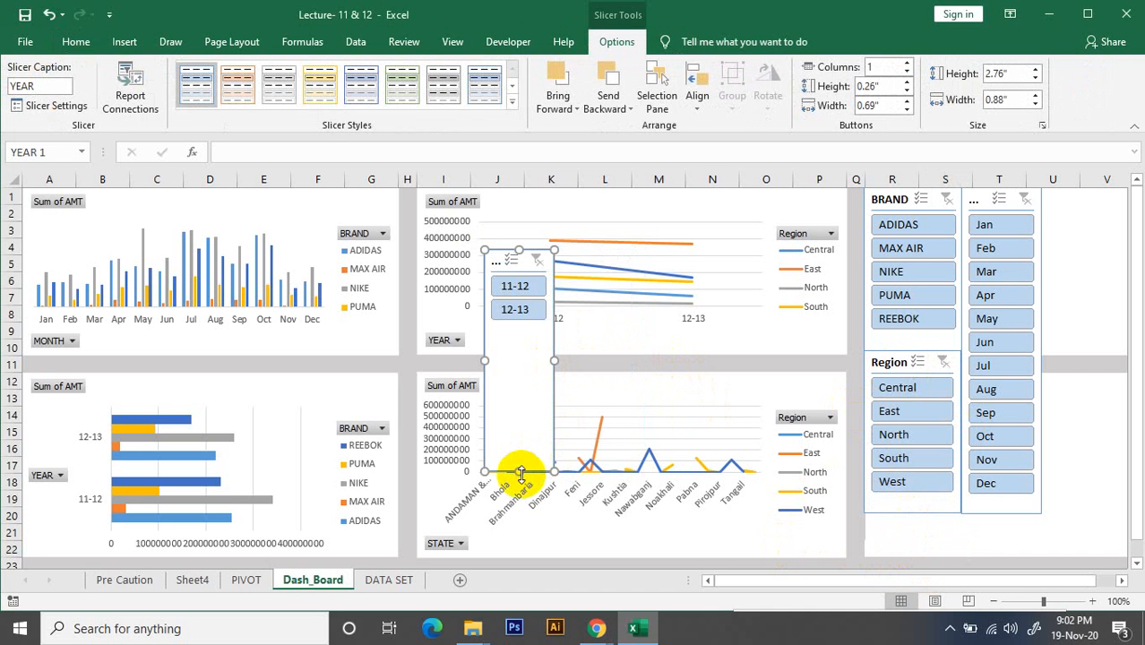
pyautogui.moveTo(521, 471); pyautogui.dragTo(521, 339)
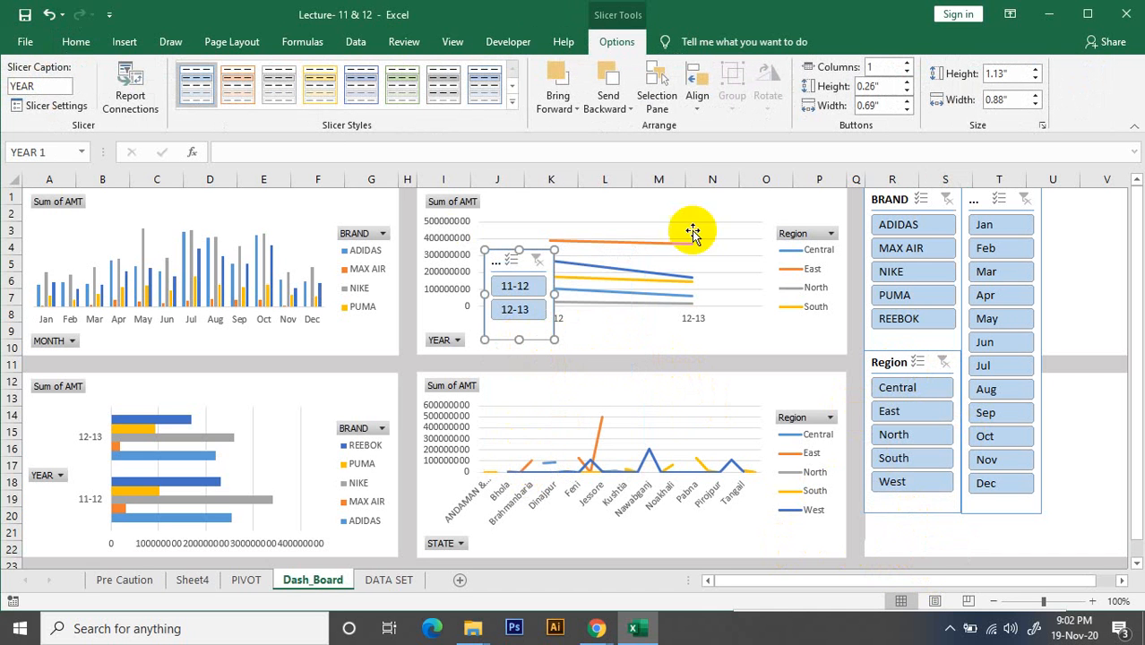
pyautogui.moveTo(498, 257); pyautogui.dragTo(657, 187)
pyautogui.moveTo(883, 584); pyautogui.dragTo(703, 592)
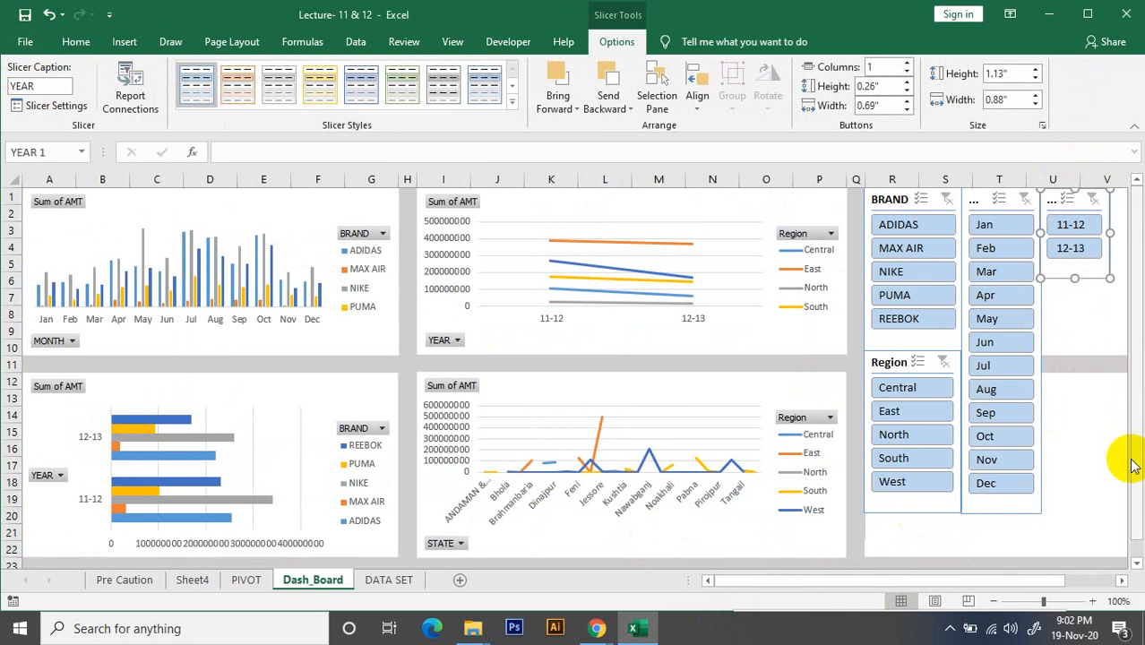
pyautogui.click(1085, 446)
# Test the Region slicer with Central, East and North and the YEAR slicer with 11-12, and clear both filters
pyautogui.click(891, 394)
pyautogui.click(892, 411)
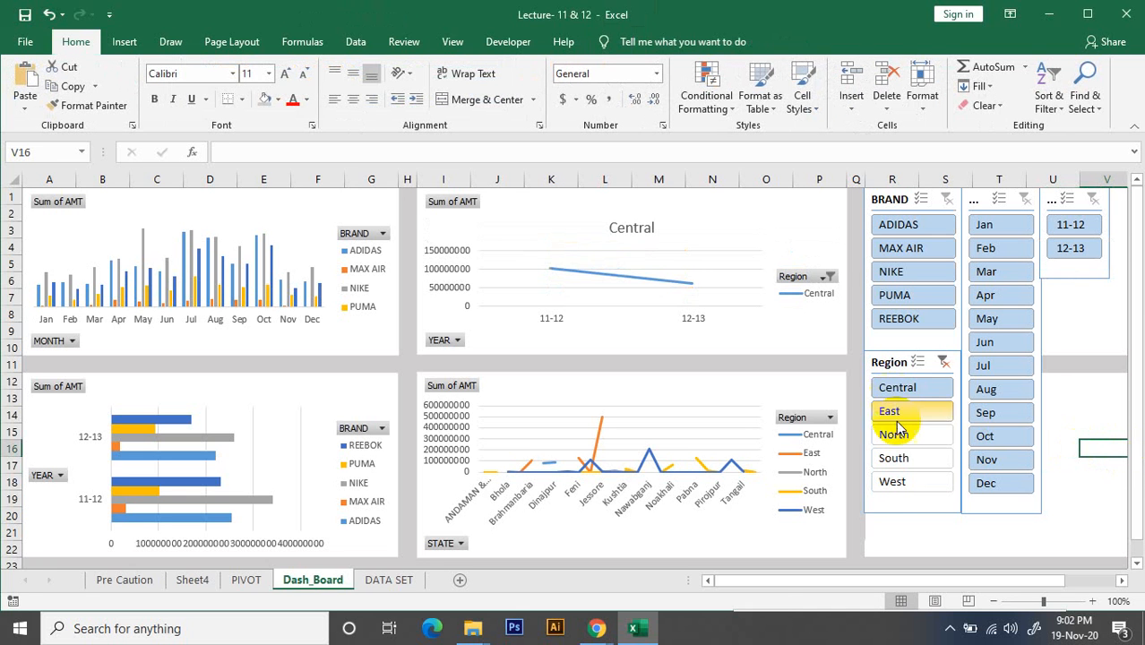
pyautogui.click(894, 435)
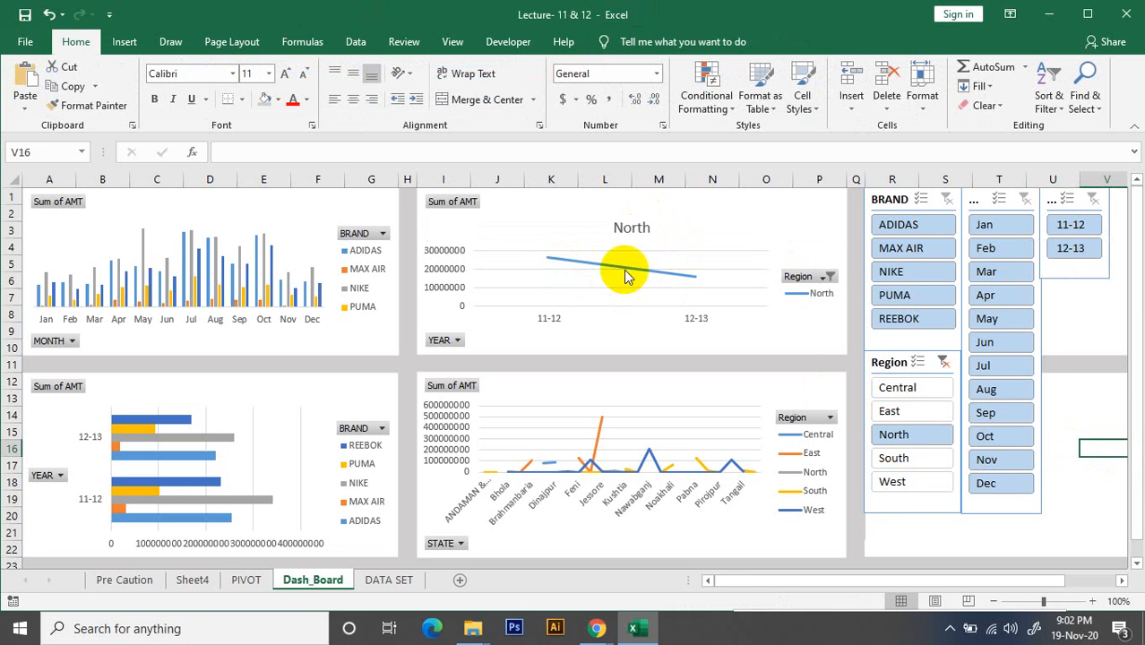
pyautogui.click(1071, 225)
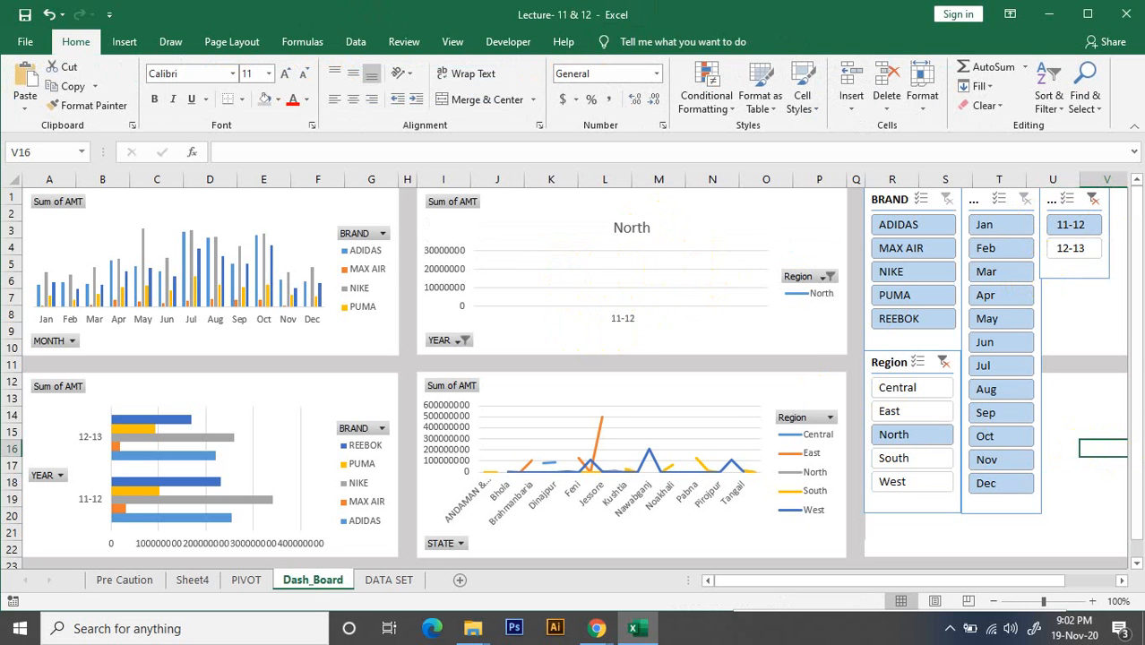
pyautogui.click(1090, 205)
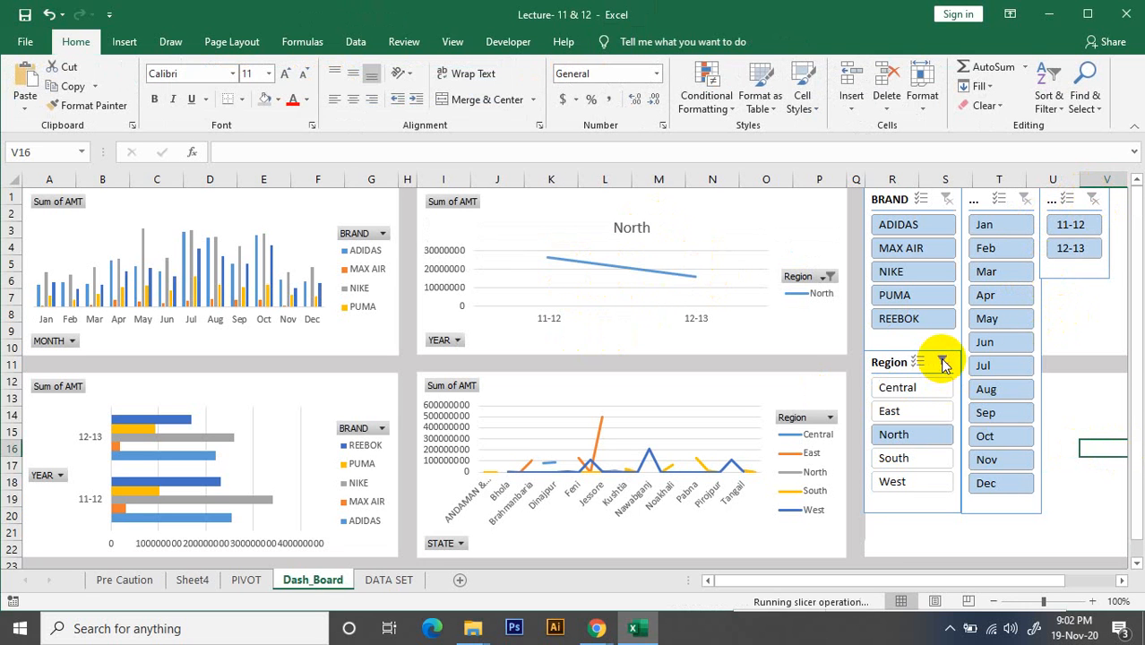
pyautogui.click(1052, 199)
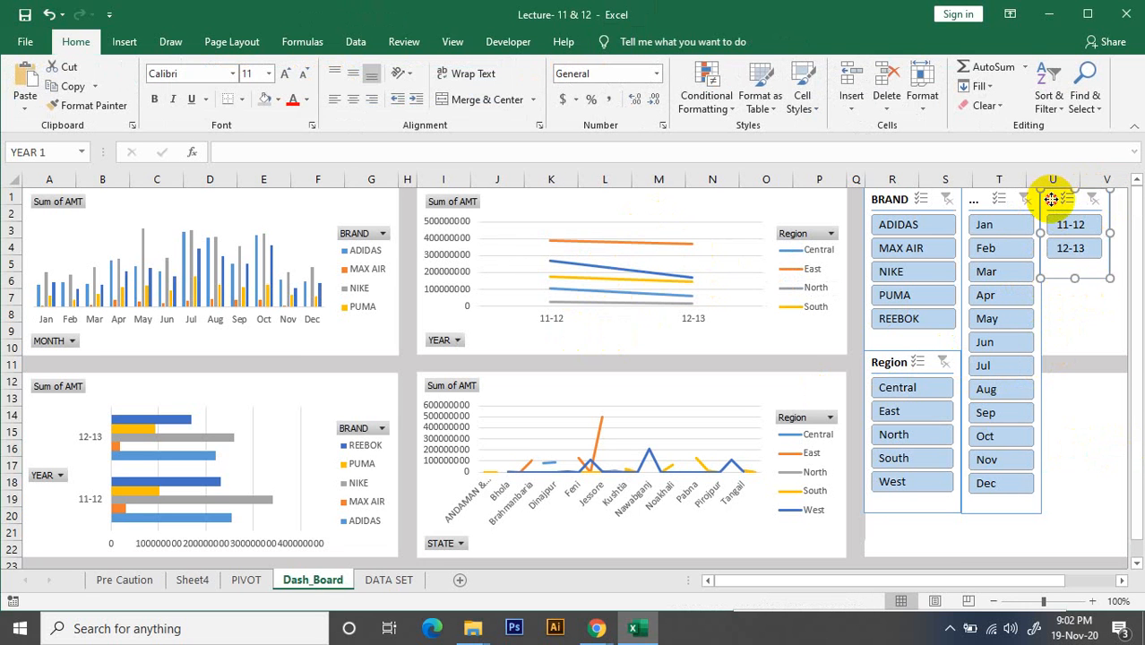
pyautogui.moveTo(1052, 199); pyautogui.dragTo(1054, 200)
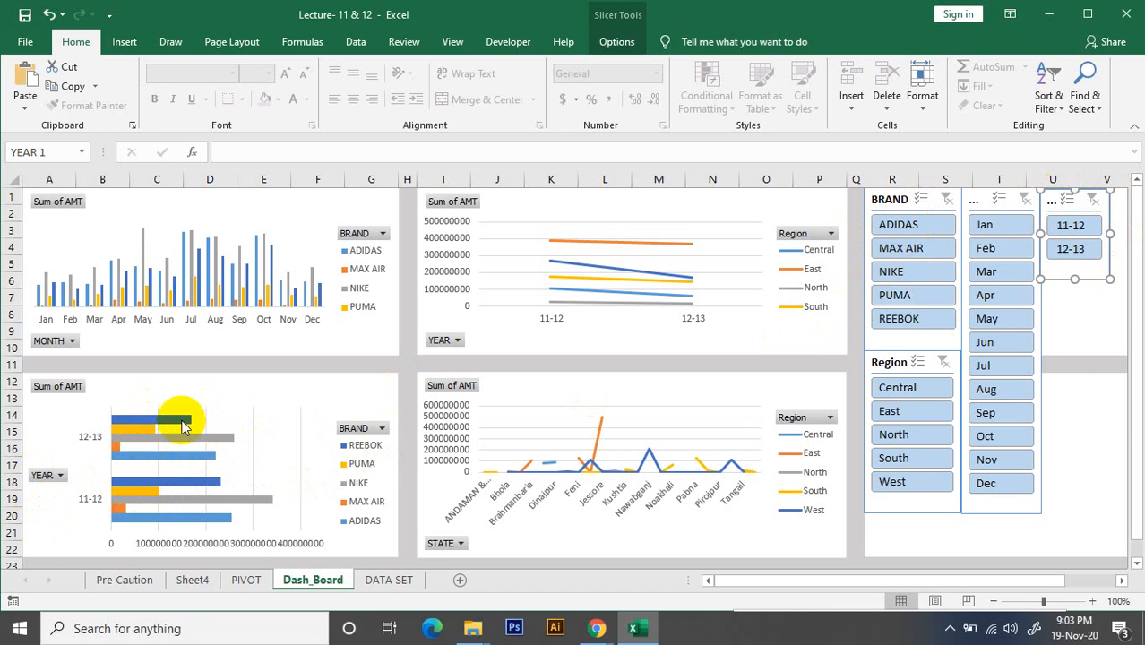
# Test the BRAND slicer with ADIDAS and MAX AIR and the YEAR slicer with 11-12 and 12-13, clearing each filter
pyautogui.moveTo(149, 435)
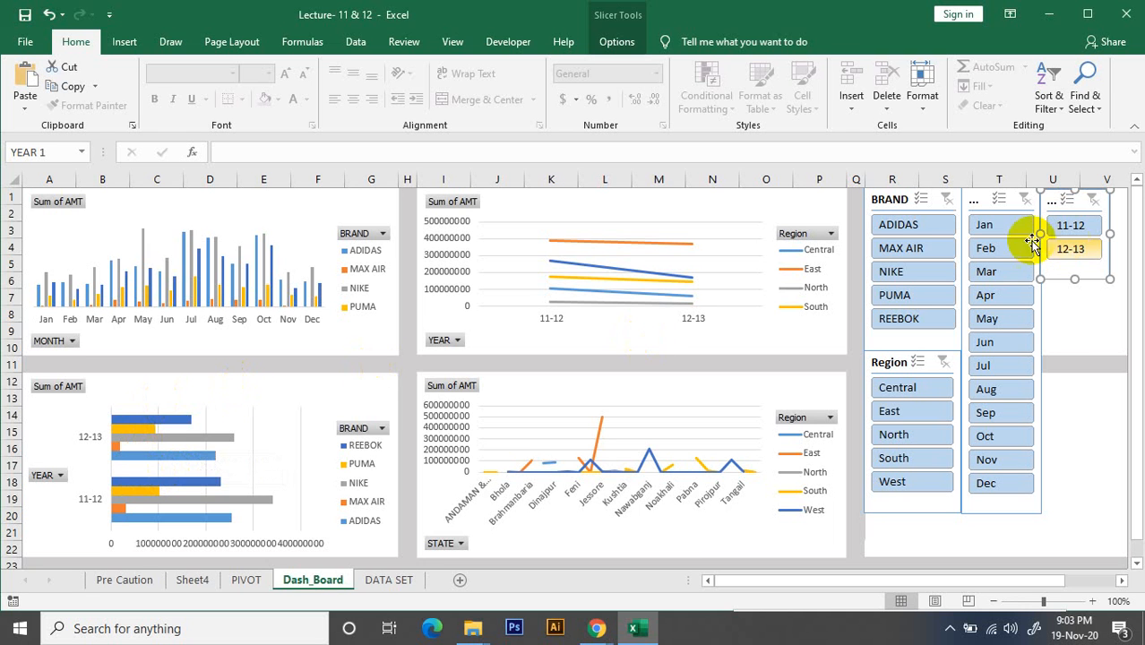
pyautogui.click(911, 227)
pyautogui.click(908, 248)
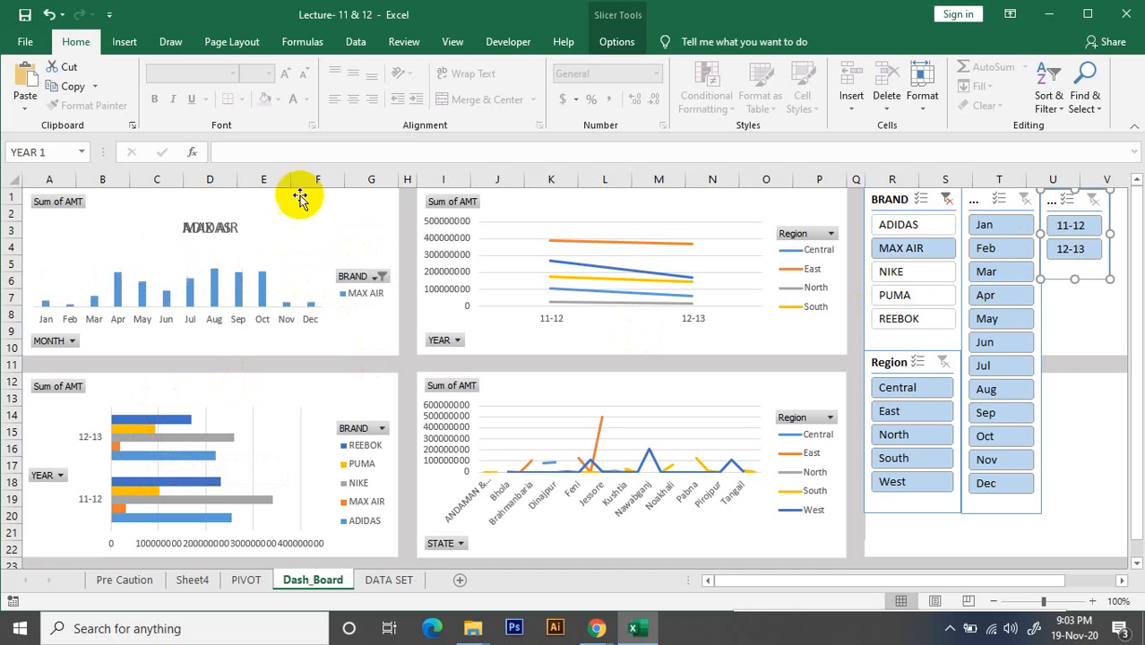
pyautogui.click(946, 199)
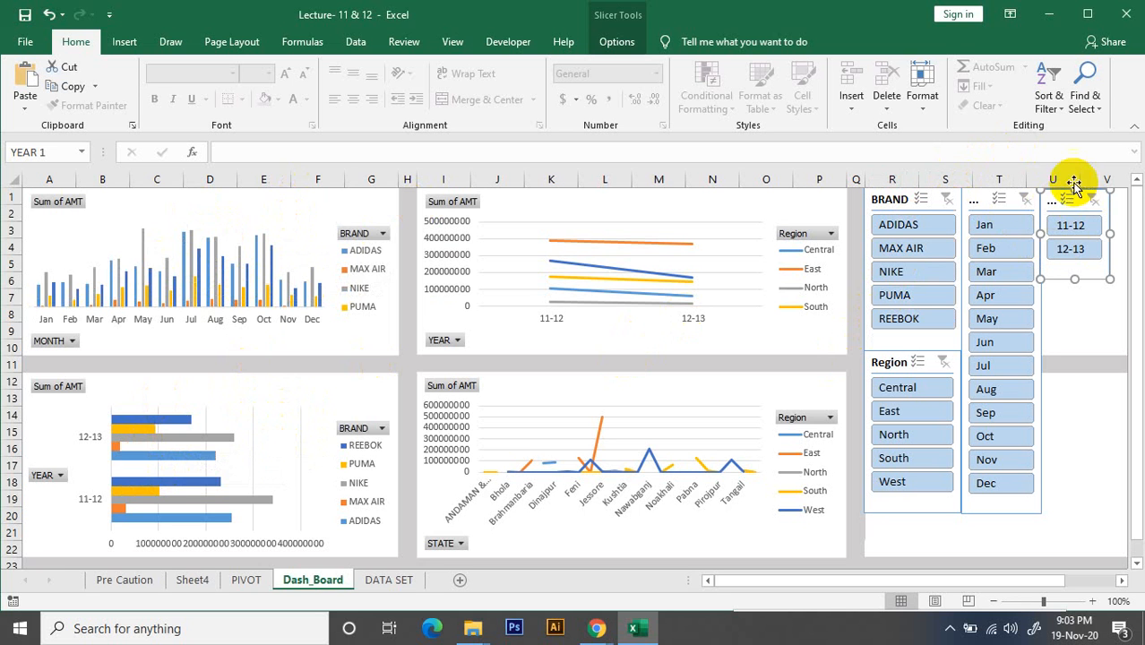
pyautogui.click(1078, 230)
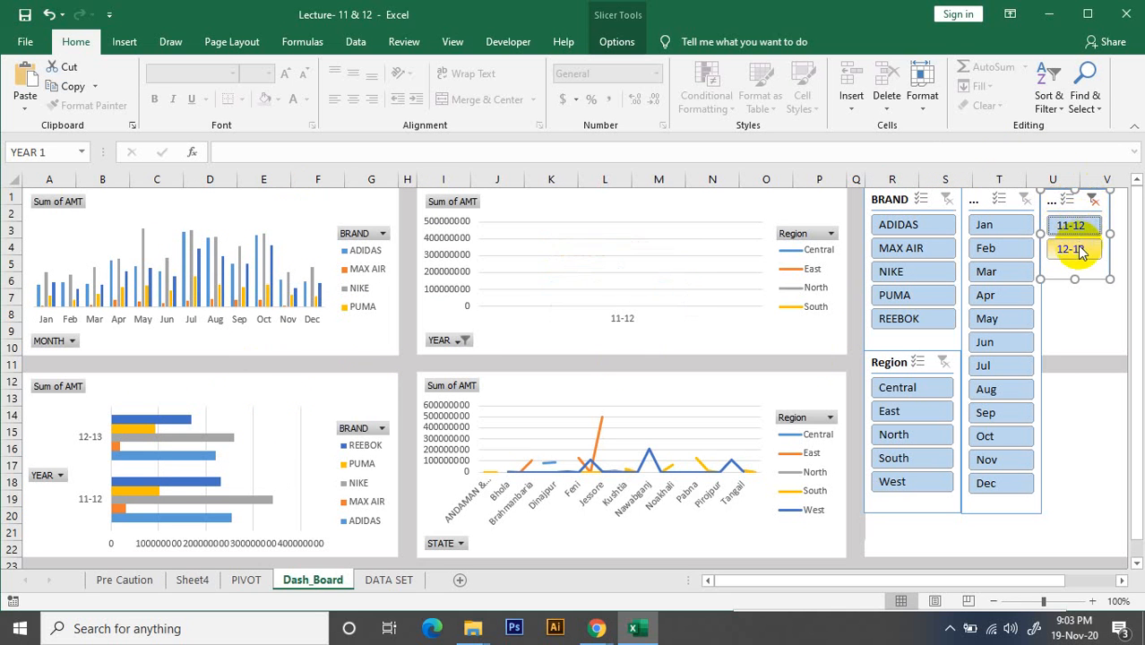
pyautogui.click(1080, 251)
pyautogui.click(1094, 200)
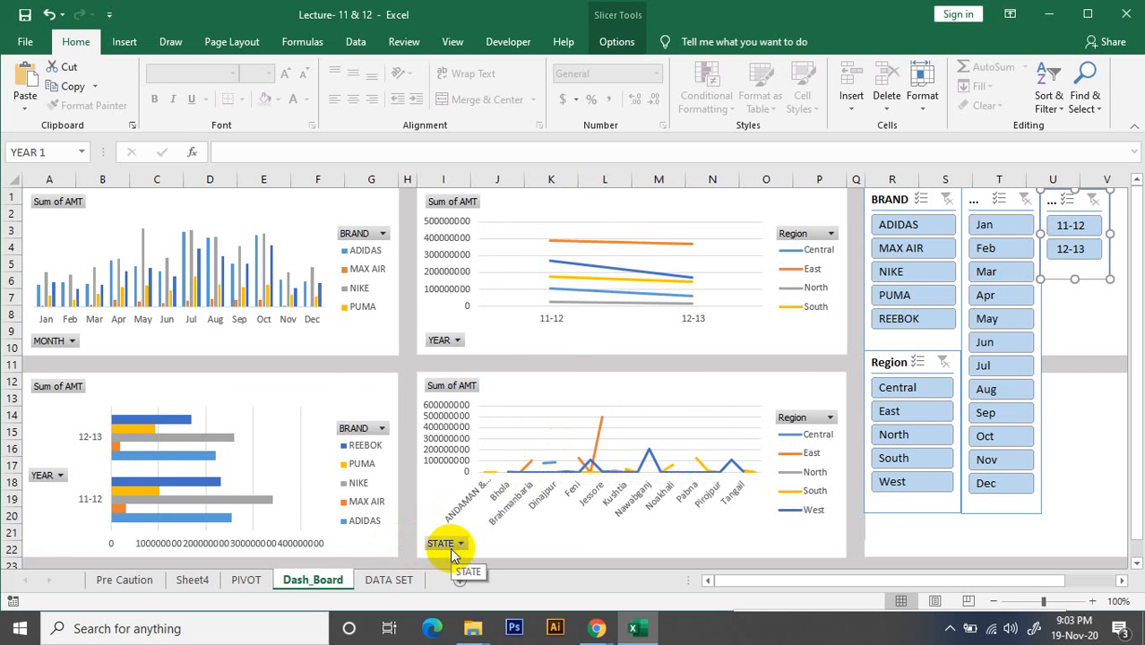
# Insert a STATE slicer from the chart of AMT by STATE and stretch it to about 3.83" high
pyautogui.click(685, 391)
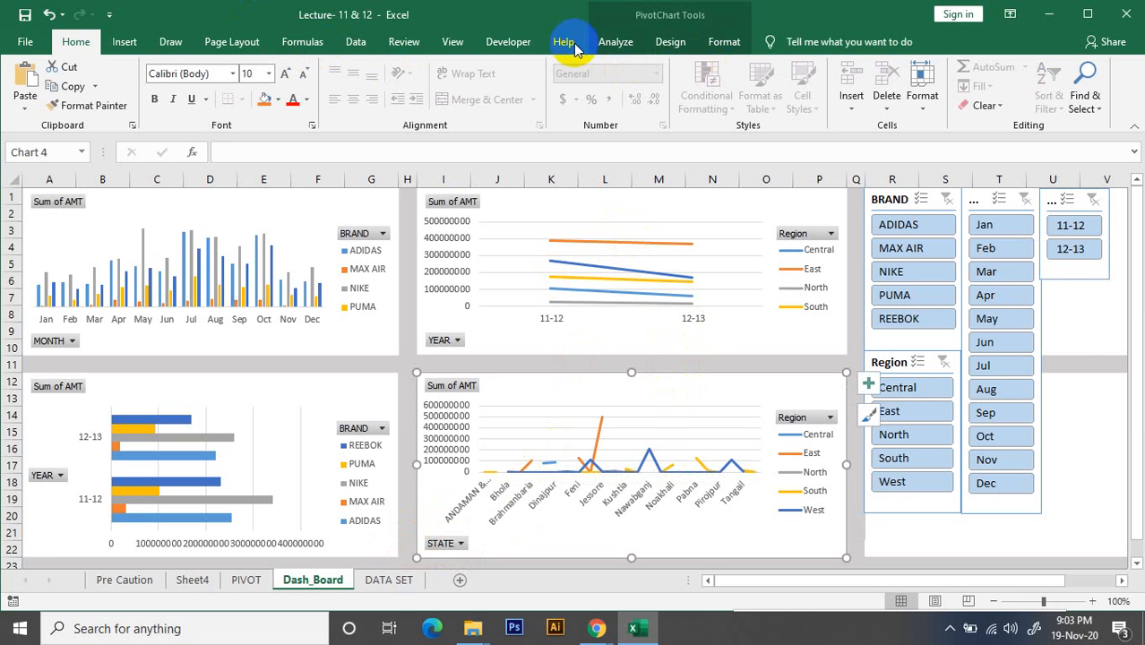
pyautogui.click(617, 43)
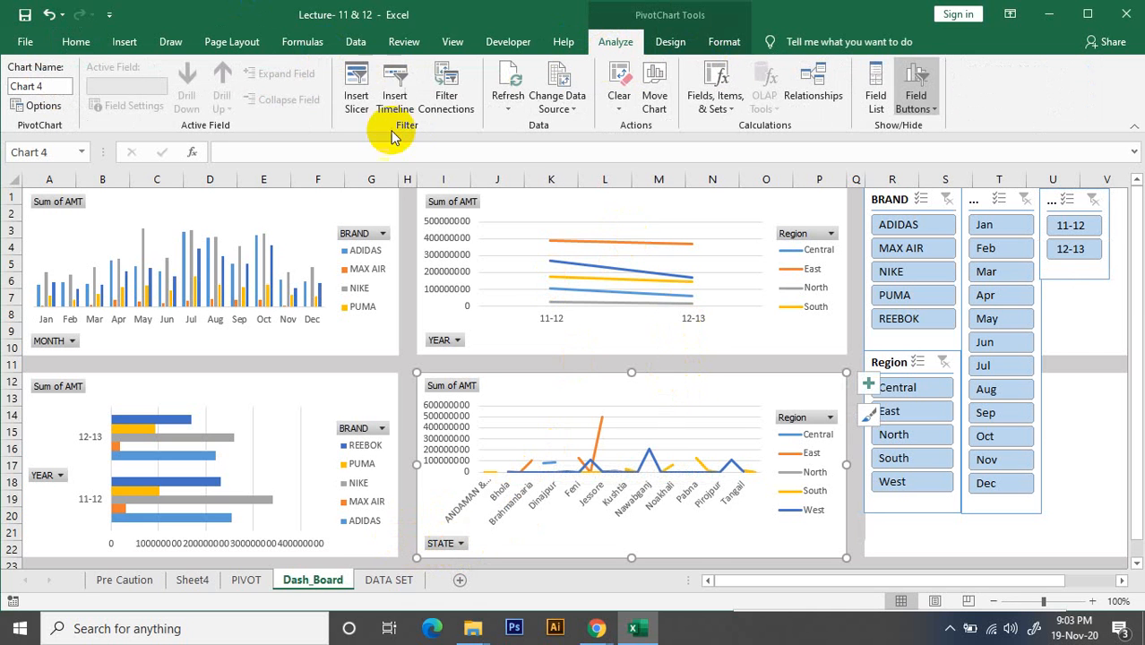
pyautogui.click(357, 90)
pyautogui.click(912, 206)
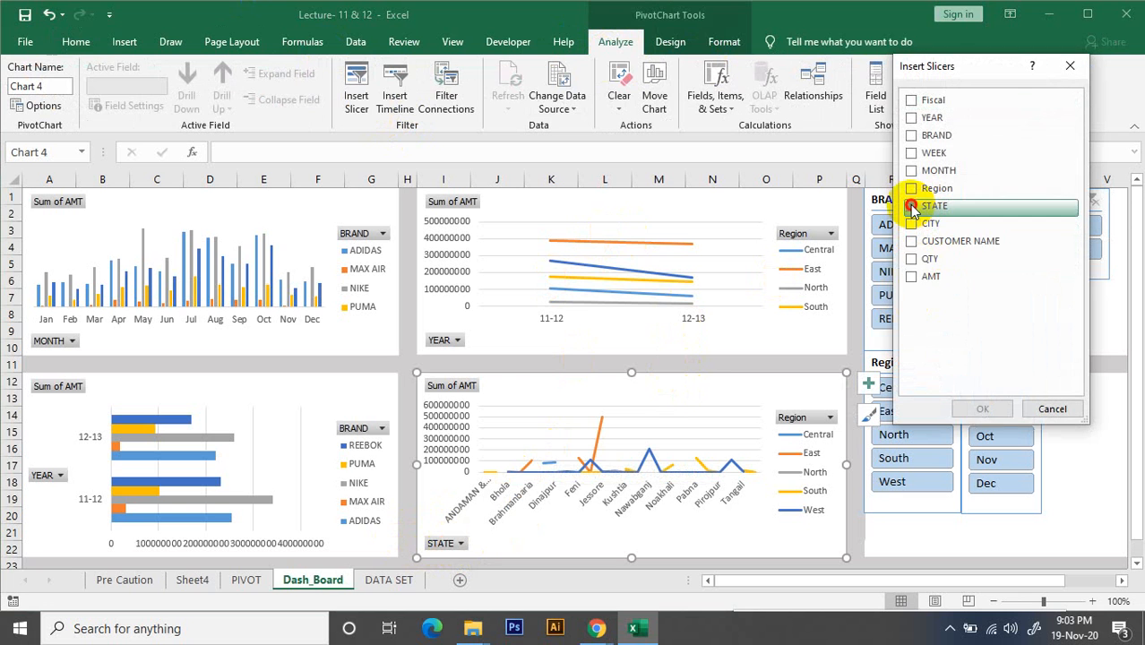
pyautogui.click(982, 409)
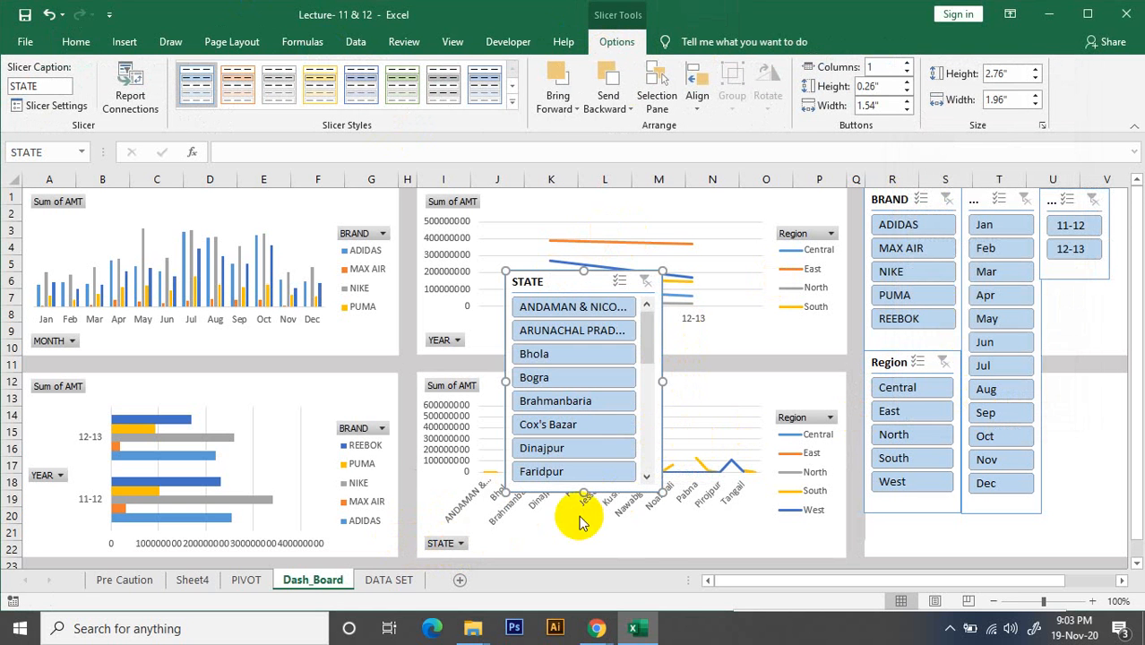
pyautogui.moveTo(583, 493); pyautogui.dragTo(588, 574)
# Shorten the BRAND slicer to about 1.87" high, move the Region slicer up directly beneath it and reduce Region to about 1.82" high
pyautogui.scroll(-2, 645, 488)
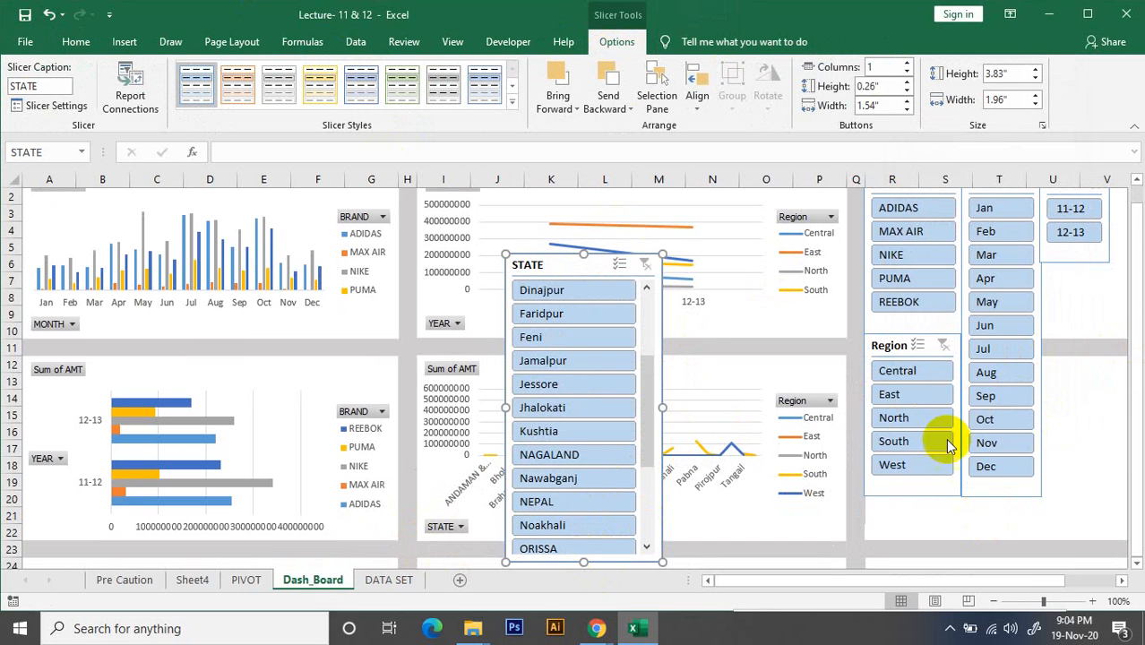
pyautogui.click(928, 337)
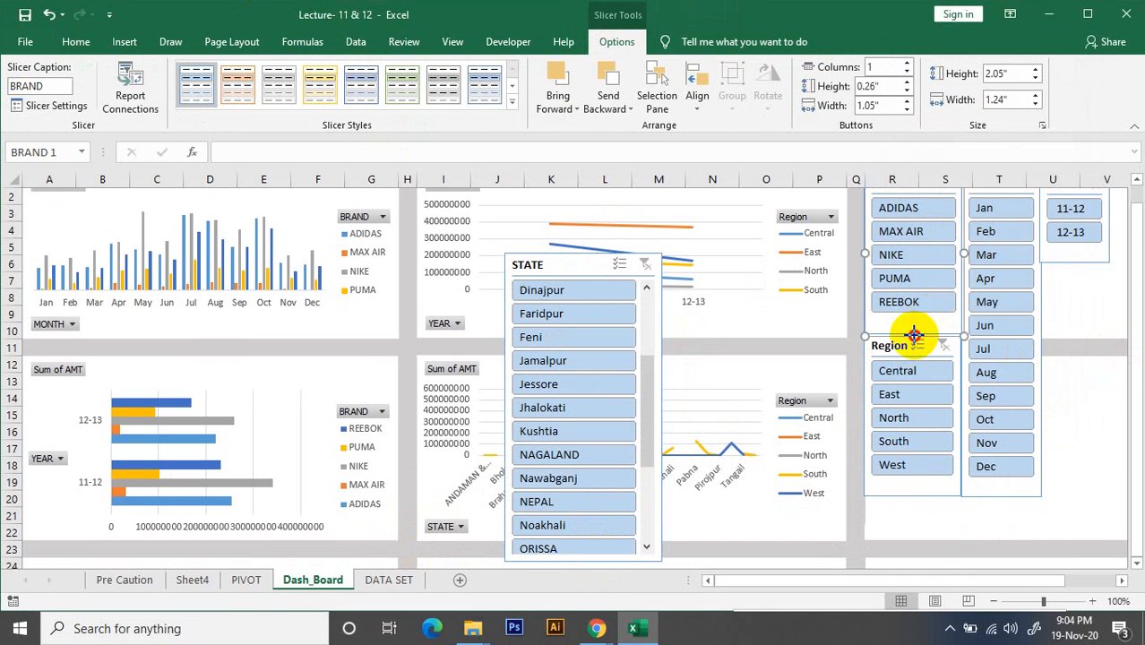
pyautogui.moveTo(914, 335)
pyautogui.mouseDown()
pyautogui.moveTo(915, 319)
pyautogui.moveTo(894, 334)
pyautogui.moveTo(896, 325)
pyautogui.mouseUp()
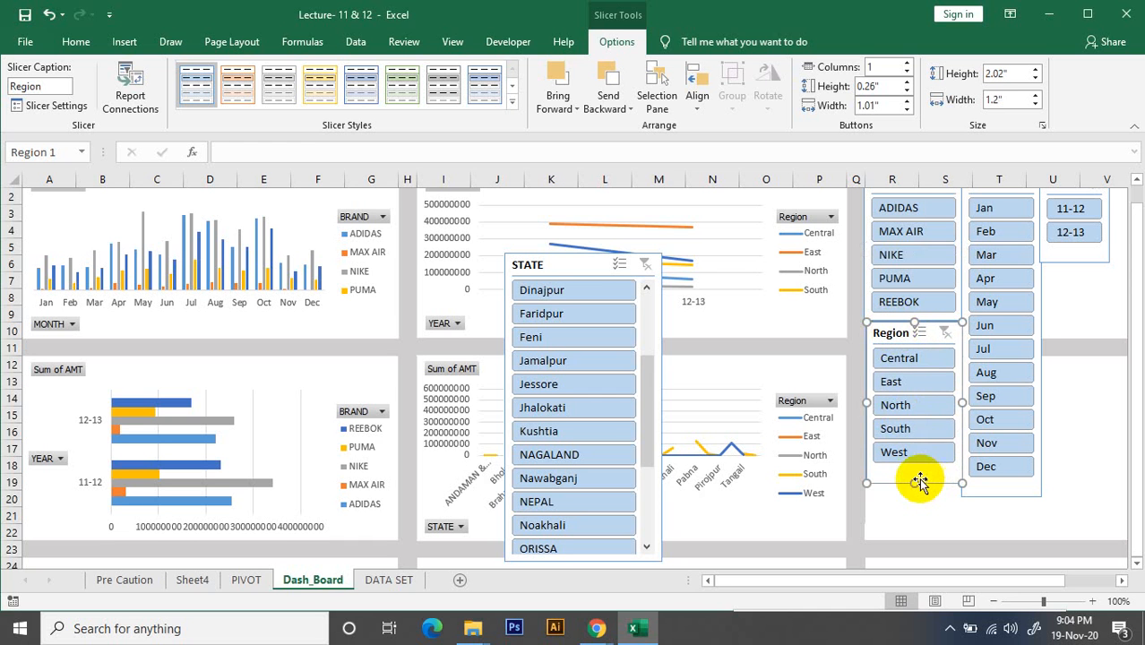
pyautogui.moveTo(915, 483); pyautogui.dragTo(912, 468)
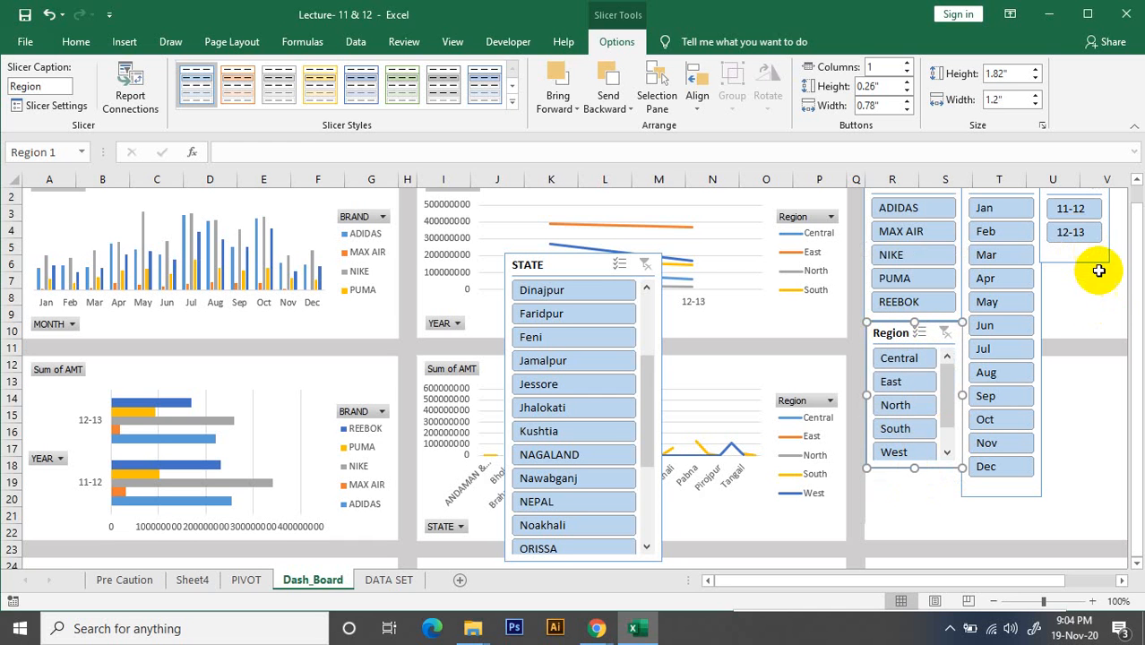
# Move the YEAR slicer directly beneath the Region slicer, widen it to match Region and shorten it to end at row 22
pyautogui.moveTo(1084, 256); pyautogui.dragTo(910, 552)
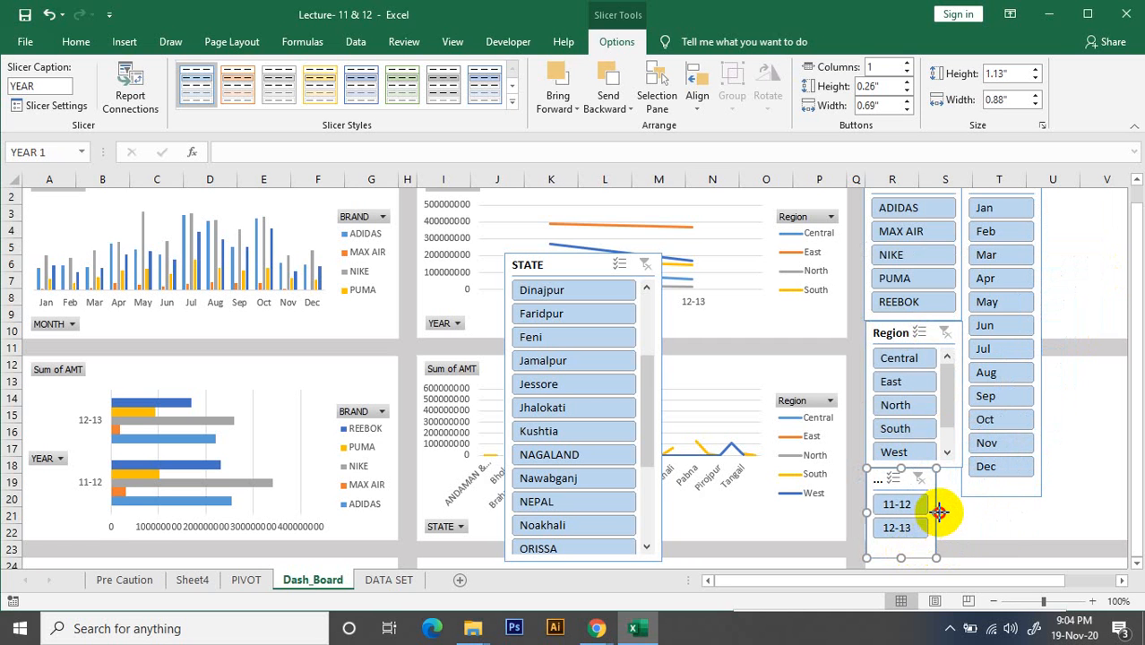
pyautogui.moveTo(939, 512); pyautogui.dragTo(960, 512)
pyautogui.moveTo(913, 545); pyautogui.dragTo(913, 541)
pyautogui.click(1030, 502)
# Place the STATE slicer beside the MONTH slicer at row 1, extend it down to row 22 and narrow it to end in column V
pyautogui.scroll(1, 1028, 514)
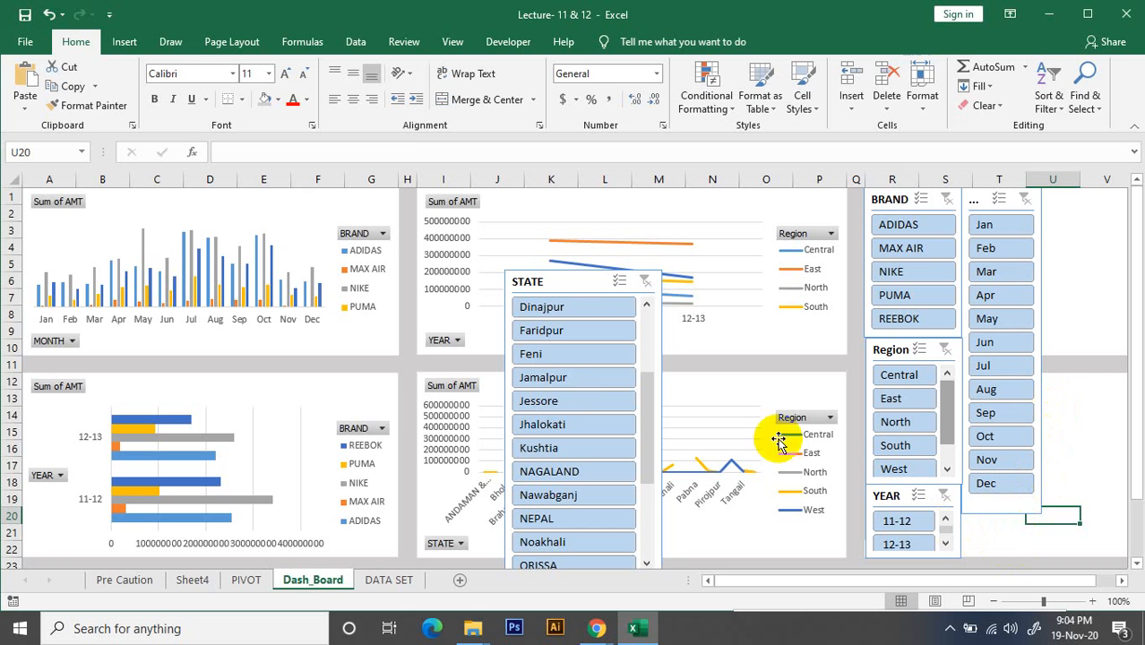
pyautogui.moveTo(582, 287); pyautogui.dragTo(897, 197)
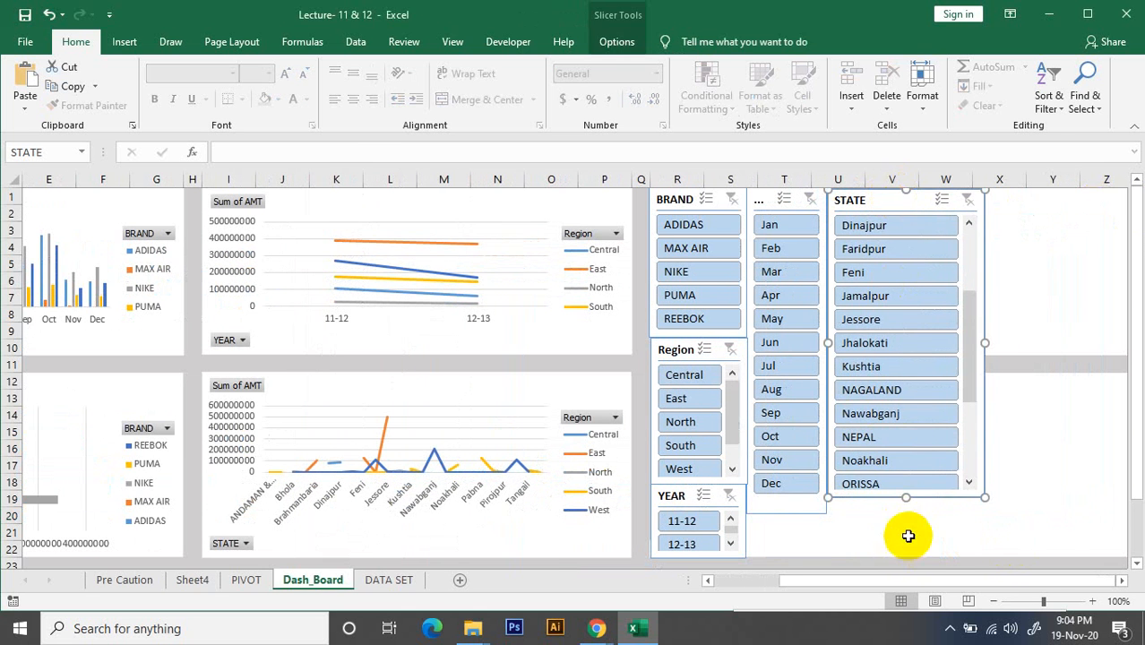
pyautogui.moveTo(907, 499); pyautogui.dragTo(905, 556)
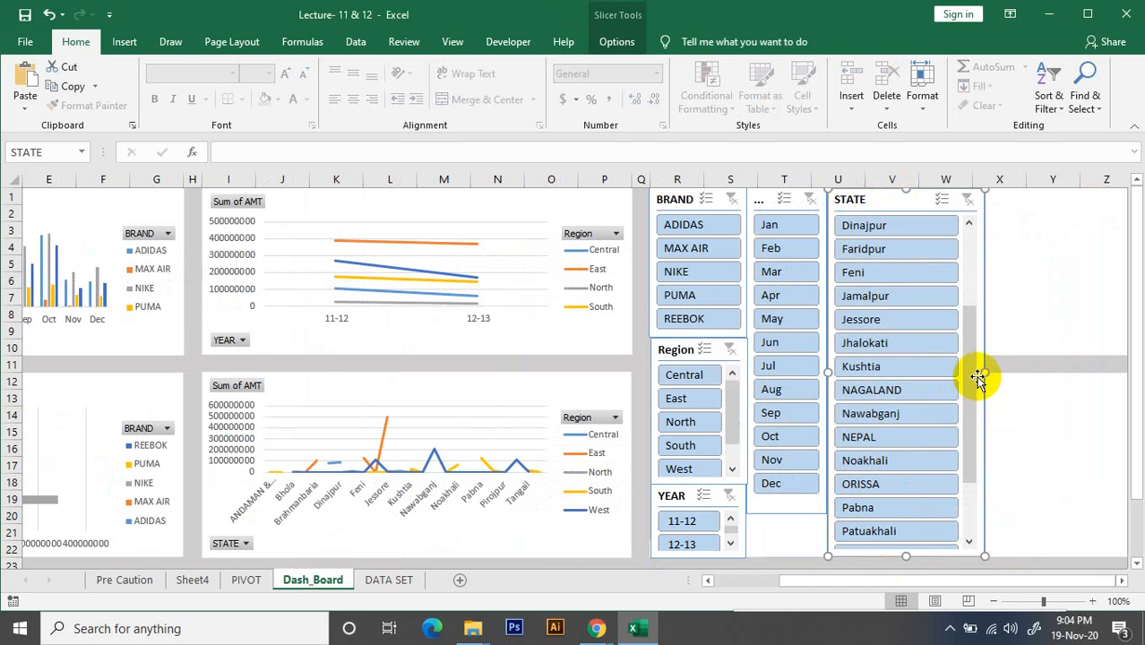
pyautogui.moveTo(978, 377); pyautogui.dragTo(917, 374)
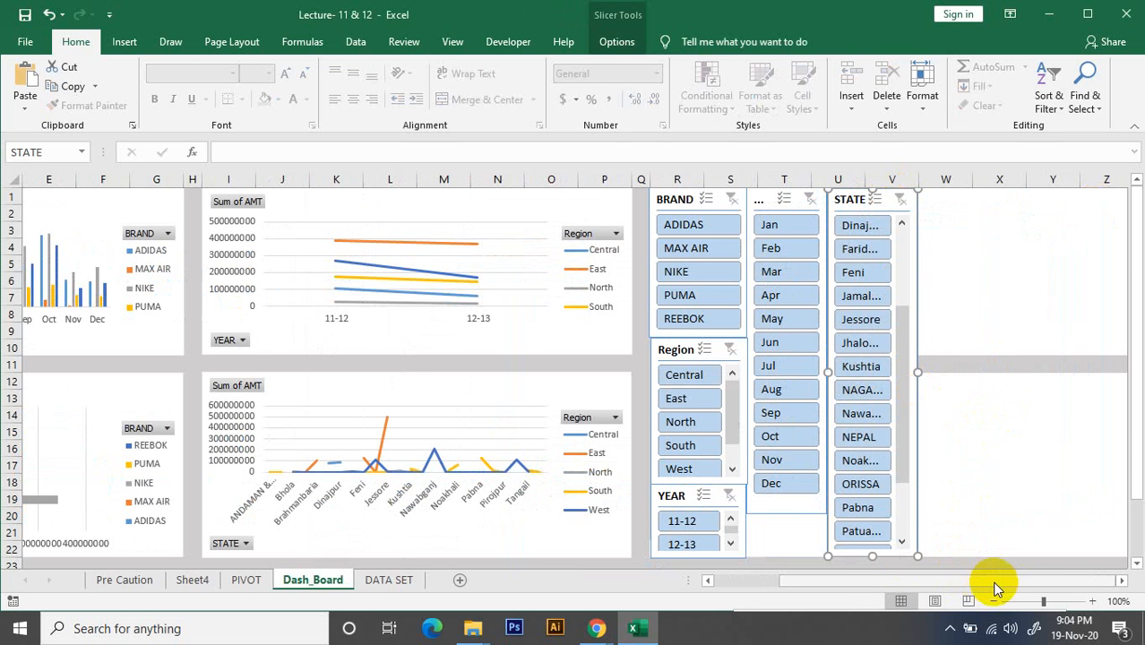
# Test the STATE slicer with Nawabganj, Kushtia and Faridpur, and clear its filter
pyautogui.moveTo(998, 587); pyautogui.dragTo(758, 603)
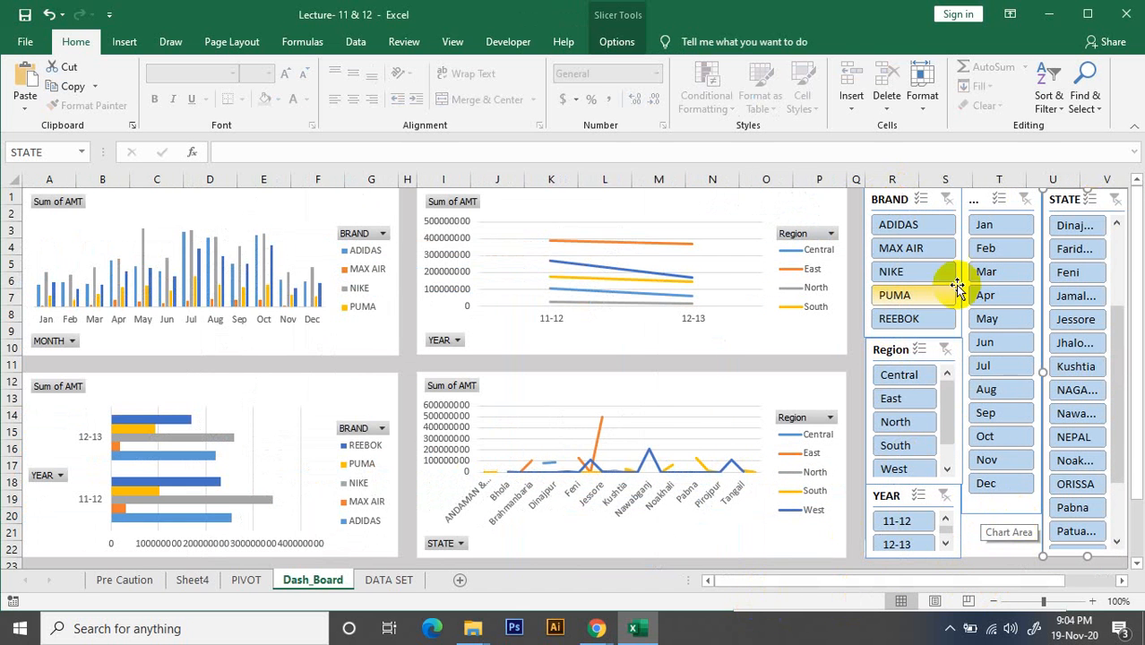
pyautogui.click(1075, 413)
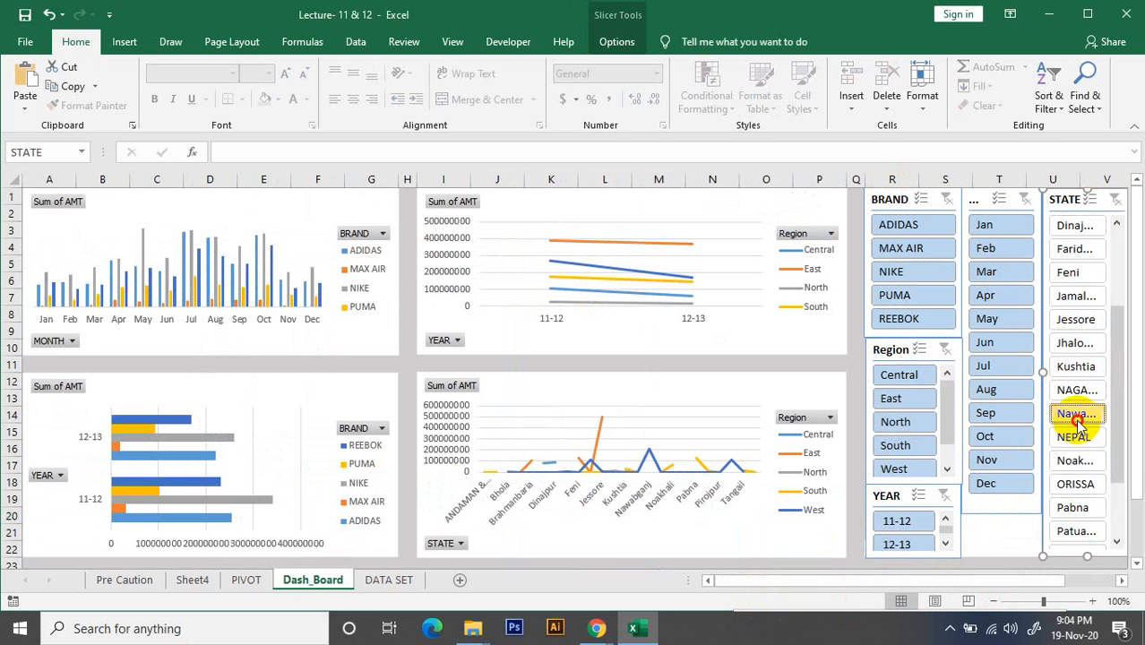
pyautogui.click(1077, 468)
pyautogui.click(1075, 249)
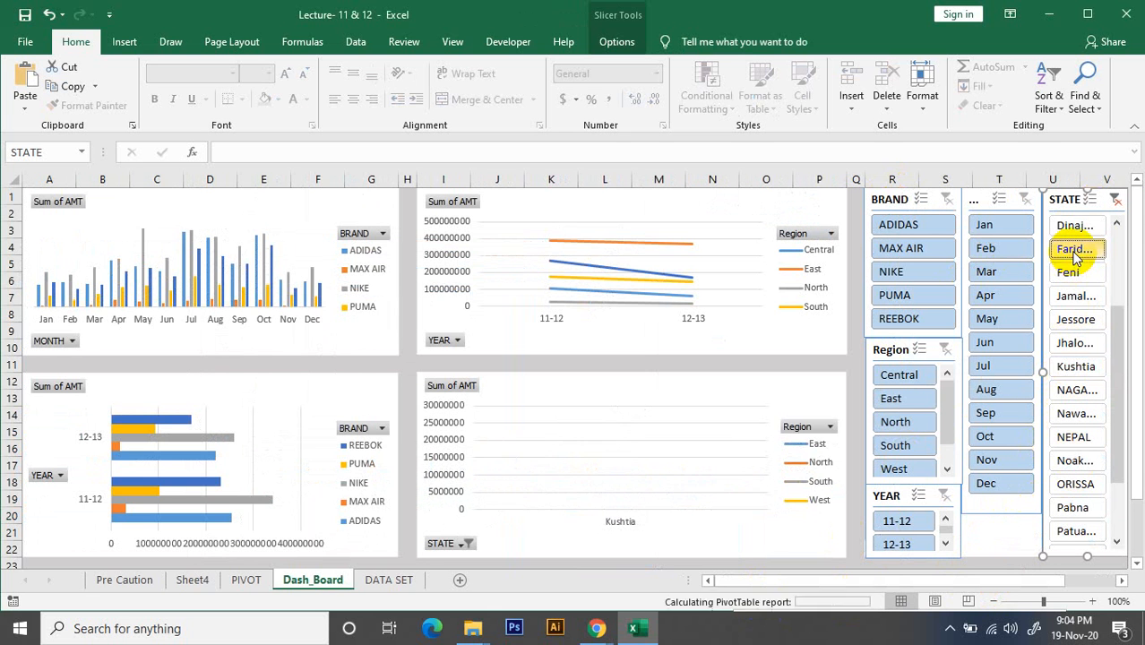
pyautogui.click(1113, 200)
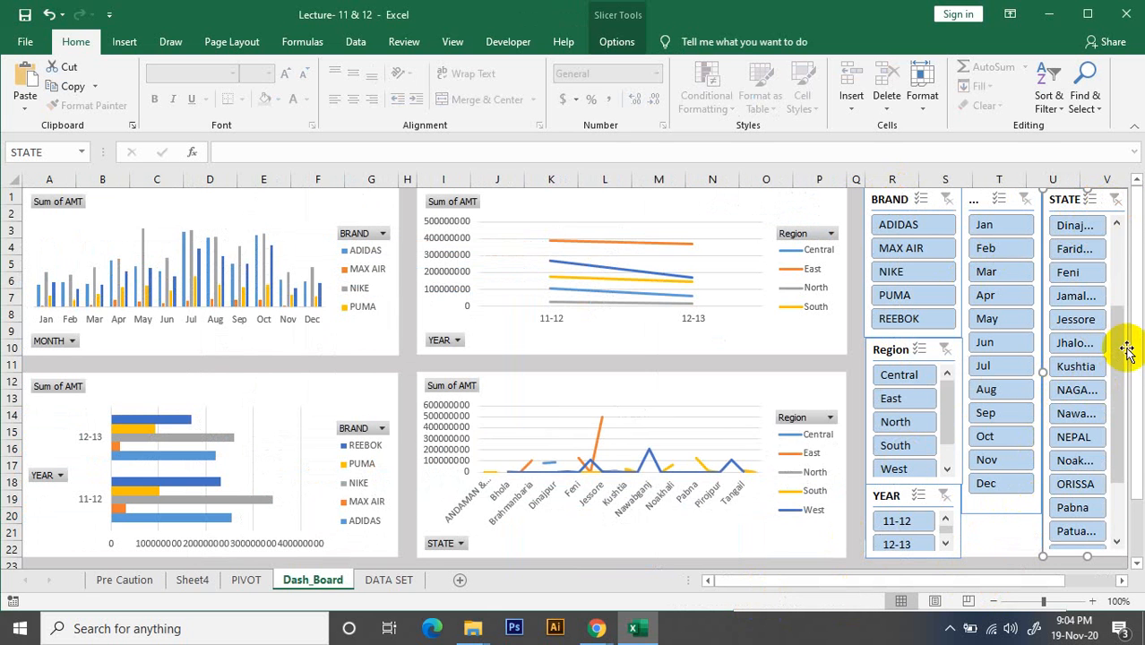
pyautogui.moveTo(1125, 356); pyautogui.dragTo(1138, 455)
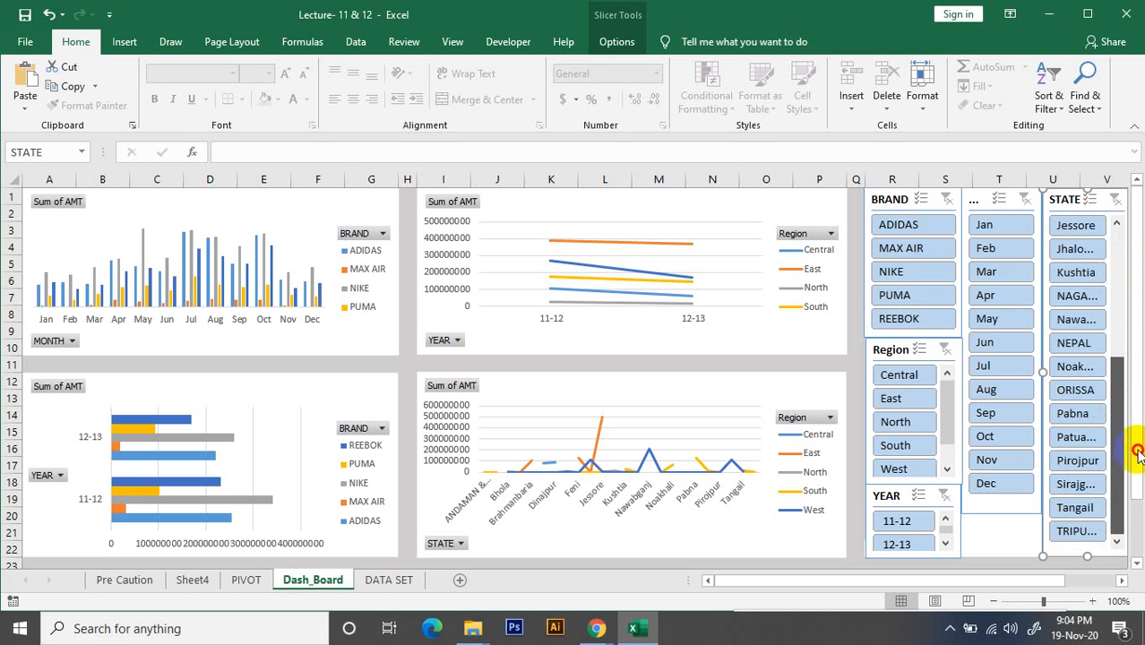
pyautogui.moveTo(1138, 414); pyautogui.dragTo(1133, 260)
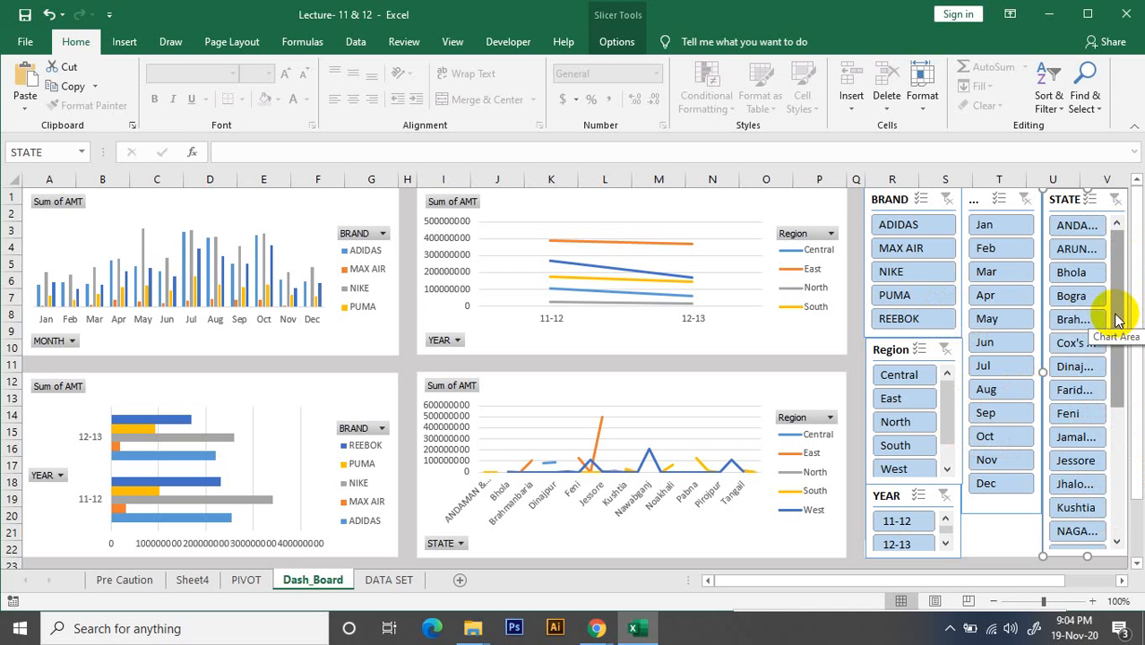
pyautogui.moveTo(1117, 319); pyautogui.dragTo(1130, 262)
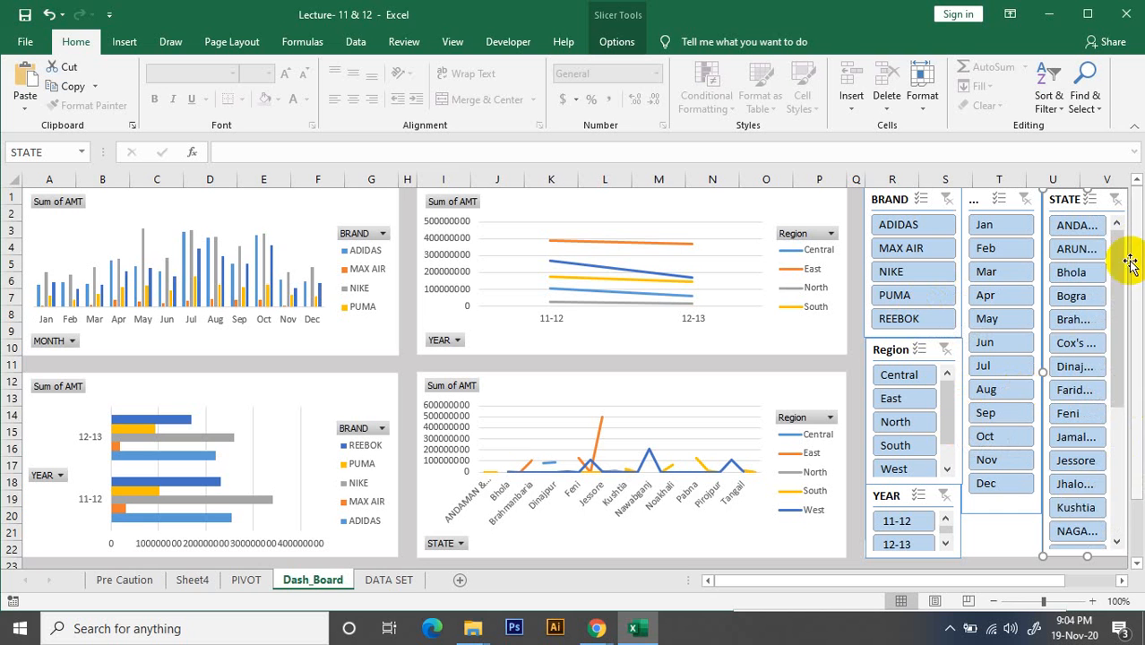
pyautogui.moveTo(1125, 383)
pyautogui.mouseDown()
pyautogui.moveTo(1127, 510)
pyautogui.moveTo(1133, 338)
pyautogui.mouseUp()
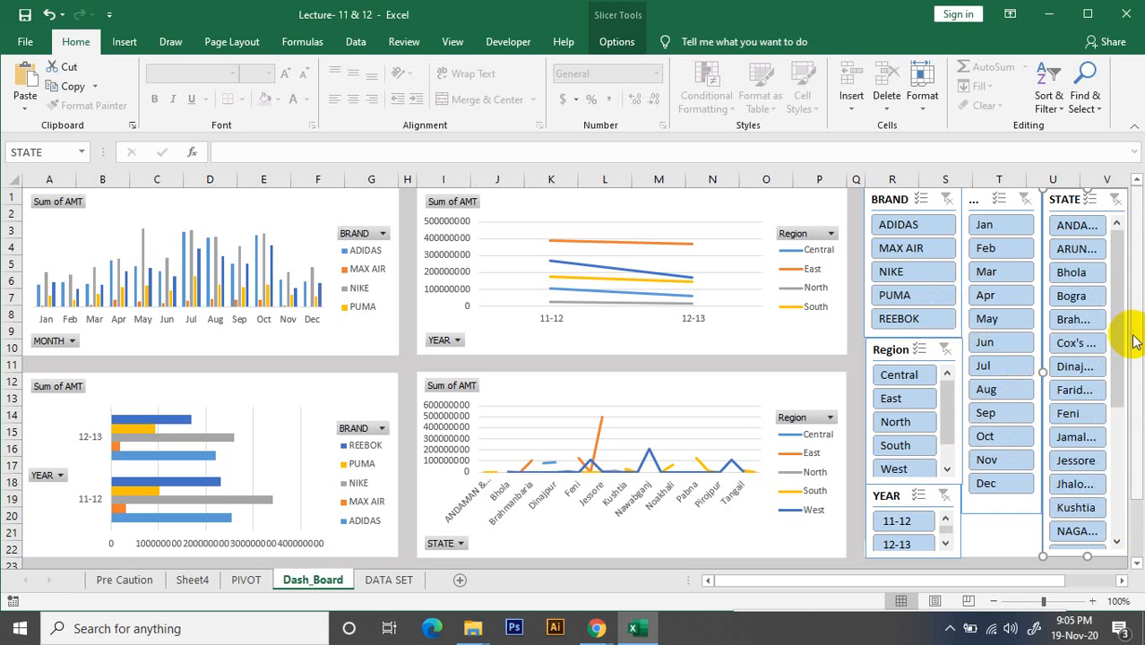
# Nudge the Region slicer in line with the BRAND slicer, then test the BRAND slicer with MAX AIR and clear the filter
pyautogui.click(883, 349)
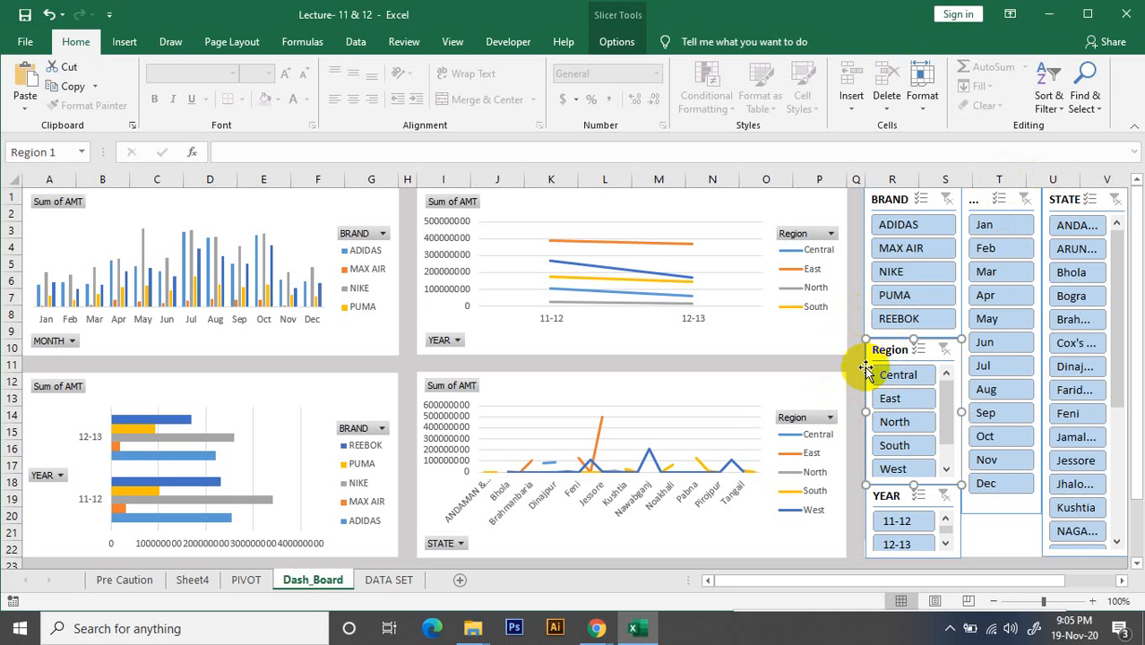
pyautogui.click(774, 386)
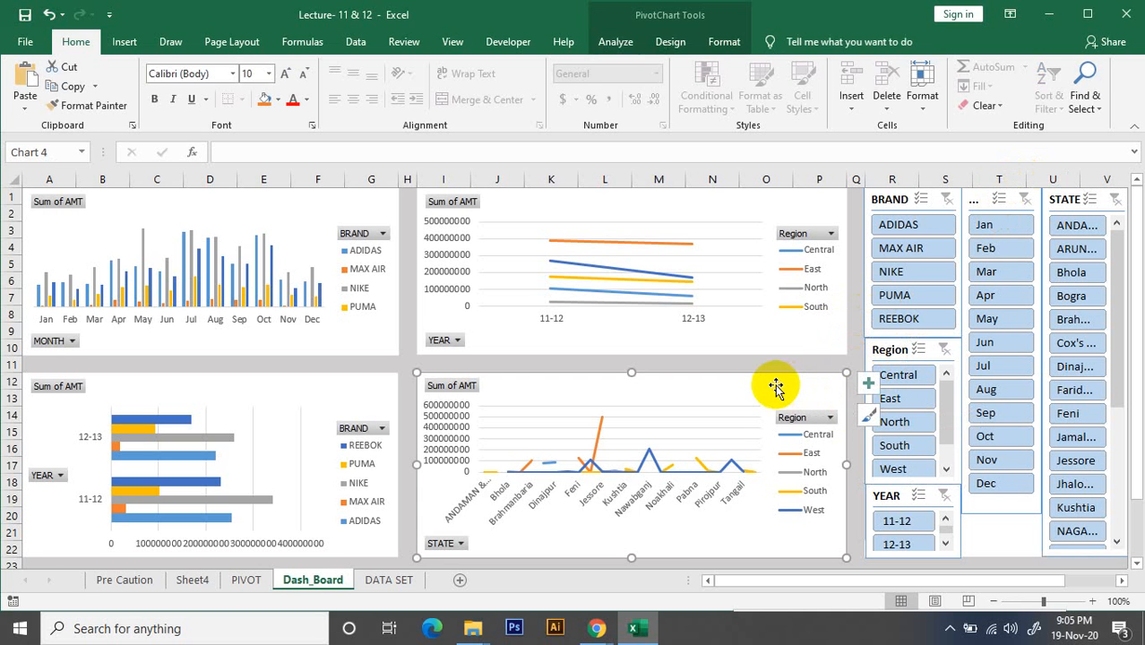
pyautogui.click(945, 248)
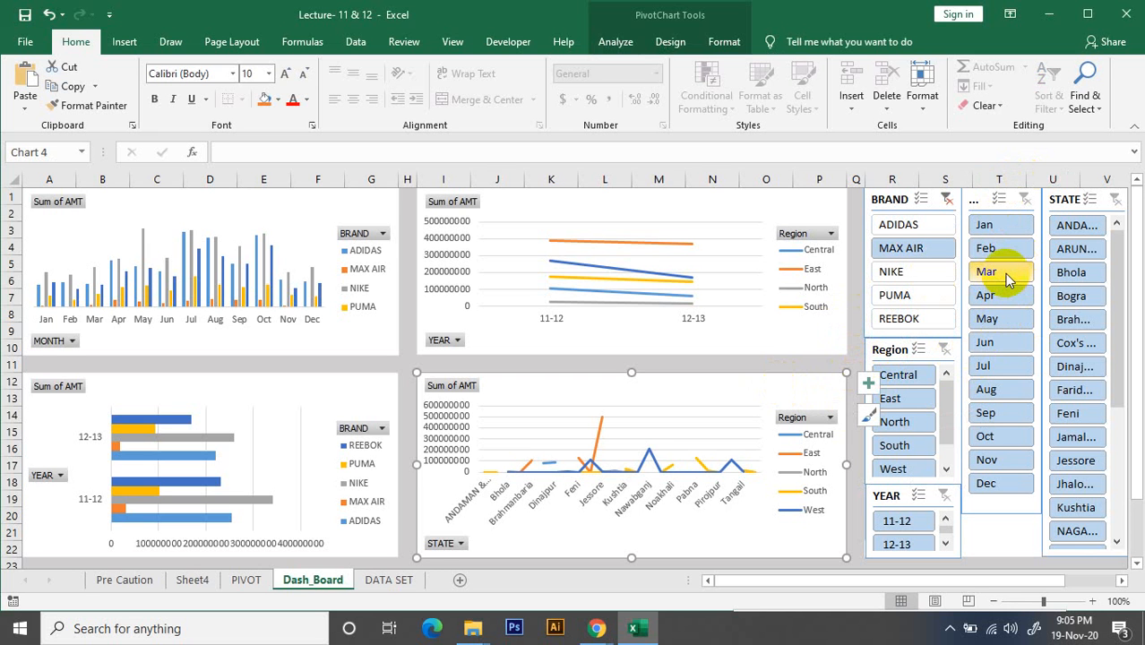
pyautogui.click(950, 256)
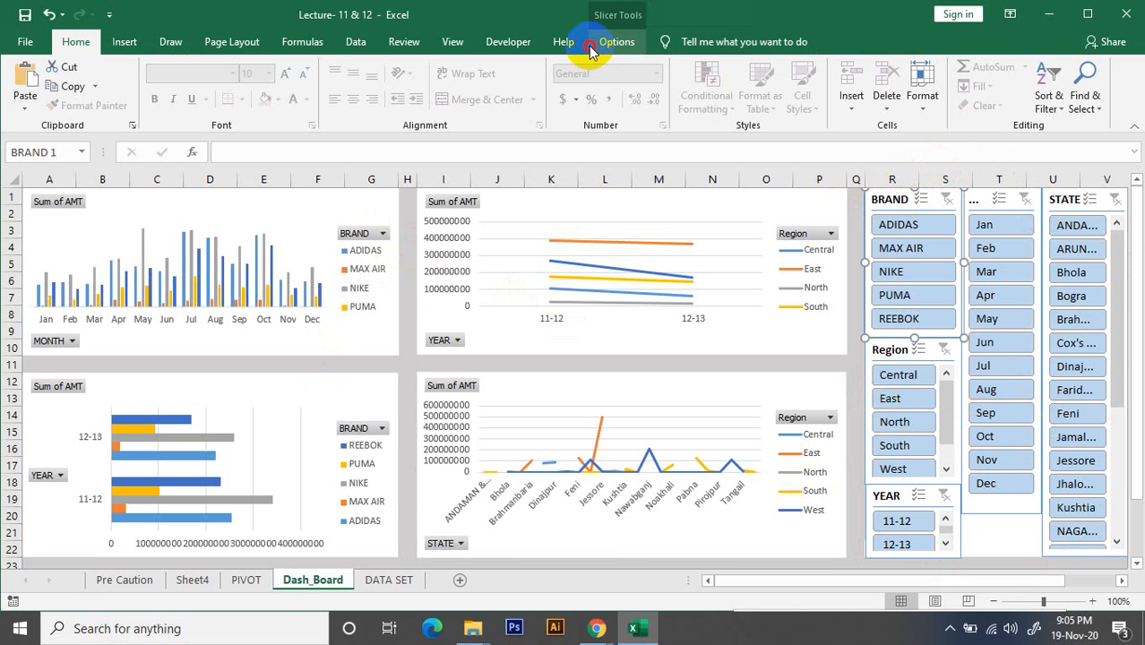
# Open the Report Connections of the BRAND slicer and enlarge the dialog to show the whole PivotTable list
pyautogui.click(625, 45)
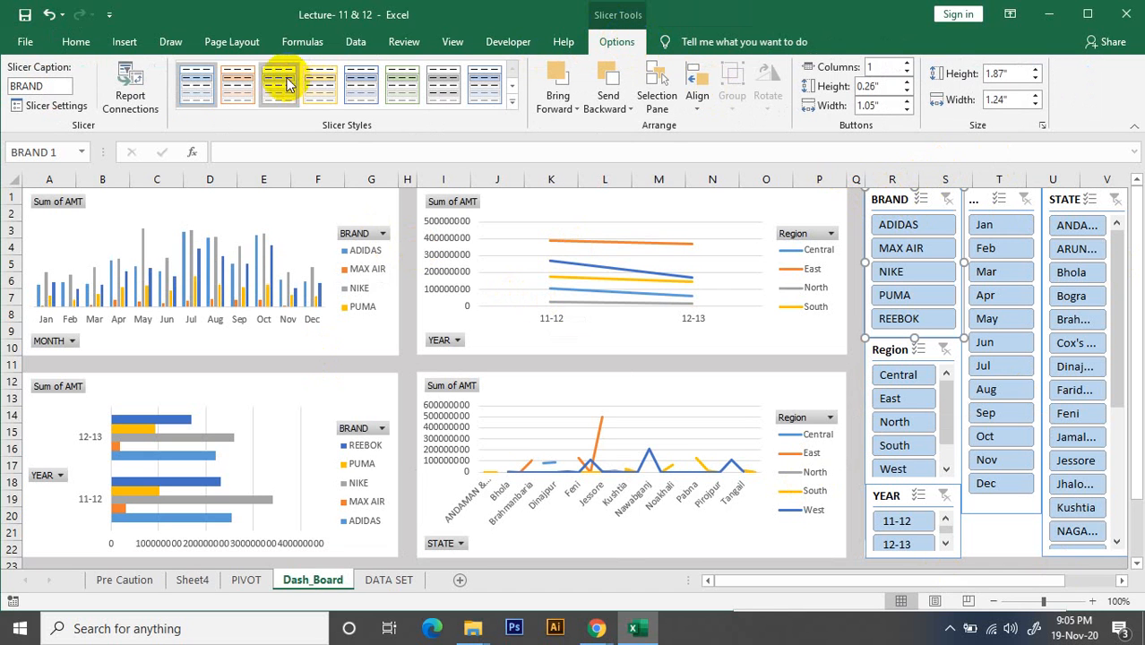
pyautogui.click(130, 100)
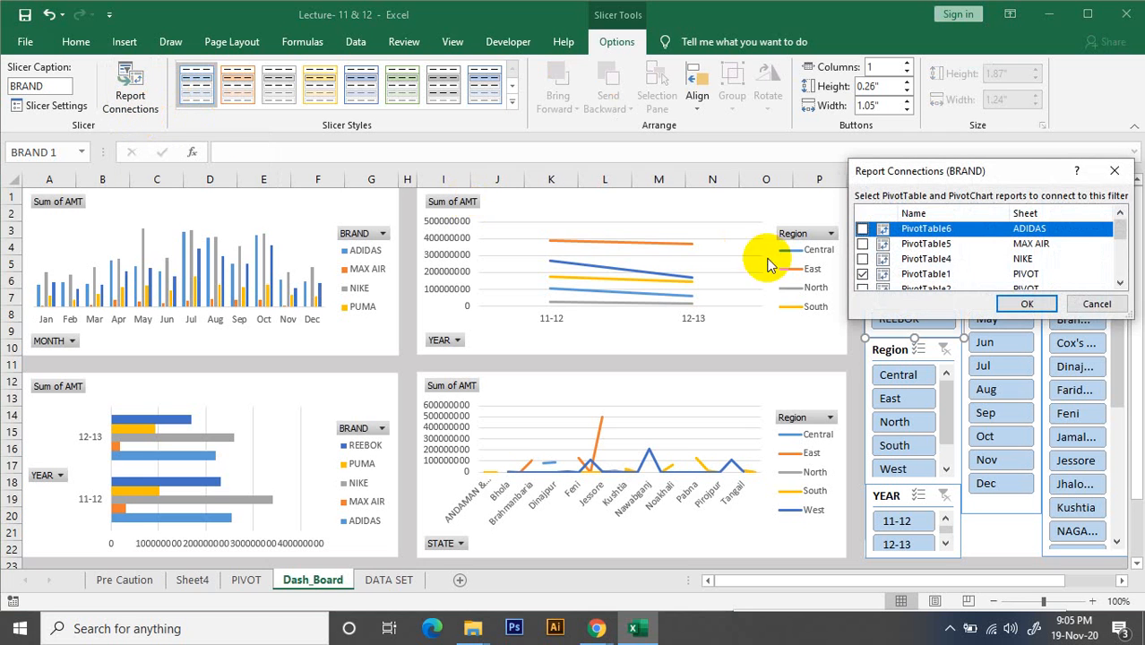
pyautogui.moveTo(967, 324); pyautogui.dragTo(951, 500)
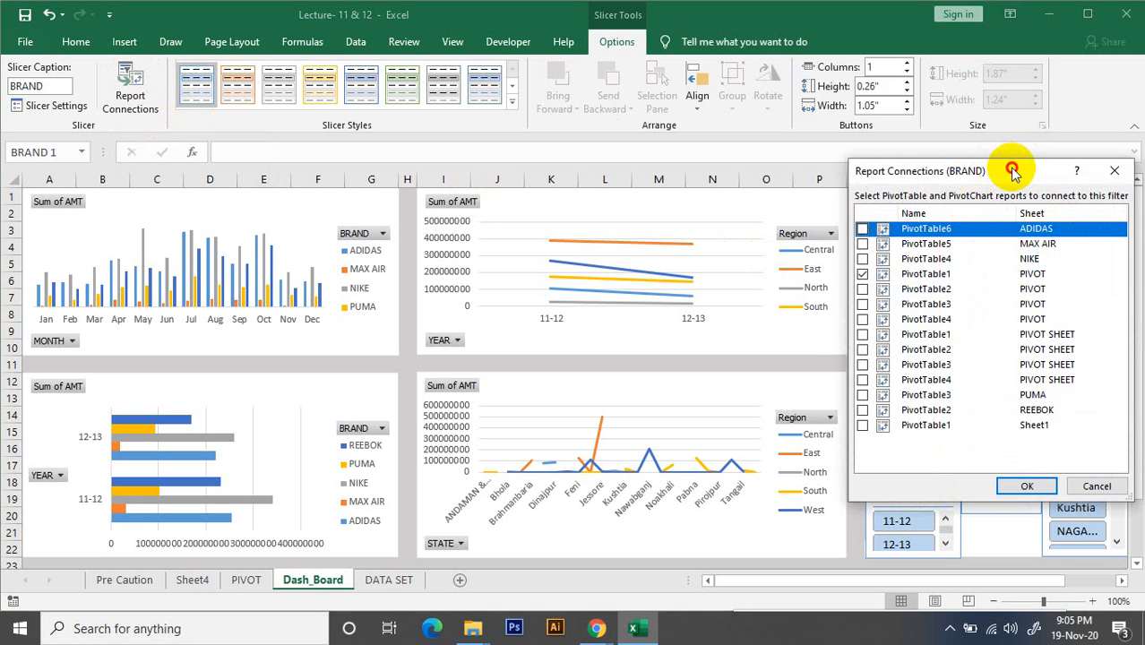
pyautogui.moveTo(1012, 165); pyautogui.dragTo(930, 163)
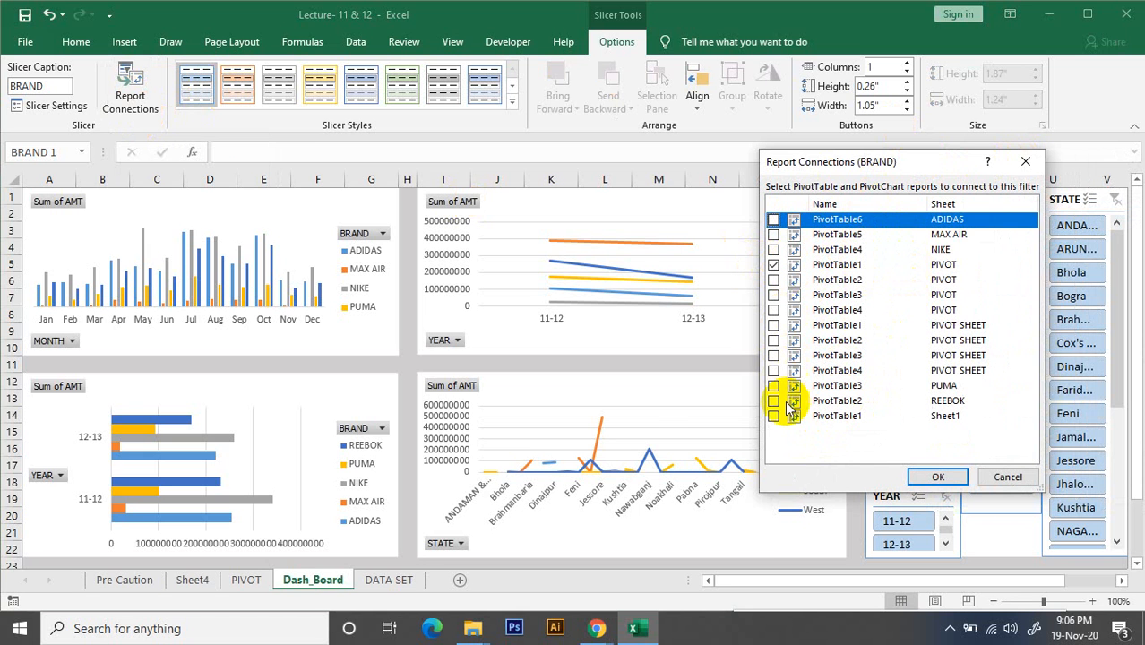
# Connect the BRAND slicer to all listed PivotTables on the ADIDAS, MAX AIR, NIKE, PIVOT, PIVOT SHEET, PUMA, REEBOK and Sheet1 sheets
pyautogui.click(773, 235)
pyautogui.click(773, 250)
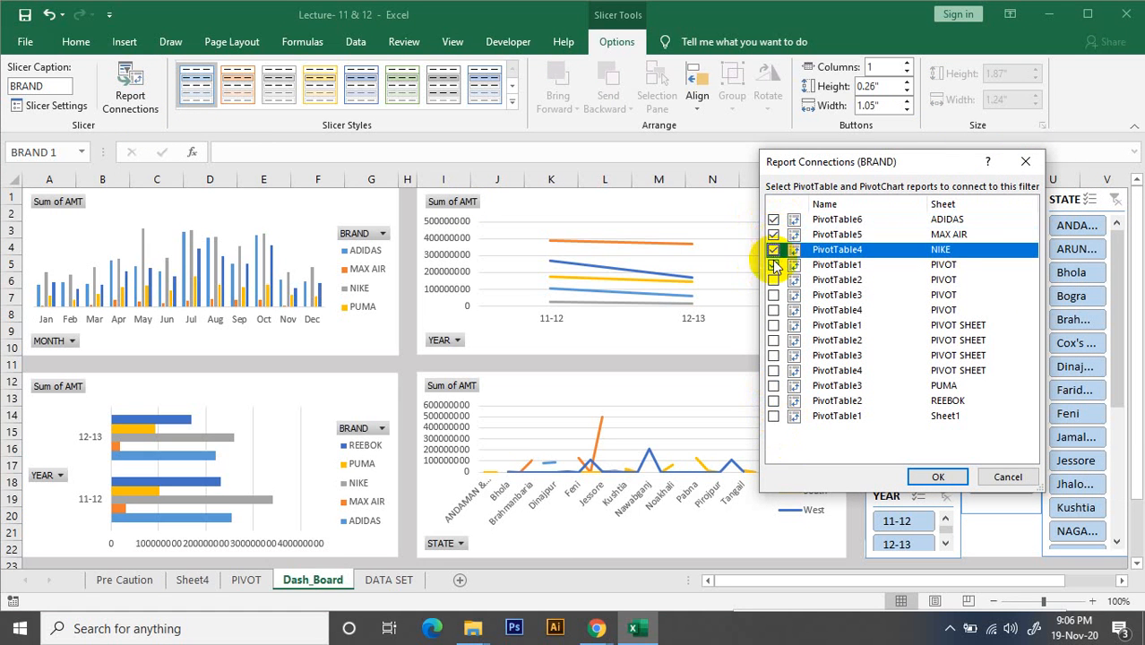
pyautogui.click(773, 280)
pyautogui.click(773, 295)
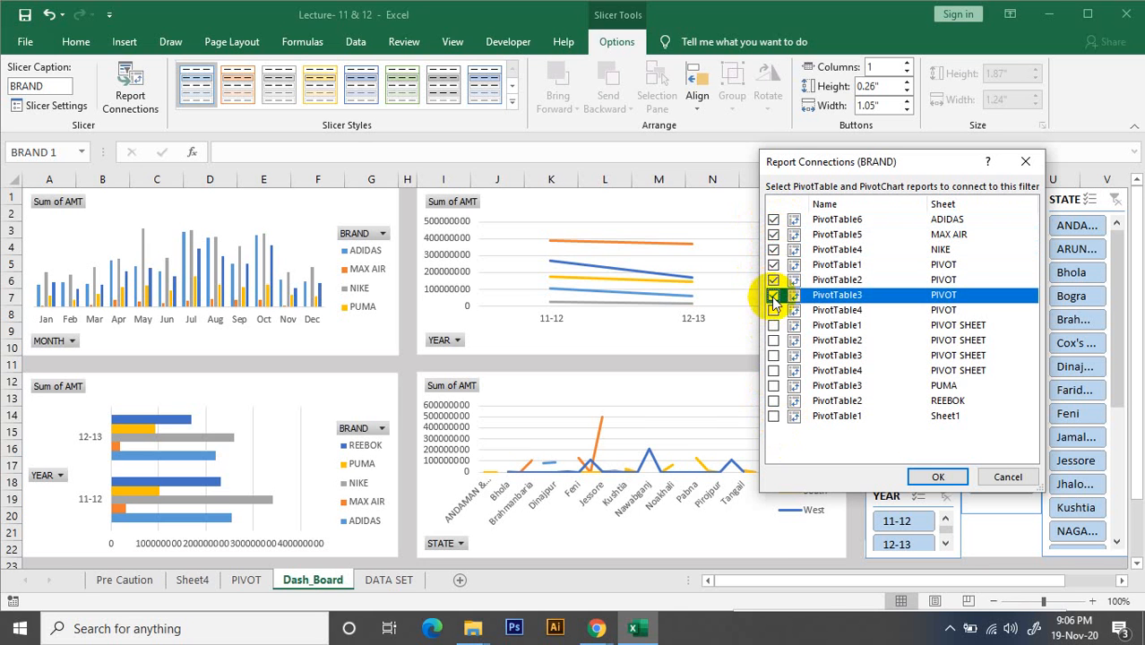
pyautogui.click(773, 310)
pyautogui.click(773, 325)
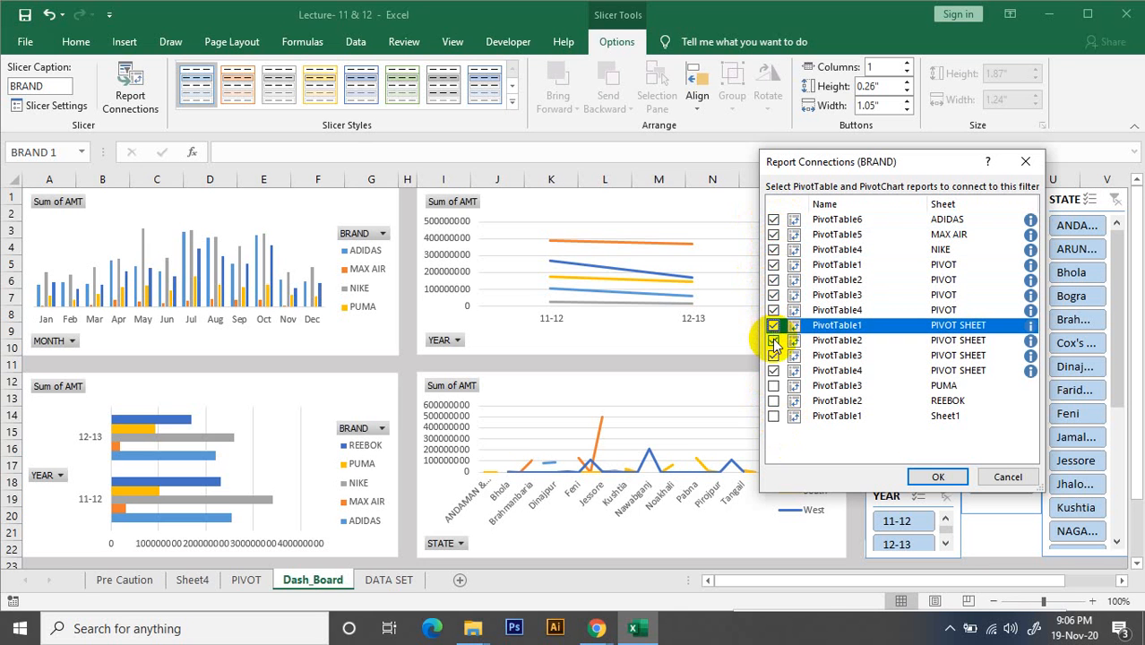
pyautogui.click(773, 340)
pyautogui.click(774, 355)
pyautogui.click(773, 370)
pyautogui.click(774, 389)
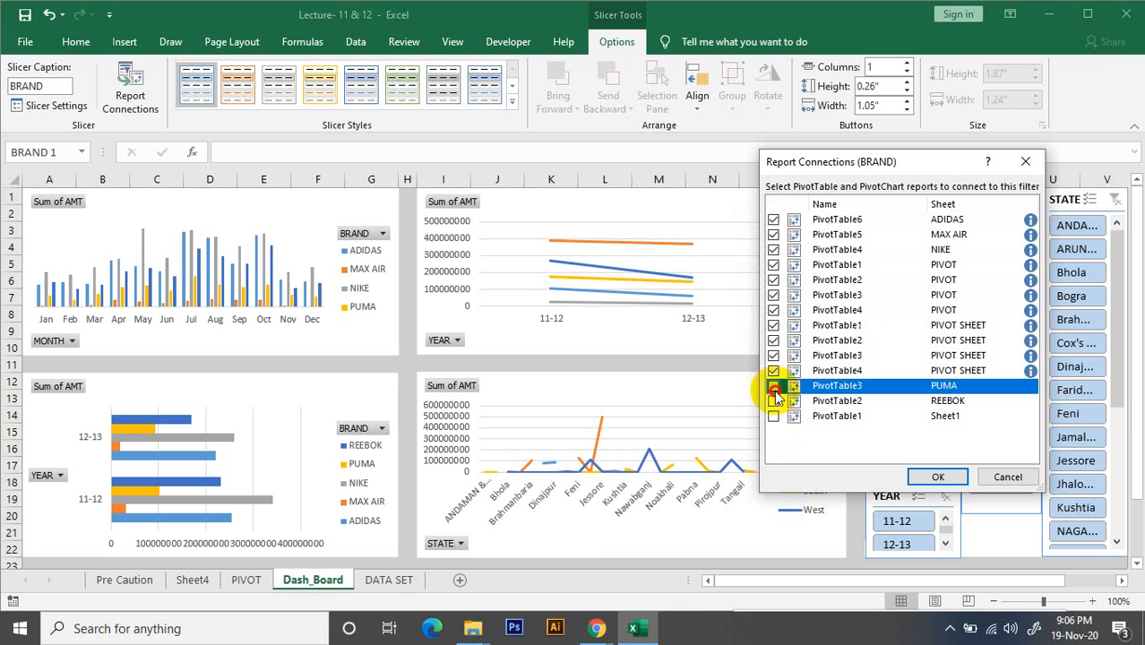
pyautogui.click(773, 401)
pyautogui.click(774, 416)
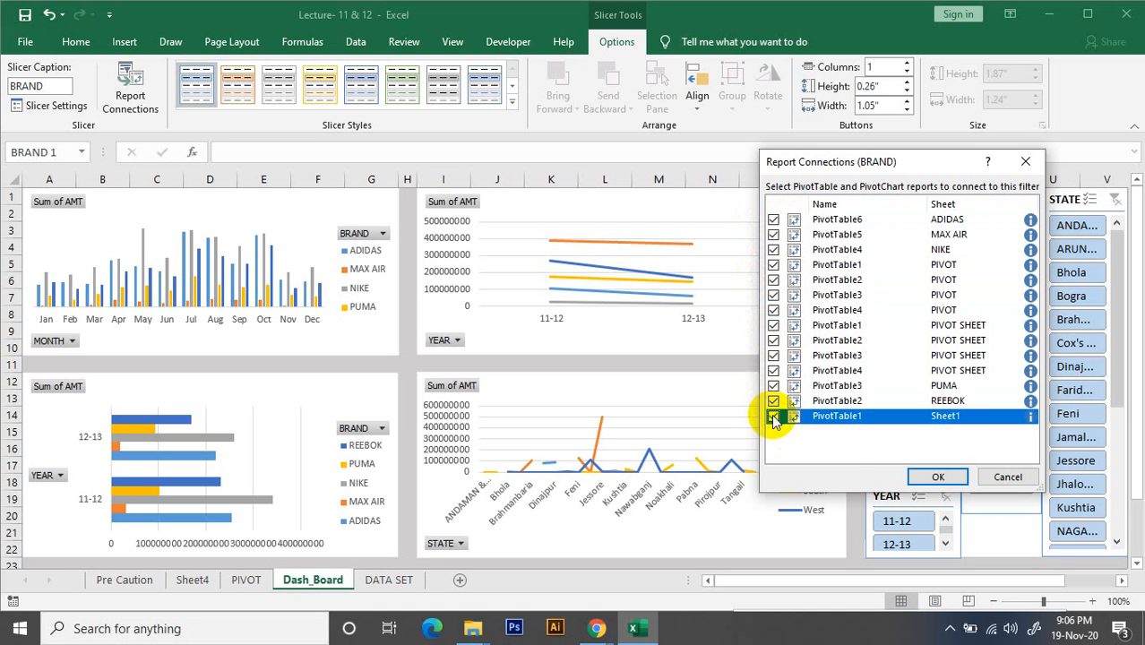
pyautogui.click(938, 476)
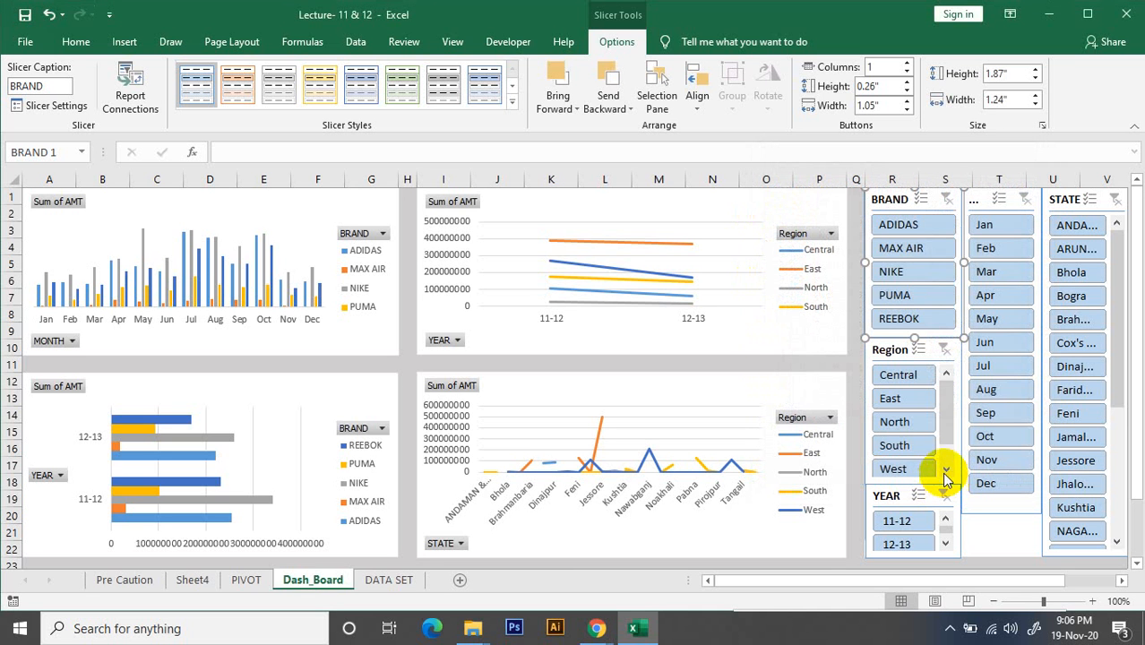
# Test the BRAND slicer with ADIDAS, MAX AIR, NIKE and REEBOK, and clear its filter
pyautogui.click(929, 227)
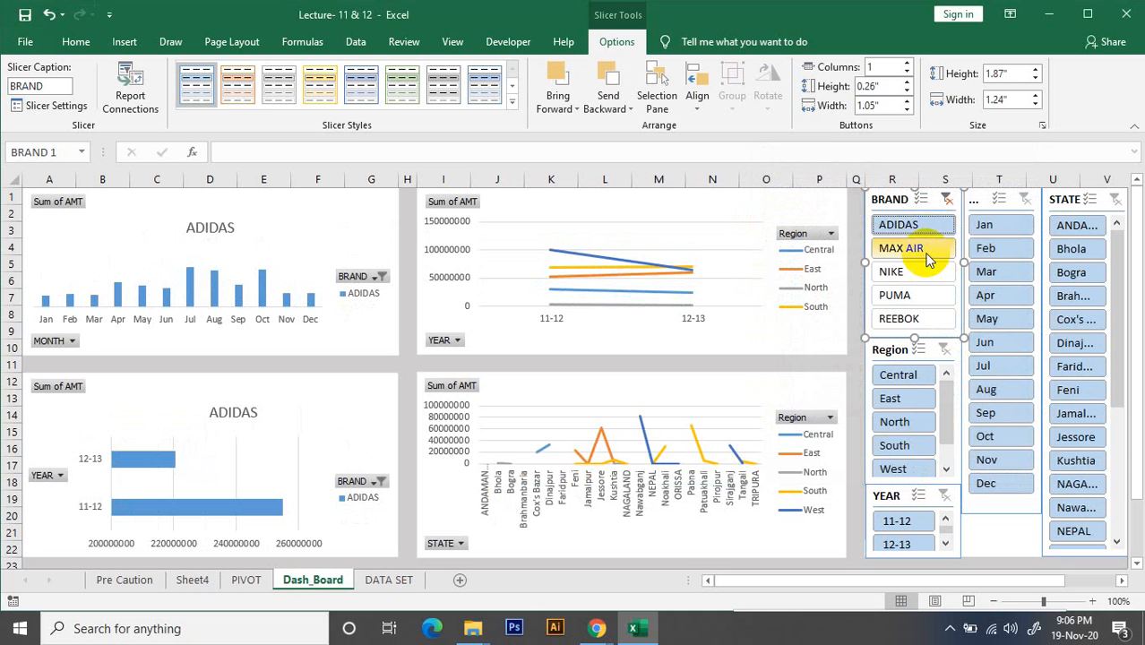
pyautogui.click(926, 249)
pyautogui.click(929, 228)
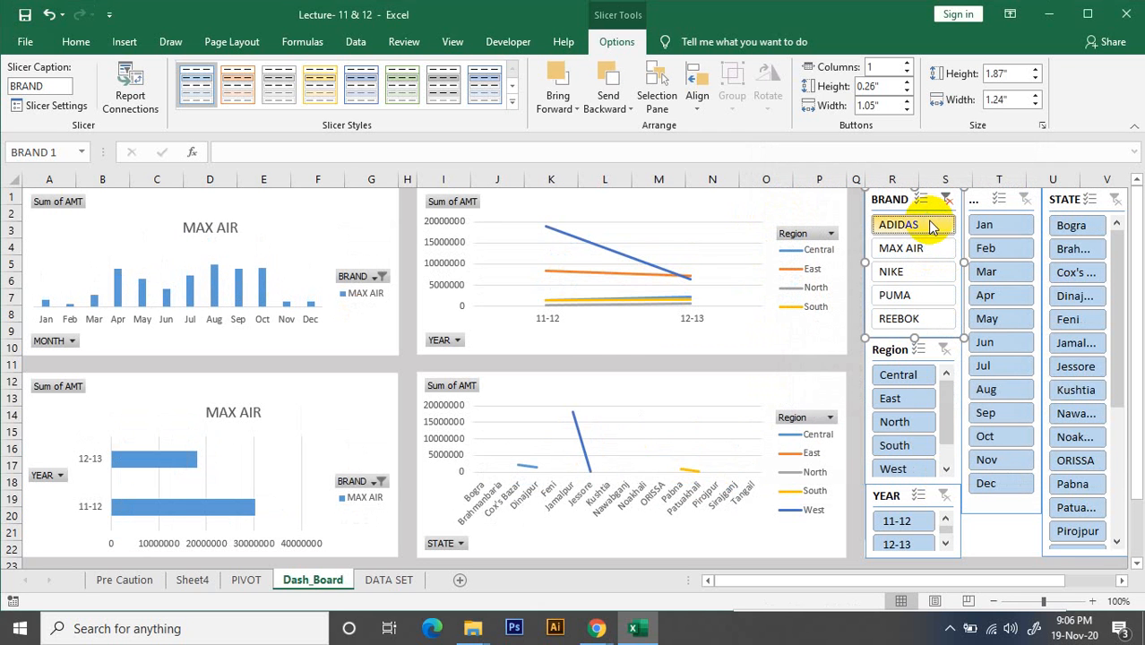
pyautogui.click(912, 273)
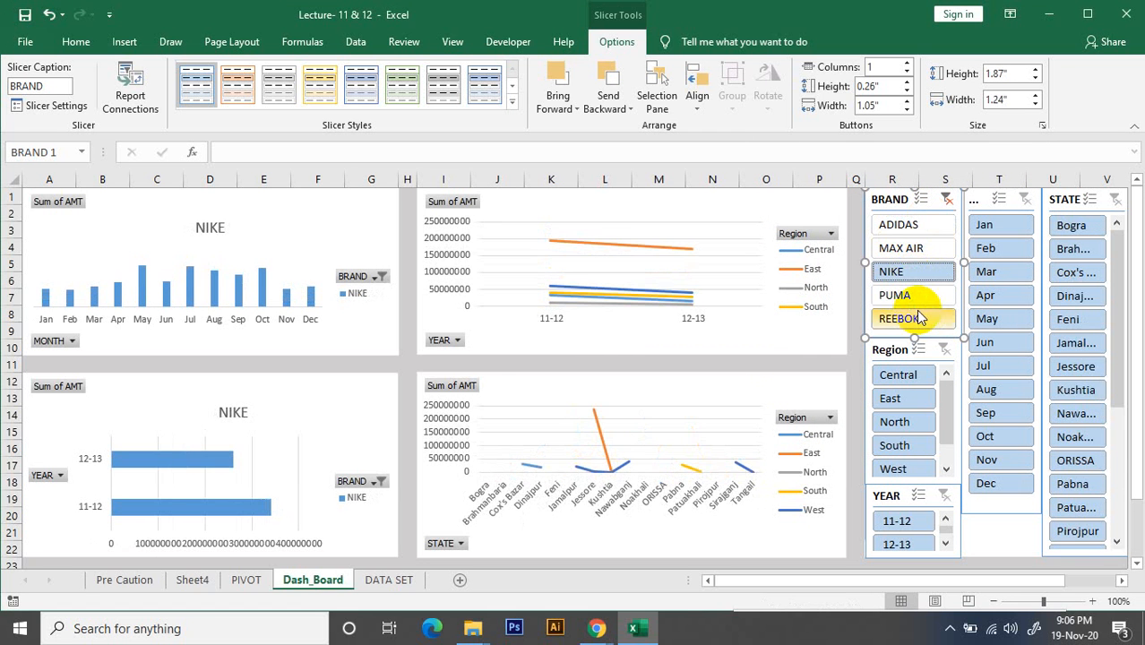
pyautogui.click(918, 315)
pyautogui.click(923, 281)
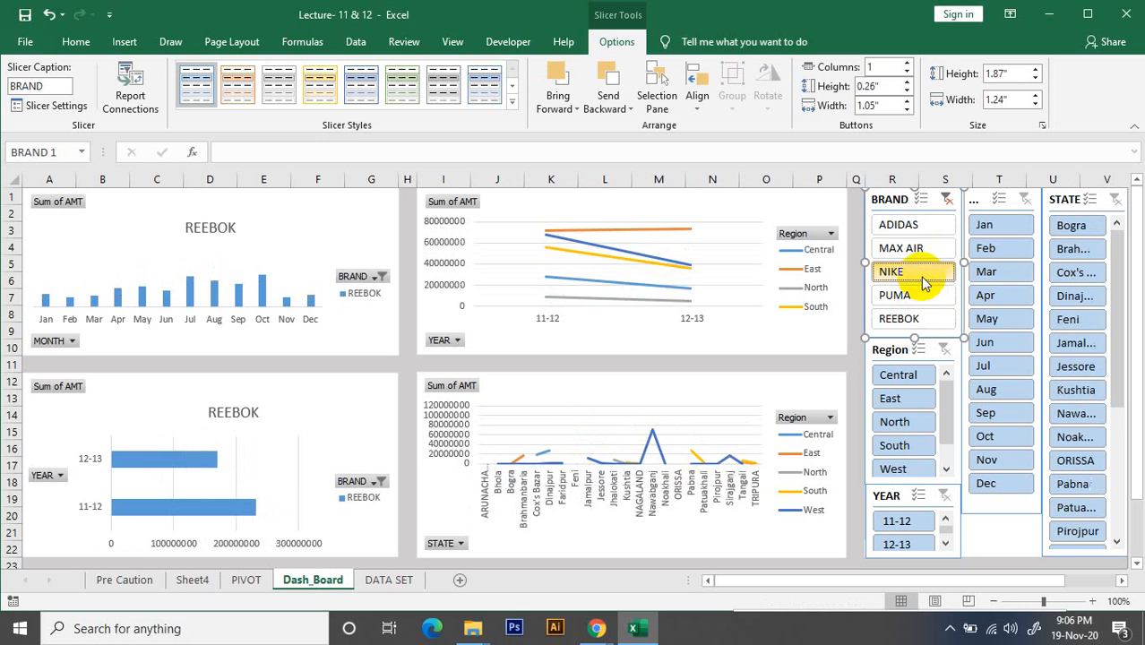
pyautogui.click(919, 230)
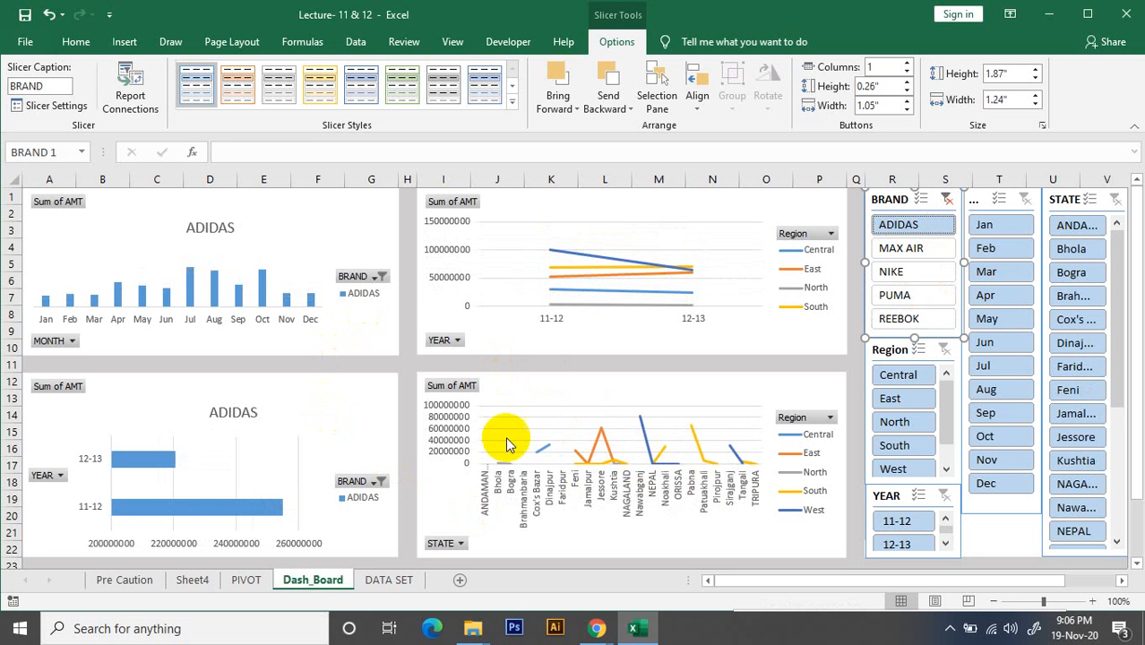
pyautogui.click(948, 200)
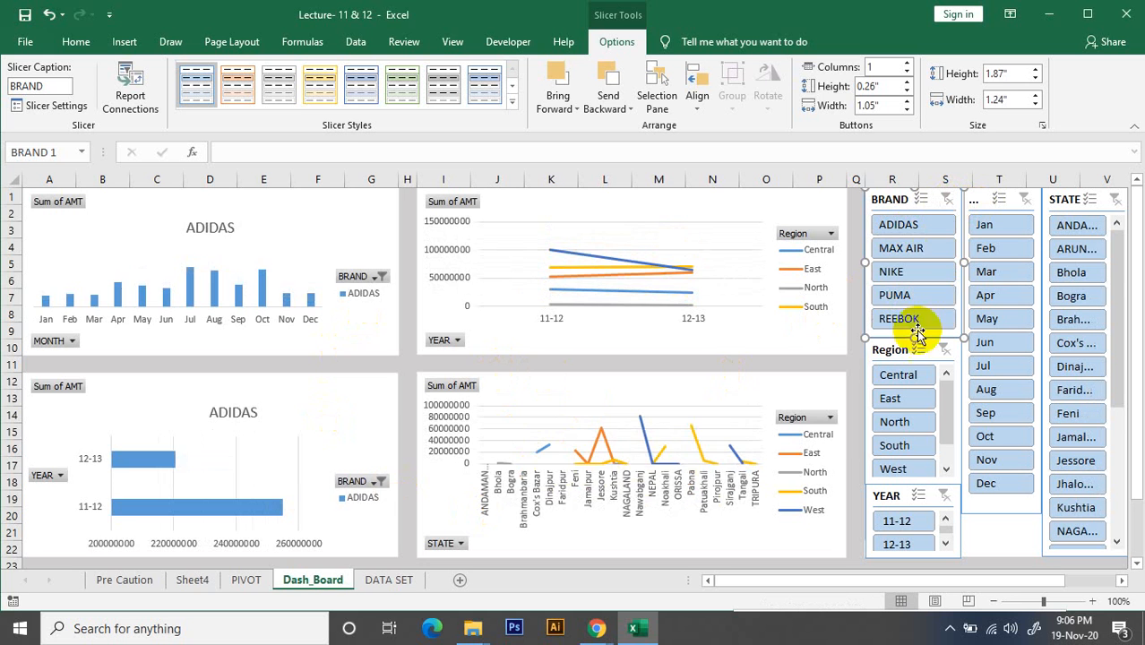
# In the Region slicer's Report Connections, connect the PivotTables on ADIDAS, MAX AIR and NIKE, plus PivotTable1 and PivotTable2 on PIVOT
pyautogui.click(890, 356)
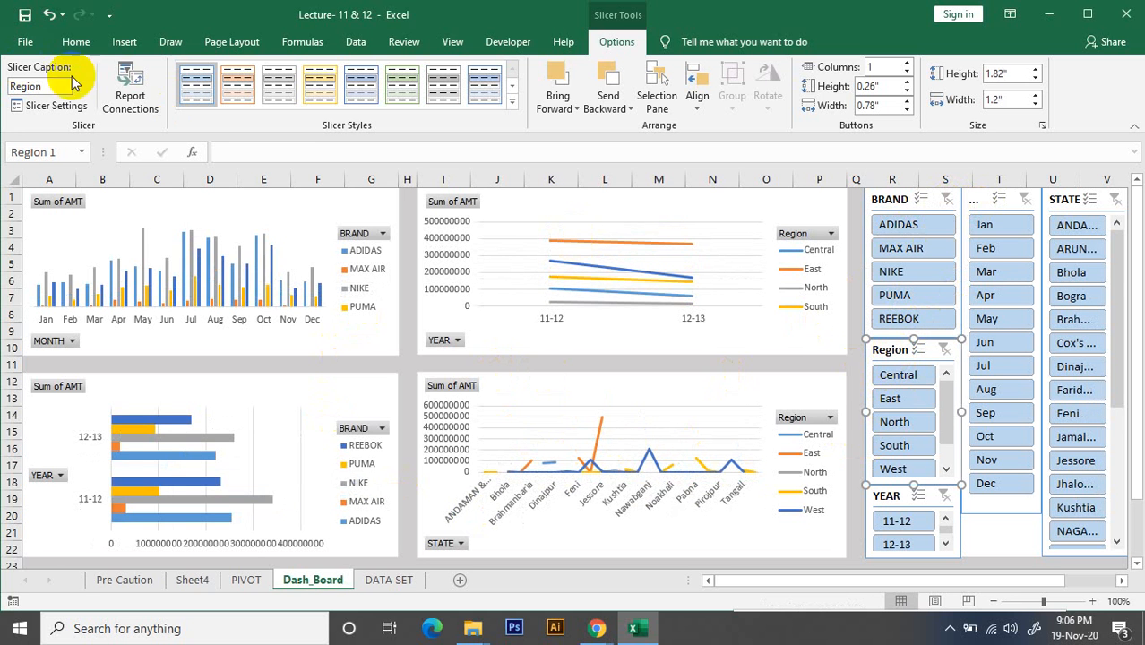
pyautogui.click(132, 100)
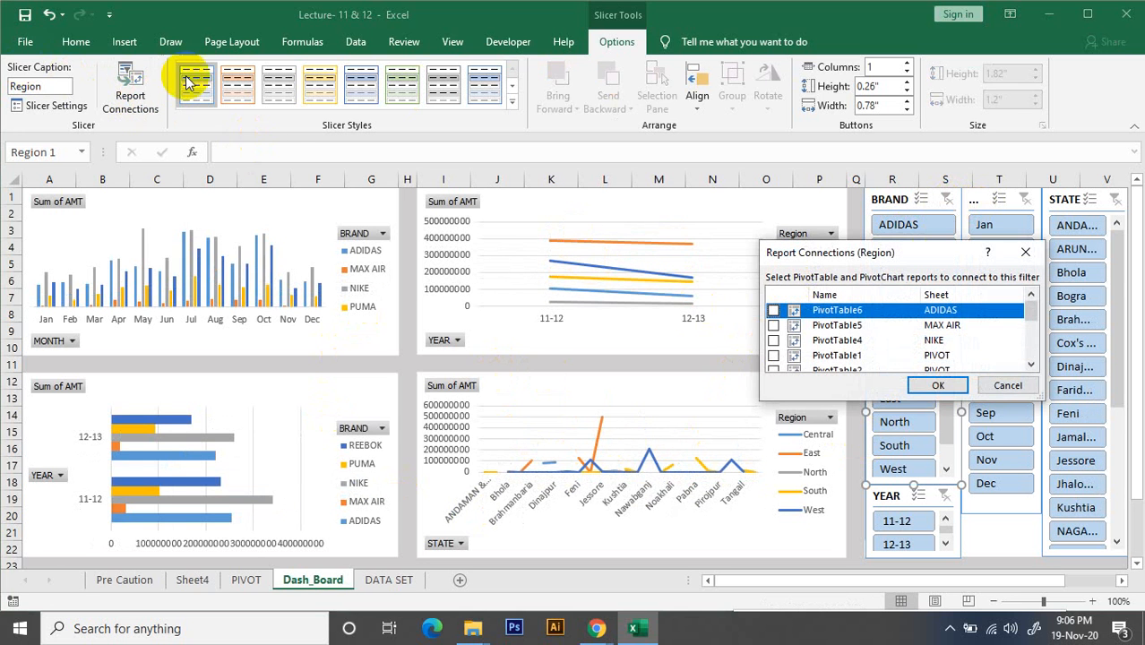
pyautogui.click(772, 310)
pyautogui.click(772, 327)
pyautogui.click(773, 341)
pyautogui.click(772, 356)
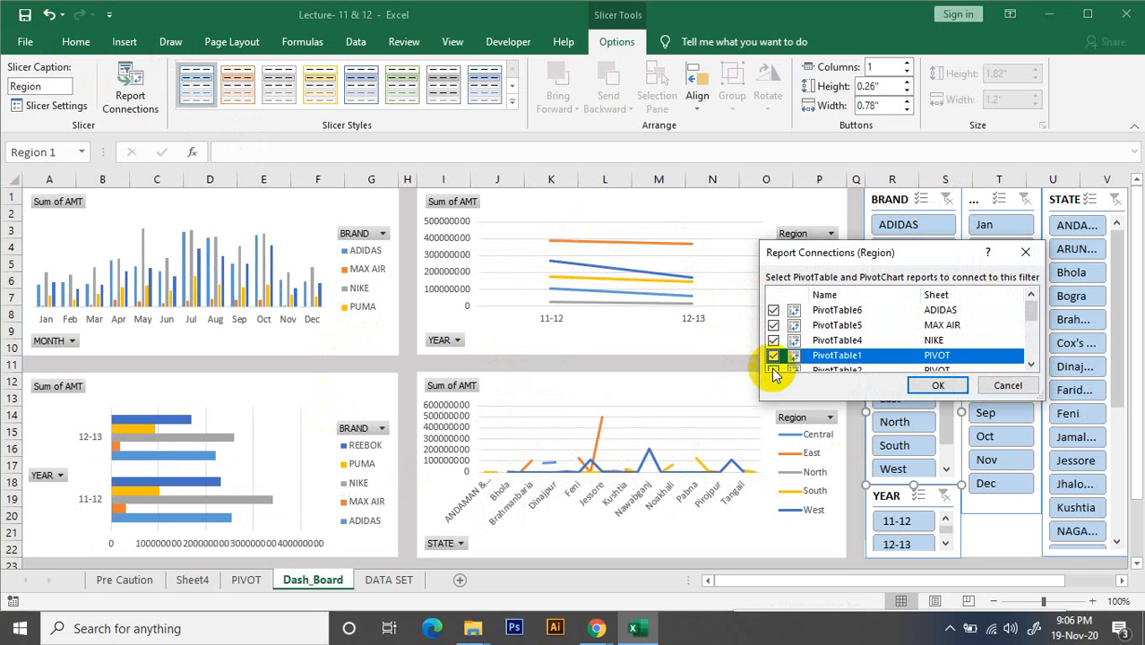
pyautogui.click(772, 369)
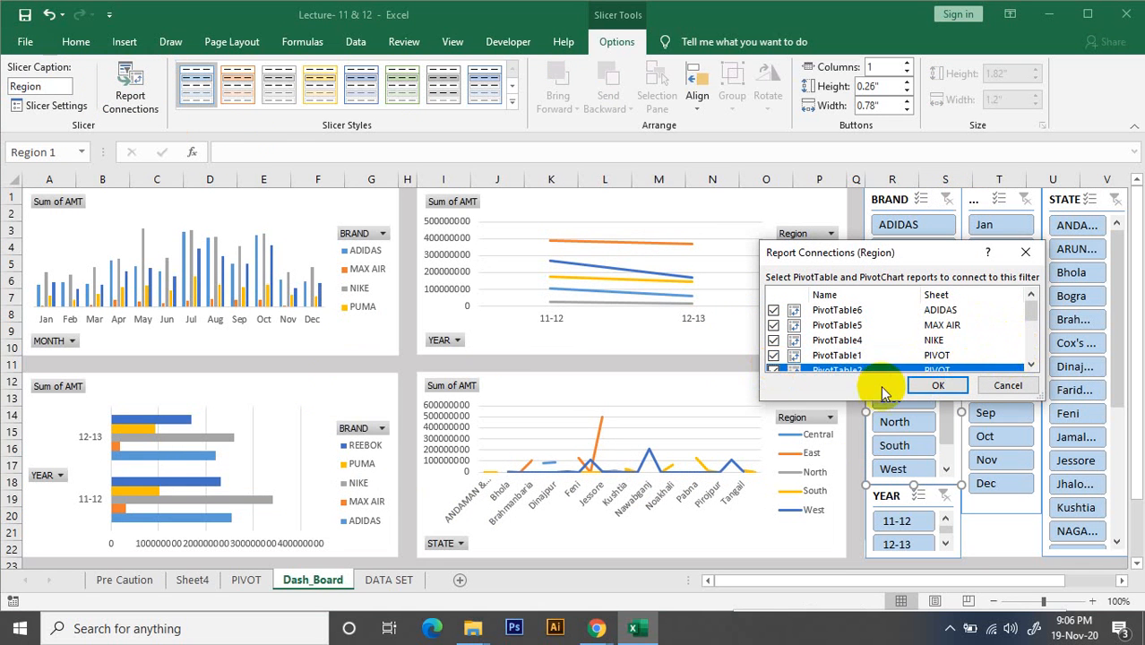
# Connect the Region slicer to the remaining PivotTables on PIVOT, PIVOT SHEET, PUMA, REEBOK and Sheet1, then test it with Central and clear the filter
pyautogui.moveTo(871, 400); pyautogui.dragTo(852, 570)
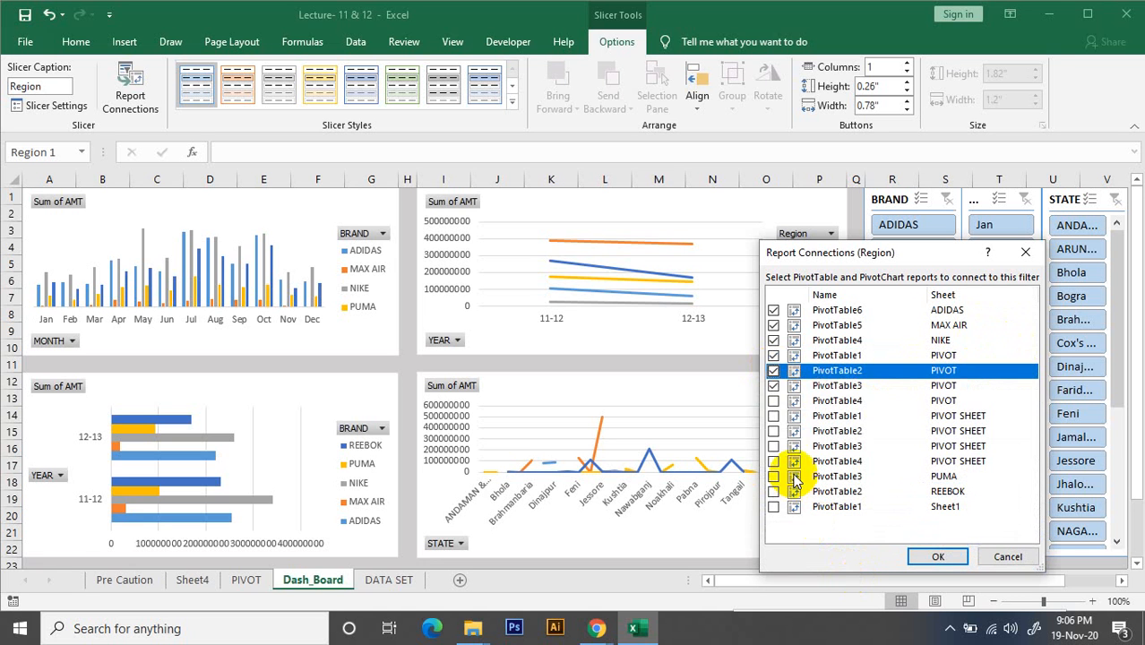
pyautogui.click(773, 386)
pyautogui.click(774, 401)
pyautogui.click(773, 416)
pyautogui.click(773, 431)
pyautogui.click(774, 446)
pyautogui.click(773, 461)
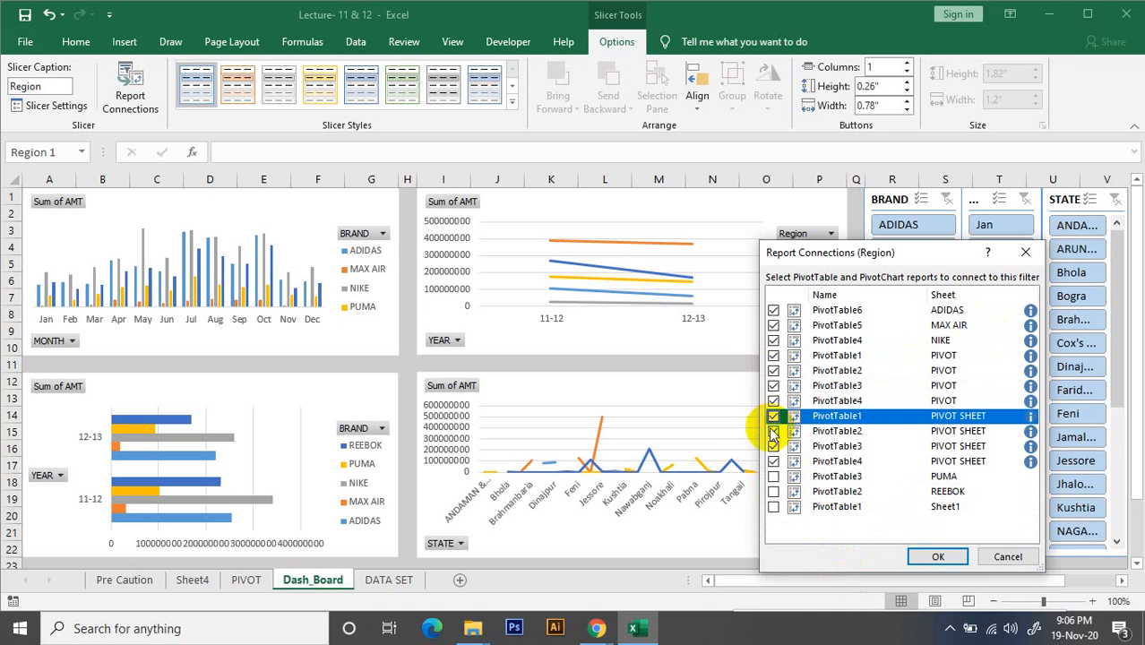
pyautogui.click(773, 477)
pyautogui.click(773, 491)
pyautogui.click(773, 506)
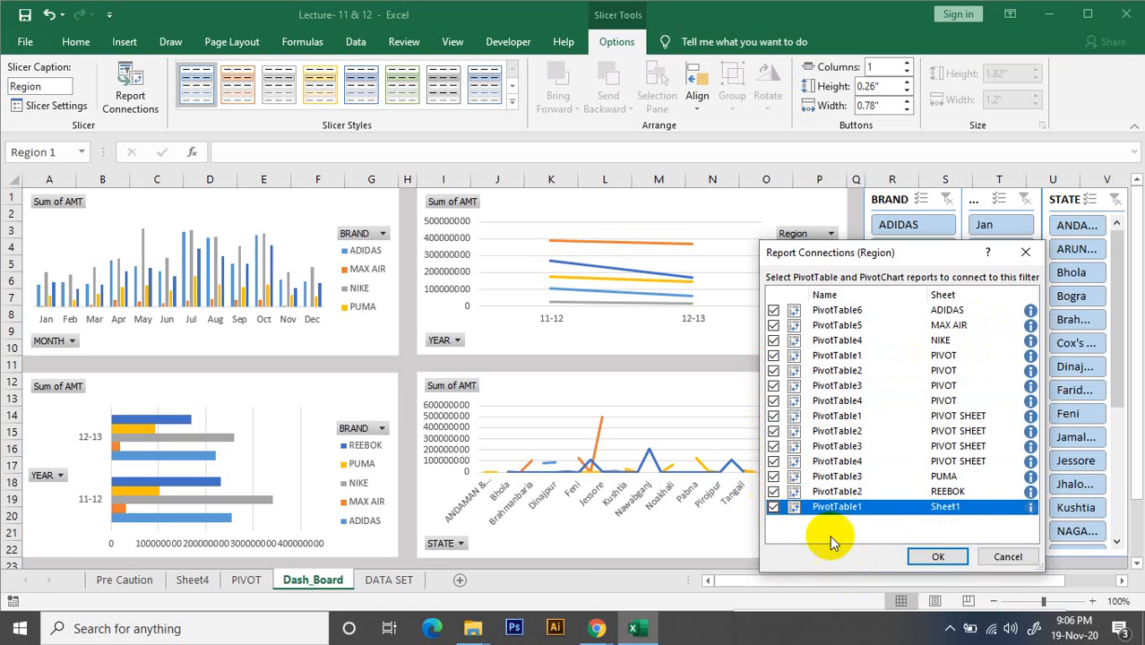
pyautogui.click(938, 557)
pyautogui.click(901, 377)
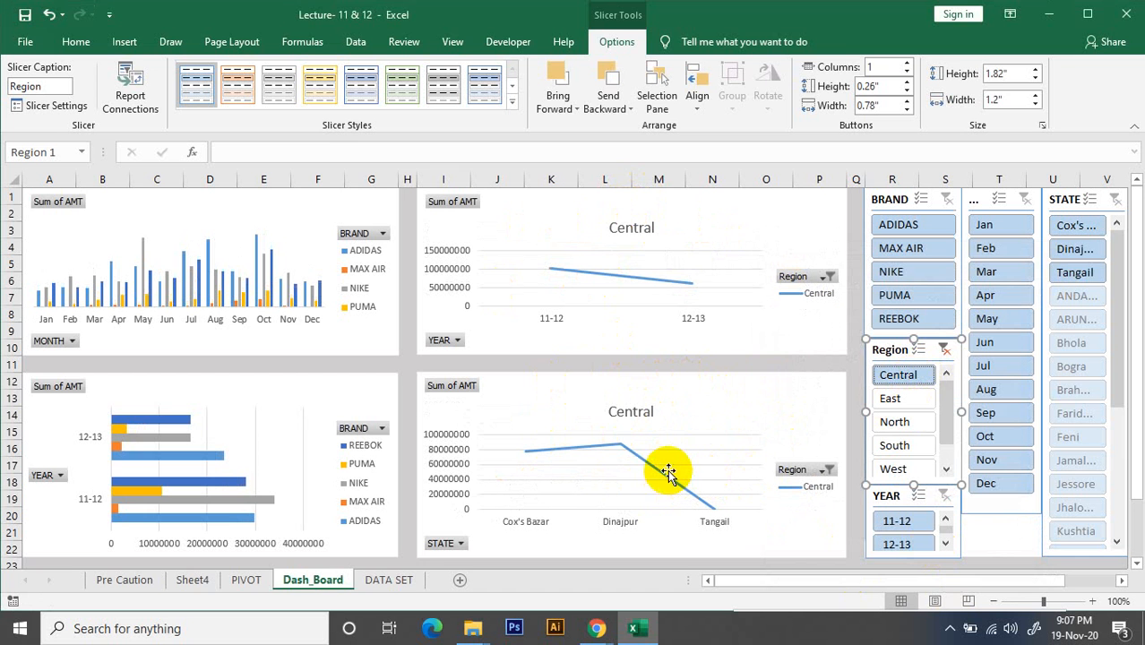
pyautogui.click(947, 349)
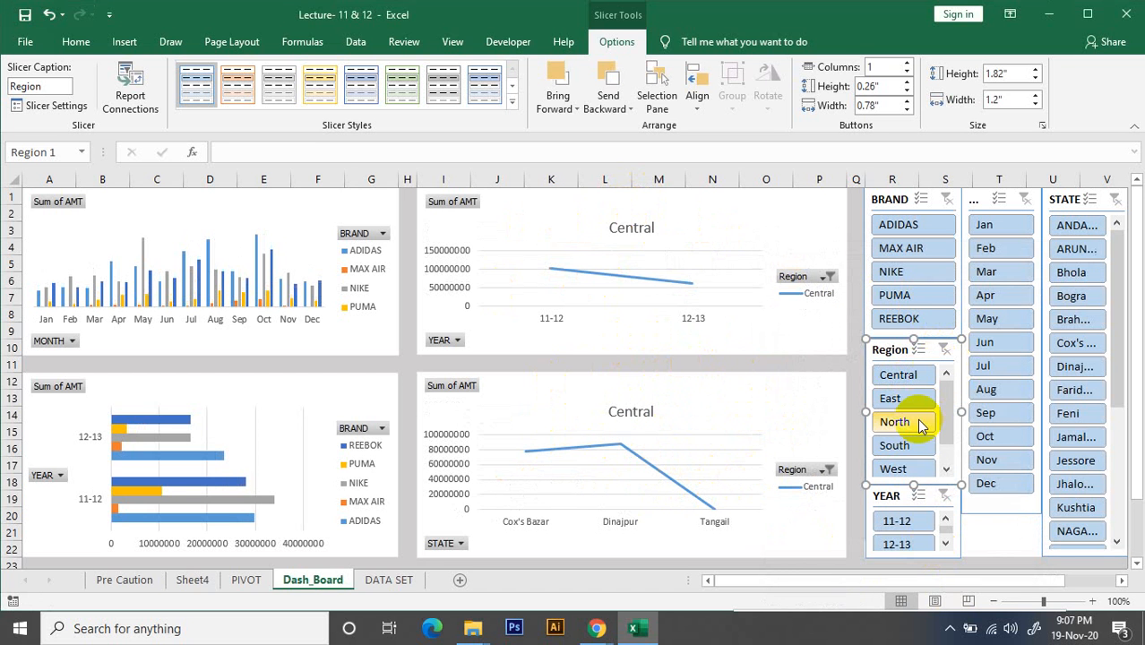
# Open the YEAR slicer's Report Connections, enlarge the dialog, and connect all PivotTables on the ADIDAS, MAX AIR, NIKE and PIVOT sheets
pyautogui.click(894, 498)
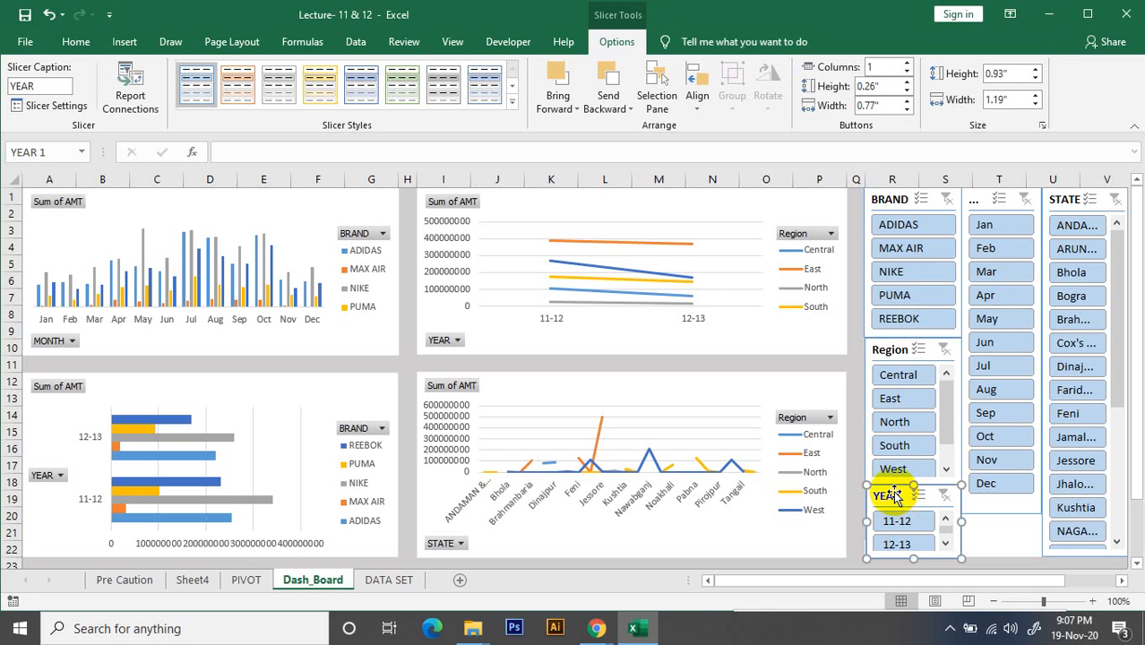
pyautogui.click(133, 94)
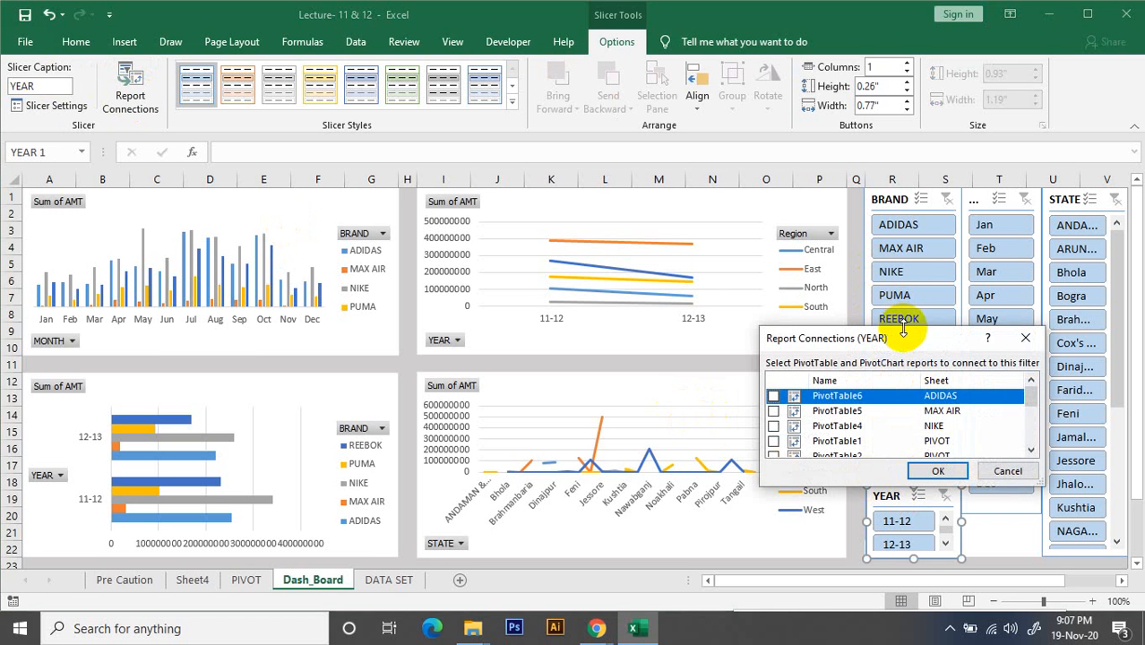
pyautogui.moveTo(903, 328); pyautogui.dragTo(878, 148)
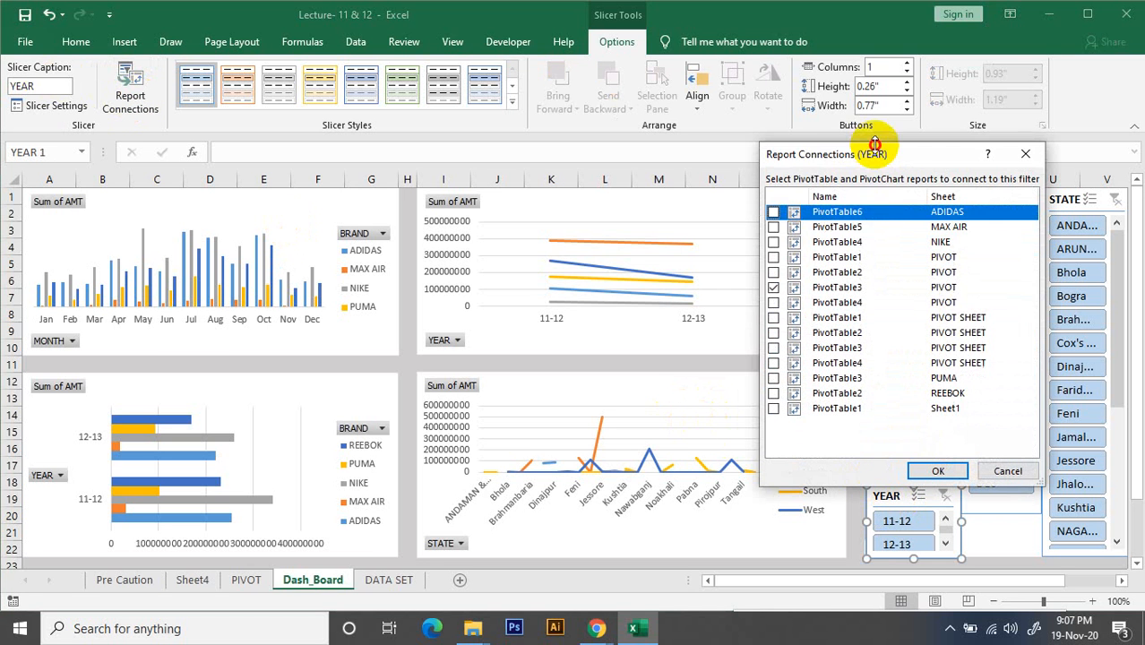
pyautogui.click(773, 228)
pyautogui.click(773, 242)
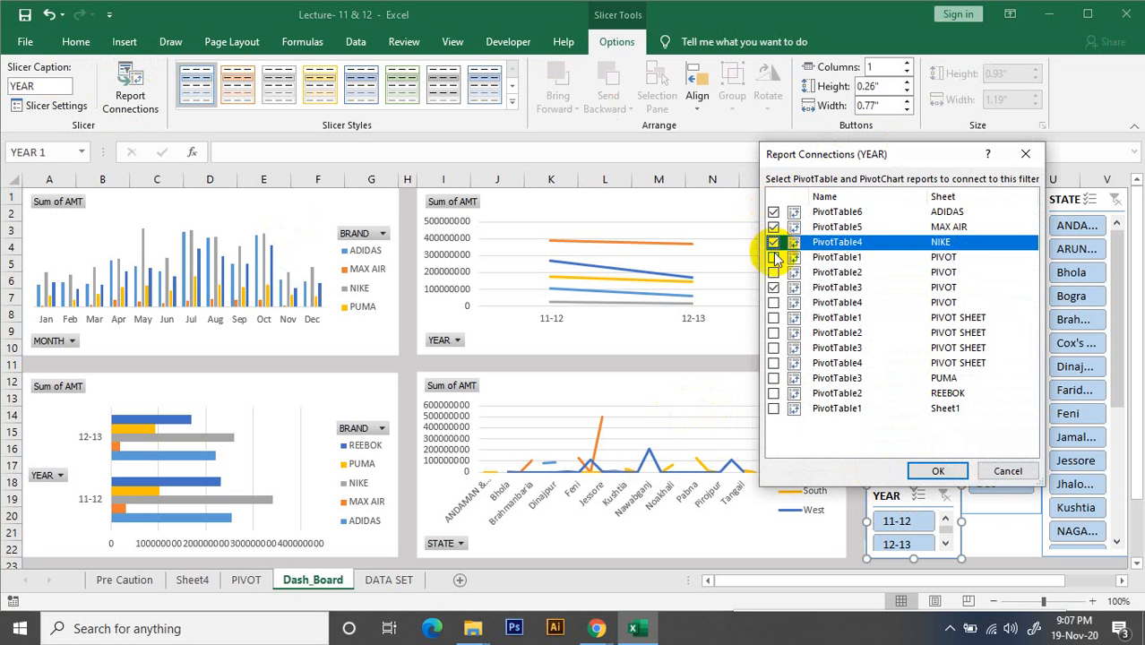
pyautogui.click(773, 258)
pyautogui.click(773, 272)
pyautogui.click(773, 302)
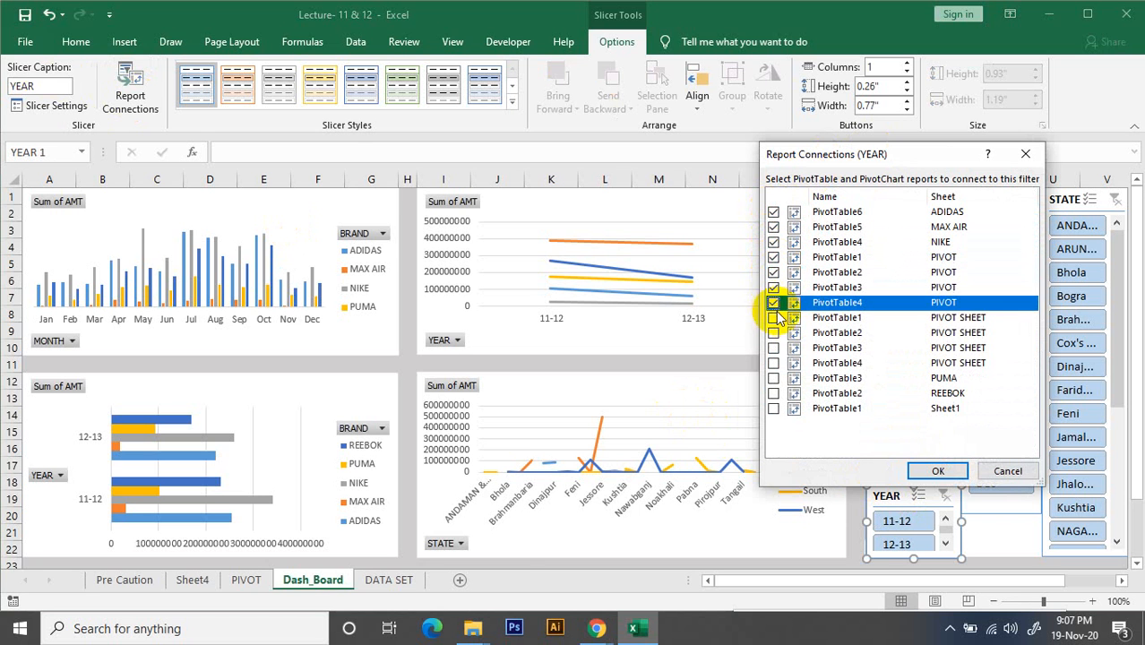
# Connect the YEAR slicer to all PivotTables on PIVOT SHEET, PUMA, REEBOK and Sheet1, and apply the connections
pyautogui.click(773, 317)
pyautogui.click(773, 333)
pyautogui.click(773, 348)
pyautogui.click(773, 363)
pyautogui.click(773, 378)
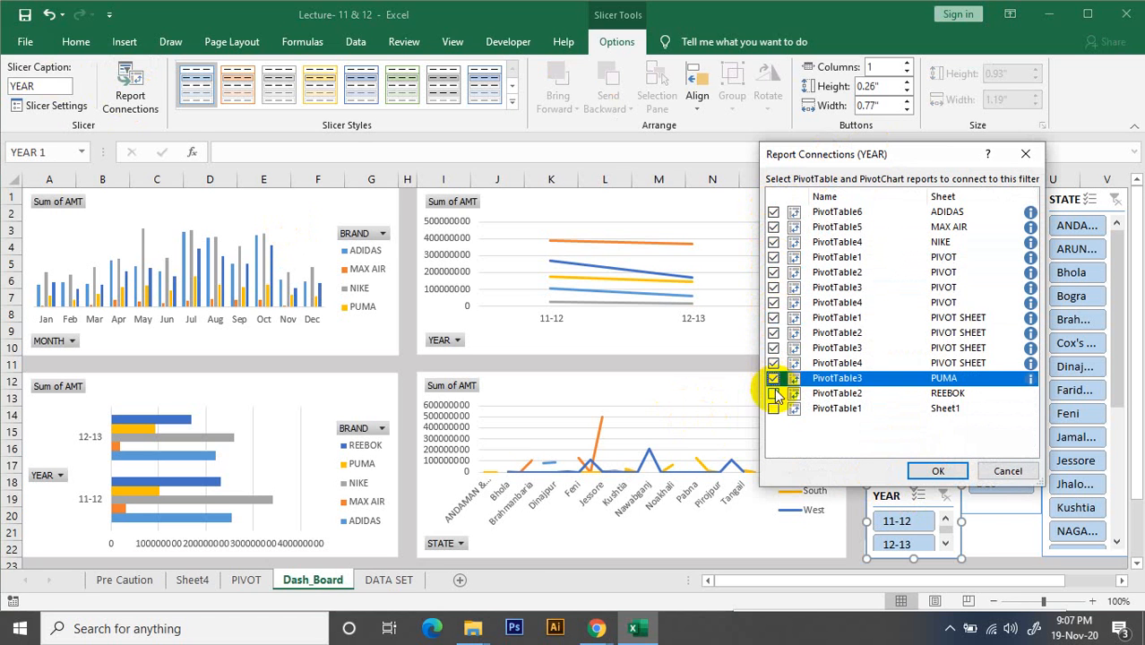
pyautogui.click(774, 393)
pyautogui.click(774, 409)
pyautogui.click(932, 471)
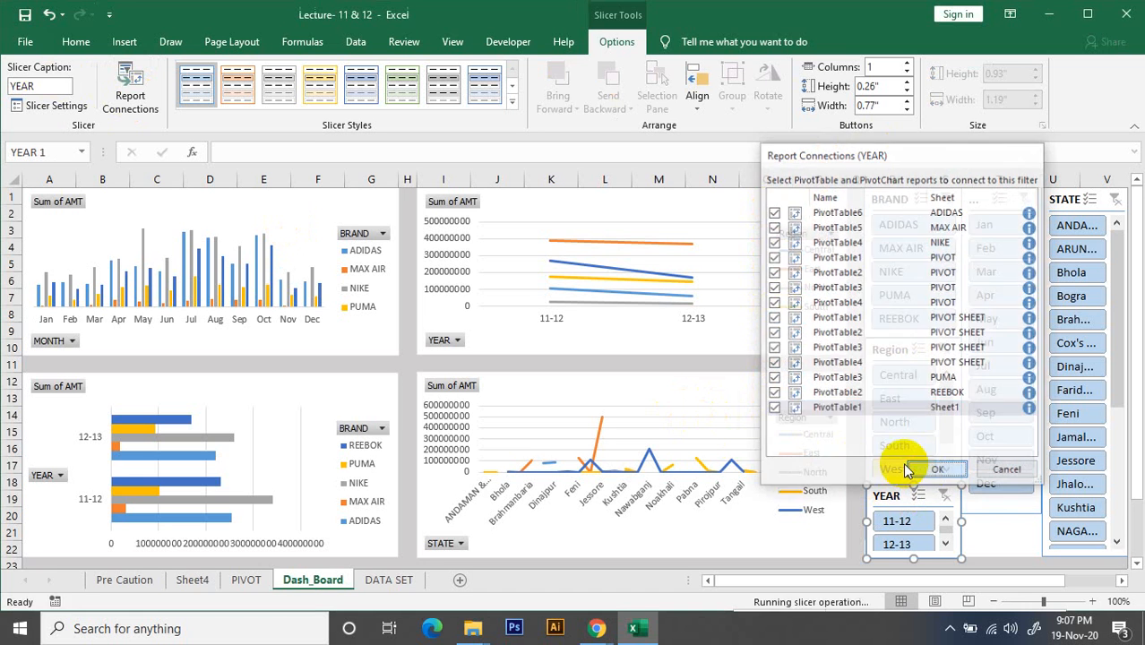
# Test the YEAR slicer by switching between 11-12 and 12-13, and clear its filter
pyautogui.click(897, 521)
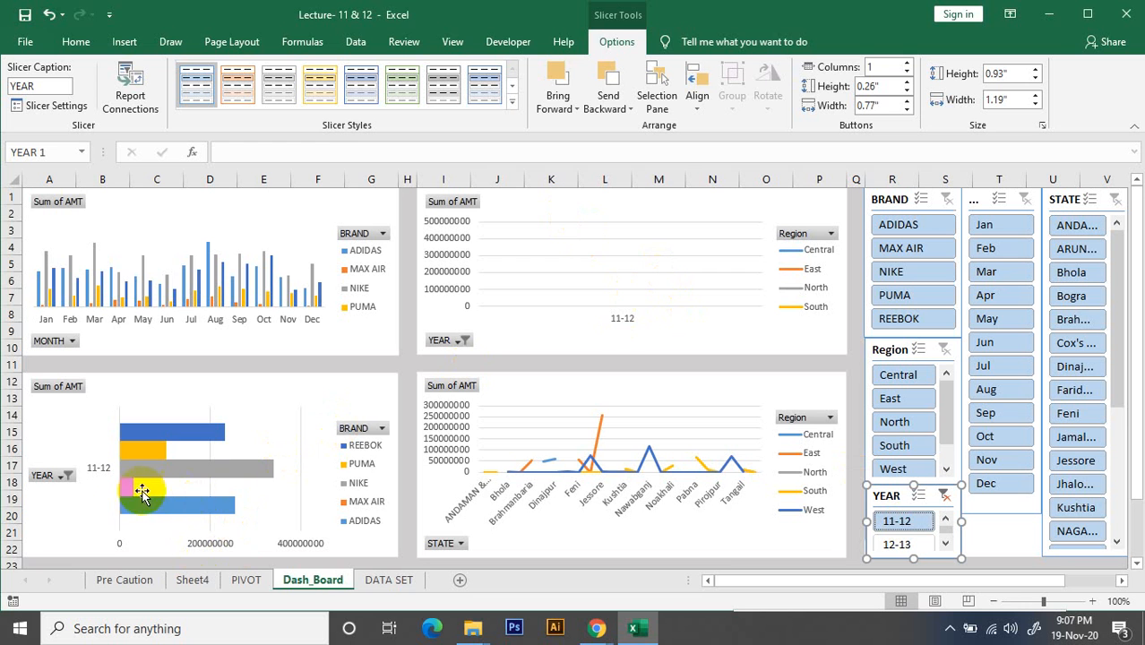
pyautogui.click(897, 545)
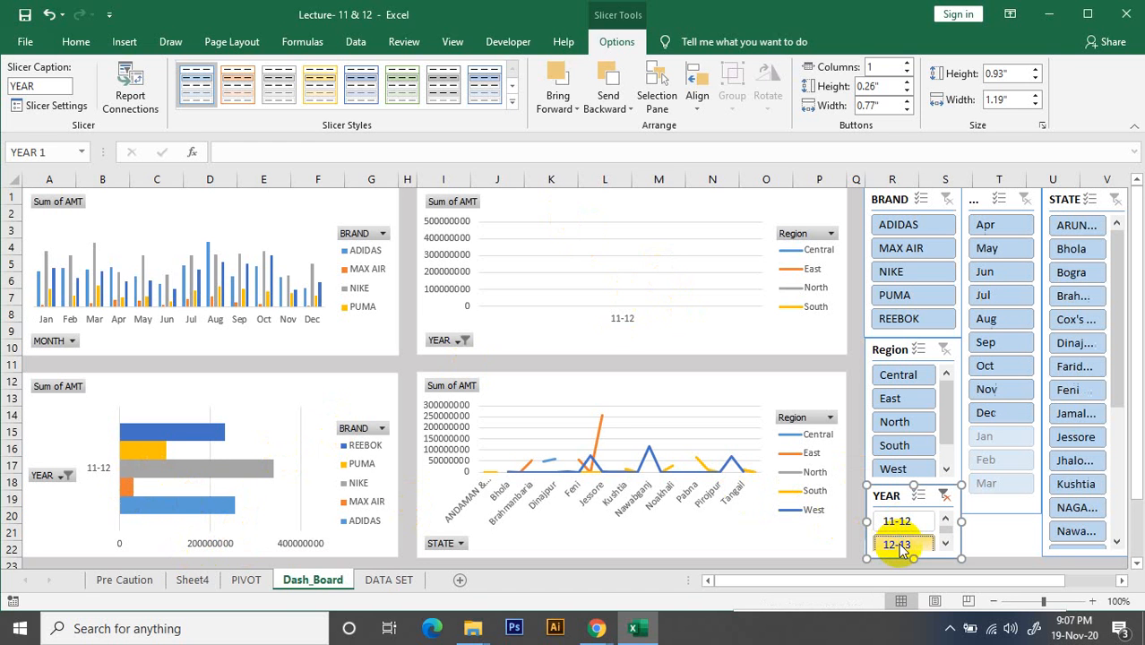
pyautogui.click(900, 523)
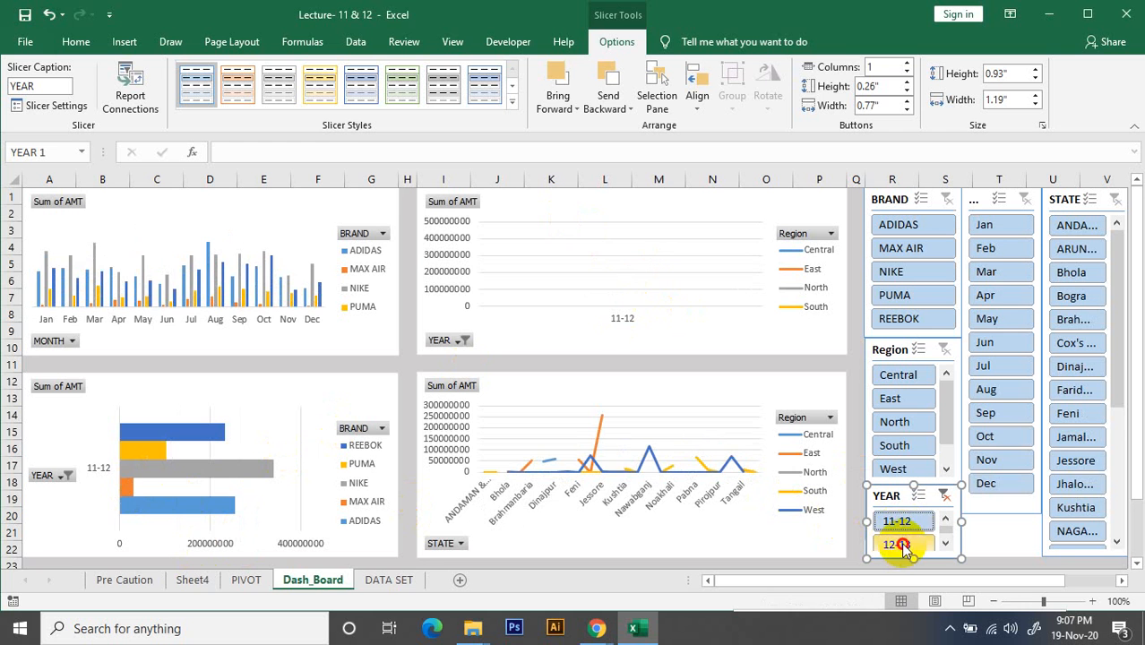
pyautogui.click(897, 544)
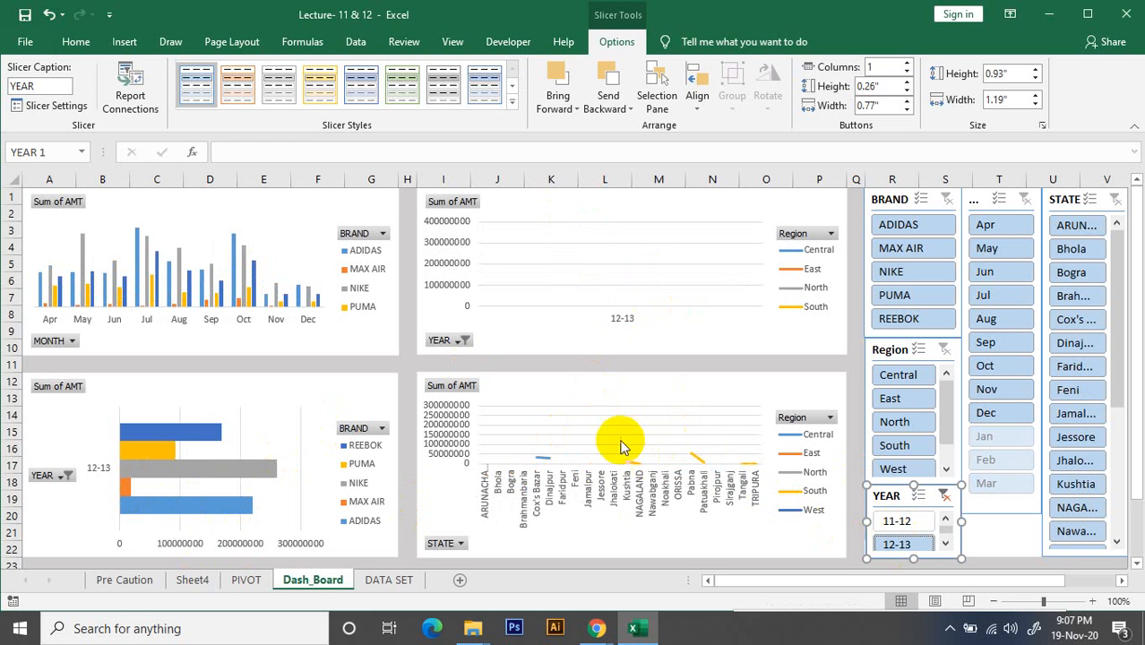
pyautogui.click(943, 496)
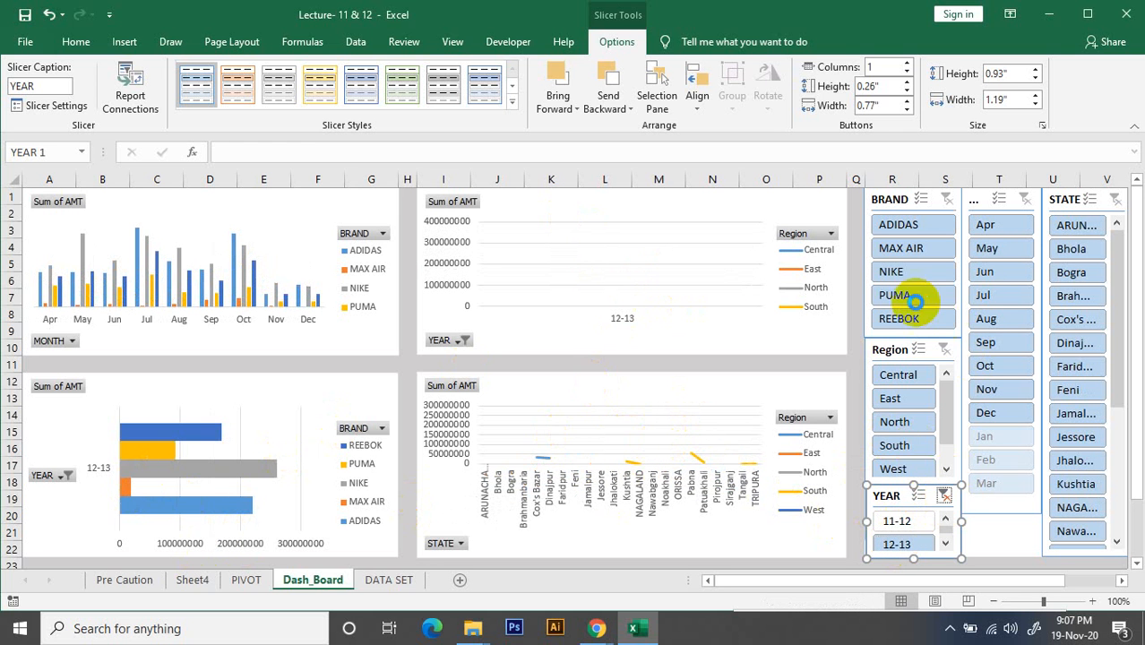
# Open the MONTH slicer's Report Connections, enlarge the dialog, and connect all PivotTables on the ADIDAS, MAX AIR, NIKE and PIVOT sheets
pyautogui.click(976, 197)
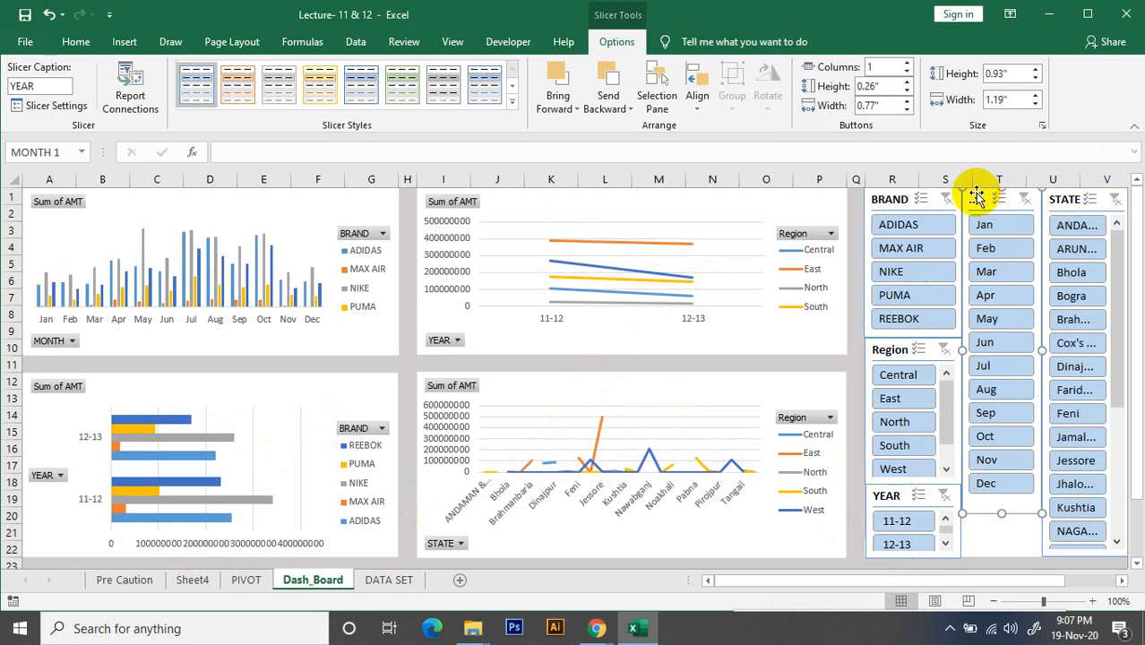
pyautogui.click(130, 96)
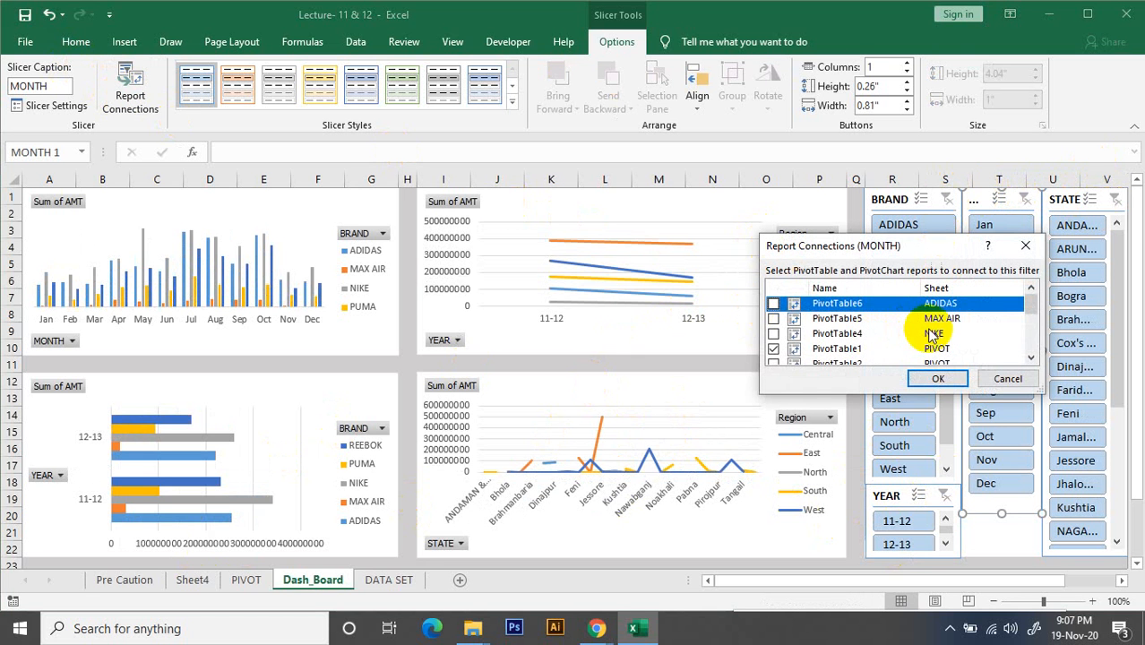
pyautogui.moveTo(867, 394); pyautogui.dragTo(858, 566)
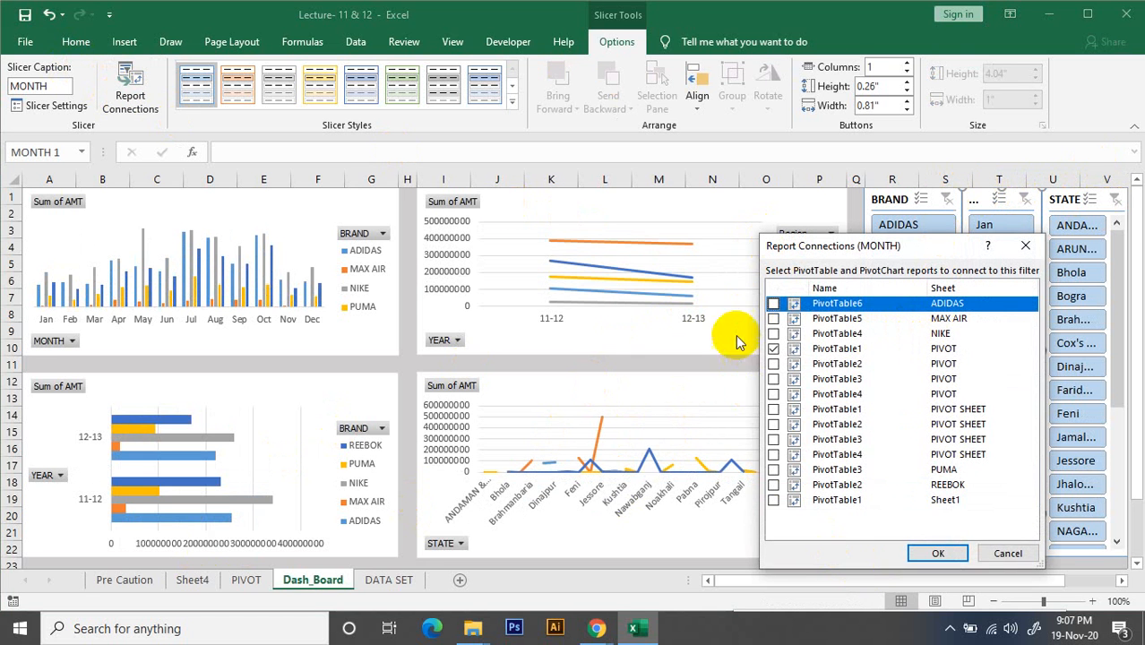
pyautogui.click(774, 303)
pyautogui.click(773, 318)
pyautogui.click(774, 333)
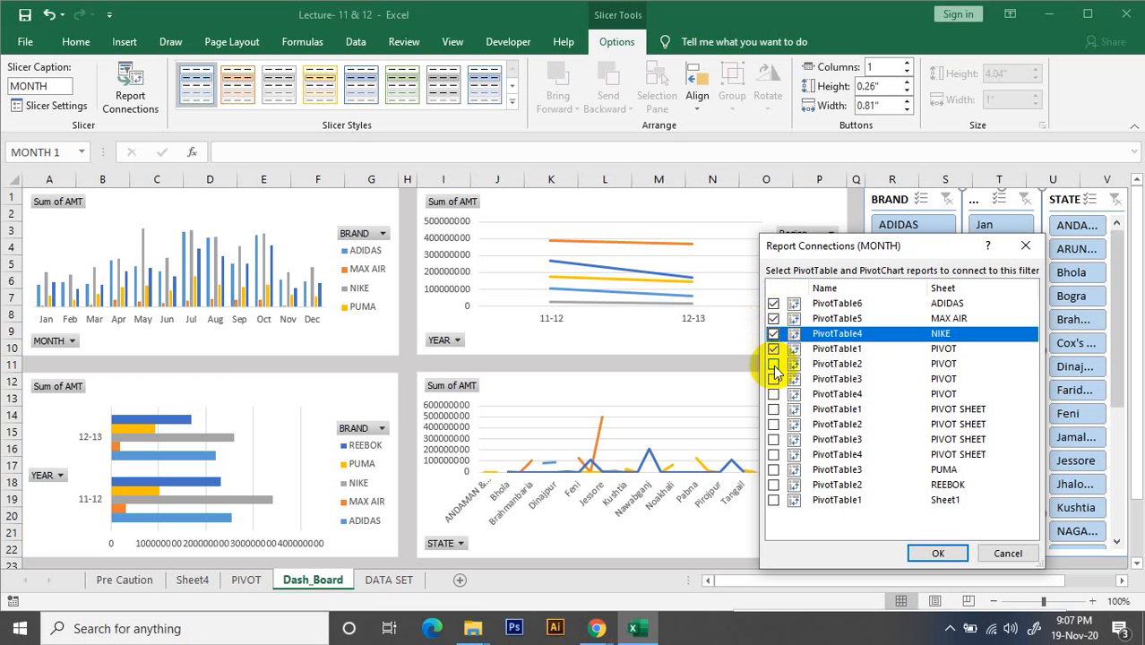
pyautogui.click(774, 364)
pyautogui.click(774, 379)
pyautogui.click(774, 394)
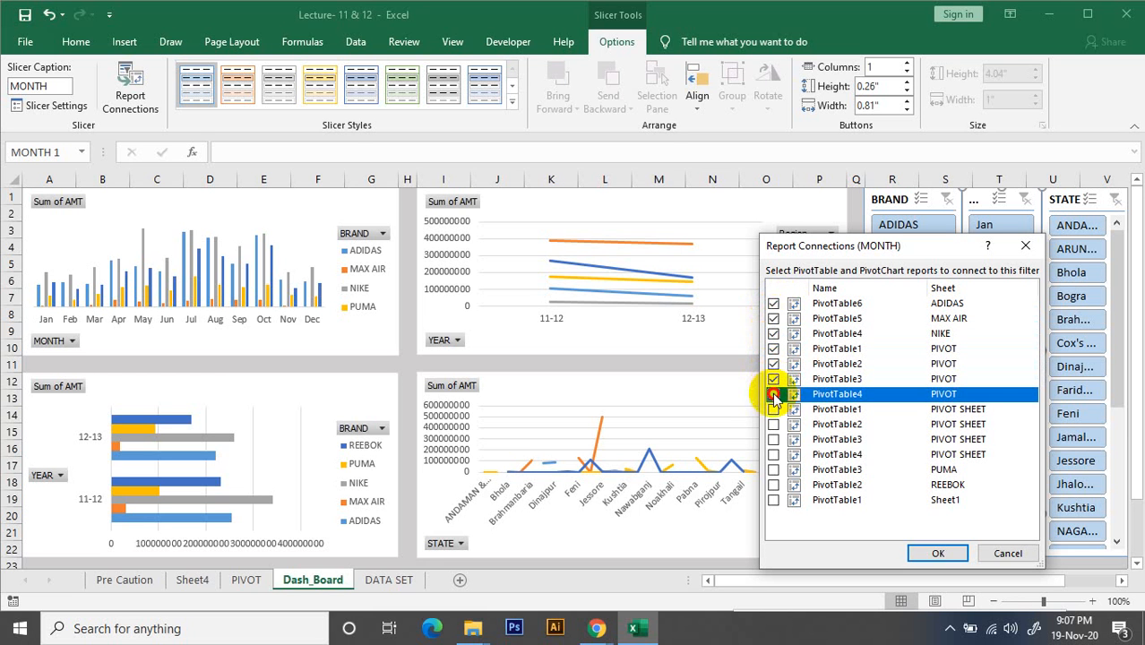
# Connect the MONTH slicer to all PivotTables on PIVOT SHEET, PUMA, REEBOK and Sheet1, and apply the connections
pyautogui.click(774, 408)
pyautogui.click(773, 424)
pyautogui.click(773, 439)
pyautogui.click(773, 454)
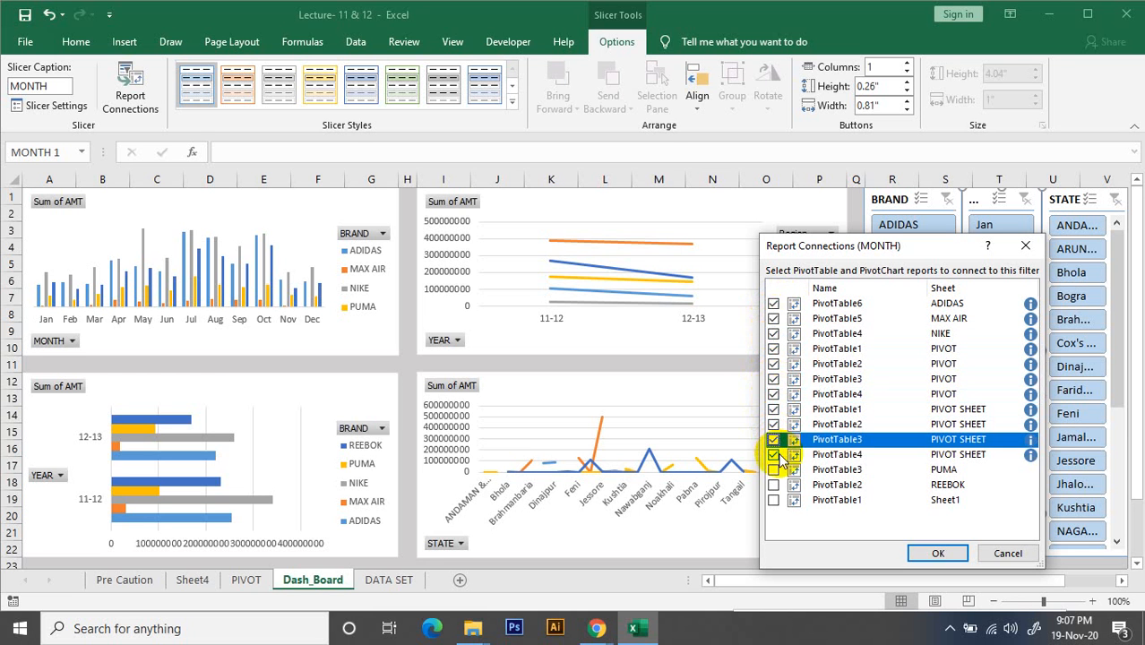
pyautogui.click(773, 470)
pyautogui.click(773, 485)
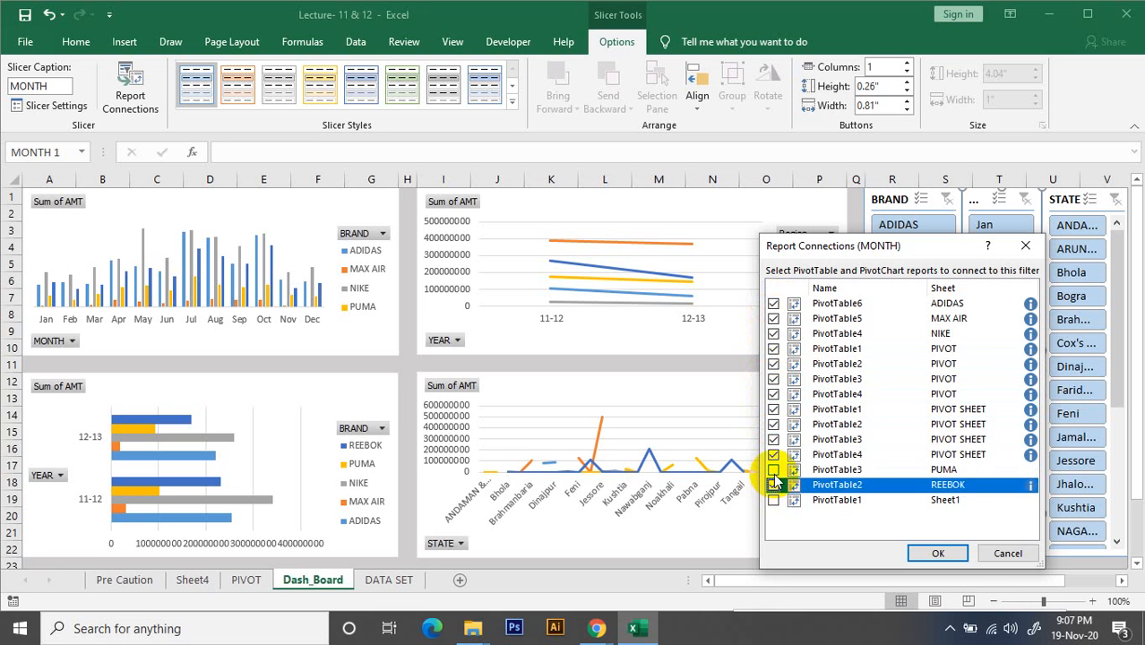
pyautogui.click(773, 470)
pyautogui.click(773, 500)
pyautogui.click(938, 553)
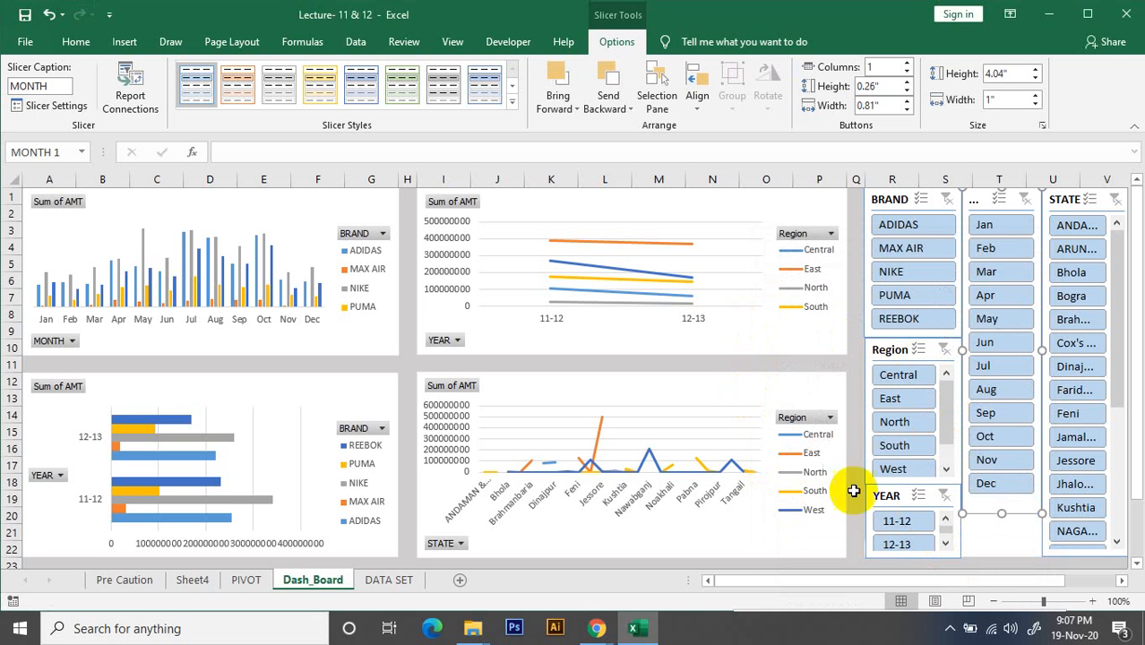
# Test the MONTH slicer by filtering the dashboard to Jan, and clear its filter
pyautogui.click(996, 226)
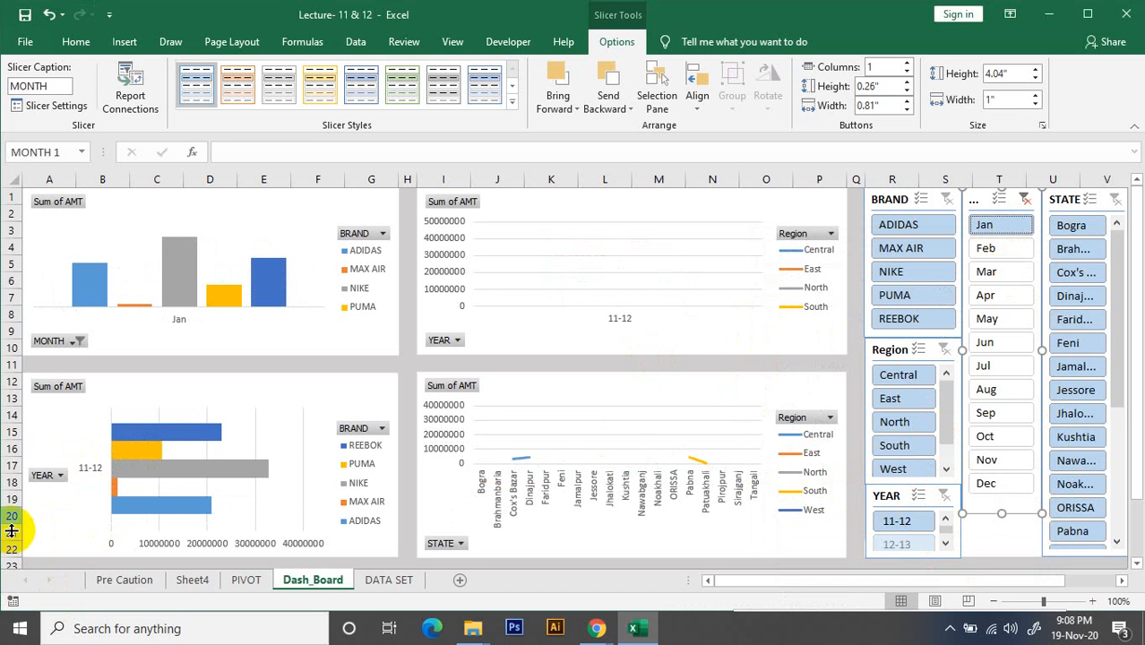
pyautogui.click(1026, 198)
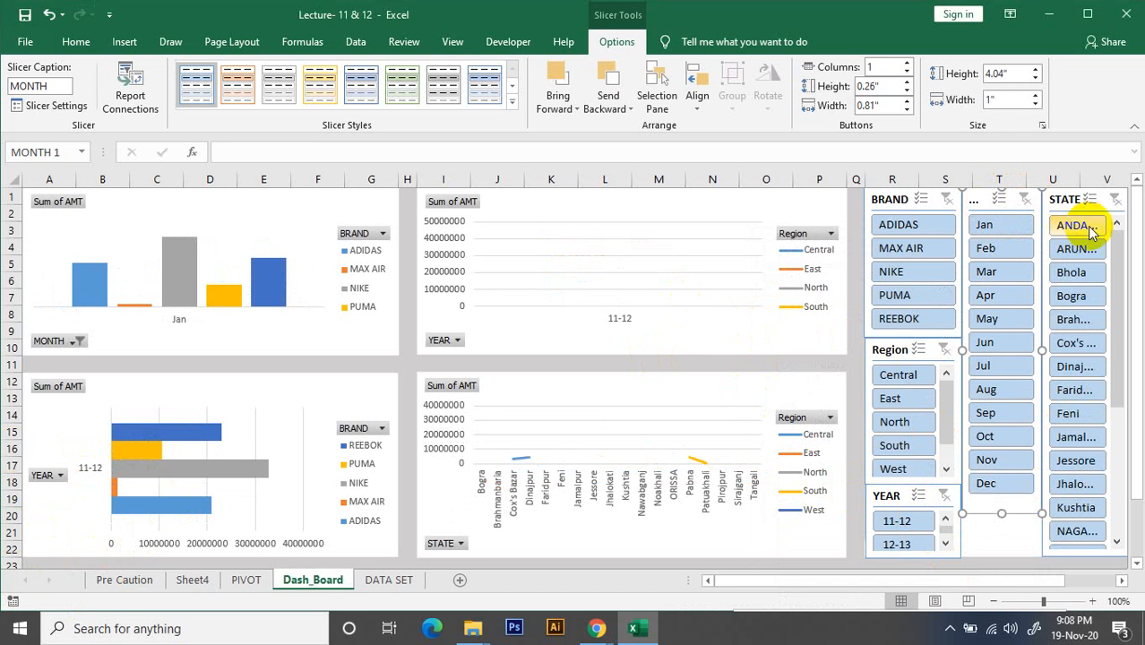
# Open the STATE slicer's Report Connections, enlarge the dialog, and connect all PivotTables on the ADIDAS, MAX AIR, NIKE and PIVOT sheets
pyautogui.click(1065, 199)
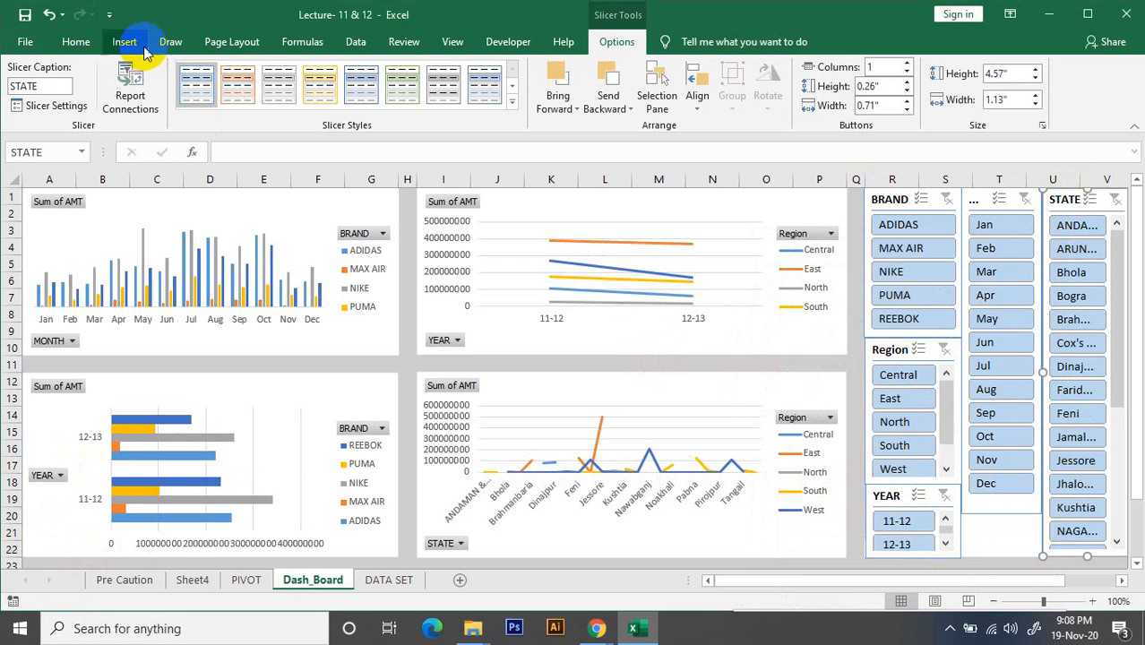
pyautogui.click(130, 90)
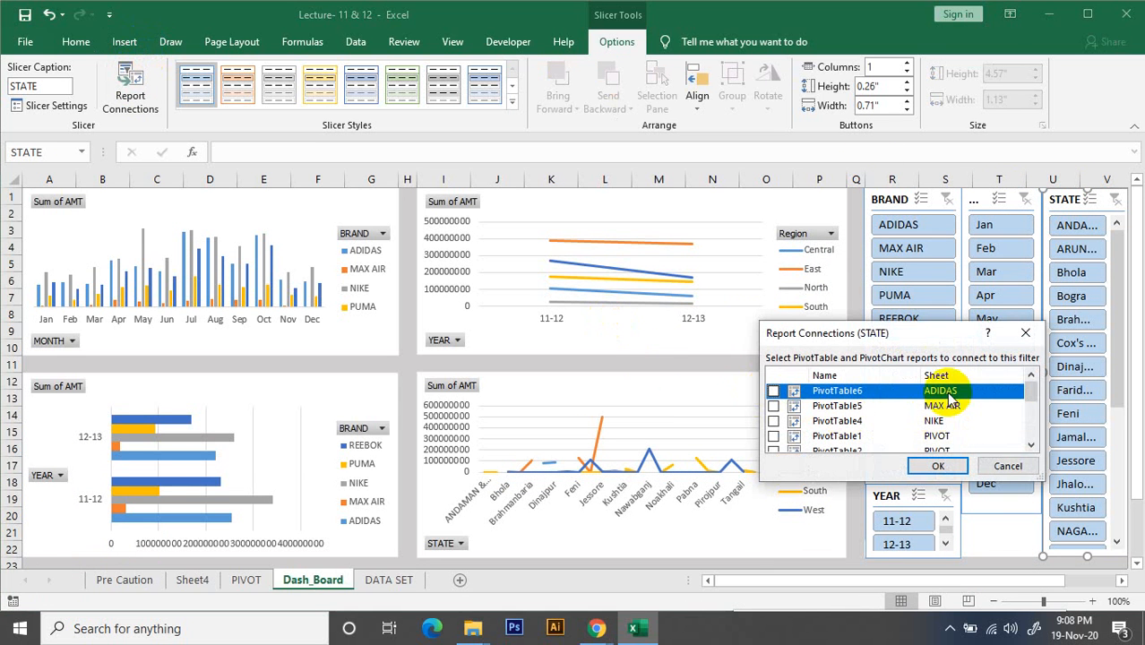
pyautogui.moveTo(916, 324); pyautogui.dragTo(917, 175)
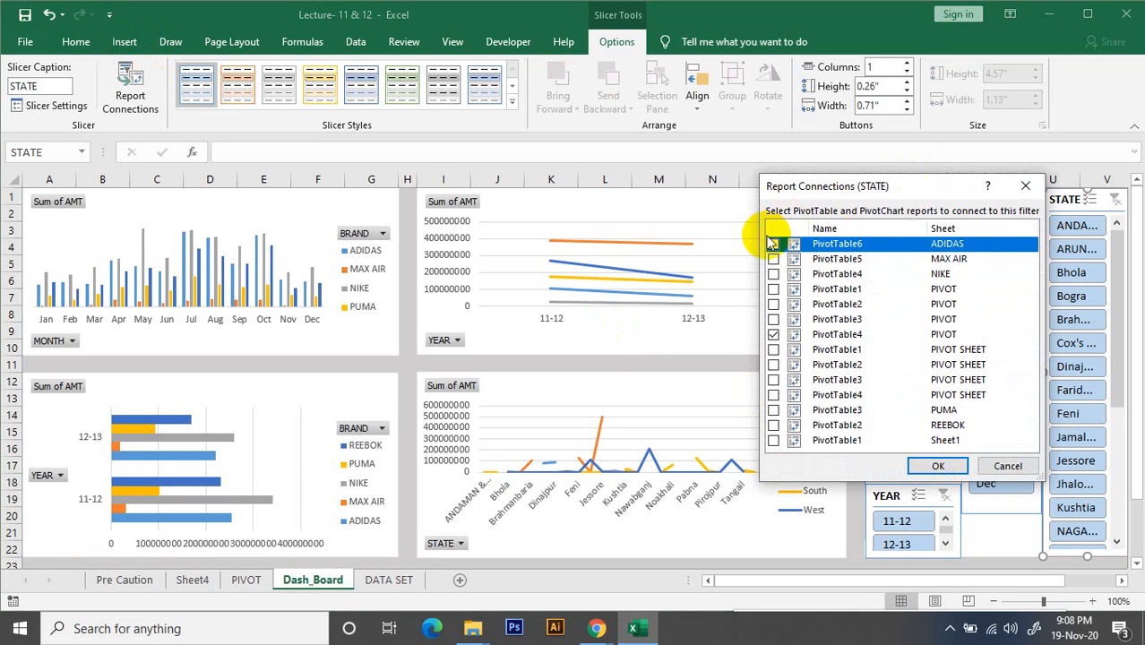
pyautogui.click(773, 243)
pyautogui.click(773, 259)
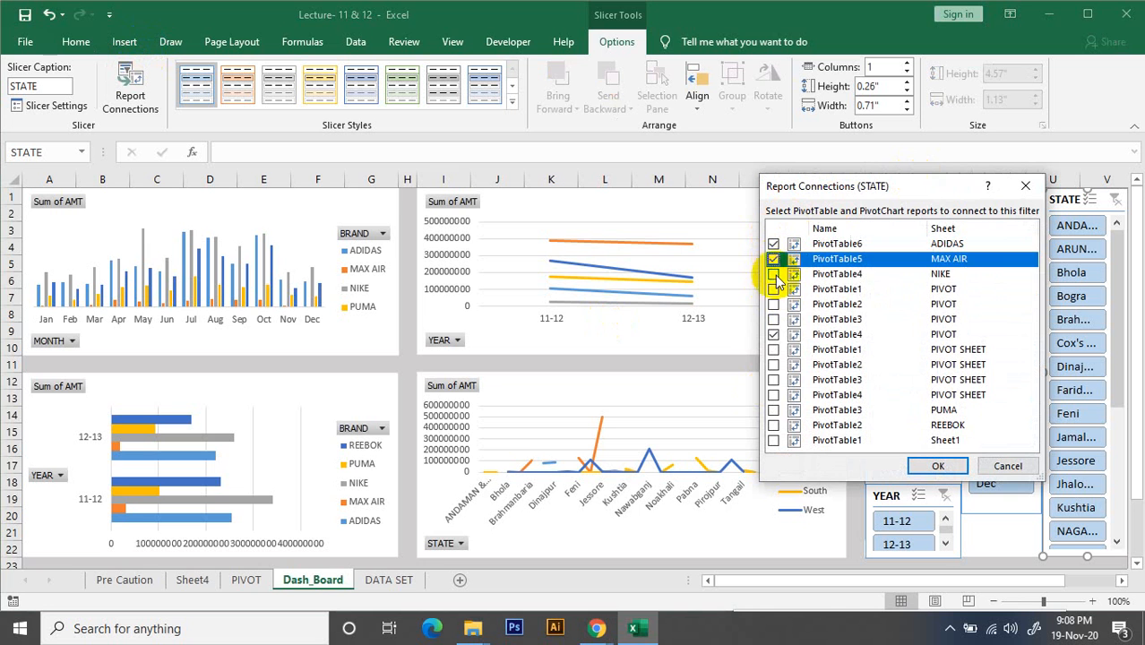
pyautogui.click(773, 274)
pyautogui.click(774, 289)
pyautogui.click(774, 305)
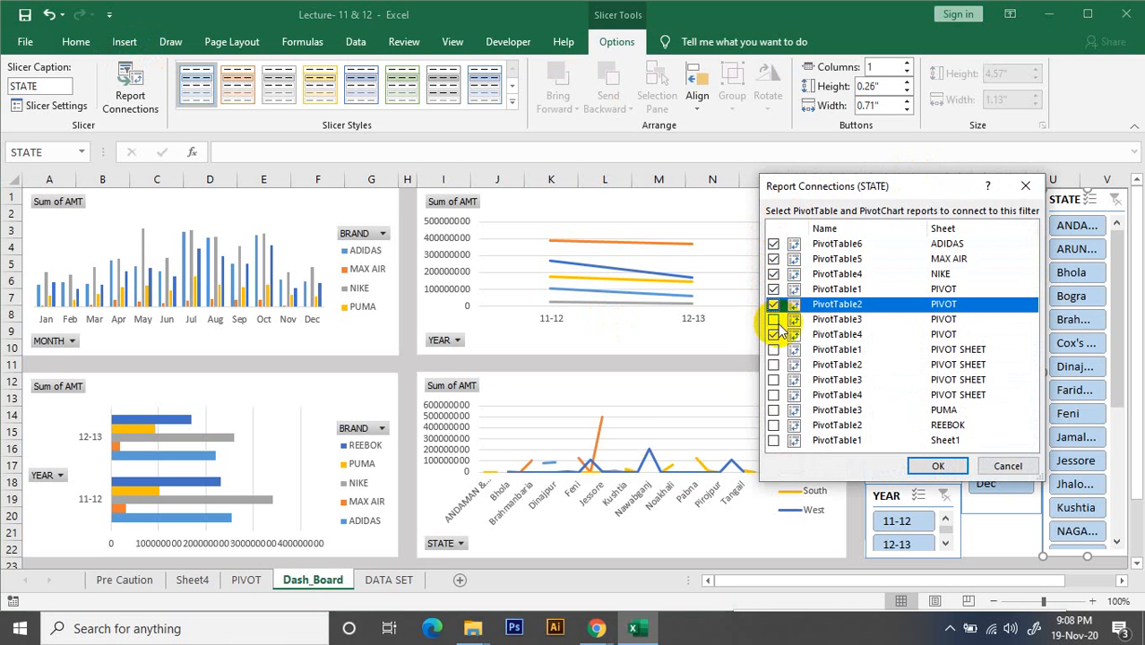
pyautogui.click(773, 320)
# Connect the STATE slicer to all PivotTables on PIVOT SHEET, PUMA, REEBOK and Sheet1, and apply the connections
pyautogui.click(773, 349)
pyautogui.click(773, 365)
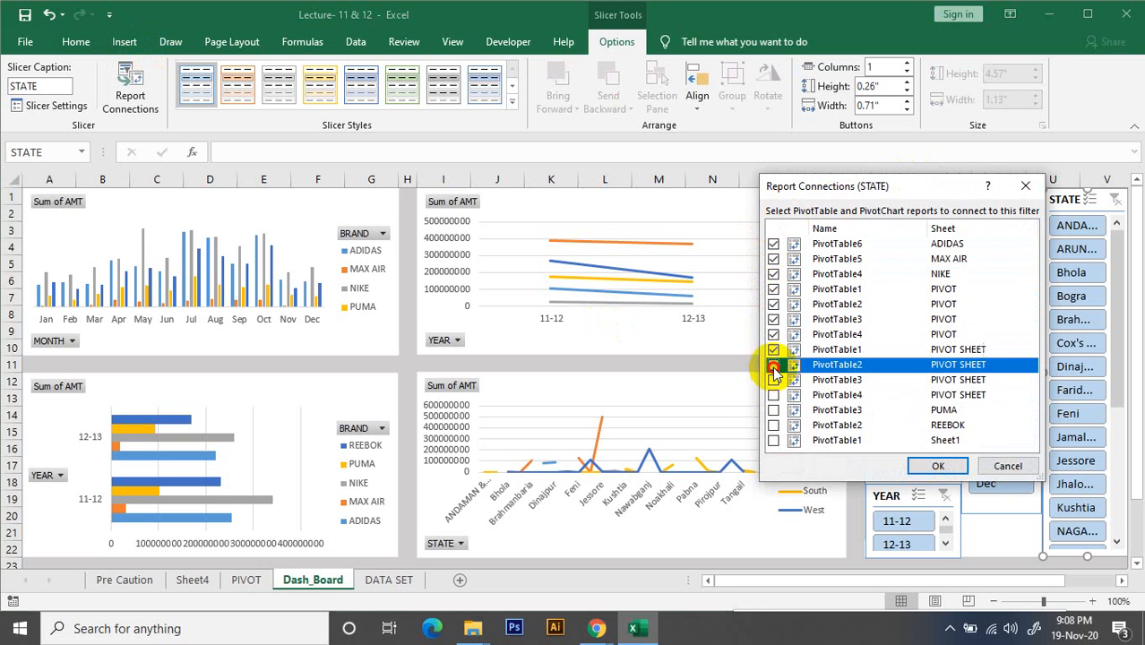
pyautogui.click(773, 380)
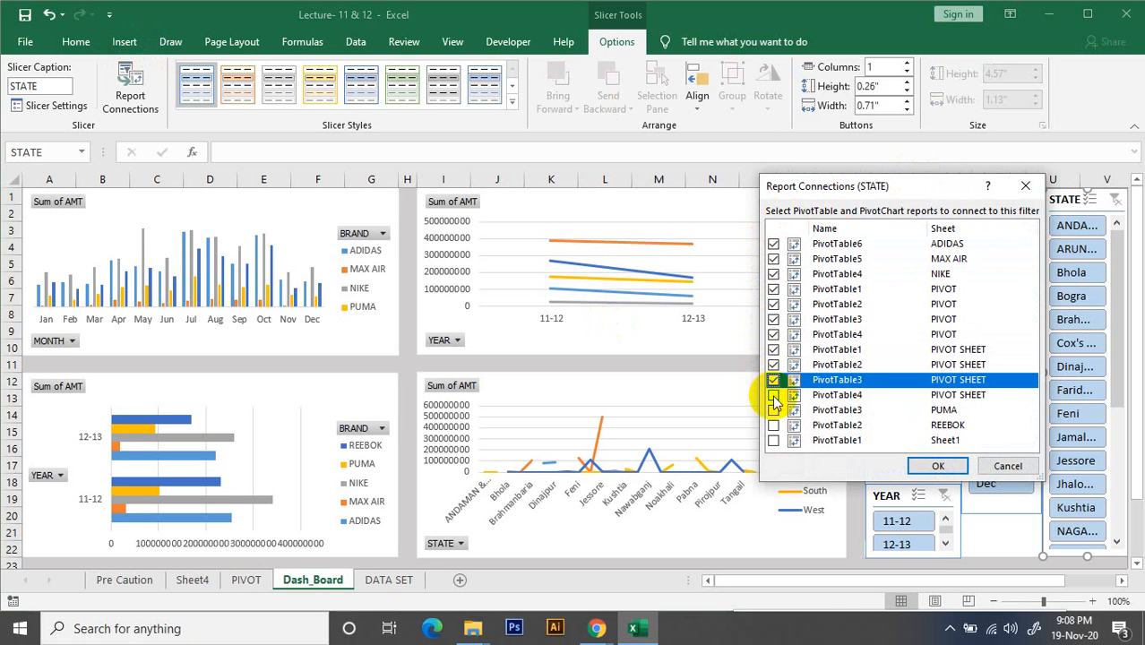
pyautogui.click(773, 394)
pyautogui.click(773, 410)
pyautogui.click(773, 425)
pyautogui.click(773, 440)
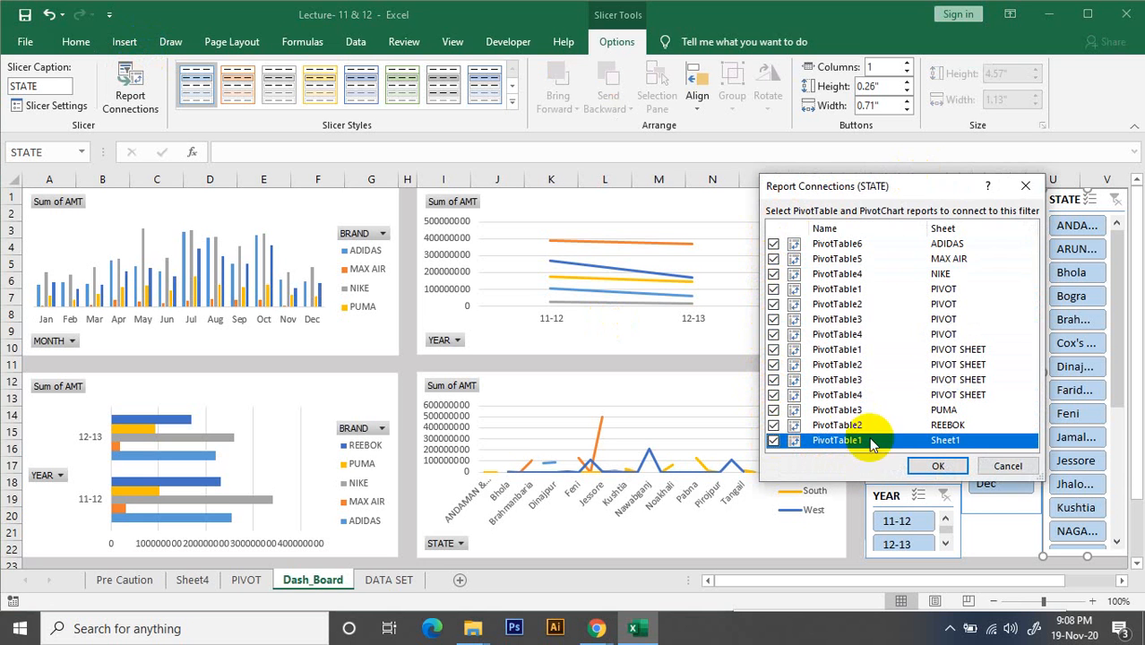
pyautogui.click(912, 466)
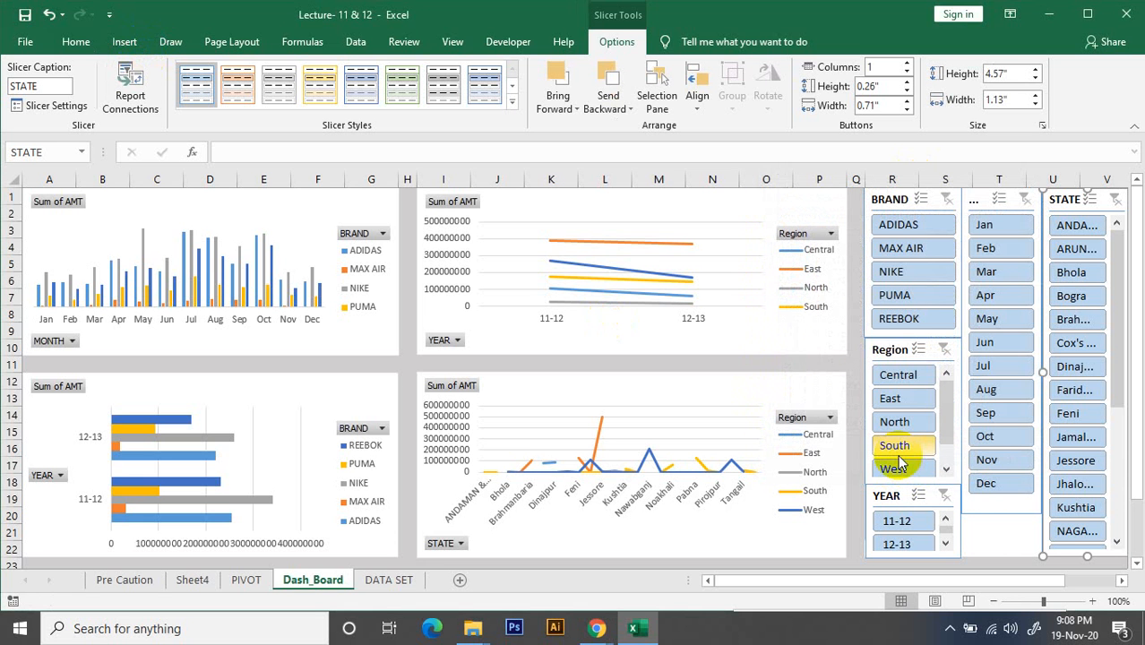
pyautogui.click(899, 456)
# Test the STATE slicer by switching between several states, including Jessore and Bhola, and clear its filter
pyautogui.click(1076, 226)
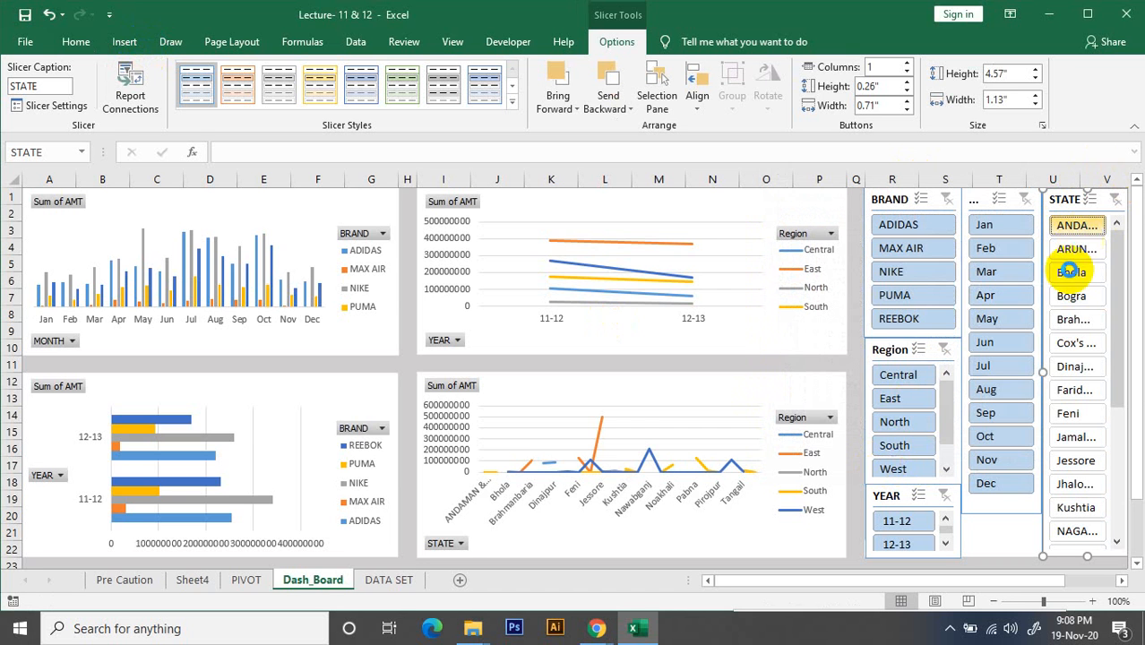
pyautogui.click(1078, 389)
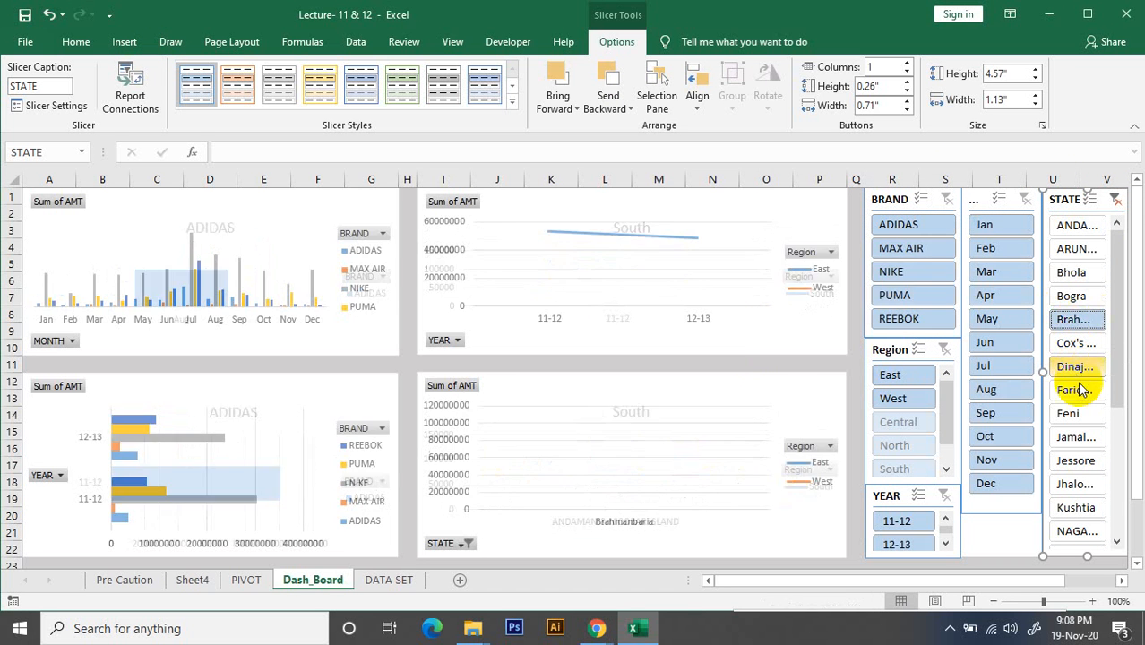
pyautogui.click(1090, 464)
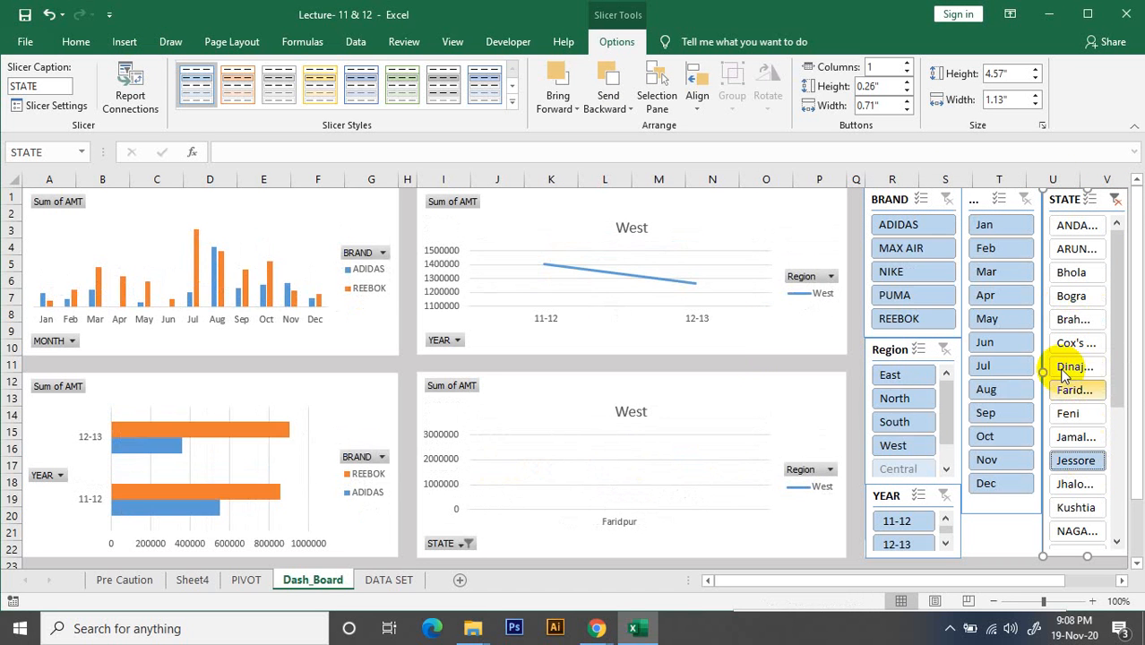
pyautogui.click(1062, 274)
pyautogui.click(1066, 225)
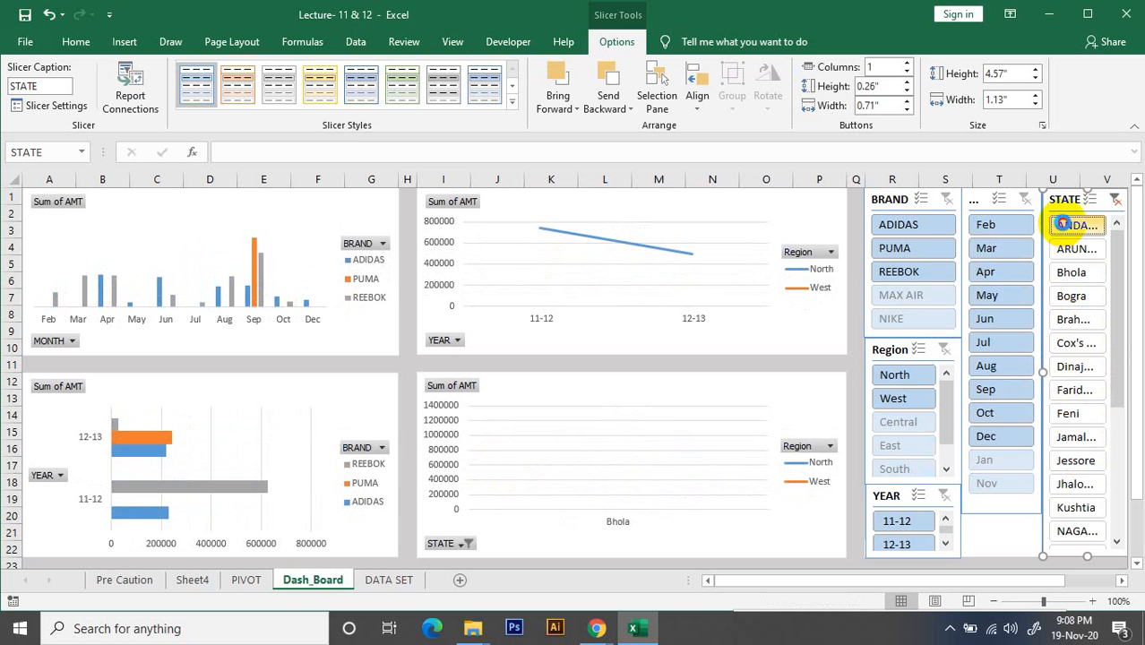
pyautogui.click(1114, 199)
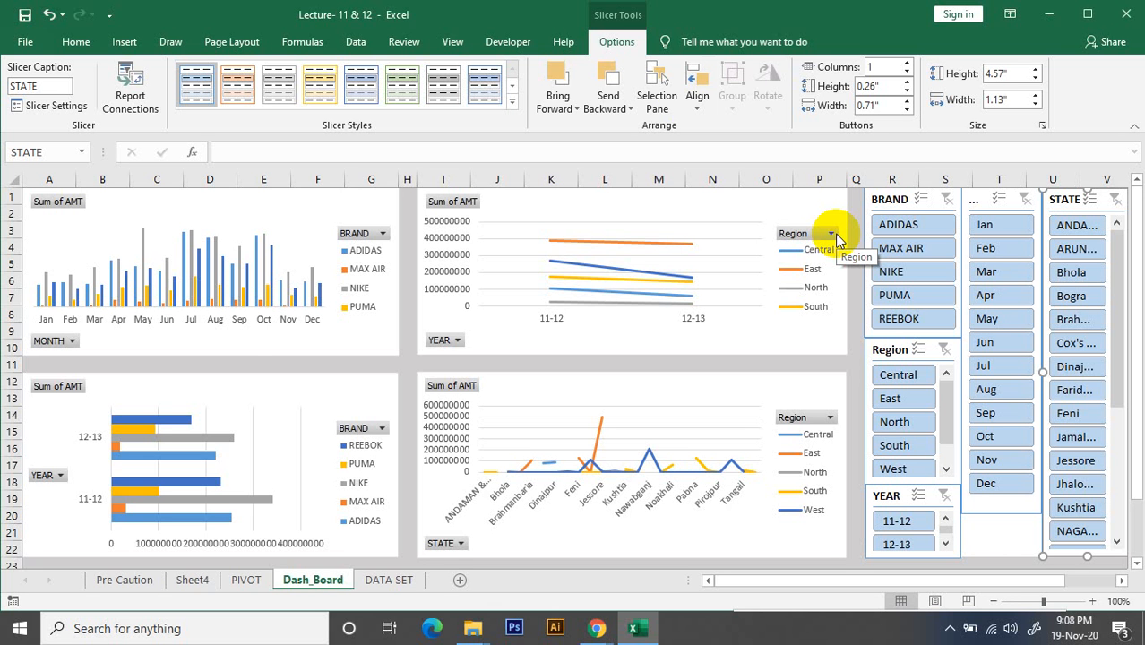
# Review the PivotTables on the PIVOT sheet and the source data on Sheet4 and DATA SET, and return to Dash_Board
pyautogui.click(246, 582)
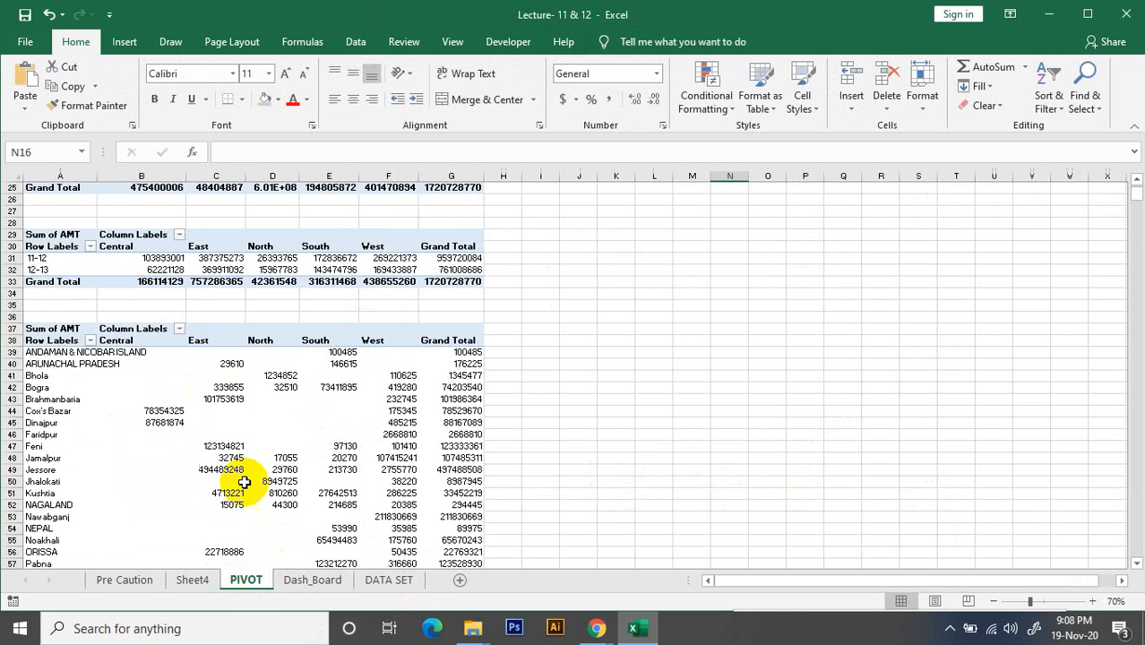
pyautogui.scroll(-5, 311, 404)
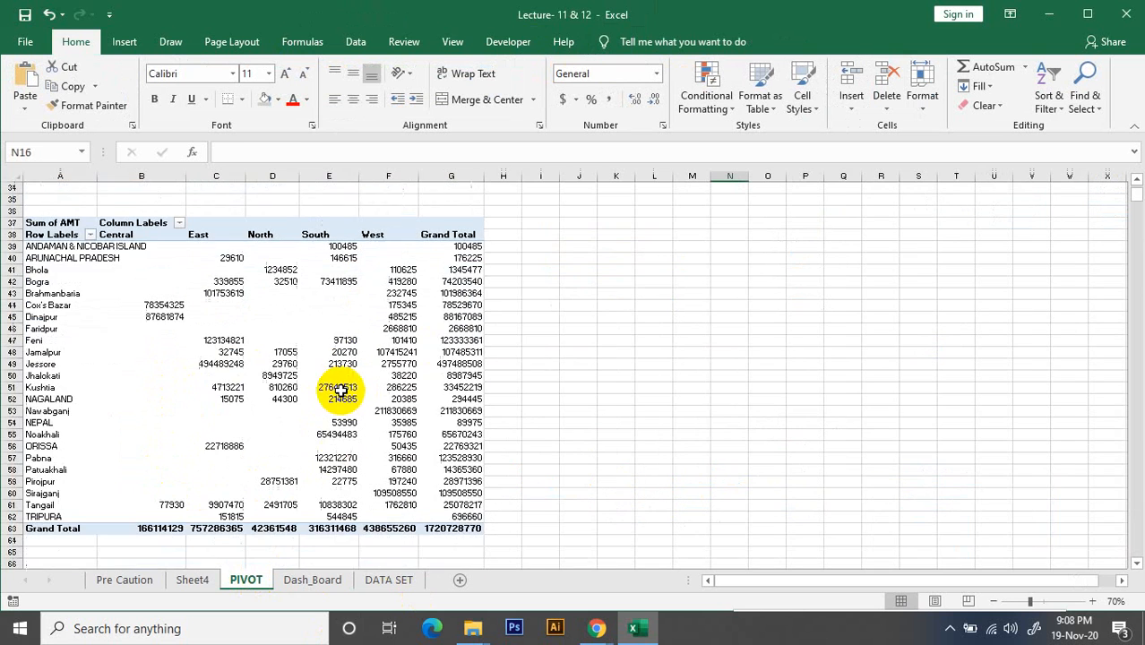
pyautogui.scroll(9, 311, 404)
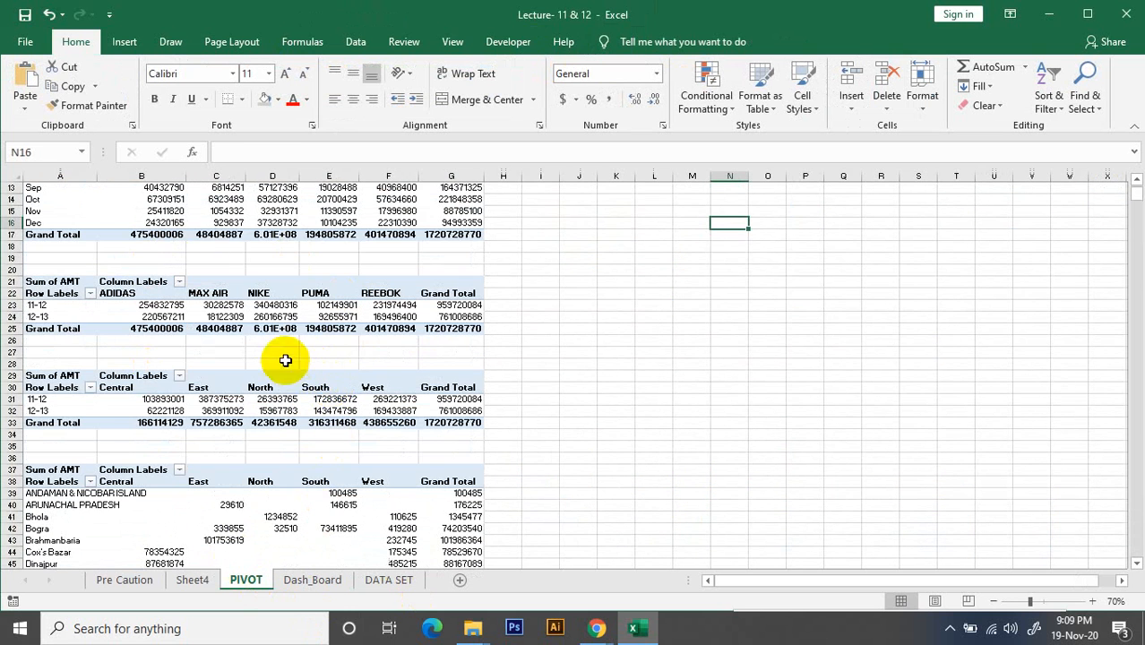
pyautogui.click(198, 582)
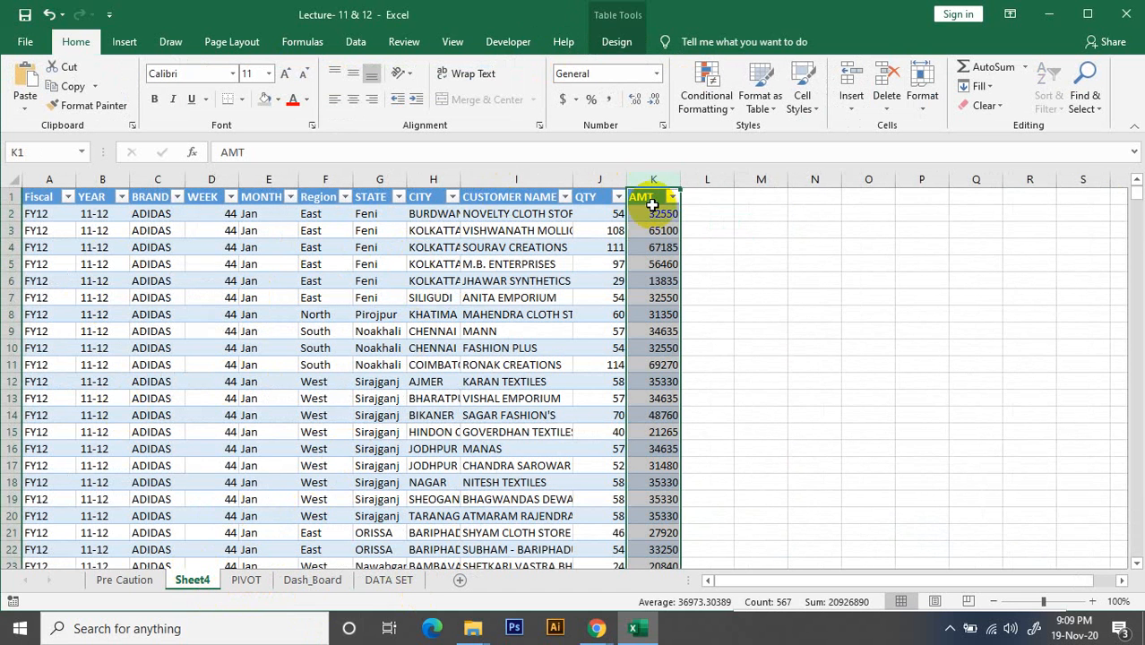
pyautogui.click(739, 366)
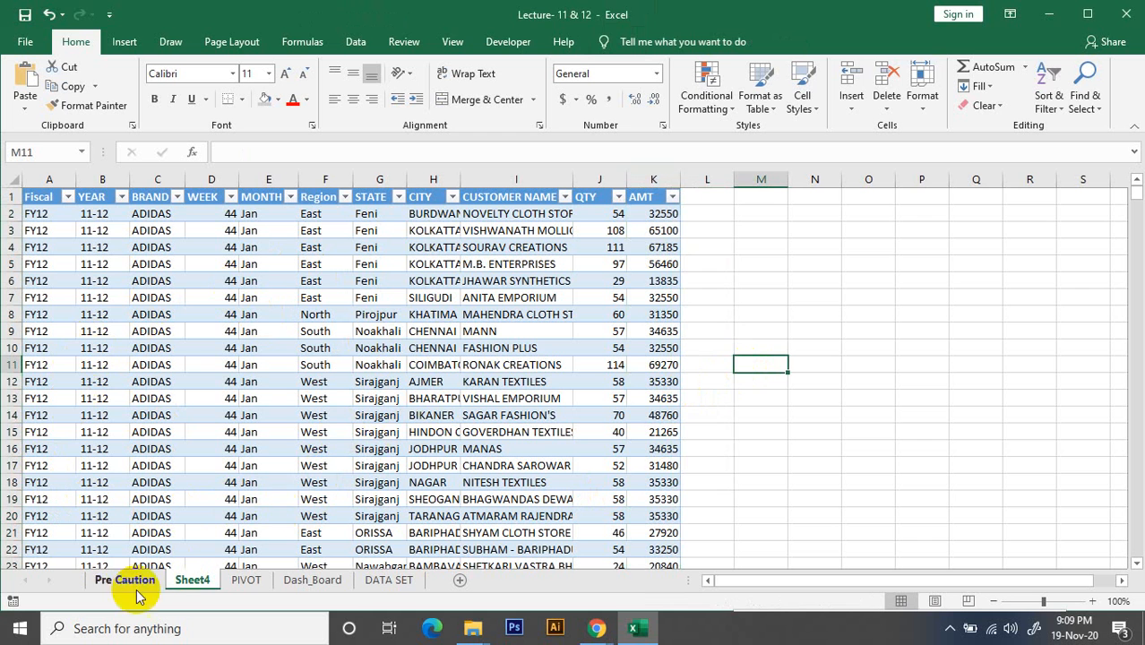
pyautogui.click(389, 581)
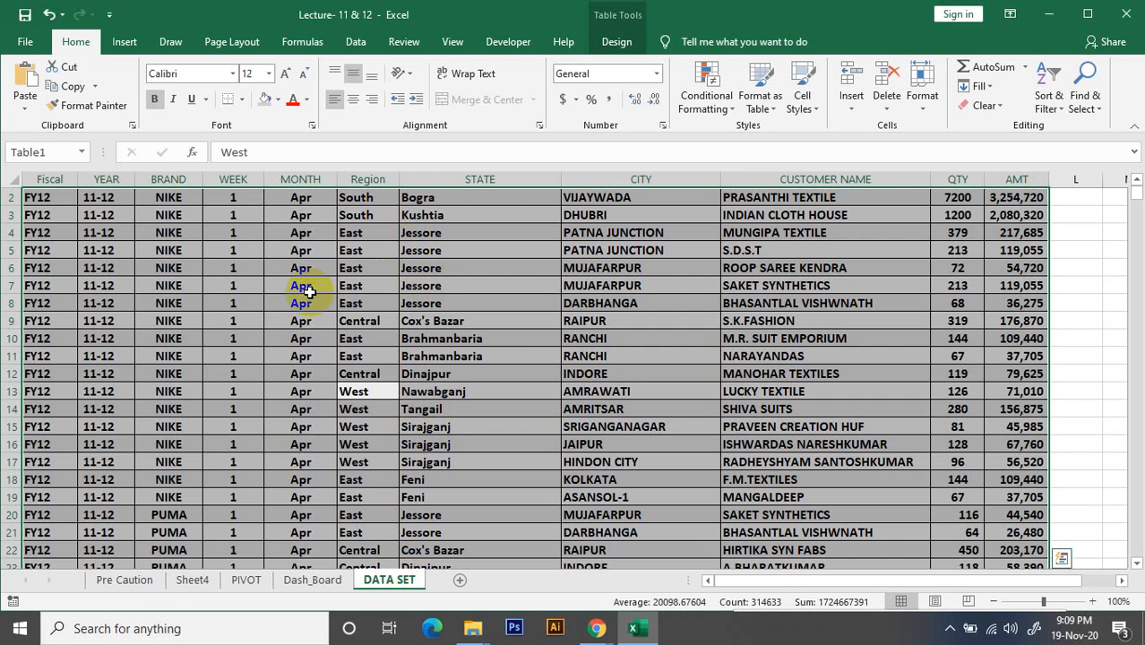
pyautogui.click(315, 579)
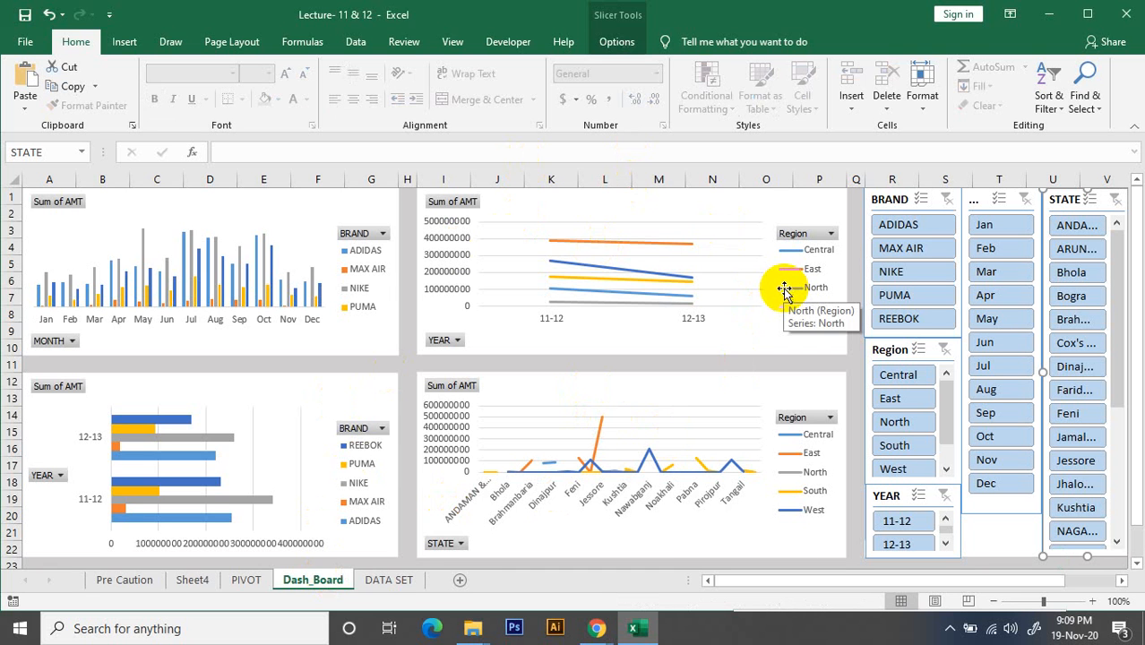
# Test the BRAND slicer with ADIDAS and the YEAR slicer with 11-12, clearing each filter
pyautogui.click(914, 226)
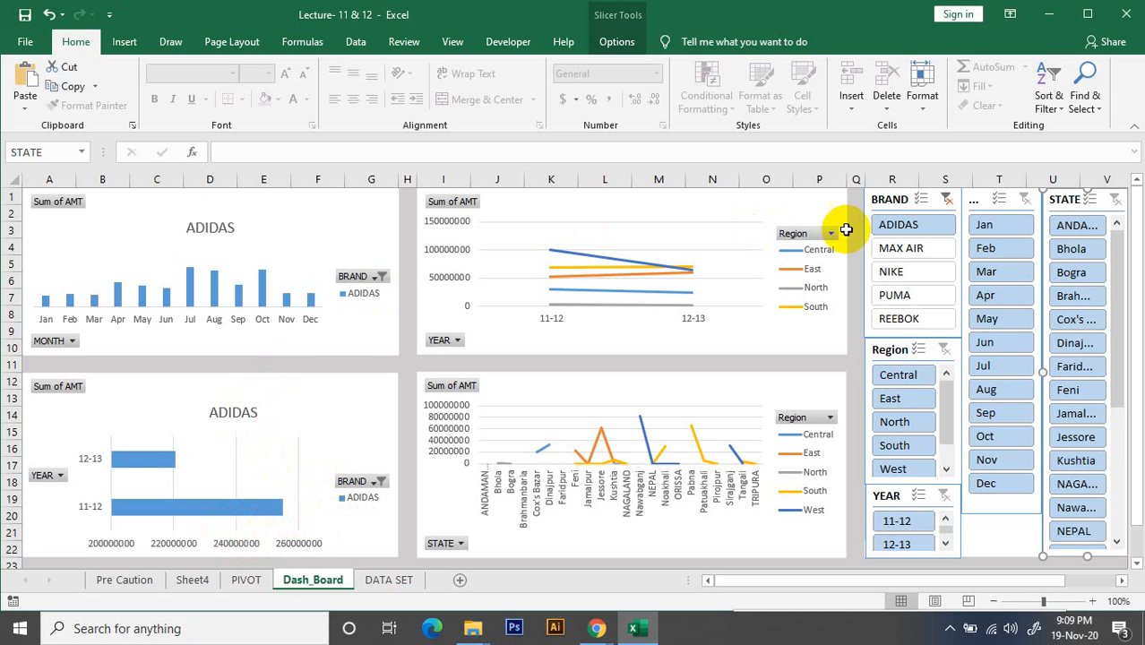
pyautogui.click(947, 198)
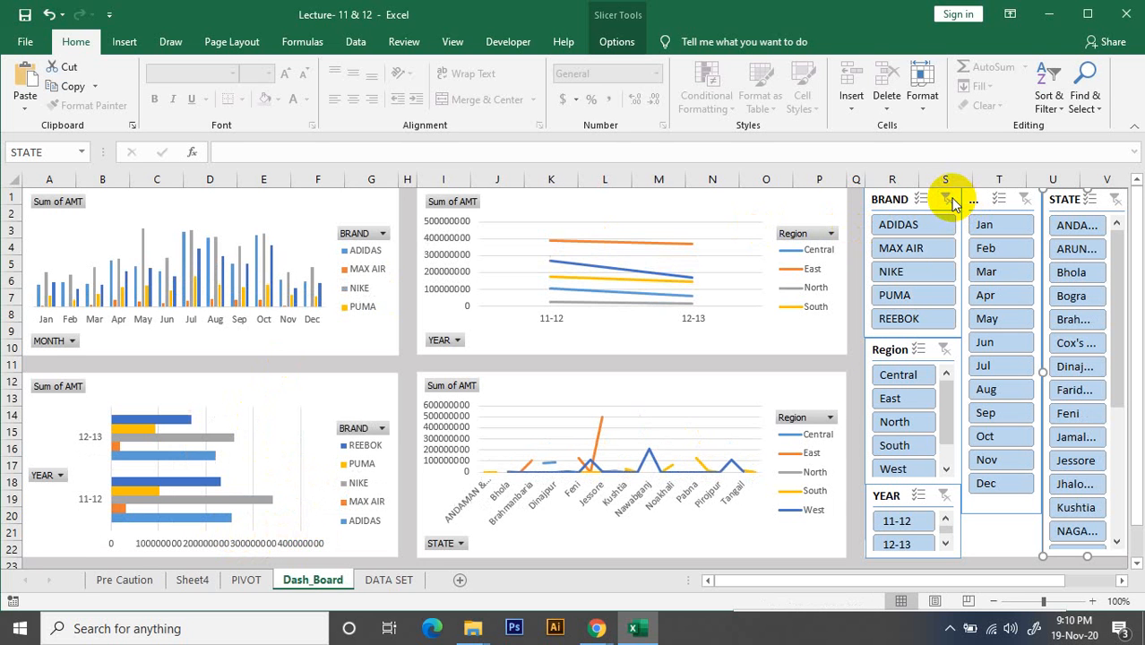
pyautogui.click(905, 531)
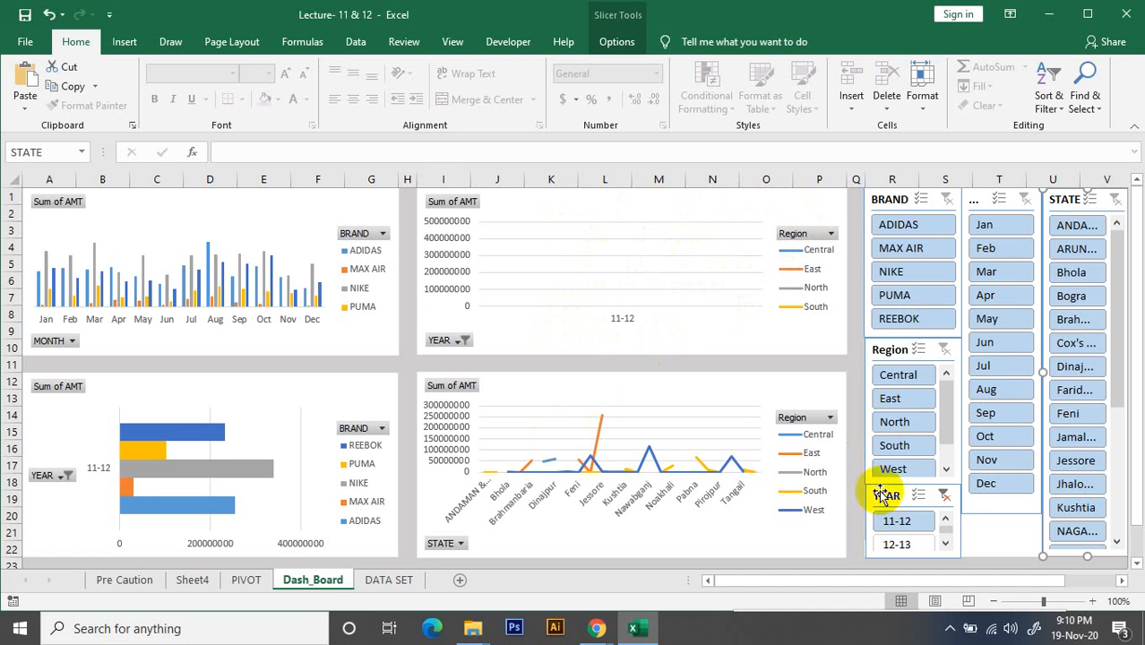
pyautogui.click(946, 498)
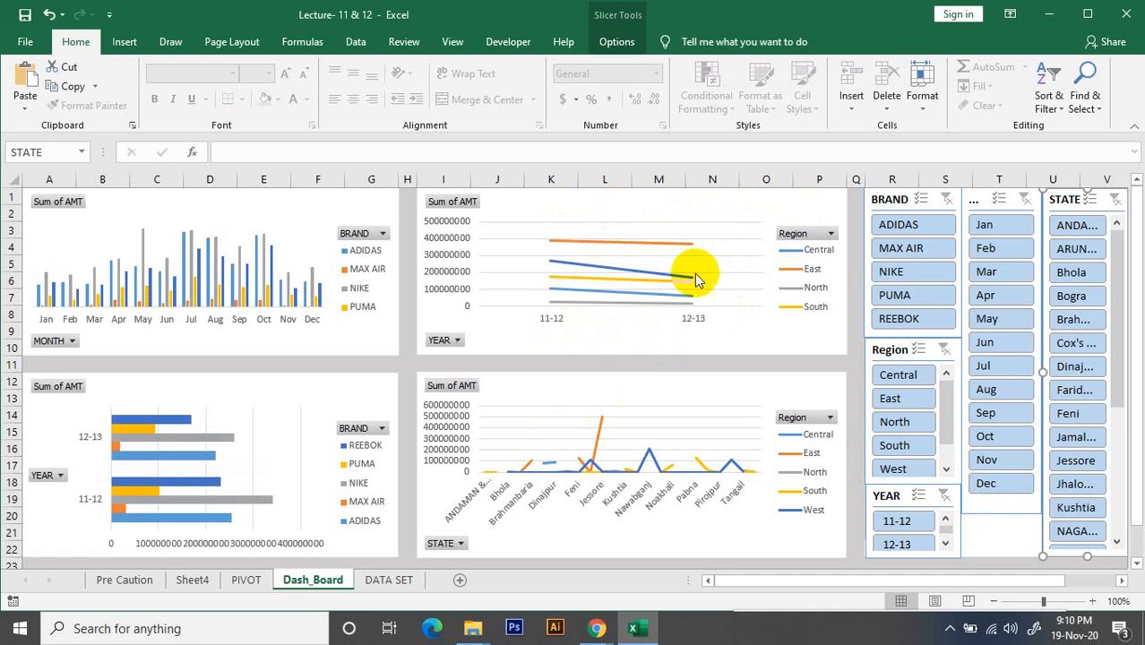
# Change the line PivotChart of Region sales by YEAR to a Clustered Column chart
pyautogui.click(700, 214)
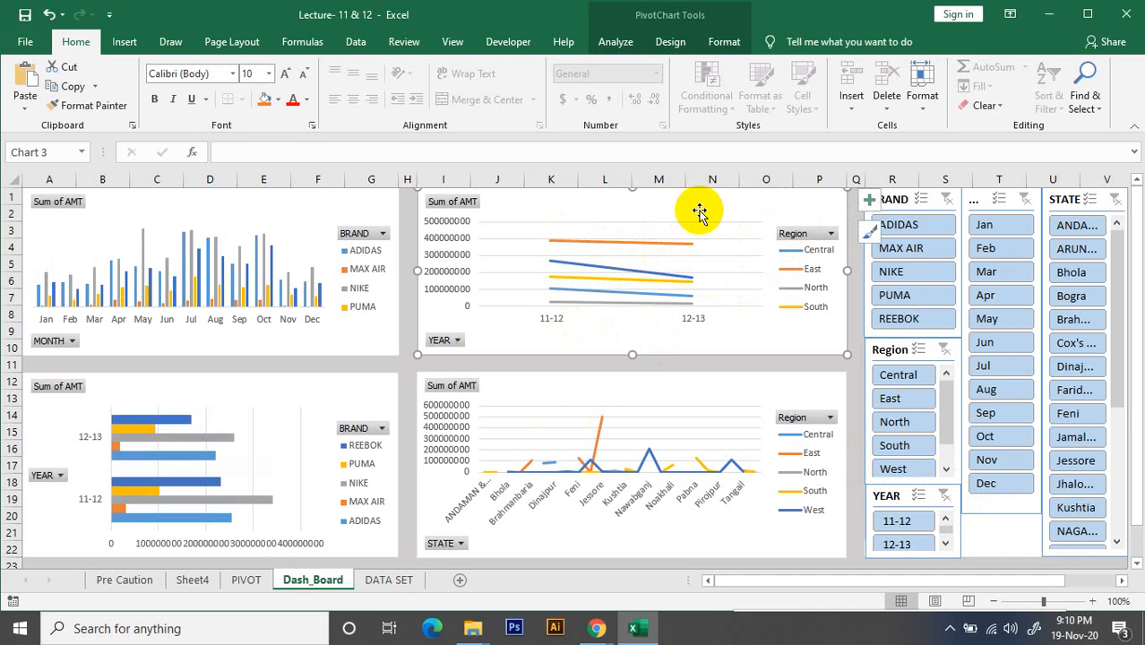
pyautogui.click(686, 45)
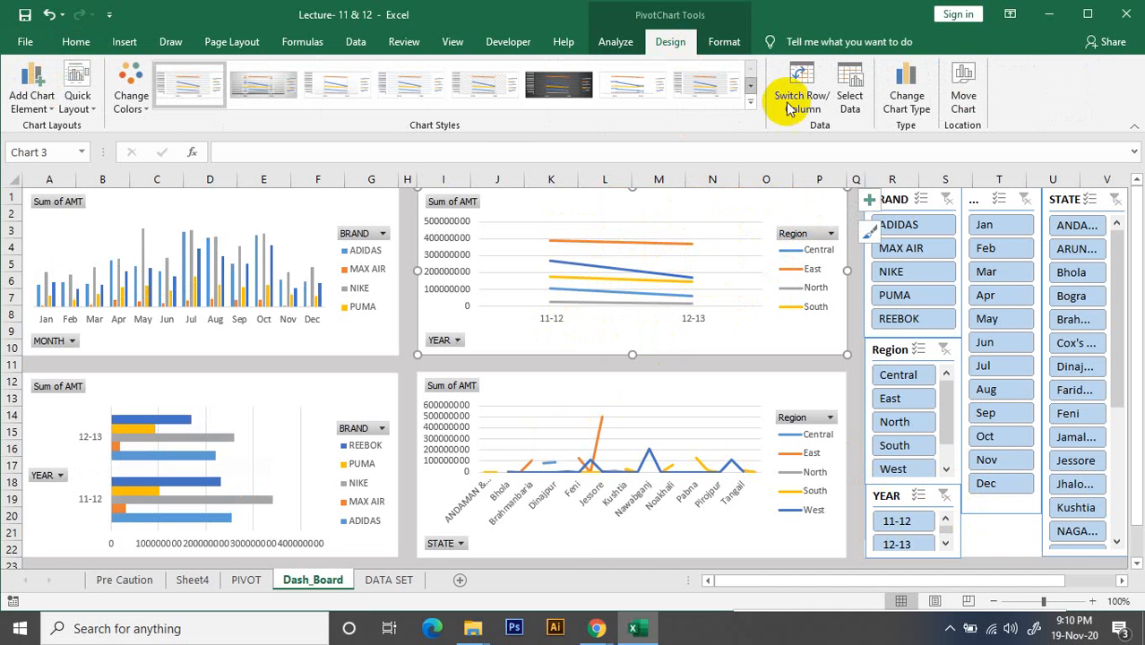
pyautogui.click(908, 101)
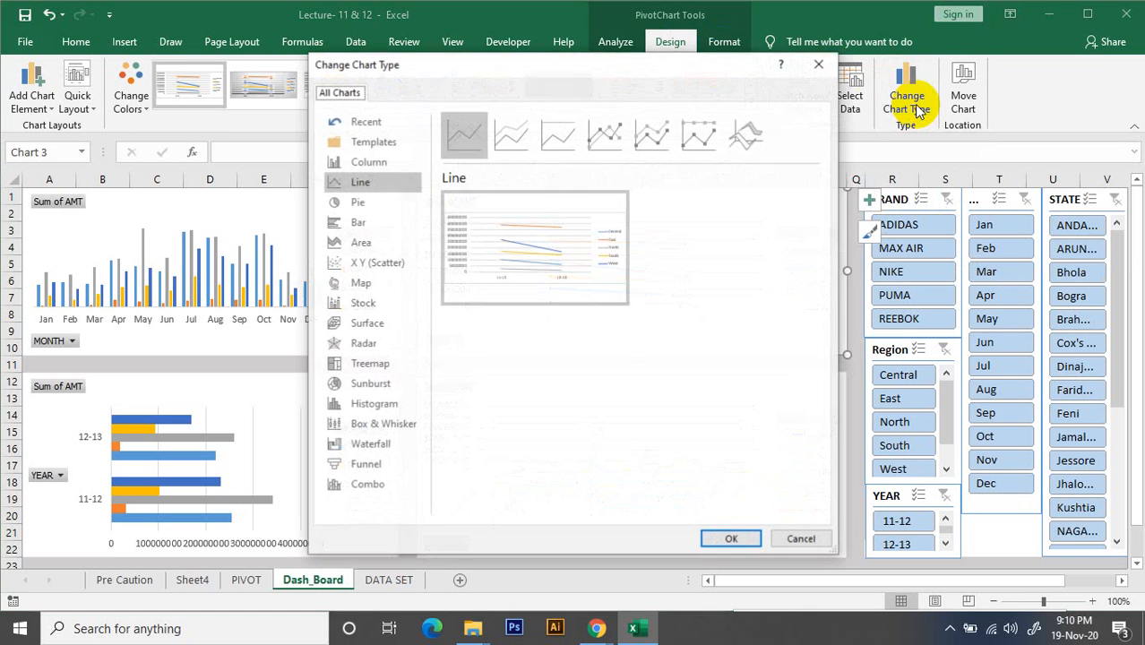
pyautogui.click(377, 231)
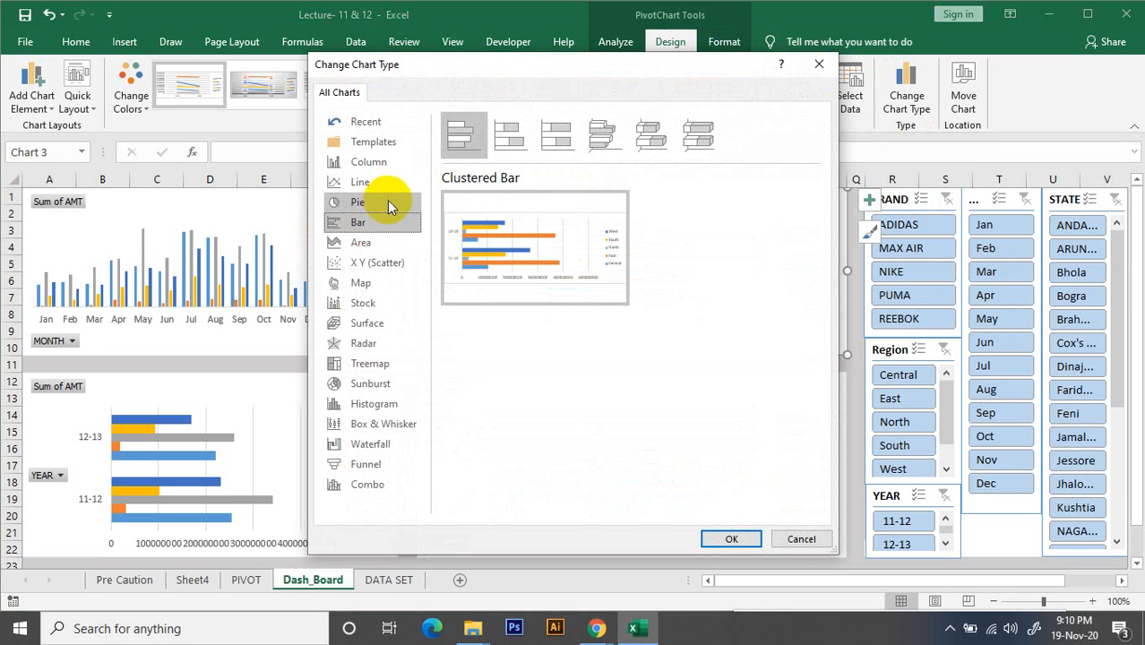
pyautogui.click(369, 163)
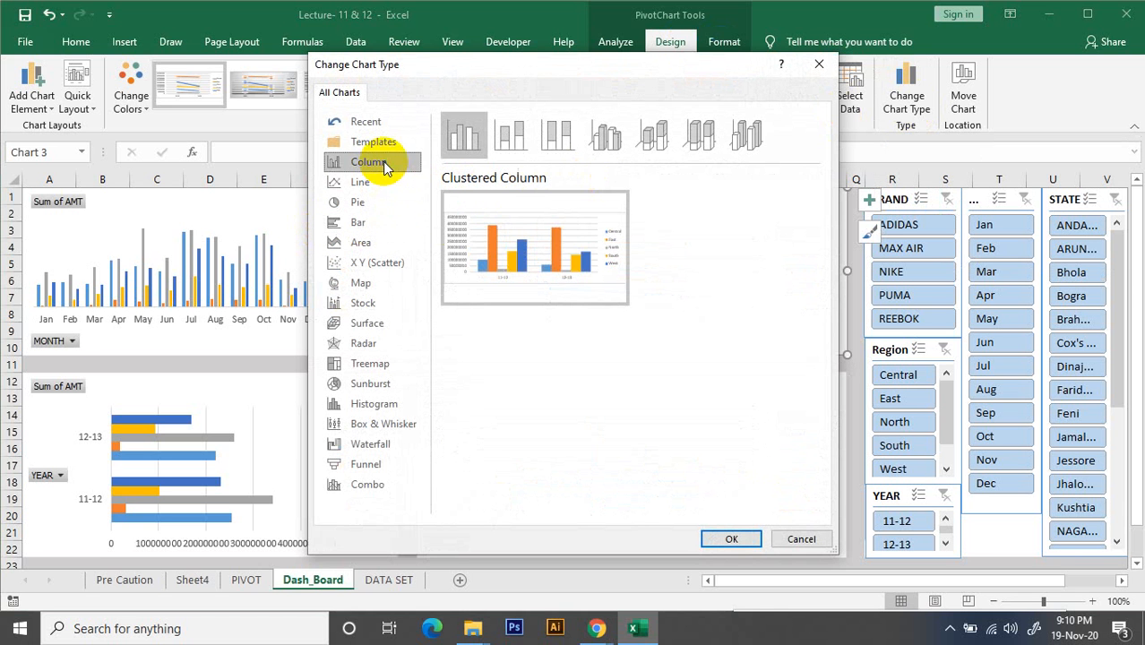
pyautogui.click(731, 539)
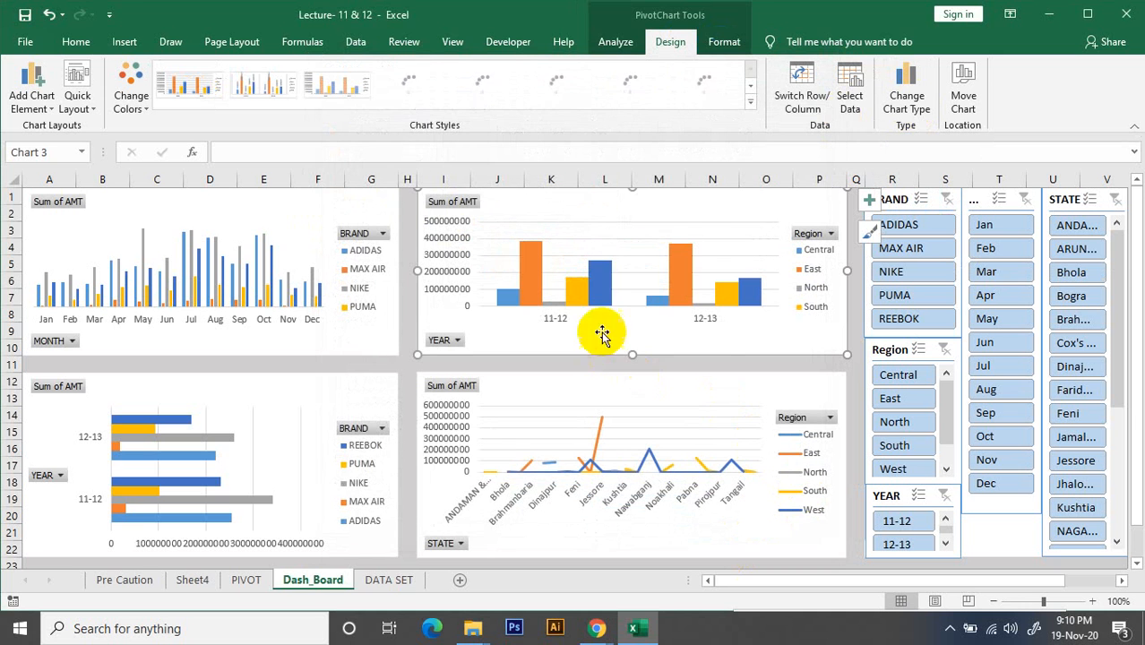
pyautogui.click(858, 370)
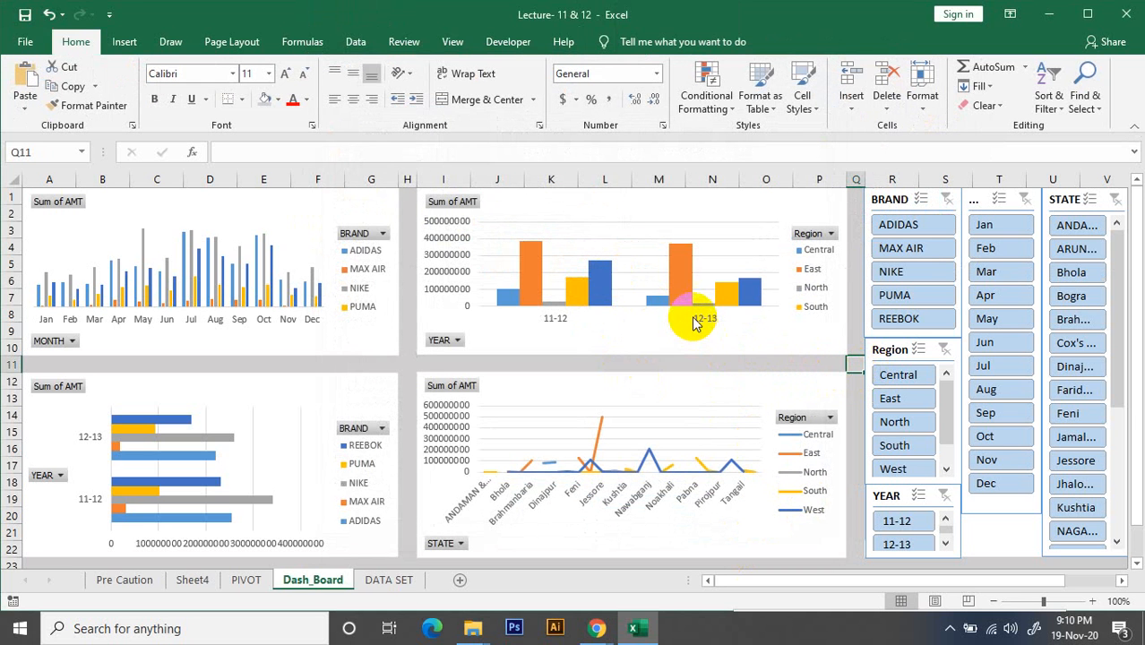
pyautogui.click(707, 209)
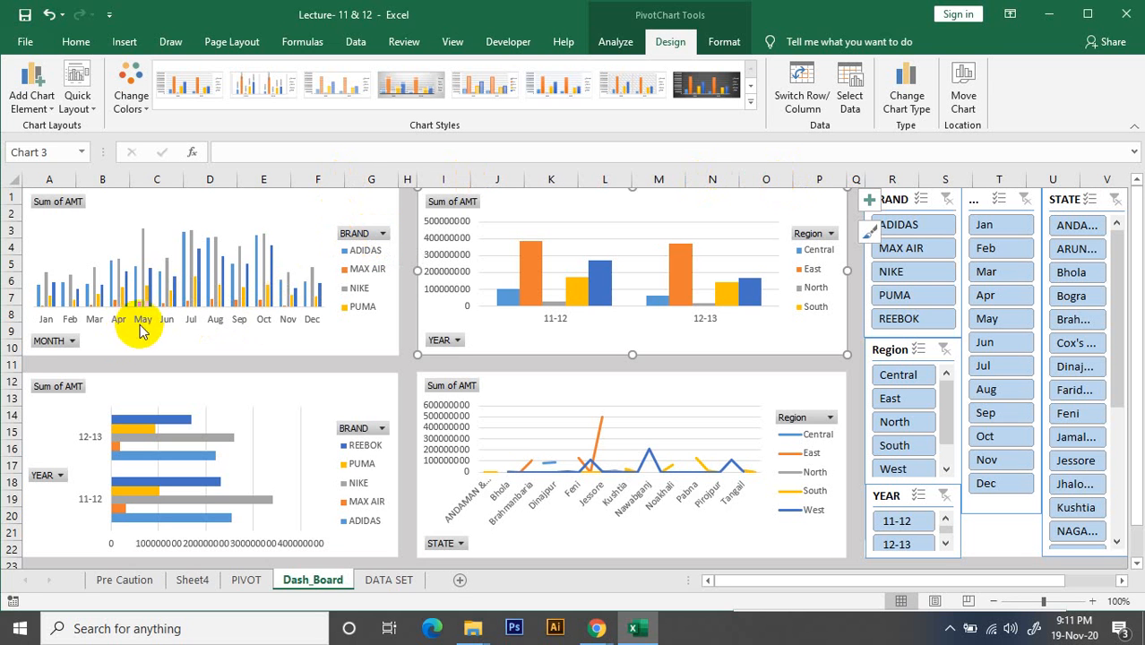
# Compare the monthly BRAND sales PivotChart with its PivotTable on the PIVOT sheet, and return to Dash_Board
pyautogui.click(203, 225)
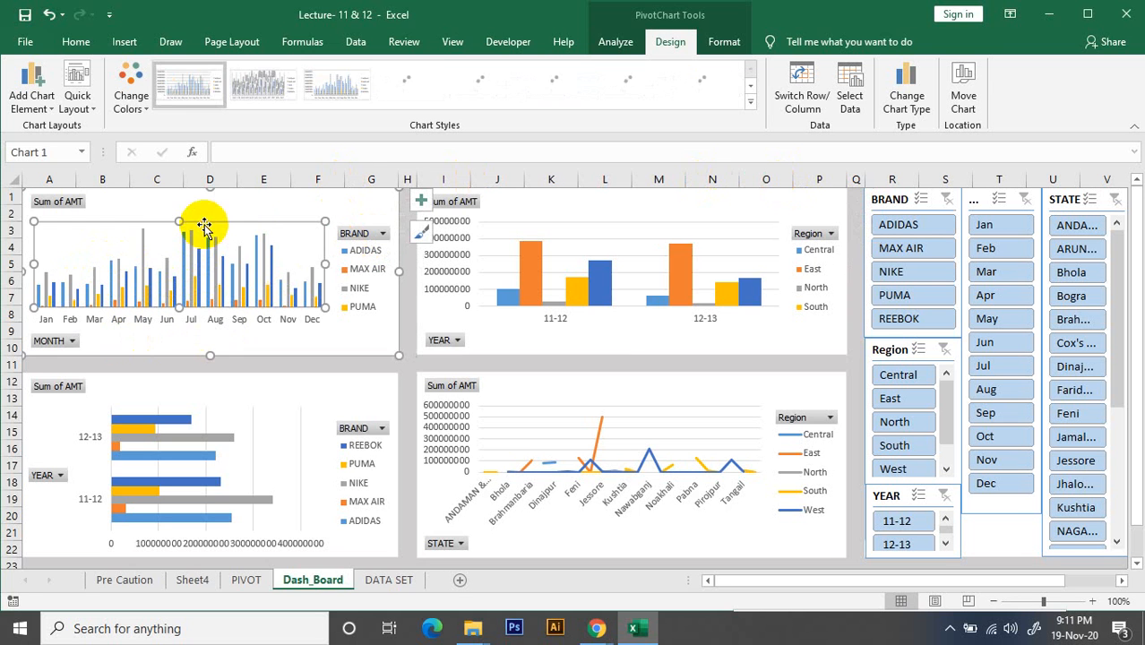
pyautogui.click(245, 215)
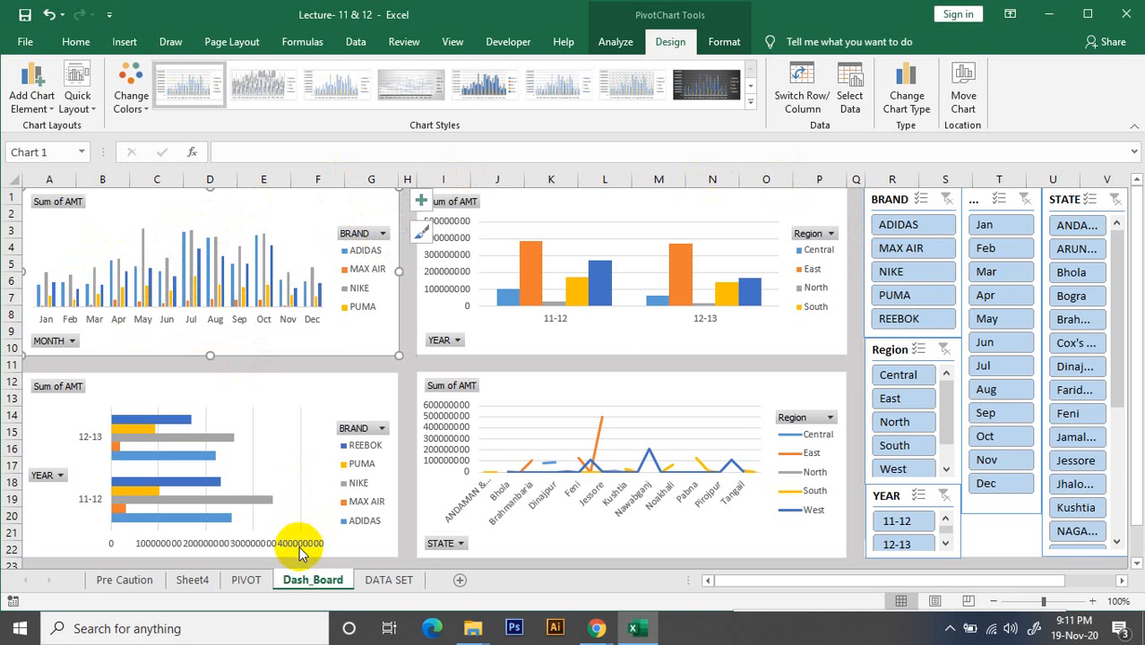
pyautogui.click(246, 580)
pyautogui.scroll(6, 225, 519)
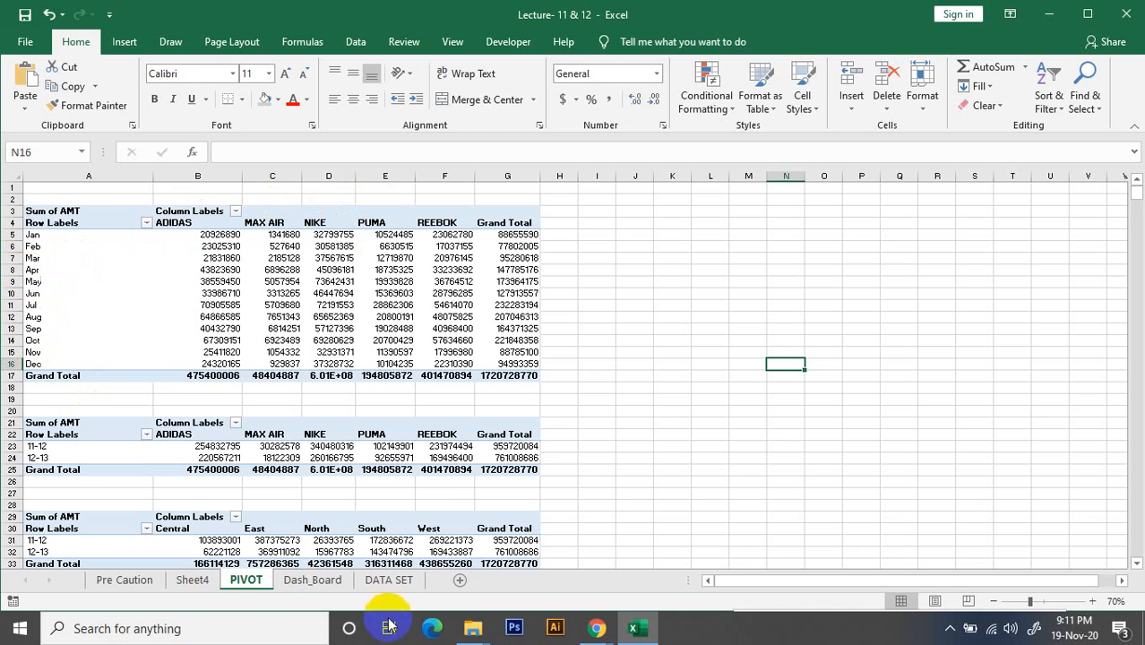
pyautogui.click(313, 584)
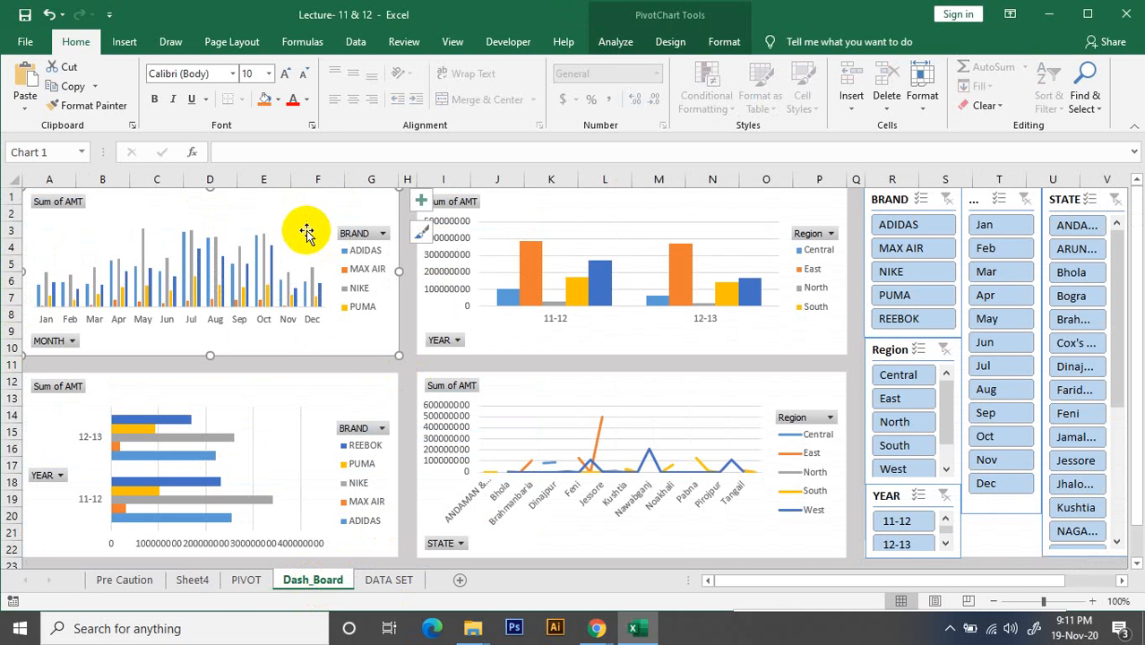
# Swap the rows and columns of the monthly BRAND sales PivotChart, and swap them back again
pyautogui.click(305, 230)
pyautogui.click(670, 42)
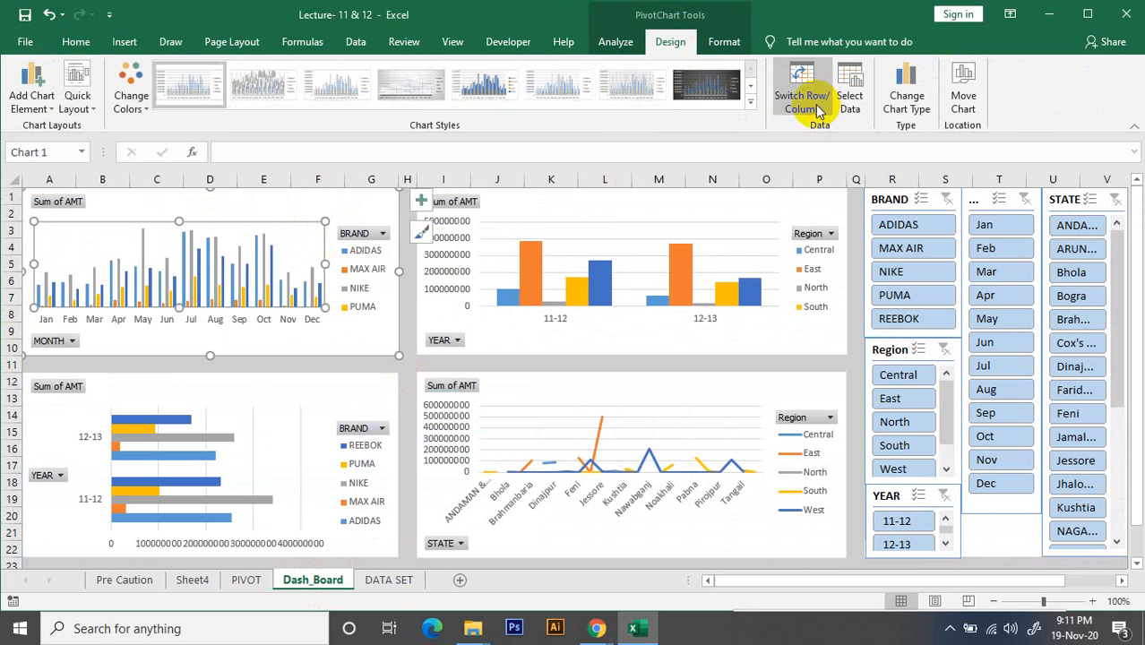
pyautogui.click(809, 107)
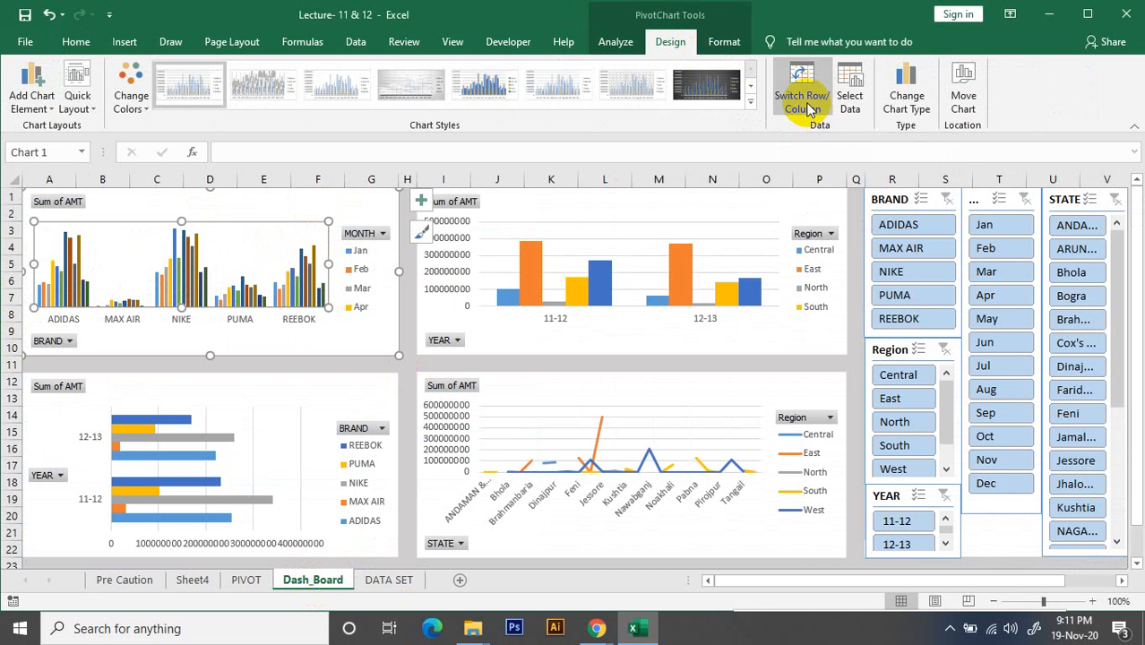
pyautogui.click(813, 105)
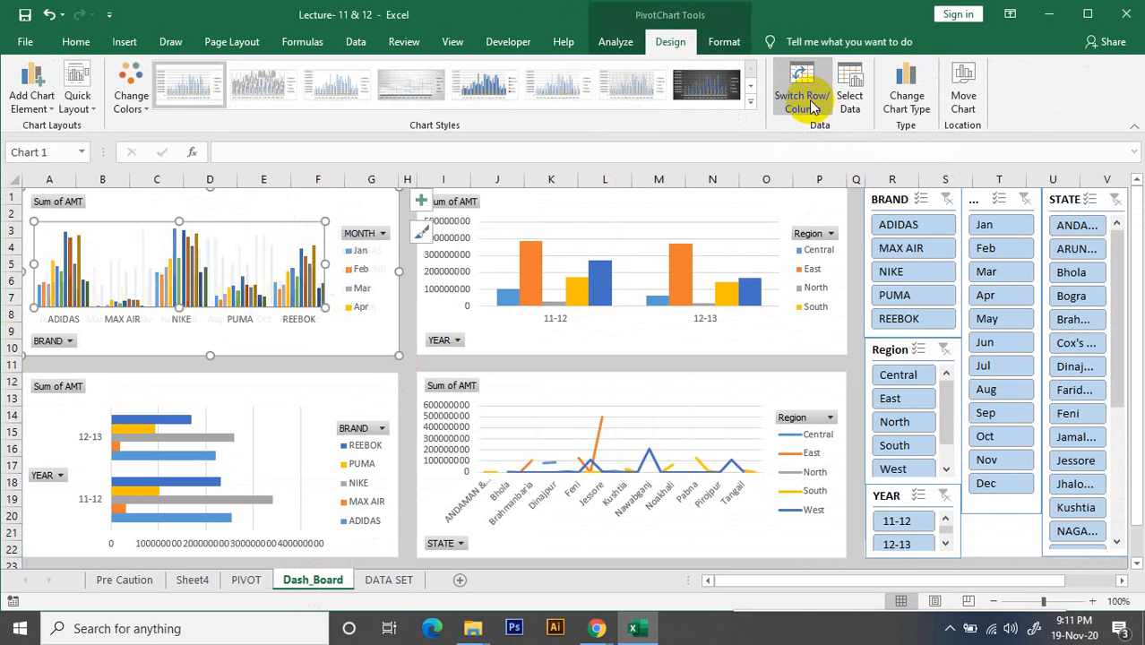
# Switch rows and columns in the monthly PivotChart's data source so that brands form the category axis and months the series
pyautogui.click(853, 105)
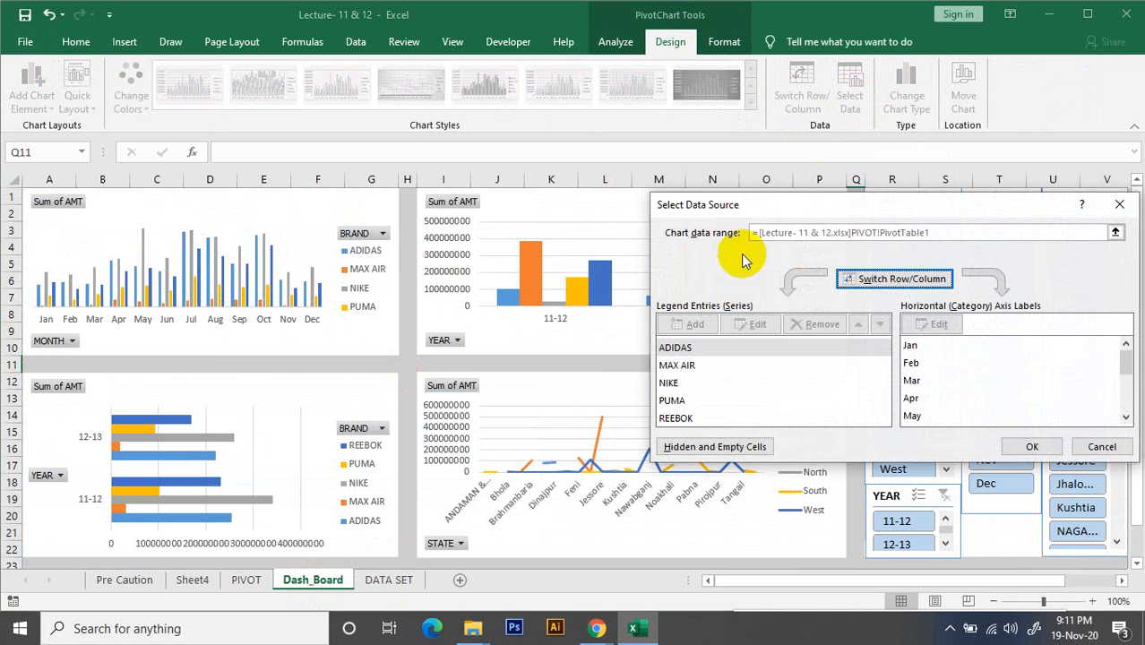
pyautogui.click(894, 282)
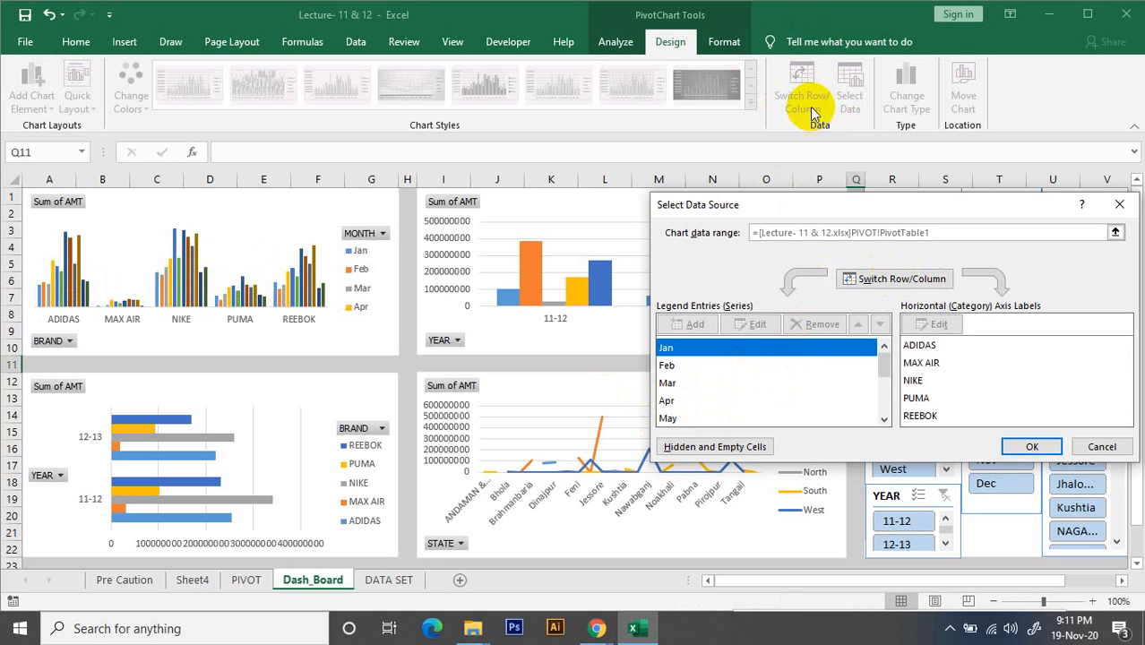
pyautogui.click(1032, 446)
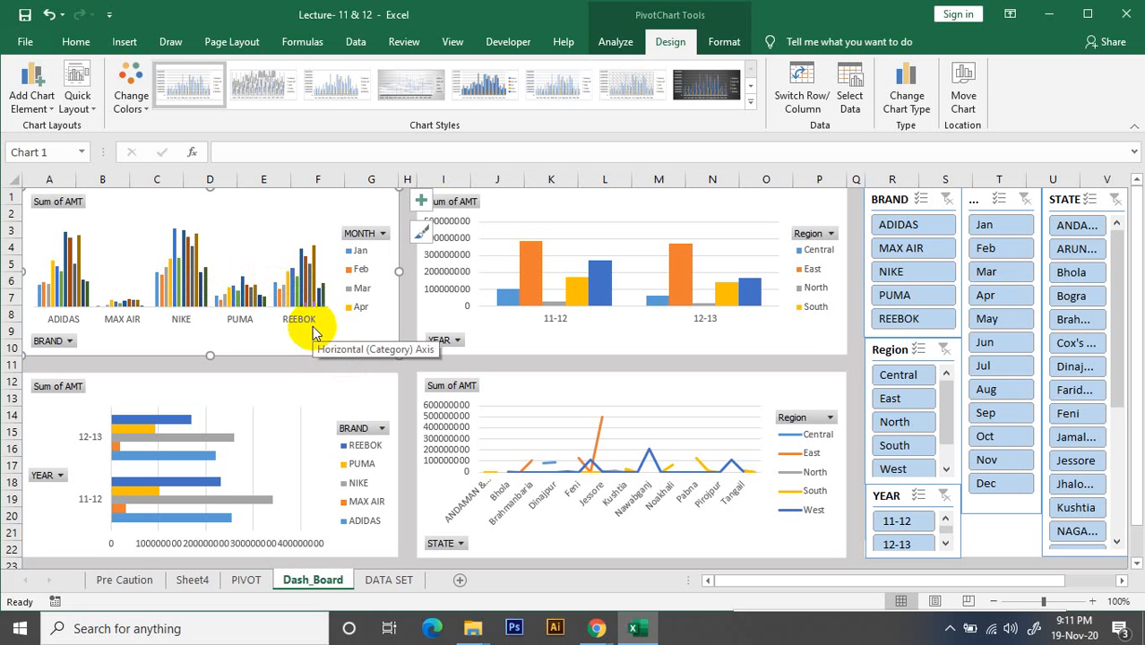
# Test the BRAND slicer with ADIDAS, MAX AIR and NIKE, and clear its filter
pyautogui.click(909, 229)
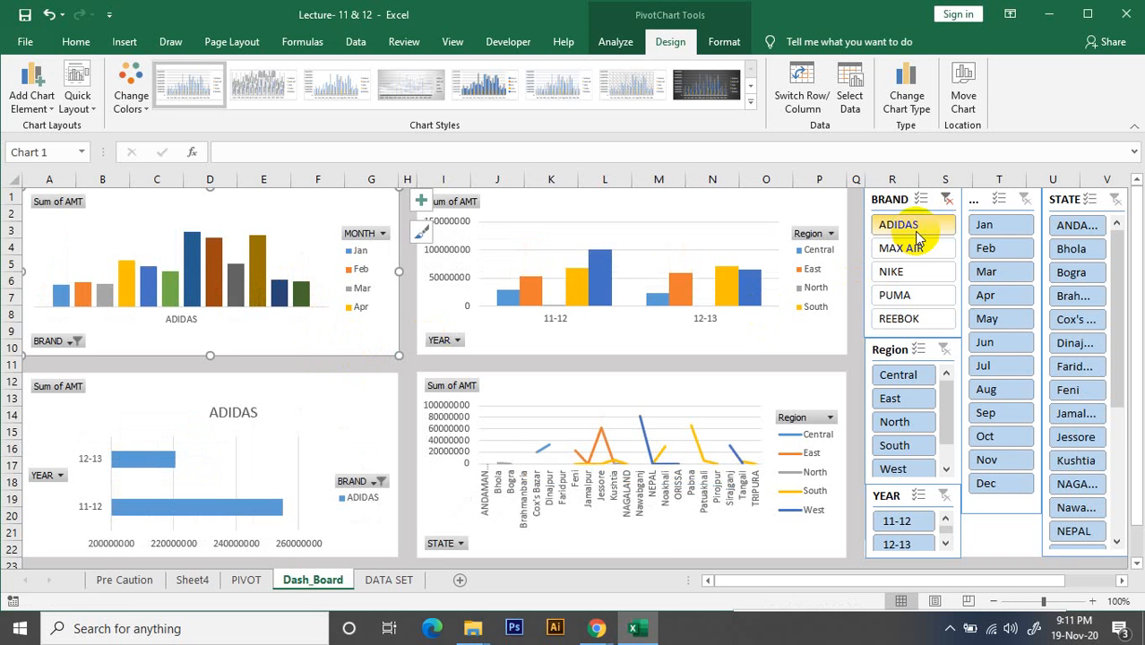
pyautogui.click(914, 248)
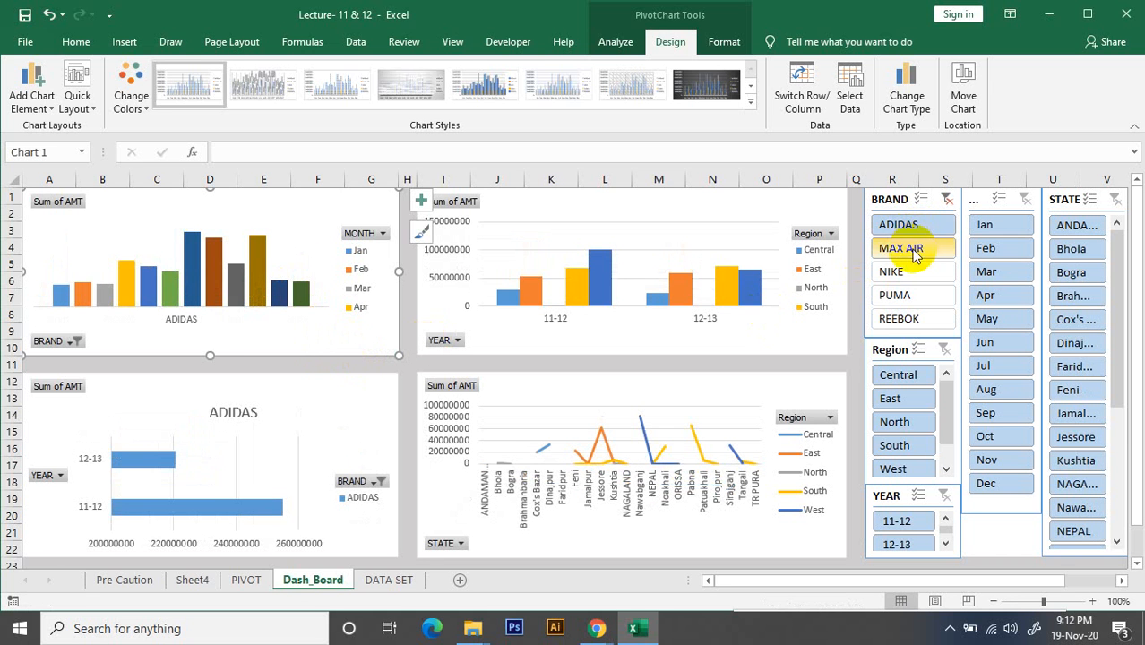
pyautogui.click(905, 273)
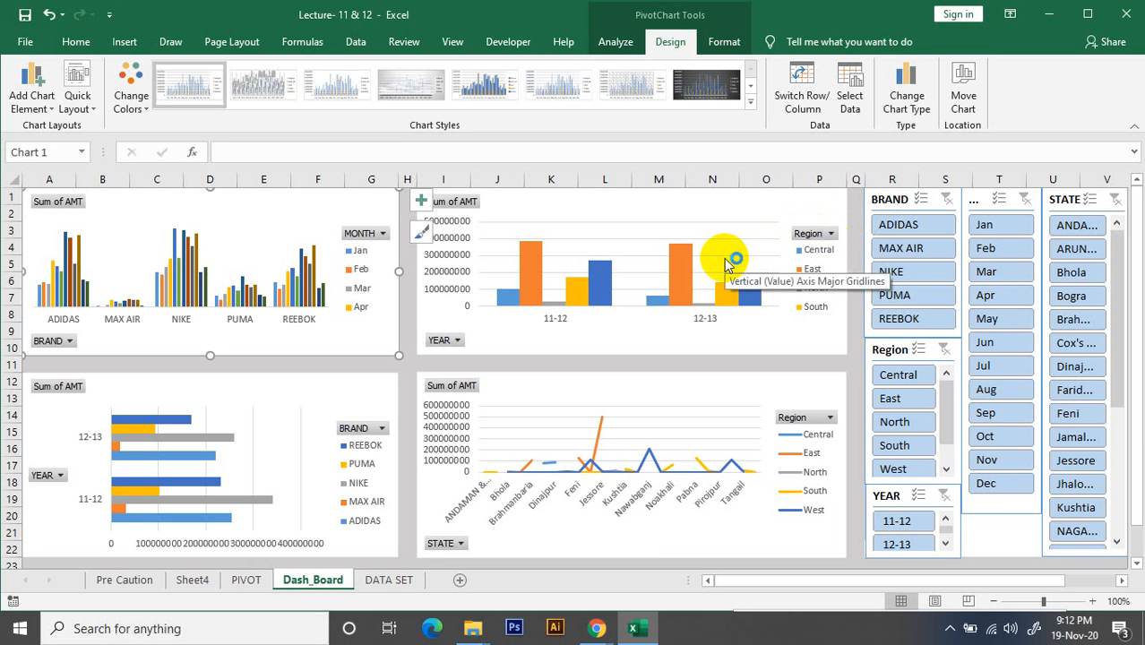
# Examine how the PivotTable behind the BRAND and MONTH chart is arranged on the PIVOT sheet, and return to Dash_Board
pyautogui.click(314, 232)
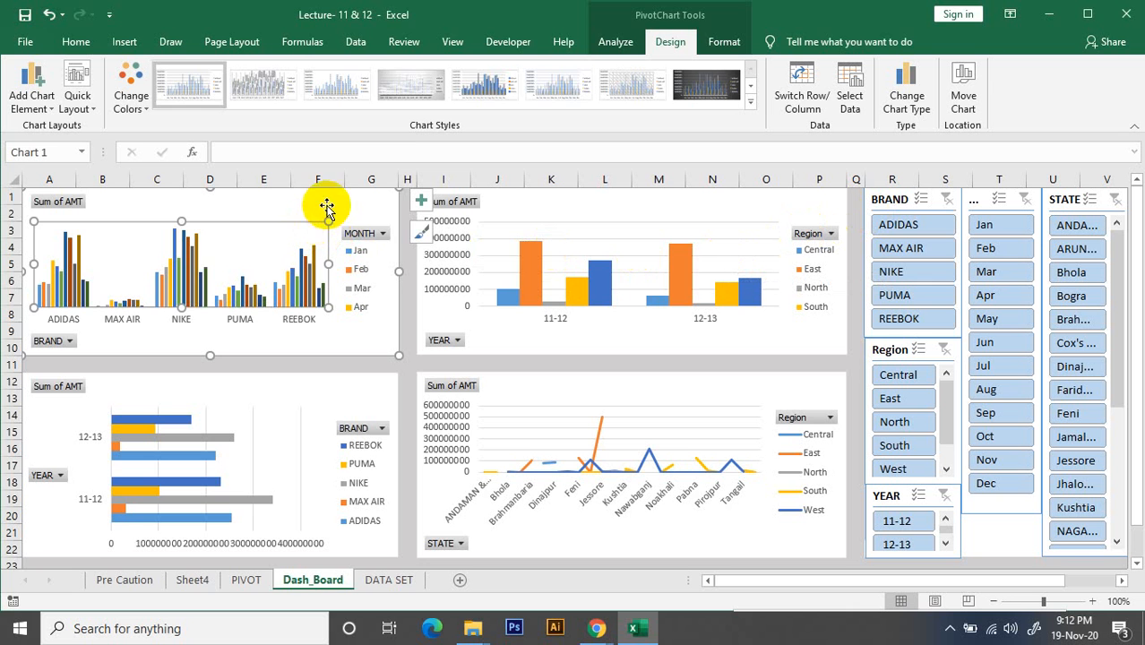
pyautogui.click(326, 208)
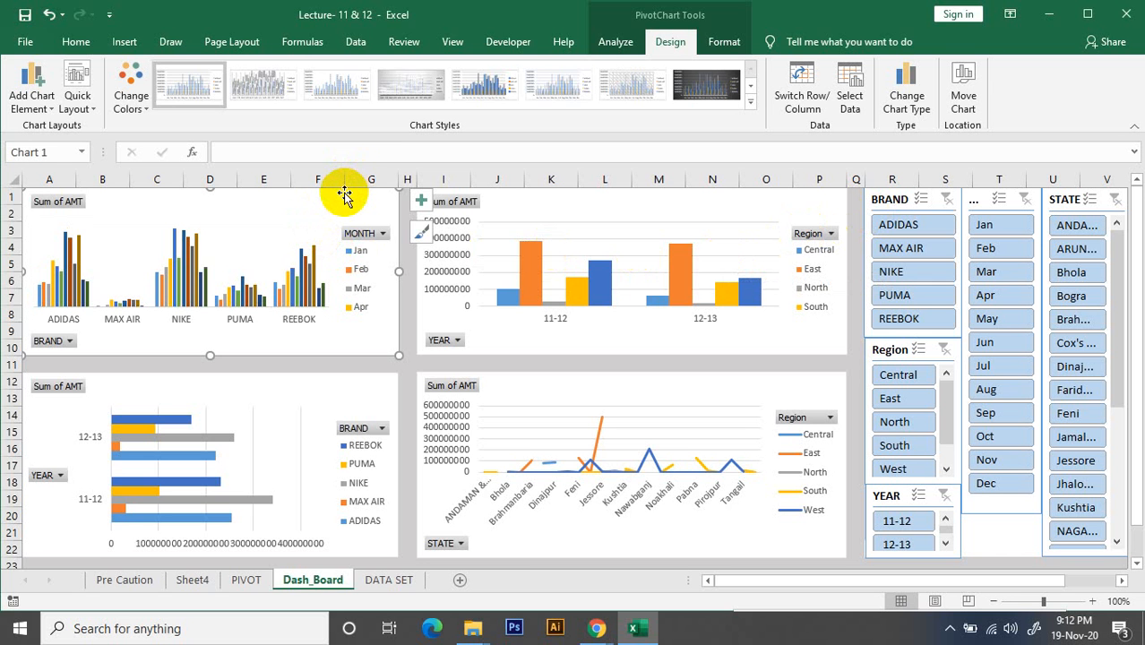
pyautogui.click(248, 579)
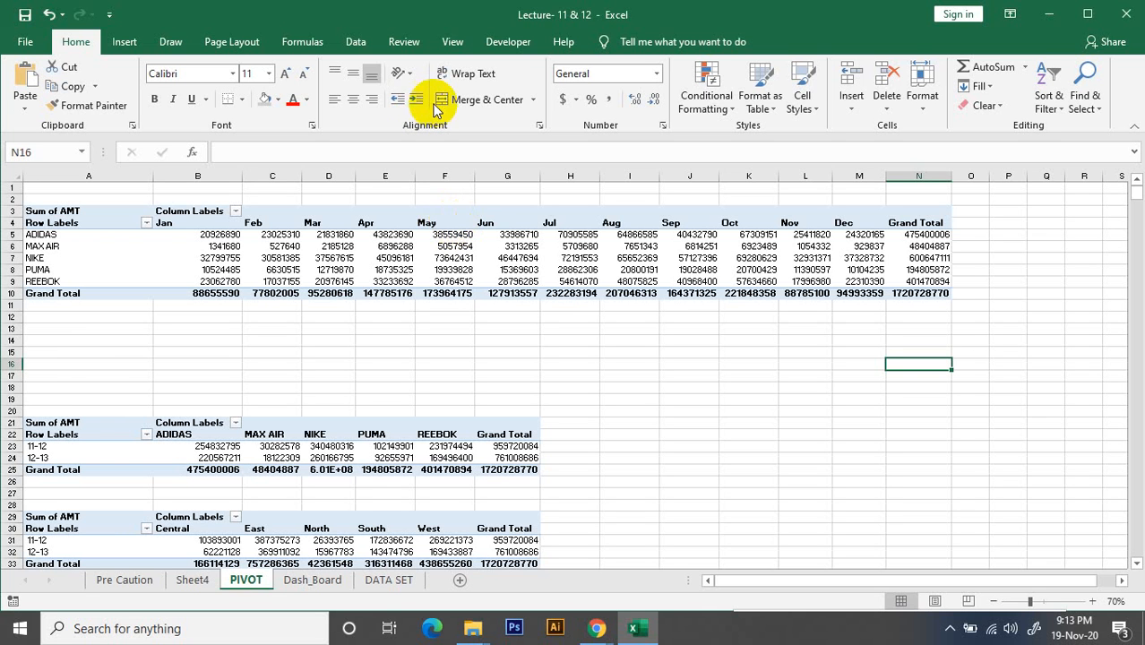
pyautogui.click(688, 269)
pyautogui.click(635, 258)
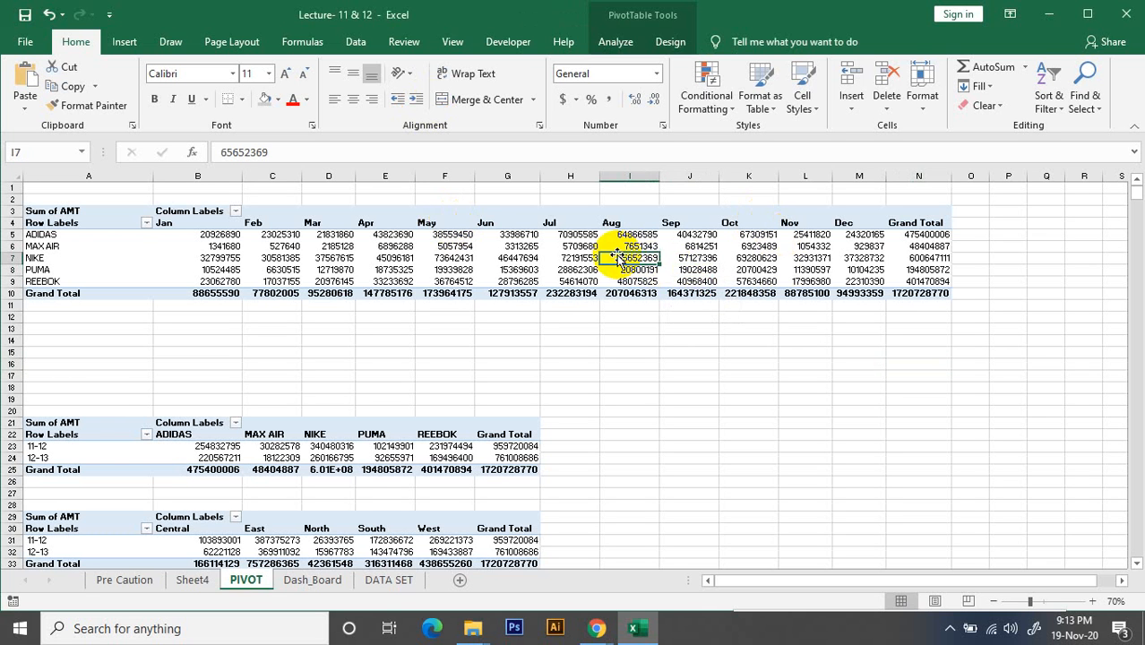
pyautogui.click(461, 268)
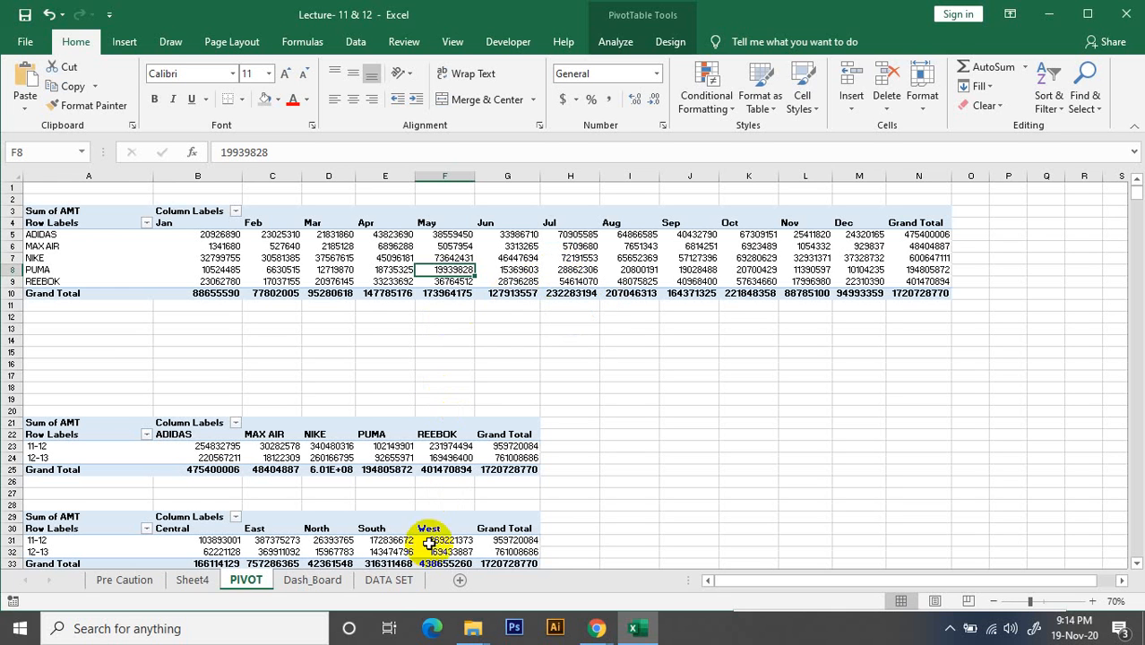
pyautogui.click(318, 581)
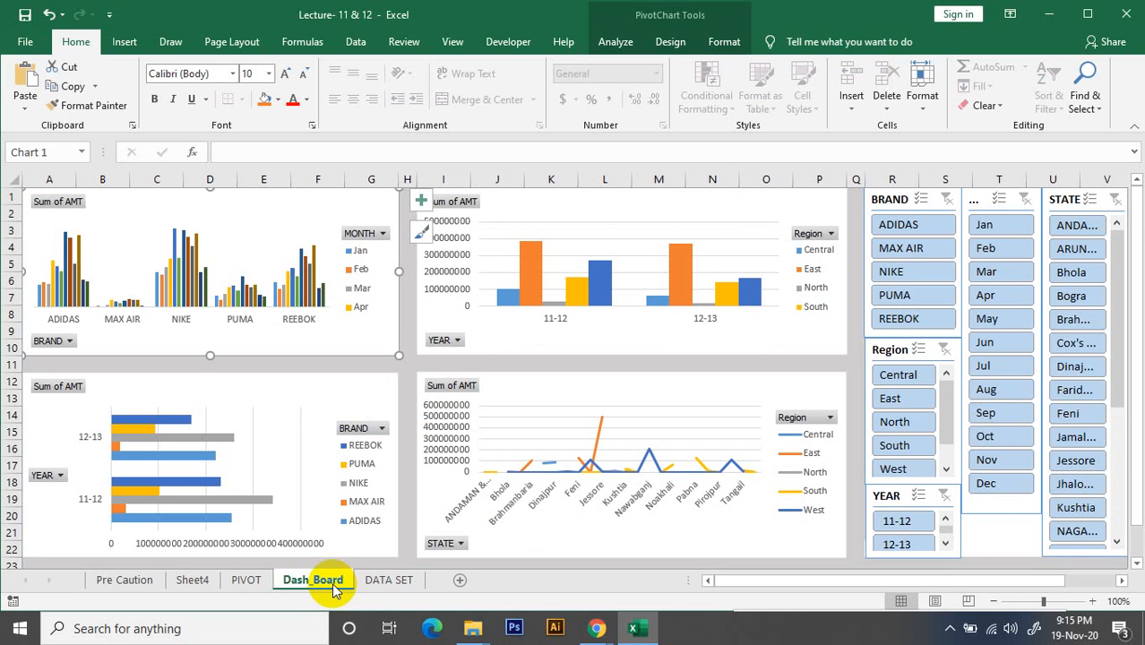
# Try shifting the plot area of the BRAND and MONTH chart and deleting the chart, undoing both changes
pyautogui.moveTo(260, 239); pyautogui.dragTo(302, 230)
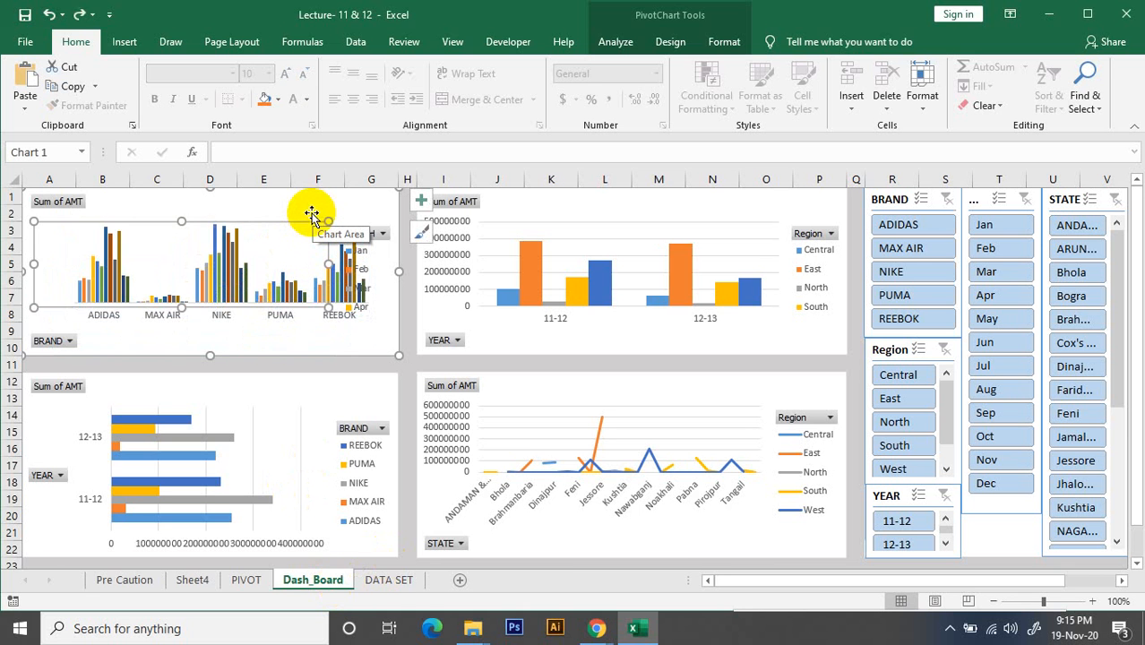
pyautogui.click(311, 211)
pyautogui.press('Escape')
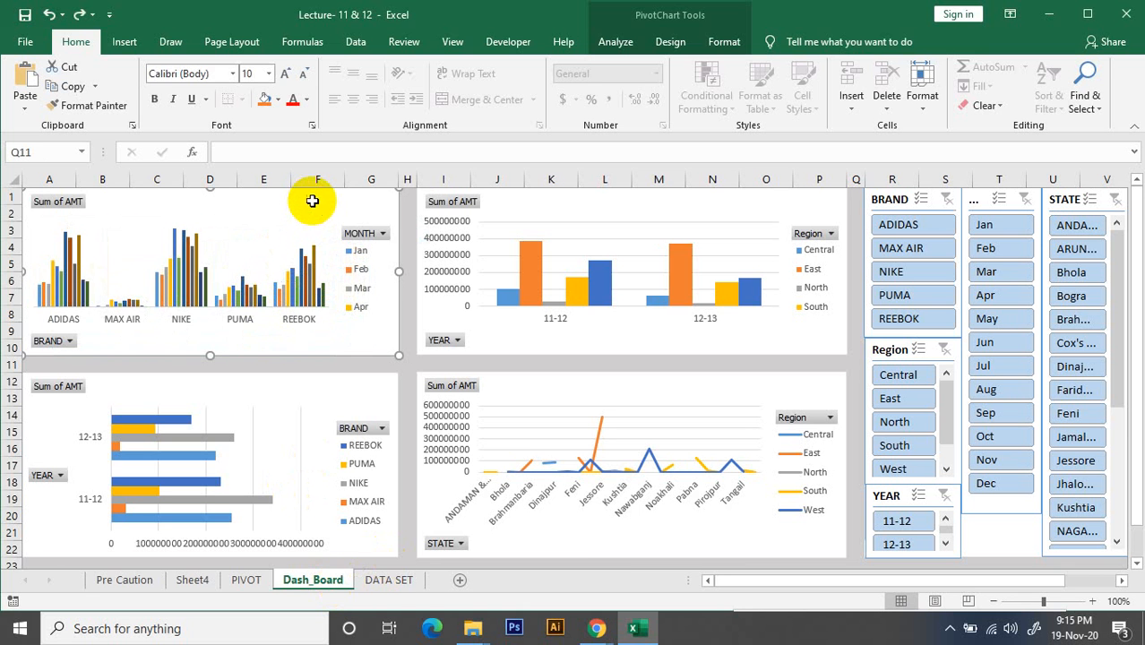
pyautogui.press('Delete')
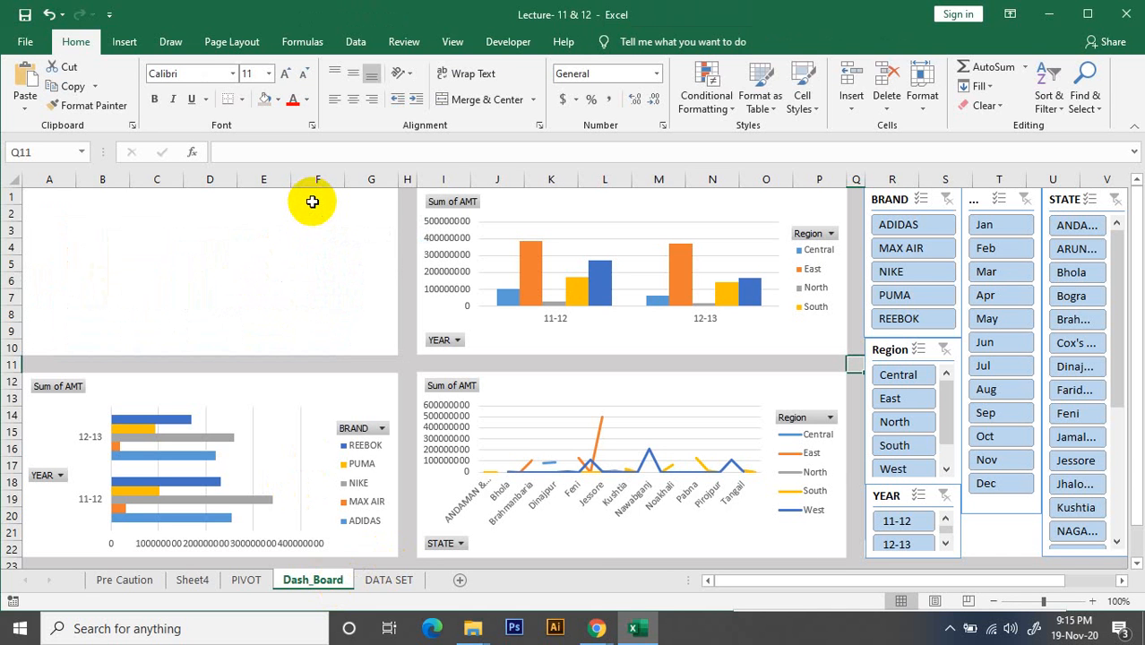
pyautogui.hotkey('ctrl', 'z')
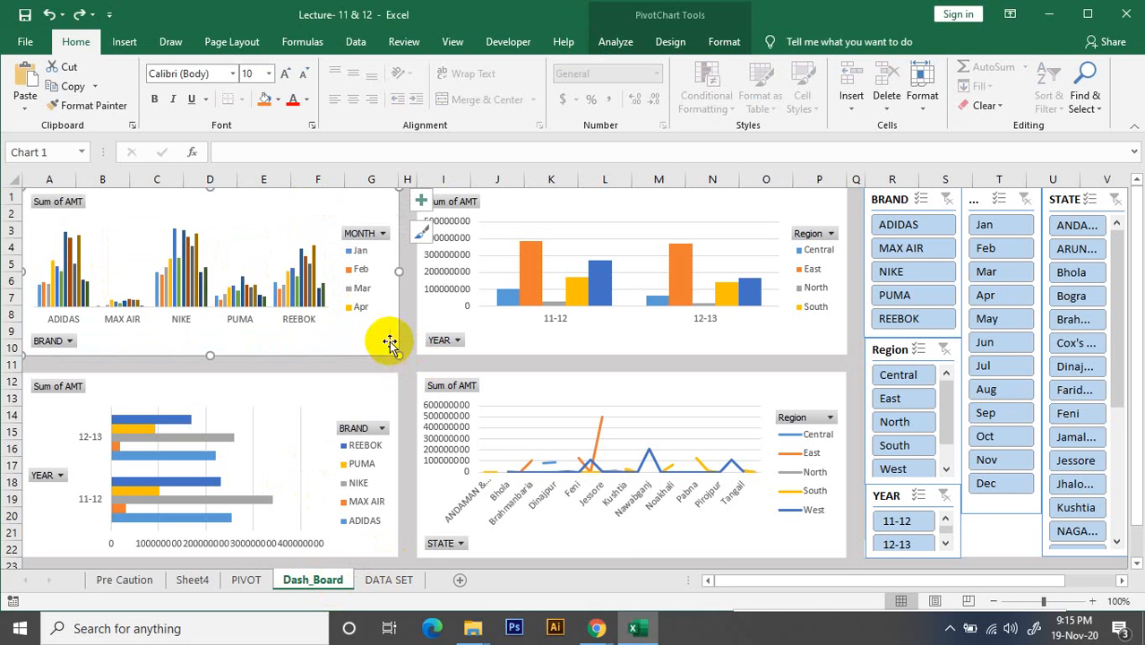
# Switch the rows and columns of the BRAND and MONTH chart back so that months form the category axis
pyautogui.click(321, 273)
pyautogui.click(316, 209)
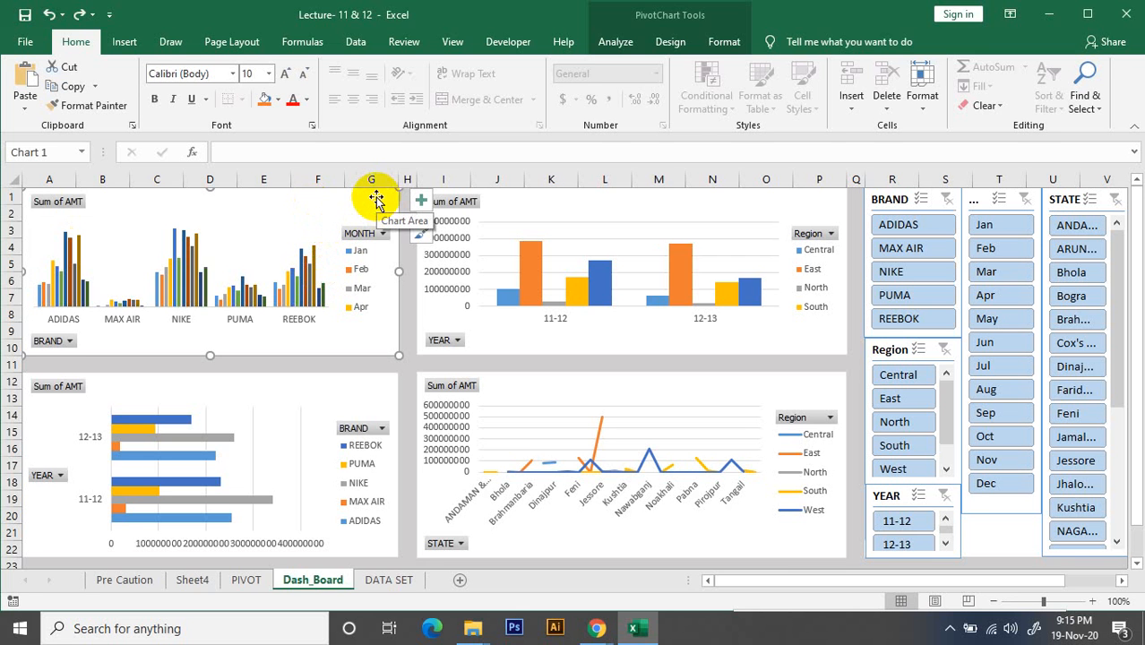
pyautogui.click(724, 42)
pyautogui.click(670, 42)
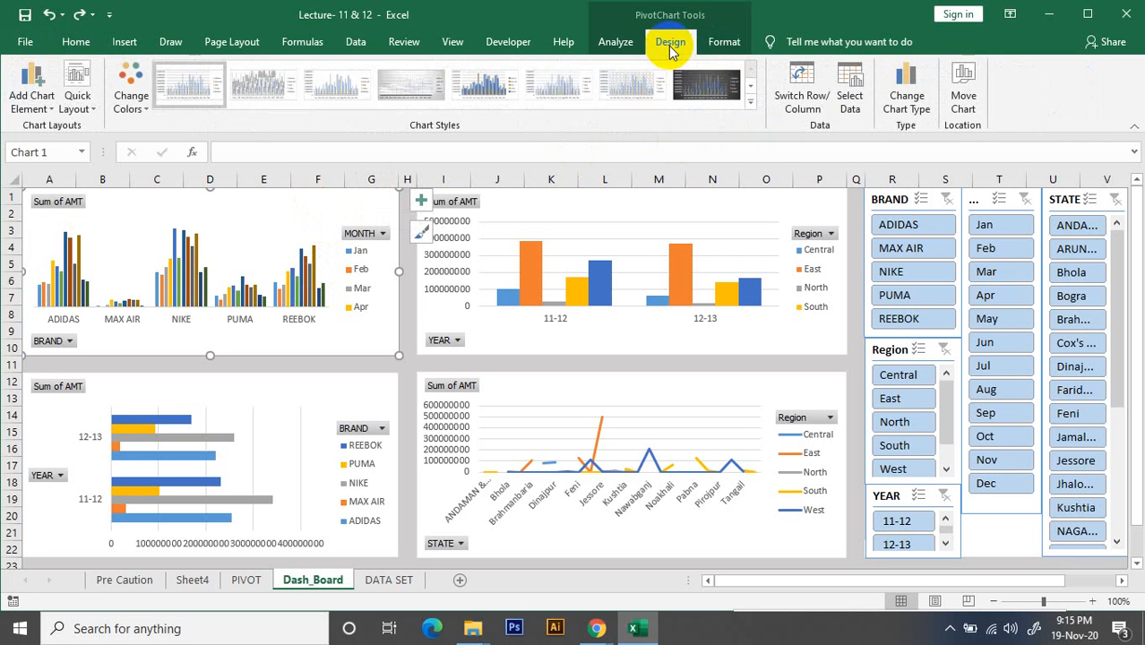
pyautogui.click(802, 97)
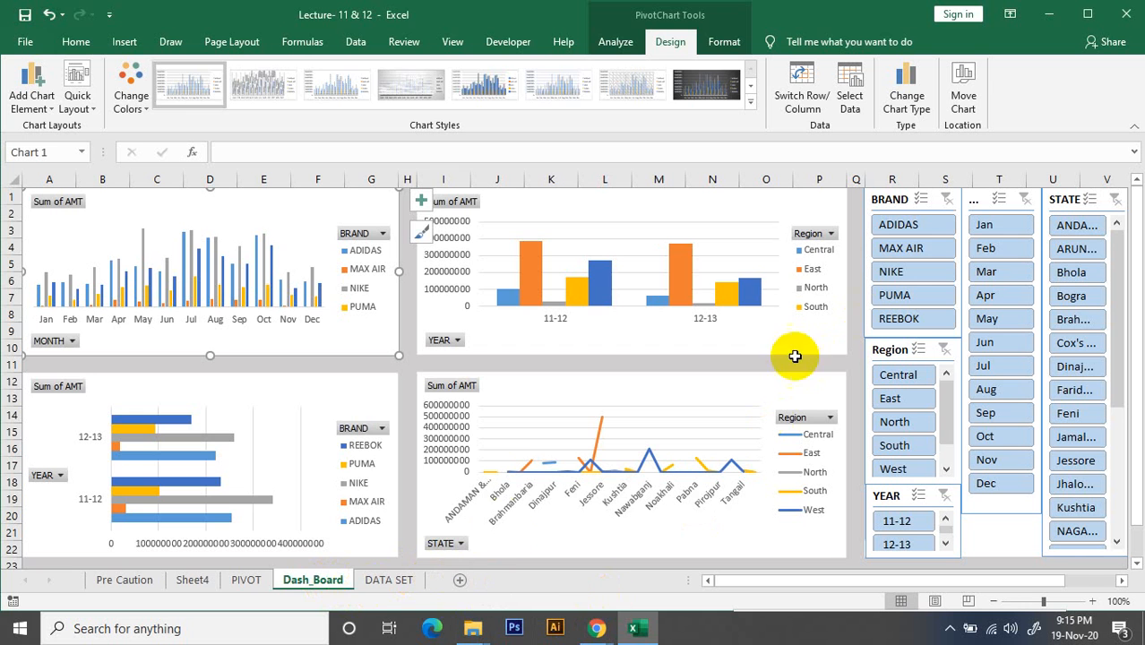
# Add a new worksheet after Dash_Board and hide its gridlines
pyautogui.click(485, 580)
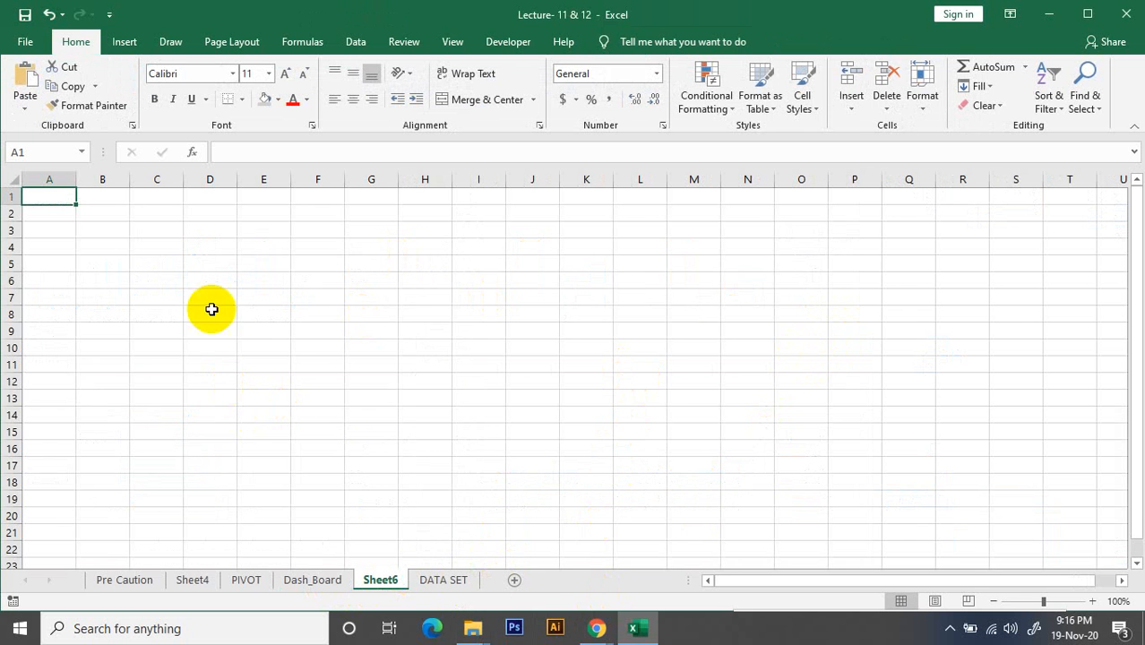
pyautogui.click(315, 580)
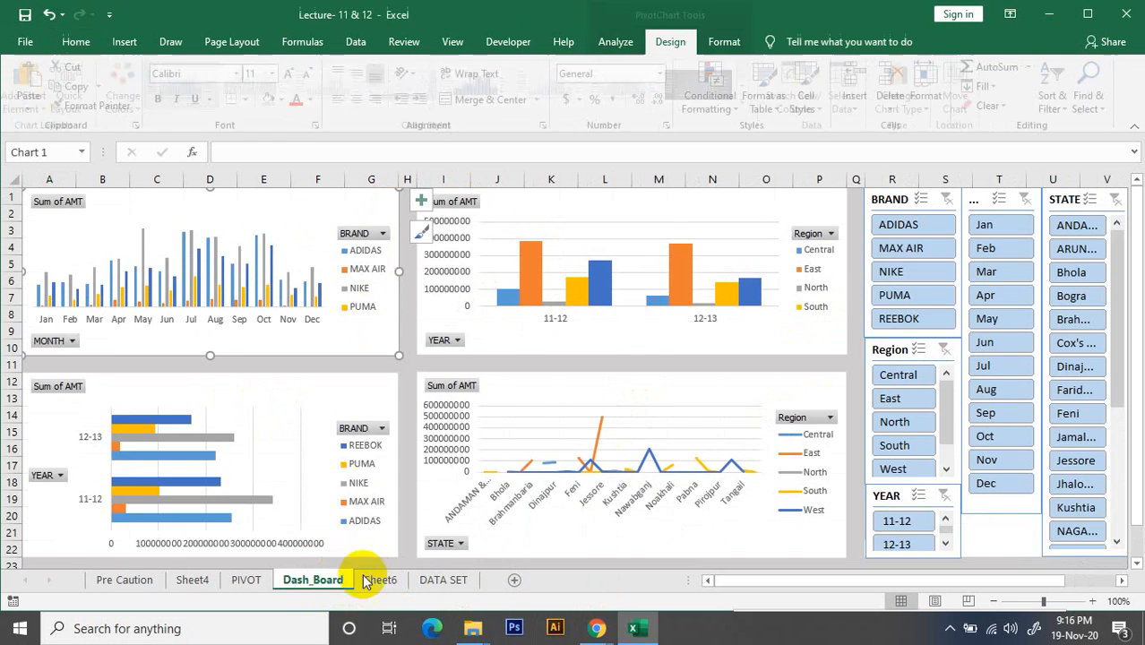
pyautogui.click(378, 581)
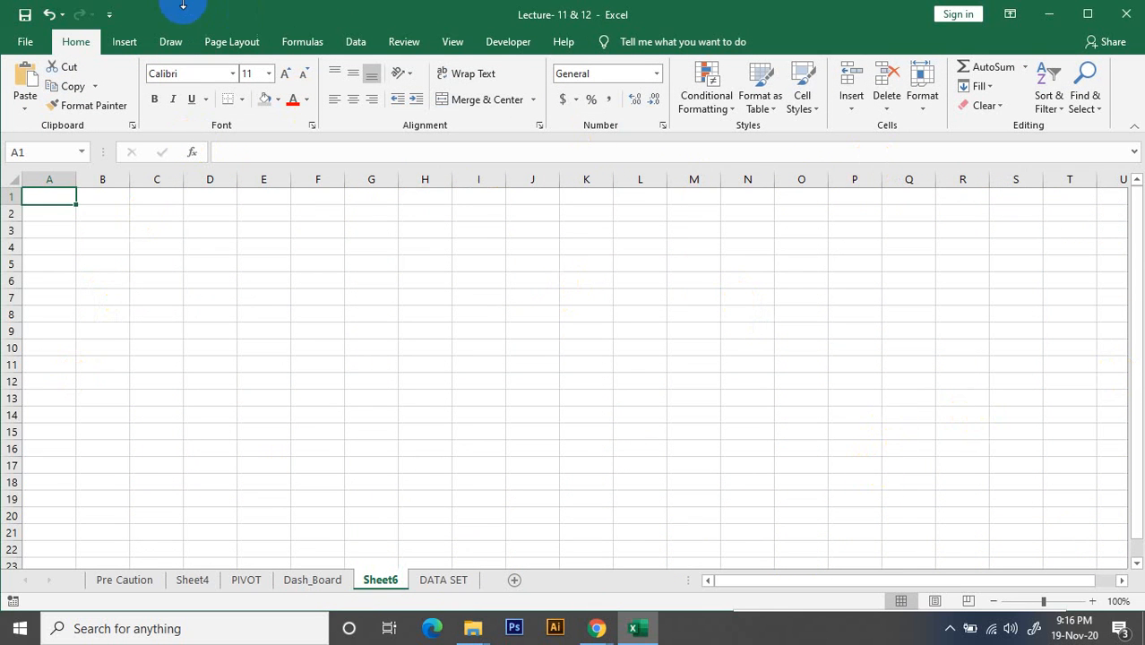
pyautogui.click(323, 214)
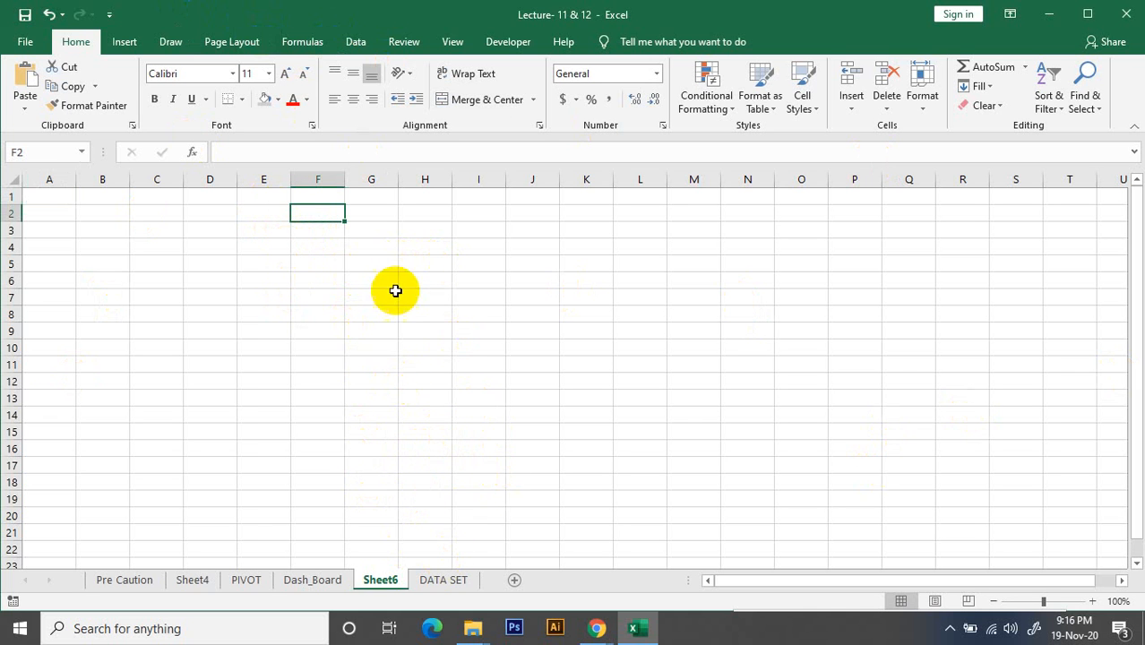
pyautogui.click(453, 43)
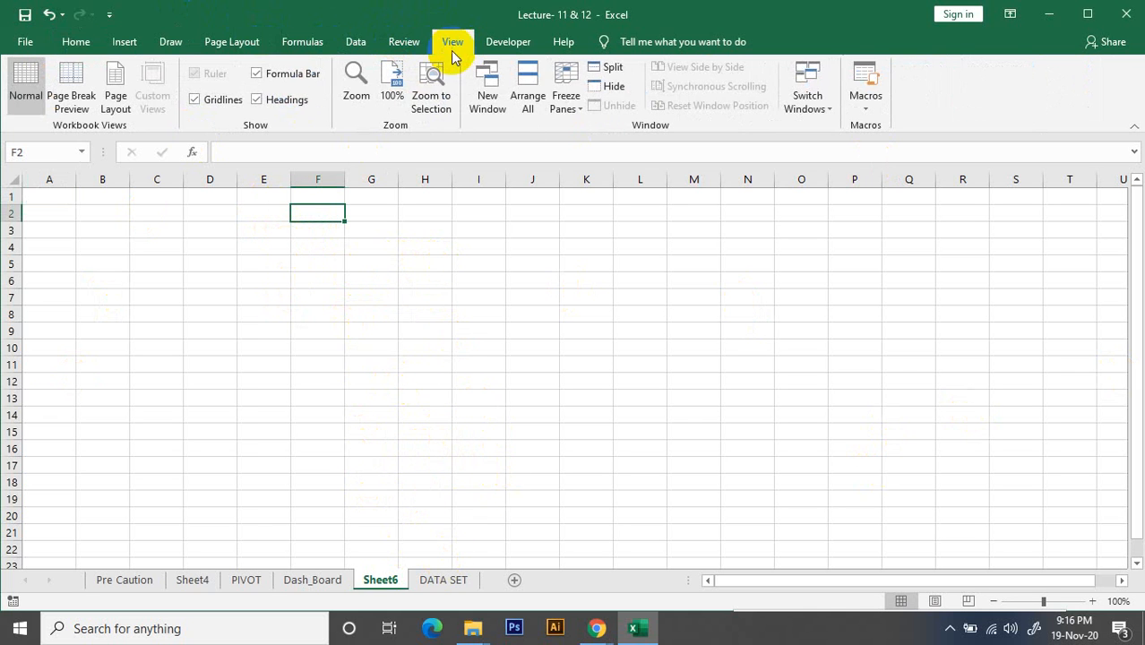
pyautogui.click(198, 104)
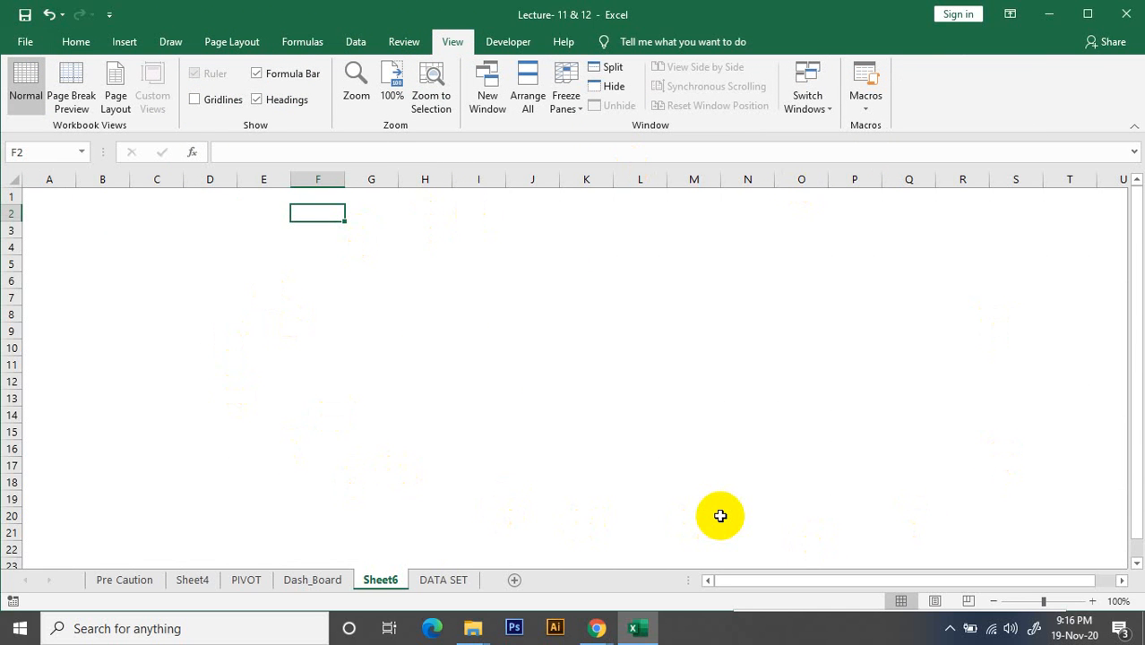
pyautogui.click(417, 297)
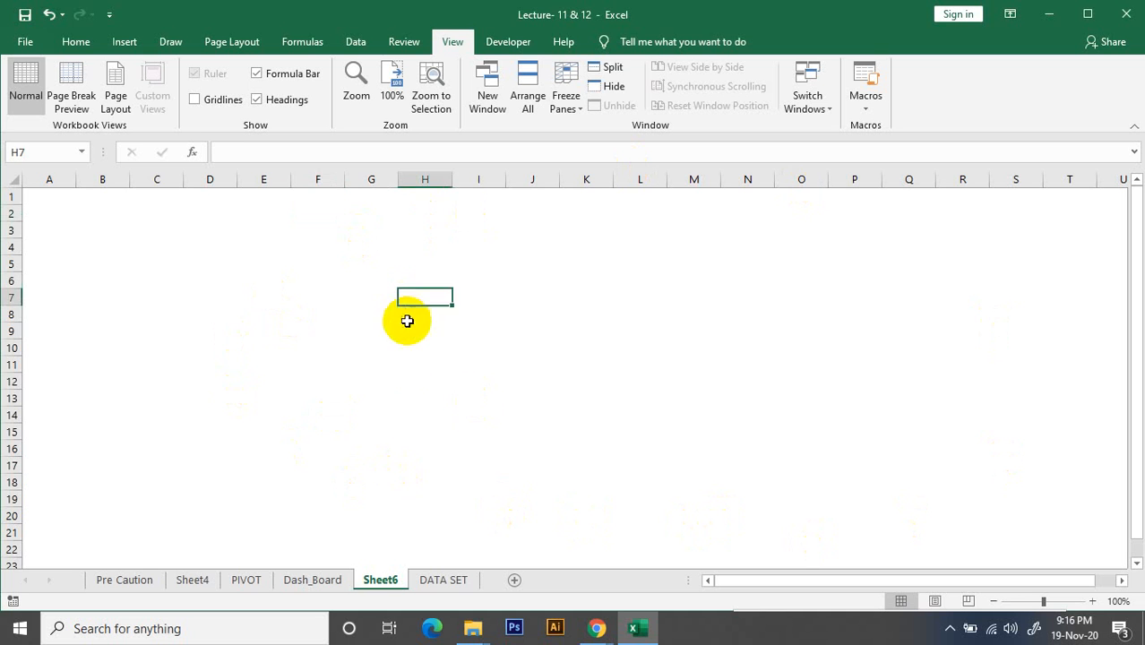
pyautogui.click(323, 381)
pyautogui.click(179, 312)
pyautogui.click(199, 415)
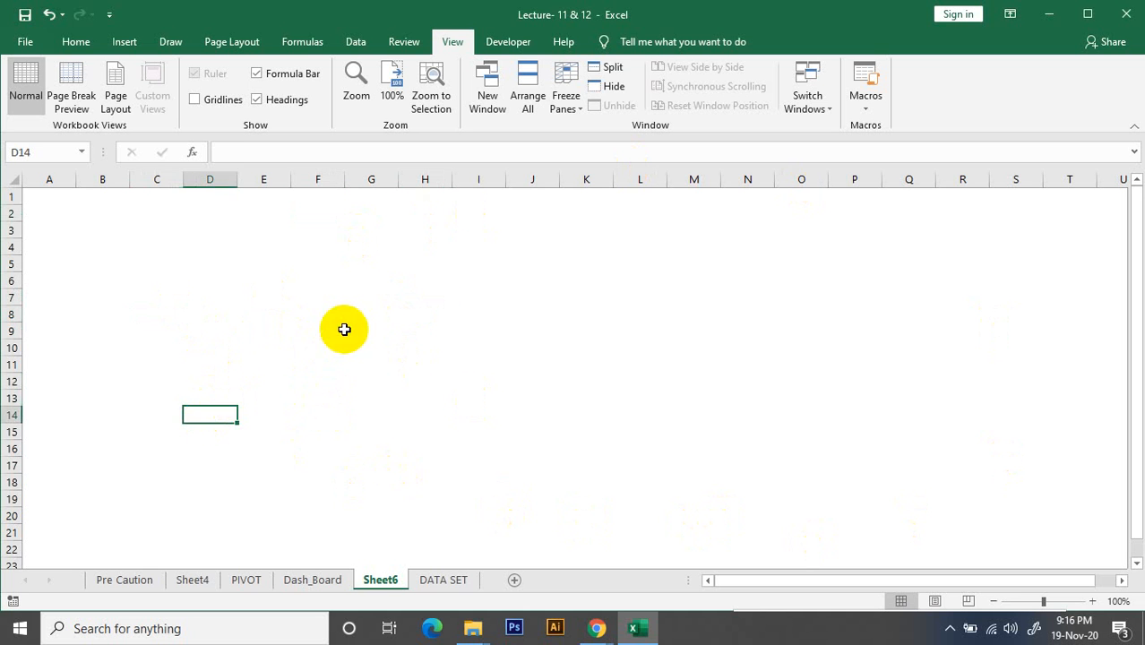
pyautogui.click(342, 328)
pyautogui.click(513, 292)
pyautogui.click(446, 409)
pyautogui.click(320, 384)
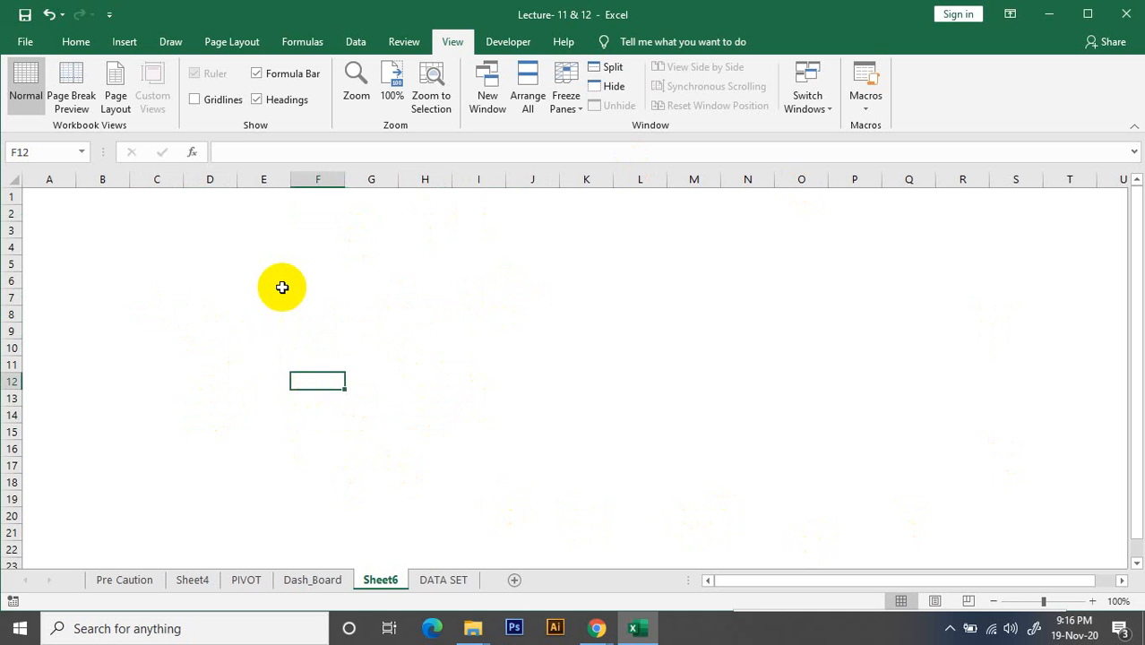
pyautogui.click(268, 261)
pyautogui.click(206, 328)
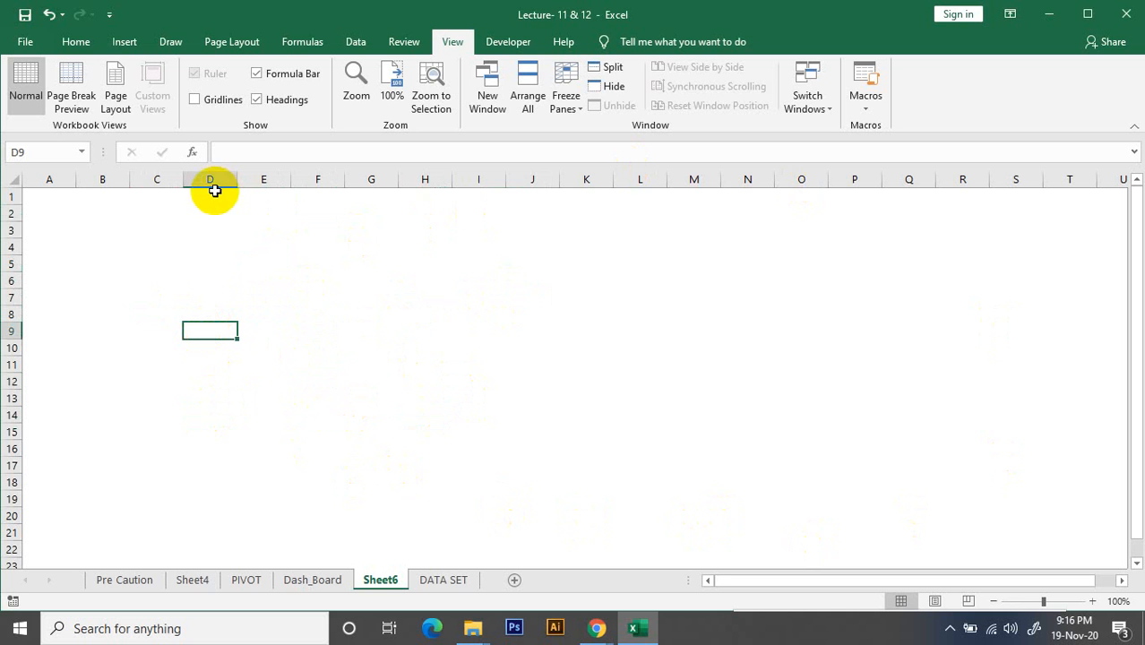
pyautogui.click(90, 248)
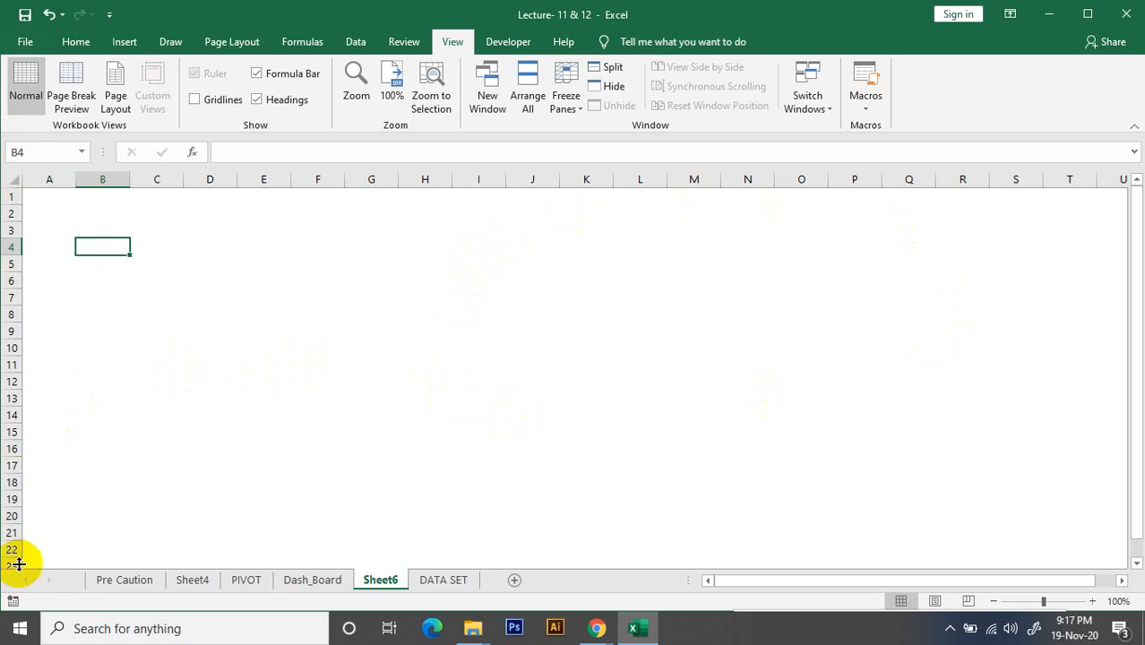
# Fill the whole of row 11 on Sheet6 with light grey as a horizontal divider
pyautogui.click(11, 365)
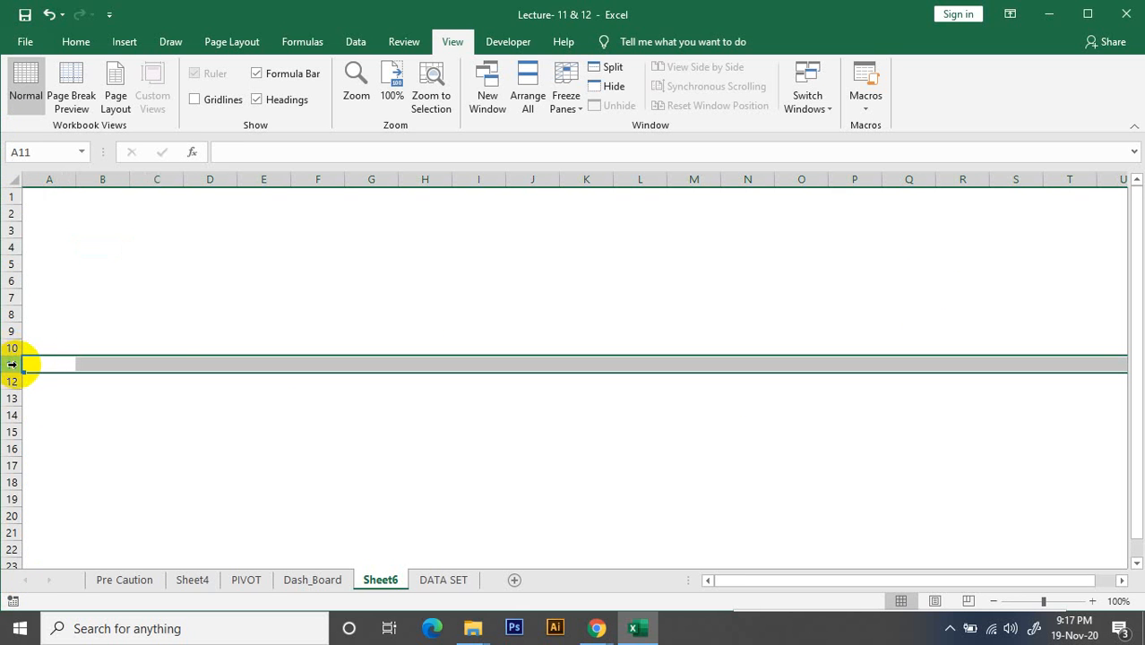
pyautogui.click(124, 44)
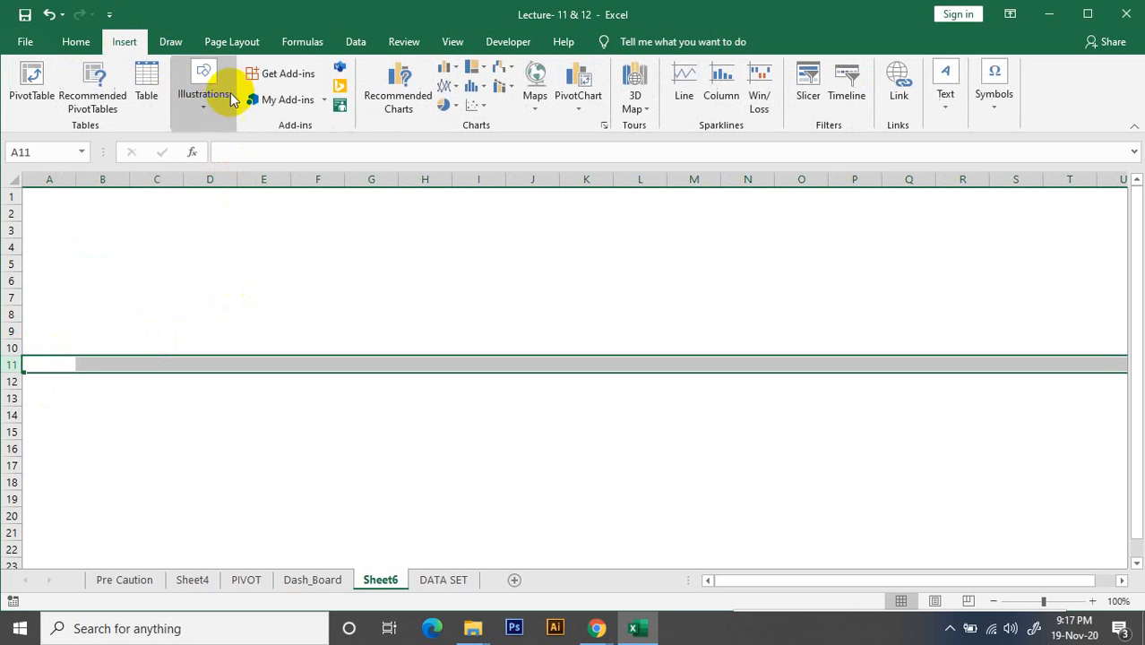
pyautogui.click(76, 42)
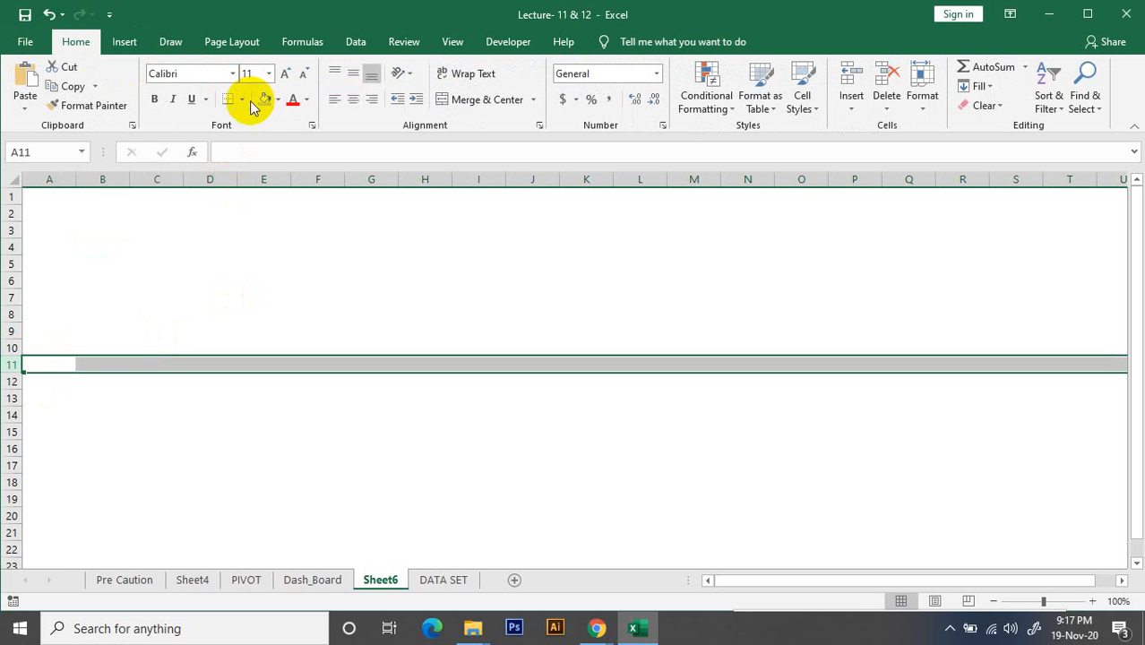
pyautogui.click(264, 101)
pyautogui.click(278, 434)
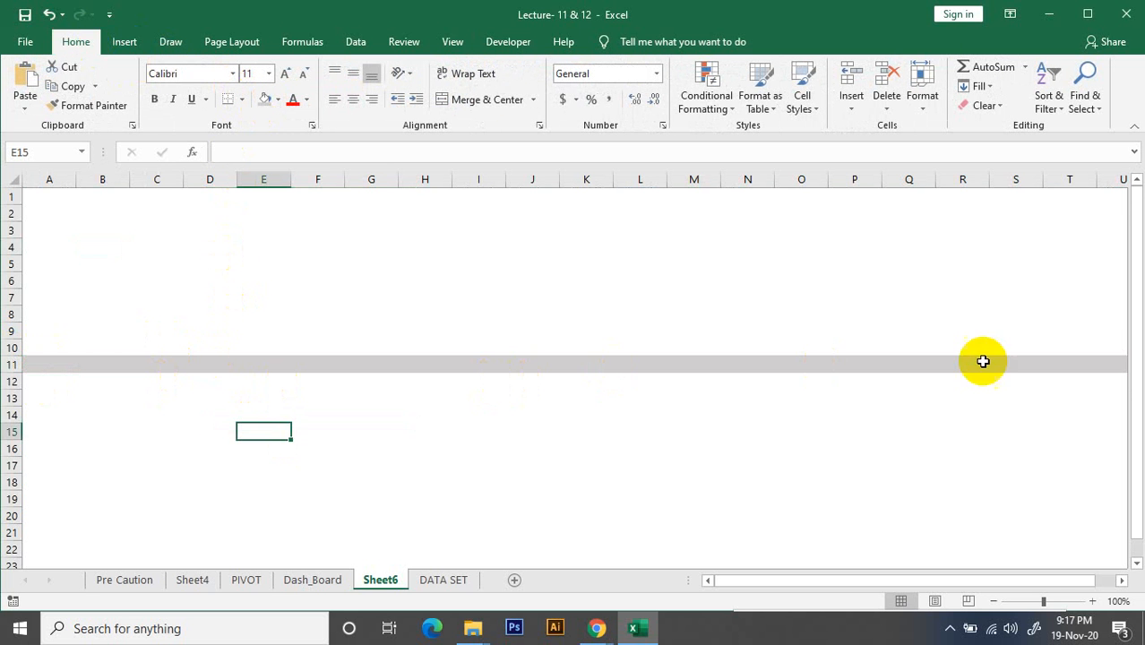
# Fill the whole of row 23 with the same light grey as row 11
pyautogui.click(12, 564)
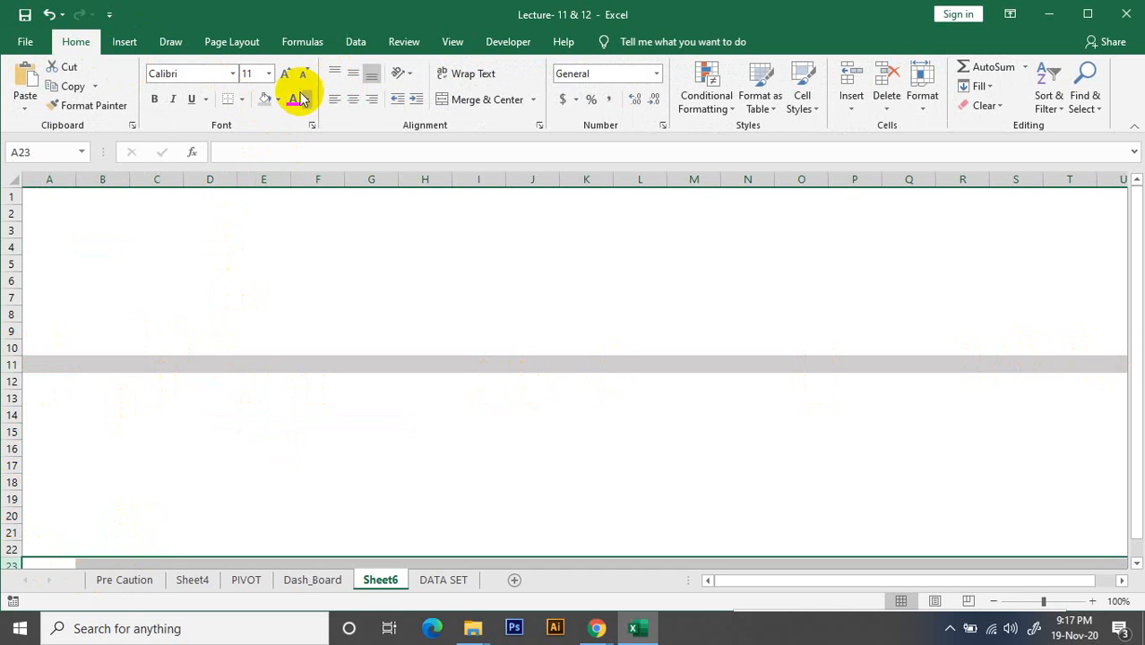
pyautogui.click(266, 101)
pyautogui.scroll(-3, 348, 409)
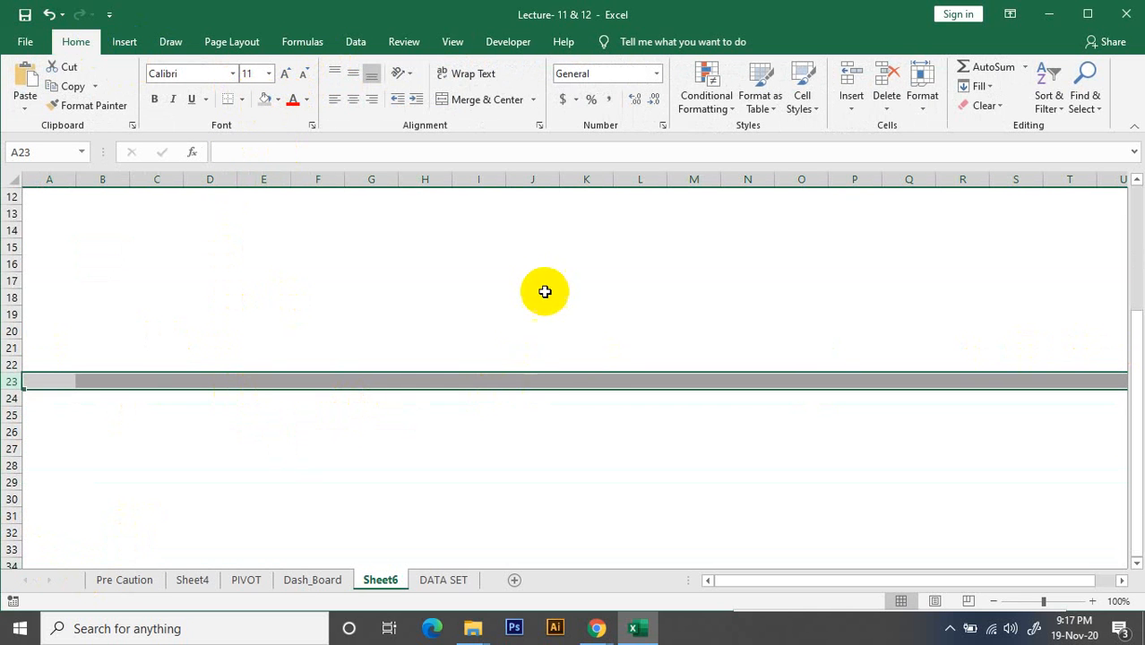
pyautogui.scroll(3, 543, 289)
pyautogui.click(628, 230)
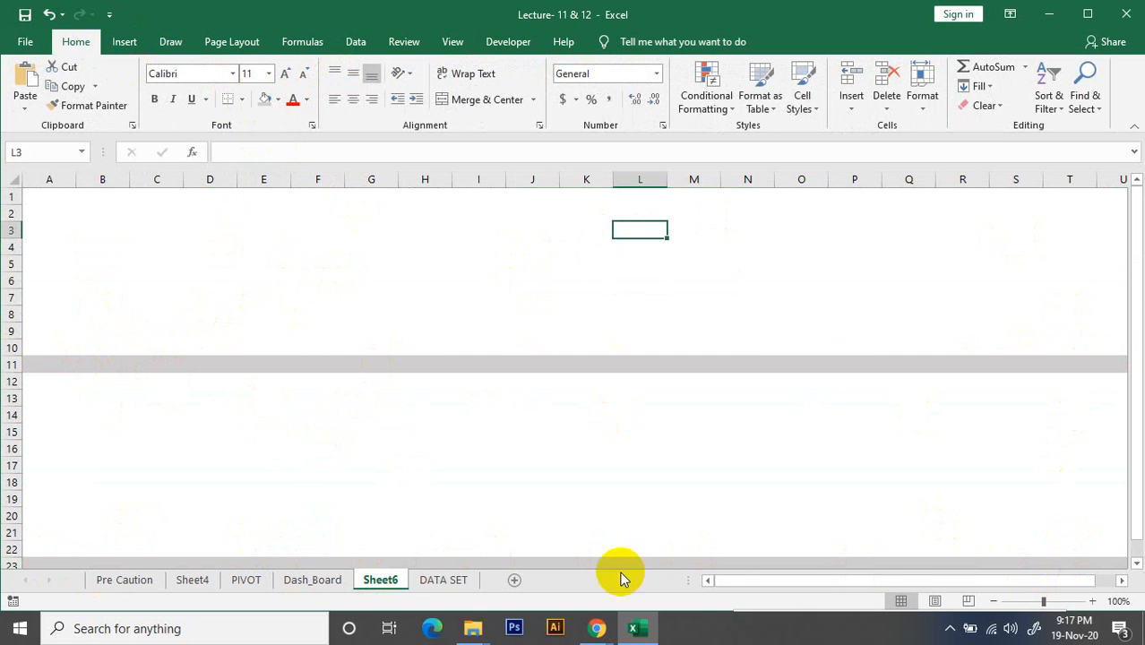
pyautogui.click(266, 179)
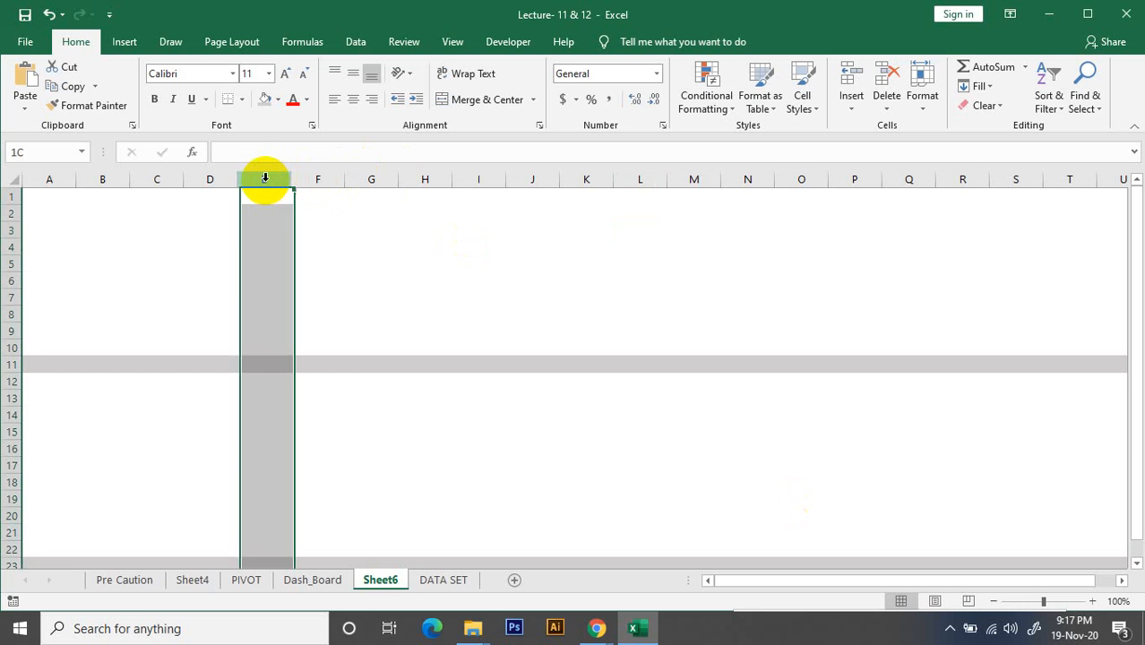
pyautogui.click(319, 180)
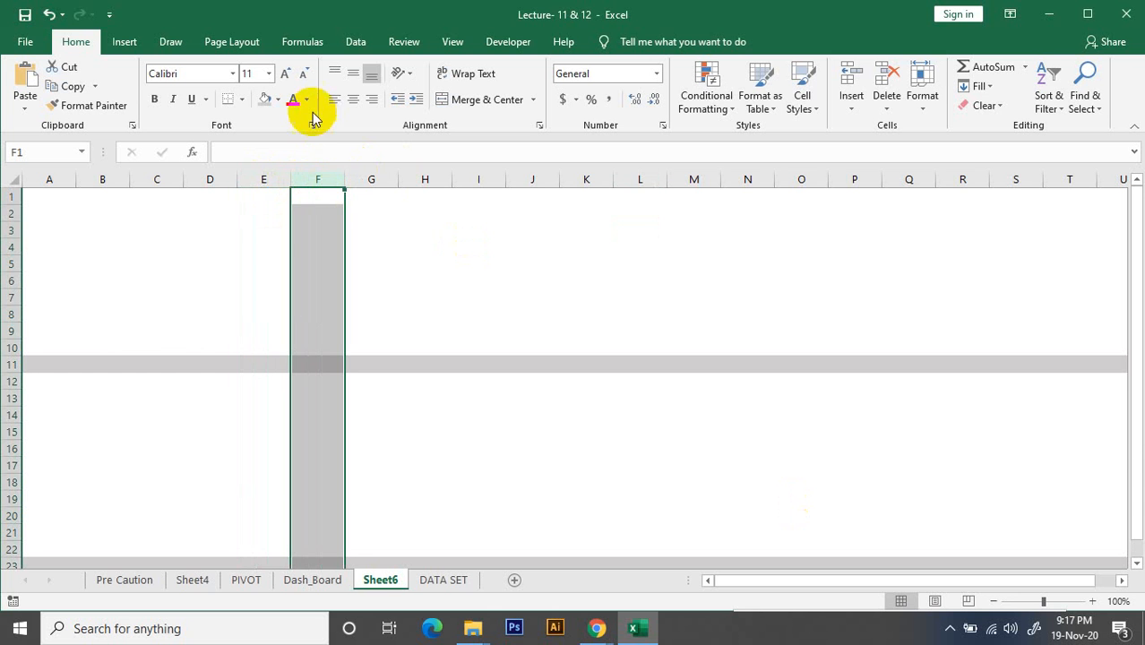
pyautogui.click(263, 102)
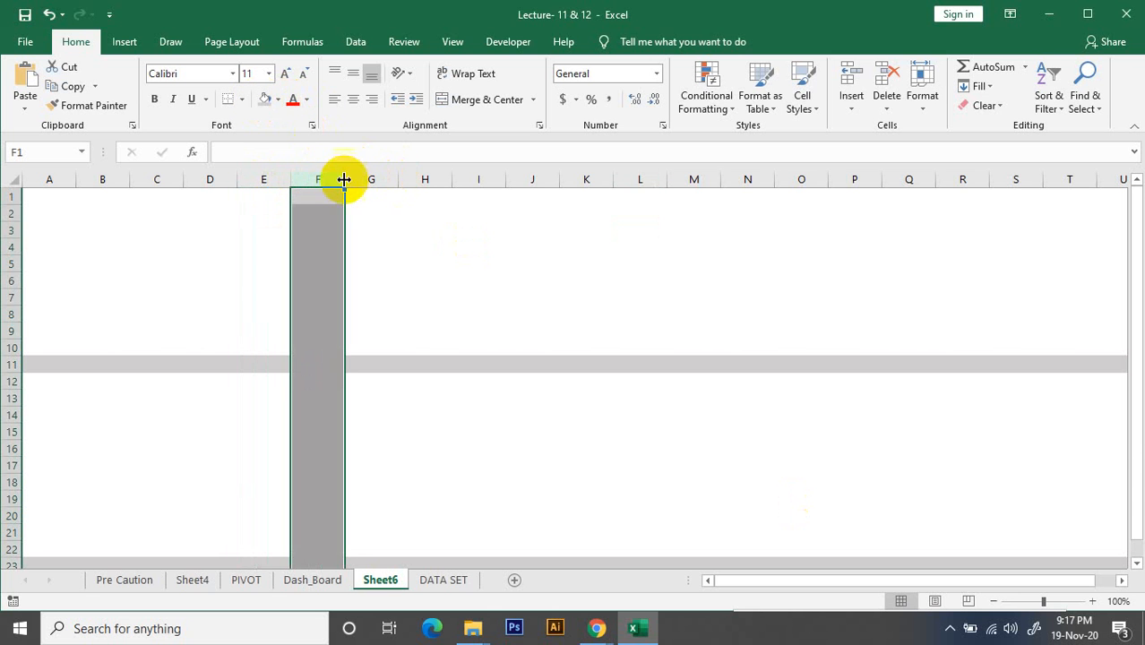
pyautogui.moveTo(341, 179)
pyautogui.mouseDown()
pyautogui.moveTo(312, 179)
pyautogui.moveTo(345, 183)
pyautogui.mouseUp()
pyautogui.click(428, 235)
pyautogui.hotkey('ctrl', 'z')
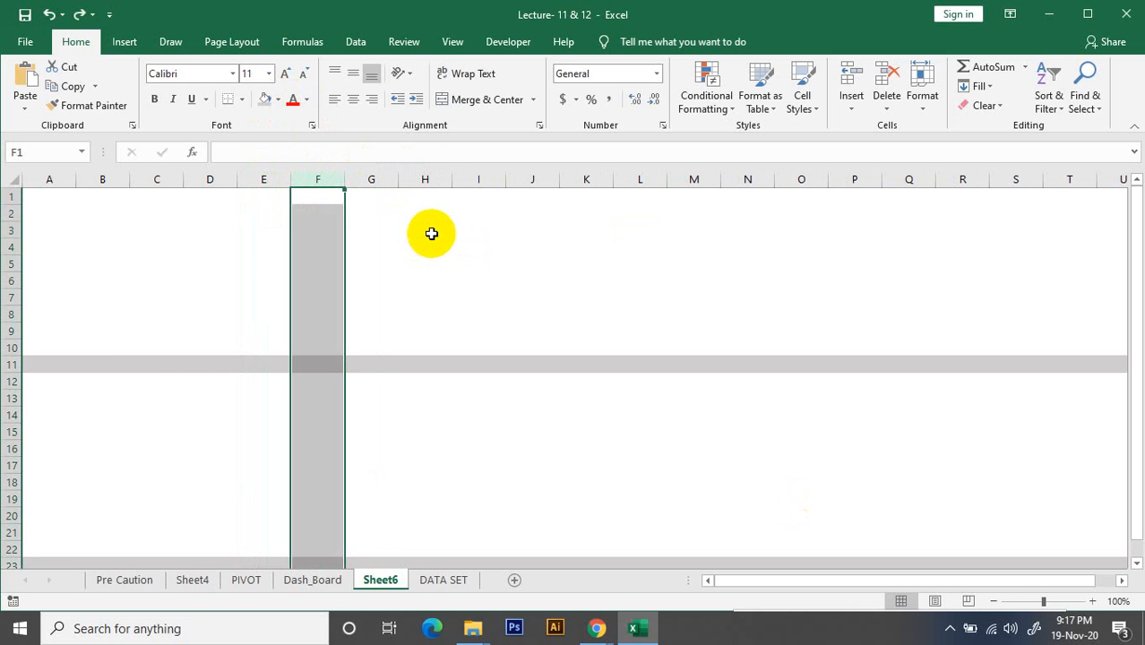
# Fill the whole of column F with the light grey used for the divider rows
pyautogui.click(431, 223)
pyautogui.click(309, 179)
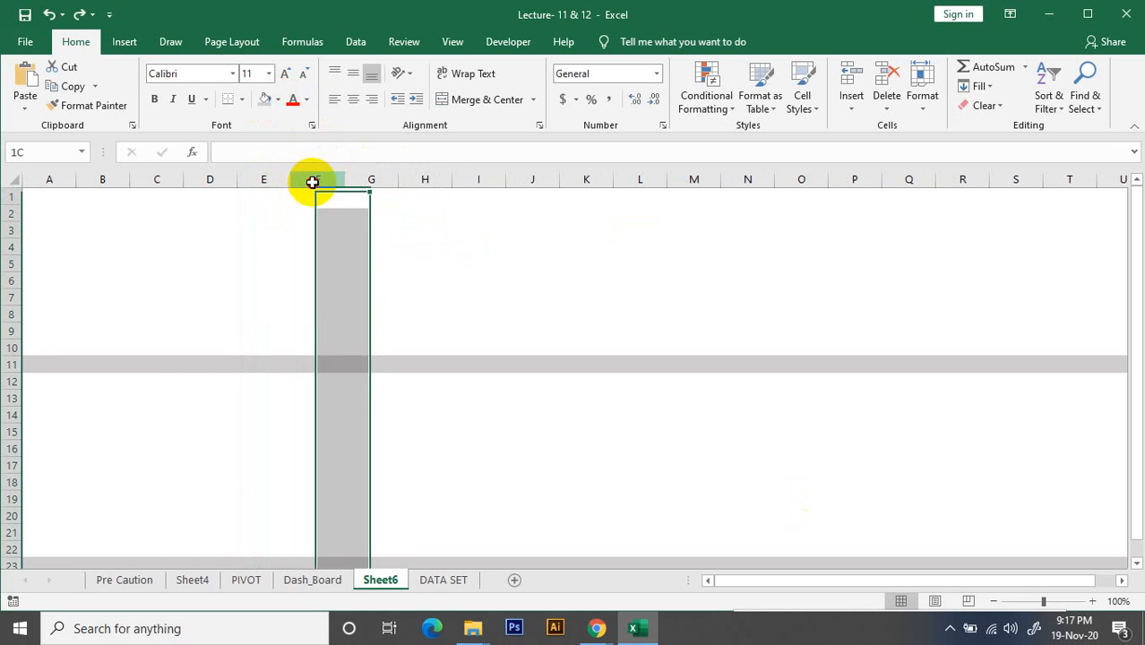
pyautogui.click(265, 101)
pyautogui.click(411, 197)
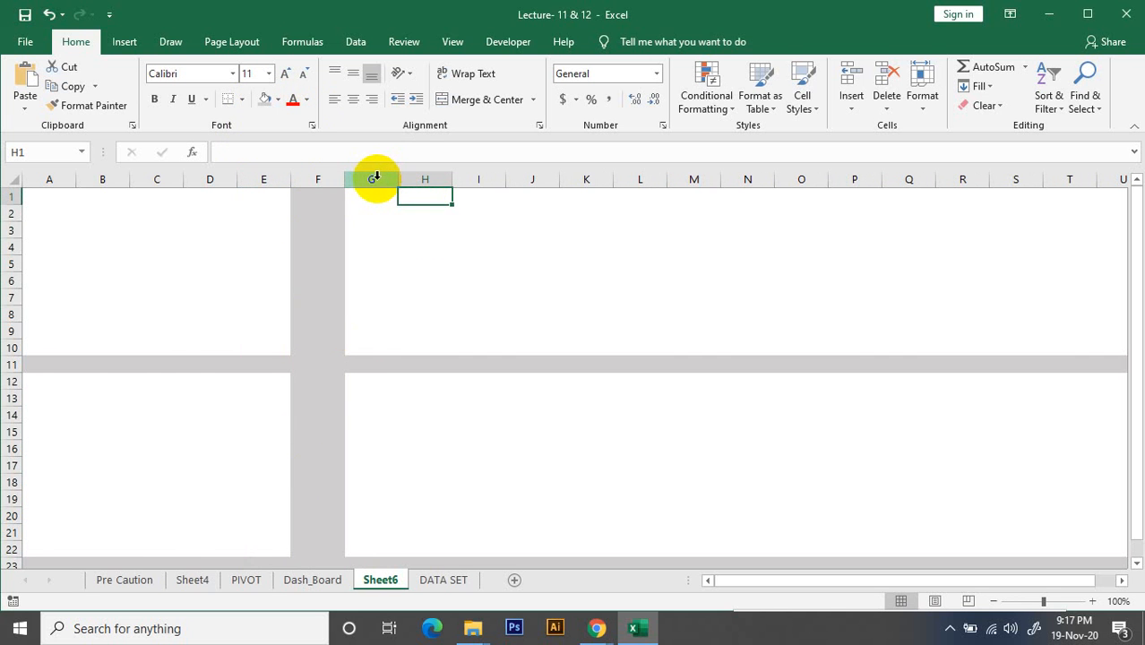
# Fill columns L and R with the same light grey, leaving five blank columns between each pair of vertical dividers
pyautogui.moveTo(376, 177); pyautogui.dragTo(651, 168)
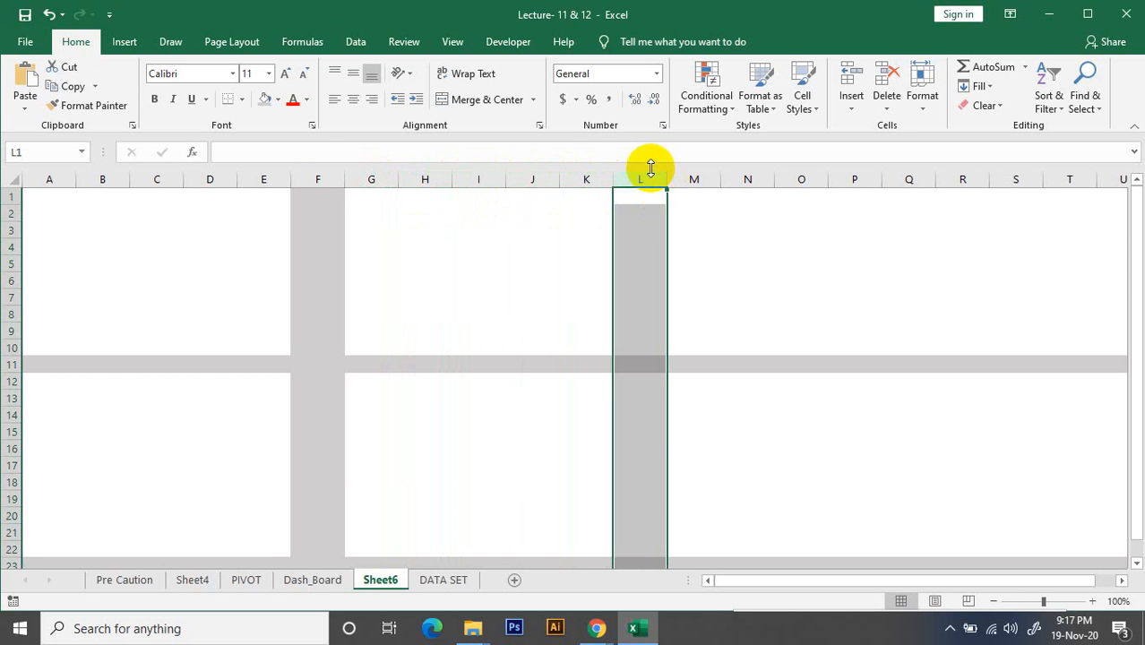
pyautogui.click(263, 102)
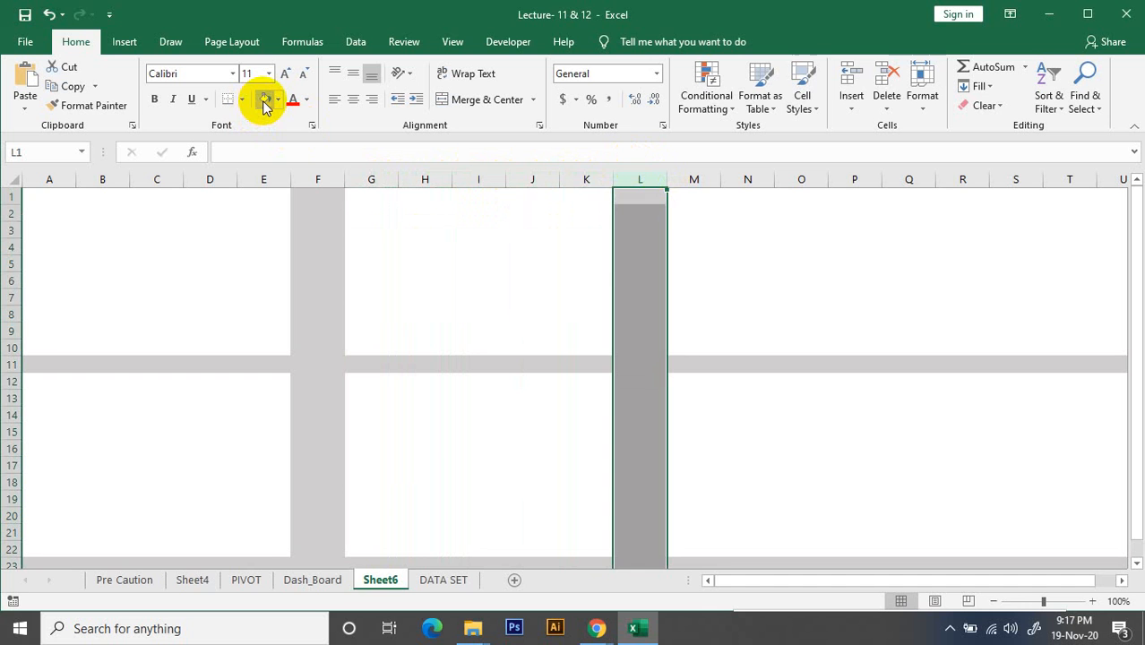
pyautogui.click(707, 179)
pyautogui.moveTo(707, 178); pyautogui.dragTo(899, 178)
pyautogui.click(899, 179)
pyautogui.click(963, 179)
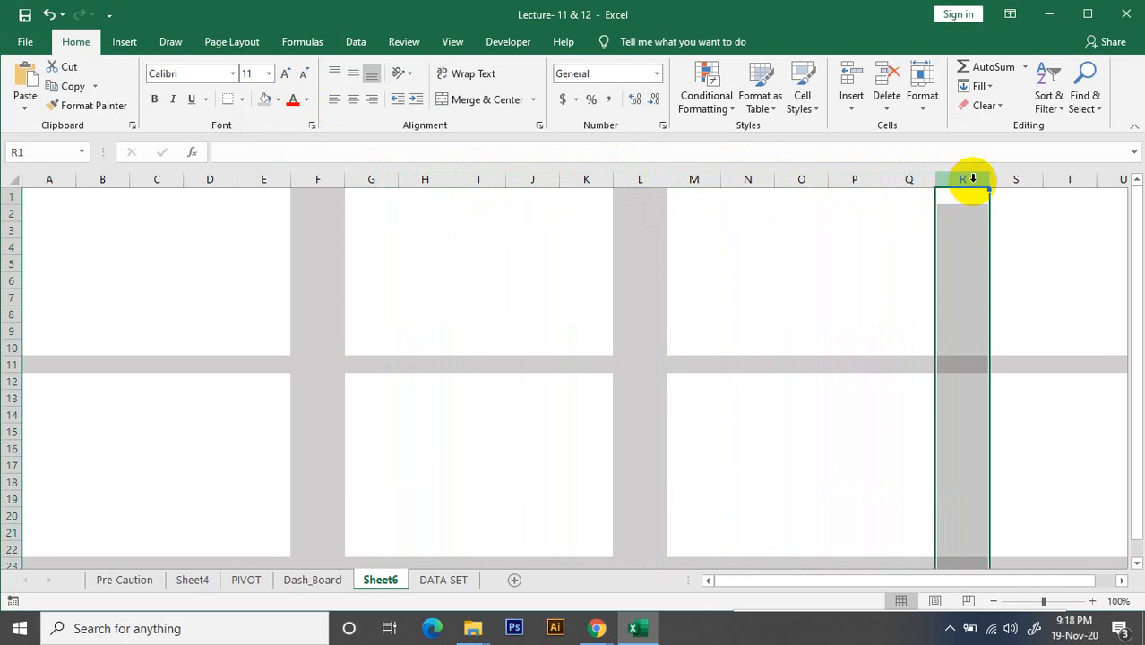
pyautogui.click(266, 100)
pyautogui.click(1066, 300)
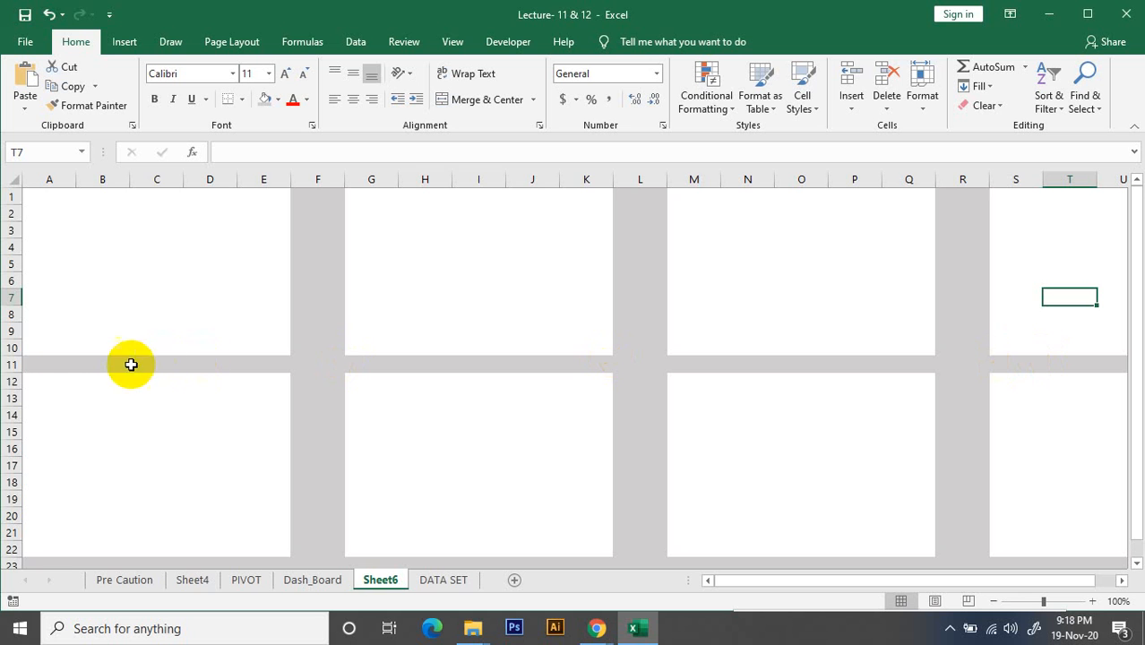
pyautogui.click(13, 364)
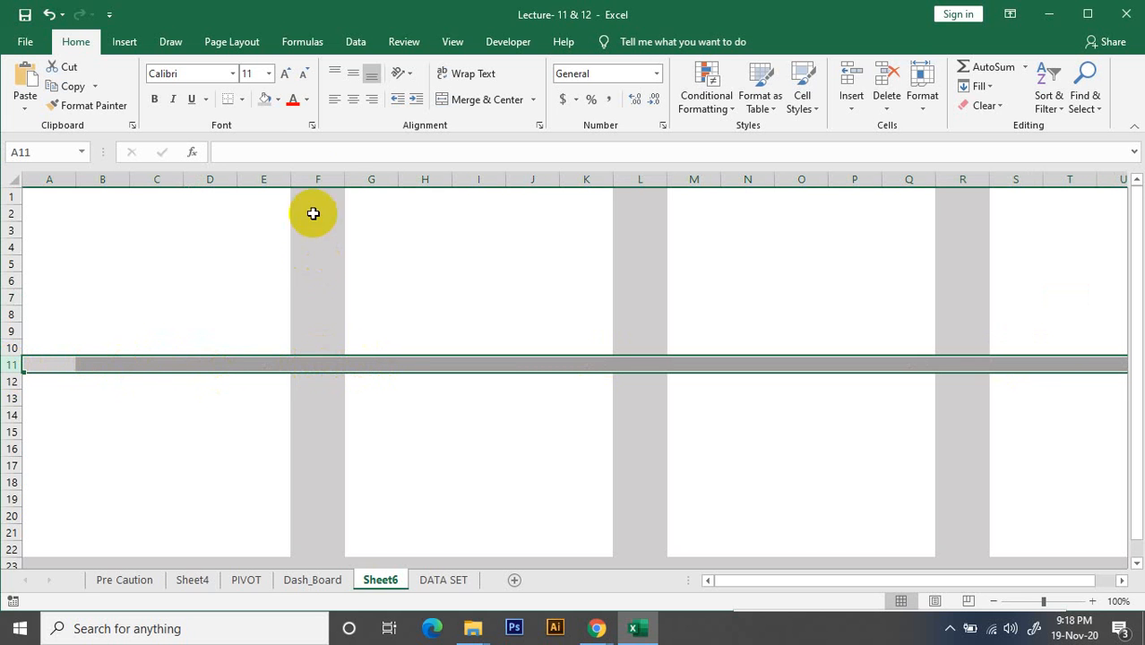
pyautogui.click(325, 178)
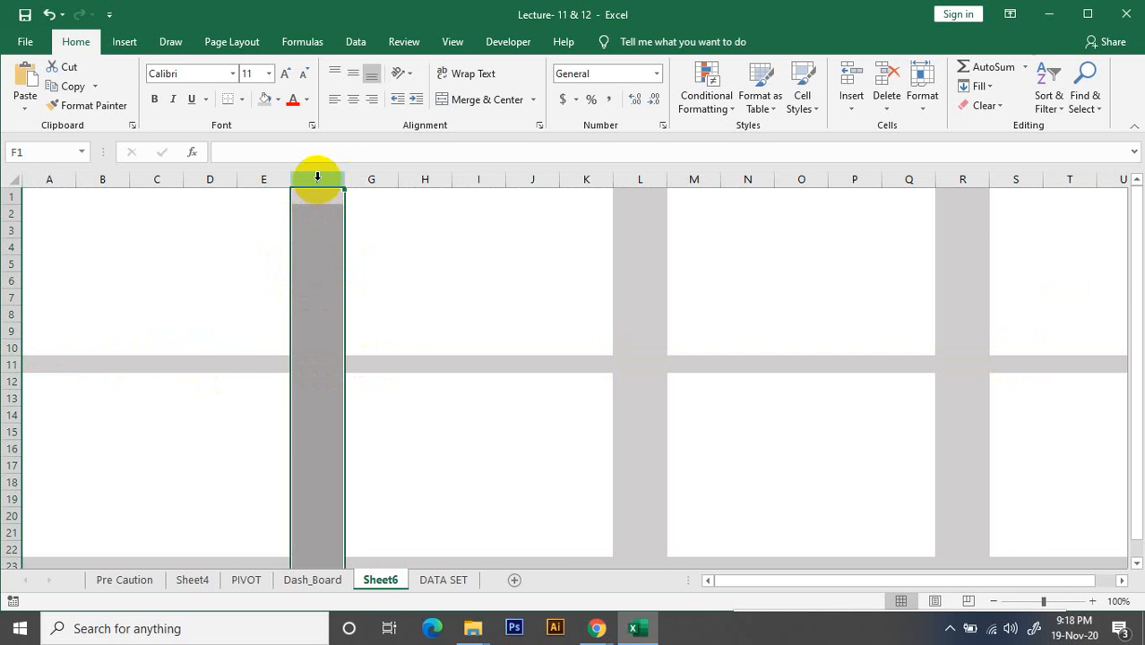
pyautogui.click(643, 179)
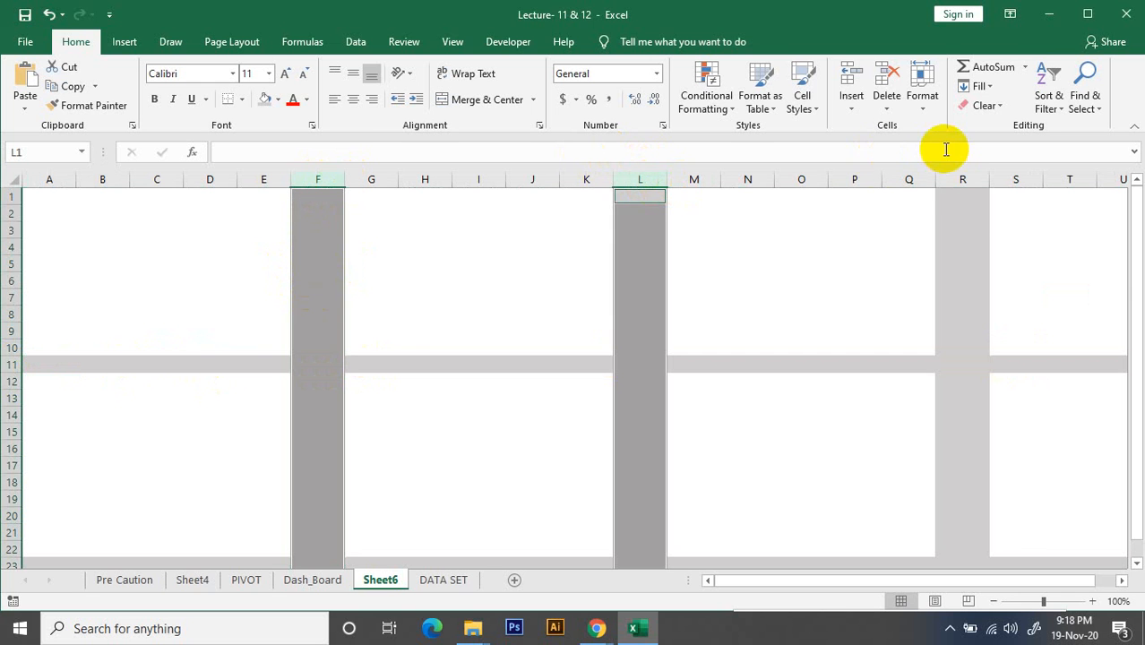
pyautogui.keyDown('ctrl'); pyautogui.click(958, 180); pyautogui.keyUp('ctrl')
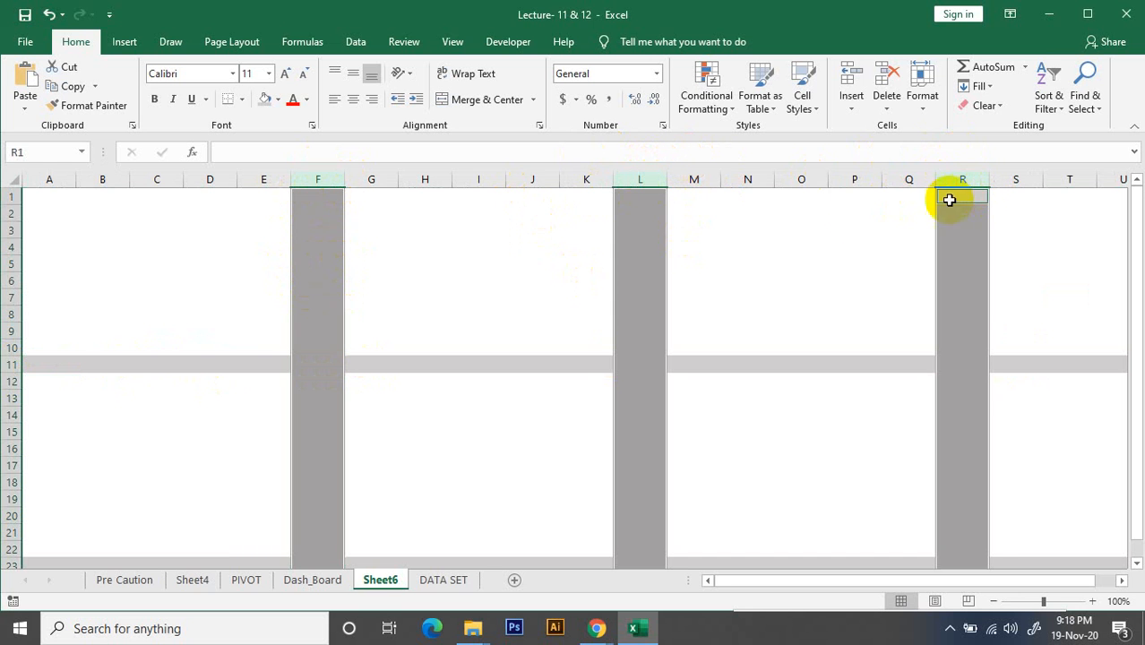
pyautogui.click(527, 242)
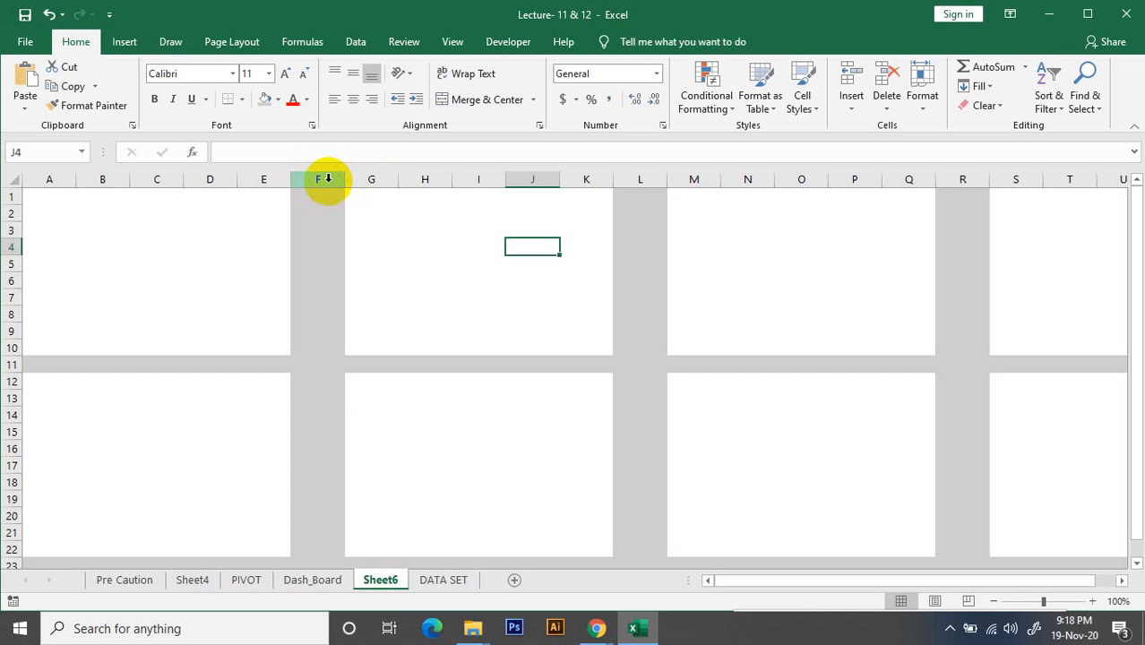
# Select the grey columns F, L and R together and narrow them to one equal width close to the divider rows' thickness
pyautogui.click(328, 179)
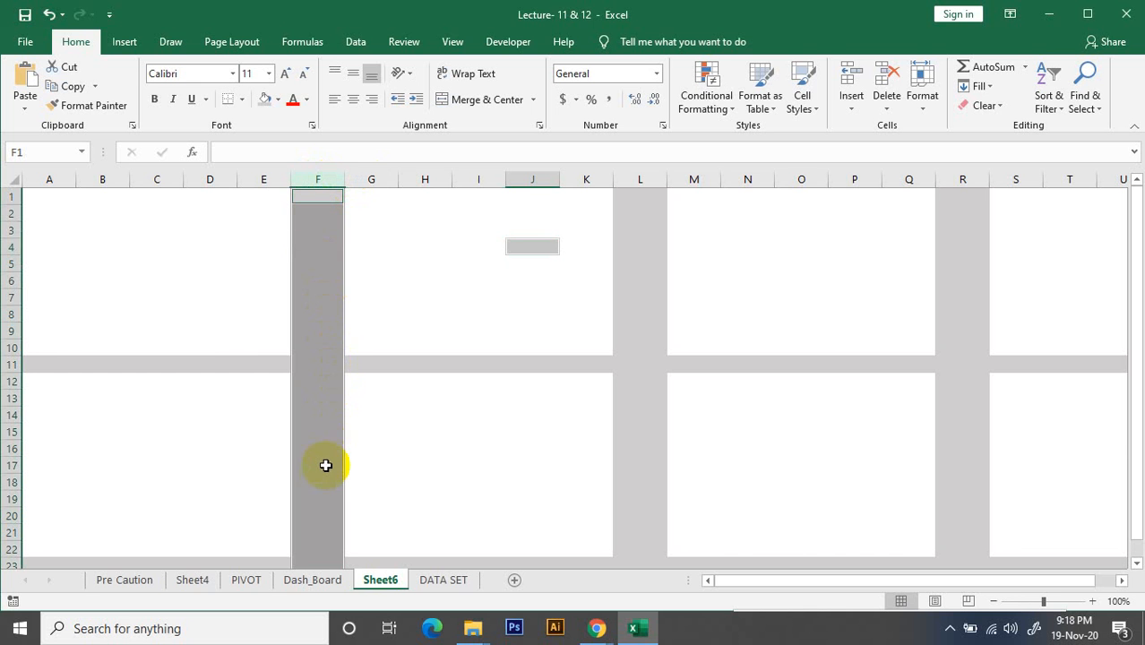
pyautogui.keyDown('ctrl'); pyautogui.click(520, 247); pyautogui.keyUp('ctrl')
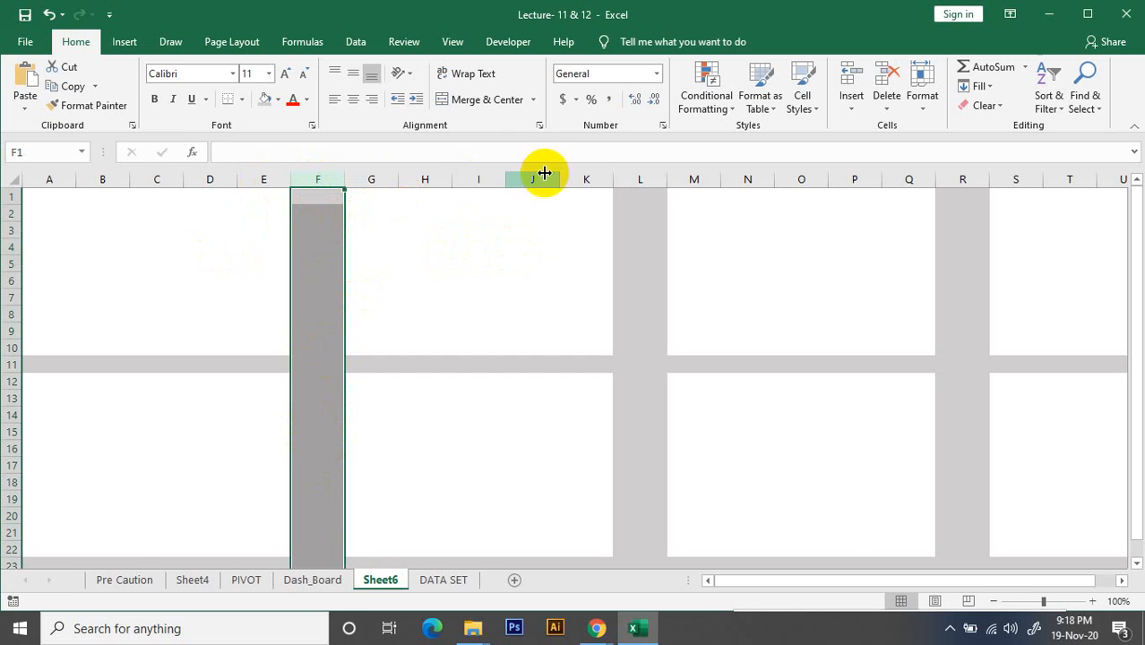
pyautogui.click(641, 179)
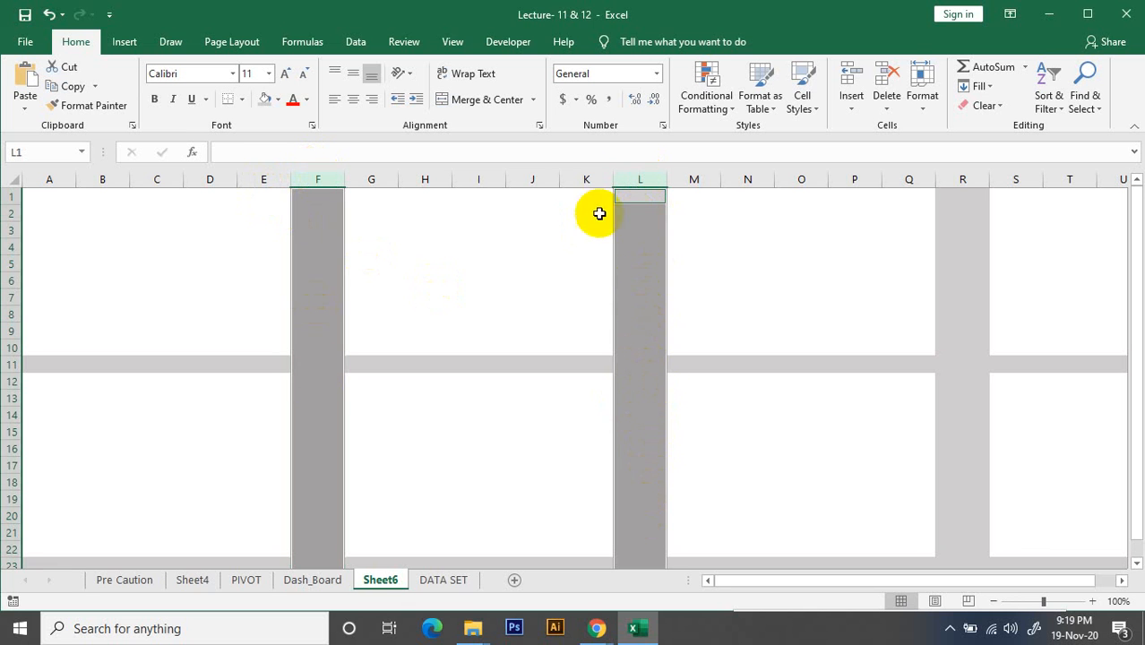
pyautogui.keyDown('ctrl'); pyautogui.click(972, 178); pyautogui.keyUp('ctrl')
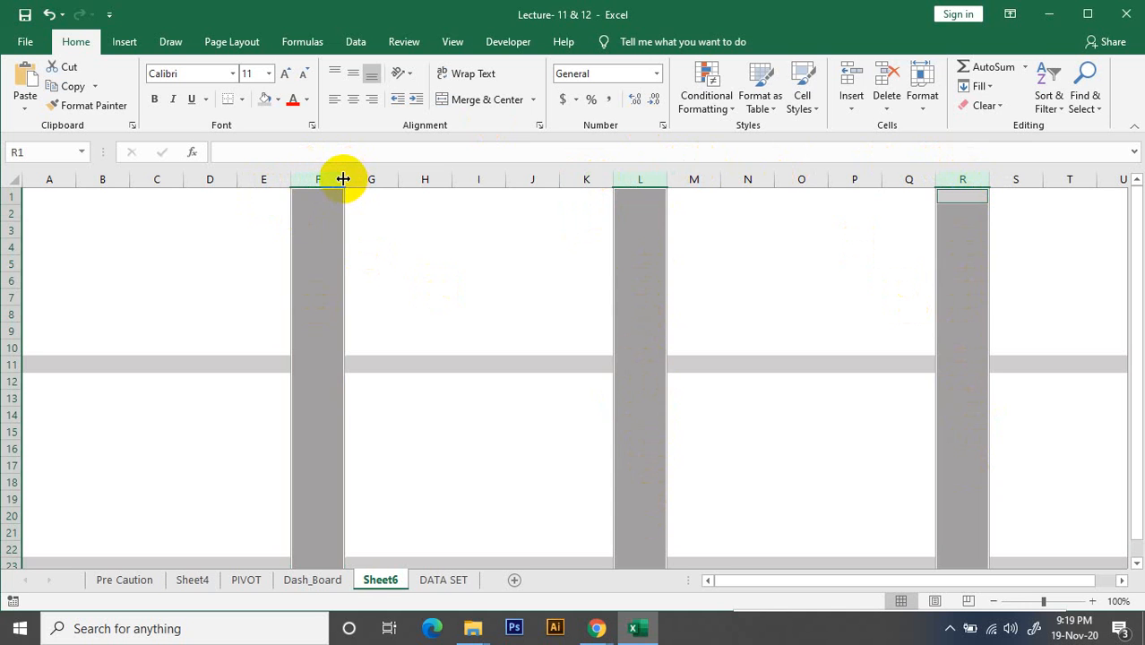
pyautogui.moveTo(344, 180); pyautogui.dragTo(305, 179)
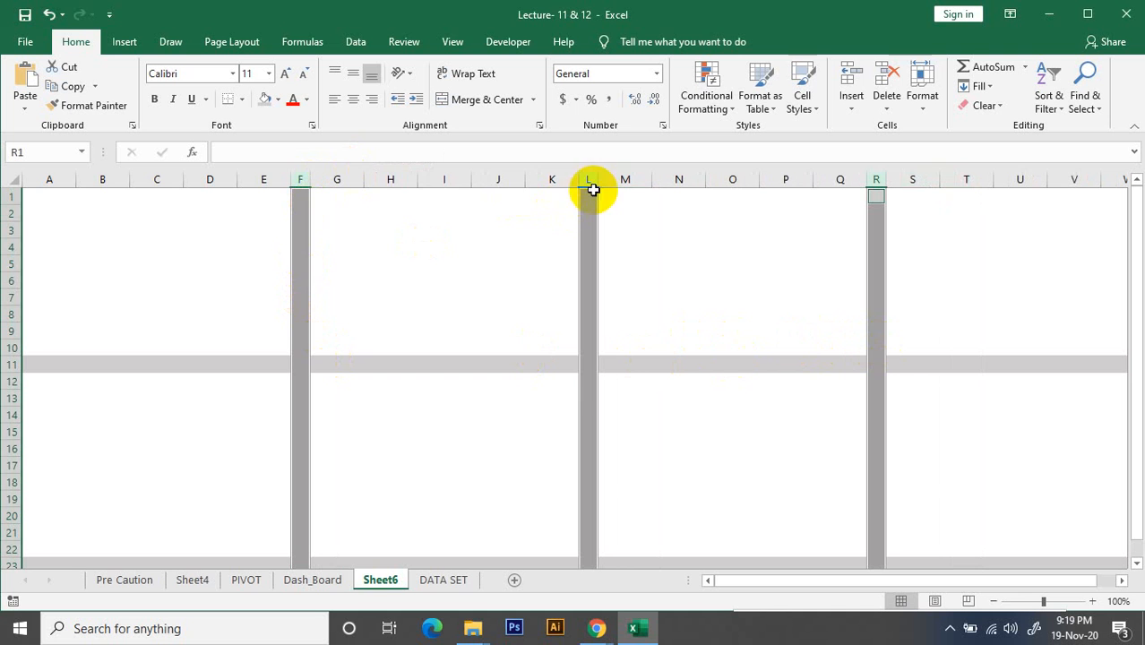
pyautogui.moveTo(309, 184); pyautogui.dragTo(310, 184)
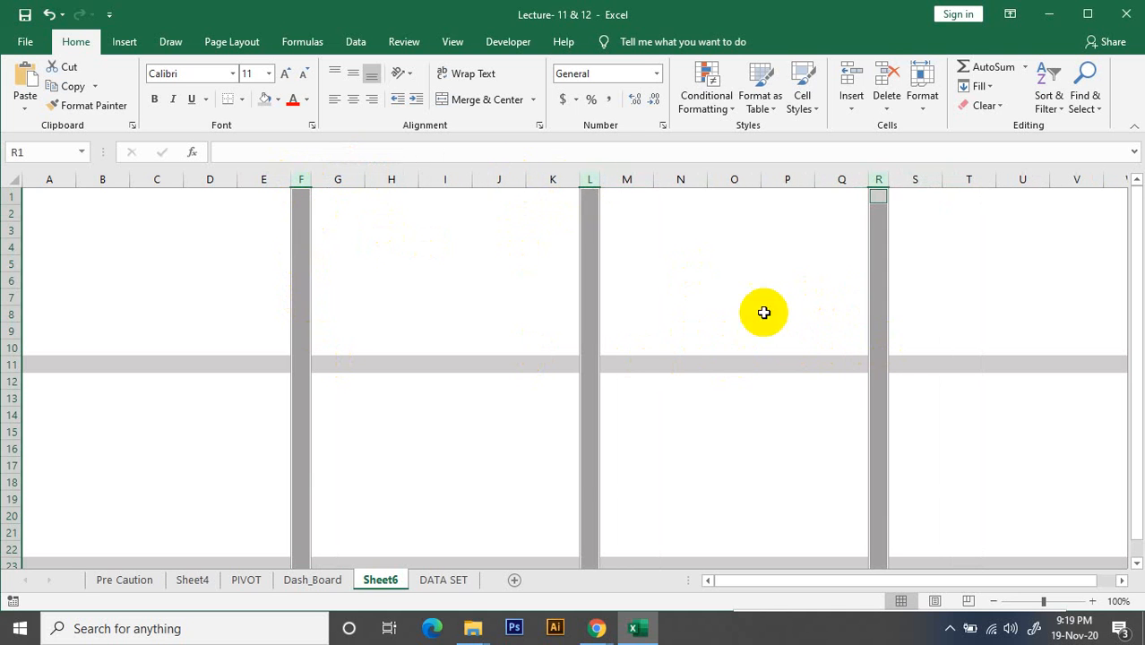
# Fill the part of row 11 from column S onwards with white, removing the grey divider beyond column R
pyautogui.click(695, 363)
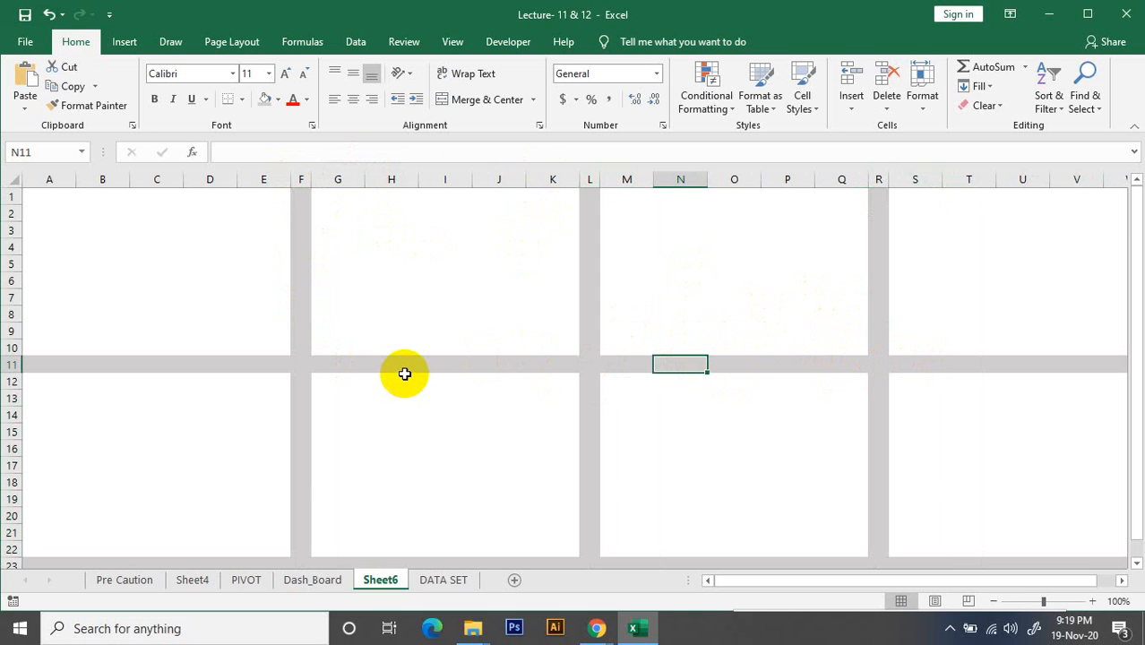
pyautogui.click(642, 362)
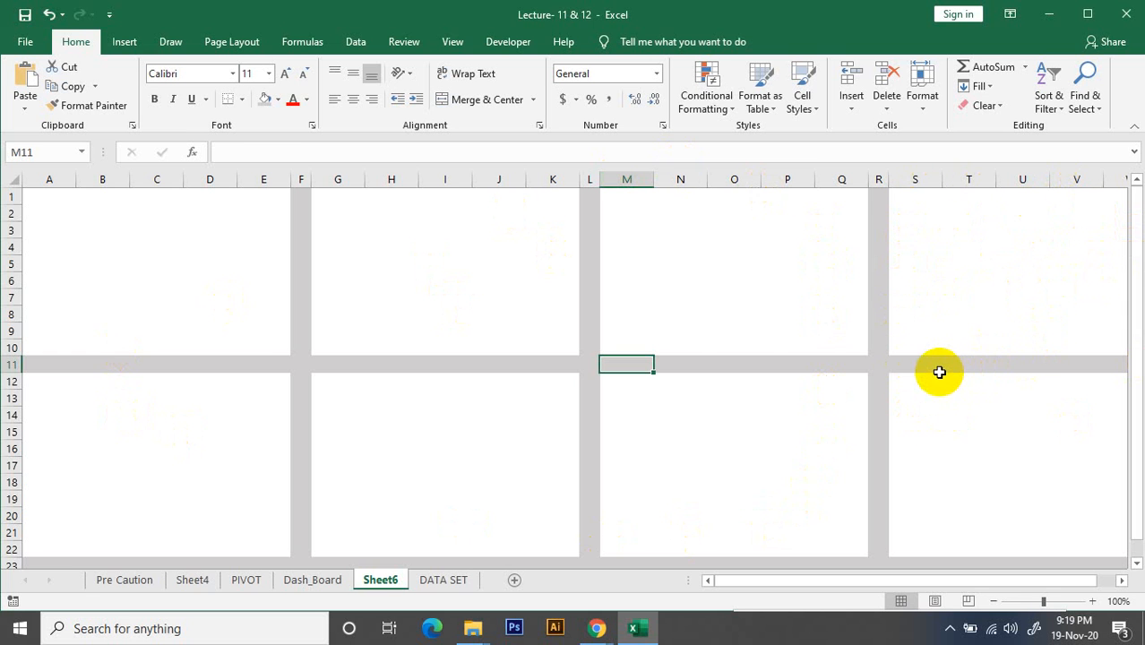
pyautogui.click(908, 365)
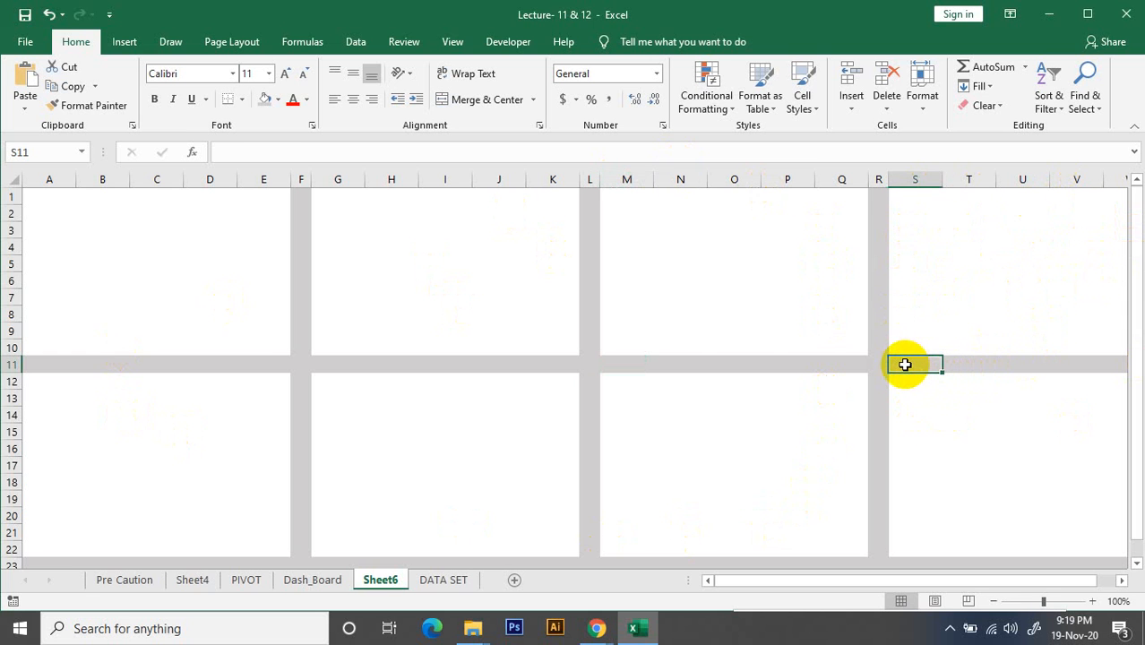
pyautogui.moveTo(905, 365); pyautogui.dragTo(1107, 361)
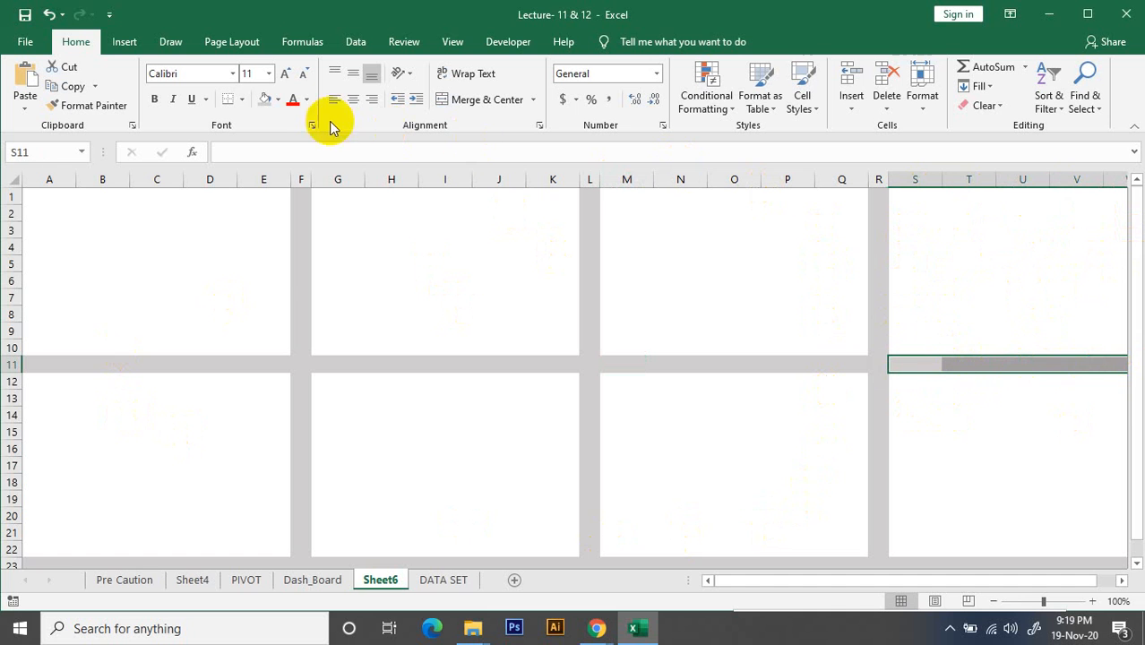
pyautogui.click(278, 98)
pyautogui.click(267, 138)
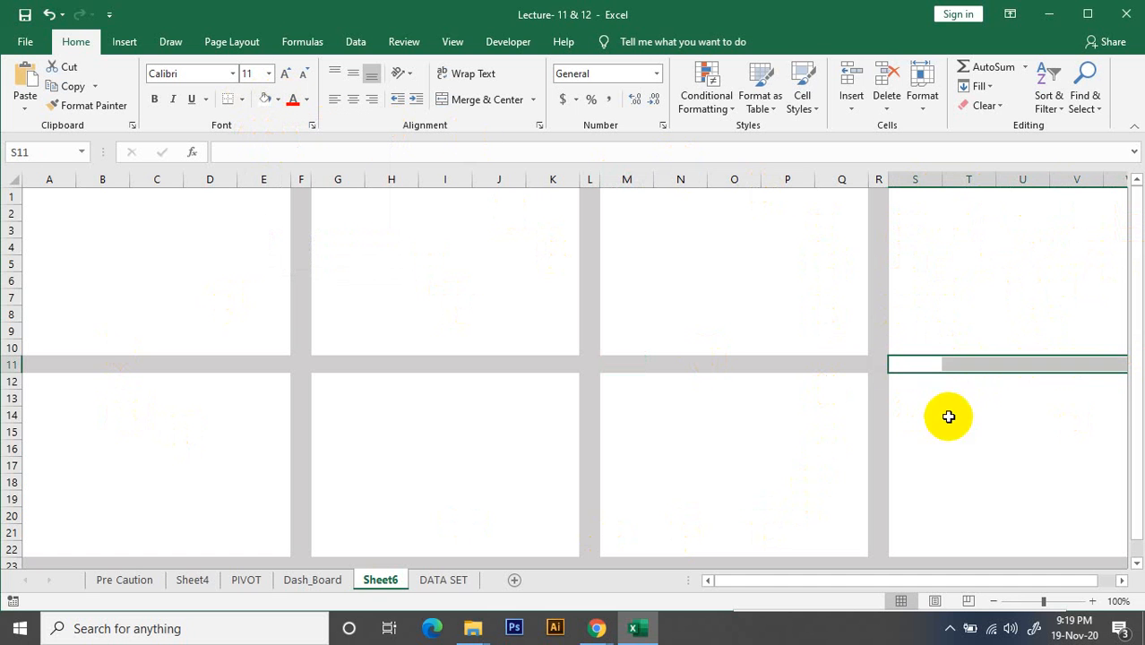
# Remove the fill from the part of row 11 running from column S onwards
pyautogui.click(949, 416)
pyautogui.moveTo(902, 368); pyautogui.dragTo(1112, 377)
pyautogui.click(278, 99)
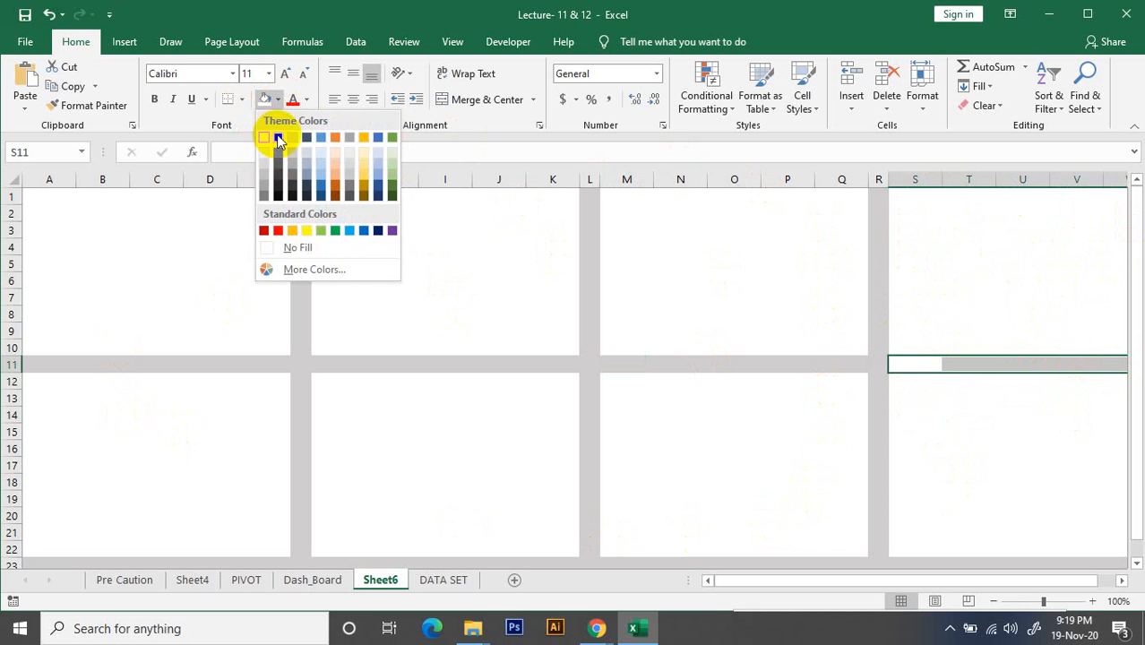
pyautogui.click(297, 247)
pyautogui.click(978, 465)
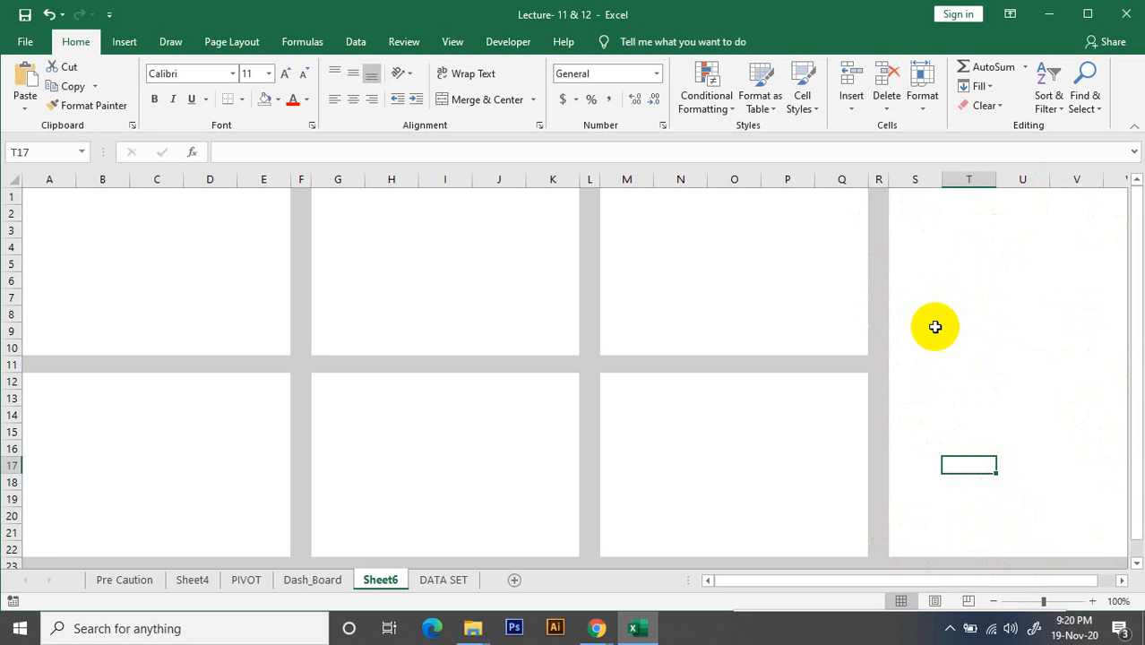
# Switch to the Dash_Board sheet and examine how the monthly, yearly region and state PivotCharts sit between the grey dividers
pyautogui.click(318, 582)
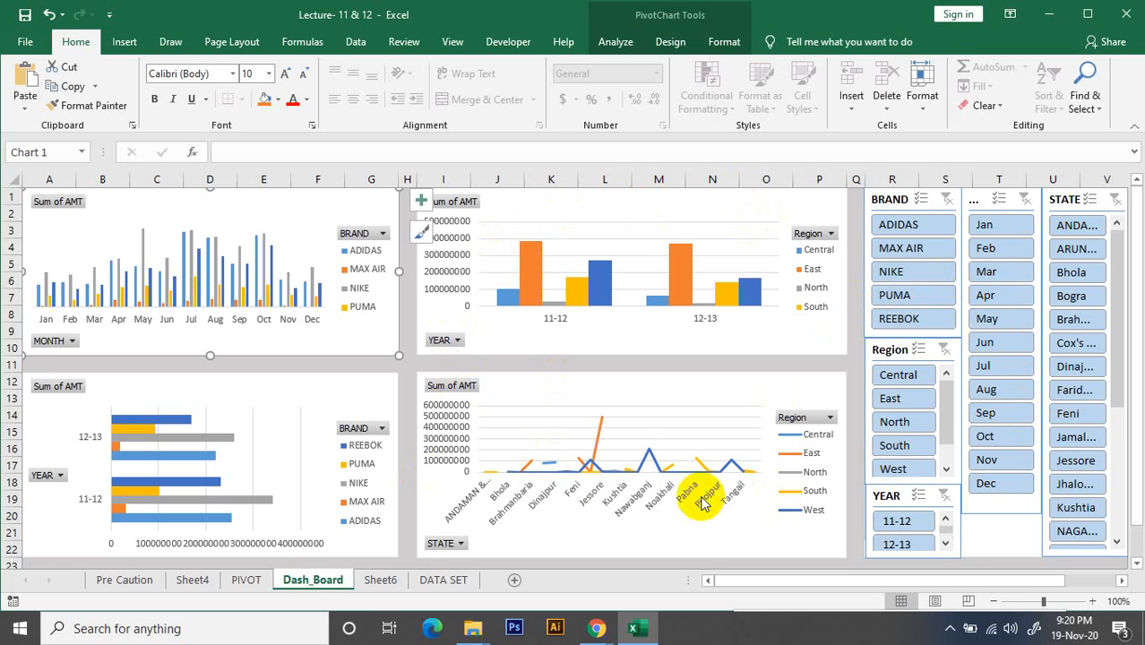
pyautogui.click(607, 443)
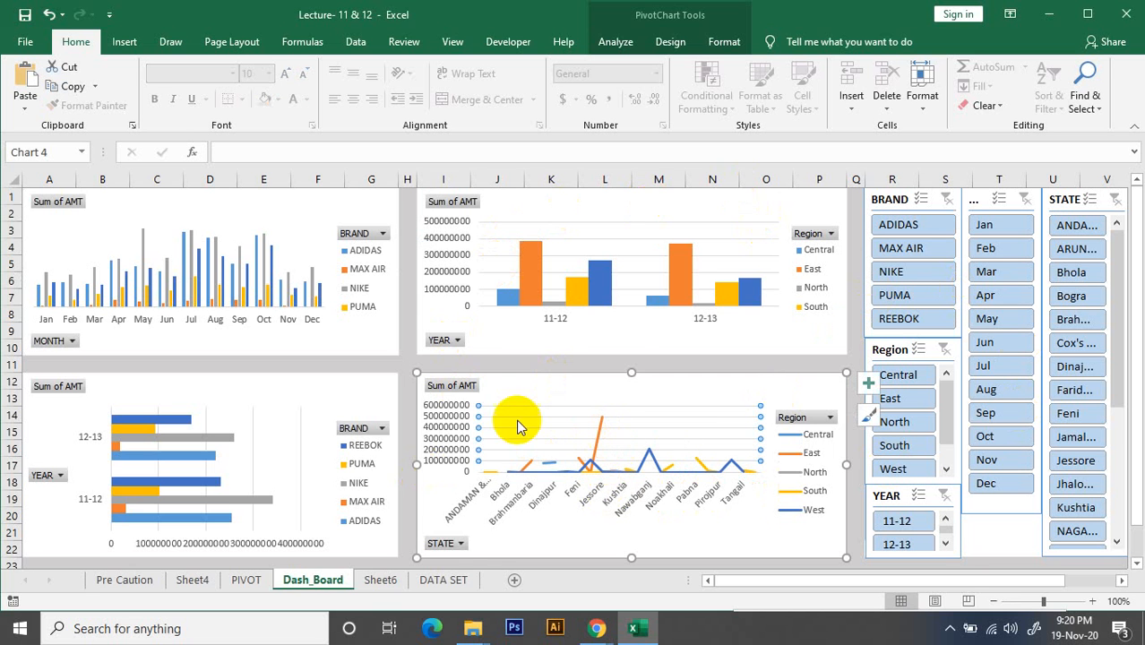
pyautogui.click(527, 362)
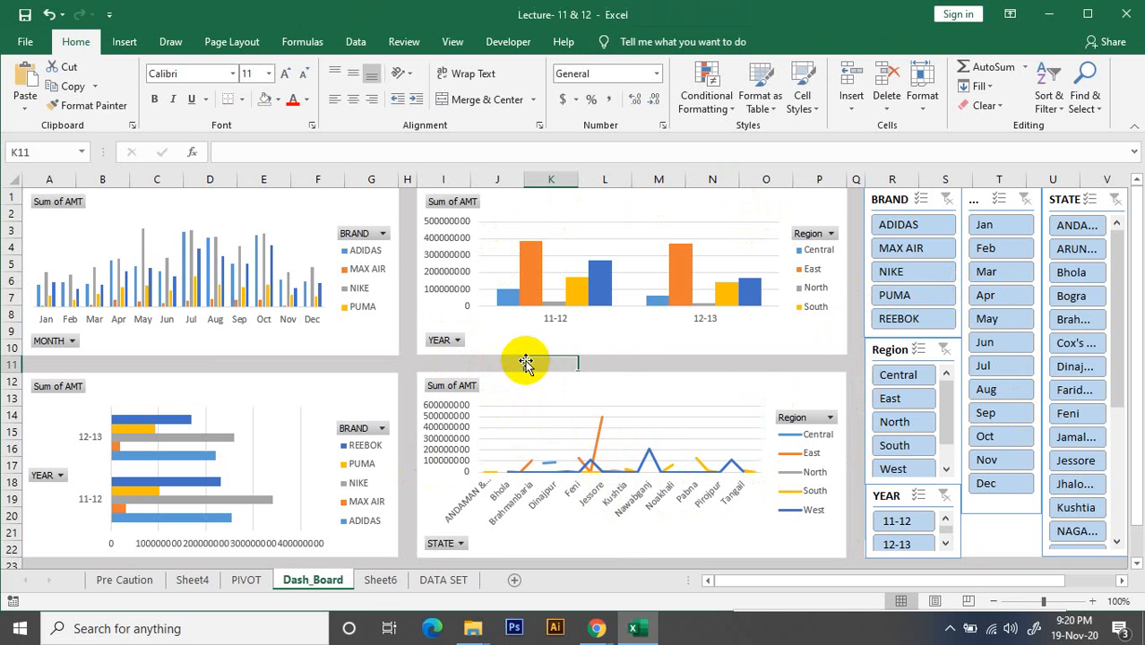
pyautogui.click(626, 366)
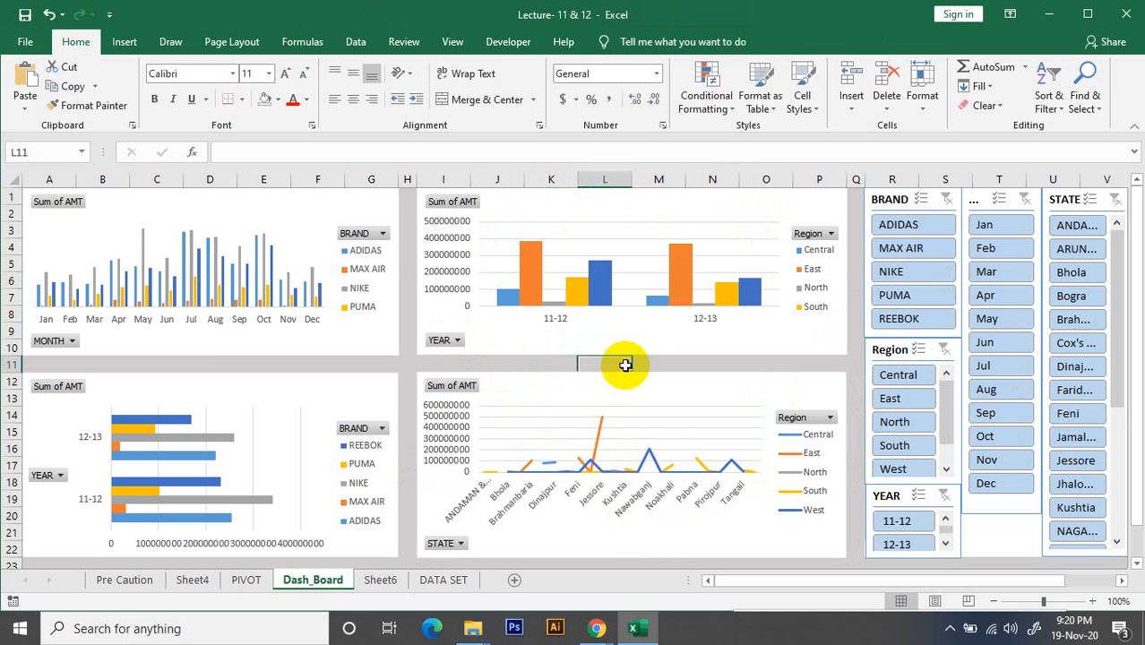
pyautogui.click(244, 257)
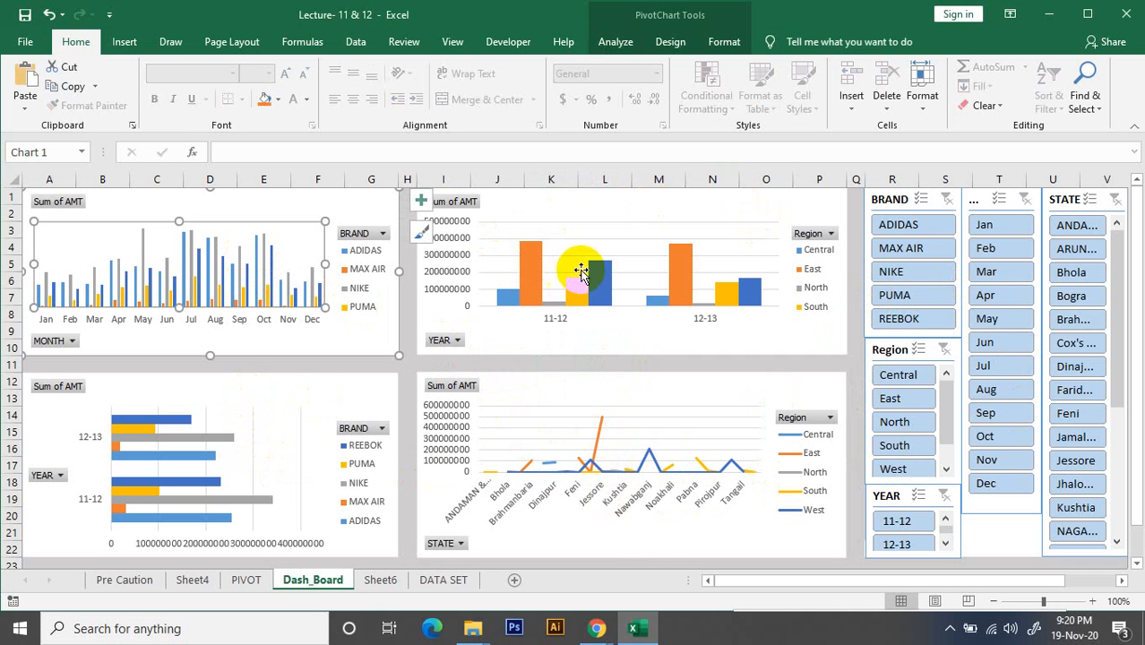
pyautogui.click(676, 294)
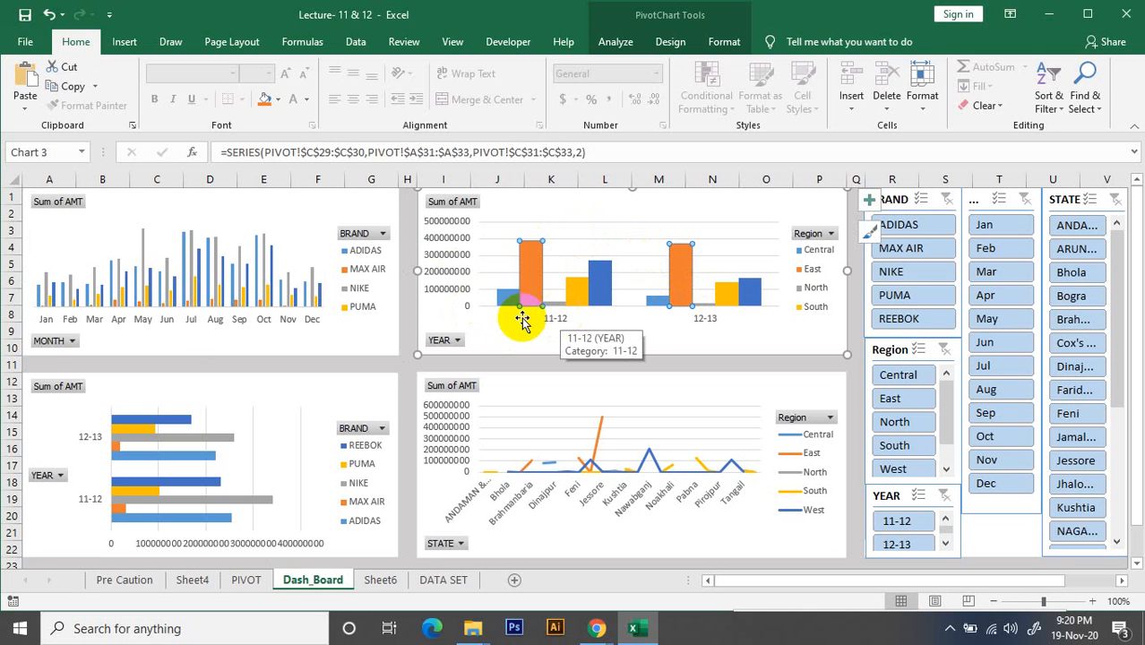
pyautogui.click(442, 235)
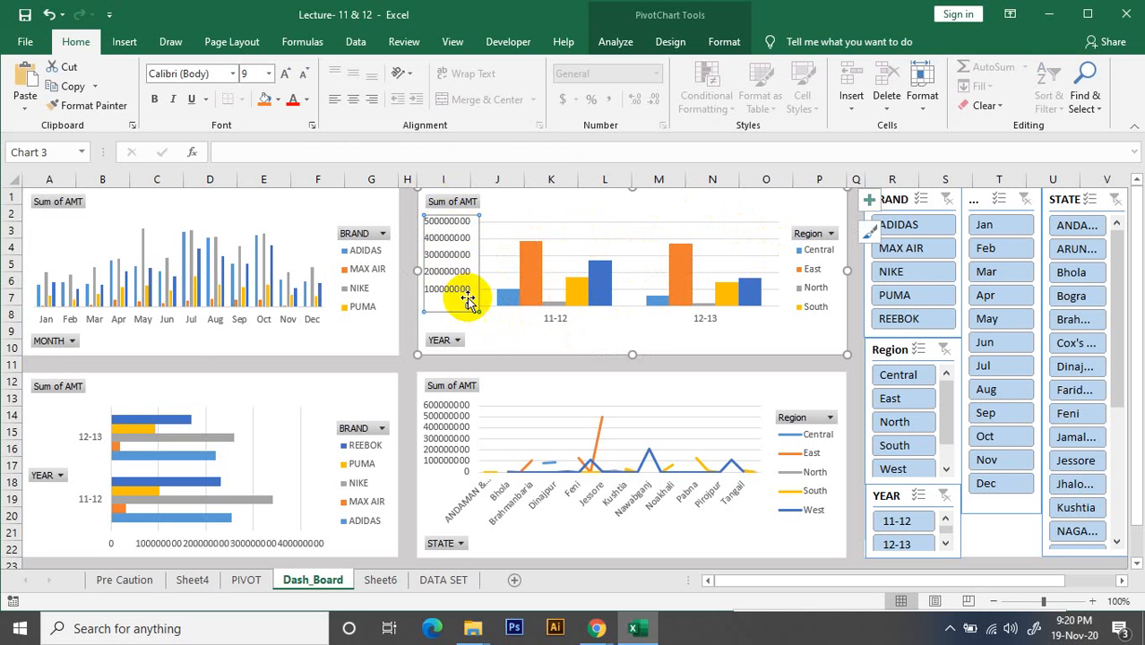
pyautogui.click(497, 255)
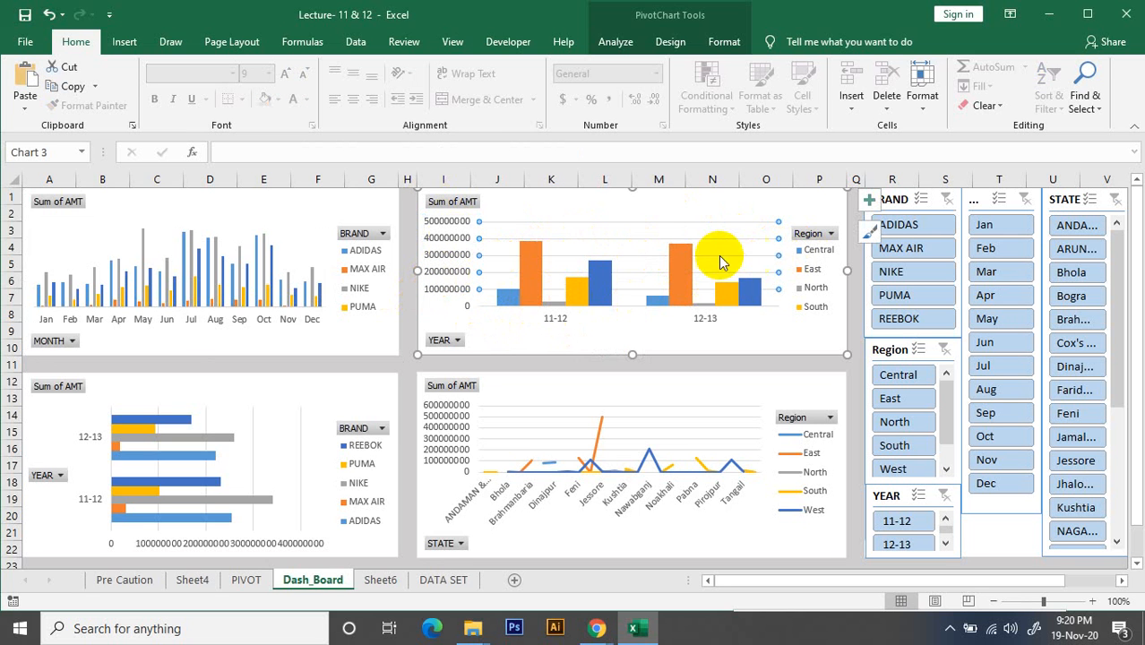
pyautogui.click(782, 257)
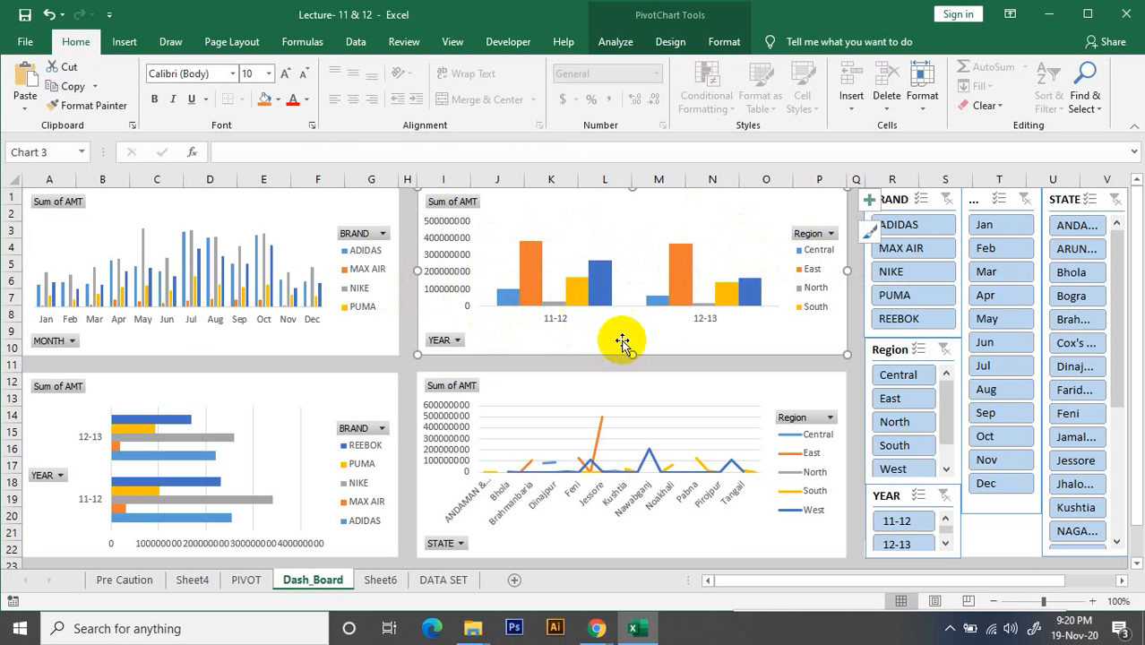
pyautogui.click(550, 422)
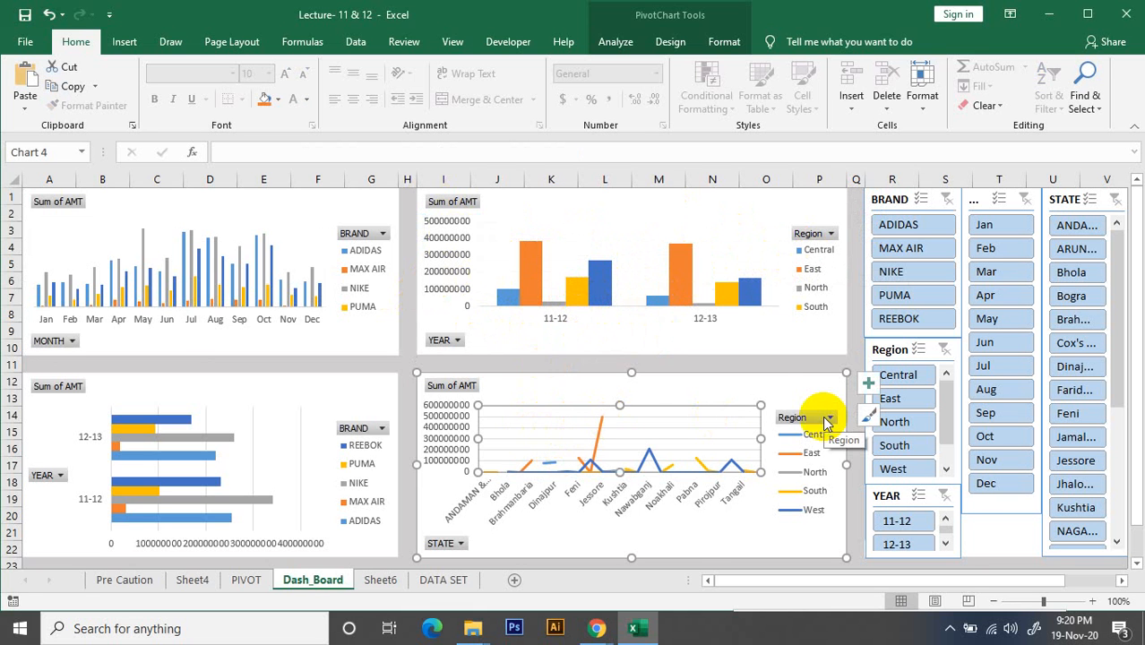
pyautogui.click(745, 420)
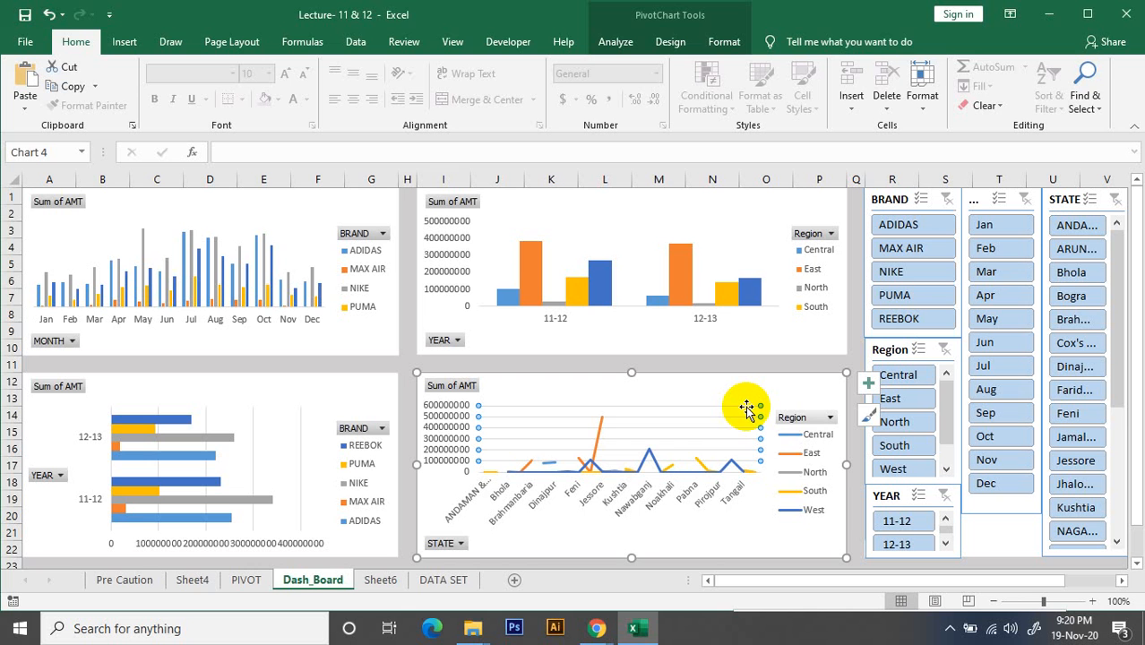
pyautogui.click(747, 410)
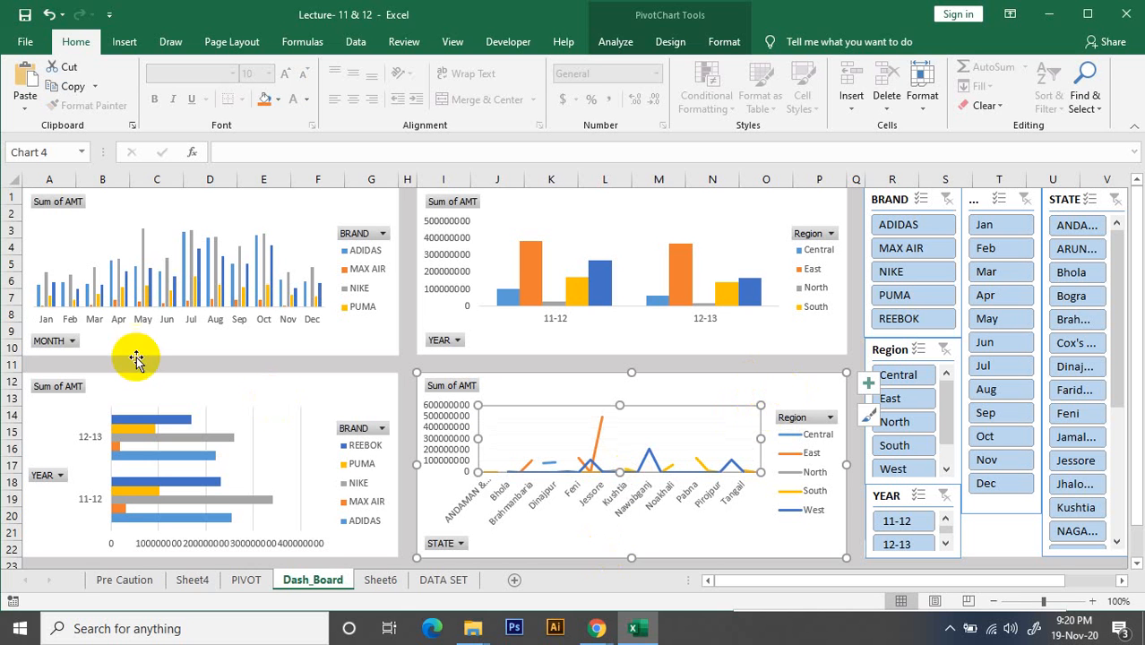
# Examine the brand-by-year bar chart's plot area, gridline and chart area formatting, and review the brand-by-month column chart
pyautogui.click(300, 433)
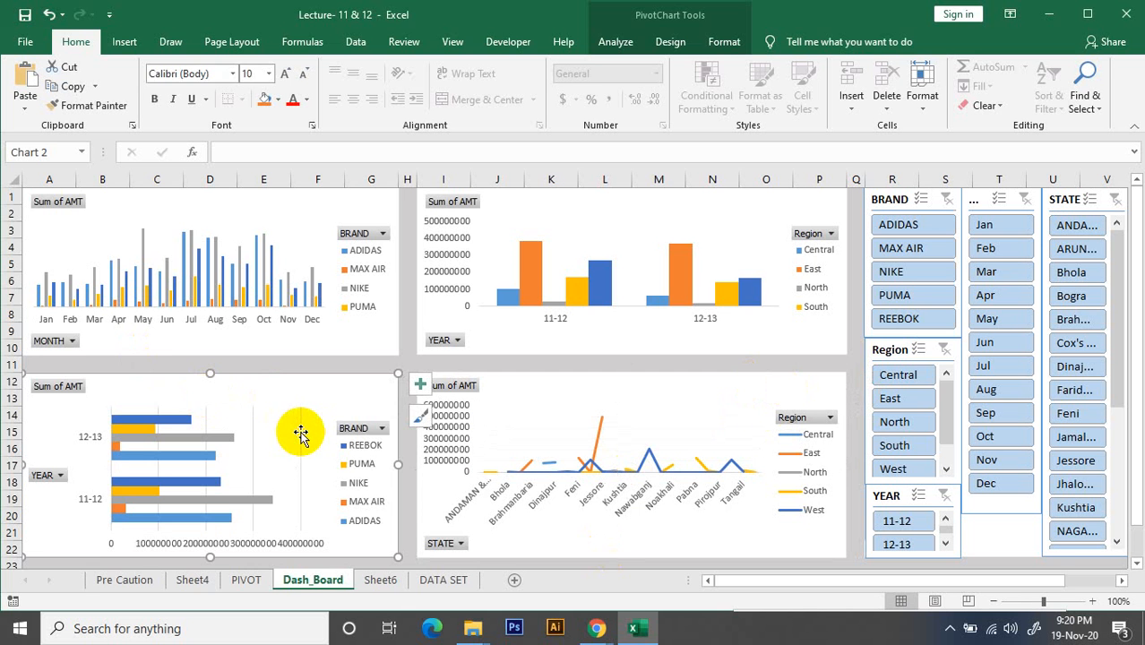
pyautogui.doubleClick(248, 426)
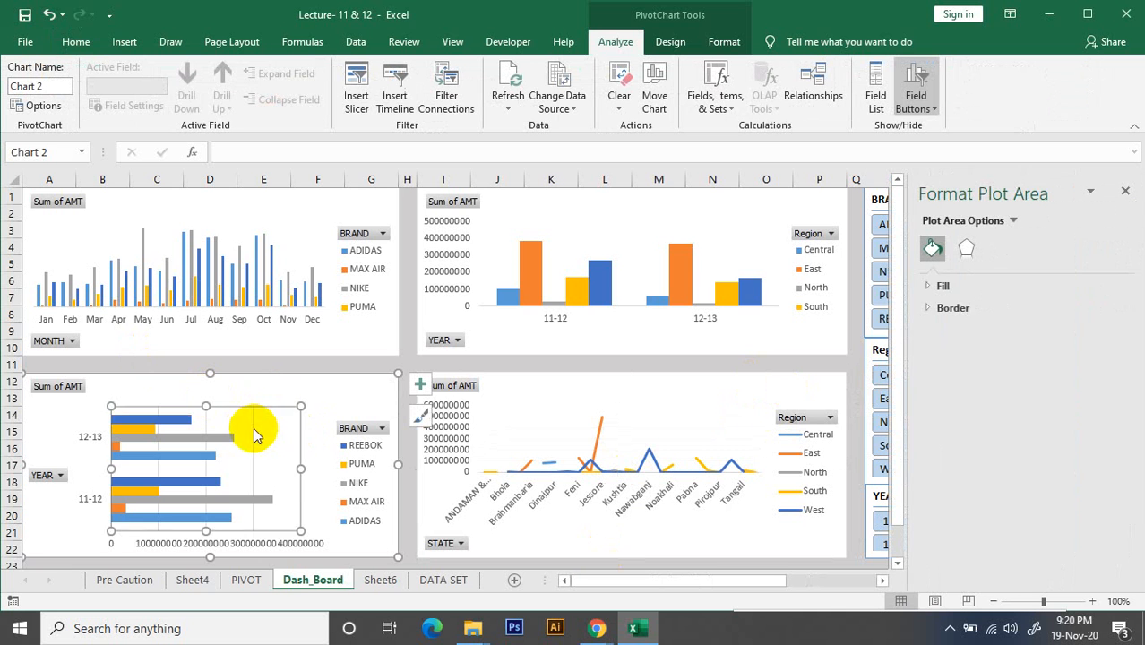
pyautogui.click(253, 430)
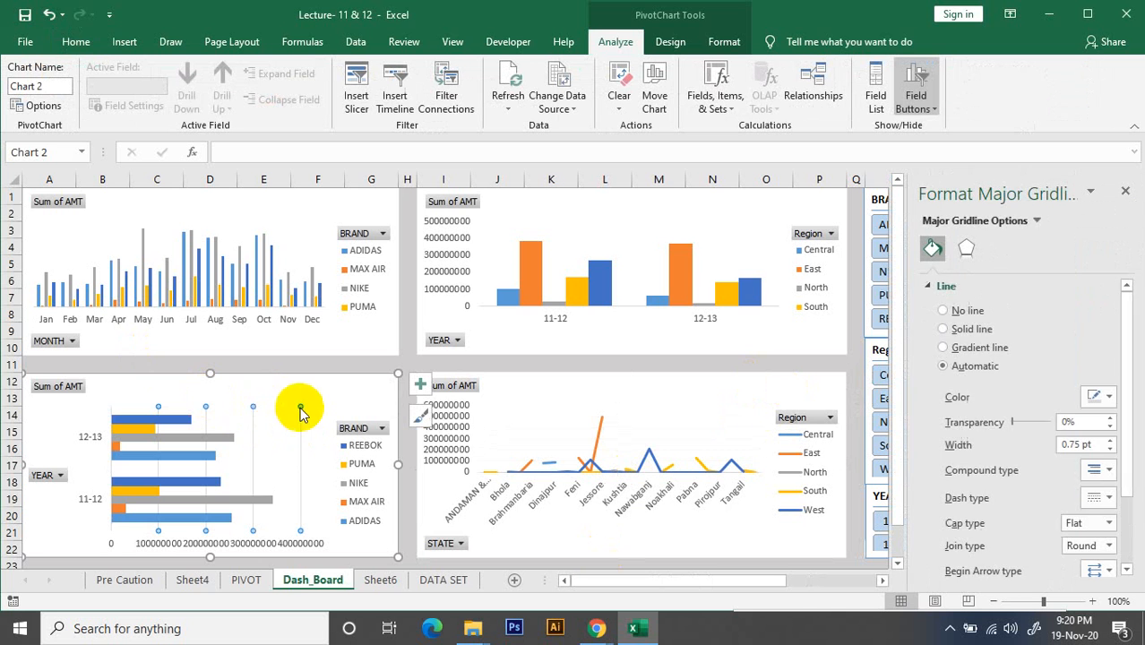
pyautogui.click(258, 446)
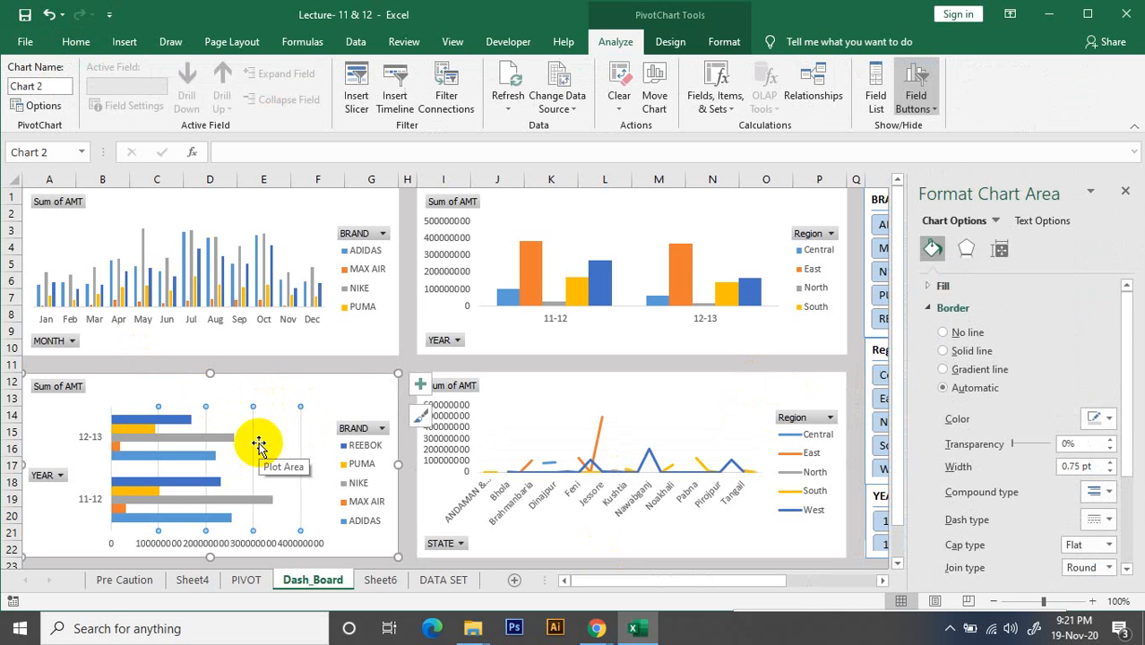
pyautogui.click(1126, 190)
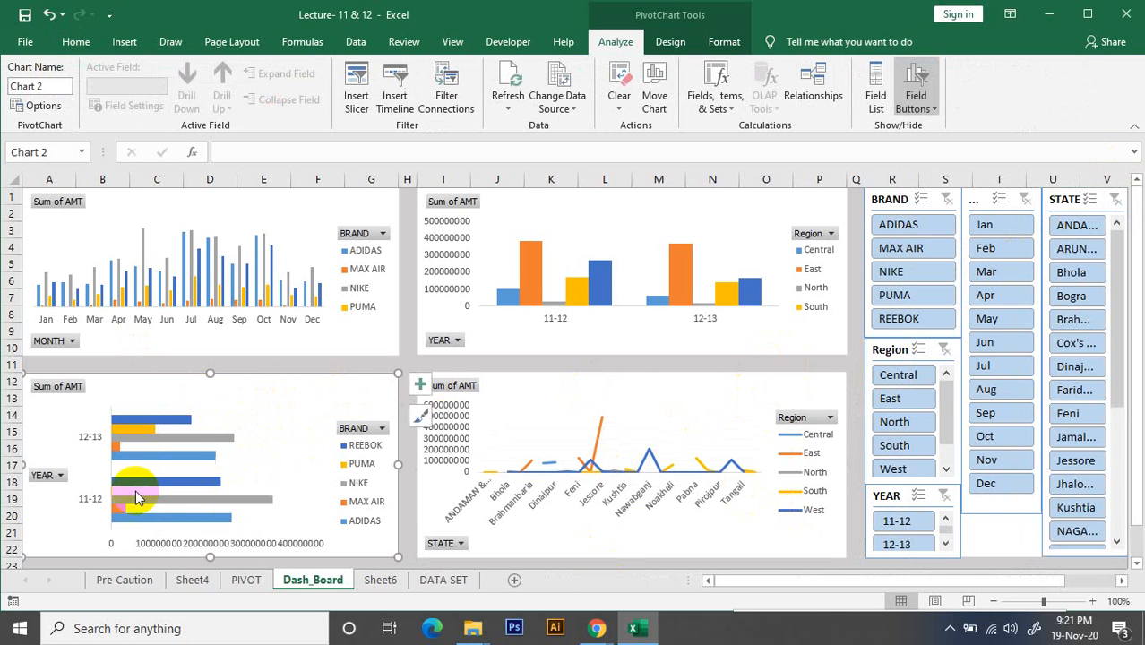
pyautogui.click(119, 446)
pyautogui.click(289, 408)
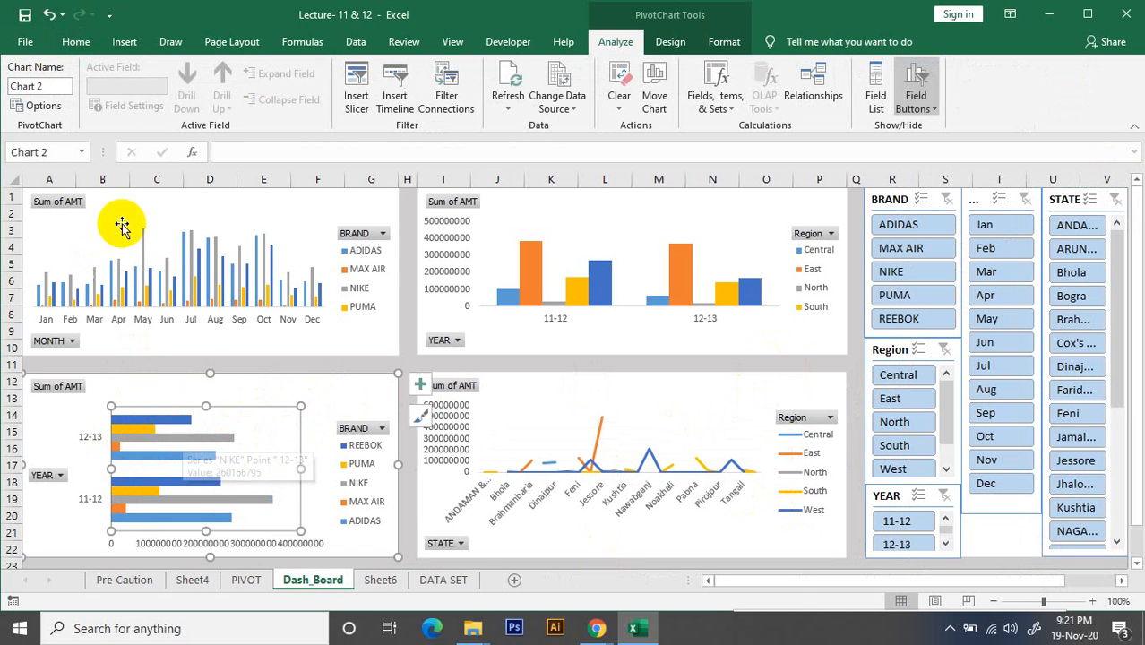
pyautogui.click(252, 260)
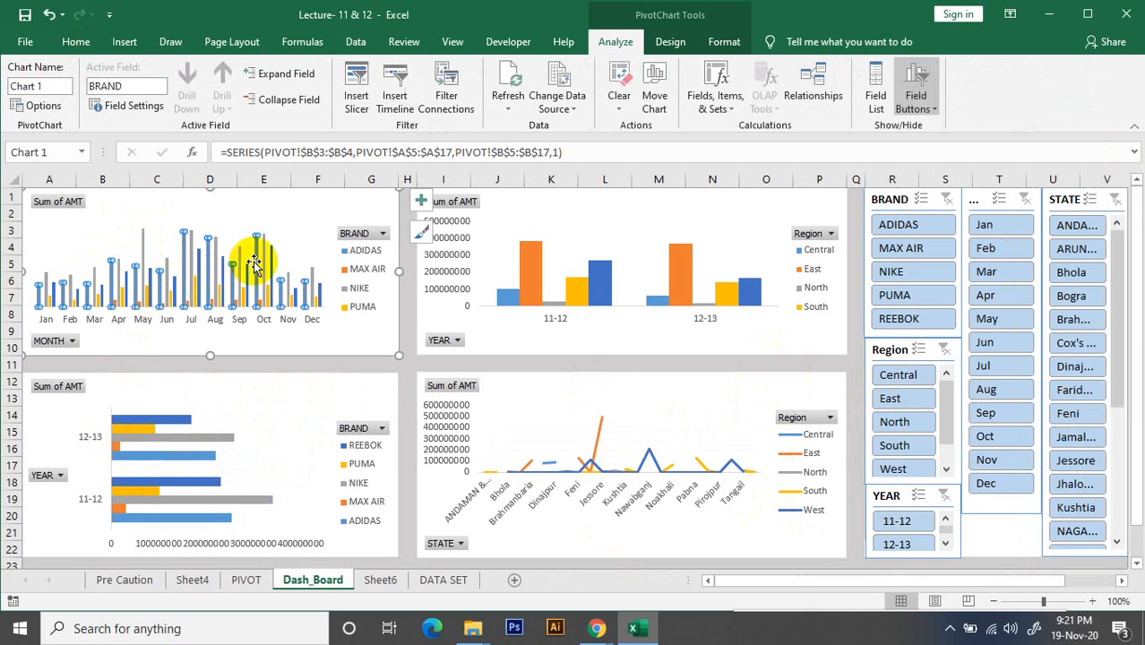
pyautogui.click(311, 196)
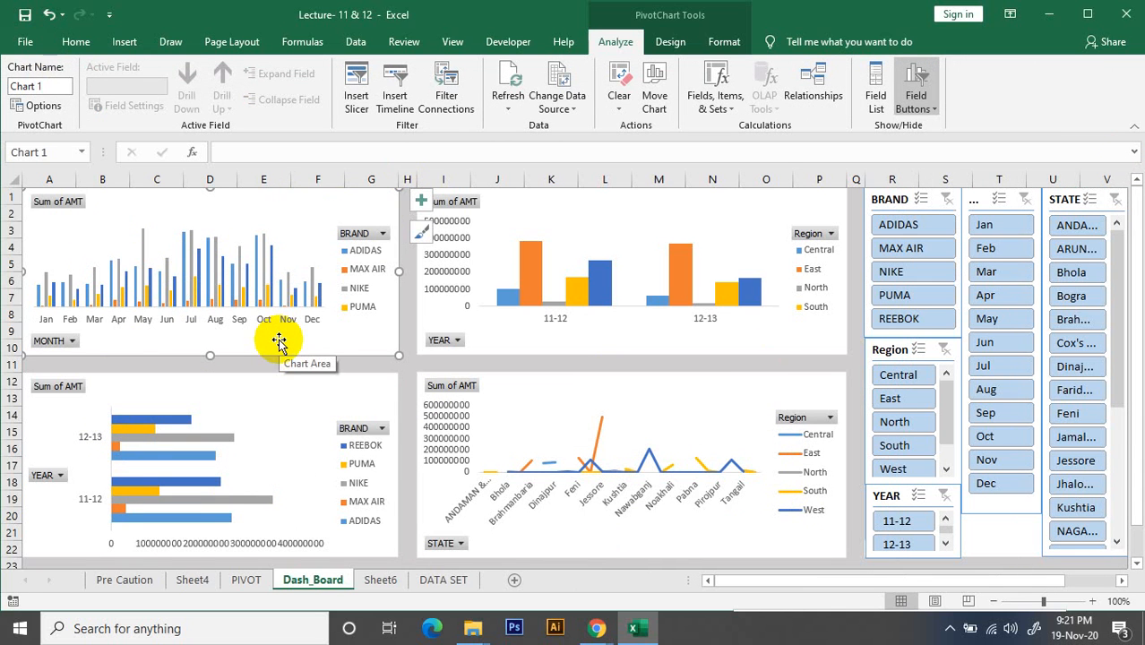
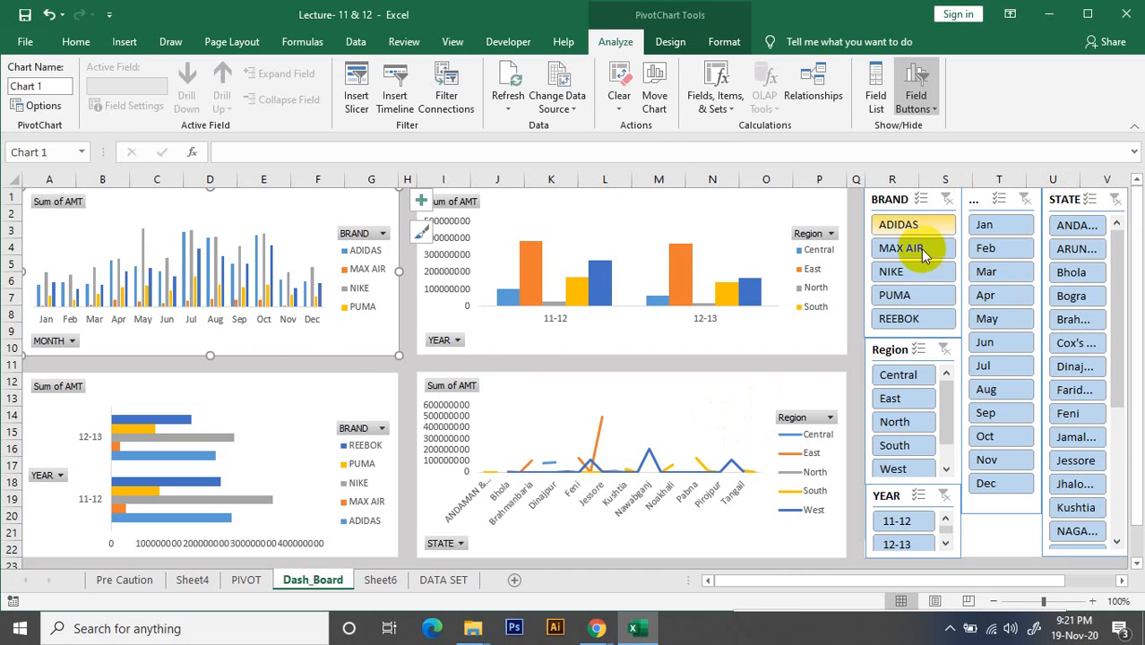
# Switch to Chrome and open the Daily Present sheet in Google Sheets, dismissing the screen-sharing notification
pyautogui.click(952, 435)
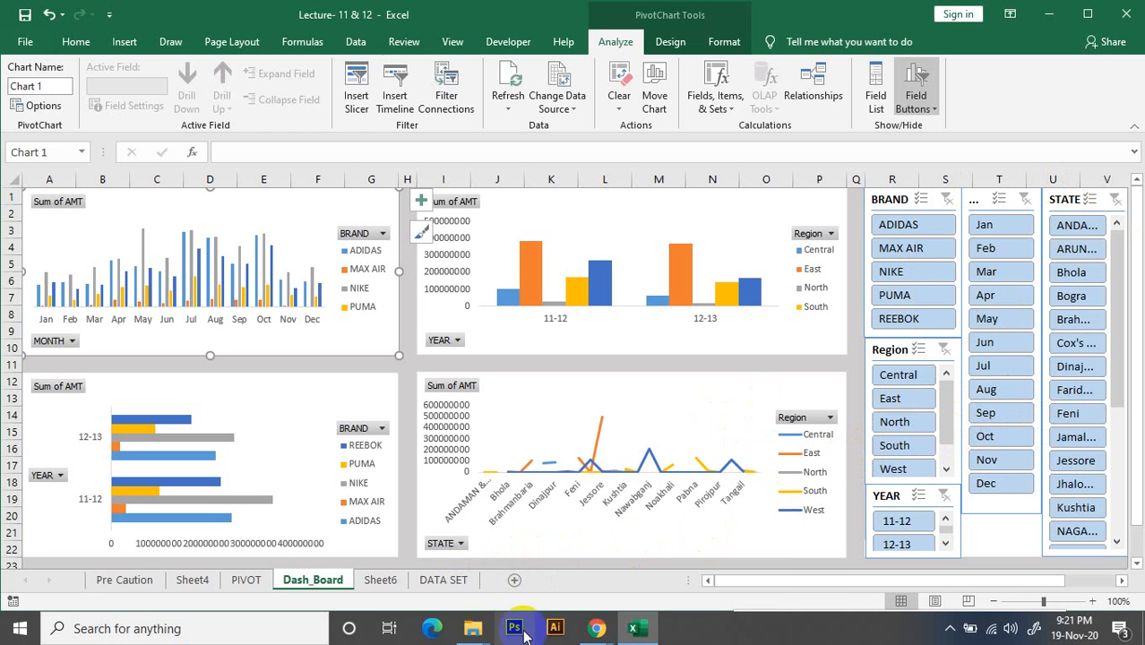
pyautogui.moveTo(602, 630)
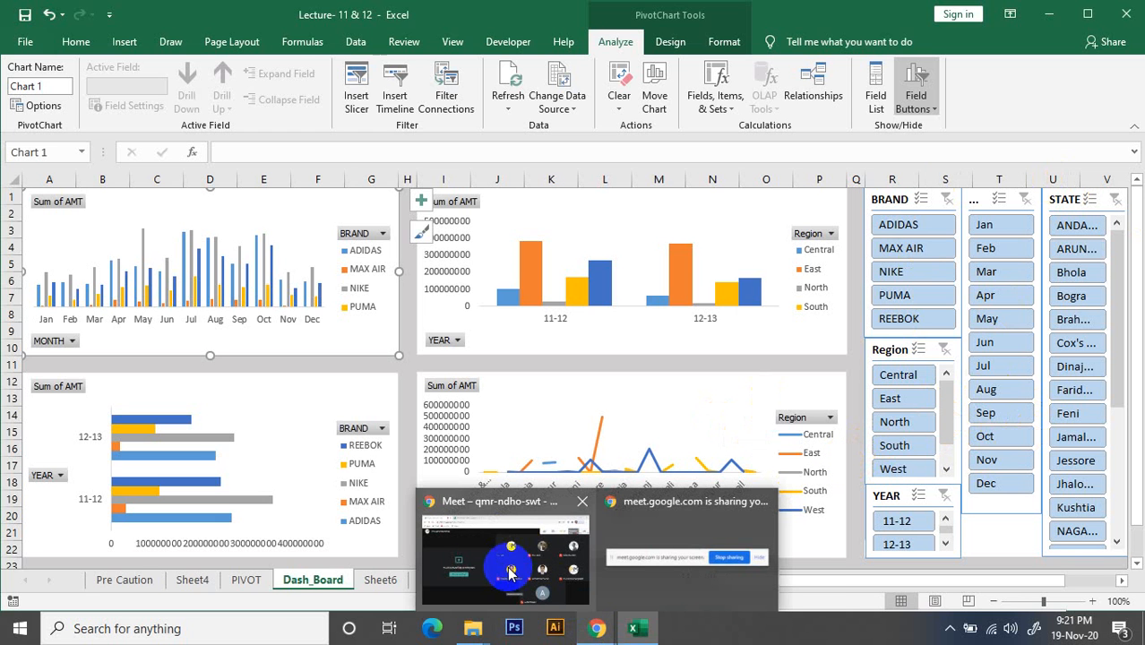
pyautogui.click(476, 510)
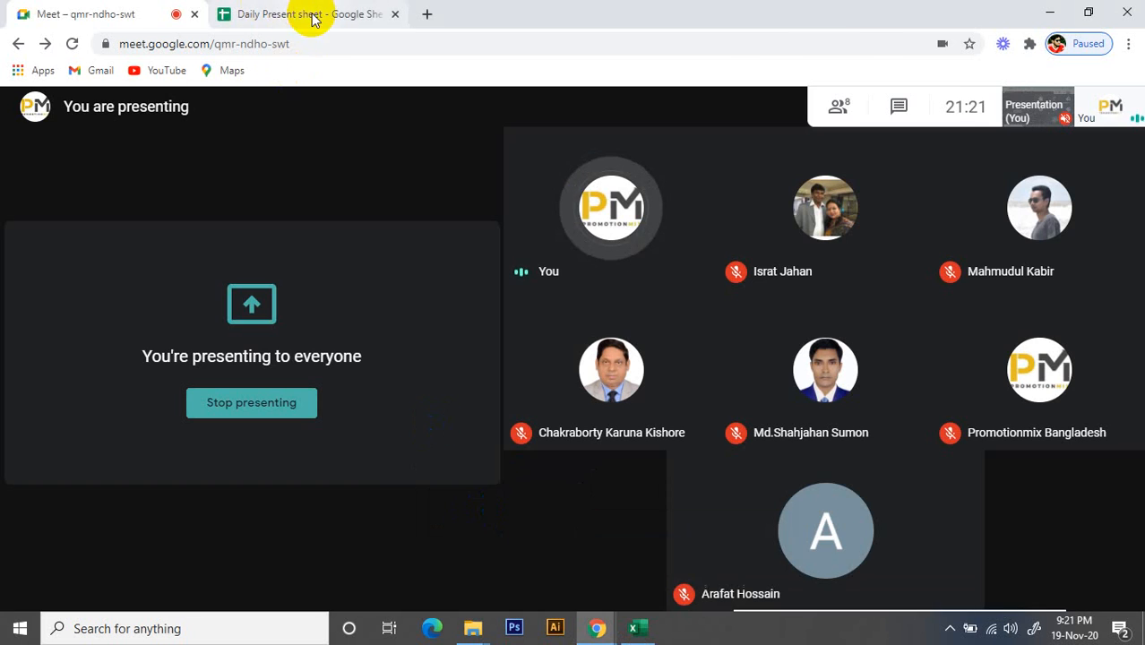
pyautogui.click(311, 14)
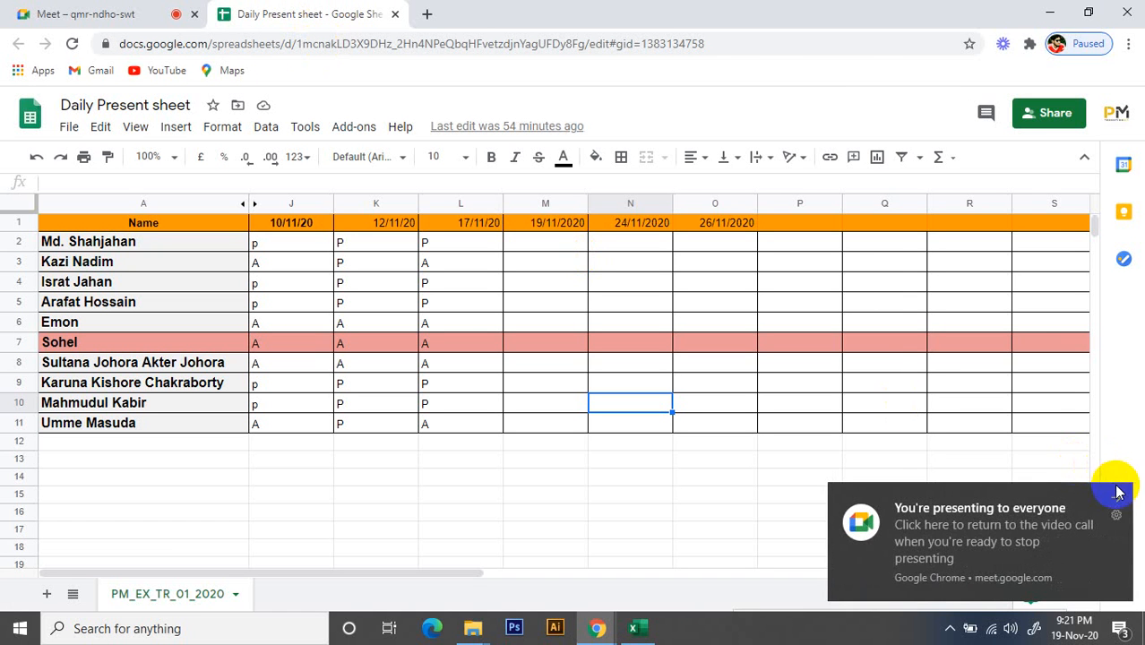
pyautogui.click(1117, 484)
# Enter P in the 19/11/2020 column for the attendees in rows 2, 4 and 5
pyautogui.click(529, 242)
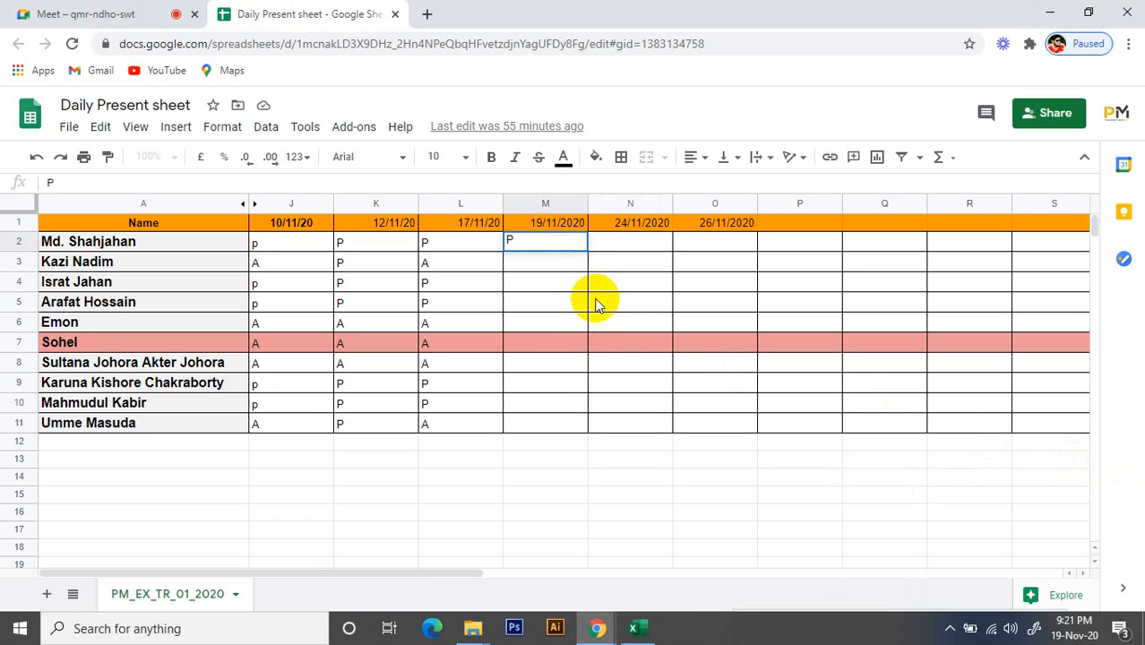
pyautogui.press('Return')
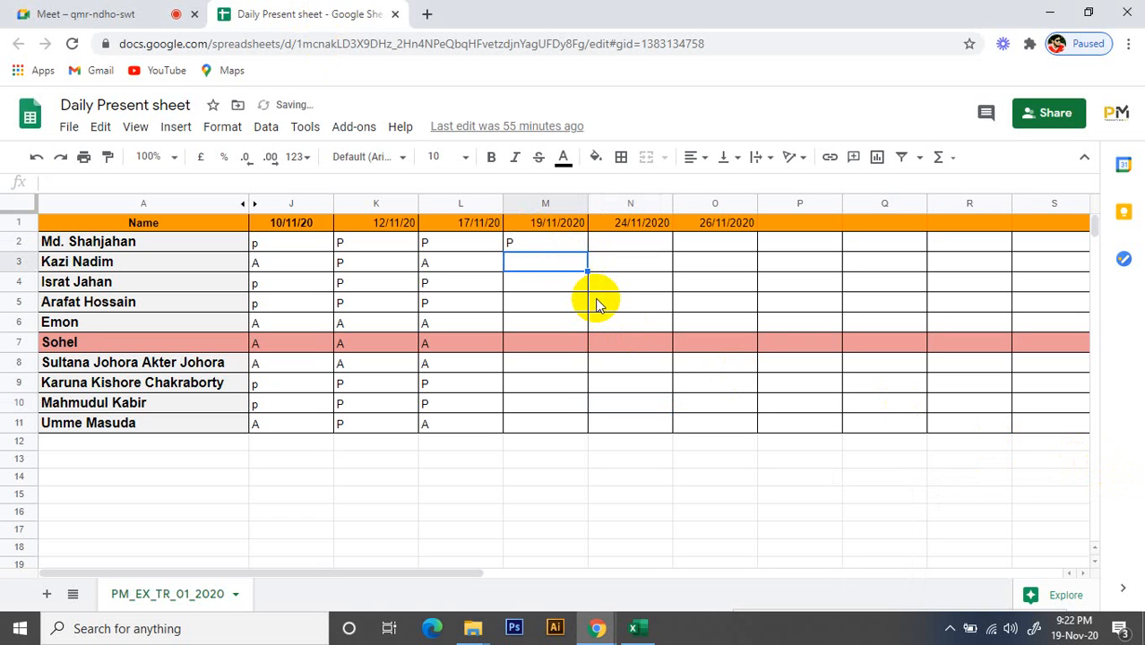
pyautogui.press('Down')
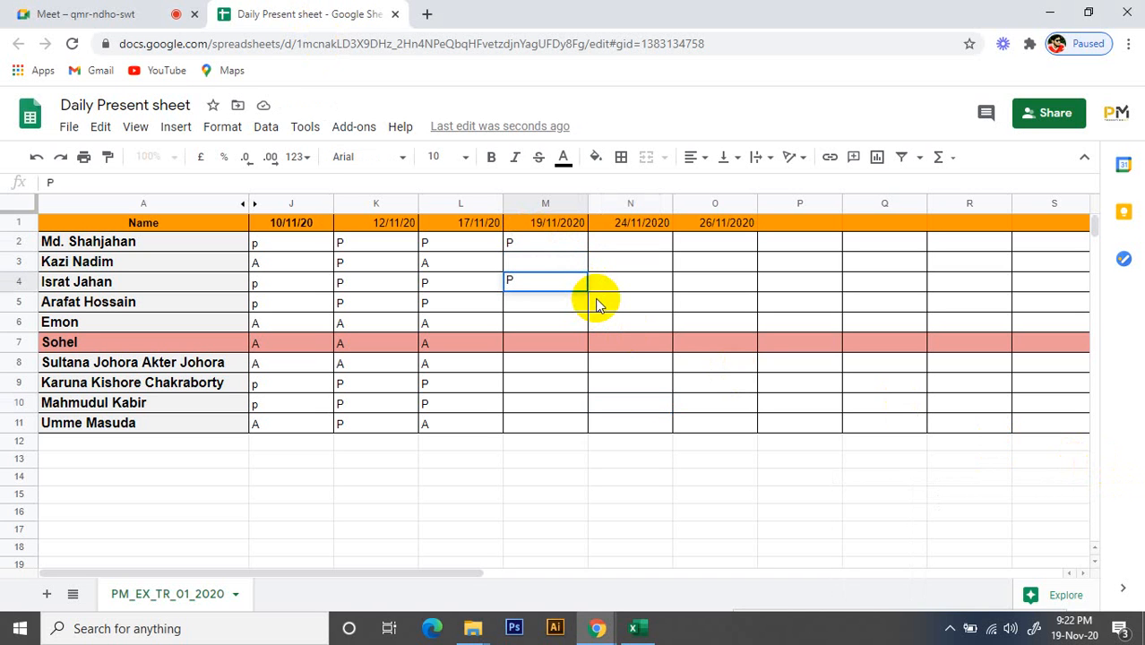
pyautogui.press('Return')
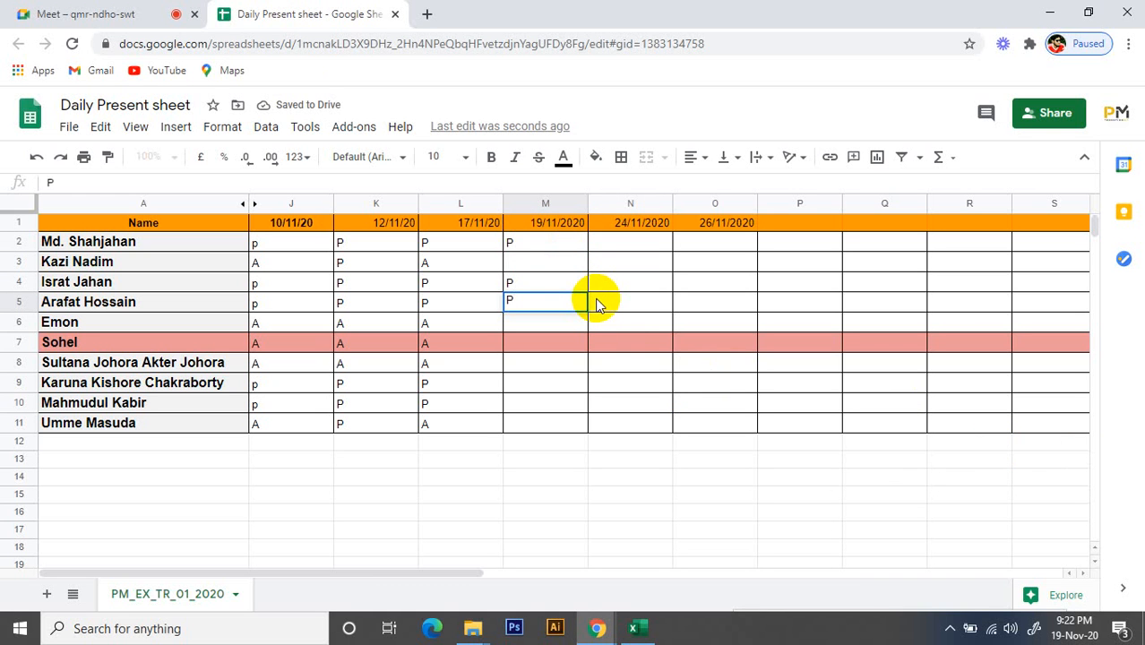
pyautogui.press('Return')
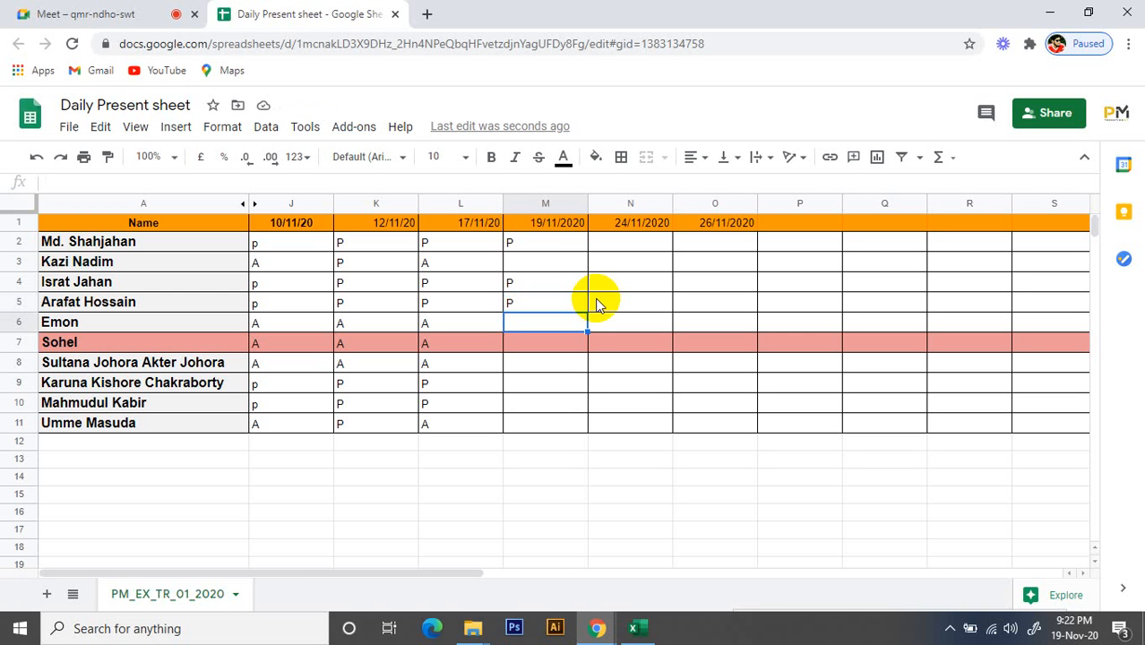
# Mark the attendees in rows 9 and 10 as P in the 19/11/2020 column
pyautogui.press('Down')
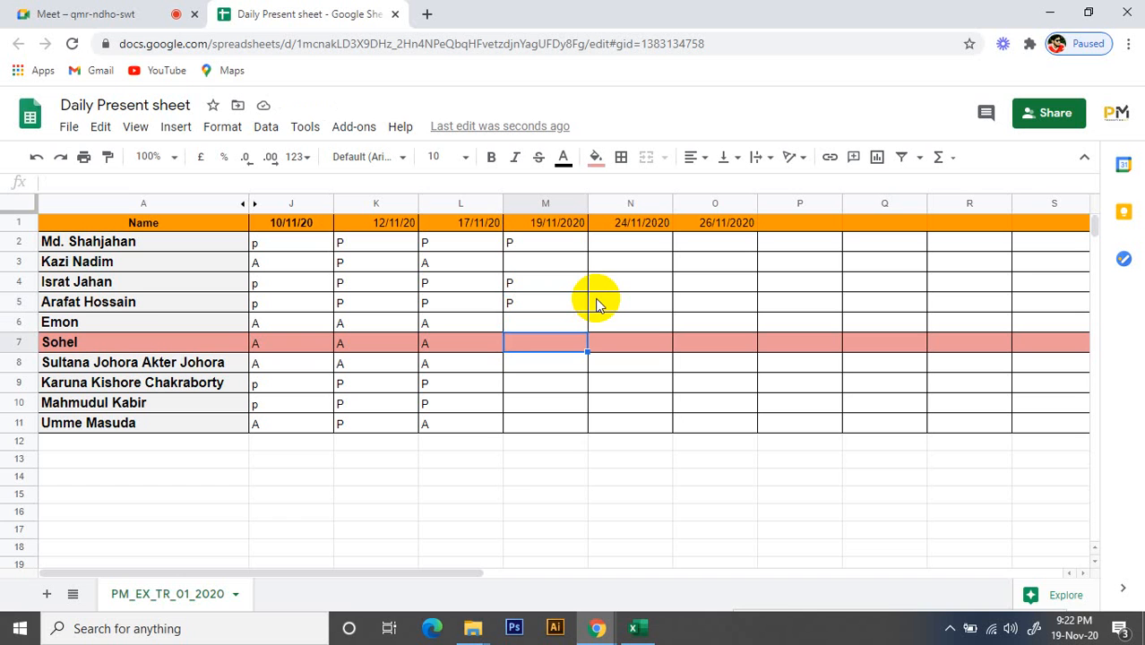
pyautogui.press('Down')
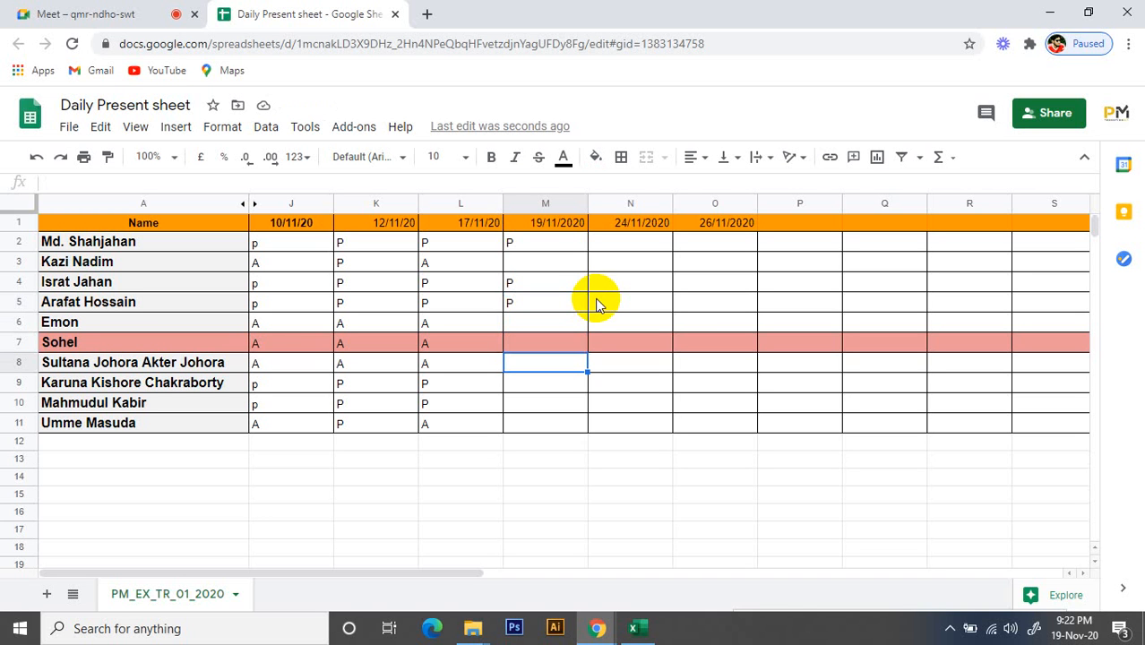
pyautogui.press('Down')
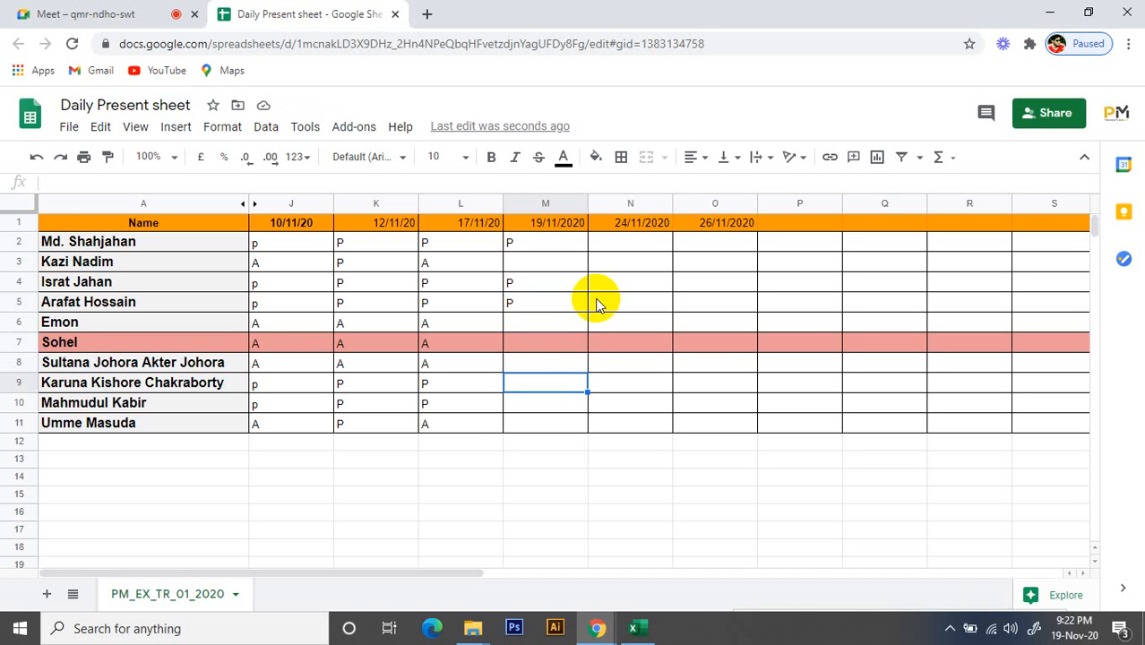
pyautogui.write('P')
pyautogui.press('Return')
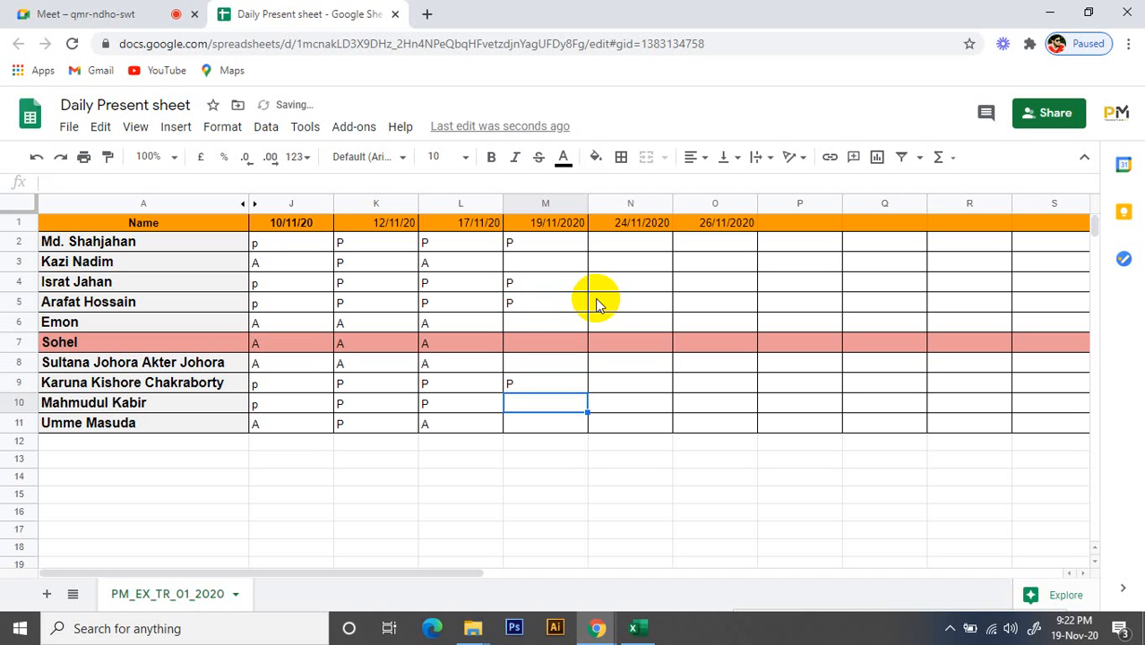
pyautogui.write('P')
pyautogui.press('Return')
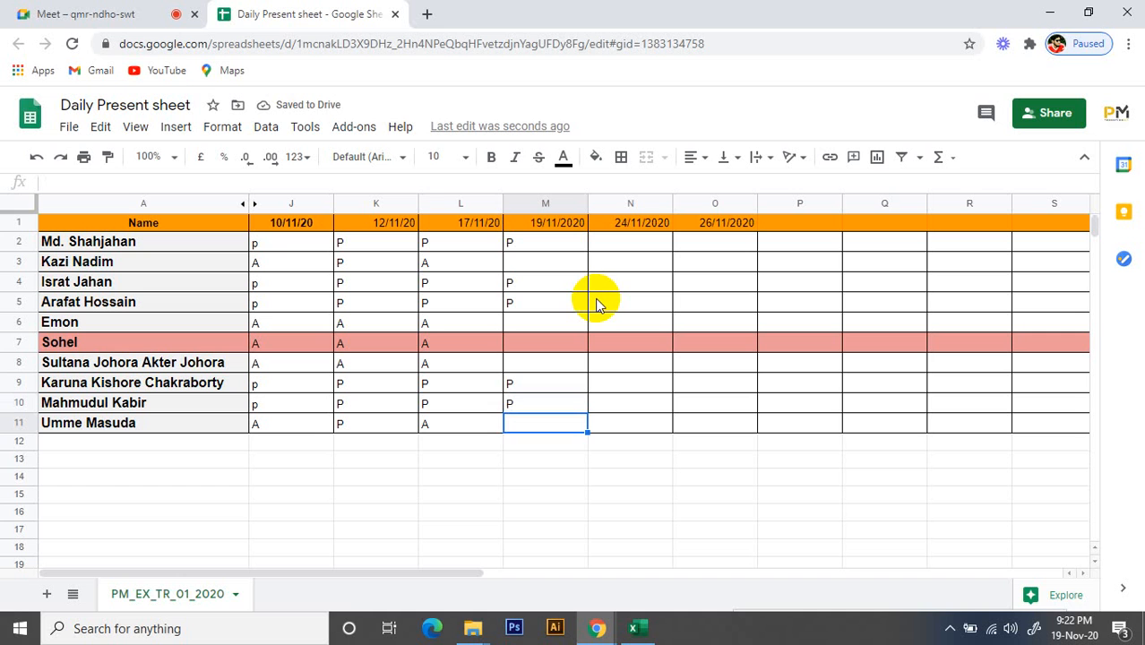
# Mark the remaining attendees in rows 11, 8, 7, 6 and 3 as A in the 19/11/2020 column
pyautogui.write('A')
pyautogui.press('Up')
pyautogui.press('Up')
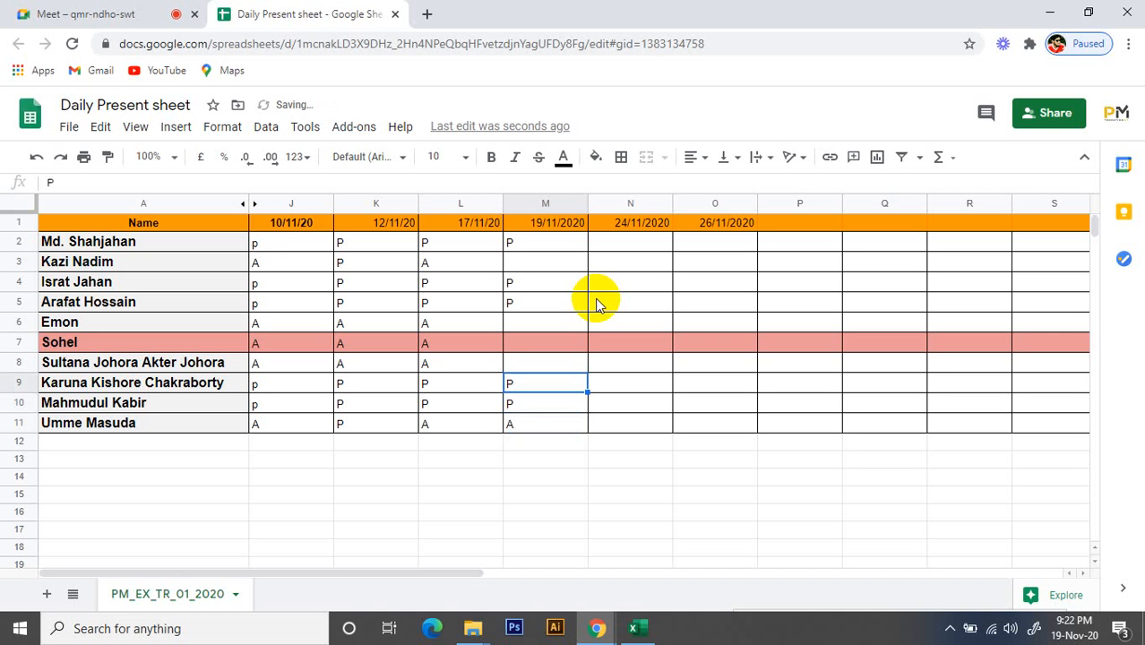
pyautogui.press('Up')
pyautogui.write('A')
pyautogui.press('Up')
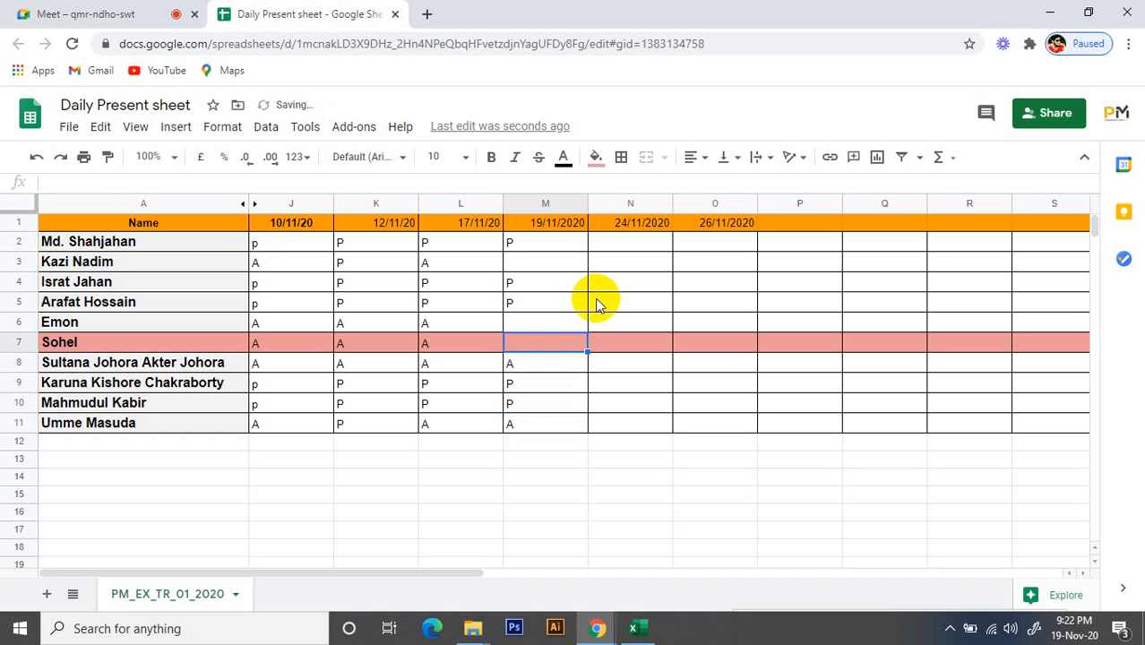
pyautogui.write('A')
pyautogui.press('Up')
pyautogui.write('A')
pyautogui.press('Up')
pyautogui.press('Up')
pyautogui.press('Up')
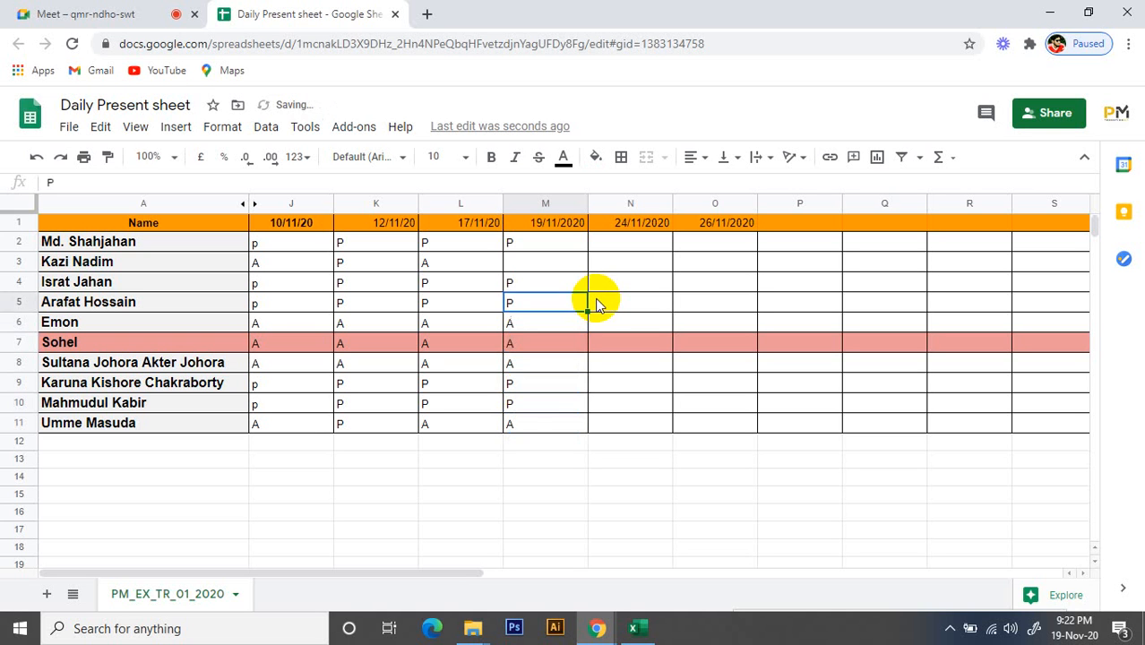
pyautogui.write('A')
pyautogui.press('Up')
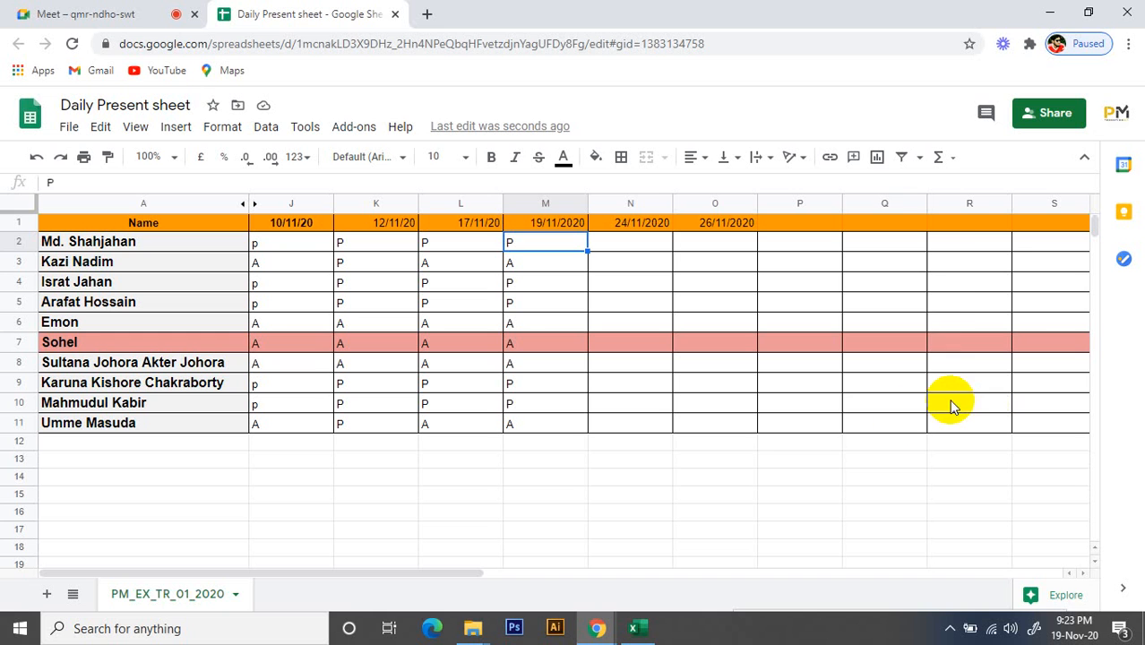
pyautogui.click(596, 424)
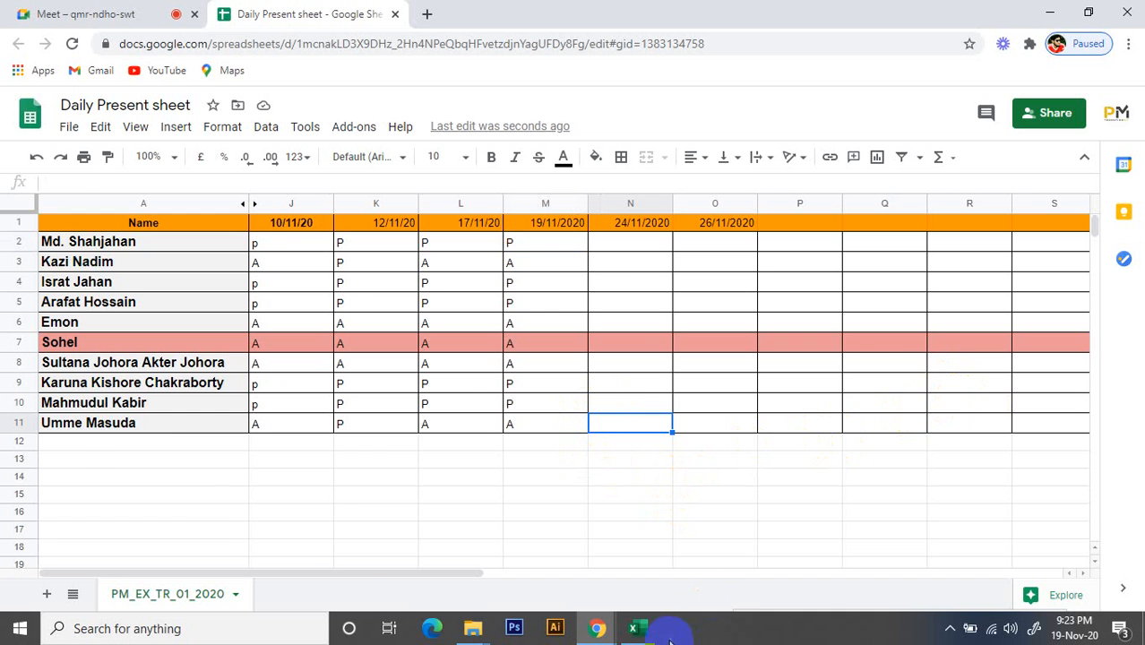
# Return to the Google Meet call in Chrome and turn the microphone off
pyautogui.click(634, 628)
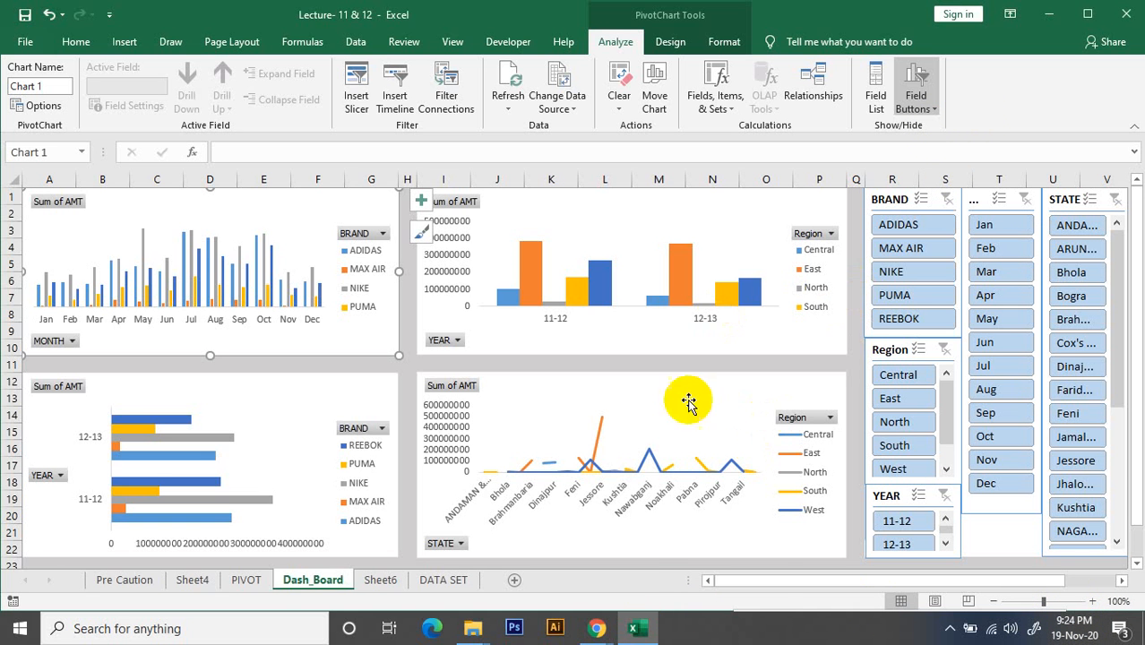
pyautogui.moveTo(596, 627)
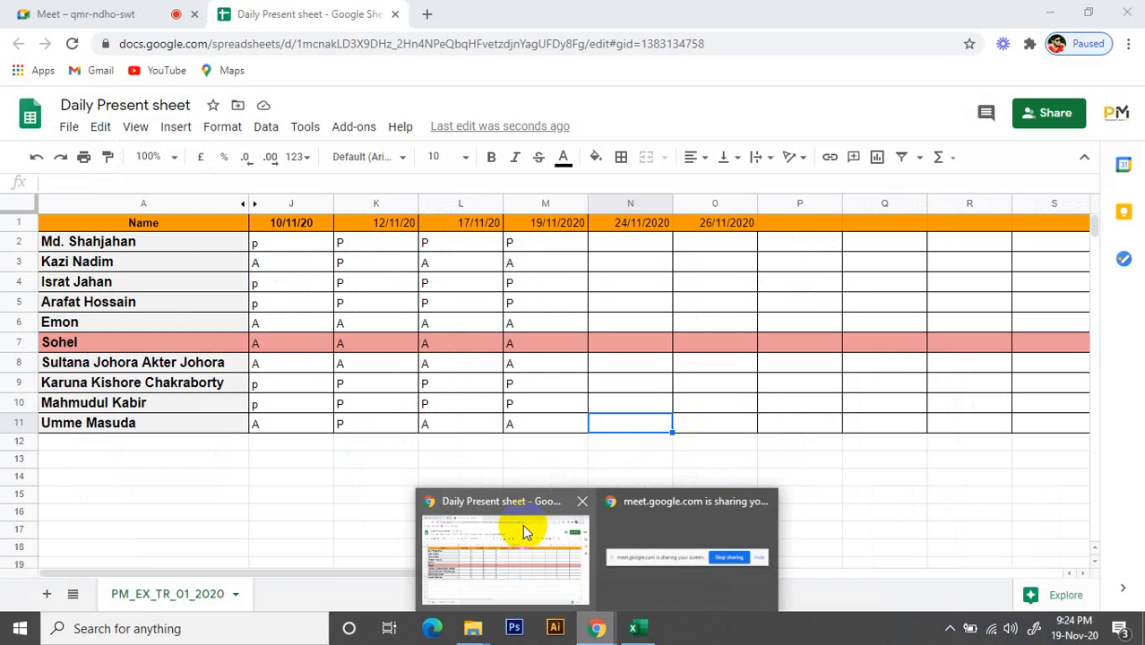
pyautogui.click(523, 524)
pyautogui.click(90, 13)
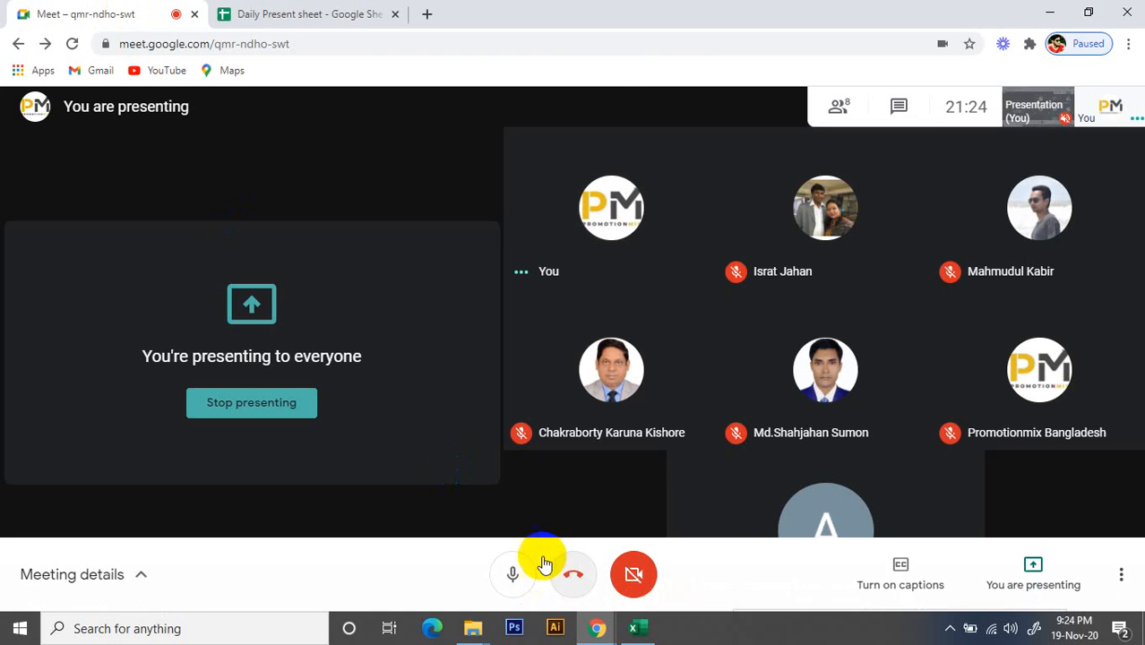
pyautogui.click(510, 574)
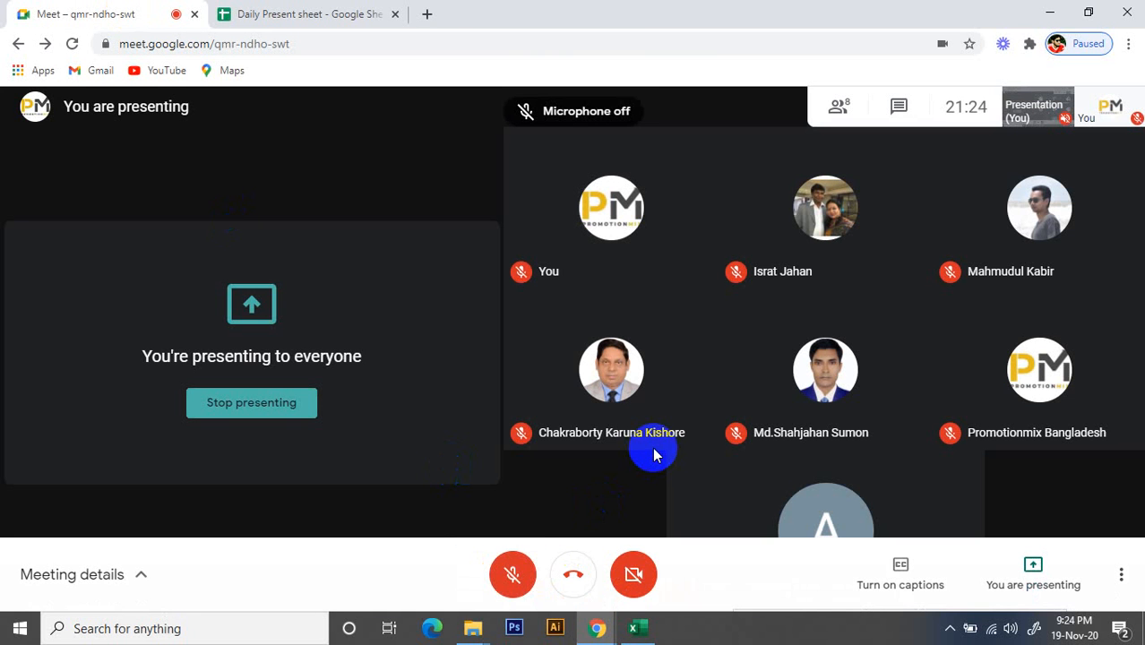
# Turn the Meet microphone back on and switch to the Lecture- 11 & 12 workbook in Excel, dismissing the presentation notification
pyautogui.moveTo(654, 455)
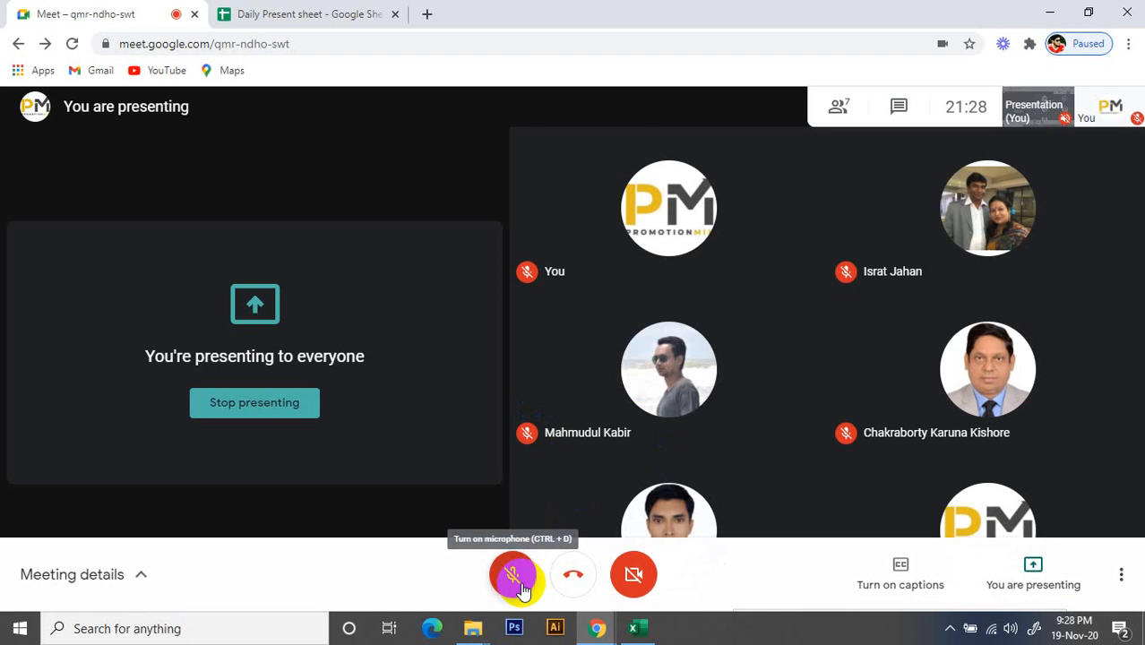
pyautogui.click(519, 580)
pyautogui.moveTo(609, 404)
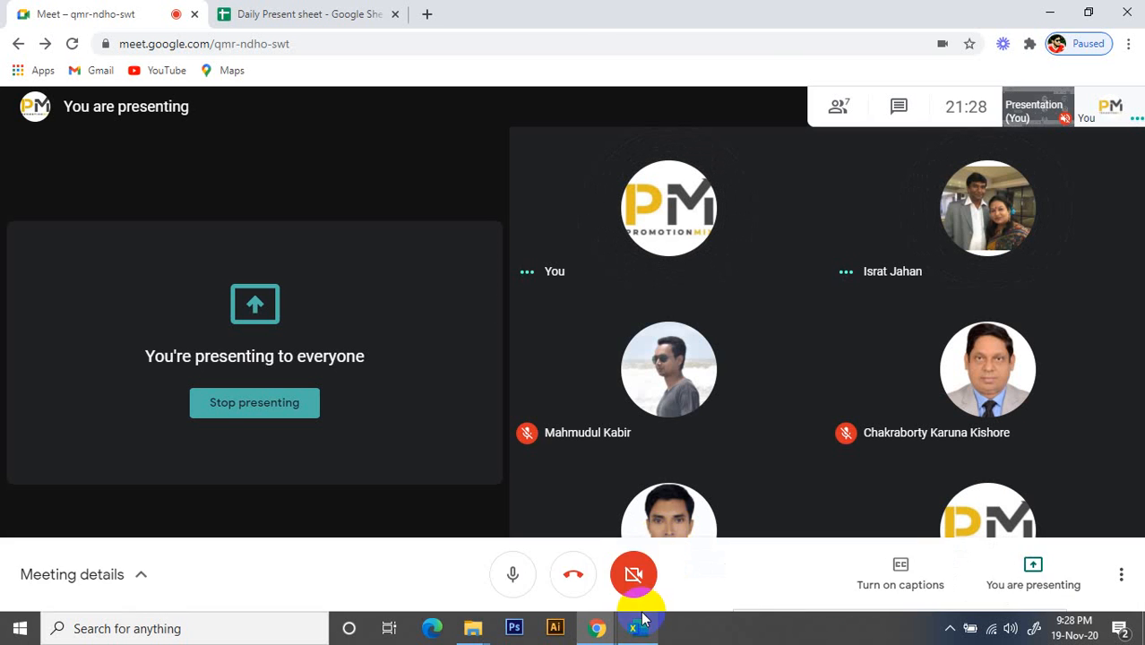
pyautogui.moveTo(636, 624)
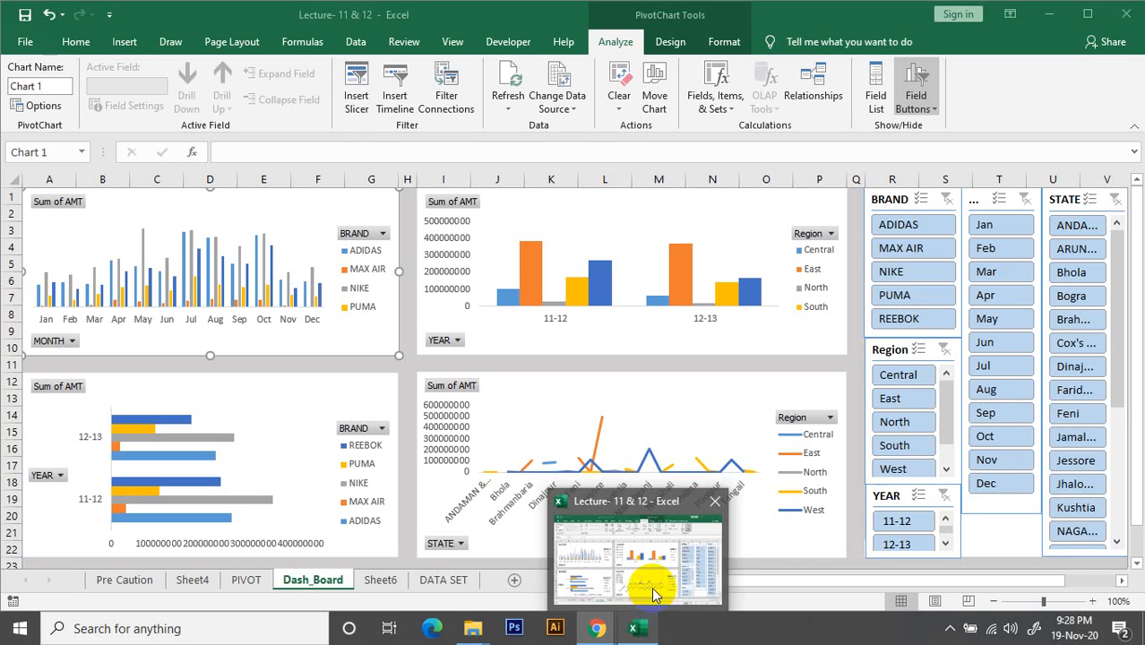
pyautogui.click(653, 591)
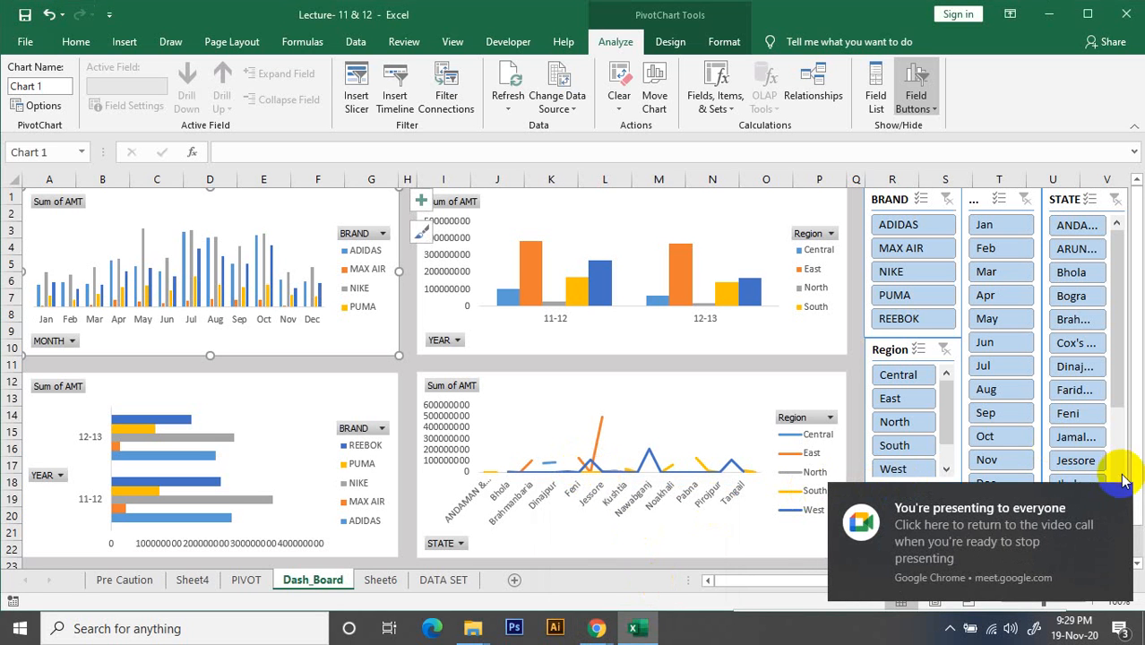
pyautogui.click(1119, 502)
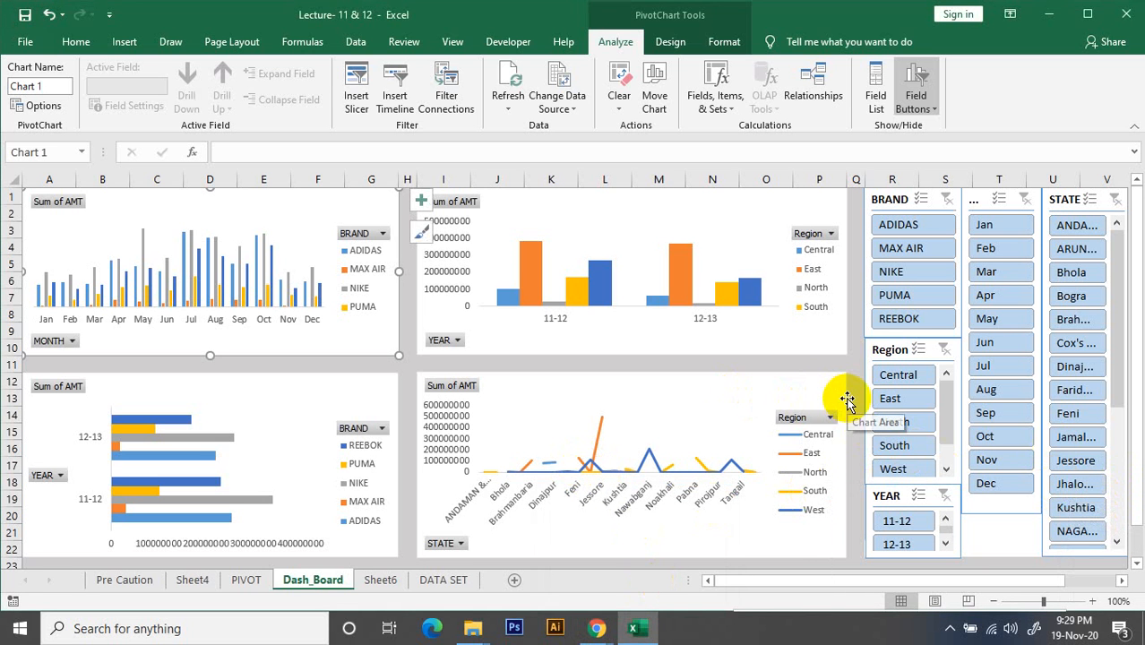
# Permanently delete the Sheet6 worksheet containing the demonstration divider layout
pyautogui.click(380, 580)
pyautogui.rightClick(380, 581)
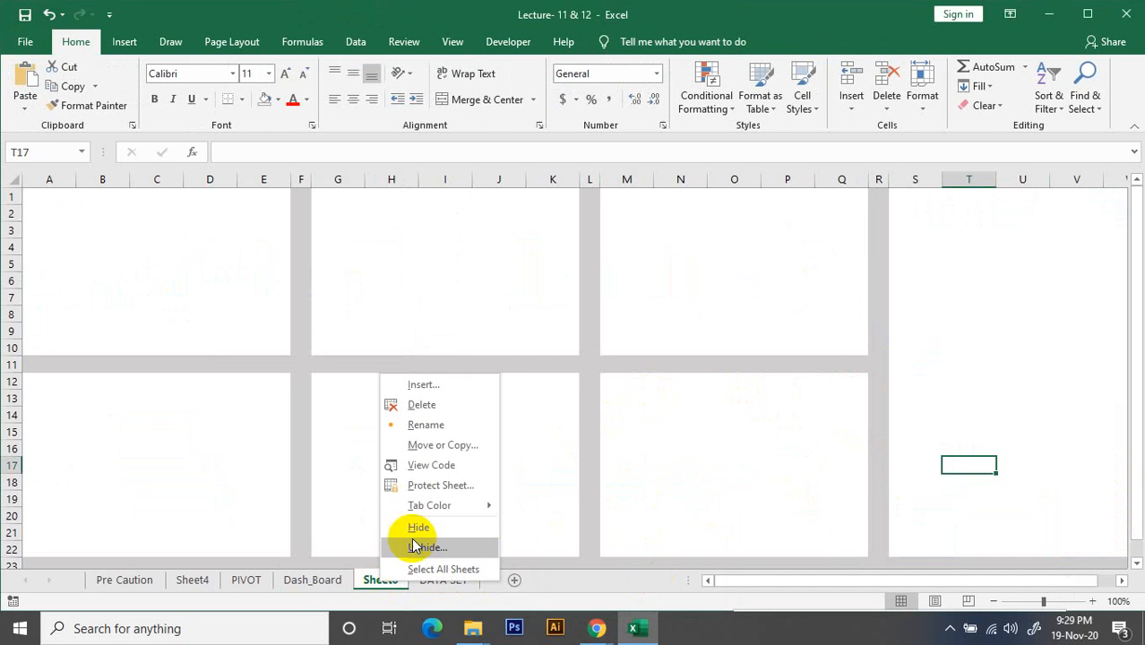
pyautogui.click(457, 407)
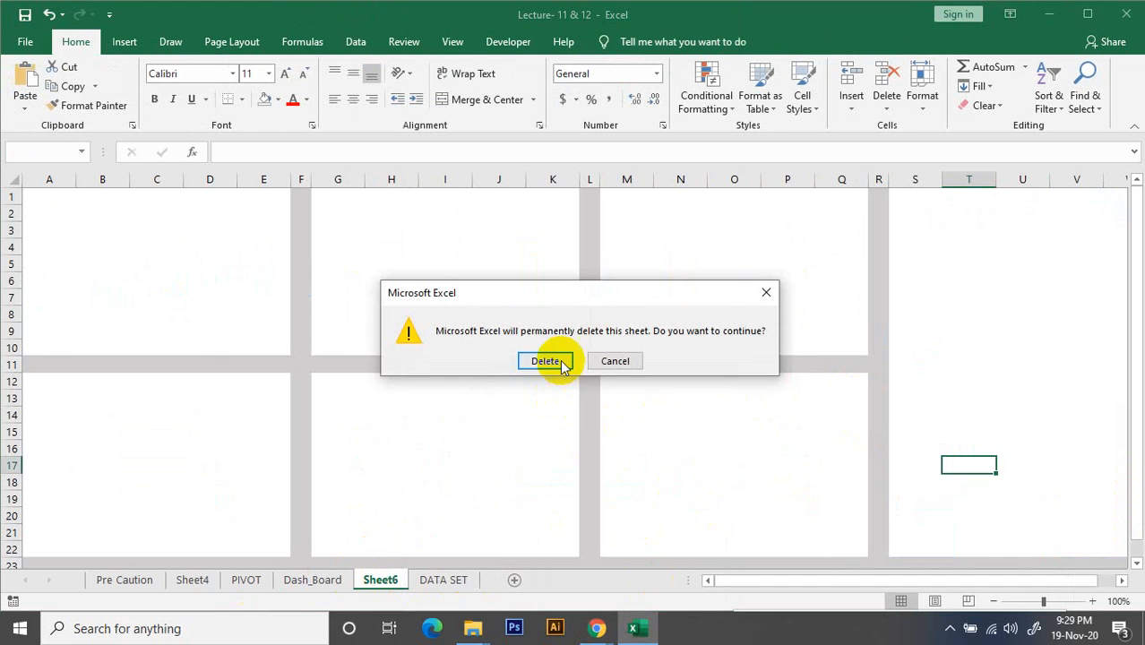
pyautogui.click(544, 360)
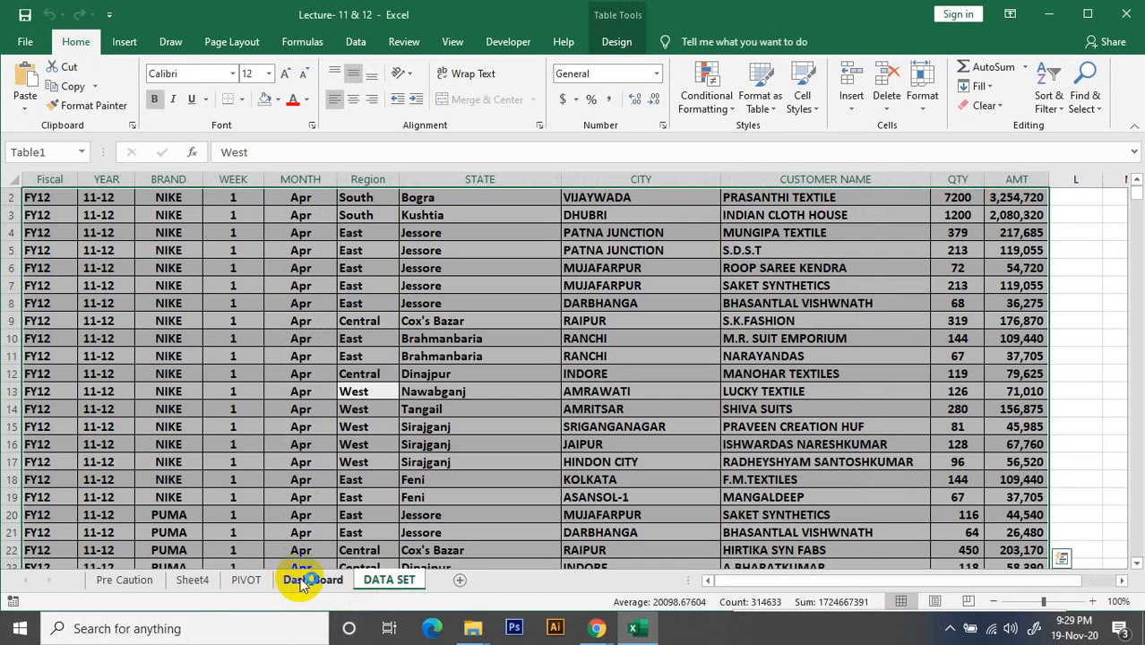
# Review the Sheet4 table, the Dash_Board charts and the sales records on the DATA SET sheet
pyautogui.click(202, 580)
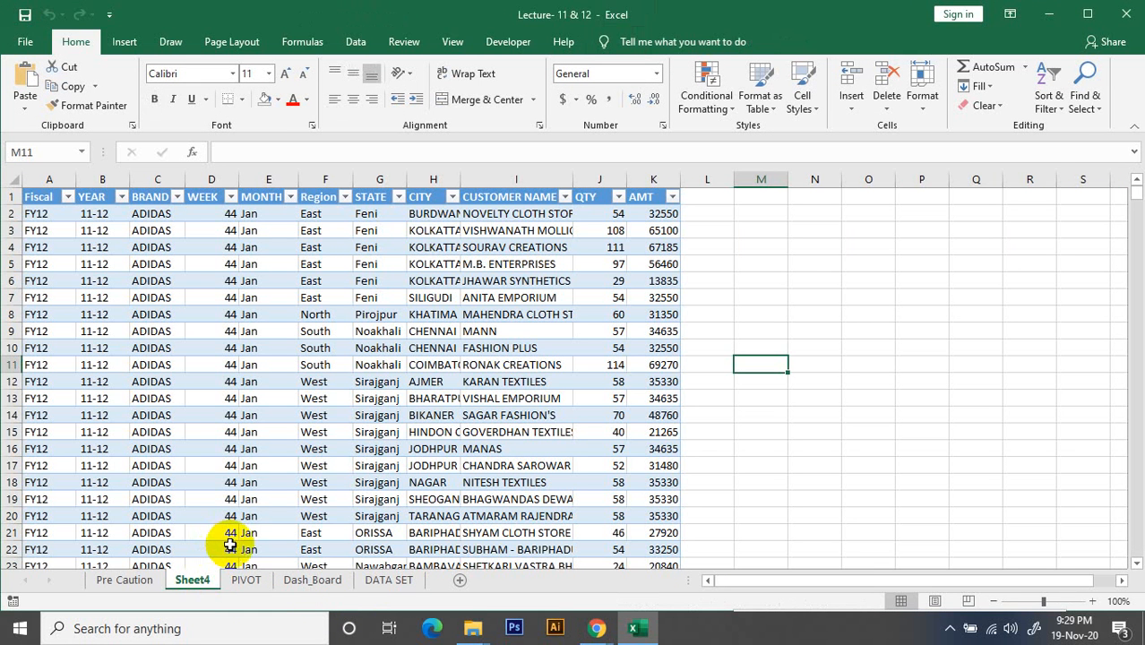
pyautogui.click(303, 581)
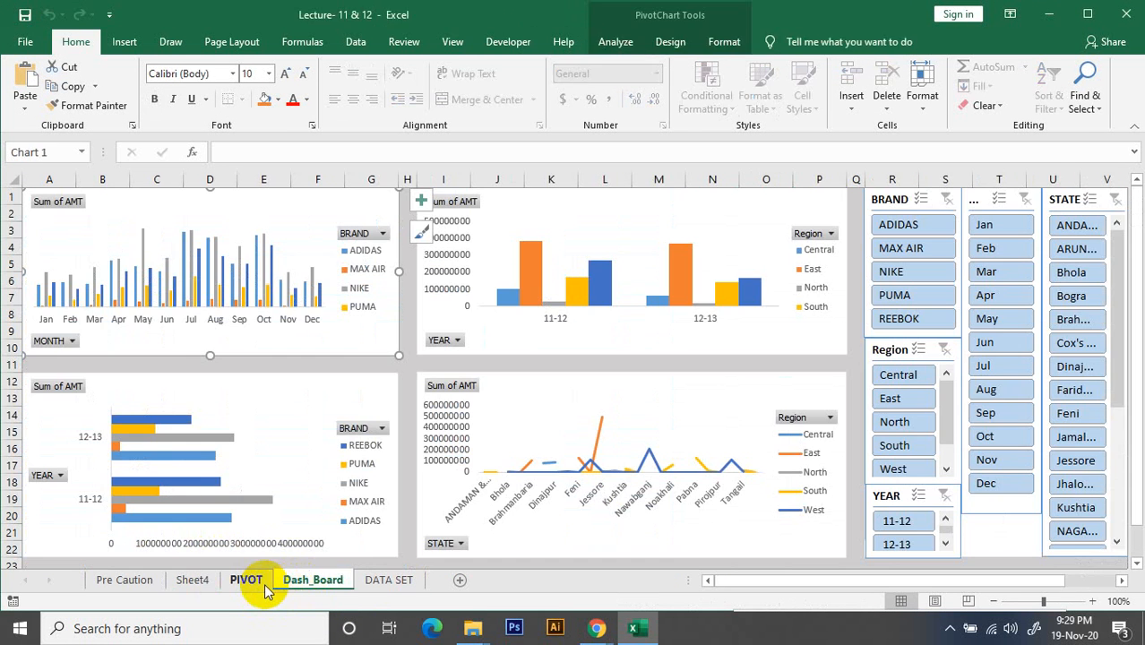
pyautogui.click(385, 580)
pyautogui.click(1071, 267)
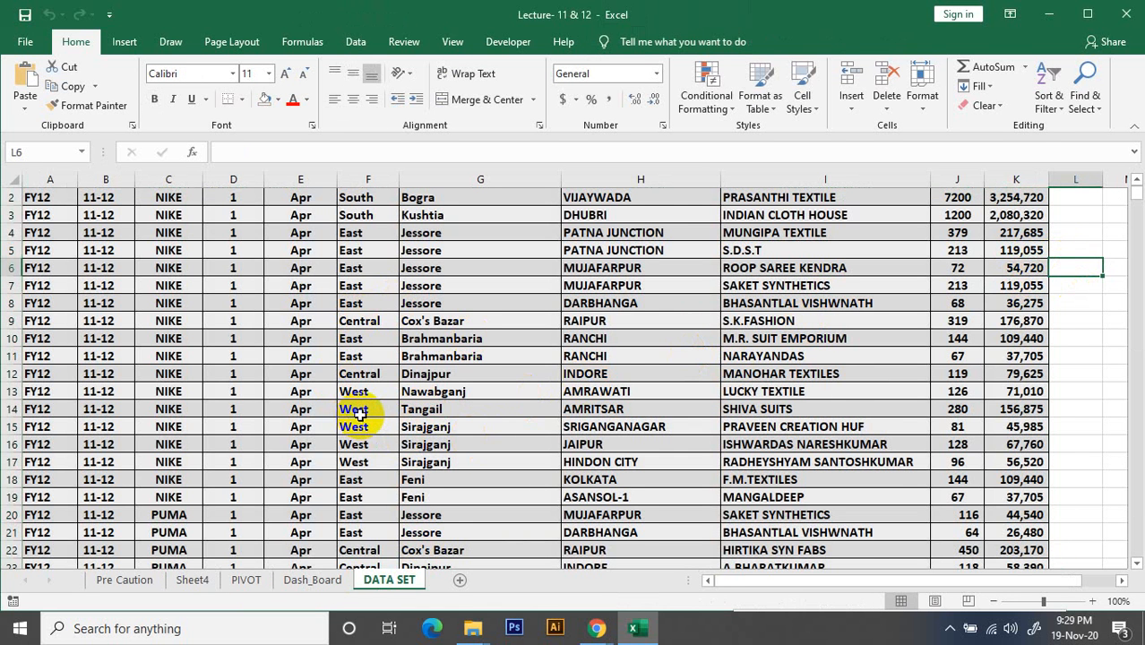
pyautogui.scroll(-2, 359, 410)
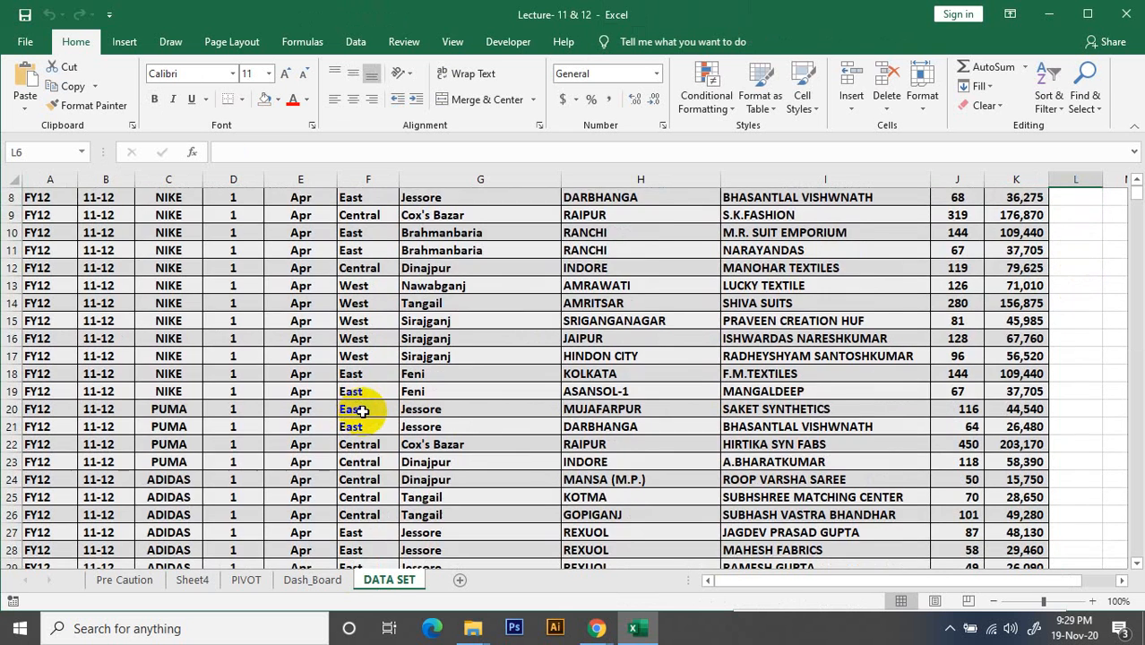
# Add a new blank worksheet after the DATA SET sheet
pyautogui.scroll(3, 360, 411)
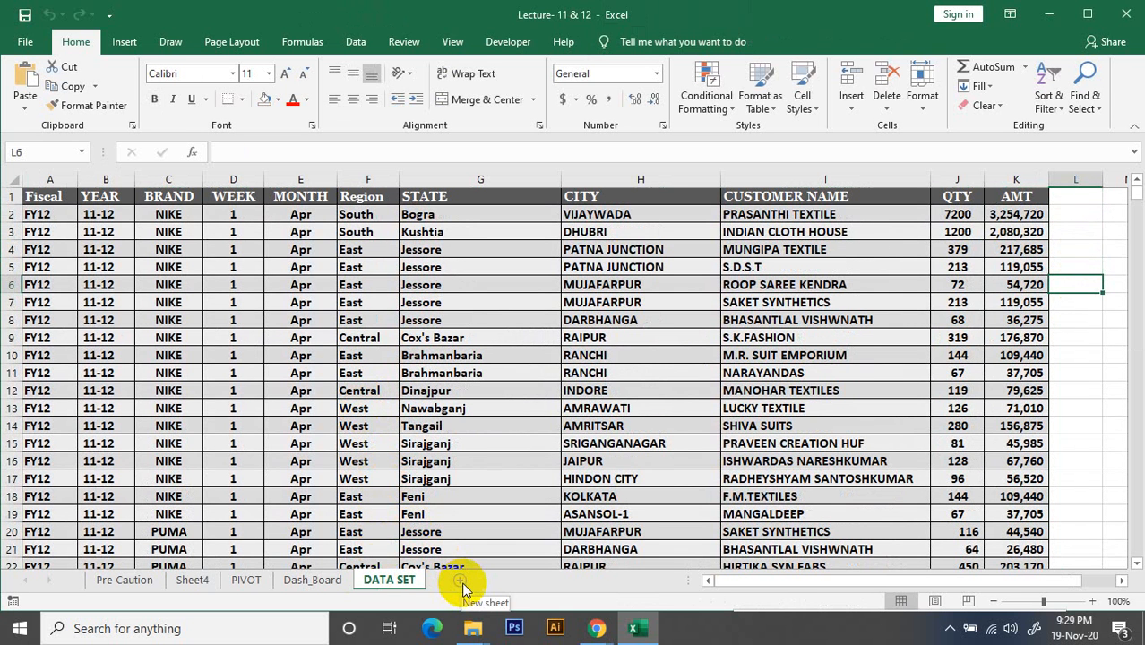
pyautogui.rightClick(381, 582)
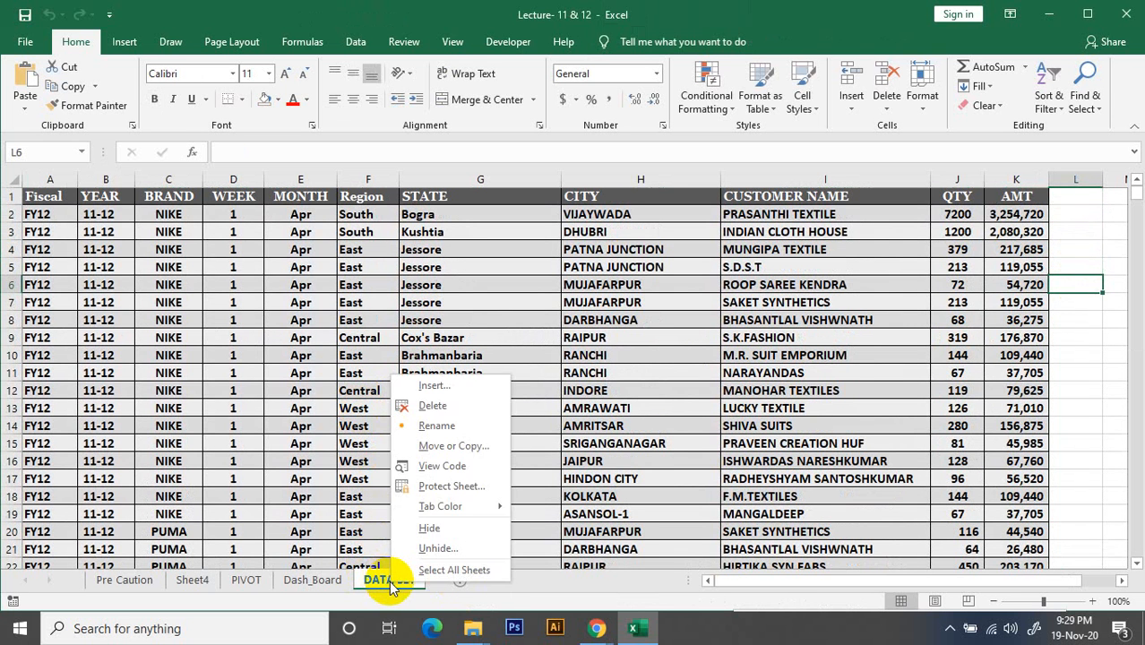
pyautogui.click(481, 582)
pyautogui.click(459, 580)
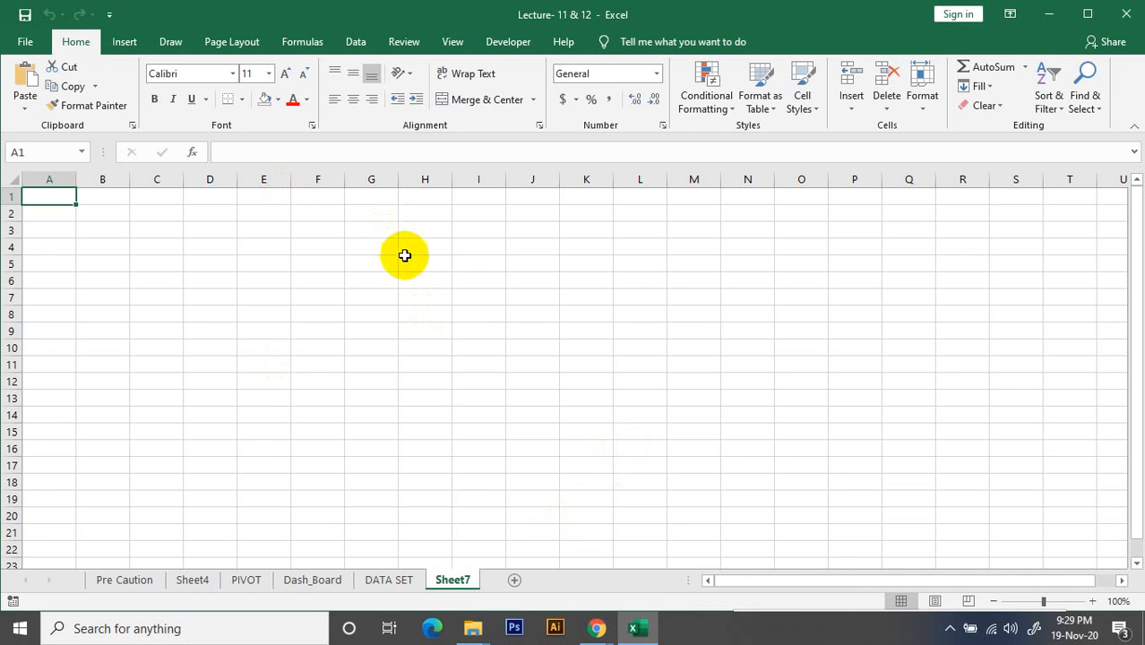
# Open the Lecture- 04 workbook from the Lectures folder in File Explorer and maximize its window
pyautogui.click(1050, 14)
pyautogui.click(1056, 13)
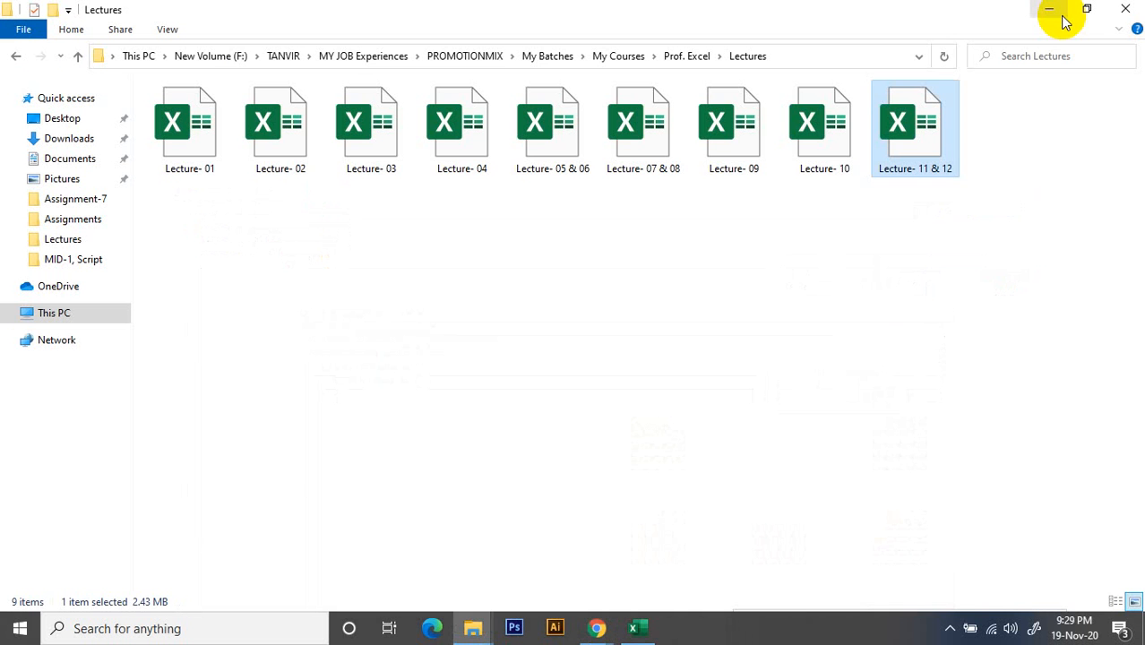
pyautogui.click(484, 152)
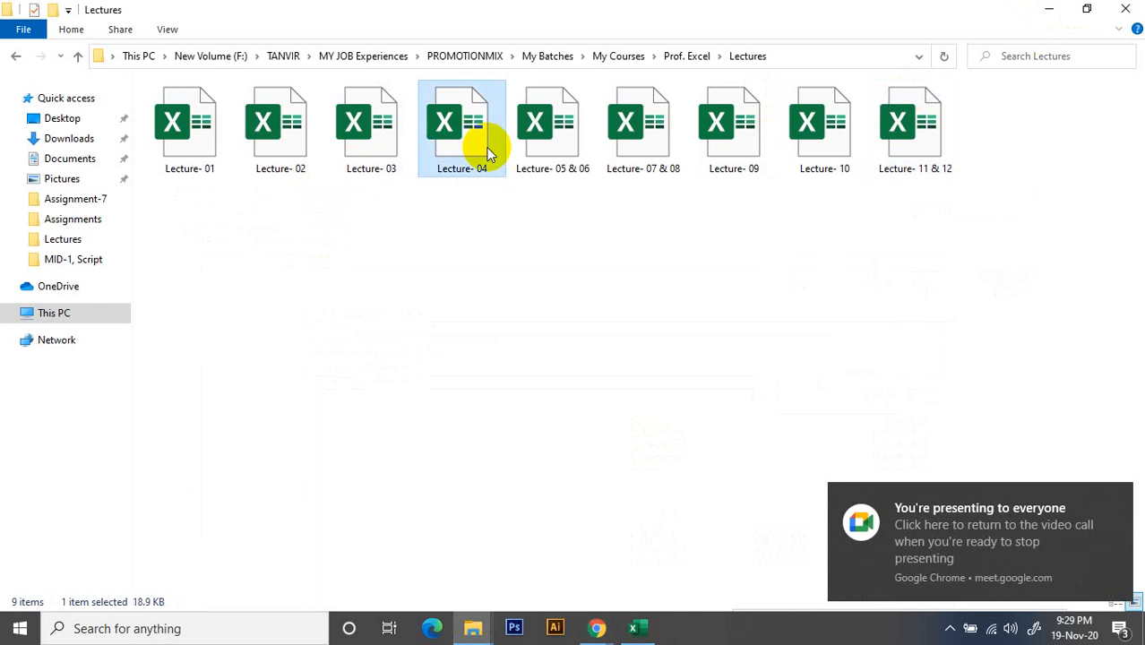
pyautogui.doubleClick(489, 154)
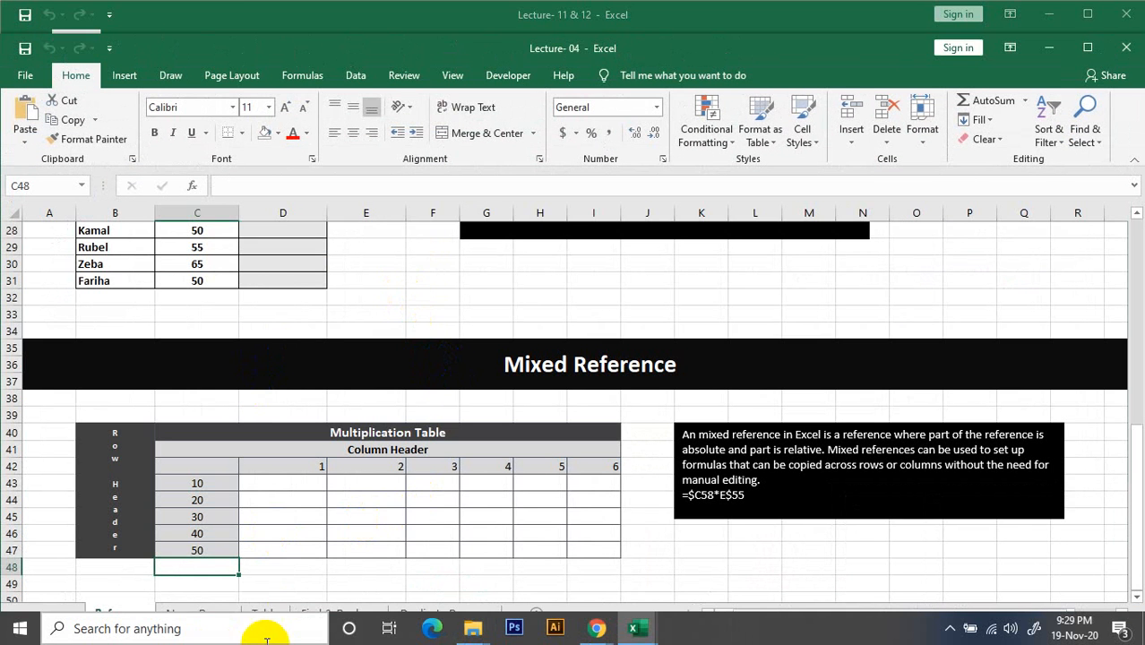
pyautogui.click(529, 482)
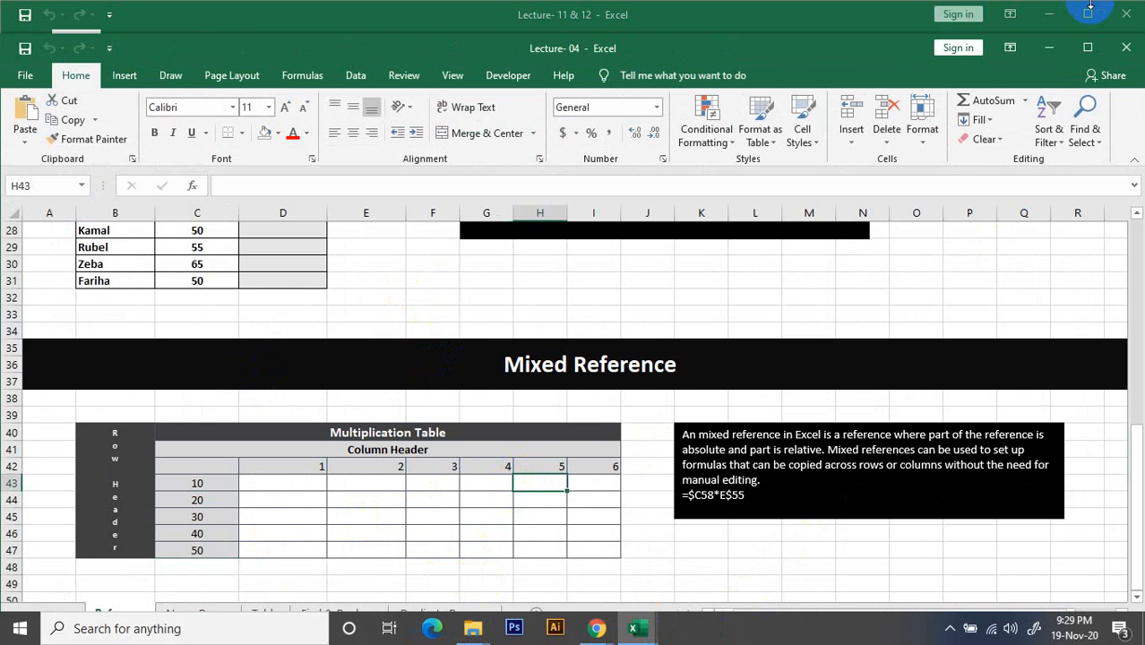
pyautogui.click(1087, 48)
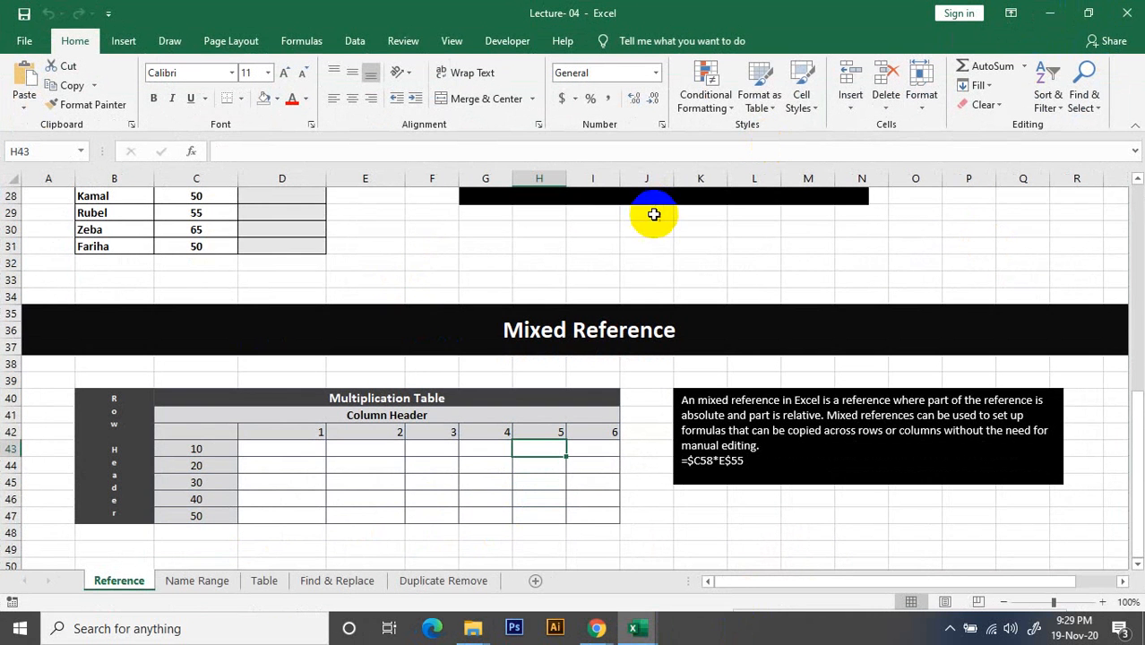
# Copy the whole product table from the Table sheet and paste it at cell A1 of Sheet7 in the Lecture- 11 & 12 workbook
pyautogui.click(263, 582)
pyautogui.click(203, 294)
pyautogui.hotkey('ctrl', 'a')
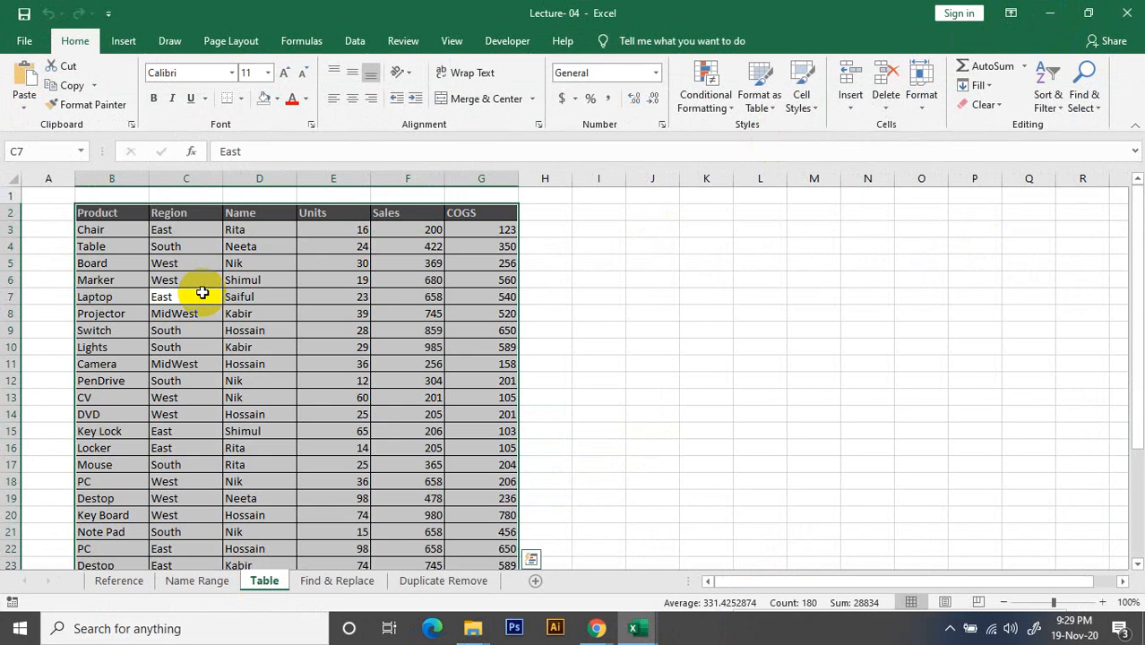
pyautogui.hotkey('ctrl', 'c')
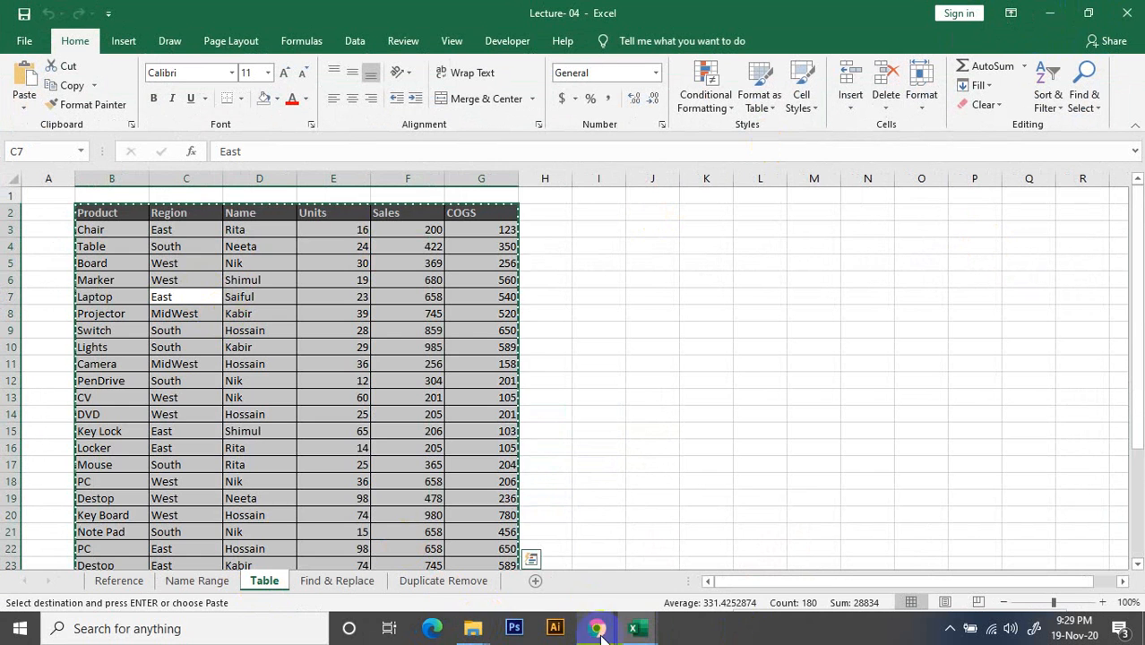
pyautogui.moveTo(634, 628)
pyautogui.click(570, 572)
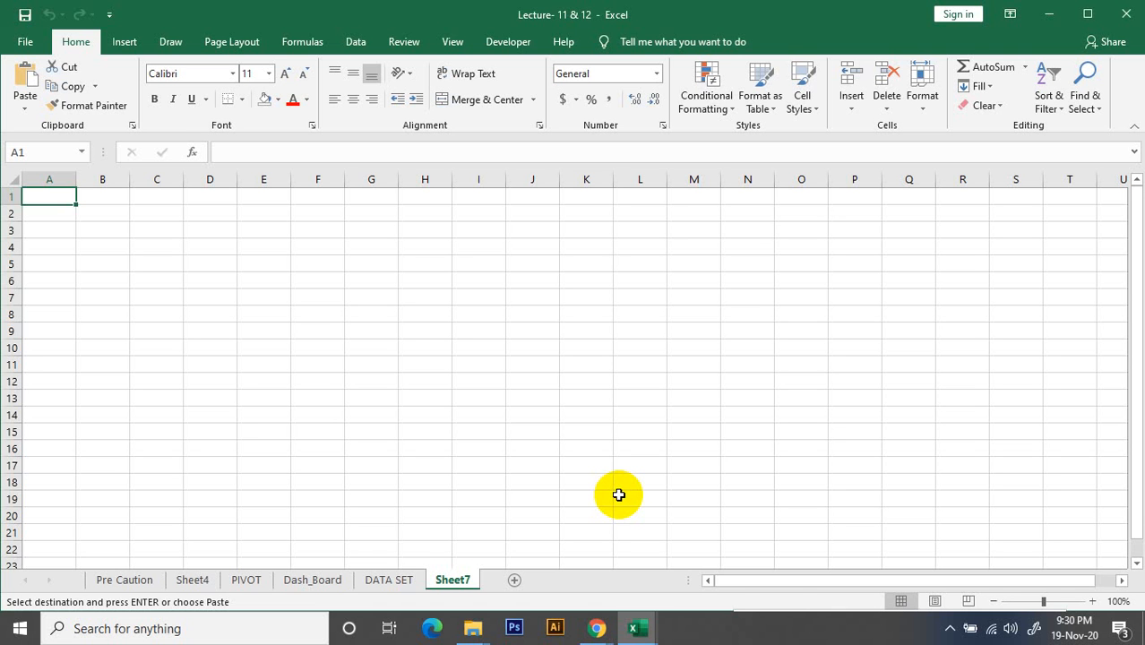
pyautogui.hotkey('ctrl', 'v')
pyautogui.click(443, 201)
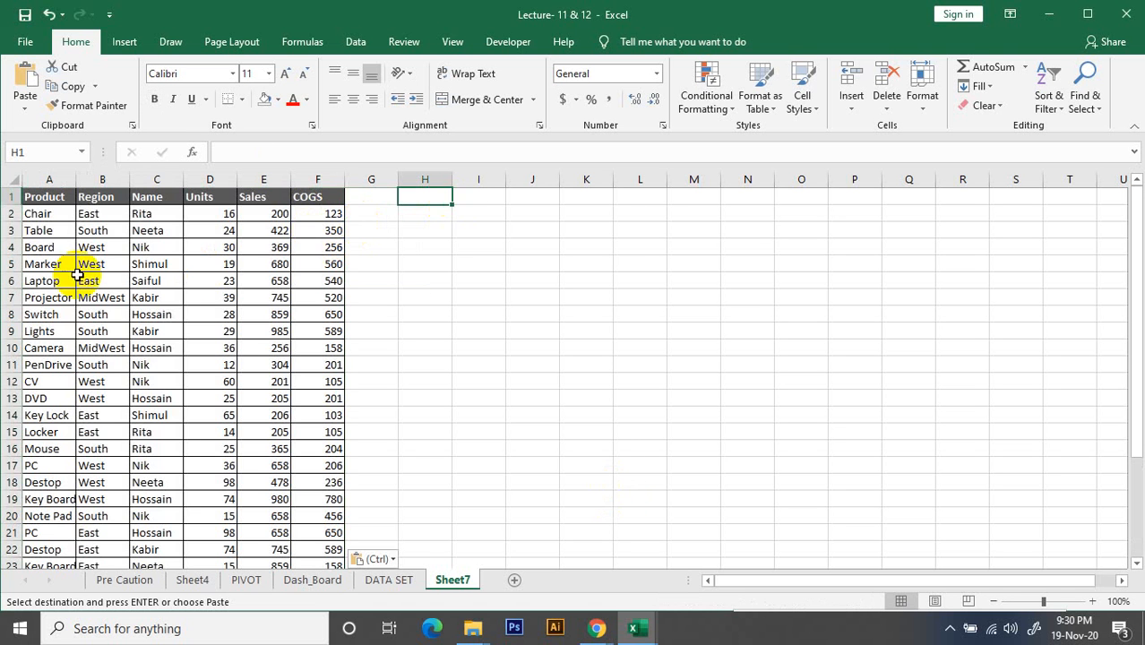
# Insert one blank row above the pasted product table and one blank column before it
pyautogui.rightClick(9, 196)
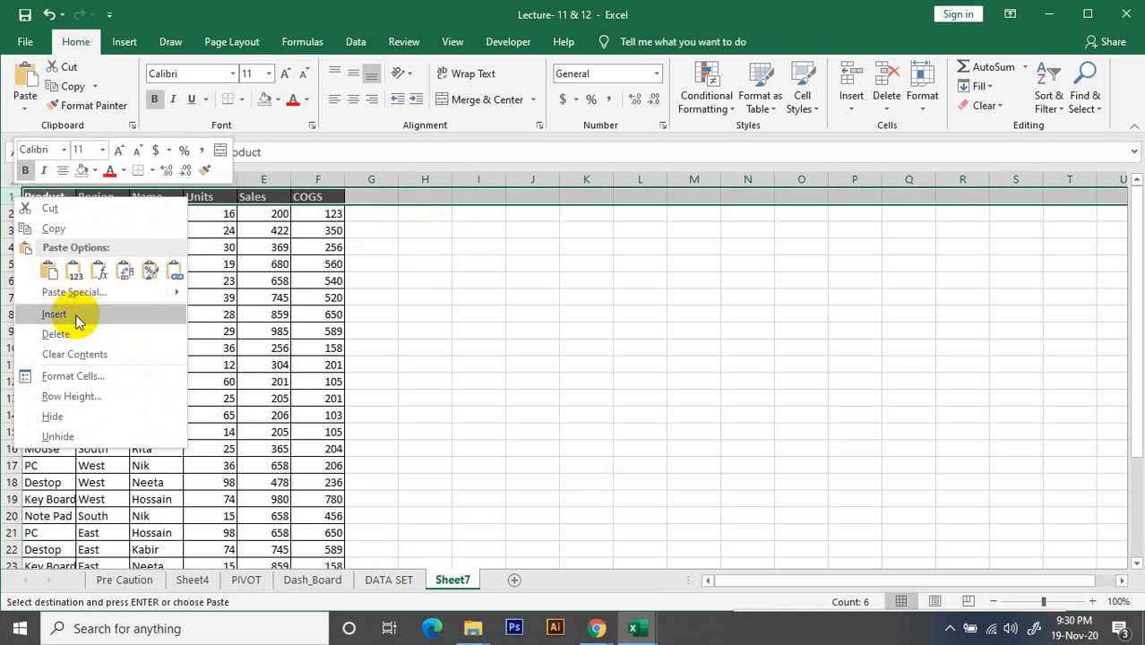
pyautogui.click(79, 313)
pyautogui.click(47, 178)
pyautogui.rightClick(45, 181)
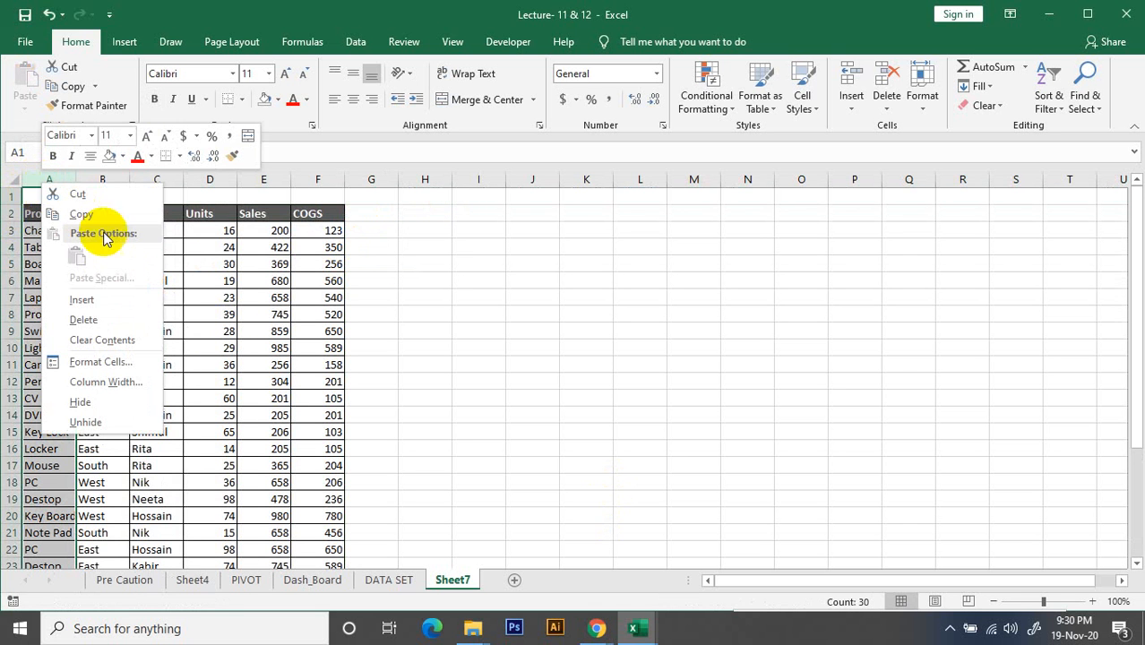
pyautogui.click(80, 301)
pyautogui.click(524, 279)
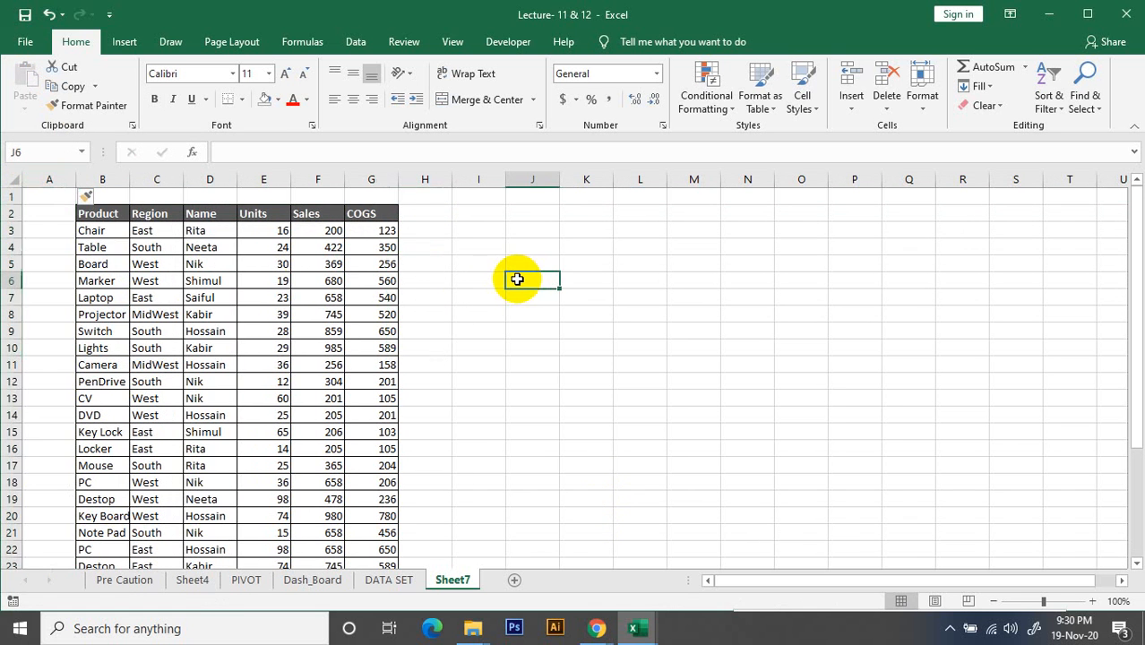
pyautogui.click(494, 297)
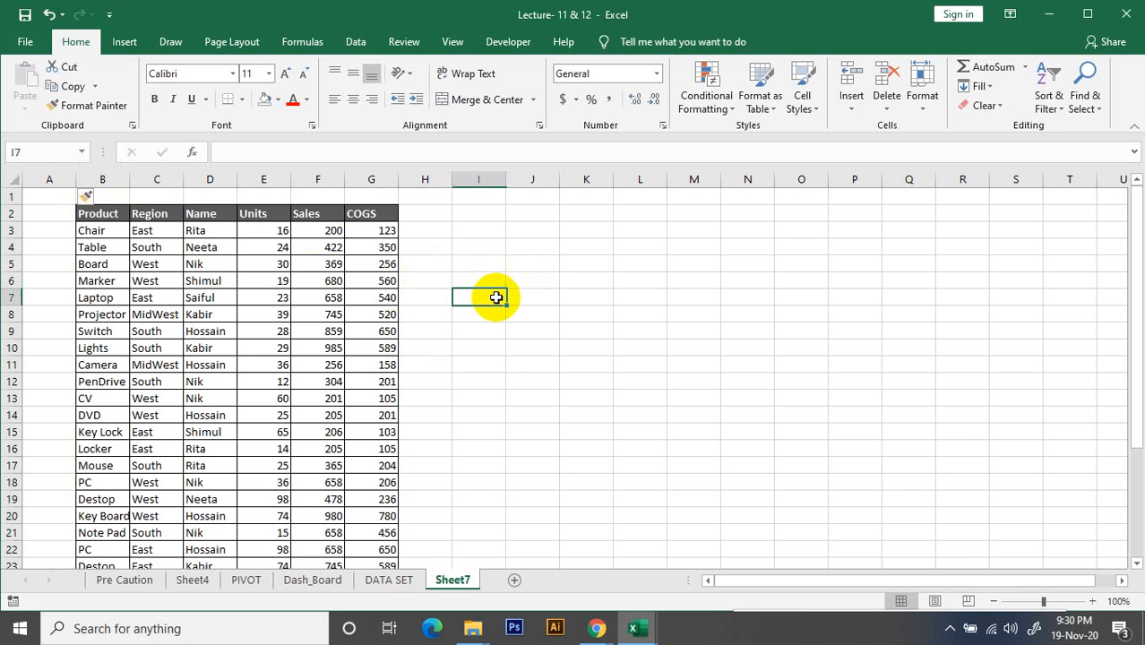
pyautogui.scroll(-1, 549, 267)
pyautogui.scroll(1, 549, 267)
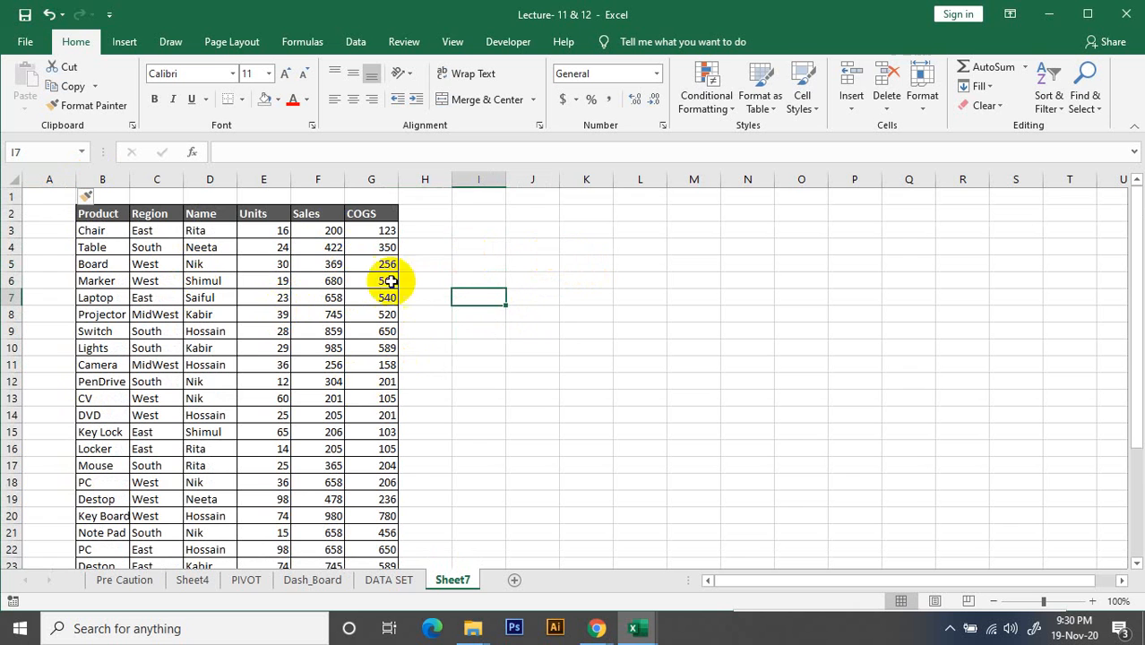
# Rename the Sheet7 worksheet as DATA_2
pyautogui.click(403, 579)
pyautogui.scroll(-6, 721, 266)
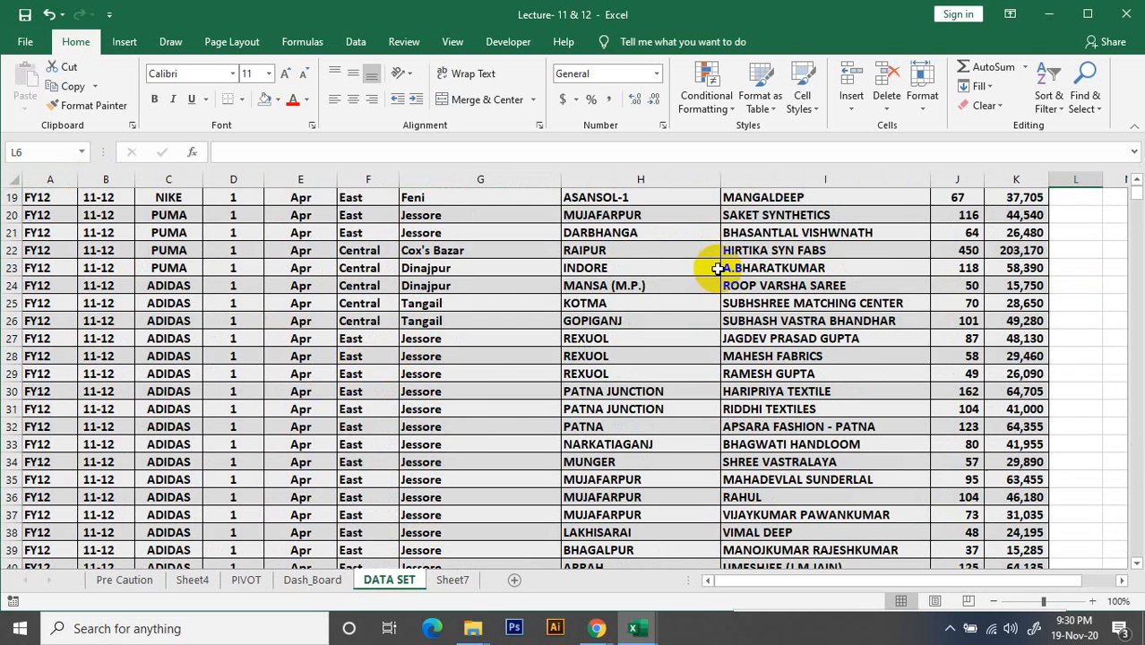
pyautogui.scroll(6, 708, 264)
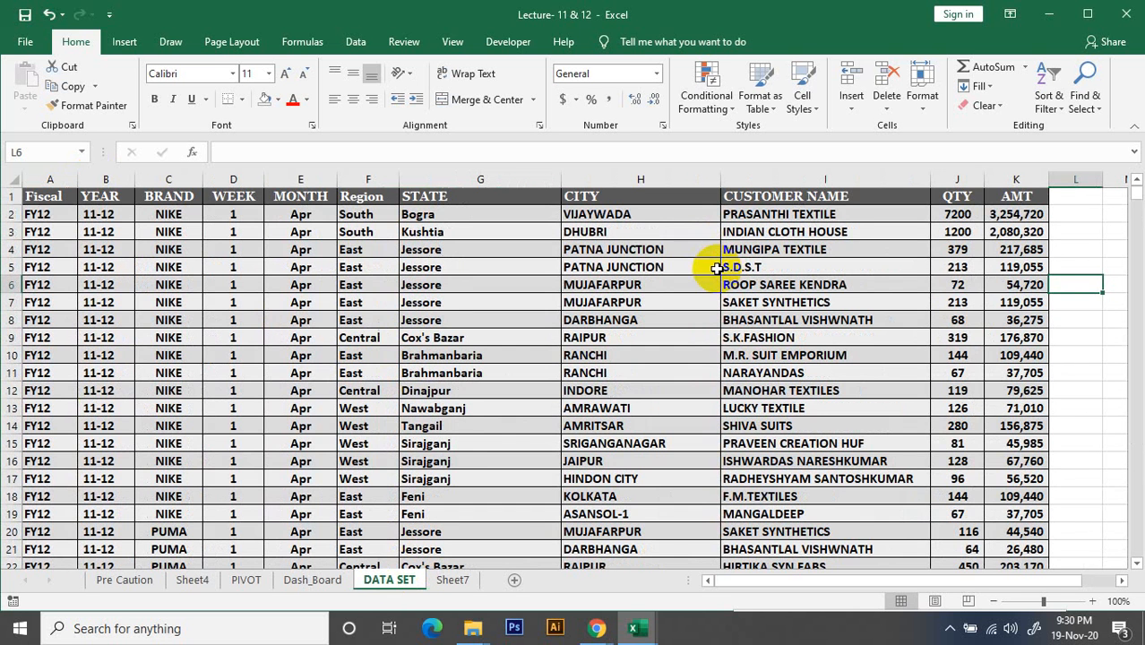
pyautogui.click(459, 580)
pyautogui.doubleClick(457, 581)
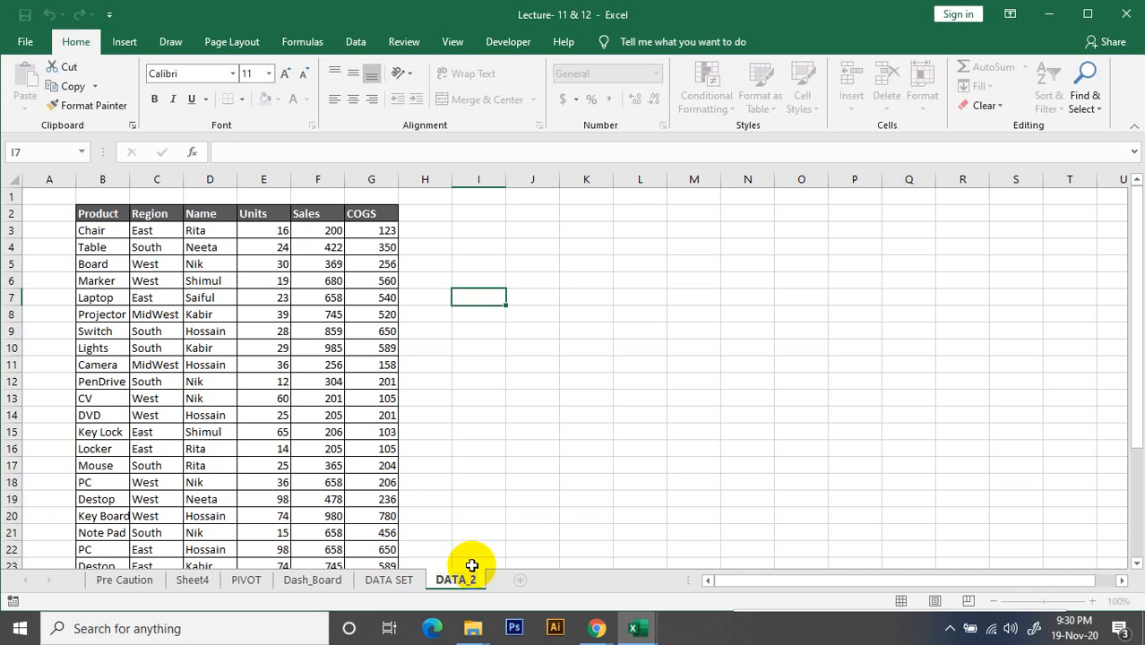
pyautogui.click(528, 516)
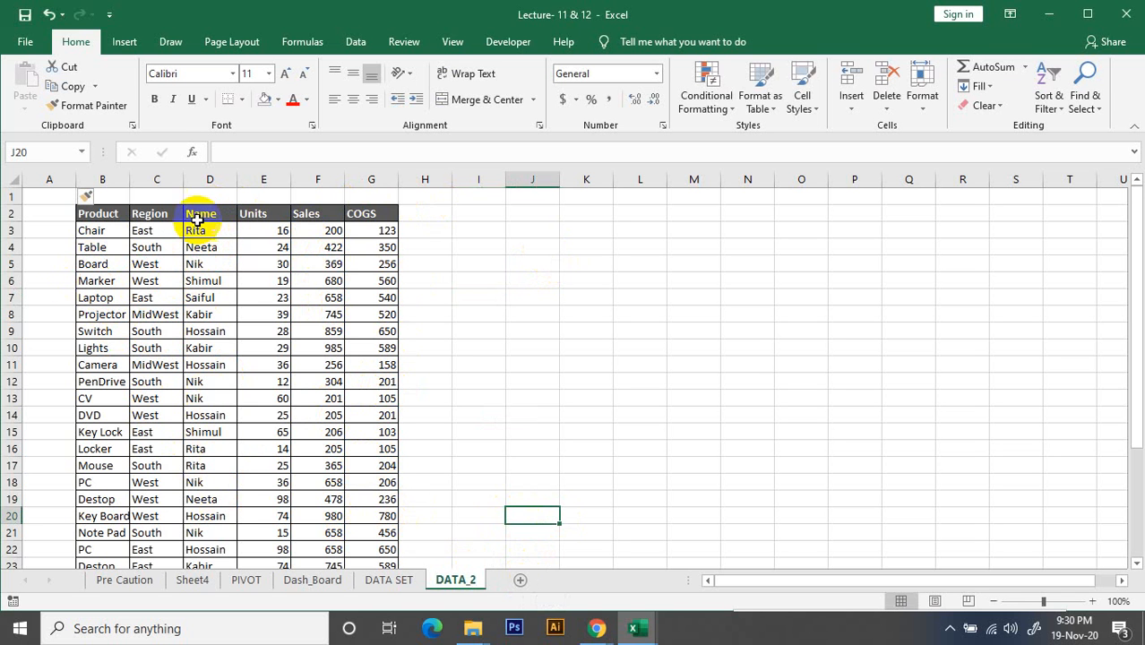
# Copy all entries below the Name header on DATA_2, from cell D3 down to the end of the table
pyautogui.scroll(-5, 203, 333)
pyautogui.scroll(5, 198, 342)
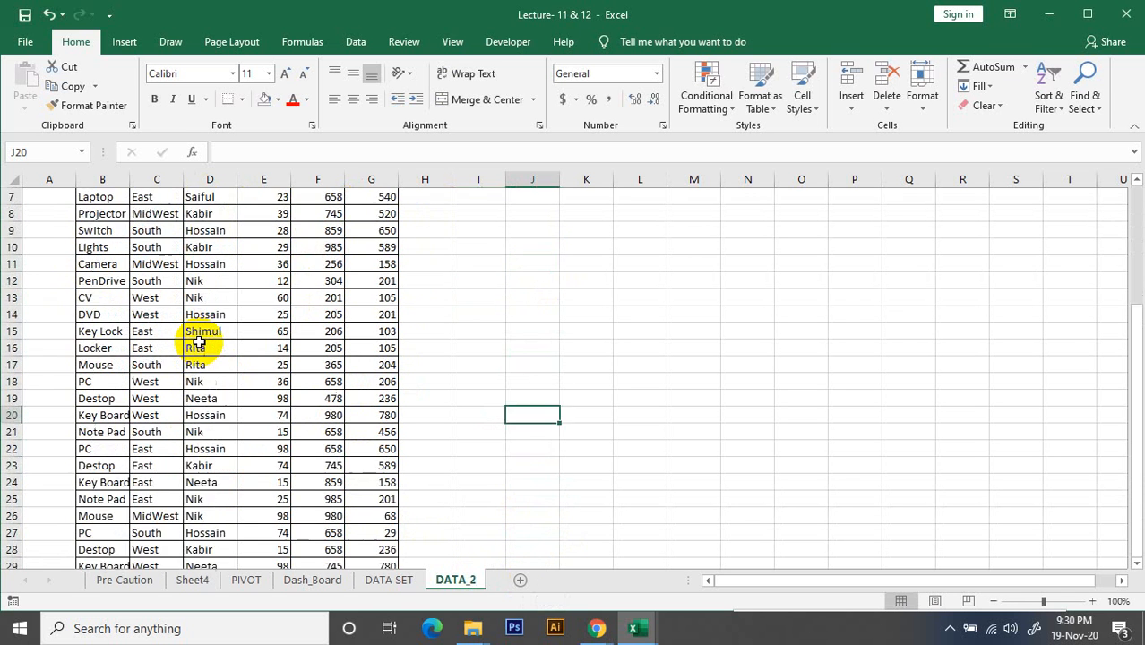
pyautogui.click(214, 219)
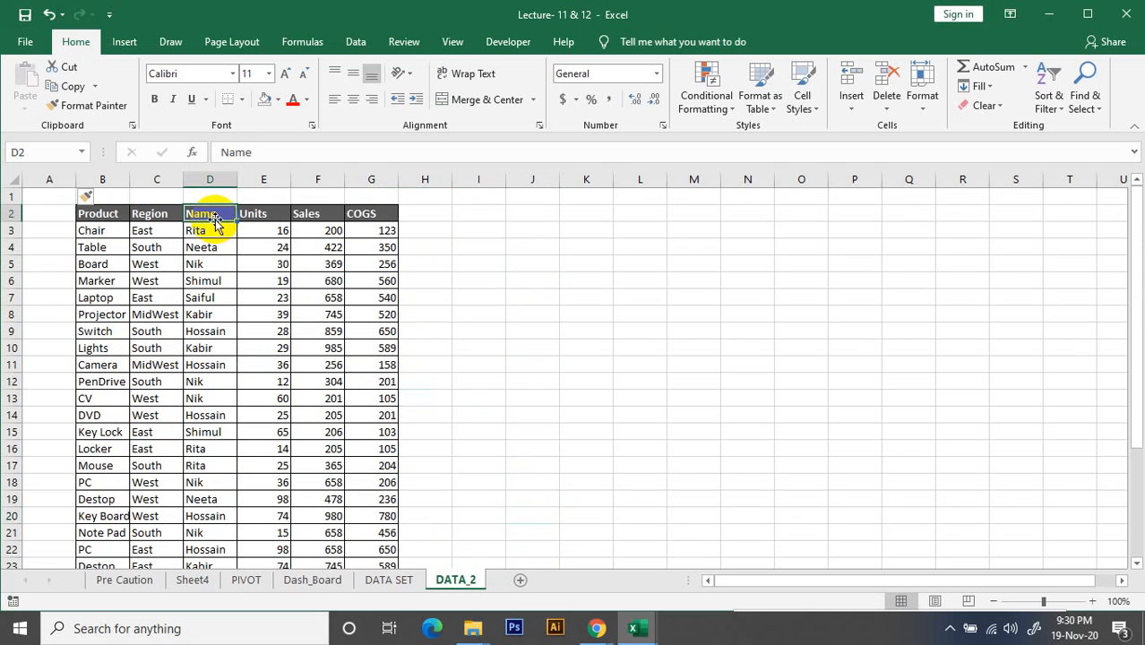
pyautogui.click(228, 269)
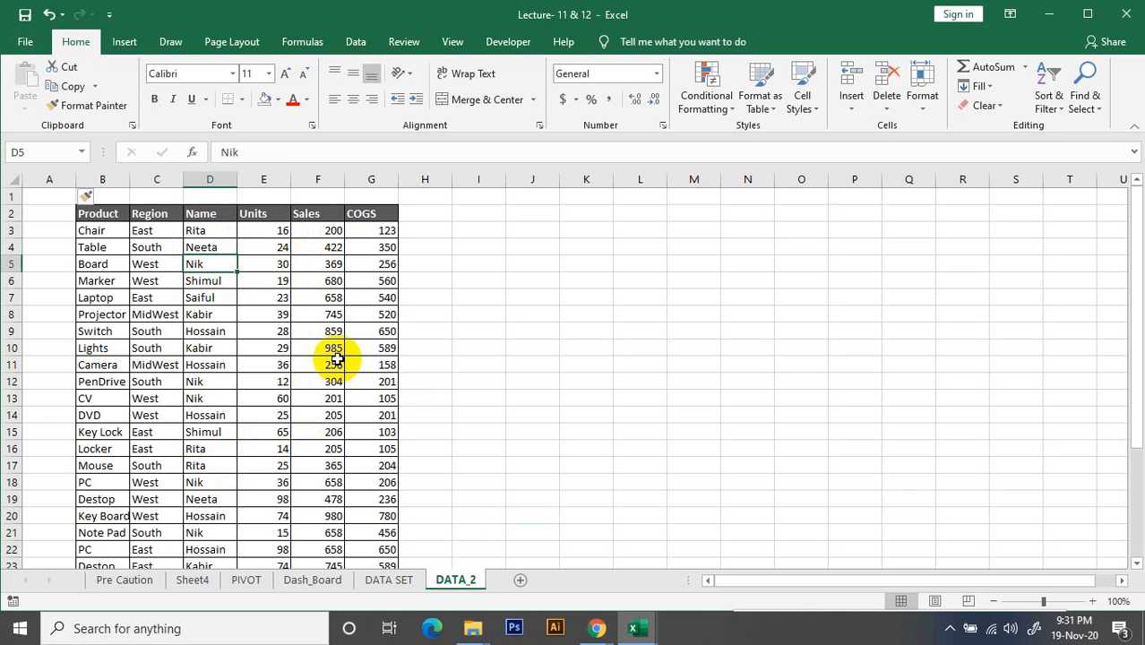
pyautogui.click(224, 230)
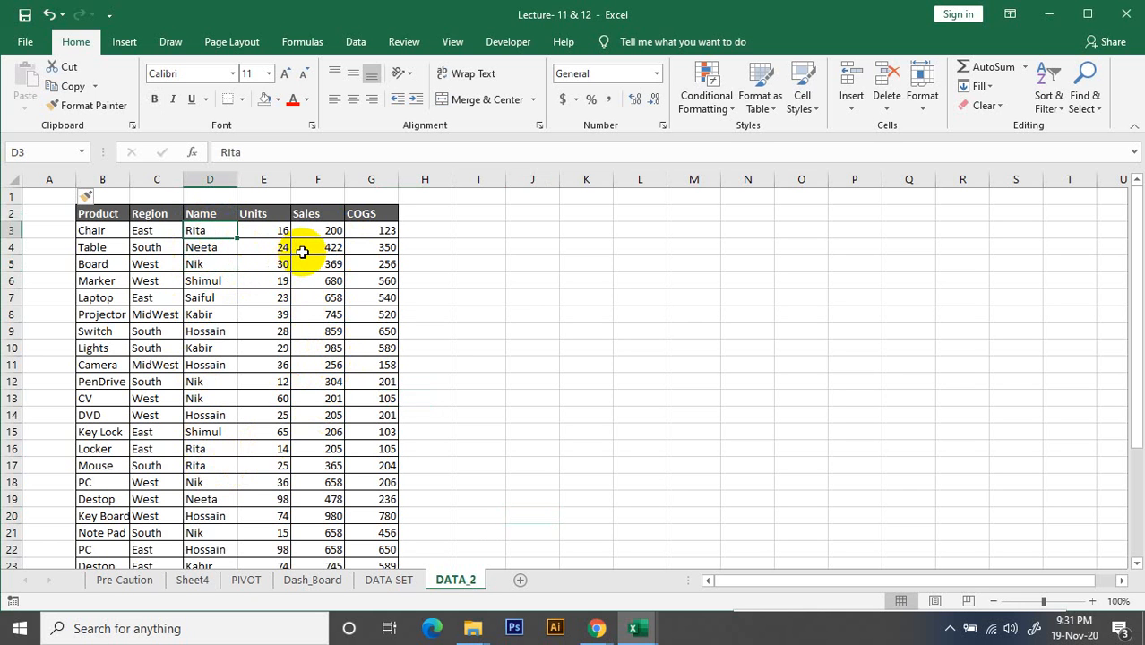
pyautogui.hotkey('ctrl', 'shift', 'Down')
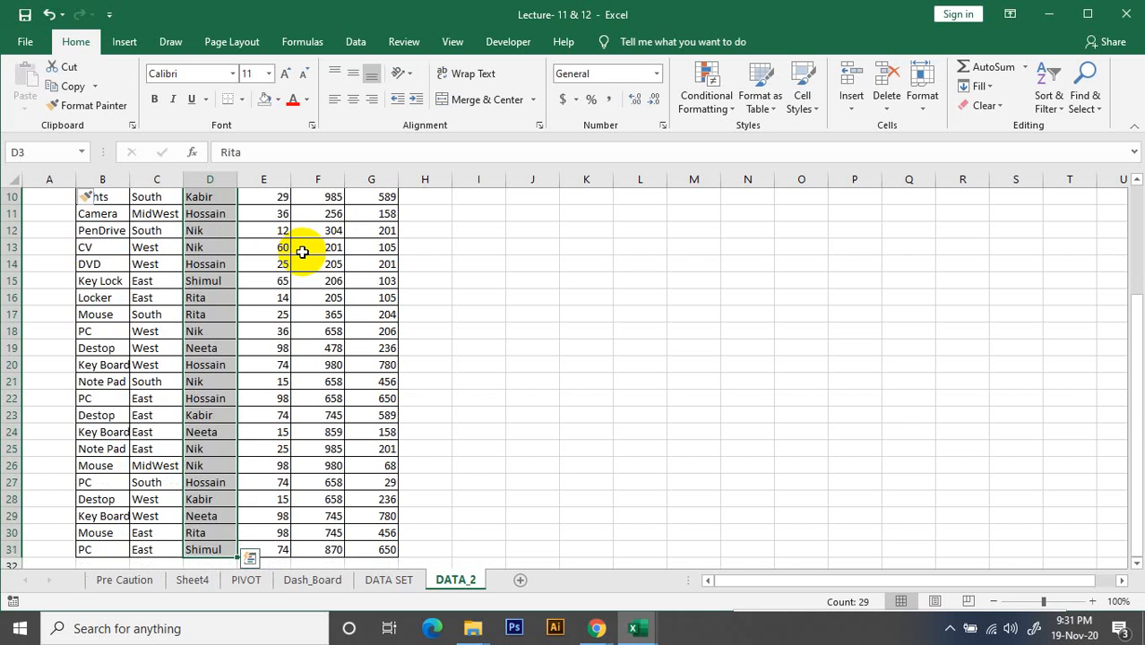
pyautogui.scroll(1, 182, 333)
pyautogui.scroll(3, 182, 334)
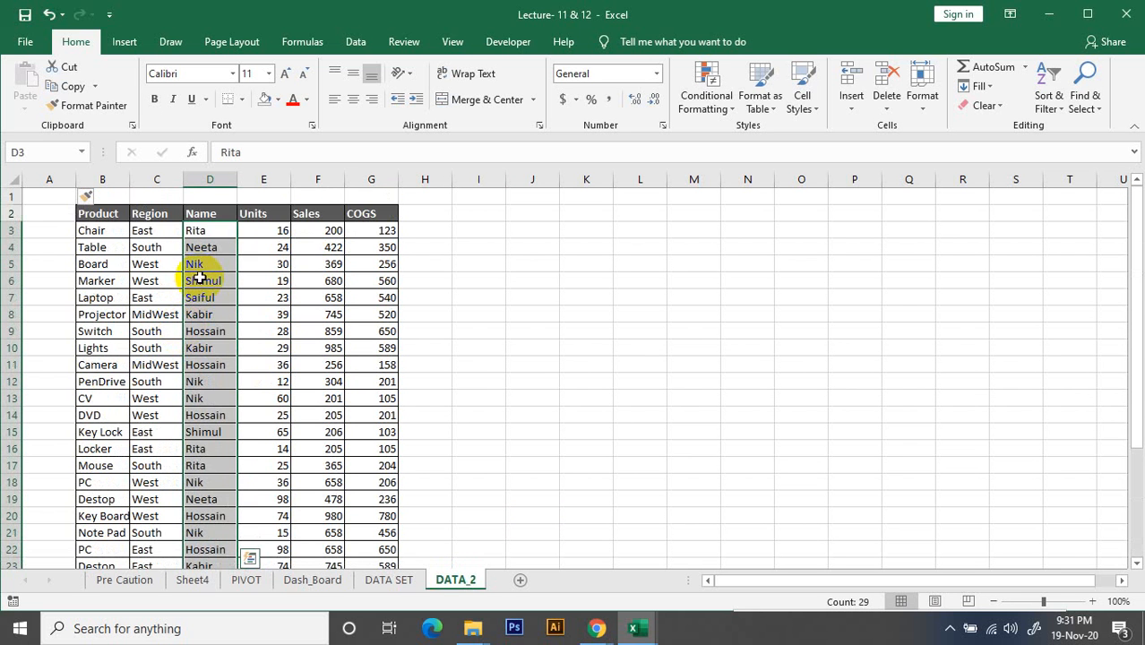
pyautogui.scroll(-5, 198, 287)
pyautogui.scroll(4, 199, 297)
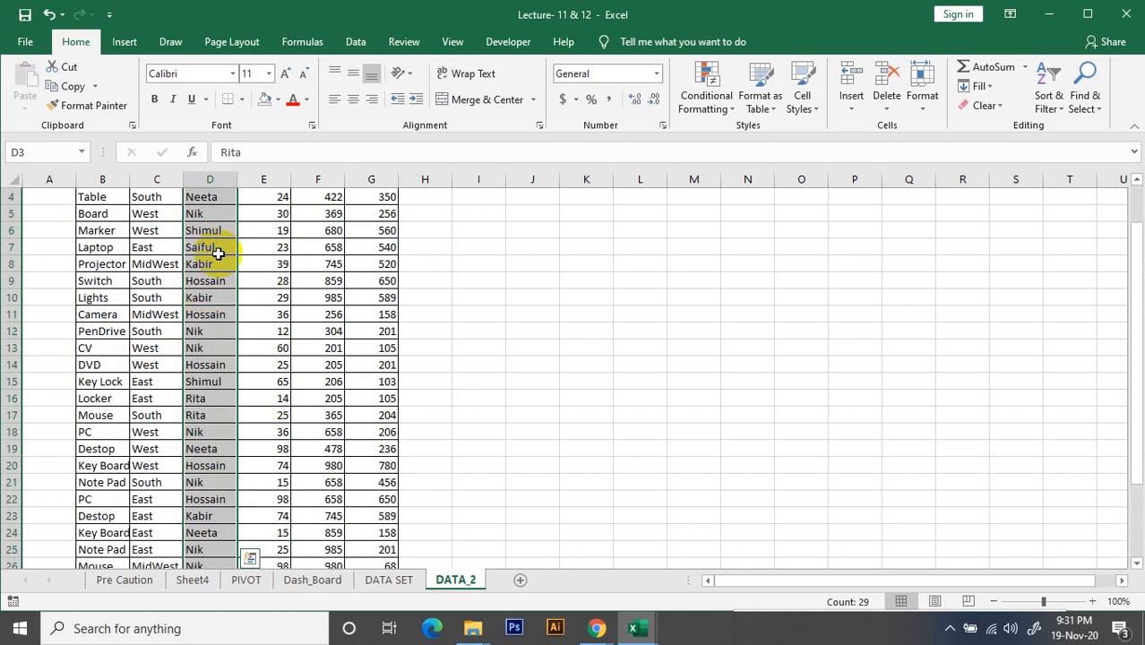
pyautogui.hotkey('ctrl', 'c')
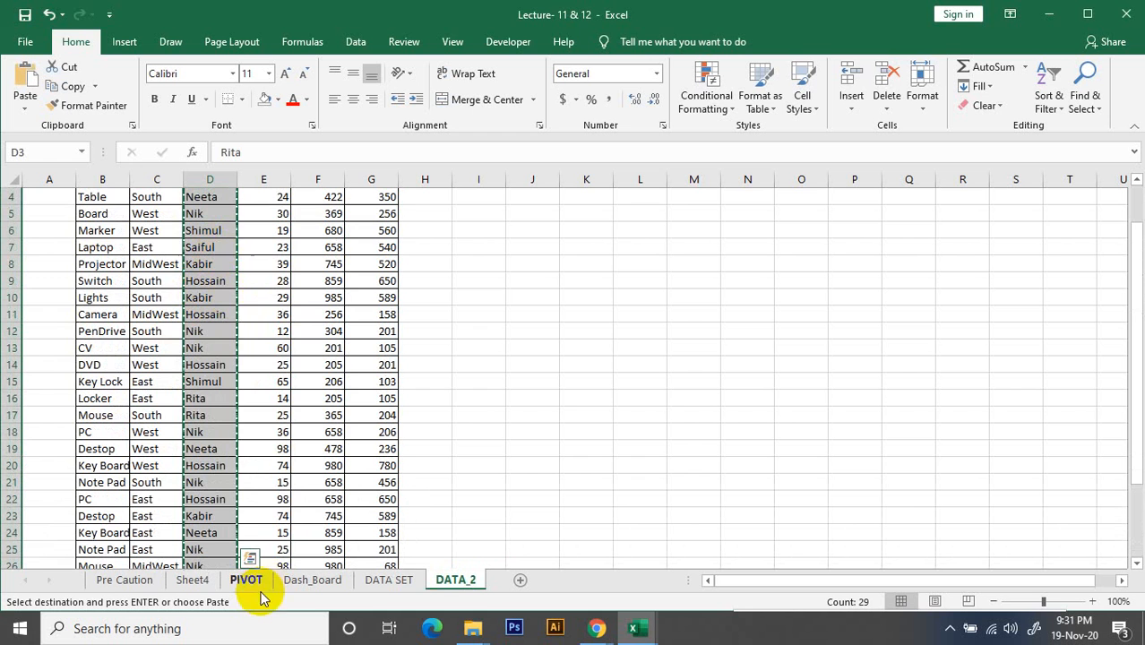
# Add a new worksheet after DATA_2 and paste the copied name entries starting at cell E5
pyautogui.click(523, 582)
pyautogui.doubleClick(514, 581)
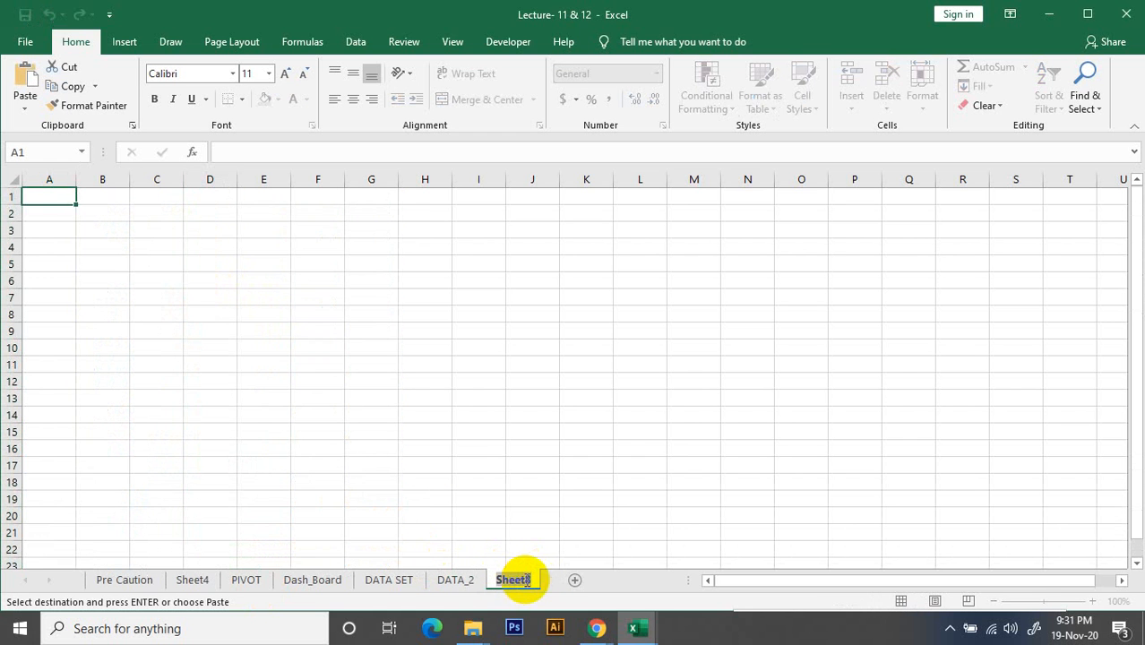
pyautogui.click(268, 228)
pyautogui.click(307, 224)
pyautogui.click(242, 261)
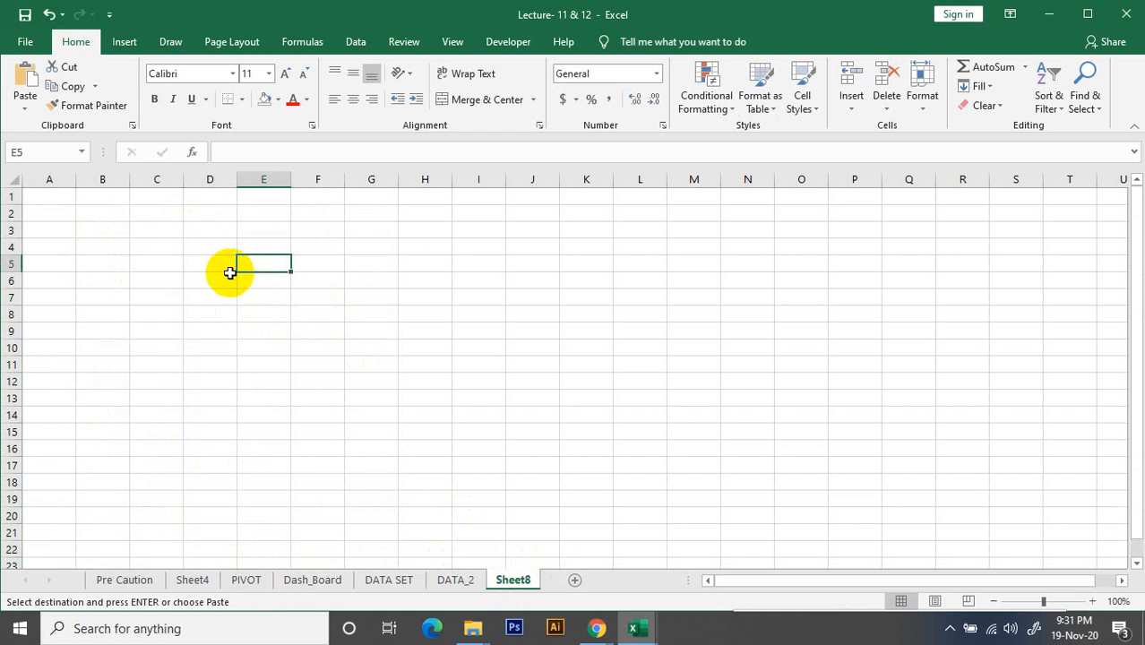
pyautogui.hotkey('ctrl', 'v')
pyautogui.click(417, 309)
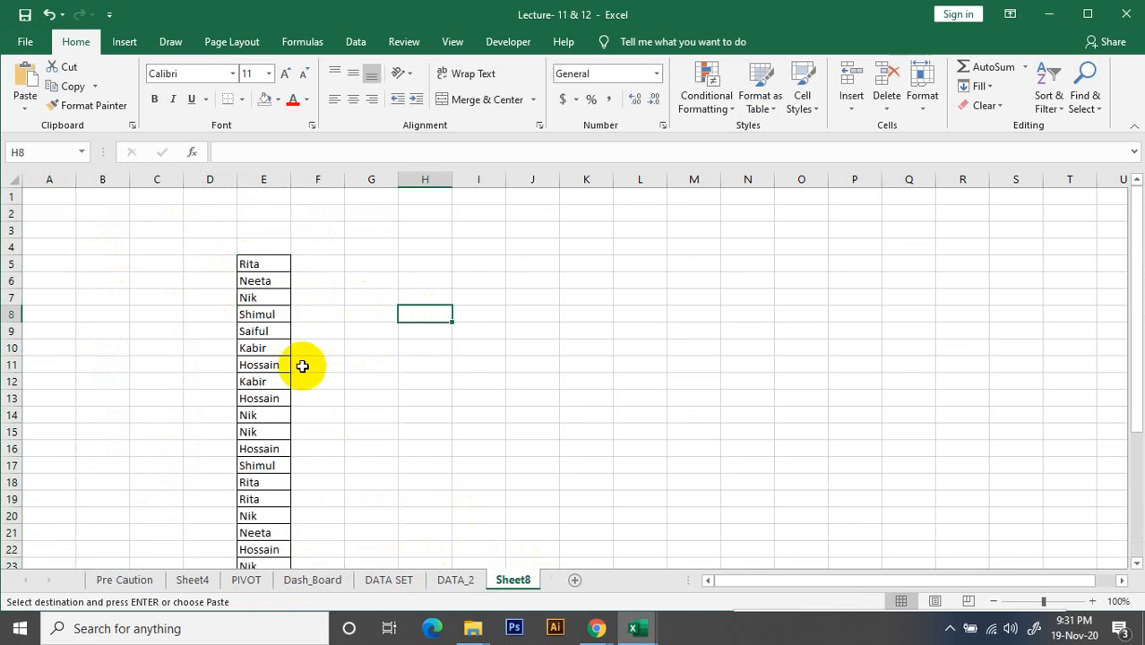
# Rename the Sheet8 worksheet holding the pasted names as Index
pyautogui.scroll(-4, 302, 373)
pyautogui.scroll(-1, 303, 377)
pyautogui.scroll(4, 303, 378)
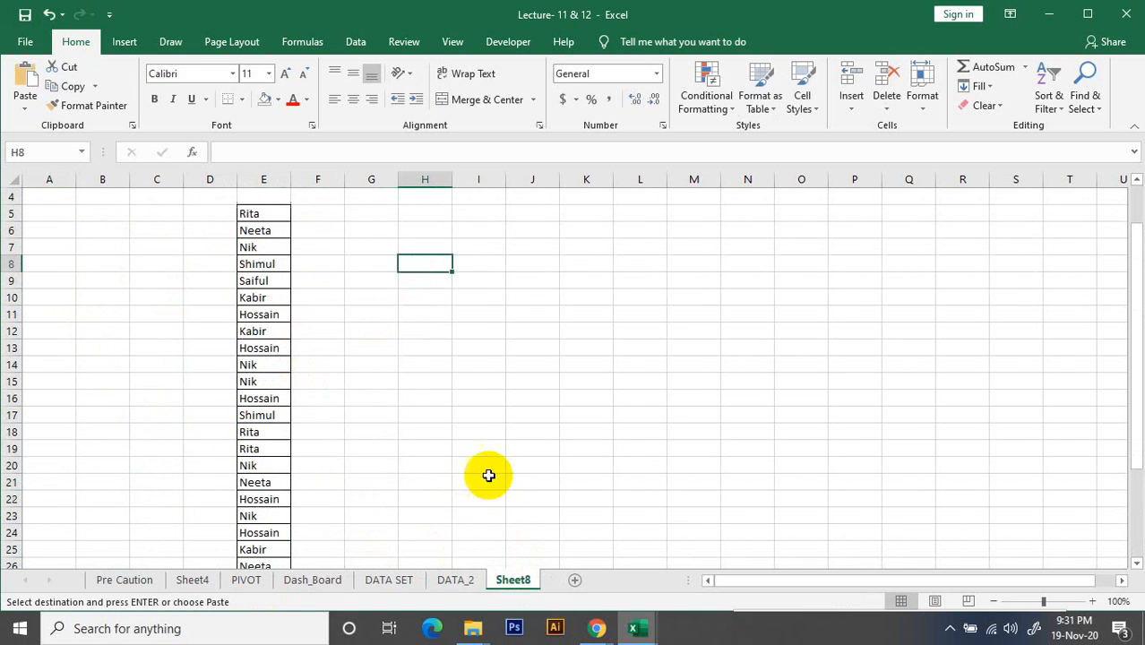
pyautogui.doubleClick(526, 585)
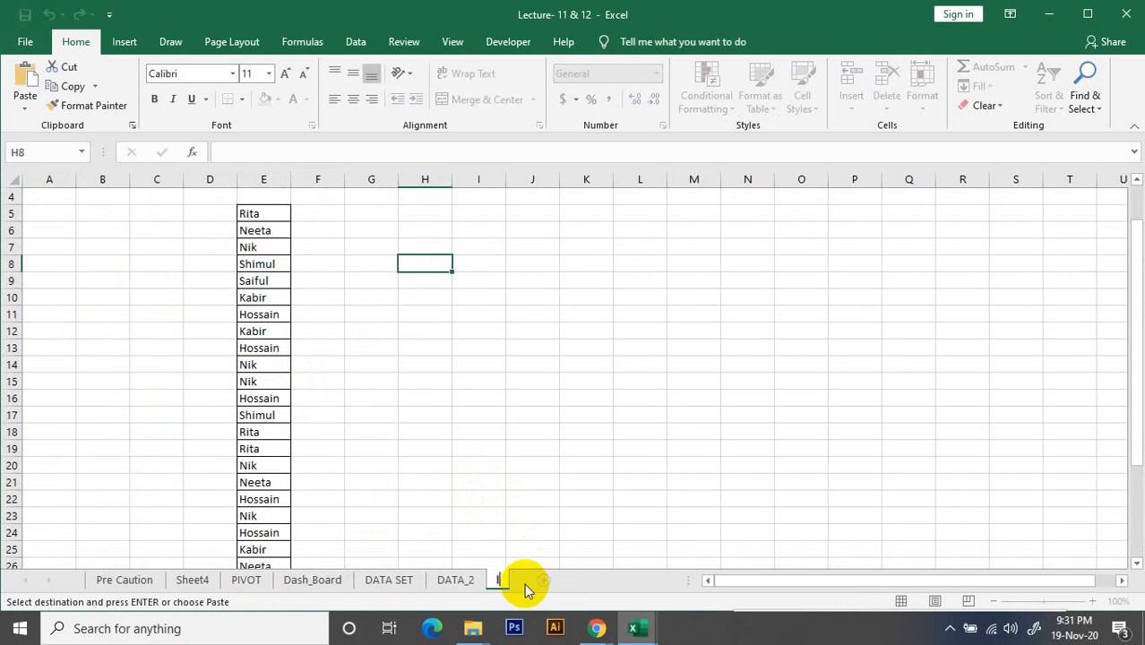
pyautogui.write('Index')
pyautogui.click(417, 231)
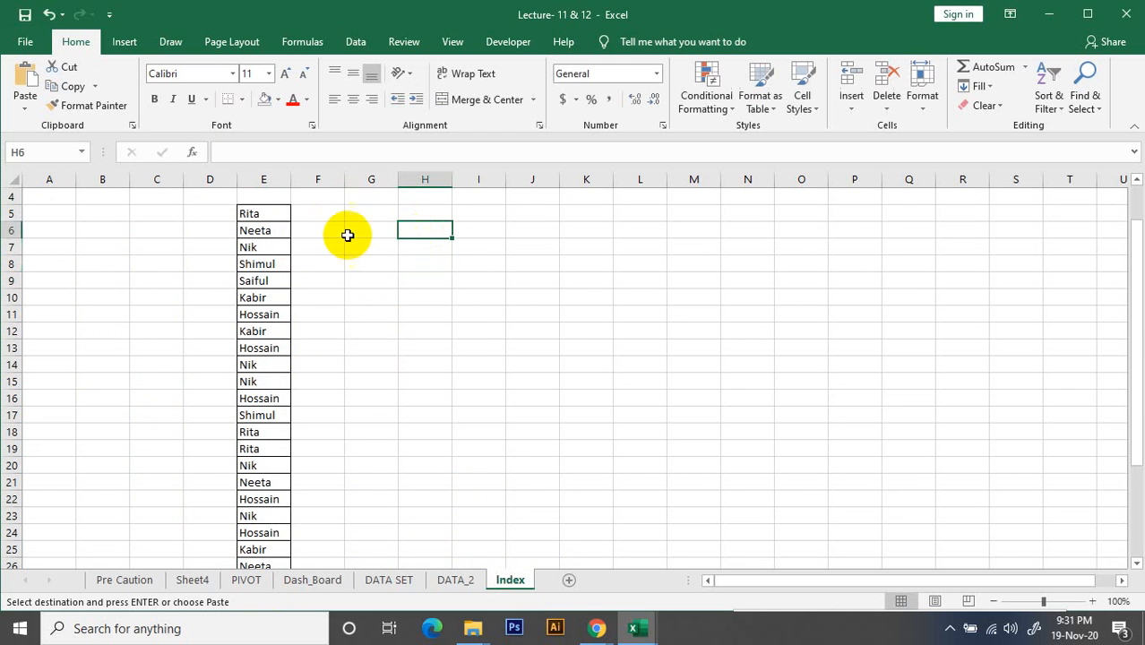
# Remove duplicate entries from the name list in column E of the Index sheet, from E5 down, treating it as having no header
pyautogui.click(269, 213)
pyautogui.scroll(-4, 278, 359)
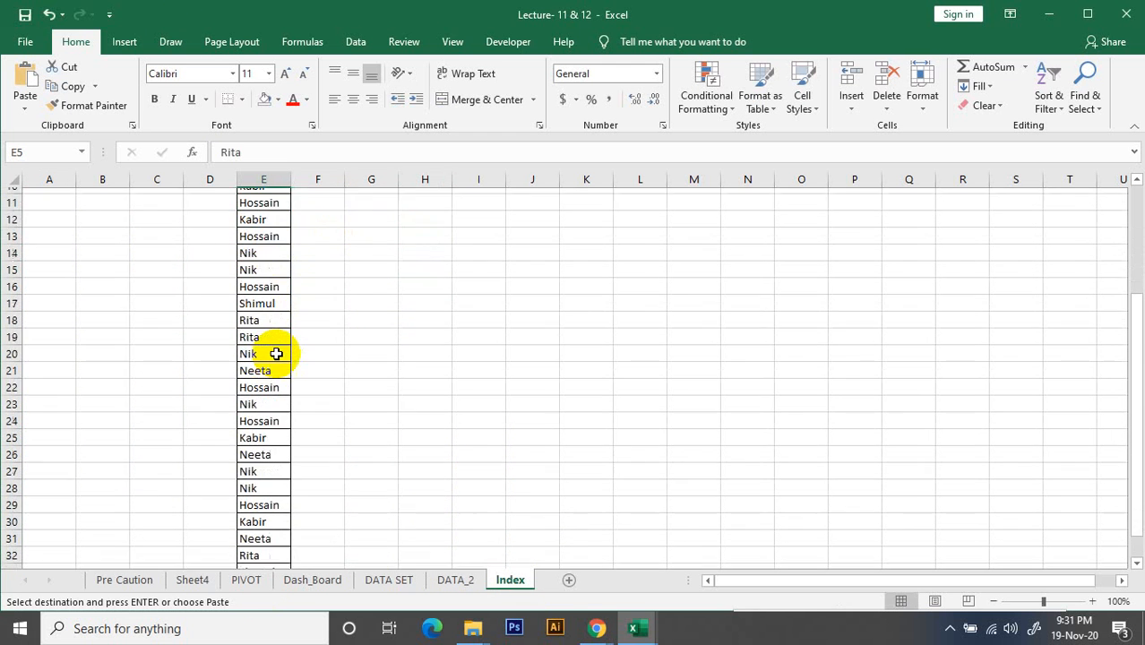
pyautogui.scroll(5, 278, 372)
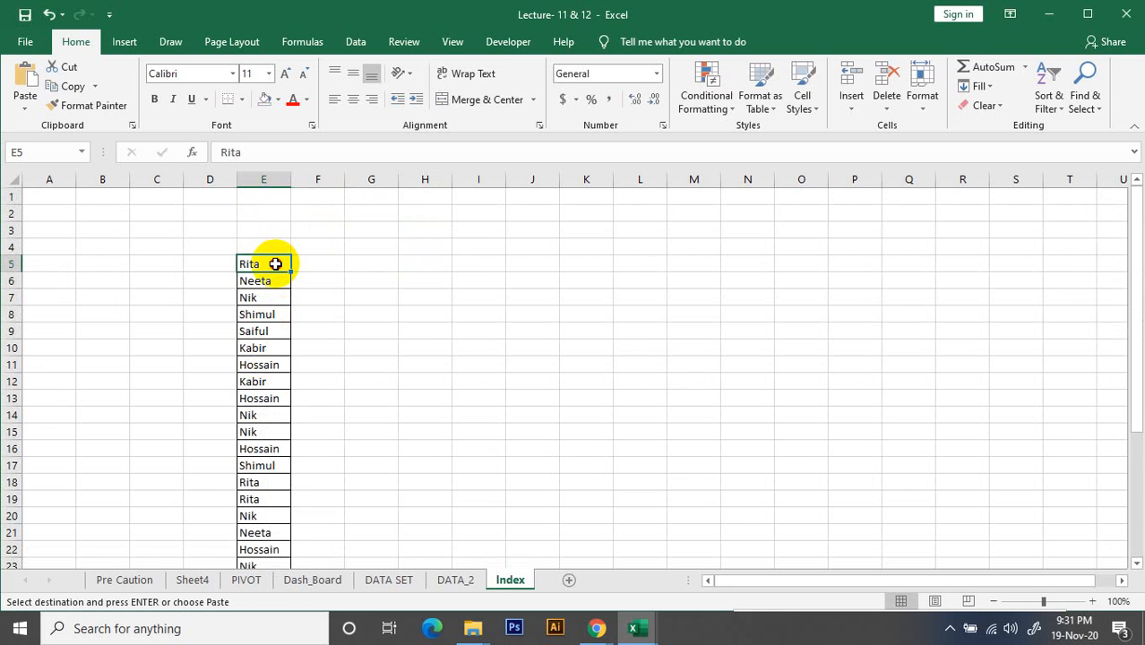
pyautogui.hotkey('ctrl', 'shift', 'Down')
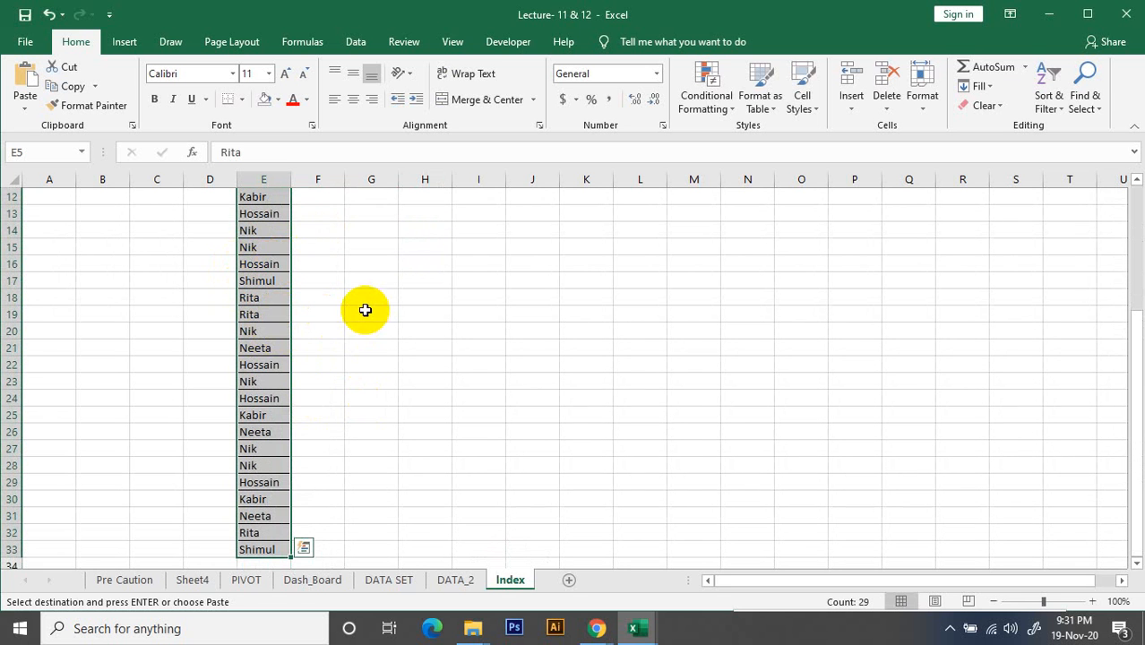
pyautogui.scroll(2, 366, 310)
pyautogui.scroll(2, 366, 310)
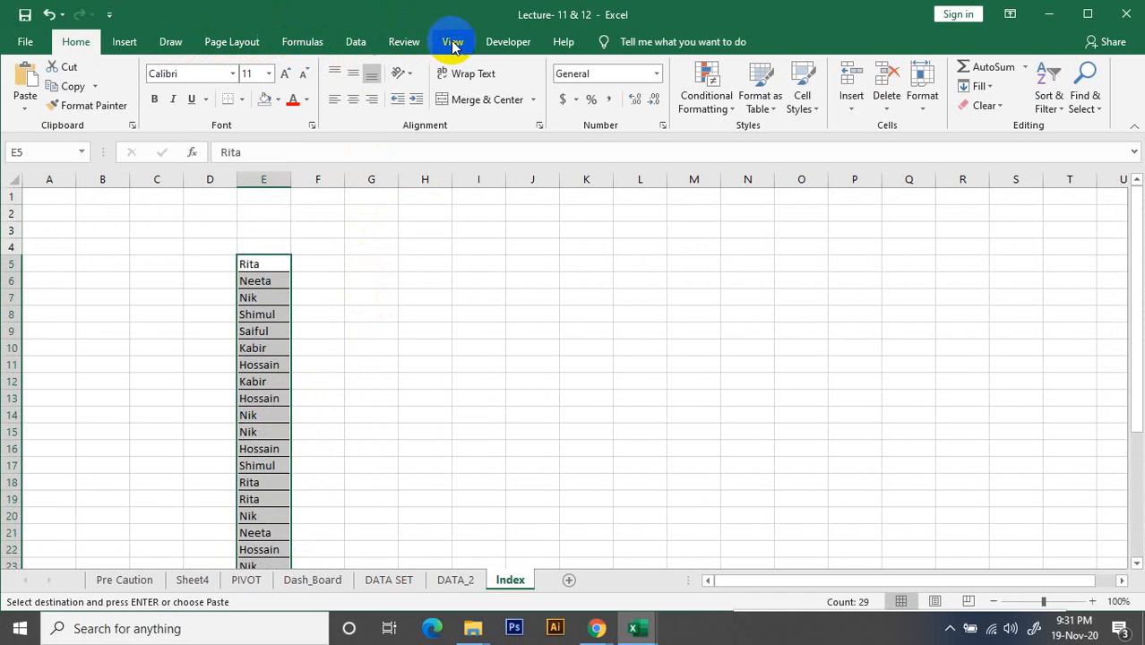
pyautogui.click(346, 44)
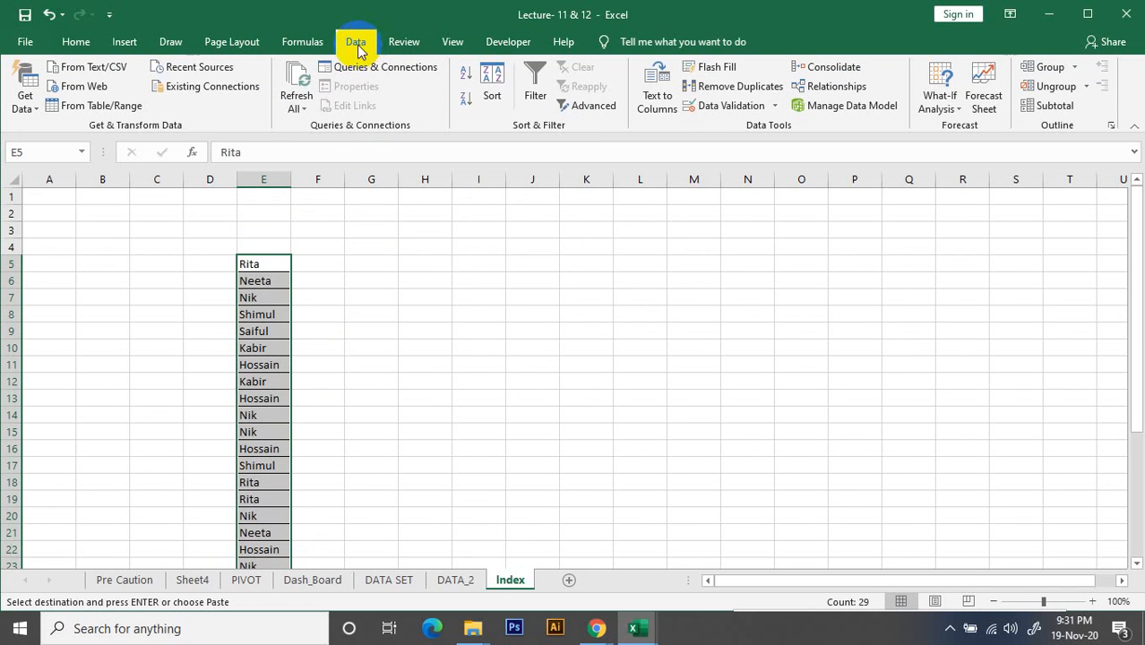
pyautogui.click(735, 85)
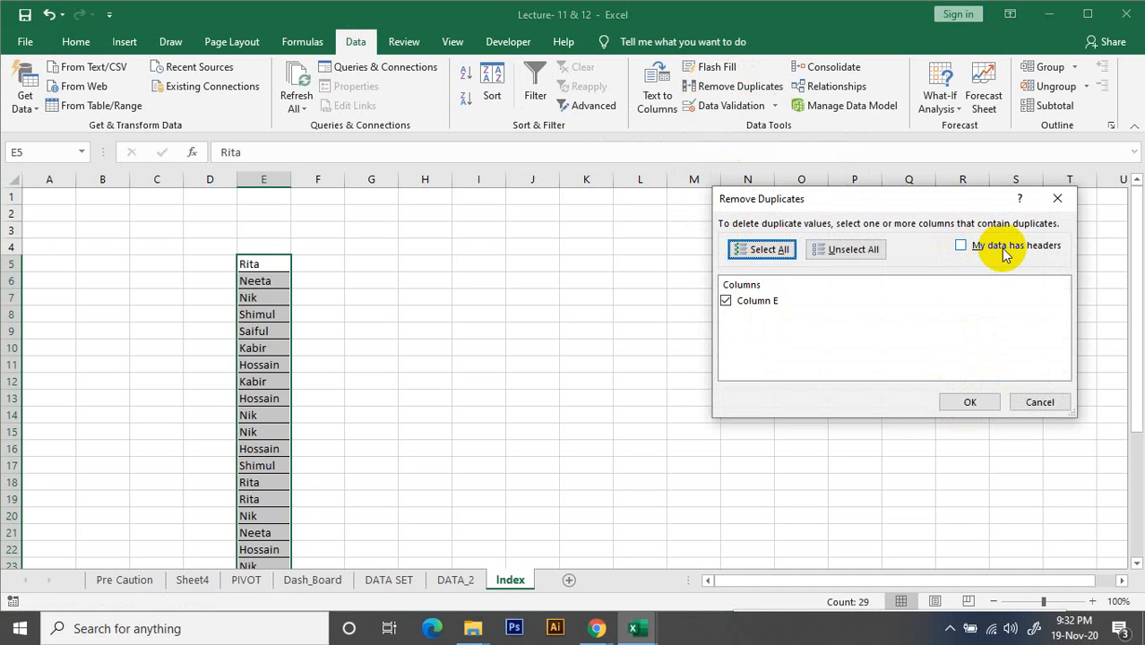
pyautogui.click(985, 403)
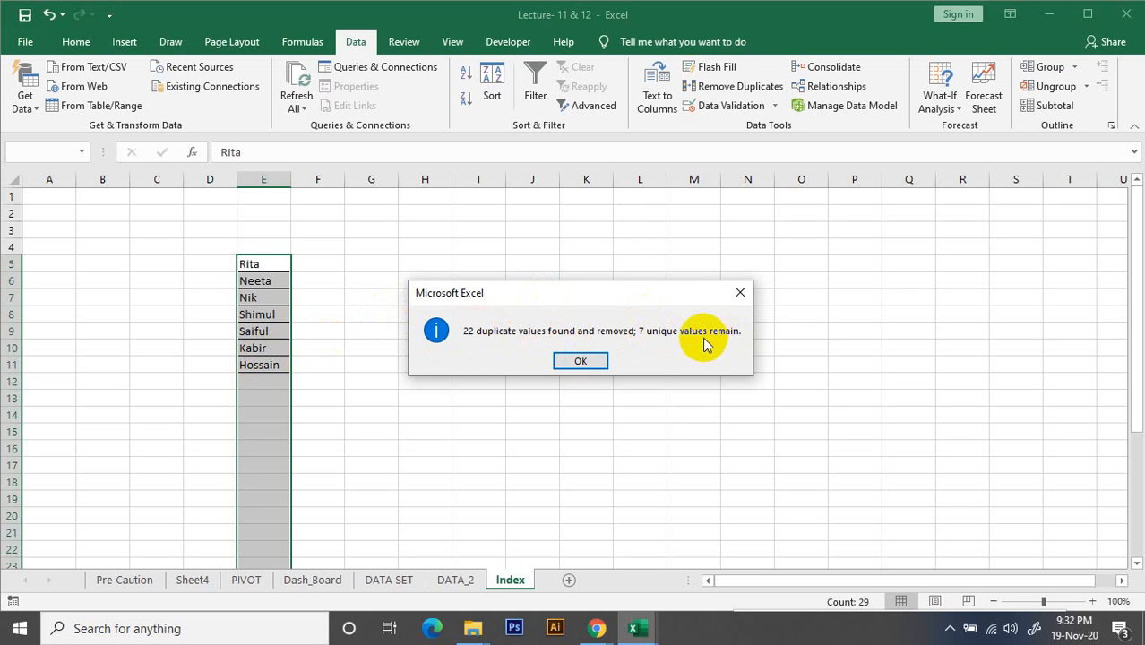
pyautogui.click(592, 361)
pyautogui.click(305, 362)
# Enter the header Sales Rep in cell E4 above the name list
pyautogui.click(306, 262)
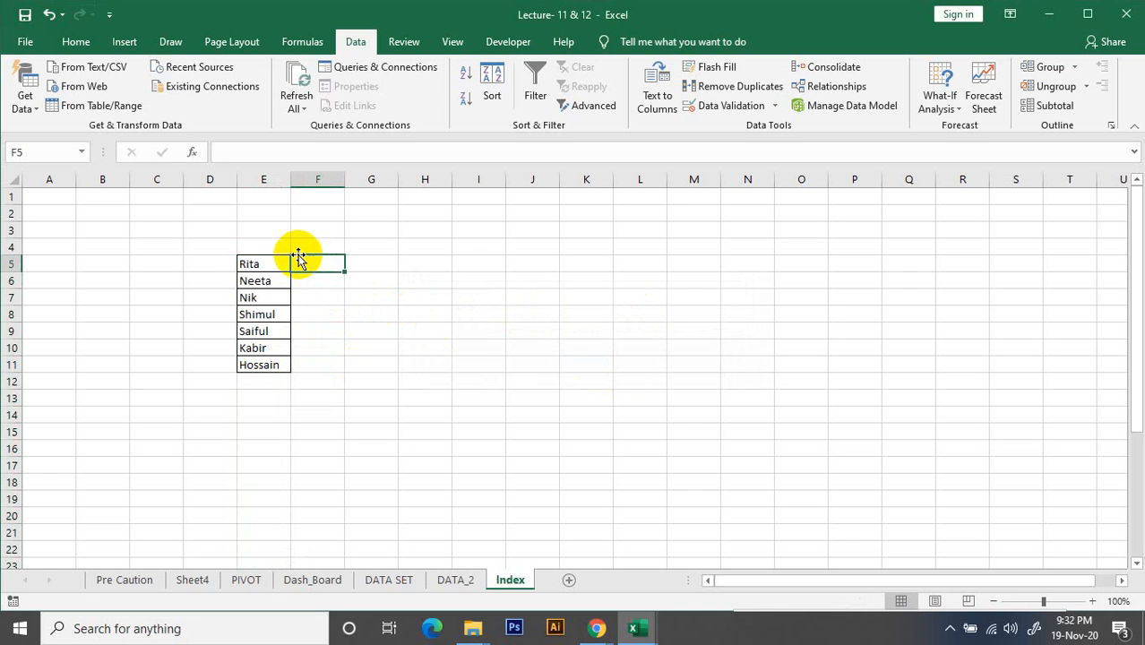
pyautogui.click(276, 246)
pyautogui.write('Sales Rep')
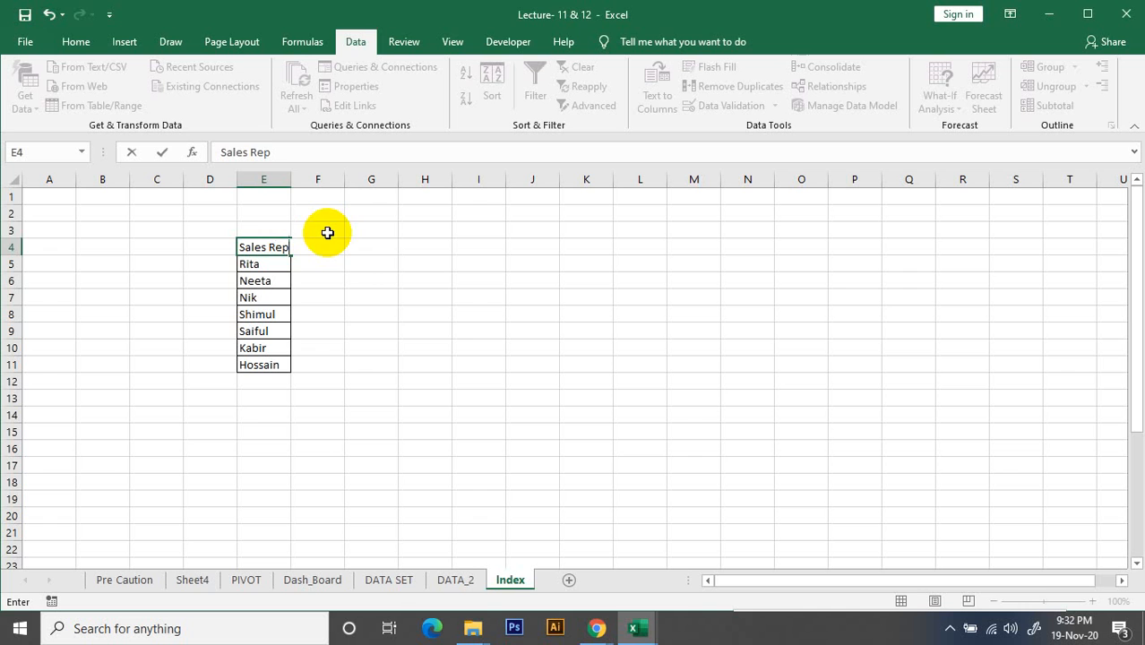
pyautogui.click(327, 233)
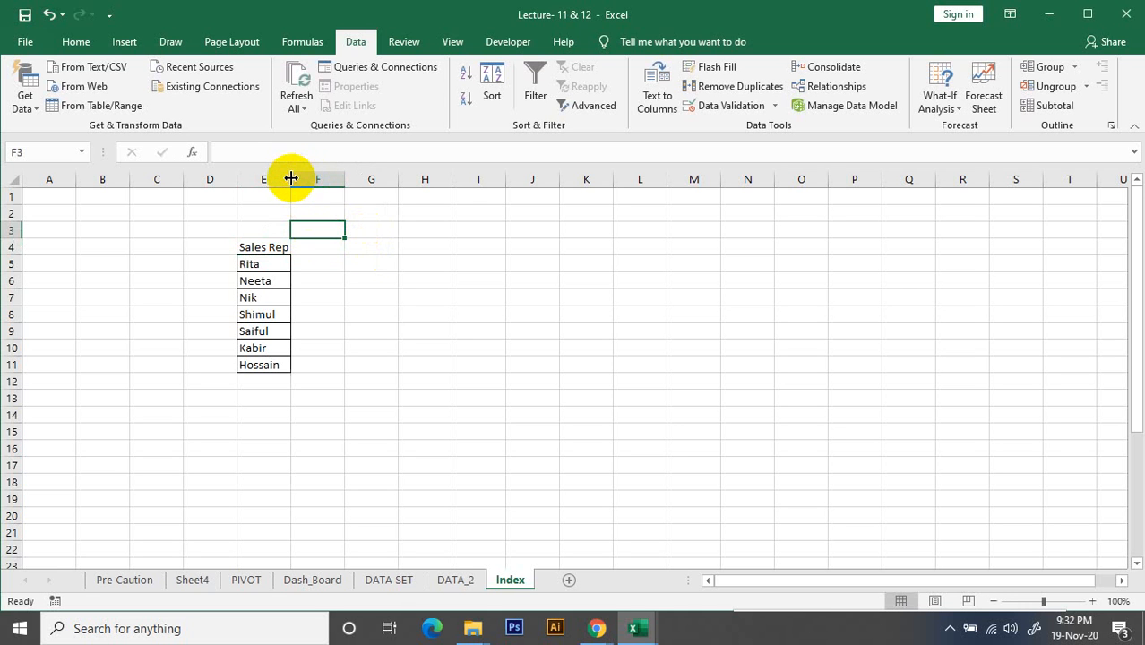
pyautogui.click(317, 265)
pyautogui.write('1')
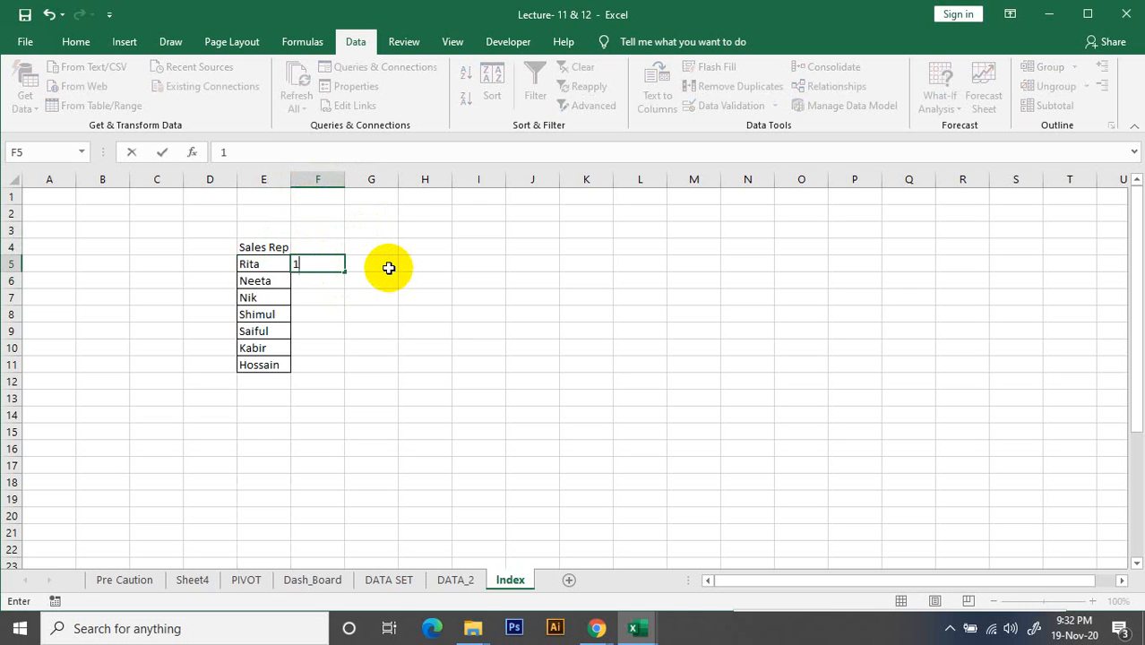
pyautogui.click(371, 300)
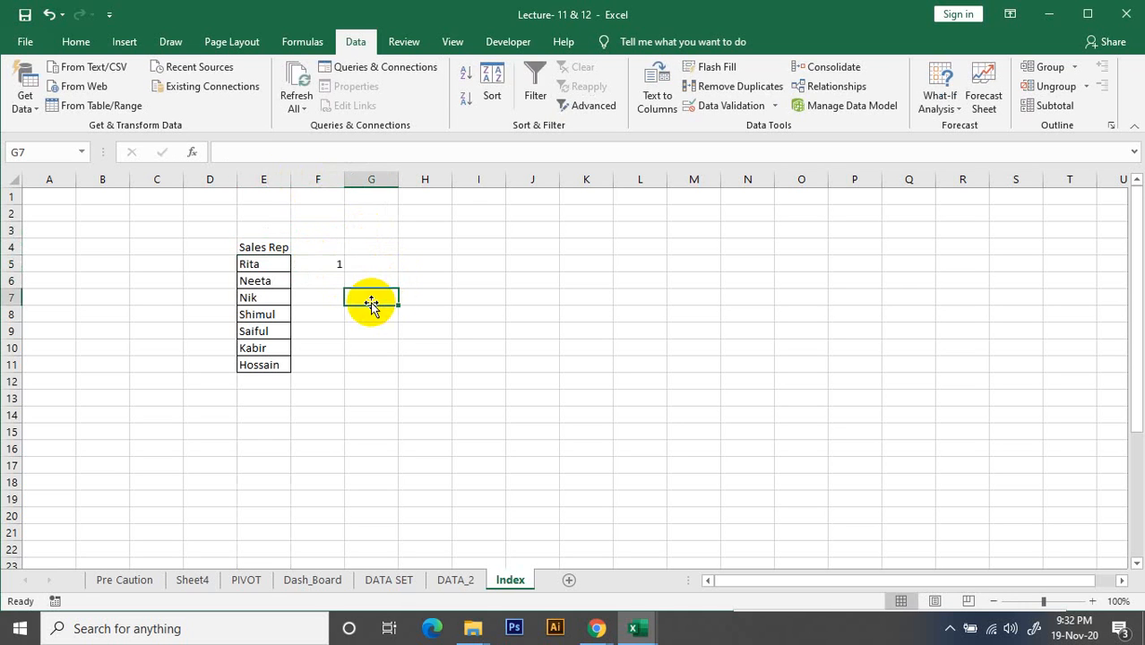
pyautogui.click(335, 264)
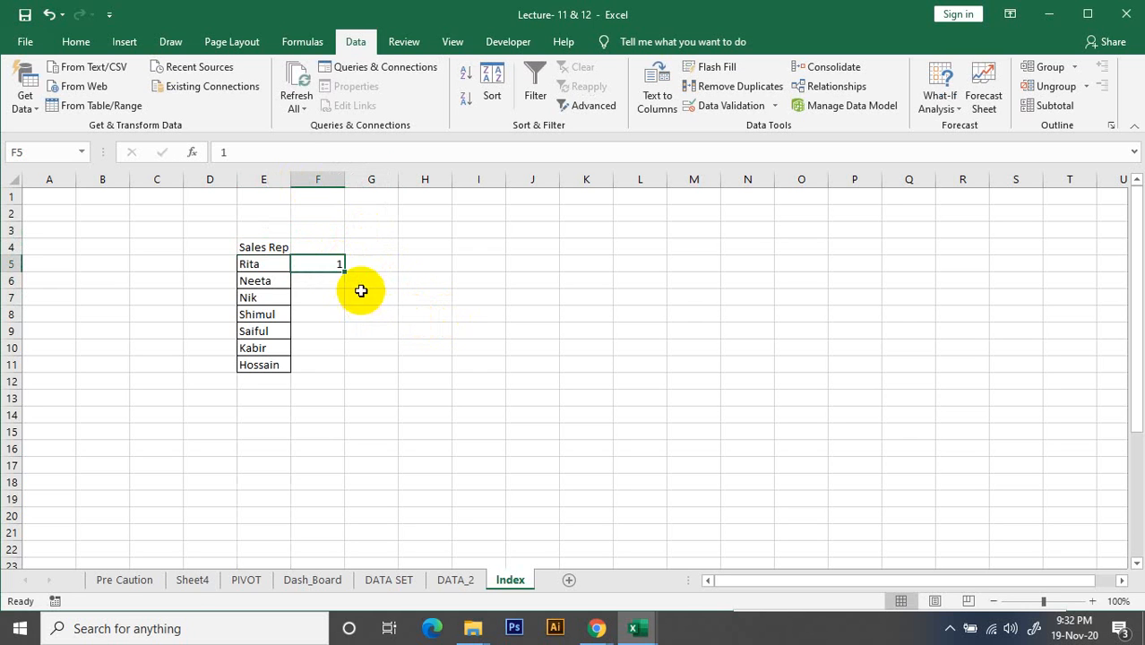
pyautogui.moveTo(344, 271); pyautogui.dragTo(353, 344)
pyautogui.press('Delete')
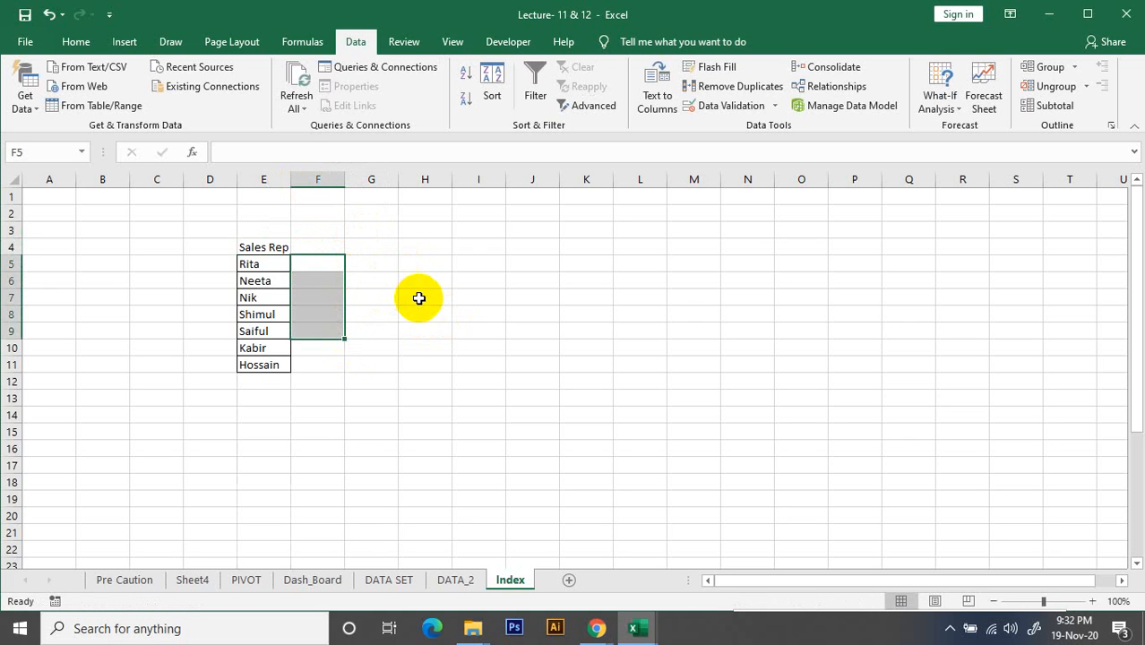
# Number the names 1 to 7 in cells D5 to D11, filling the series down from 1
pyautogui.click(210, 265)
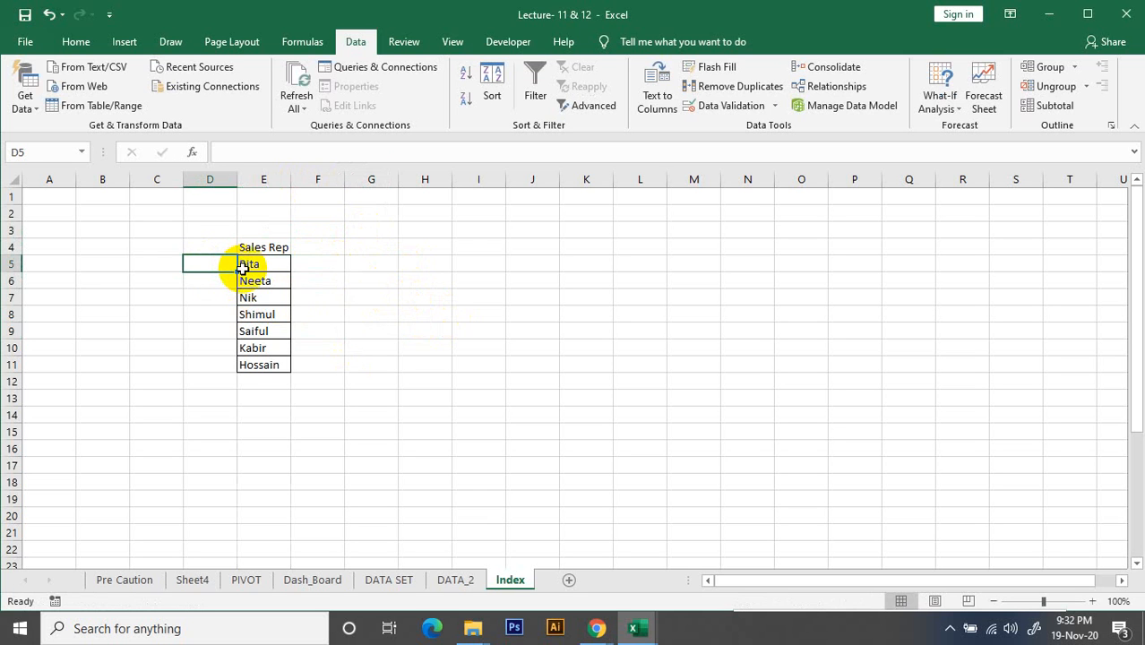
pyautogui.write('1')
pyautogui.click(211, 311)
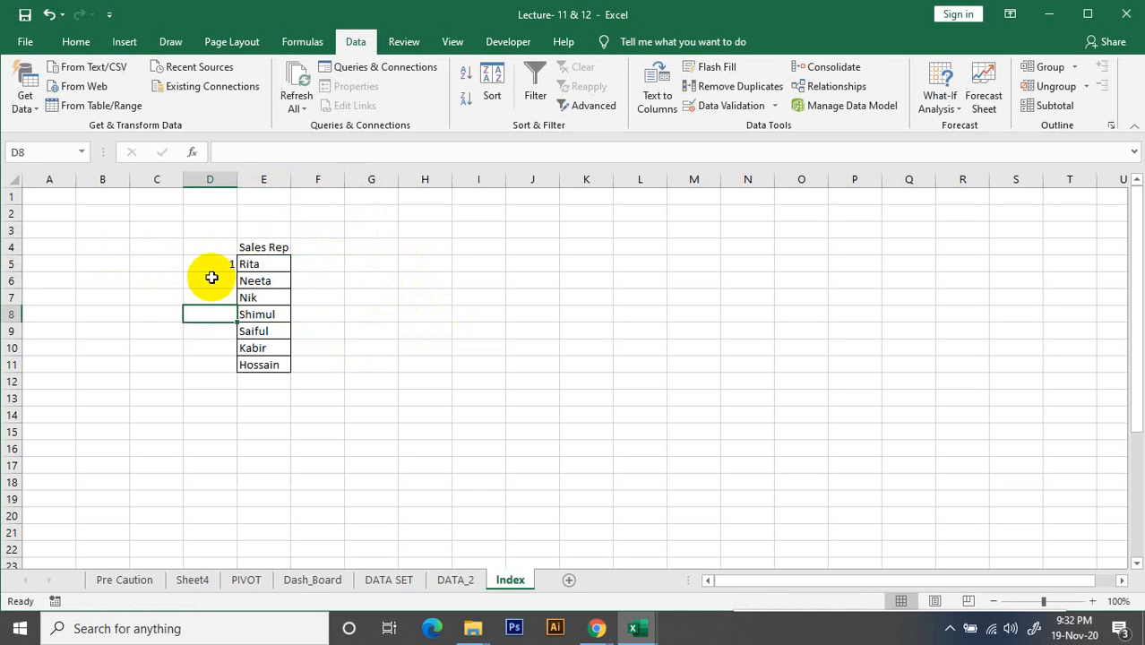
pyautogui.click(221, 266)
pyautogui.moveTo(237, 271); pyautogui.dragTo(236, 372)
pyautogui.click(386, 314)
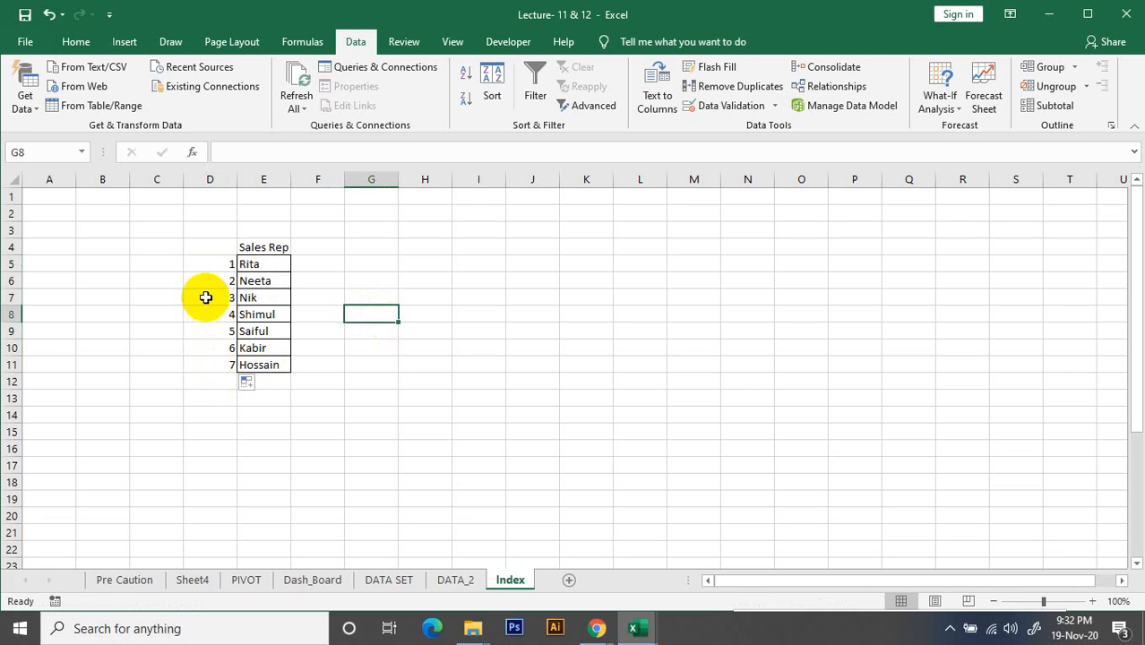
# Enter the header Index in cell D4 above the numbering column
pyautogui.moveTo(216, 262); pyautogui.dragTo(217, 364)
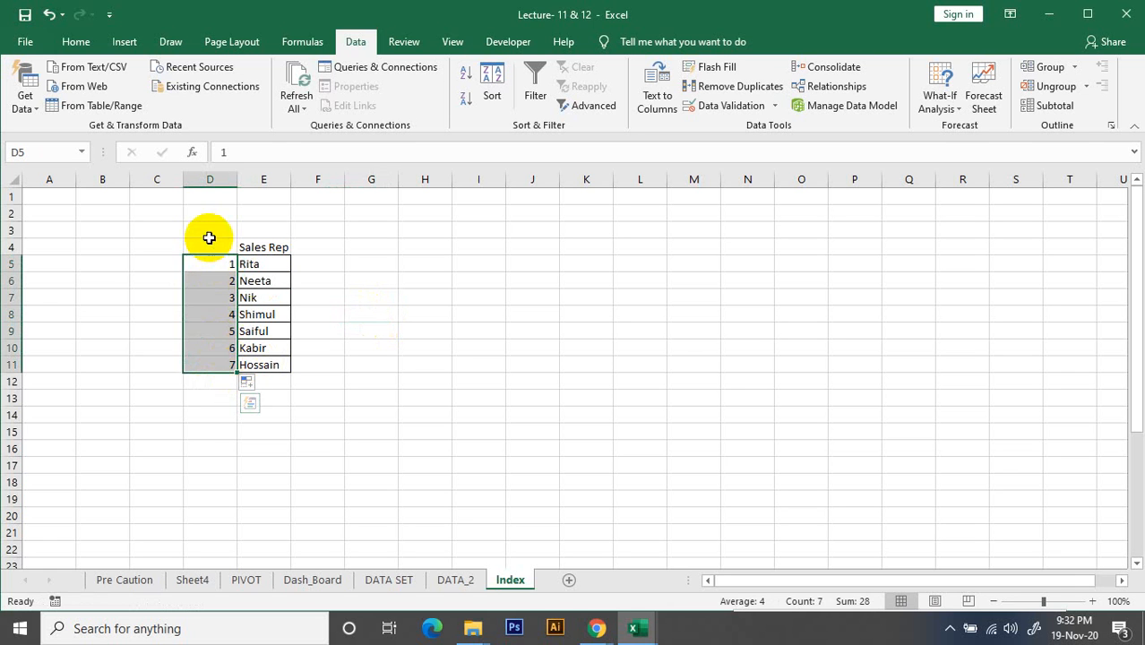
pyautogui.click(220, 245)
pyautogui.write('Index')
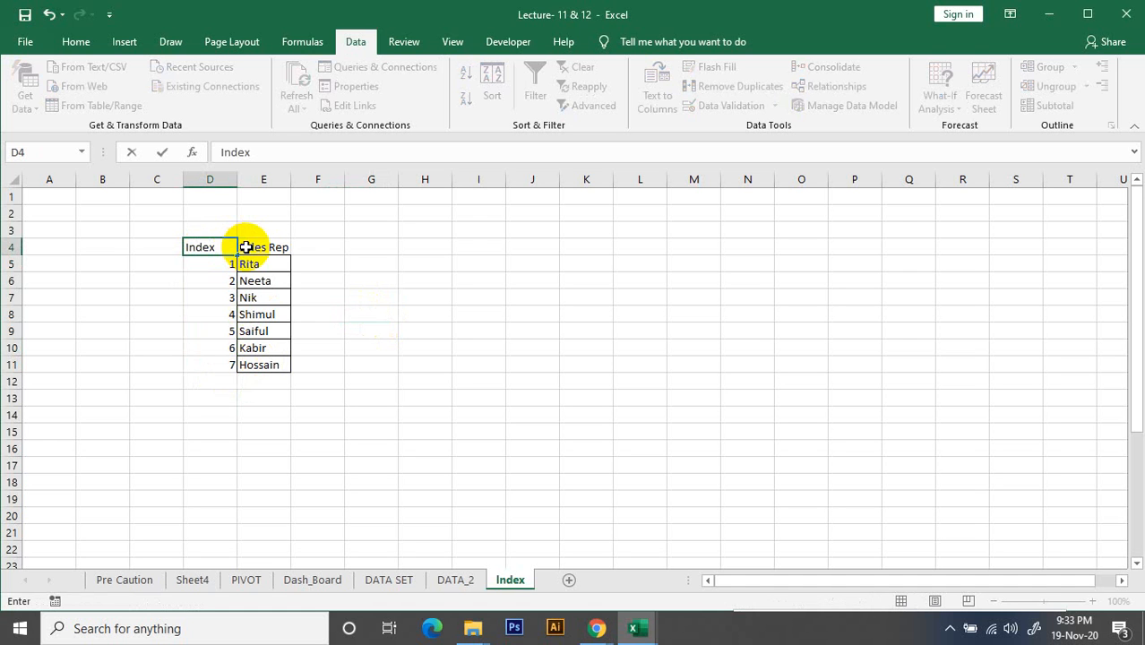
pyautogui.click(464, 353)
# Apply All Borders and centre alignment to the Index and Sales Rep table in D4:E11
pyautogui.moveTo(220, 251); pyautogui.dragTo(257, 360)
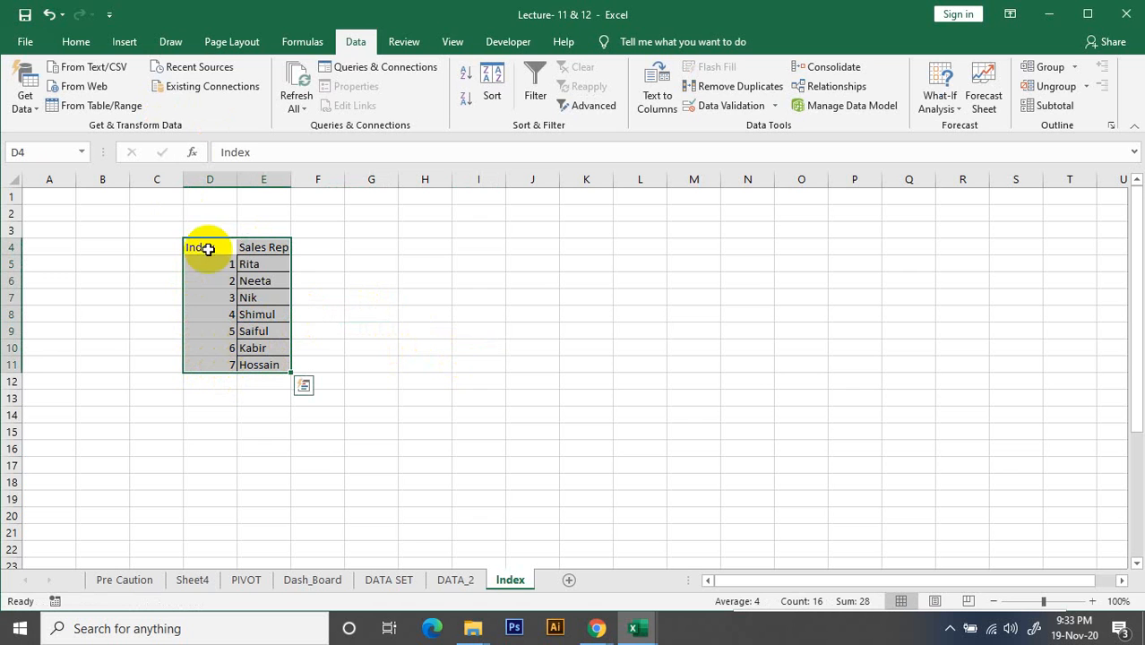
pyautogui.click(124, 42)
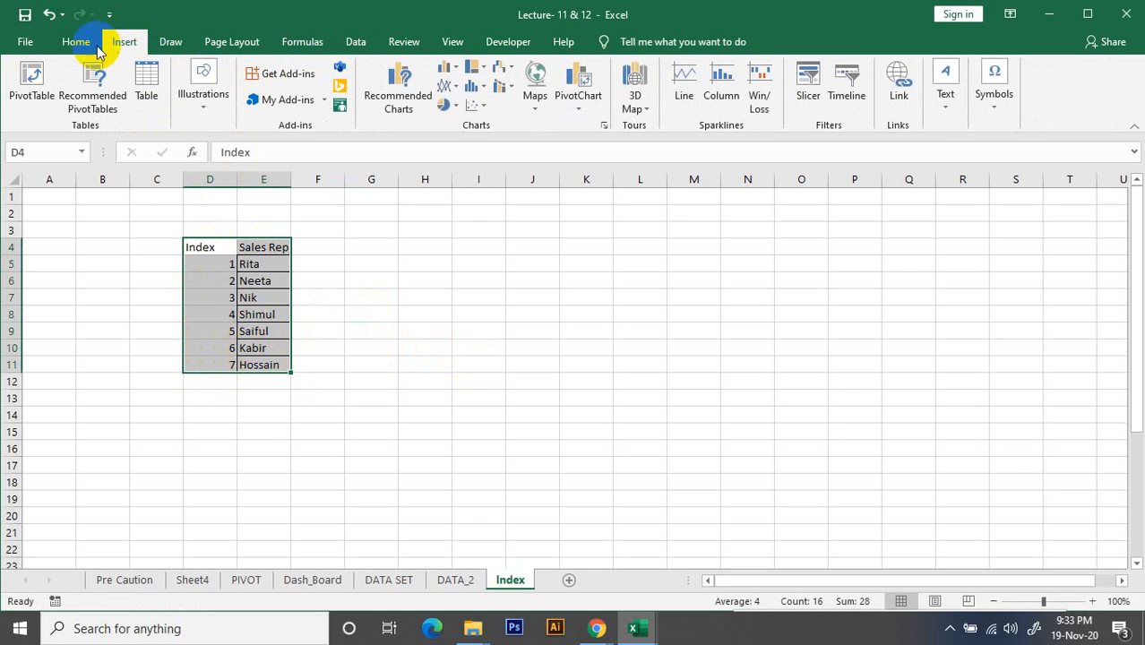
pyautogui.click(77, 42)
pyautogui.click(241, 99)
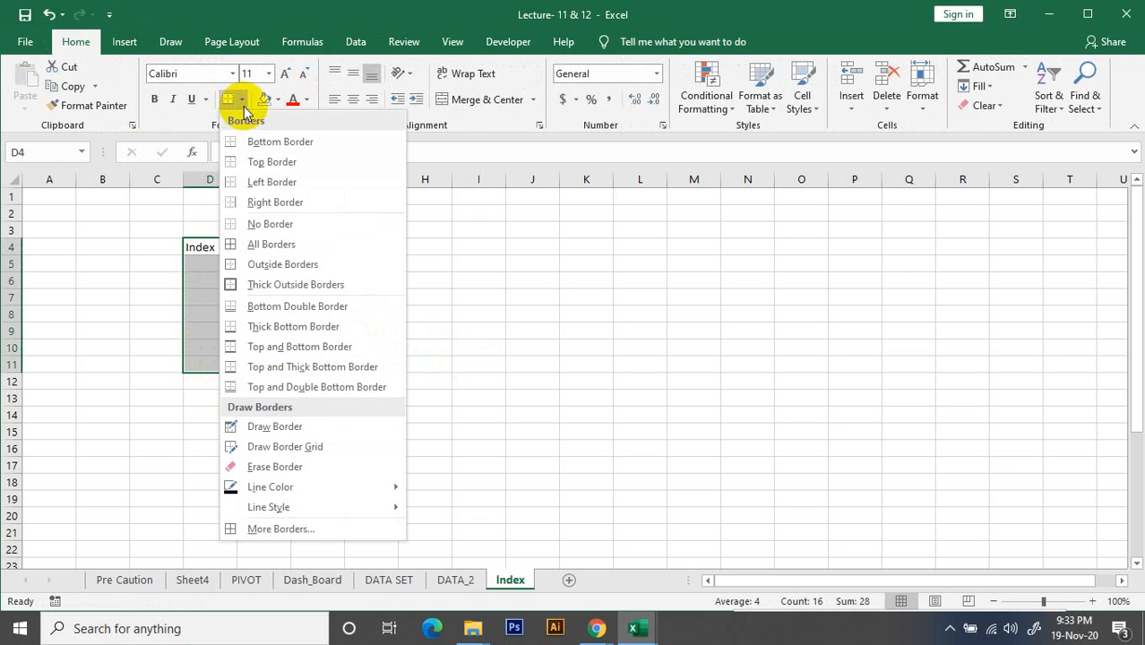
pyautogui.click(252, 245)
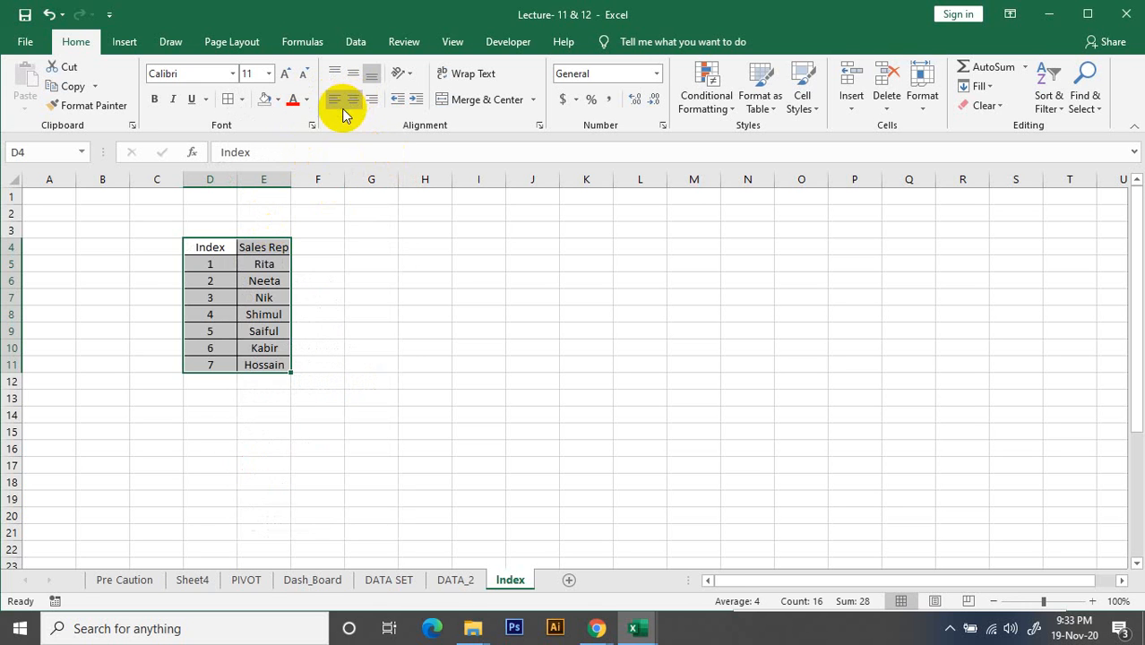
# Widen column E slightly so the Sales Rep column has more room
pyautogui.click(422, 318)
pyautogui.click(411, 260)
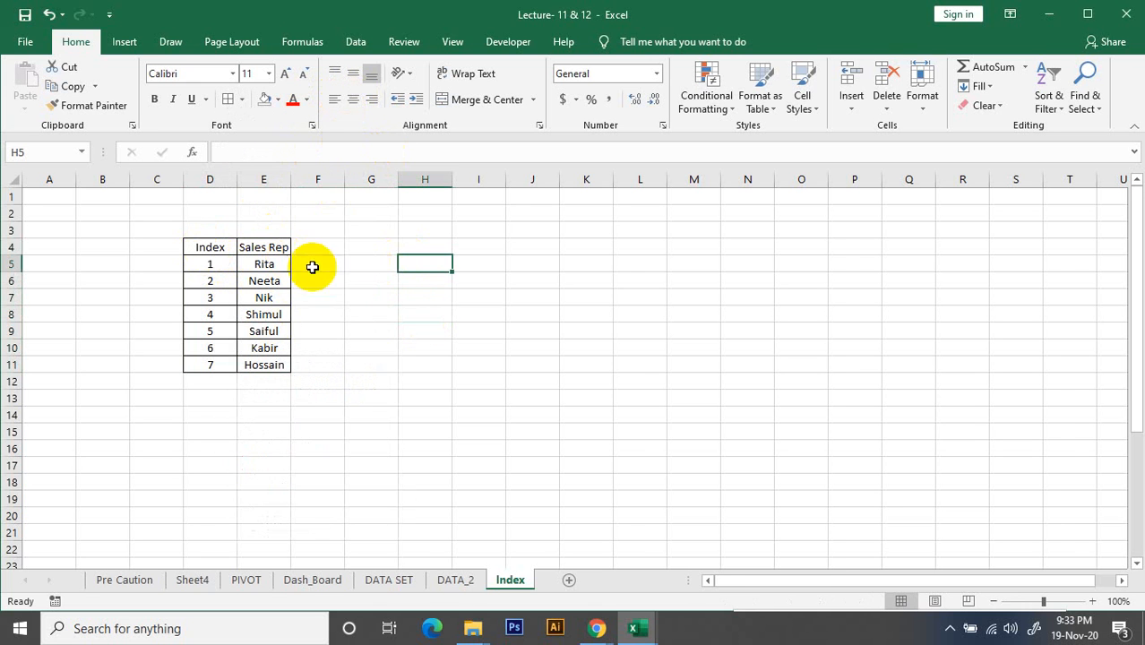
pyautogui.moveTo(290, 179); pyautogui.dragTo(307, 178)
pyautogui.click(385, 313)
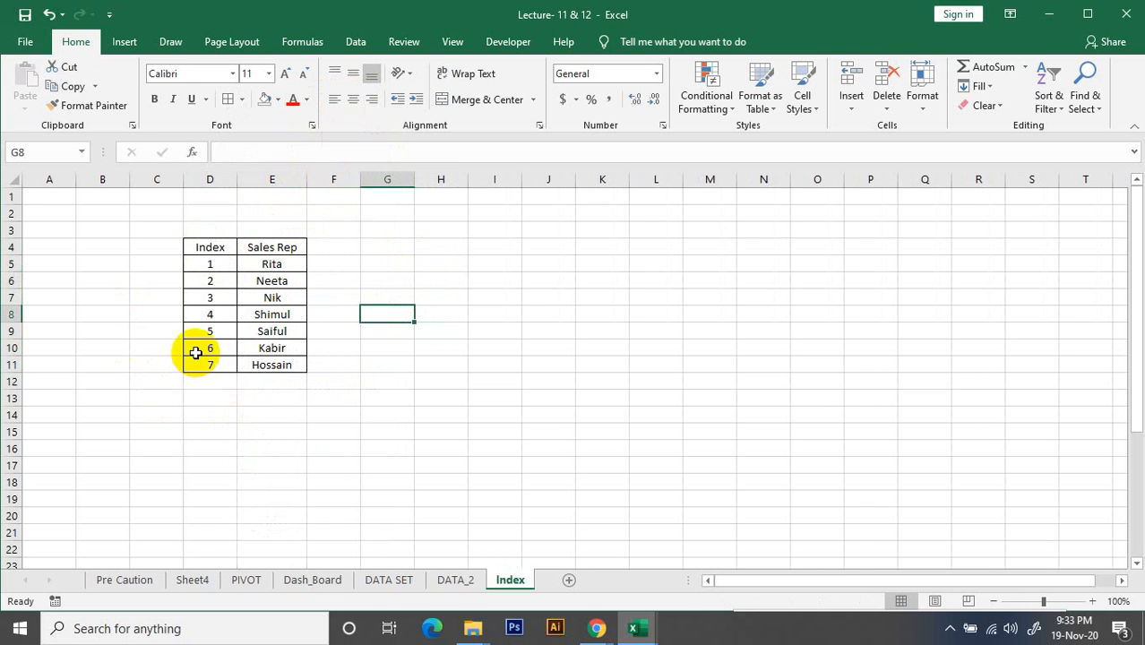
# On the DATA_2 sheet, enter the labels Index in cell K3 and Sales Rep in cell K4
pyautogui.click(455, 580)
pyautogui.scroll(1, 502, 385)
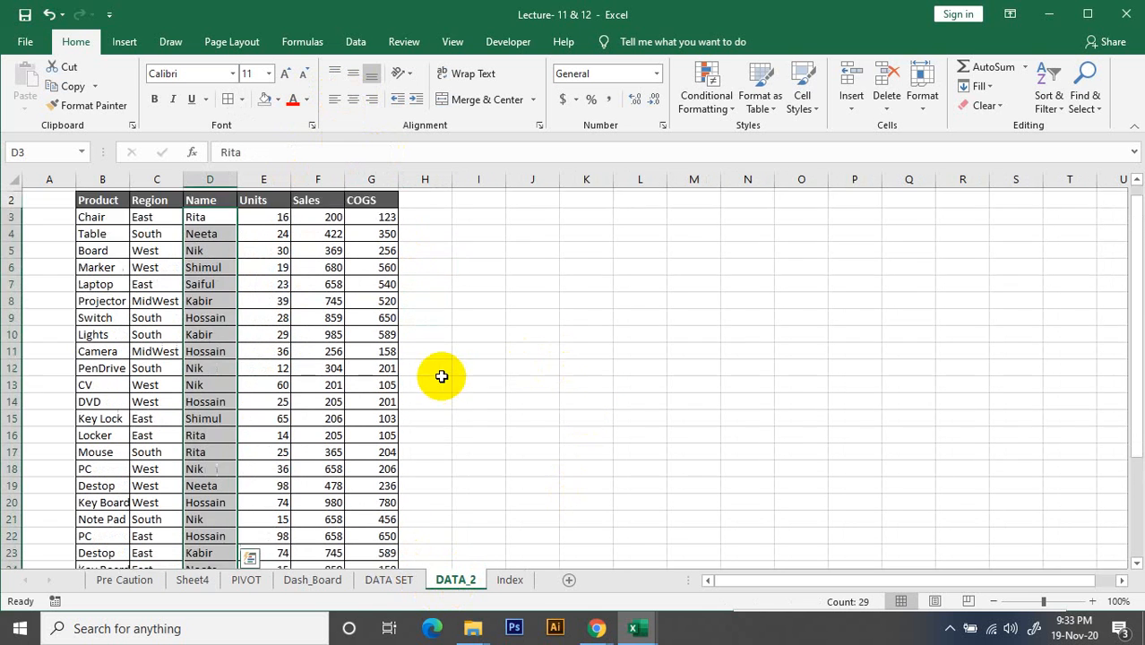
pyautogui.scroll(1, 442, 376)
pyautogui.click(650, 249)
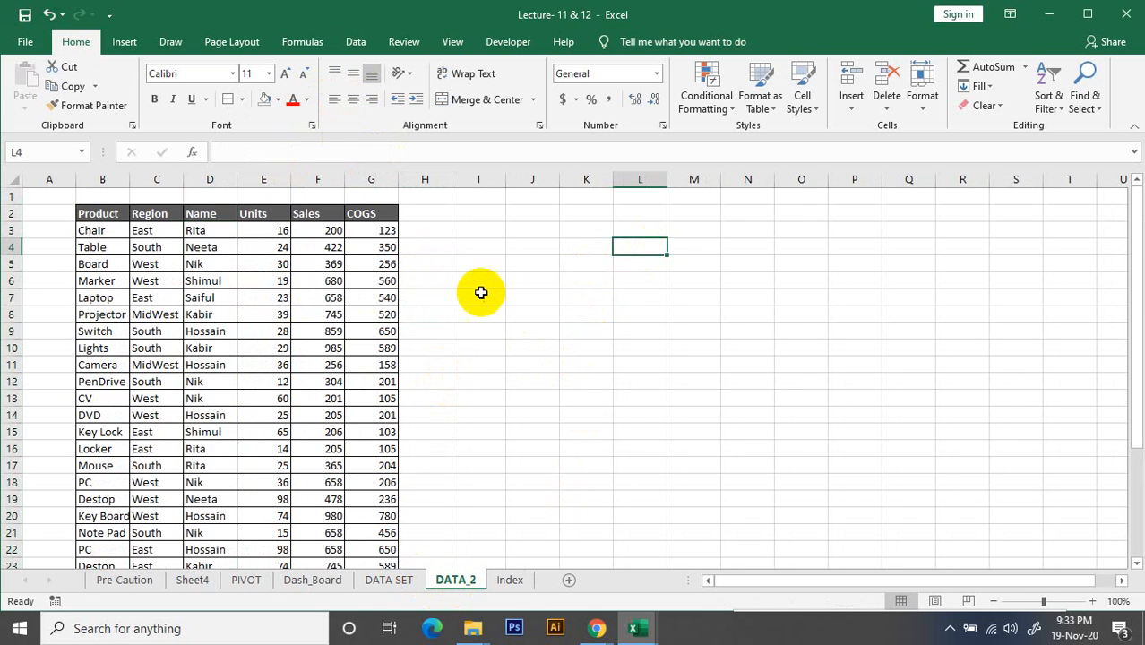
pyautogui.click(578, 229)
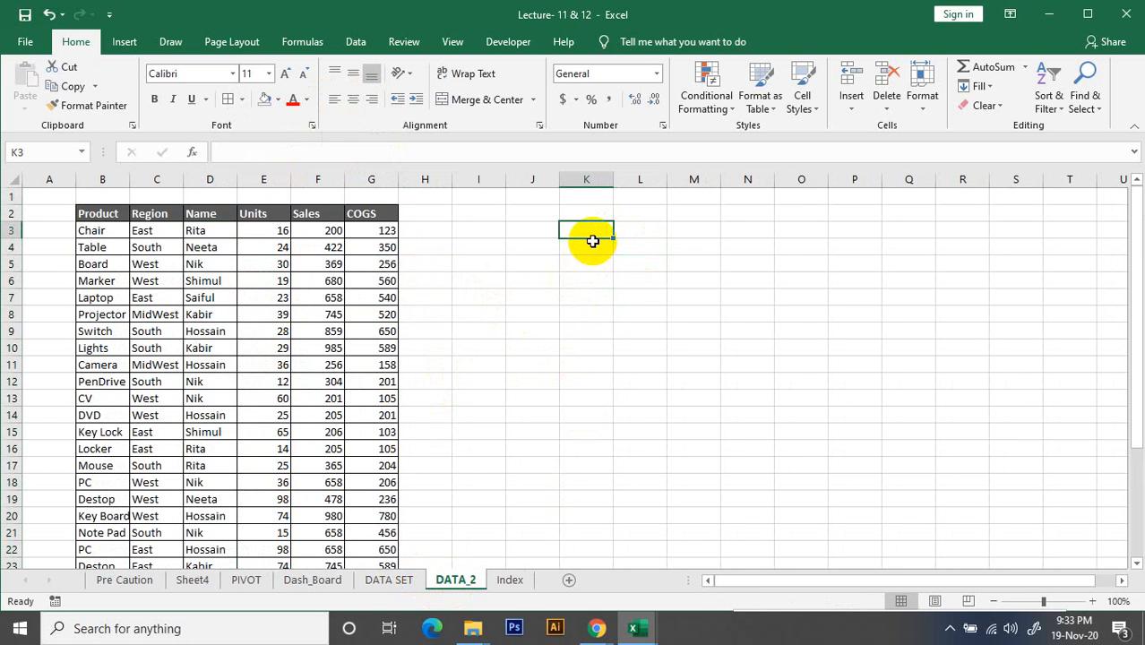
pyautogui.write('Index')
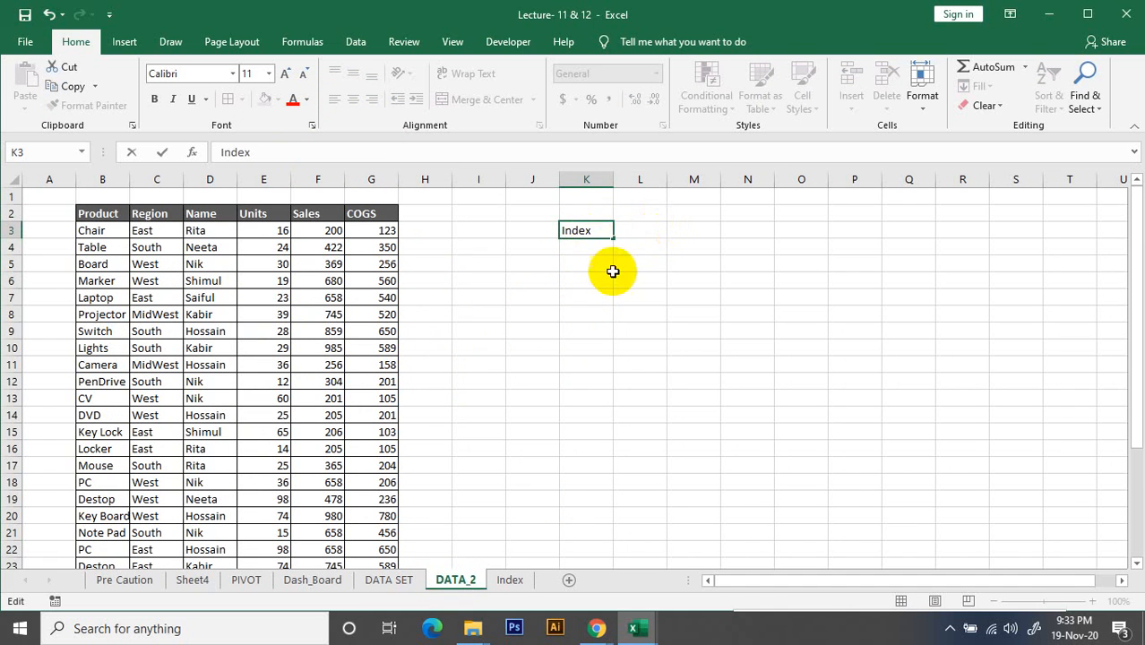
pyautogui.press('Return')
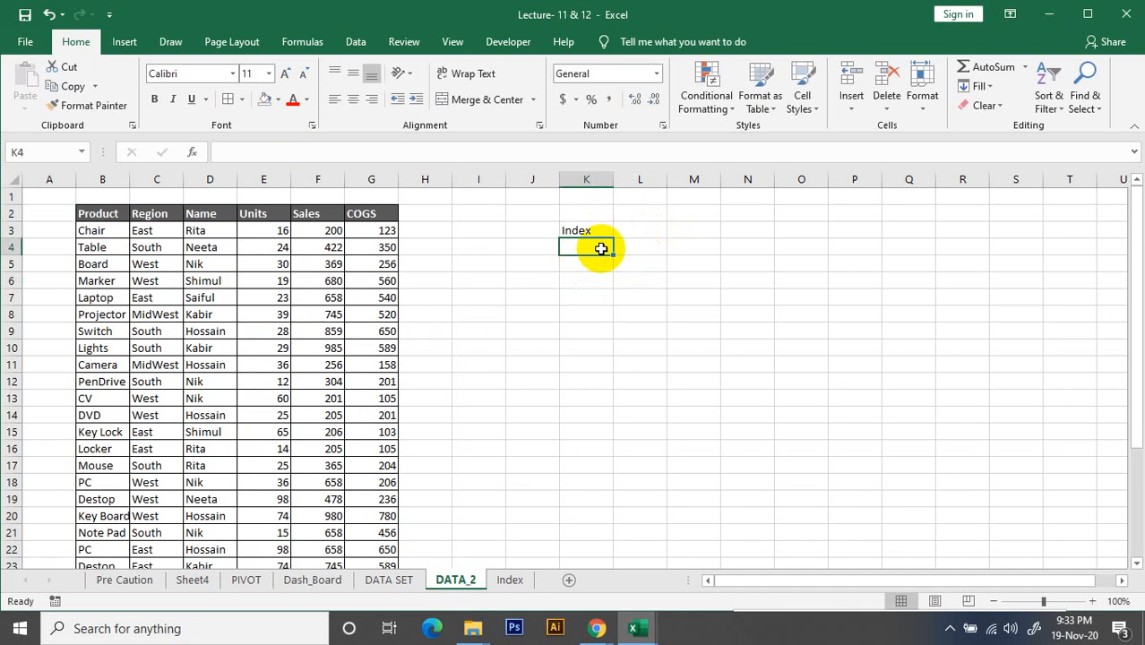
pyautogui.write('Sales Rep')
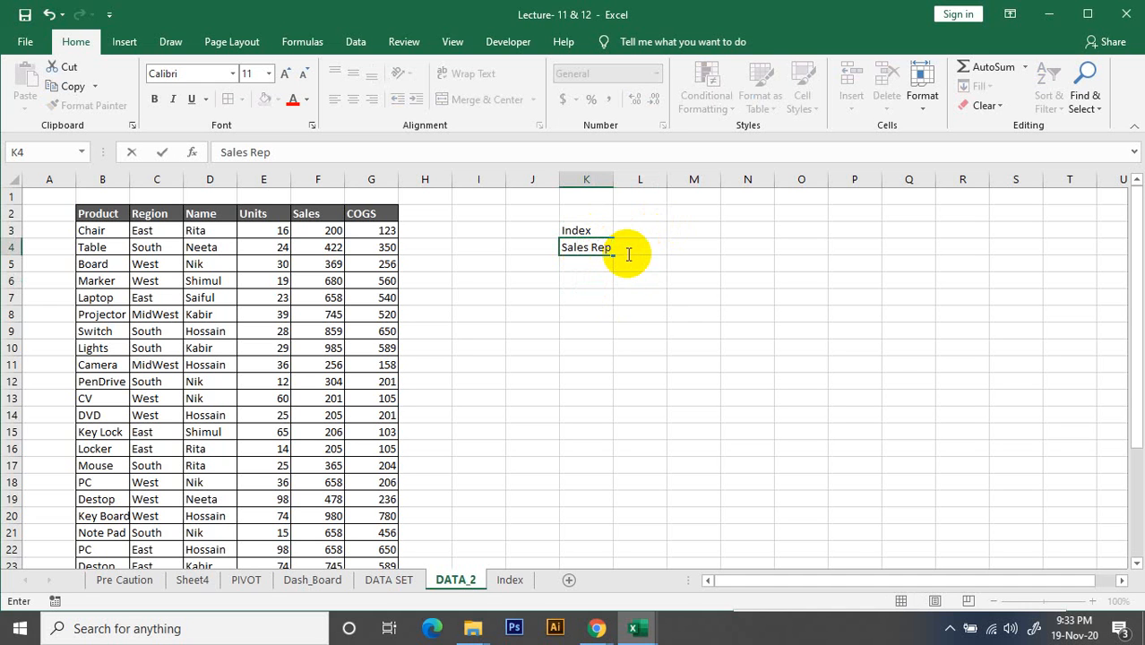
pyautogui.click(633, 315)
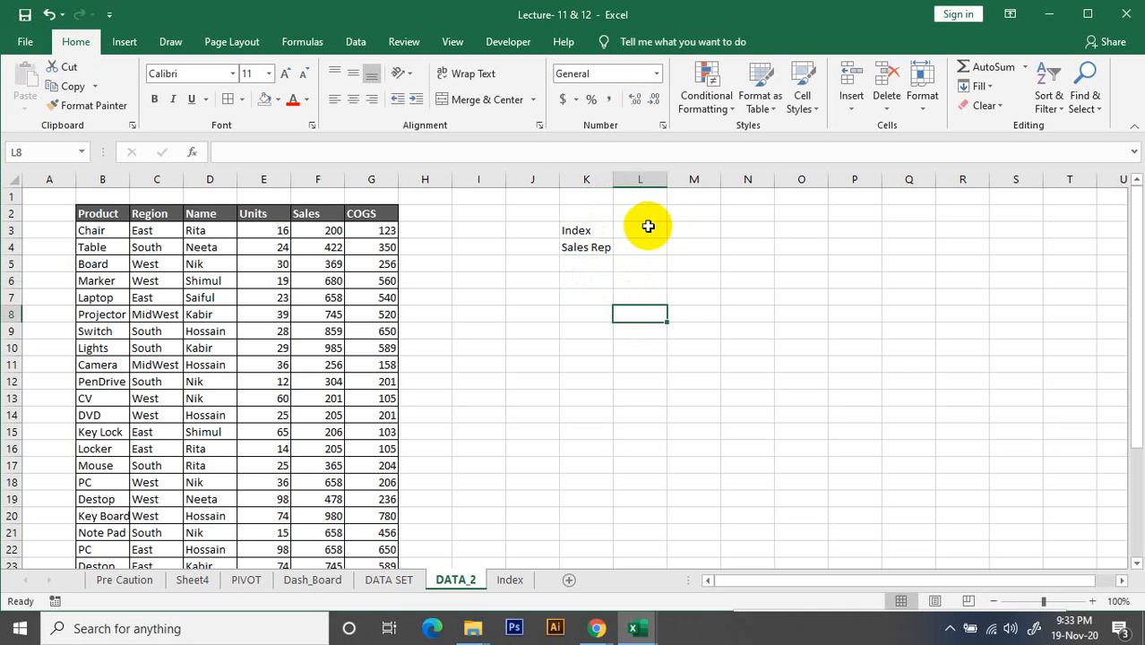
# Widen column L slightly beside the Index and Sales Rep labels and select cell L4
pyautogui.click(636, 231)
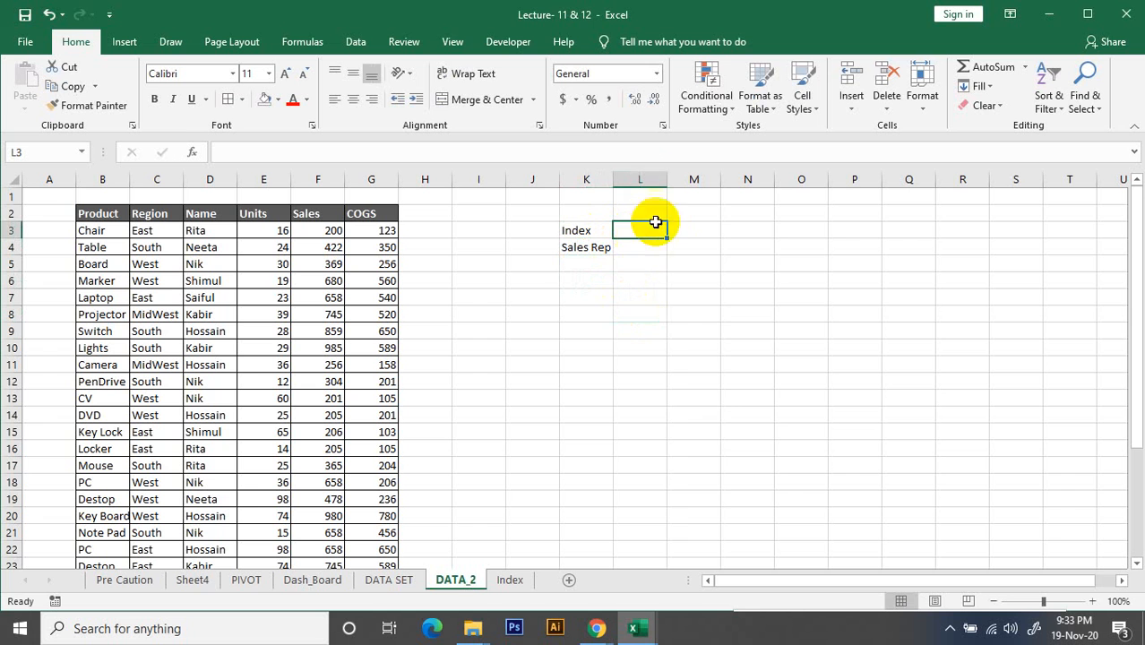
pyautogui.moveTo(666, 180); pyautogui.dragTo(675, 186)
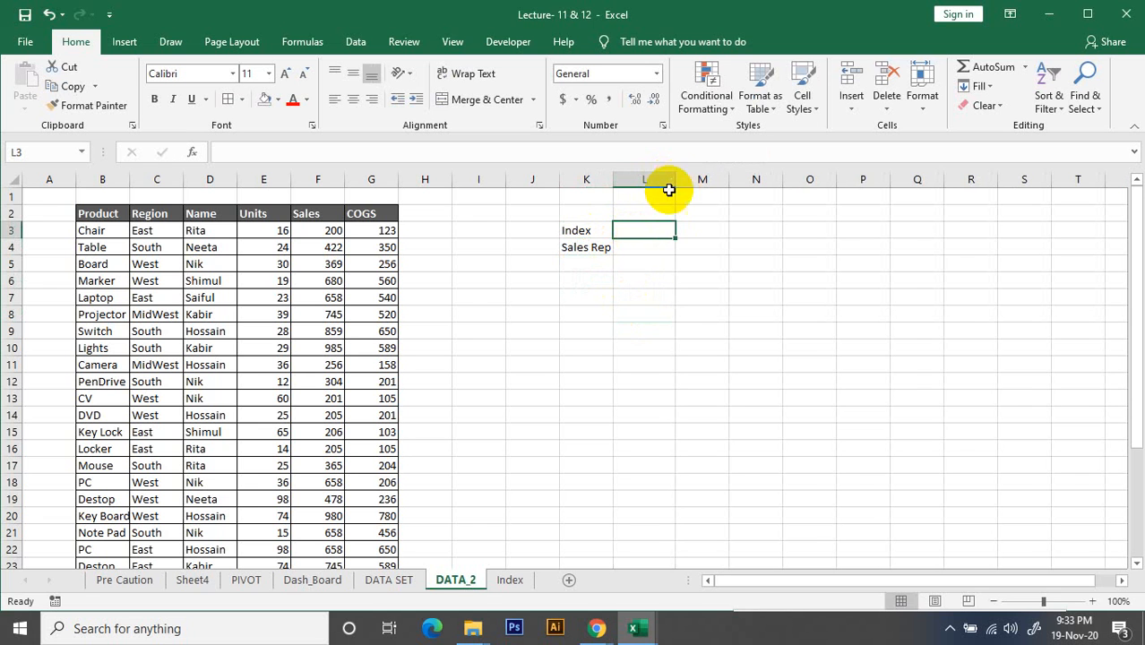
pyautogui.click(655, 247)
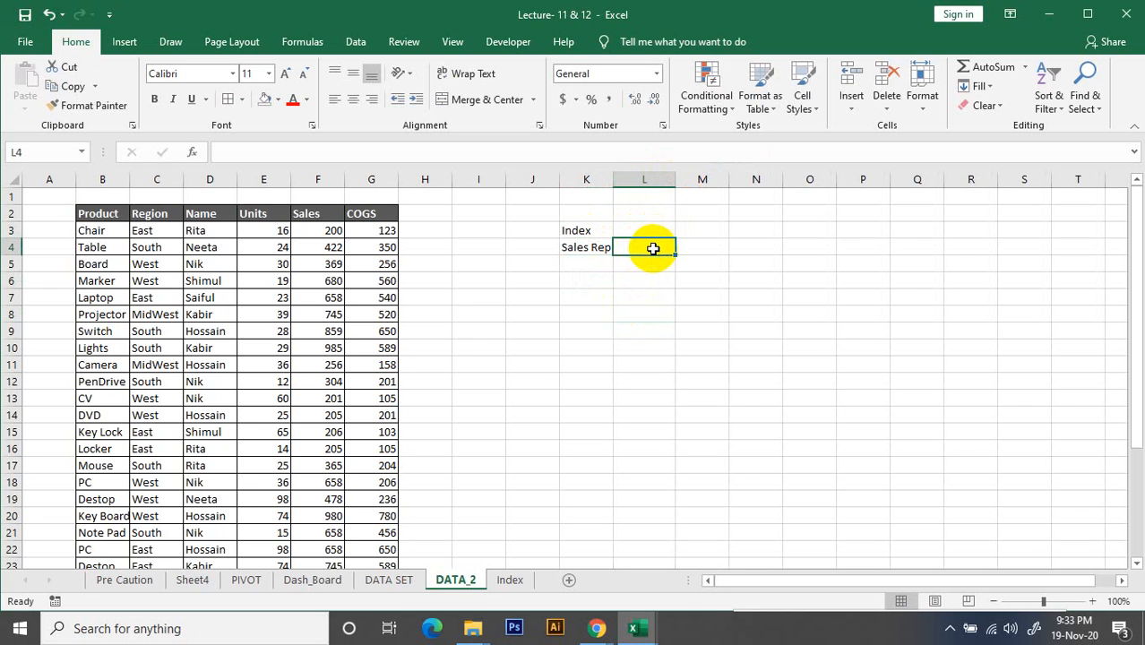
# Widen column K slightly to fit the Sales Rep label, and apply All Borders to K3:L4
pyautogui.moveTo(613, 179); pyautogui.dragTo(620, 179)
pyautogui.click(691, 297)
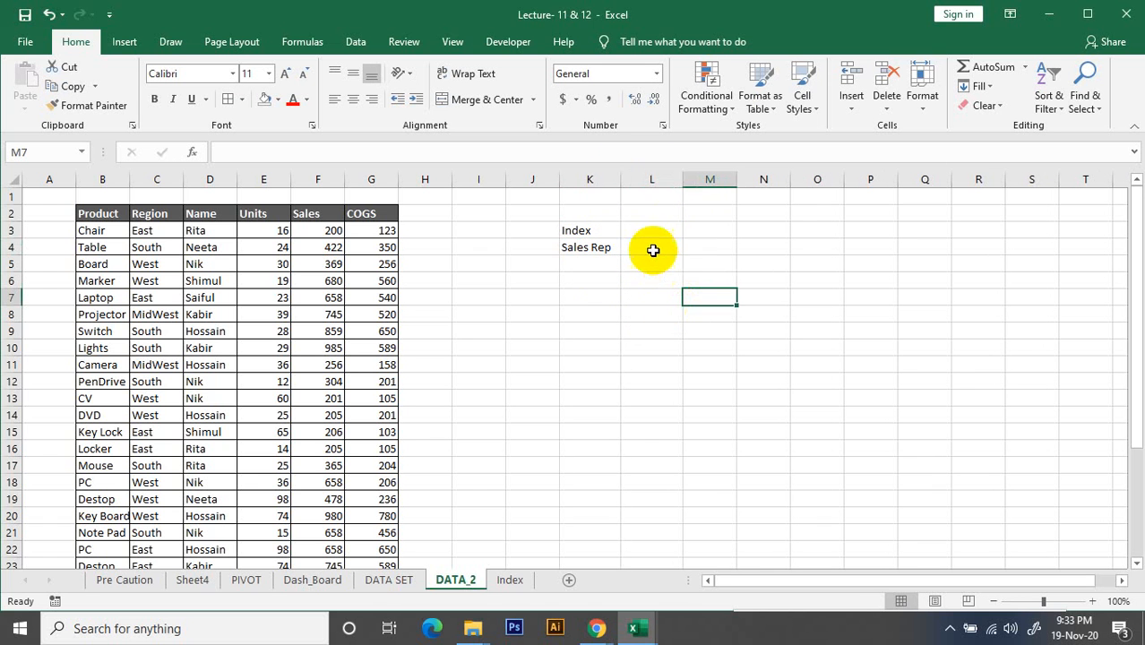
pyautogui.click(651, 235)
pyautogui.moveTo(567, 235); pyautogui.dragTo(626, 244)
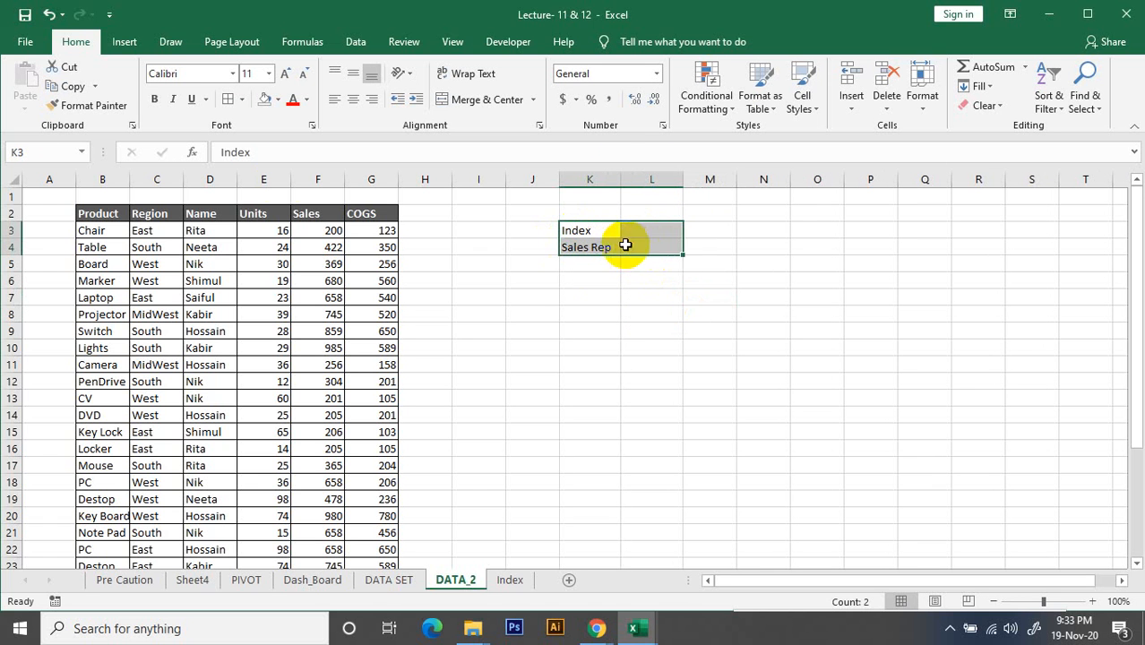
pyautogui.click(228, 99)
pyautogui.moveTo(487, 232); pyautogui.dragTo(496, 242)
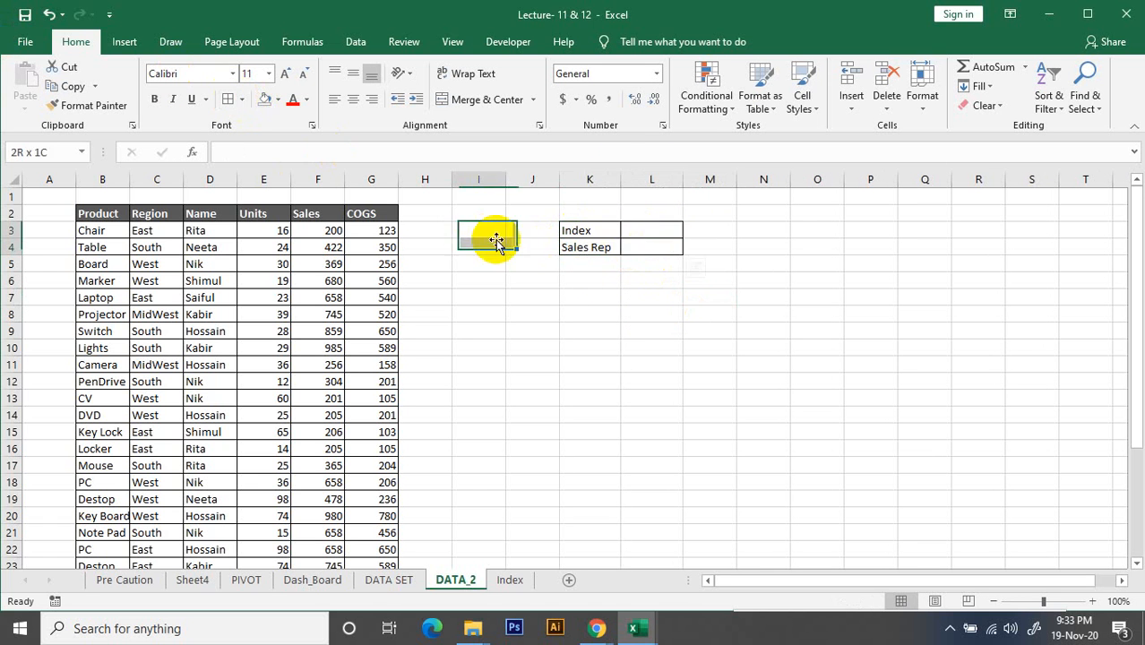
pyautogui.click(647, 312)
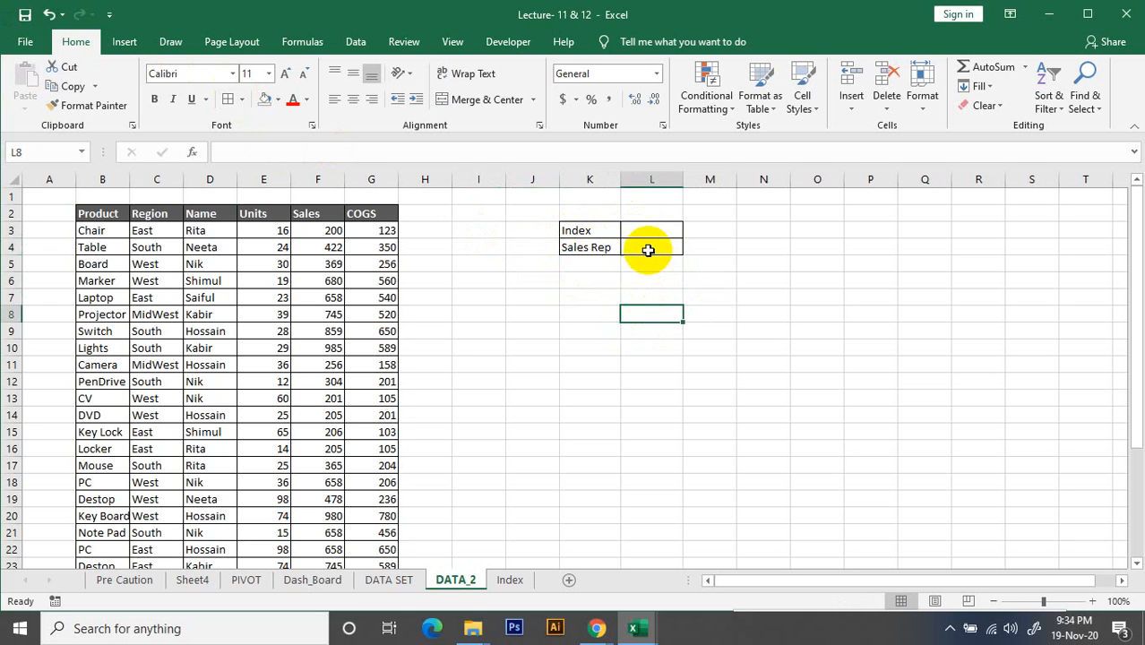
# Start a VLOOKUP formula in L4 with the index cell L3 as the lookup value
pyautogui.click(660, 250)
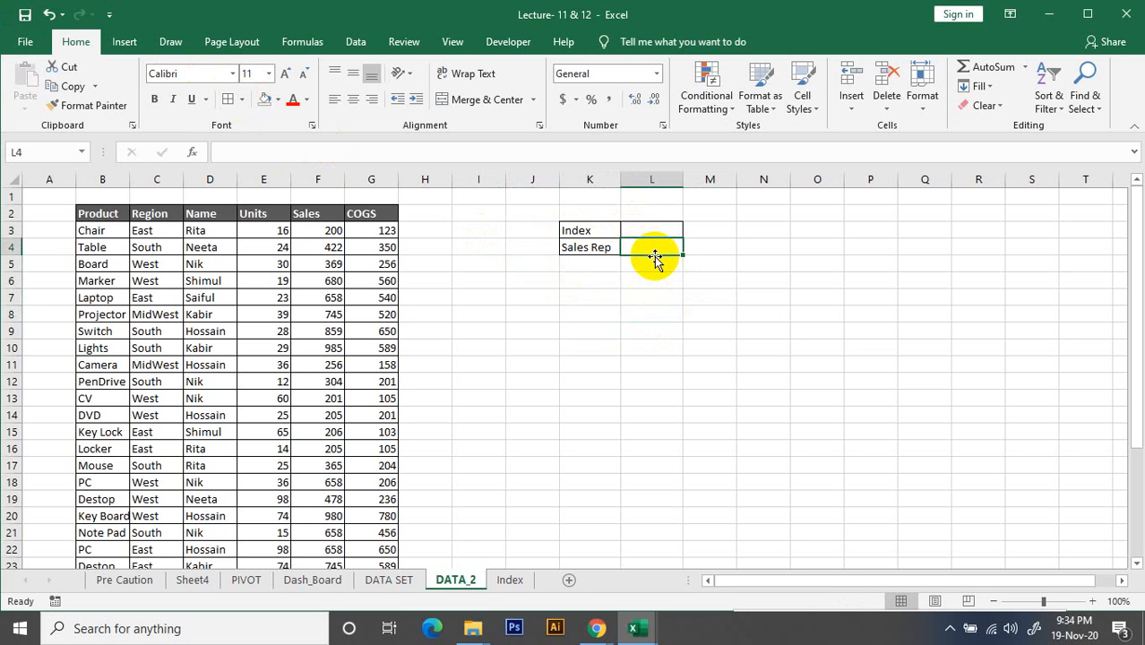
pyautogui.click(657, 295)
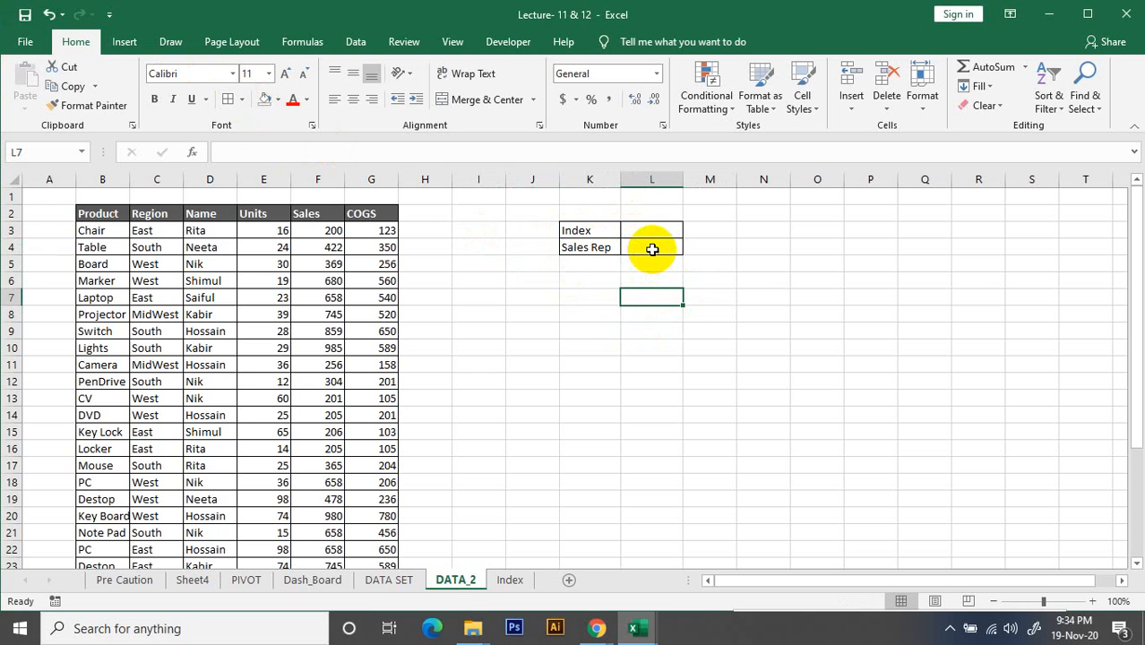
pyautogui.click(652, 249)
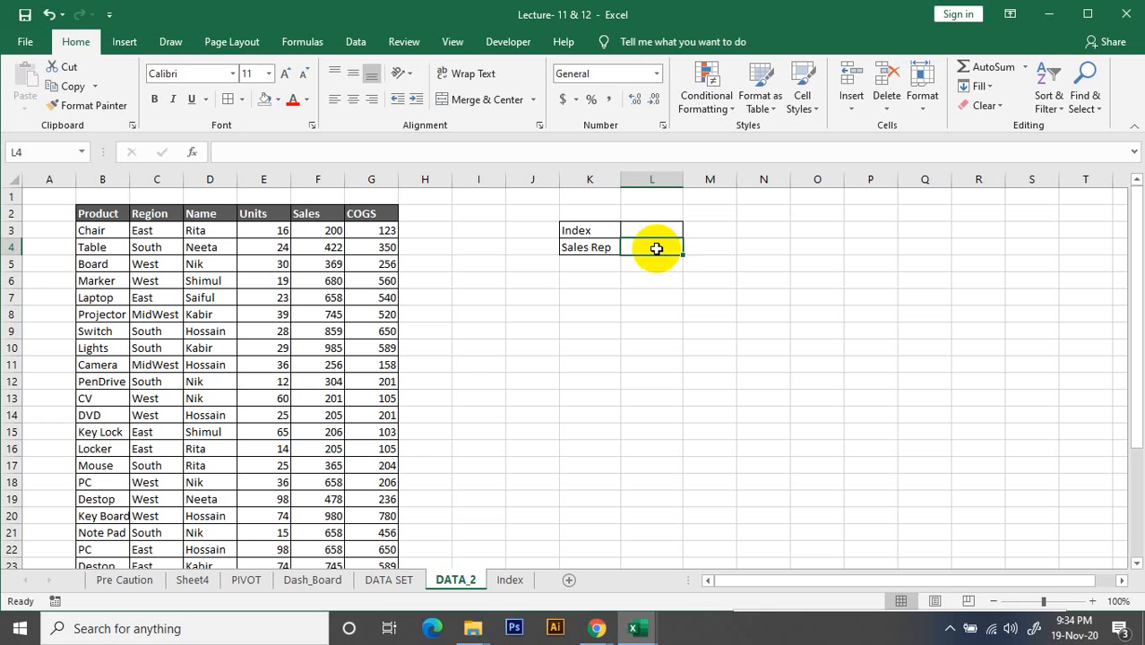
pyautogui.write('=')
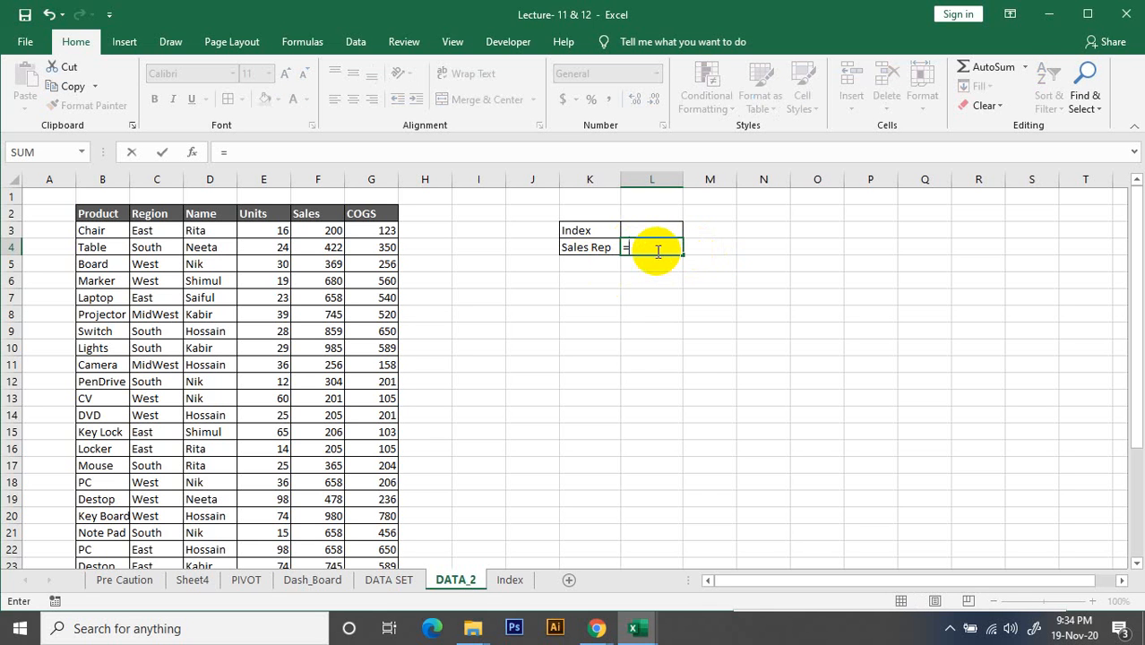
pyautogui.write('v')
pyautogui.press('Down')
pyautogui.press('Down')
pyautogui.press('Down')
pyautogui.press('Down')
pyautogui.press('Down')
pyautogui.press('Down')
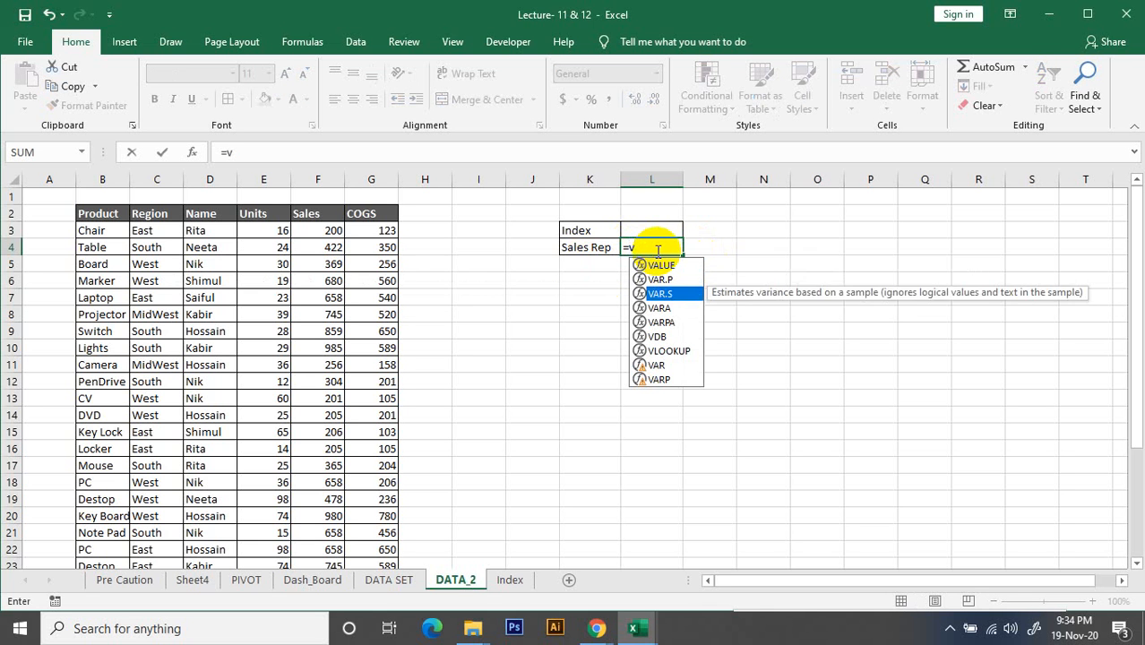
pyautogui.press('Tab')
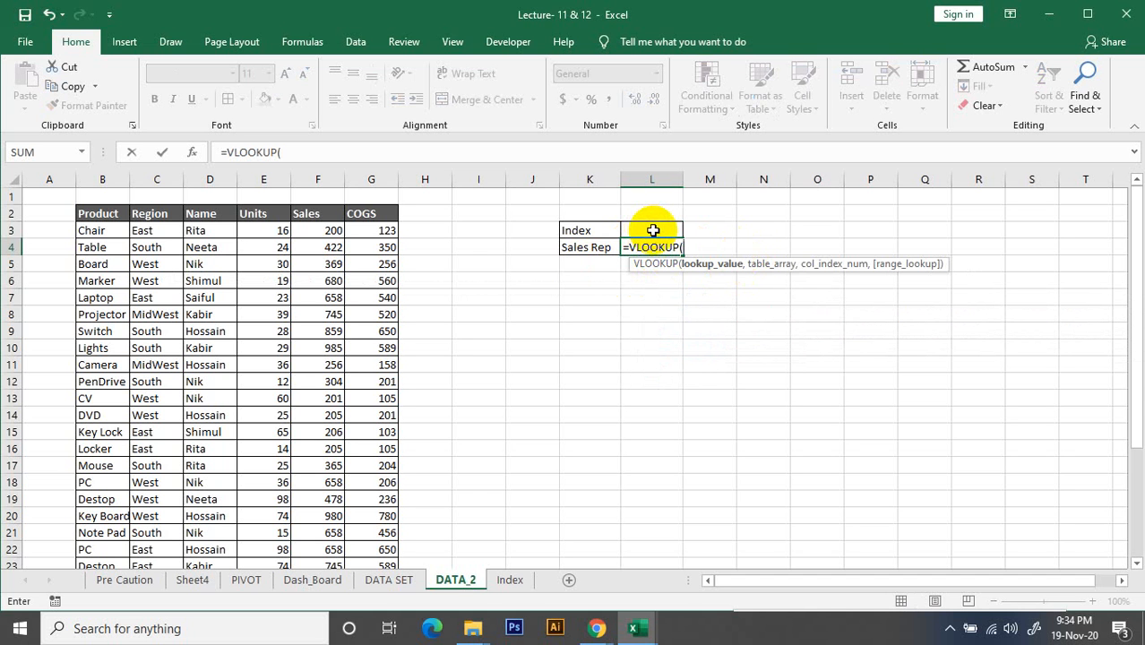
pyautogui.click(653, 231)
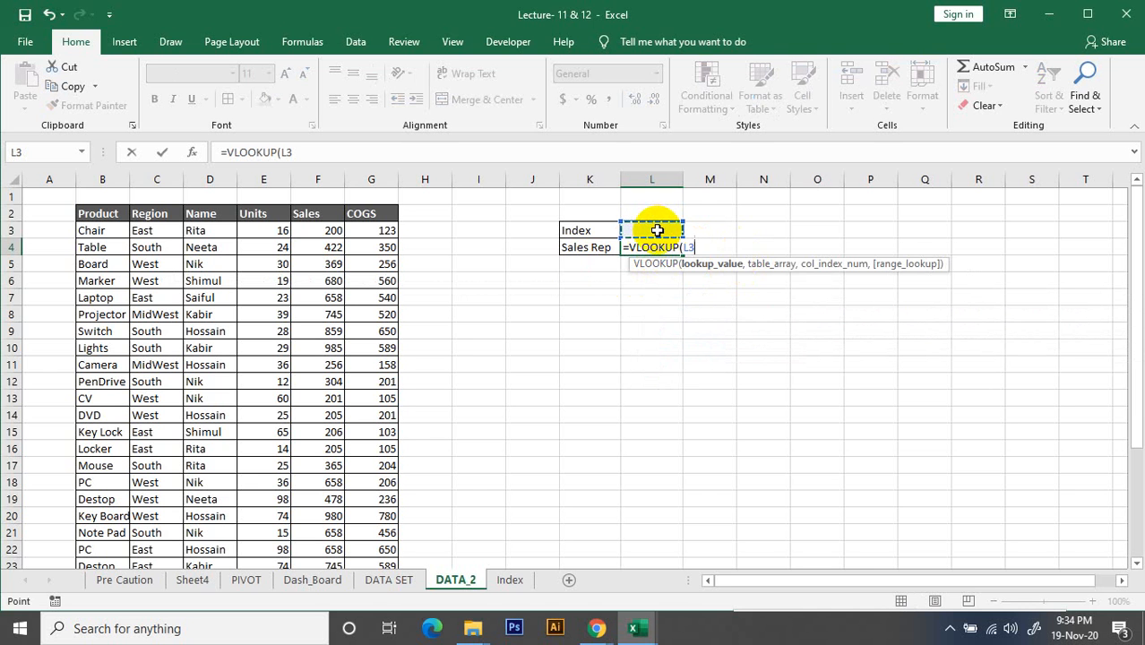
pyautogui.write(',')
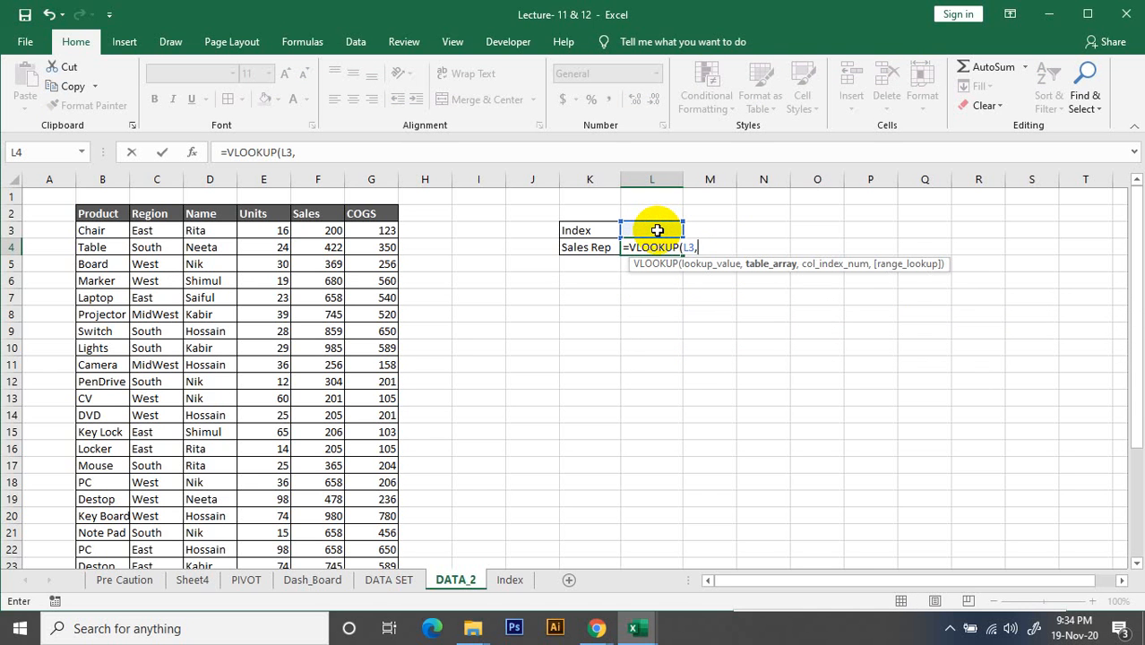
# Complete the VLOOKUP with table array Index!D4:E11, column index 2 and FALSE for an exact match
pyautogui.click(508, 581)
pyautogui.moveTo(202, 251); pyautogui.dragTo(282, 371)
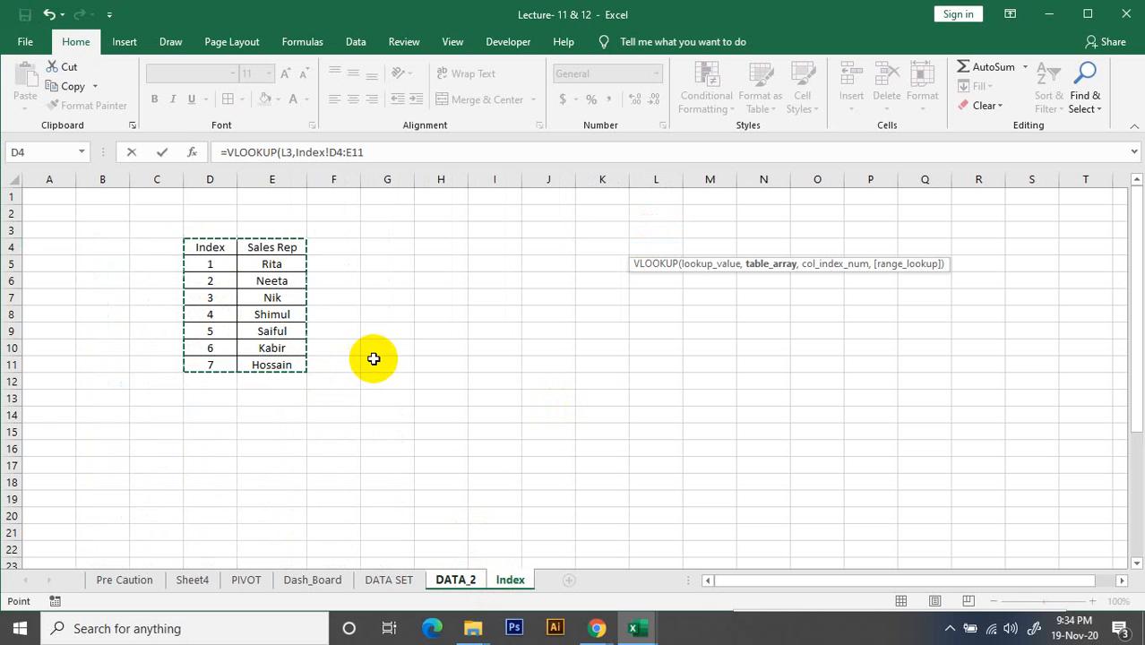
pyautogui.write(',')
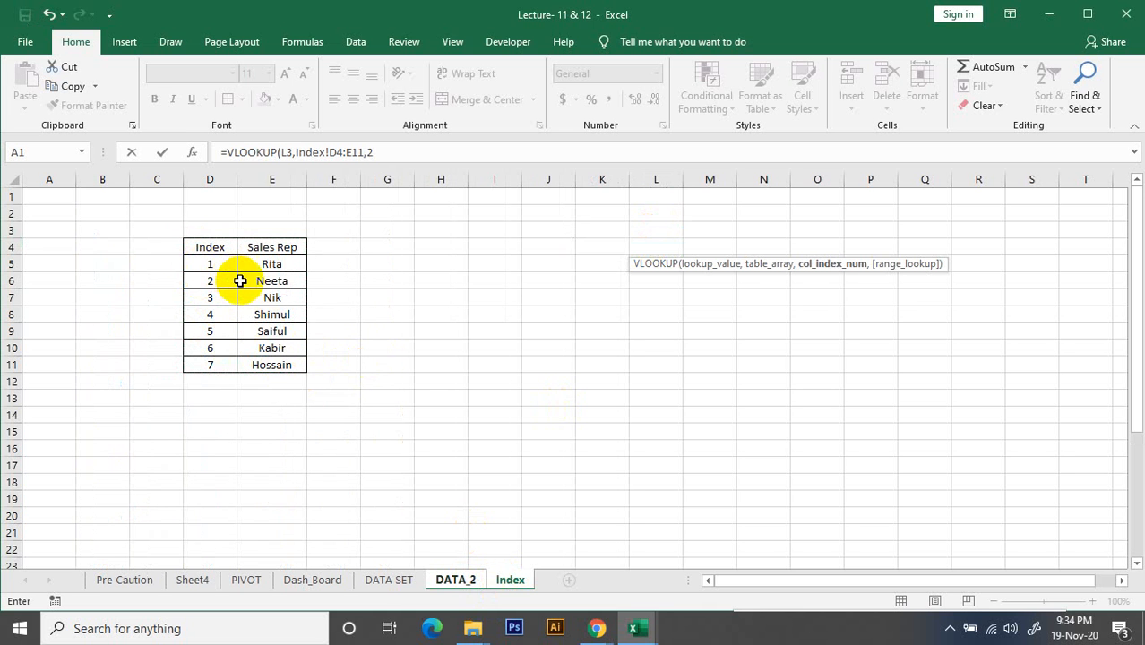
pyautogui.write('2,')
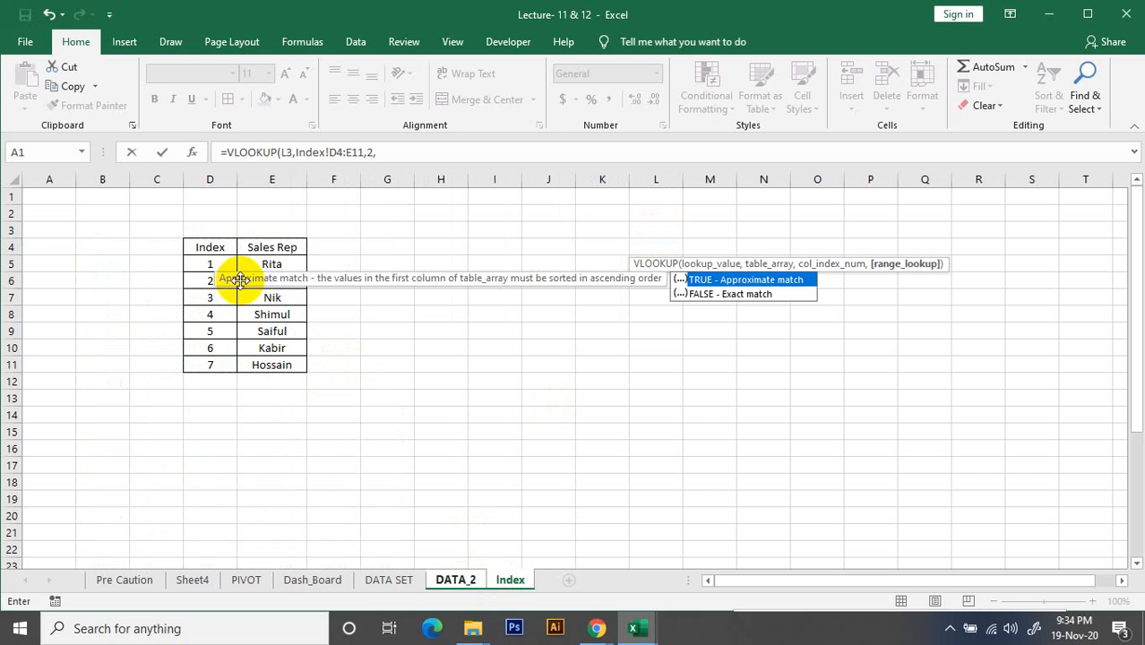
pyautogui.doubleClick(739, 295)
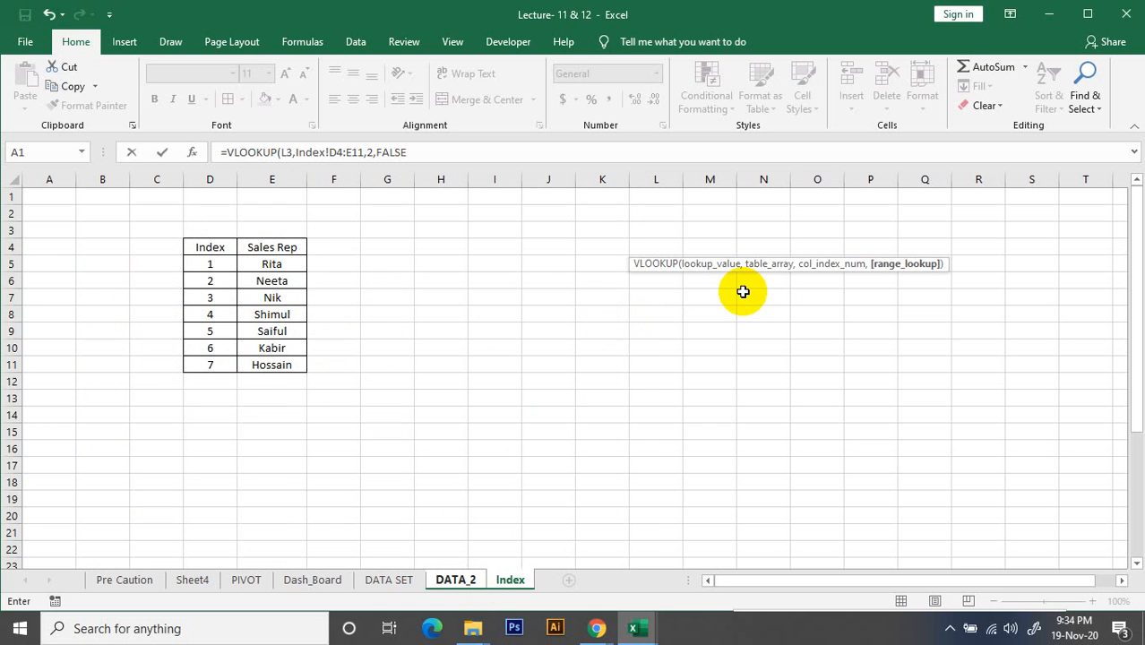
pyautogui.press('Return')
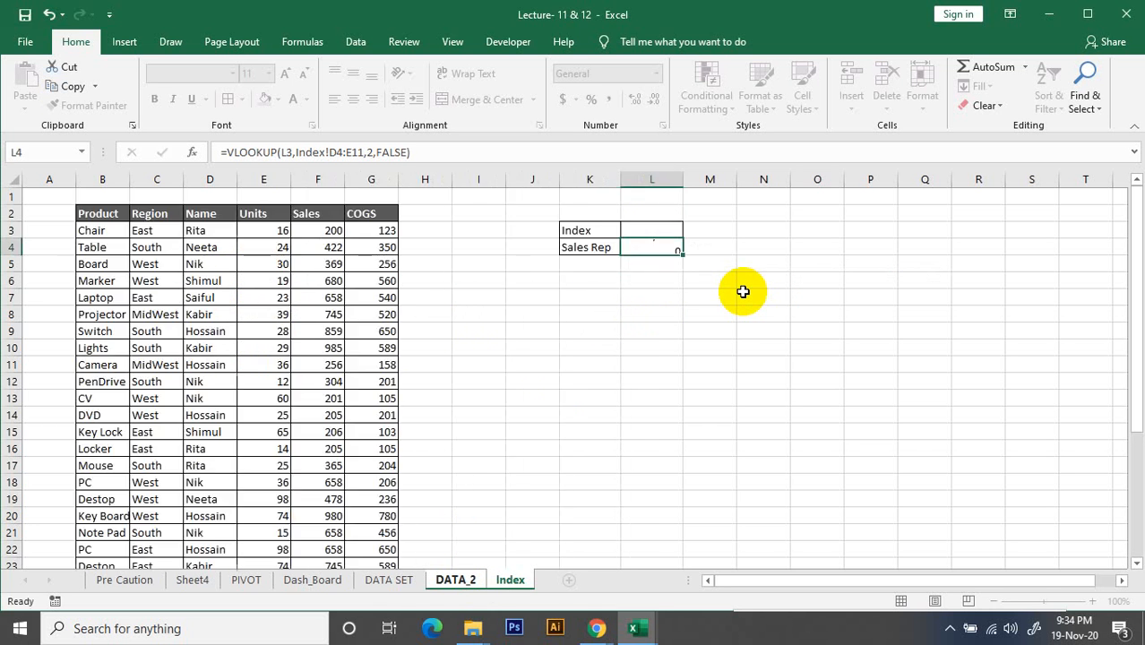
# Test the Sales Rep lookup by entering index values 1, 2 and 3 one after another in L3
pyautogui.click(659, 228)
pyautogui.write('1')
pyautogui.click(687, 292)
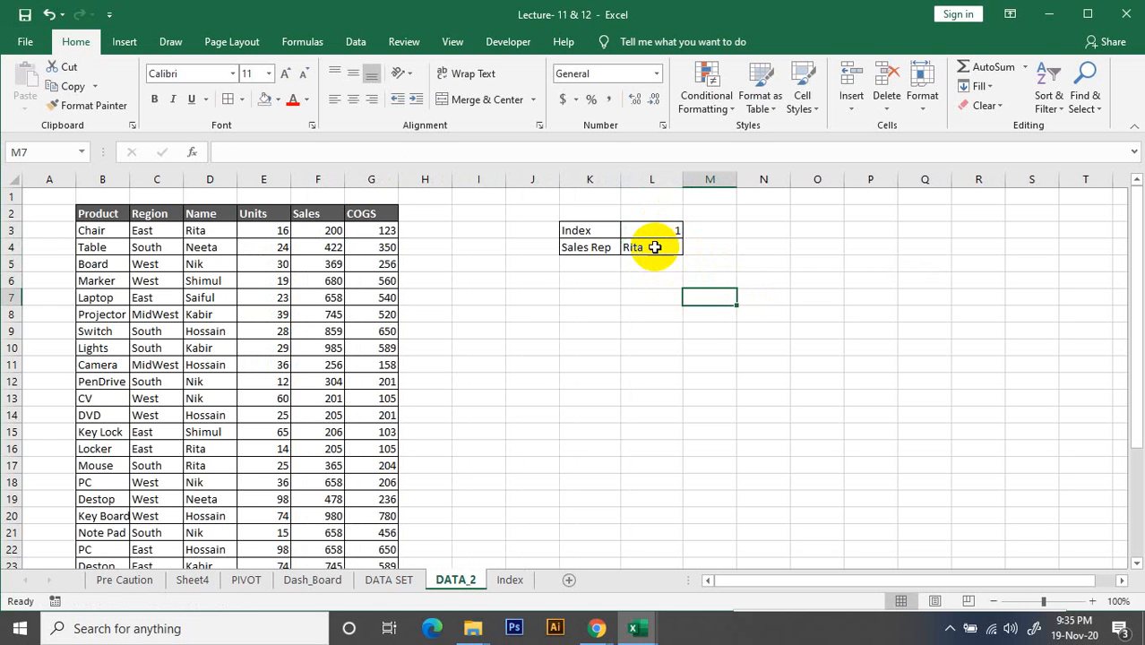
pyautogui.click(656, 232)
pyautogui.write('2')
pyautogui.click(710, 316)
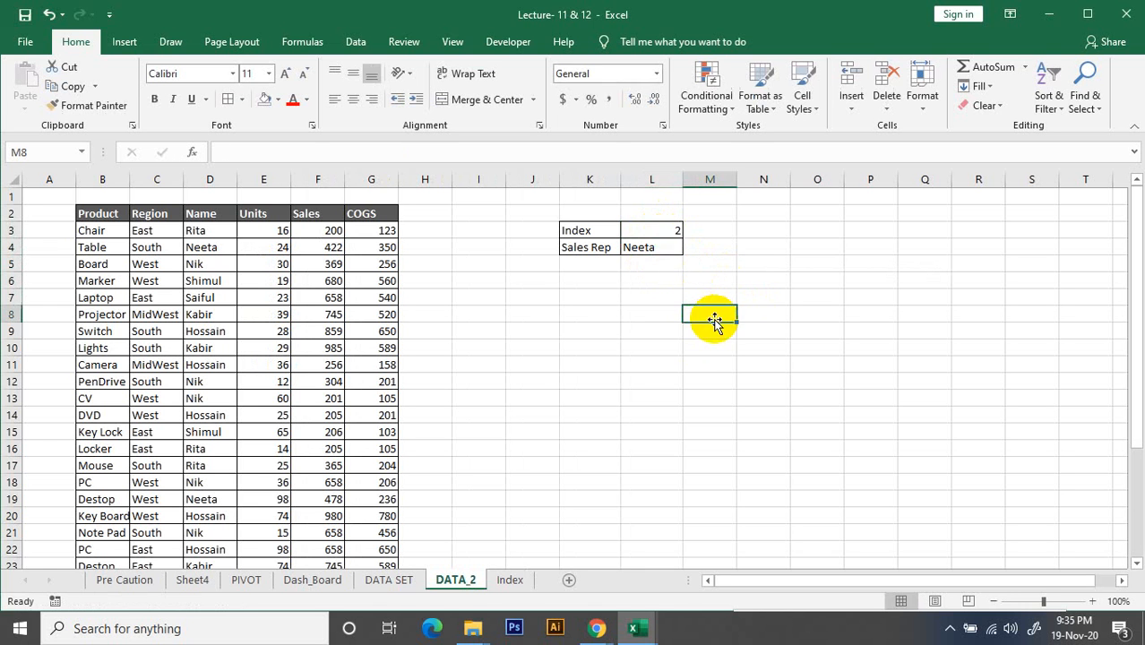
pyautogui.click(660, 231)
pyautogui.write('3')
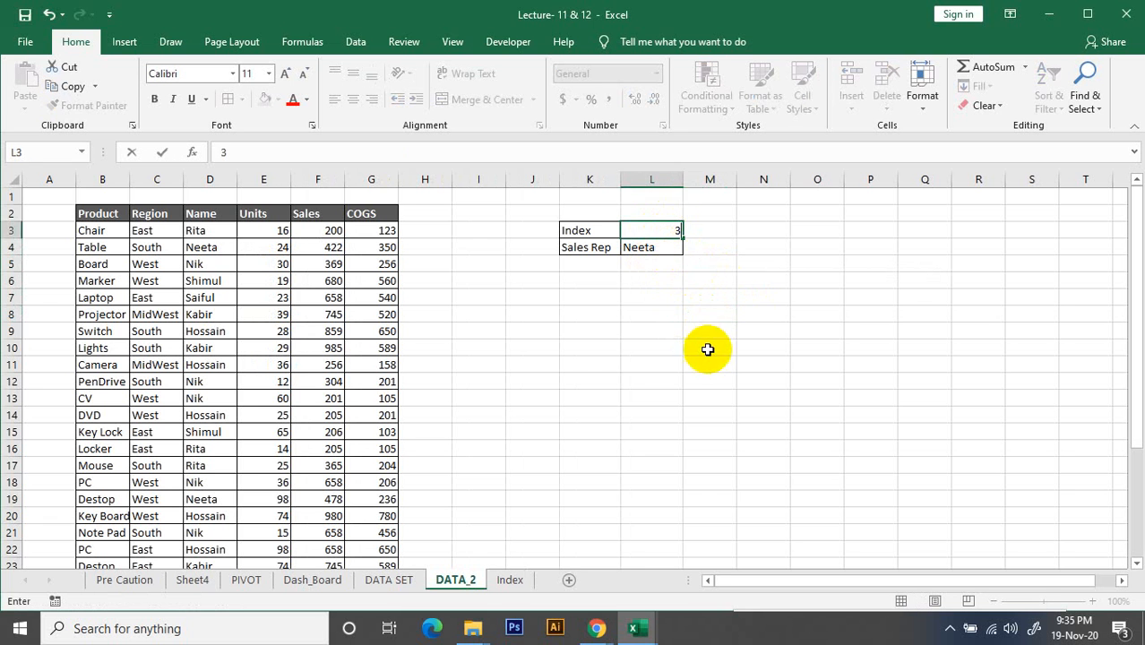
pyautogui.click(704, 345)
pyautogui.click(670, 248)
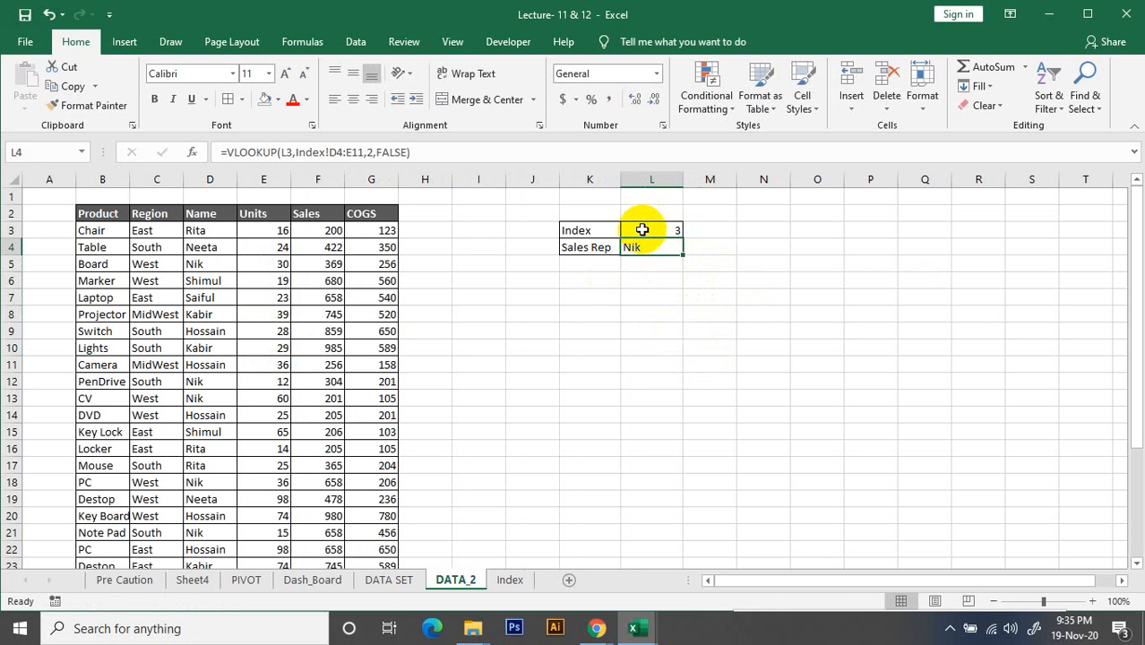
# Centre the index and sales rep values in L3:L4
pyautogui.moveTo(646, 231); pyautogui.dragTo(649, 244)
pyautogui.click(353, 99)
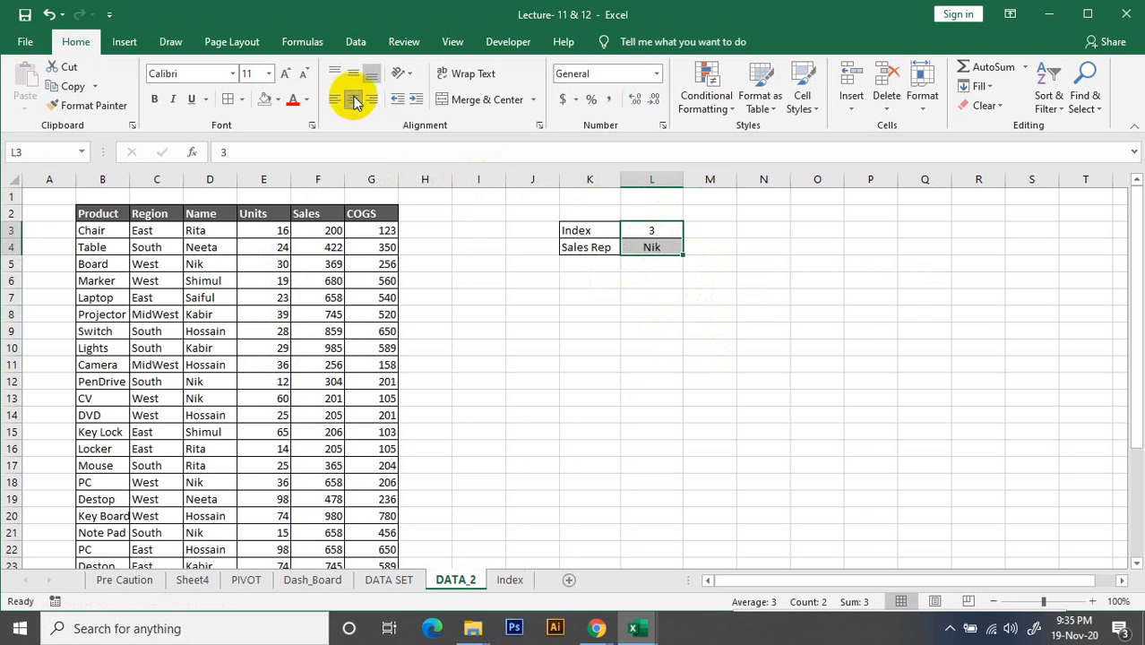
pyautogui.click(677, 384)
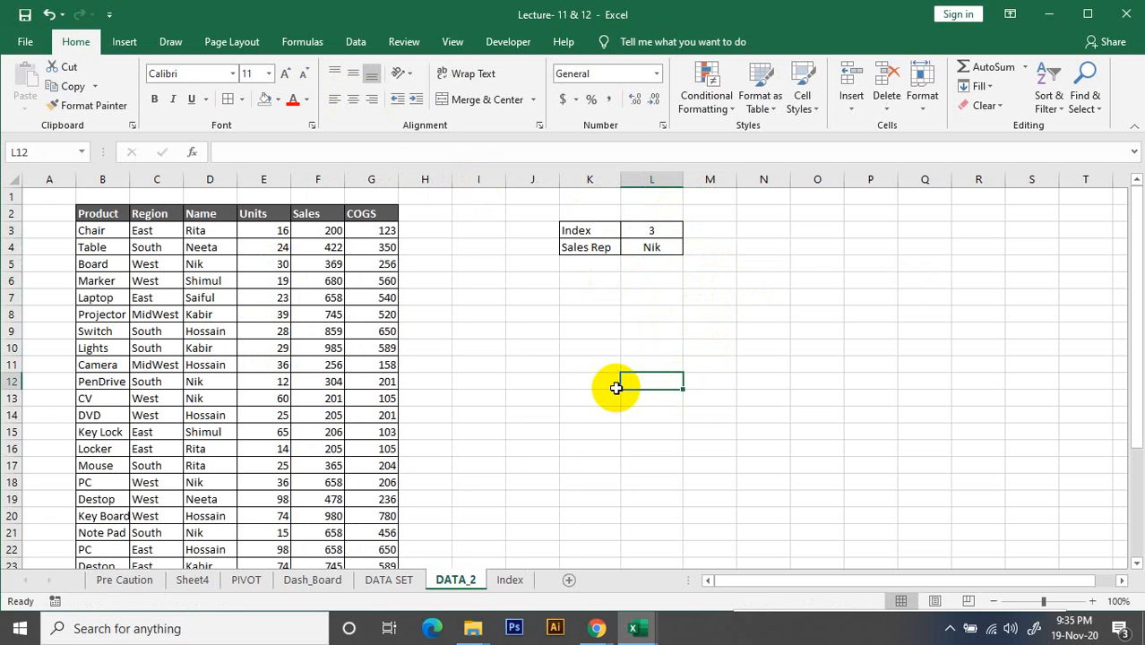
pyautogui.click(689, 314)
pyautogui.click(632, 305)
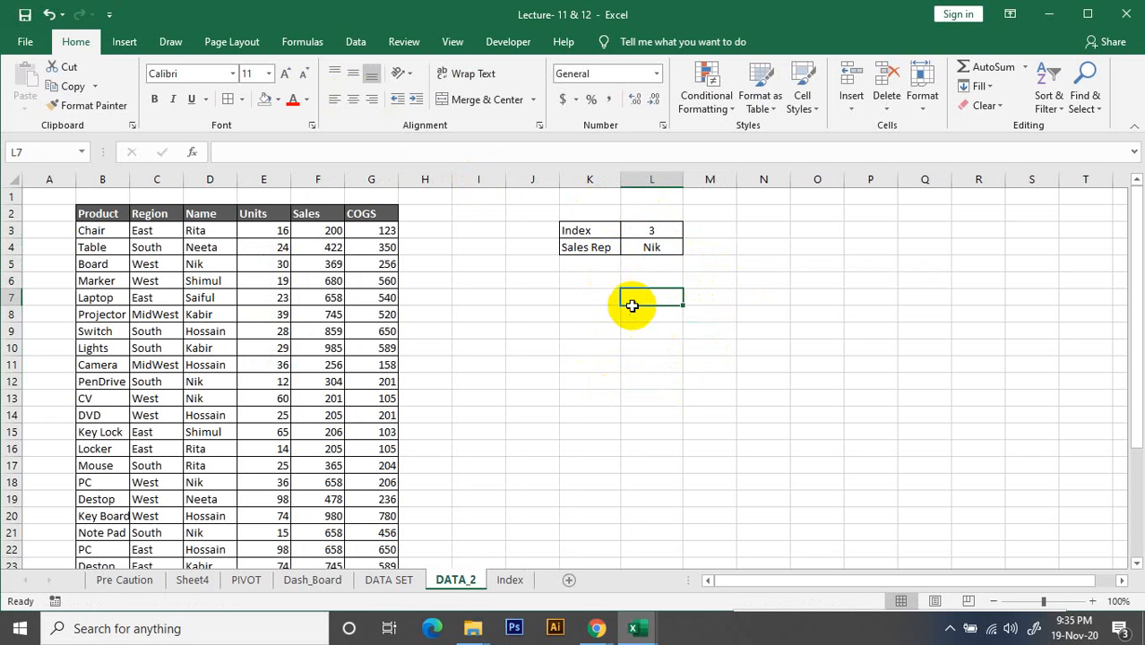
# Review the insertable form controls and check in the ribbon customization options that the Developer tab is enabled
pyautogui.click(508, 42)
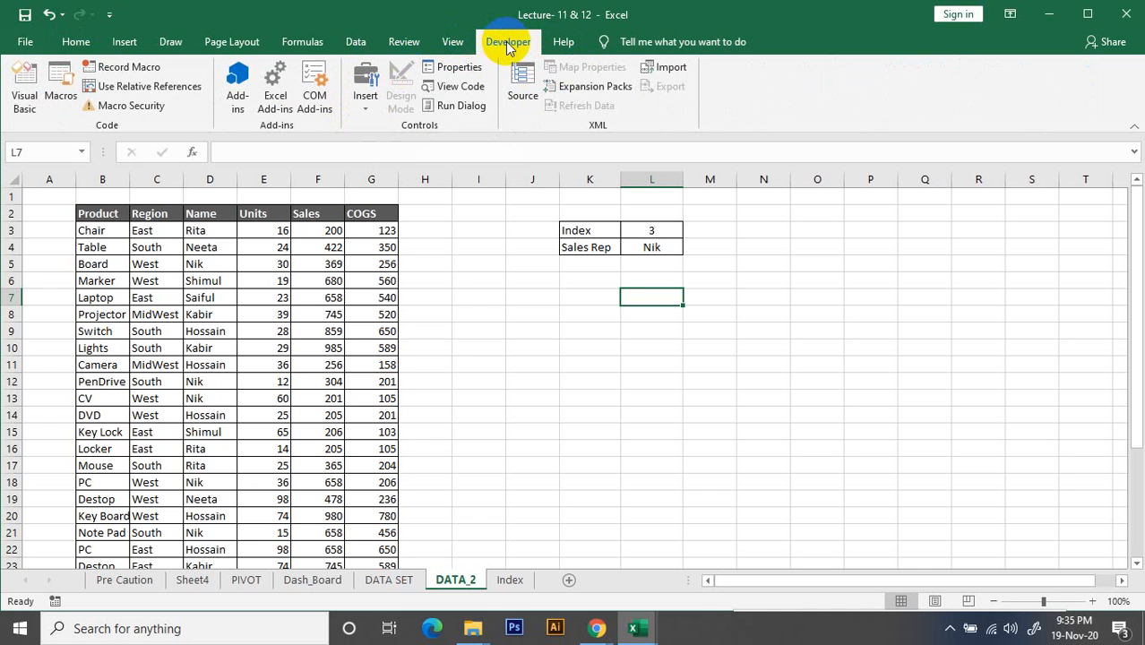
pyautogui.click(366, 93)
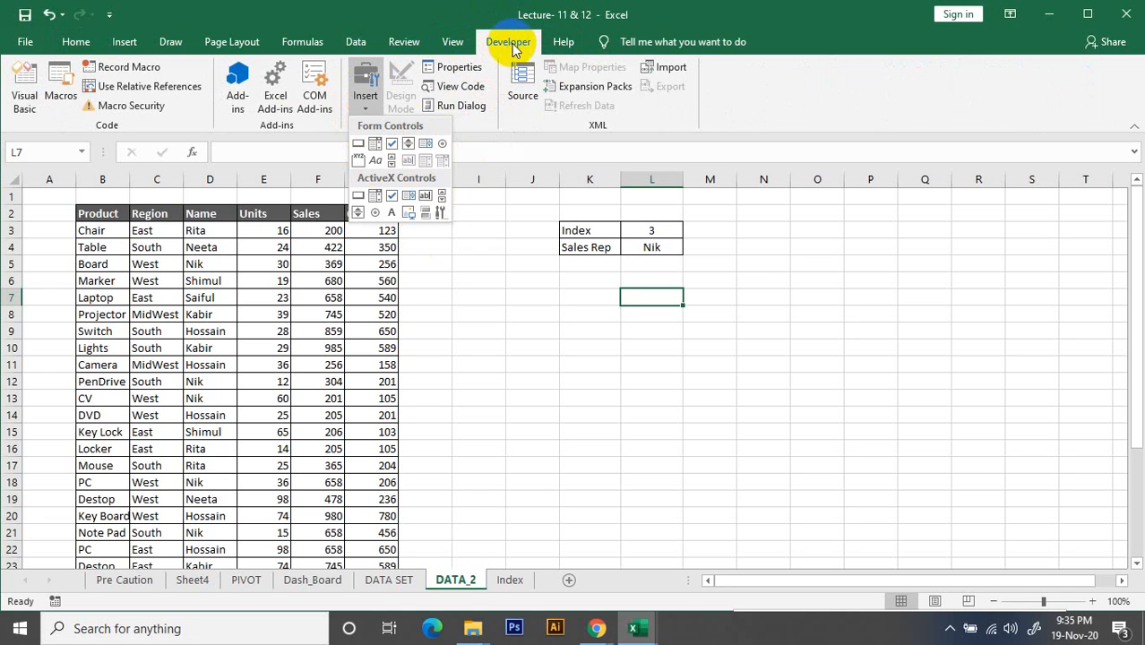
pyautogui.click(498, 217)
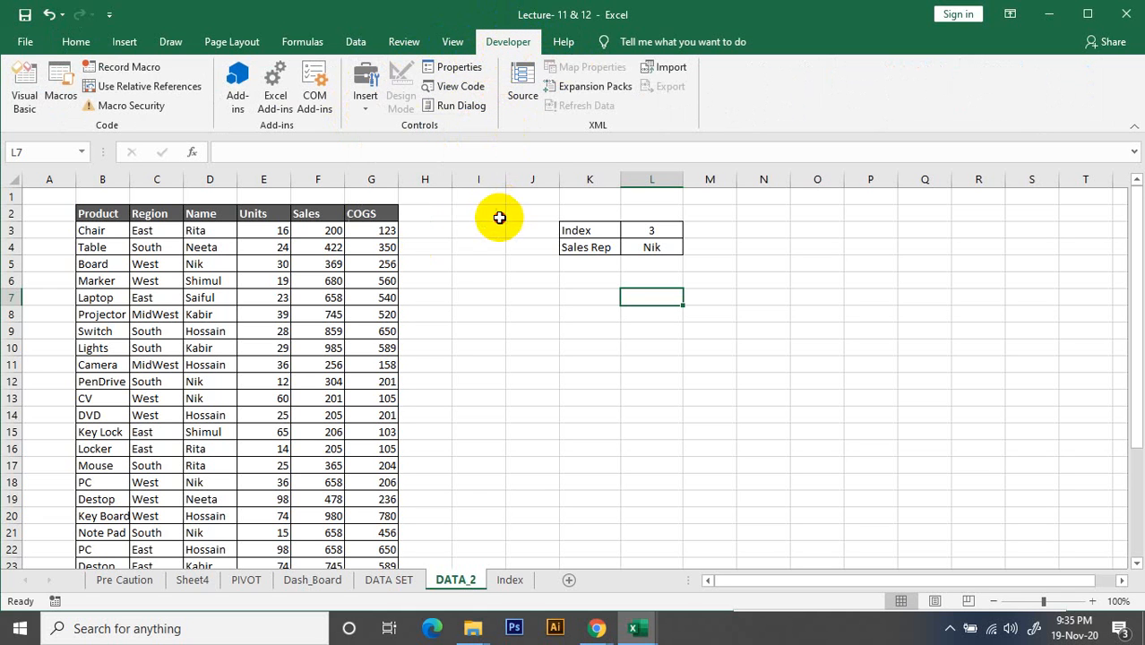
pyautogui.click(28, 42)
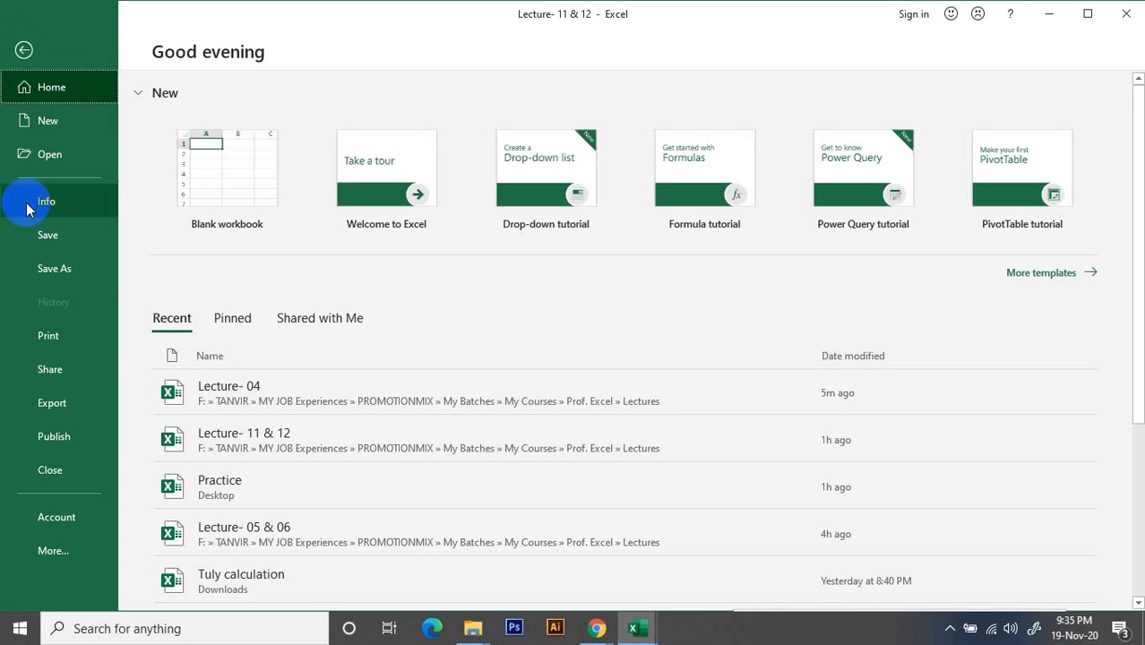
pyautogui.click(51, 554)
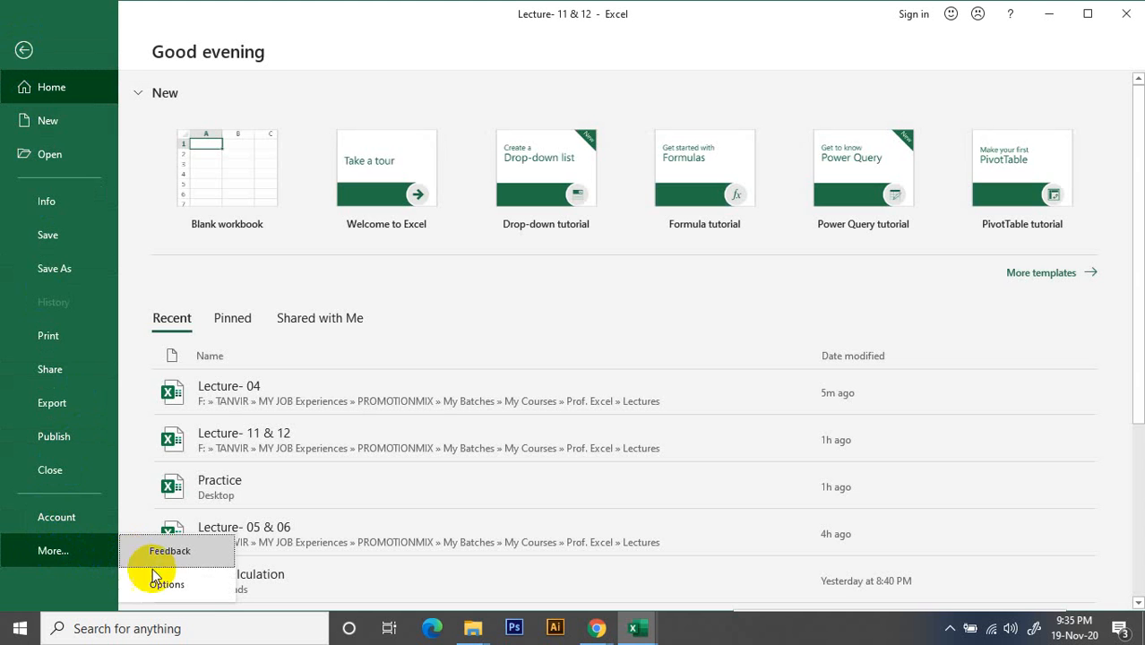
pyautogui.click(186, 589)
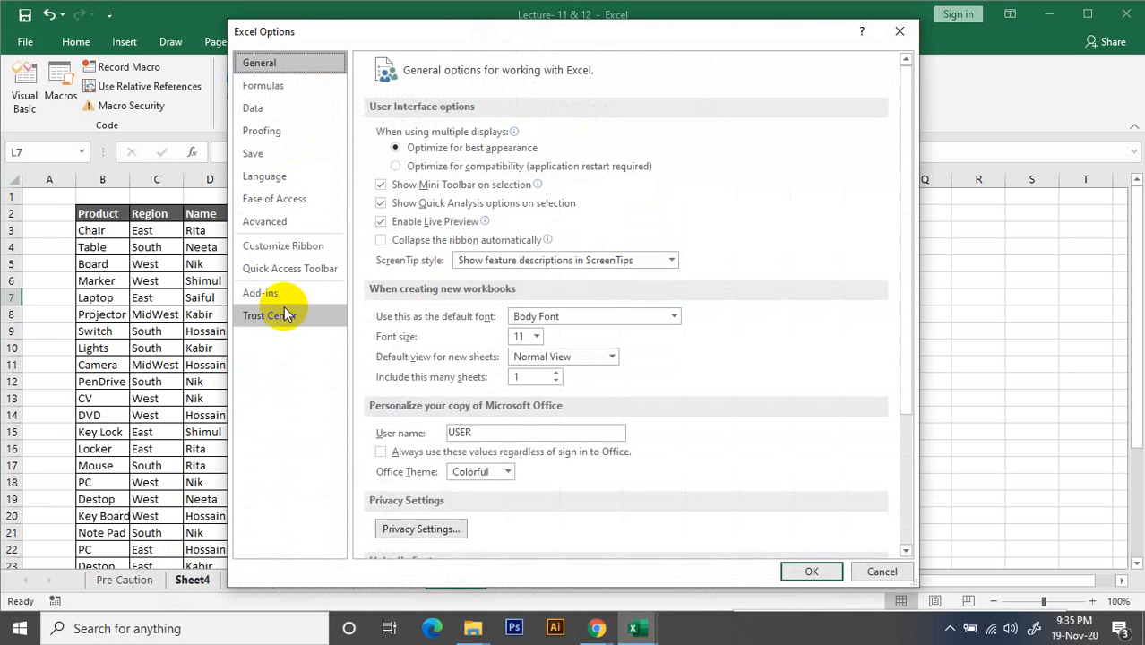
pyautogui.click(288, 248)
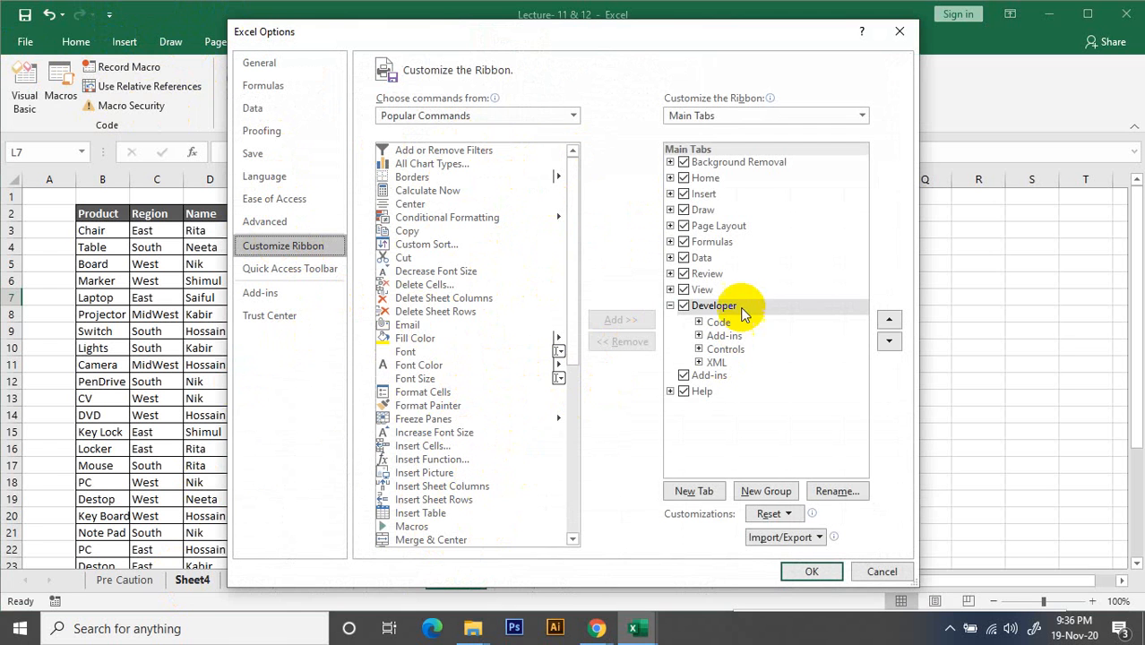
pyautogui.click(684, 306)
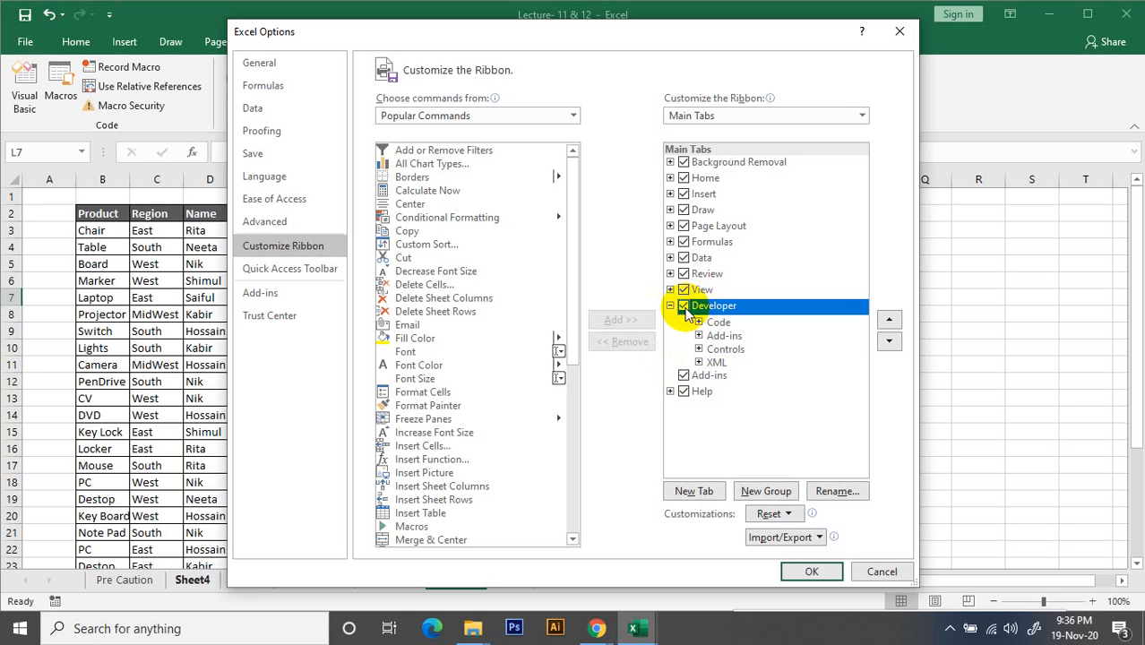
pyautogui.click(792, 571)
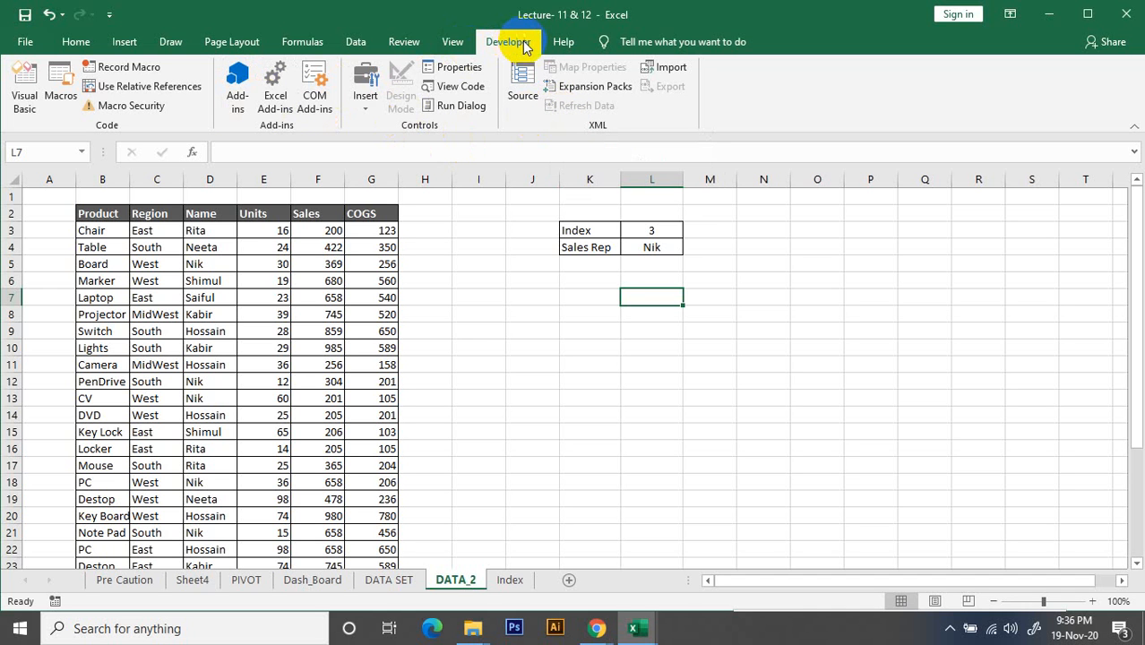
pyautogui.click(366, 97)
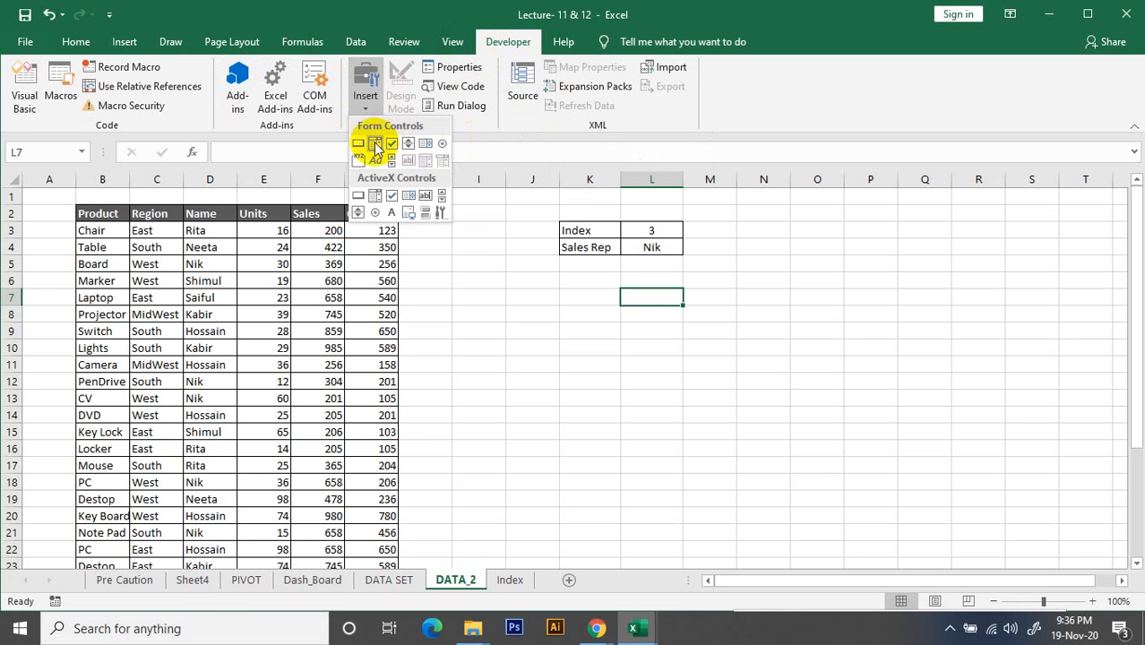
pyautogui.click(376, 146)
pyautogui.moveTo(542, 319)
pyautogui.mouseDown()
pyautogui.moveTo(725, 374)
pyautogui.moveTo(752, 371)
pyautogui.mouseUp()
pyautogui.rightClick(676, 329)
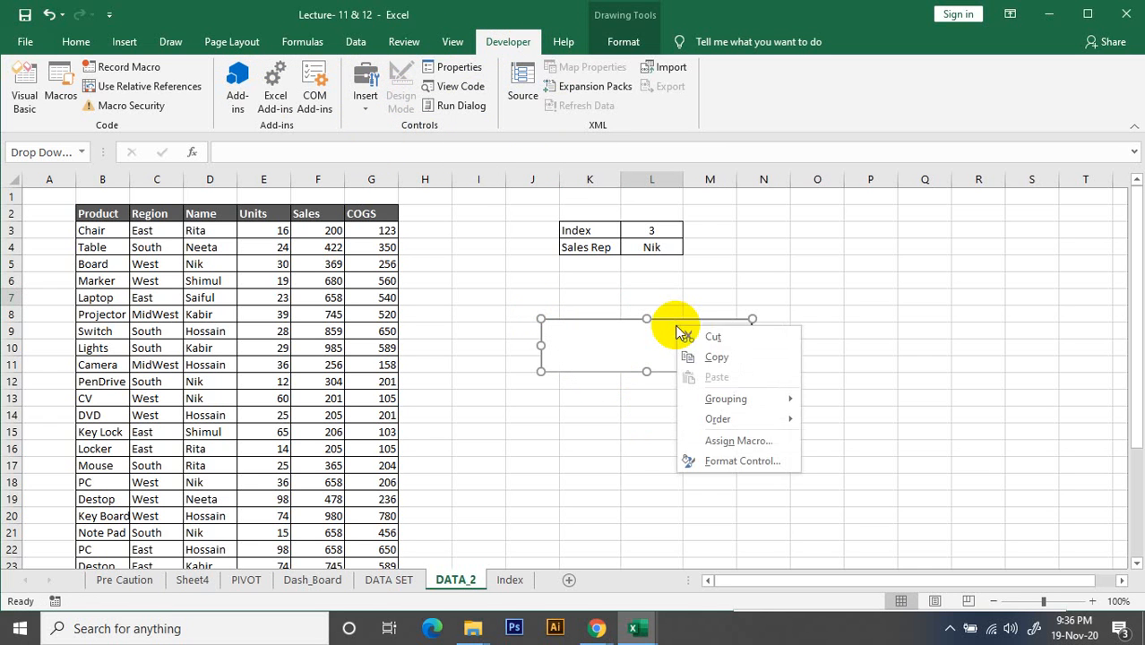
pyautogui.click(714, 336)
# Insert a list box form control beside the Index/Sales Rep cells, covering about N3:O11
pyautogui.click(384, 94)
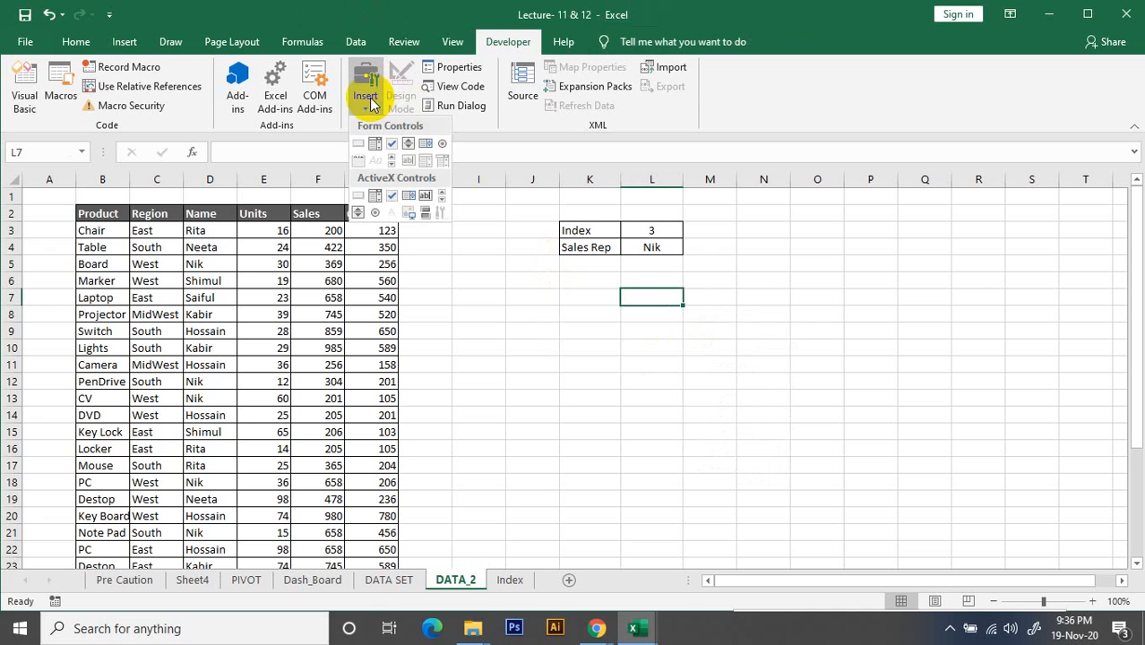
pyautogui.click(426, 143)
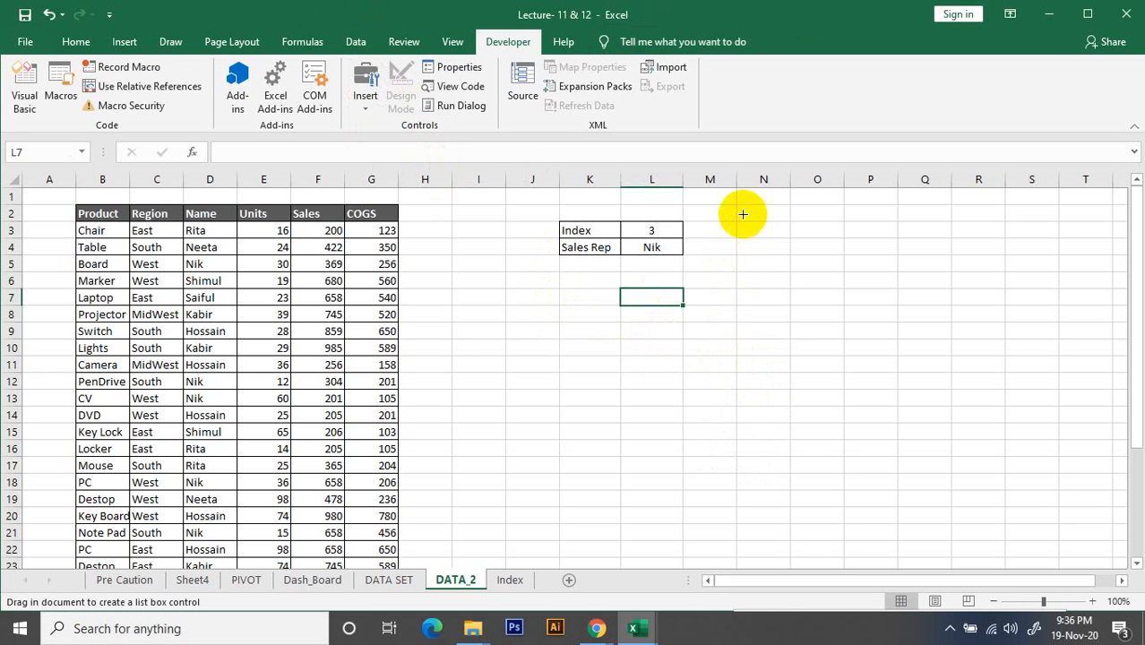
pyautogui.moveTo(734, 219); pyautogui.dragTo(846, 377)
pyautogui.click(869, 266)
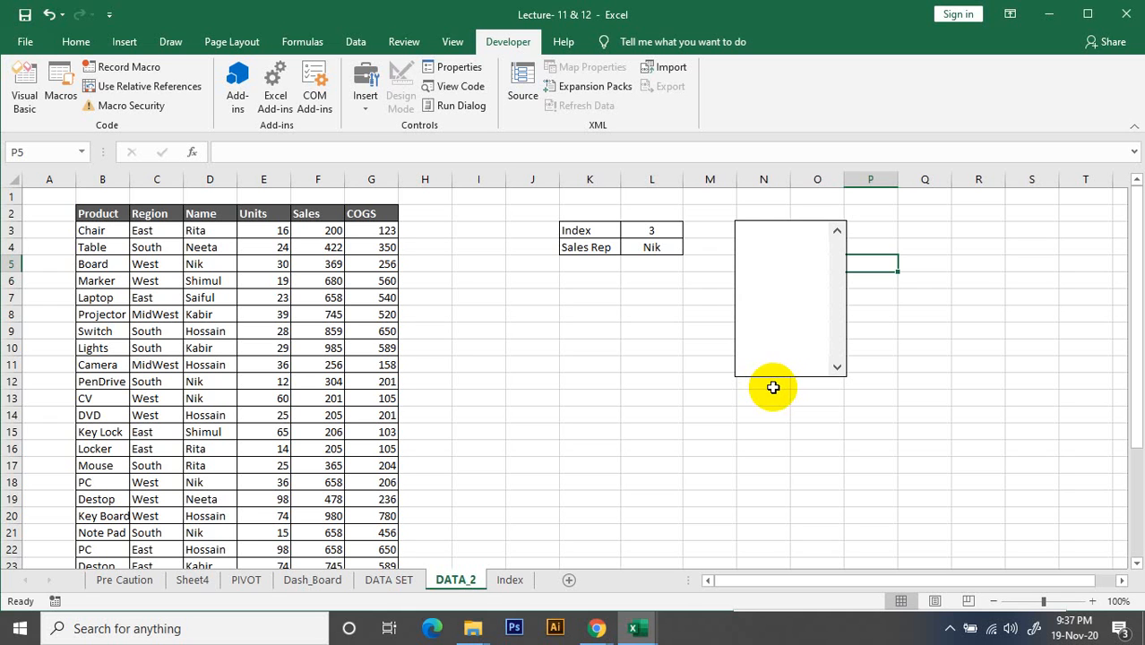
# Set the list box's input range to the sales rep names in Index!$E$5:$E$11
pyautogui.rightClick(776, 306)
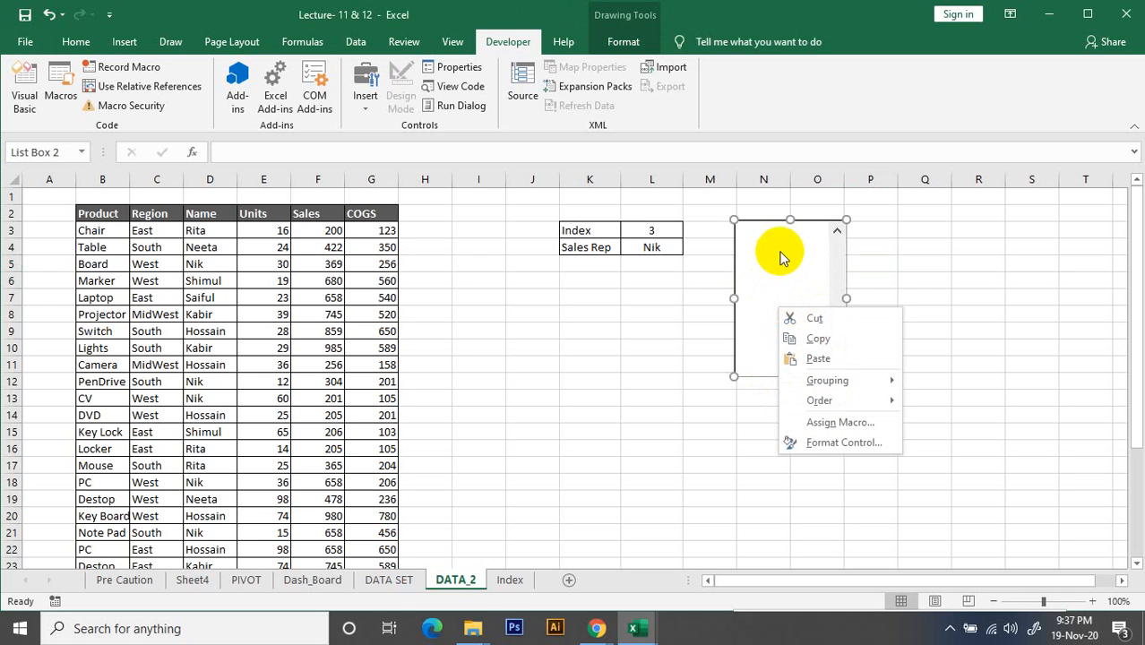
pyautogui.click(840, 445)
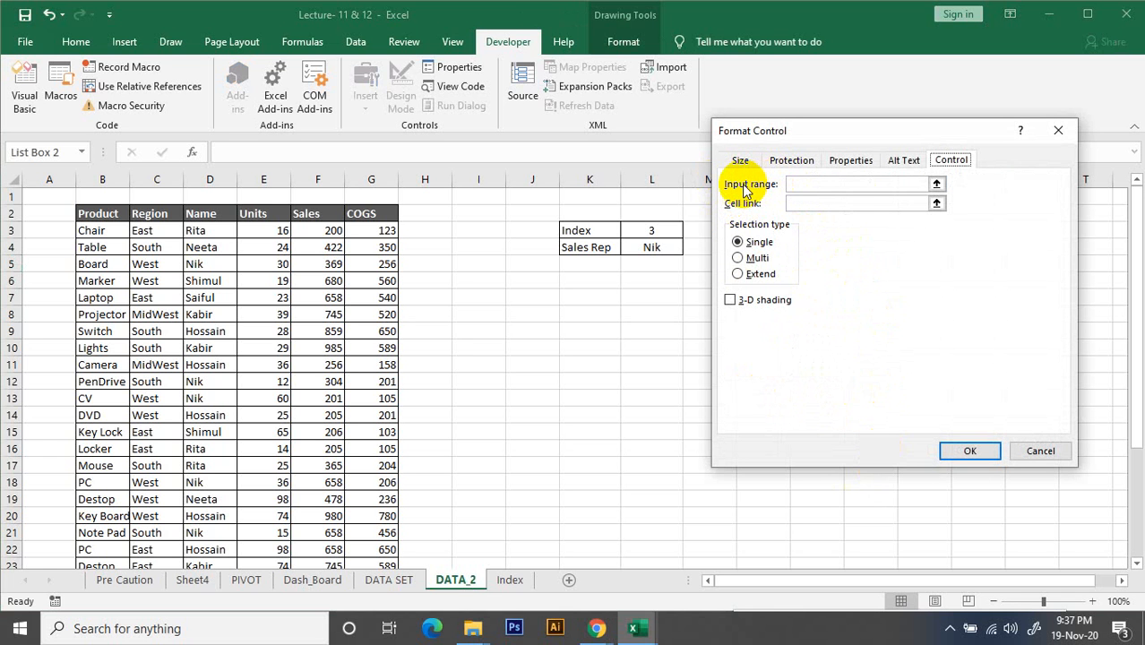
pyautogui.click(936, 185)
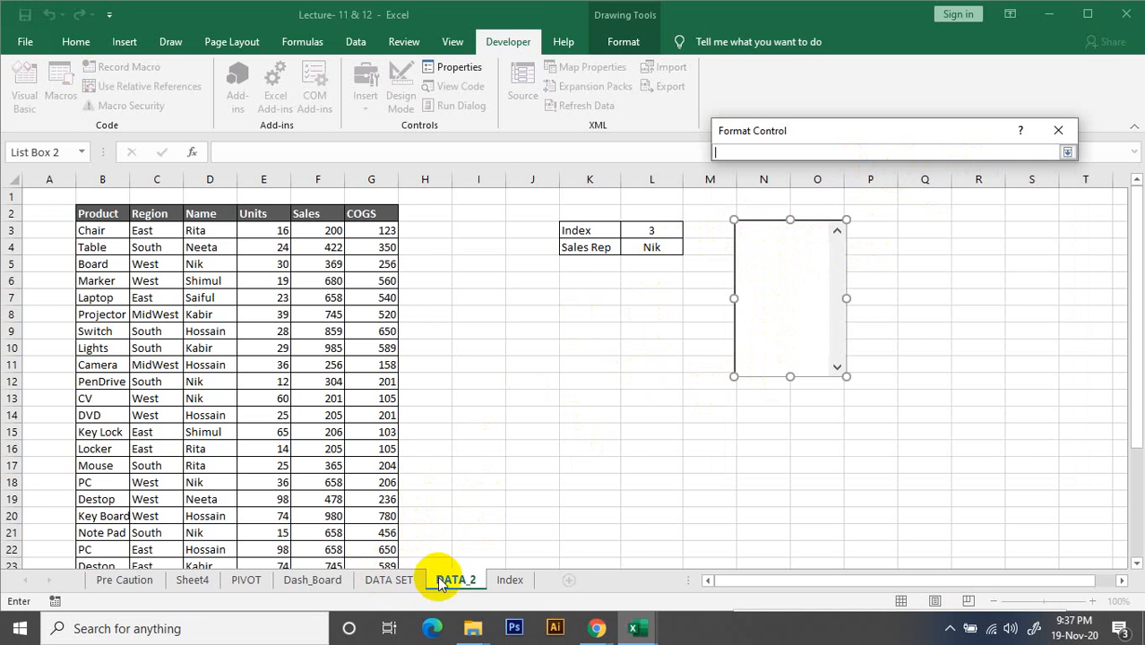
pyautogui.click(510, 579)
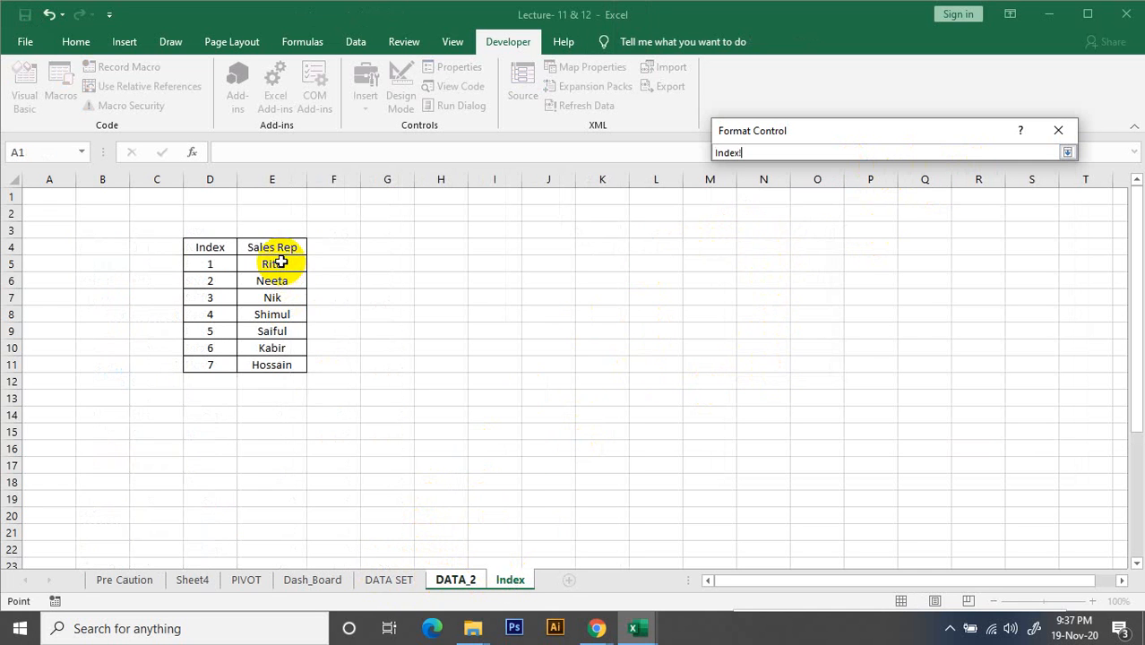
pyautogui.moveTo(281, 261); pyautogui.dragTo(279, 368)
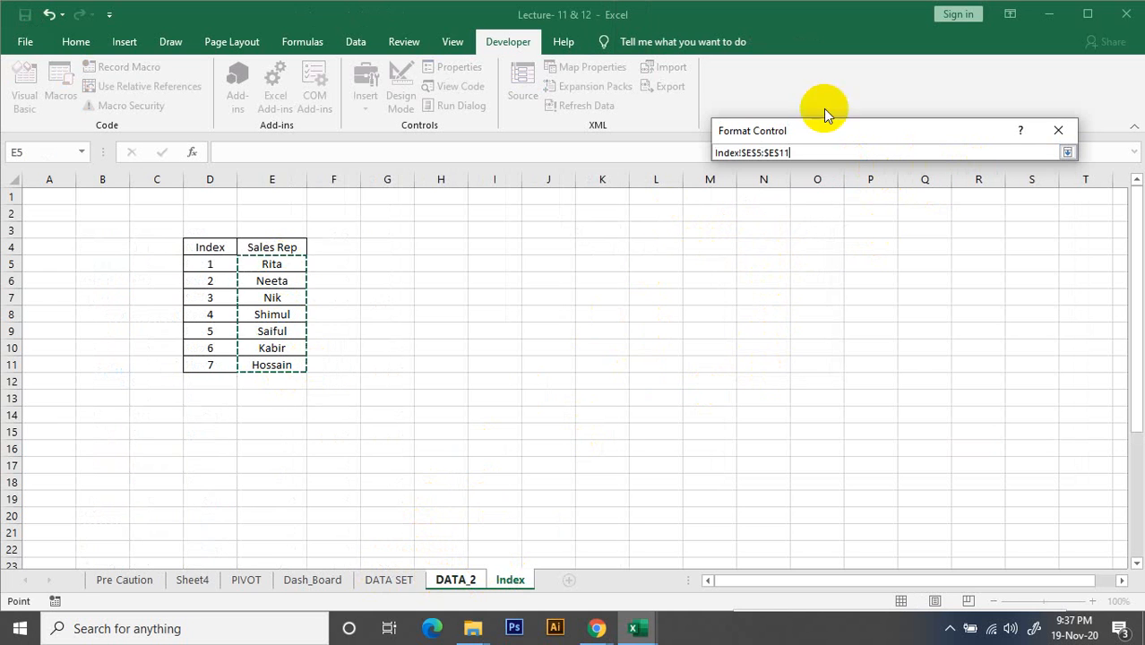
pyautogui.click(1067, 152)
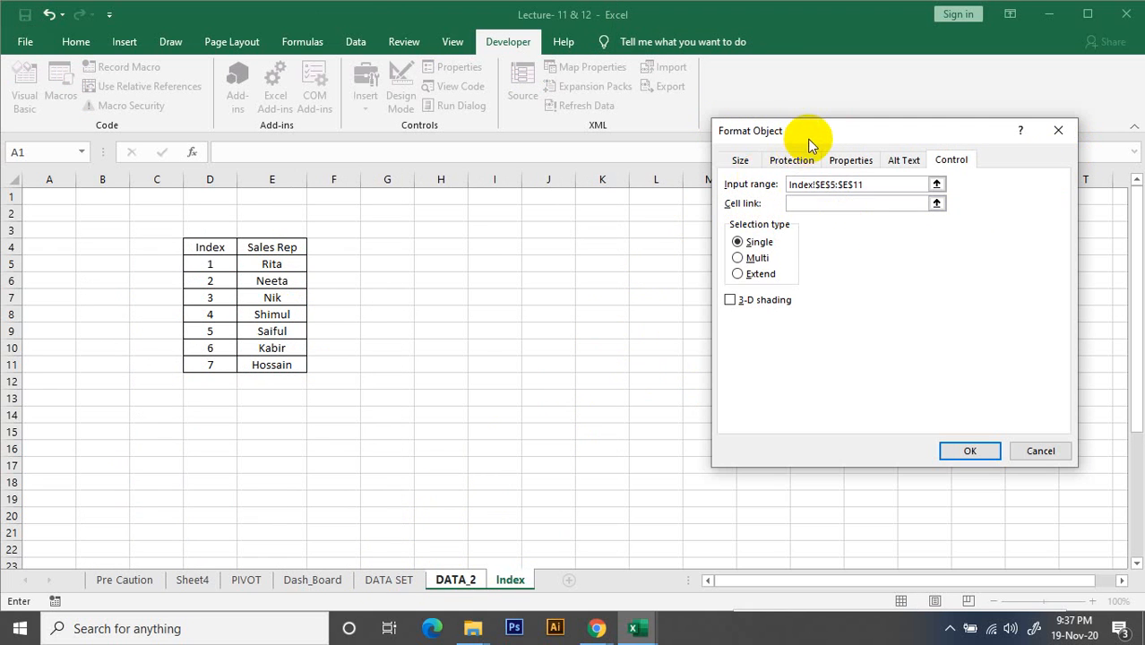
# Link the list box to the index cell $L$3 on DATA_2, keep single selection and apply the control settings
pyautogui.moveTo(809, 136); pyautogui.dragTo(741, 217)
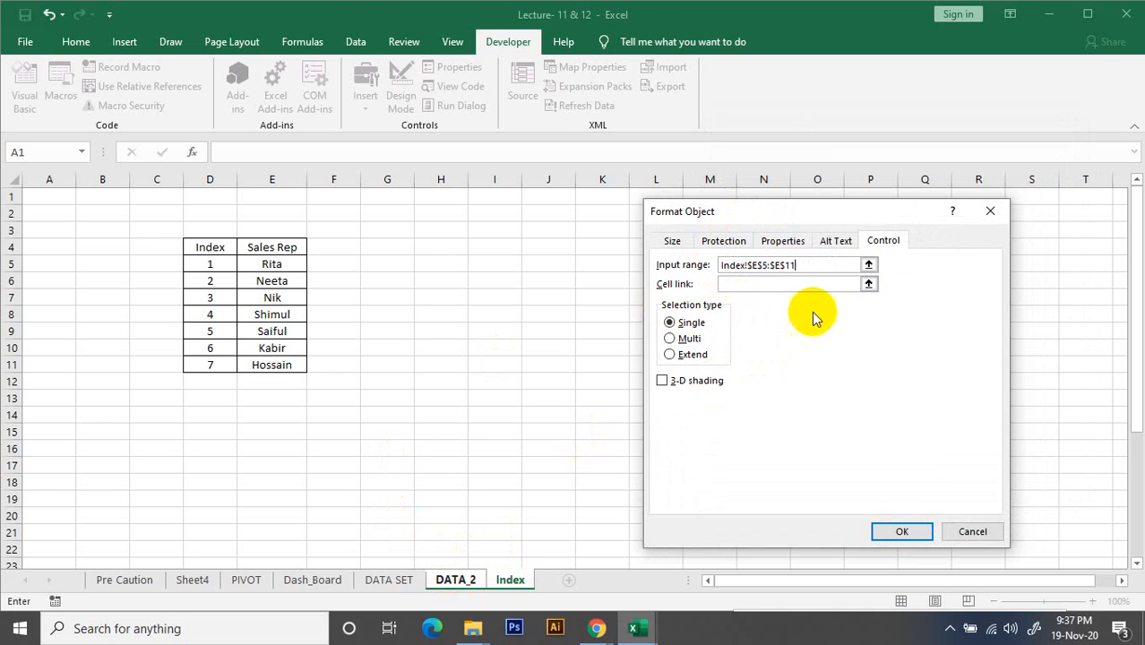
pyautogui.click(869, 284)
pyautogui.hotkey('ctrl', 'pageup')
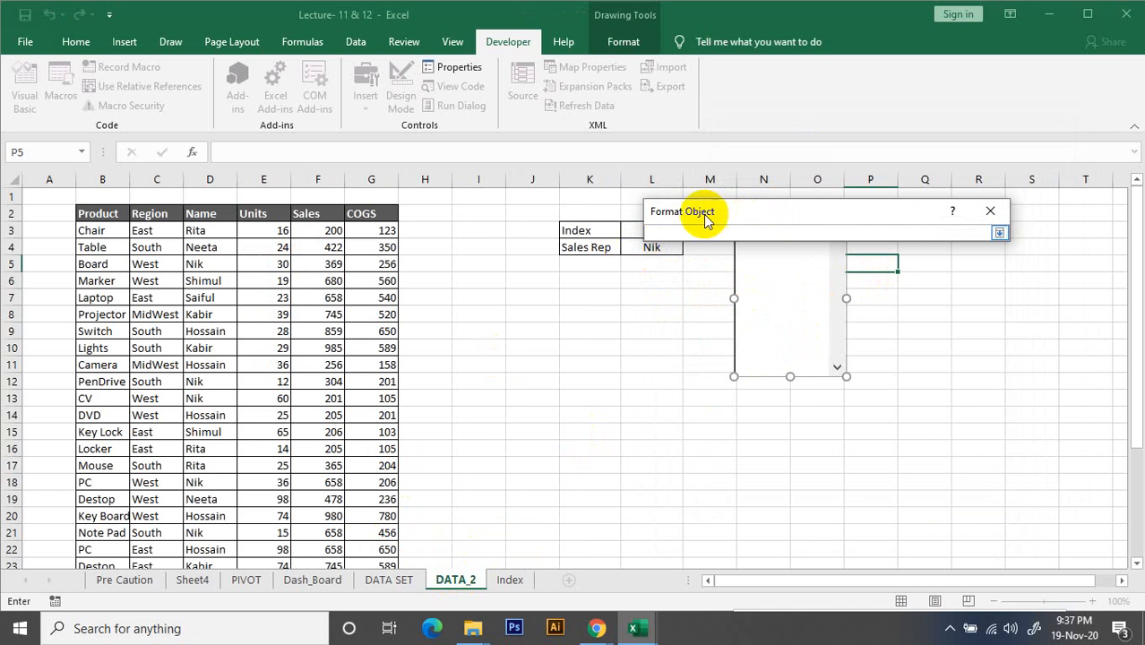
pyautogui.moveTo(815, 213); pyautogui.dragTo(811, 389)
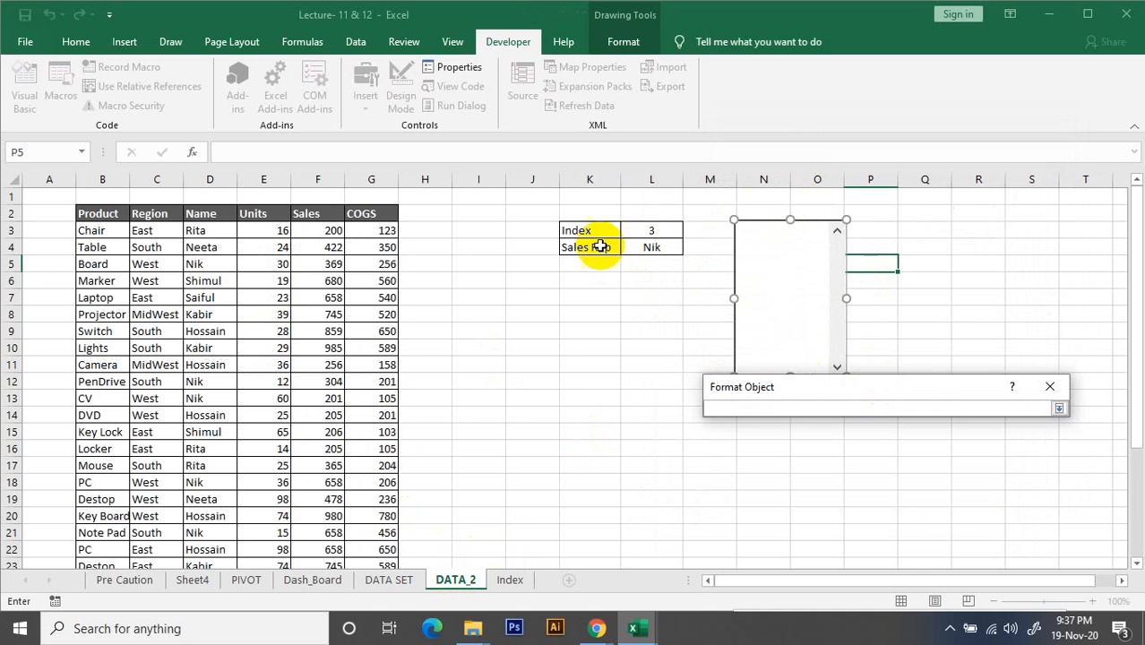
pyautogui.click(656, 231)
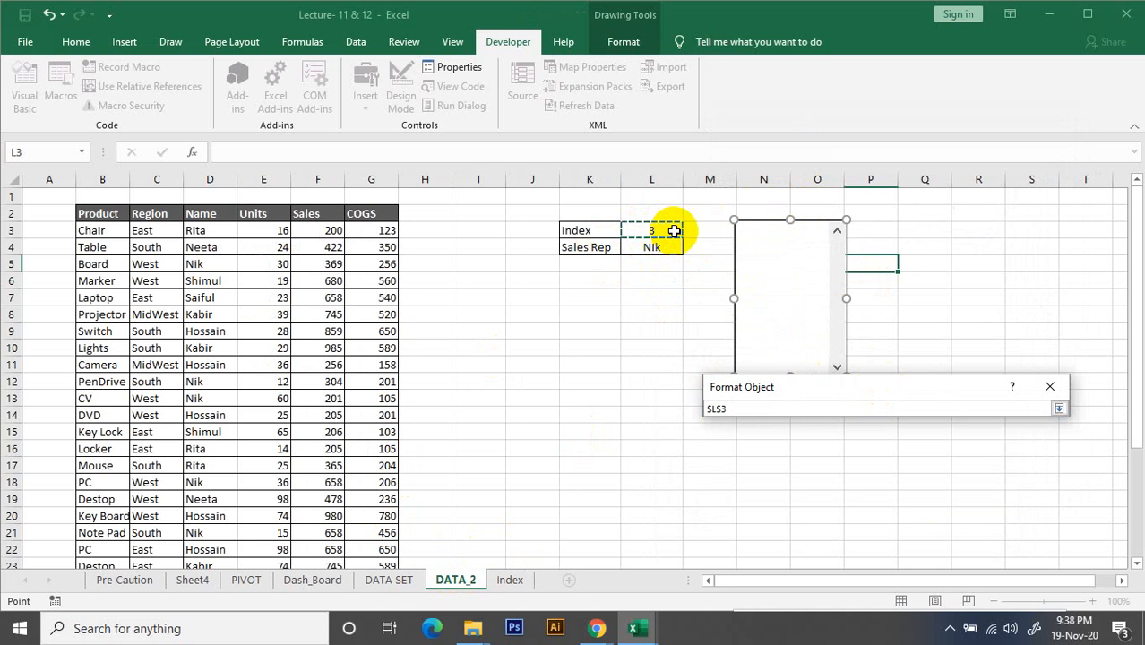
pyautogui.click(1059, 410)
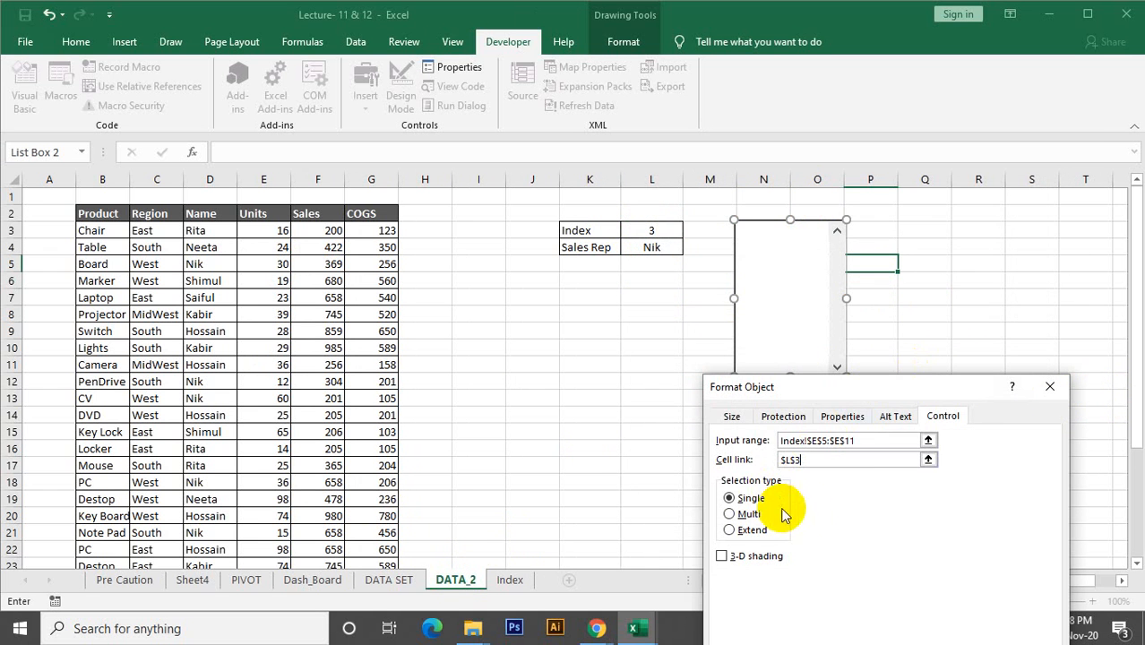
pyautogui.moveTo(910, 388); pyautogui.dragTo(900, 189)
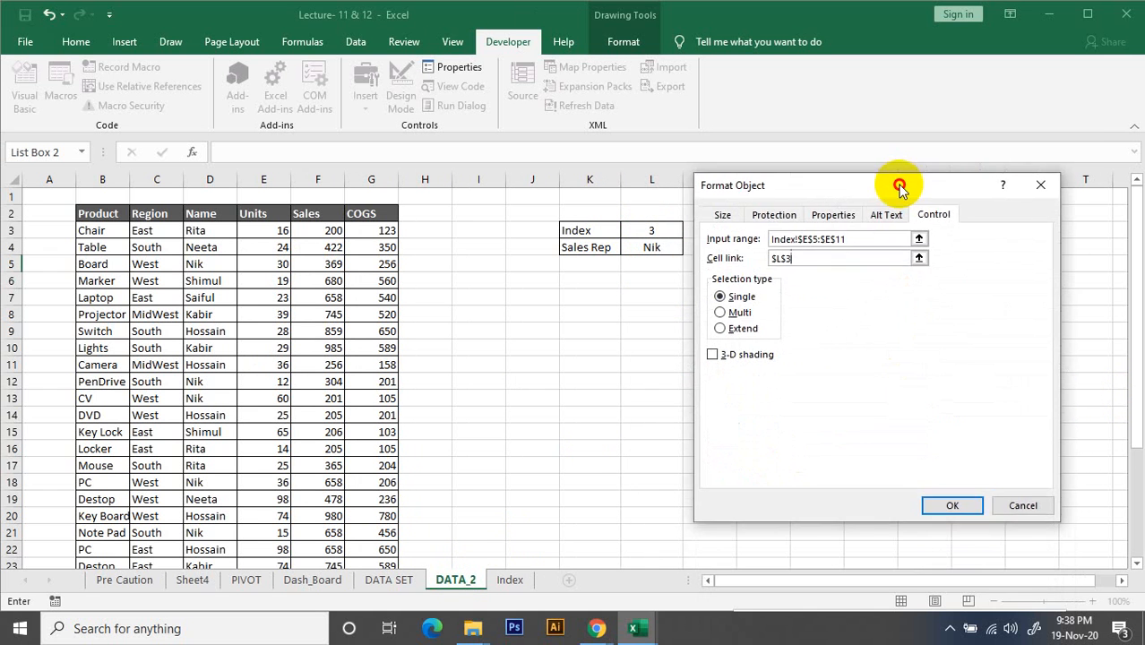
pyautogui.click(953, 505)
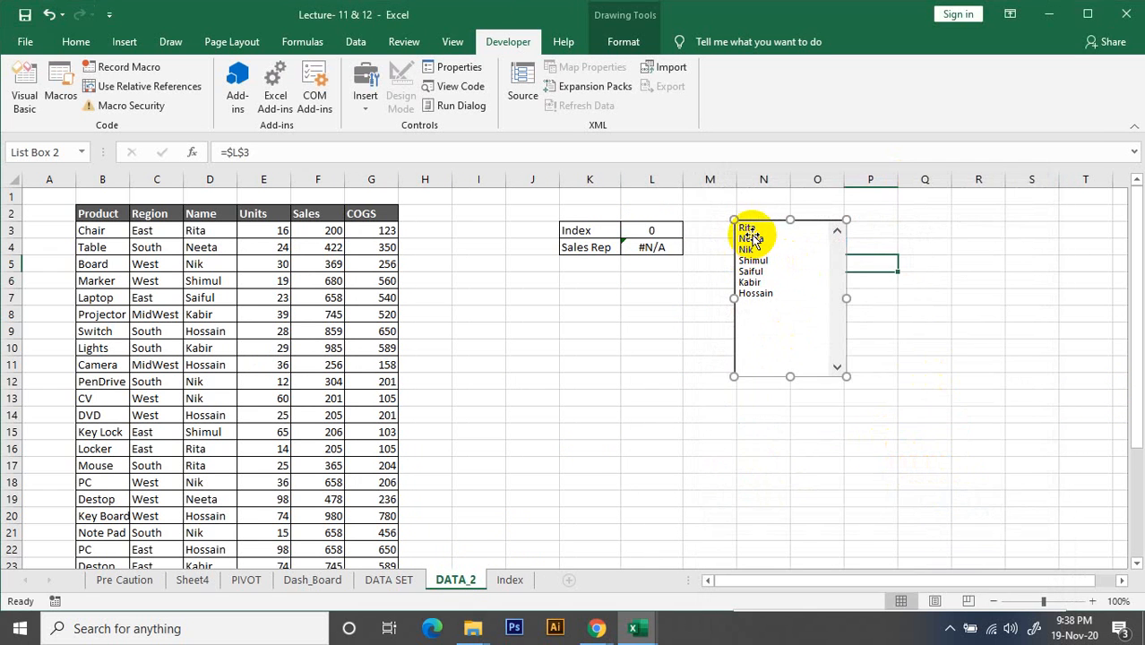
# Test the list box by selecting various sales reps and checking the linked index and Sales Rep cells
pyautogui.click(918, 414)
pyautogui.click(751, 282)
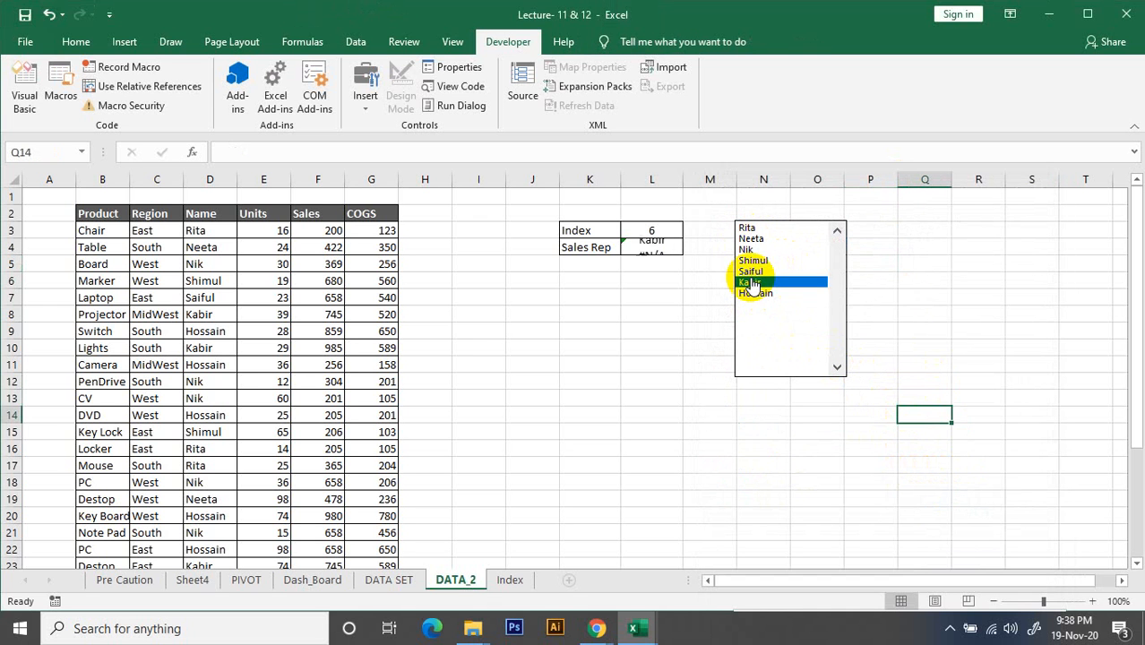
pyautogui.click(749, 260)
pyautogui.click(751, 238)
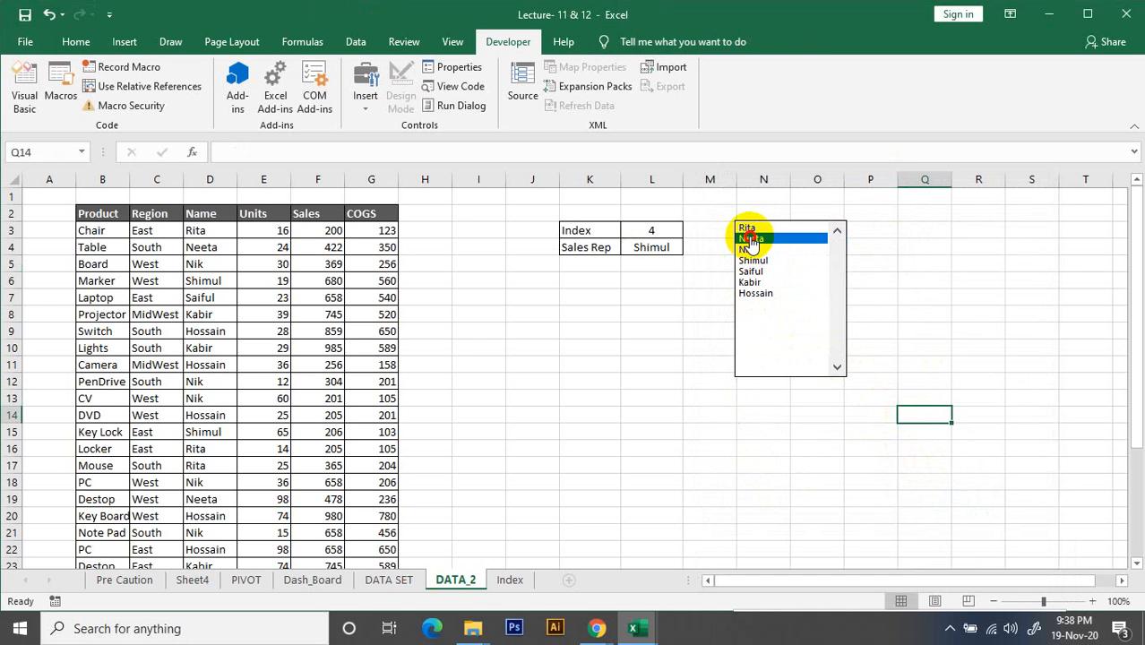
pyautogui.click(752, 259)
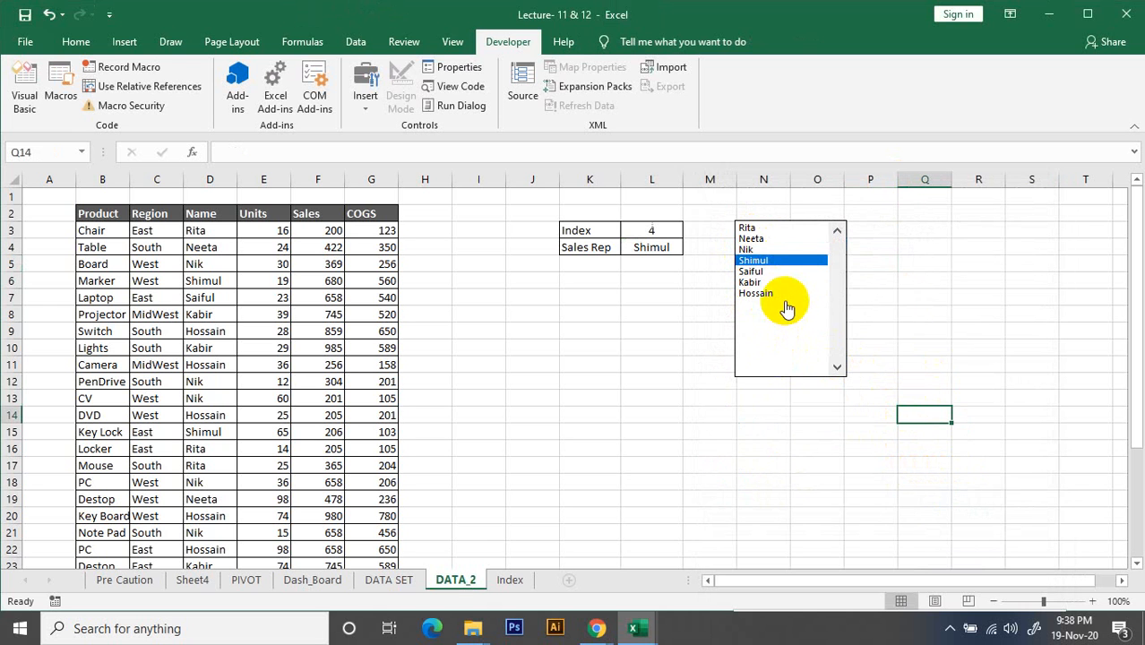
pyautogui.click(749, 229)
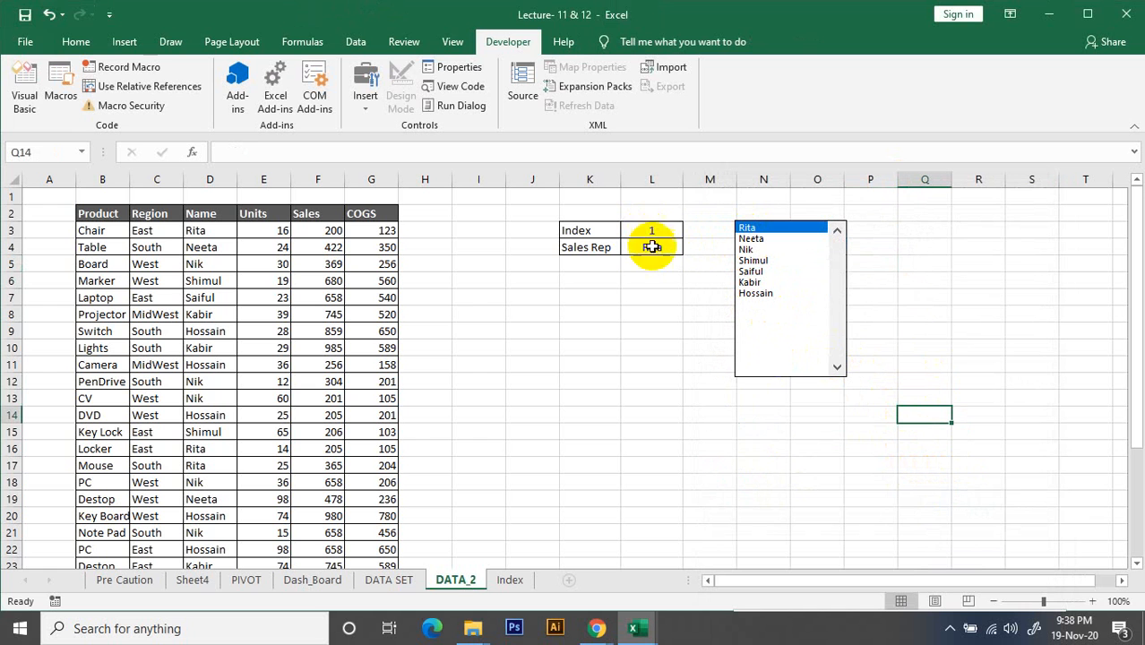
pyautogui.click(755, 262)
pyautogui.click(756, 283)
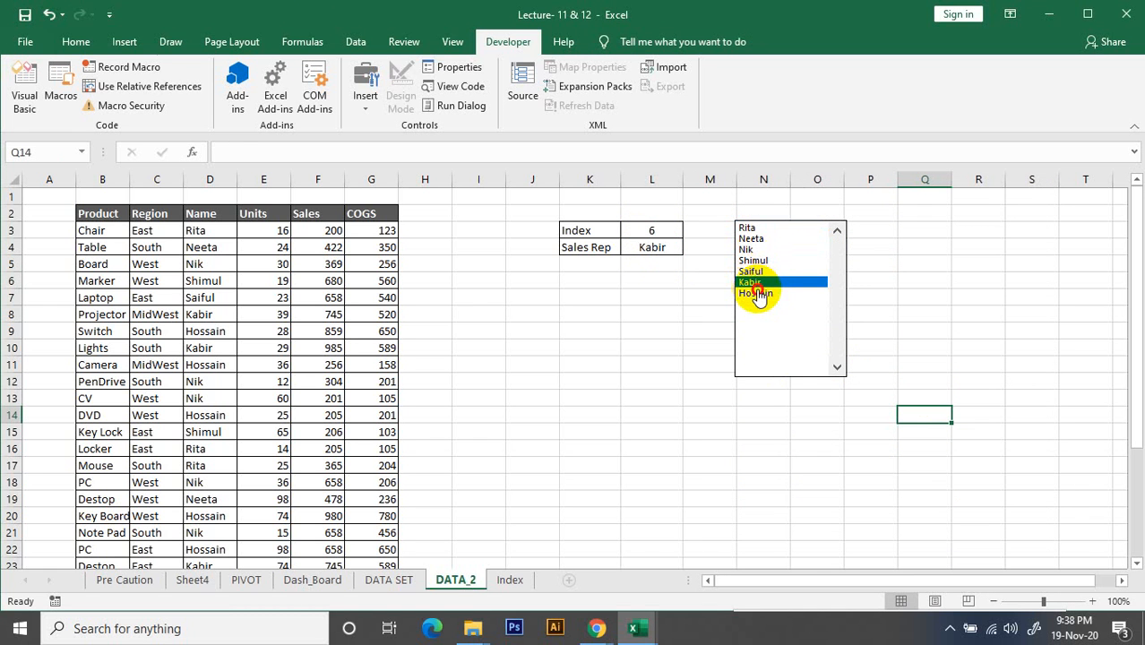
pyautogui.click(758, 294)
pyautogui.click(756, 272)
pyautogui.click(755, 250)
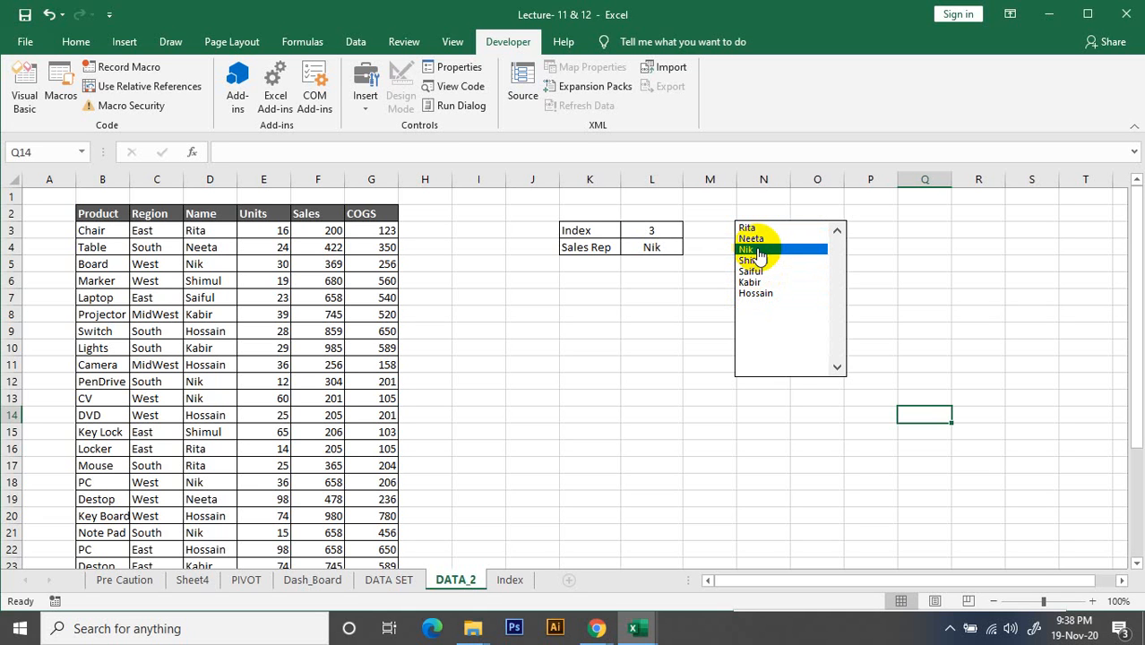
pyautogui.rightClick(805, 309)
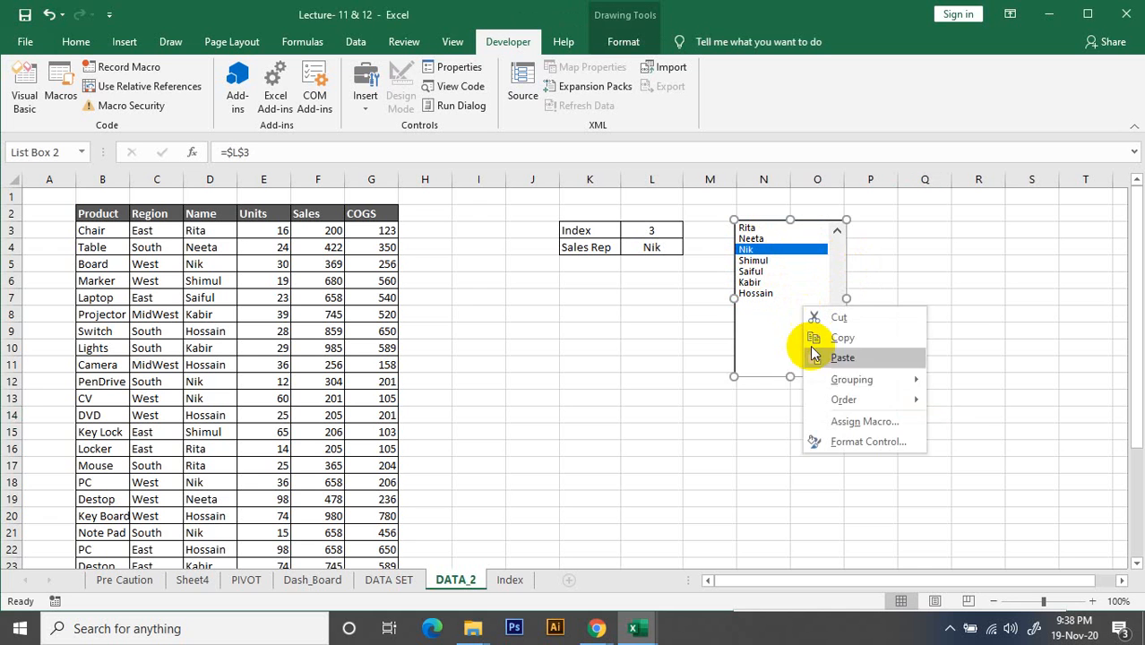
pyautogui.click(868, 444)
pyautogui.click(1022, 505)
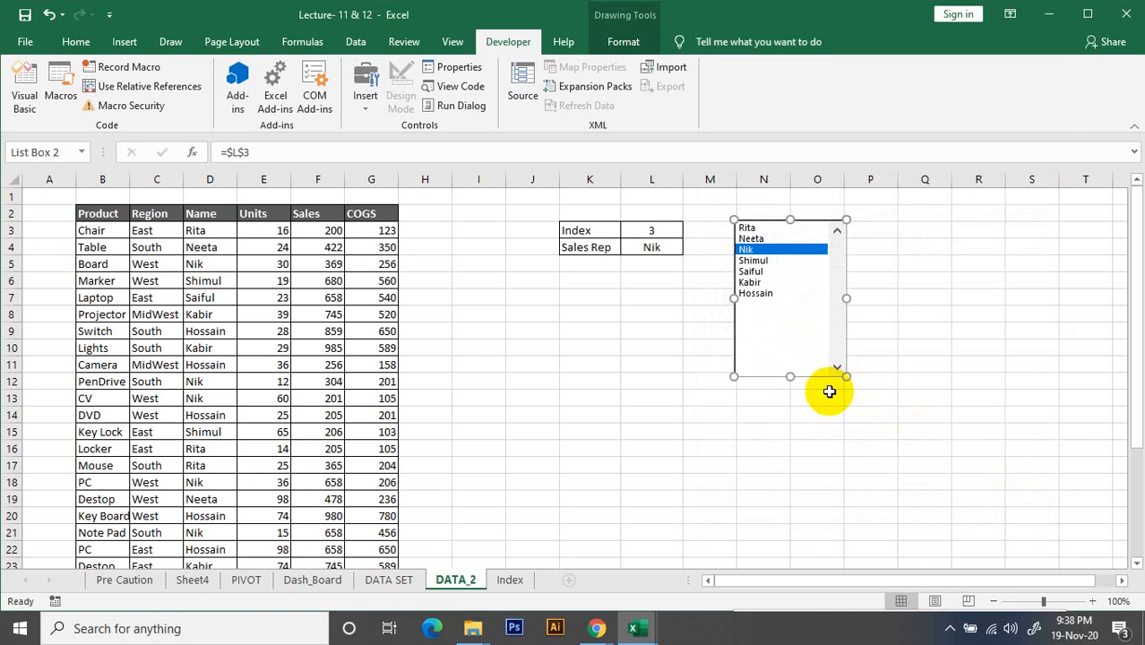
pyautogui.click(957, 328)
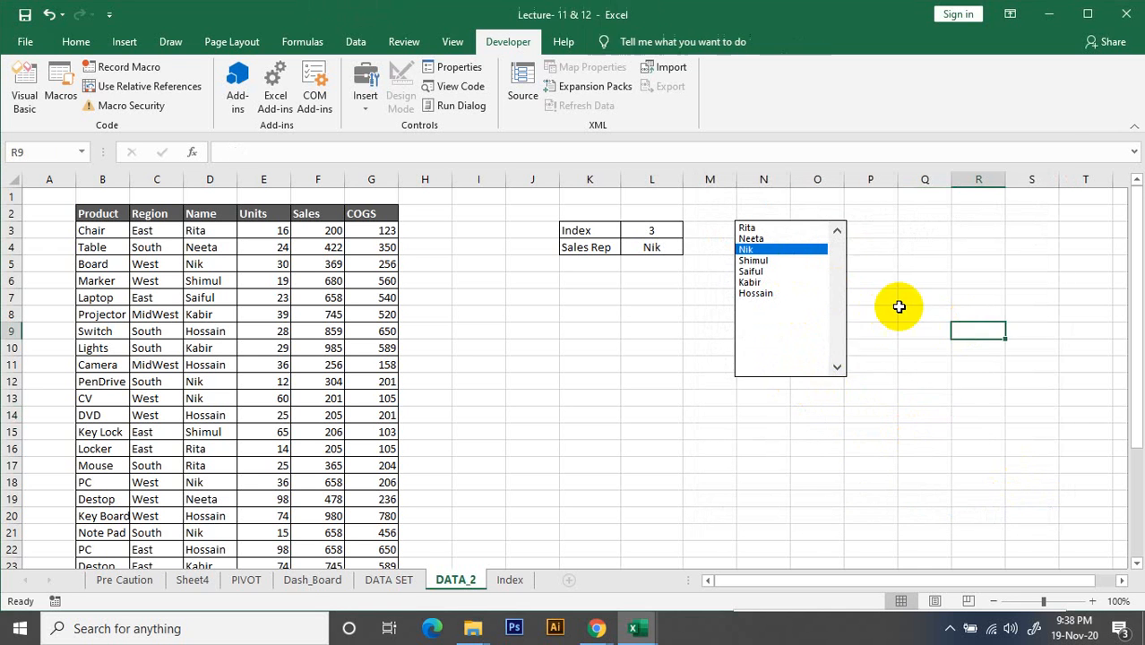
# Shrink the list box's height and width to fit more closely around the names, reaching about row 9 and partway into column O
pyautogui.click(822, 293)
pyautogui.rightClick(800, 255)
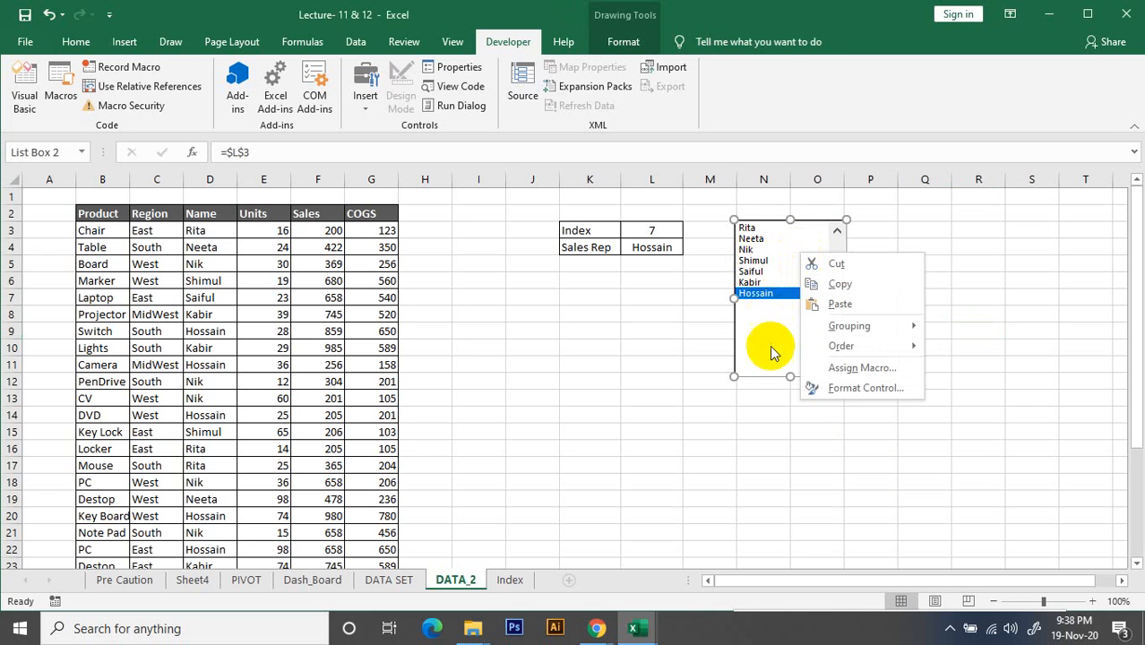
pyautogui.click(792, 377)
pyautogui.moveTo(786, 355); pyautogui.dragTo(785, 330)
pyautogui.moveTo(847, 276); pyautogui.dragTo(808, 279)
pyautogui.click(860, 312)
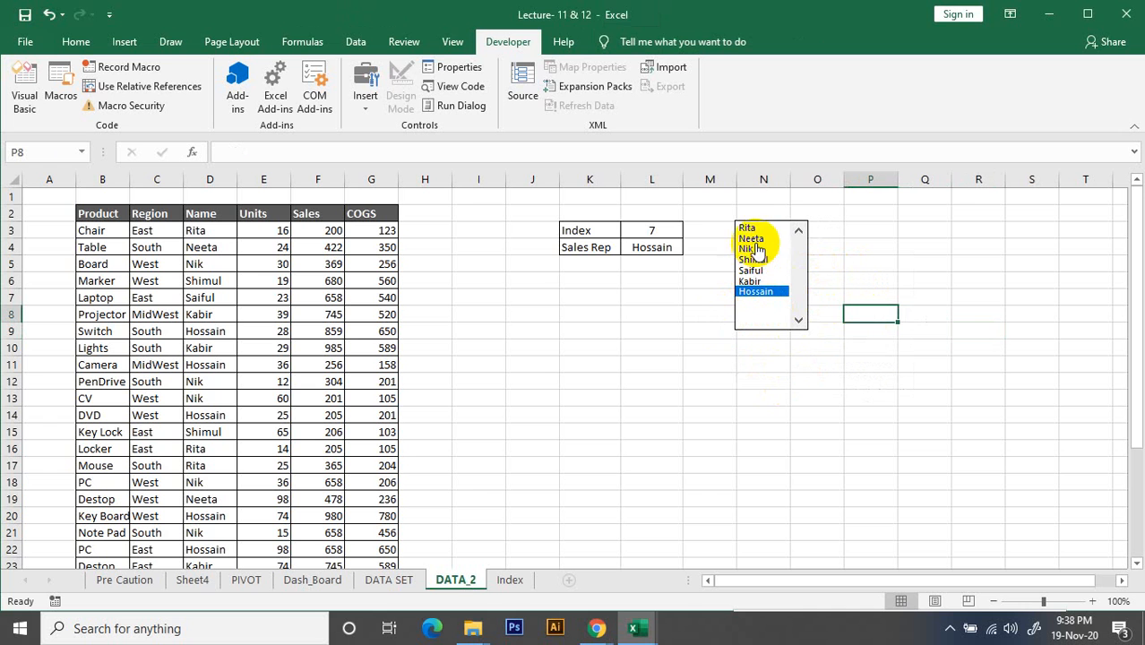
# Try the resized list box with several sales reps, finishing on the first name in the list
pyautogui.click(780, 226)
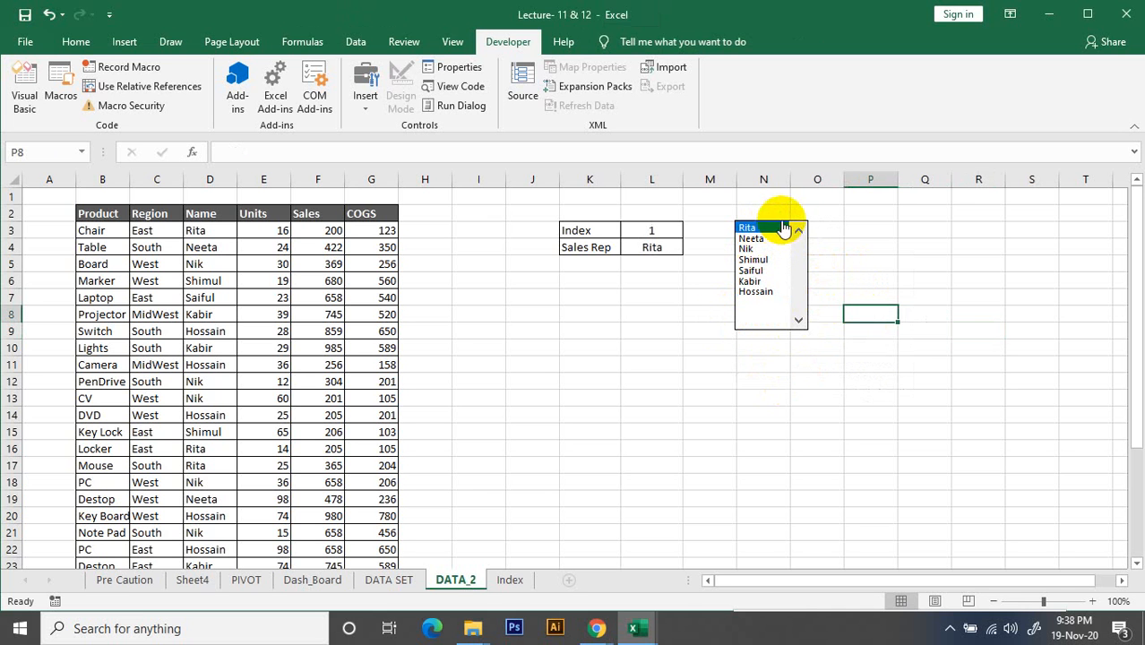
pyautogui.click(763, 250)
pyautogui.click(752, 271)
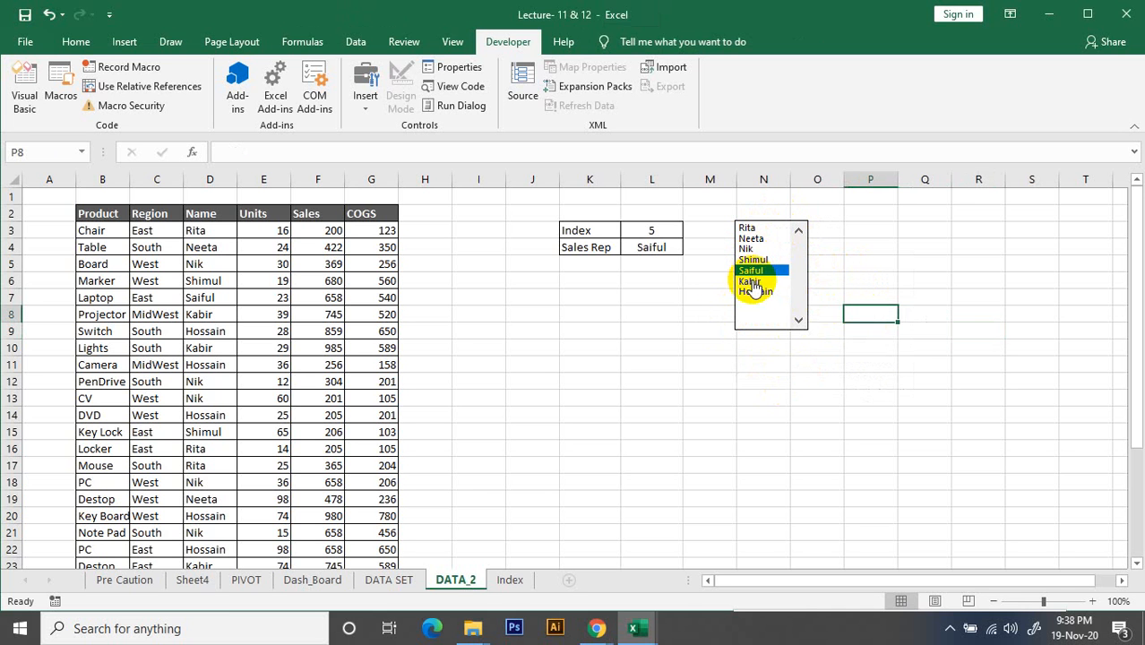
pyautogui.click(751, 282)
pyautogui.click(769, 218)
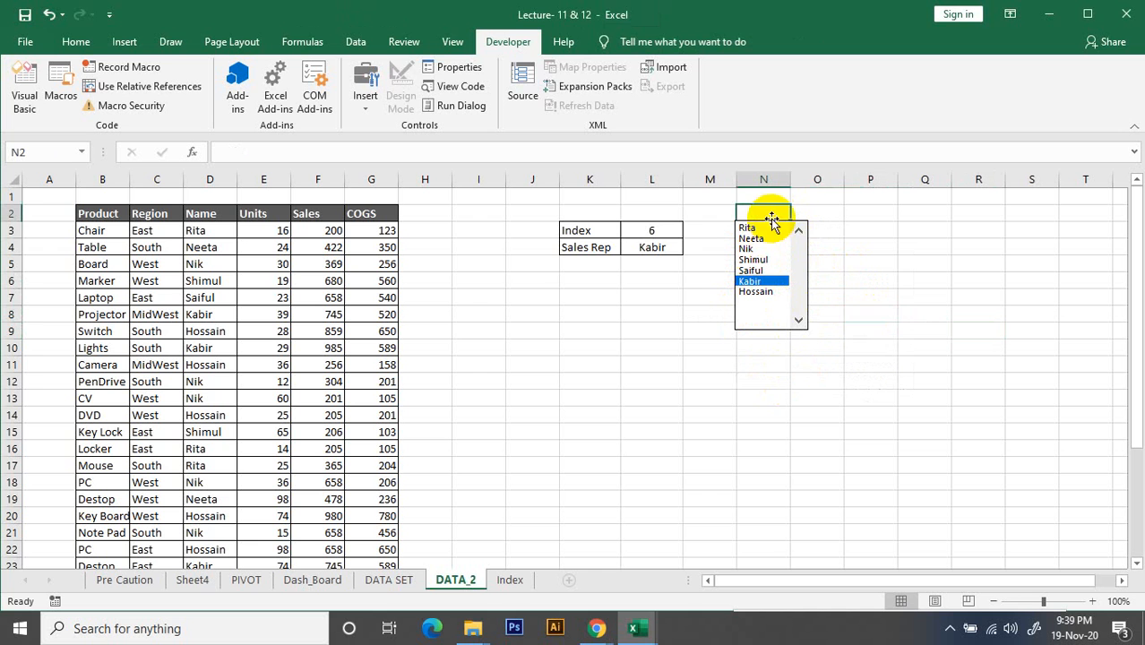
pyautogui.click(776, 226)
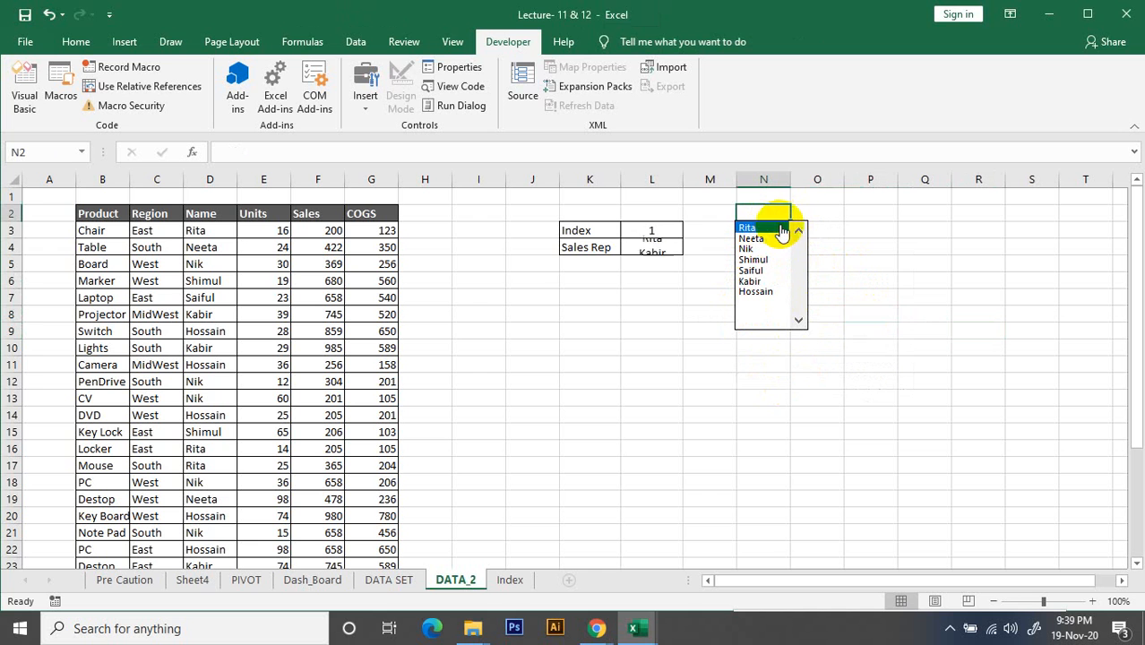
# Move the list box away from the Index/Sales Rep cells to columns P–Q, at about rows 2–9
pyautogui.rightClick(796, 298)
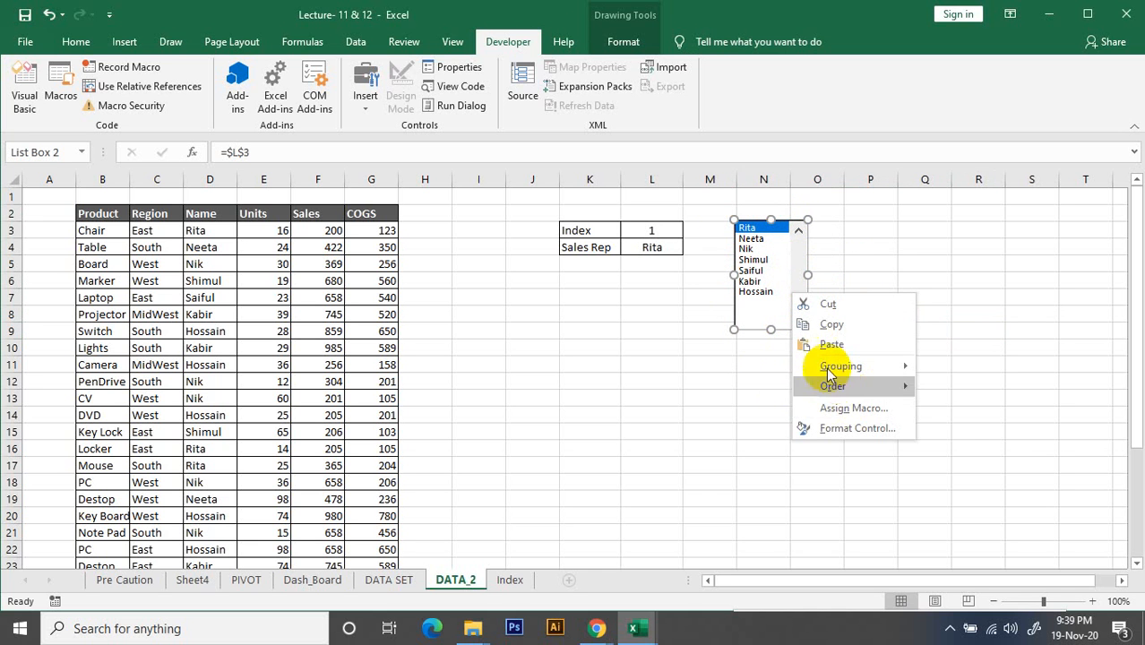
pyautogui.click(782, 319)
pyautogui.moveTo(781, 314); pyautogui.dragTo(898, 310)
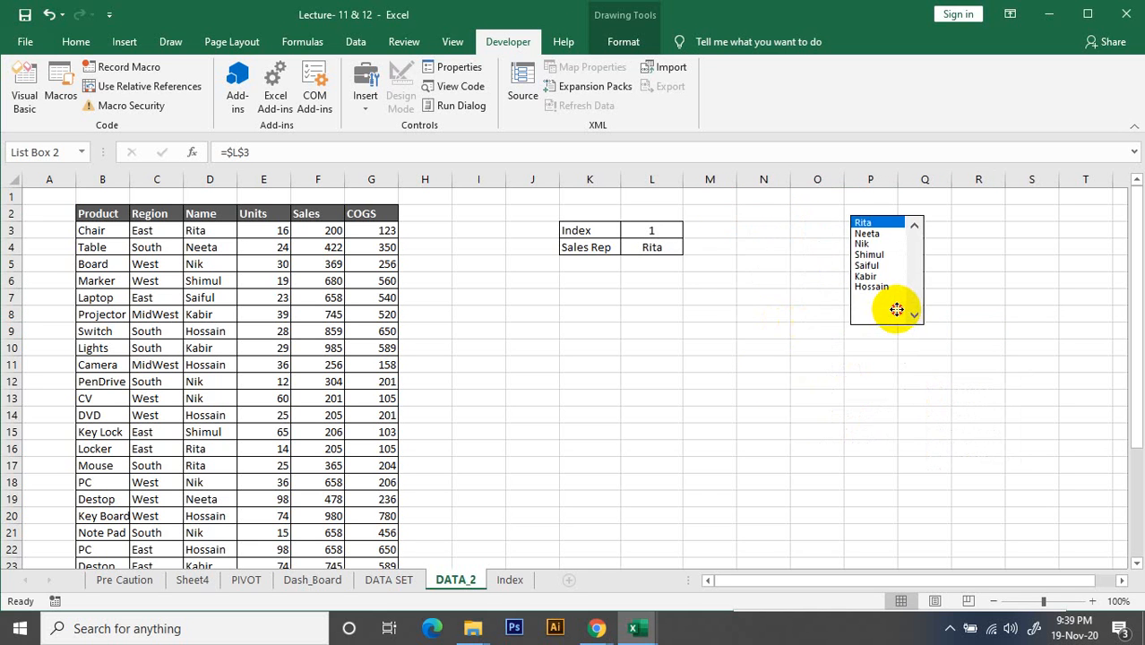
# Deselect the list box and enter the label Total Sales in cell K8
pyautogui.click(695, 416)
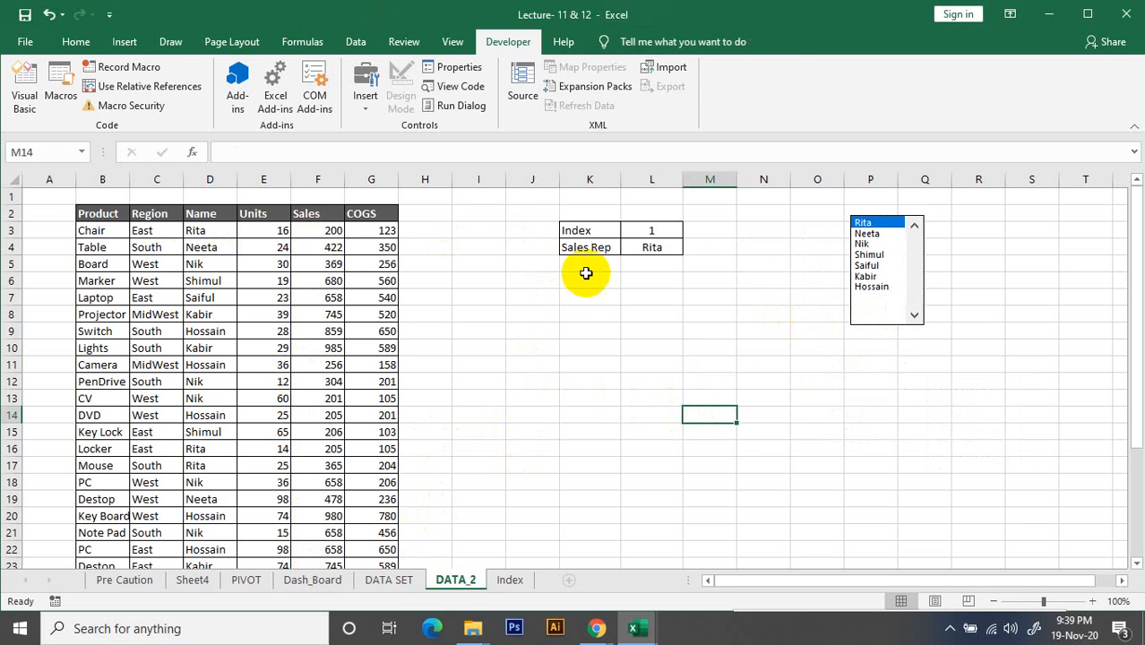
pyautogui.click(582, 311)
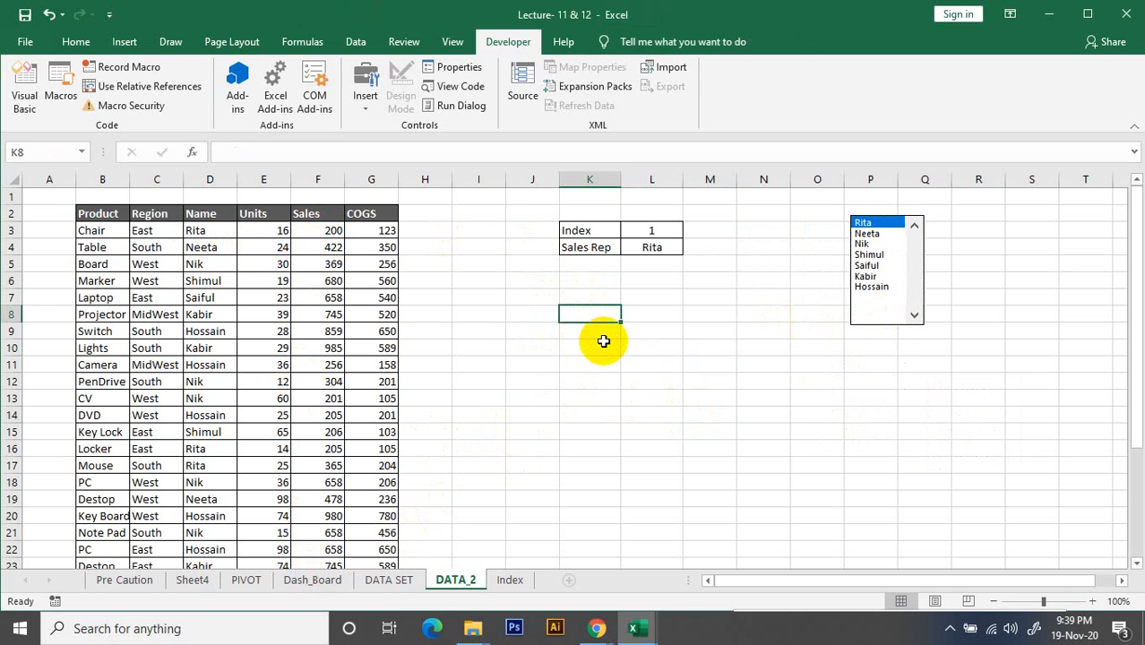
pyautogui.write('Total Sales')
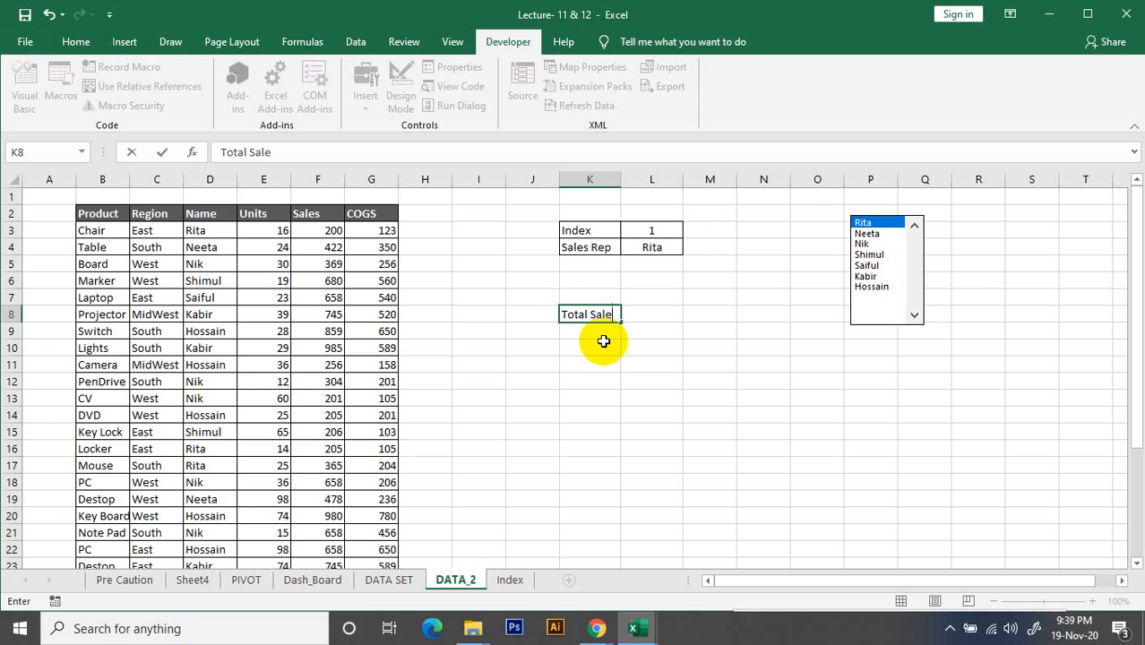
pyautogui.click(659, 395)
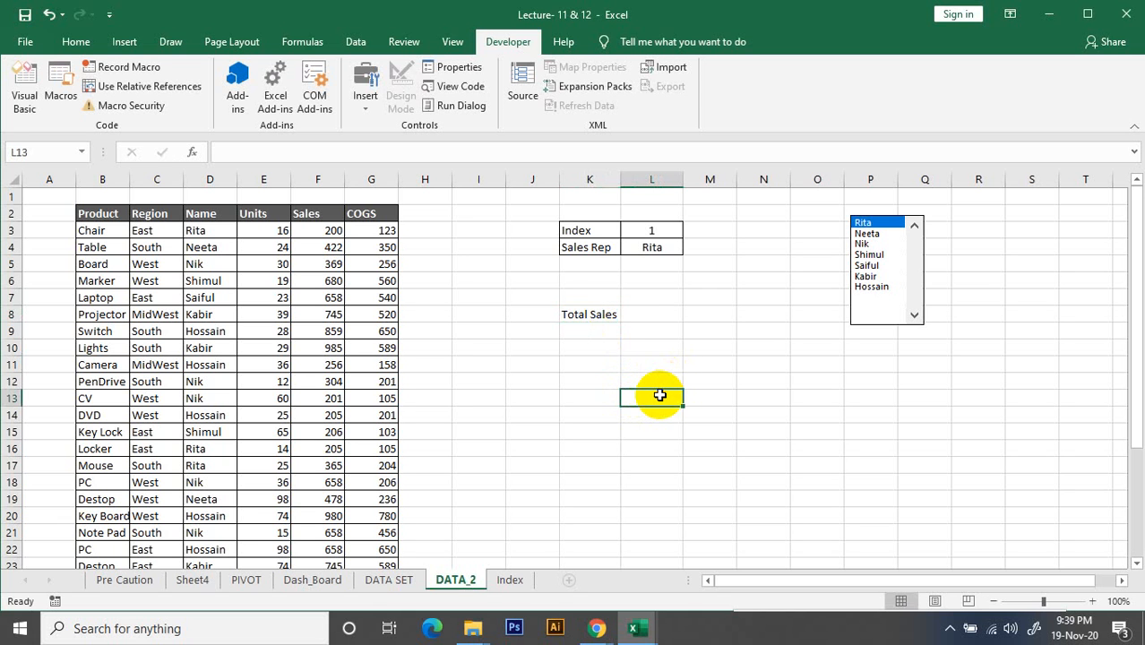
# Total the Sales column in cell L8 with the formula =SUM(F3:F31)
pyautogui.click(663, 319)
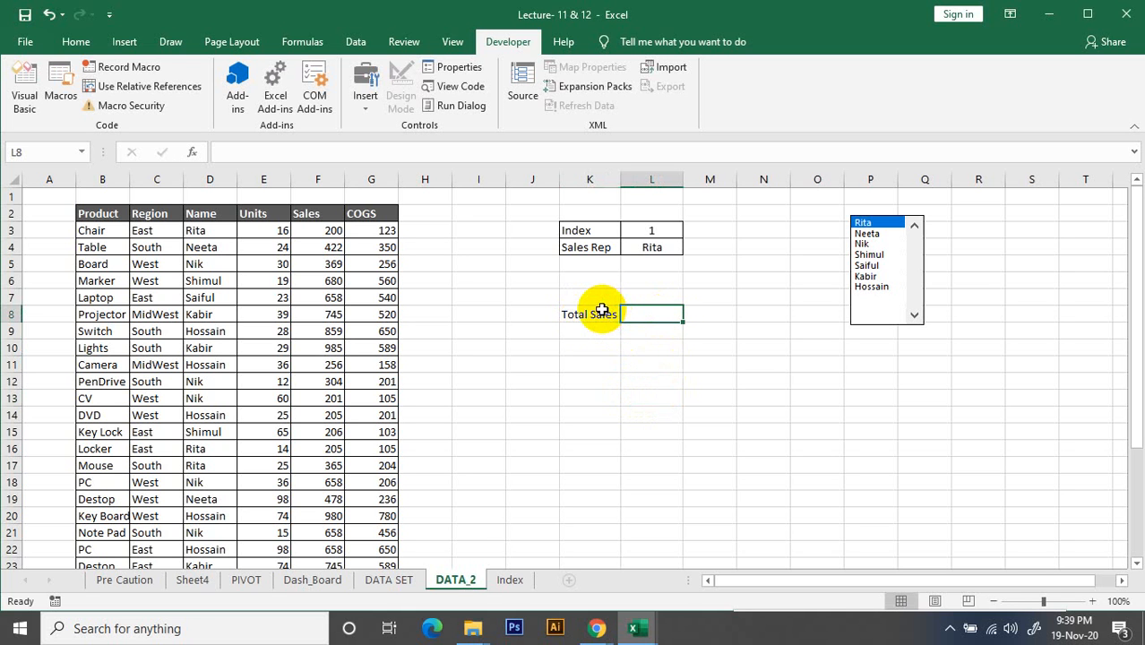
pyautogui.write('=')
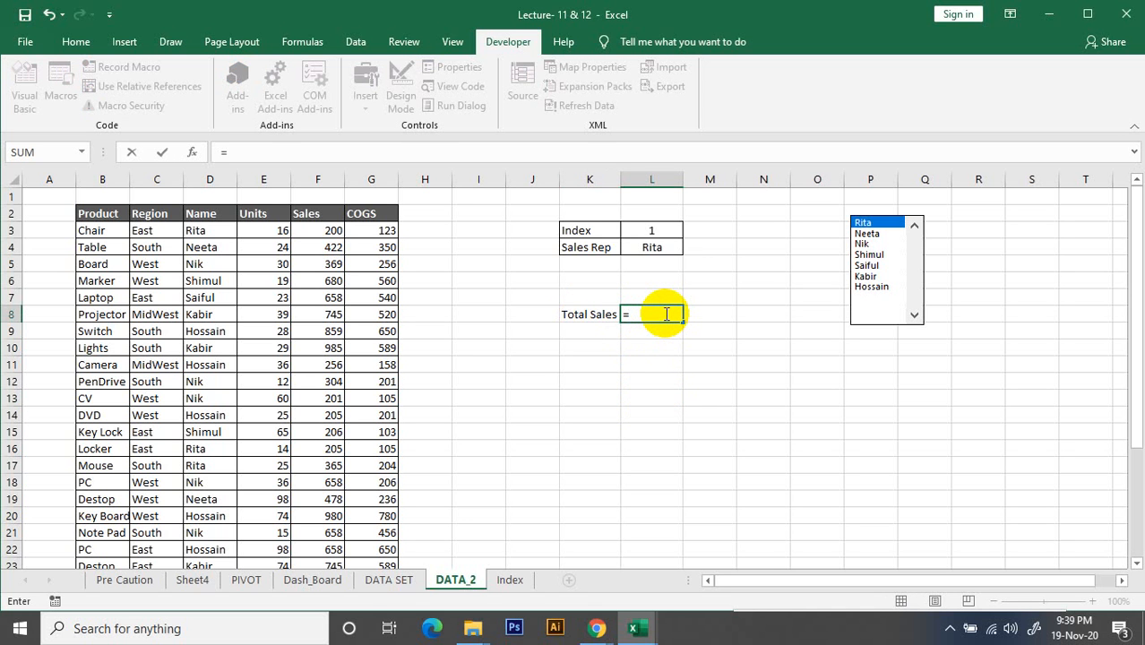
pyautogui.write('suj')
pyautogui.press('BackSpace')
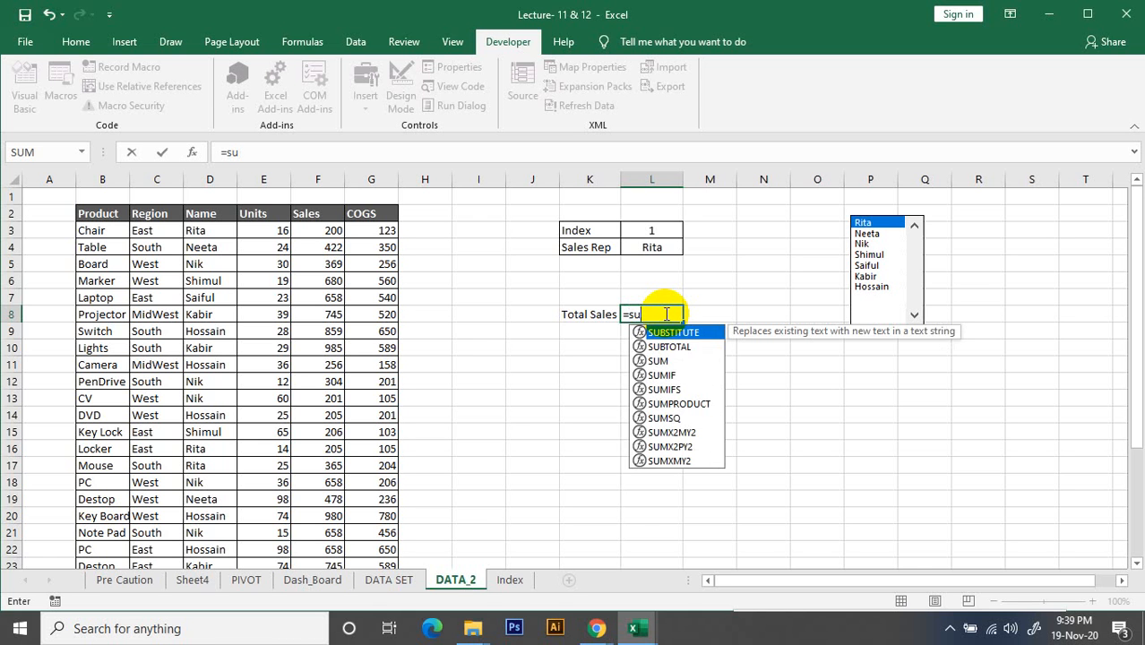
pyautogui.write('m(')
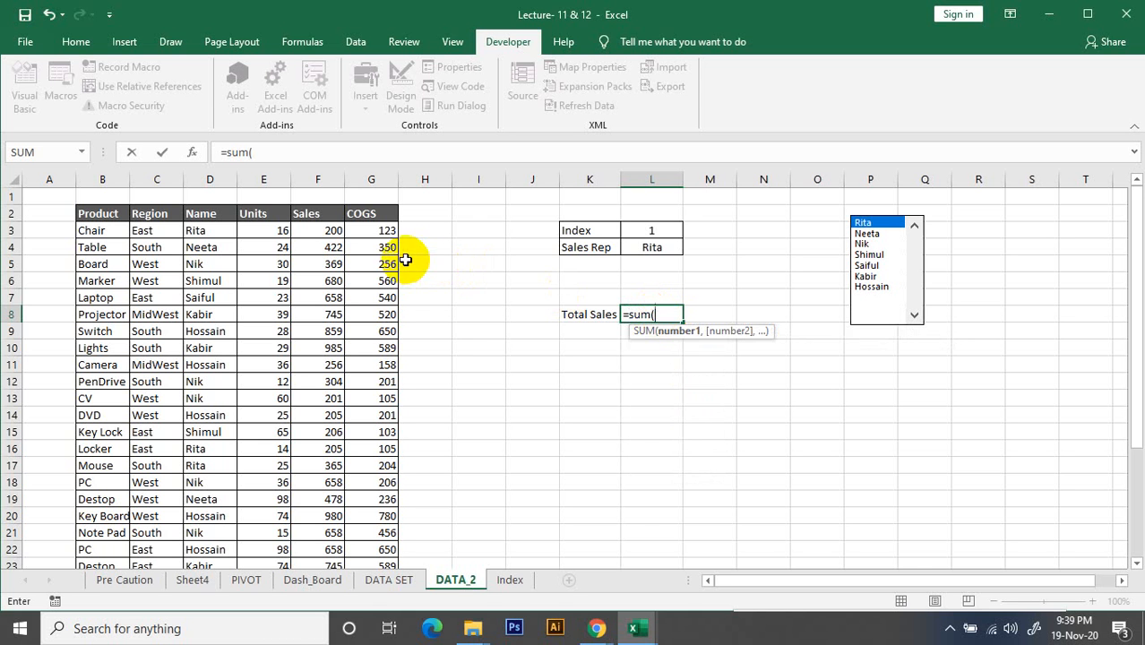
pyautogui.click(331, 231)
pyautogui.hotkey('ctrl', 'shift', 'Down')
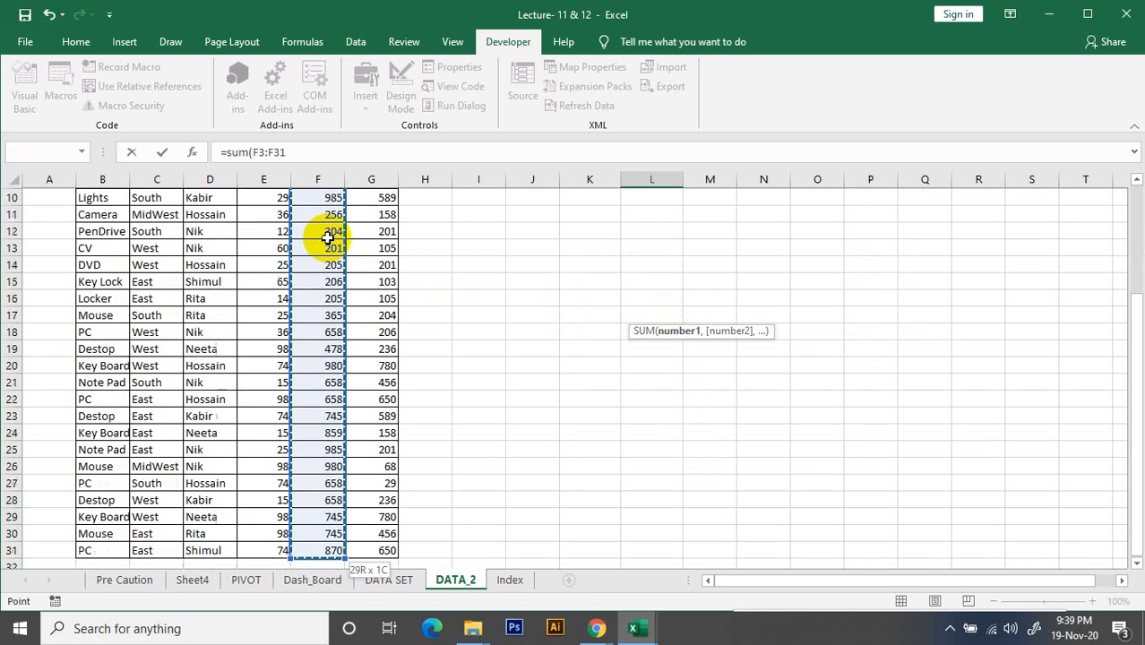
pyautogui.write(')')
pyautogui.press('Return')
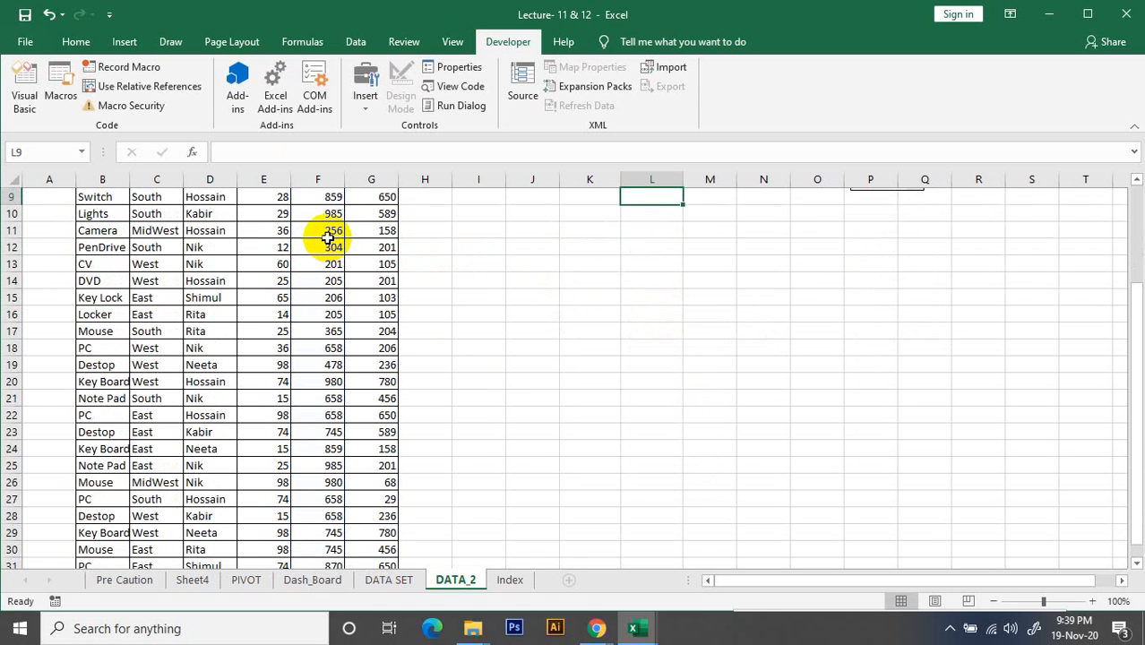
pyautogui.click(686, 315)
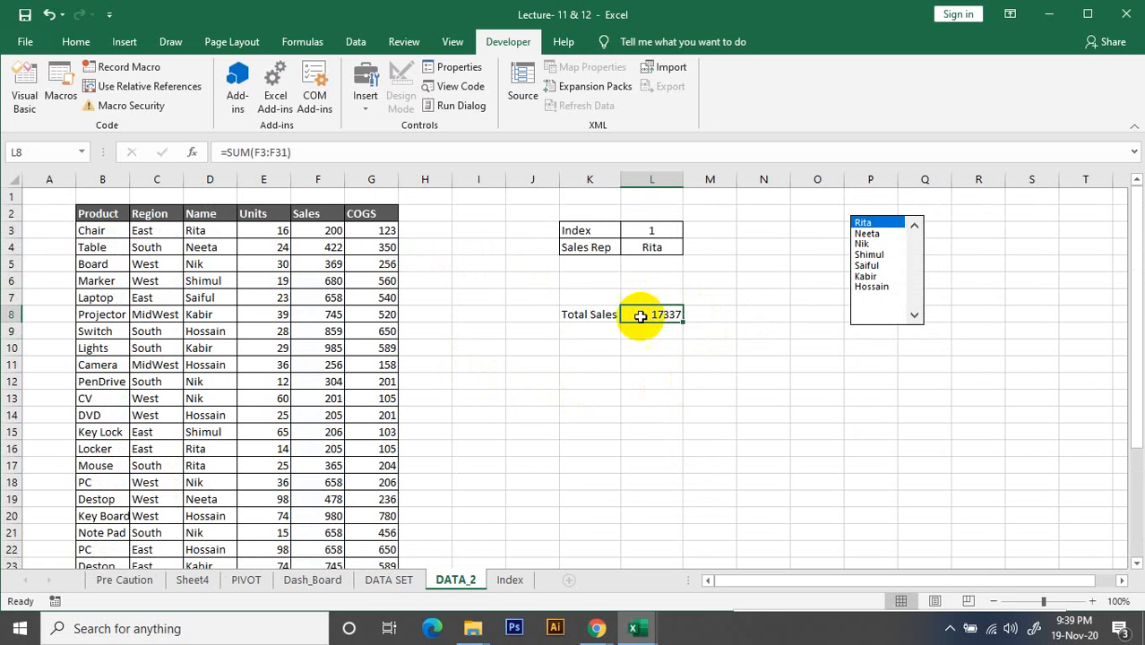
pyautogui.click(644, 378)
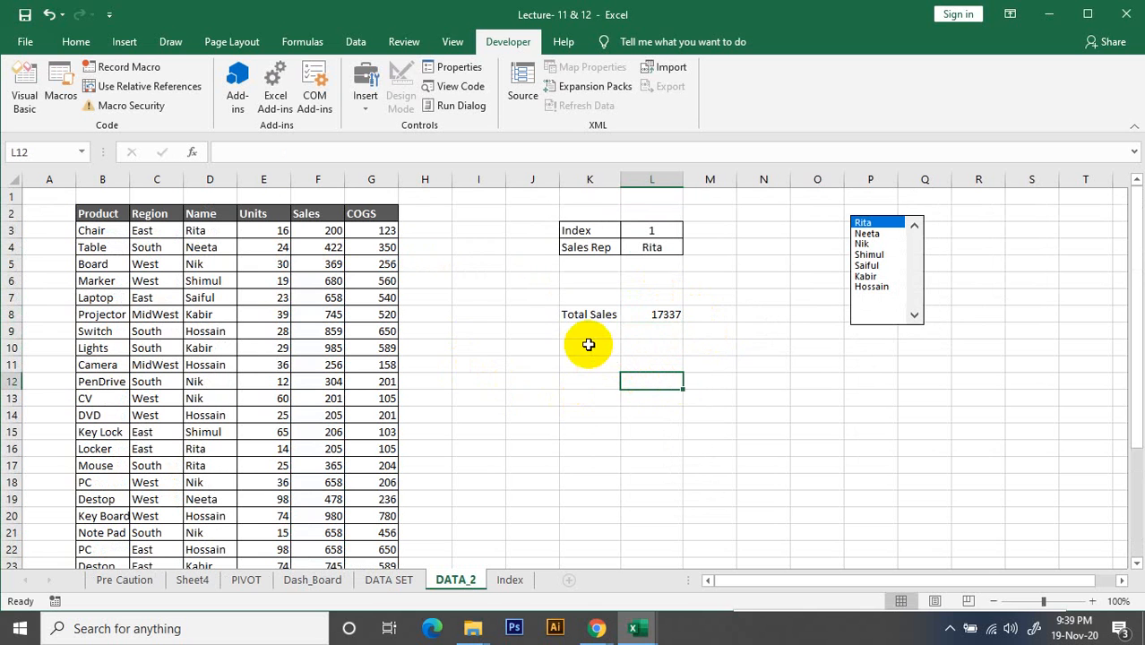
# Enter the label Sales Rep Total in cell K9 and auto-fit column K to its text
pyautogui.click(590, 329)
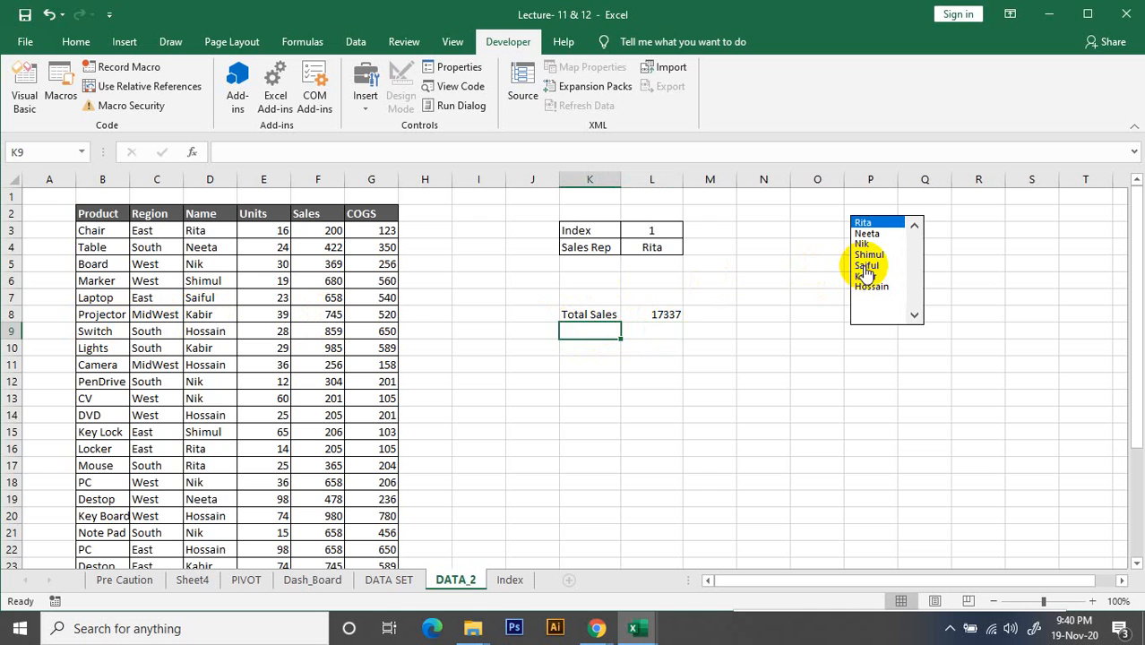
pyautogui.click(660, 328)
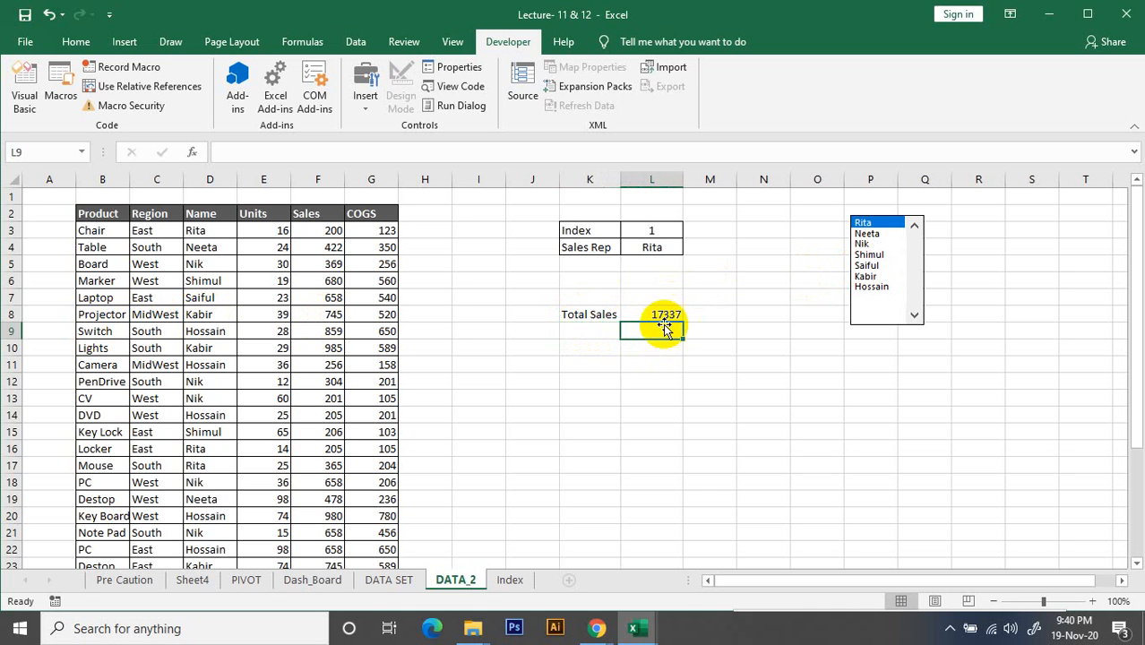
pyautogui.click(601, 330)
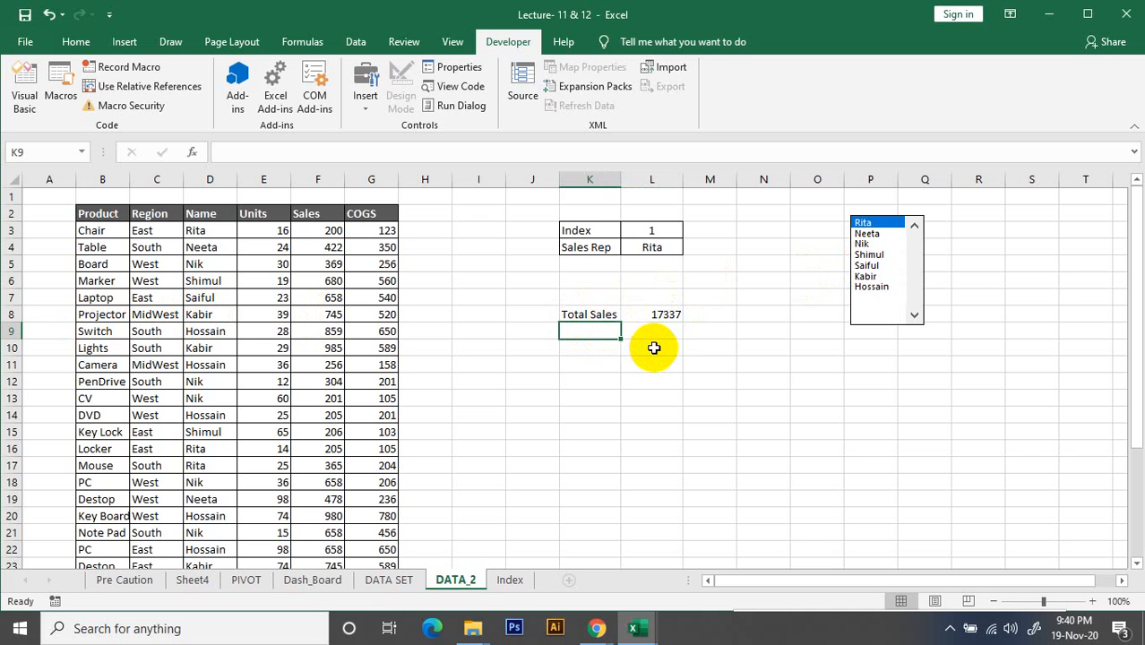
pyautogui.write('T')
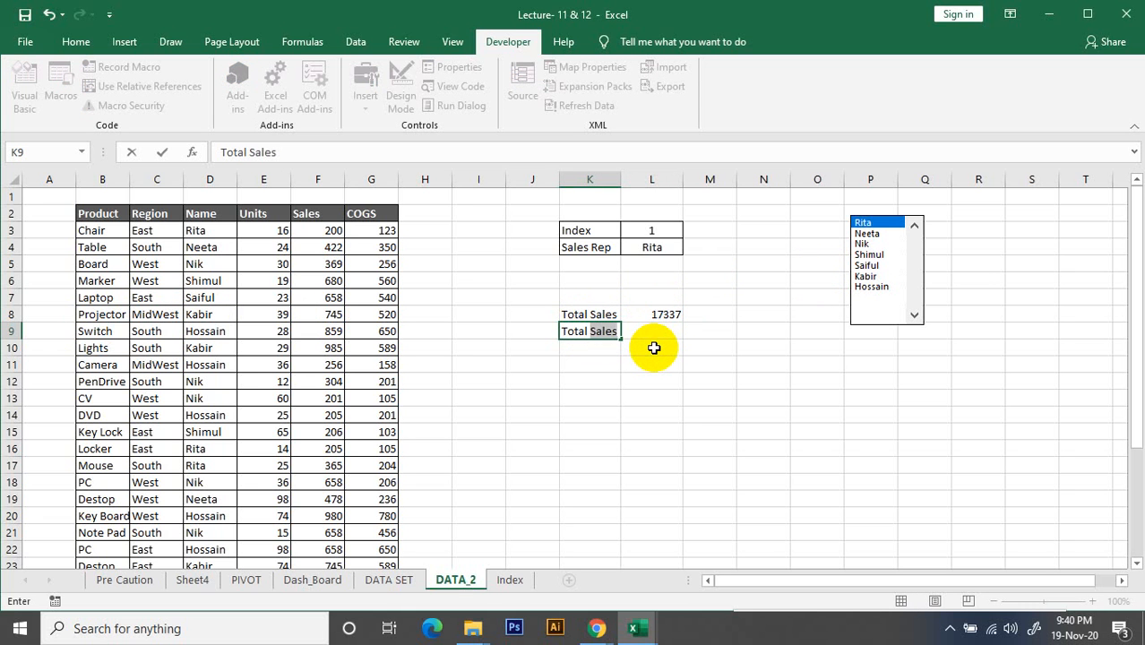
pyautogui.write('otal')
pyautogui.press('BackSpace')
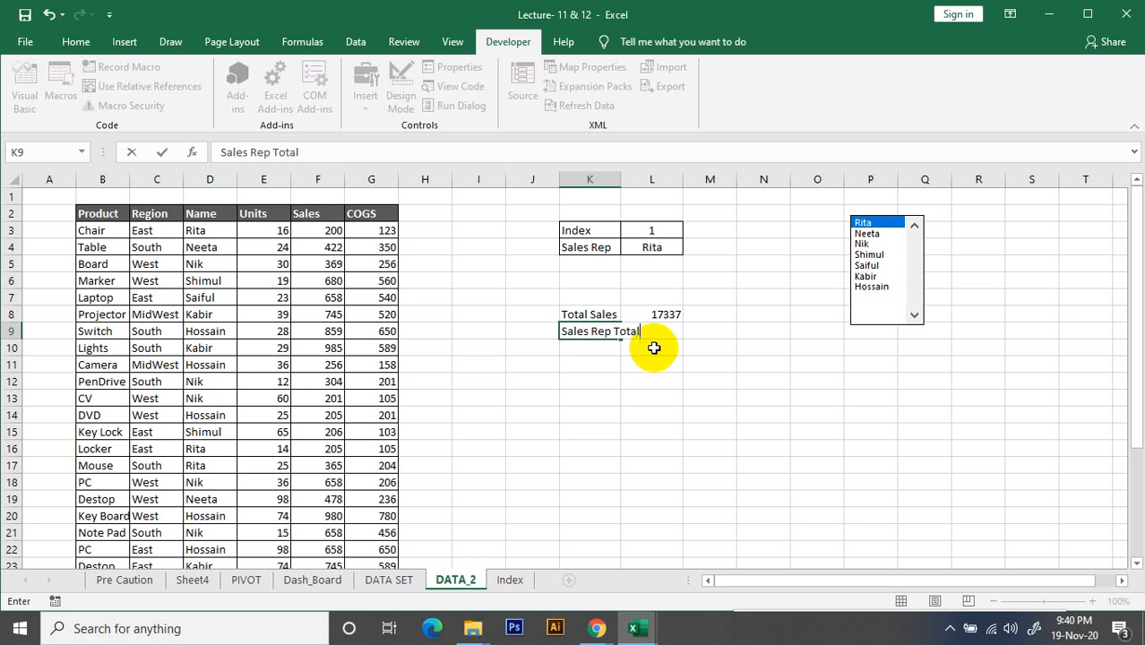
pyautogui.click(709, 464)
pyautogui.doubleClick(620, 179)
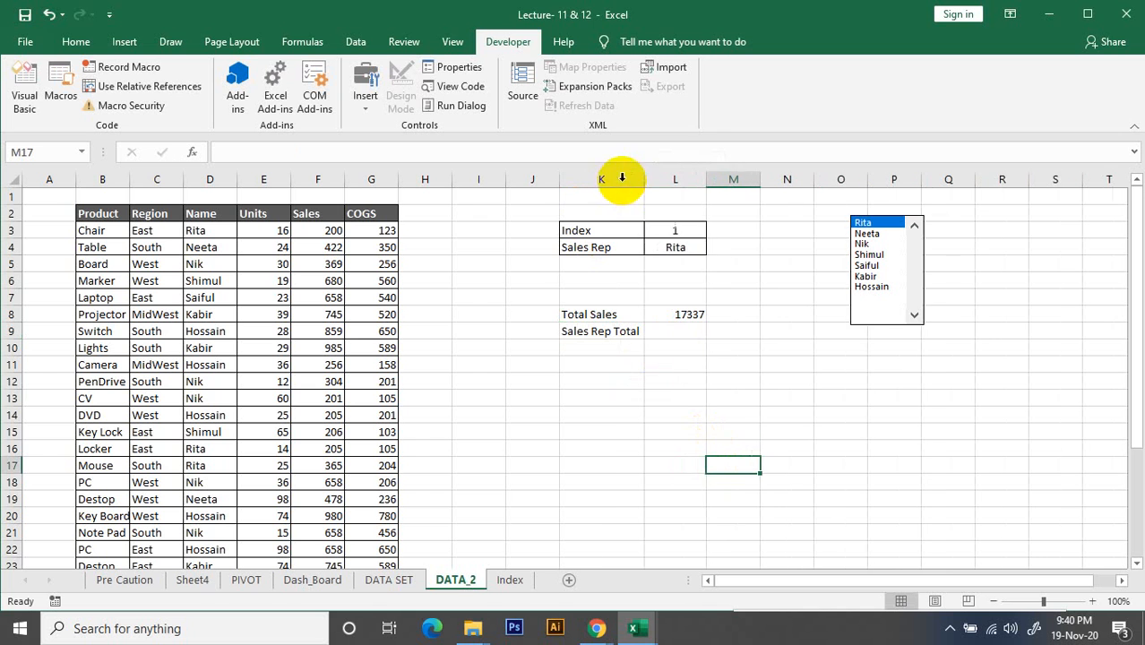
# Start a SUMIF formula in cell L9 with the Name column D3:D31 as its range
pyautogui.click(688, 334)
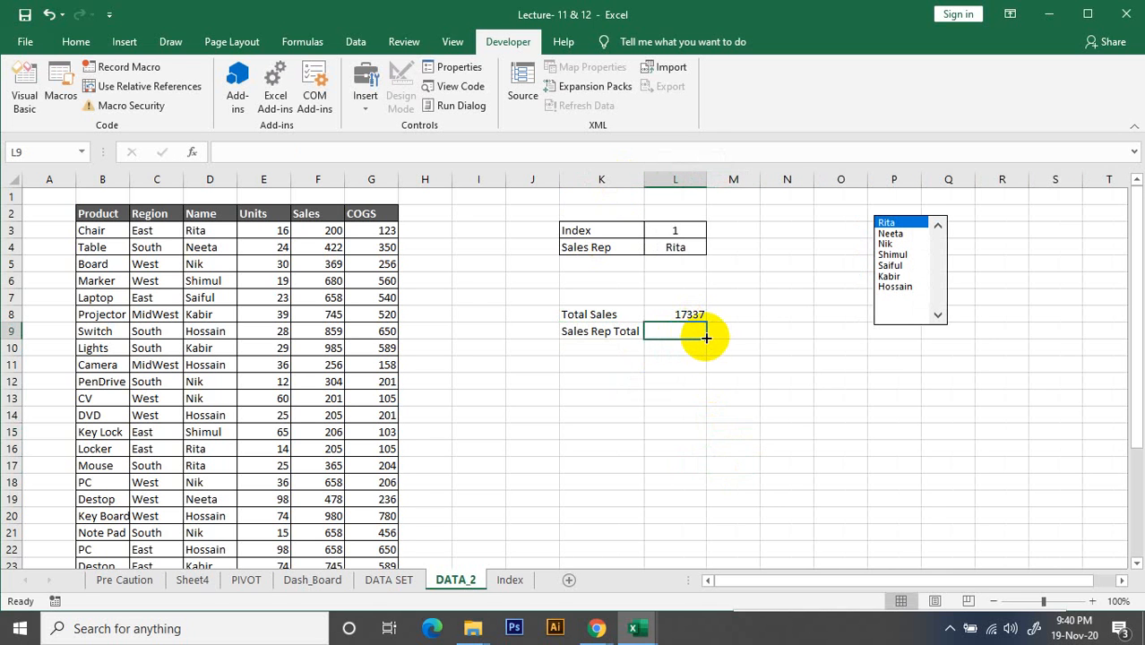
pyautogui.write('=')
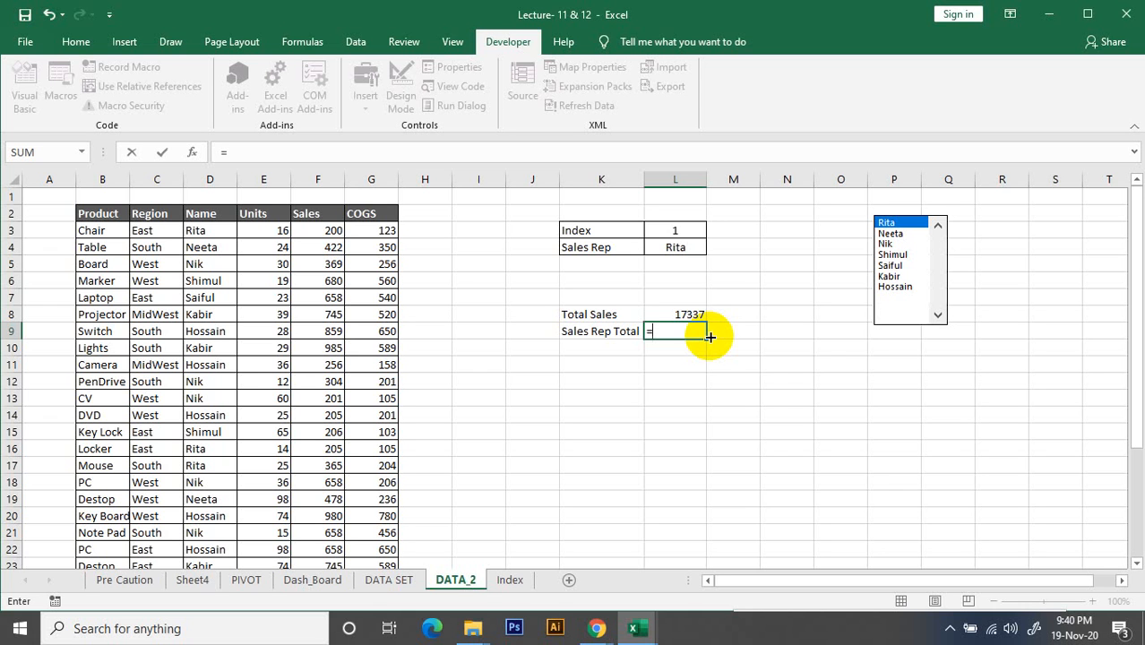
pyautogui.write('sum')
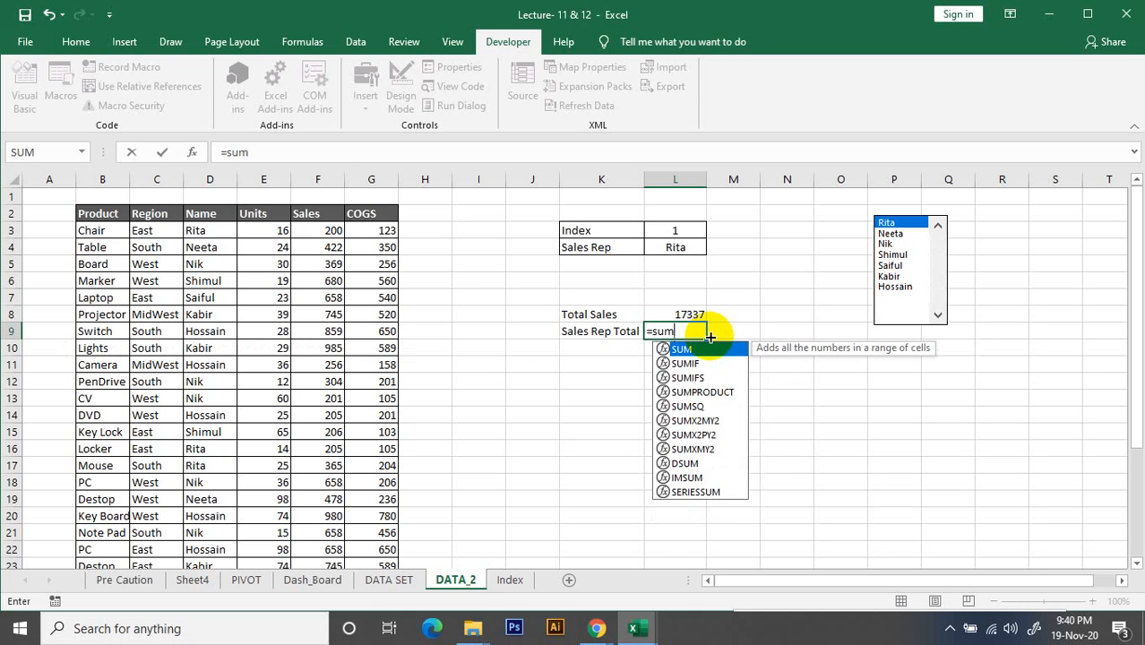
pyautogui.press('Down')
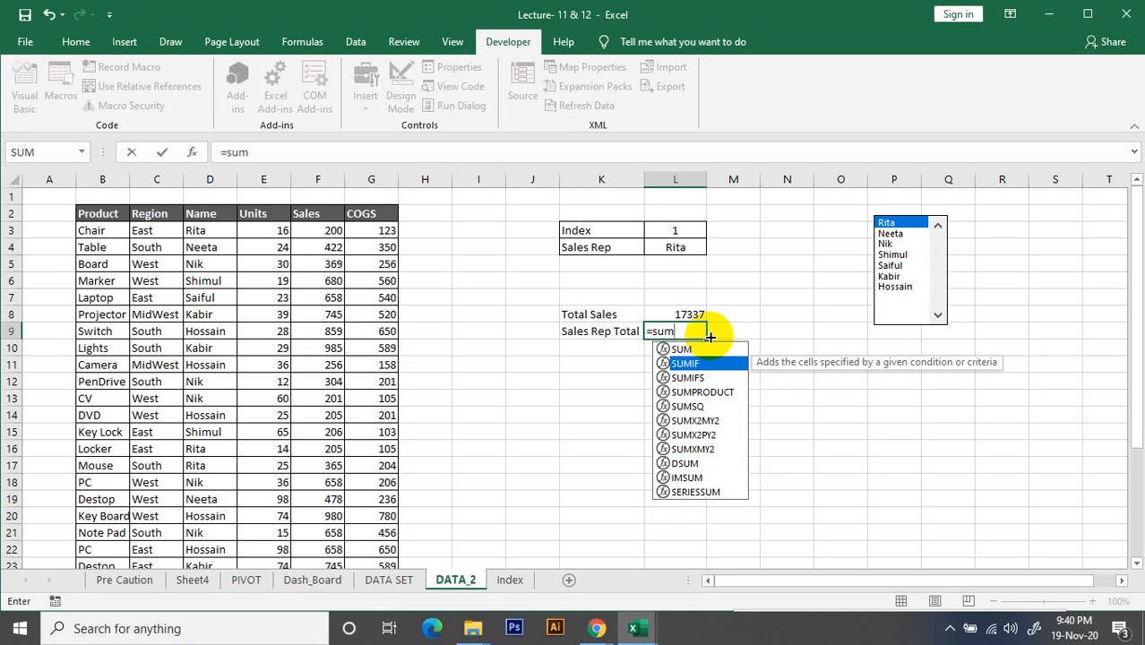
pyautogui.press('Tab')
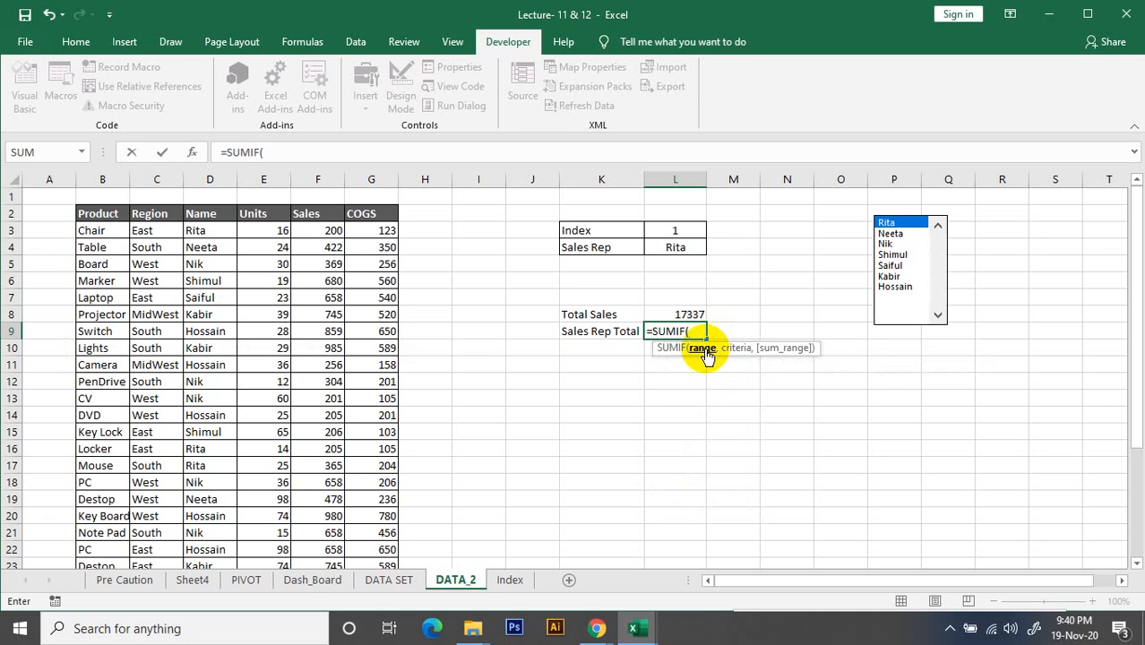
pyautogui.click(203, 232)
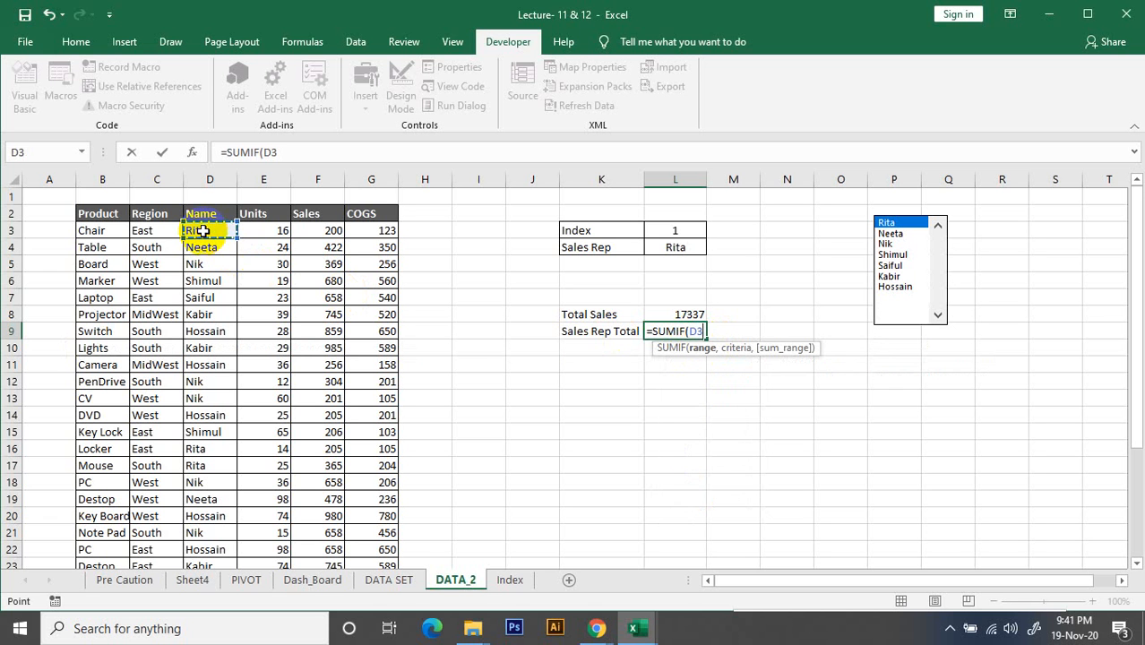
pyautogui.hotkey('ctrl', 'shift', 'Down')
pyautogui.write(',')
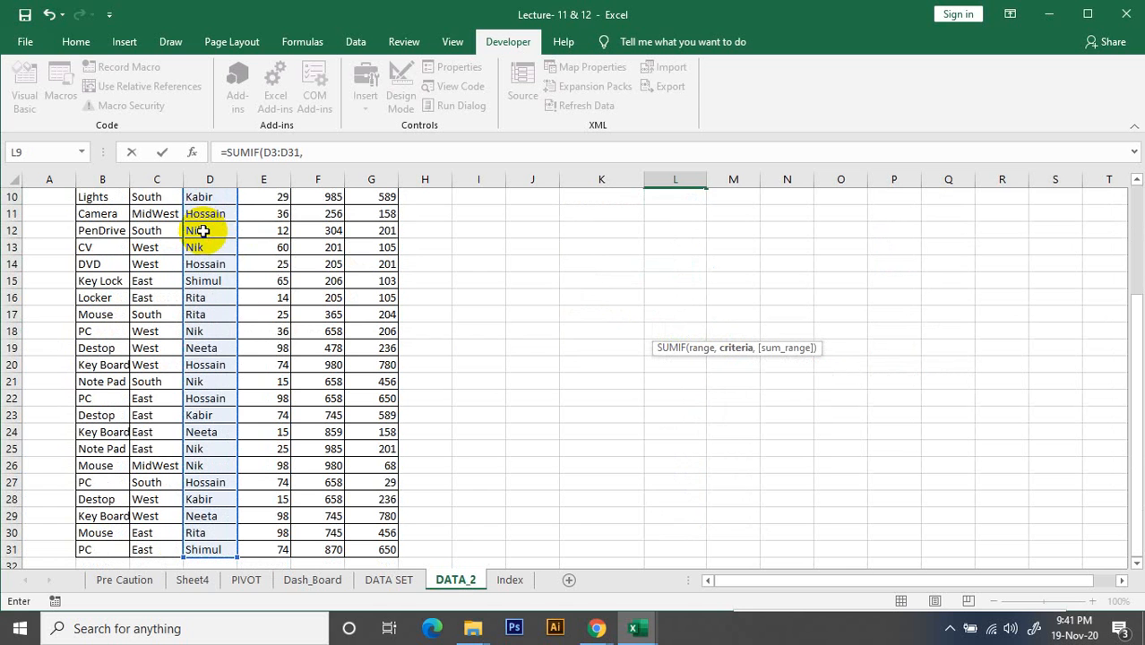
# Complete the SUMIF formula with Sales Rep cell L4 as the criteria and the Sales column F3:F31 as the sum range
pyautogui.scroll(3, 358, 332)
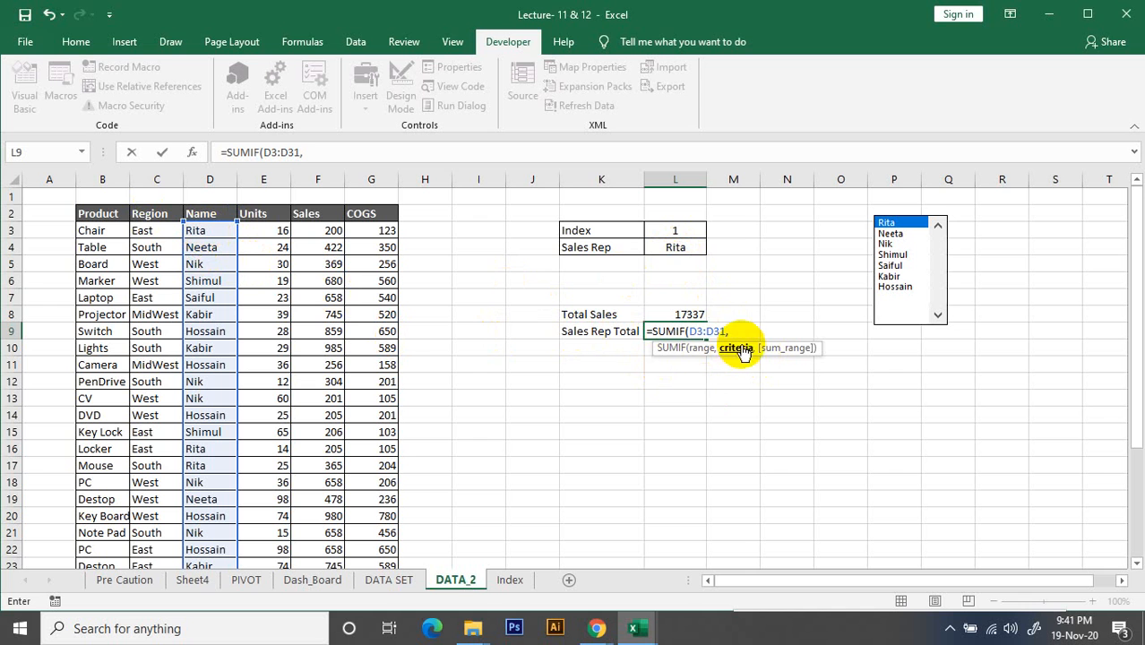
pyautogui.click(677, 251)
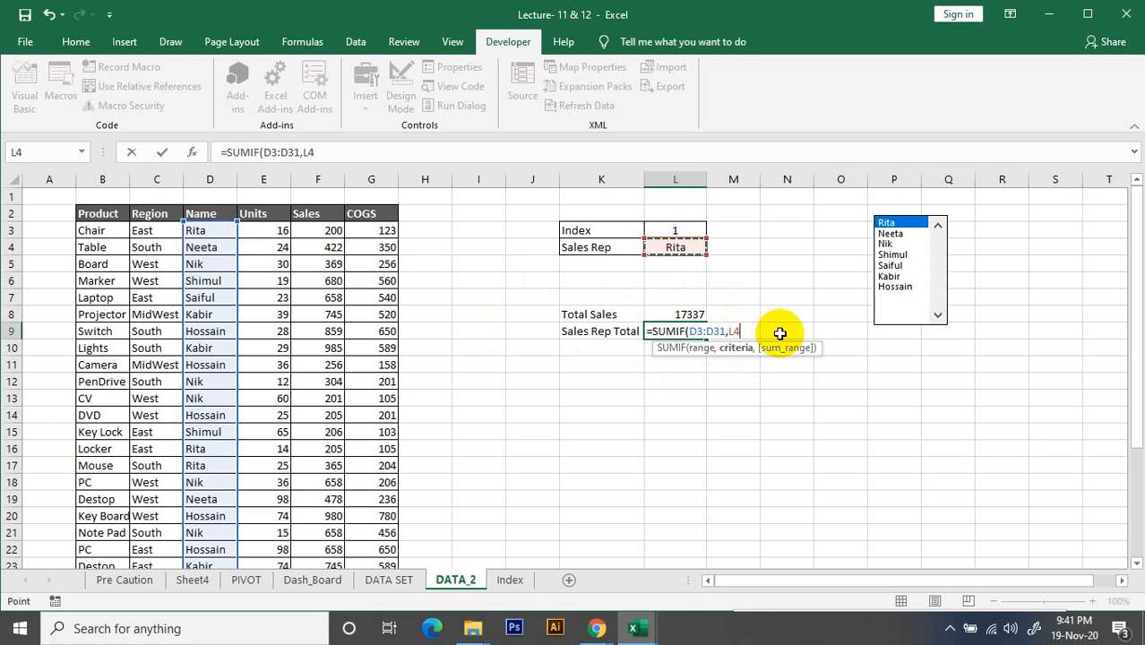
pyautogui.write(',')
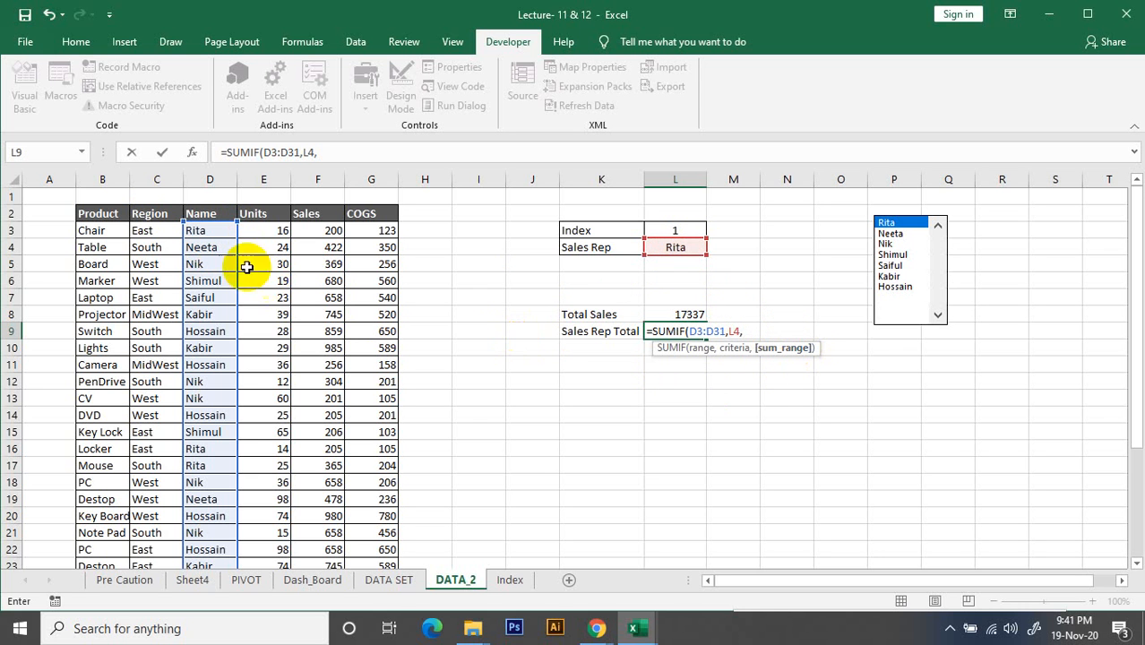
pyautogui.click(328, 231)
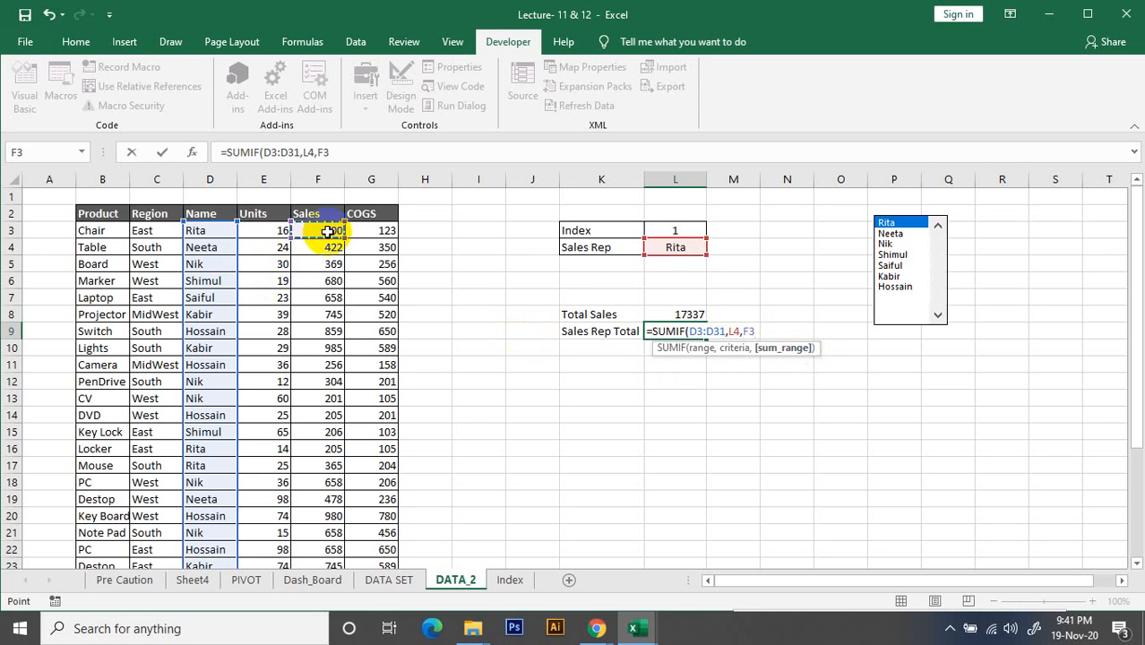
pyautogui.hotkey('ctrl', 'shift', 'Down')
pyautogui.scroll(3, 435, 325)
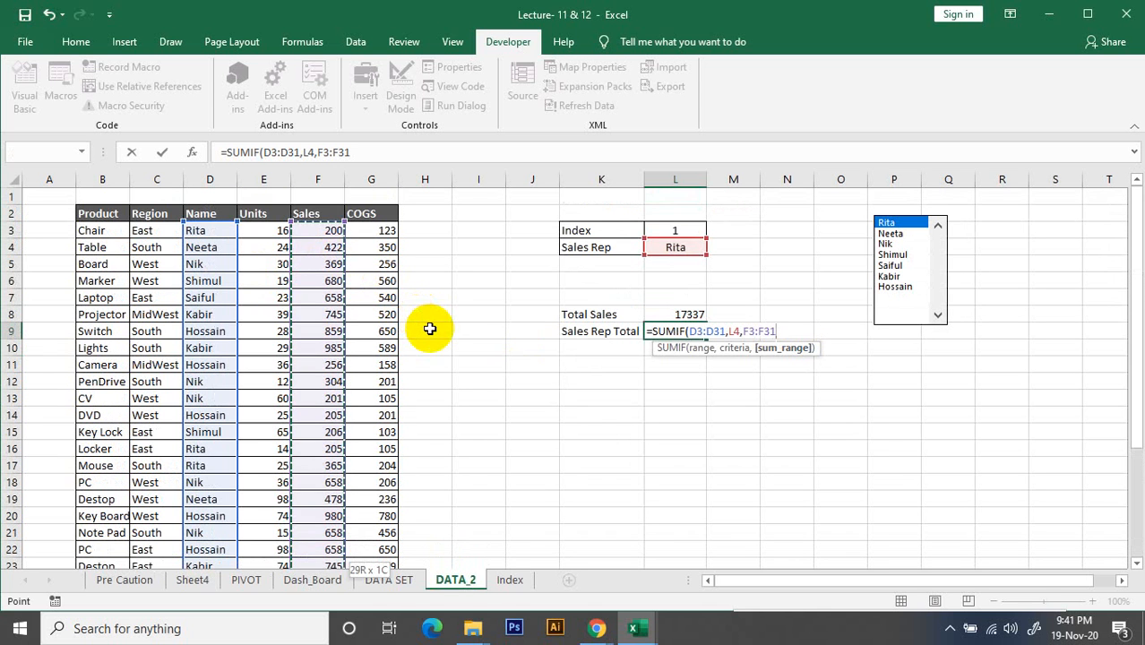
pyautogui.write(')')
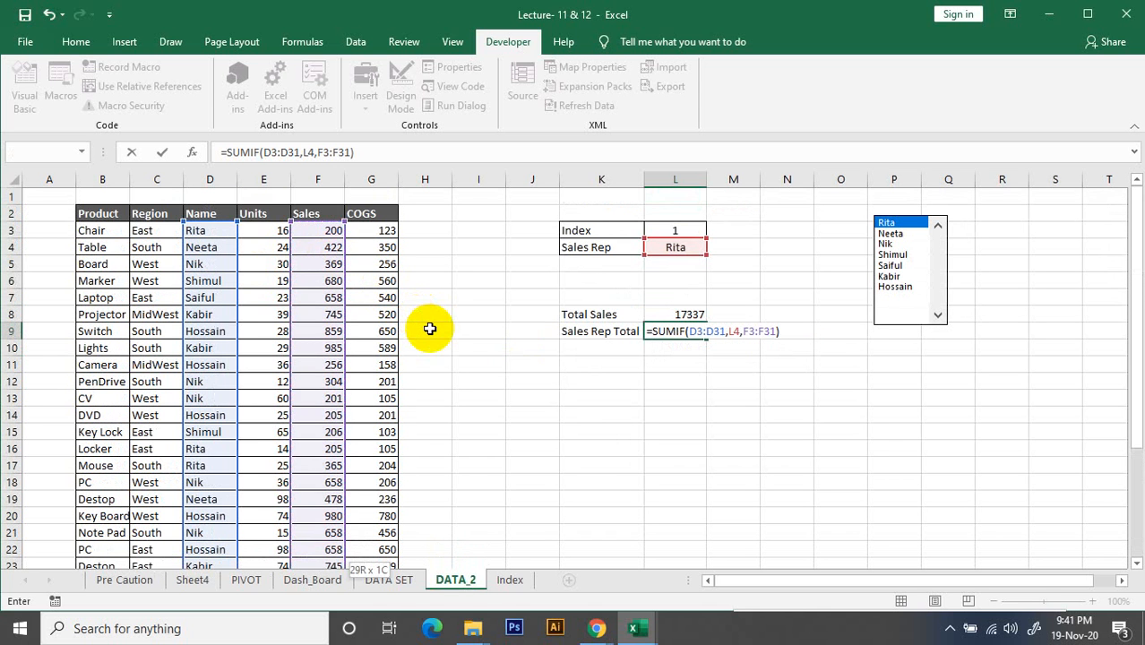
pyautogui.press('Return')
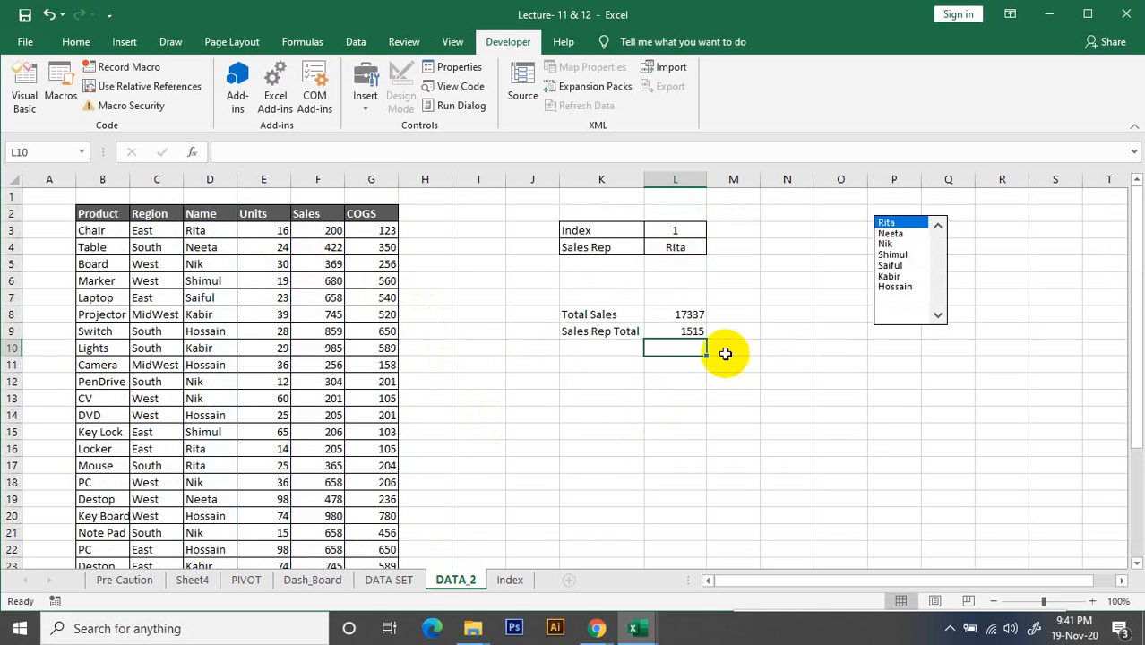
# Review the Sales Rep Total formula in L9 and test it by selecting the third sales rep in the list box
pyautogui.click(680, 332)
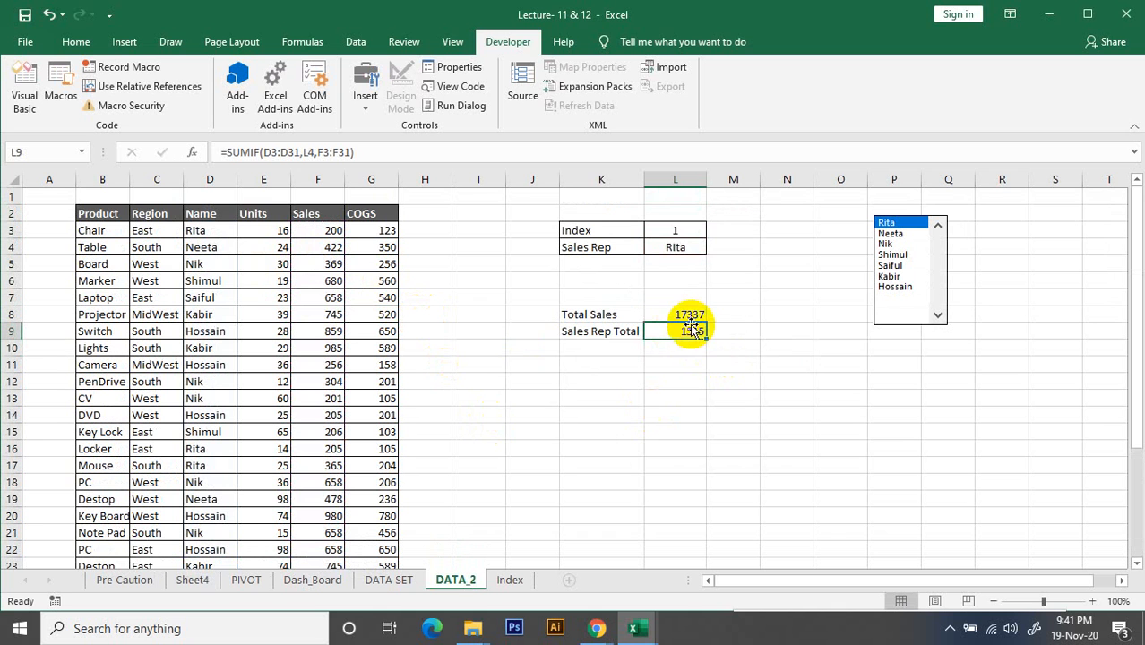
pyautogui.click(710, 350)
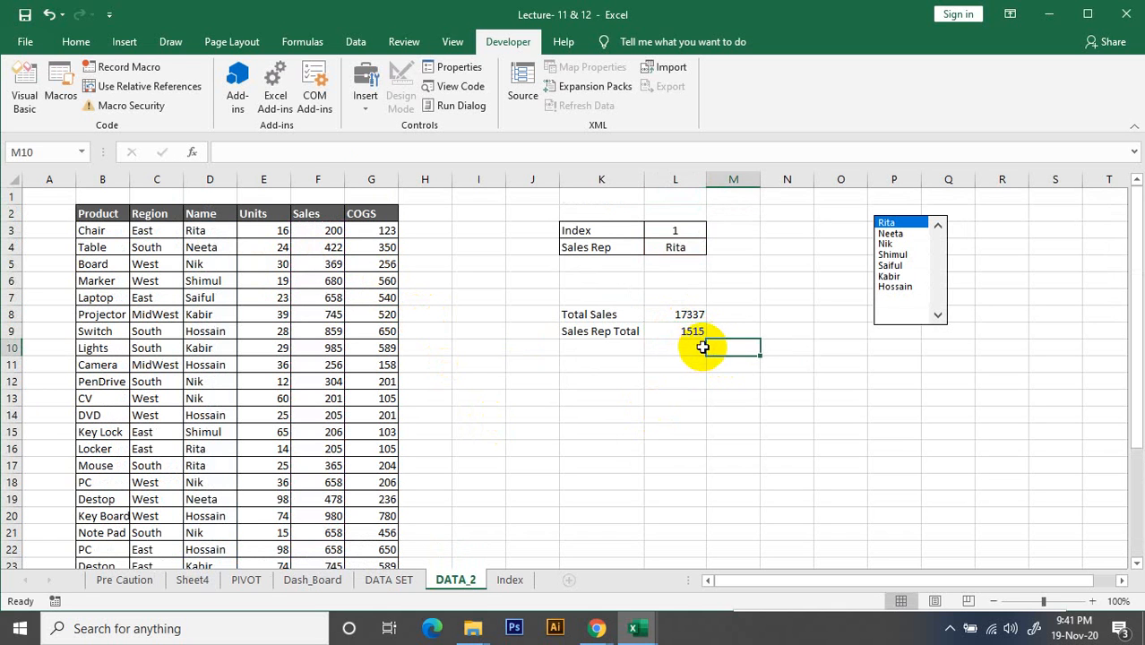
pyautogui.click(689, 329)
pyautogui.click(887, 244)
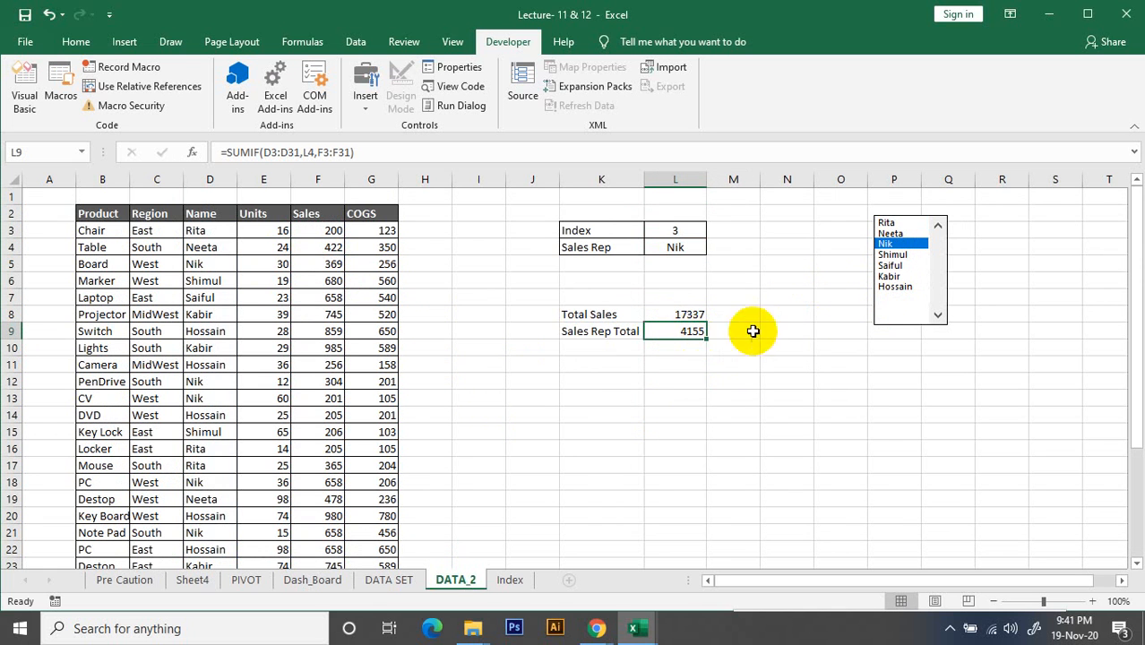
# Test the Sales Rep Total formula by selecting the seventh sales rep in the list box
pyautogui.click(903, 288)
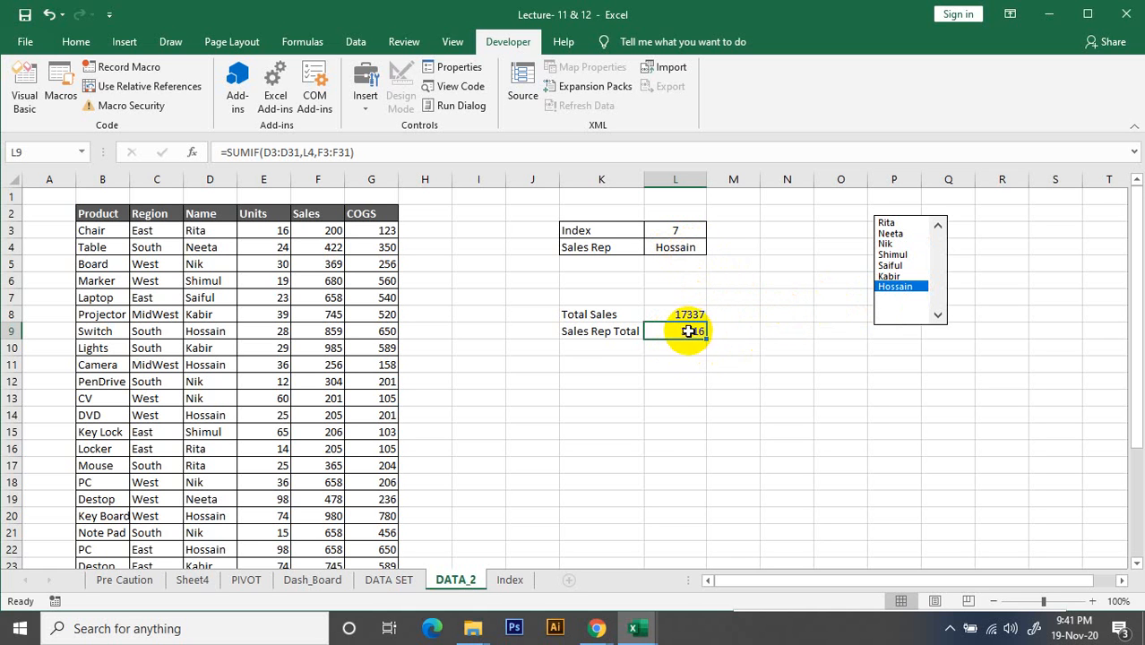
pyautogui.click(683, 363)
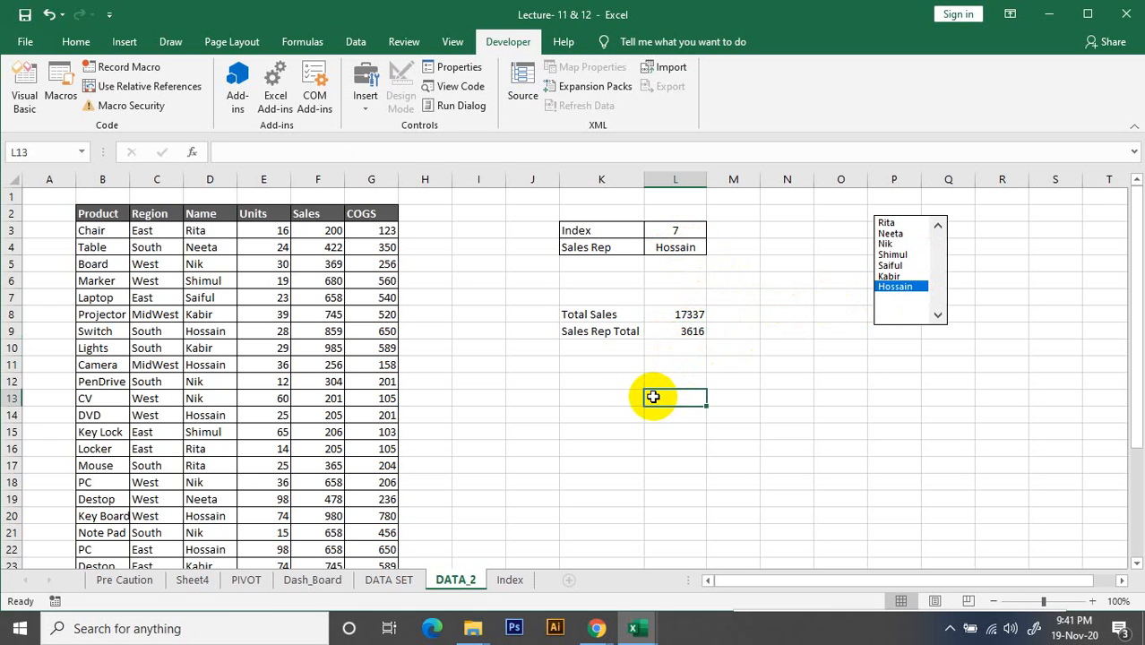
pyautogui.click(577, 352)
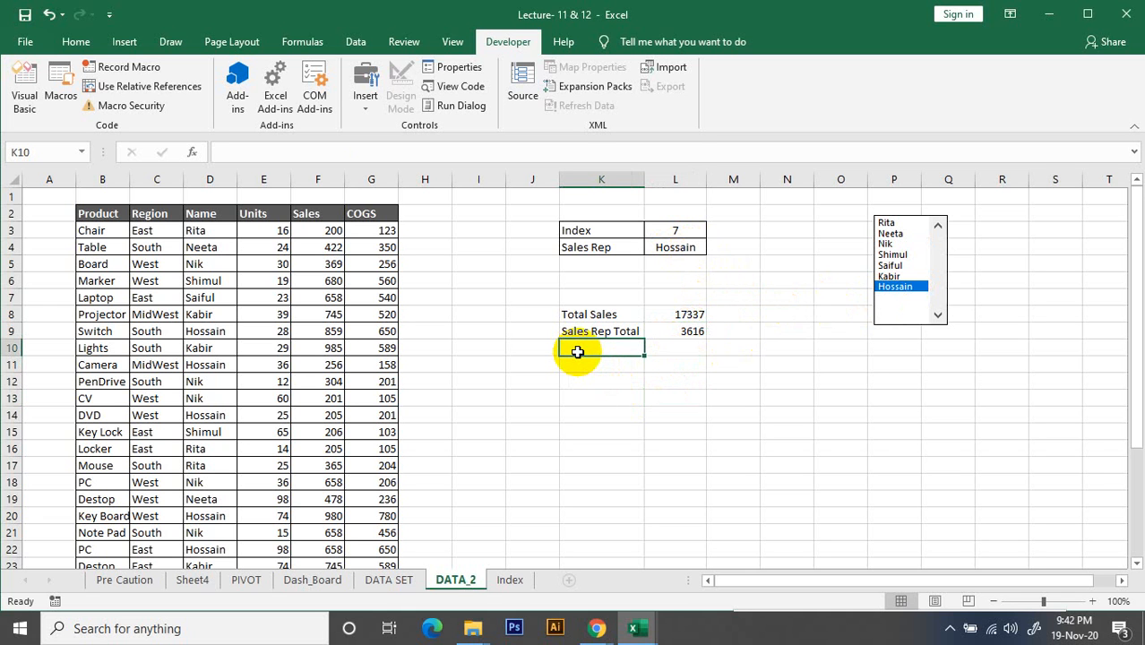
# Clear the Sales Rep Total formula from cell L9
pyautogui.click(693, 331)
pyautogui.press('Delete')
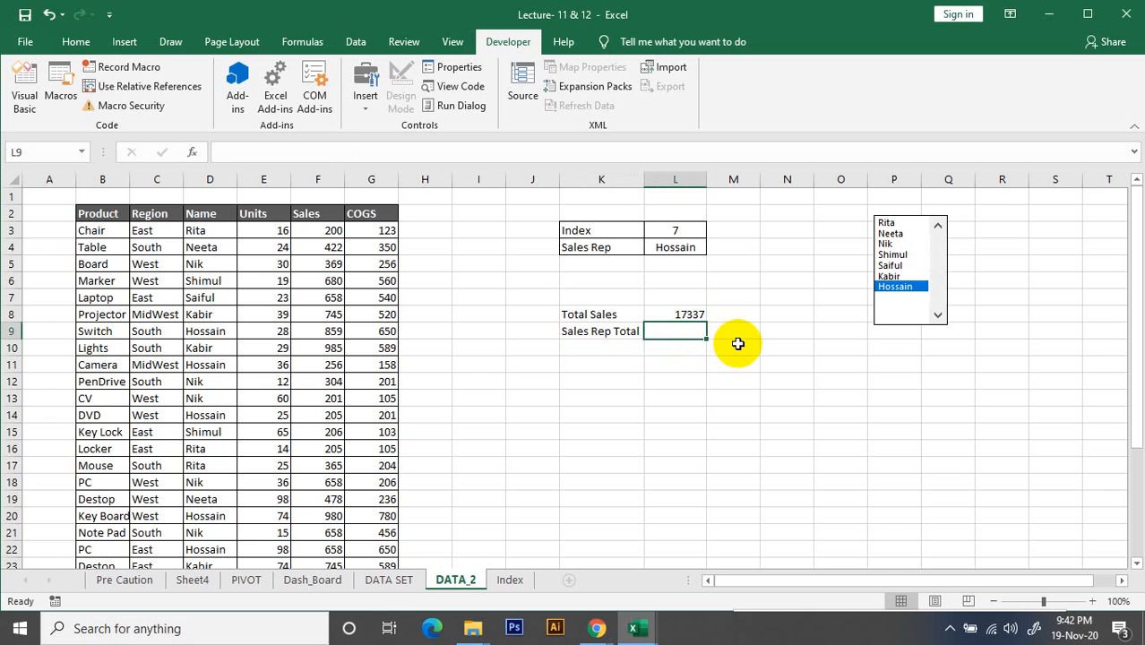
pyautogui.click(695, 314)
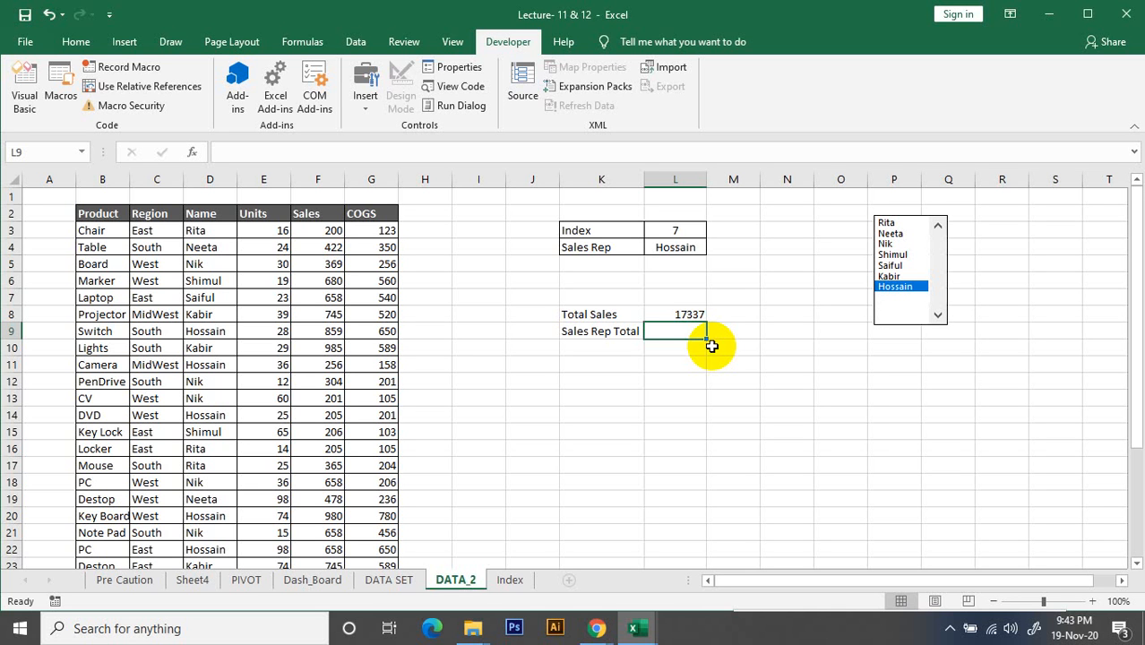
# Start a new SUMIF formula in the emptied cell L9 with the Name column D3:D31 as its range
pyautogui.write('=sum')
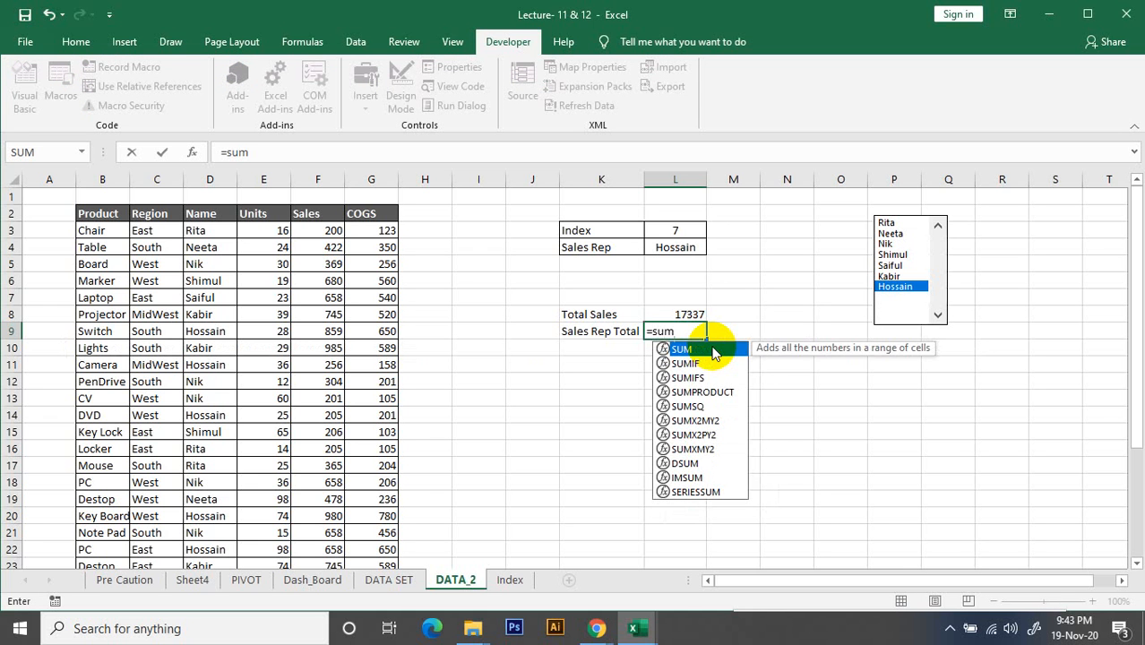
pyautogui.press('Down')
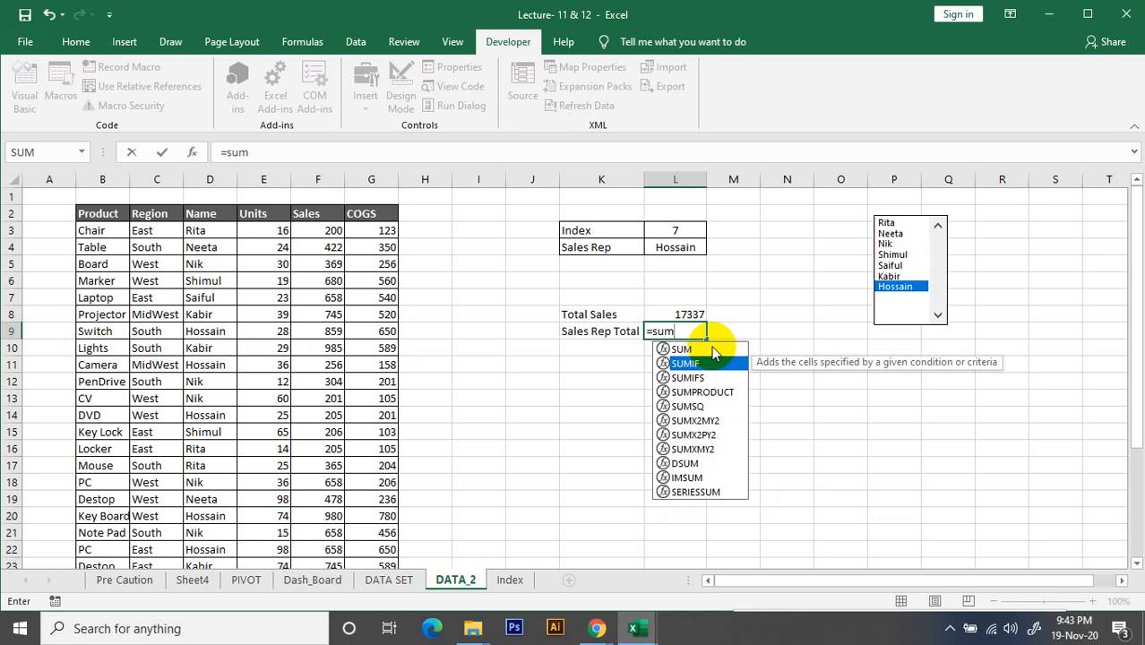
pyautogui.press('Tab')
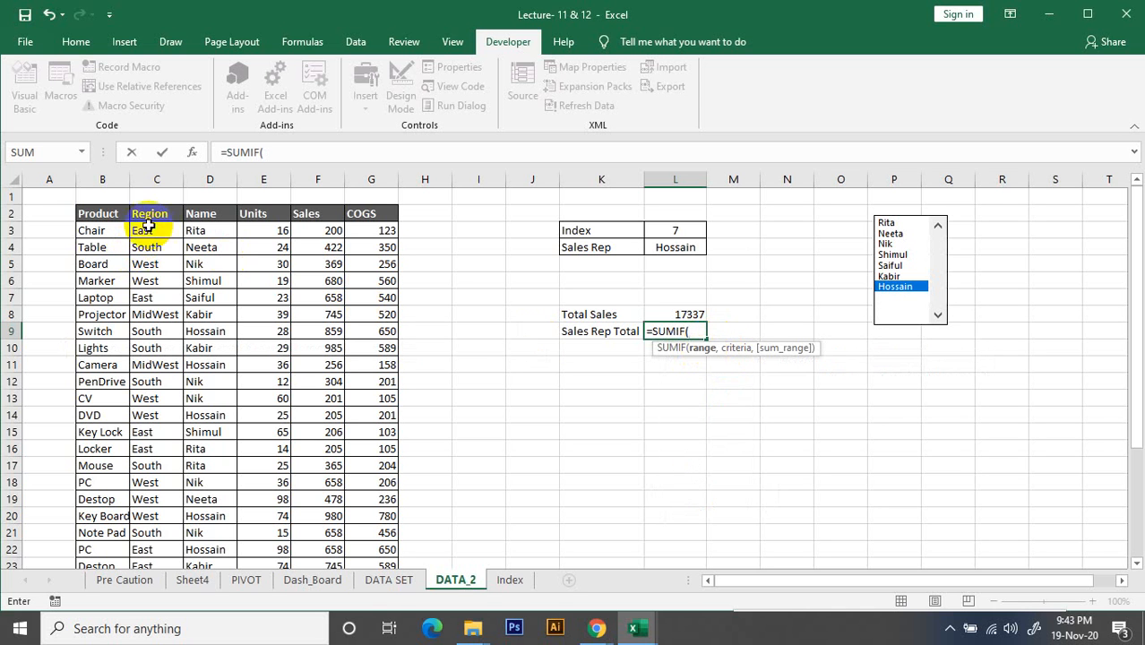
pyautogui.click(205, 230)
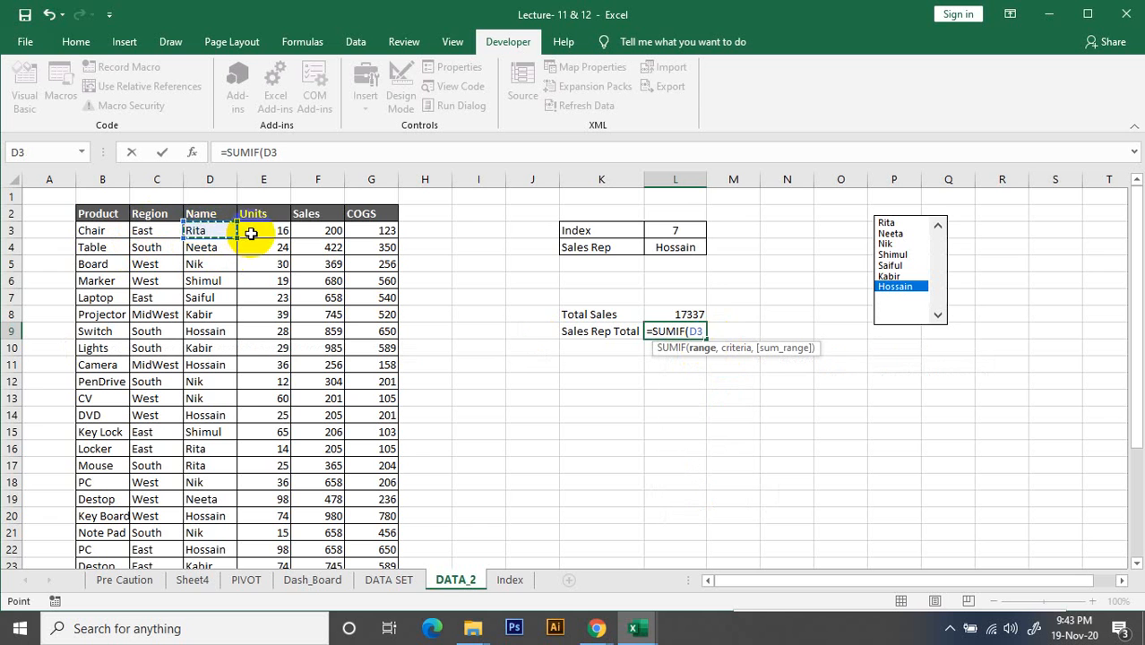
pyautogui.hotkey('ctrl', 'shift', 'Down')
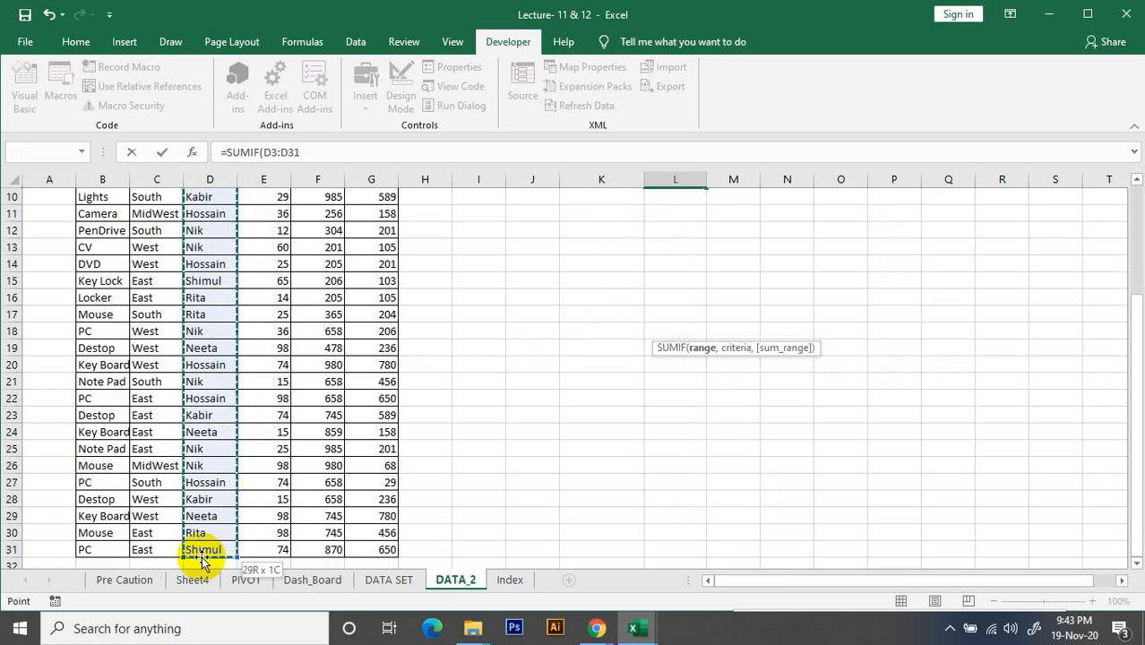
pyautogui.scroll(3, 224, 287)
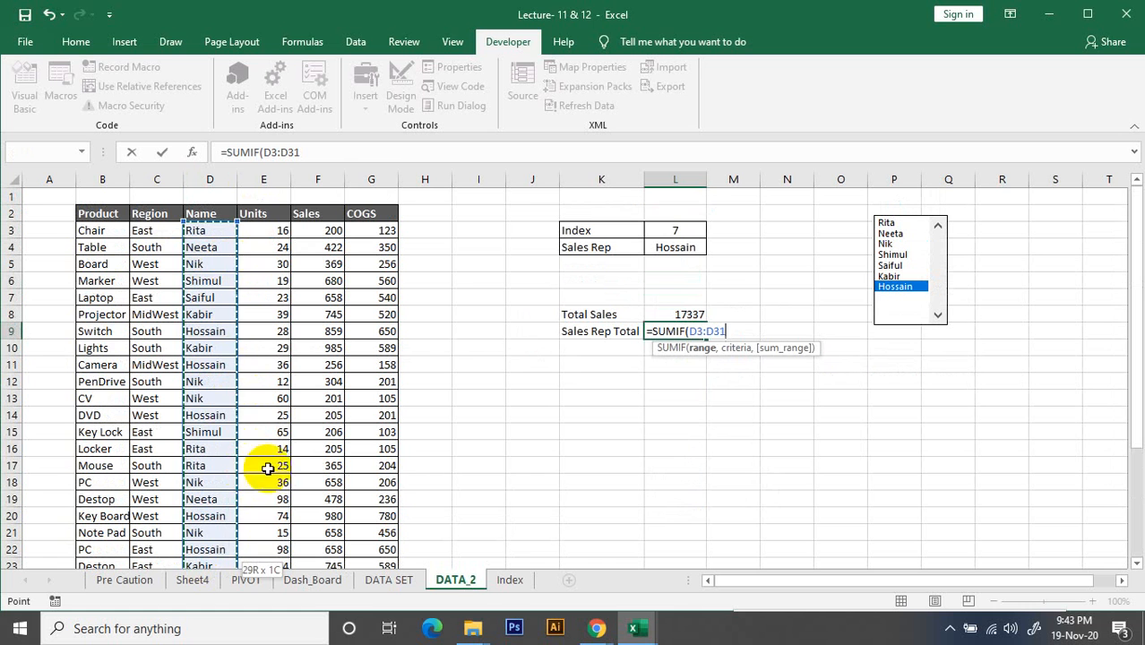
pyautogui.write(',')
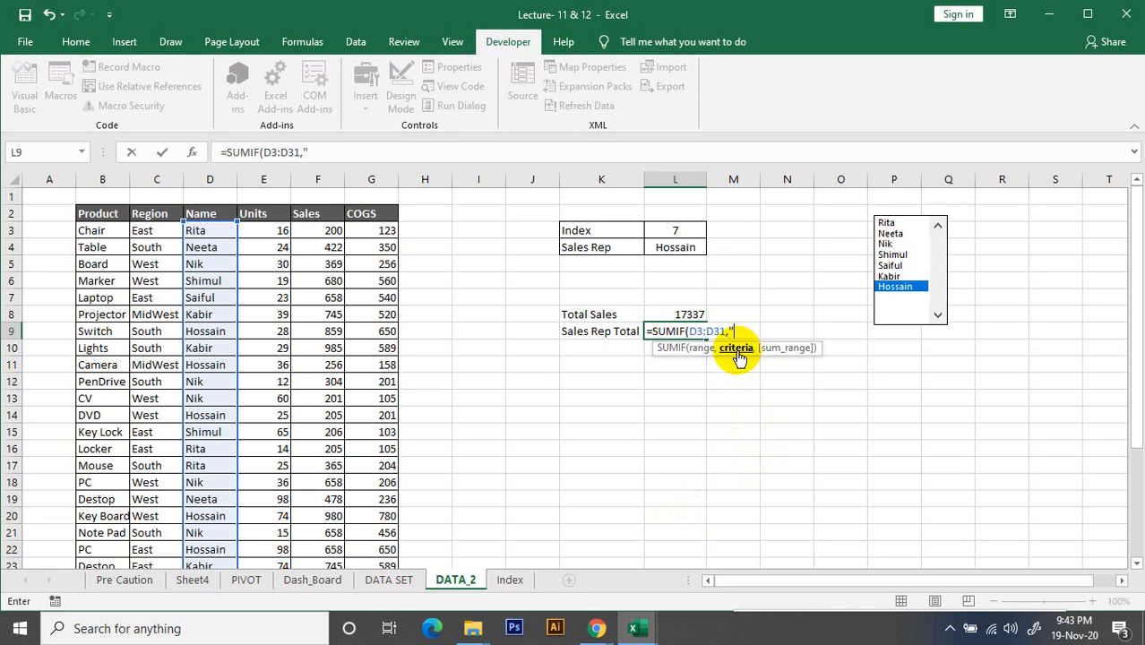
pyautogui.write('Manager')
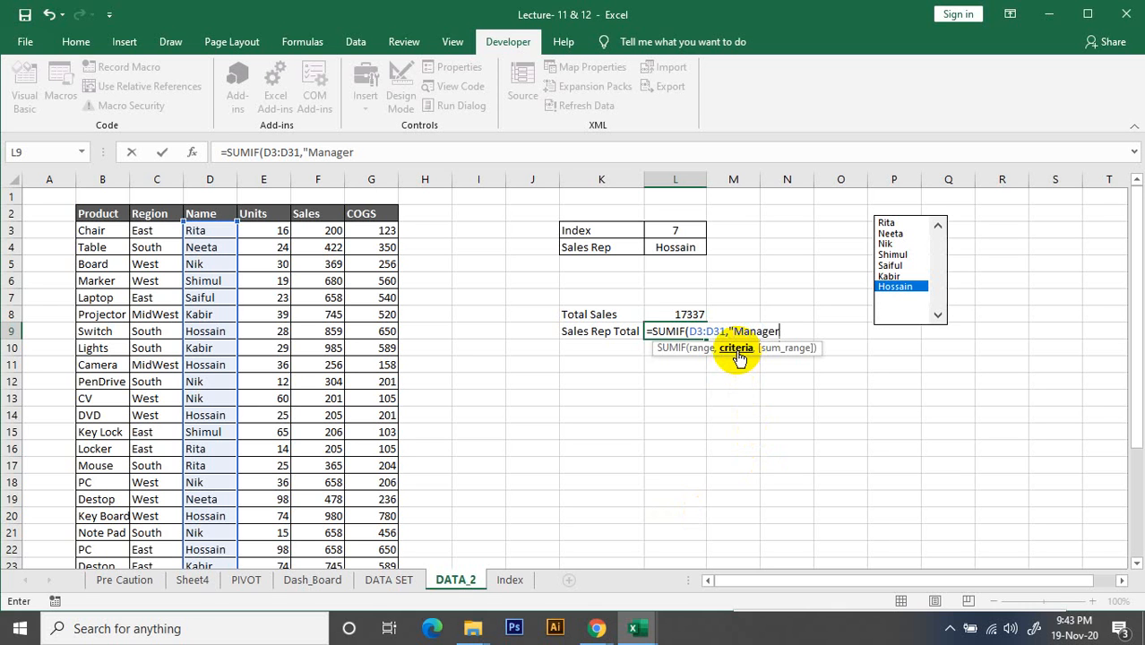
pyautogui.press('BackSpace')
pyautogui.press('BackSpace')
pyautogui.press('BackSpace')
pyautogui.press('BackSpace')
pyautogui.press('BackSpace')
pyautogui.press('BackSpace')
pyautogui.press('BackSpace')
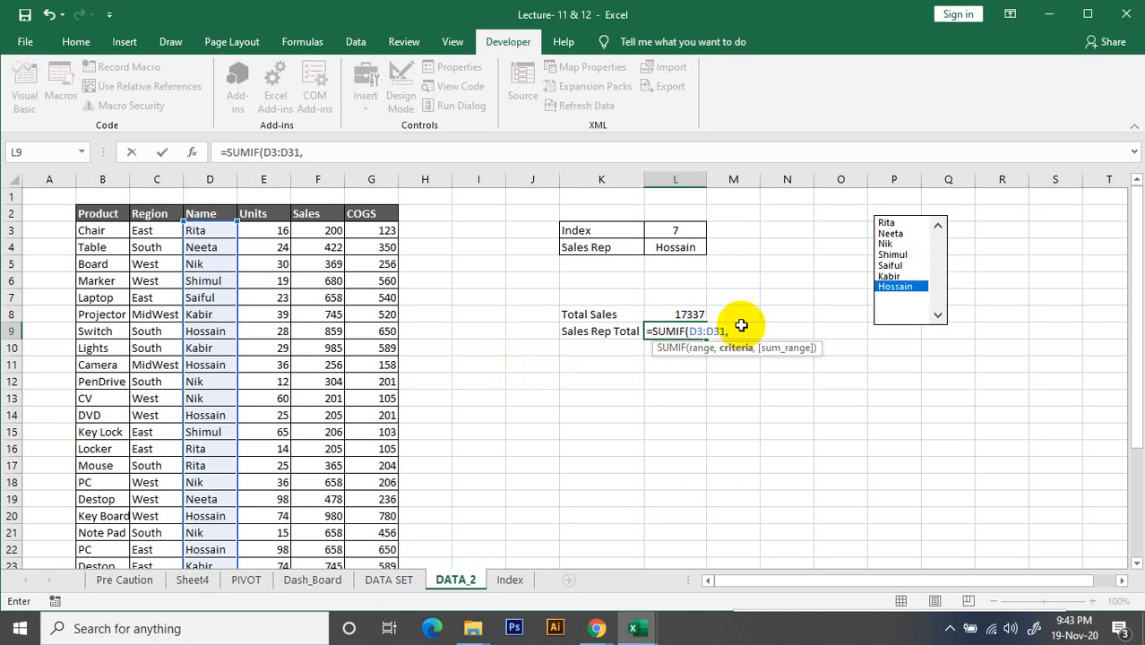
# Use Sales Rep cell L4 as the criteria of the SUMIF formula in L9
pyautogui.click(687, 252)
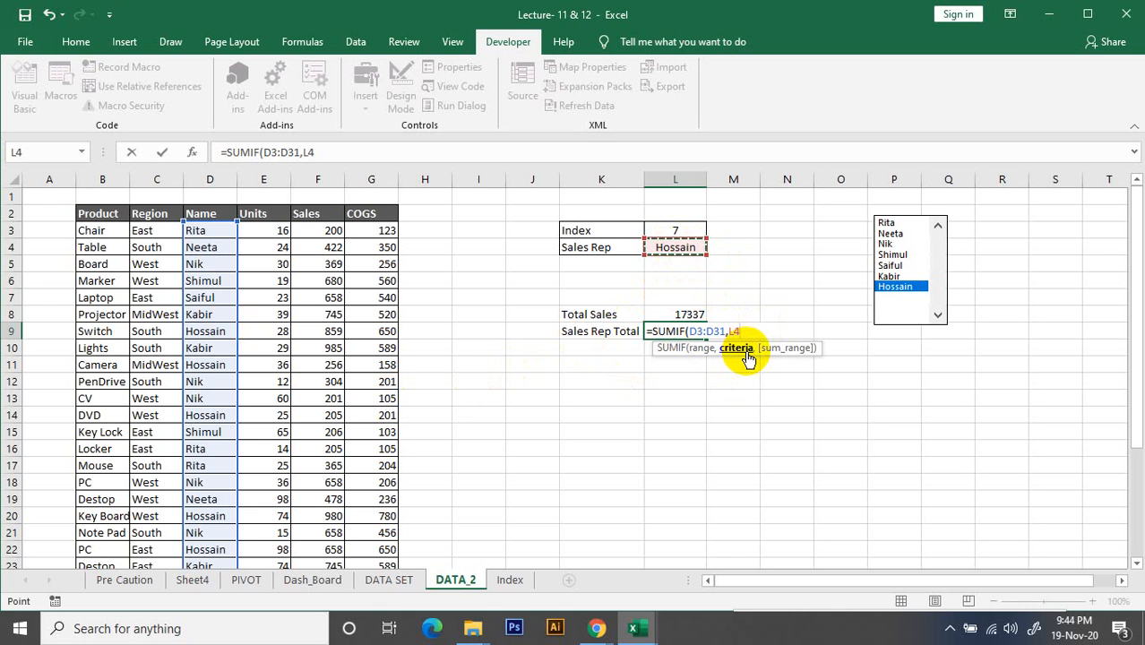
pyautogui.write(',')
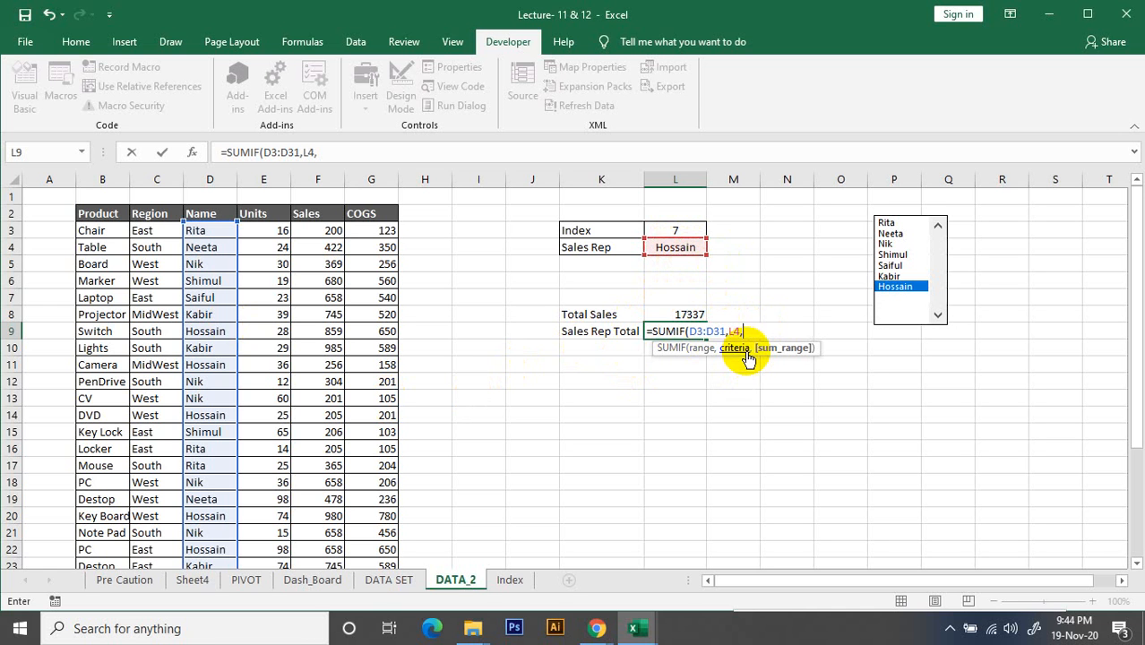
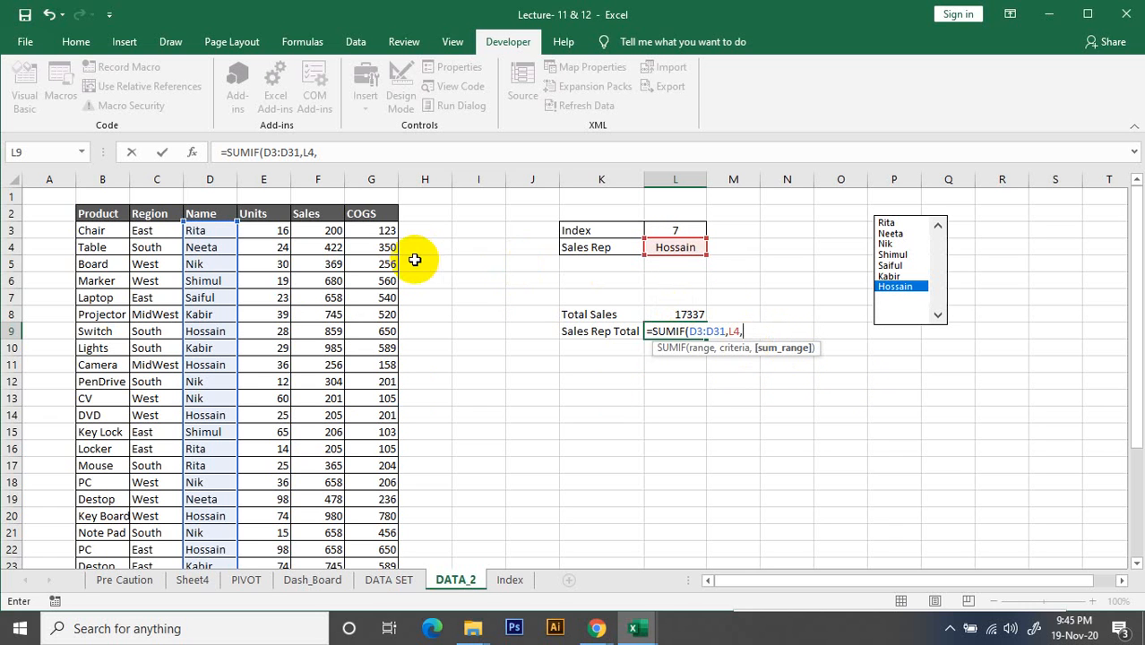
# Complete the SUMIF formula in L9 with the Sales column F3:F31 as its sum range
pyautogui.click(327, 234)
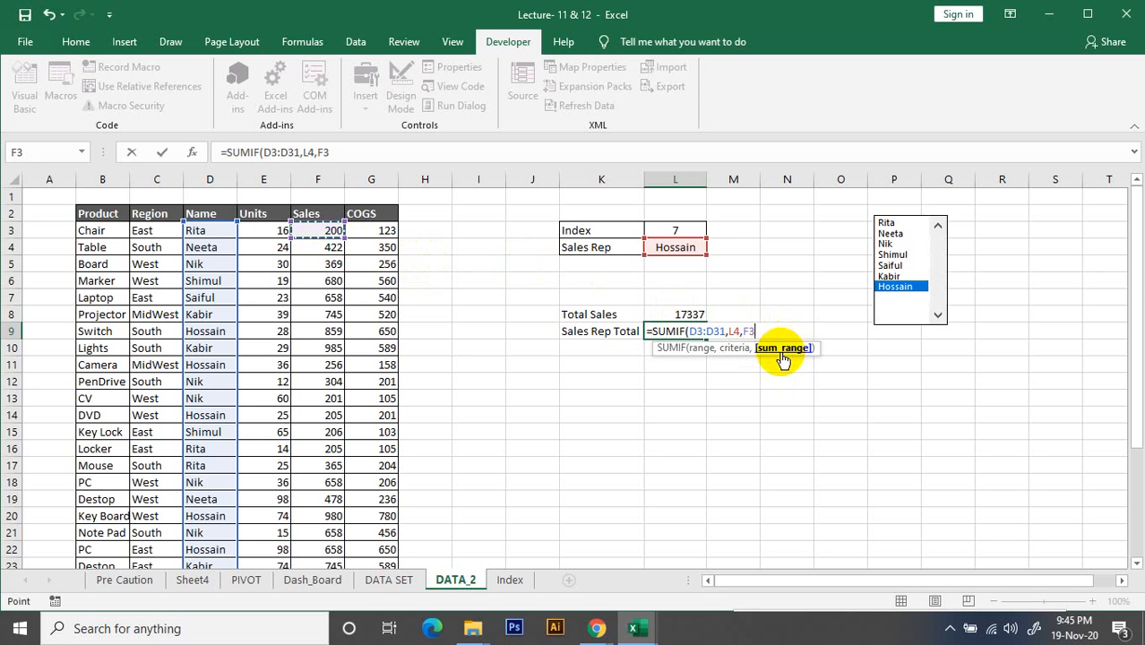
pyautogui.hotkey('ctrl', 'shift', 'Down')
pyautogui.scroll(2, 603, 382)
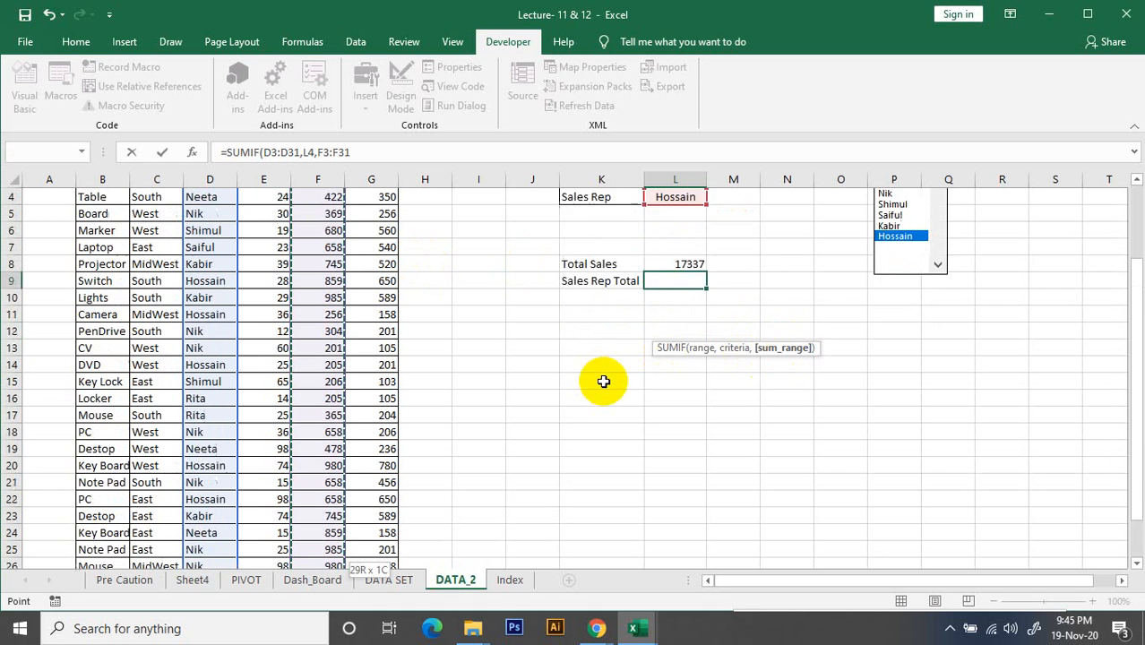
pyautogui.scroll(1, 603, 382)
pyautogui.write(')')
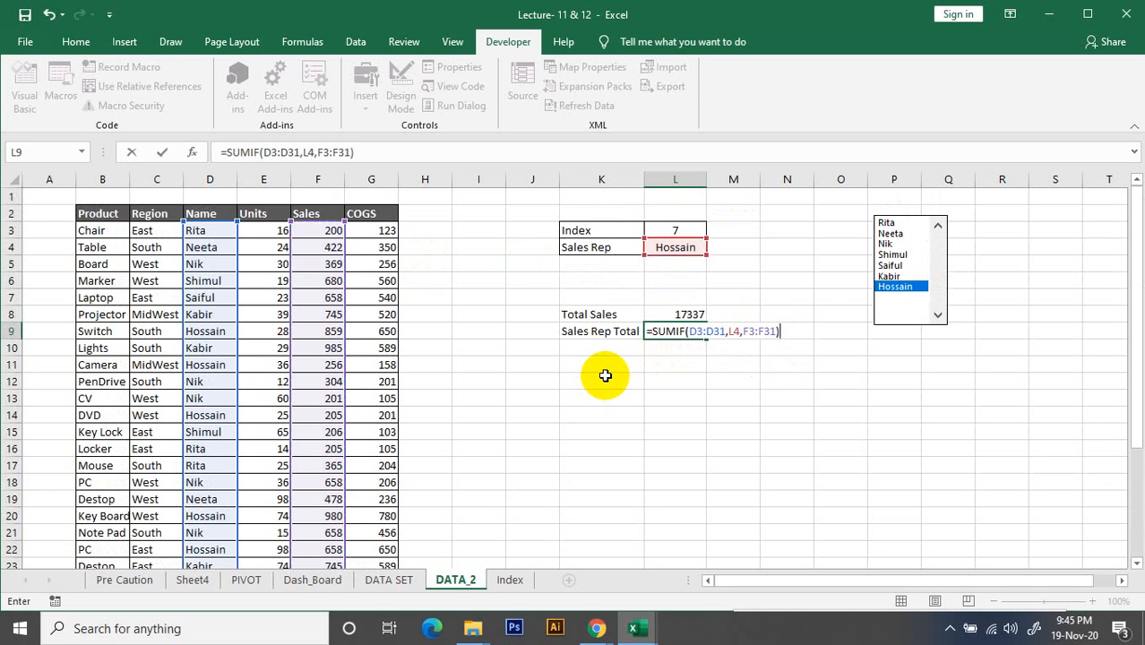
pyautogui.press('Return')
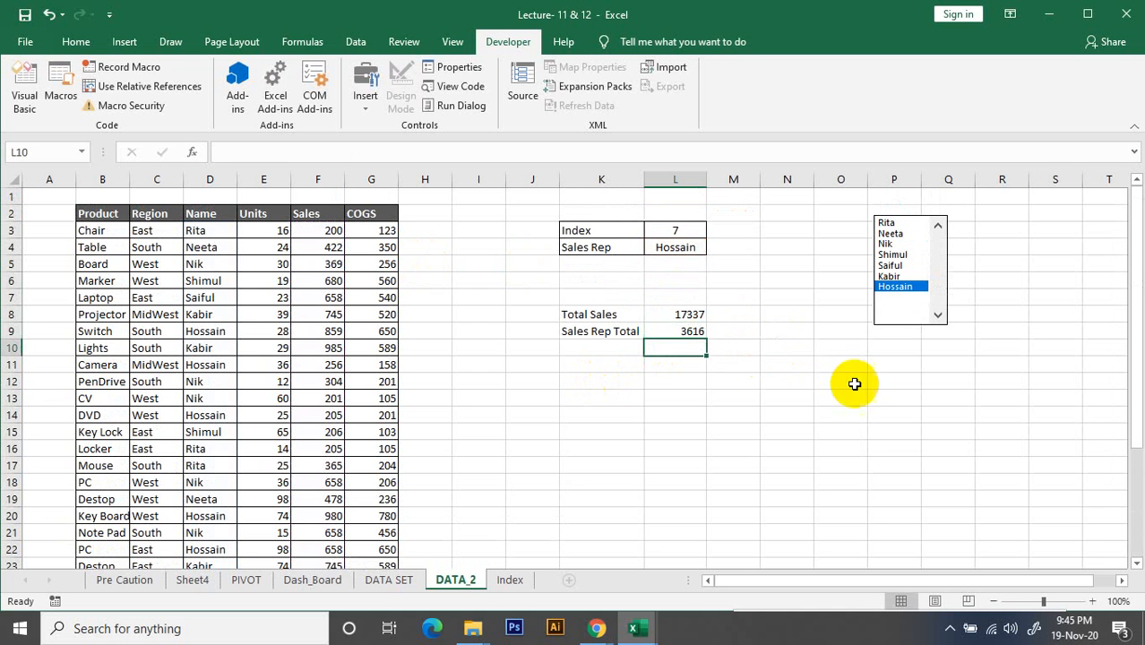
# Test the new Sales Rep Total formula by selecting the second and fourth sales reps, and compare it with Total Sales
pyautogui.click(672, 333)
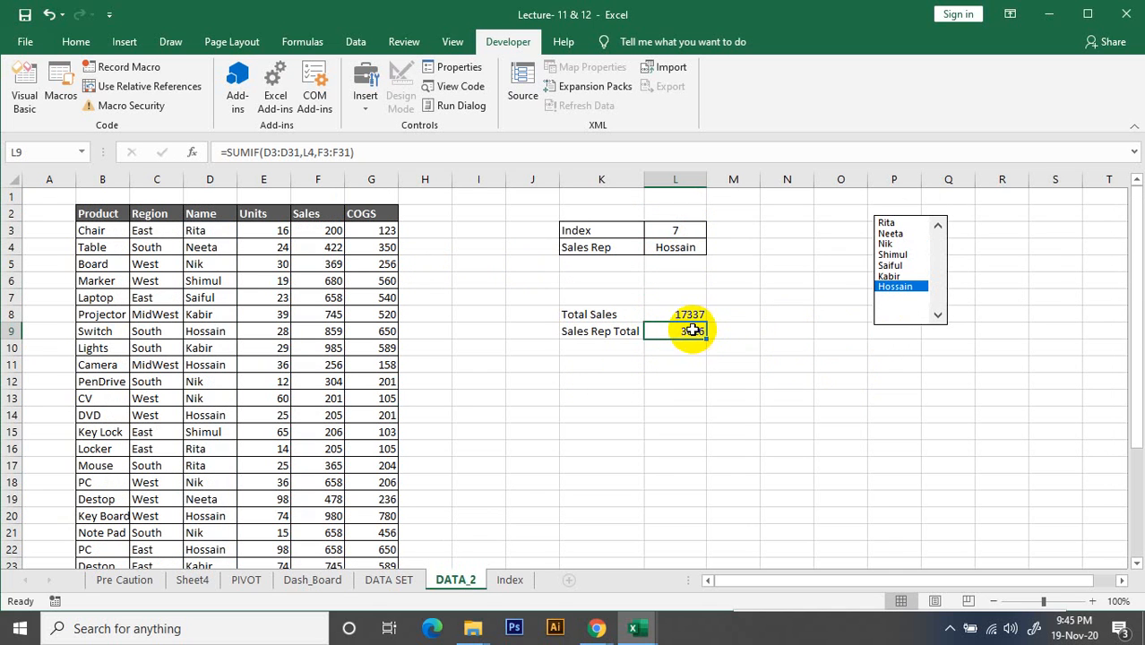
pyautogui.click(890, 234)
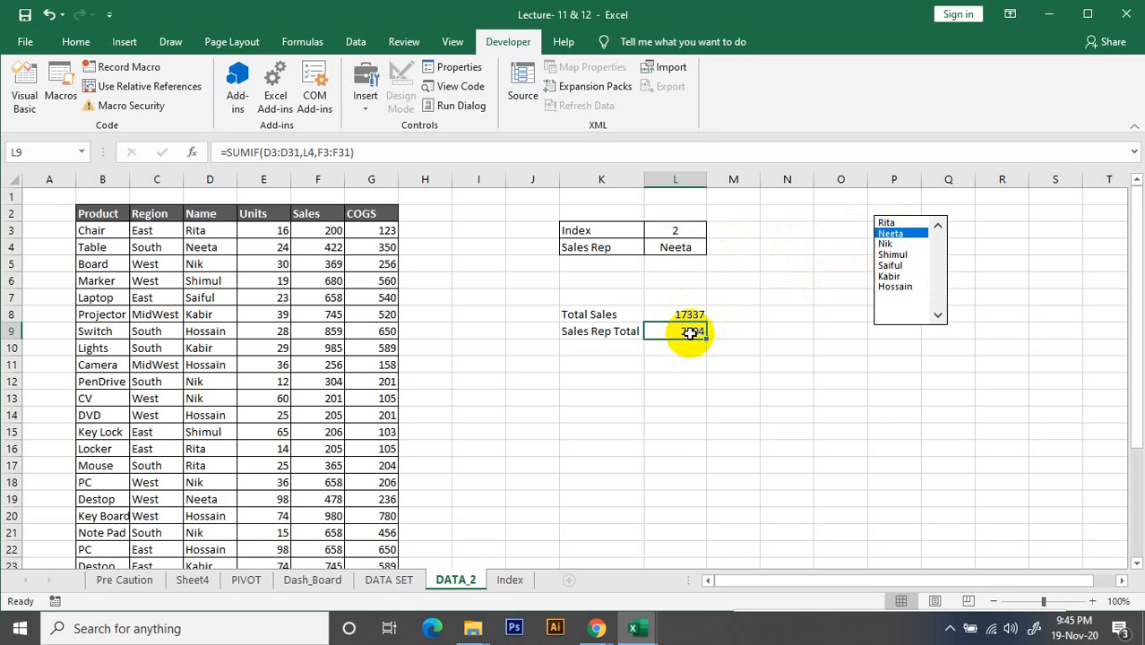
pyautogui.click(906, 255)
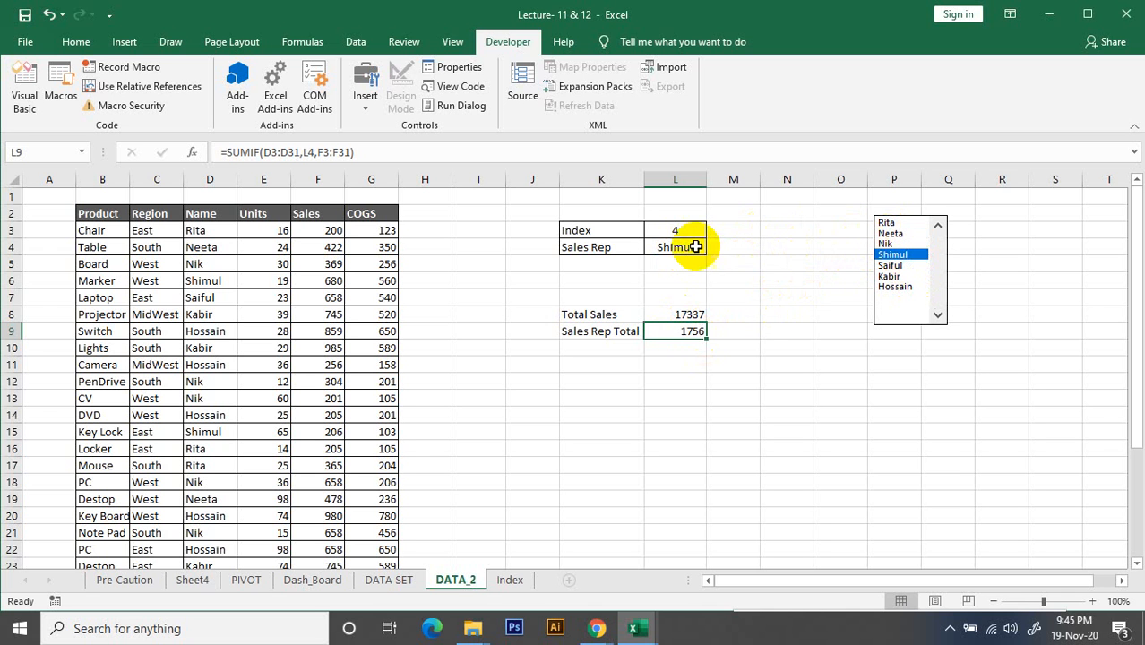
pyautogui.click(686, 364)
pyautogui.click(606, 353)
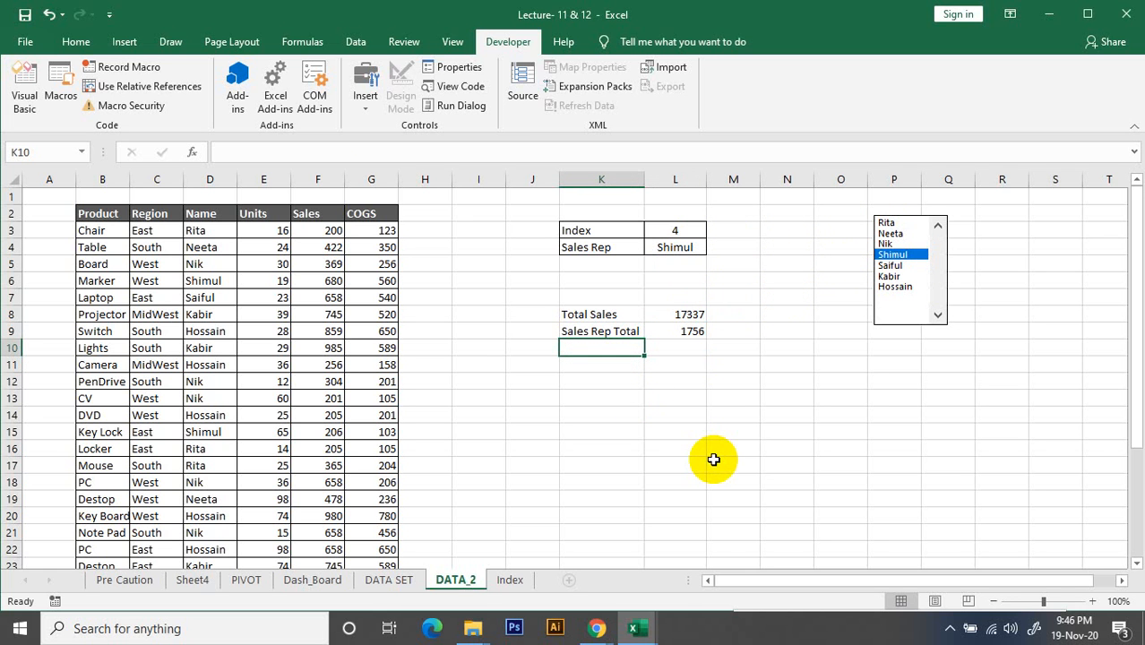
pyautogui.click(685, 315)
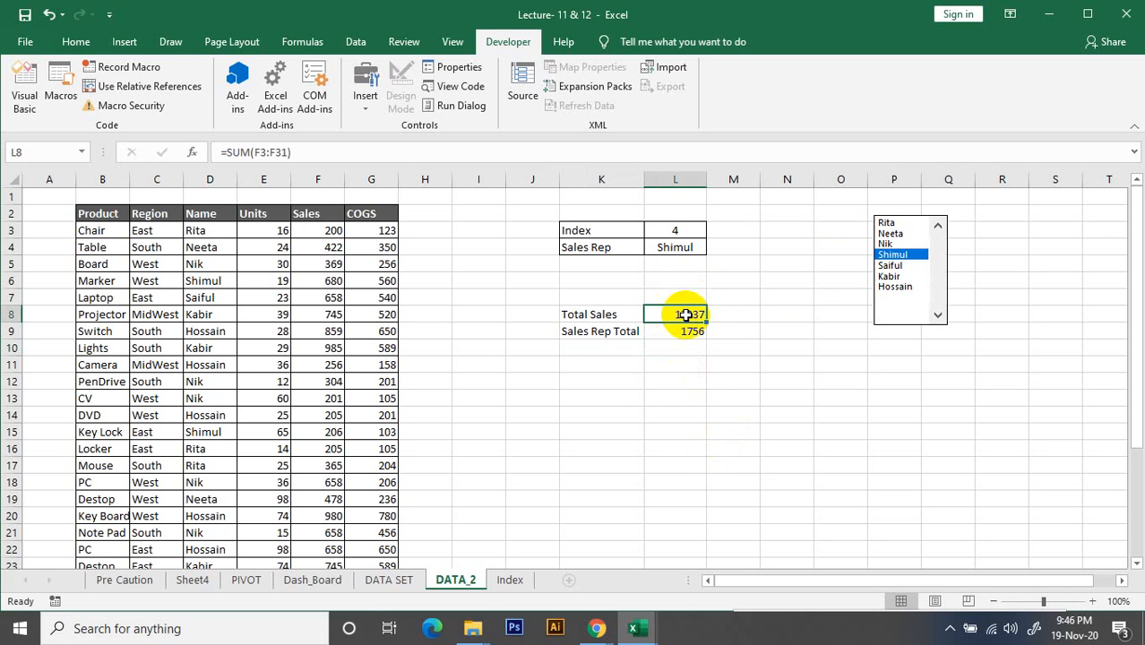
pyautogui.click(578, 332)
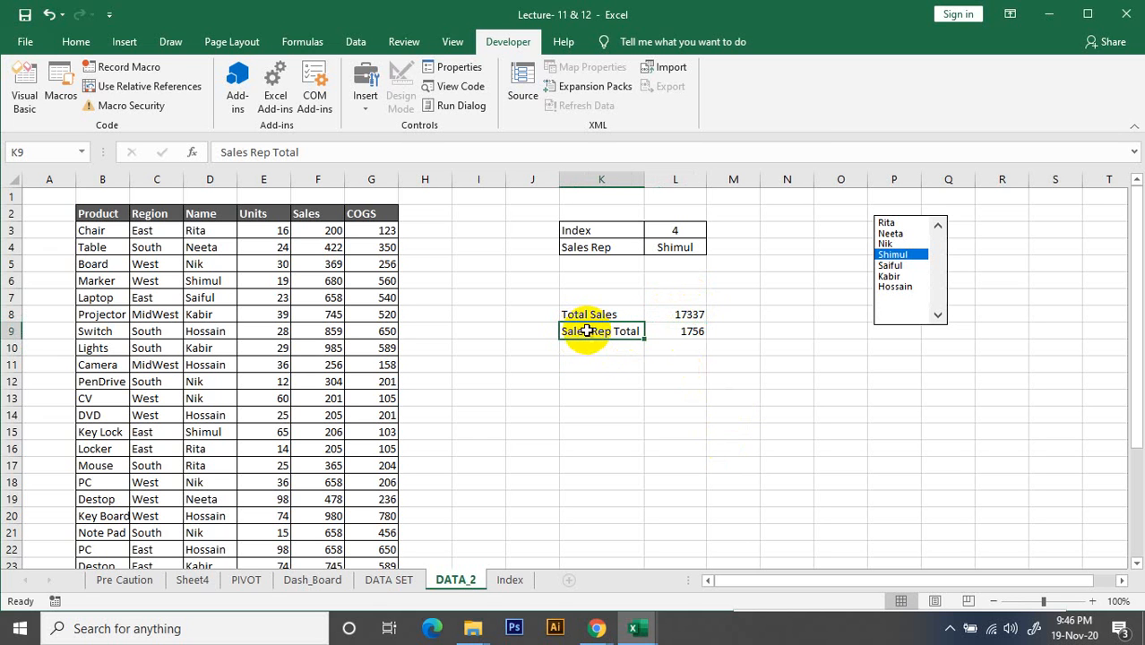
pyautogui.click(680, 331)
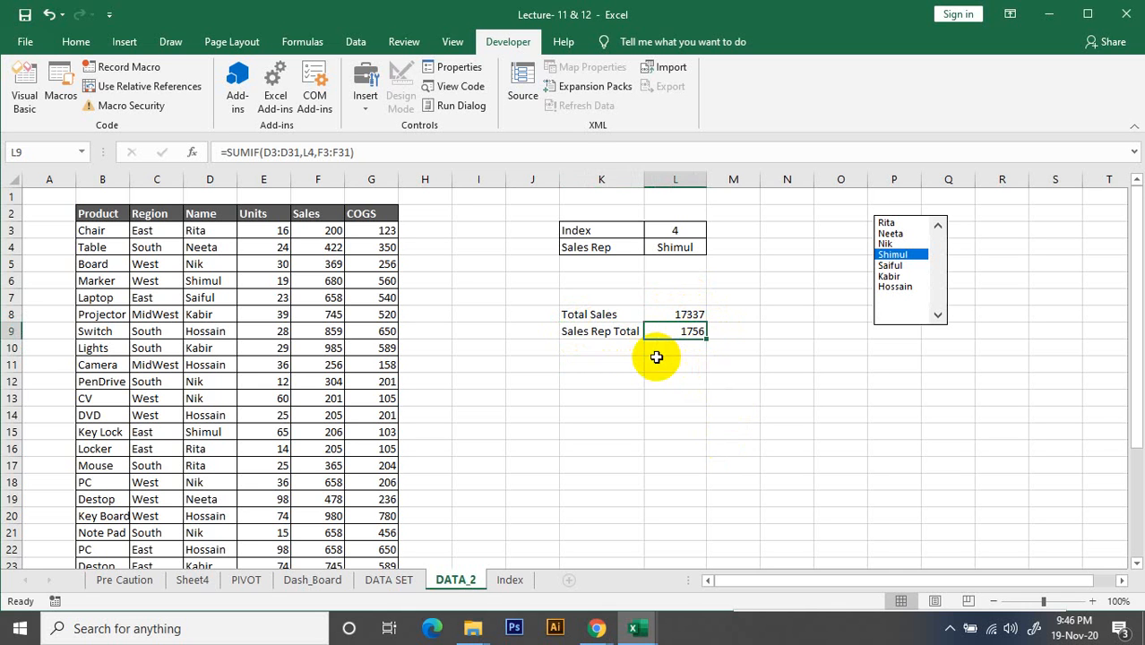
# Enter the label REST in cell K10, below Sales Rep Total
pyautogui.click(606, 351)
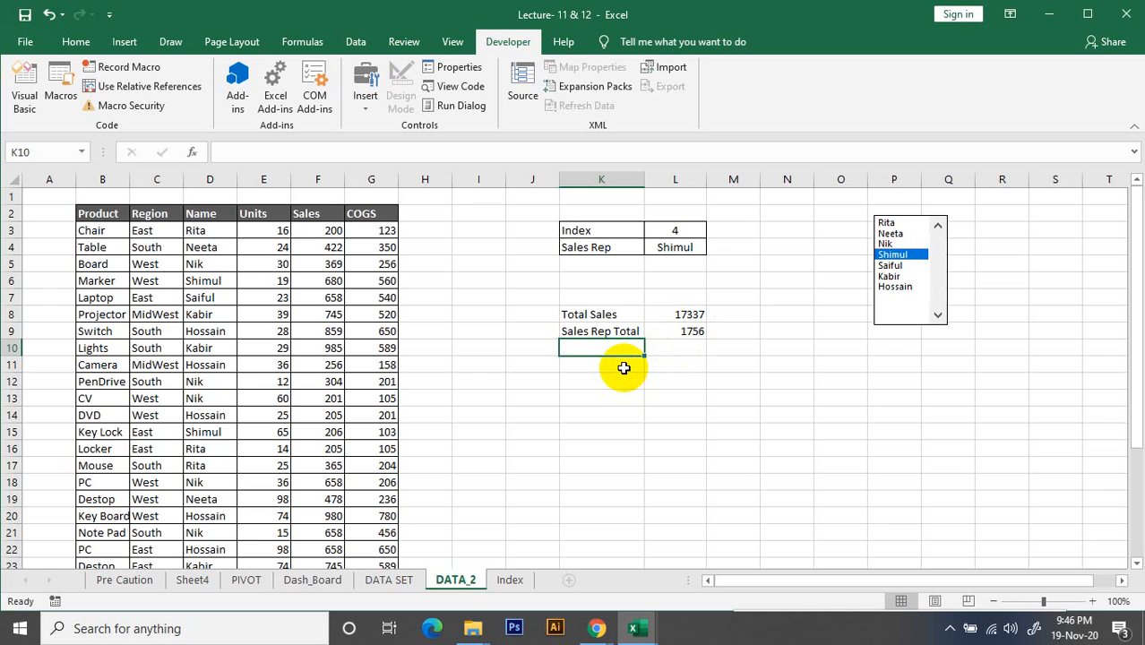
pyautogui.write('REST')
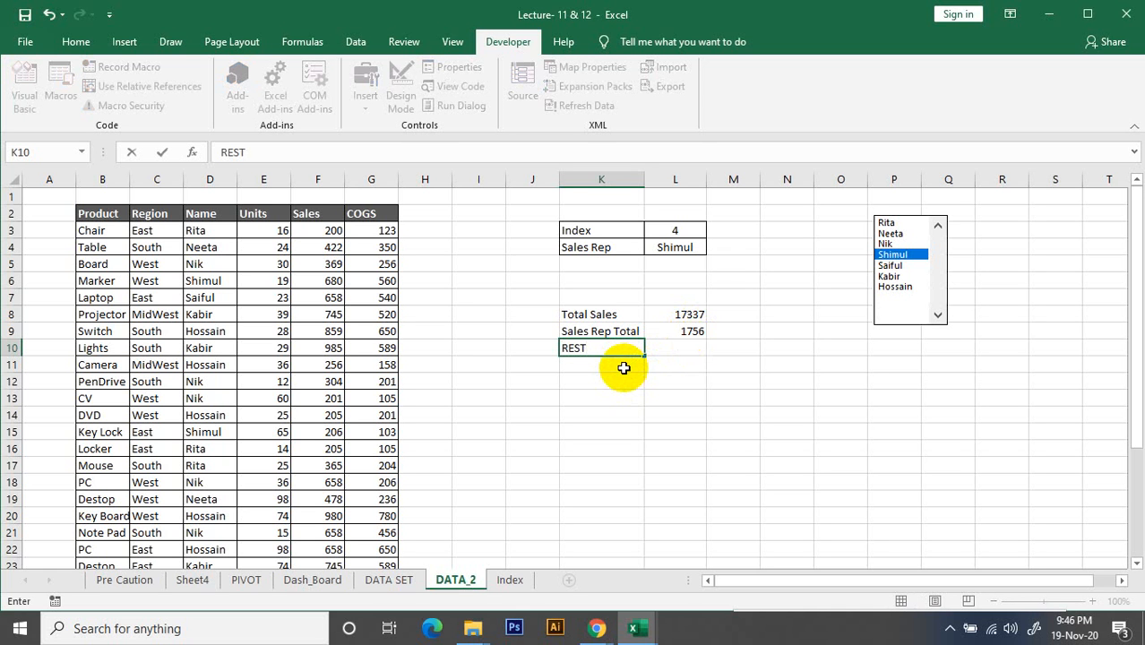
pyautogui.click(733, 427)
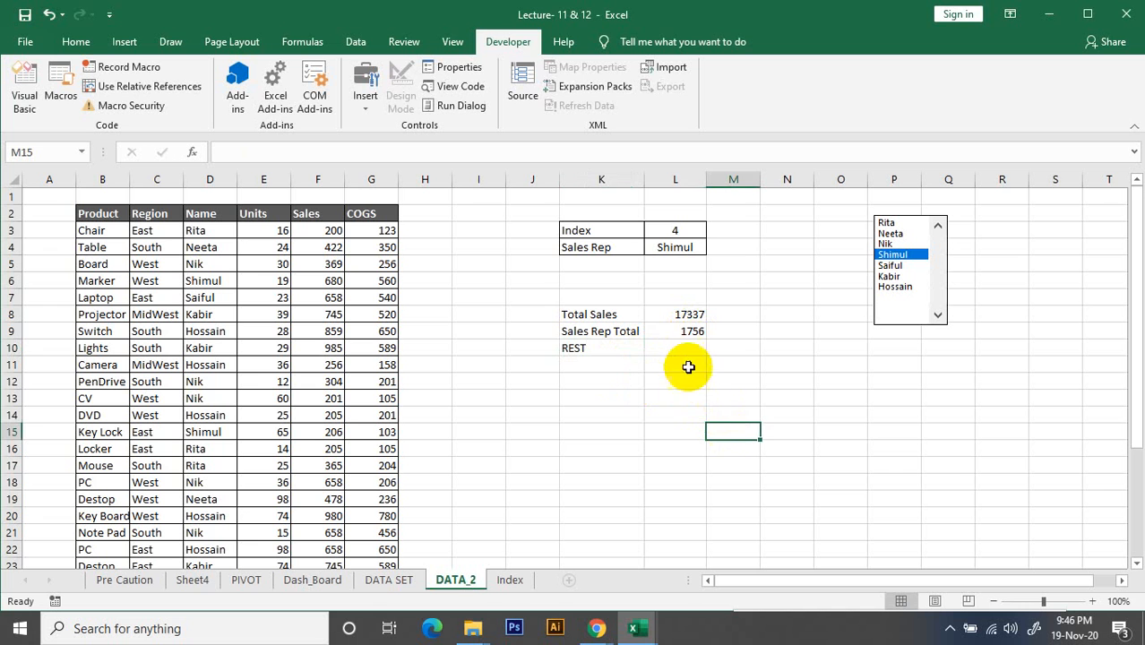
# Enter the formula =L8-L9 in L10 to subtract Sales Rep Total from Total Sales for the REST row
pyautogui.click(686, 351)
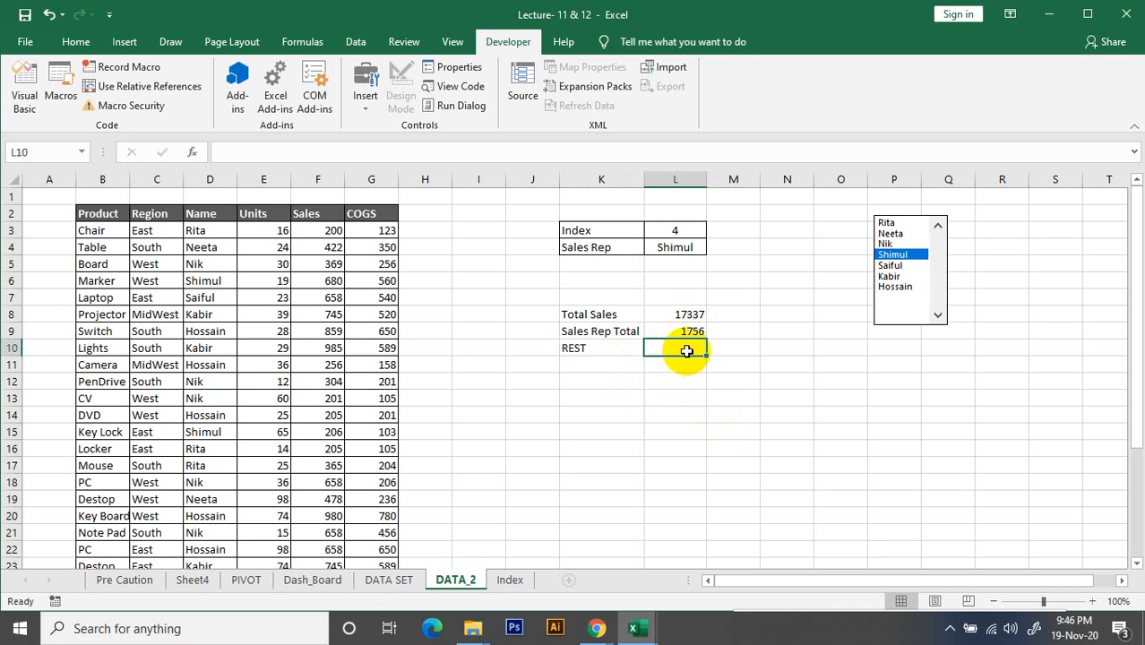
pyautogui.click(680, 312)
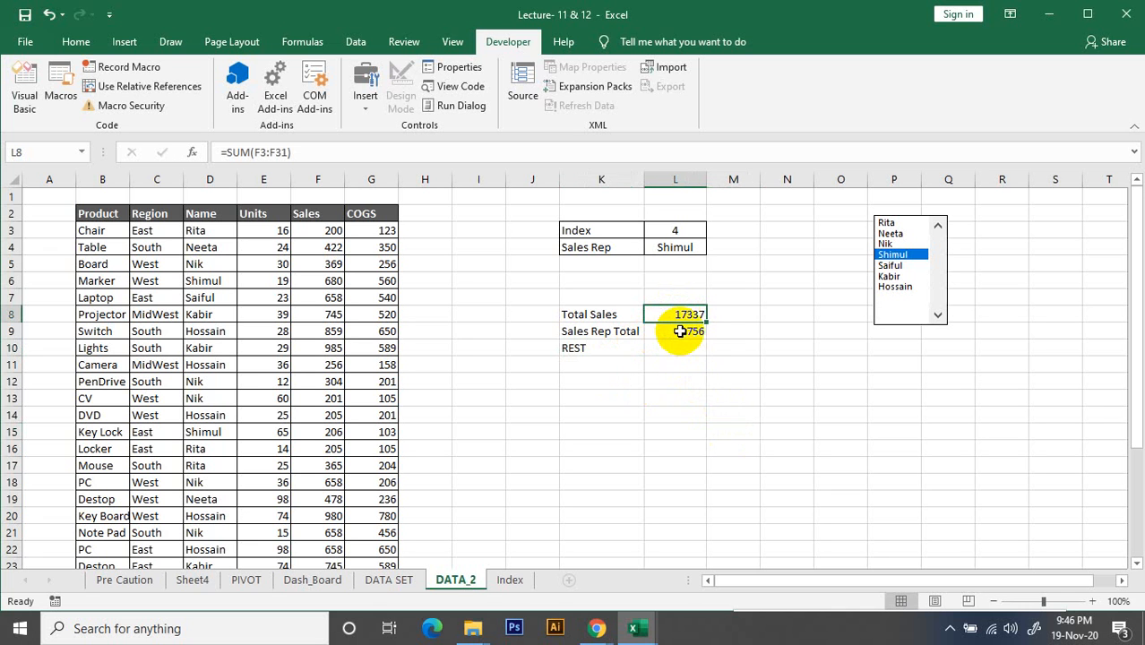
pyautogui.click(683, 333)
pyautogui.click(675, 350)
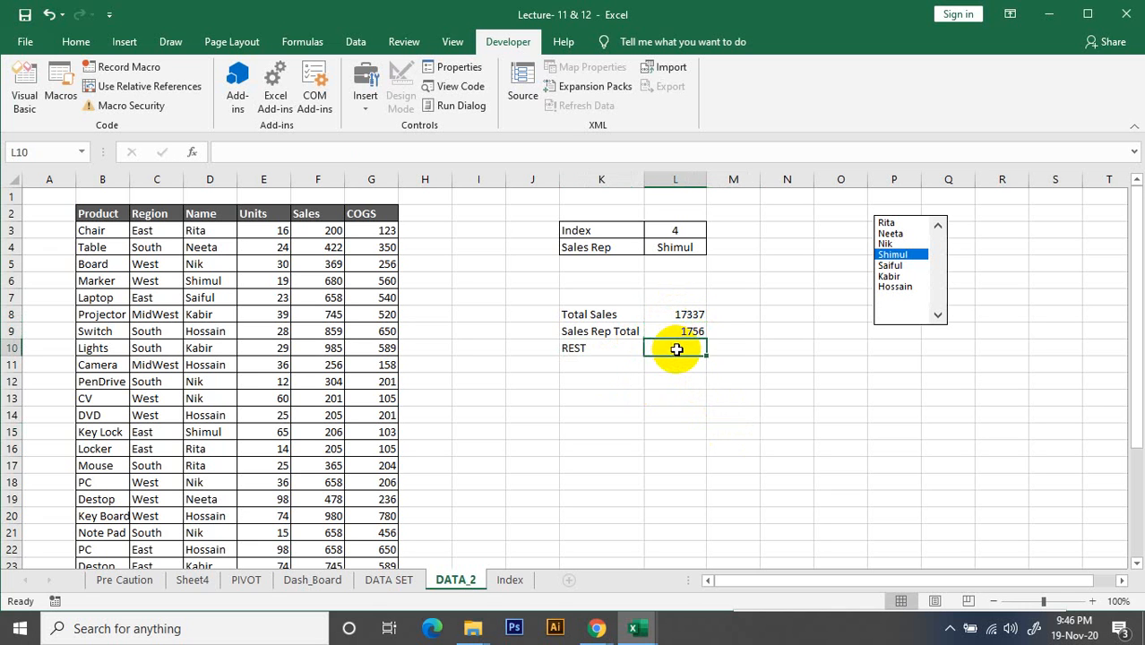
pyautogui.write('=')
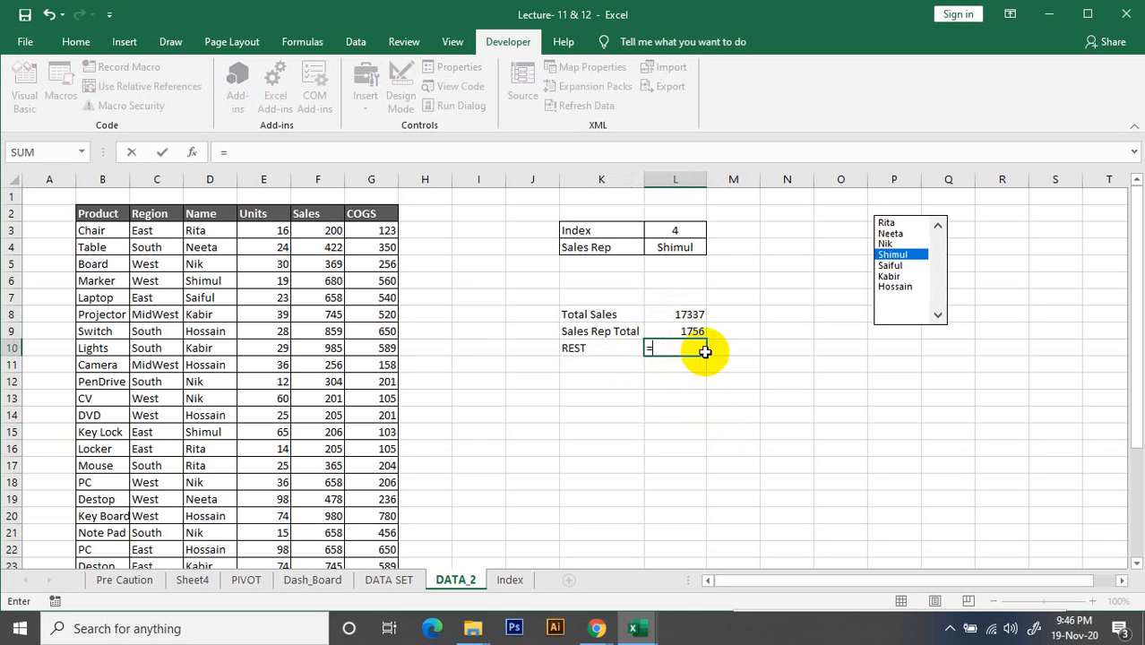
pyautogui.click(698, 317)
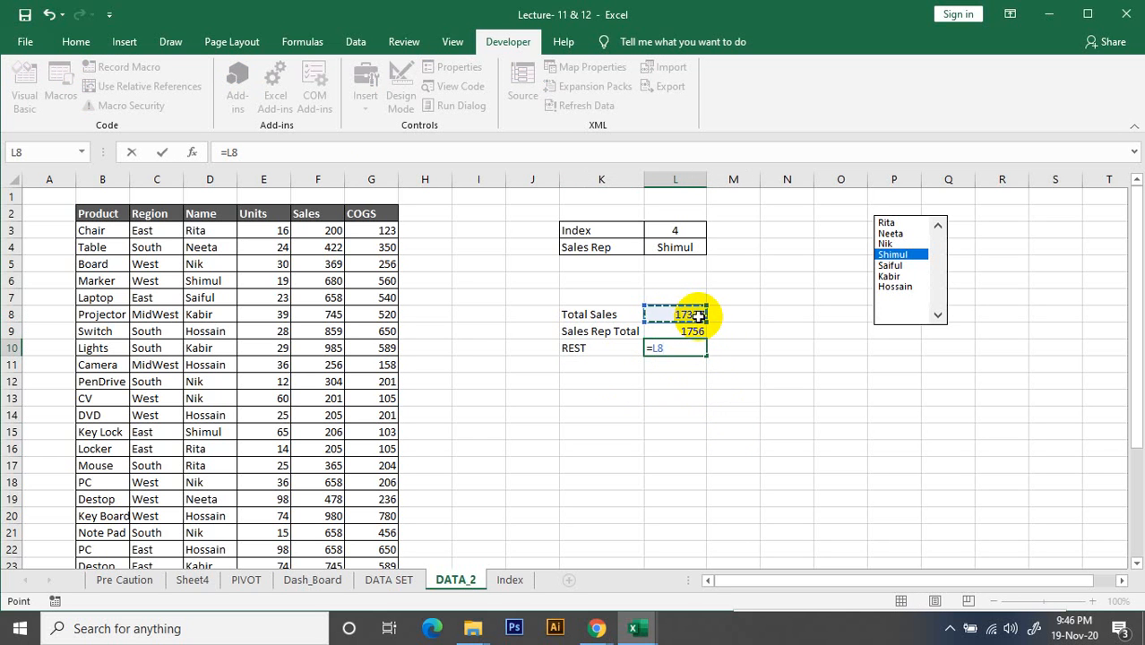
pyautogui.write('-')
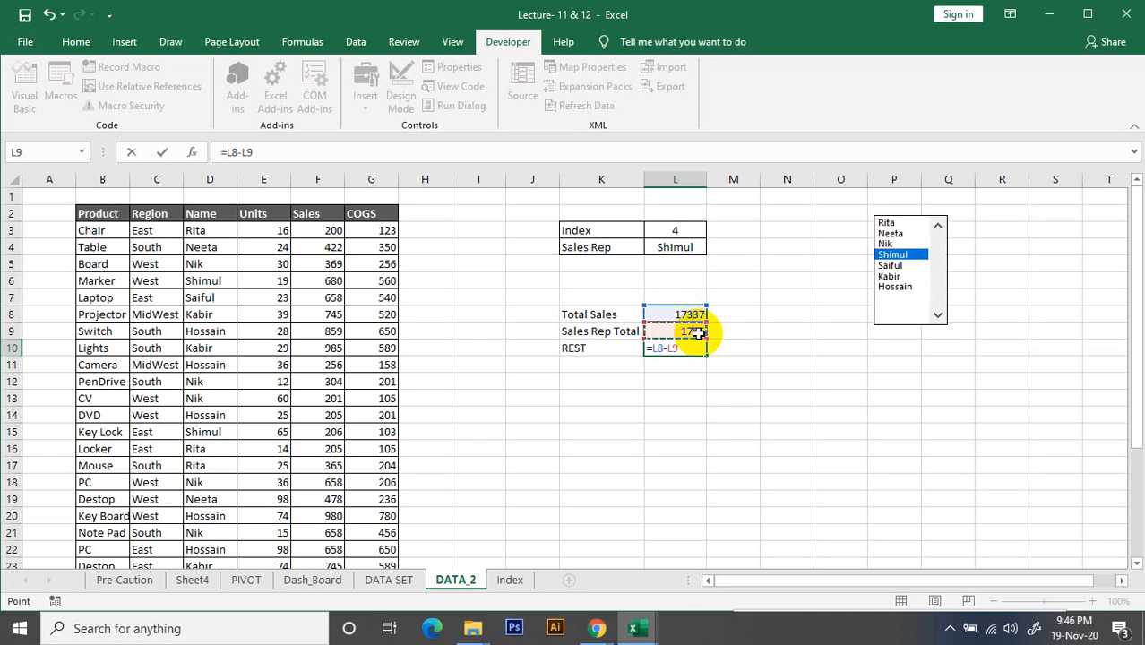
pyautogui.press('Return')
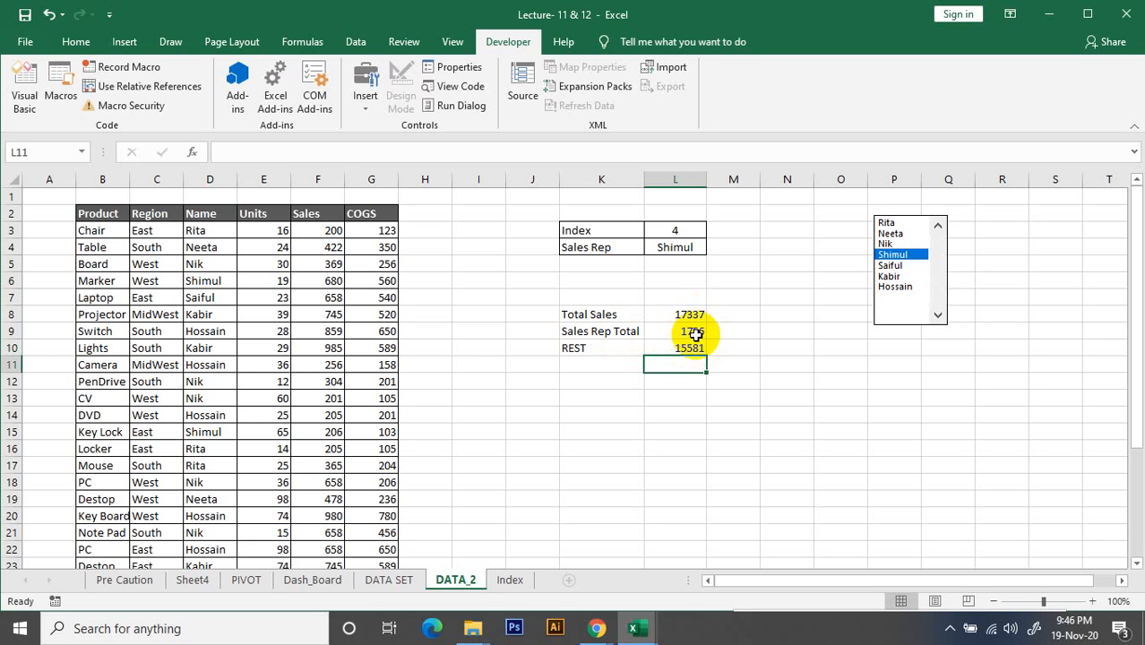
# Test the Sales Rep Total and REST formulas by selecting the fifth and sixth sales reps in the list box
pyautogui.click(690, 247)
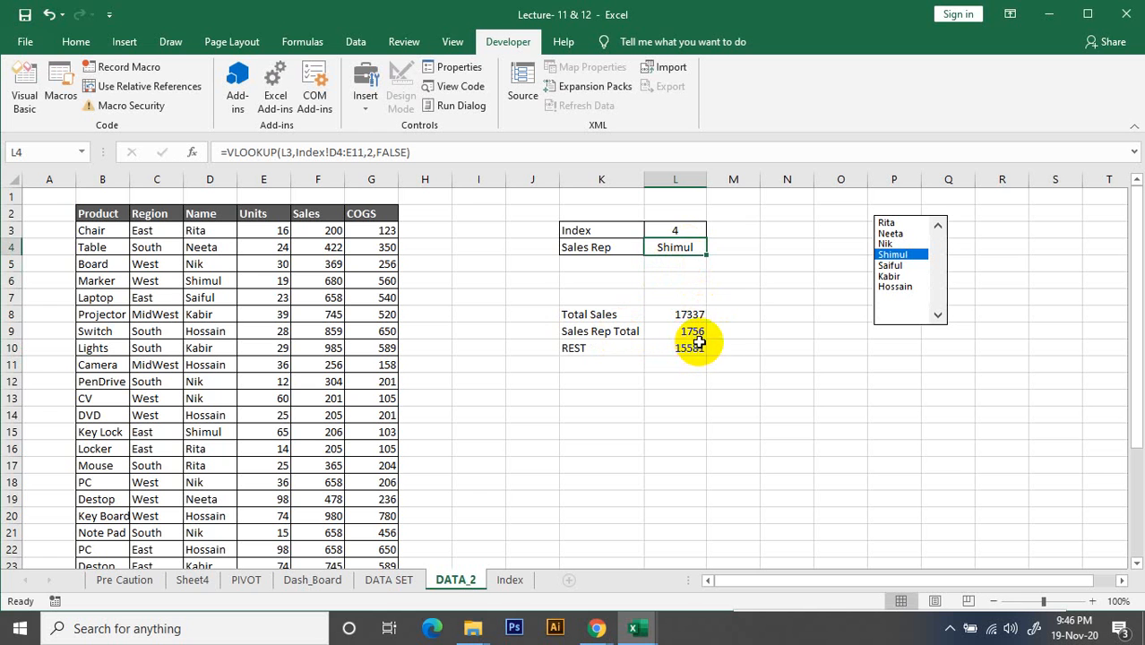
pyautogui.click(891, 265)
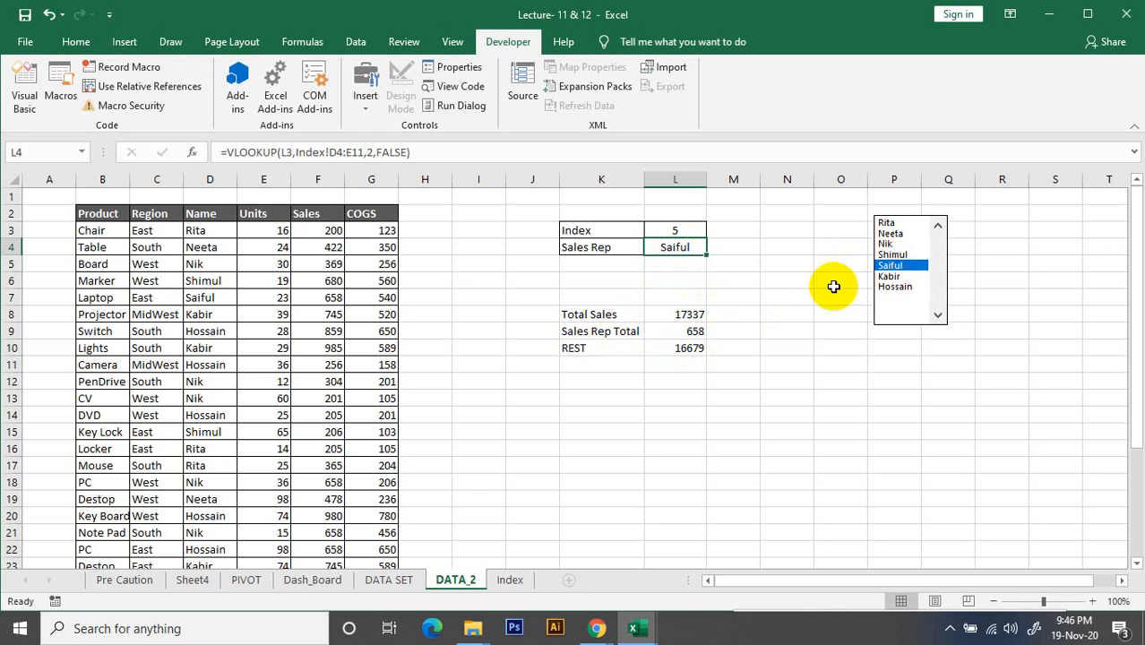
pyautogui.click(693, 332)
pyautogui.click(700, 349)
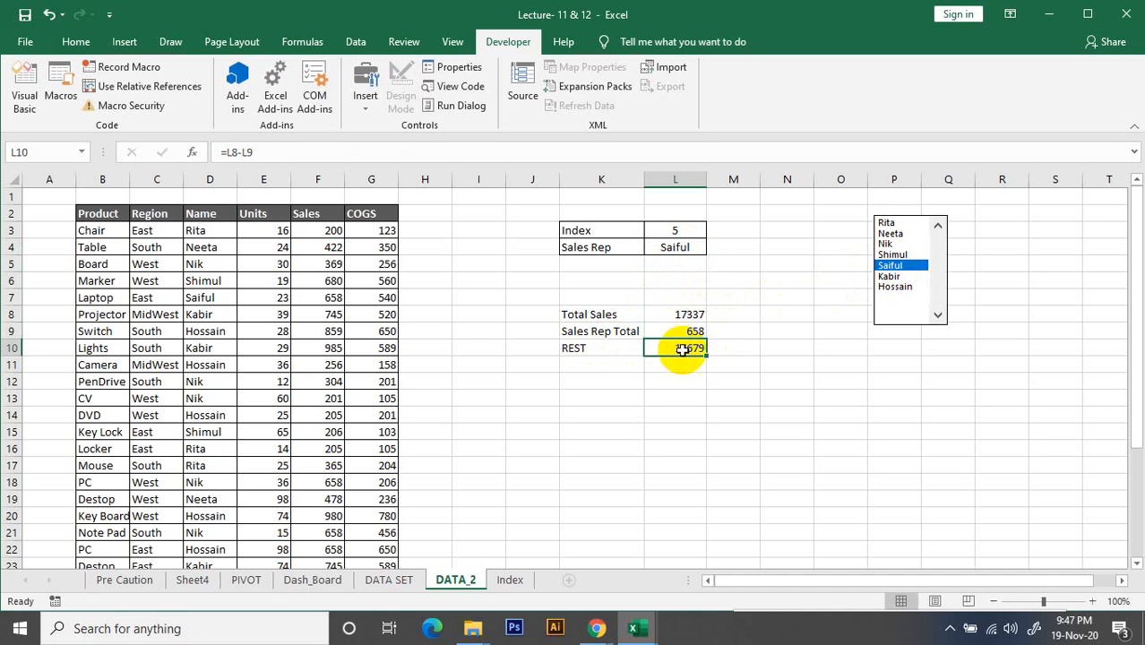
pyautogui.click(673, 411)
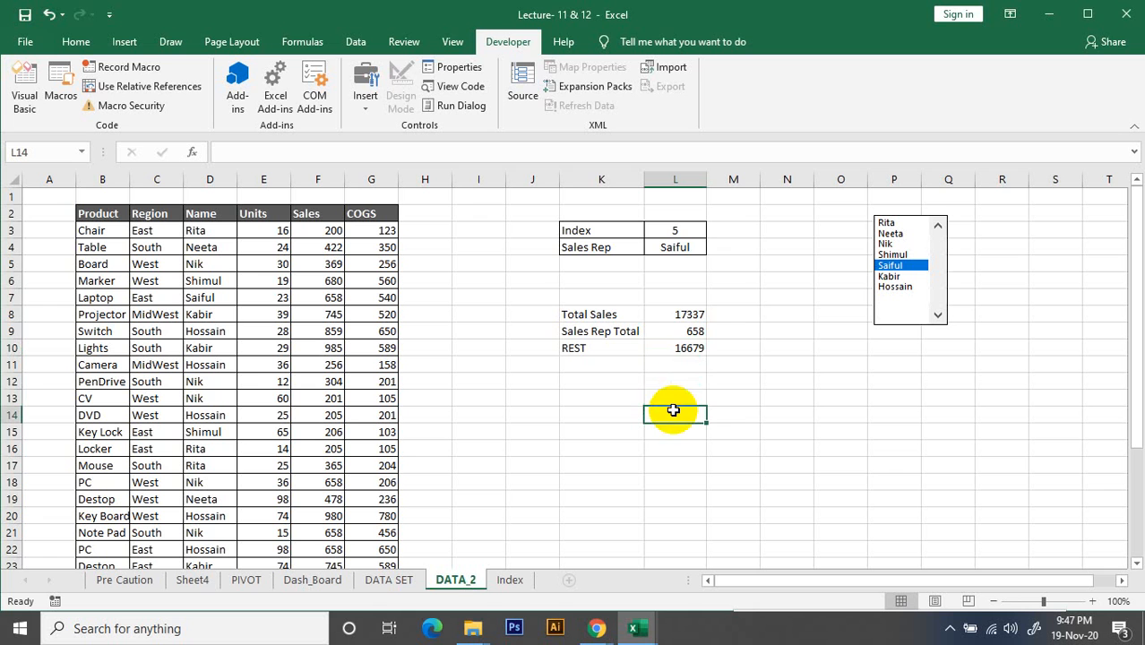
pyautogui.click(683, 317)
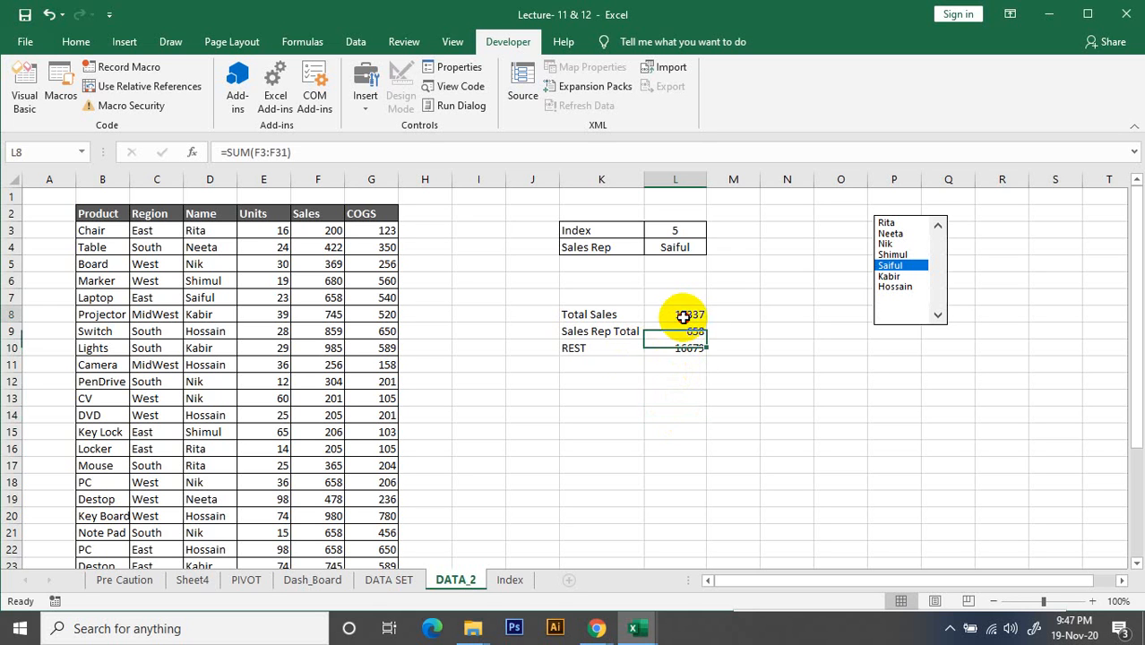
pyautogui.click(685, 349)
pyautogui.click(687, 330)
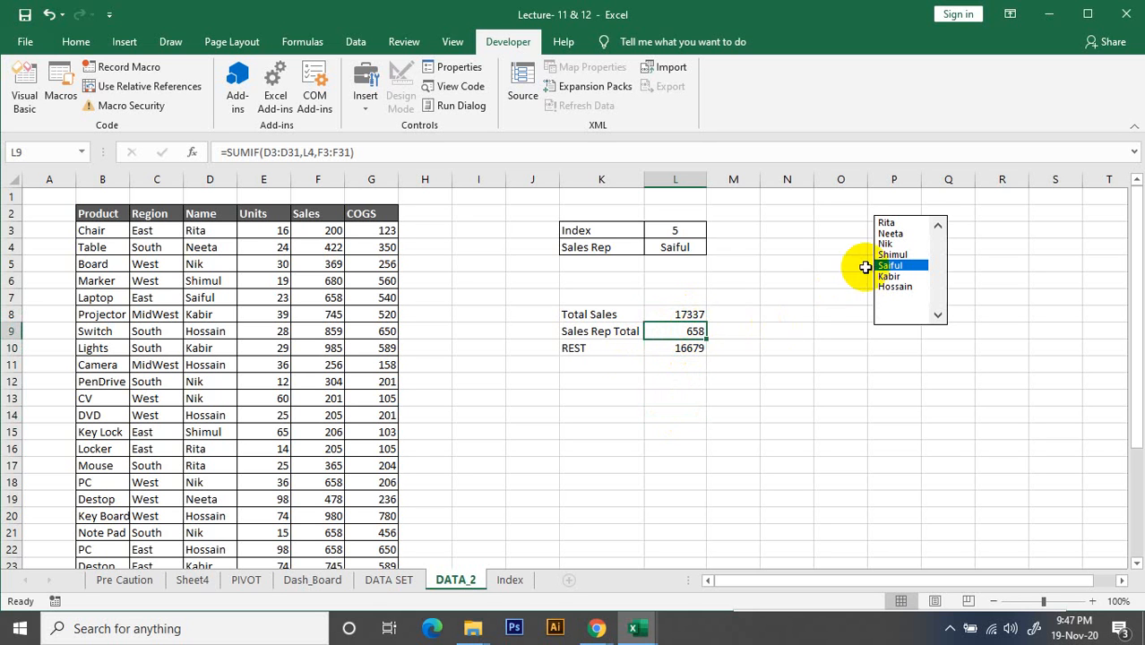
pyautogui.click(892, 277)
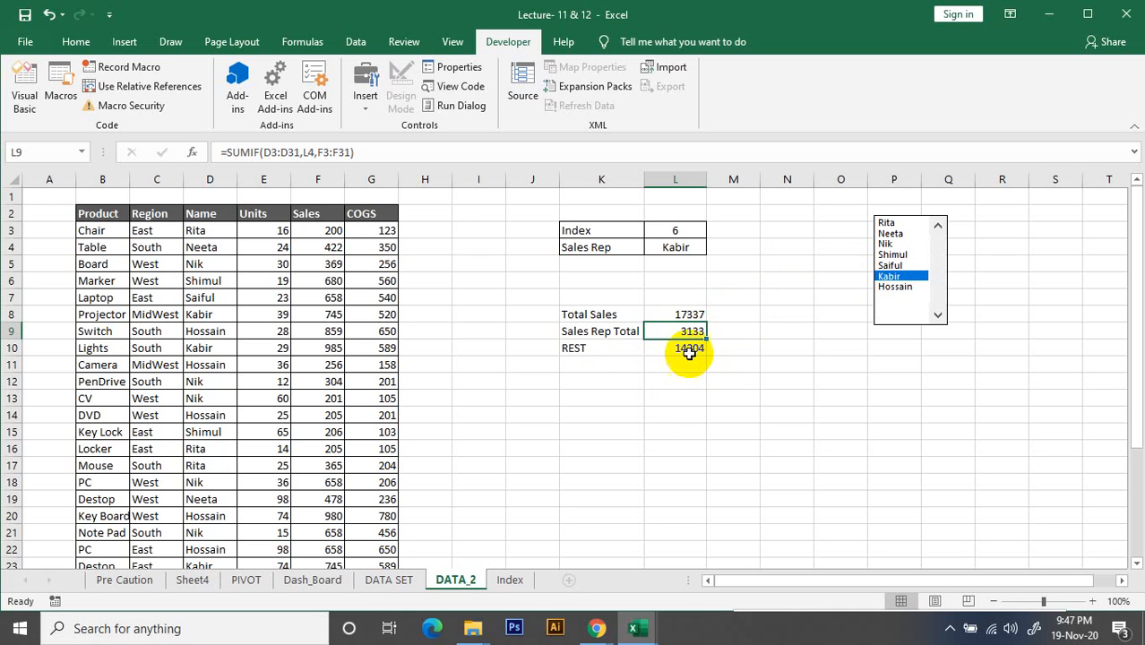
pyautogui.click(721, 379)
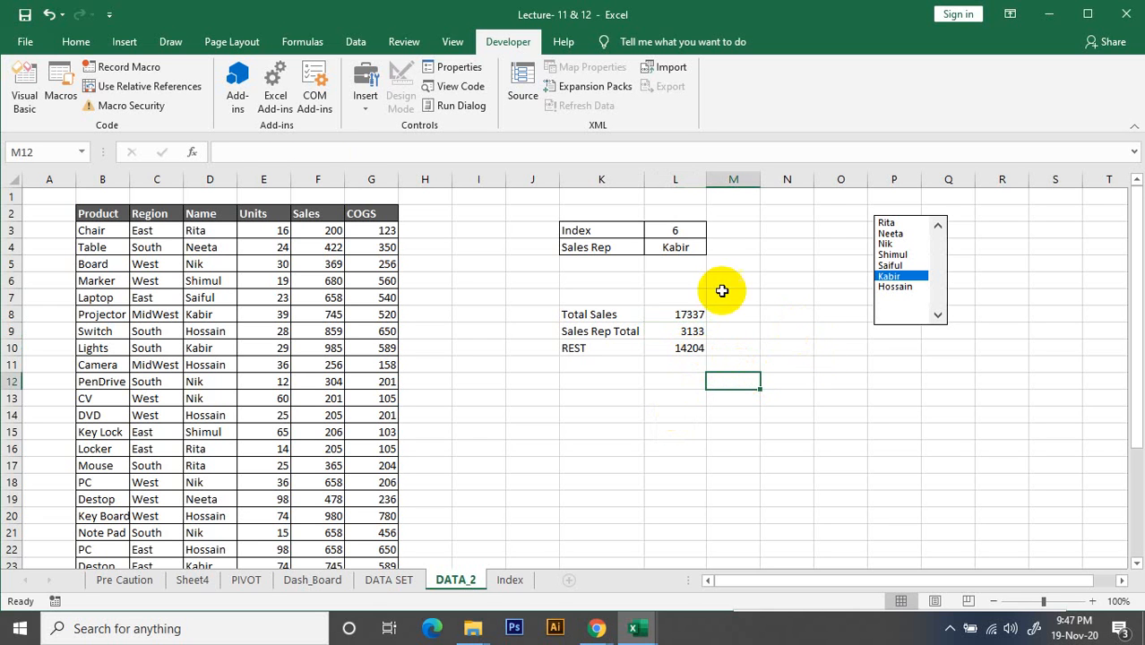
pyautogui.click(746, 314)
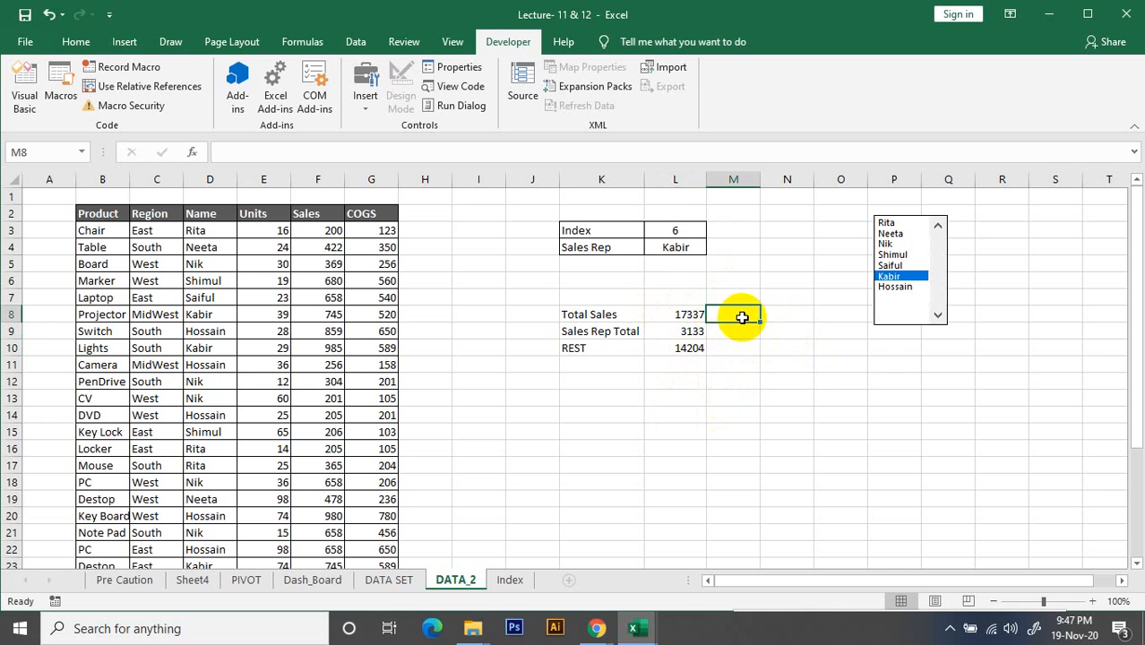
pyautogui.click(674, 381)
pyautogui.click(743, 310)
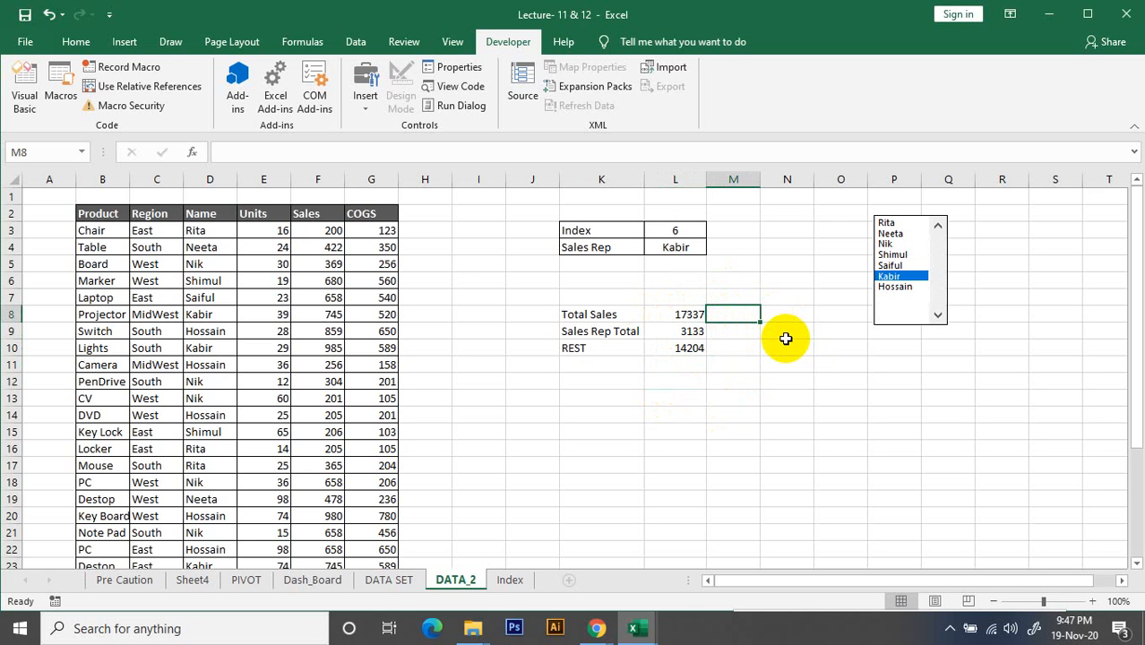
pyautogui.click(742, 397)
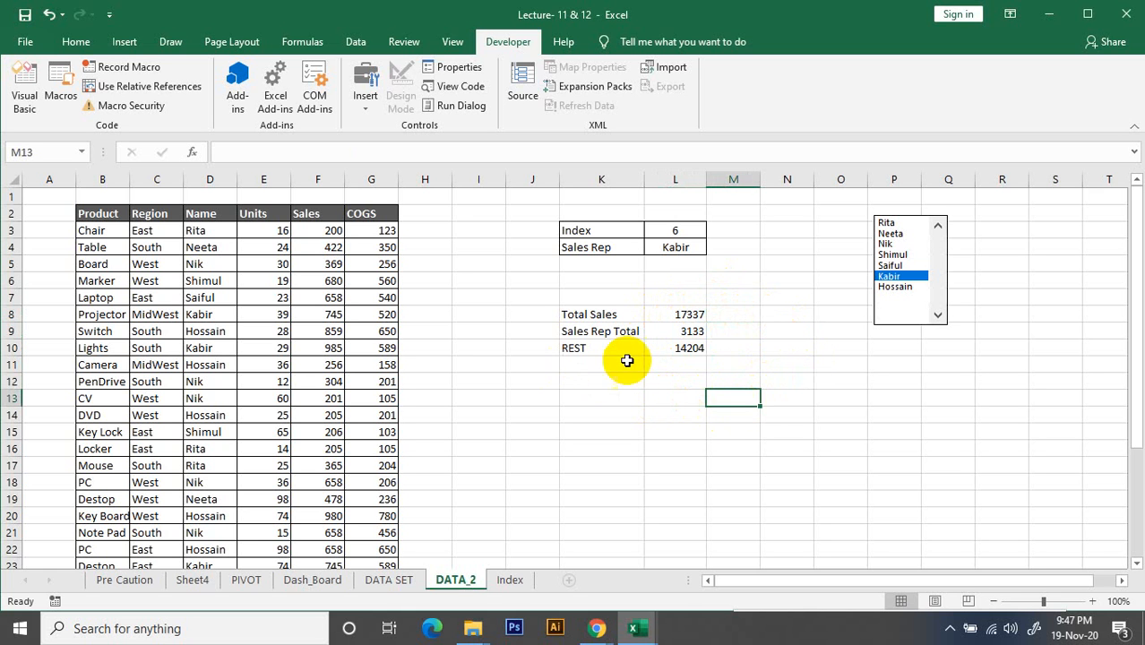
pyautogui.click(636, 395)
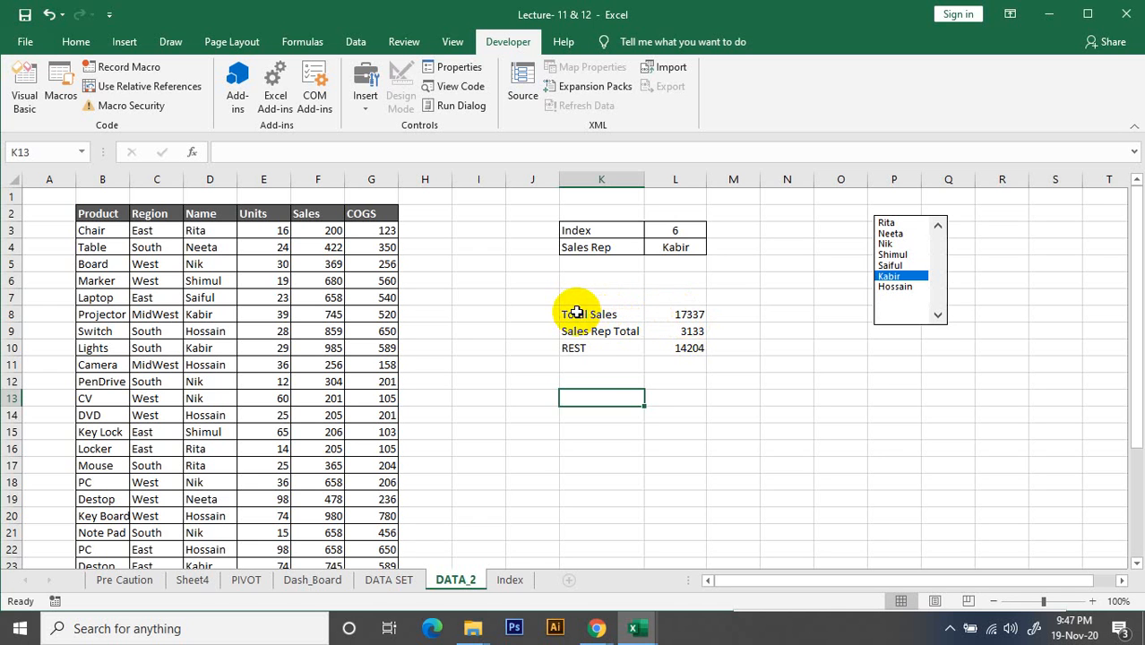
# Apply all borders to the sales summary range K8:L10
pyautogui.moveTo(594, 320); pyautogui.dragTo(687, 346)
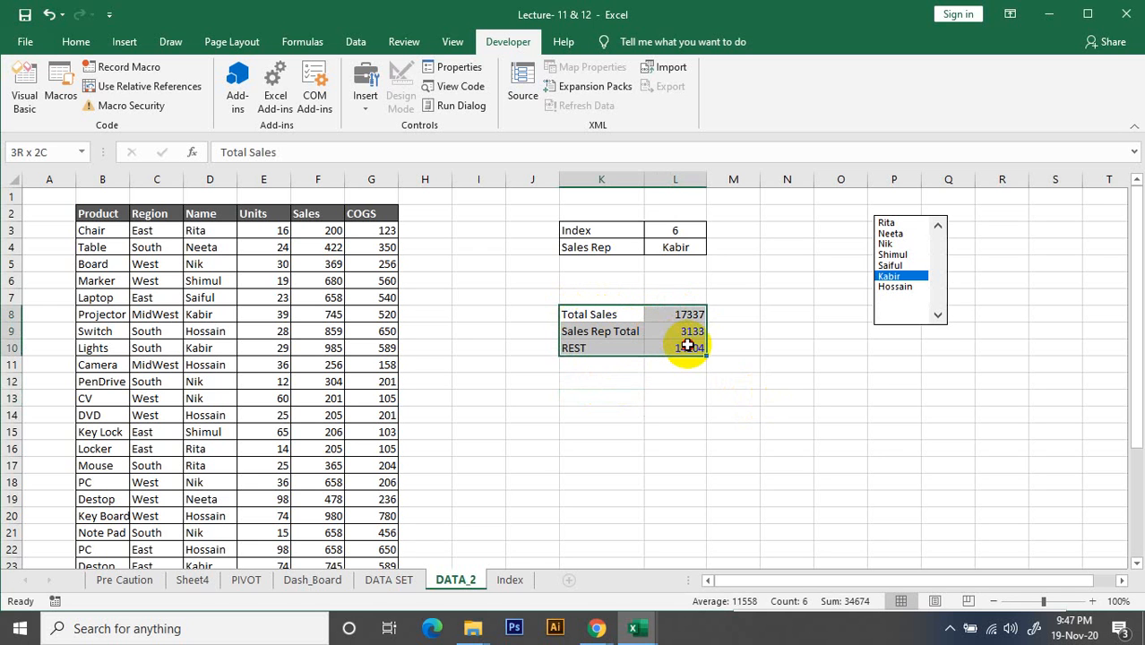
pyautogui.click(121, 42)
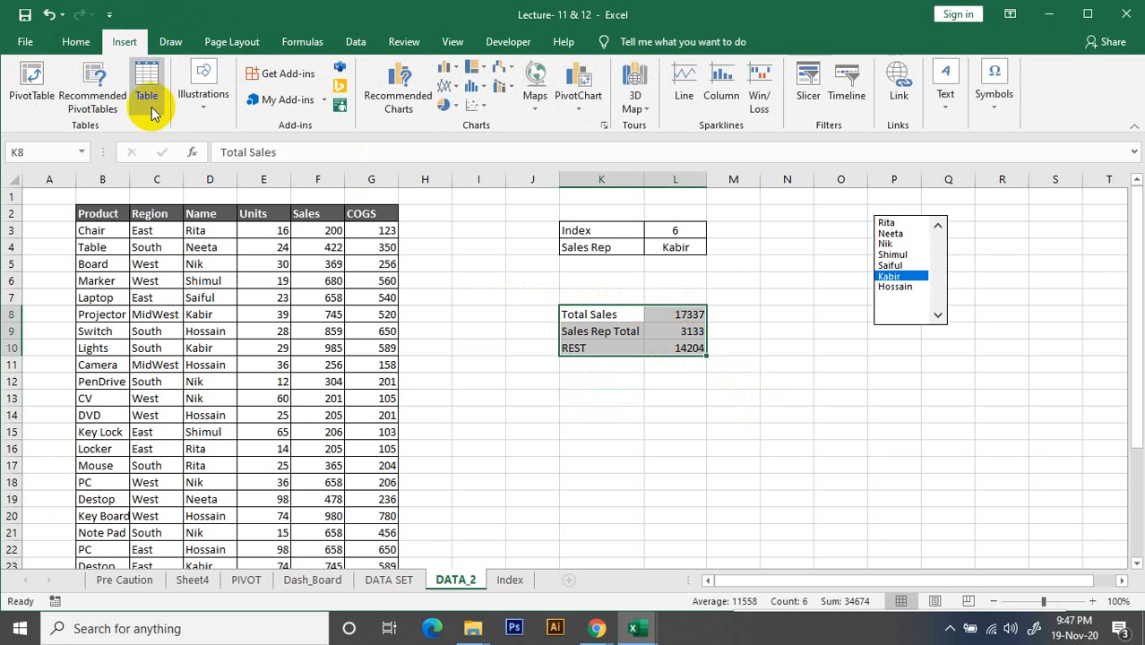
pyautogui.click(81, 41)
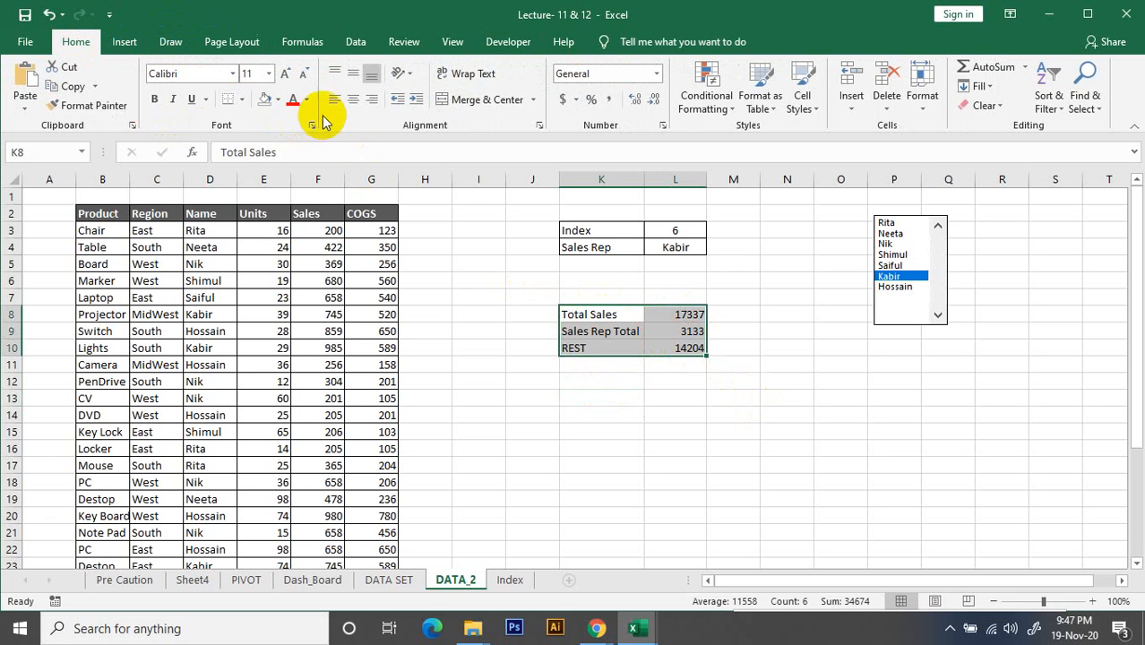
pyautogui.click(241, 99)
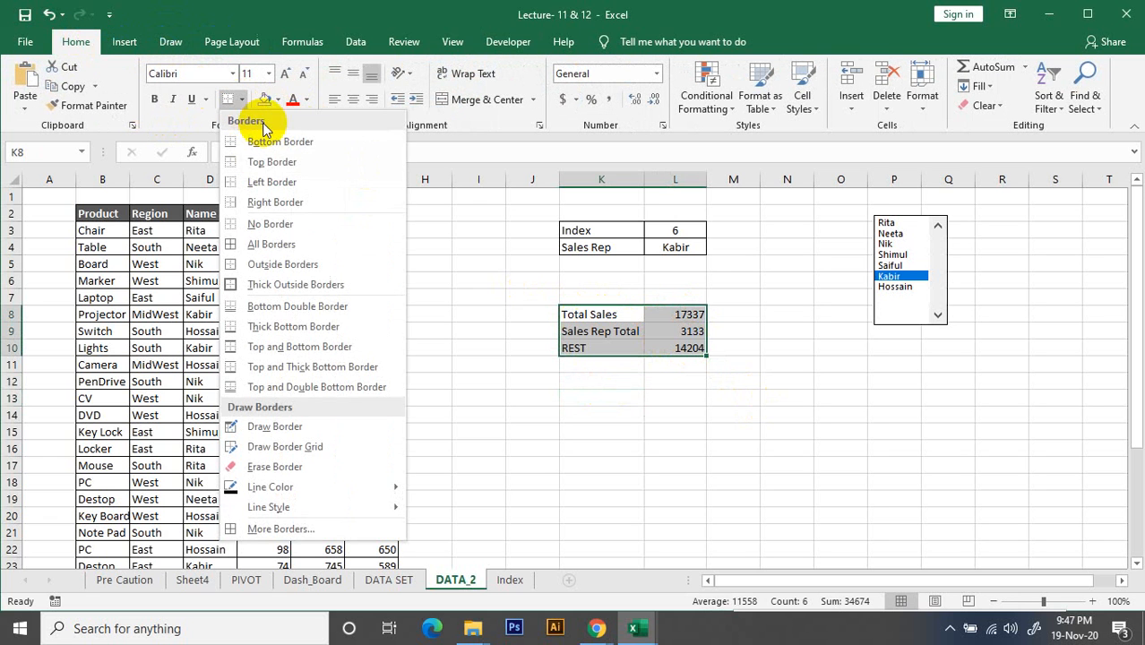
pyautogui.click(259, 266)
pyautogui.click(841, 482)
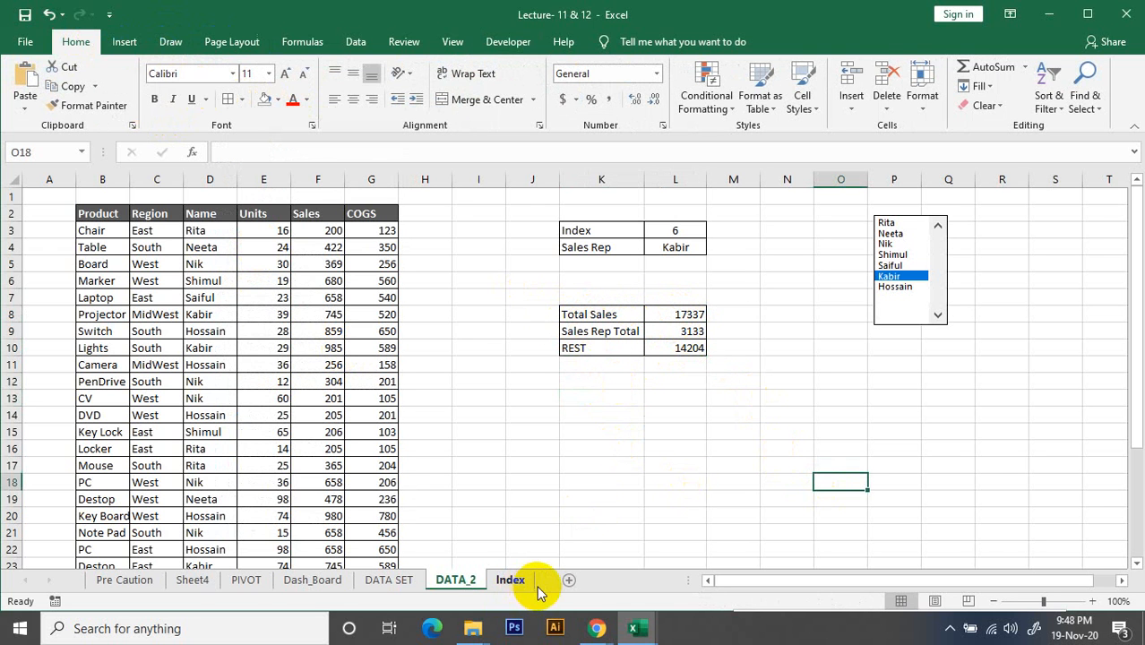
# Add a new worksheet after DATA_2 and name it Dash_Board2
pyautogui.click(566, 581)
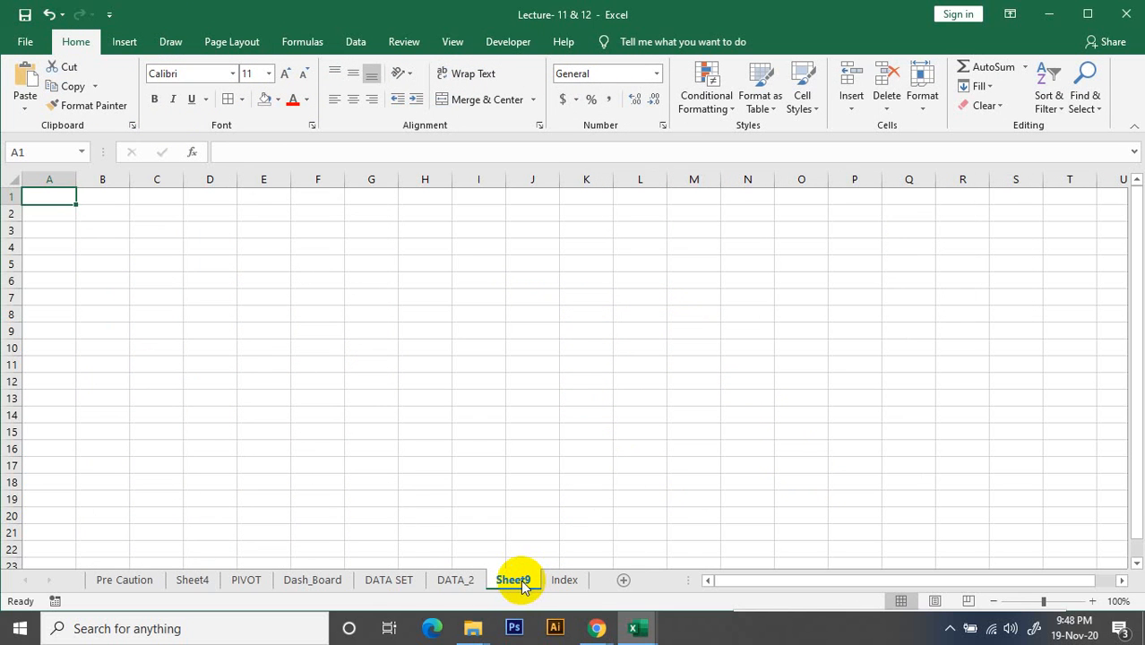
pyautogui.doubleClick(524, 583)
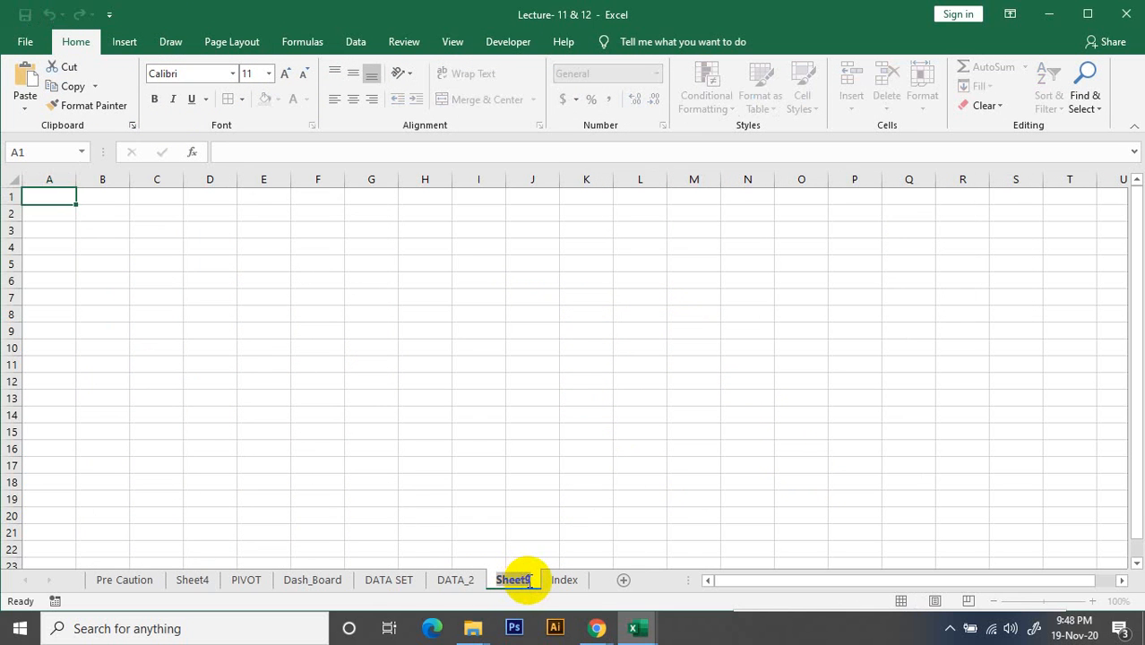
pyautogui.write('DA')
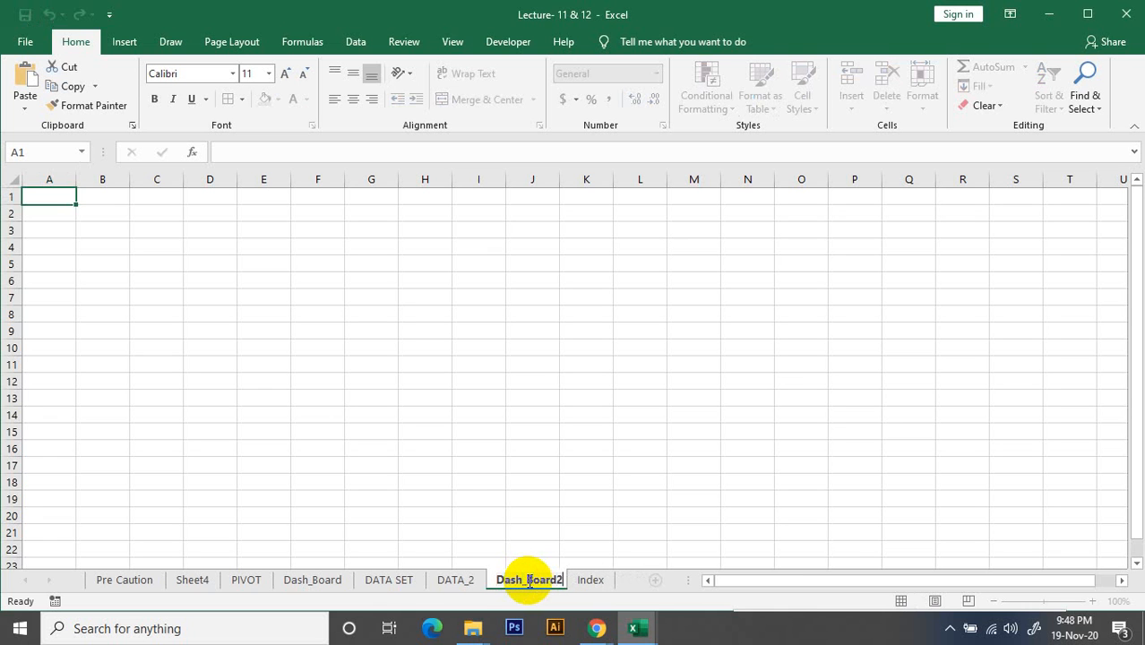
pyautogui.click(643, 396)
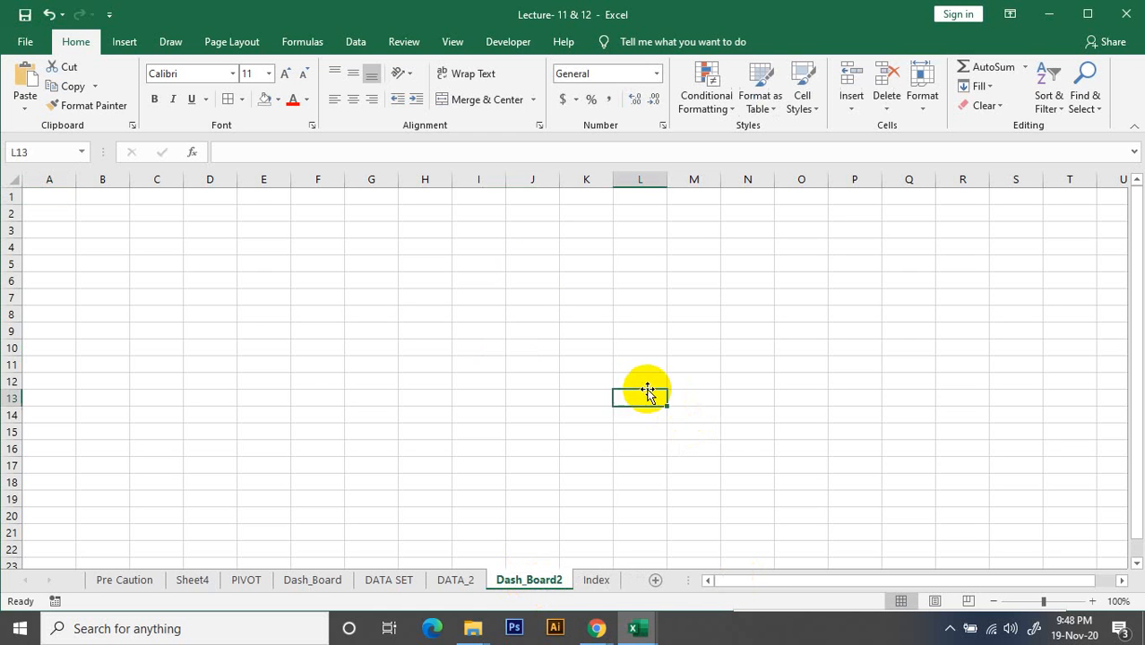
# Hide the gridlines on the Dash_Board2 sheet
pyautogui.click(360, 42)
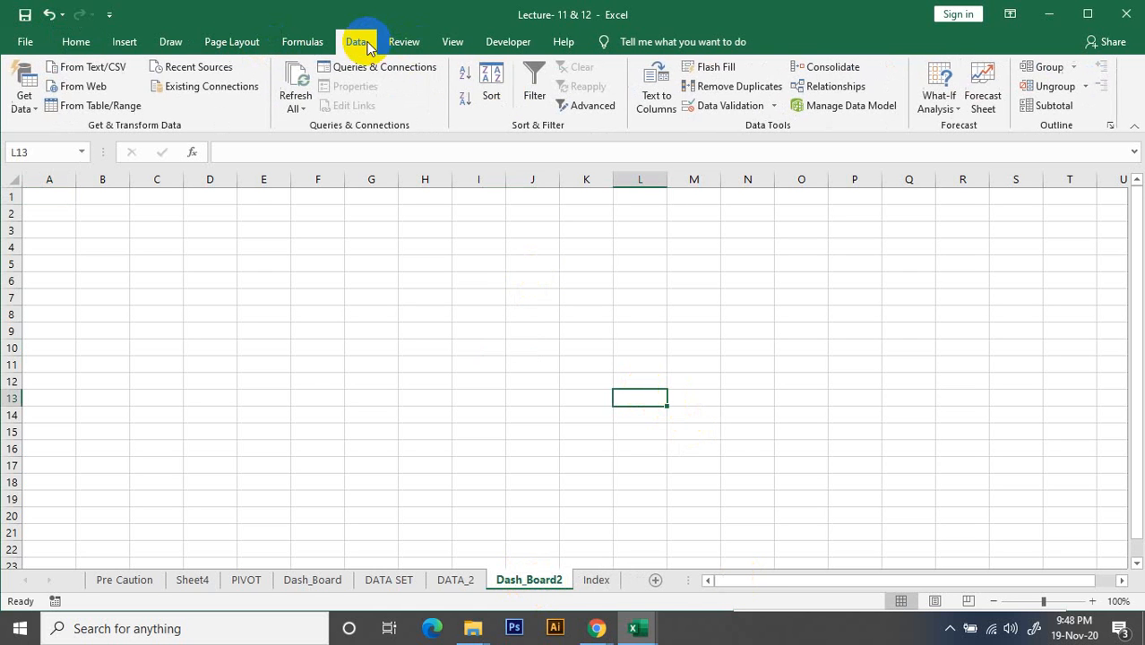
pyautogui.click(451, 42)
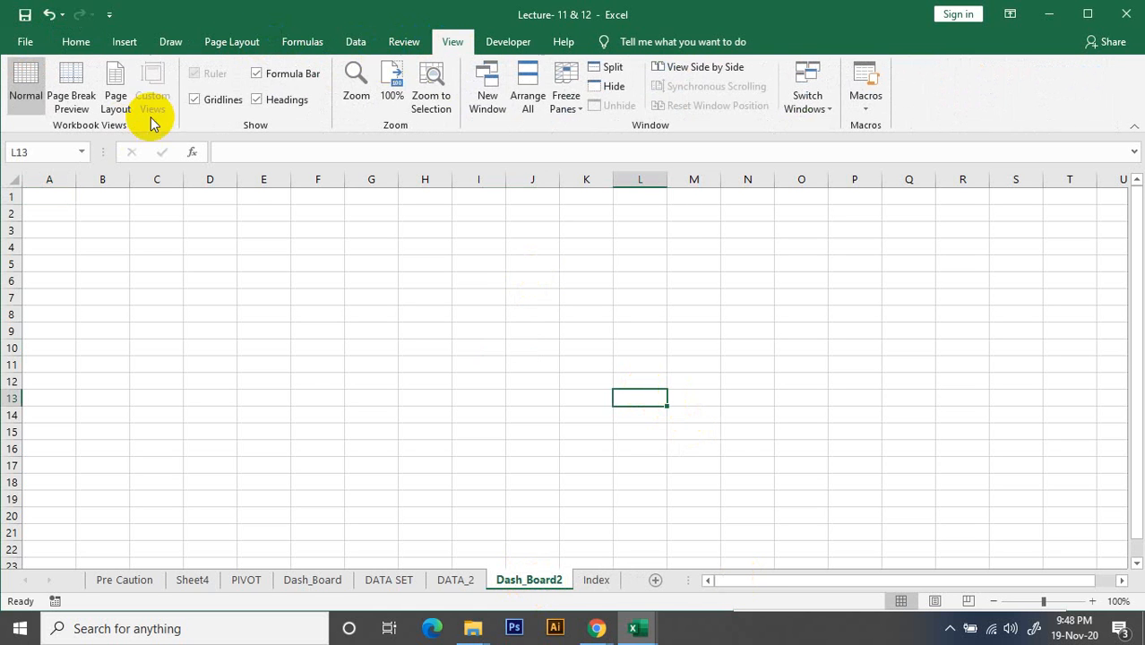
pyautogui.click(199, 100)
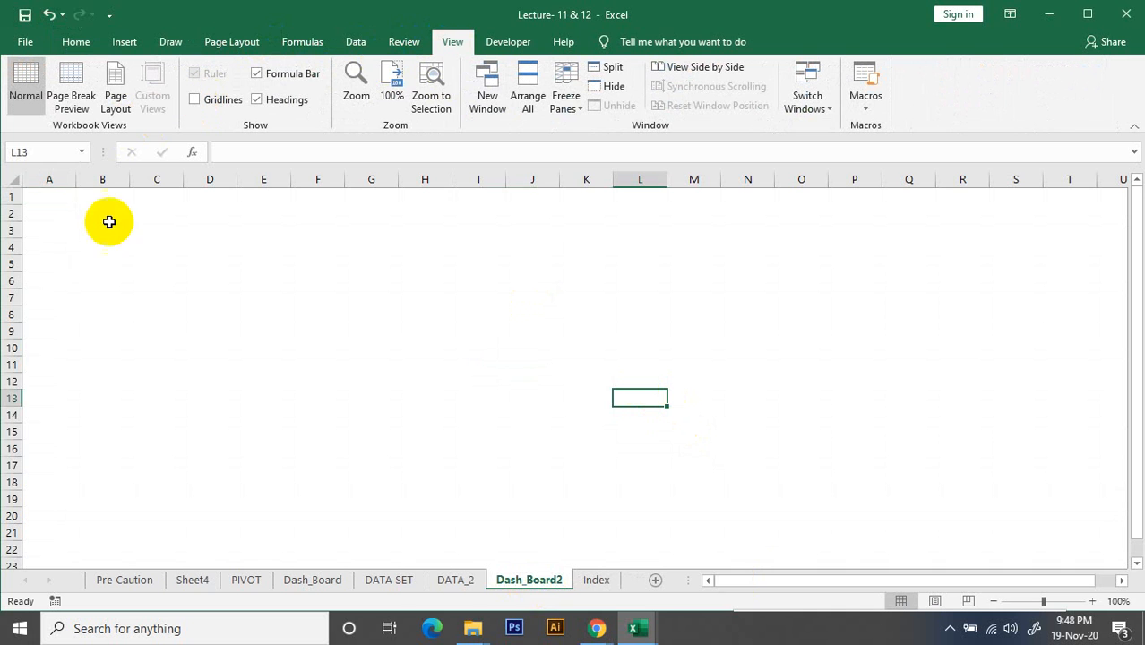
# Fill rows 11 and 22 of Dash_Board2 with light gray as horizontal divider bands
pyautogui.click(16, 365)
pyautogui.click(137, 48)
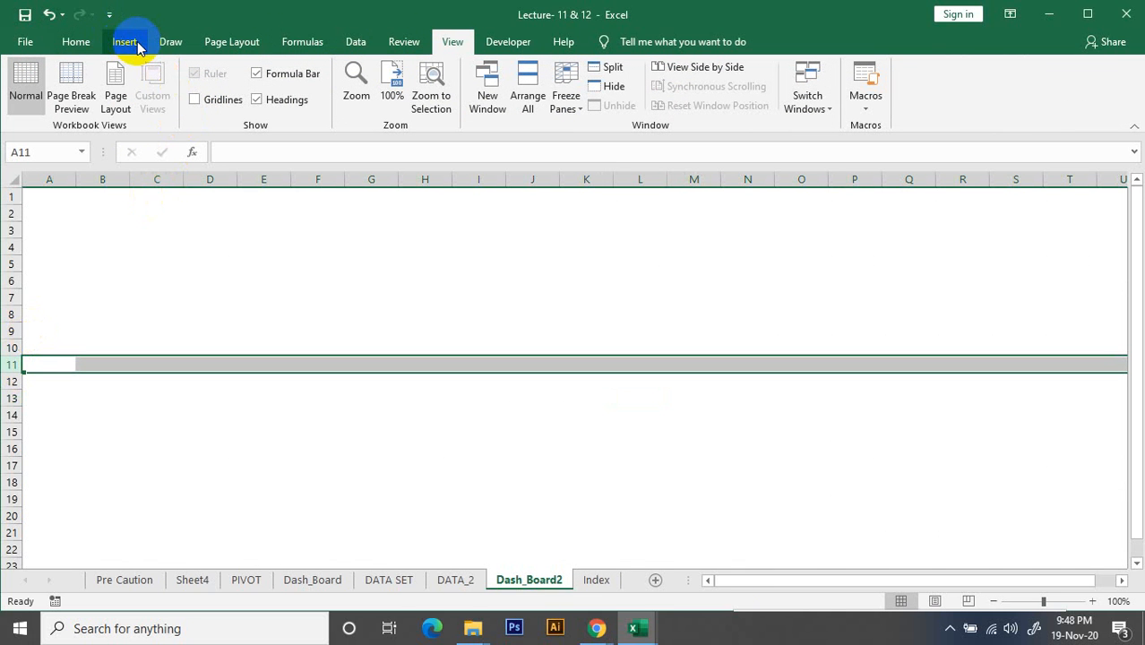
pyautogui.click(81, 42)
pyautogui.click(276, 99)
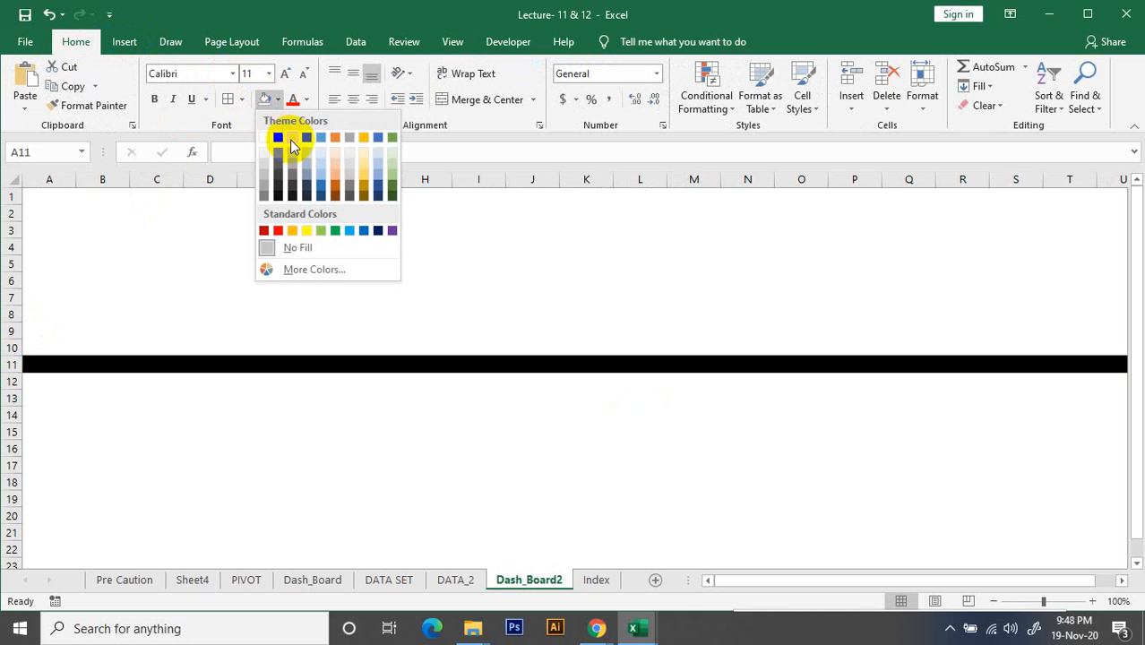
pyautogui.click(292, 140)
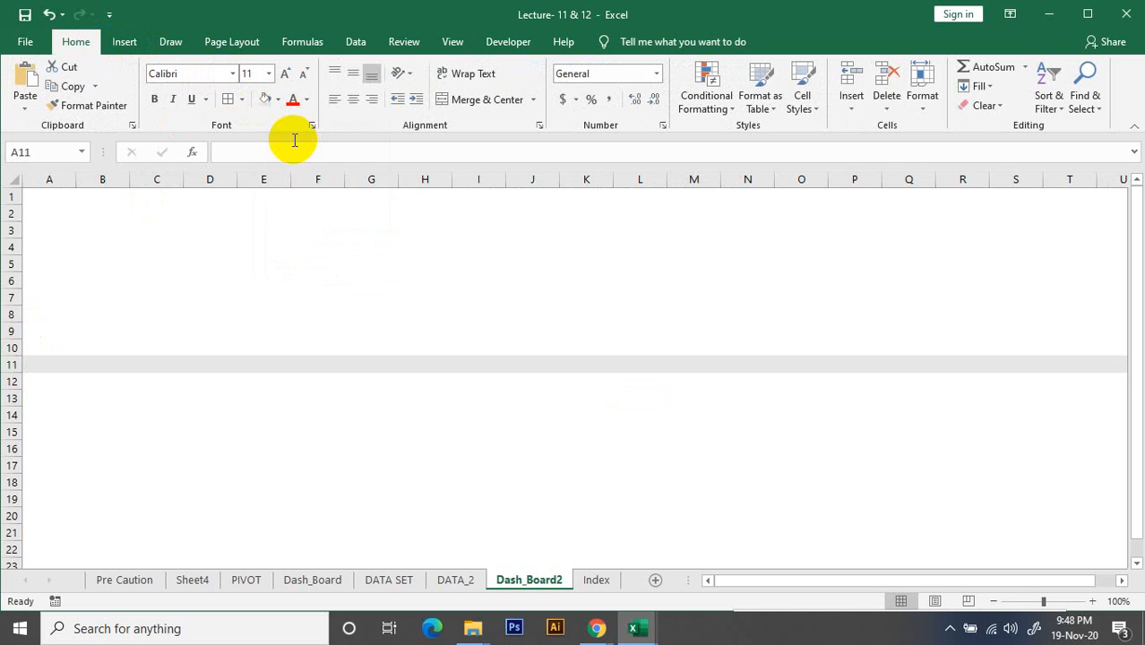
pyautogui.click(11, 550)
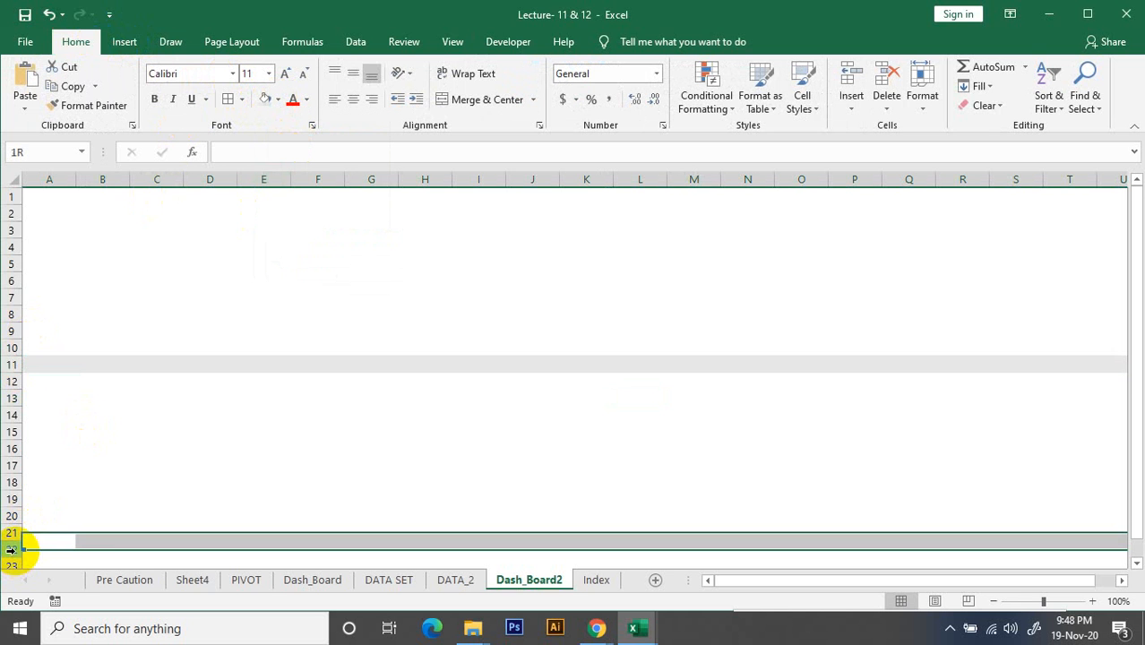
pyautogui.click(265, 100)
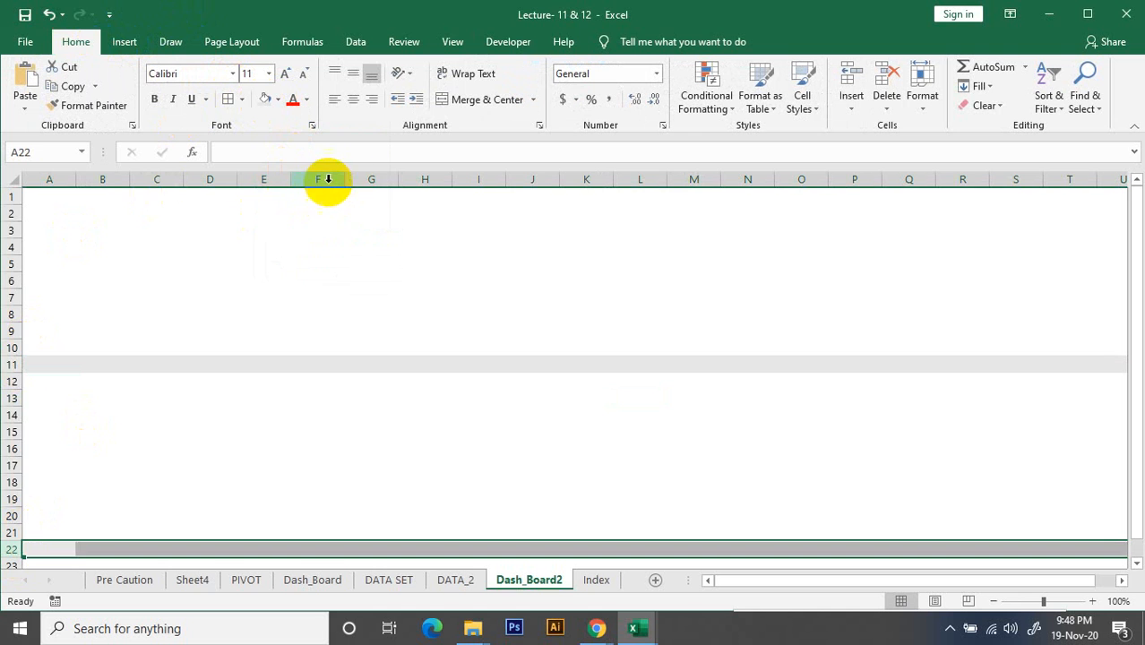
# Fill columns F and L with the same light gray as vertical divider bands
pyautogui.click(324, 179)
pyautogui.click(267, 101)
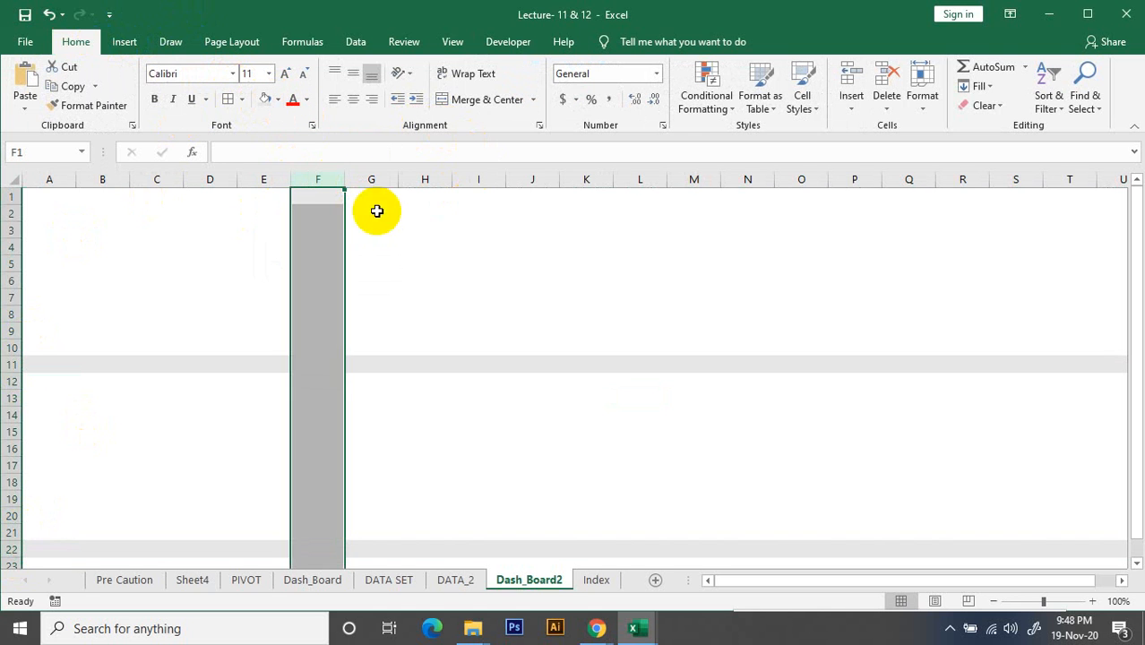
pyautogui.click(428, 231)
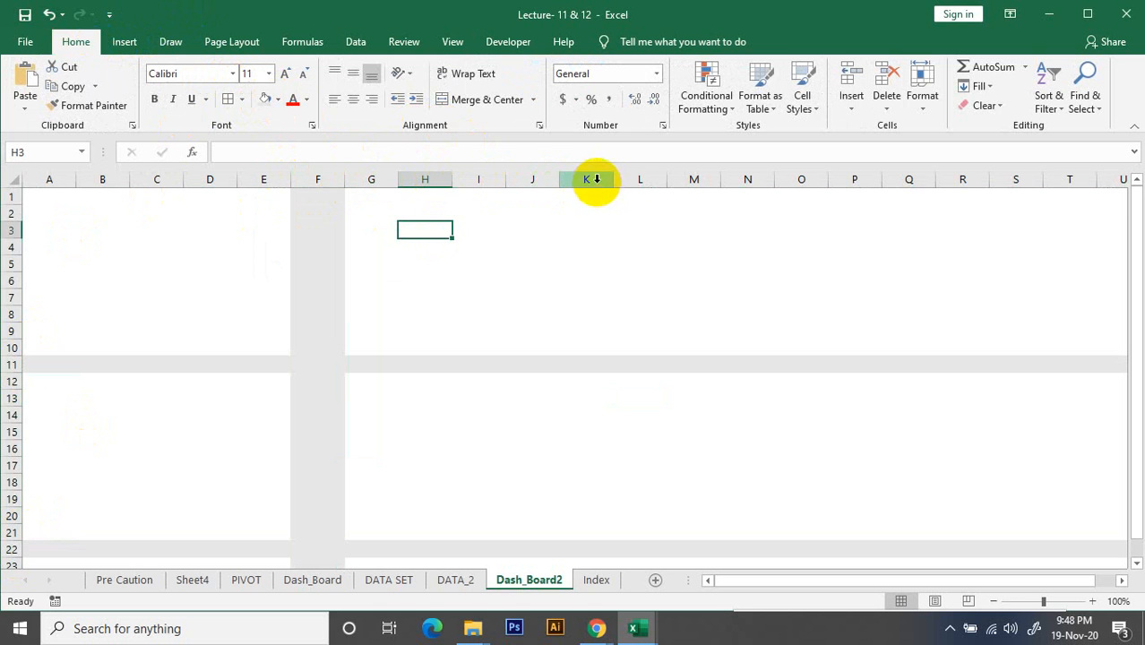
pyautogui.click(636, 179)
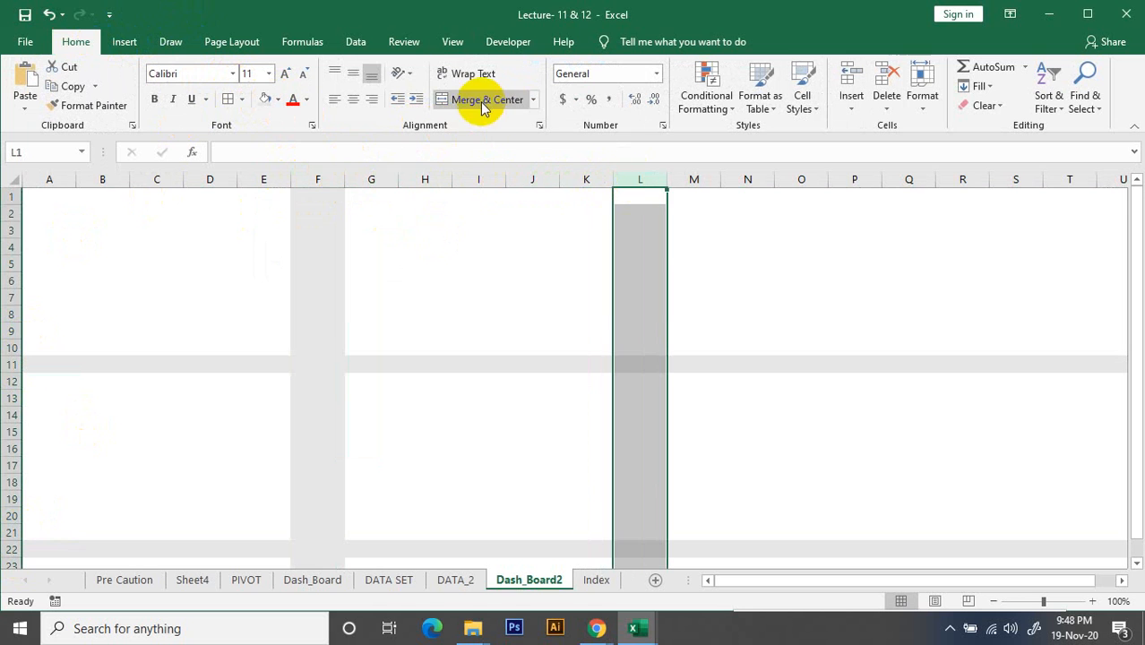
pyautogui.click(265, 100)
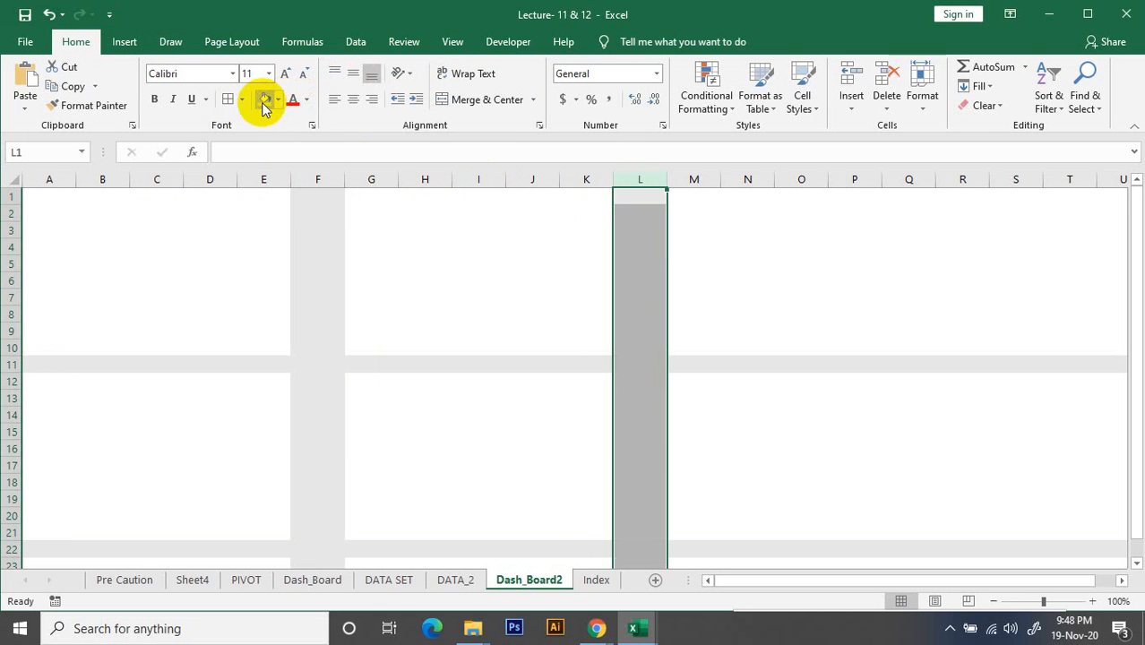
# Narrow columns F and L together to slim divider strips of equal width, less than half their original width
pyautogui.keyDown('shift'); pyautogui.click(303, 180); pyautogui.keyUp('shift')
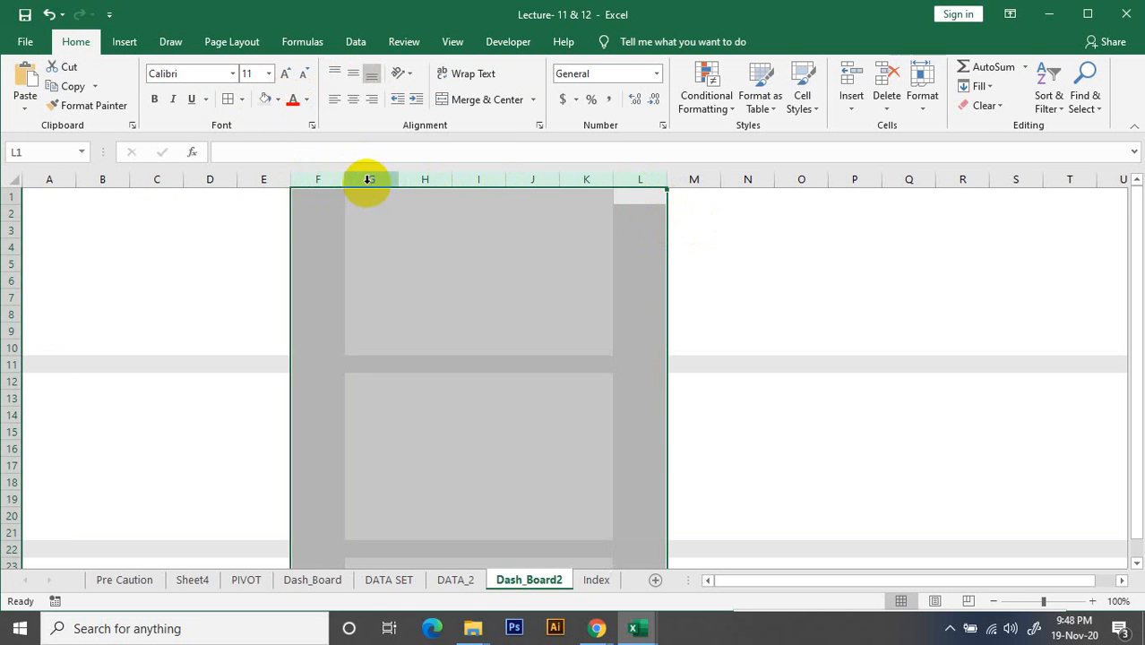
pyautogui.click(896, 279)
pyautogui.click(318, 179)
pyautogui.keyDown('ctrl'); pyautogui.click(646, 180); pyautogui.keyUp('ctrl')
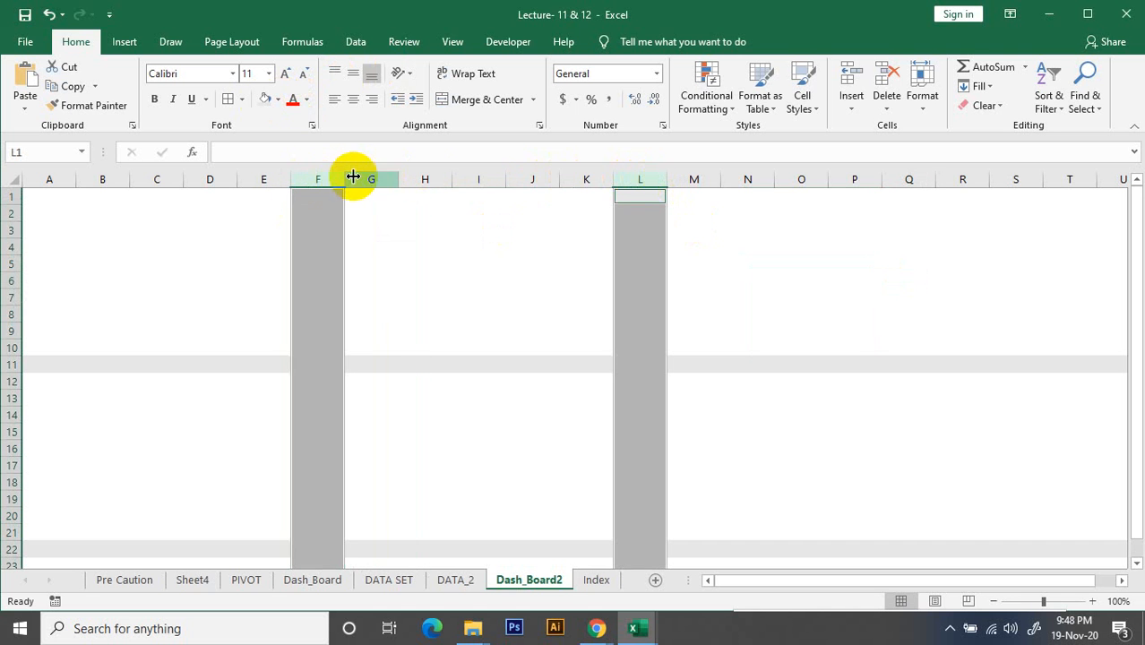
pyautogui.moveTo(344, 180); pyautogui.dragTo(316, 181)
pyautogui.moveTo(317, 182); pyautogui.dragTo(312, 182)
pyautogui.click(595, 266)
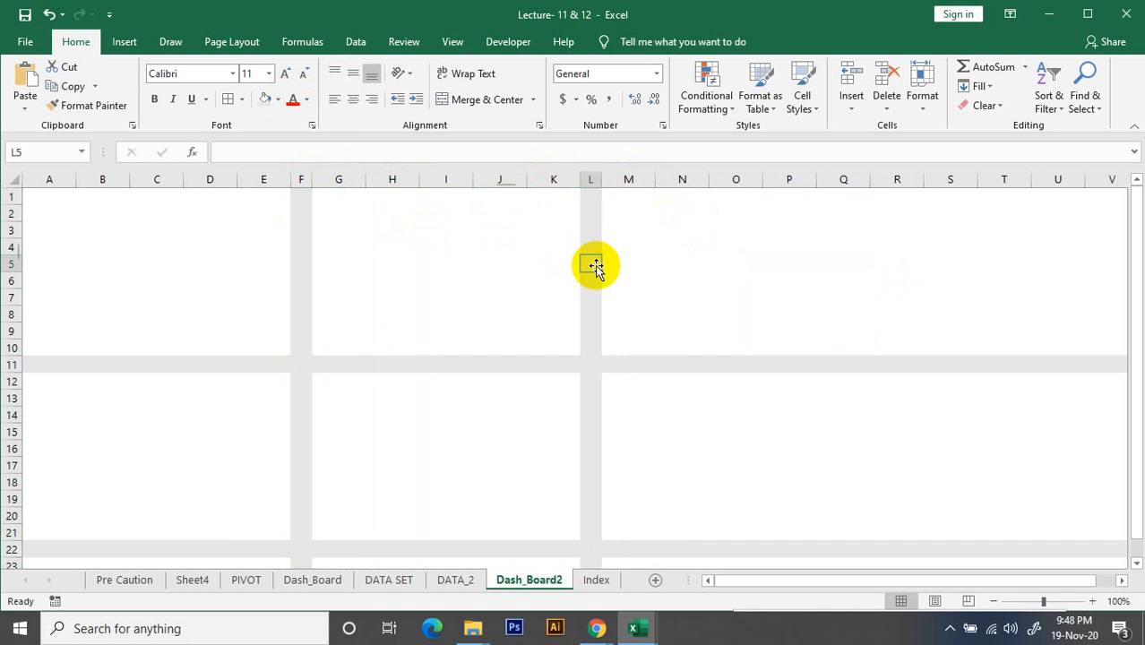
pyautogui.click(851, 324)
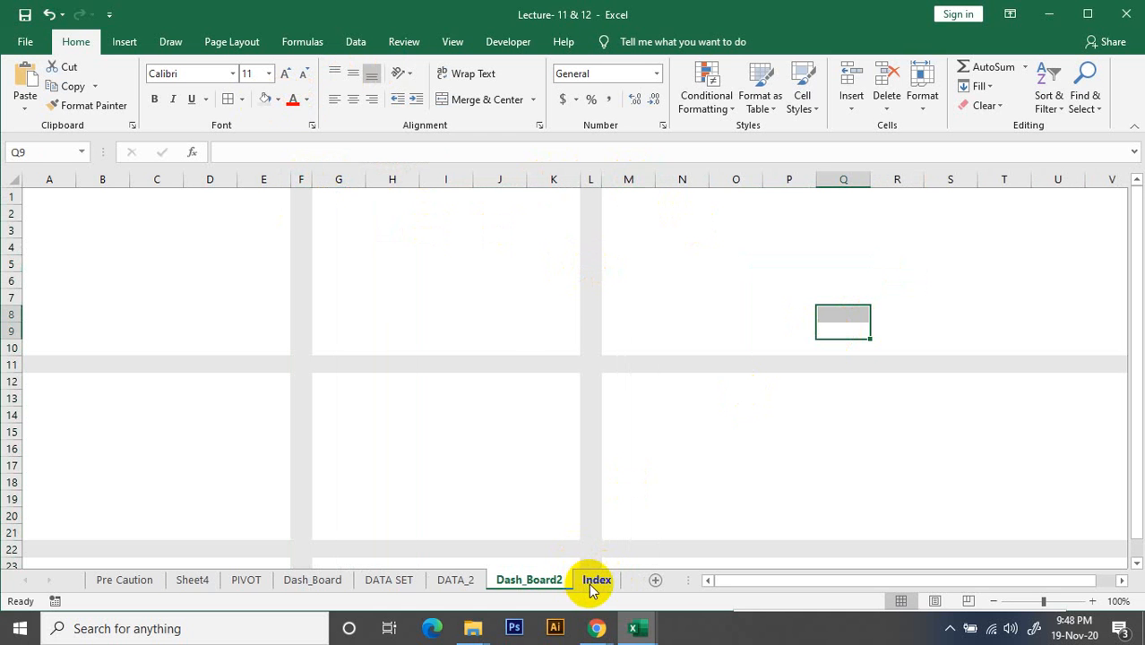
pyautogui.click(787, 481)
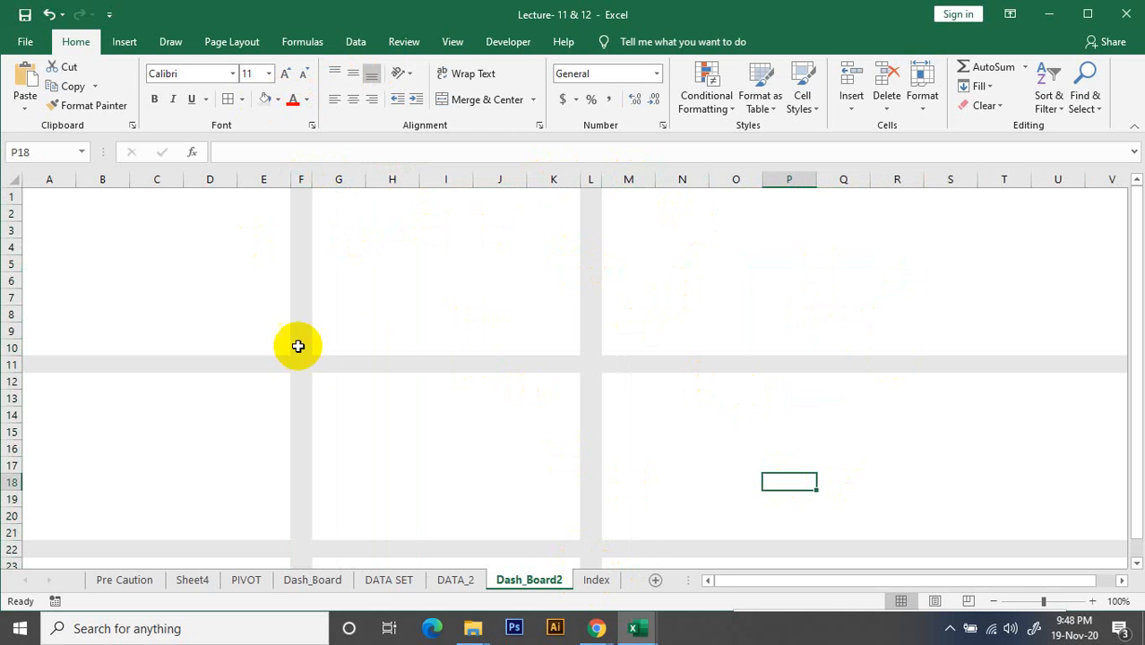
# Open the chart chooser for the sales summary range K8:L10 on the DATA_2 sheet
pyautogui.click(457, 581)
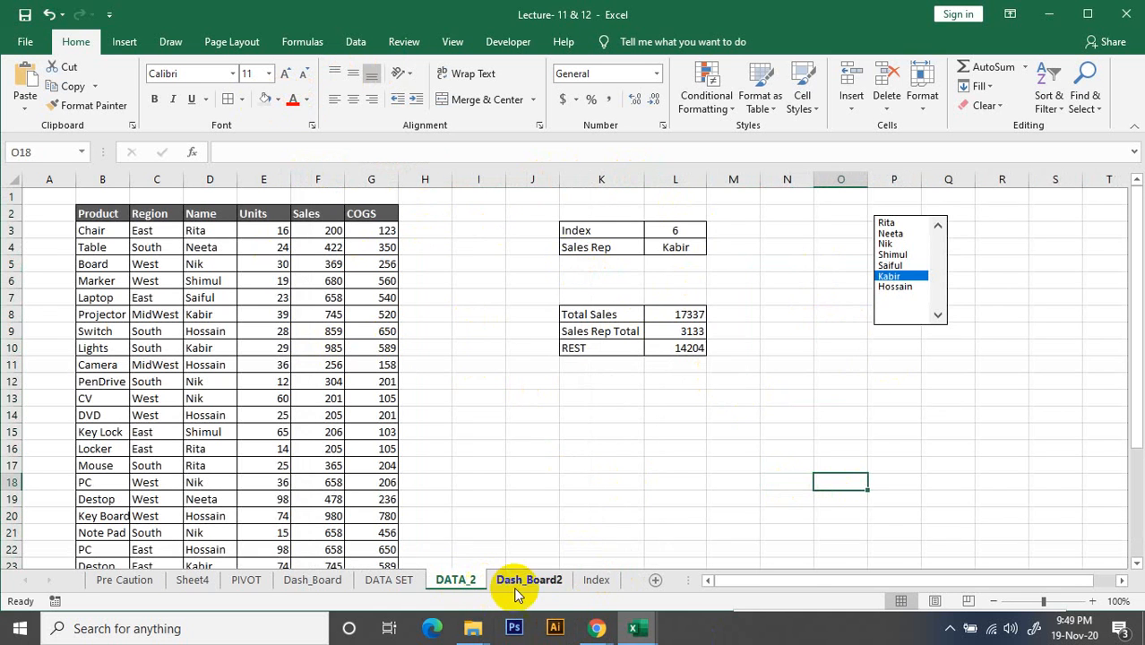
pyautogui.click(659, 327)
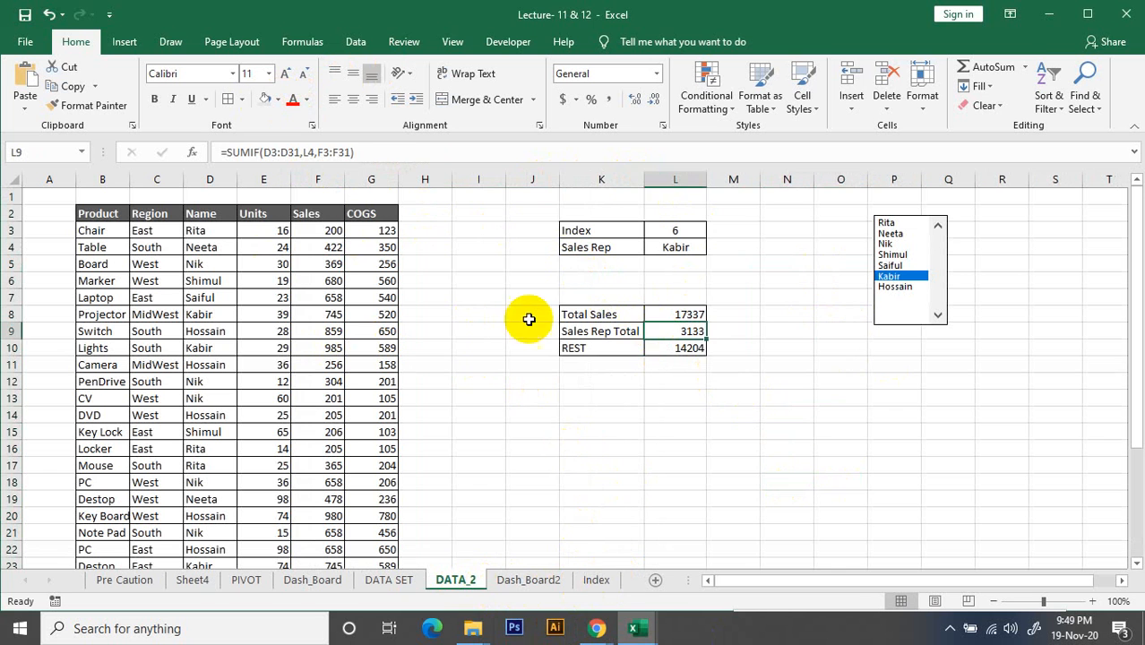
pyautogui.moveTo(569, 314); pyautogui.dragTo(662, 345)
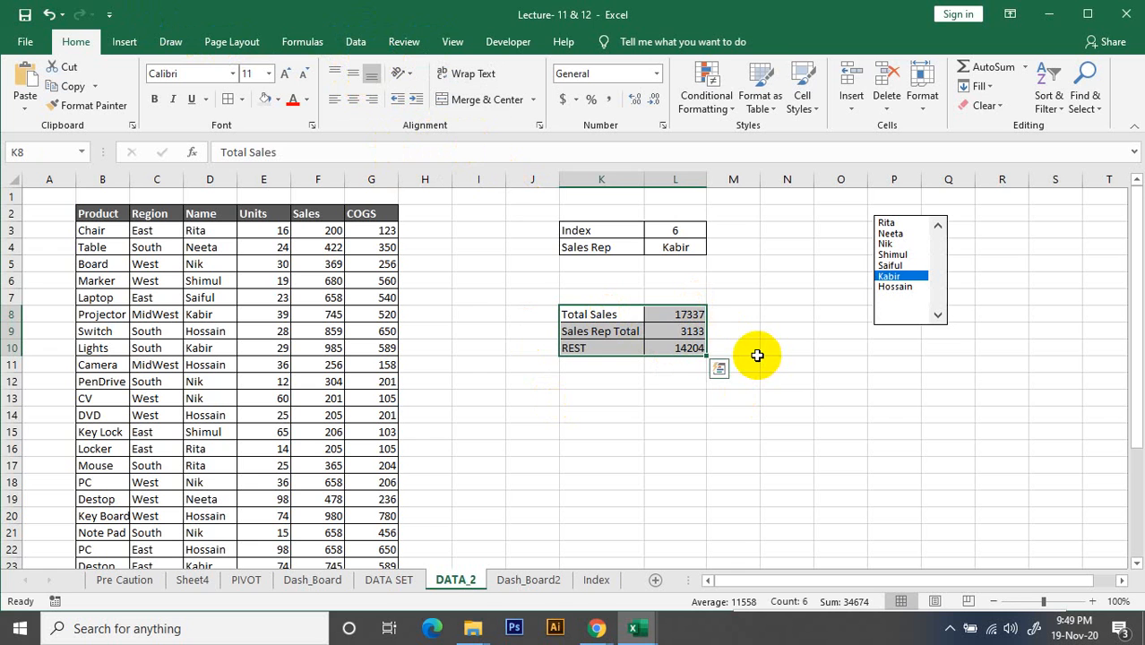
pyautogui.click(728, 444)
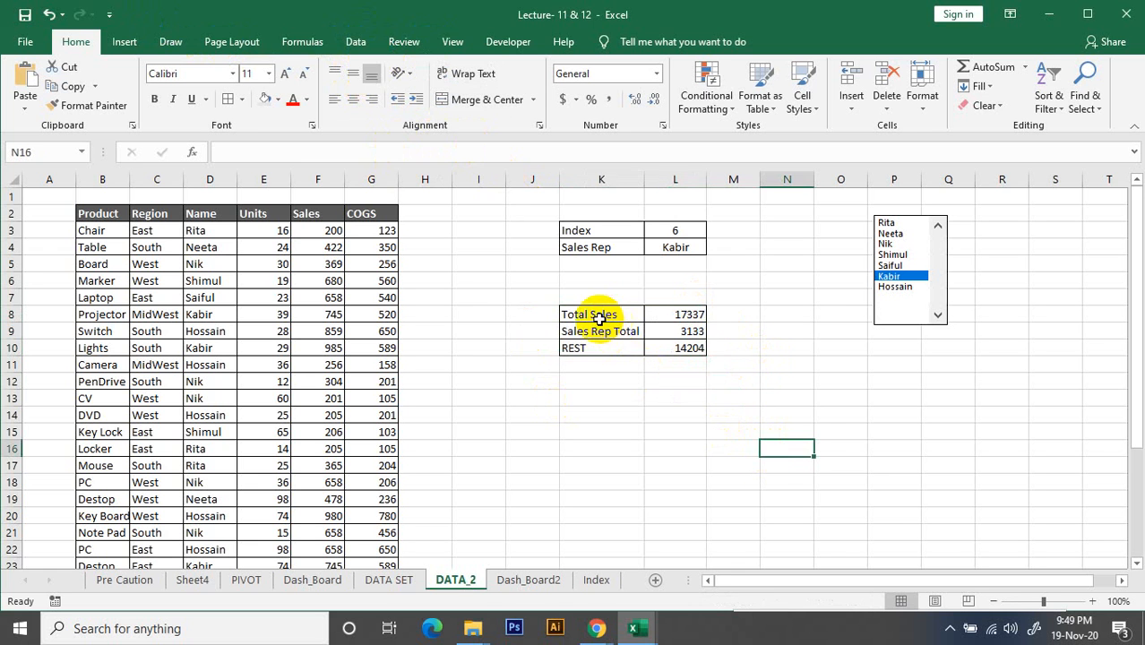
pyautogui.moveTo(596, 317); pyautogui.dragTo(690, 347)
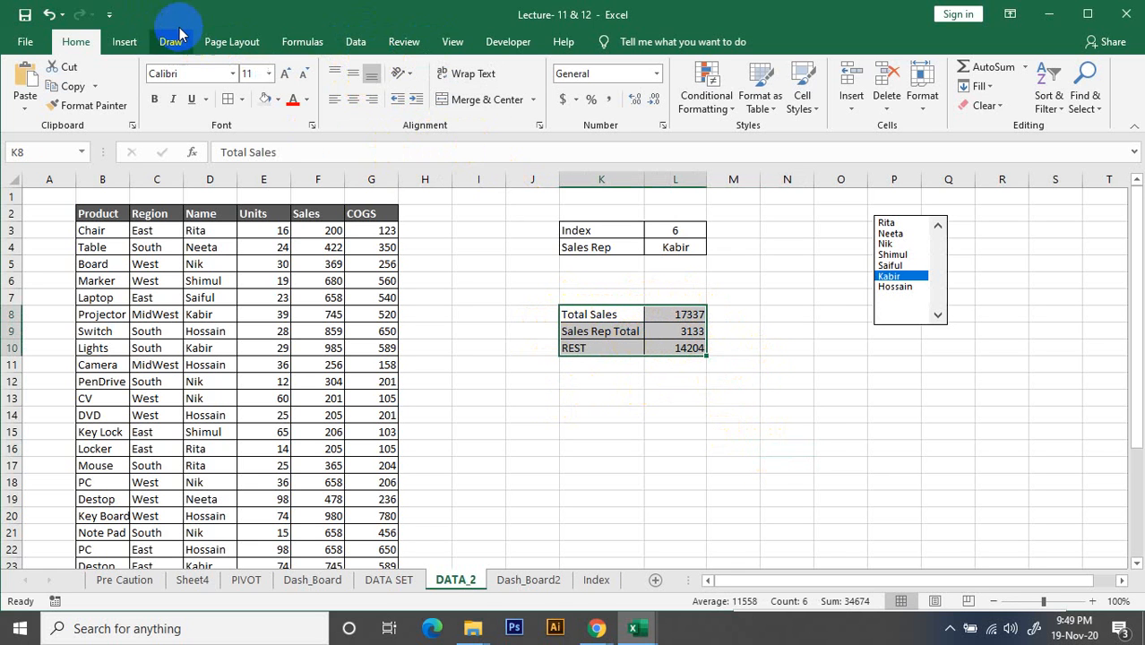
pyautogui.click(123, 42)
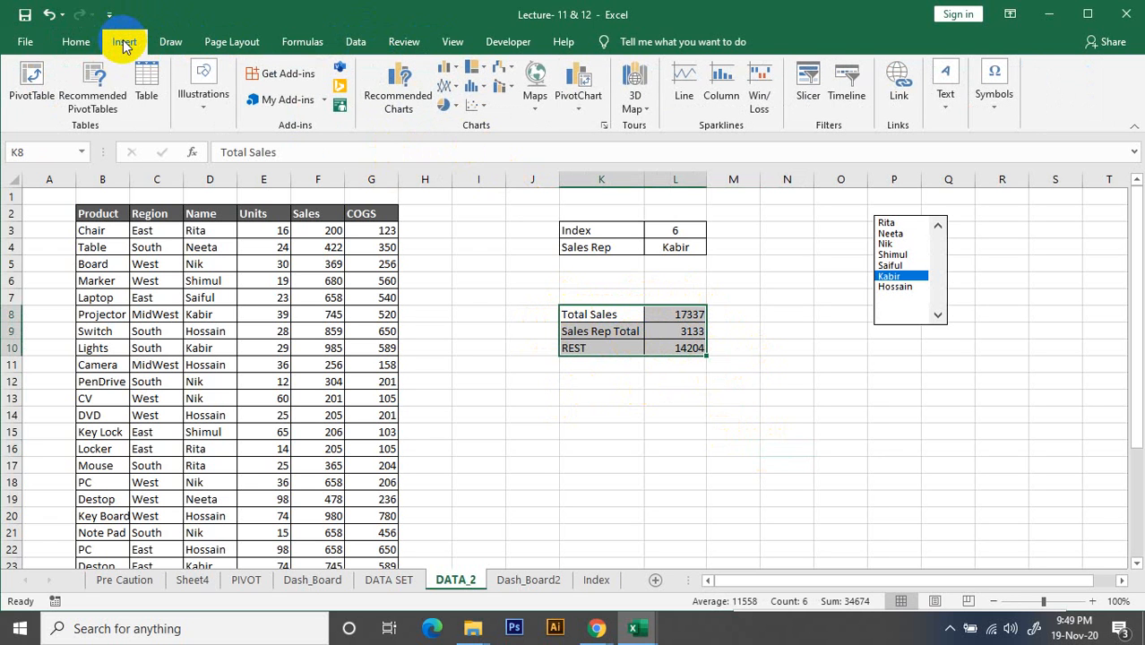
pyautogui.click(404, 86)
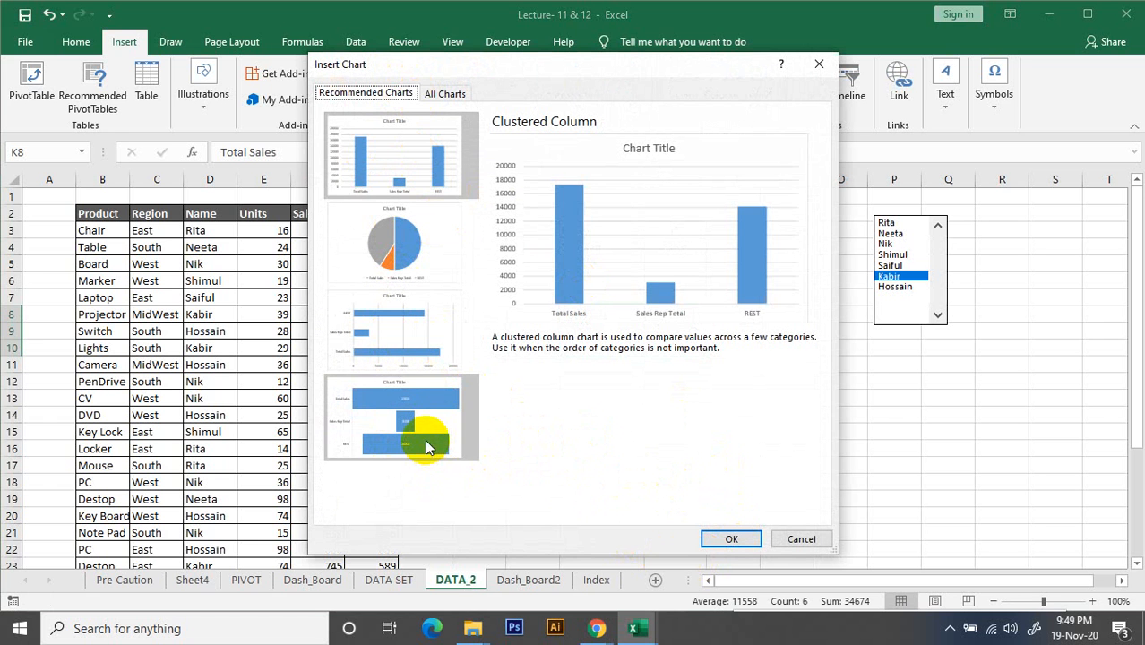
# Compare the previews of the recommended charts and of the area and bar types for the sales summary
pyautogui.click(393, 231)
pyautogui.click(405, 173)
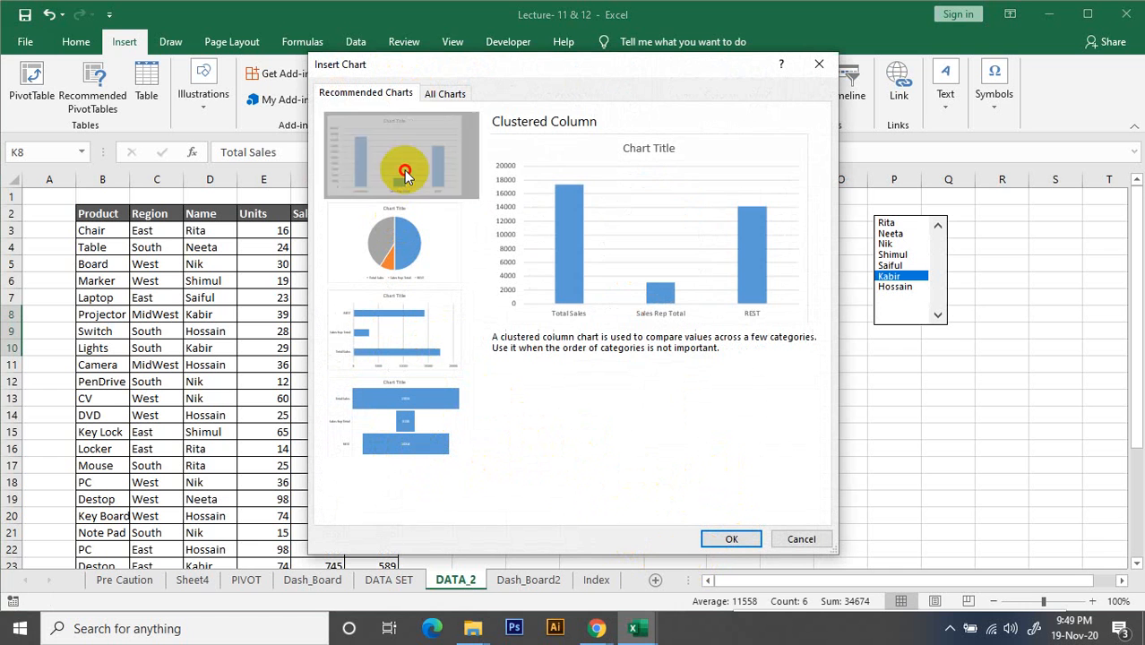
pyautogui.click(437, 317)
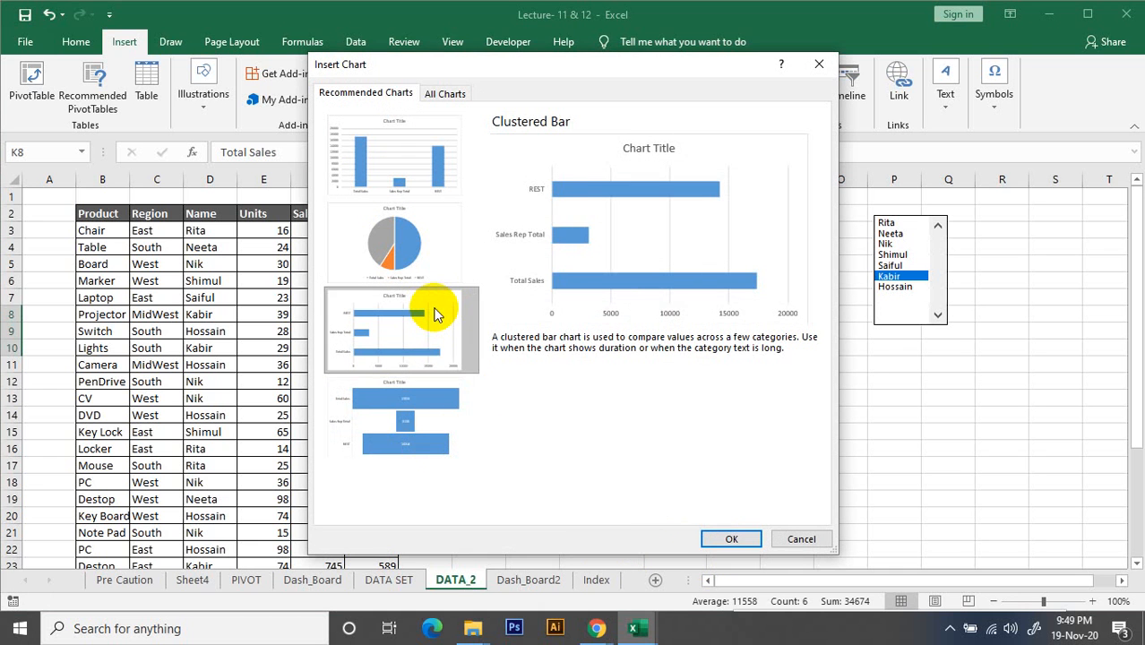
pyautogui.click(432, 394)
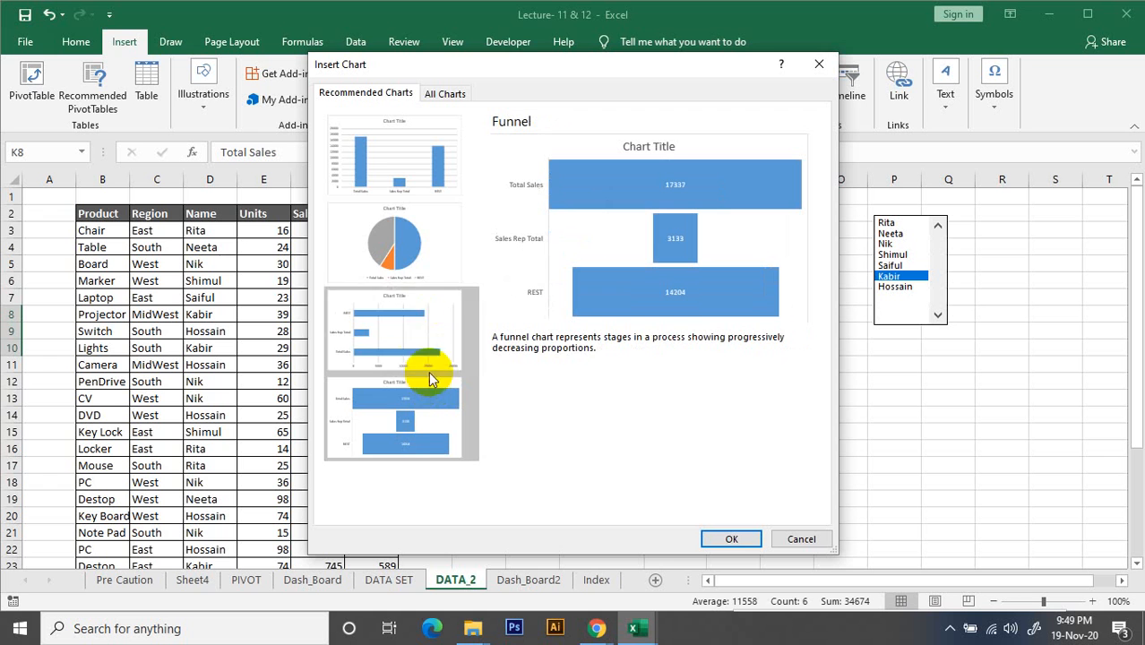
pyautogui.click(431, 237)
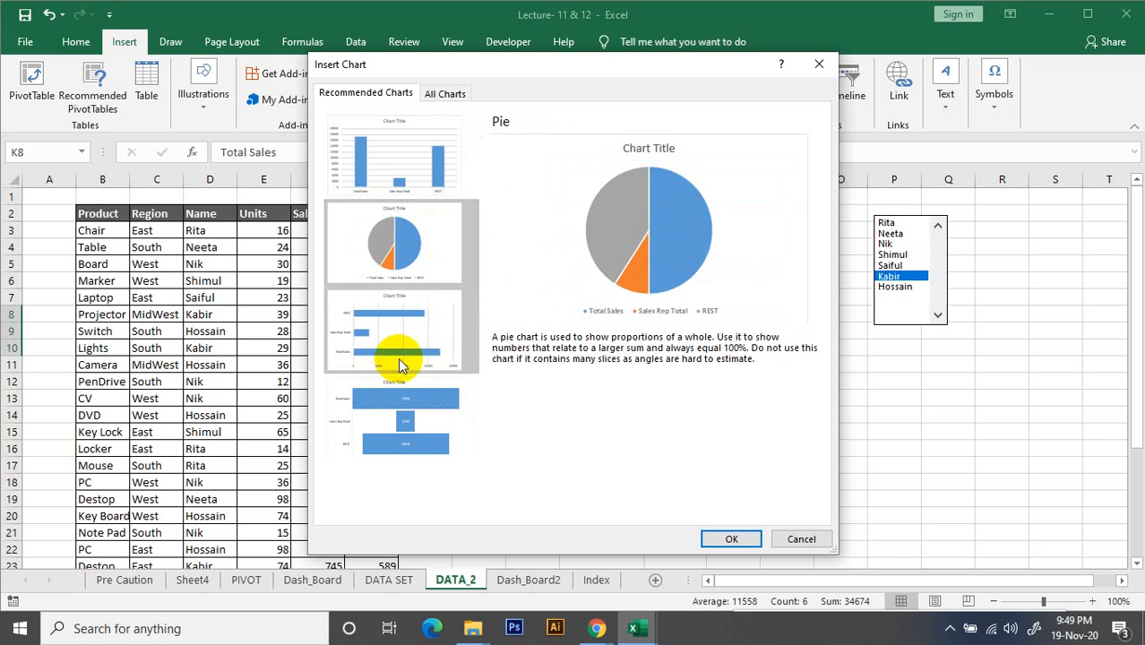
pyautogui.click(442, 94)
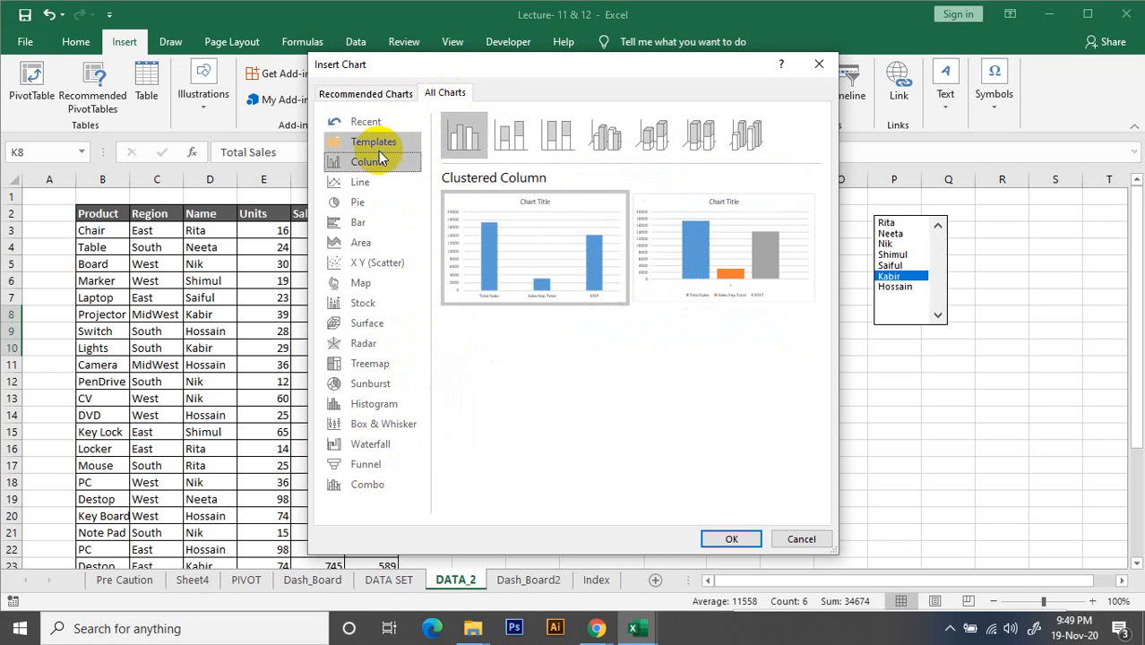
pyautogui.click(385, 204)
pyautogui.click(376, 242)
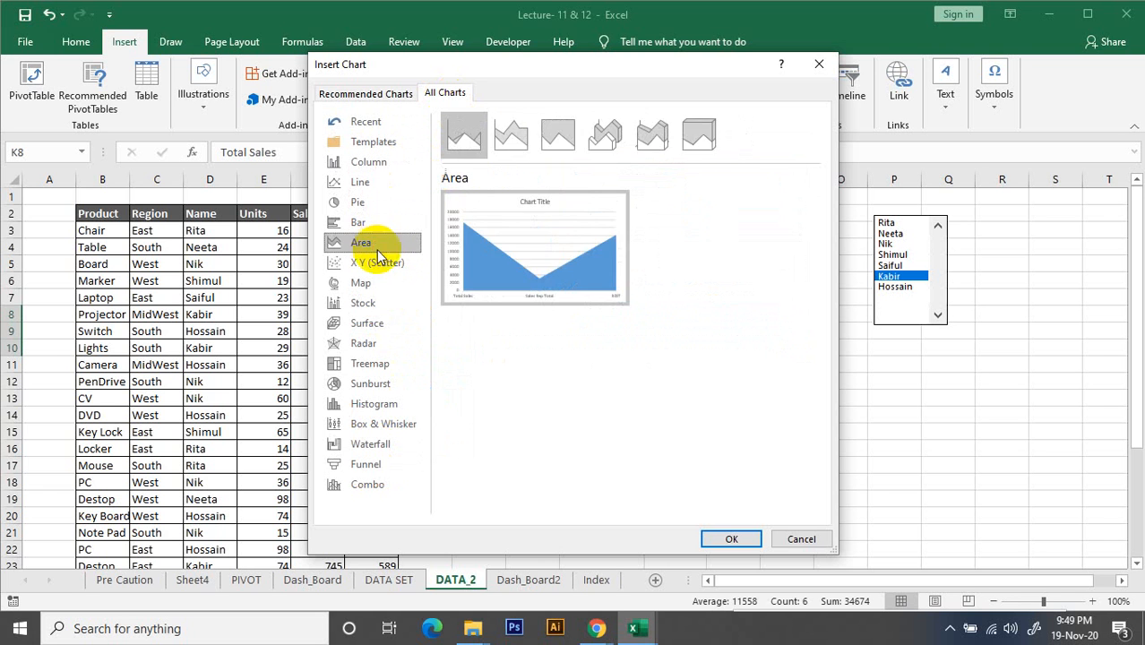
pyautogui.click(363, 283)
pyautogui.click(360, 224)
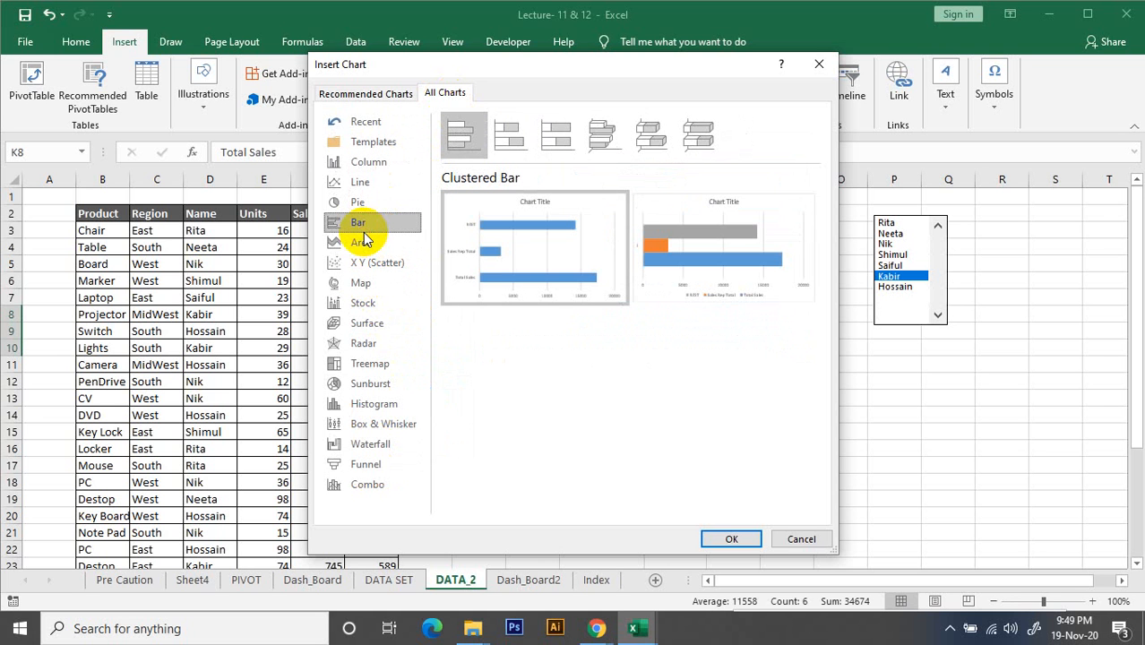
# Look through the pie chart subtypes and insert a Doughnut chart of the sales summary
pyautogui.click(361, 202)
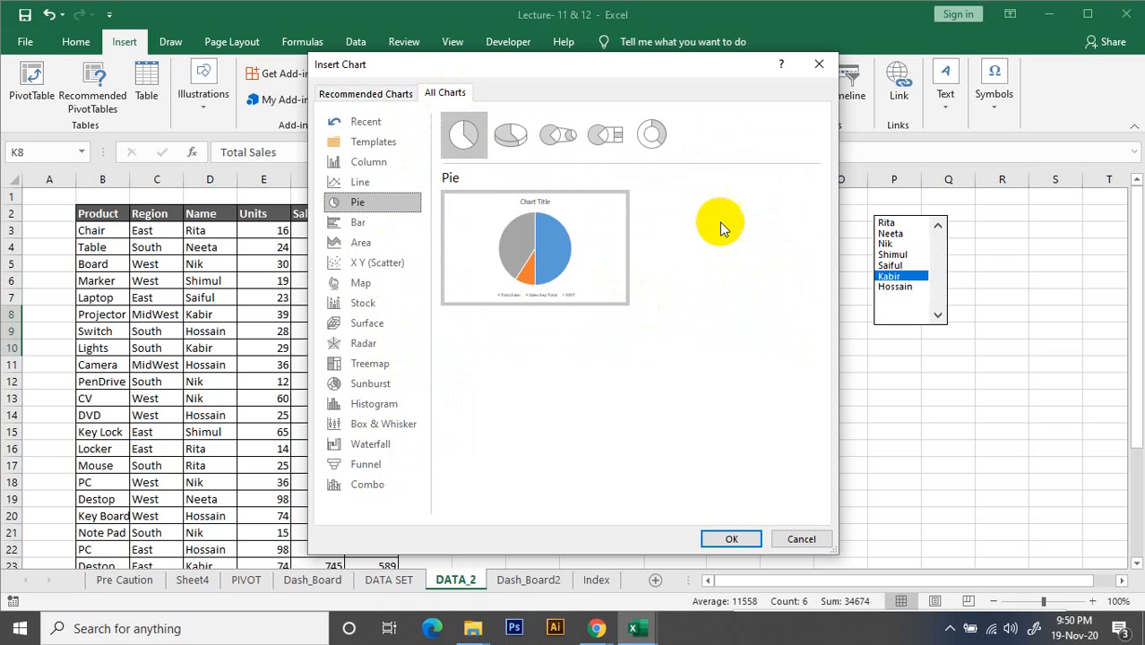
pyautogui.click(516, 141)
pyautogui.click(566, 141)
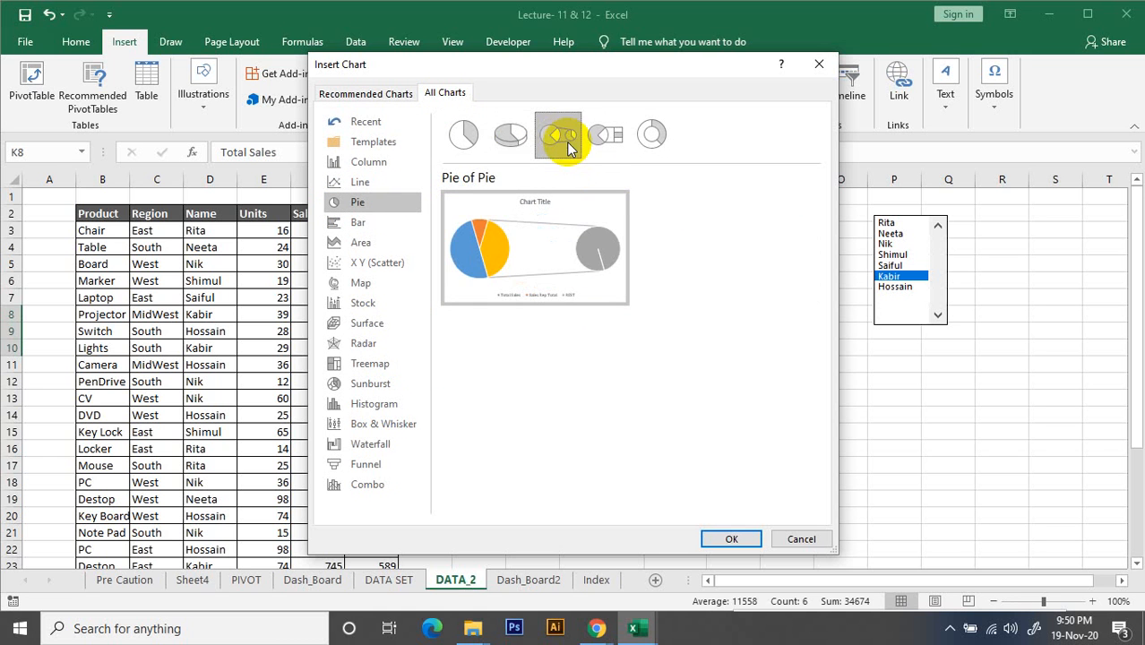
pyautogui.click(602, 146)
pyautogui.click(512, 140)
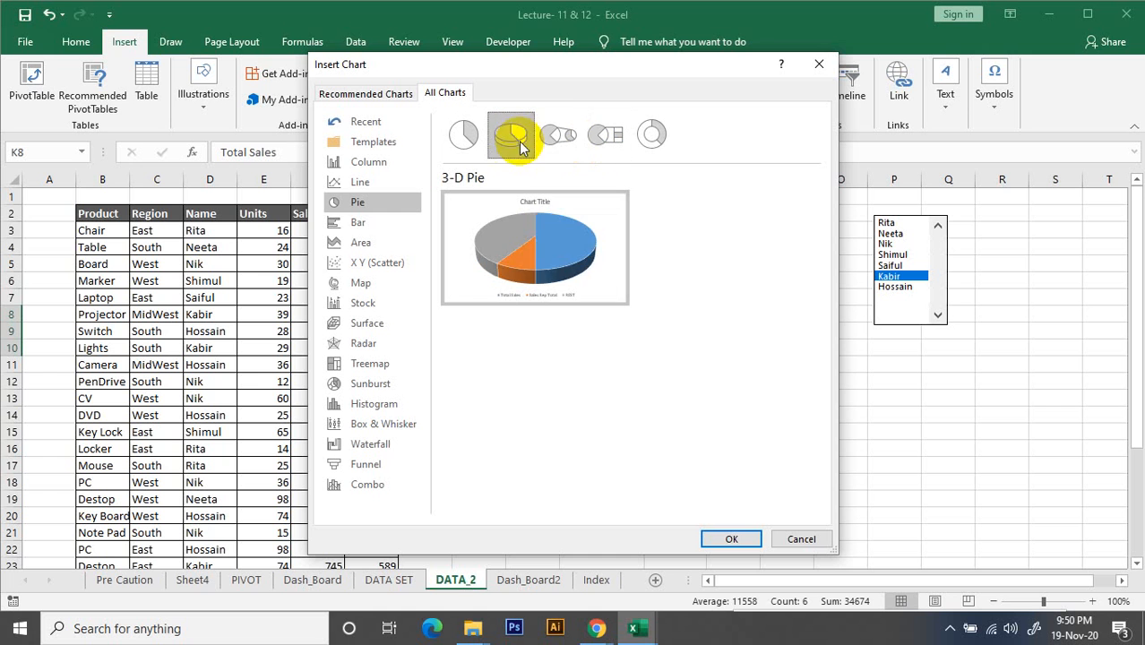
pyautogui.click(563, 144)
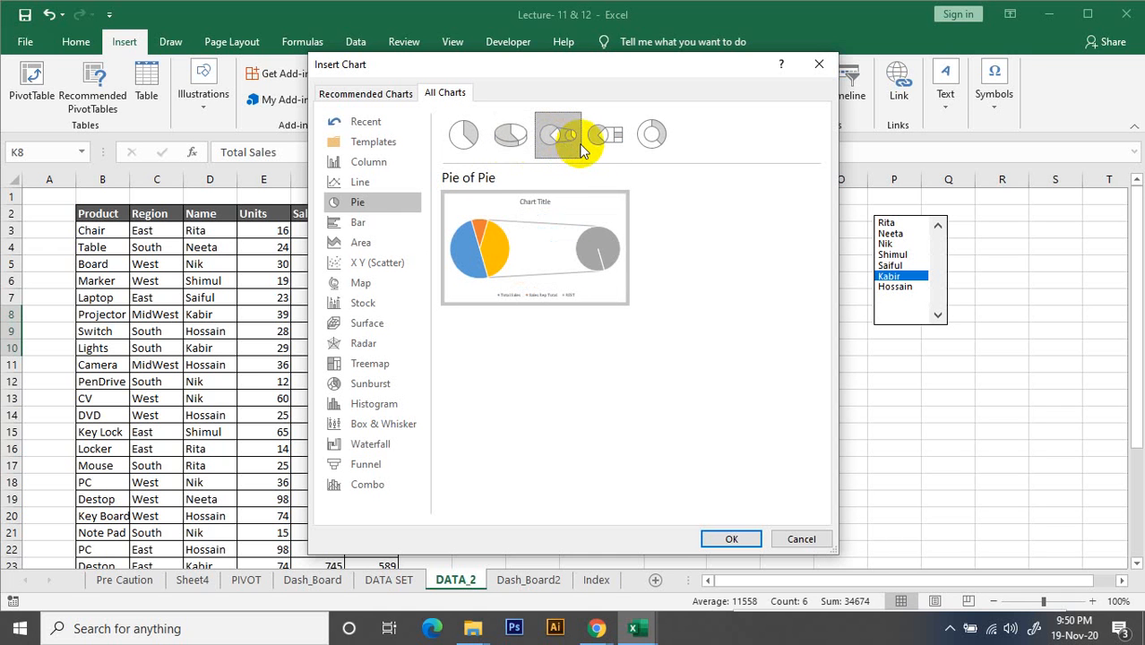
pyautogui.click(598, 142)
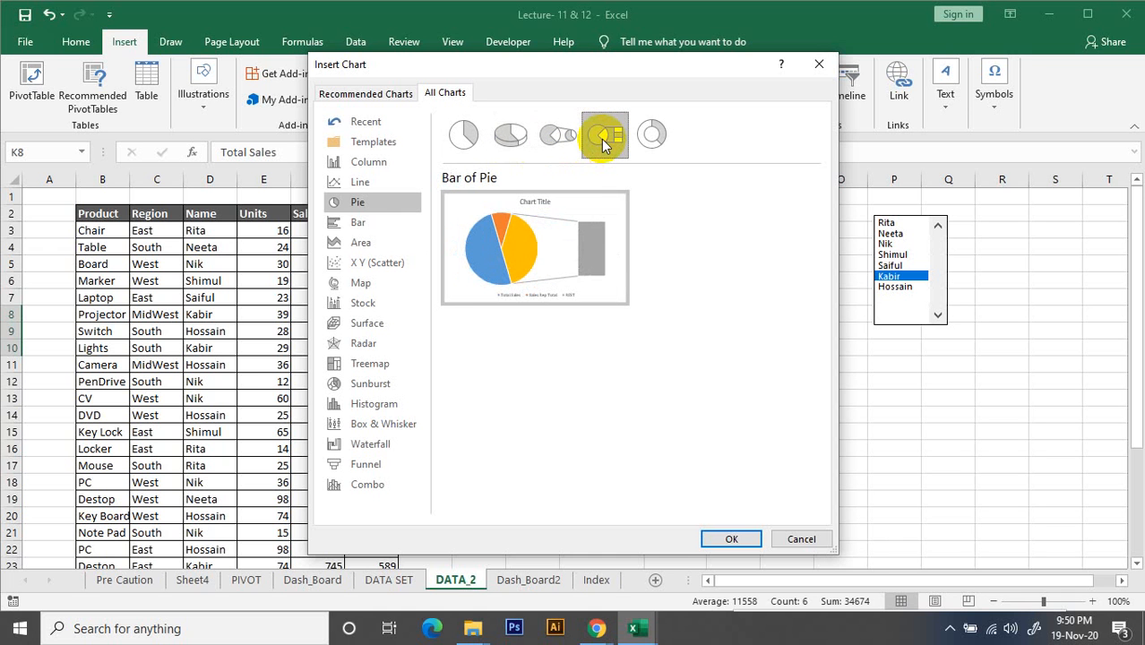
pyautogui.click(651, 136)
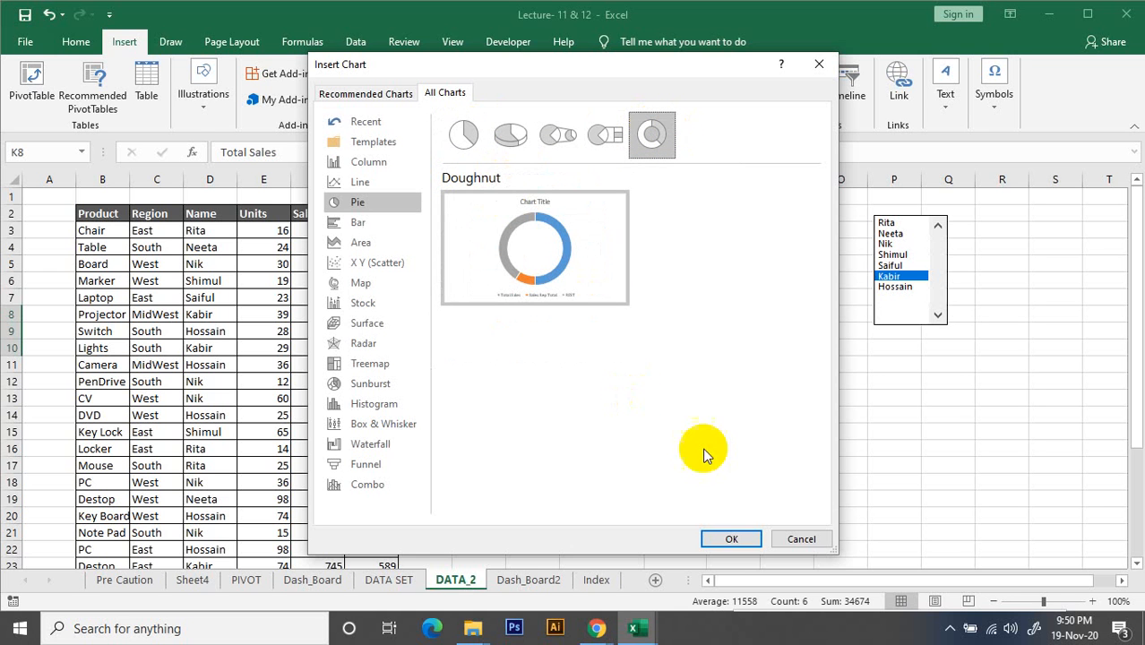
pyautogui.click(734, 539)
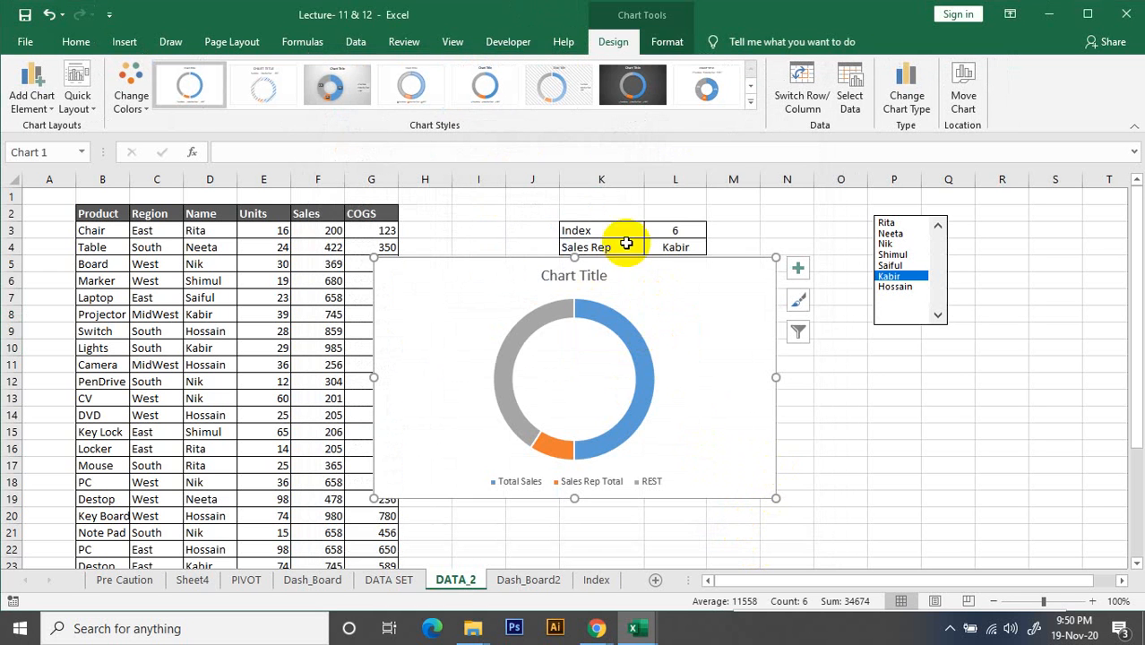
# Shrink the doughnut chart, place it below the summary table, and relocate it as an object in the Dash_Board2 sheet
pyautogui.moveTo(774, 500); pyautogui.dragTo(629, 409)
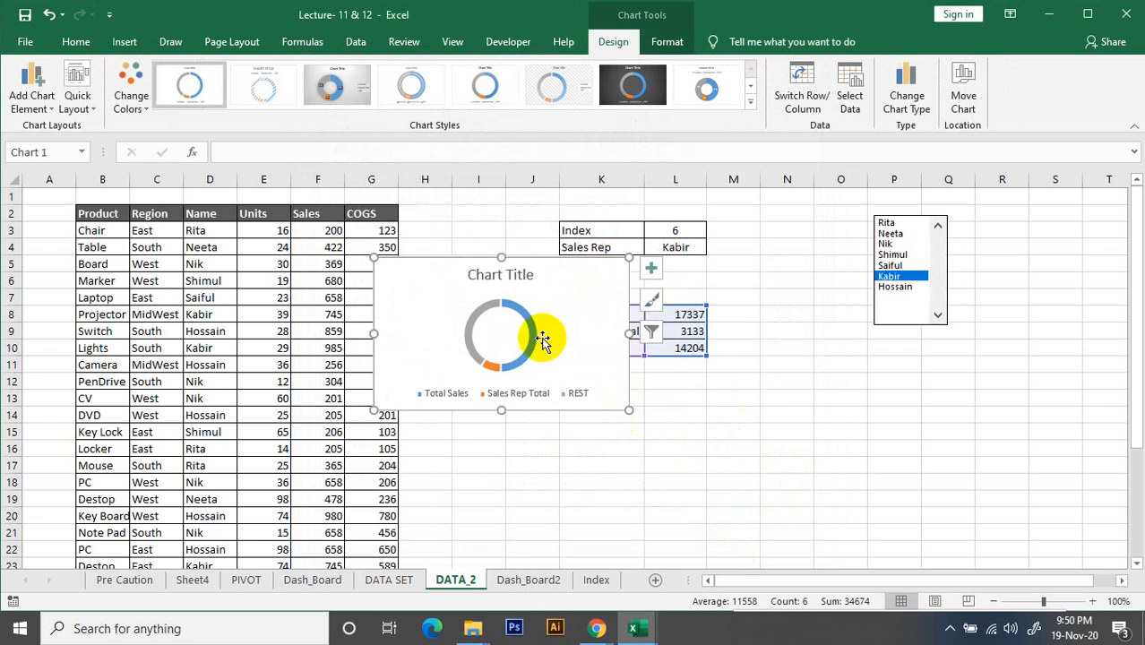
pyautogui.moveTo(430, 277); pyautogui.dragTo(757, 387)
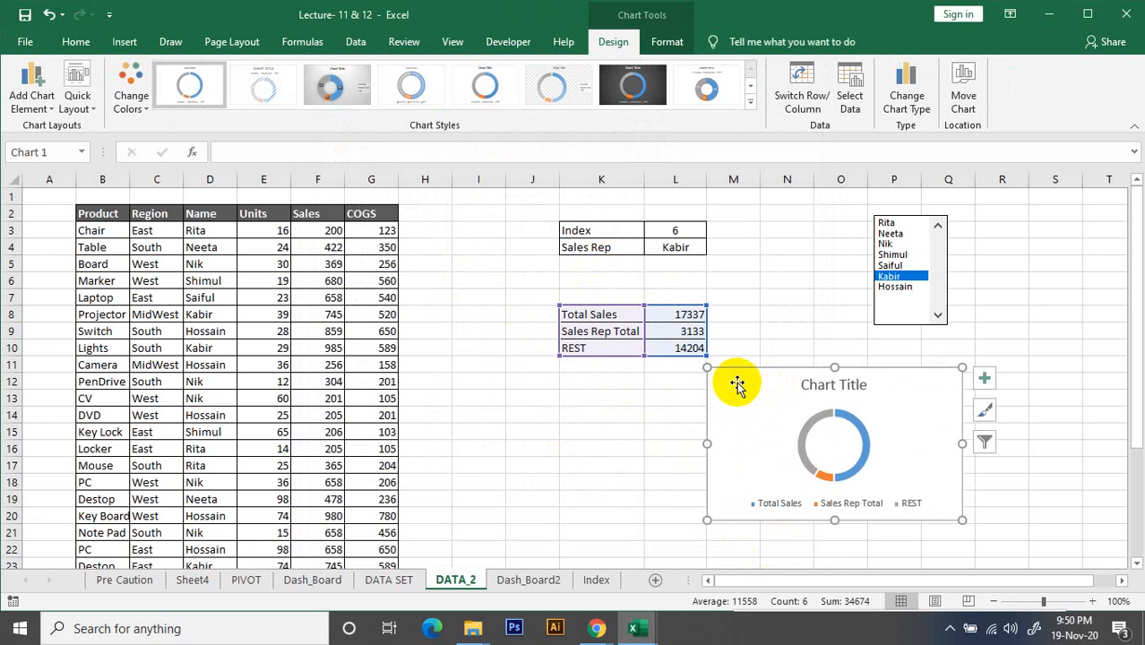
pyautogui.rightClick(736, 384)
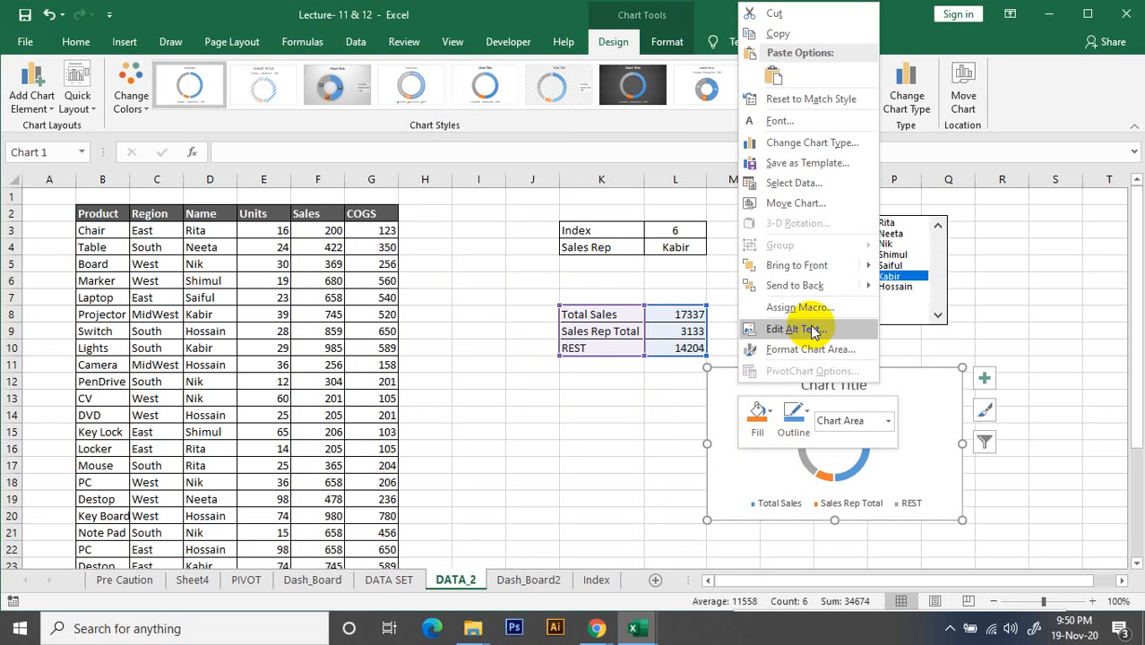
pyautogui.click(815, 203)
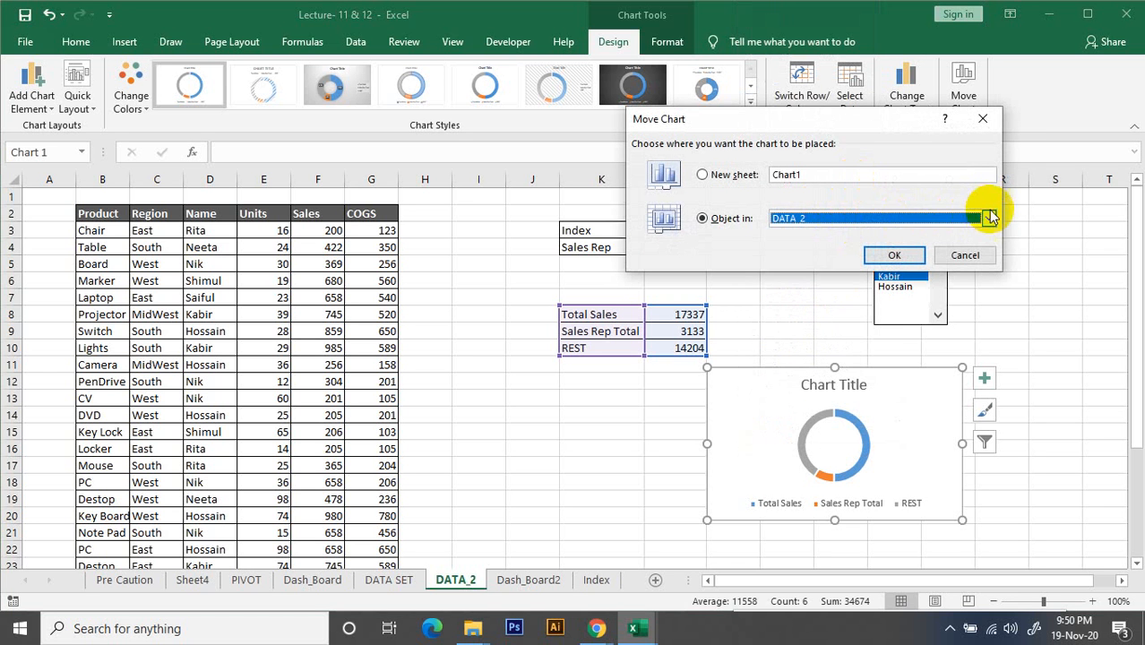
pyautogui.click(987, 218)
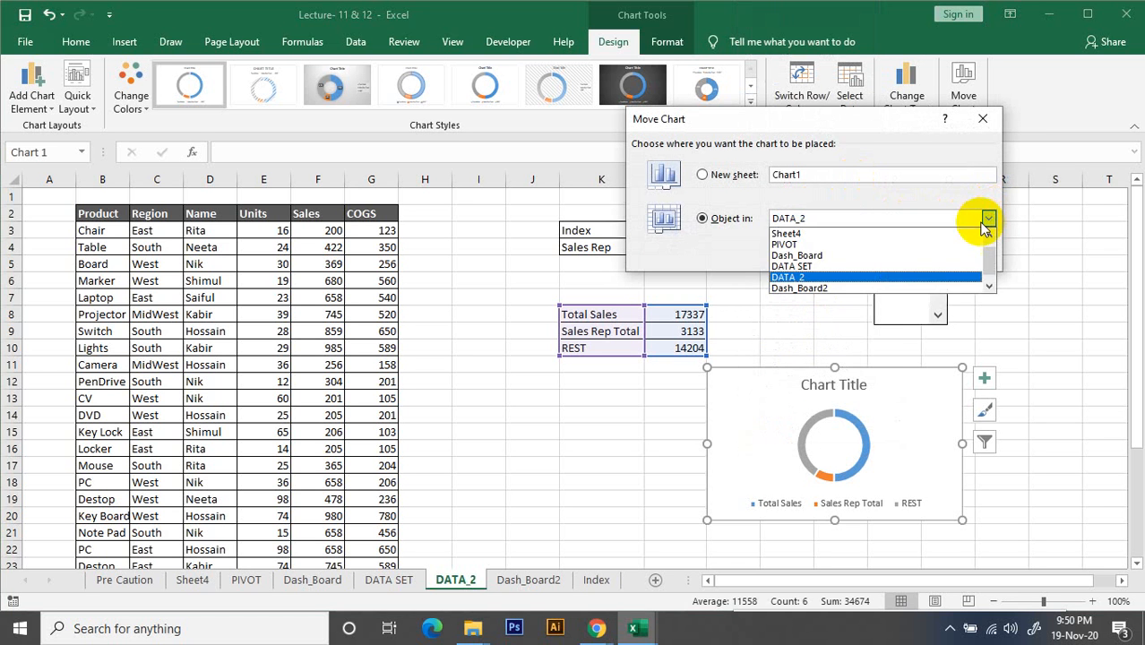
pyautogui.click(813, 289)
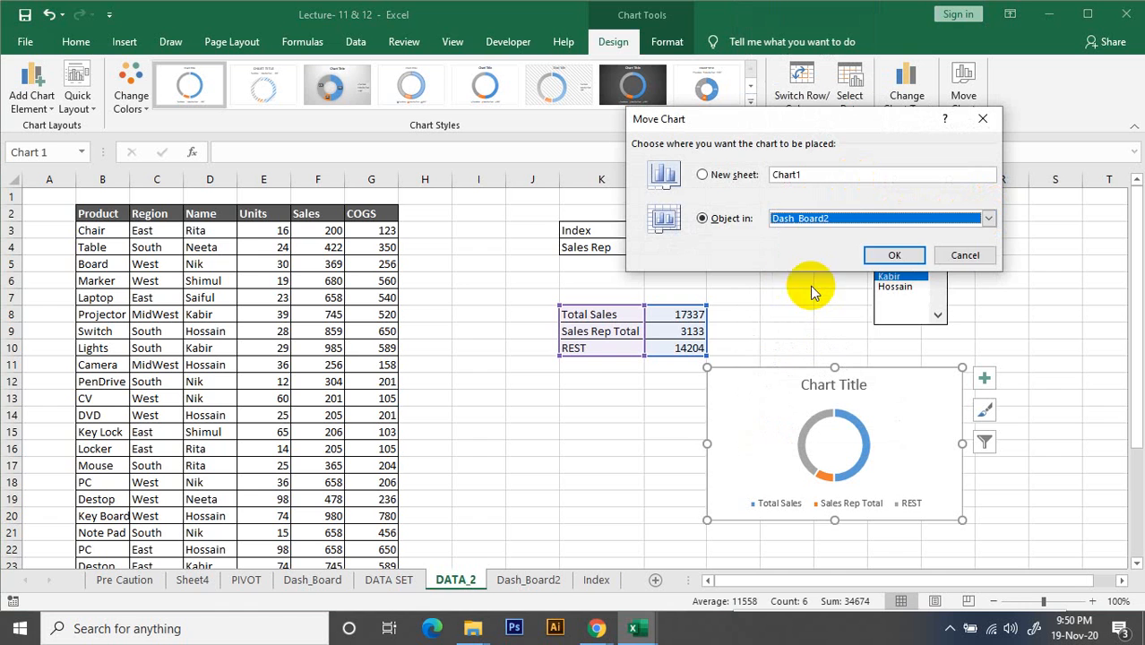
pyautogui.click(892, 255)
# Position and resize the doughnut chart to fill the A1:E10 block of Dash_Board2
pyautogui.moveTo(777, 398); pyautogui.dragTo(90, 204)
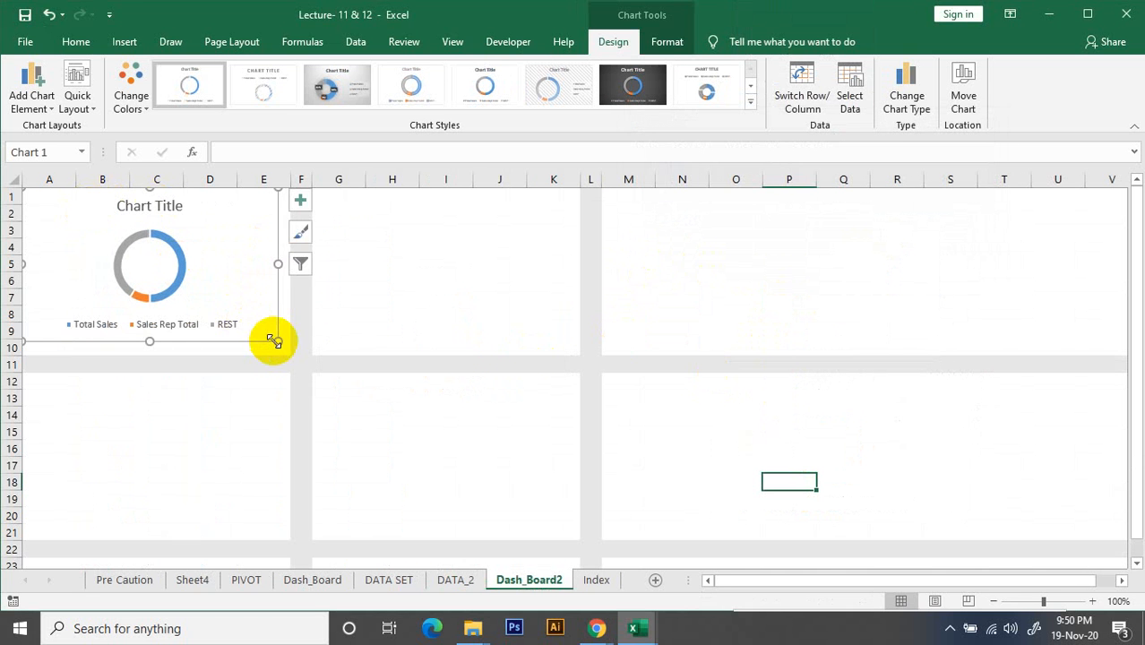
pyautogui.moveTo(278, 342); pyautogui.dragTo(289, 354)
pyautogui.click(447, 364)
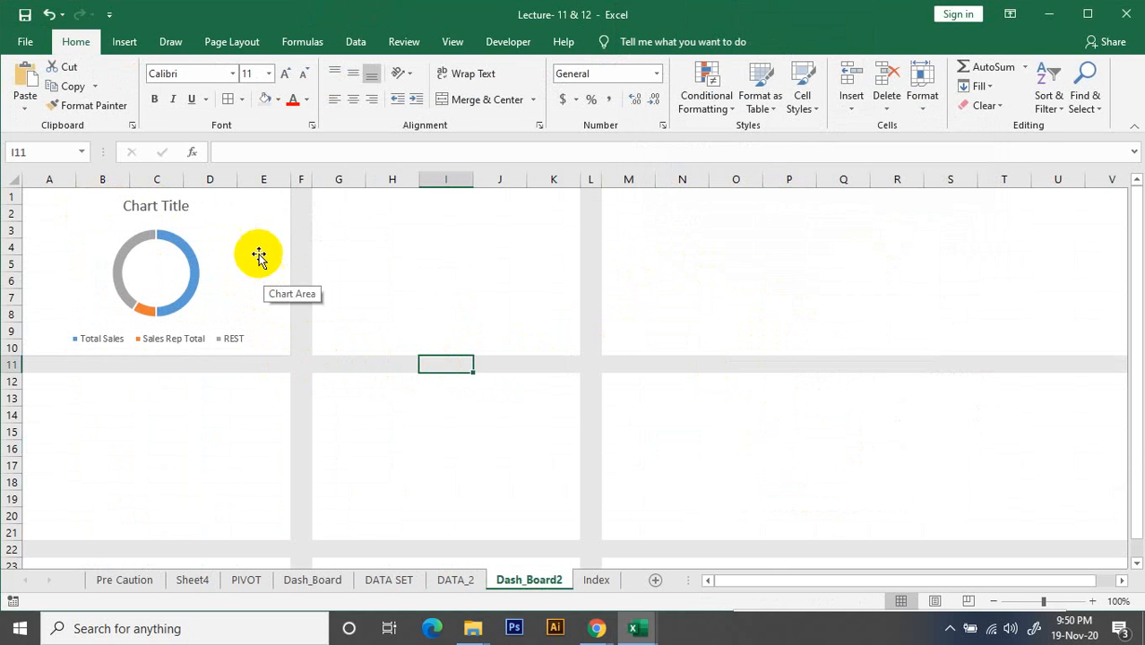
pyautogui.click(159, 205)
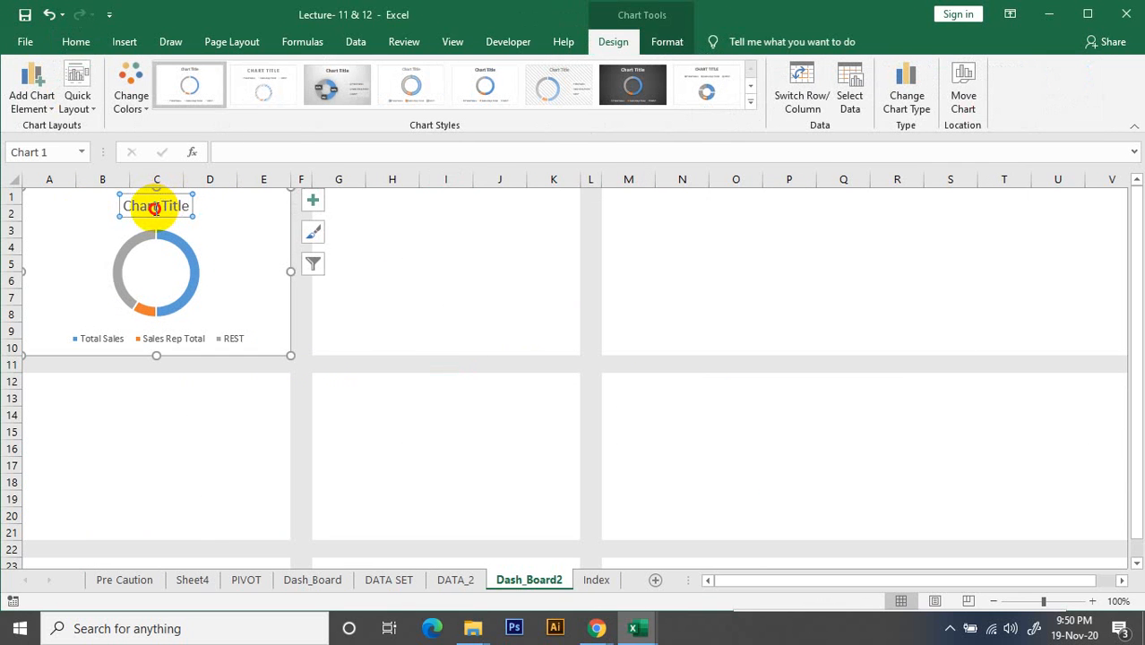
pyautogui.doubleClick(154, 208)
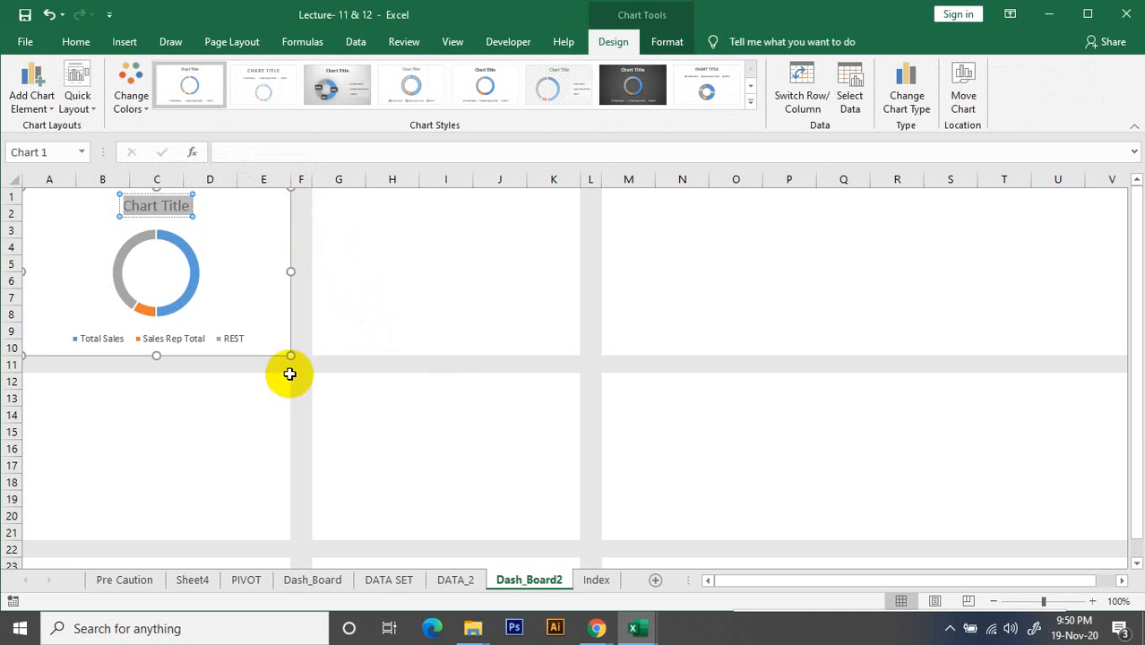
pyautogui.click(387, 250)
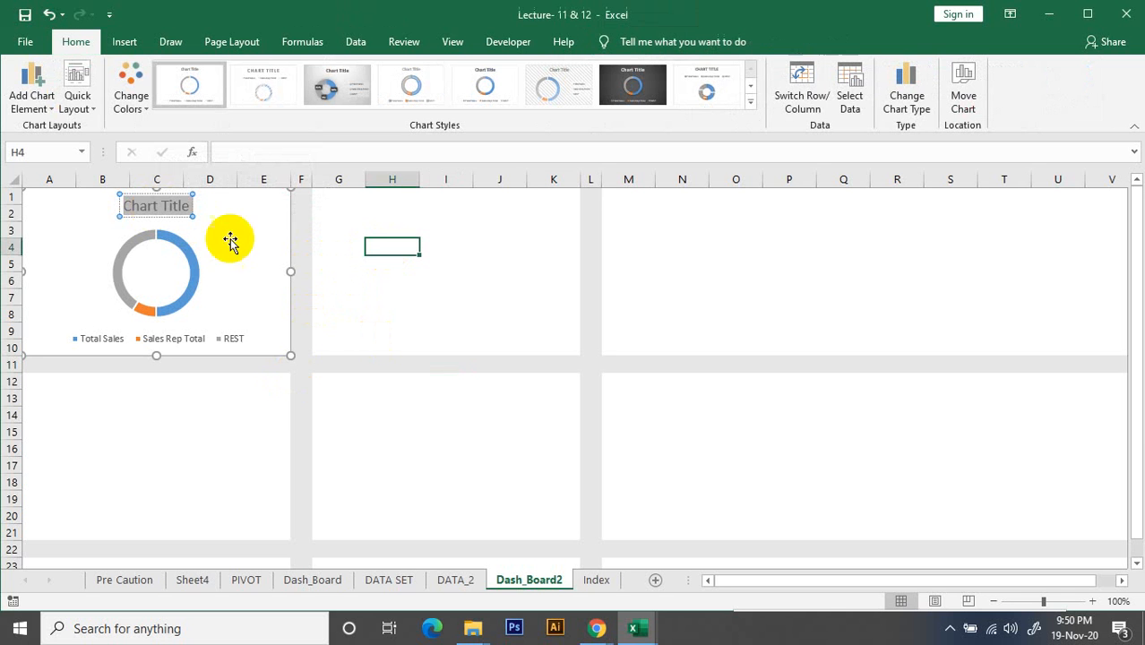
# Try cutting the sales rep list box out of DATA_2, and undo the cut
pyautogui.click(596, 581)
pyautogui.click(530, 580)
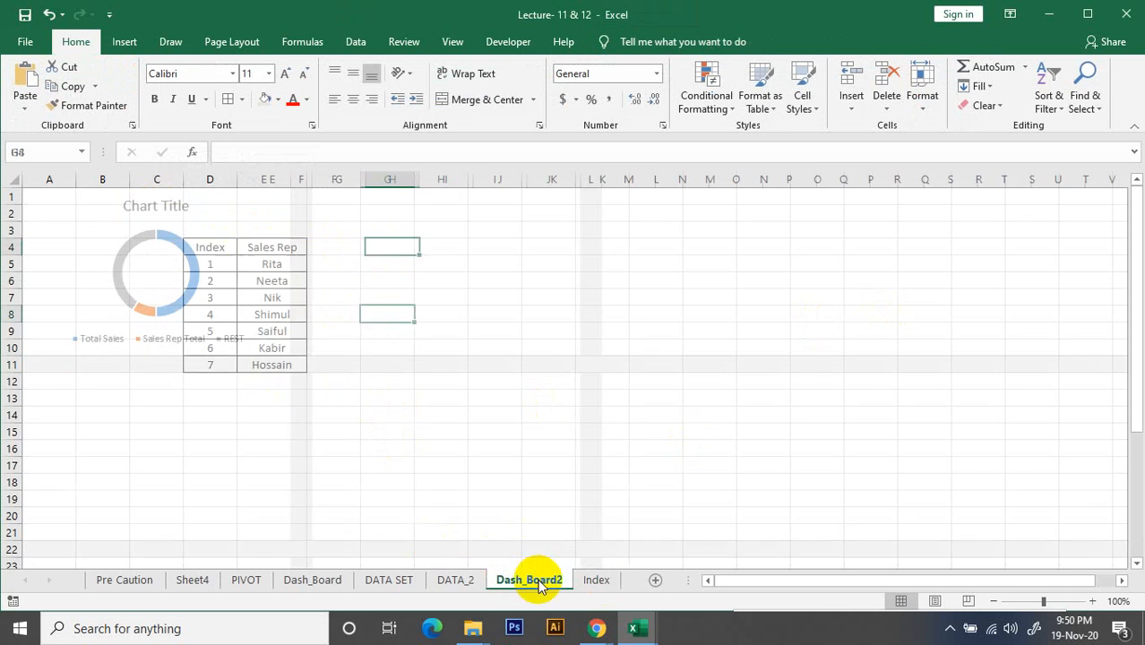
pyautogui.click(455, 579)
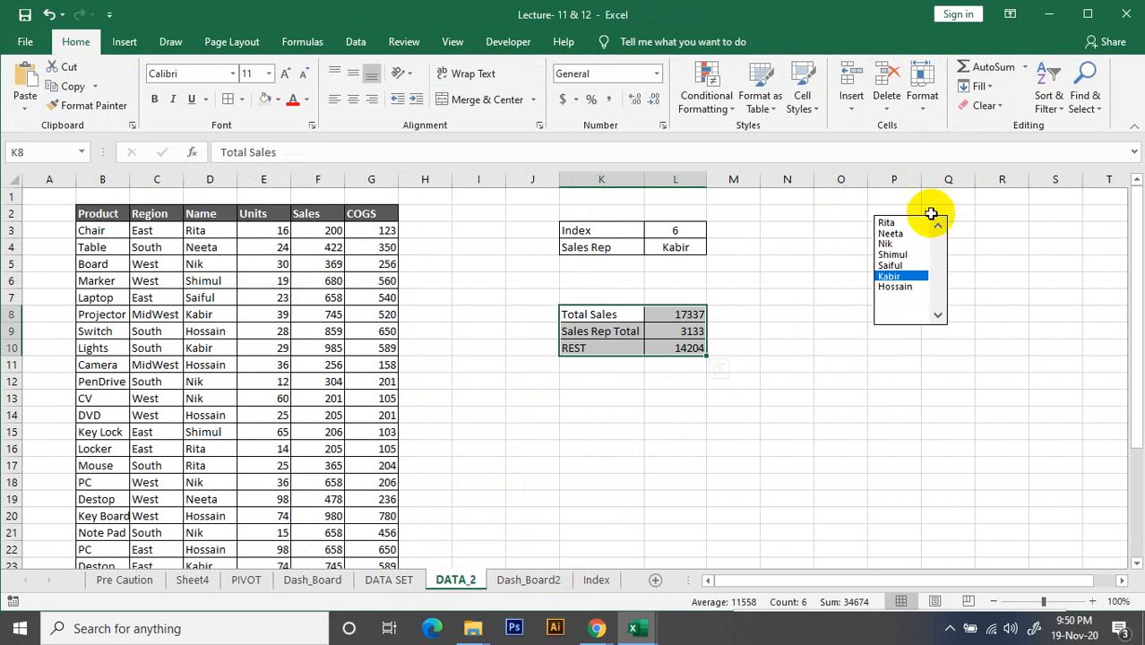
pyautogui.rightClick(939, 261)
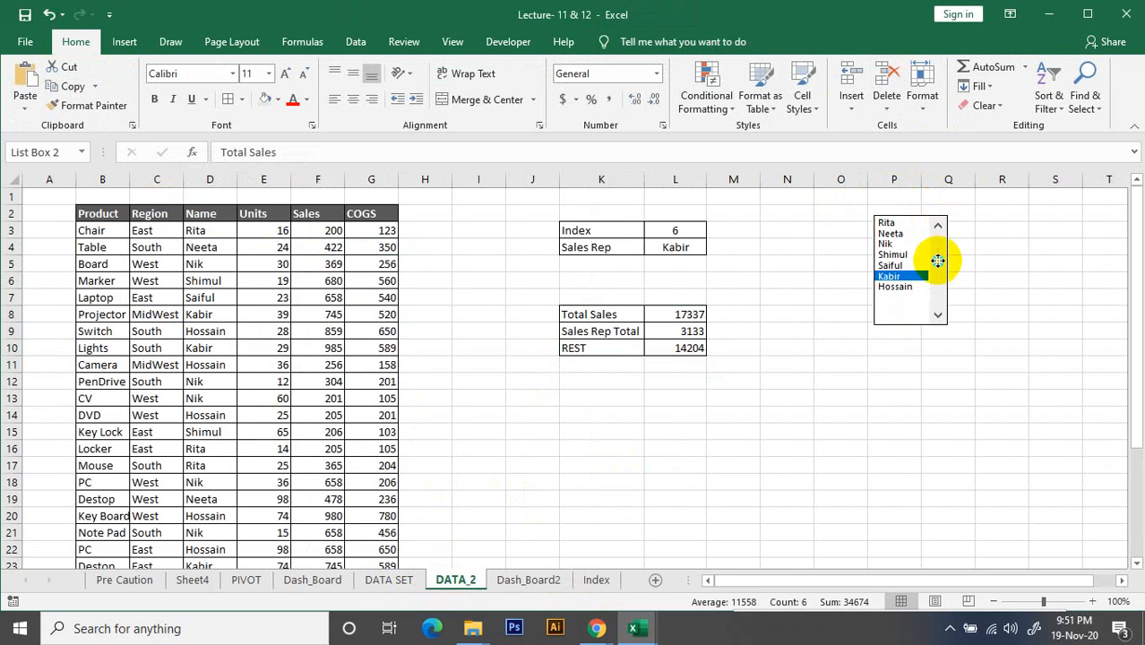
pyautogui.click(950, 269)
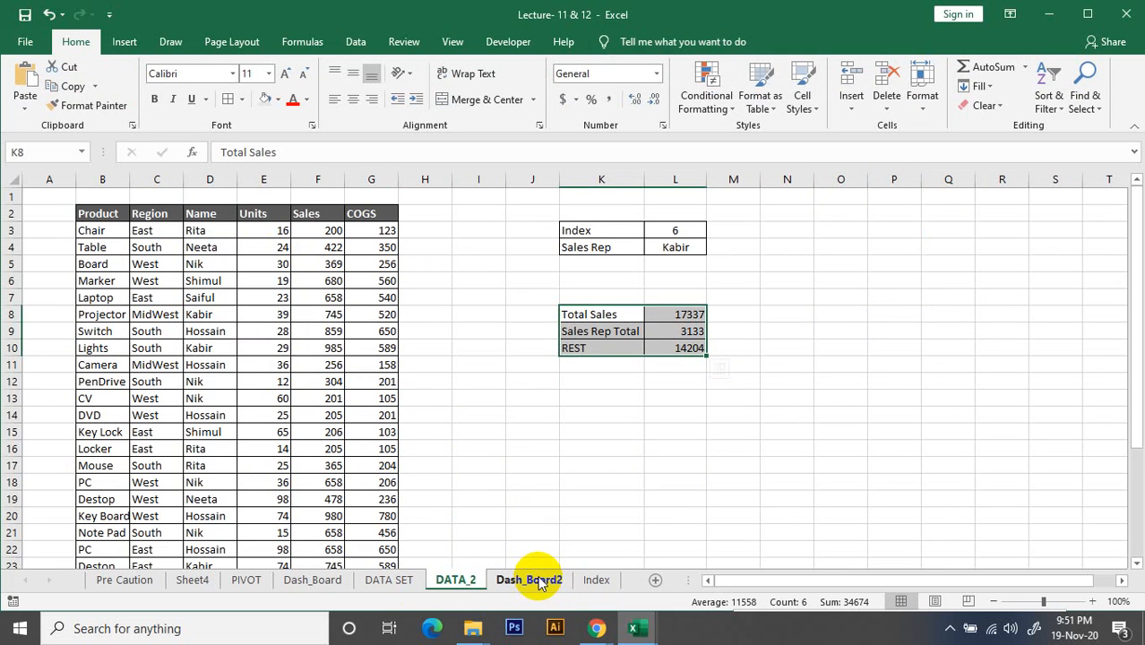
pyautogui.hotkey('ctrl', 'v')
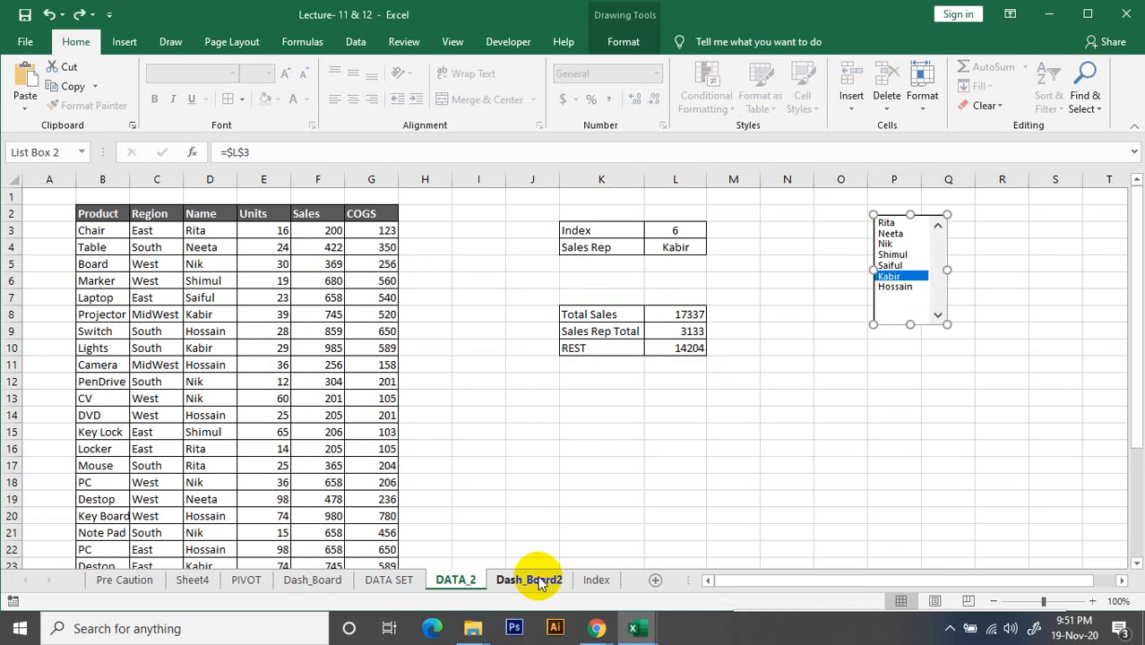
pyautogui.click(784, 323)
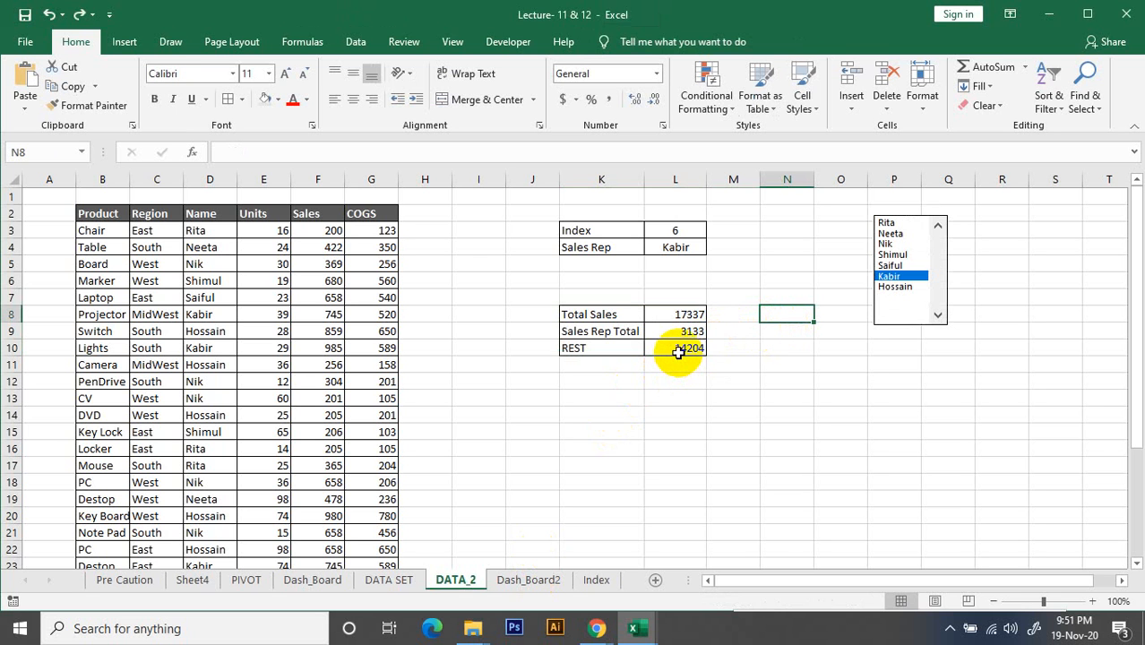
pyautogui.click(565, 313)
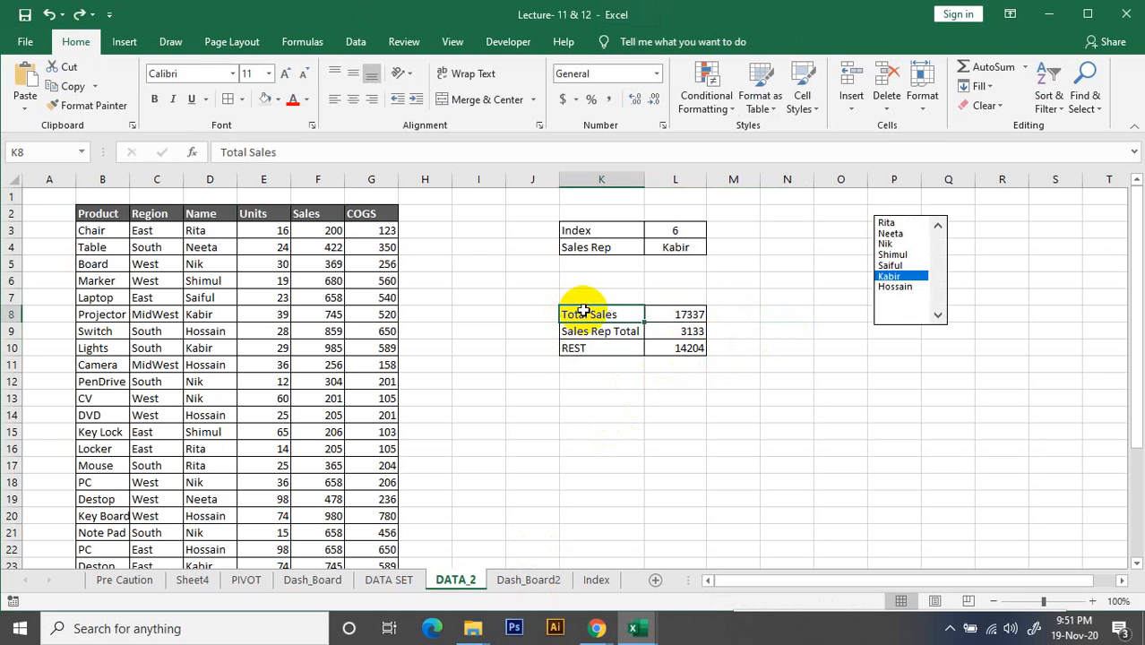
pyautogui.click(596, 580)
pyautogui.click(531, 580)
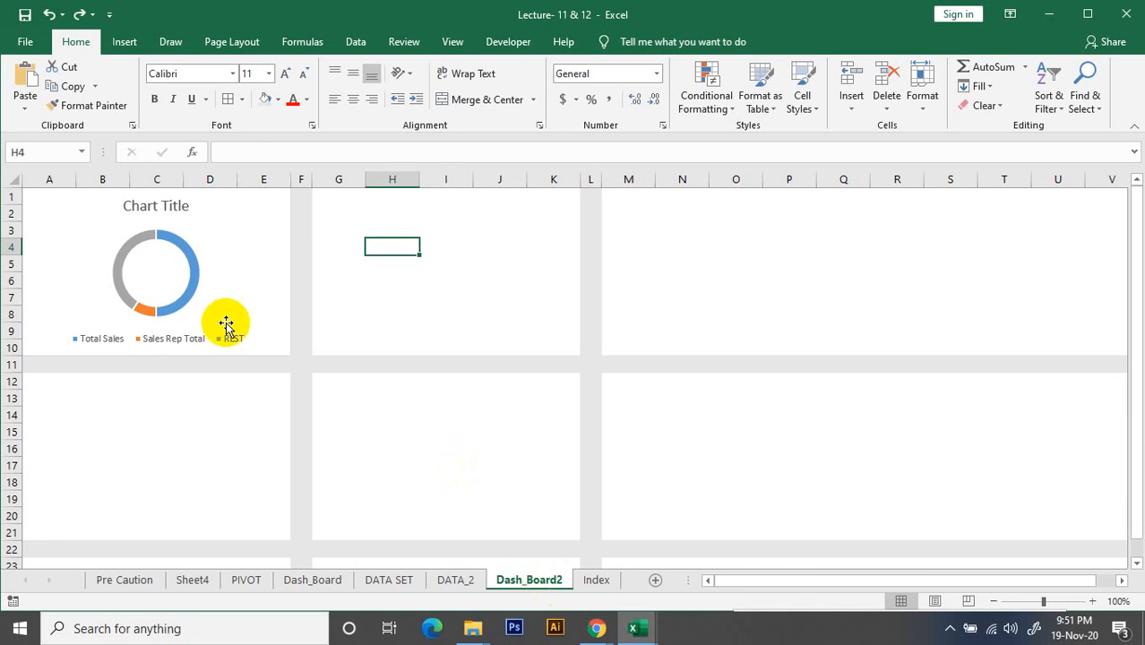
pyautogui.click(166, 278)
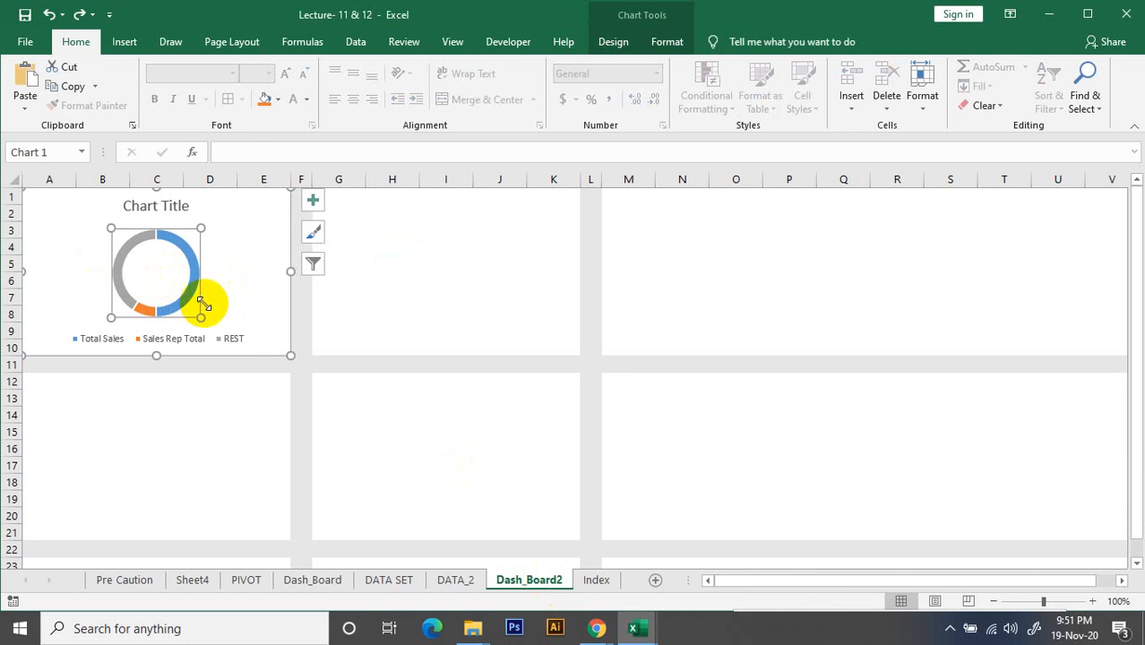
pyautogui.click(597, 580)
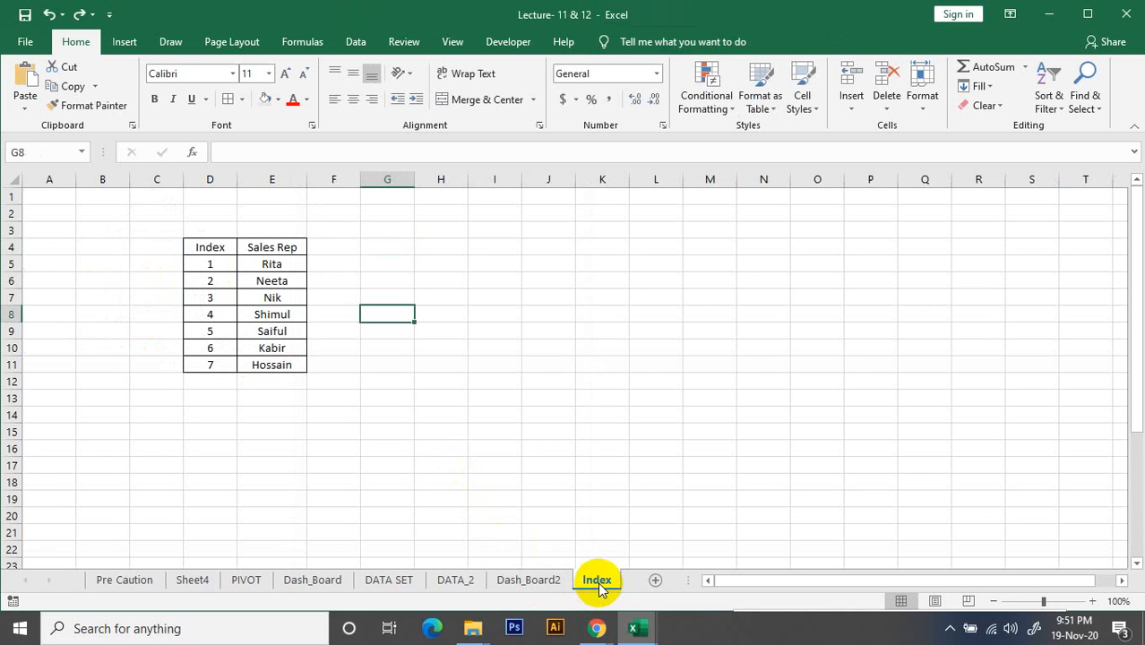
pyautogui.click(520, 585)
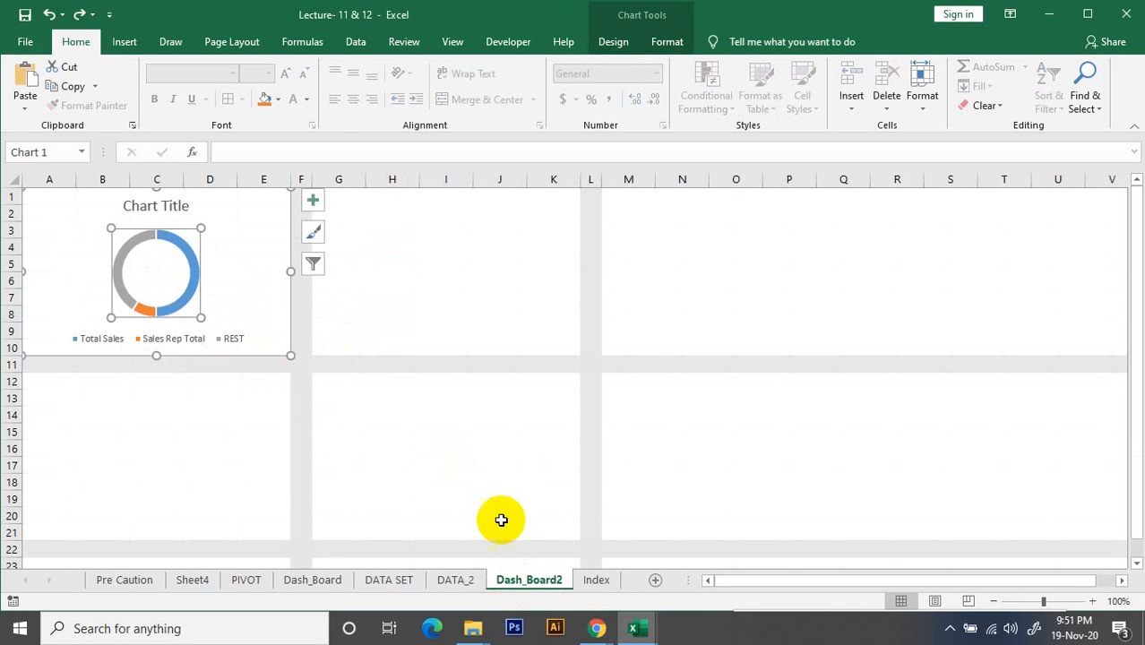
# Choose the first, fourth and again the first sales rep in DATA_2's list box, checking the doughnut chart on Dash_Board2 after the changes
pyautogui.click(455, 581)
pyautogui.click(908, 223)
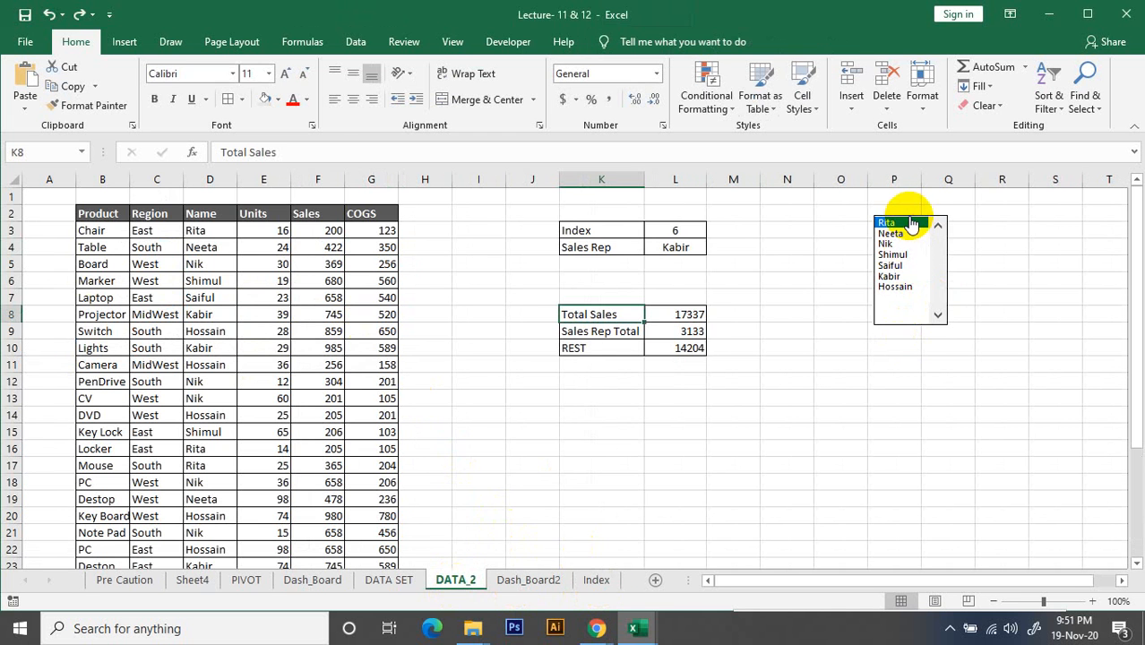
pyautogui.click(896, 254)
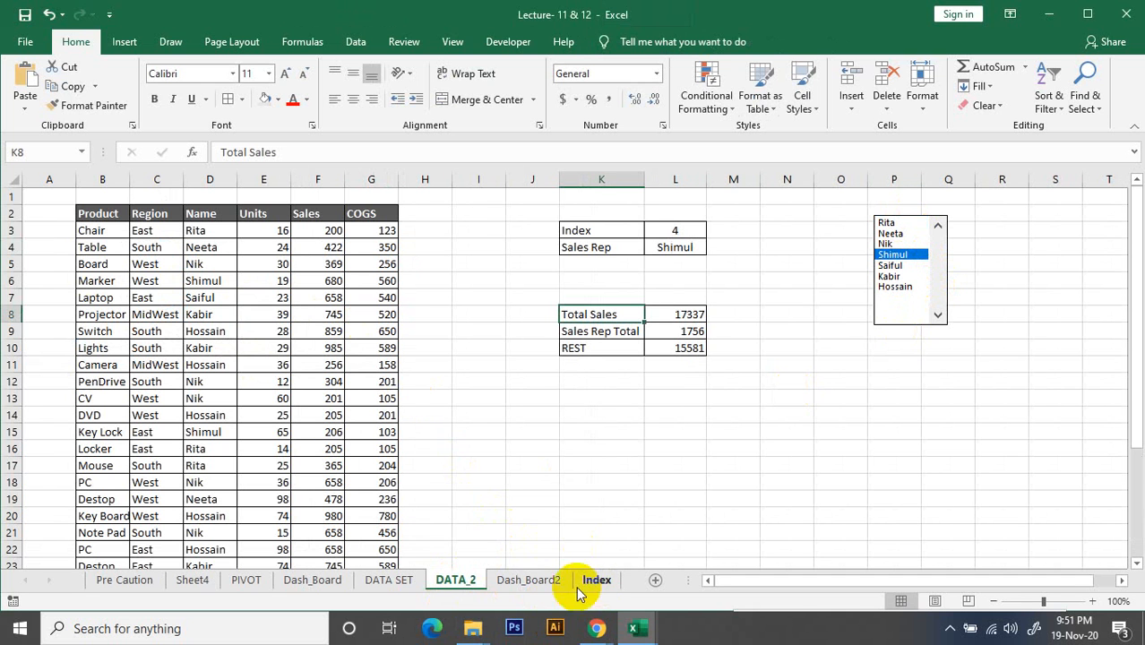
pyautogui.click(547, 582)
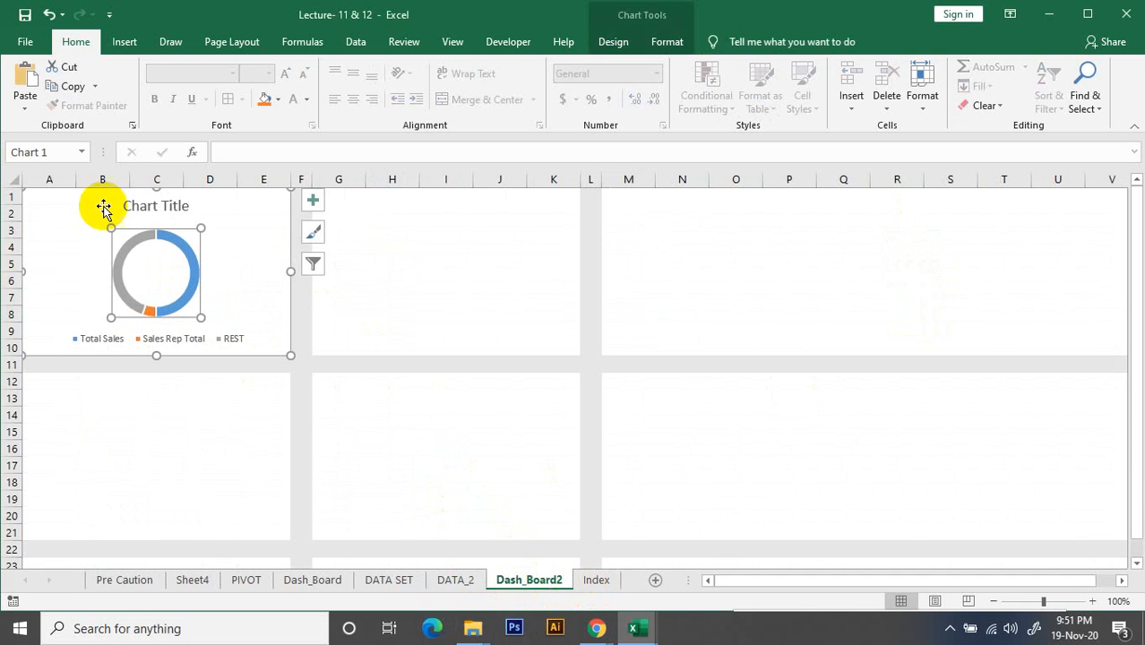
pyautogui.click(166, 285)
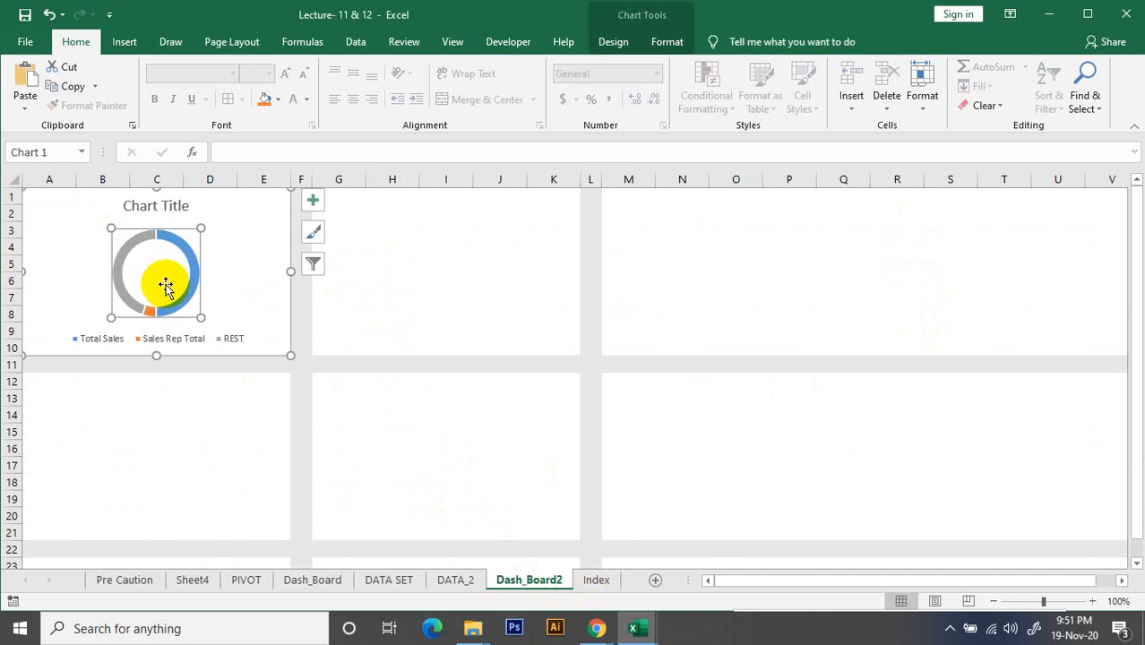
pyautogui.click(459, 581)
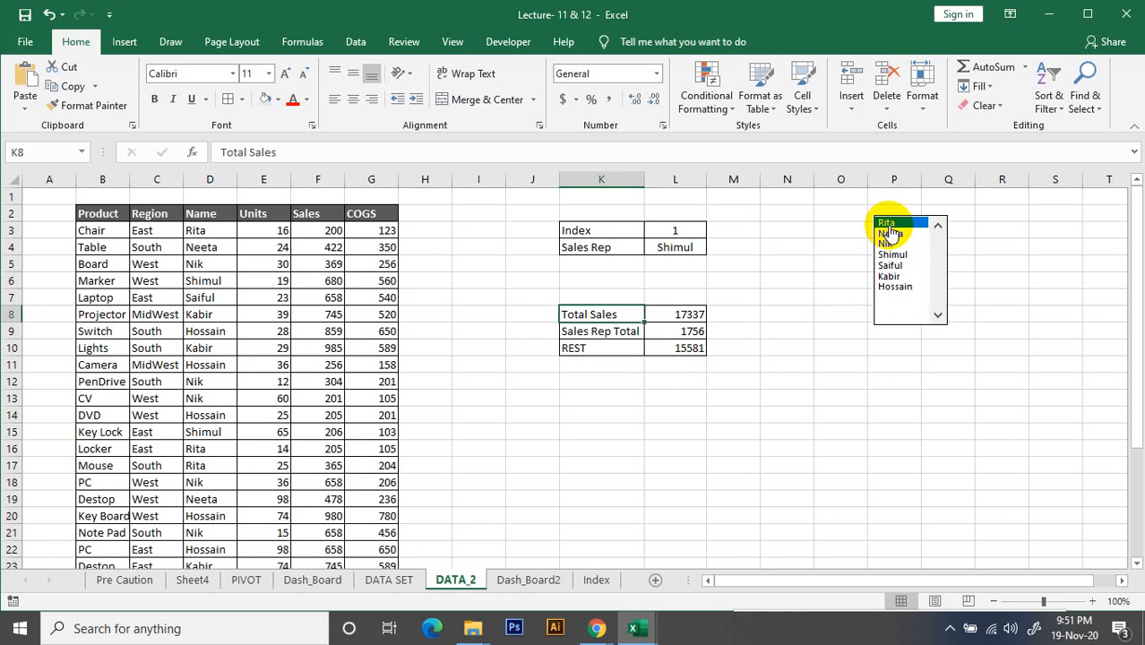
pyautogui.click(538, 580)
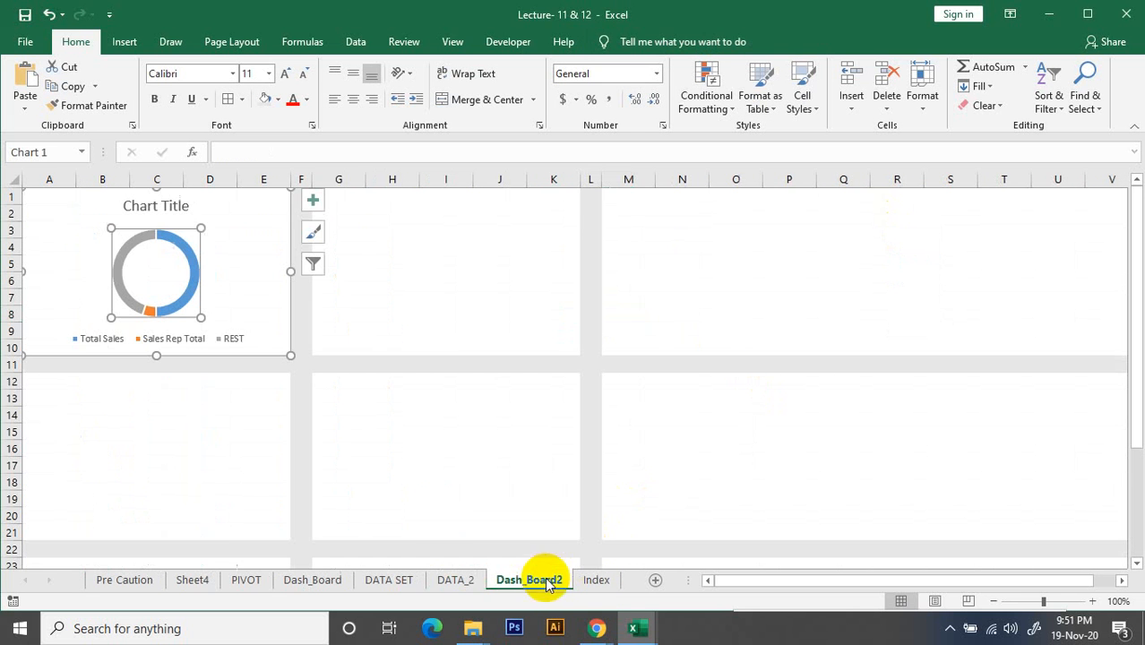
pyautogui.click(235, 317)
pyautogui.click(177, 285)
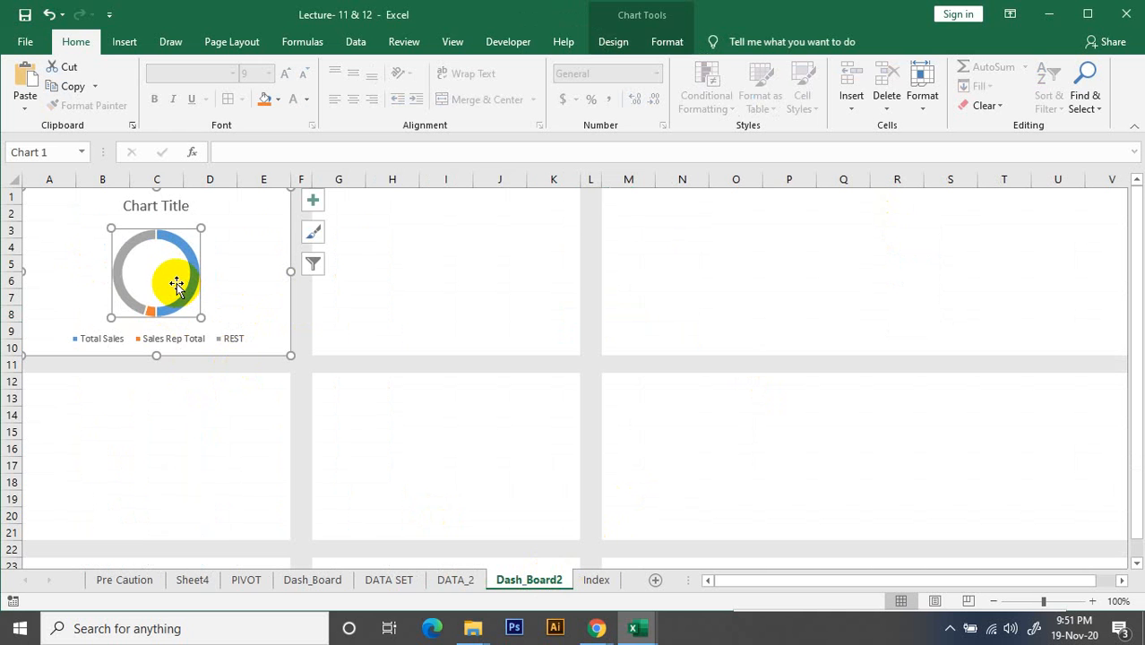
# Try to transfer the list box from DATA_2 to Dash_Board2, placing it inside the doughnut chart's upper-right corner
pyautogui.click(456, 582)
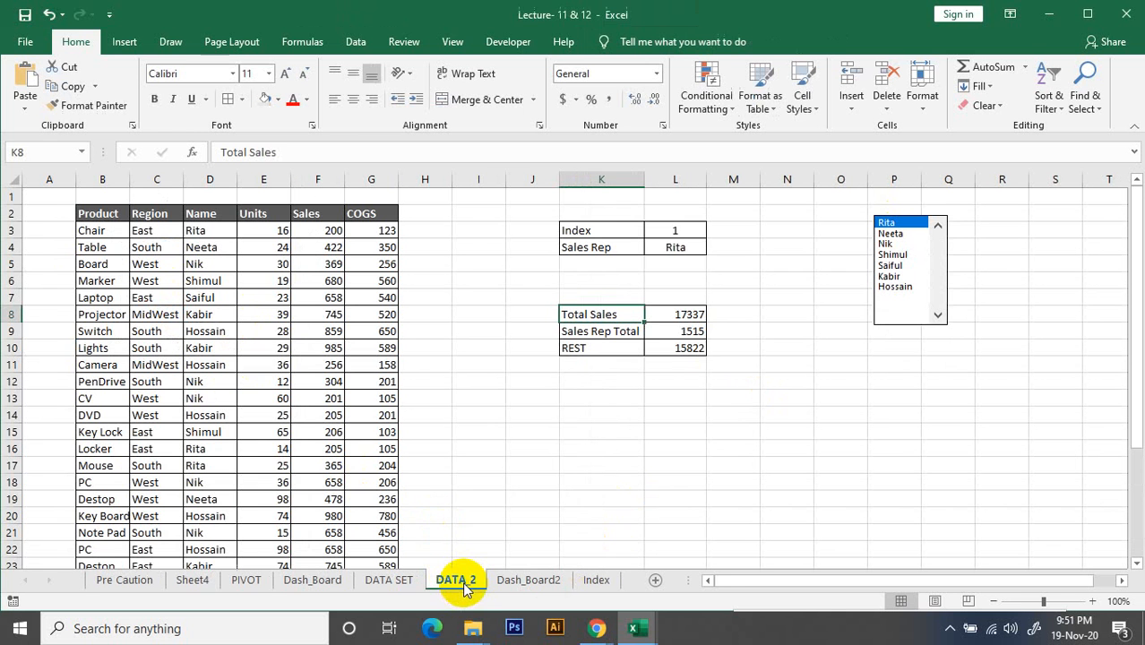
pyautogui.rightClick(936, 276)
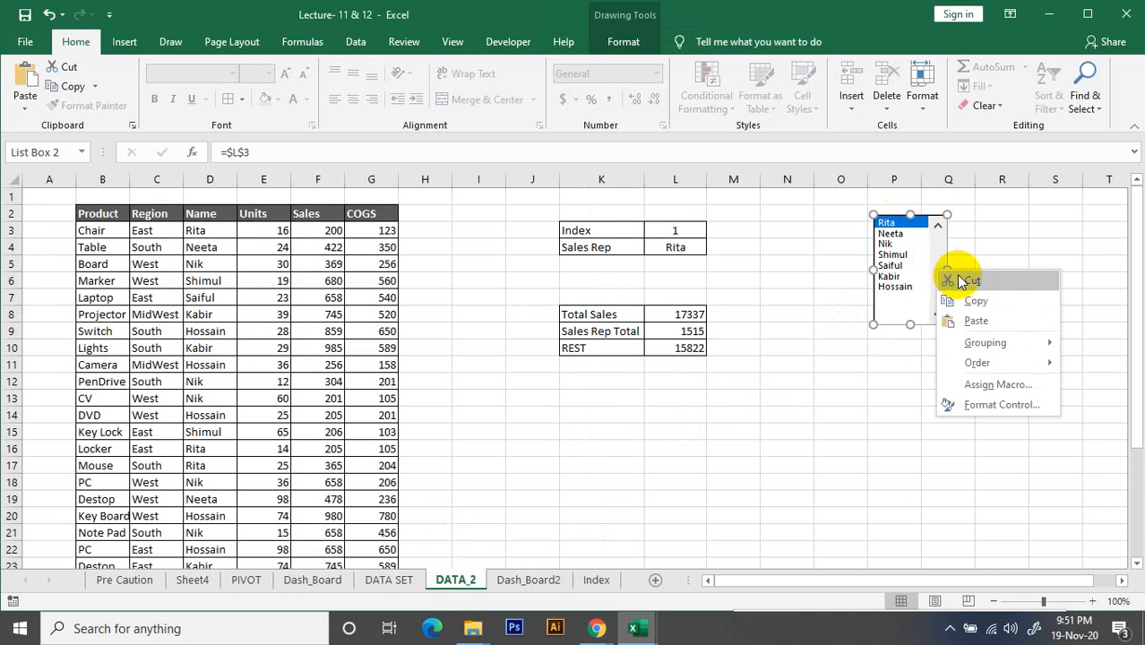
pyautogui.click(957, 276)
pyautogui.click(527, 581)
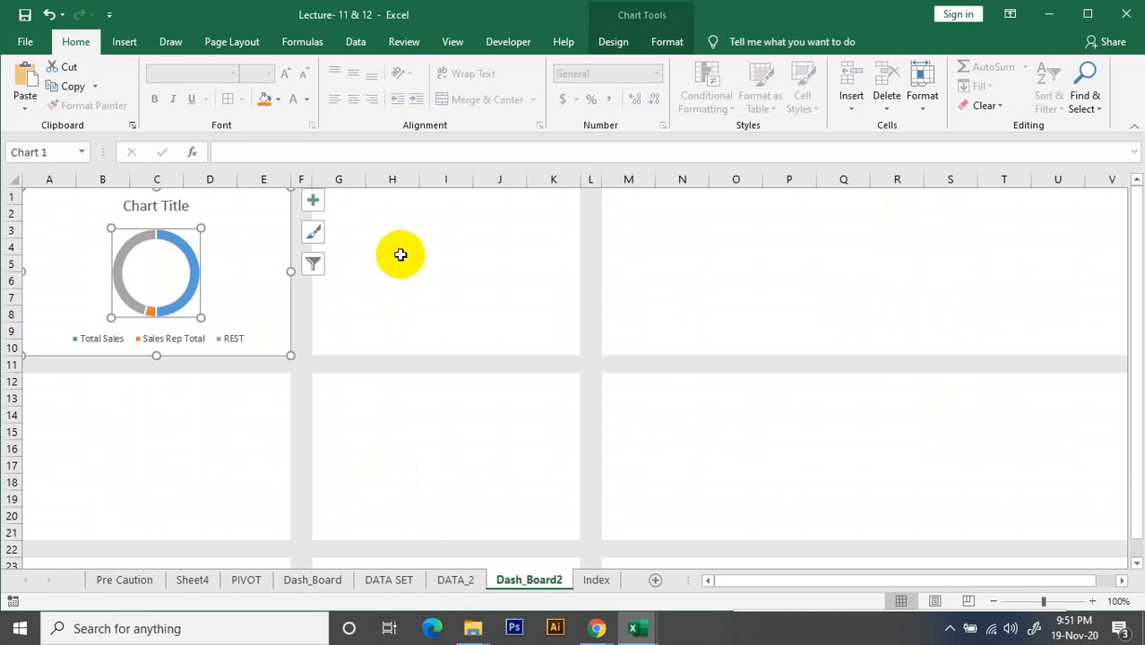
pyautogui.hotkey('ctrl', 'v')
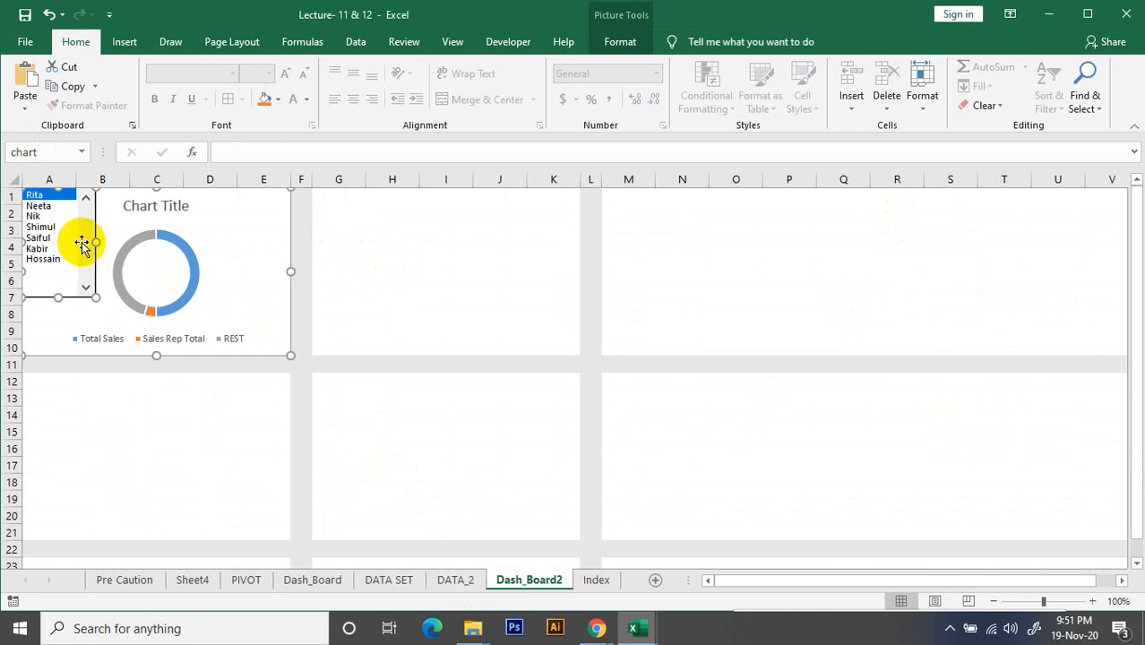
pyautogui.moveTo(84, 243); pyautogui.dragTo(298, 240)
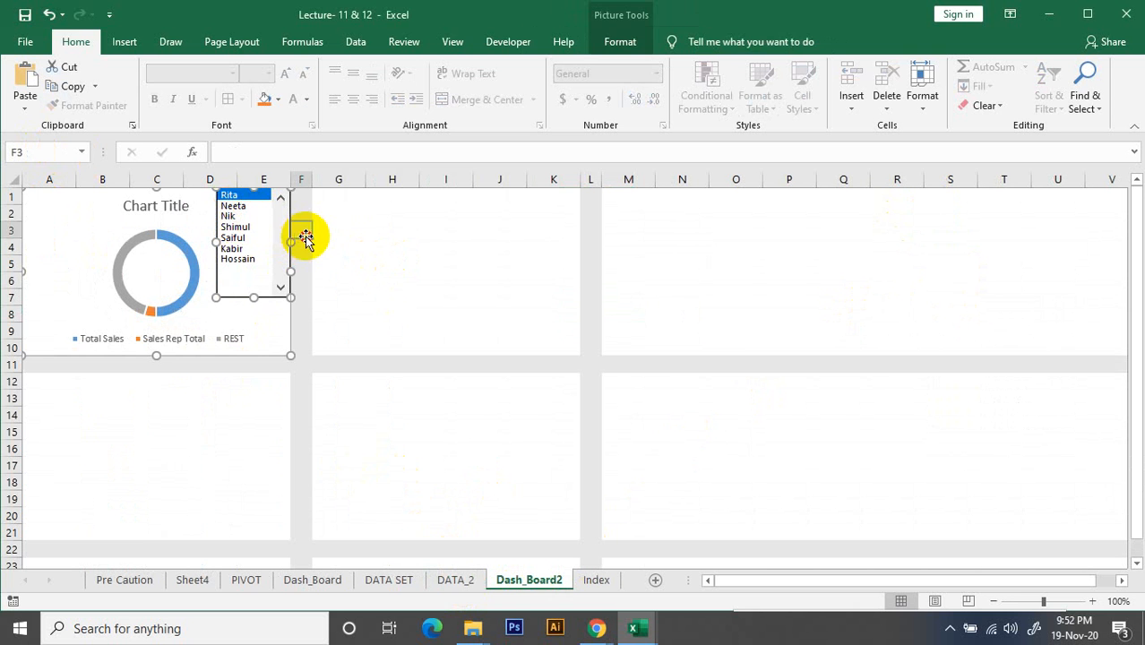
# Lower the pasted list box inside the chart to sit beside the doughnut ring, and try to use it
pyautogui.click(327, 244)
pyautogui.click(220, 209)
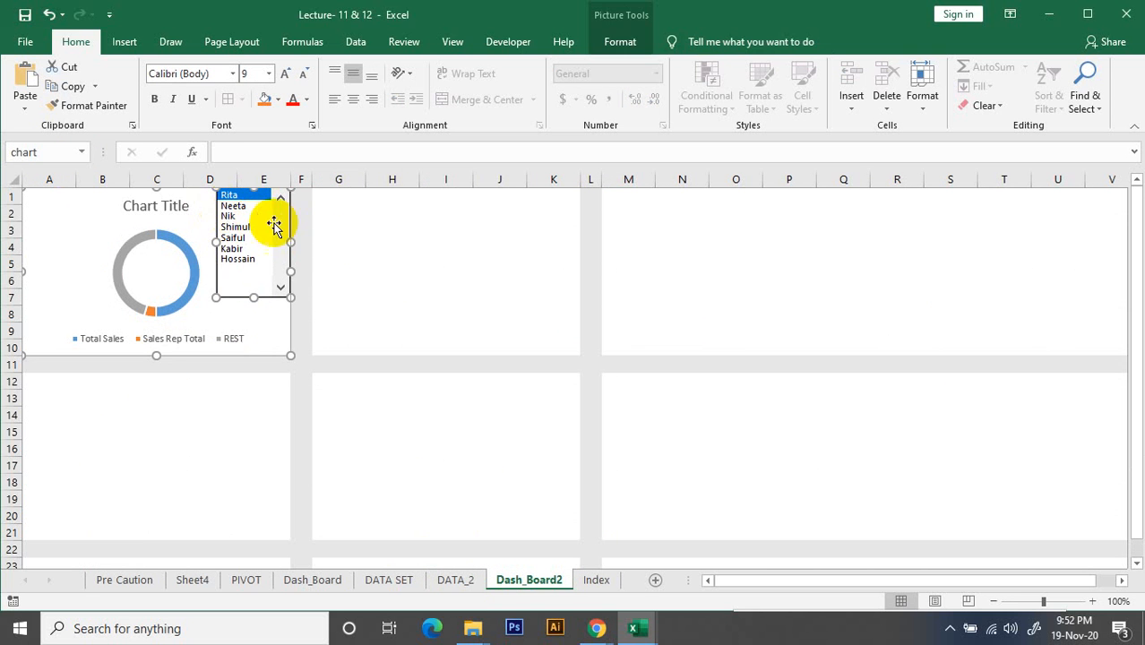
pyautogui.click(340, 249)
pyautogui.click(341, 313)
pyautogui.click(240, 249)
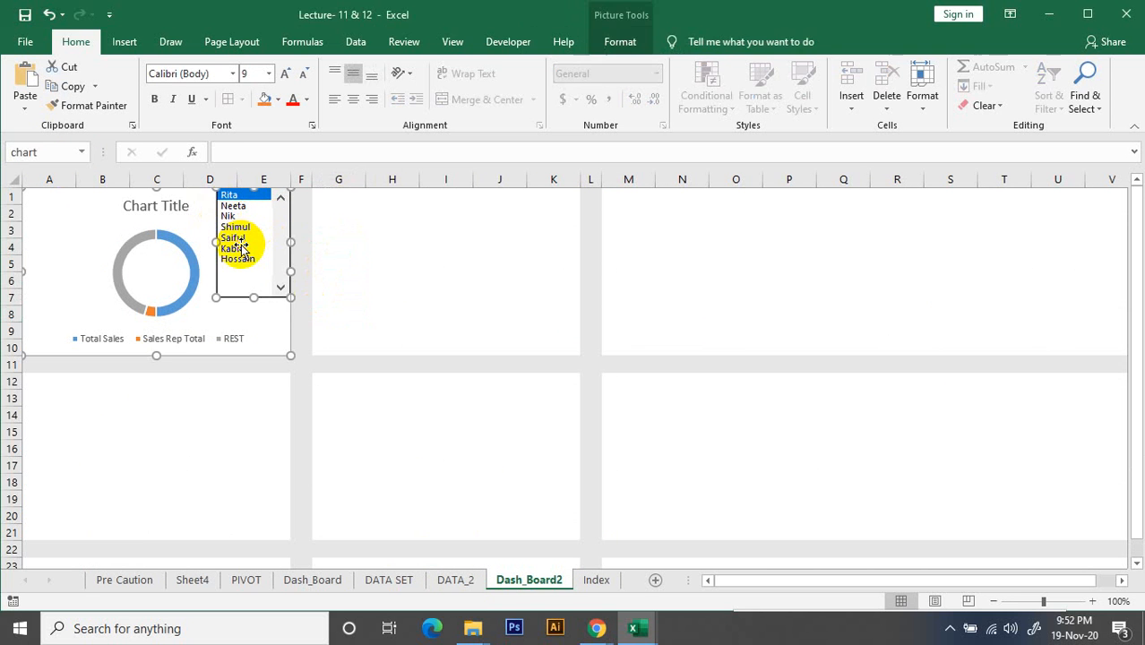
pyautogui.moveTo(231, 222); pyautogui.dragTo(329, 270)
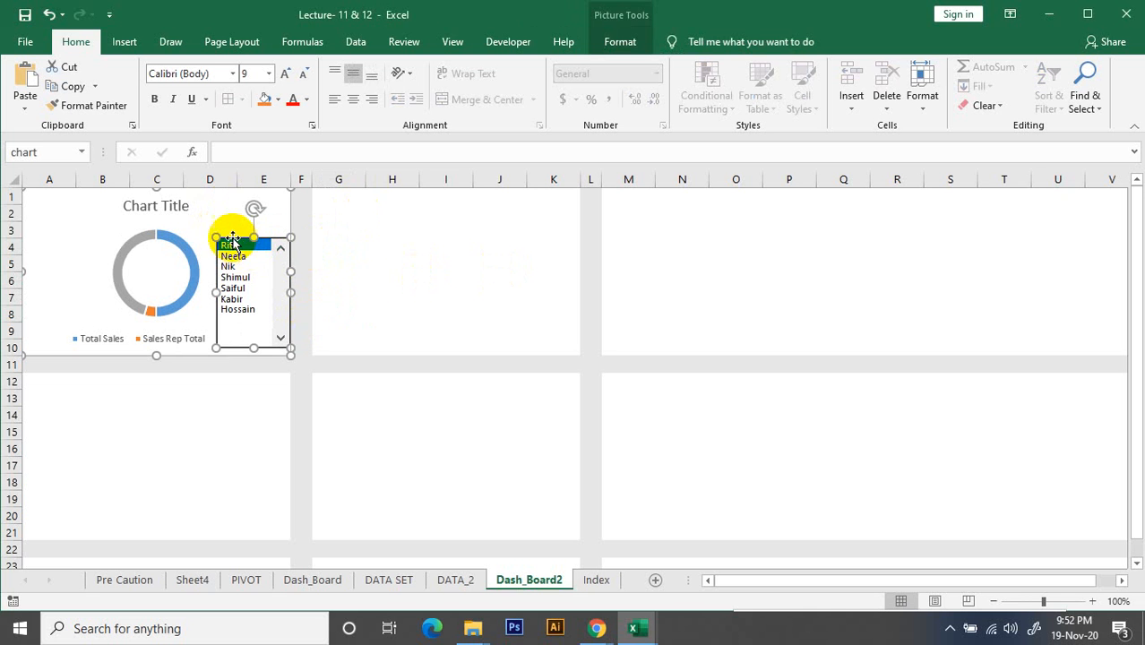
pyautogui.click(313, 263)
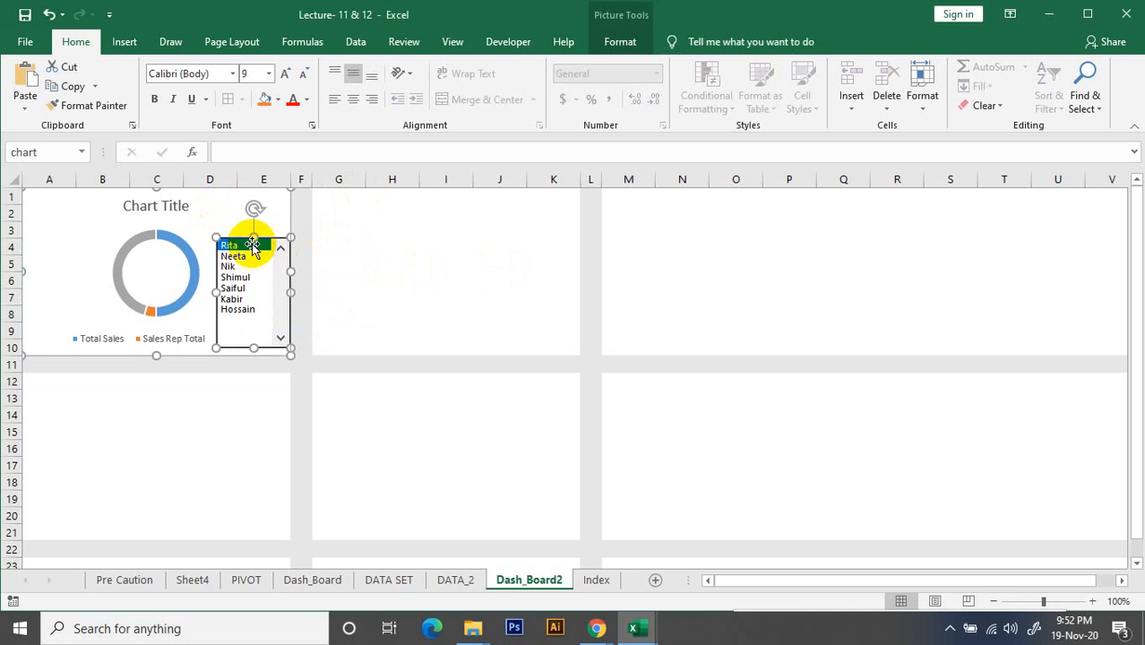
# Undo the list box's placement on Dash_Board2 back to before it was cut from DATA_2
pyautogui.hotkey('ctrl', 'z')
pyautogui.hotkey('ctrl', 'z')
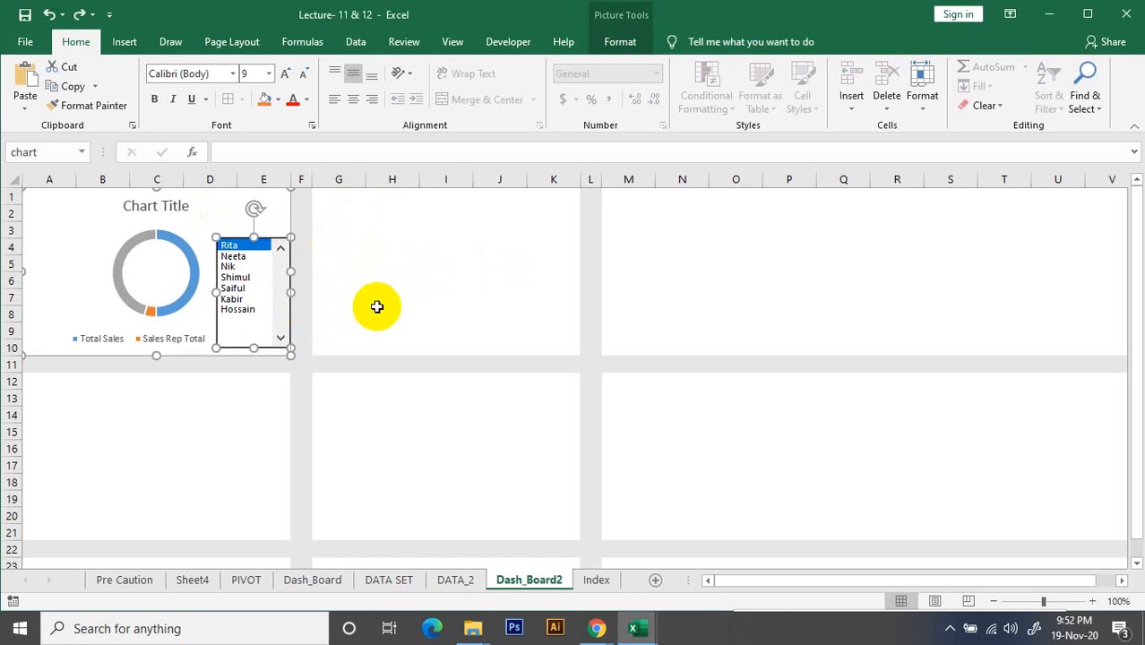
pyautogui.hotkey('ctrl', 'z')
pyautogui.hotkey('ctrl', 'z')
pyautogui.hotkey('ctrl', 'z')
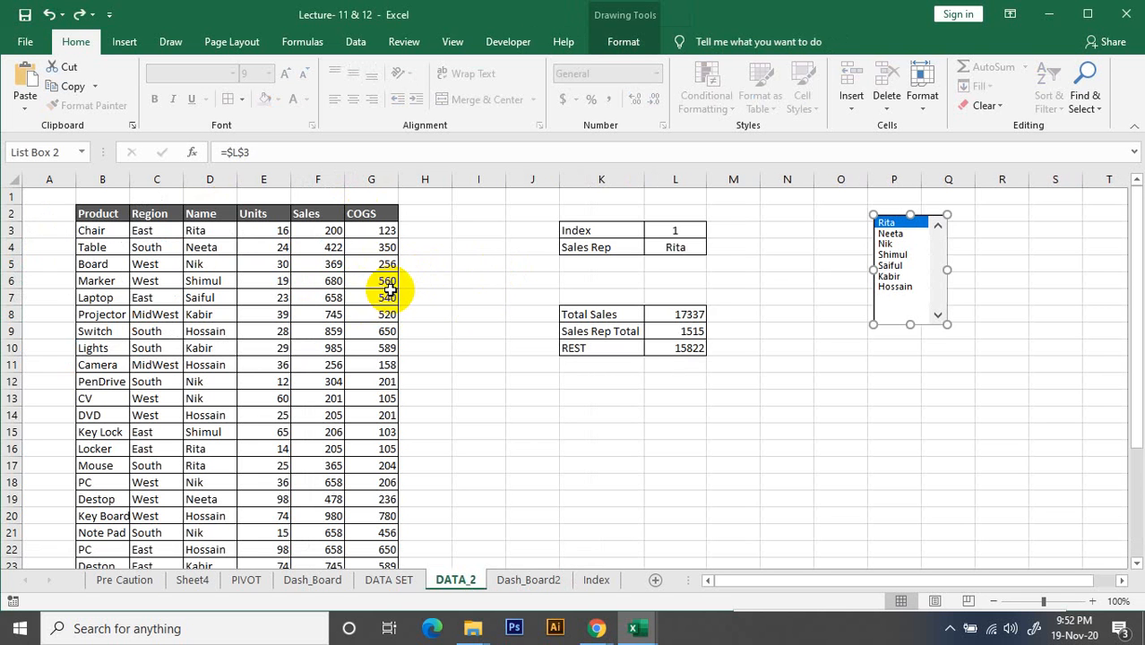
# Cut the list box from DATA_2, paste it into the doughnut chart on Dash_Board2, and align it with the chart's lower-right corner
pyautogui.rightClick(912, 224)
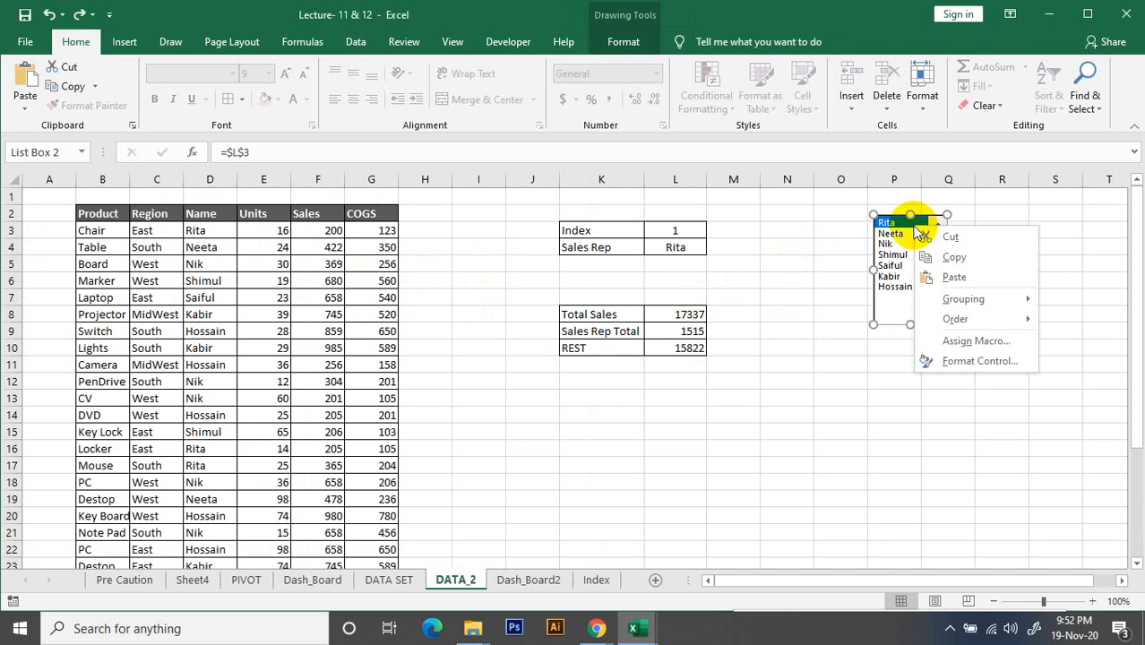
pyautogui.click(959, 234)
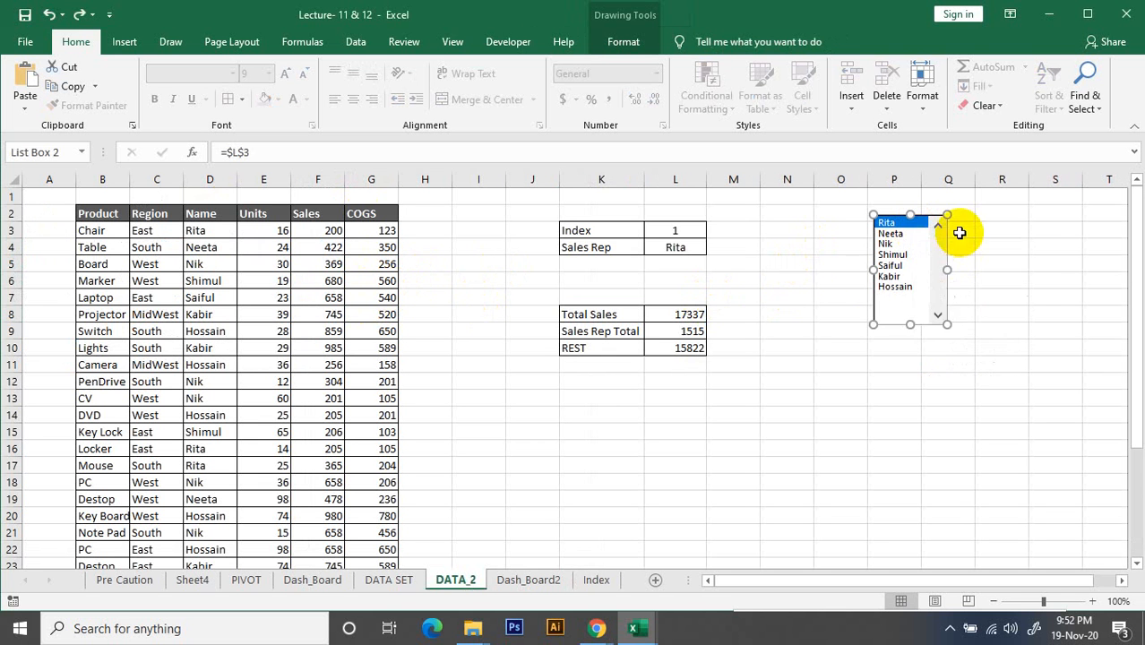
pyautogui.click(530, 581)
pyautogui.hotkey('ctrl', 'v')
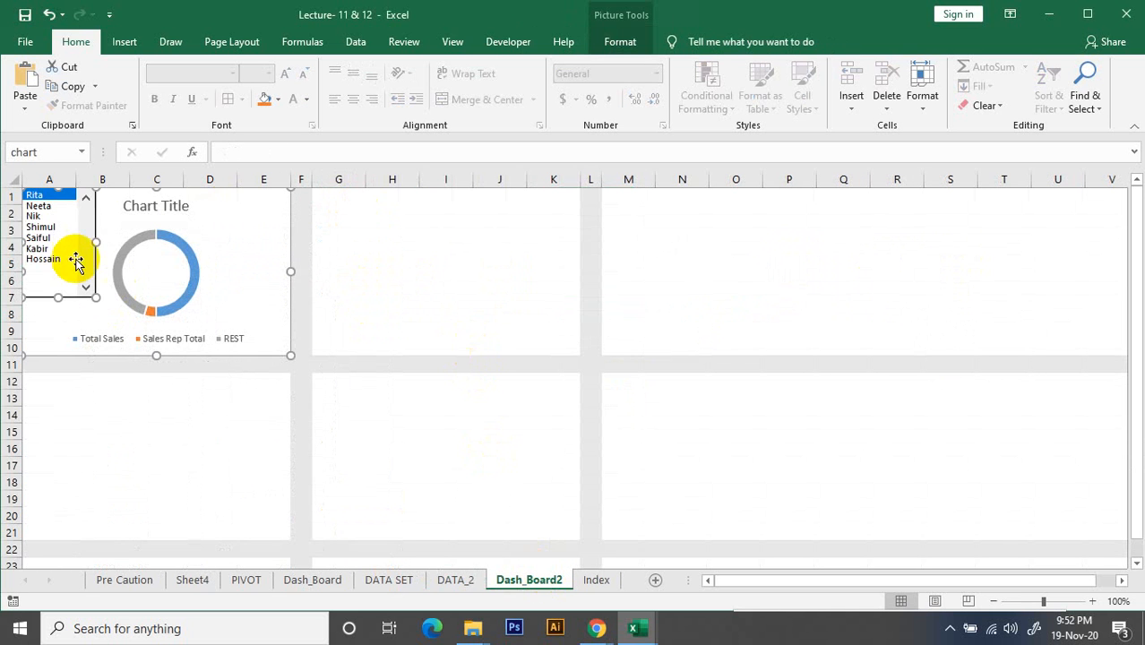
pyautogui.moveTo(85, 235); pyautogui.dragTo(280, 237)
pyautogui.scroll(-4, 123, 456)
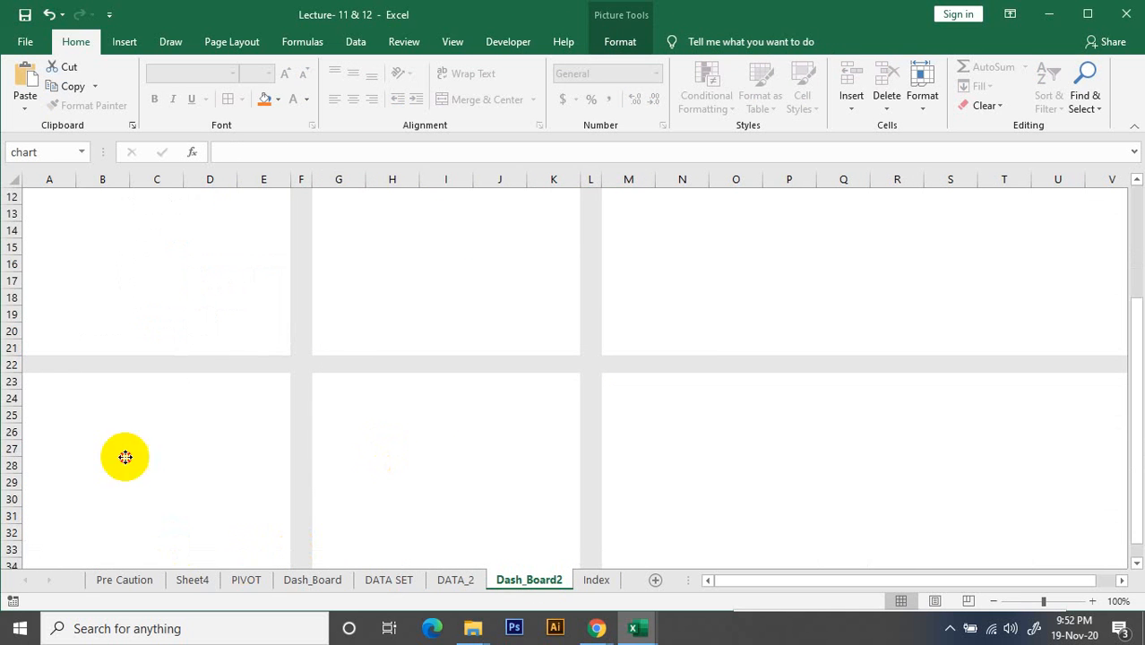
pyautogui.scroll(1, 293, 227)
pyautogui.scroll(3, 293, 227)
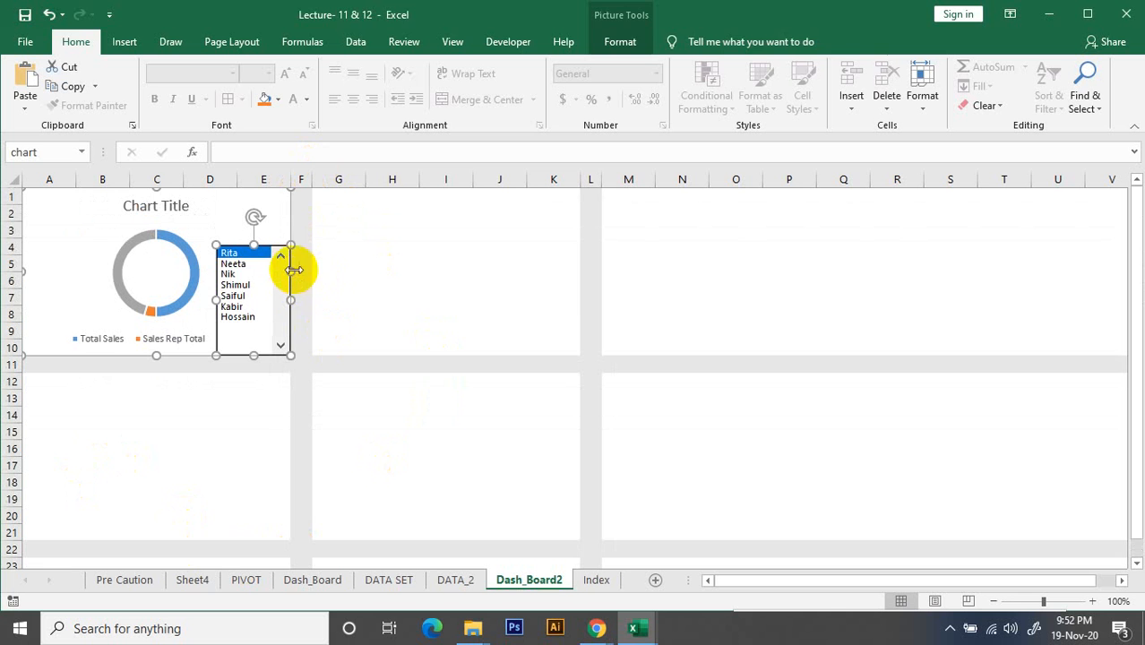
pyautogui.click(394, 296)
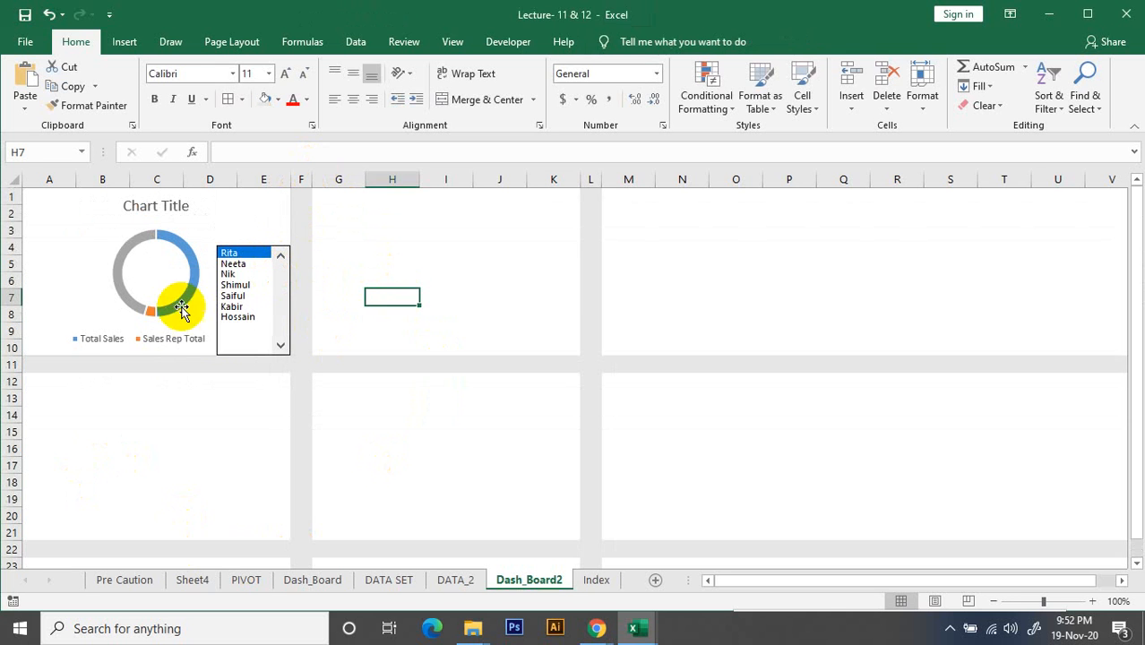
# Undo the list box's move into the doughnut chart, back to before it was cut from DATA_2
pyautogui.rightClick(261, 254)
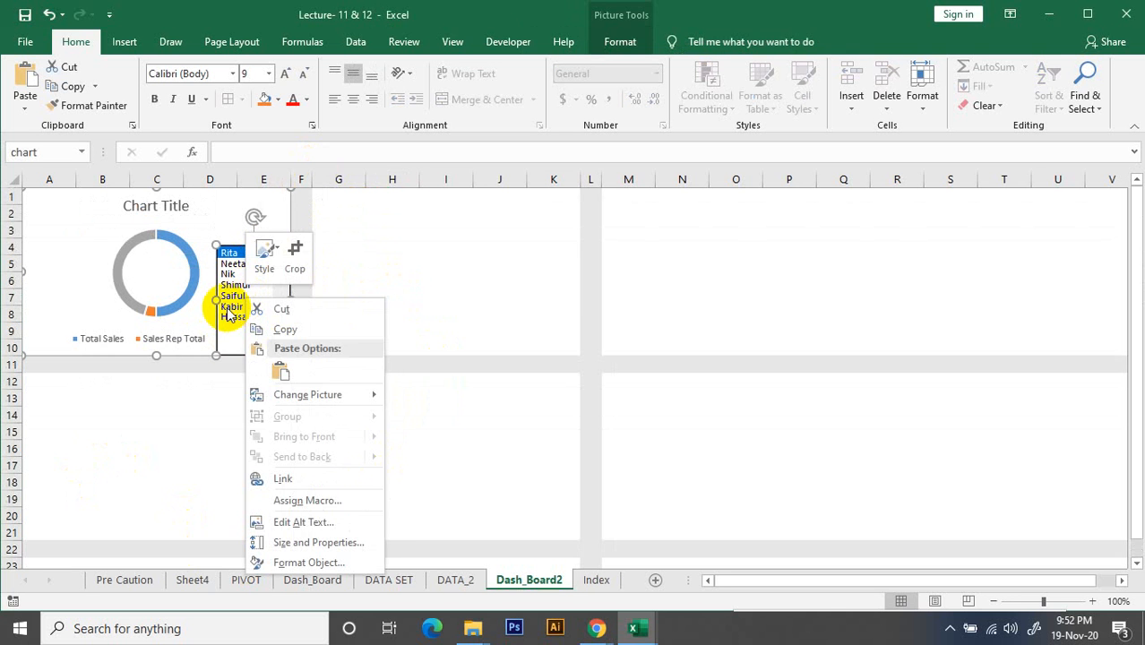
pyautogui.click(390, 340)
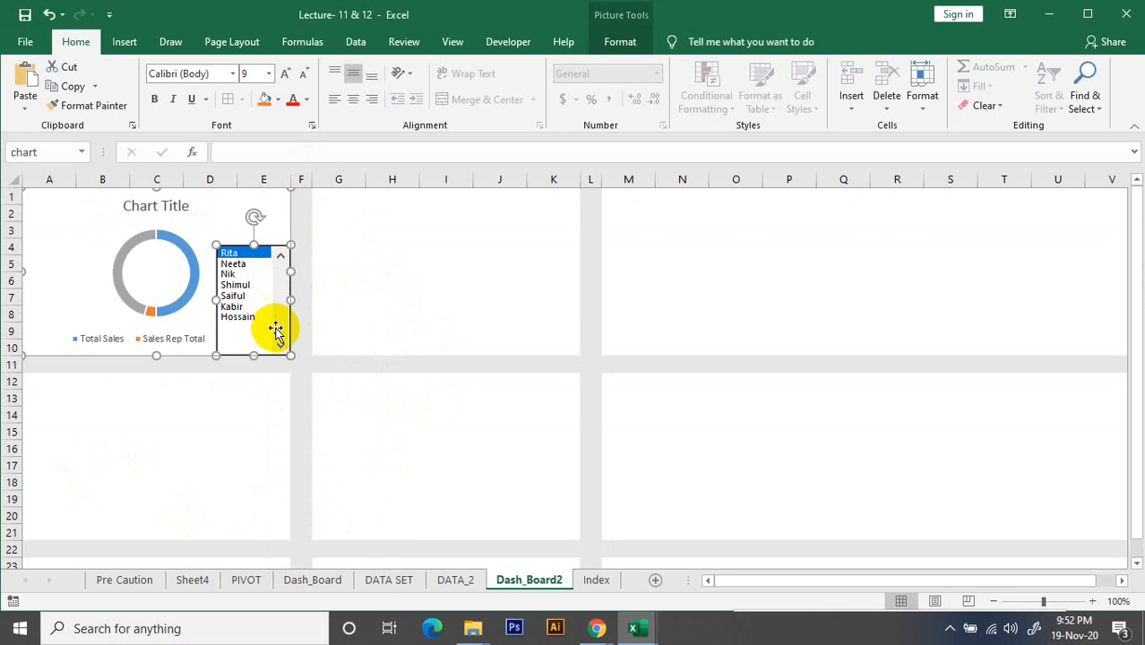
pyautogui.hotkey('ctrl', 'z')
pyautogui.hotkey('ctrl', 'z')
pyautogui.hotkey('ctrl', 'z')
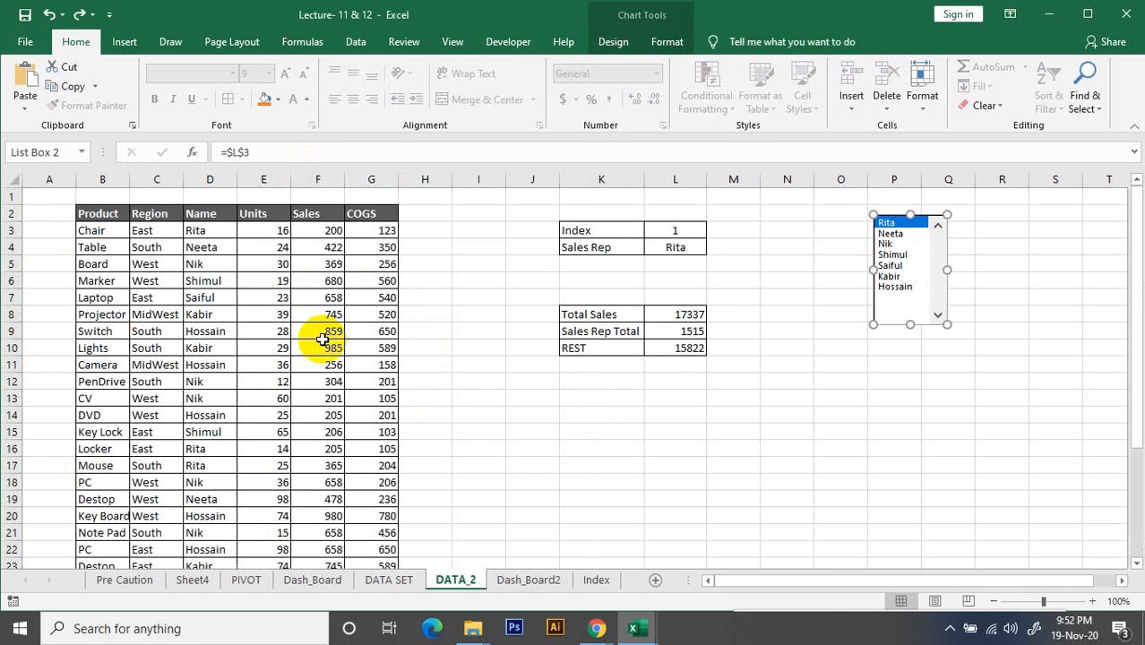
pyautogui.click(948, 365)
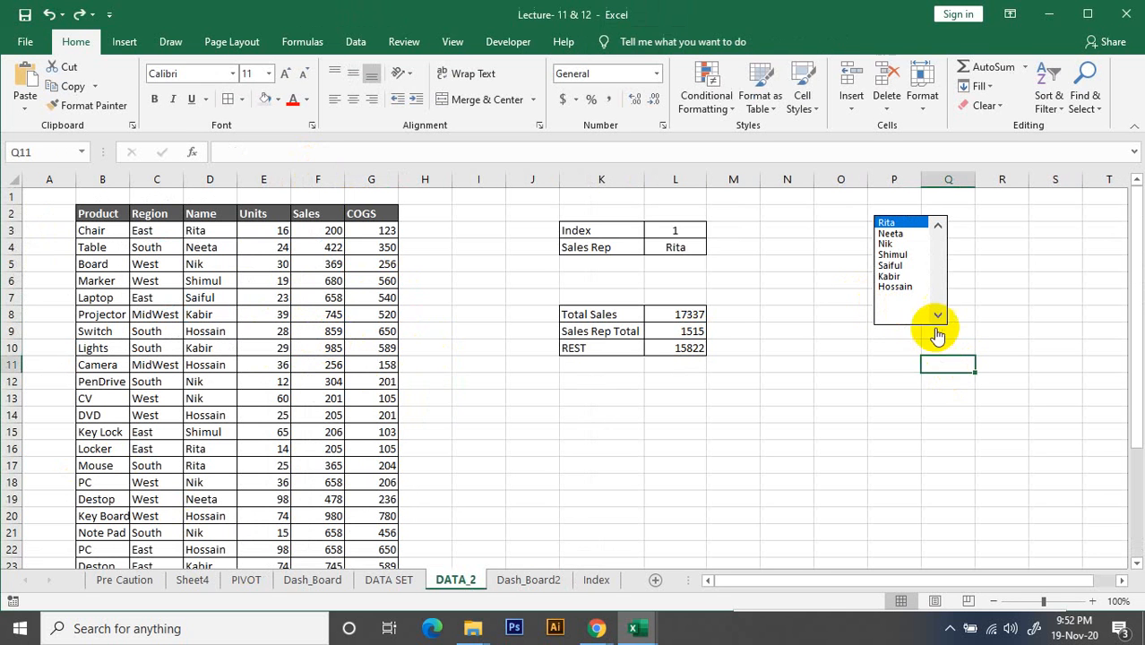
# Cut the list box from DATA_2, paste it onto the Dash_Board2 sheet, and place it at cell G1 beside the doughnut chart
pyautogui.rightClick(936, 285)
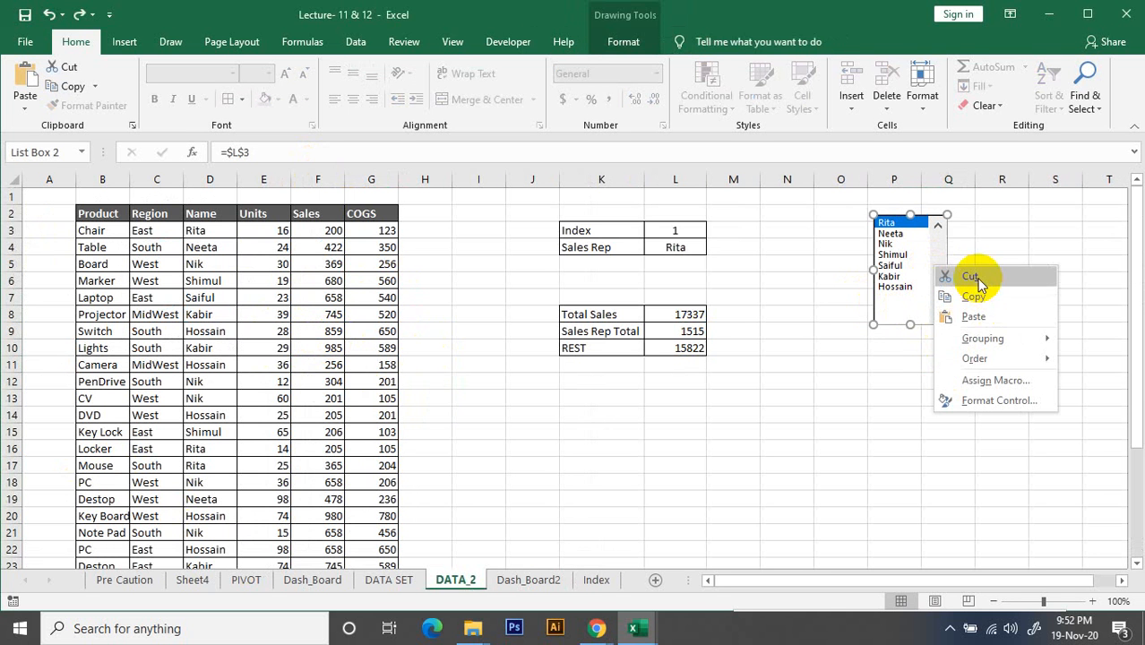
pyautogui.click(978, 279)
pyautogui.click(528, 580)
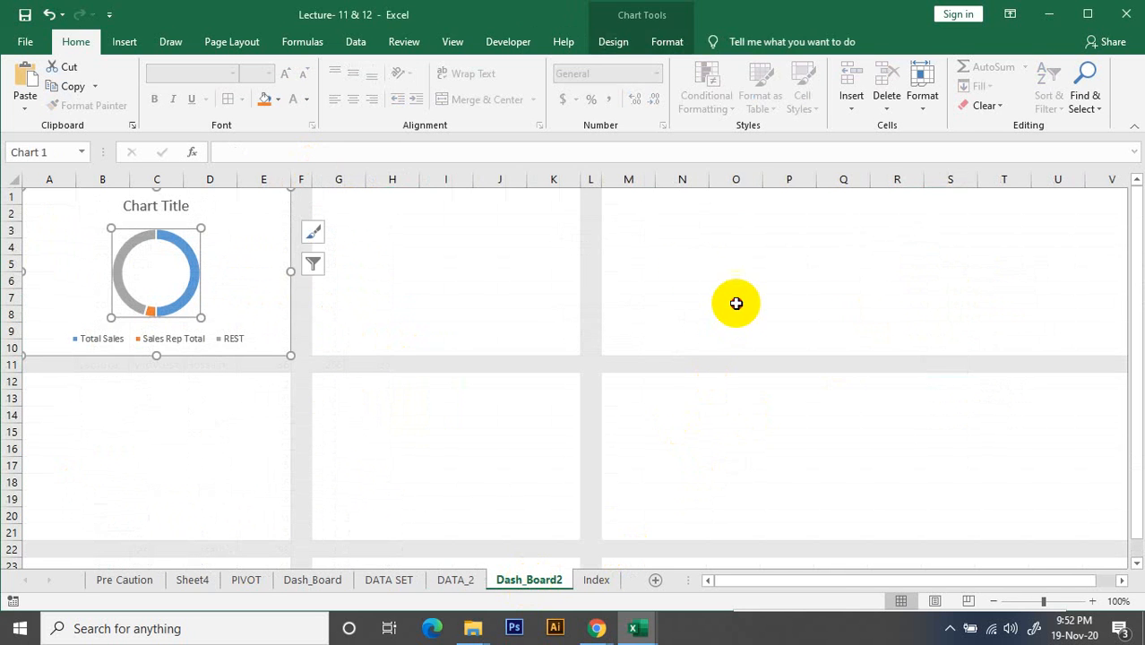
pyautogui.click(674, 243)
pyautogui.rightClick(674, 243)
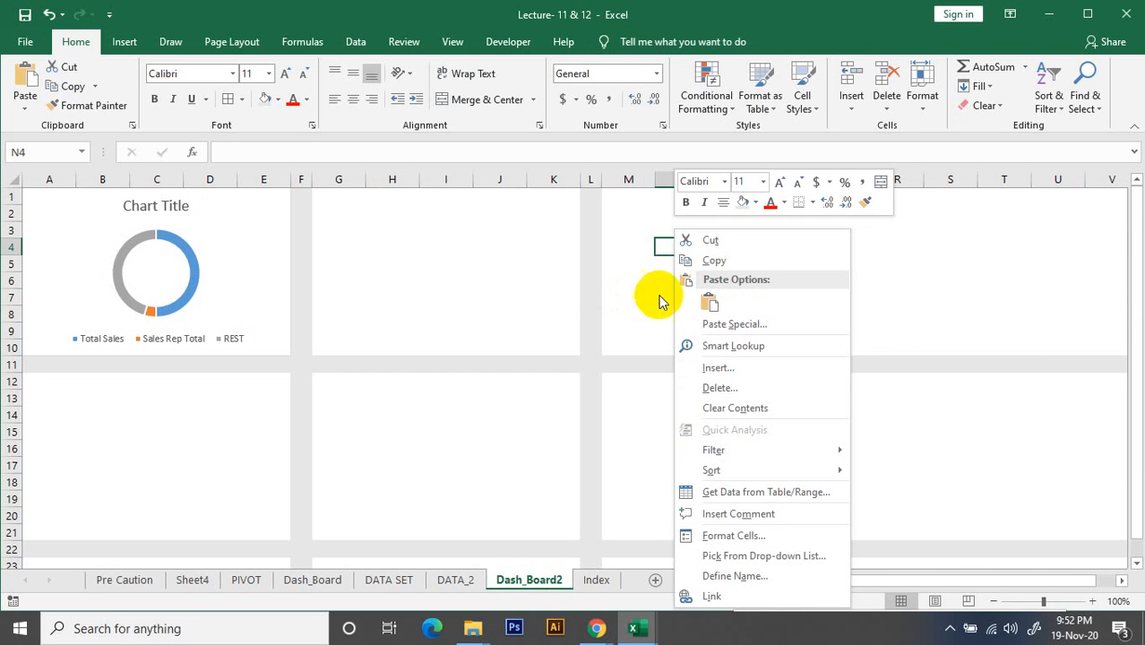
pyautogui.click(710, 305)
pyautogui.moveTo(686, 249); pyautogui.dragTo(335, 194)
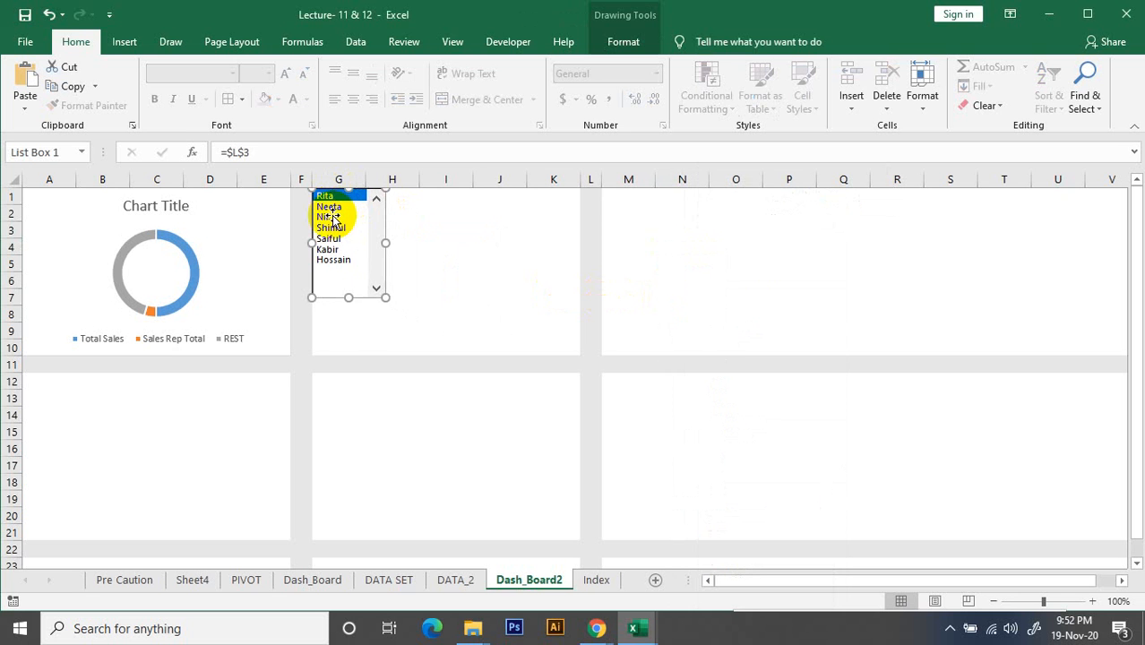
pyautogui.click(447, 233)
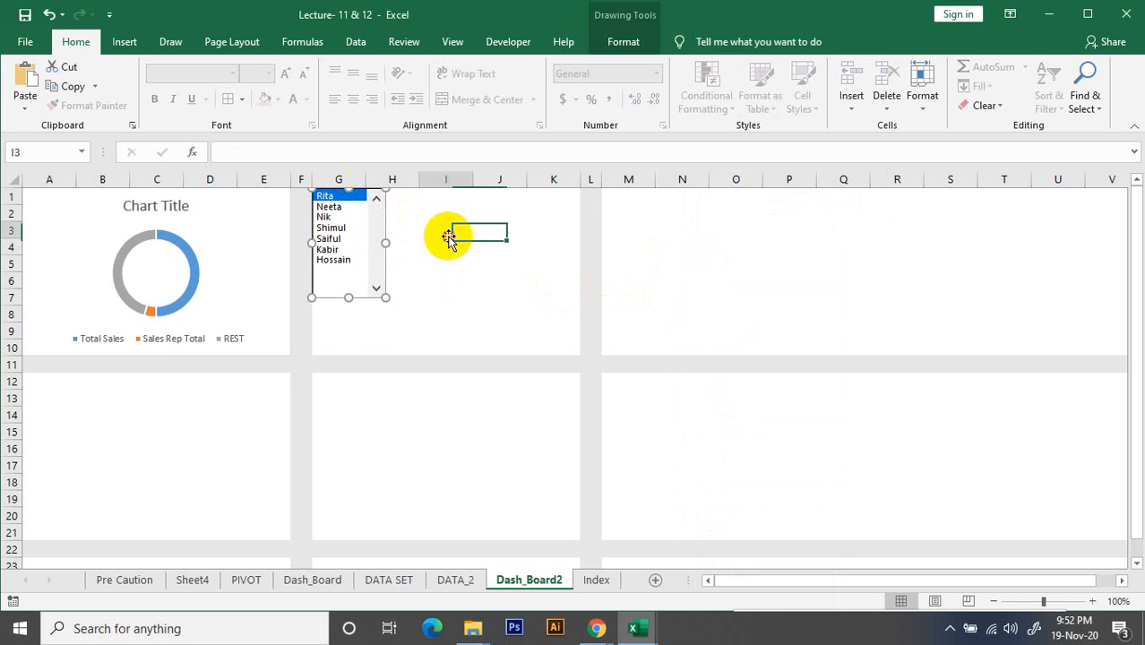
# Test the list box by choosing several sales reps, and check its linked cell L3 on Dash_Board2
pyautogui.click(325, 196)
pyautogui.click(330, 228)
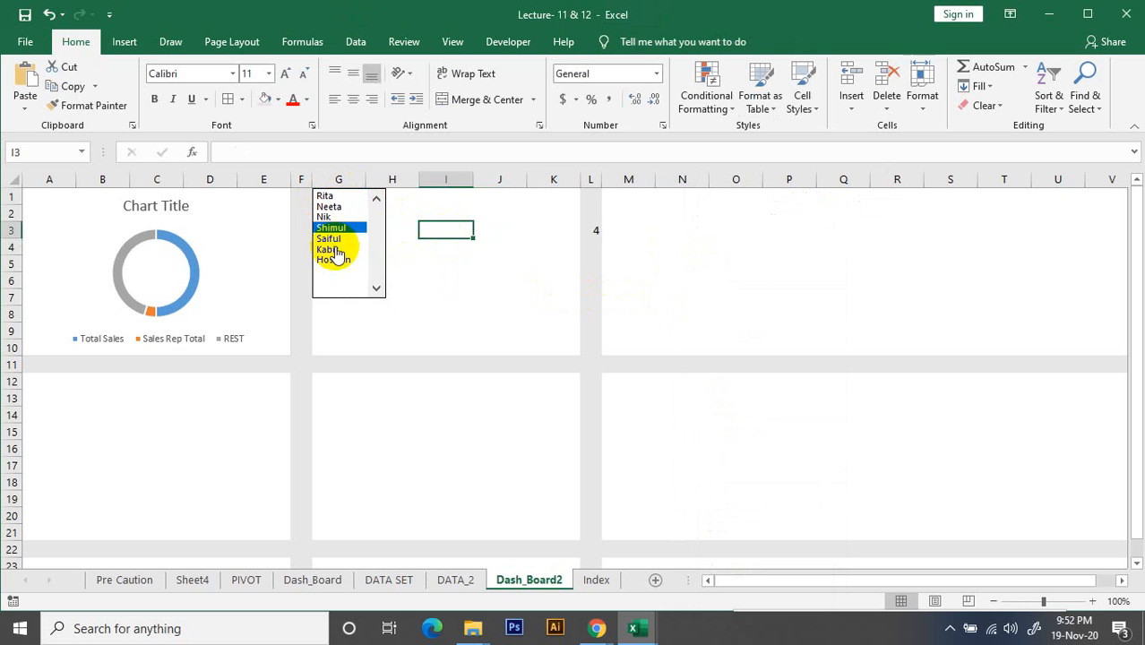
pyautogui.click(591, 232)
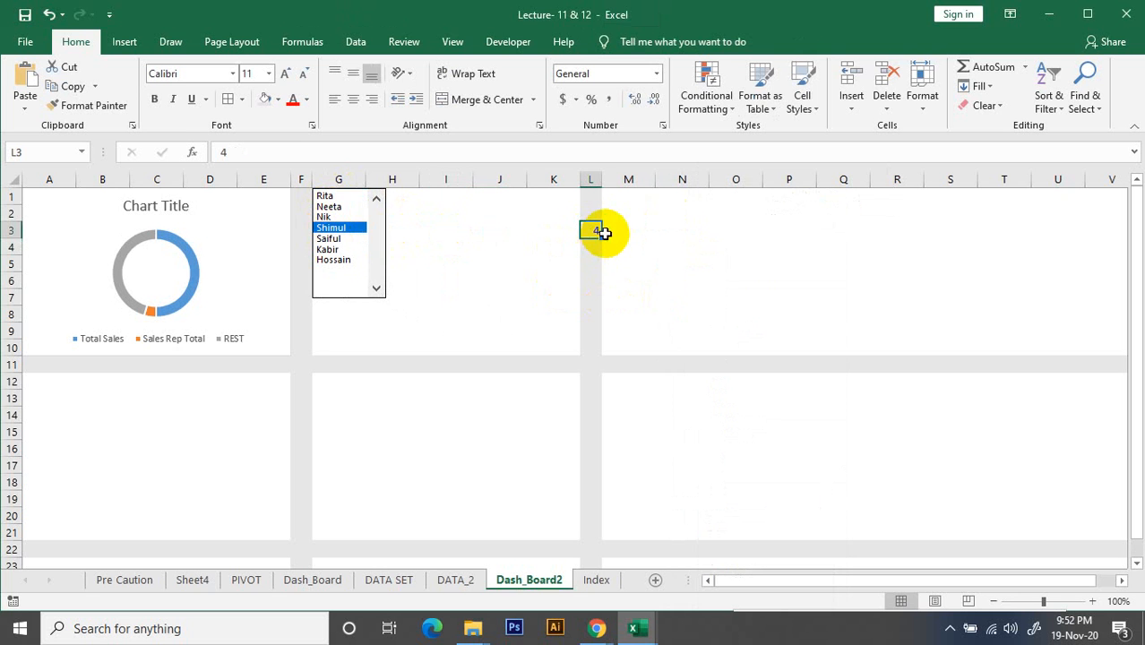
pyautogui.click(339, 251)
pyautogui.click(329, 207)
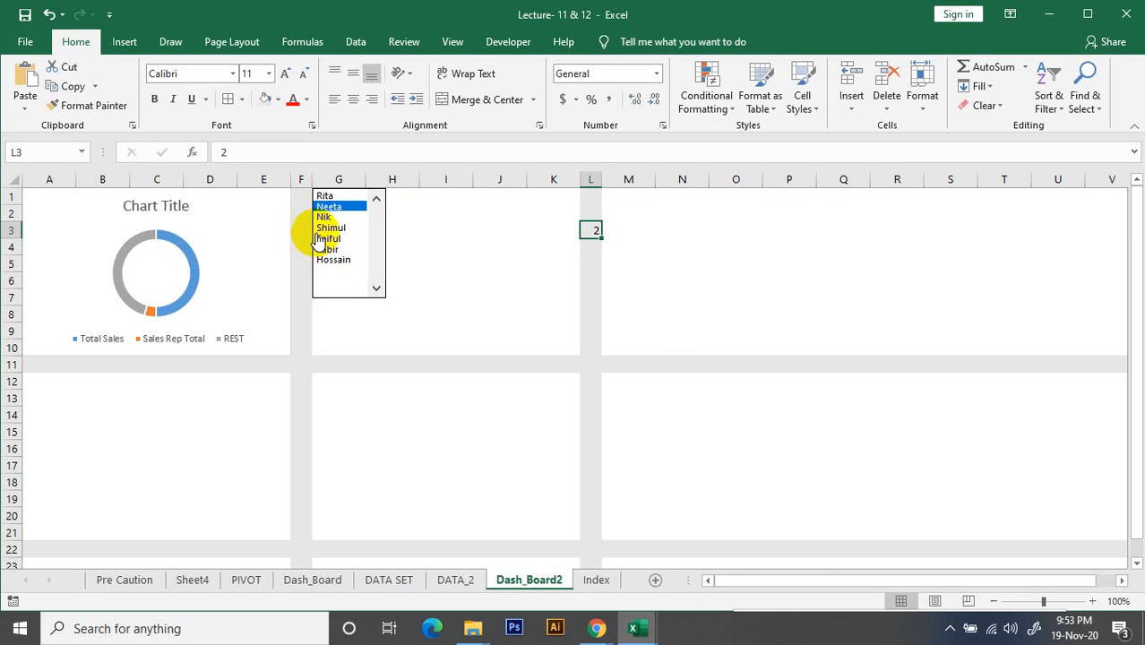
# Change the list box's cell link to the index cell on the data sheet, DATA_2!$L$3
pyautogui.rightClick(363, 275)
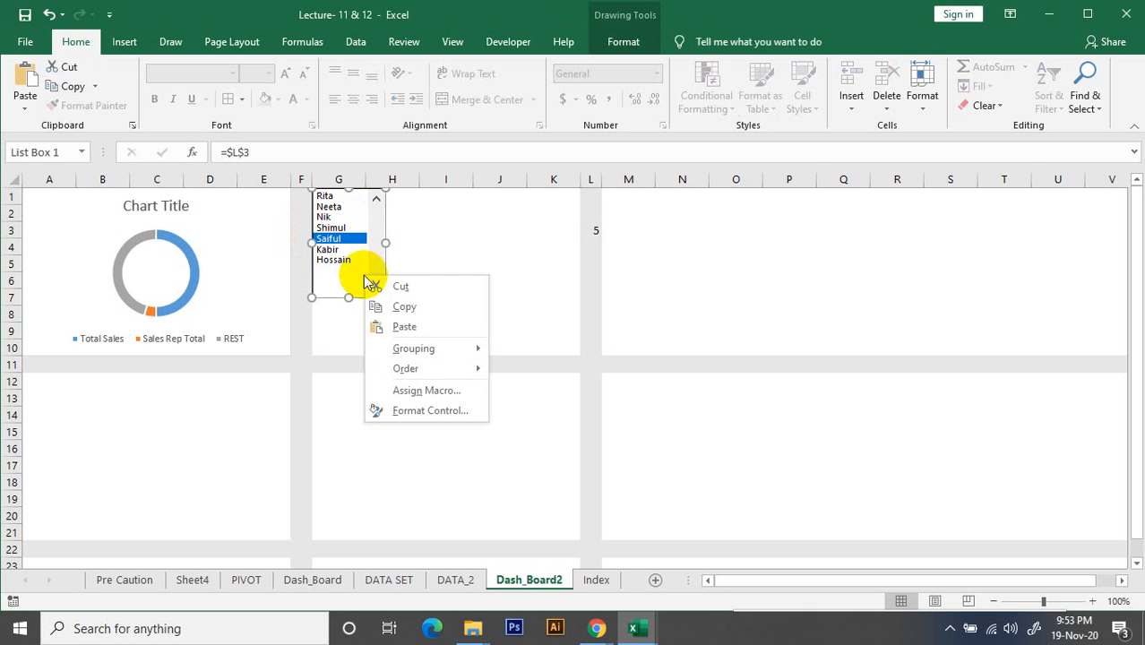
pyautogui.click(431, 414)
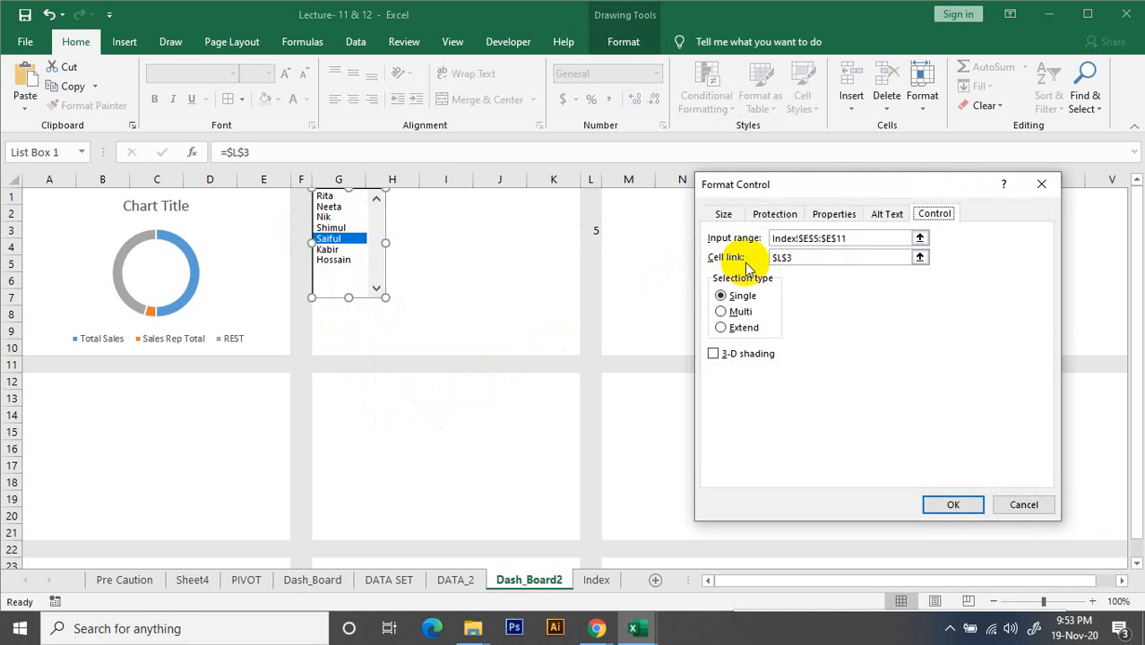
pyautogui.click(919, 257)
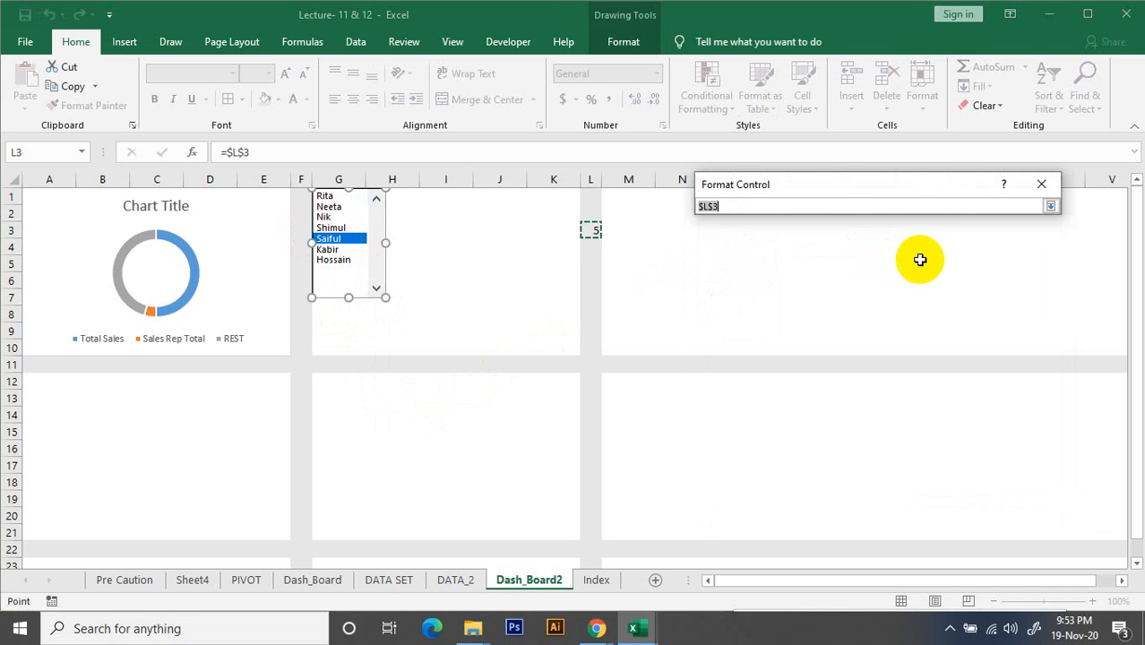
pyautogui.click(466, 582)
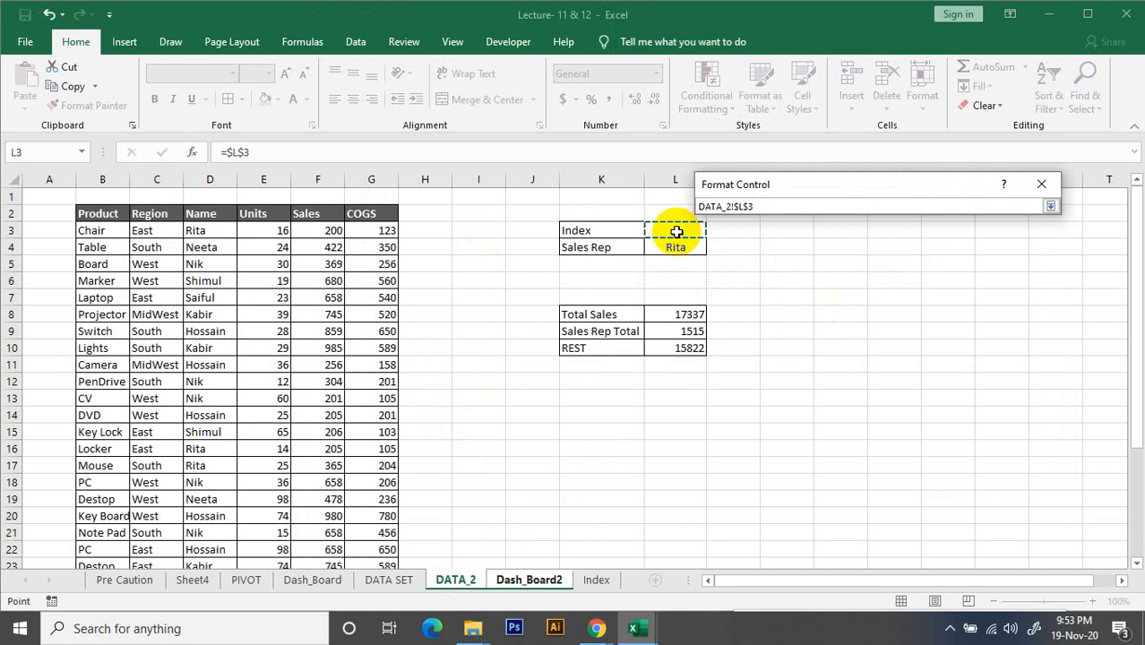
pyautogui.click(1050, 206)
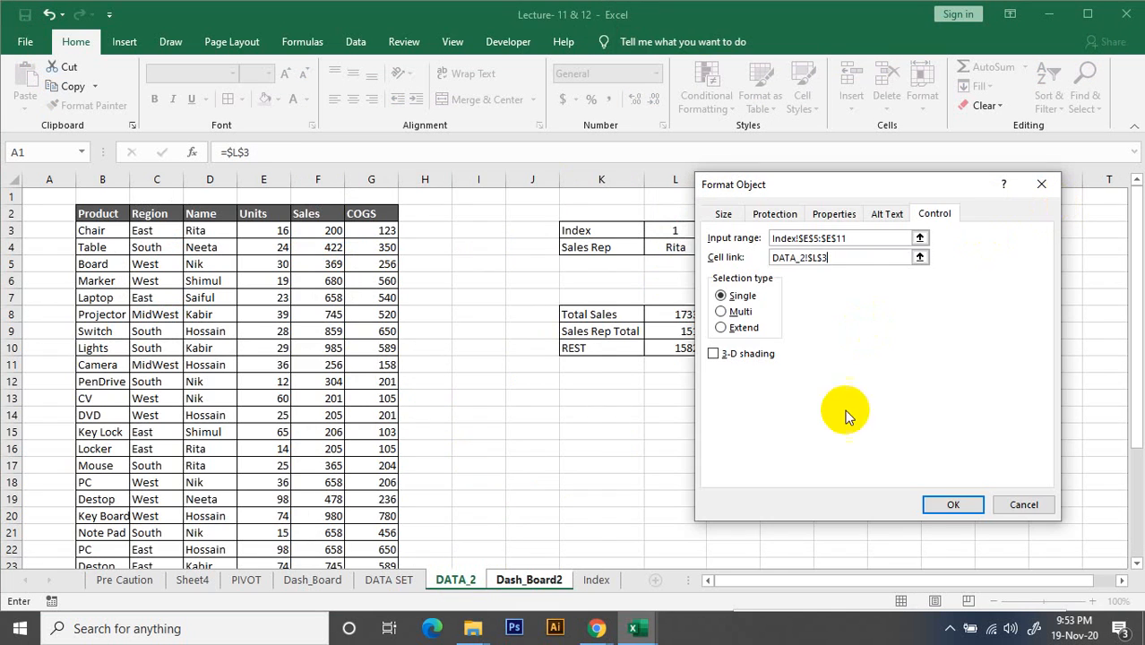
pyautogui.click(953, 505)
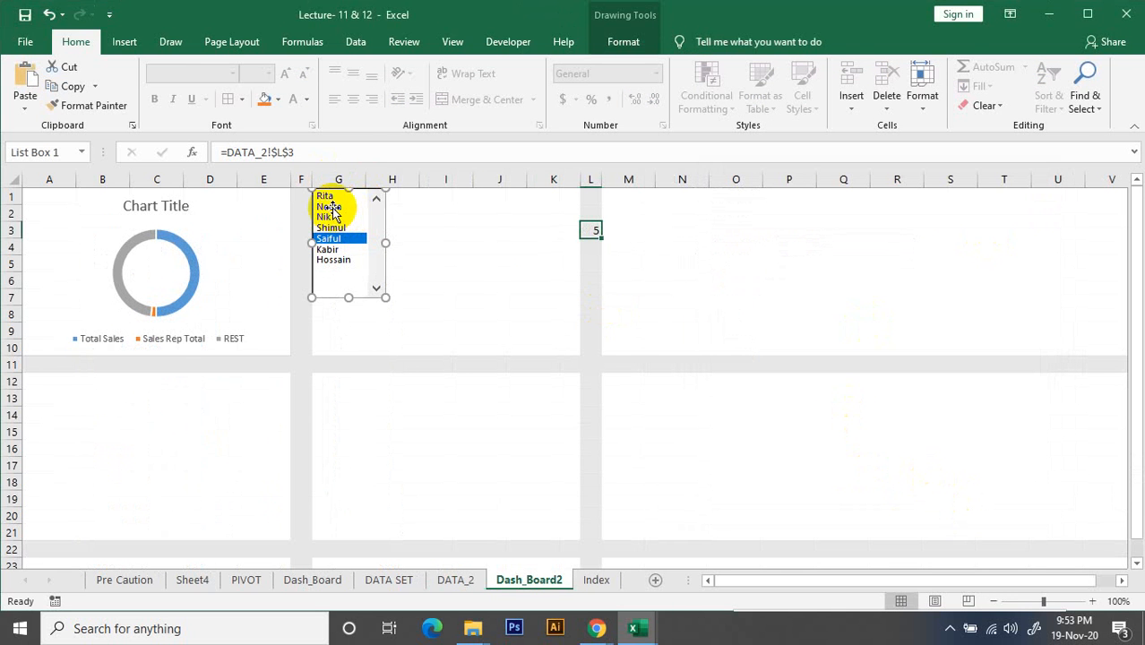
# Choose different sales reps in the relinked list box to check how the doughnut chart responds
pyautogui.click(457, 280)
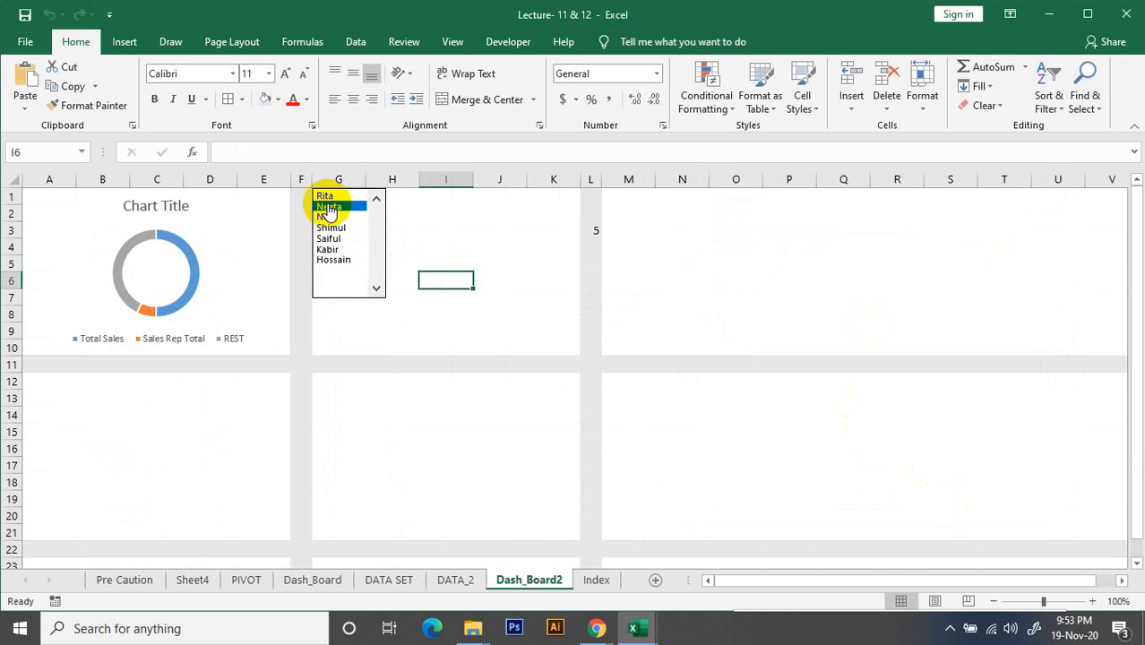
pyautogui.moveTo(326, 202); pyautogui.dragTo(329, 252)
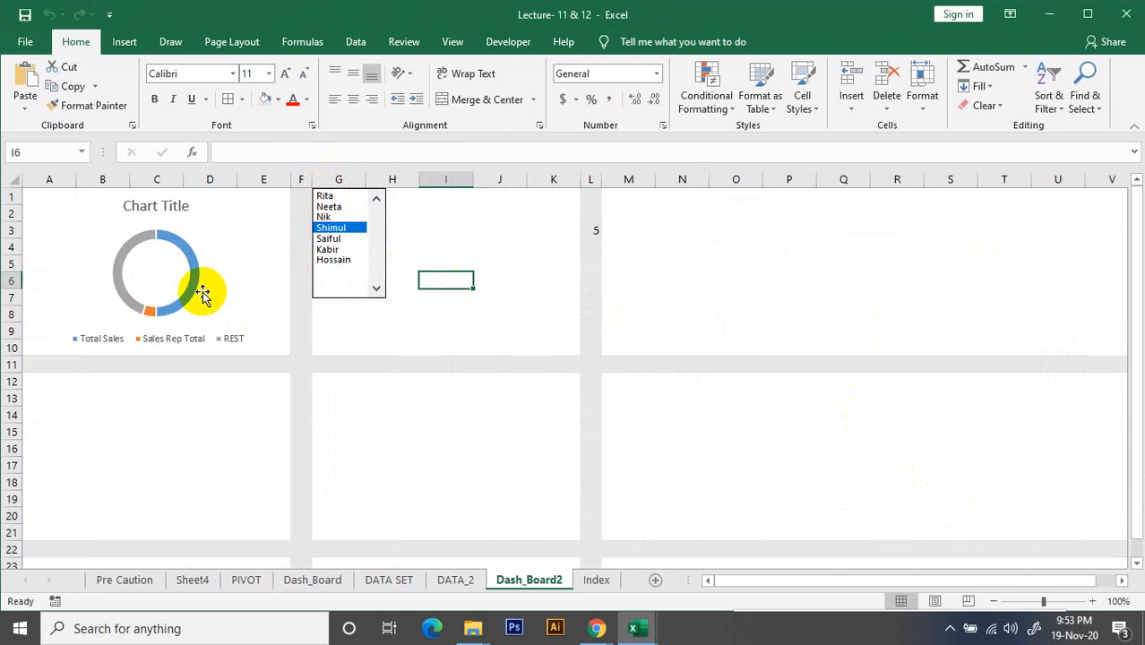
pyautogui.scroll(3, 24, 304)
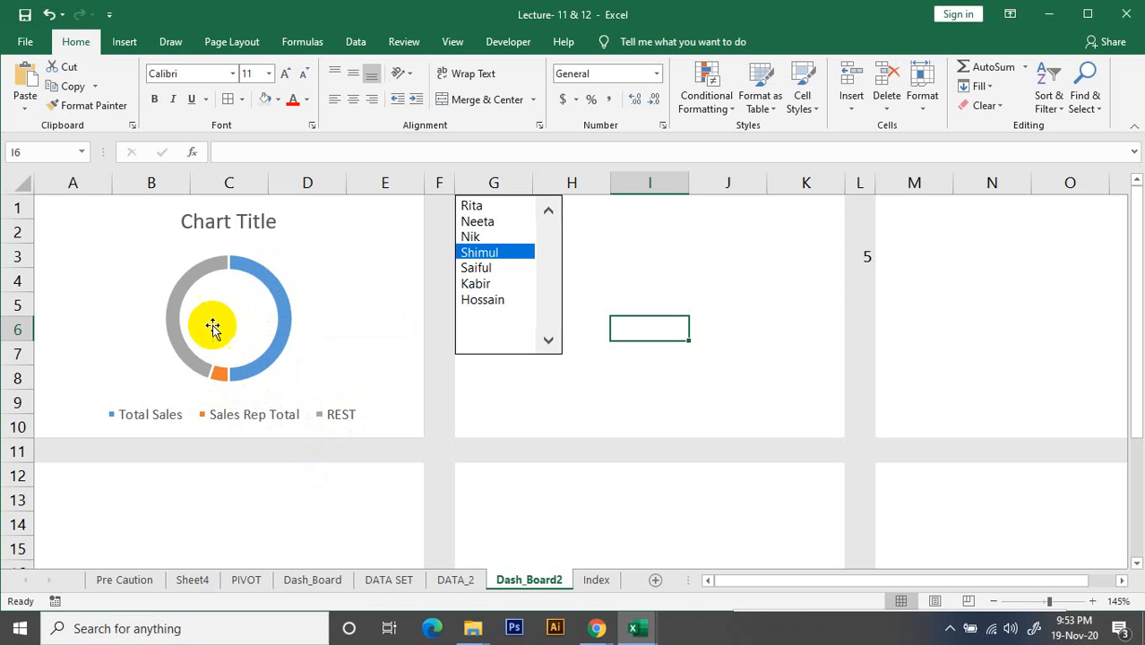
pyautogui.click(283, 323)
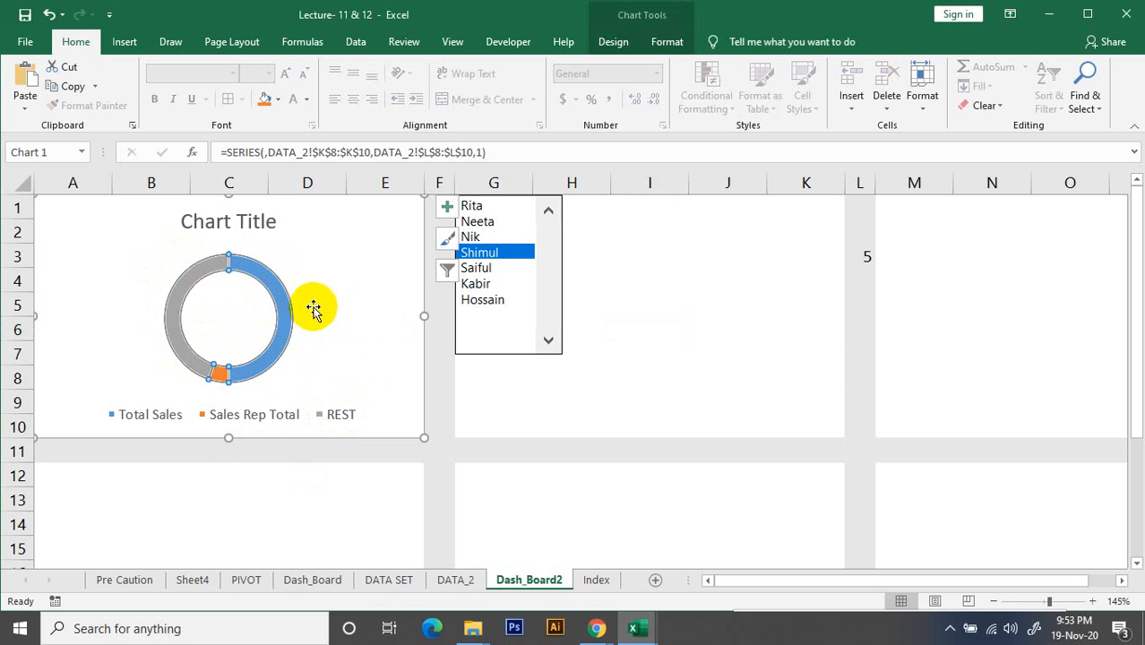
pyautogui.rightClick(284, 320)
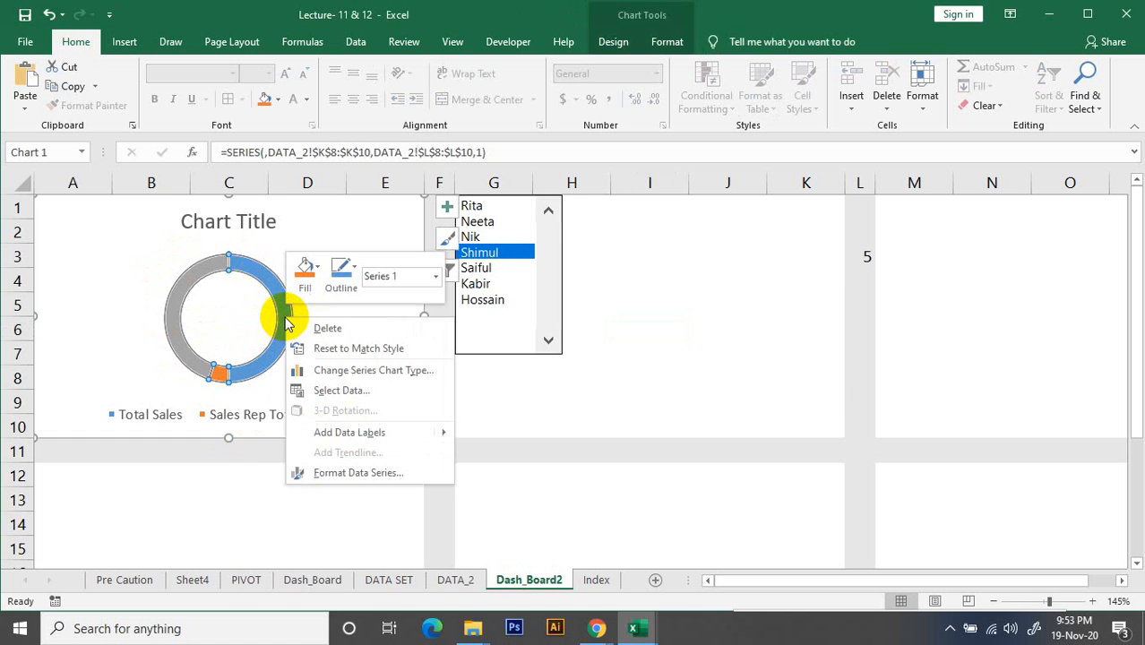
pyautogui.press('Escape')
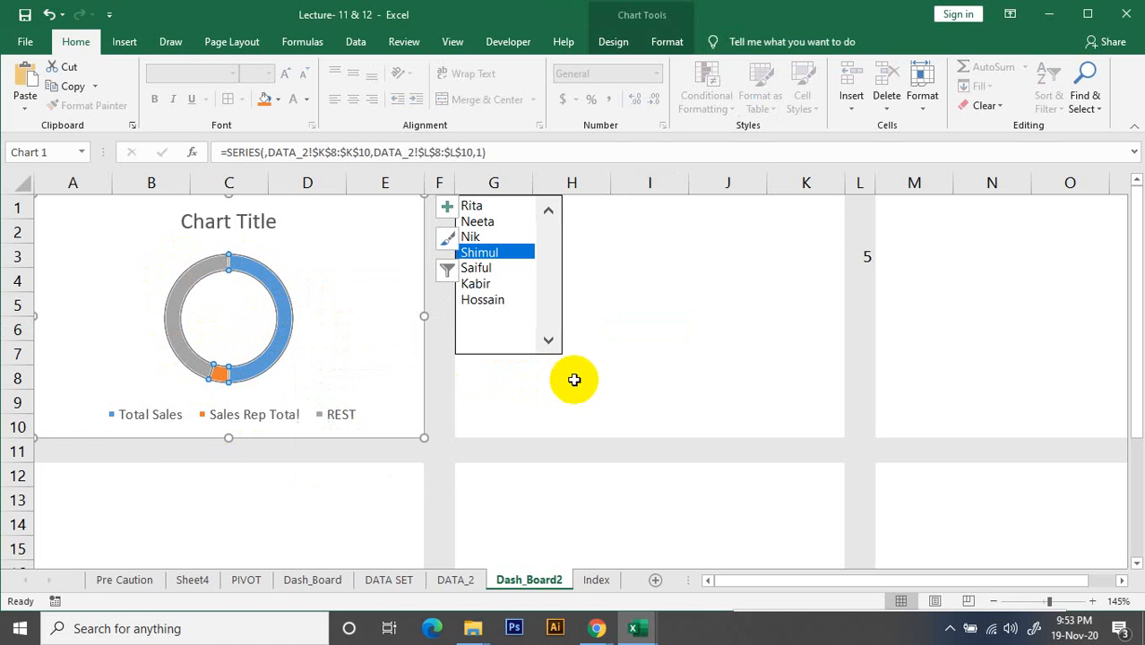
pyautogui.click(280, 307)
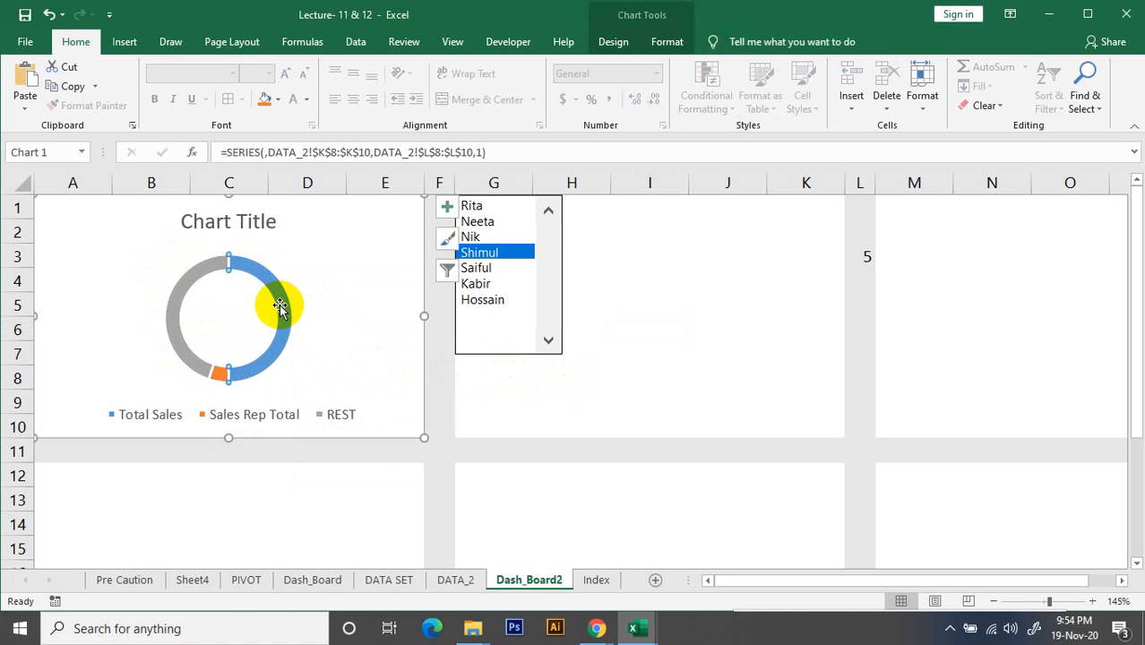
pyautogui.rightClick(280, 306)
pyautogui.click(657, 363)
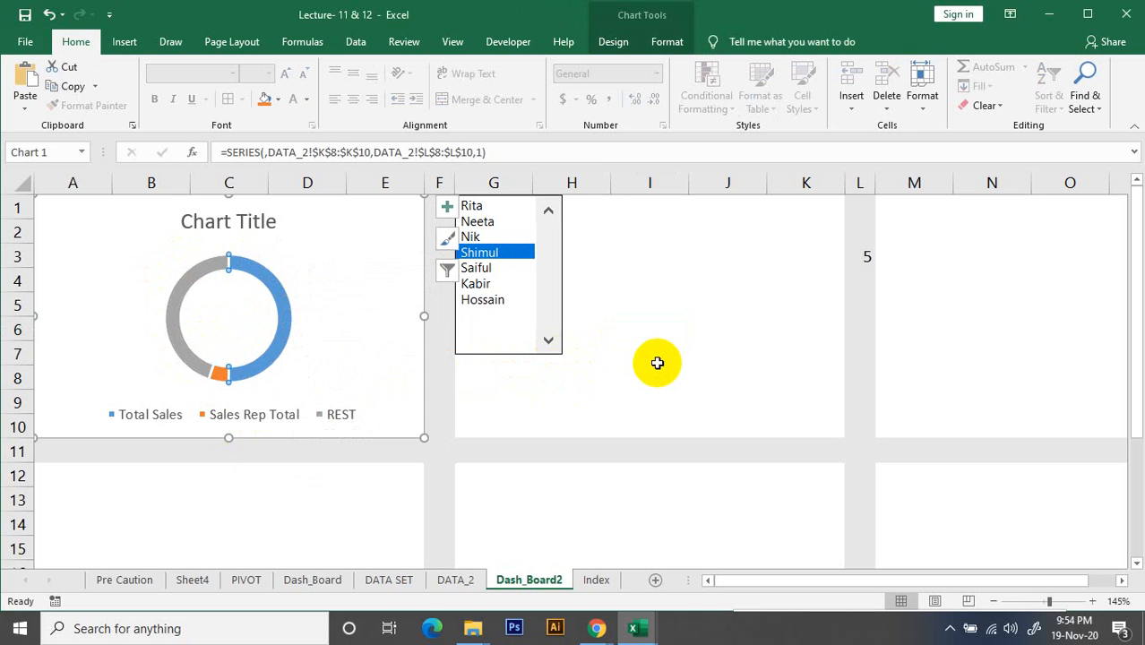
pyautogui.press('Escape')
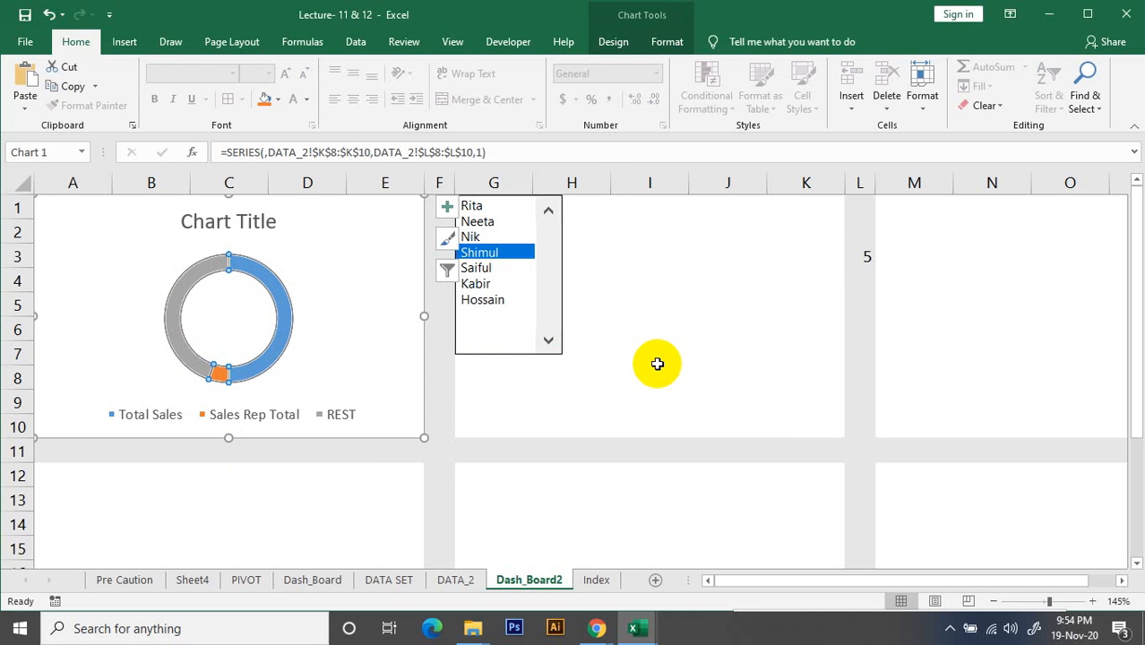
pyautogui.click(657, 363)
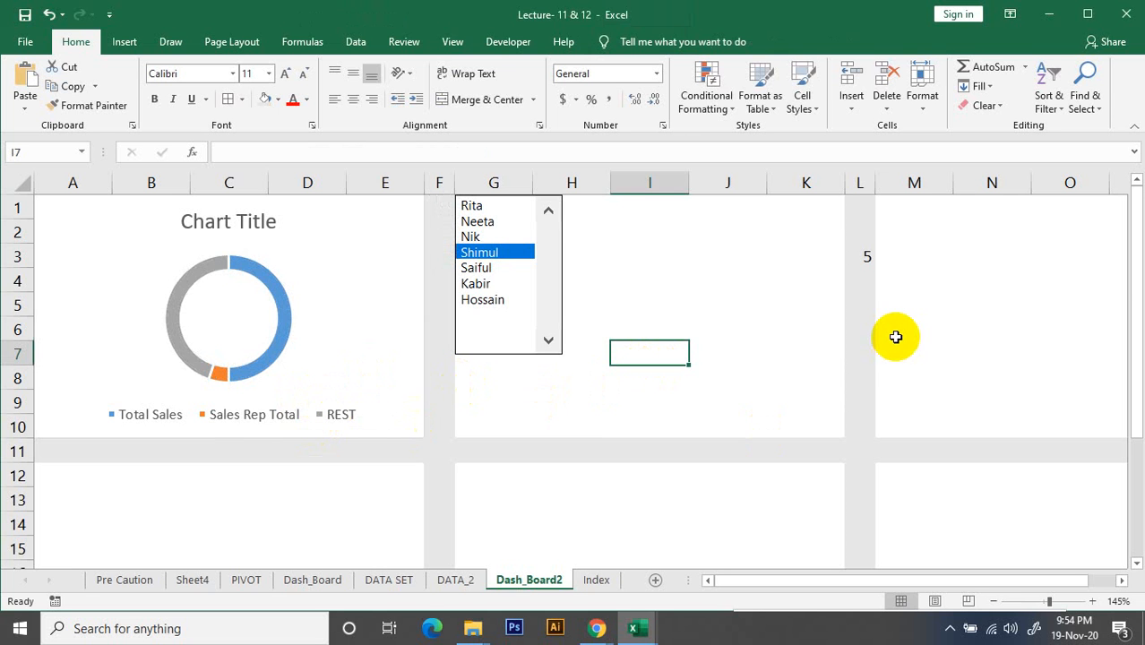
# Compare cell L3 on Dash_Board2 with the list box's linked index cell L3 on DATA_2
pyautogui.click(871, 257)
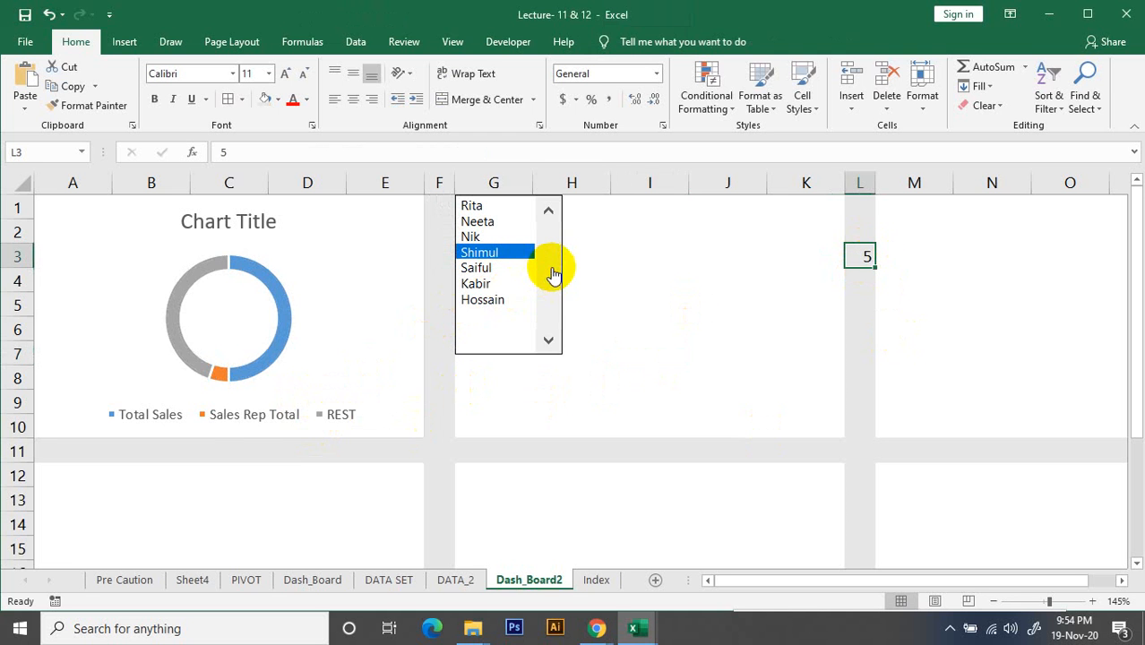
pyautogui.click(579, 345)
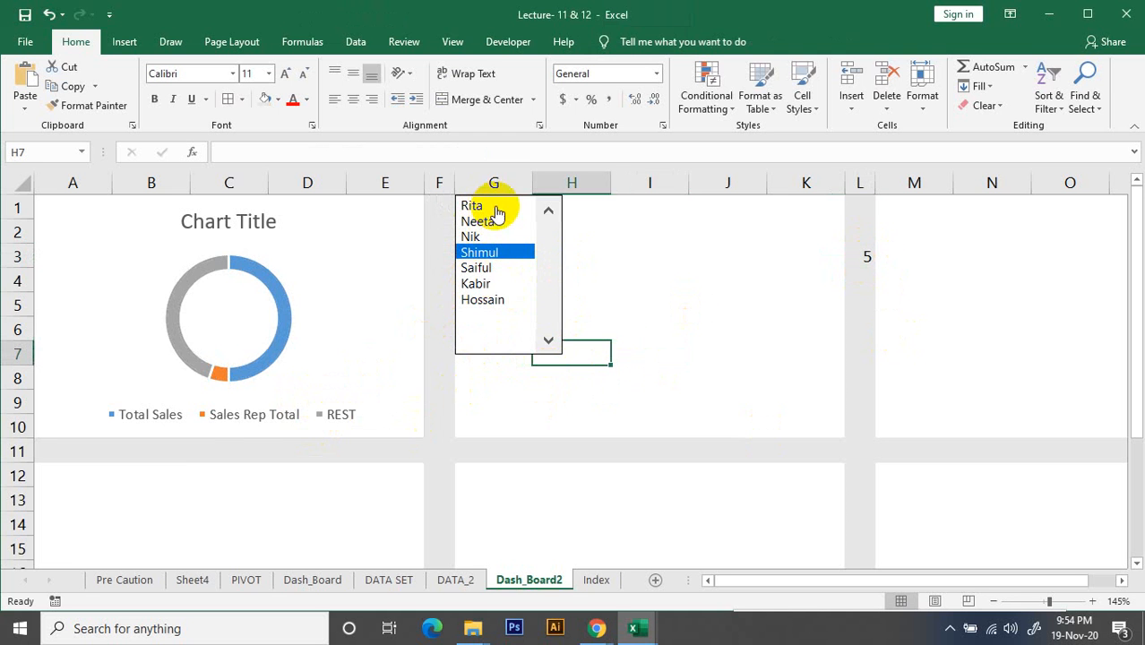
pyautogui.rightClick(556, 269)
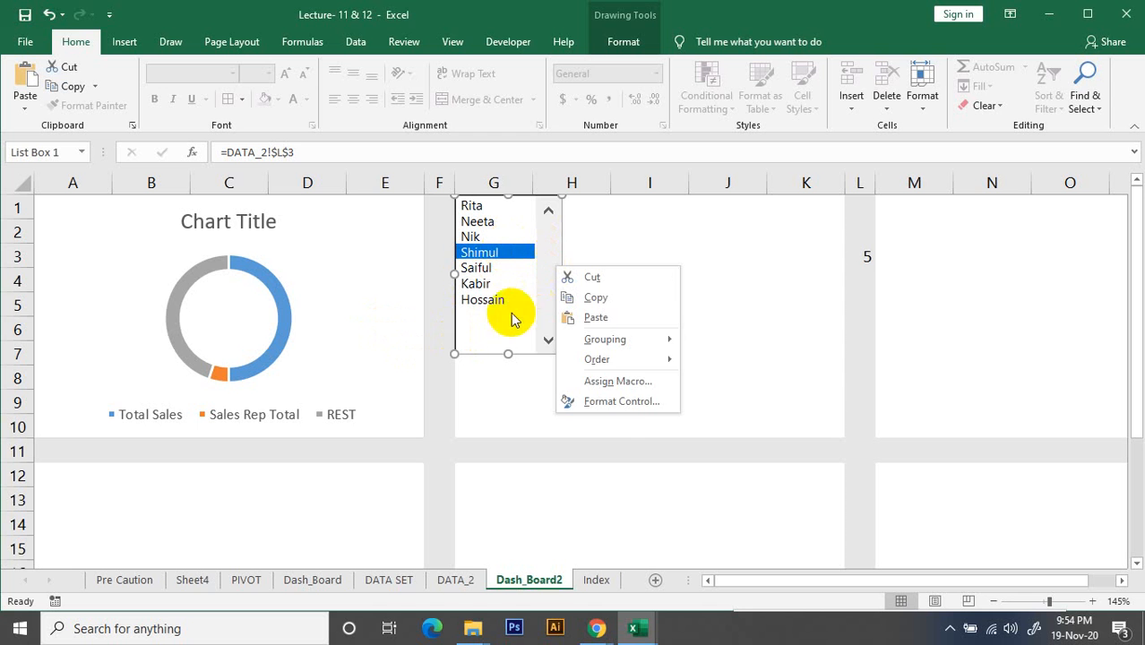
pyautogui.click(868, 256)
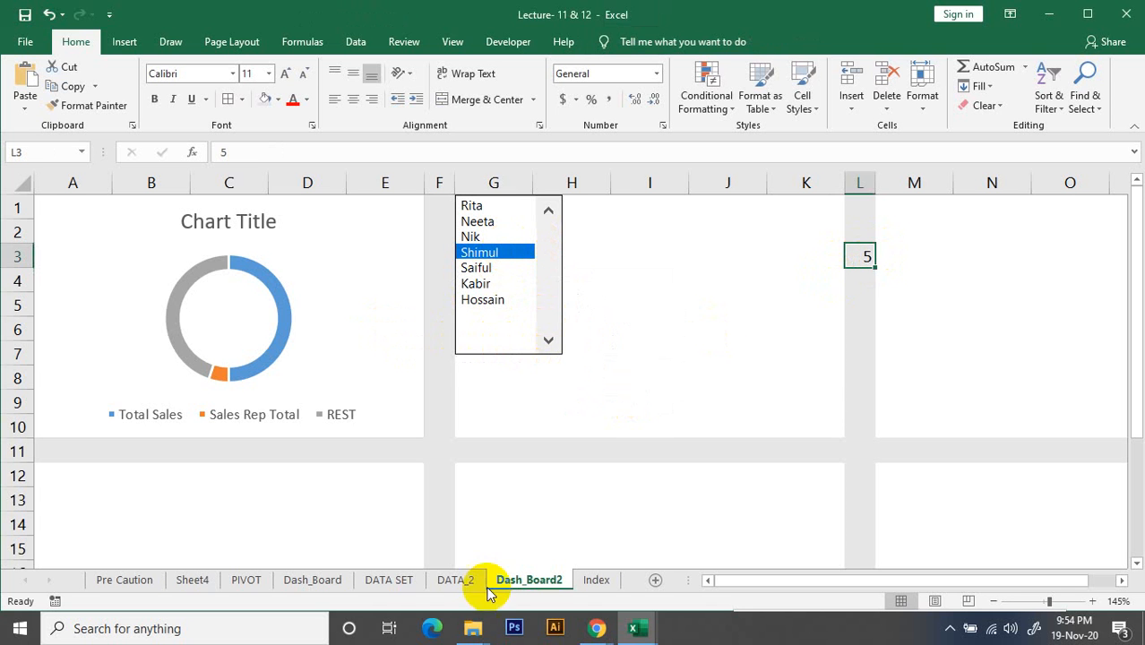
pyautogui.click(456, 580)
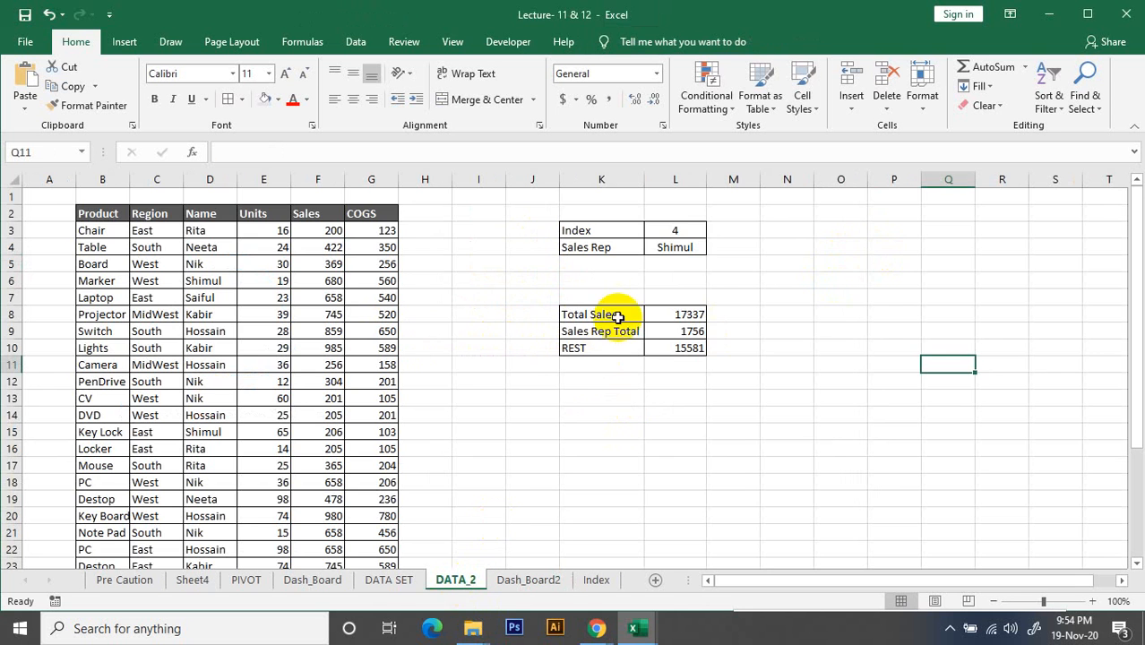
pyautogui.click(678, 234)
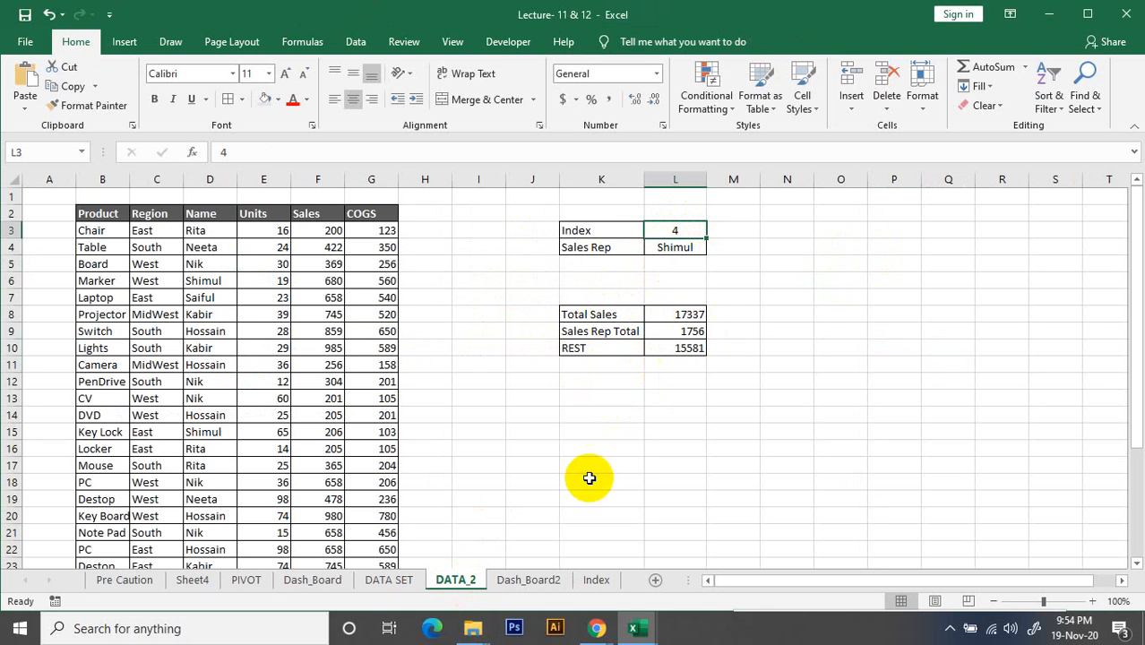
pyautogui.click(526, 580)
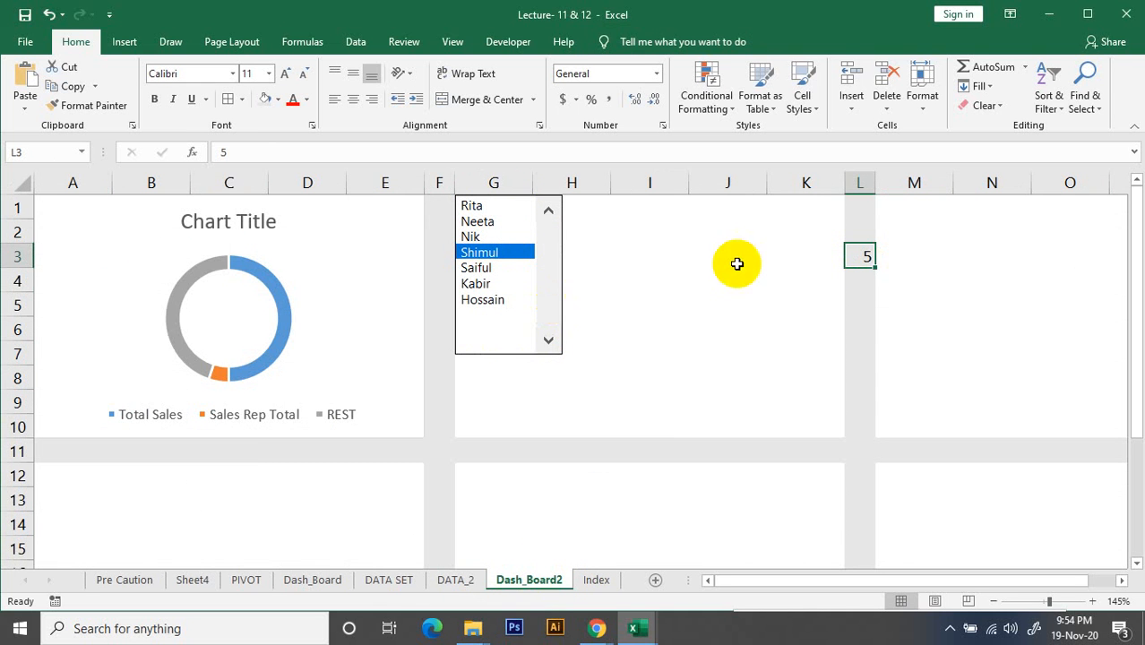
# Inspect cell L3 on Dash_Board2 and review the list box's cell link to DATA_2!$L$3 in its control settings
pyautogui.click(851, 303)
pyautogui.click(866, 254)
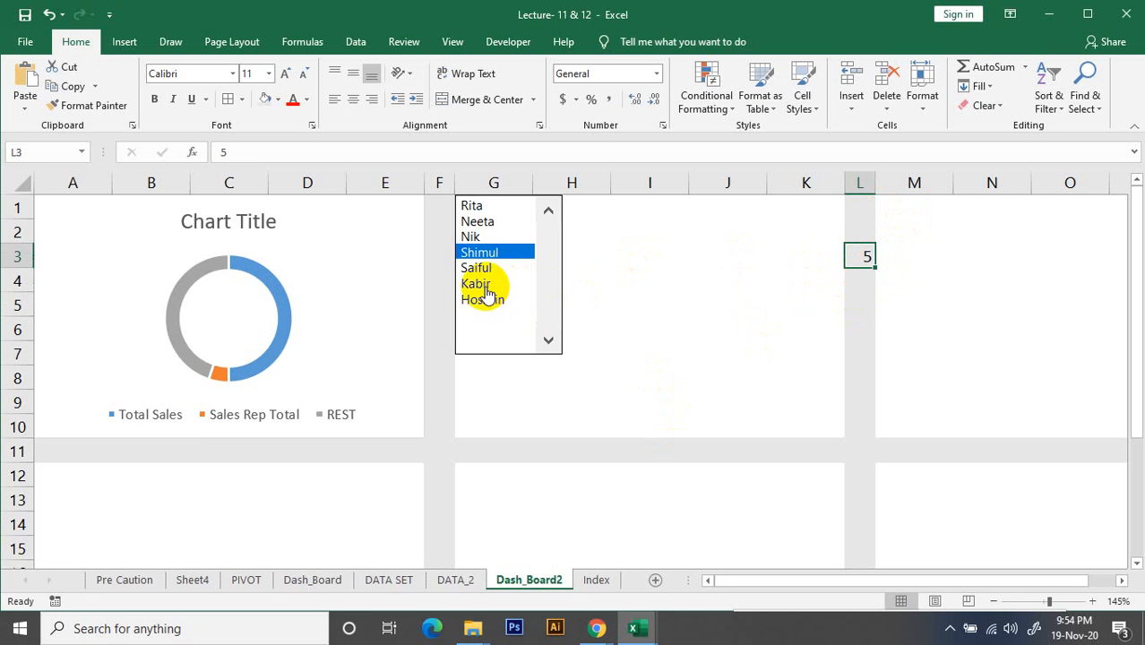
pyautogui.click(863, 302)
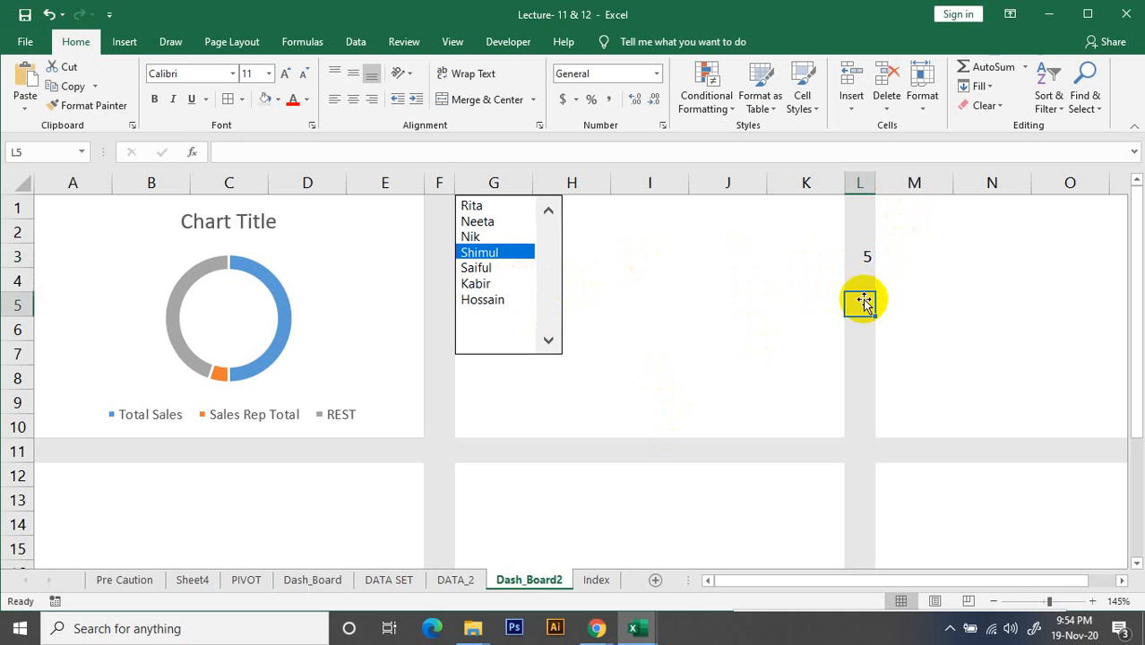
pyautogui.click(863, 257)
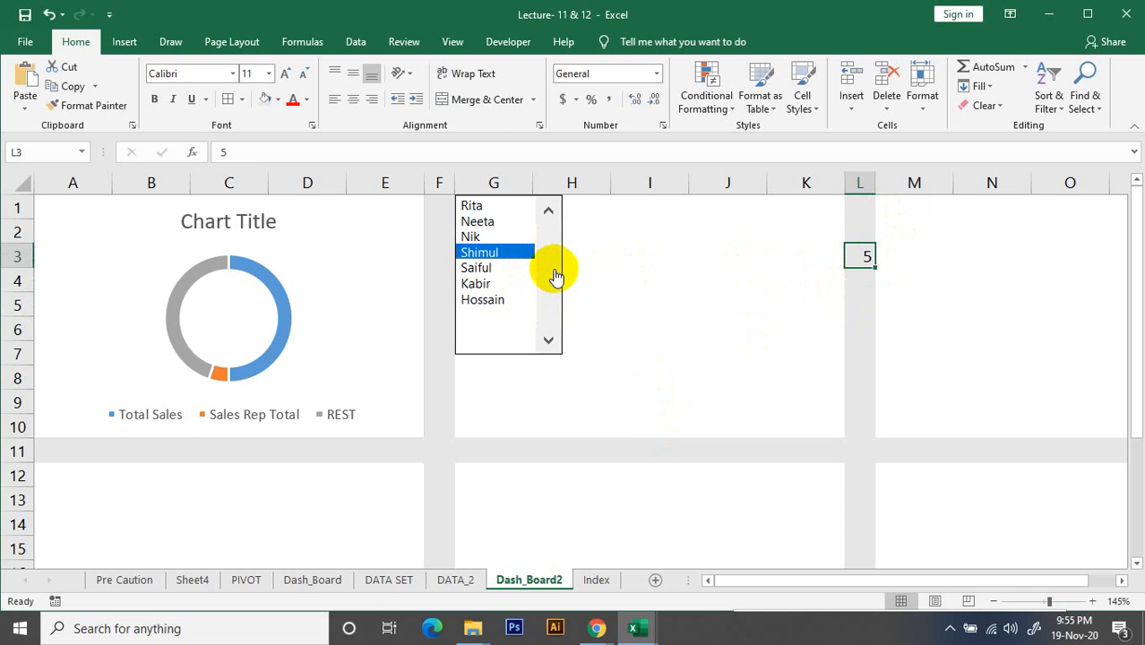
pyautogui.rightClick(518, 255)
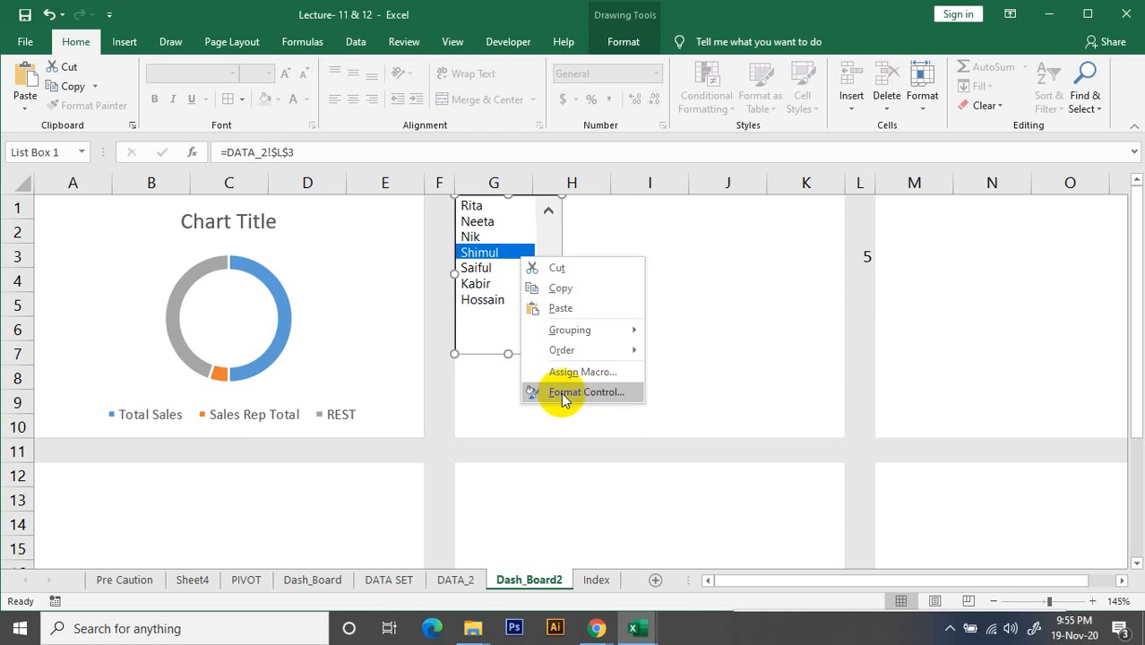
pyautogui.click(617, 395)
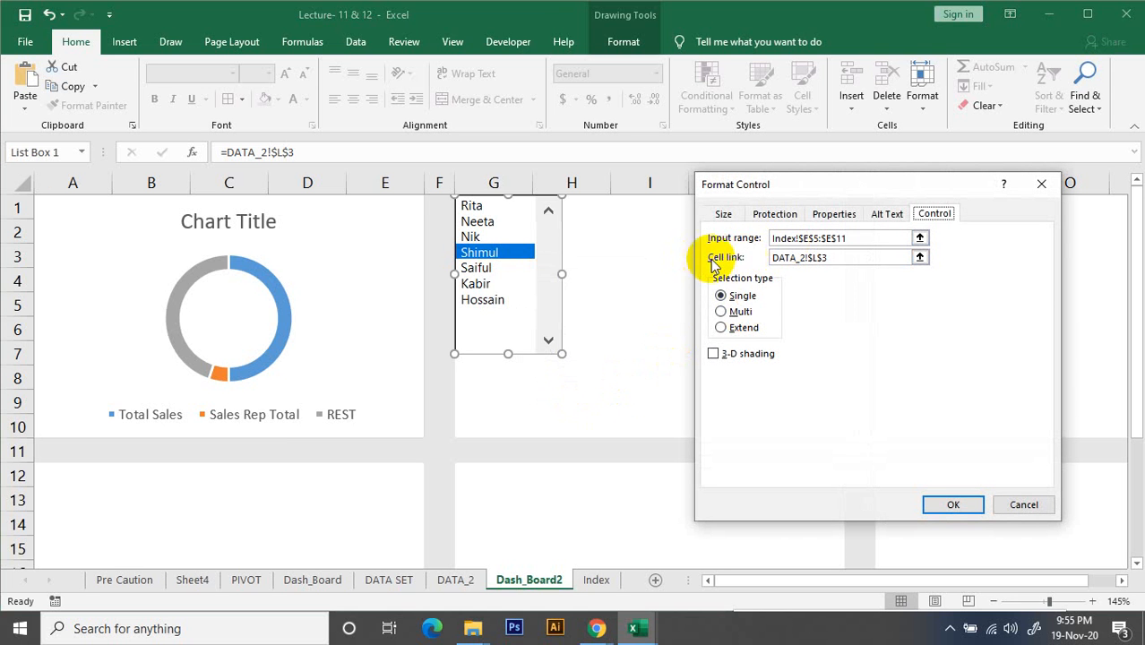
pyautogui.click(919, 258)
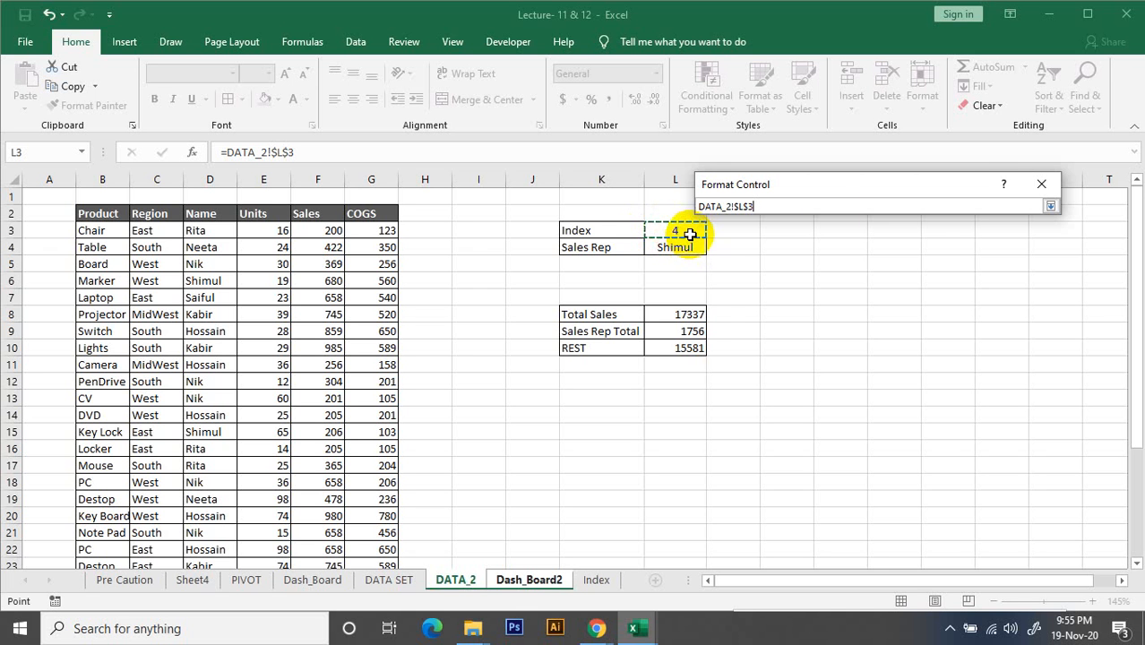
pyautogui.click(1050, 206)
pyautogui.click(955, 506)
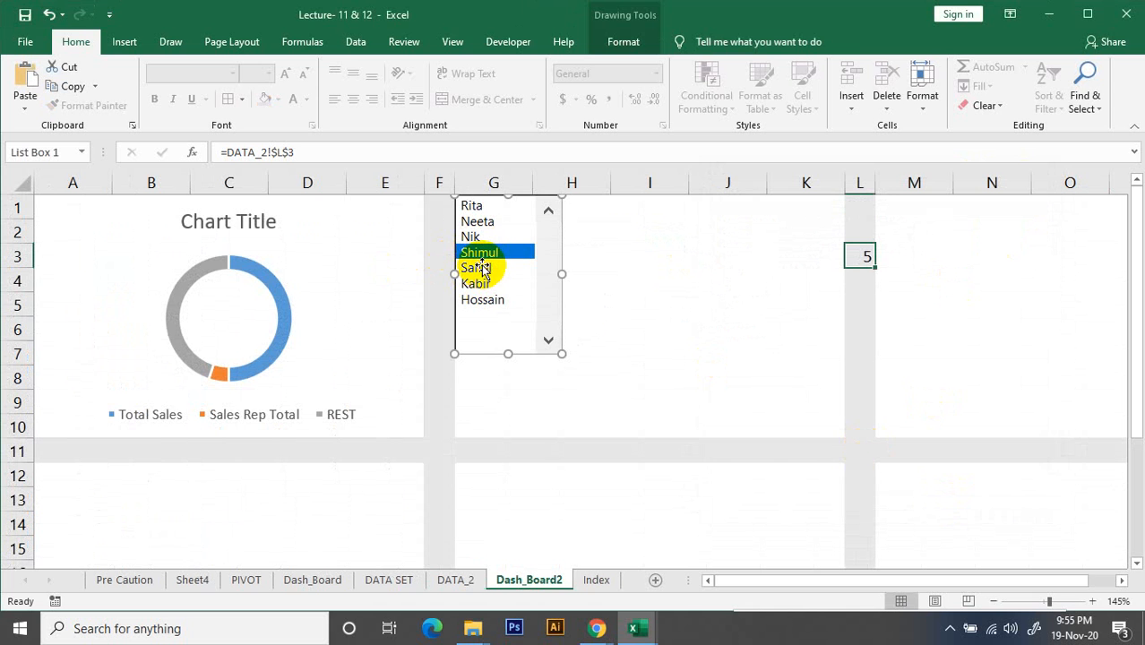
# Choose different sales reps in the list box to test the doughnut chart, ending on the third rep in the list
pyautogui.rightClick(643, 274)
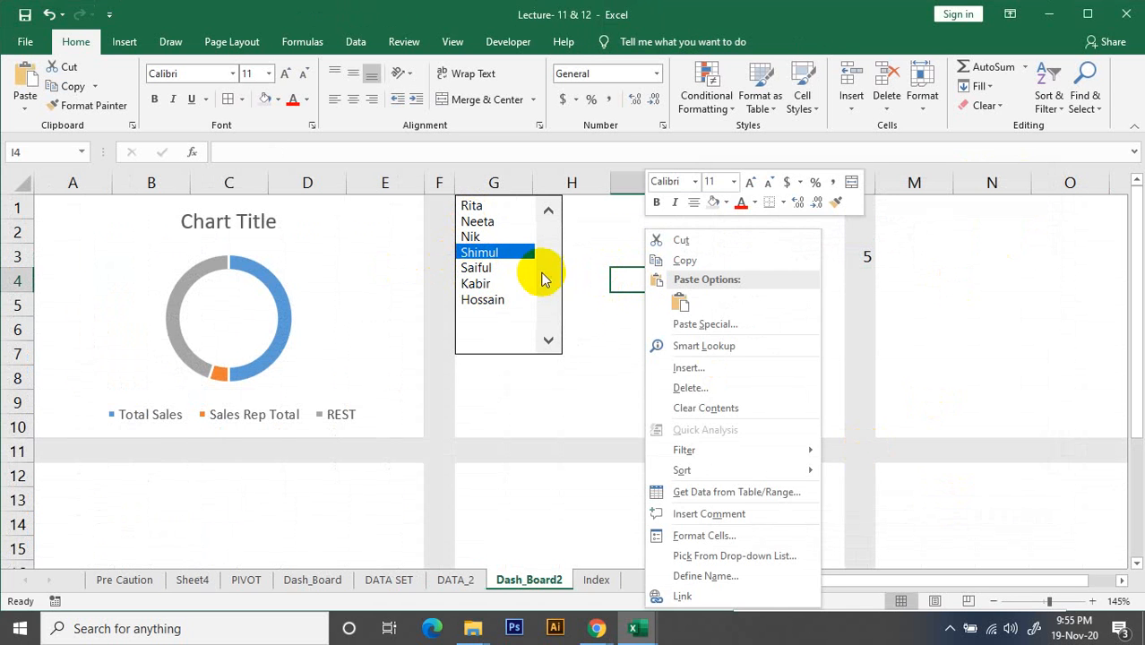
pyautogui.click(473, 265)
pyautogui.click(474, 269)
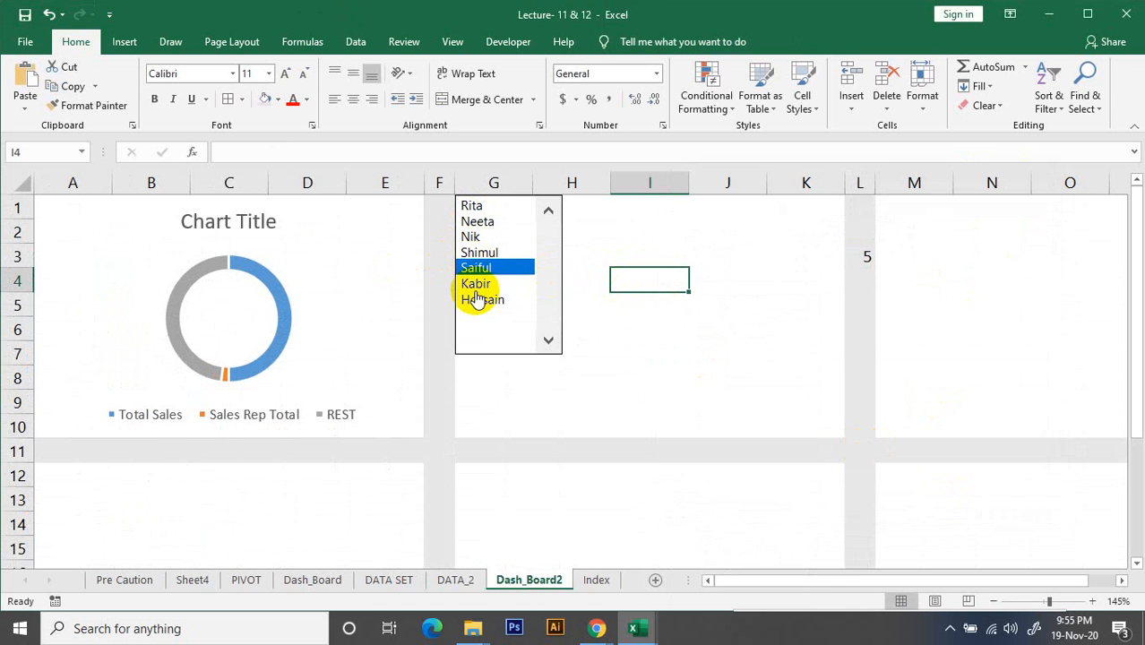
pyautogui.click(473, 283)
pyautogui.click(473, 236)
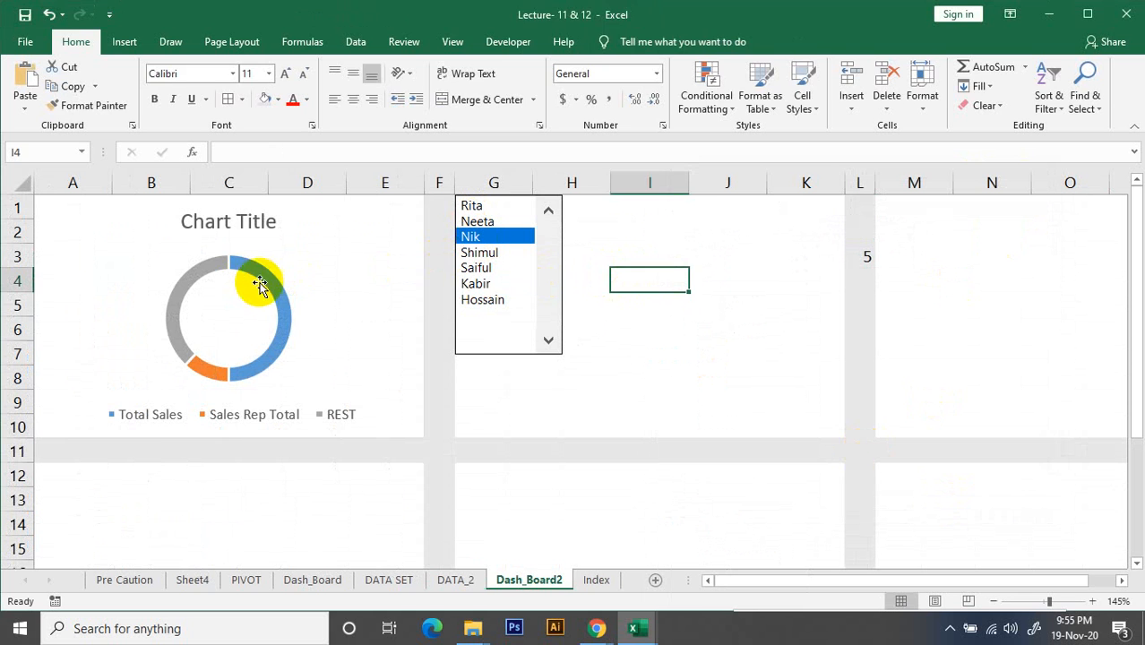
pyautogui.click(268, 283)
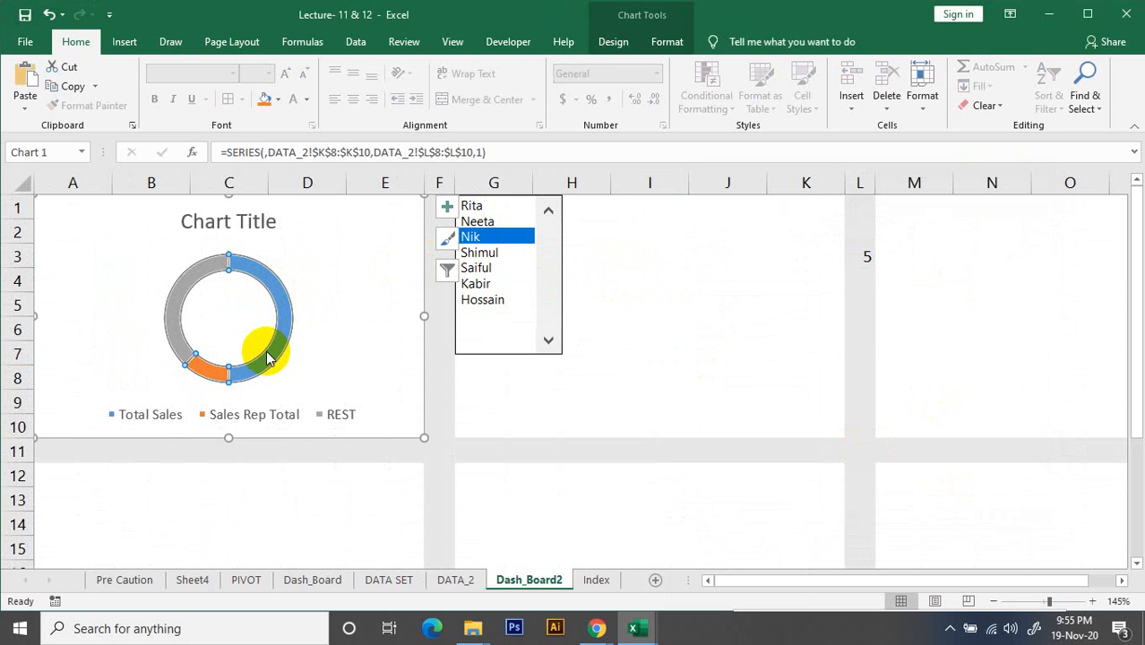
pyautogui.click(448, 207)
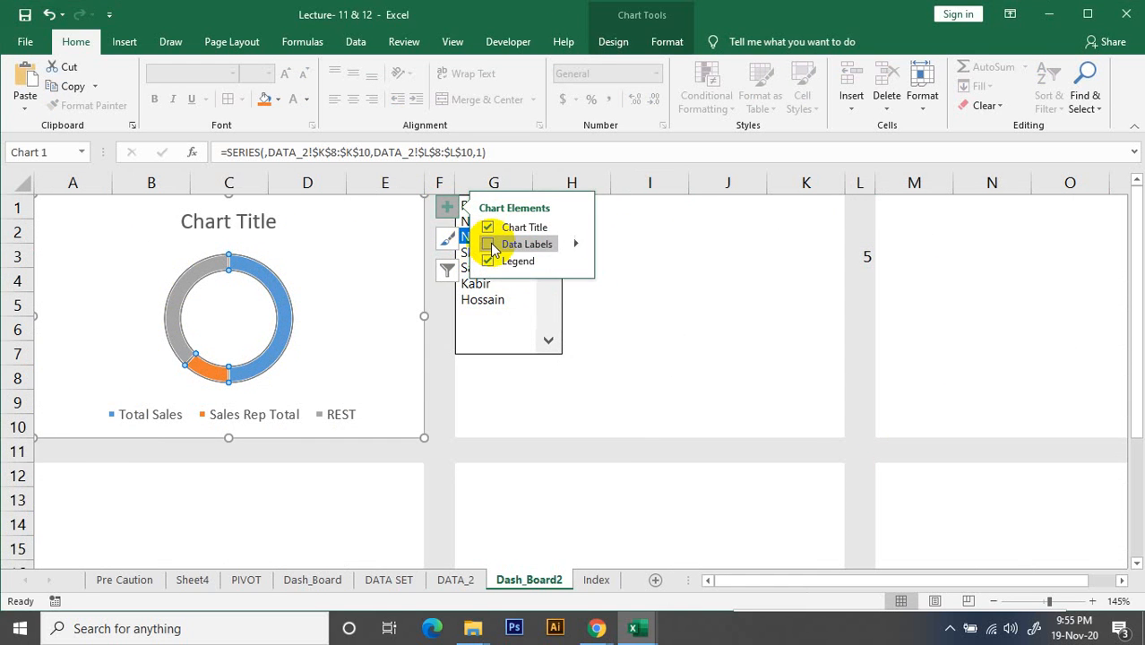
pyautogui.click(692, 403)
# Add data labels to the doughnut chart with the Show option
pyautogui.click(347, 220)
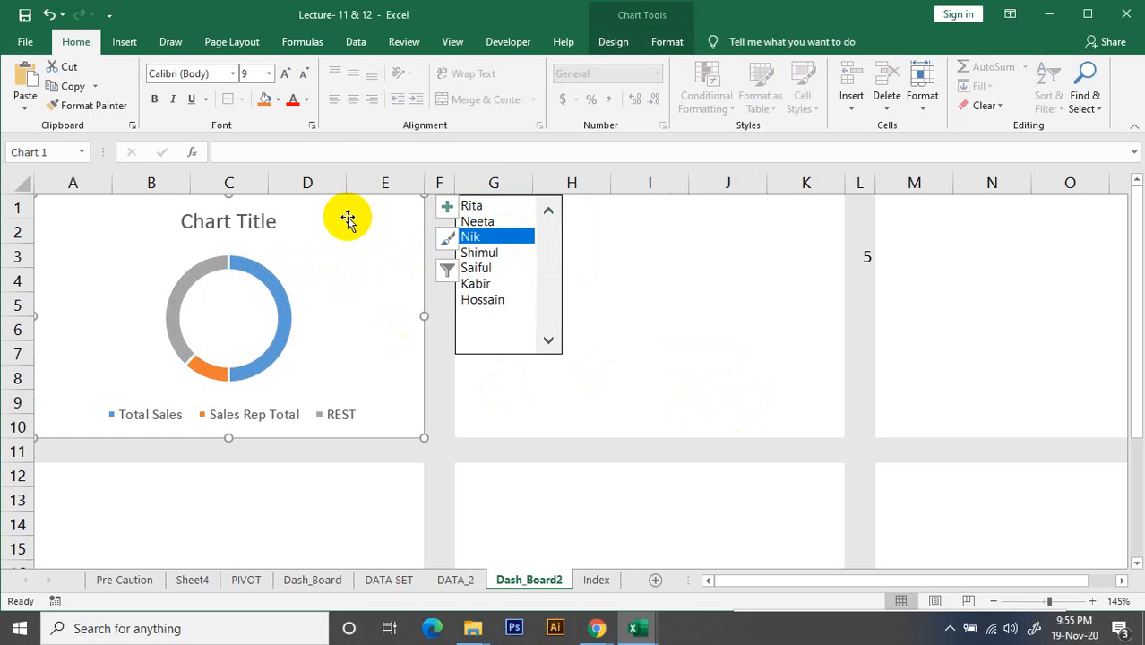
pyautogui.click(614, 42)
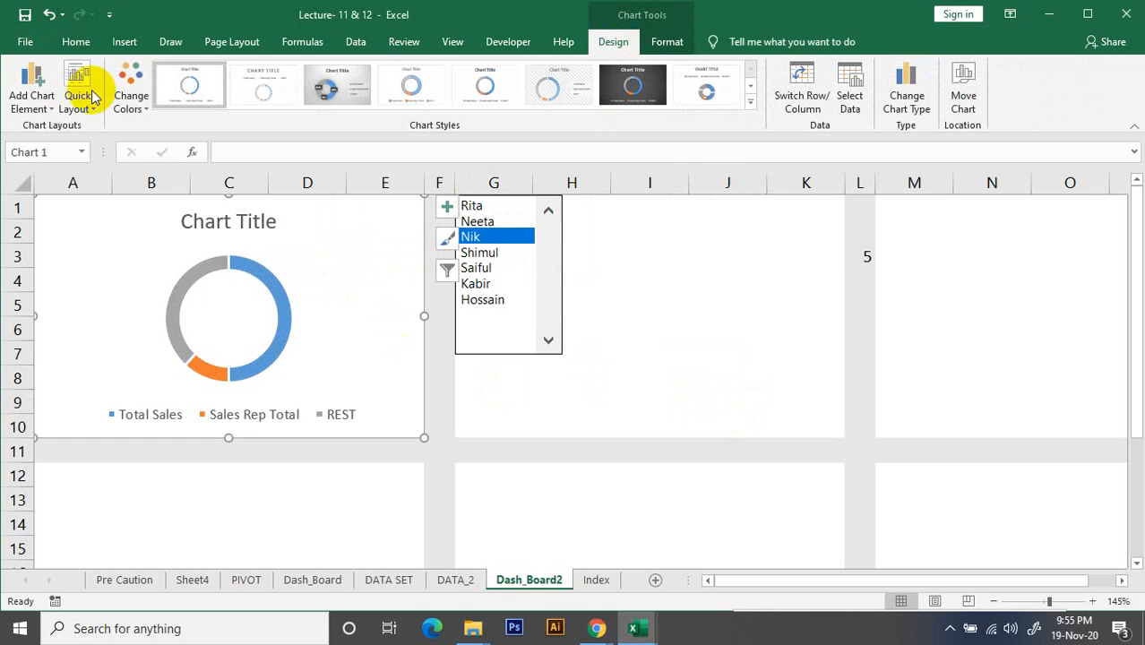
pyautogui.click(29, 103)
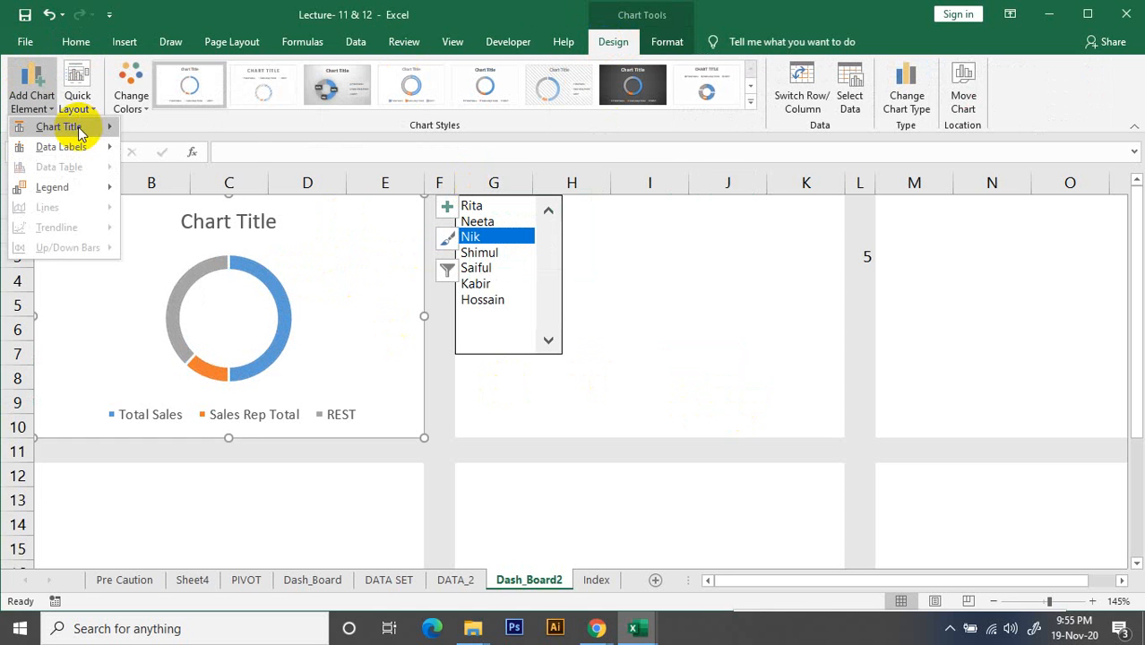
pyautogui.moveTo(65, 132)
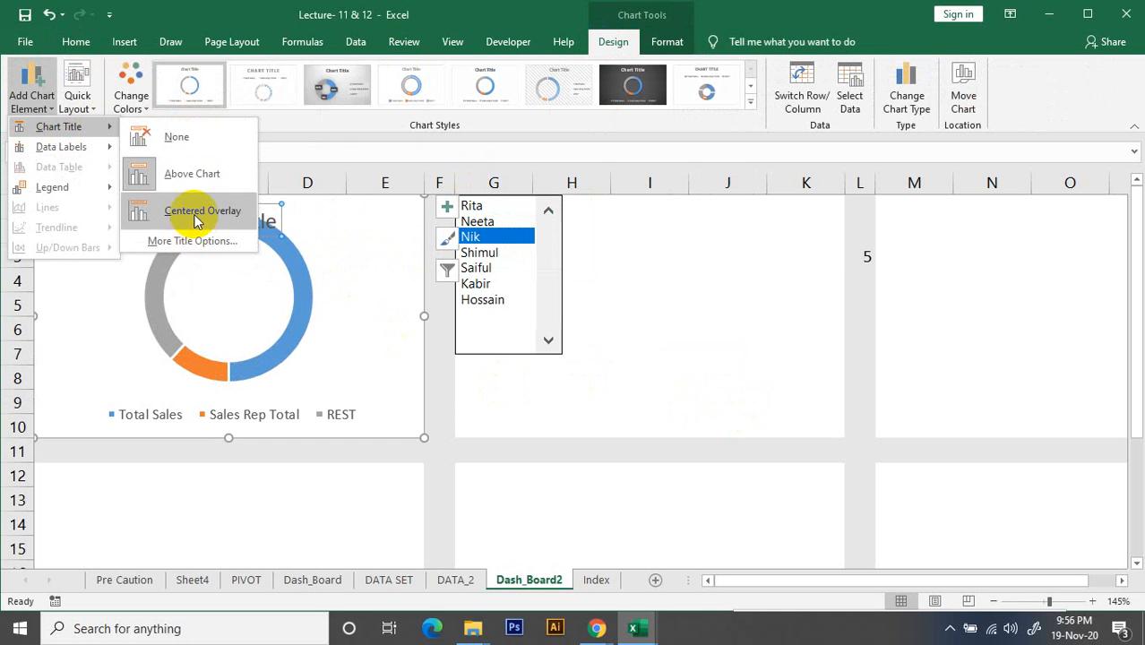
pyautogui.moveTo(58, 154)
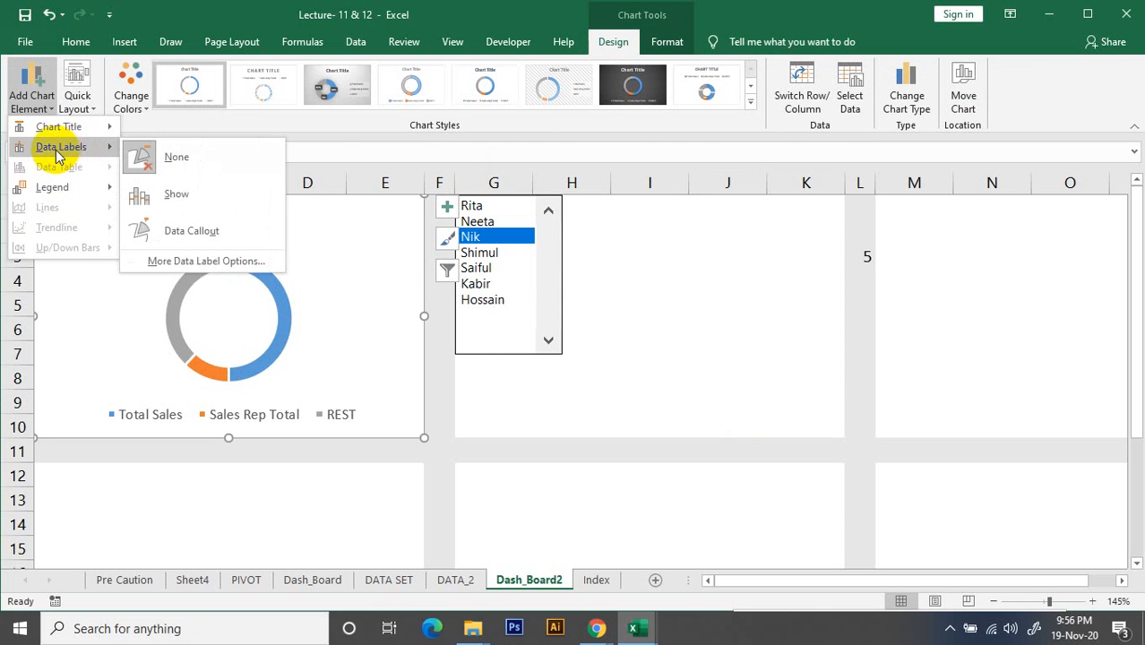
pyautogui.click(176, 195)
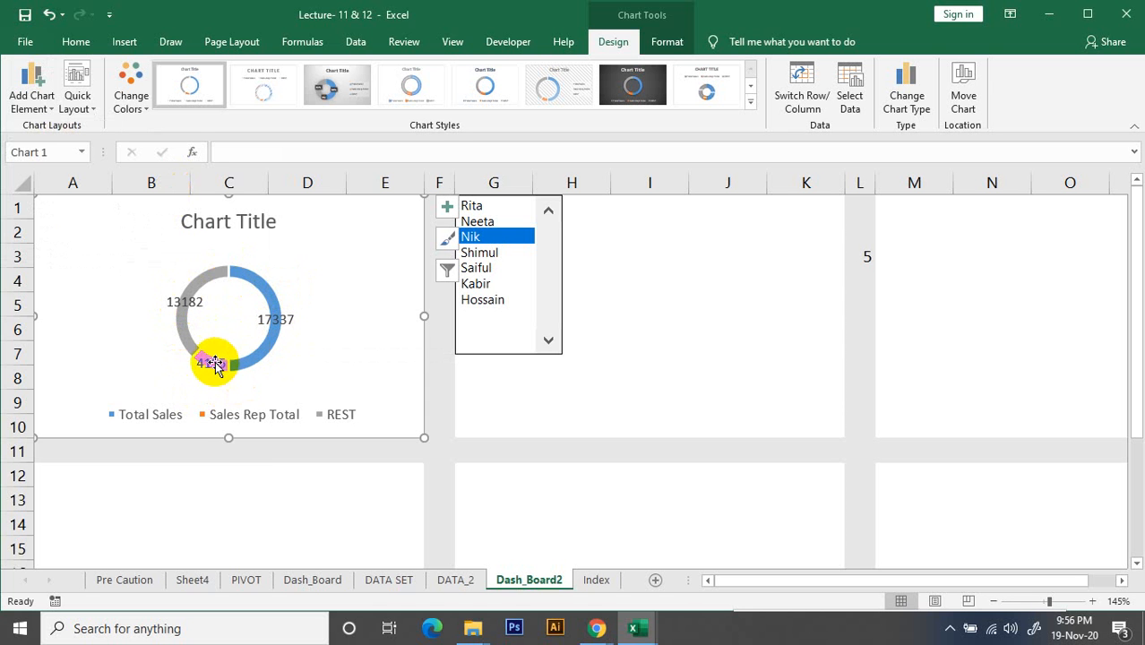
pyautogui.click(620, 371)
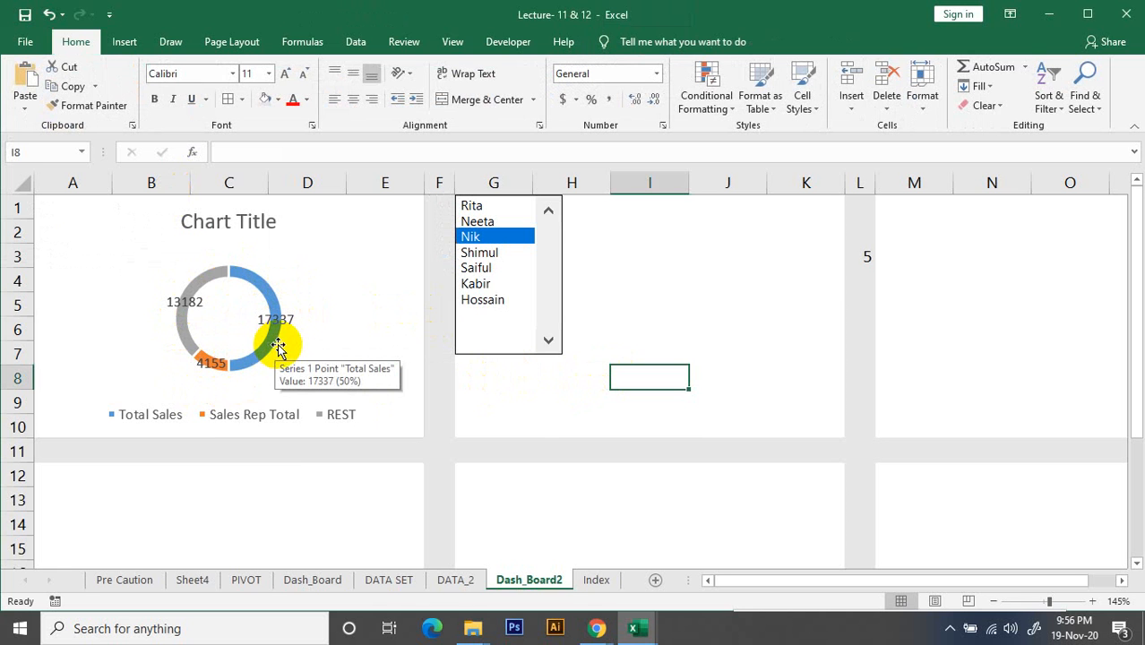
# Set the doughnut chart's legend position to Left
pyautogui.click(274, 321)
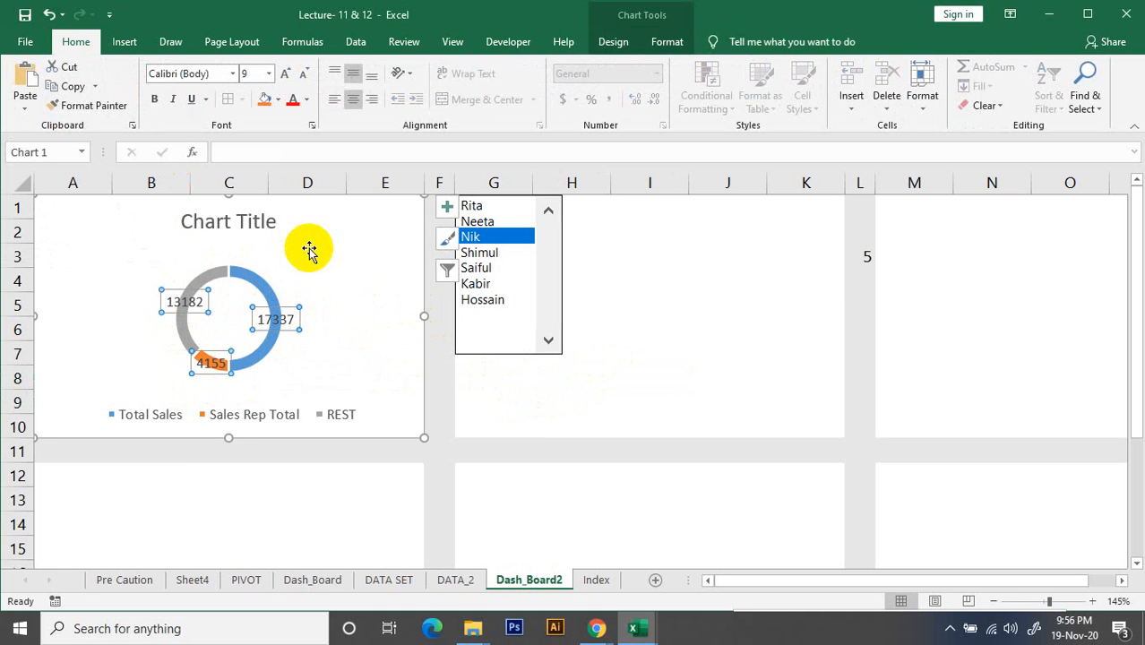
pyautogui.click(308, 250)
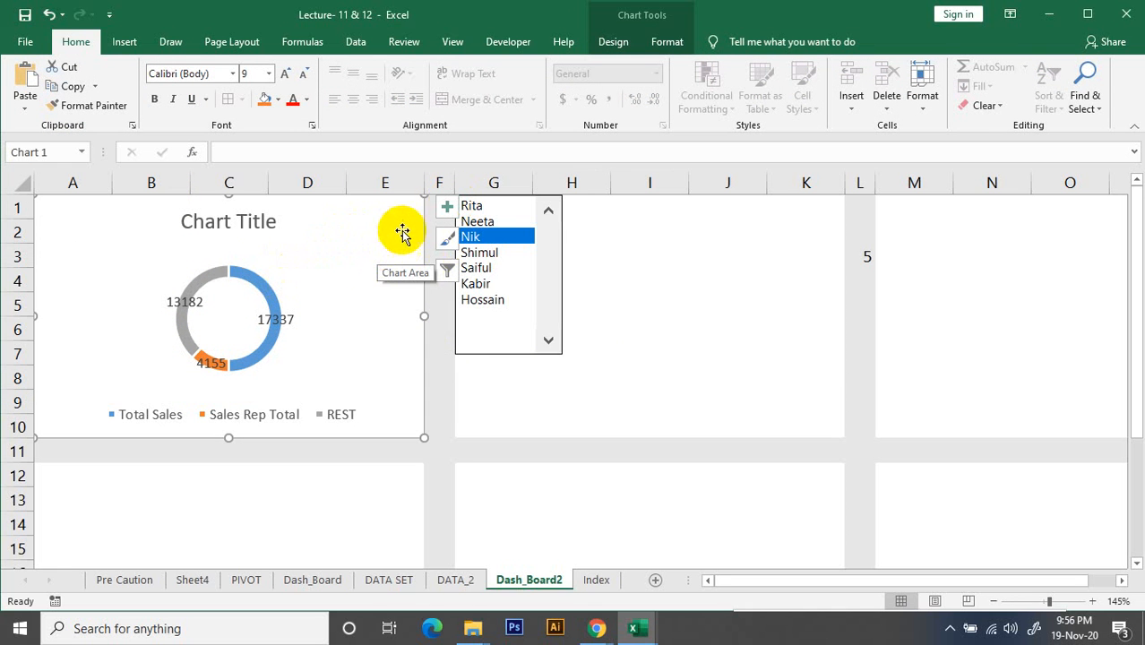
pyautogui.click(446, 206)
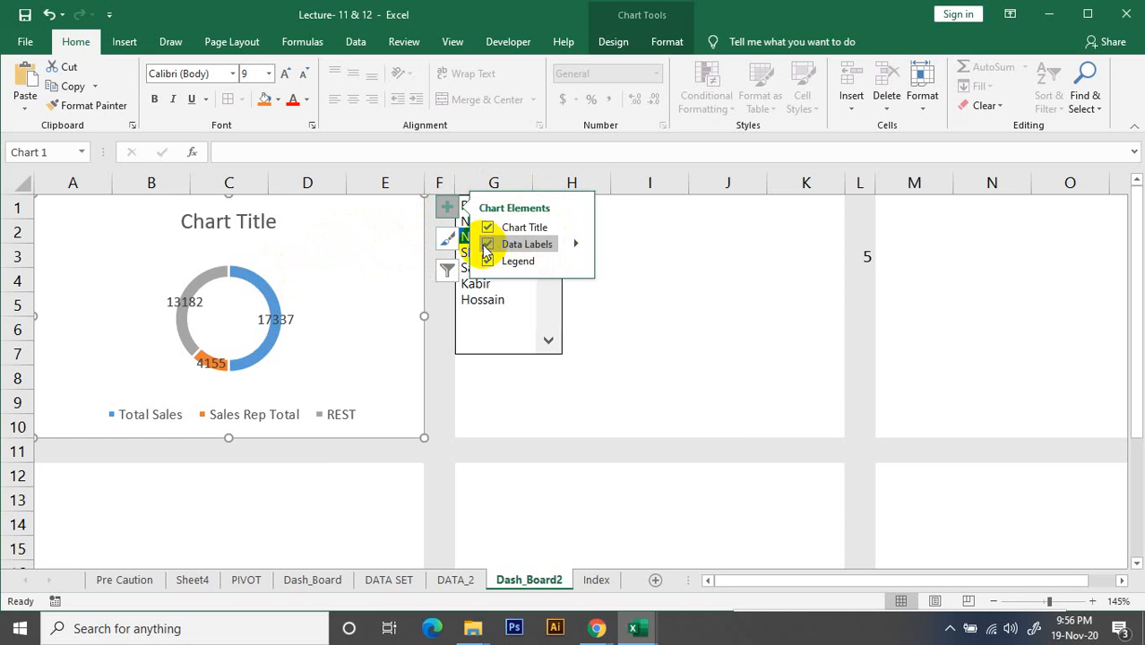
pyautogui.click(576, 245)
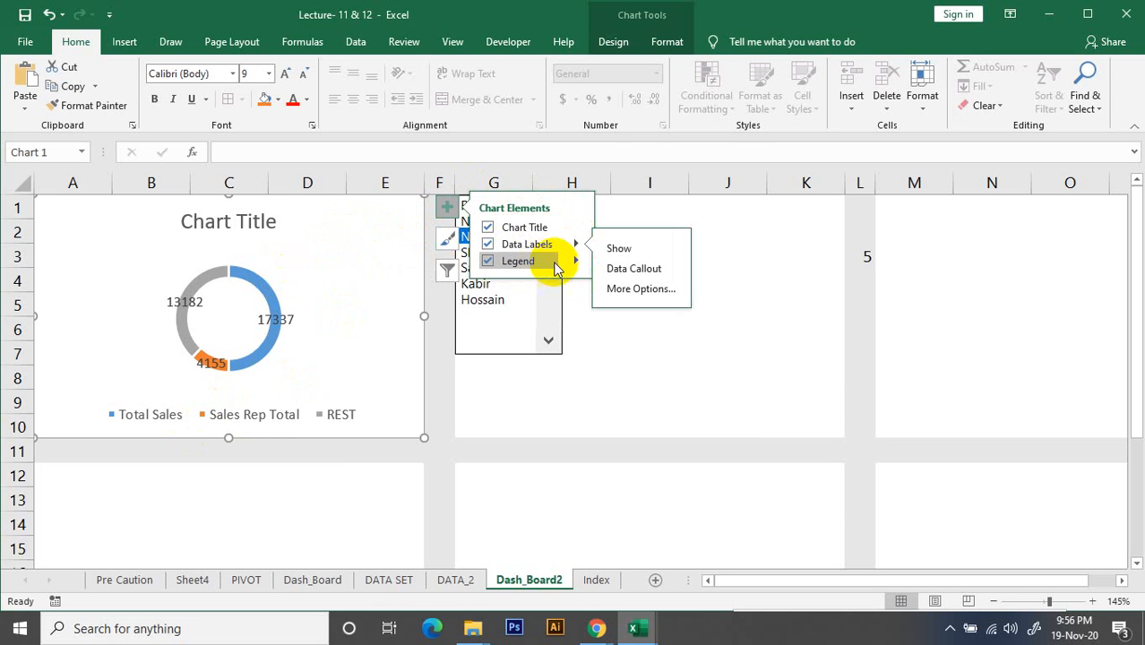
pyautogui.click(576, 262)
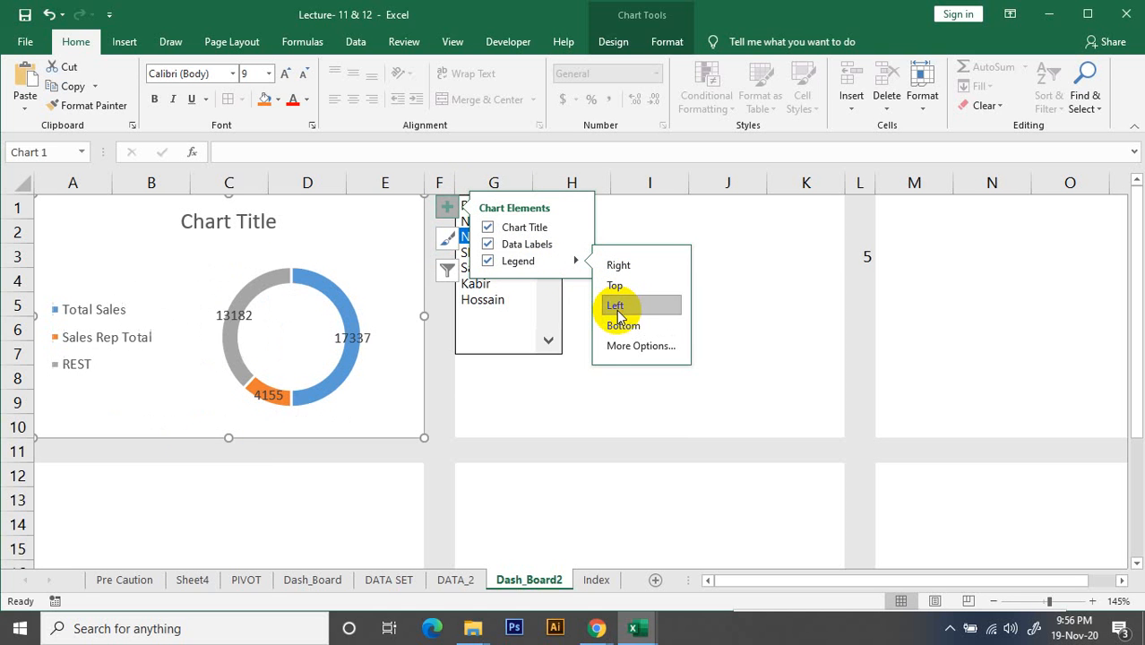
pyautogui.click(616, 309)
pyautogui.click(764, 328)
# Format the doughnut chart's data labels to include the percentage alongside the value
pyautogui.click(357, 342)
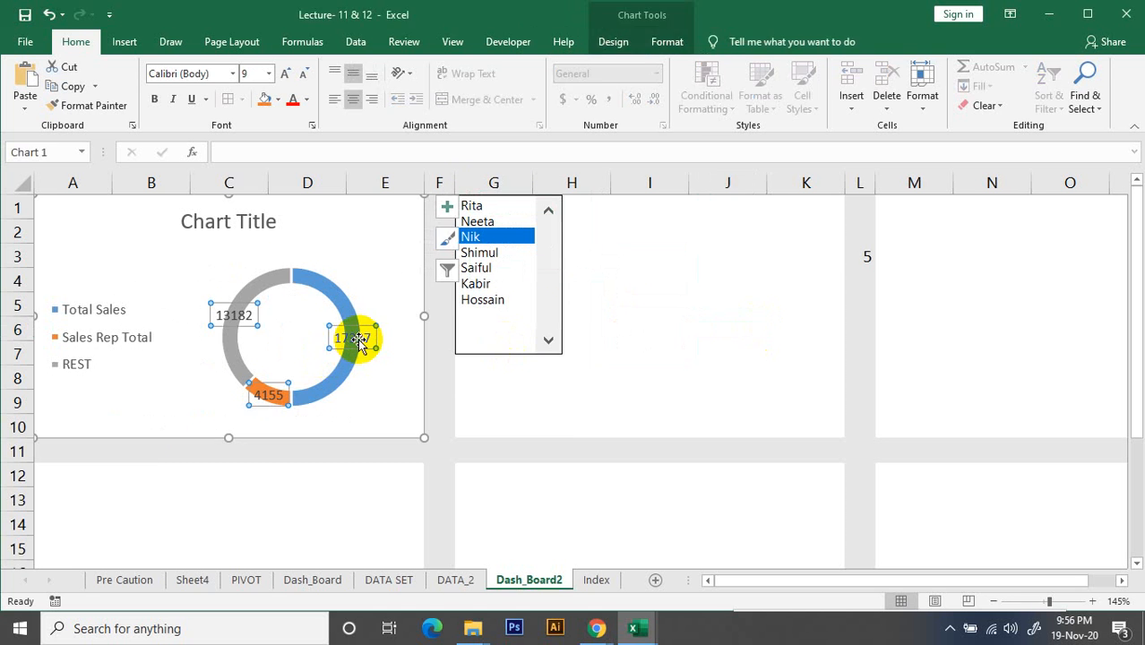
pyautogui.rightClick(359, 341)
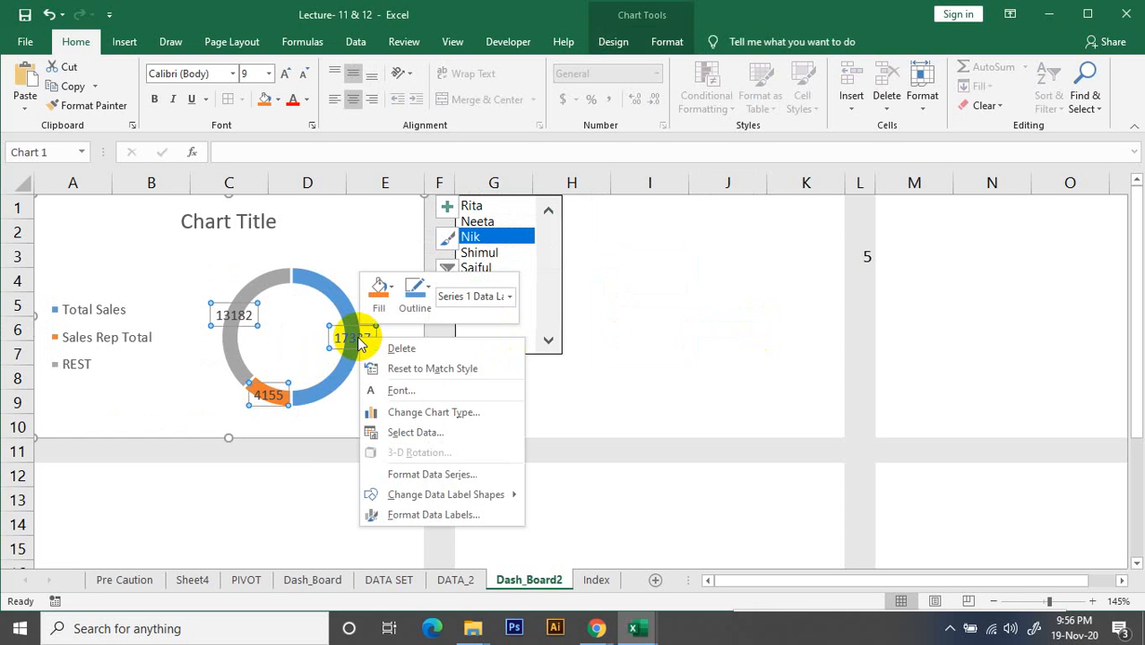
pyautogui.click(407, 517)
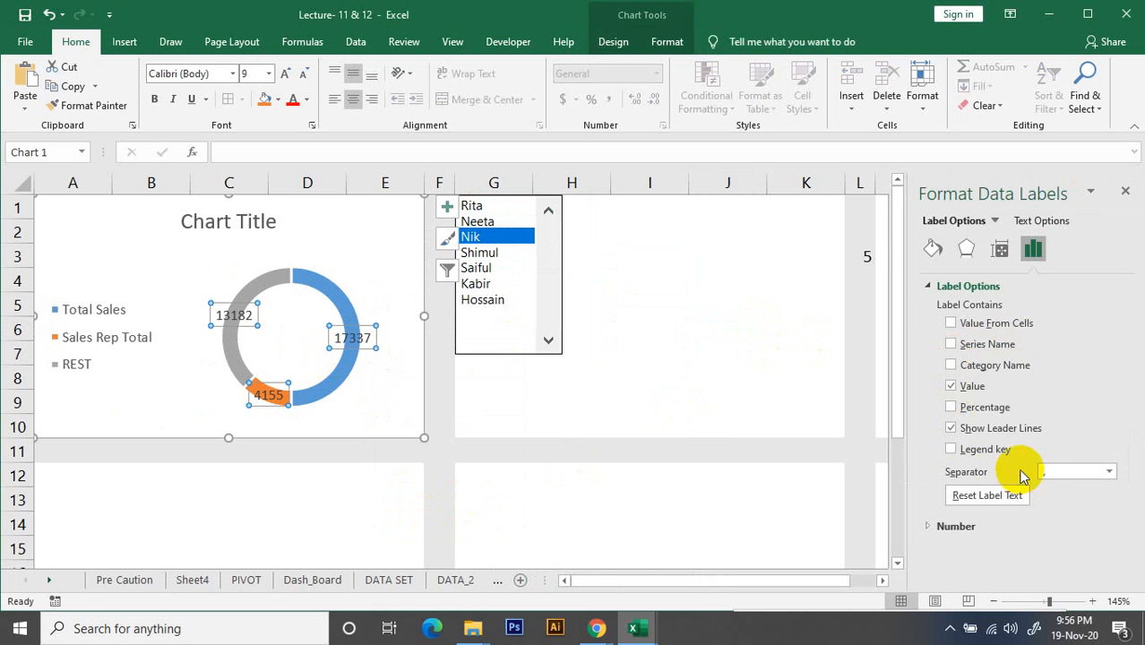
pyautogui.click(952, 407)
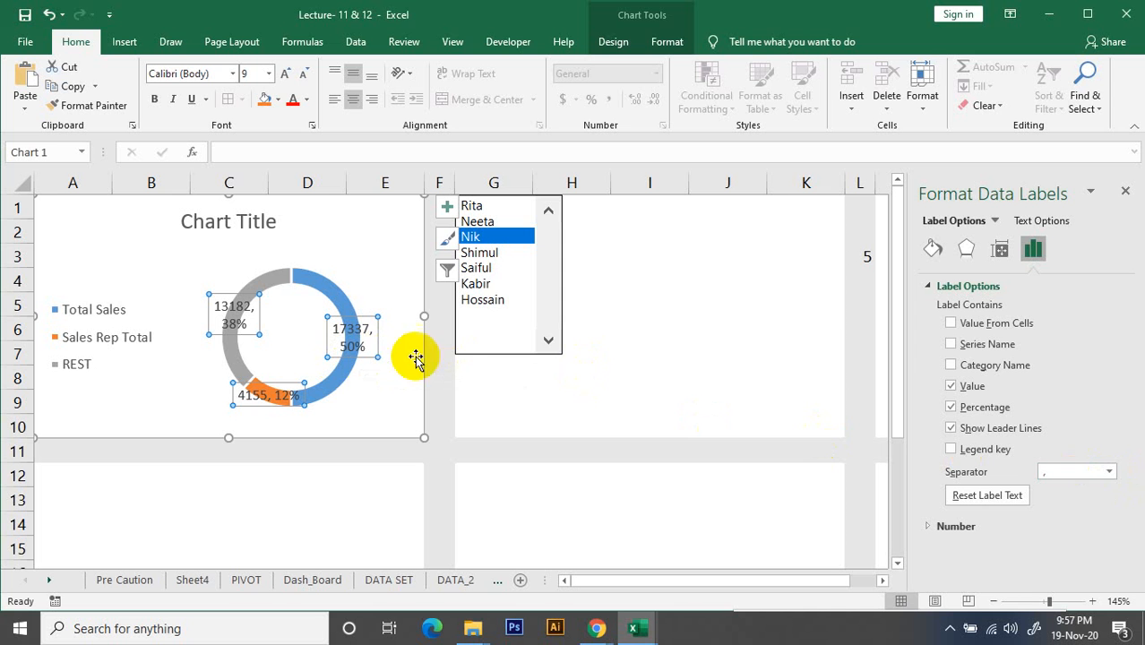
# Try the space and period separators in the data labels, and settle on semicolon
pyautogui.click(1109, 471)
pyautogui.click(1075, 558)
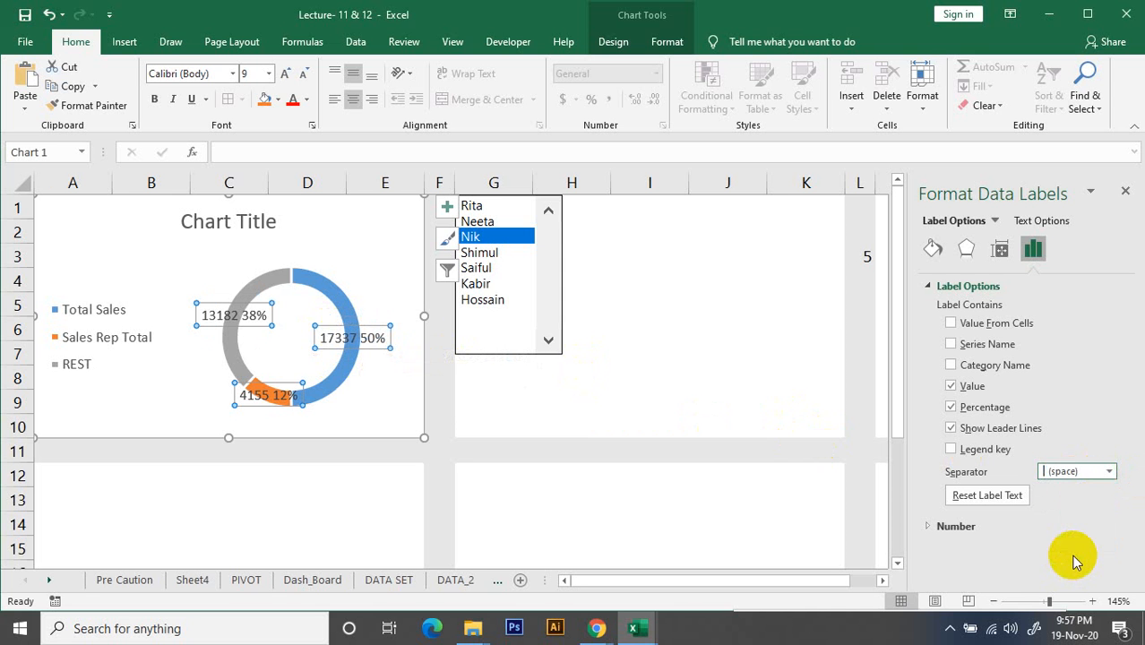
pyautogui.click(1107, 477)
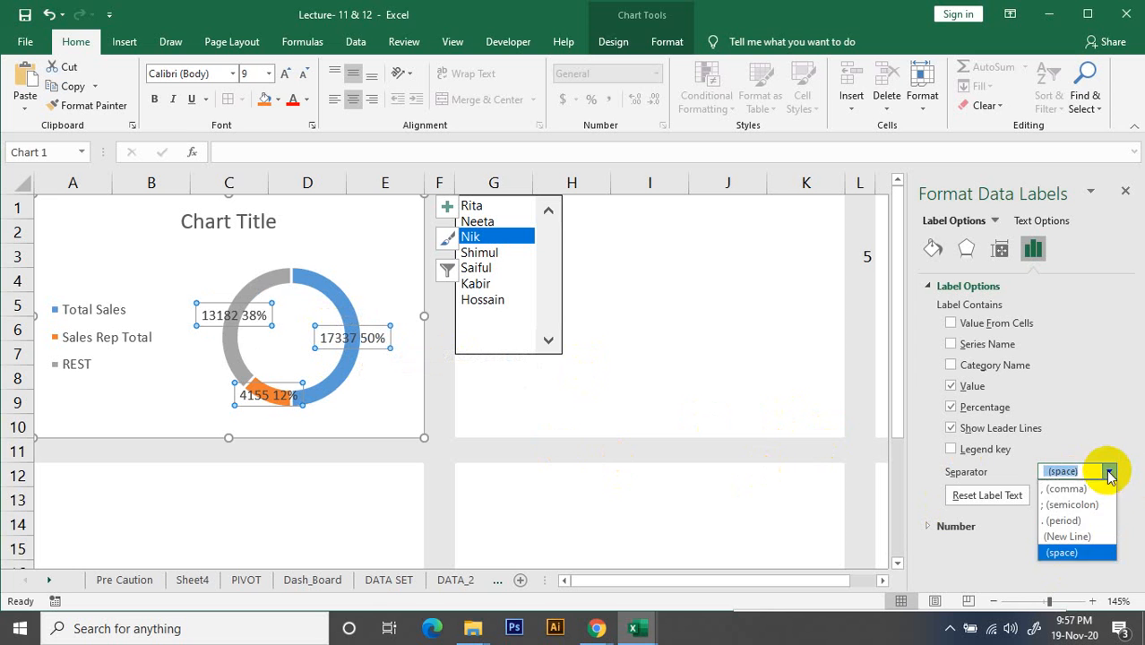
pyautogui.click(1084, 523)
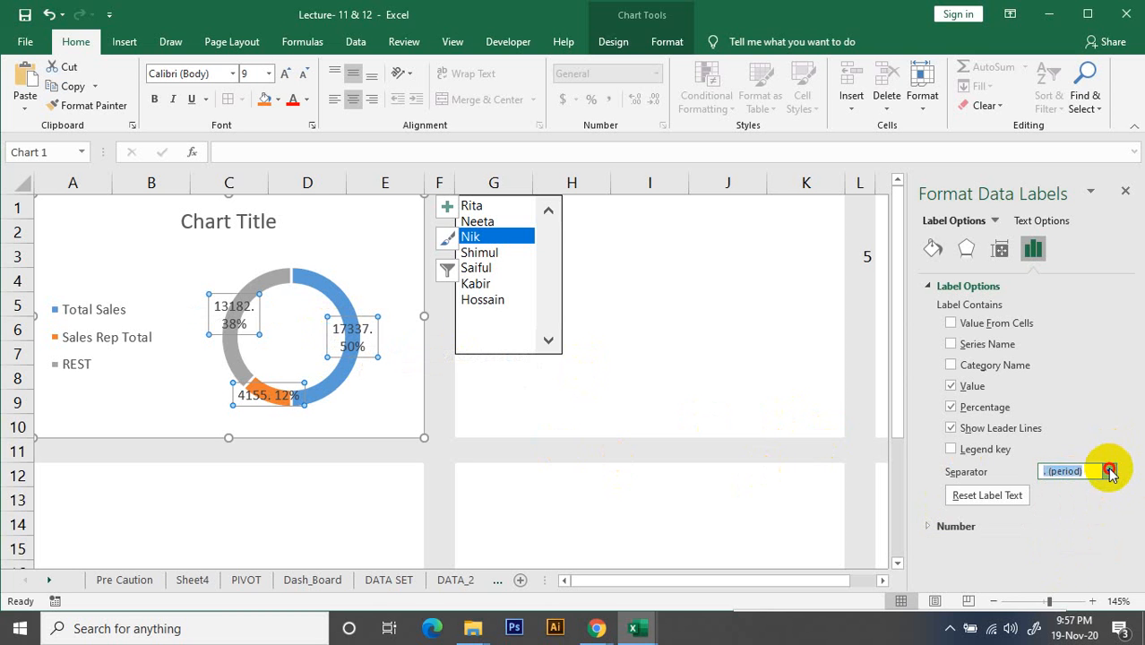
pyautogui.click(1110, 472)
pyautogui.click(1084, 507)
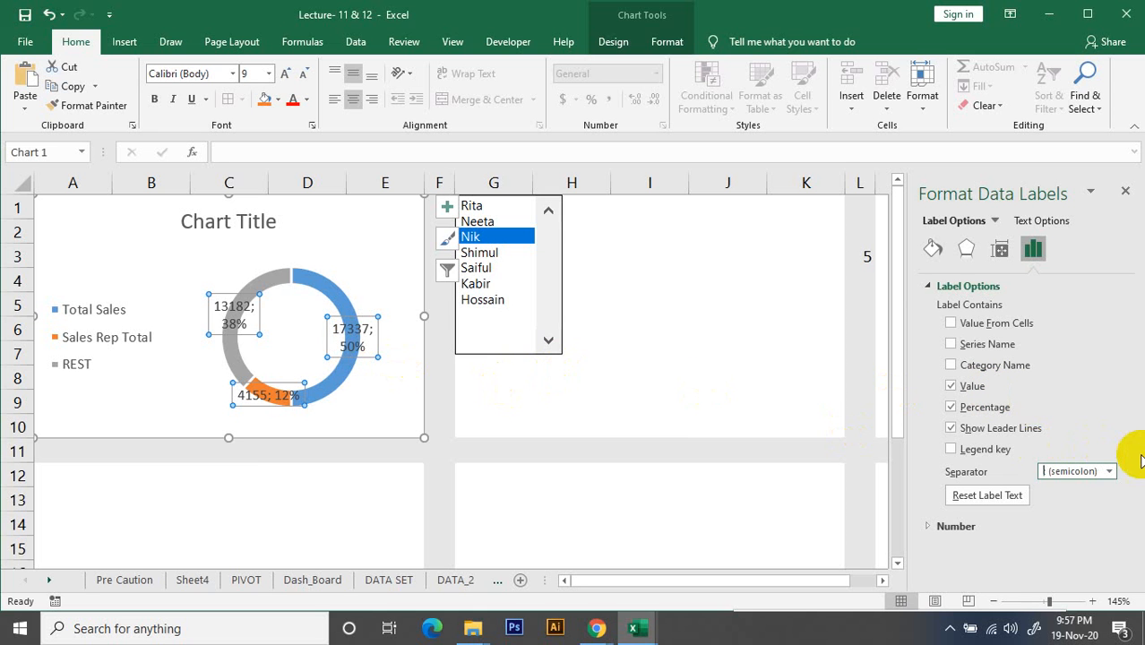
# Try including the category name in the data labels, remove it again, and close the label formatting options
pyautogui.click(951, 366)
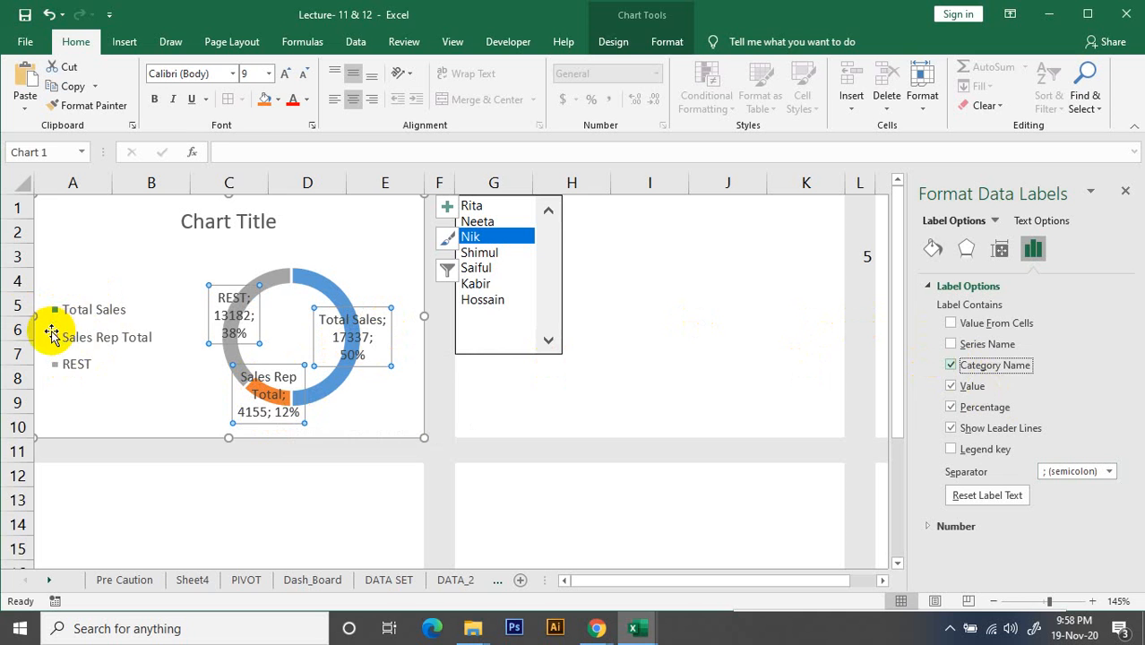
pyautogui.click(952, 366)
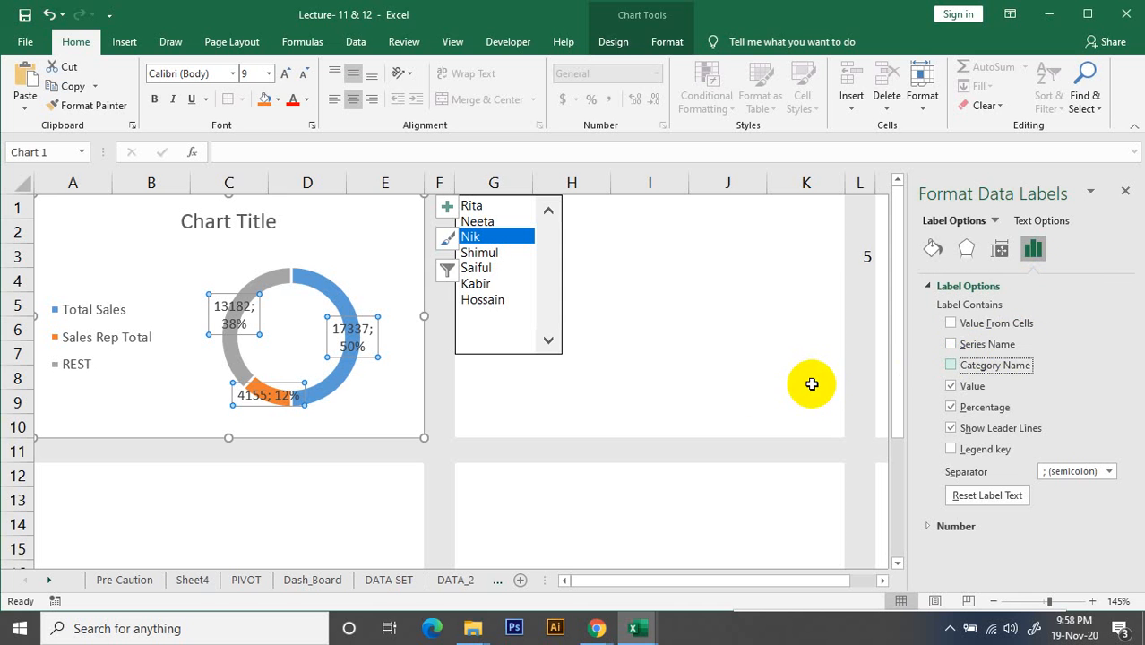
pyautogui.click(1125, 191)
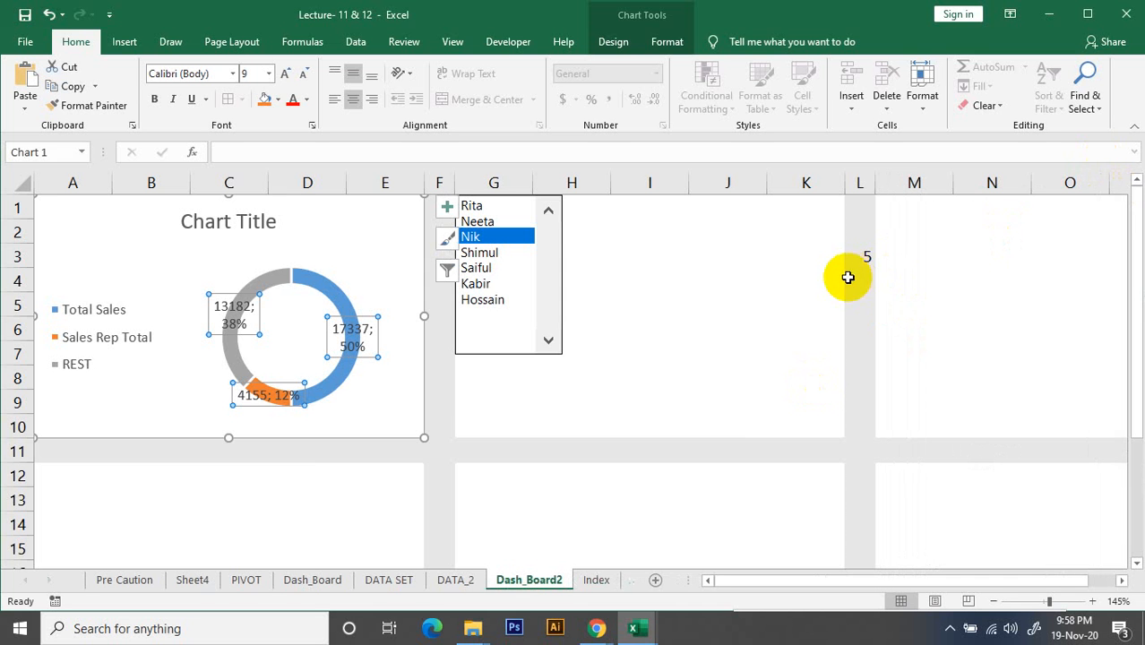
# Compare the doughnut chart on Dash_Board2 with the Index sheet's rep list and DATA_2's index cell and sales summary
pyautogui.click(709, 352)
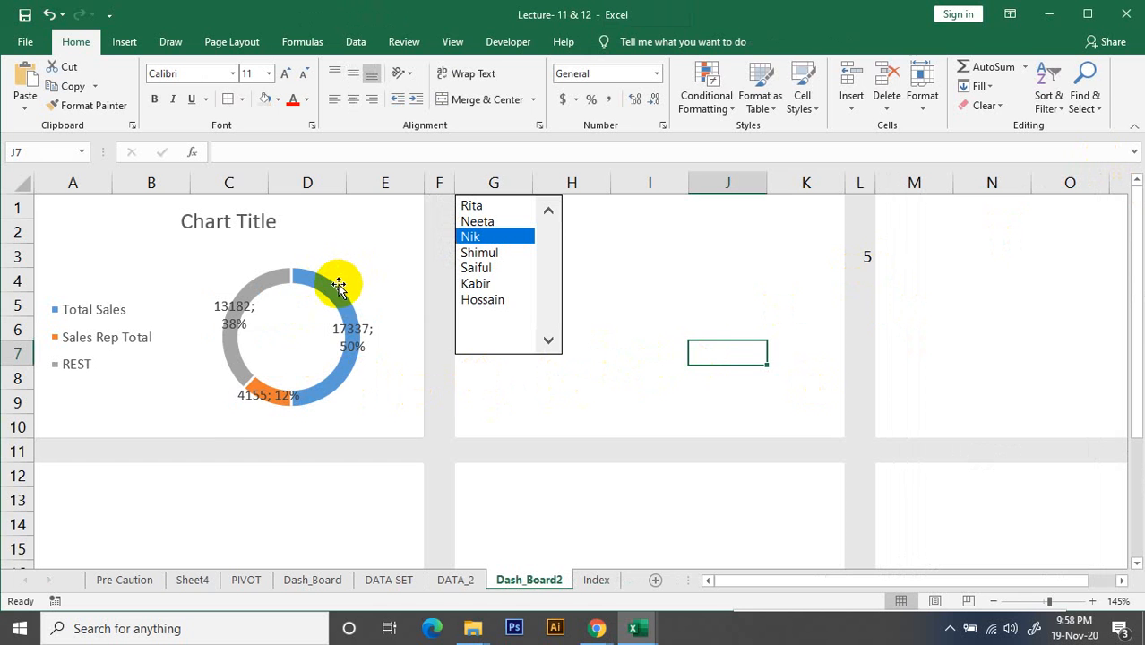
pyautogui.moveTo(338, 285)
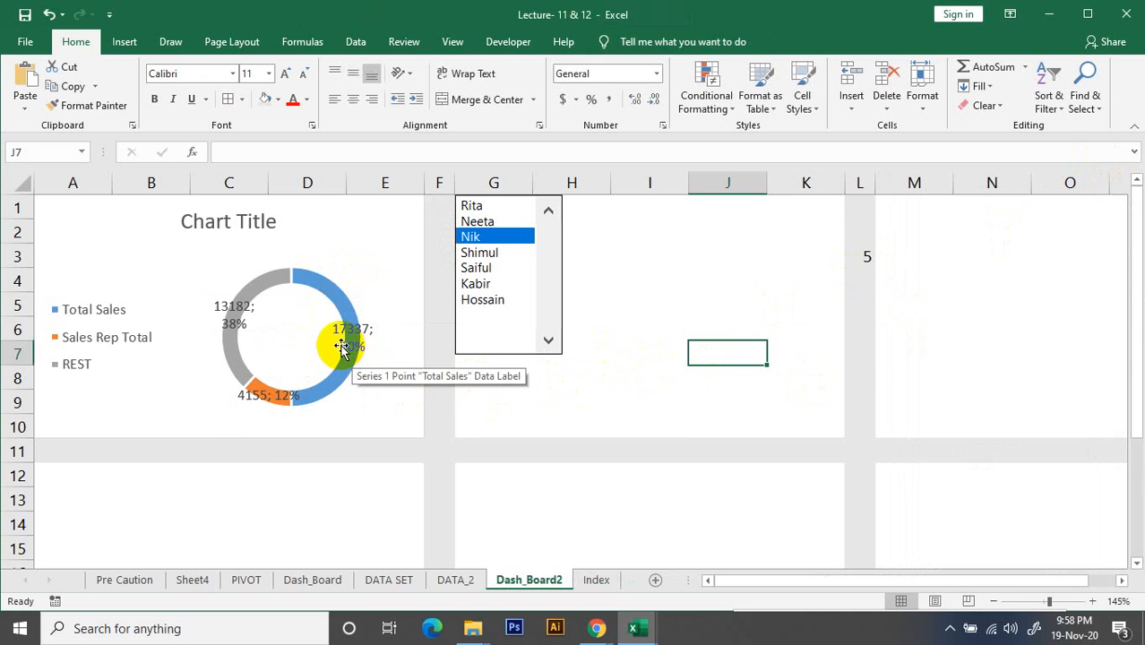
pyautogui.click(597, 579)
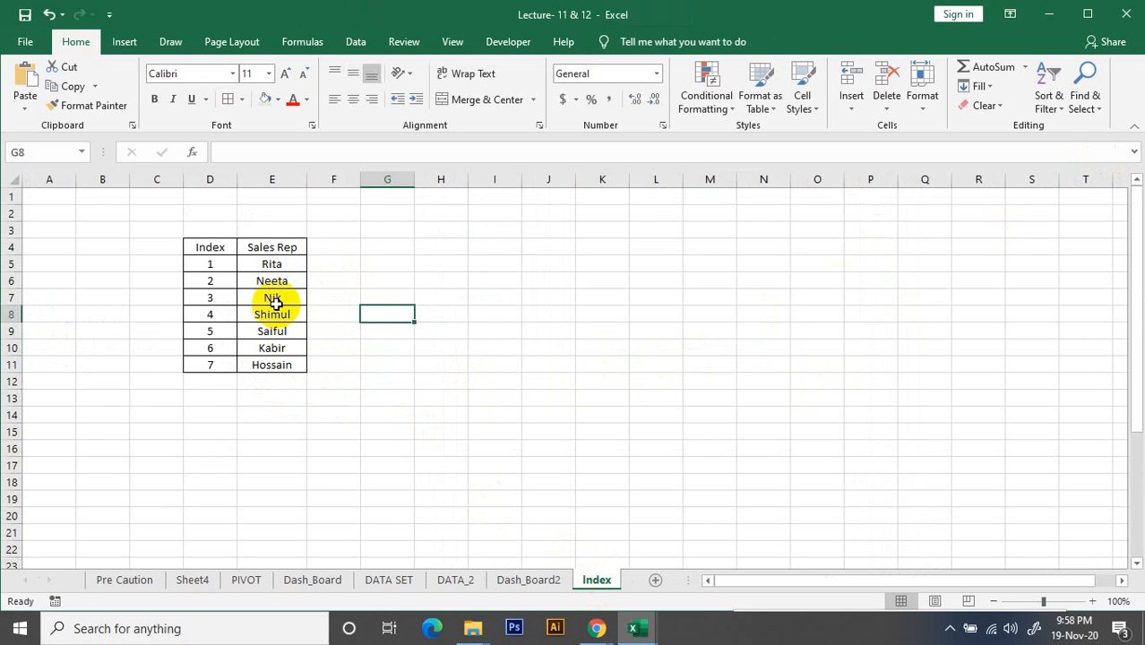
pyautogui.click(455, 580)
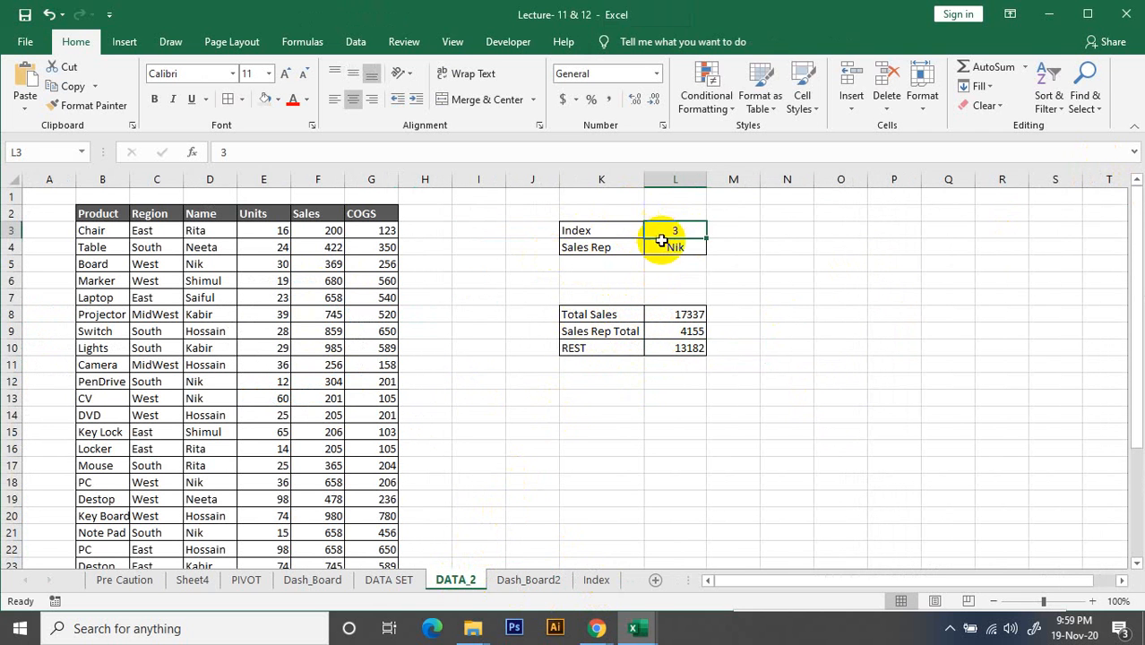
pyautogui.click(741, 248)
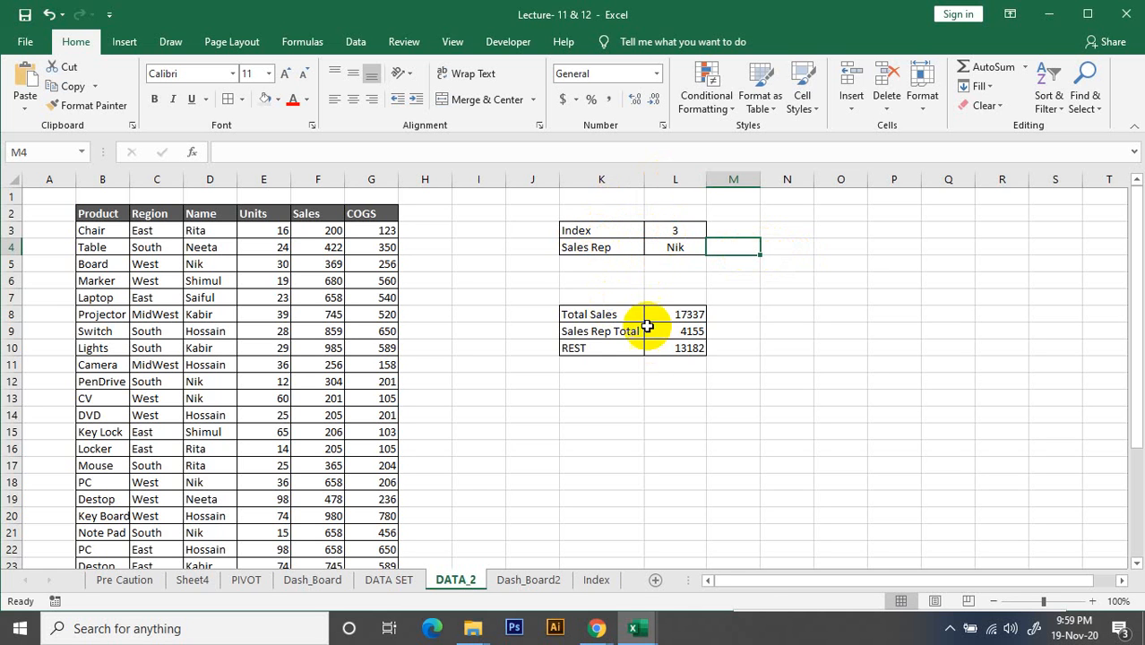
pyautogui.moveTo(582, 313); pyautogui.dragTo(686, 350)
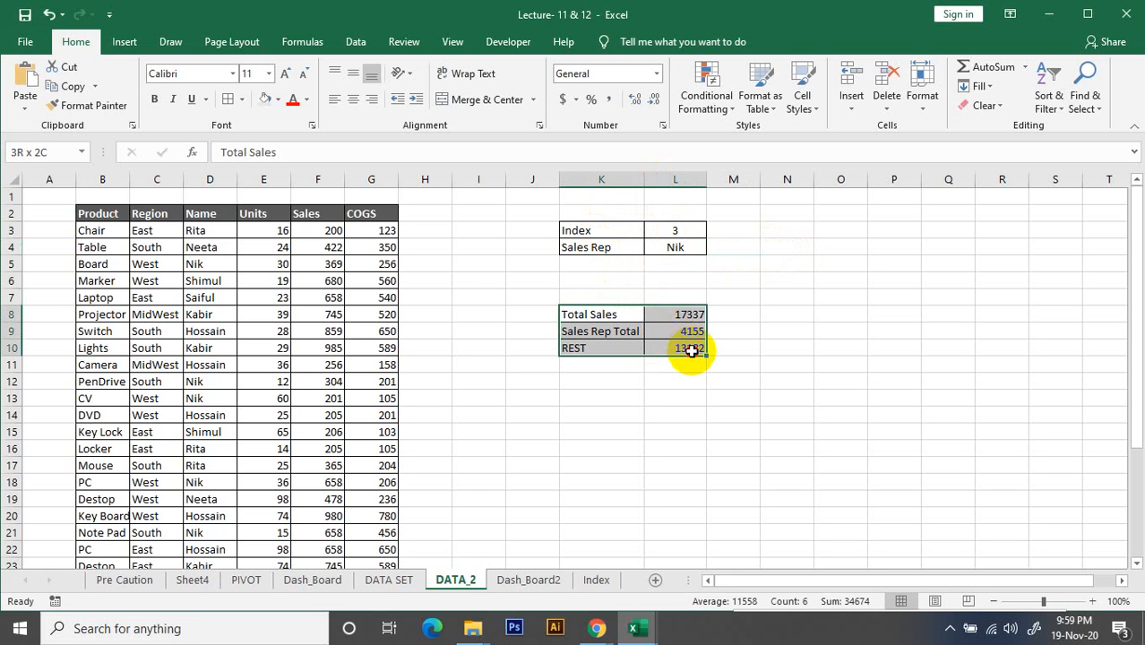
pyautogui.click(776, 344)
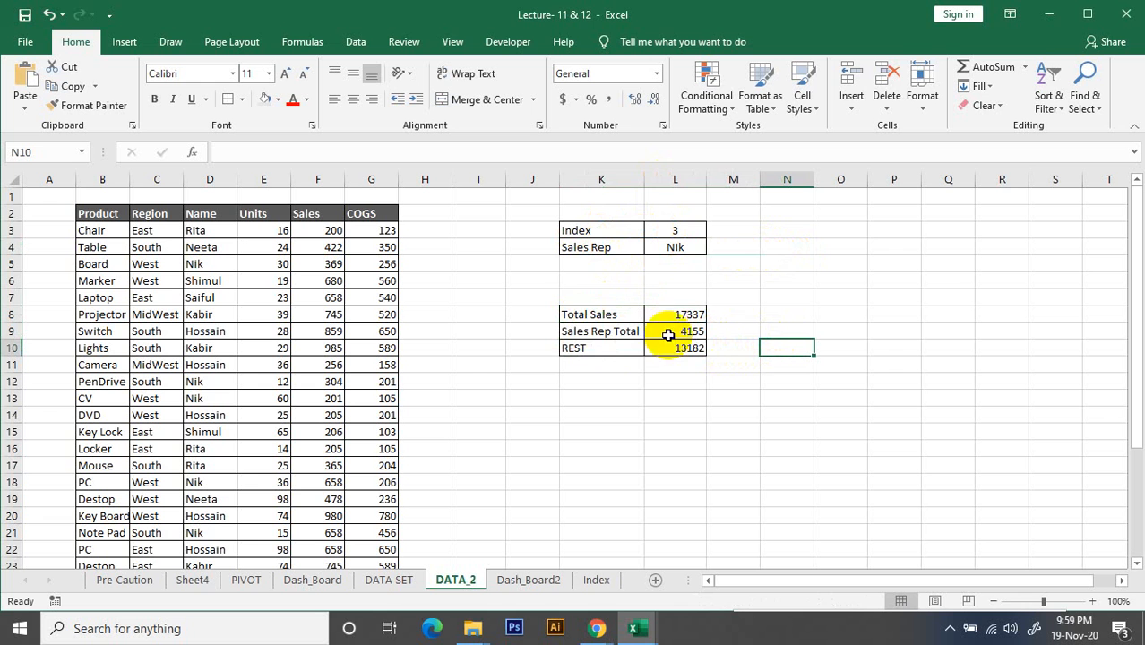
pyautogui.click(584, 314)
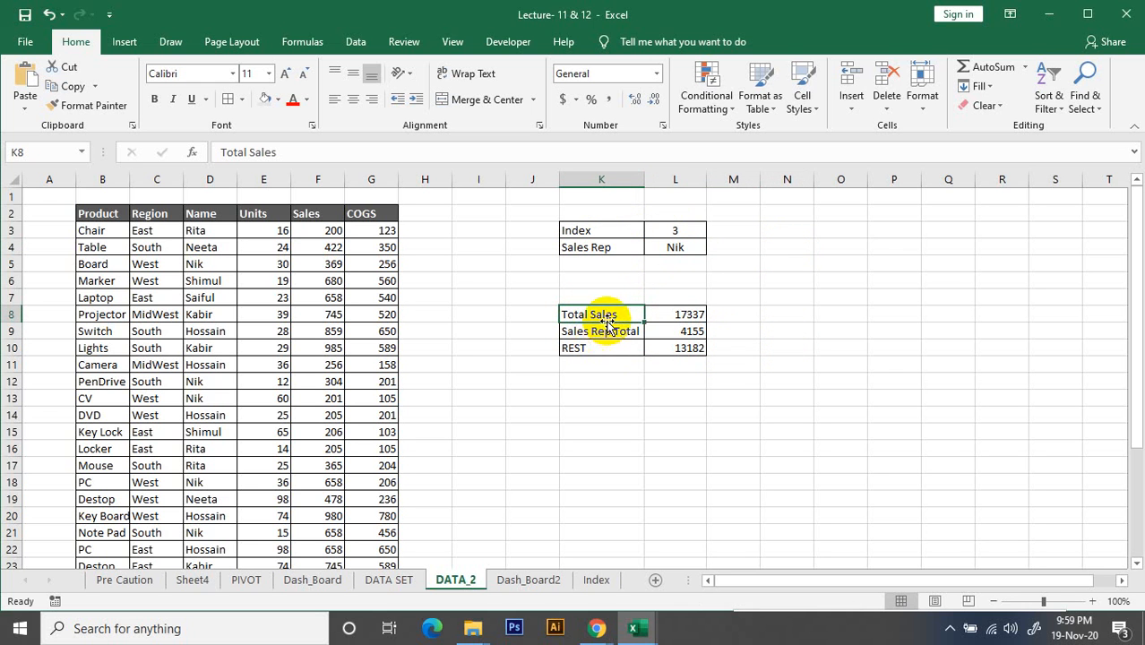
pyautogui.click(613, 329)
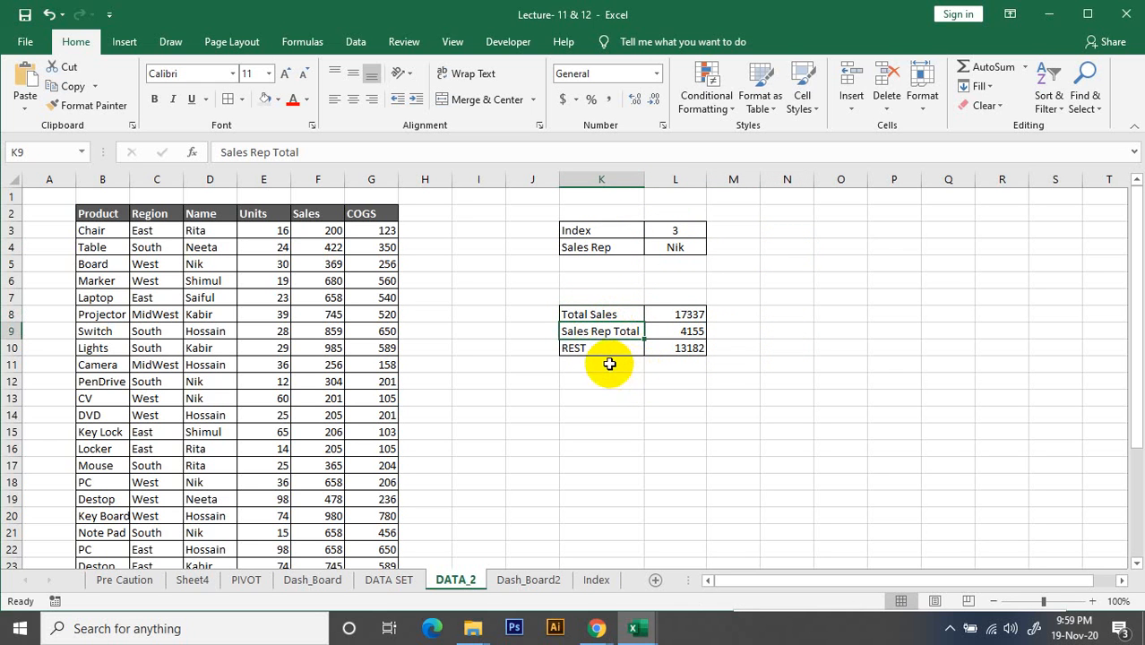
pyautogui.click(602, 349)
pyautogui.click(532, 580)
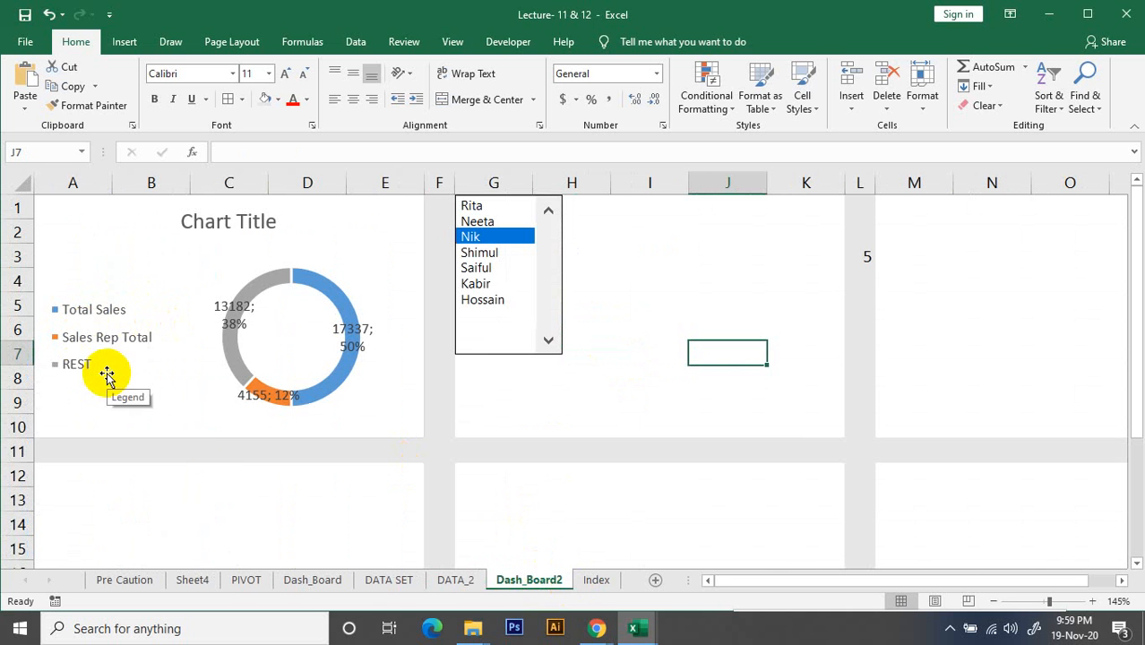
pyautogui.click(459, 582)
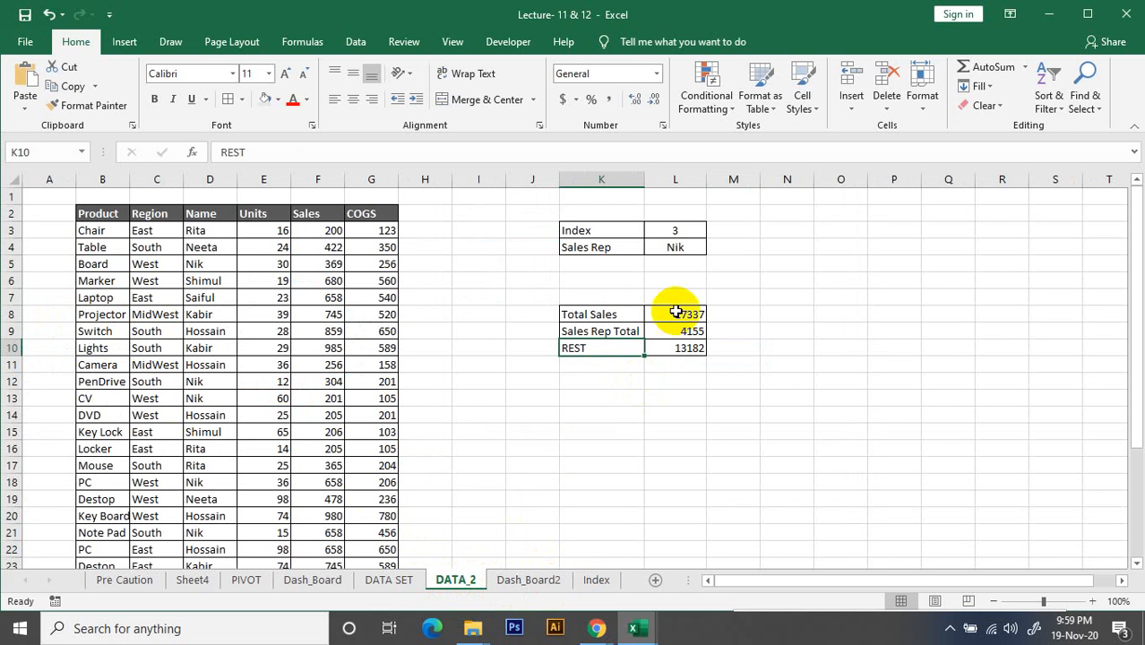
pyautogui.click(527, 580)
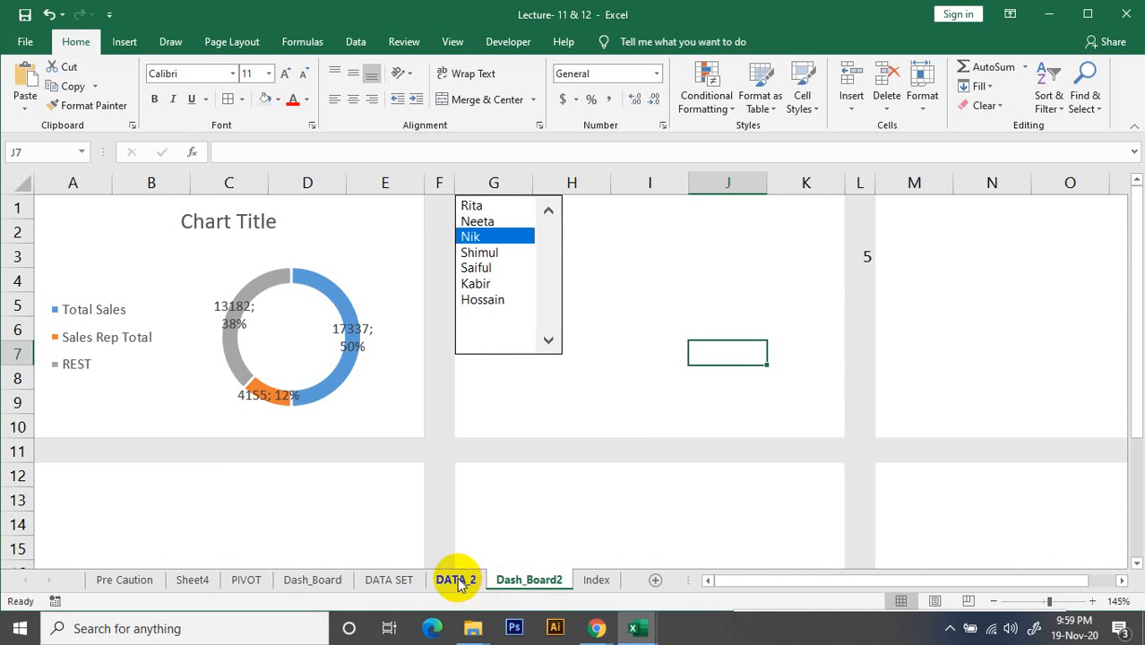
# Test the list box with the fifth and sixth sales reps, checking the DATA_2 summary and the doughnut chart
pyautogui.click(488, 269)
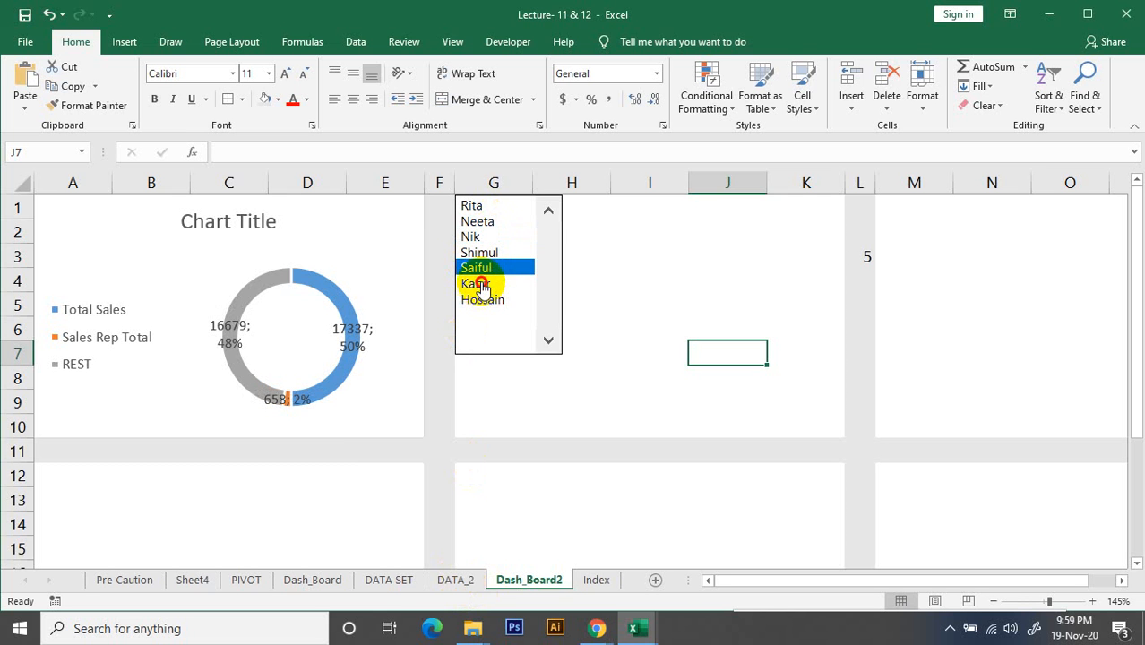
pyautogui.click(483, 285)
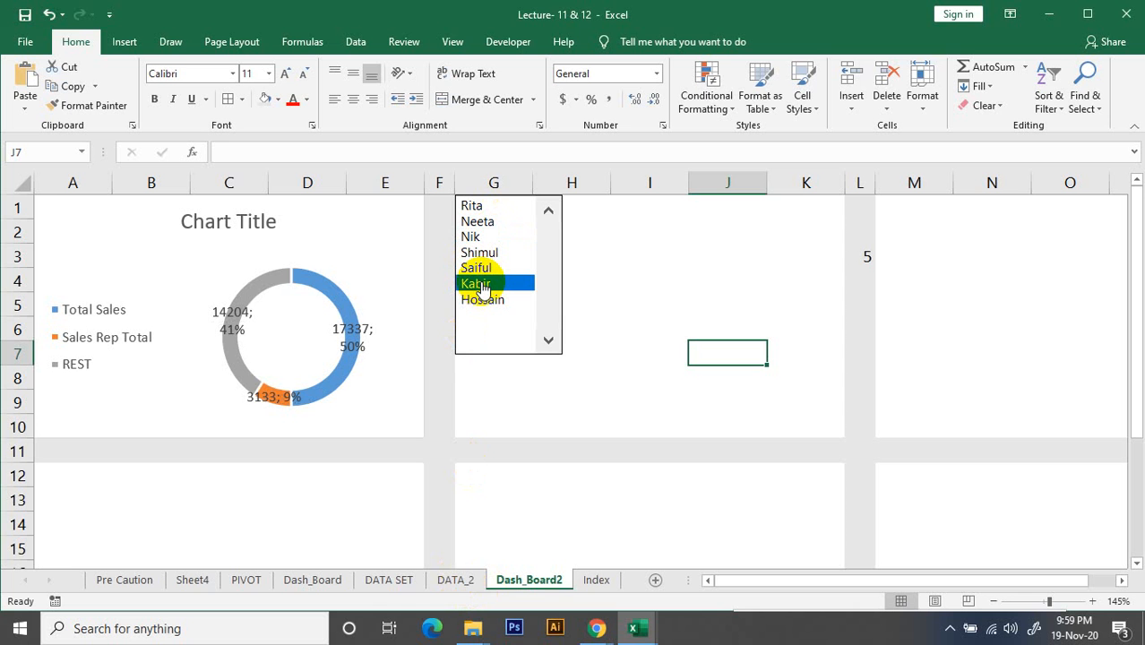
pyautogui.click(443, 580)
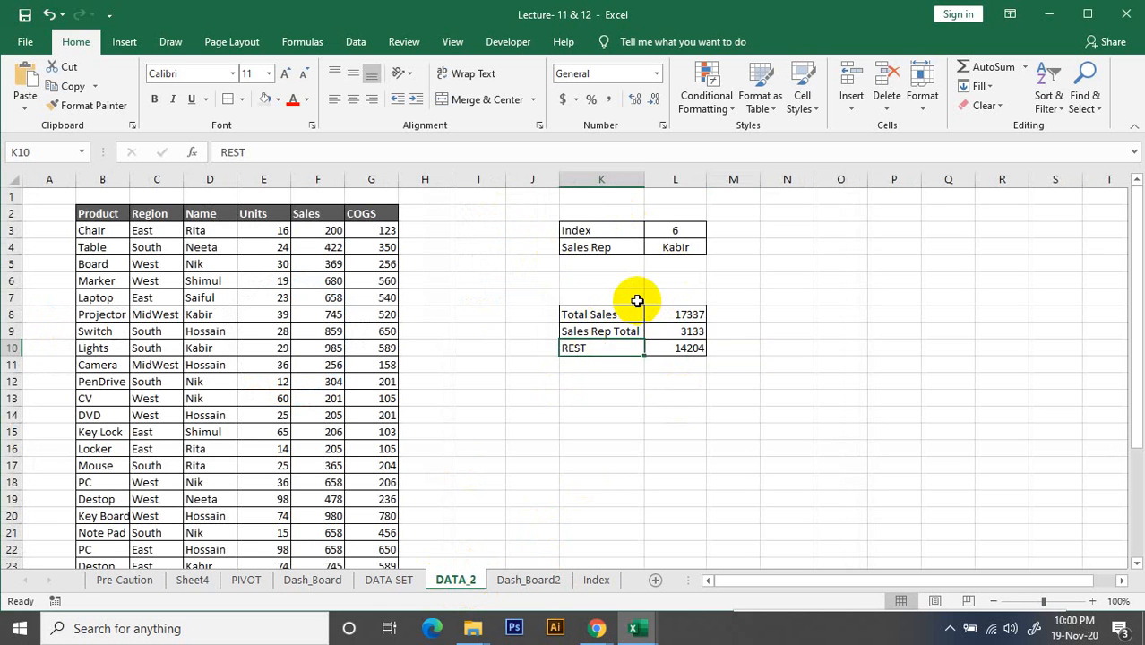
pyautogui.click(531, 580)
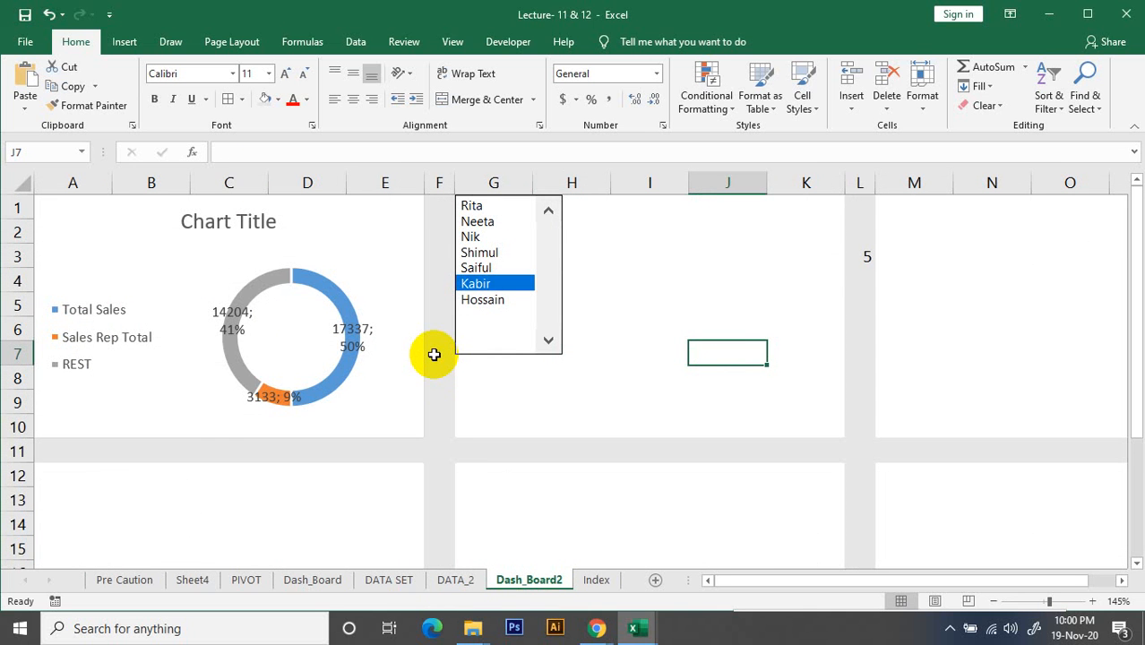
pyautogui.moveTo(269, 381)
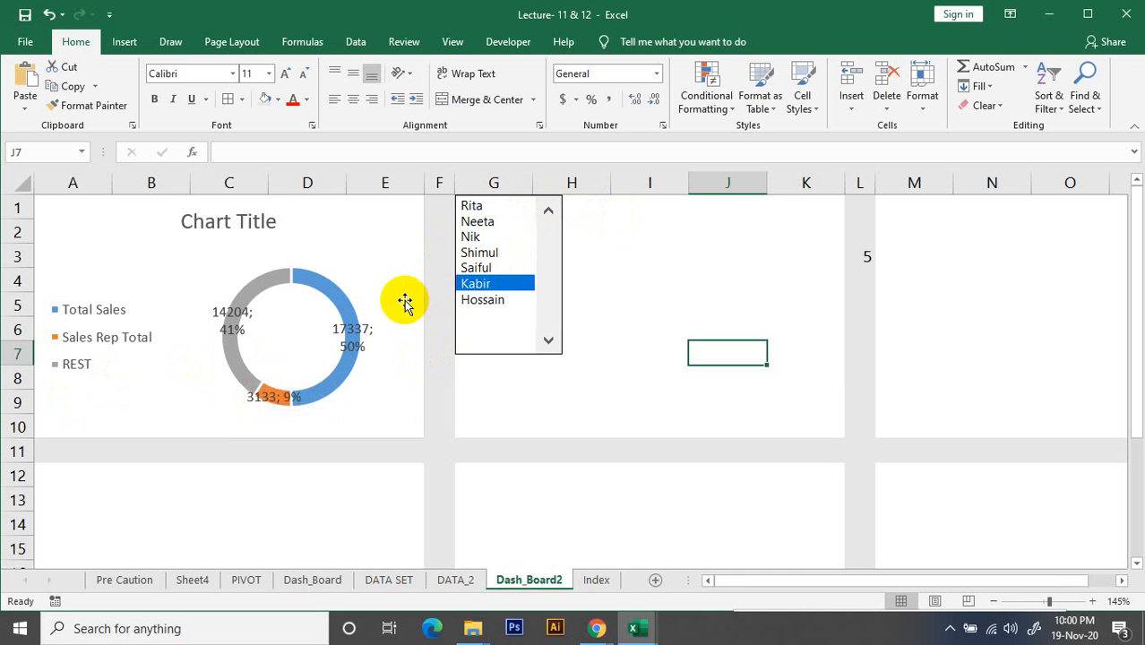
# Clear the stray value from cell L3 on Dash_Board2
pyautogui.click(582, 403)
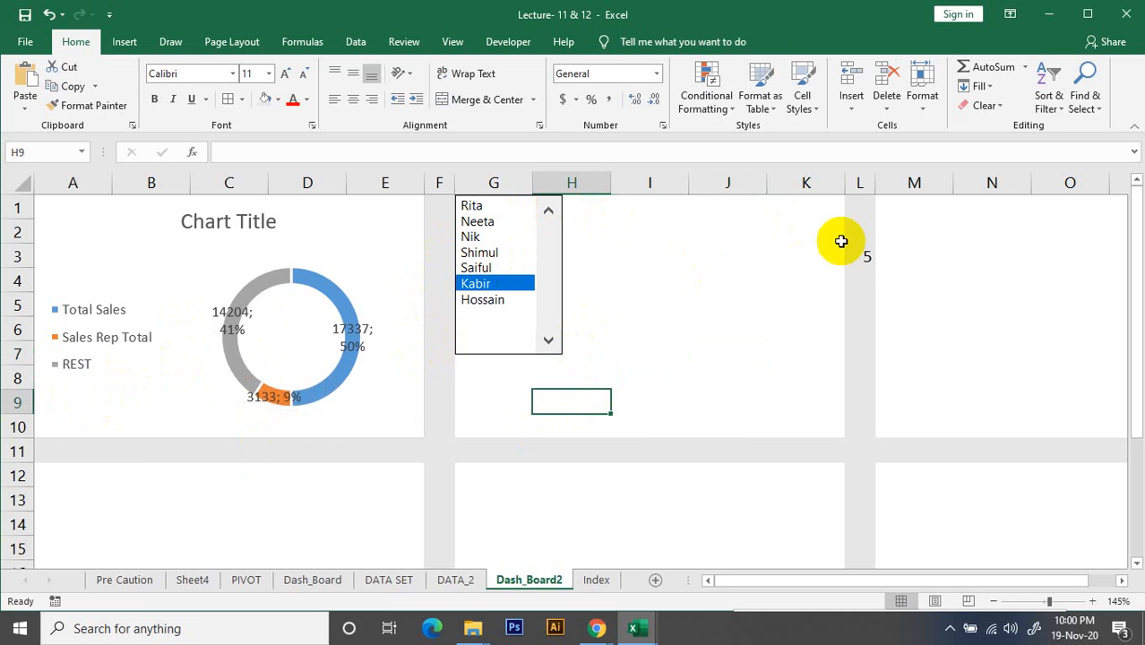
pyautogui.click(871, 258)
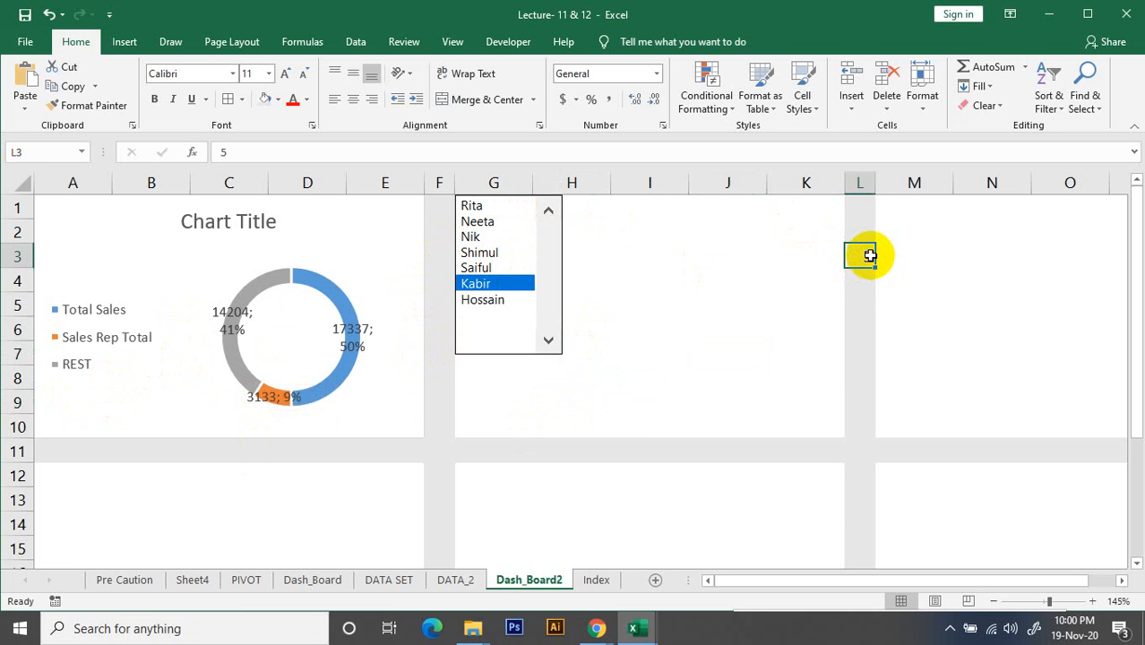
pyautogui.click(787, 353)
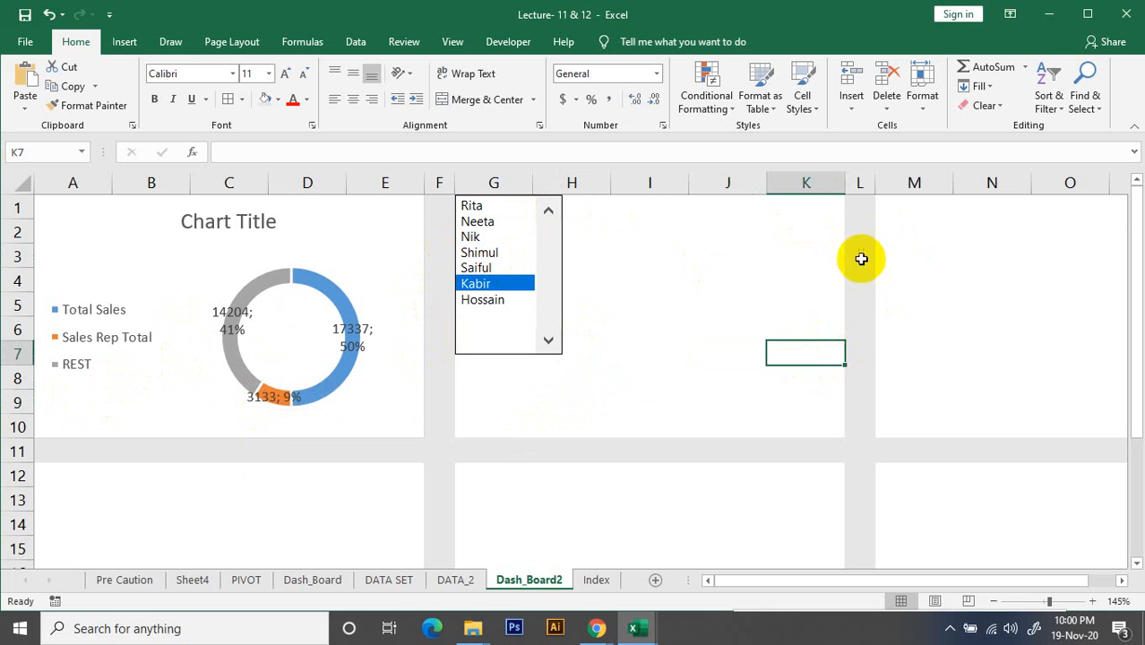
pyautogui.click(866, 252)
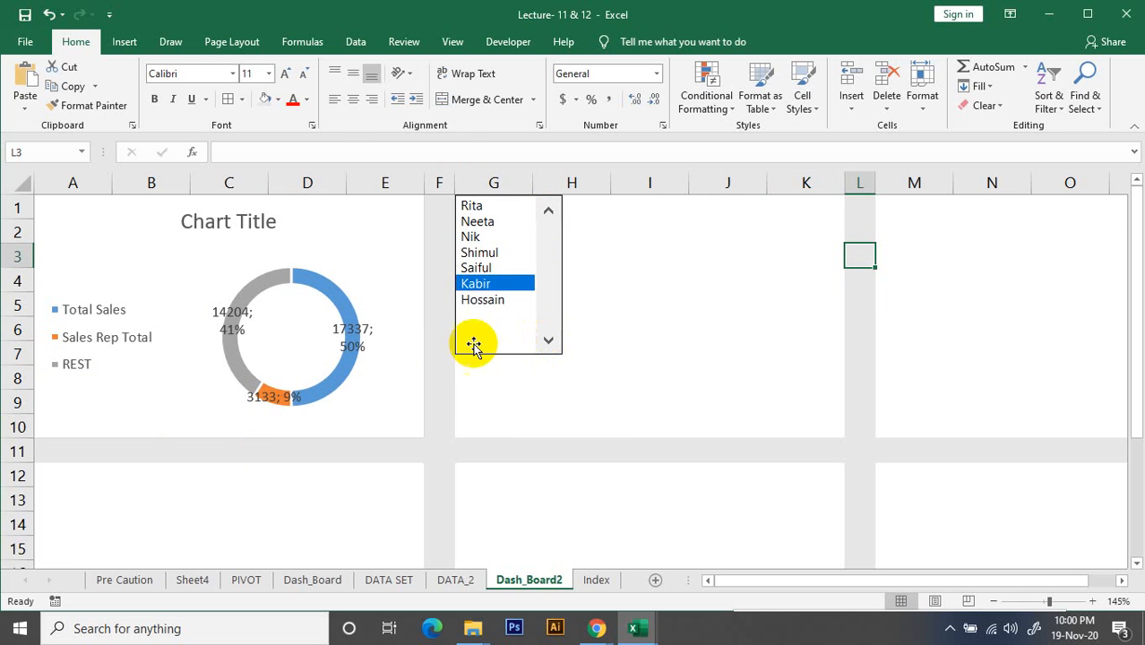
pyautogui.click(858, 300)
pyautogui.click(859, 259)
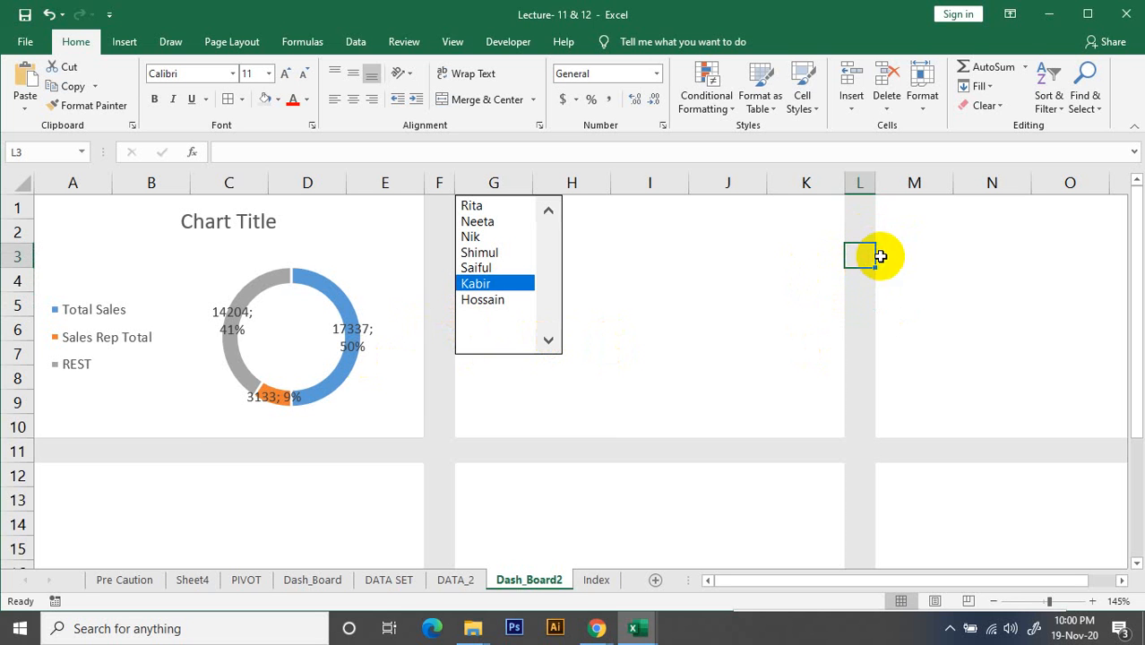
# Examine the list box's cell link, the index cell L3 on DATA_2, and the rep numbering on the Index sheet
pyautogui.rightClick(549, 256)
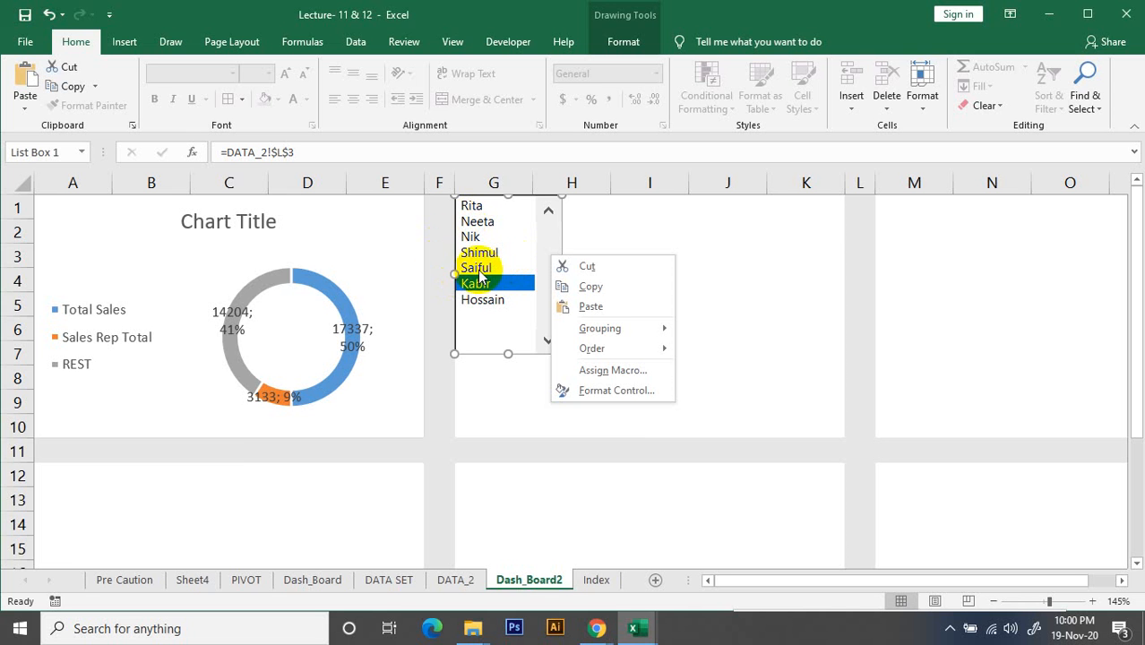
pyautogui.click(863, 266)
pyautogui.click(861, 273)
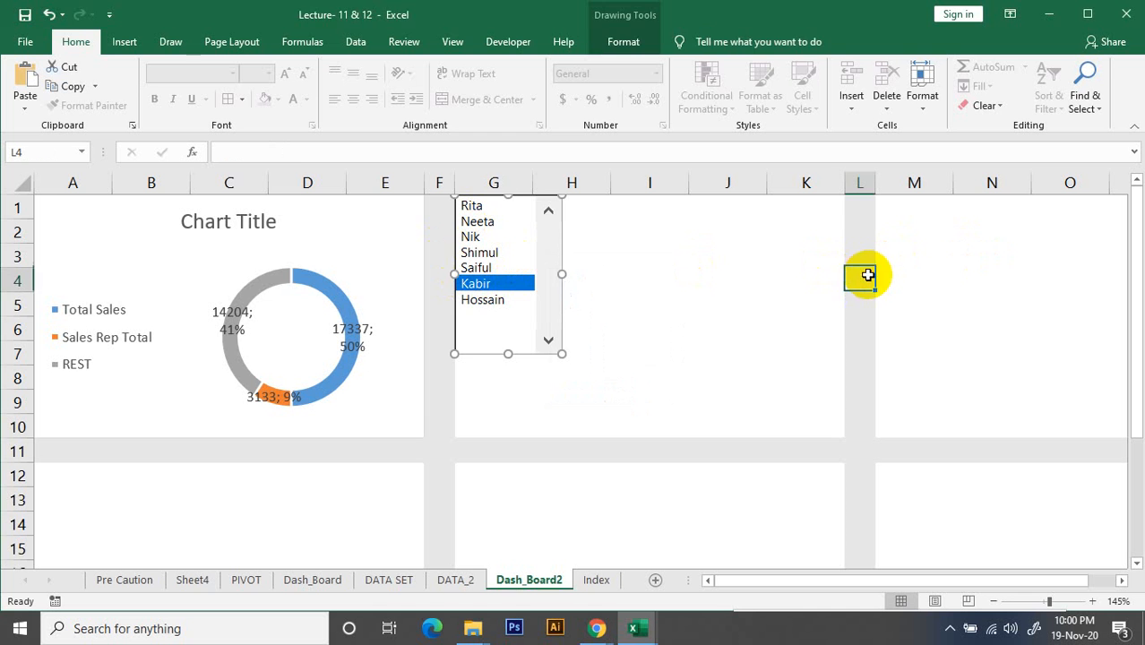
pyautogui.click(867, 253)
pyautogui.click(850, 276)
pyautogui.click(862, 261)
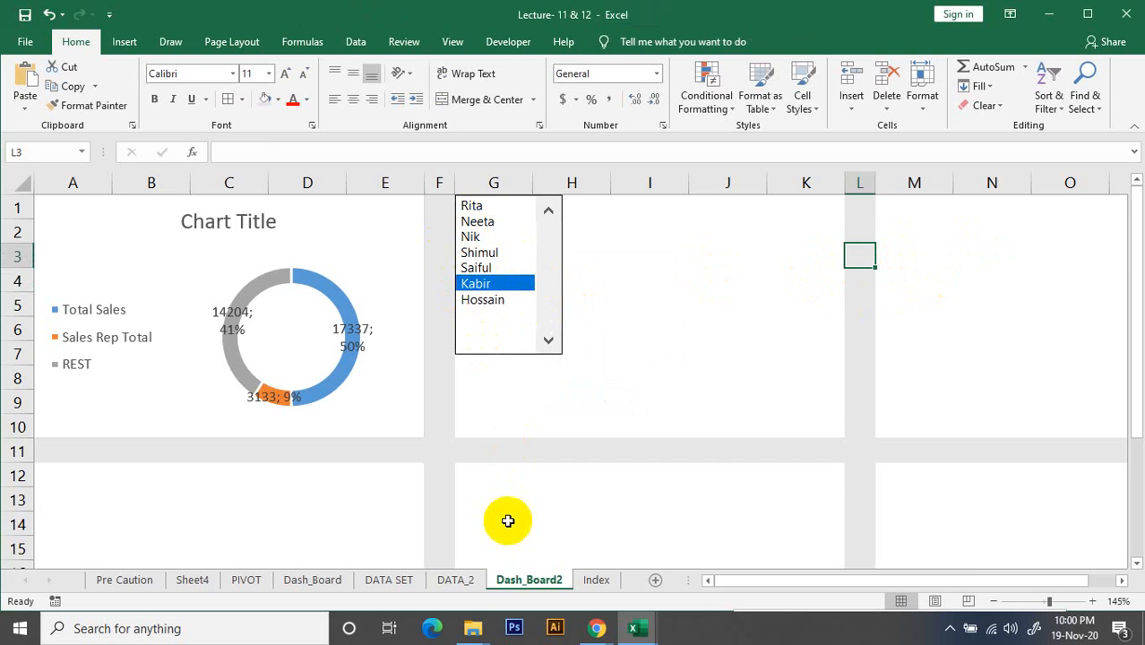
pyautogui.click(463, 589)
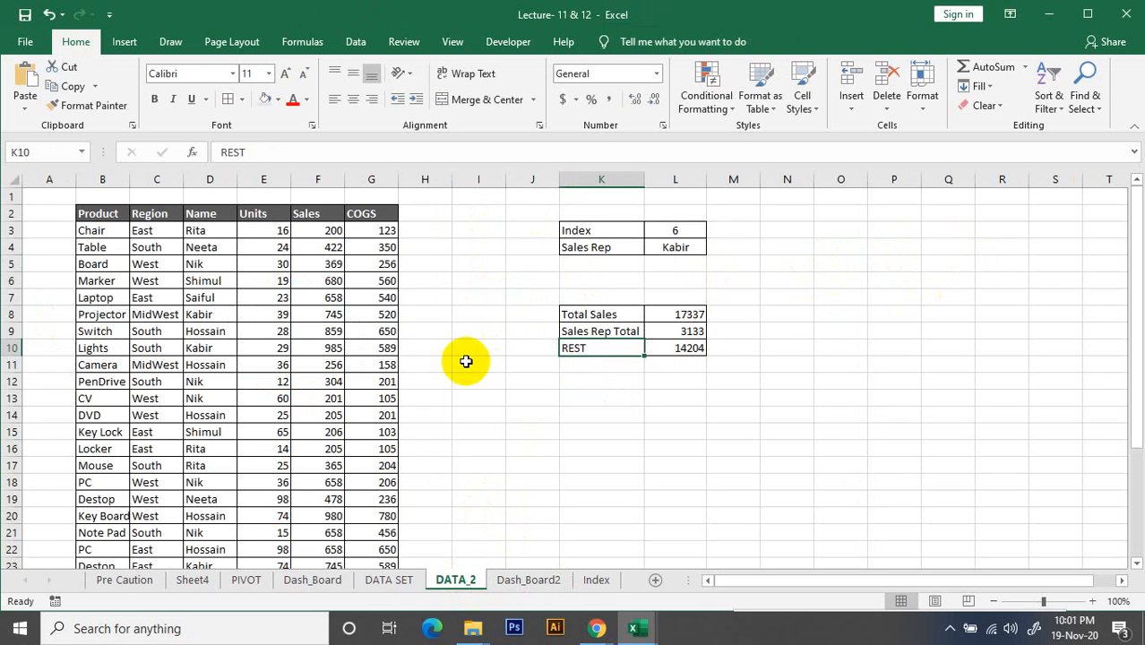
pyautogui.click(677, 232)
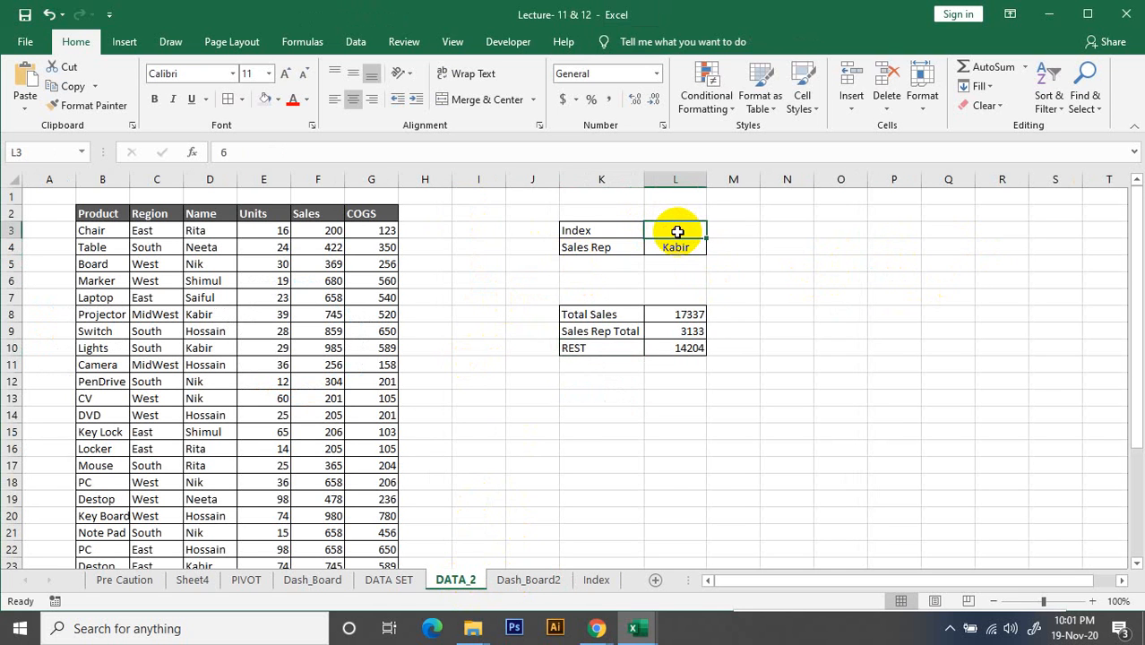
pyautogui.click(597, 580)
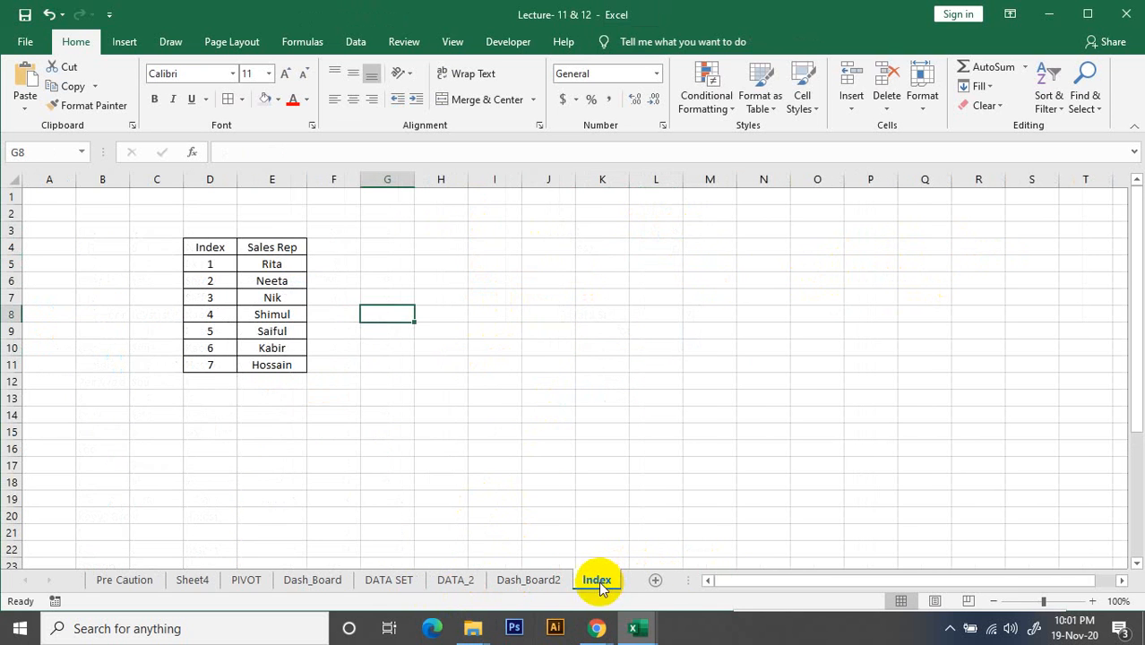
pyautogui.click(526, 578)
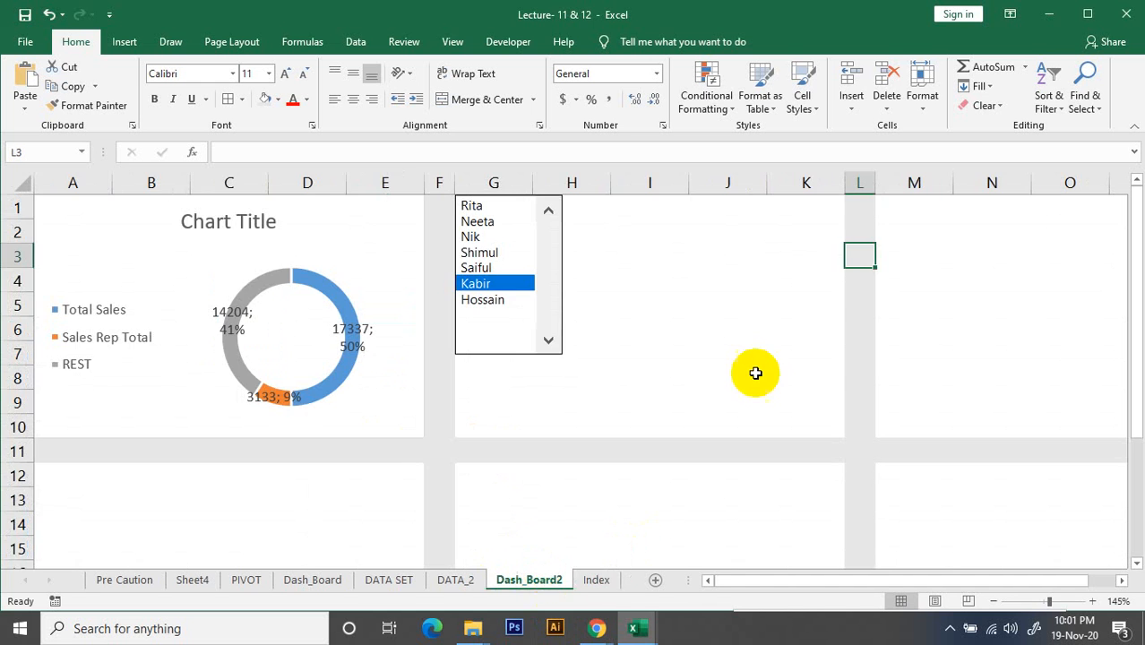
# Choose the third sales rep in the Dash_Board2 list box after trying the fifth, and check the list box's cell link
pyautogui.click(856, 280)
pyautogui.click(470, 236)
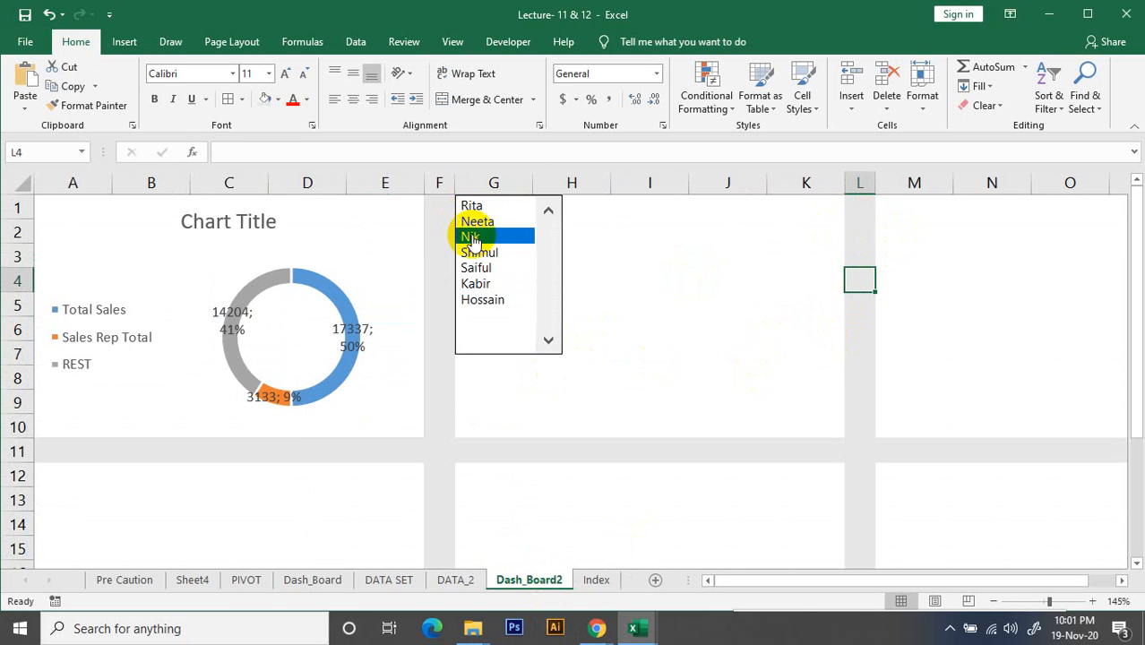
pyautogui.click(480, 268)
pyautogui.click(482, 237)
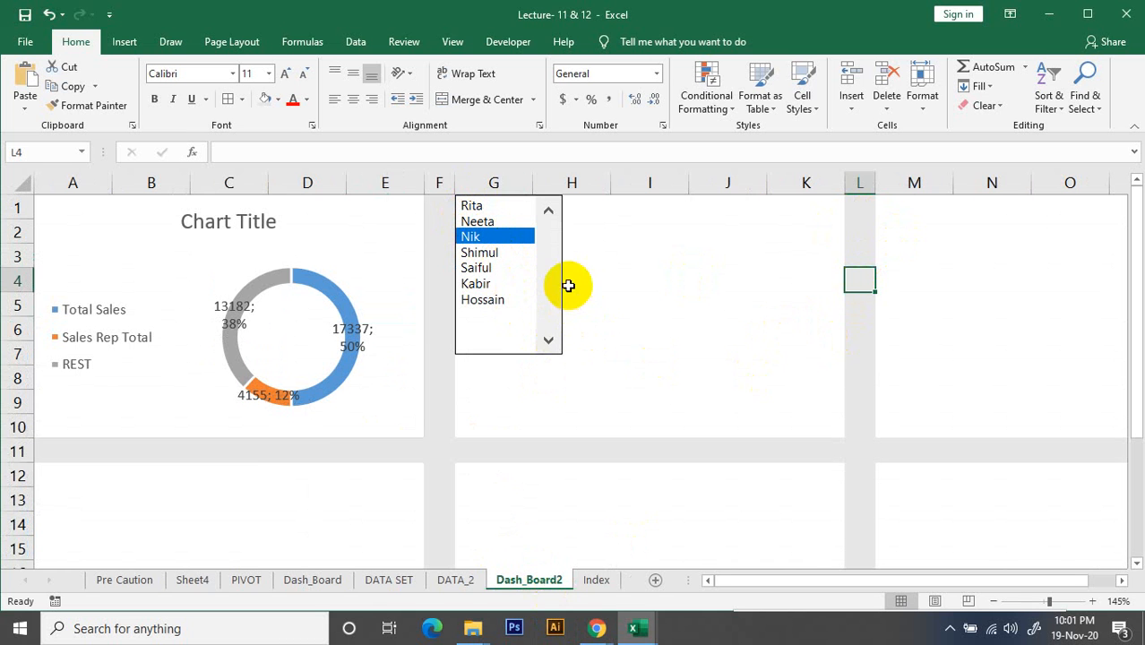
pyautogui.click(582, 383)
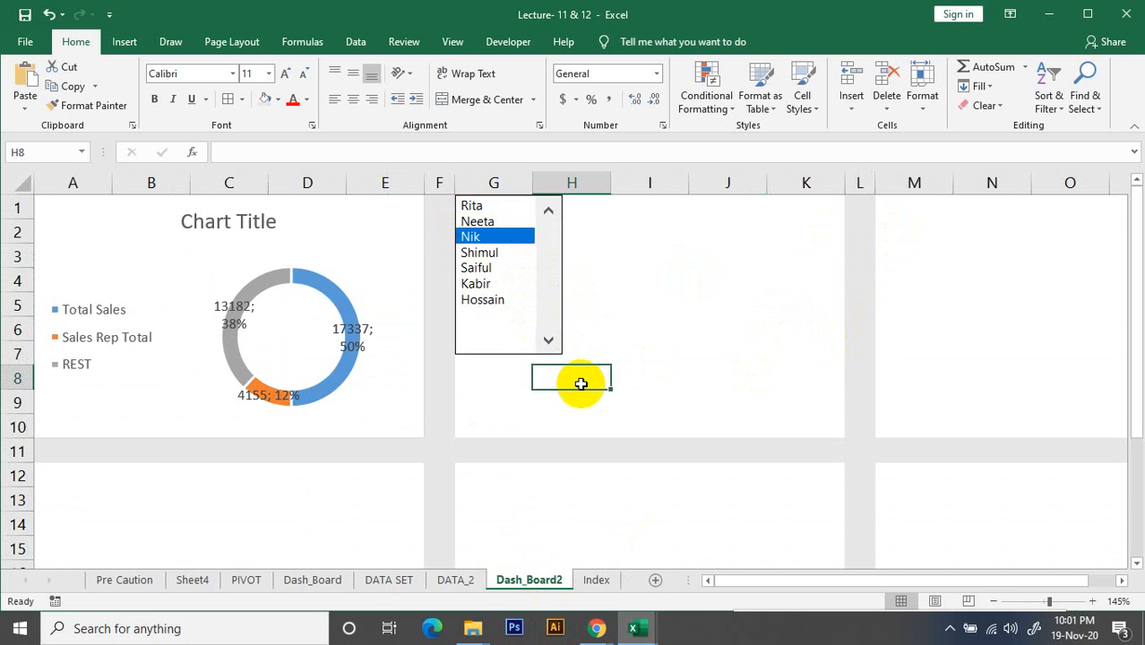
pyautogui.rightClick(552, 268)
pyautogui.click(726, 235)
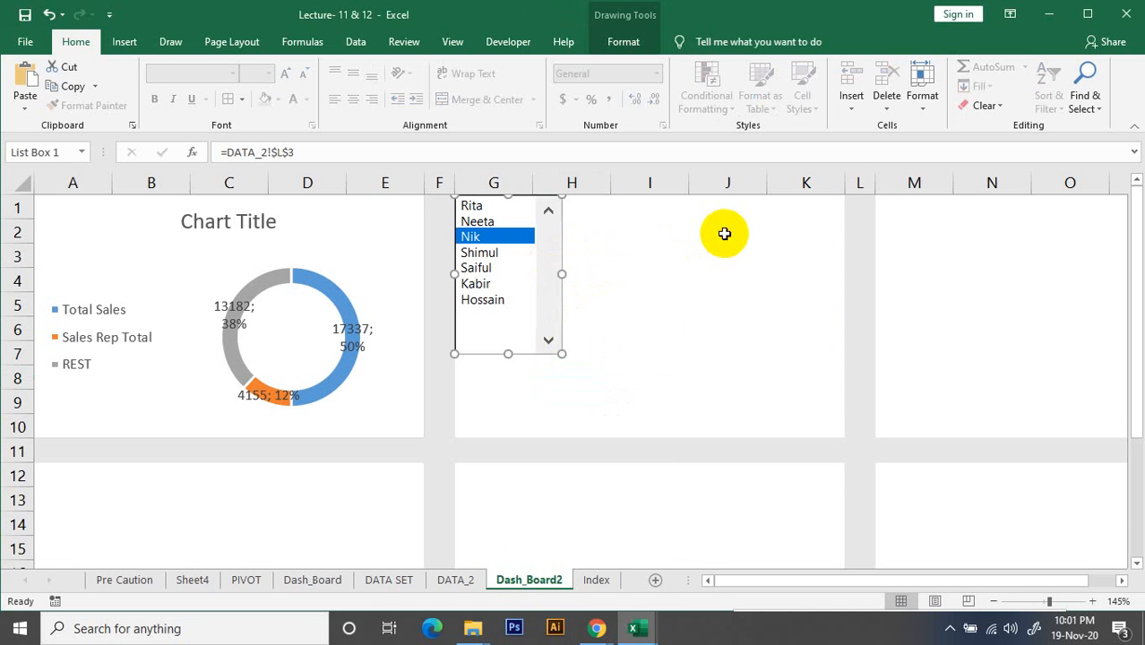
# Insert a clustered bar chart from the sales summary in K8:L10 on DATA_2
pyautogui.click(455, 579)
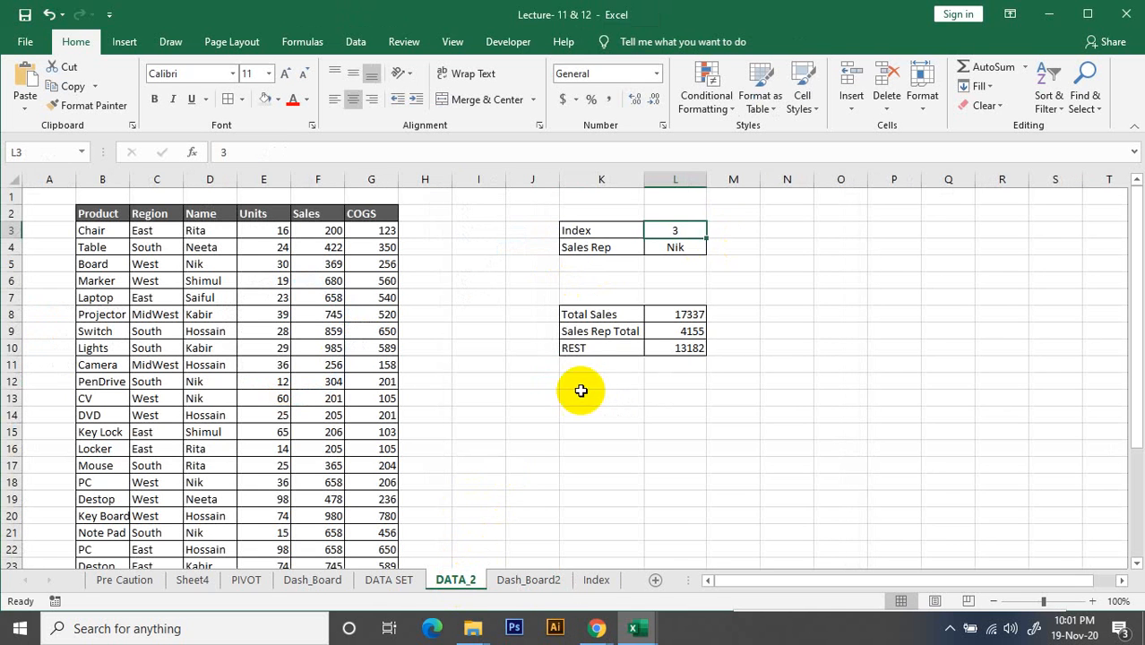
pyautogui.click(674, 347)
pyautogui.moveTo(577, 314); pyautogui.dragTo(665, 346)
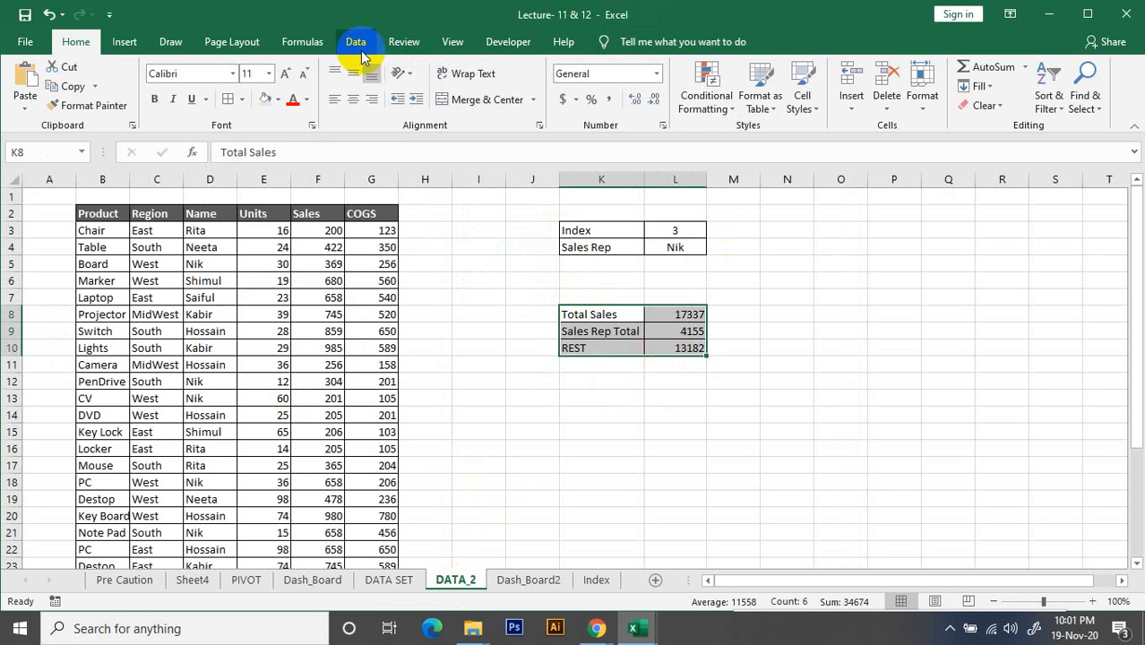
pyautogui.click(133, 50)
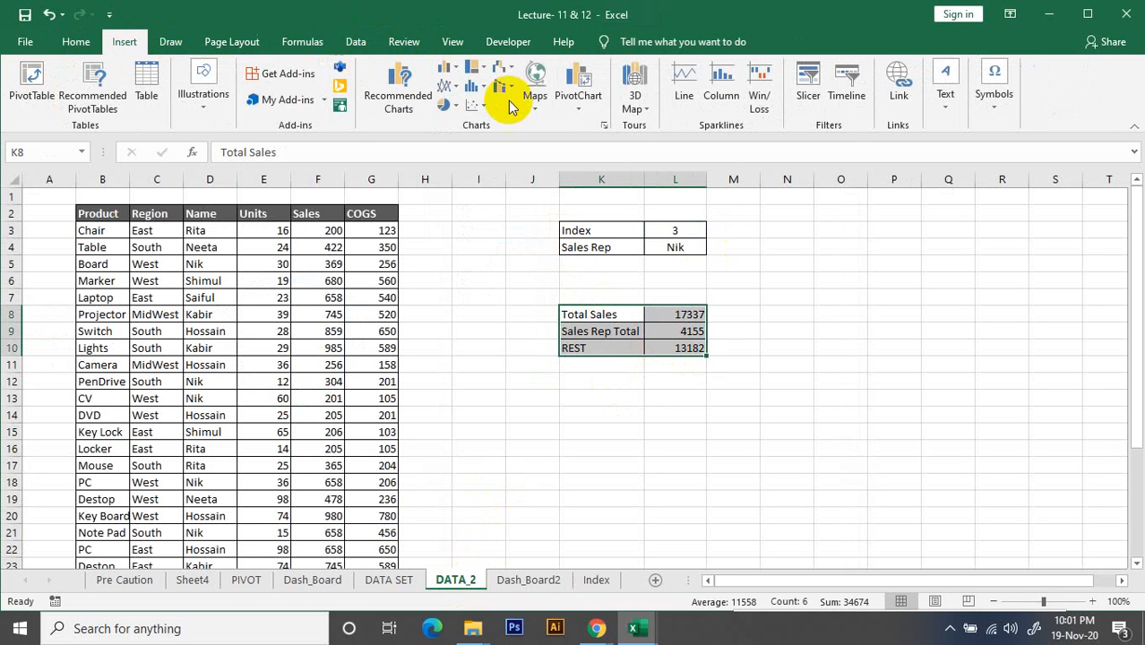
pyautogui.click(394, 100)
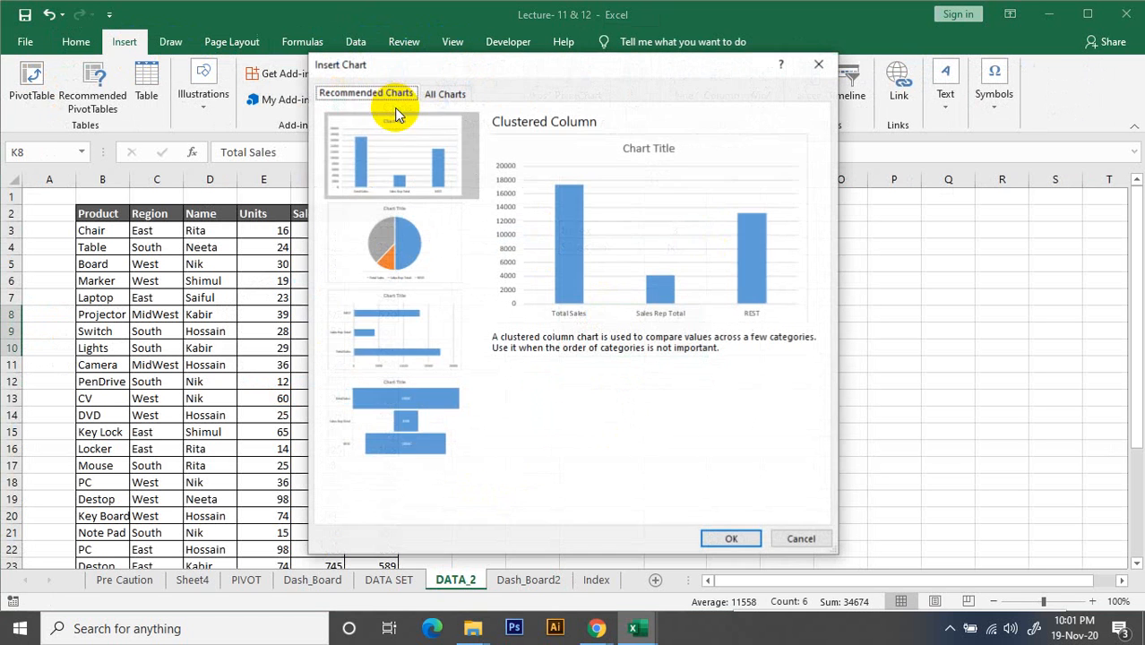
pyautogui.click(429, 333)
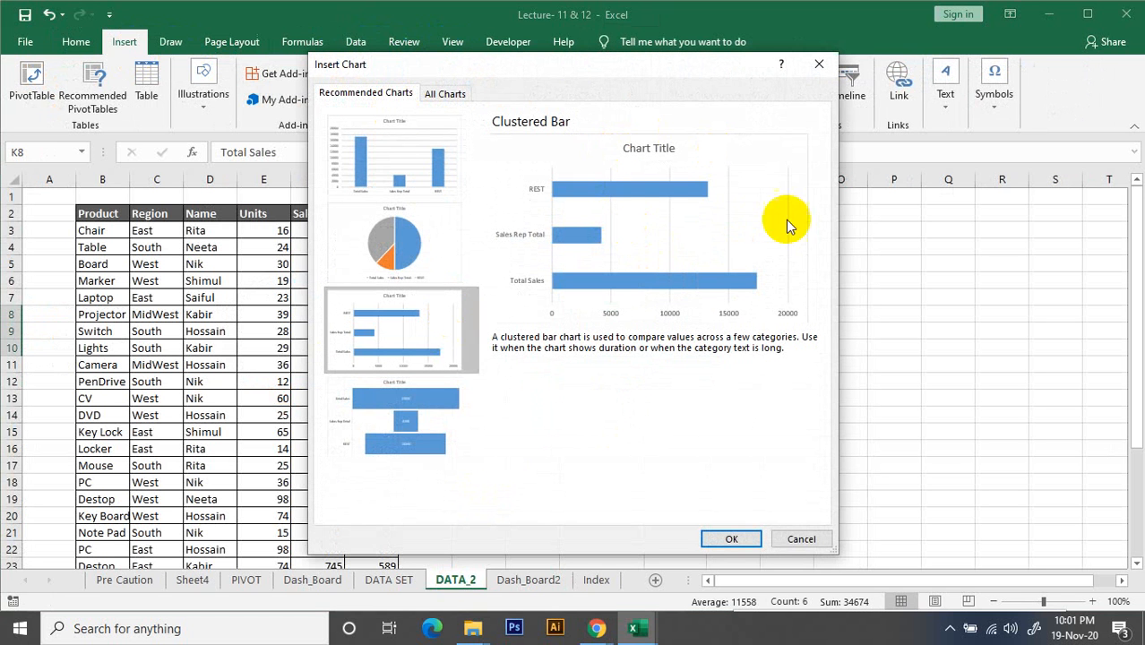
pyautogui.click(734, 539)
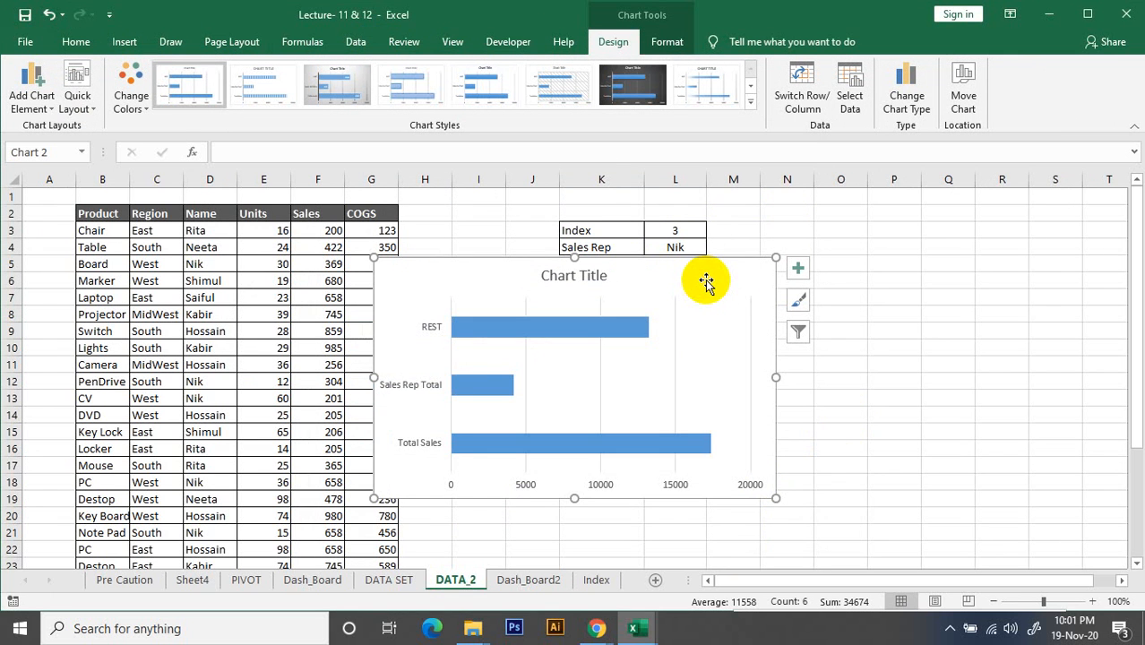
# Move the new bar chart from DATA_2 to the Dash_Board2 sheet as an embedded object
pyautogui.moveTo(706, 281); pyautogui.dragTo(914, 295)
pyautogui.rightClick(891, 296)
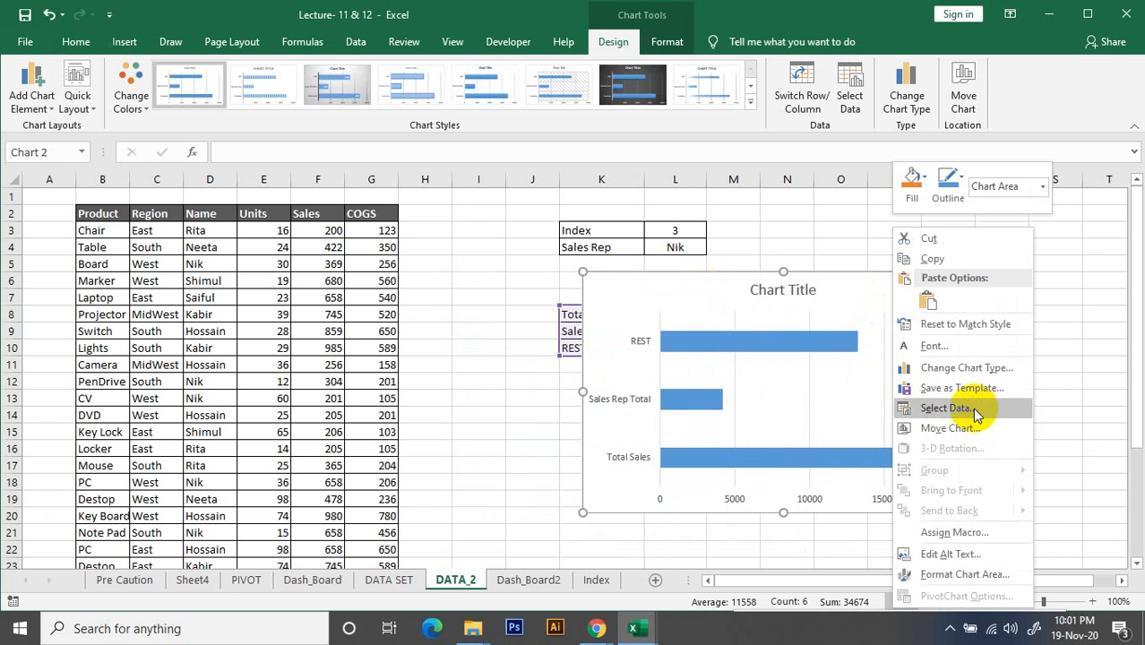
pyautogui.click(966, 427)
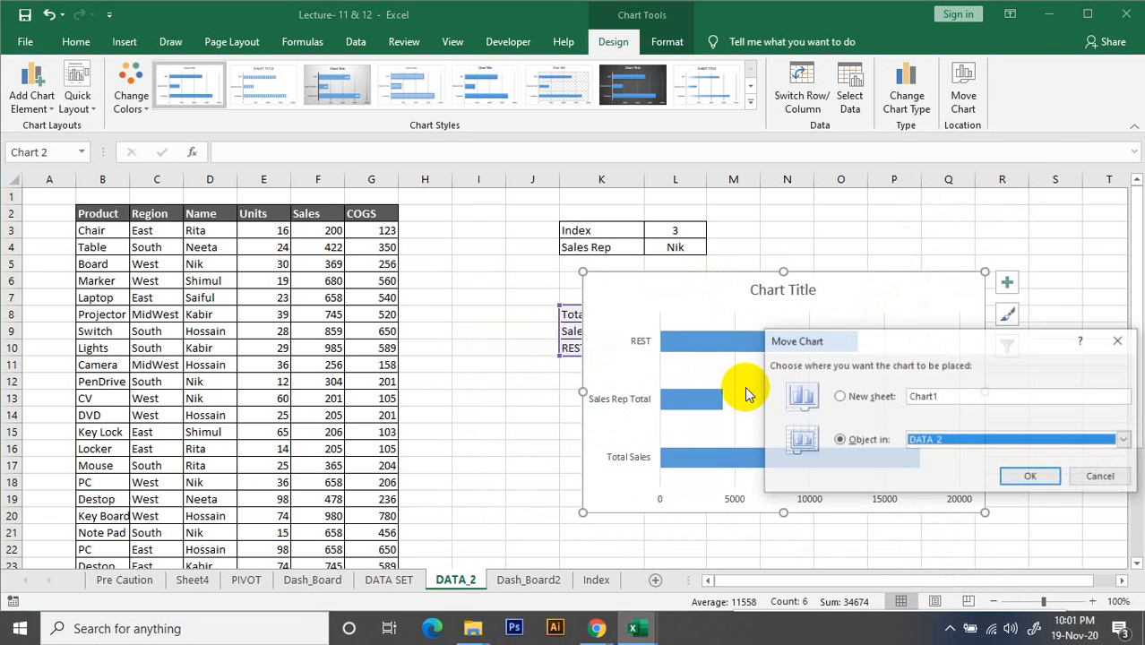
pyautogui.click(1120, 440)
pyautogui.click(971, 510)
pyautogui.click(1031, 477)
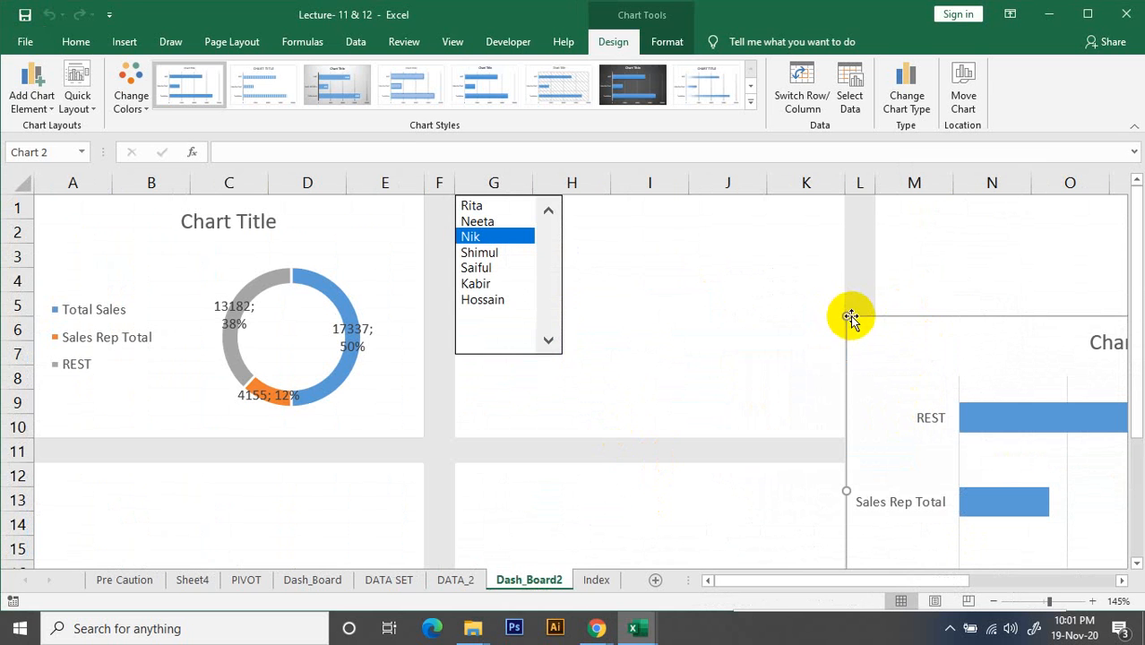
# Shrink the bar chart on Dash_Board2, shift it closer to the list box, and dismiss the chart style gallery
pyautogui.scroll(-2, 634, 376)
pyautogui.scroll(2, 555, 354)
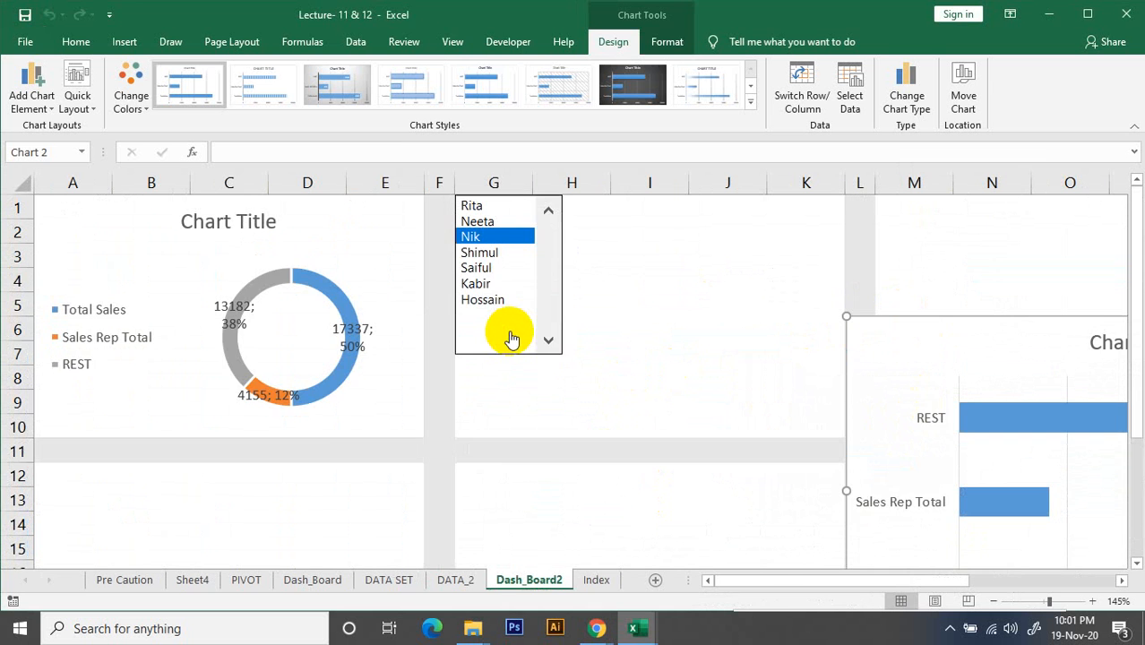
pyautogui.scroll(-1, 511, 338)
pyautogui.moveTo(805, 585); pyautogui.dragTo(719, 584)
pyautogui.scroll(1, 348, 417)
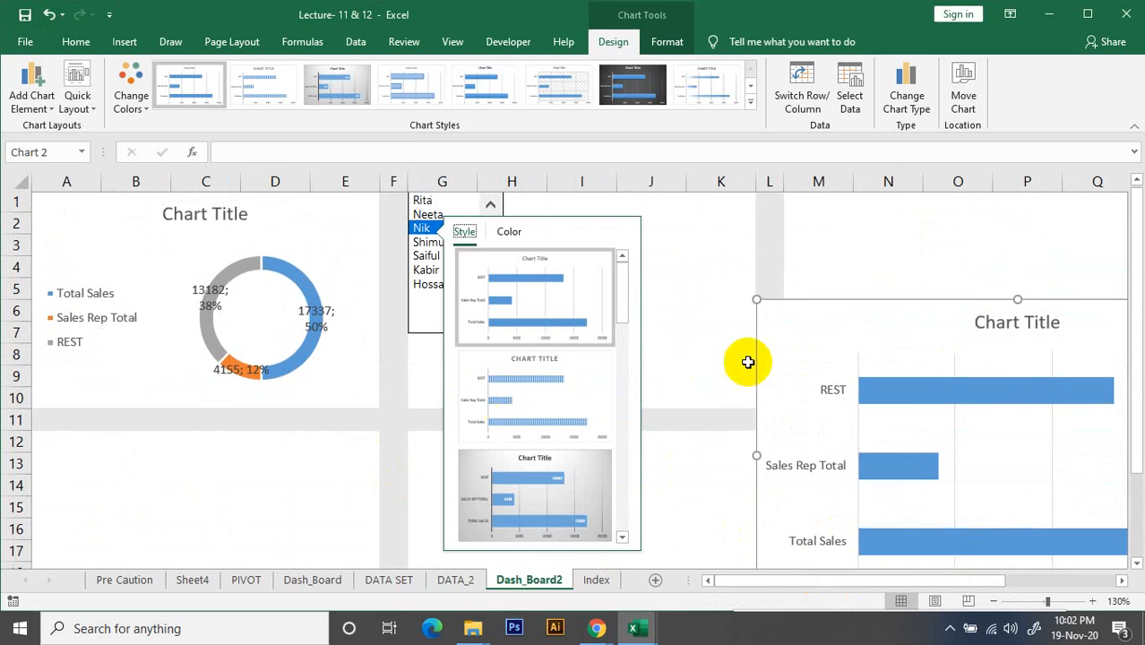
pyautogui.click(716, 293)
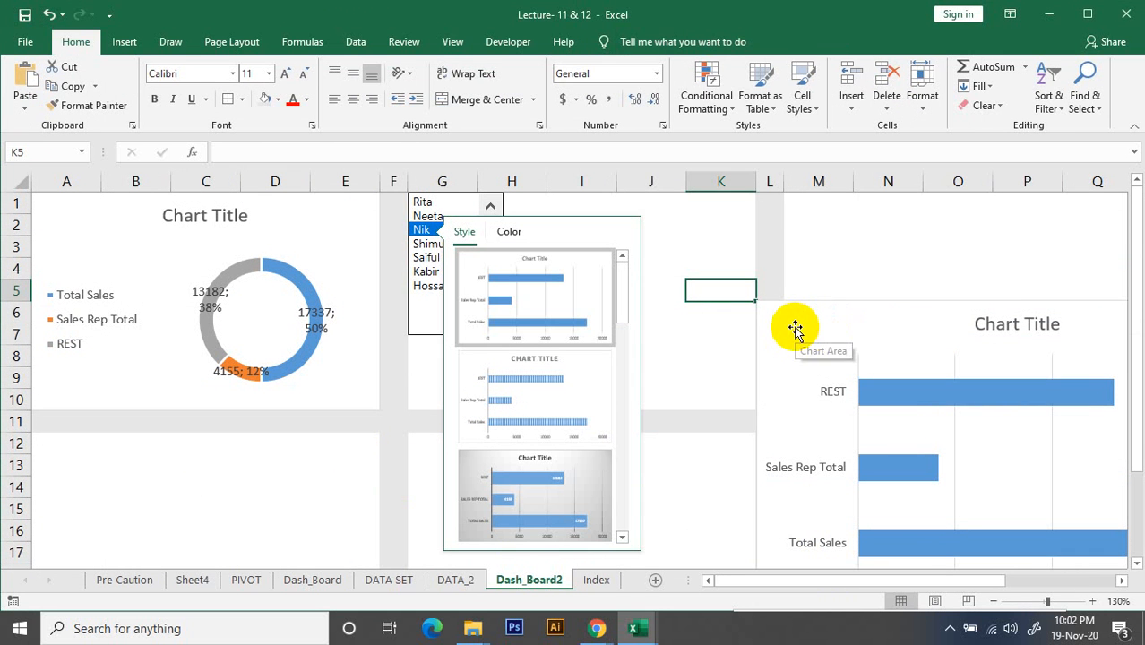
pyautogui.click(821, 312)
pyautogui.moveTo(762, 297); pyautogui.dragTo(664, 319)
pyautogui.click(667, 233)
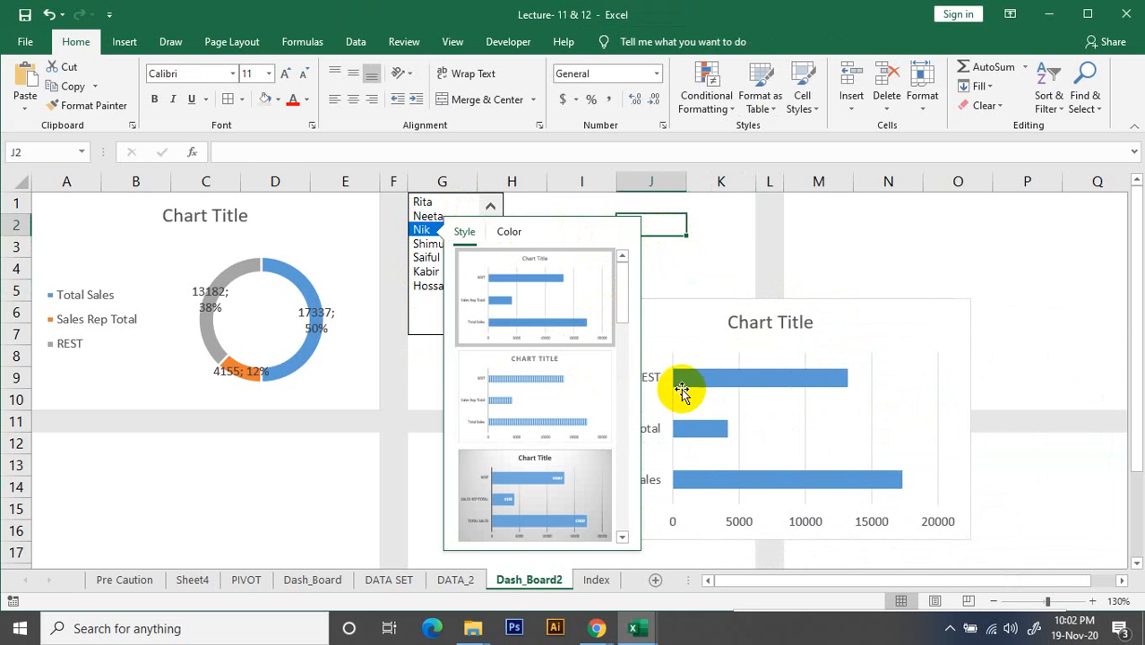
pyautogui.click(530, 343)
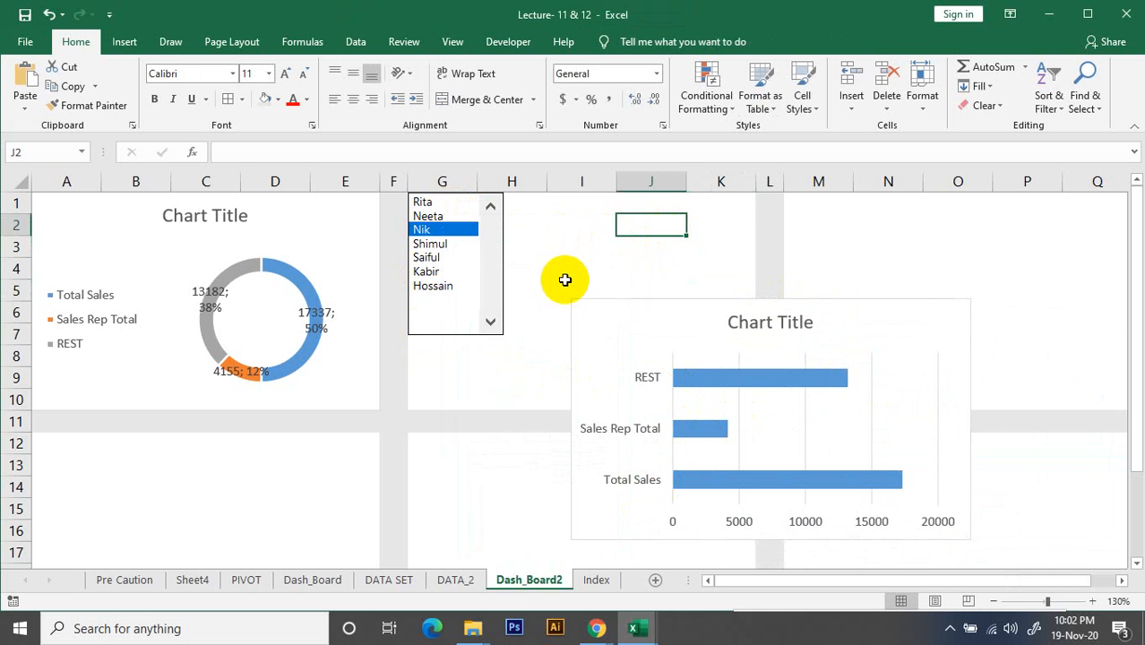
# Place the bar chart below the doughnut chart and resize it to fill the white block A12:E21
pyautogui.keyDown('ctrl'); pyautogui.scroll(-1, 481, 367); pyautogui.keyUp('ctrl')
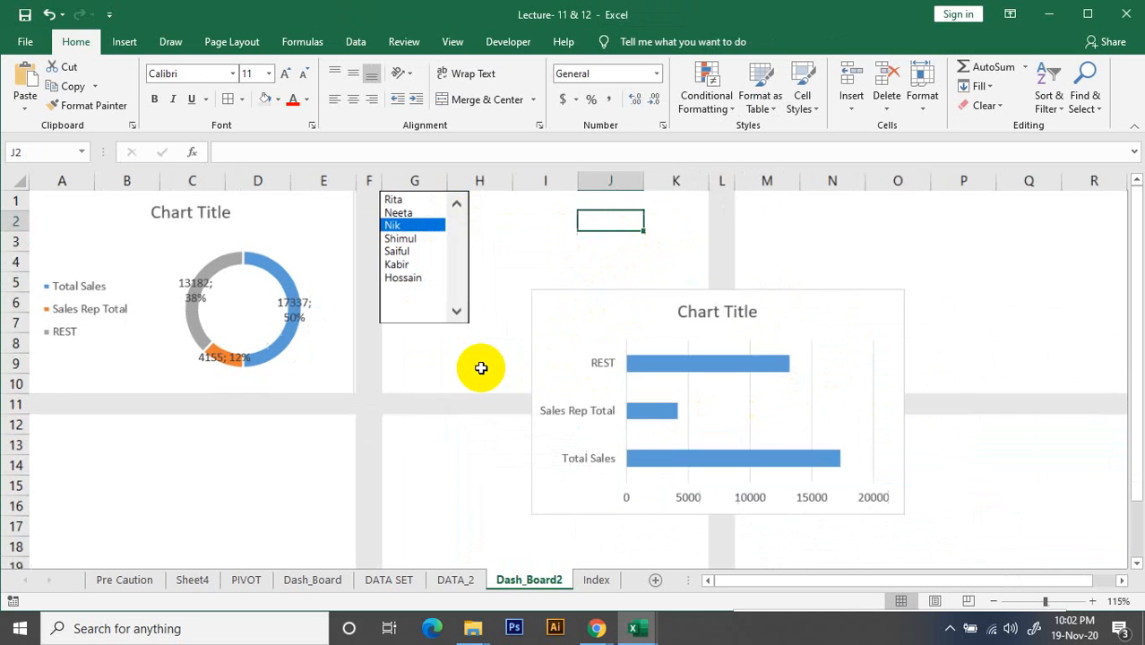
pyautogui.keyDown('ctrl'); pyautogui.scroll(-1, 481, 373); pyautogui.keyUp('ctrl')
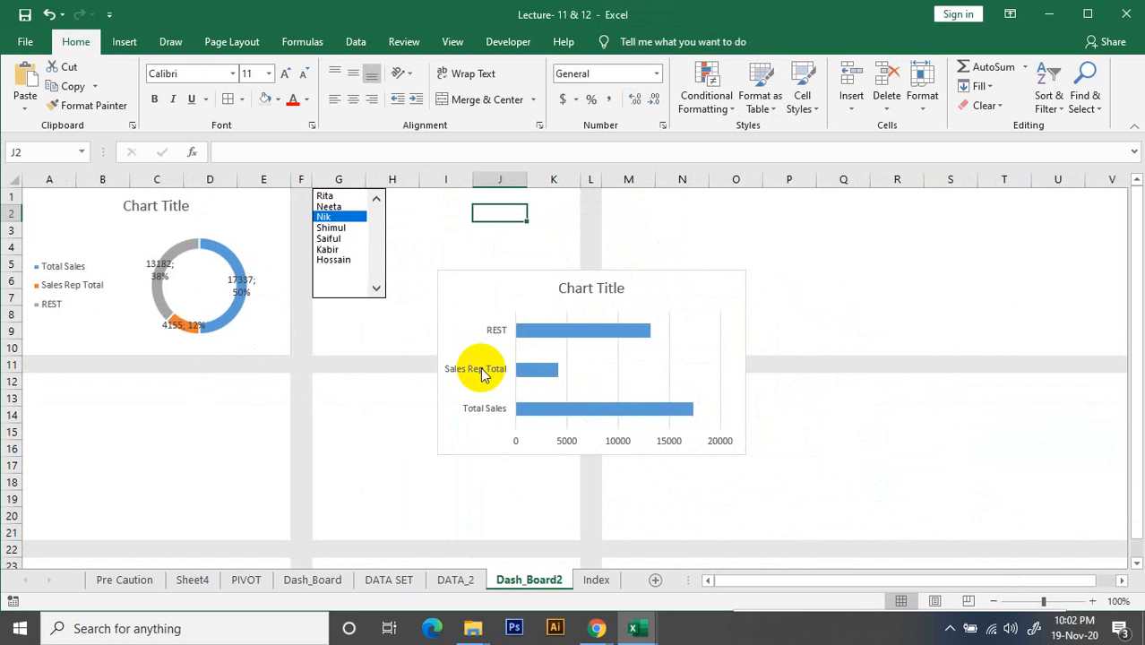
pyautogui.click(442, 276)
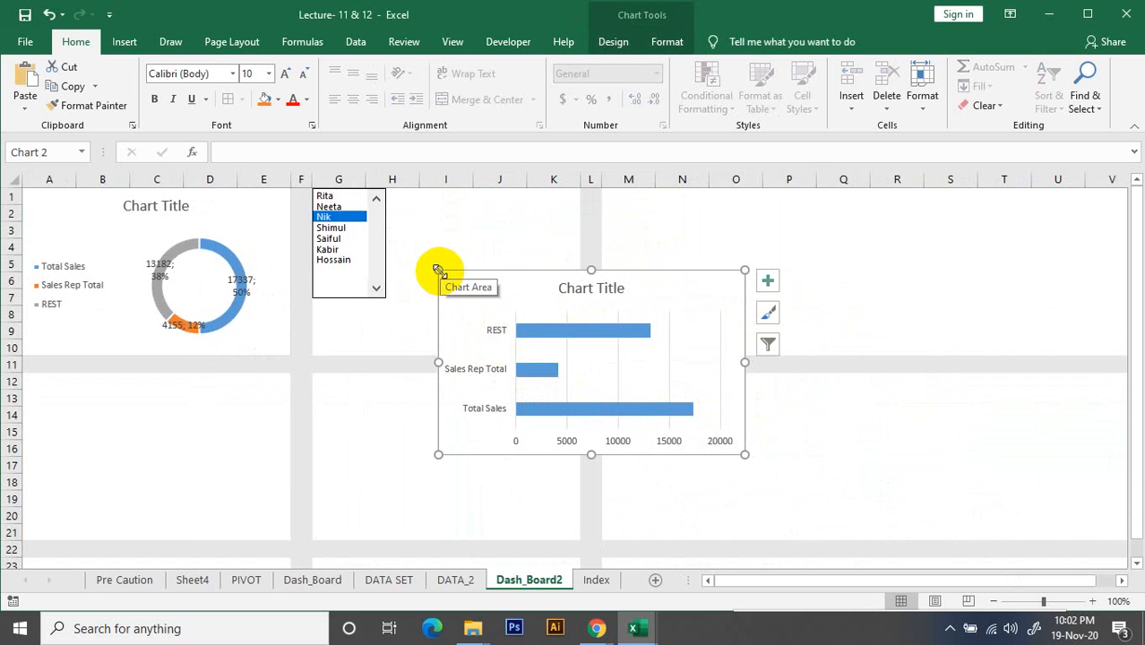
pyautogui.moveTo(438, 271); pyautogui.dragTo(39, 391)
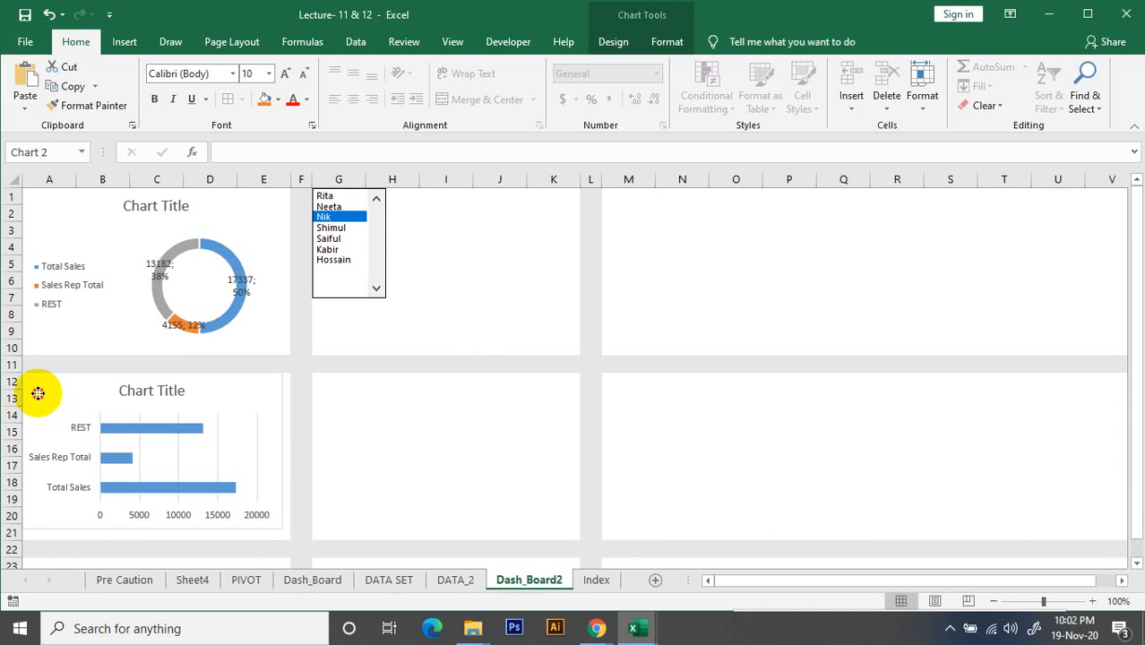
pyautogui.moveTo(282, 530); pyautogui.dragTo(290, 537)
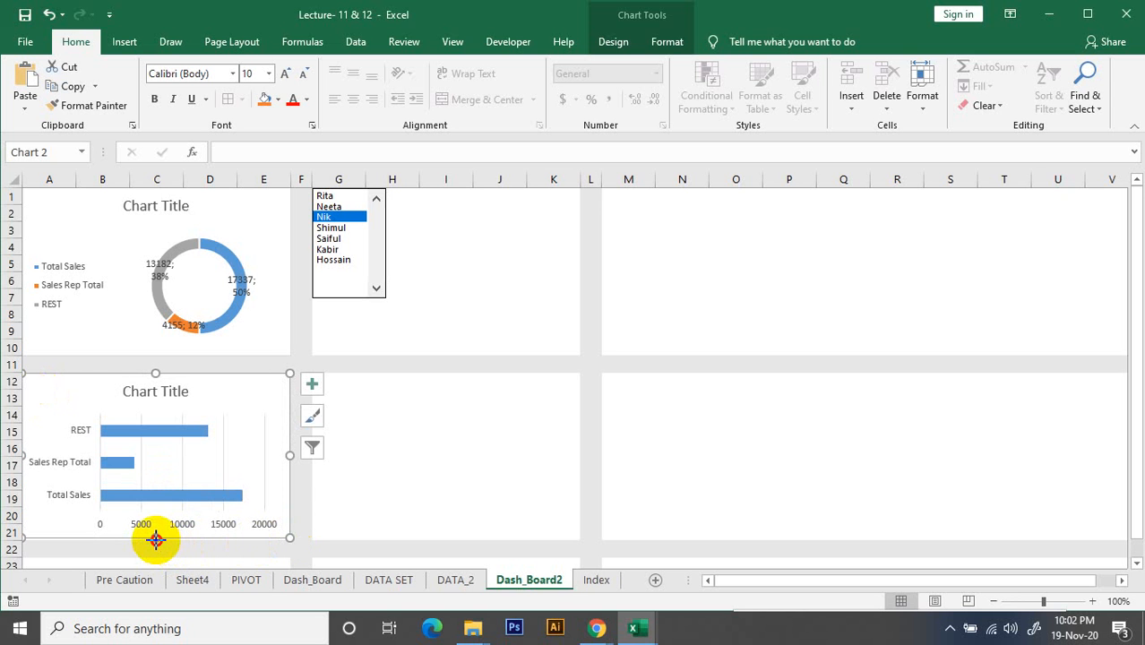
pyautogui.moveTo(156, 541); pyautogui.dragTo(156, 541)
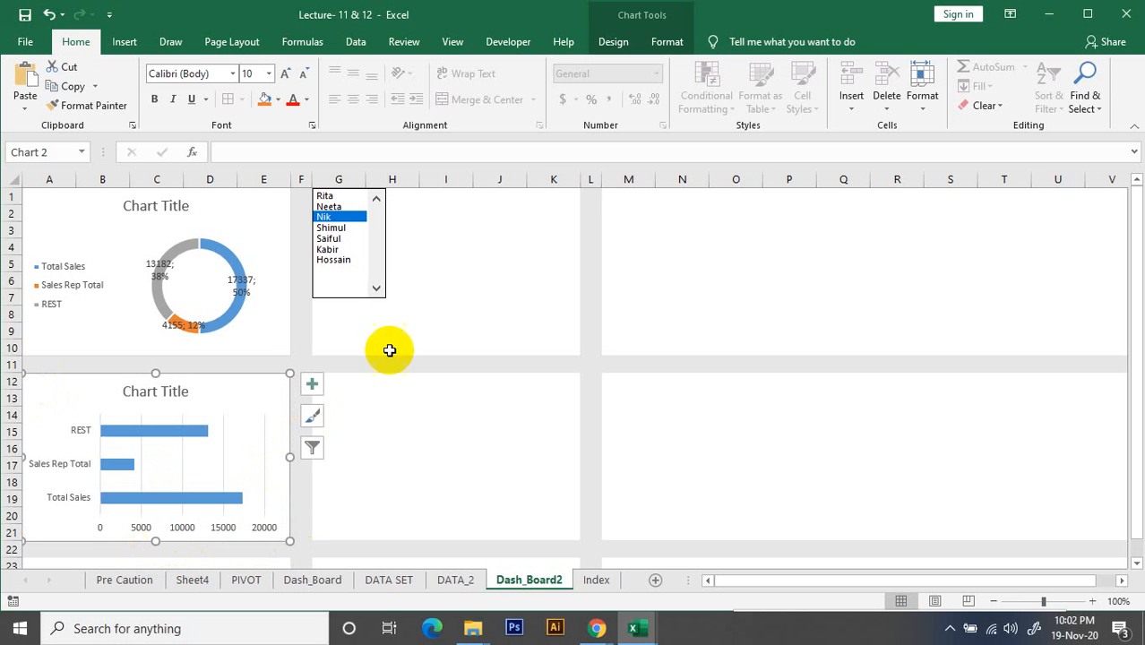
# Test the list box with the second, fourth, sixth, seventh, third and first sales reps, comparing both charts with the DATA_2 summary
pyautogui.click(329, 208)
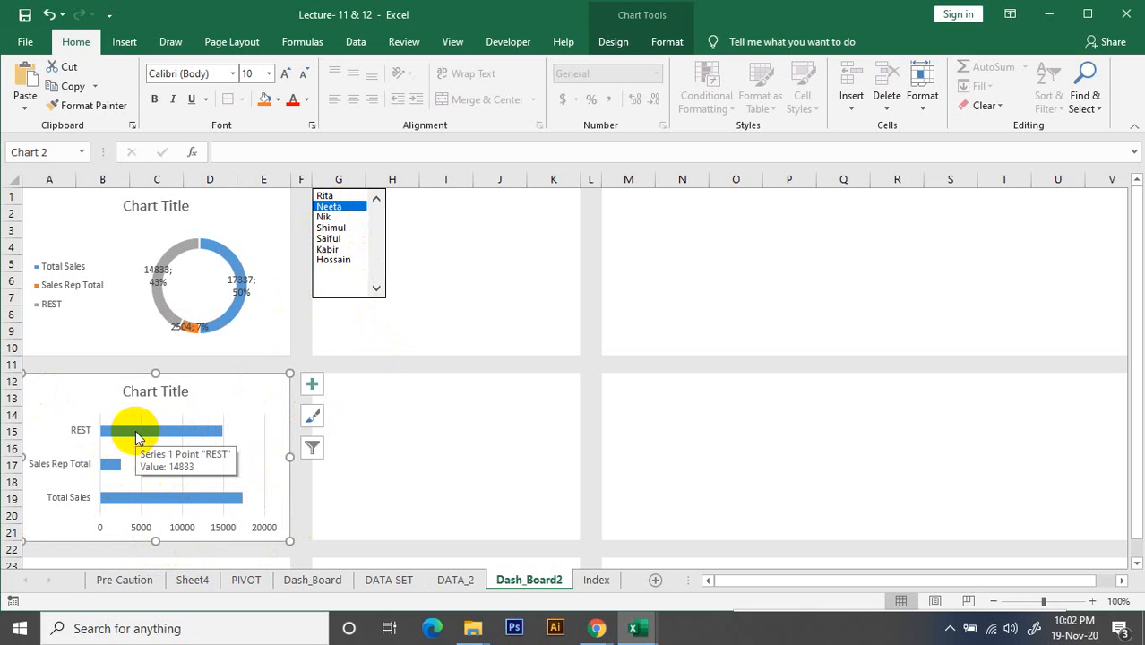
pyautogui.click(330, 228)
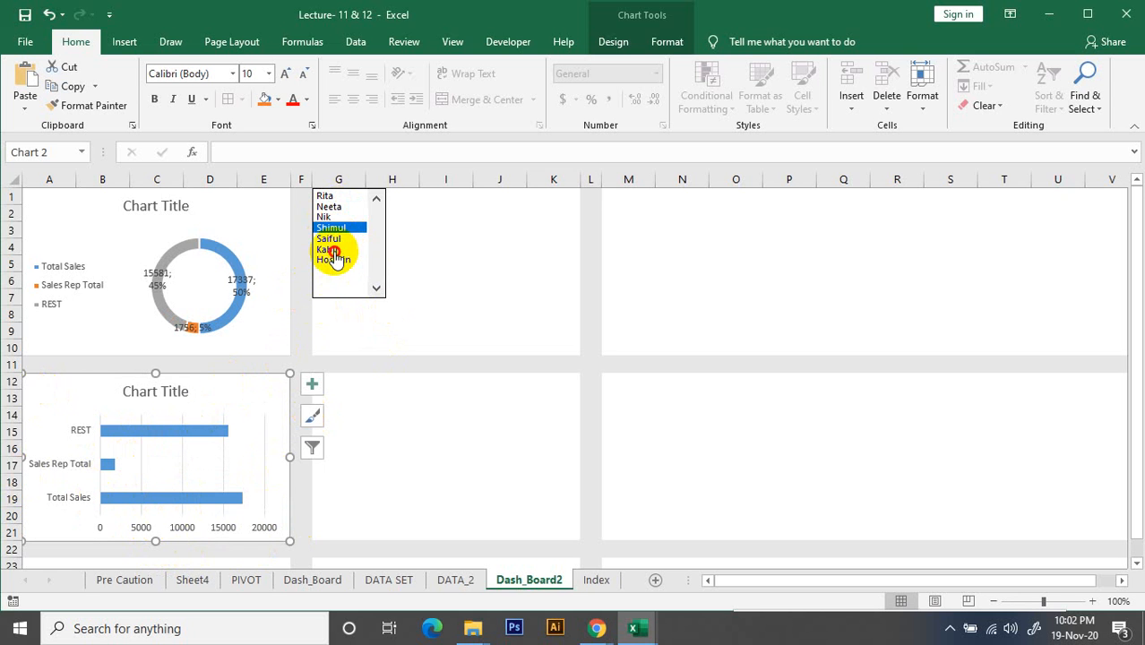
pyautogui.click(334, 250)
pyautogui.click(334, 260)
pyautogui.click(340, 218)
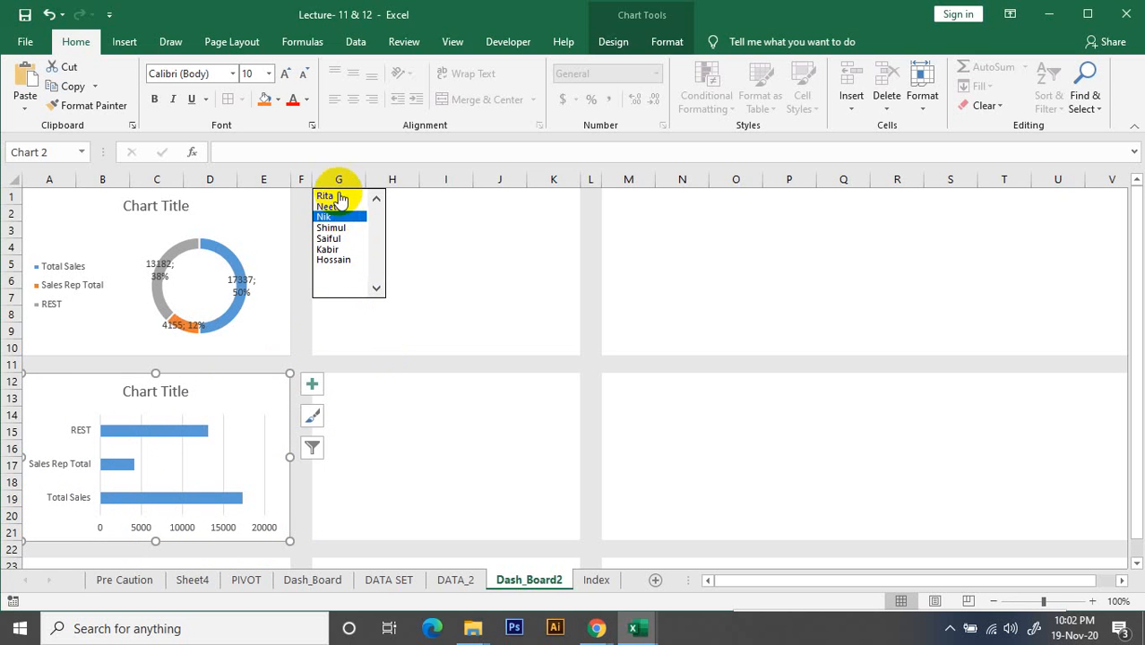
pyautogui.click(331, 196)
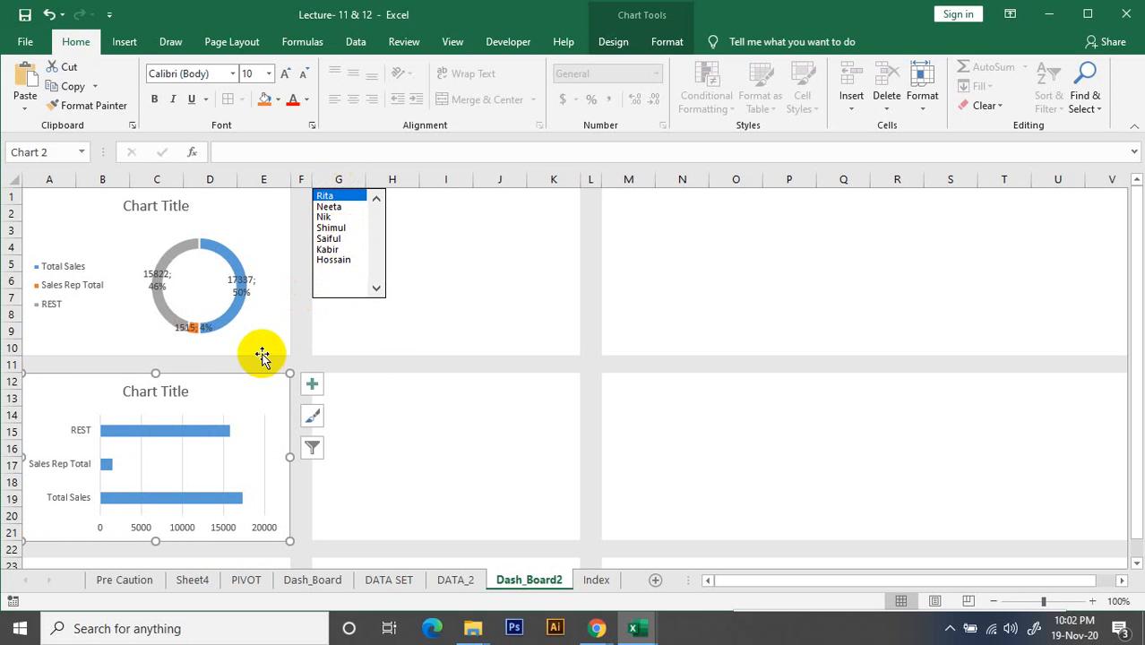
pyautogui.click(452, 581)
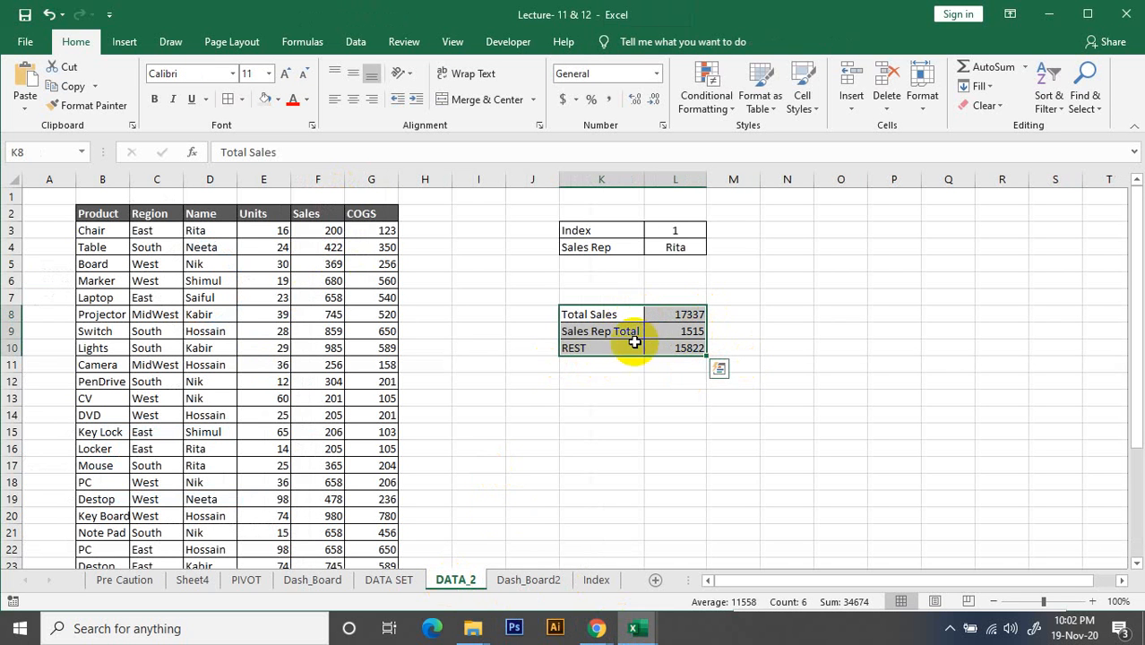
pyautogui.click(534, 581)
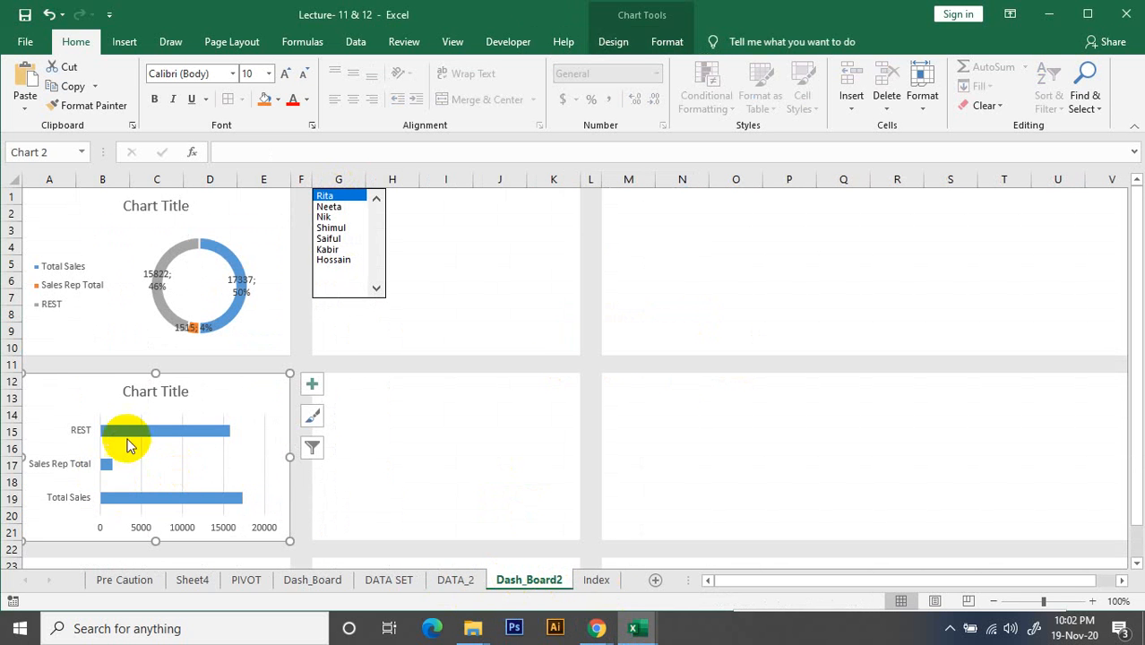
# Try the seventh, fourth, second, first and third sales reps in the list box and check the index and summary on DATA_2
pyautogui.click(336, 259)
pyautogui.click(333, 229)
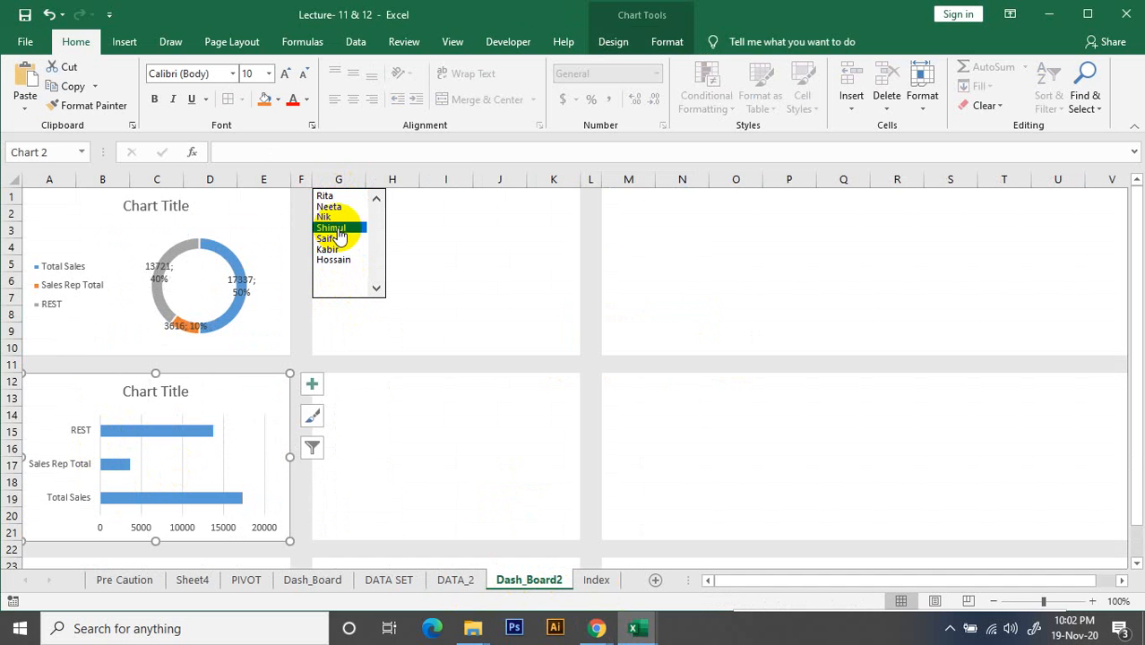
pyautogui.click(336, 207)
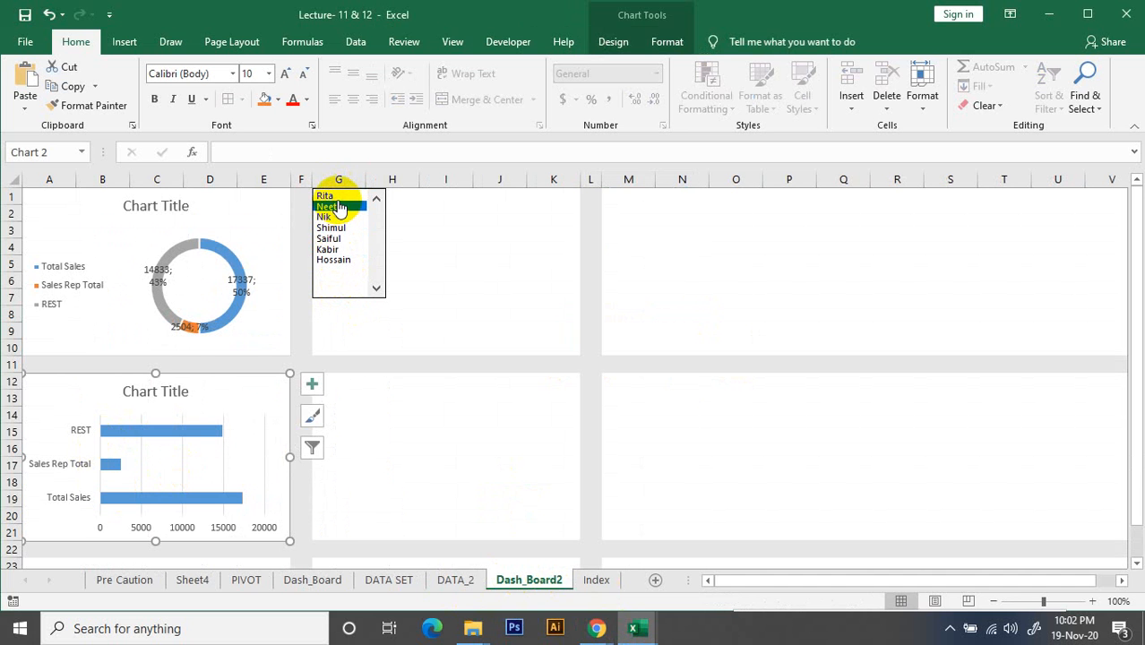
pyautogui.click(336, 198)
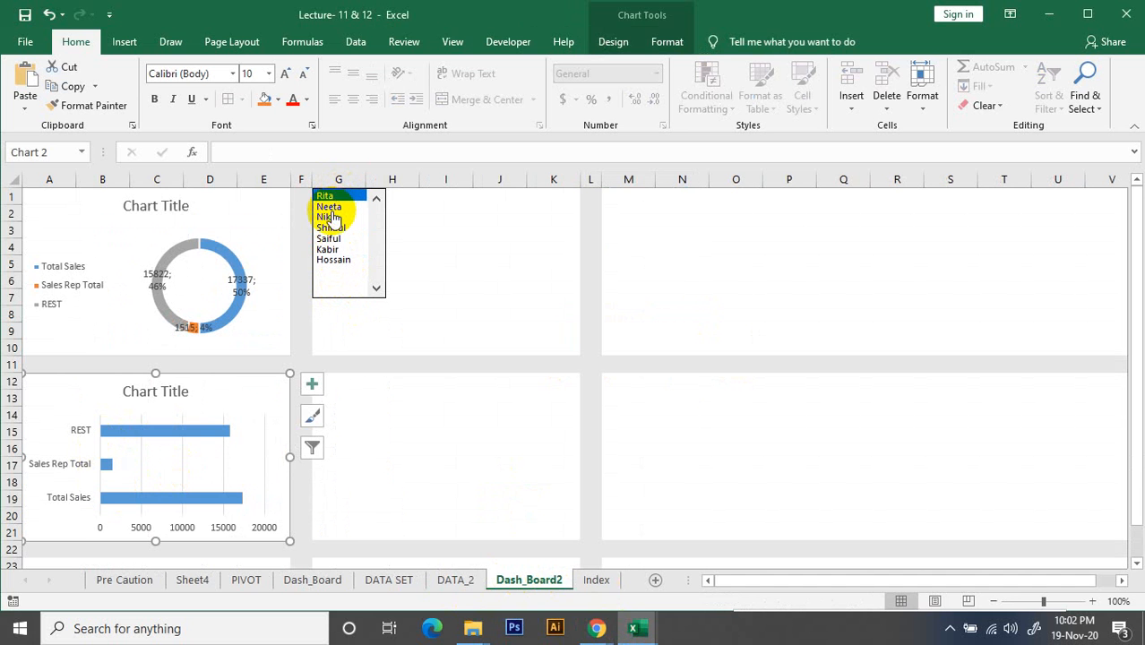
pyautogui.click(329, 218)
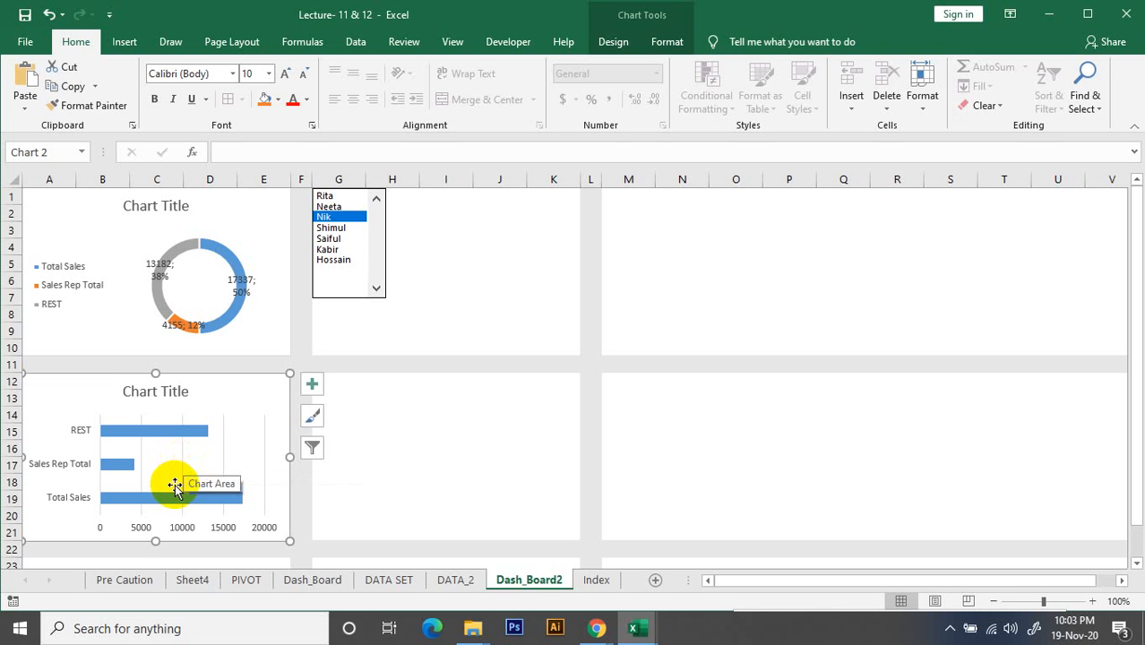
pyautogui.click(457, 580)
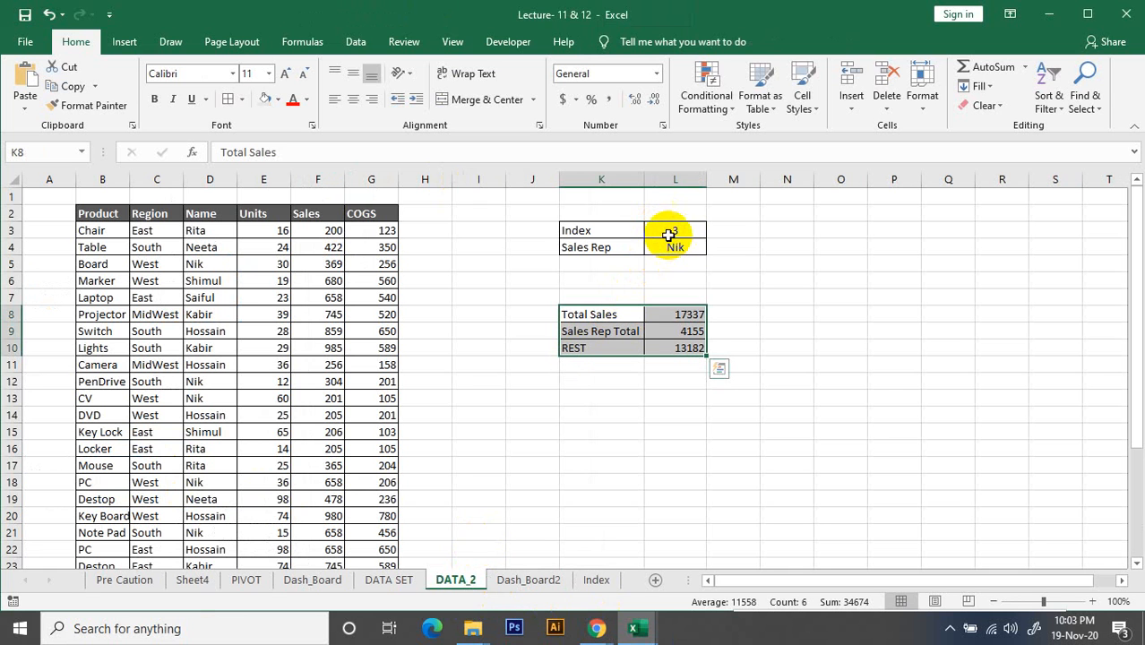
pyautogui.click(556, 579)
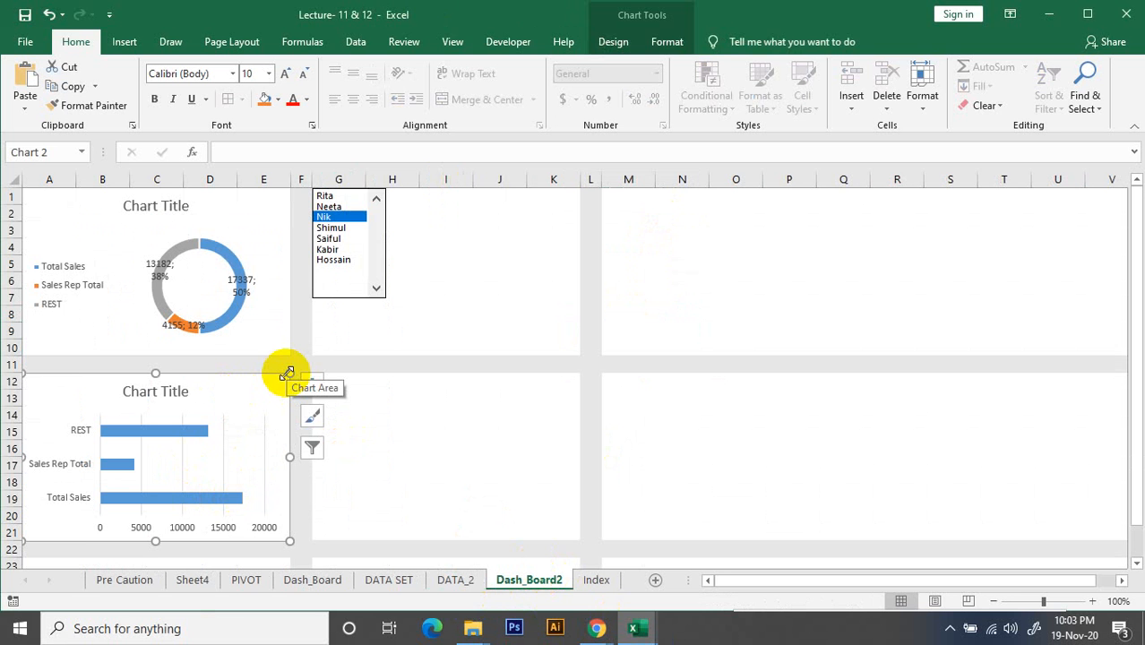
# Review the DATA_2 index and sales summary again, and return to Dash_Board2 with both charts deselected
pyautogui.click(448, 580)
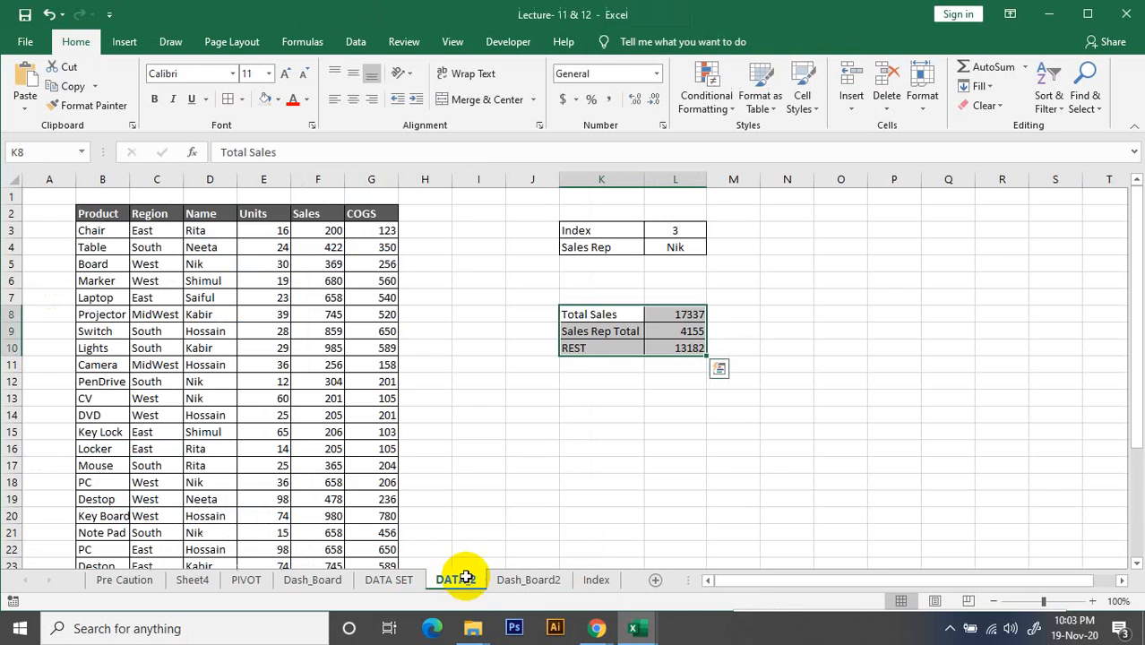
pyautogui.click(626, 415)
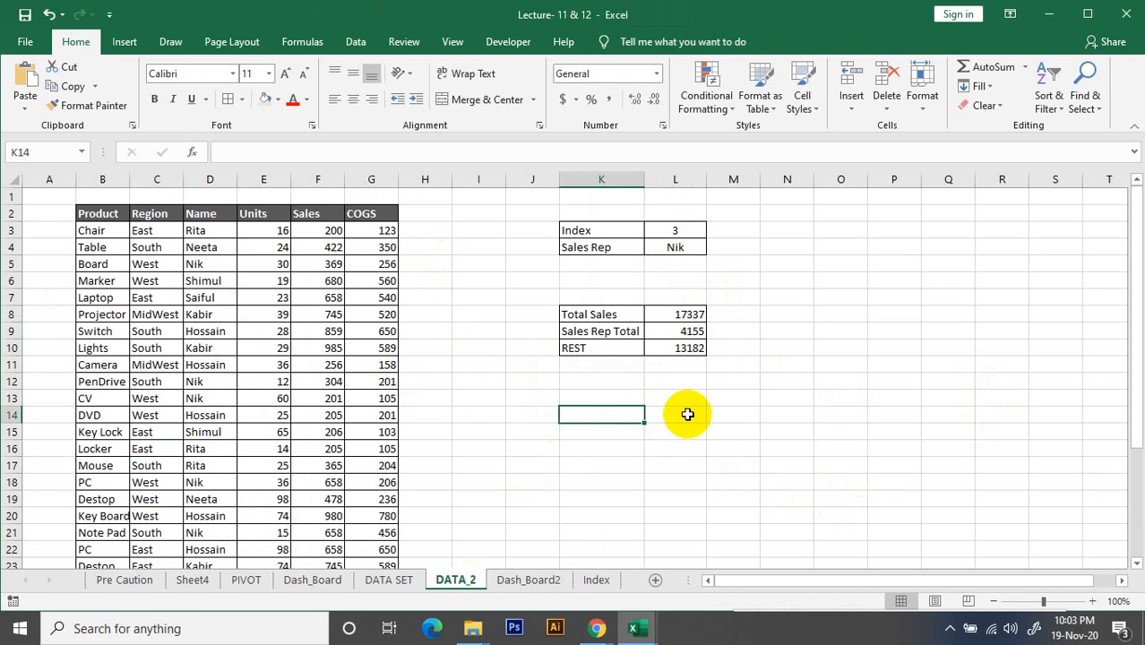
pyautogui.click(537, 582)
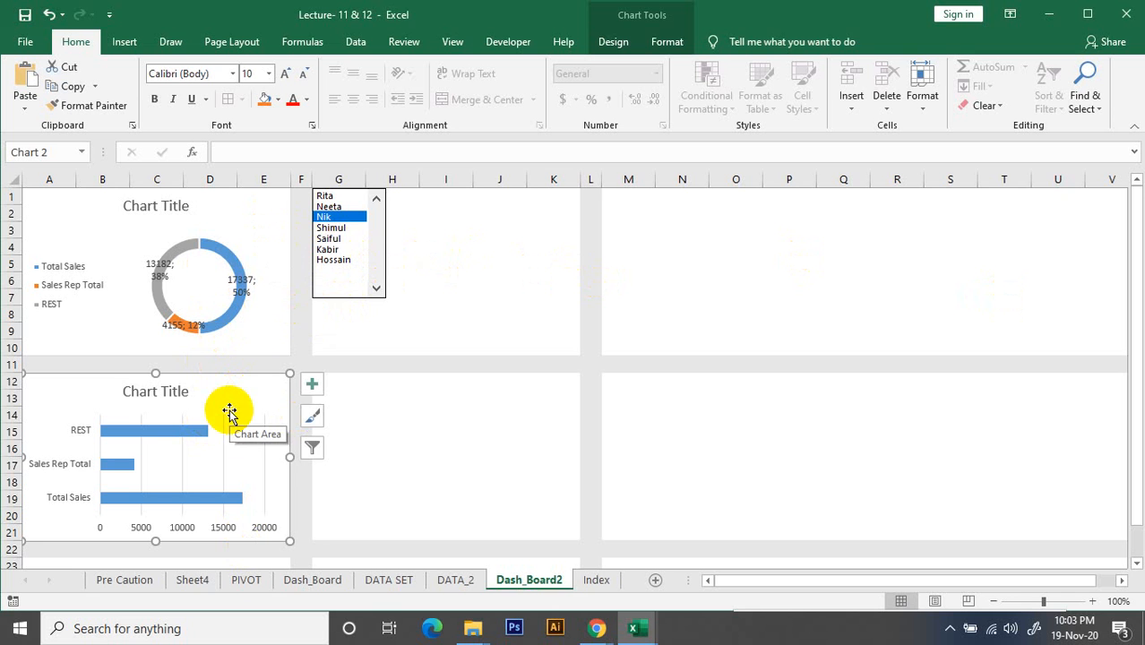
pyautogui.click(271, 305)
pyautogui.click(396, 350)
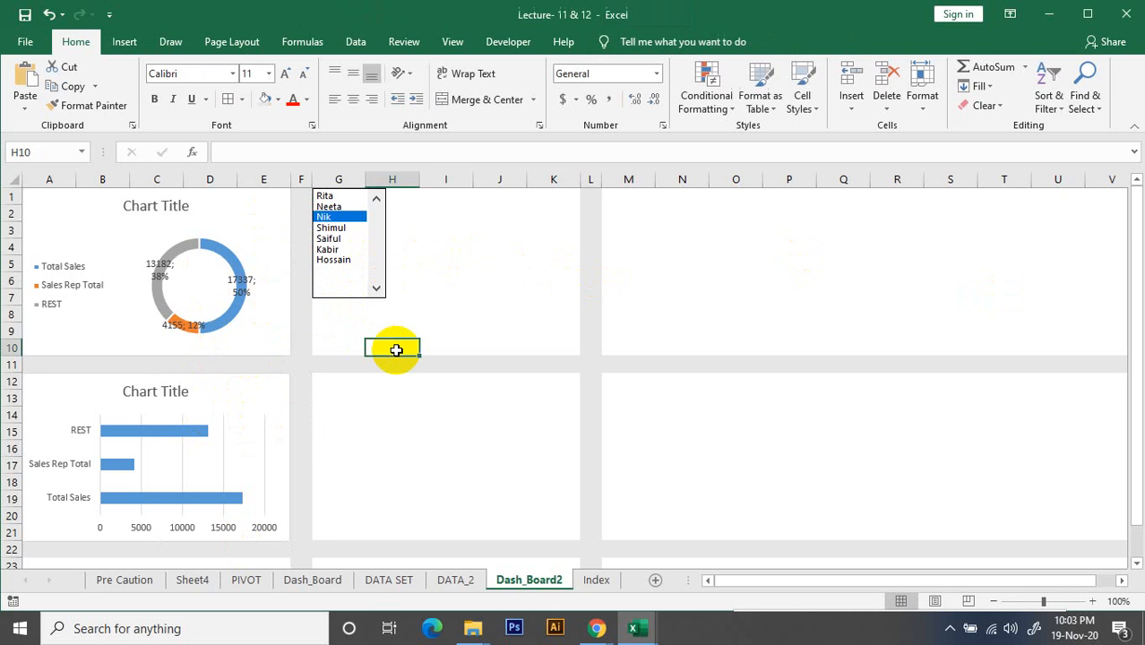
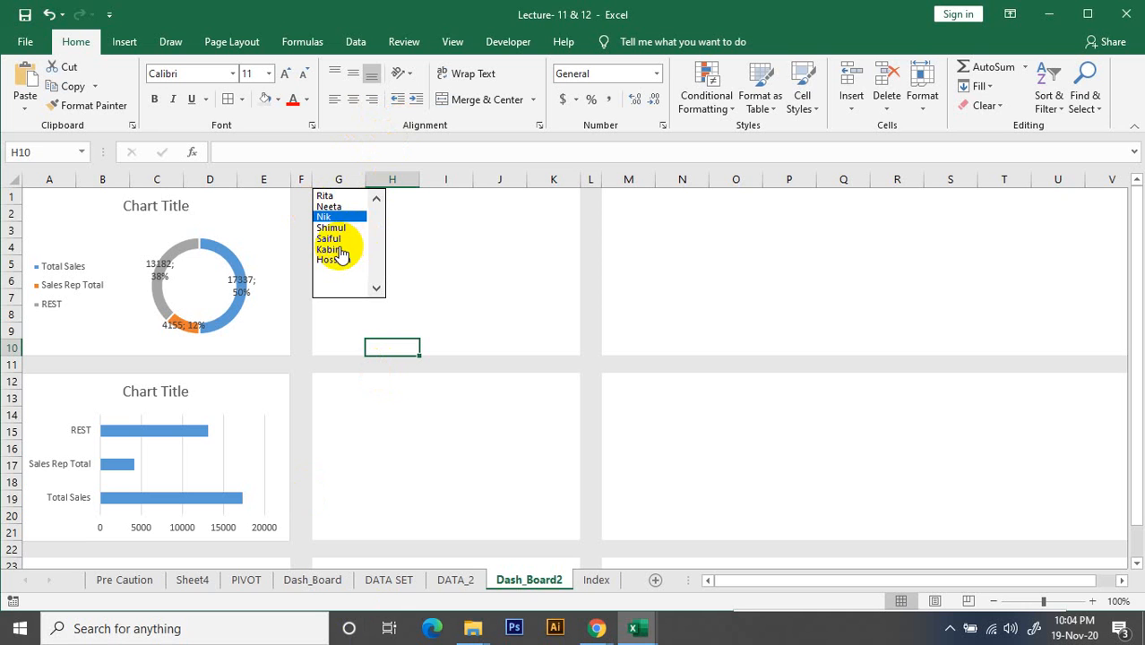
# Try the dashboard's sales rep list box with its last two entries, leaving the sixth rep selected
pyautogui.click(339, 251)
pyautogui.click(345, 261)
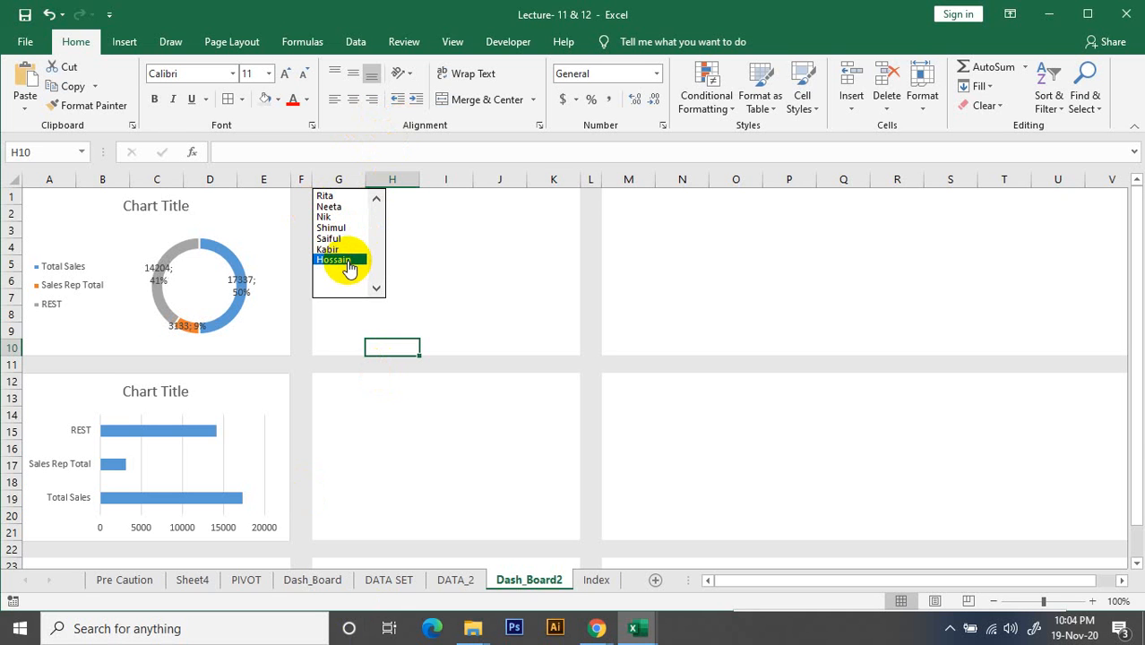
pyautogui.click(349, 250)
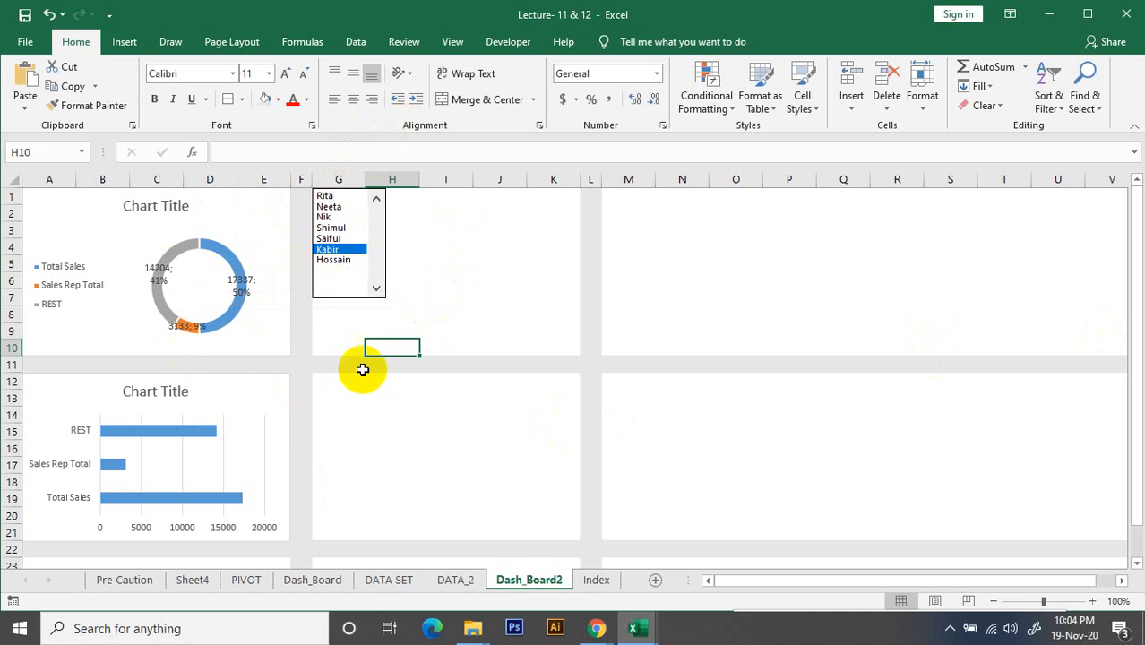
# Widen the bar chart slightly so its edge lines up with the end of column E
pyautogui.keyDown('ctrl'); pyautogui.scroll(1, 250, 341); pyautogui.keyUp('ctrl')
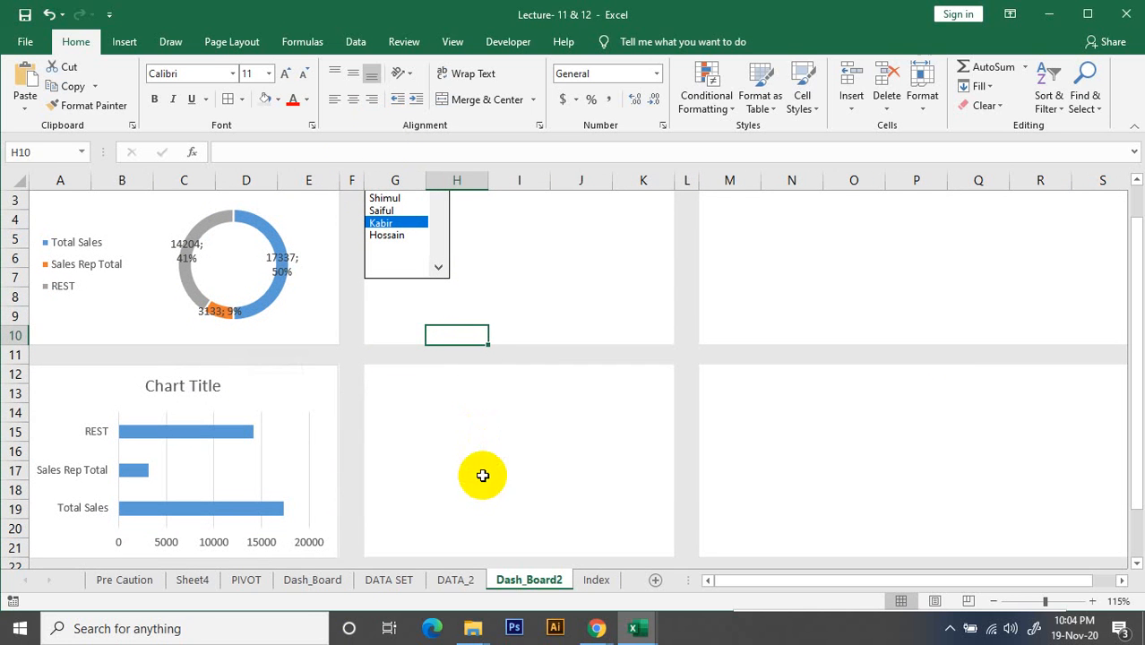
pyautogui.click(303, 392)
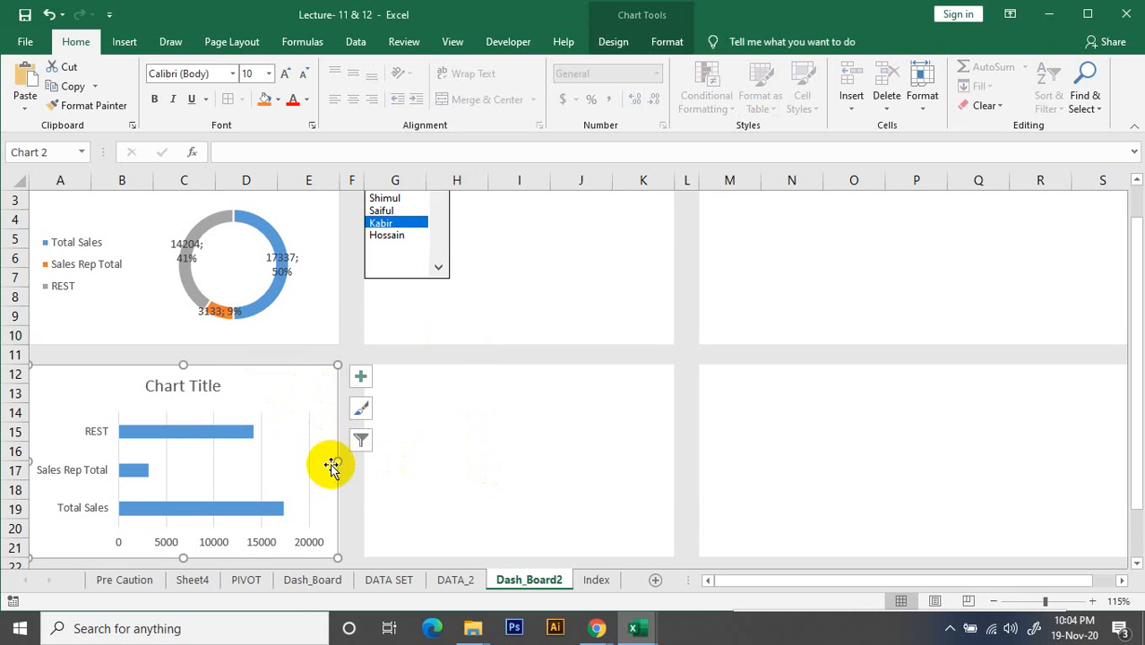
pyautogui.moveTo(337, 464); pyautogui.dragTo(337, 463)
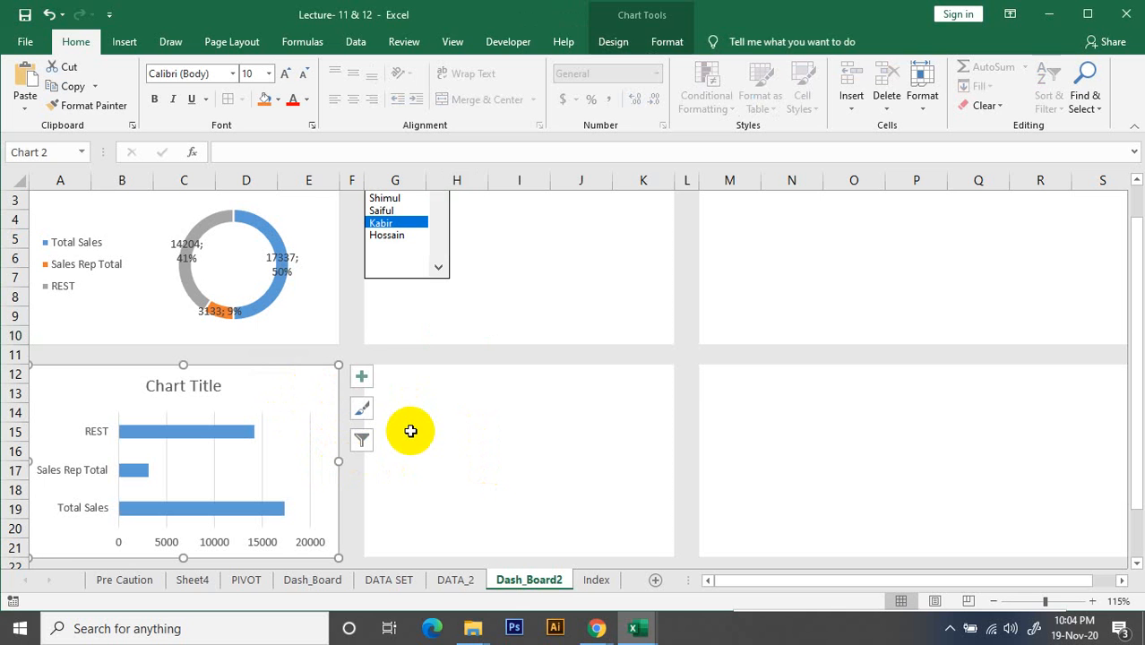
pyautogui.click(667, 392)
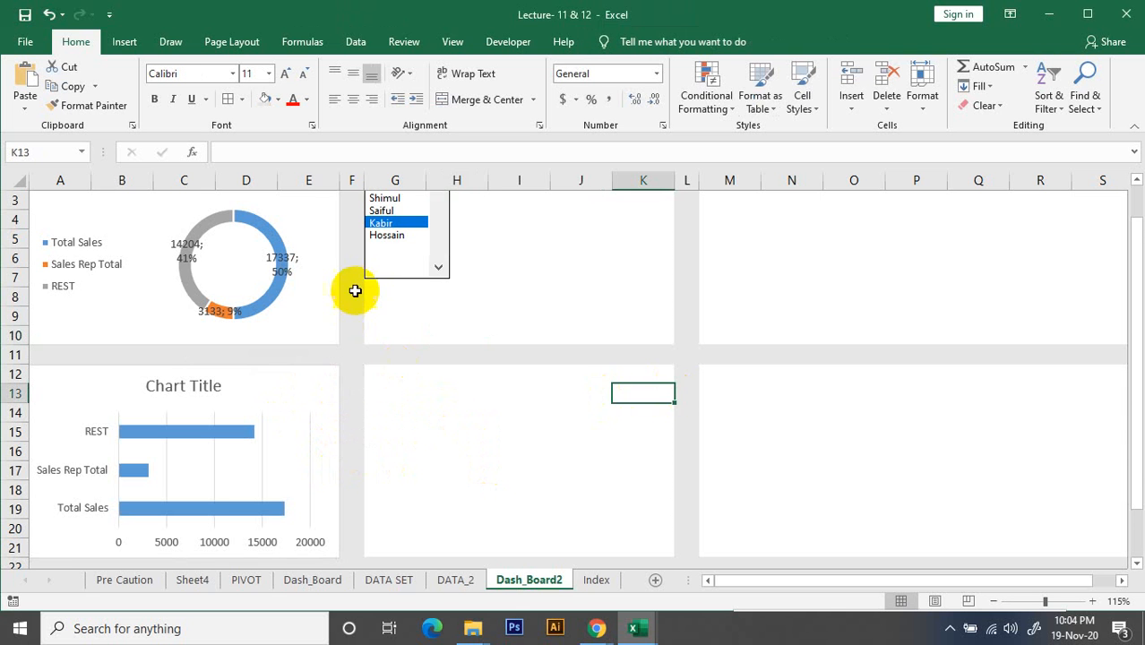
pyautogui.scroll(1, 358, 287)
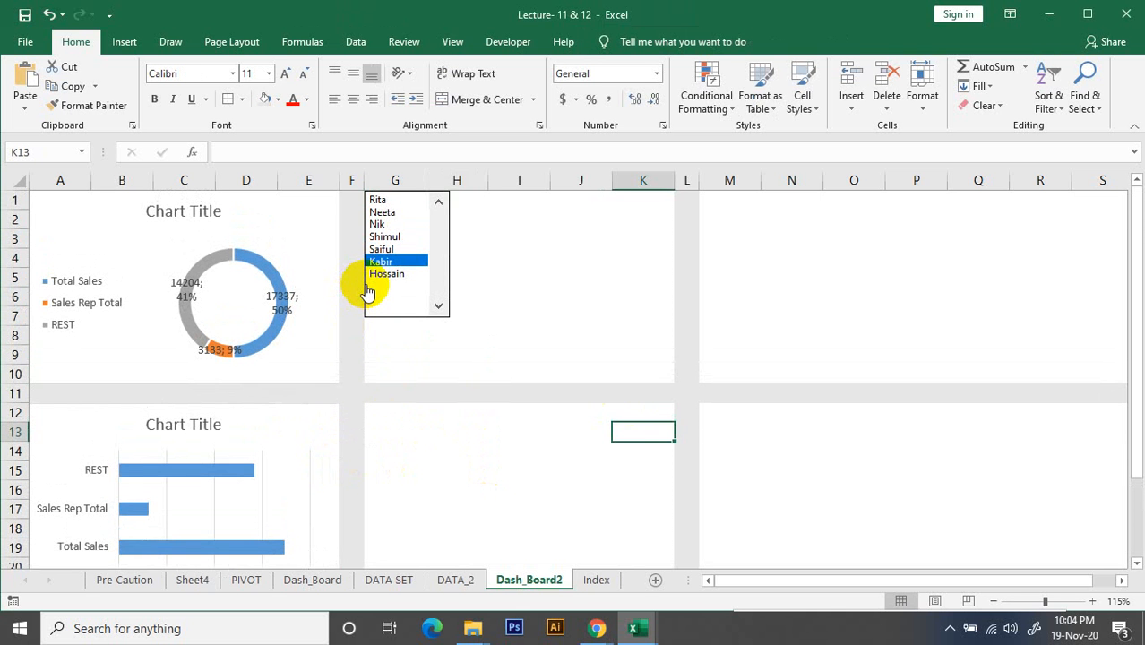
pyautogui.scroll(-1, 367, 291)
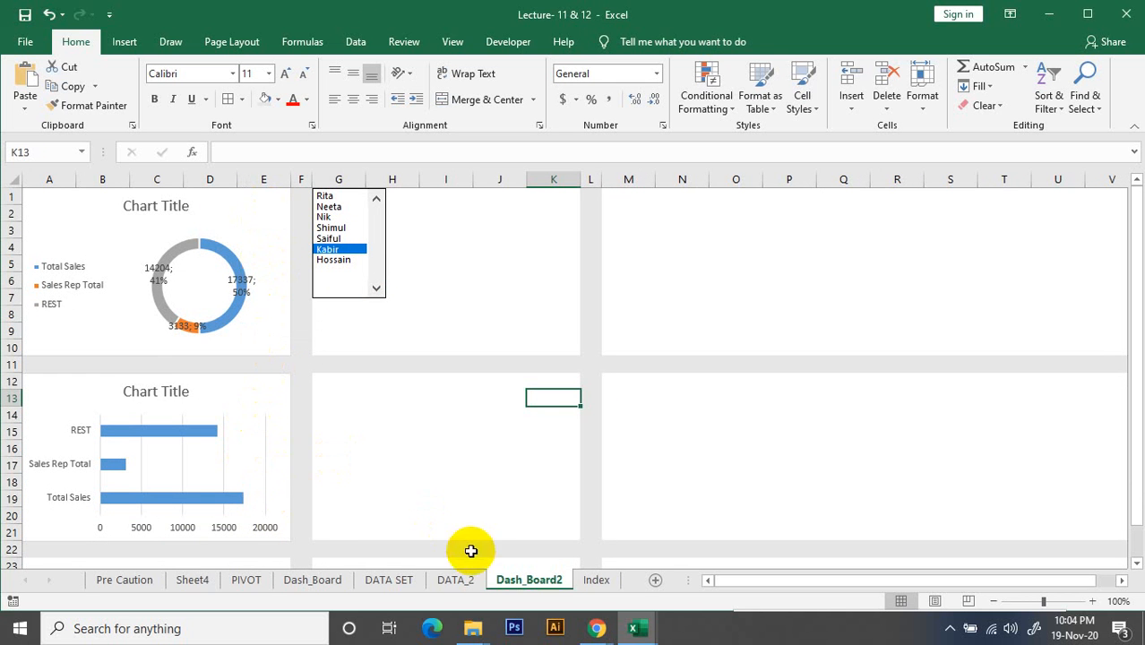
# Review the index and sales rep cells and the sales totals table on the DATA_2 sheet
pyautogui.click(457, 580)
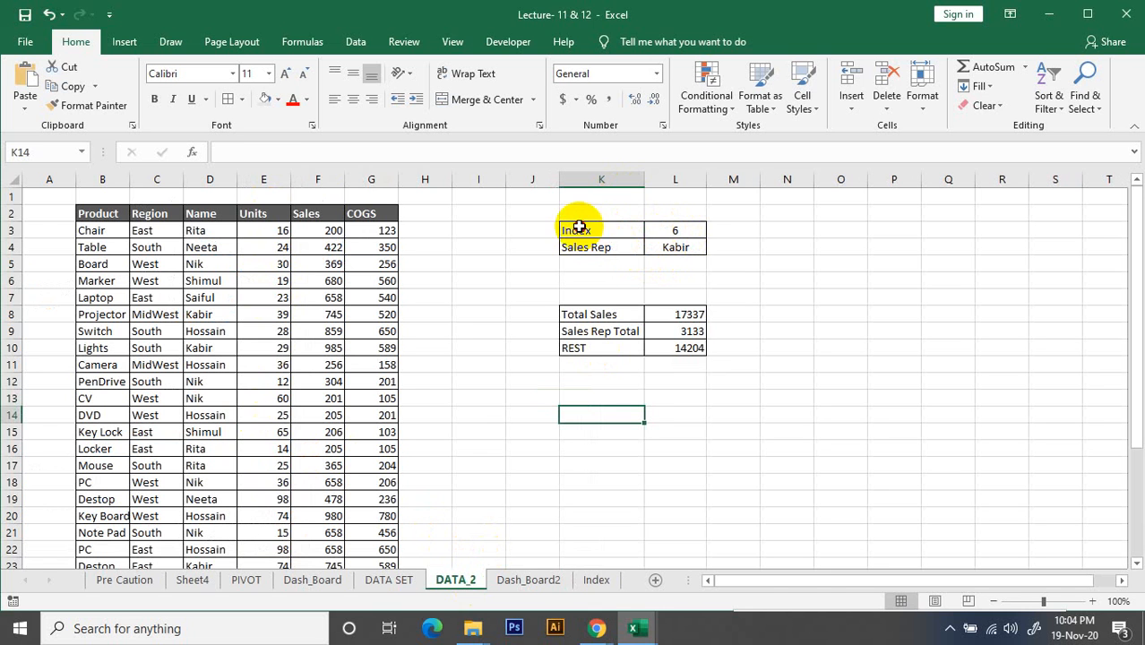
pyautogui.moveTo(579, 230); pyautogui.dragTo(672, 248)
pyautogui.click(774, 310)
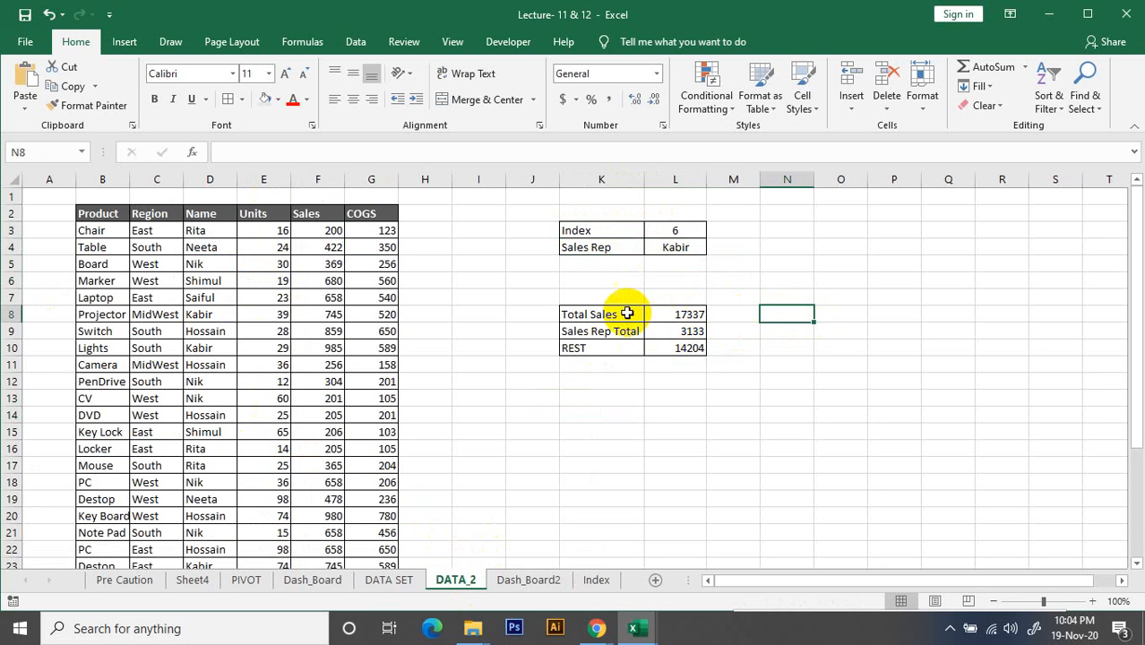
pyautogui.moveTo(573, 312); pyautogui.dragTo(696, 347)
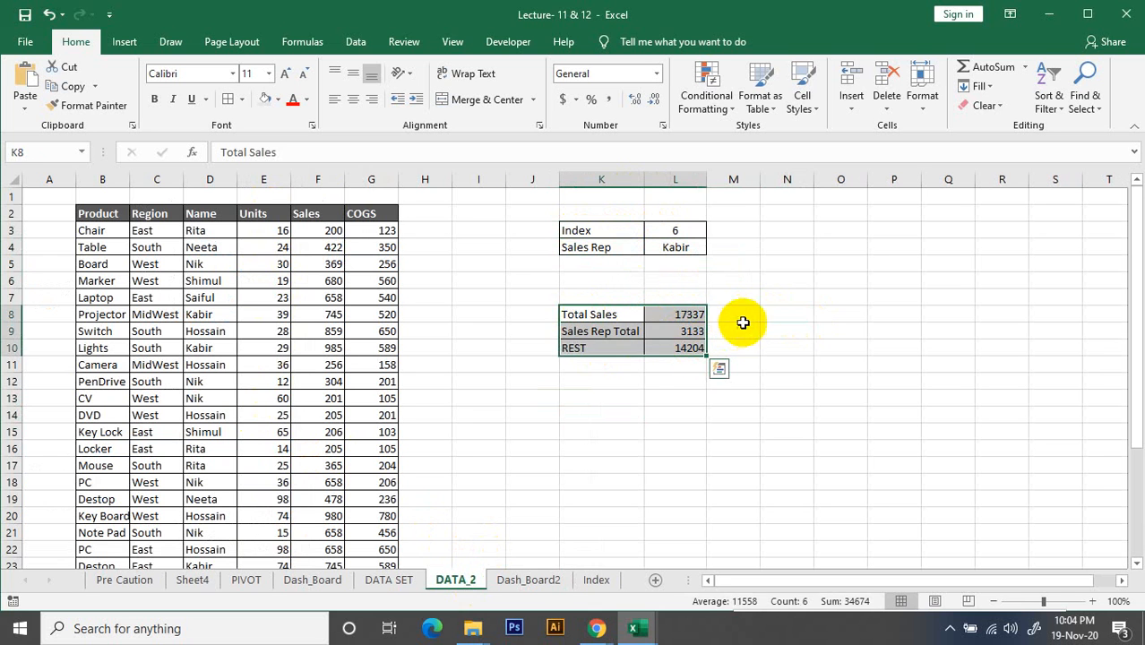
pyautogui.moveTo(763, 314); pyautogui.dragTo(884, 344)
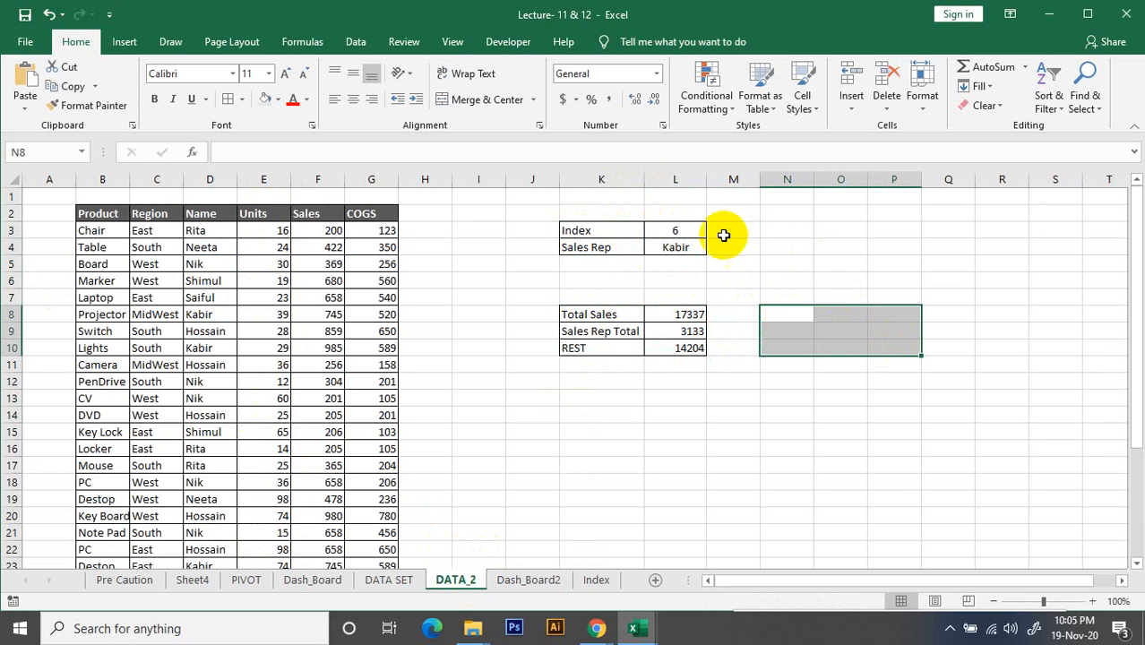
pyautogui.click(694, 227)
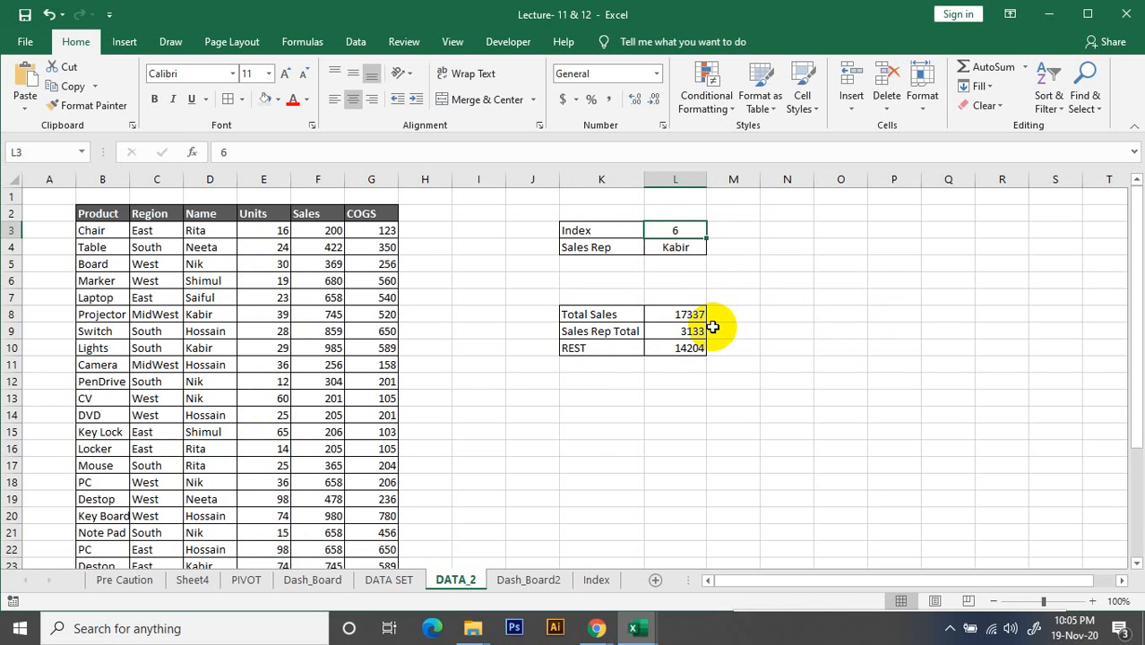
pyautogui.click(748, 272)
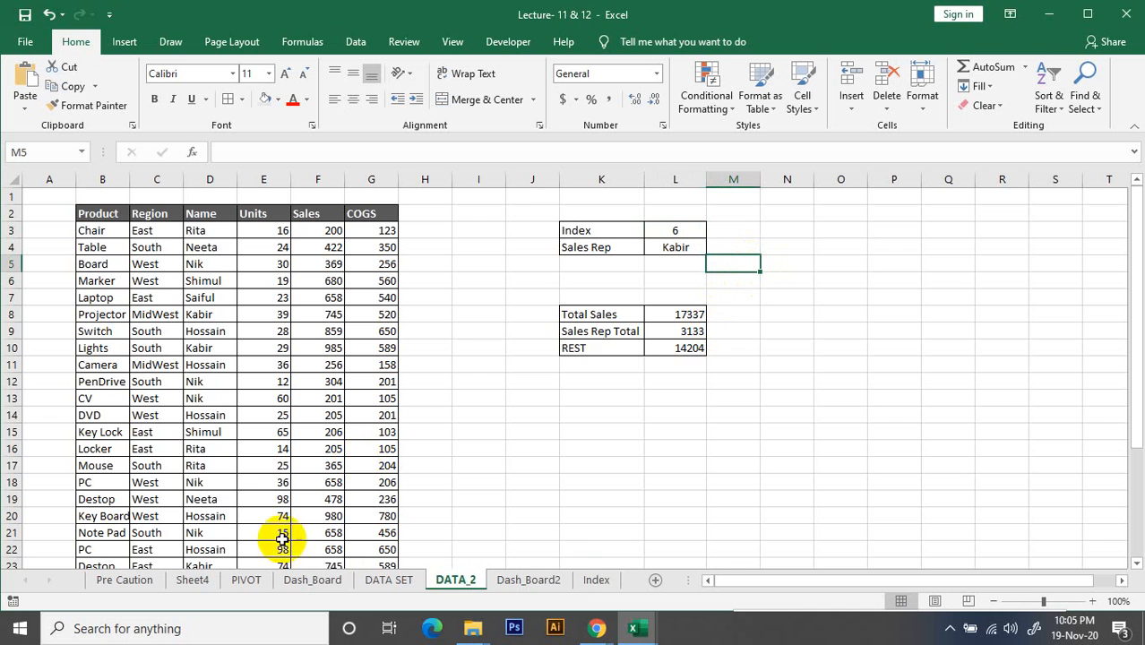
# Return to the Dash_Board2 sheet and remove the vertical gridlines from the bar chart
pyautogui.click(558, 584)
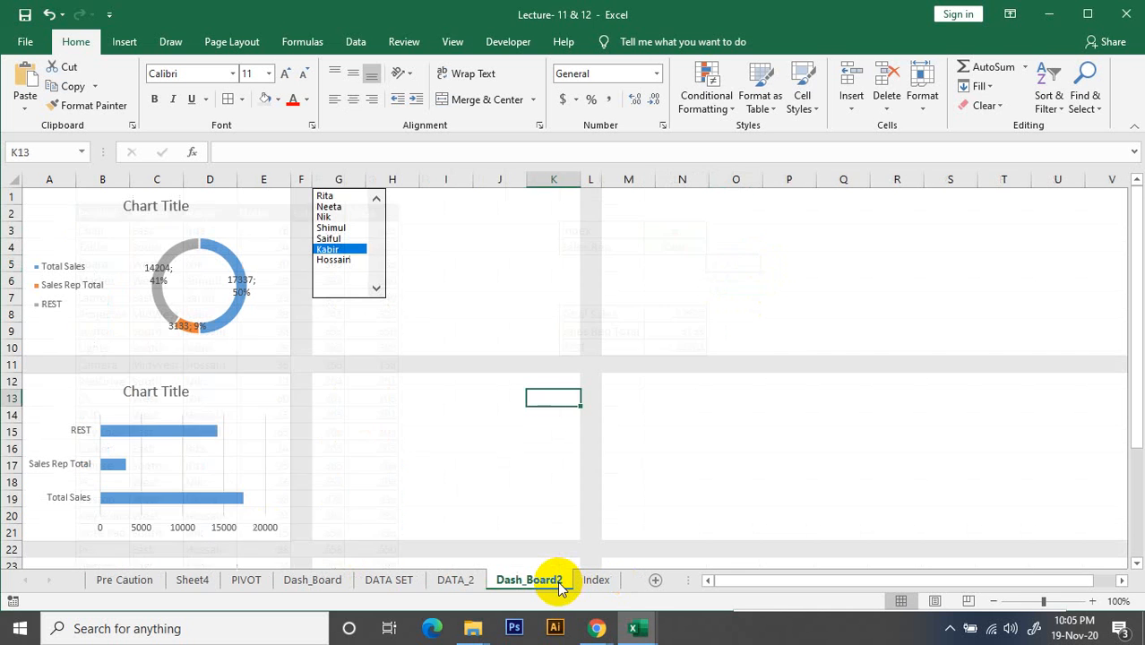
pyautogui.click(334, 431)
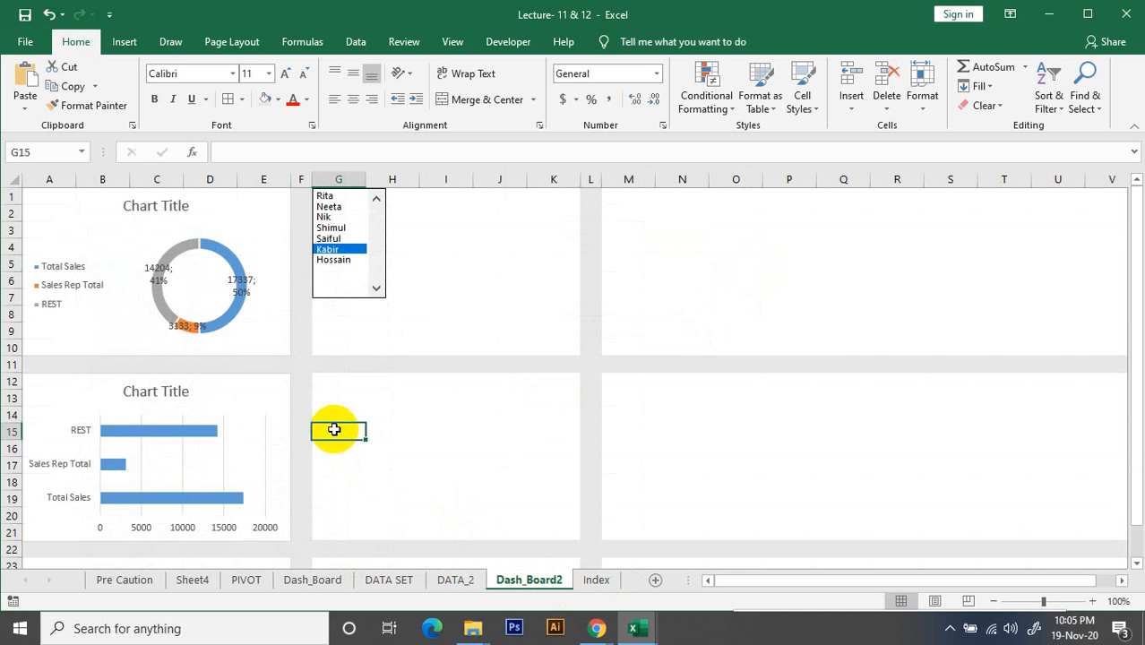
pyautogui.click(185, 466)
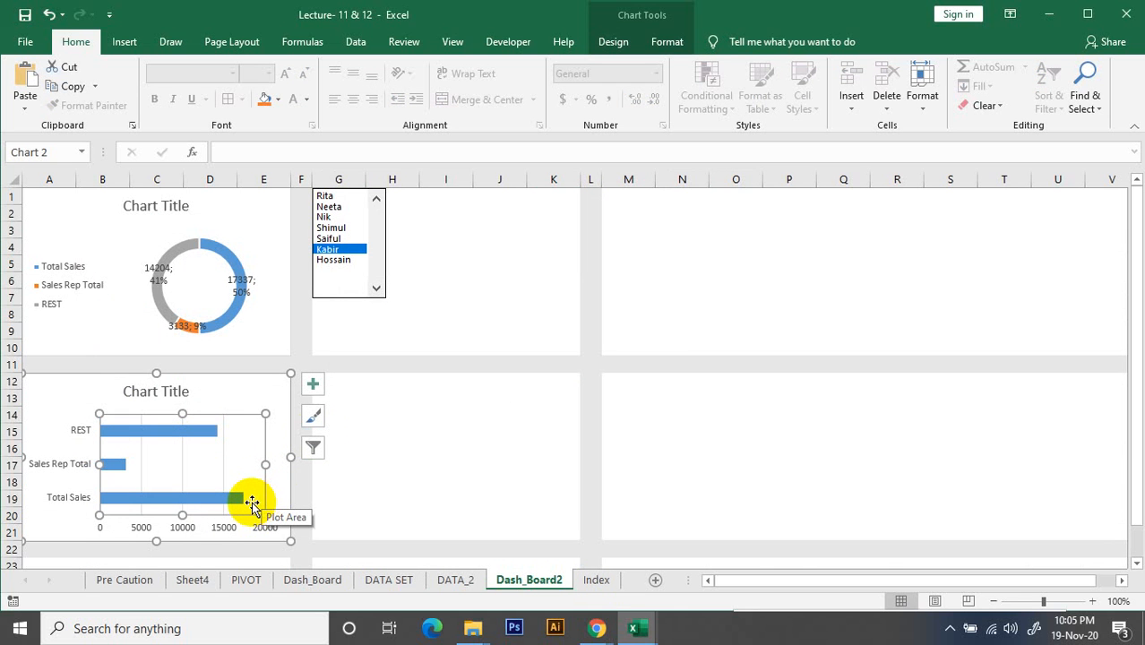
pyautogui.click(395, 417)
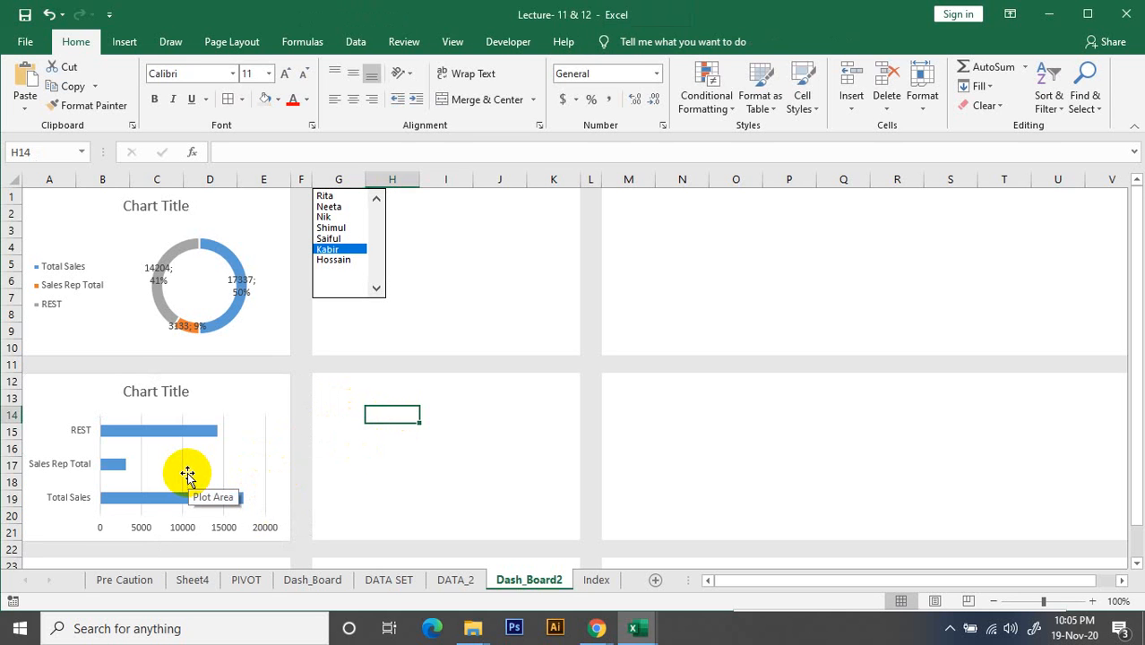
pyautogui.click(179, 432)
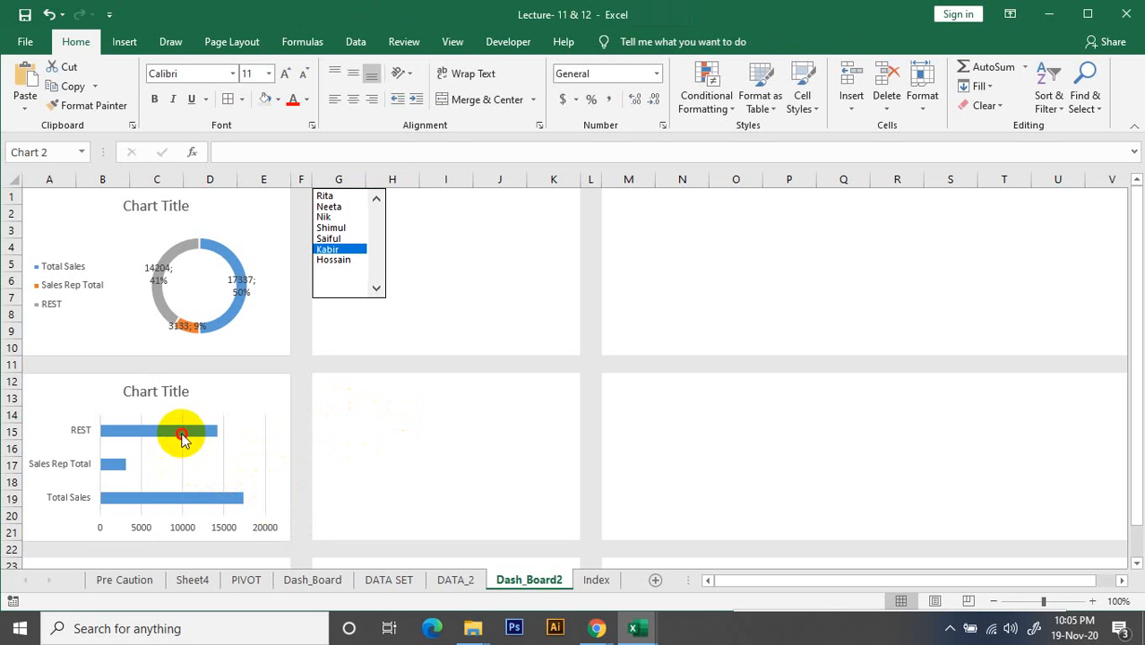
pyautogui.click(267, 448)
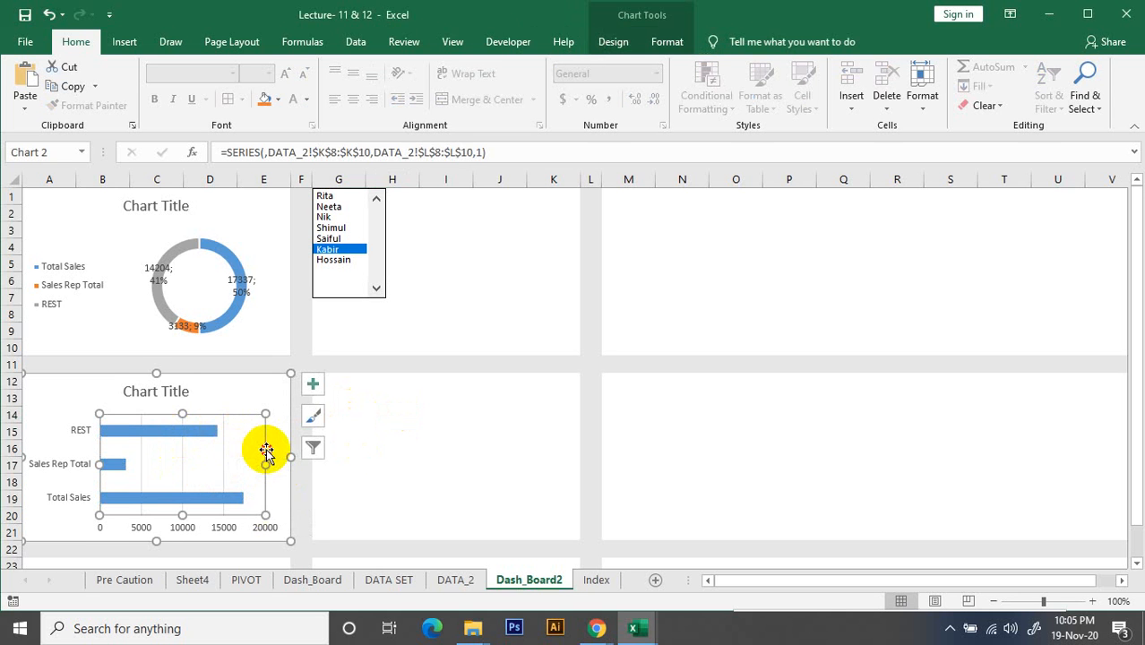
pyautogui.click(247, 390)
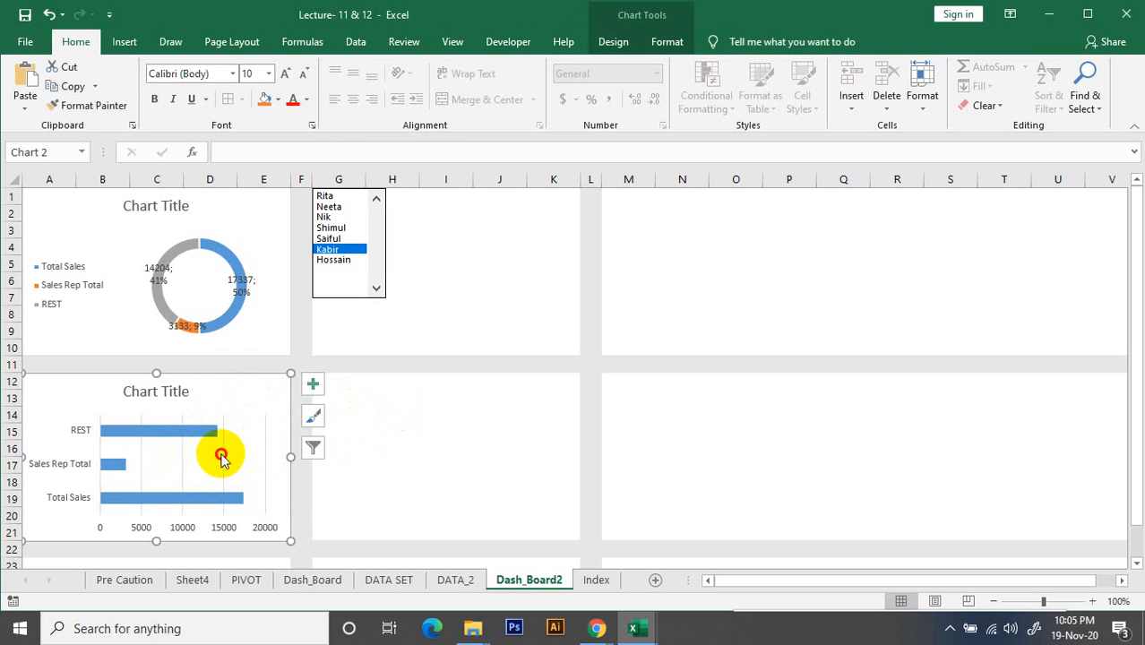
pyautogui.click(226, 453)
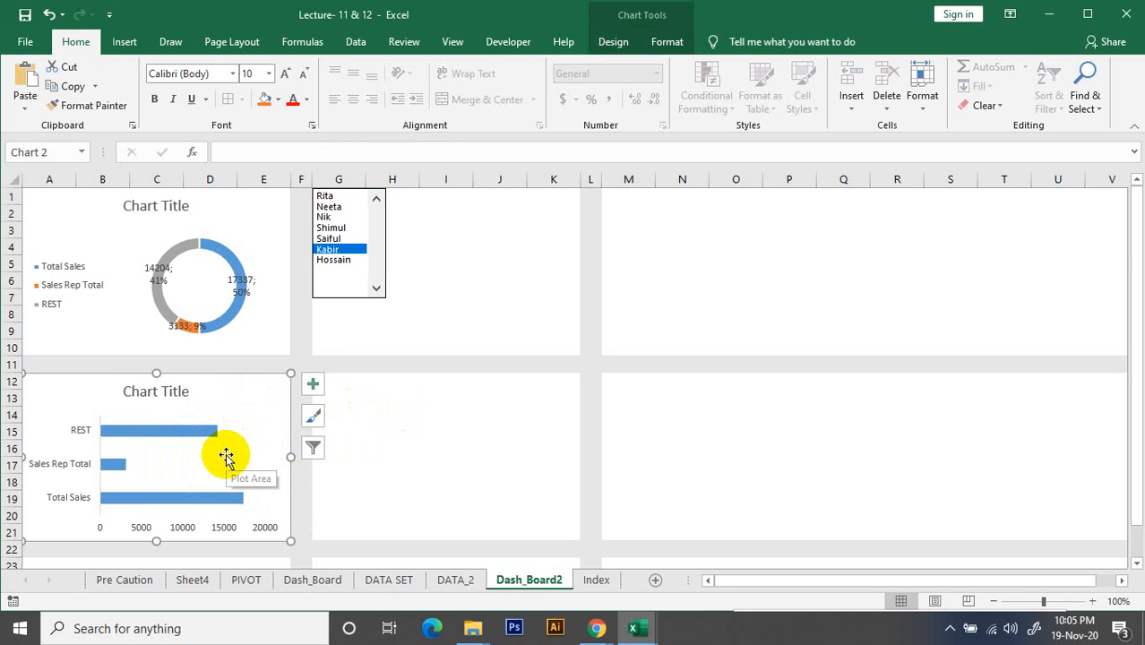
# Delete the horizontal value axis from the bar chart
pyautogui.scroll(2, 226, 453)
pyautogui.scroll(1, 176, 455)
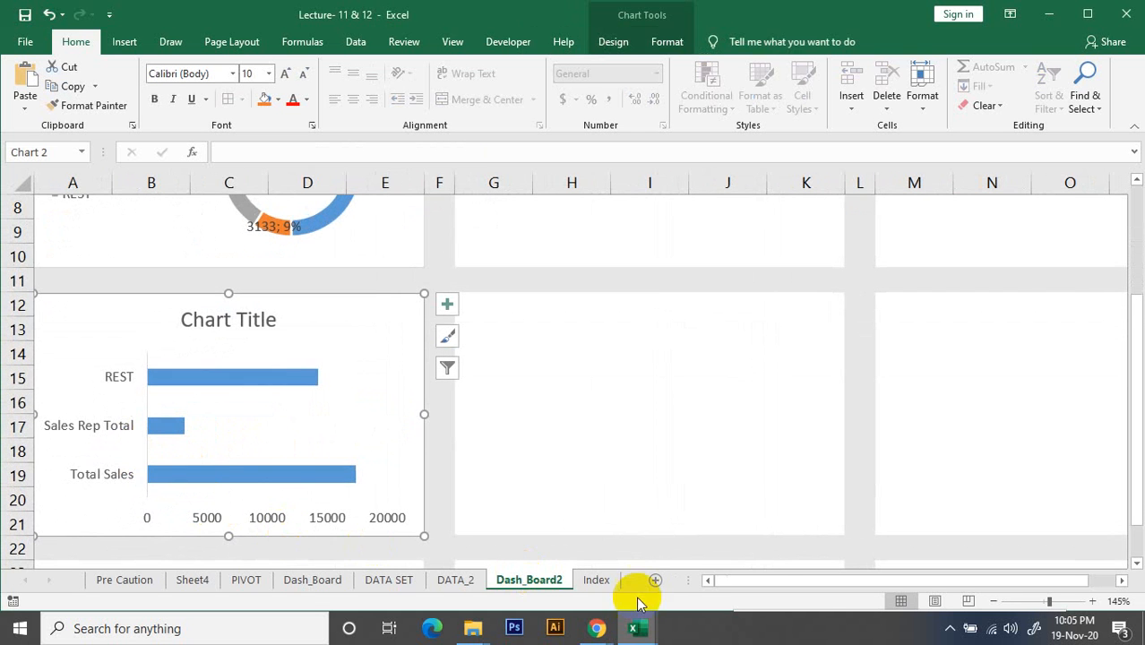
pyautogui.click(745, 583)
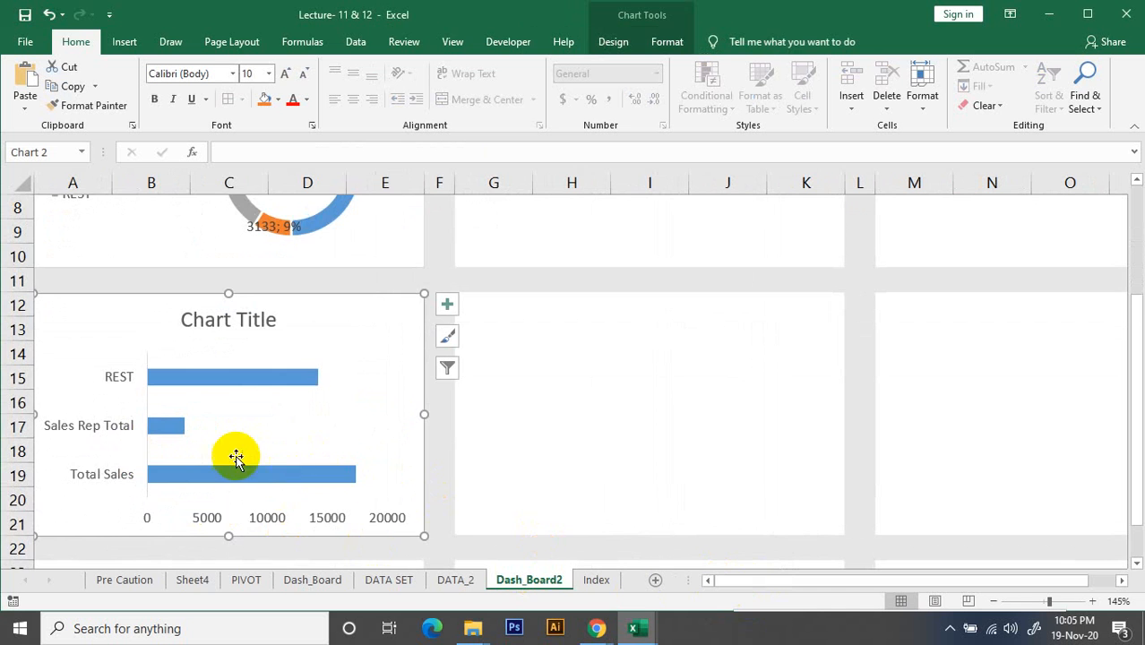
pyautogui.scroll(-1, 234, 457)
pyautogui.scroll(1, 224, 439)
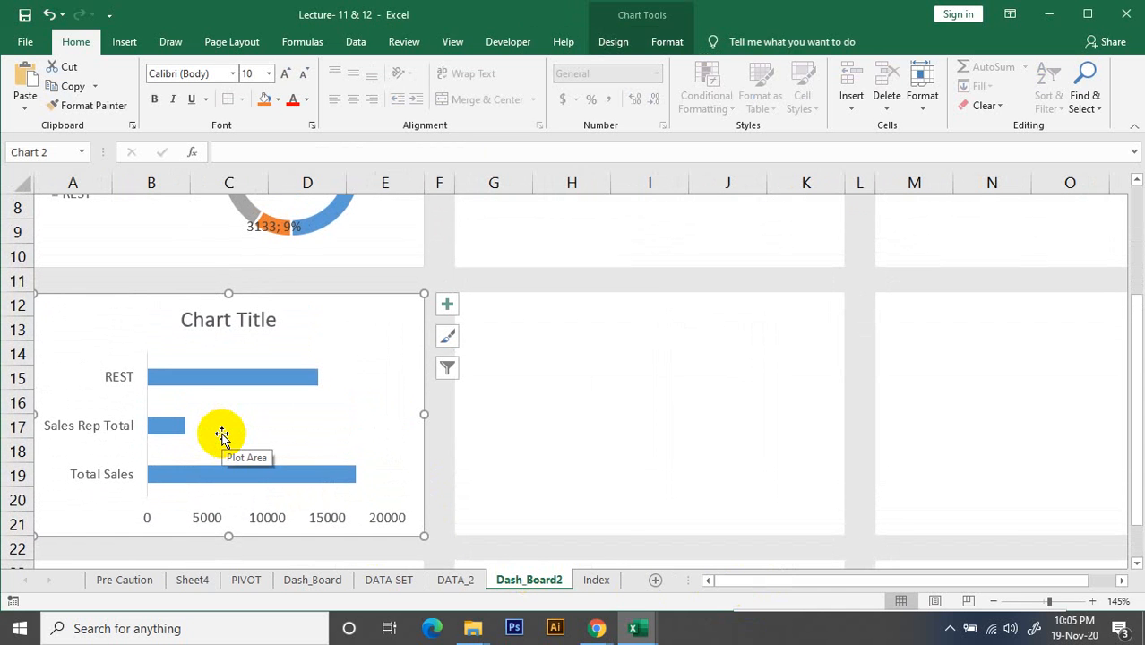
pyautogui.click(223, 378)
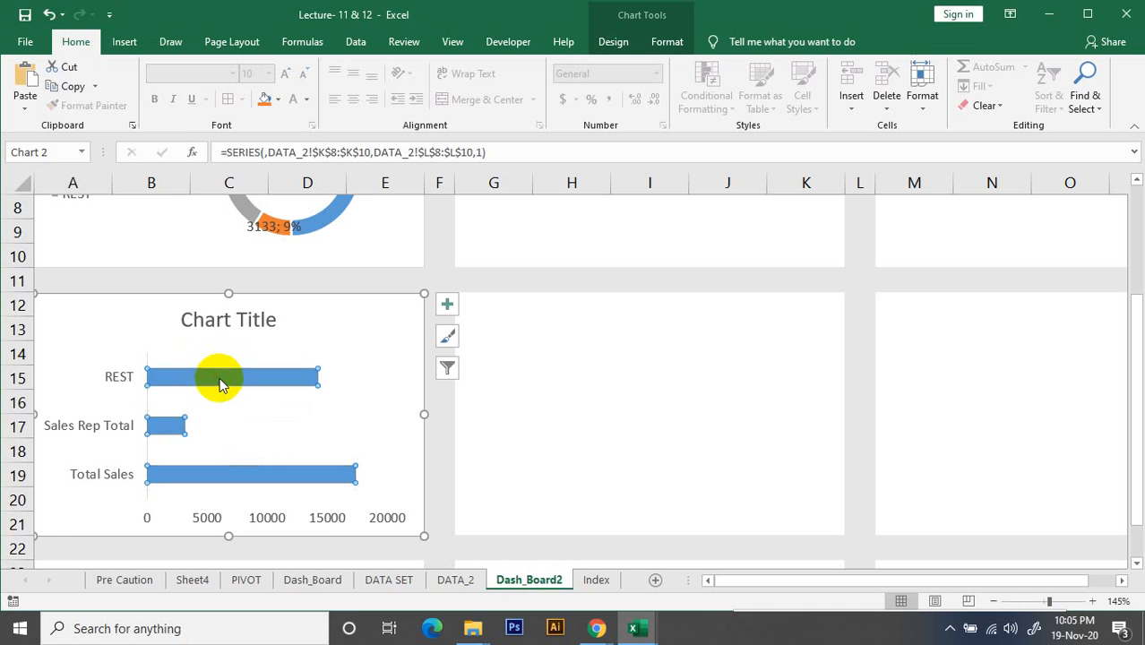
pyautogui.click(315, 524)
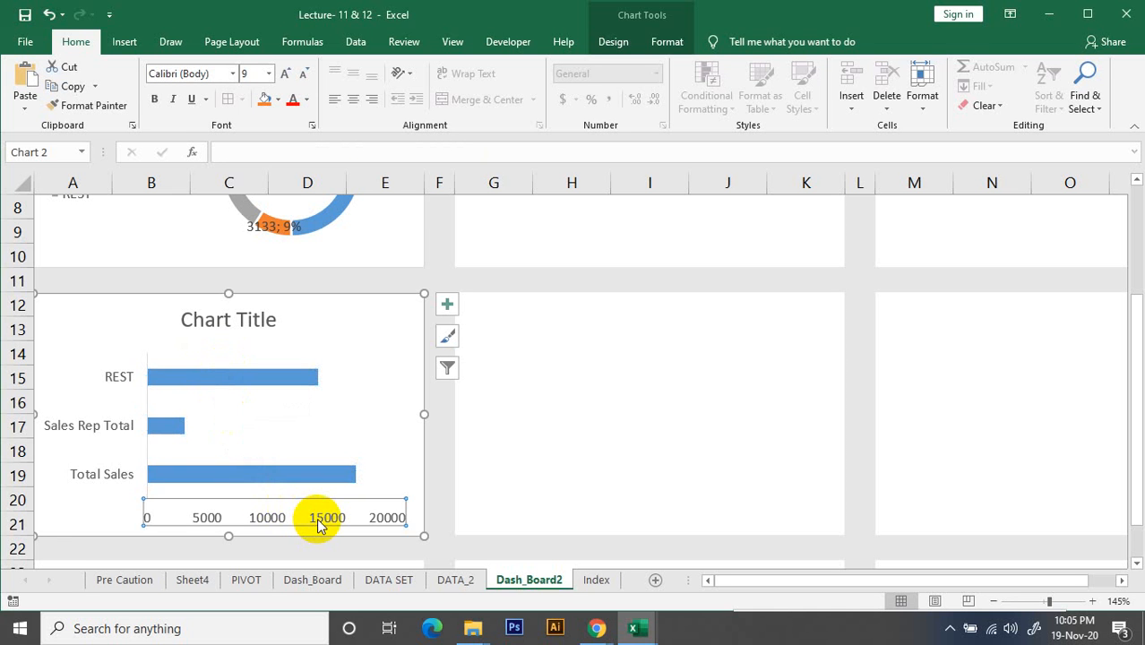
pyautogui.press('Delete')
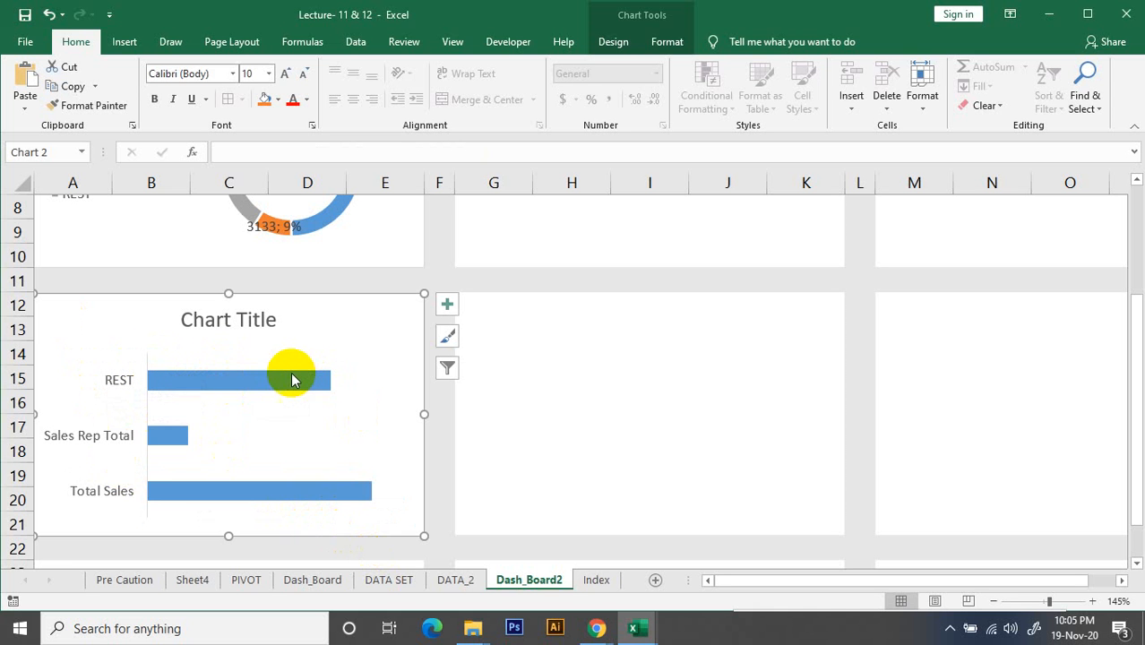
pyautogui.click(334, 489)
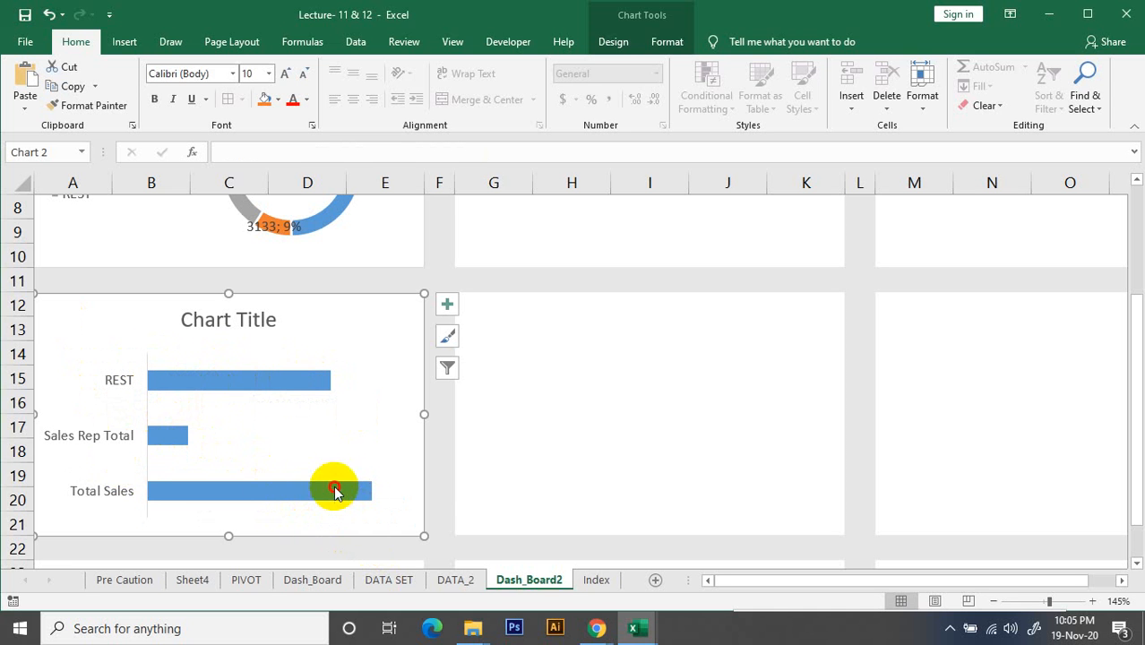
pyautogui.rightClick(334, 486)
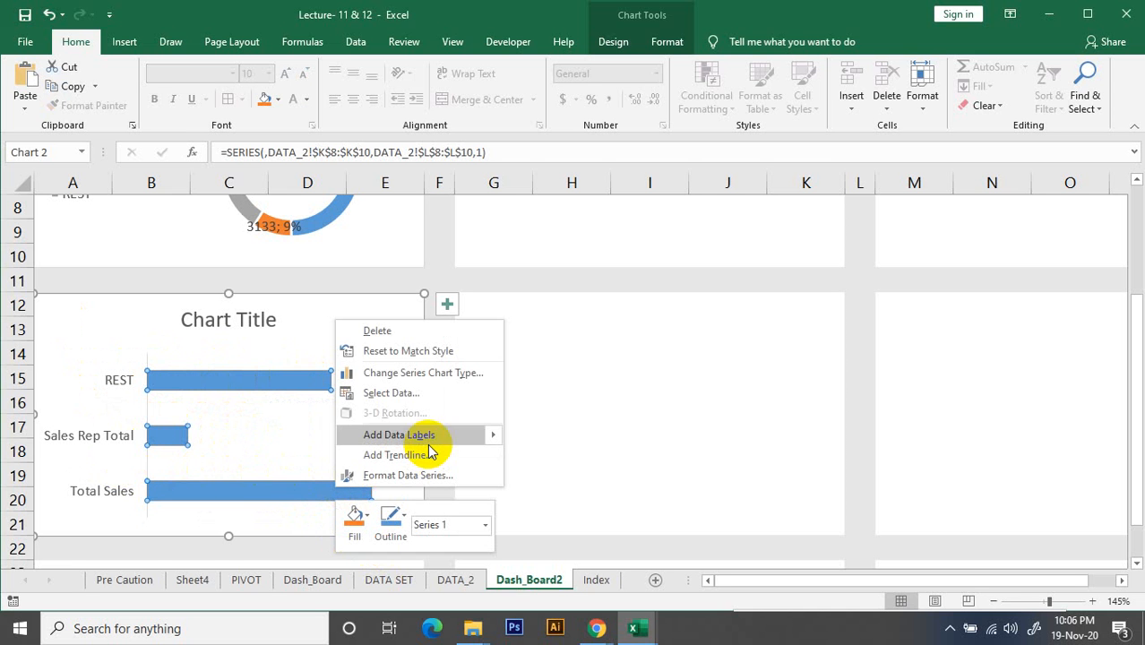
pyautogui.press('Escape')
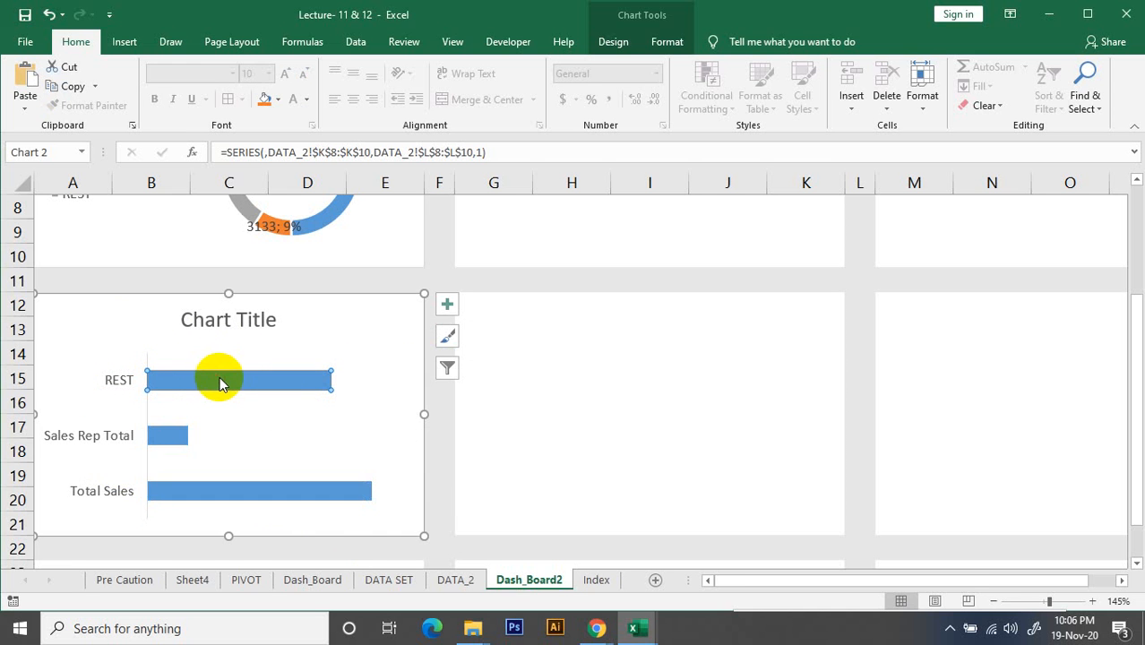
pyautogui.click(558, 473)
pyautogui.click(278, 391)
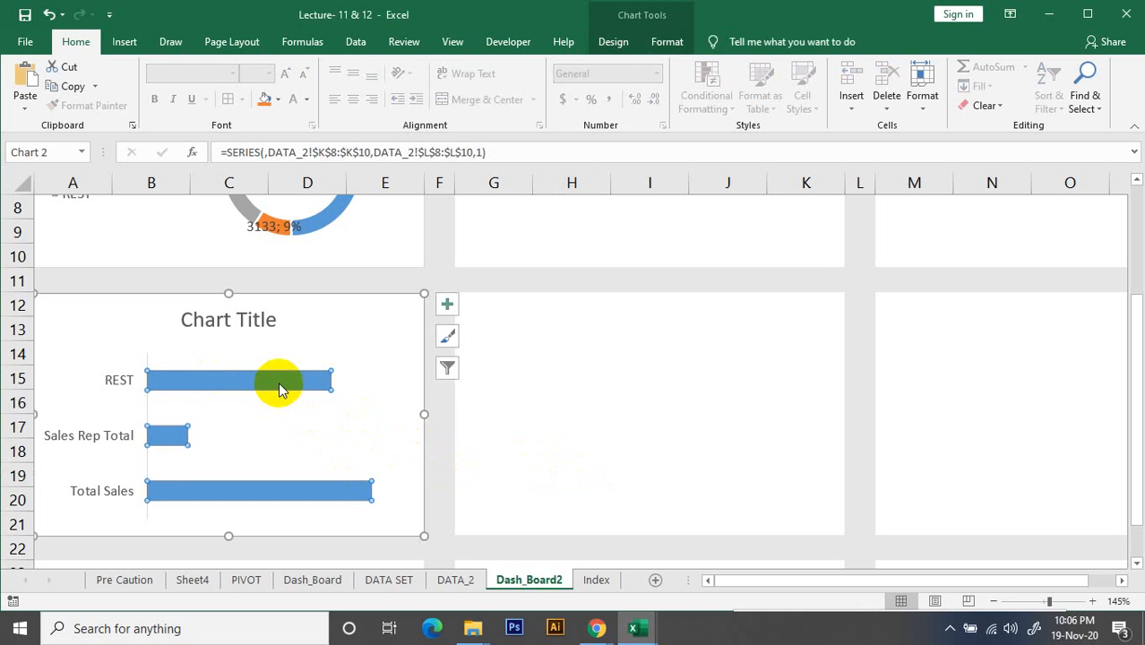
pyautogui.rightClick(202, 377)
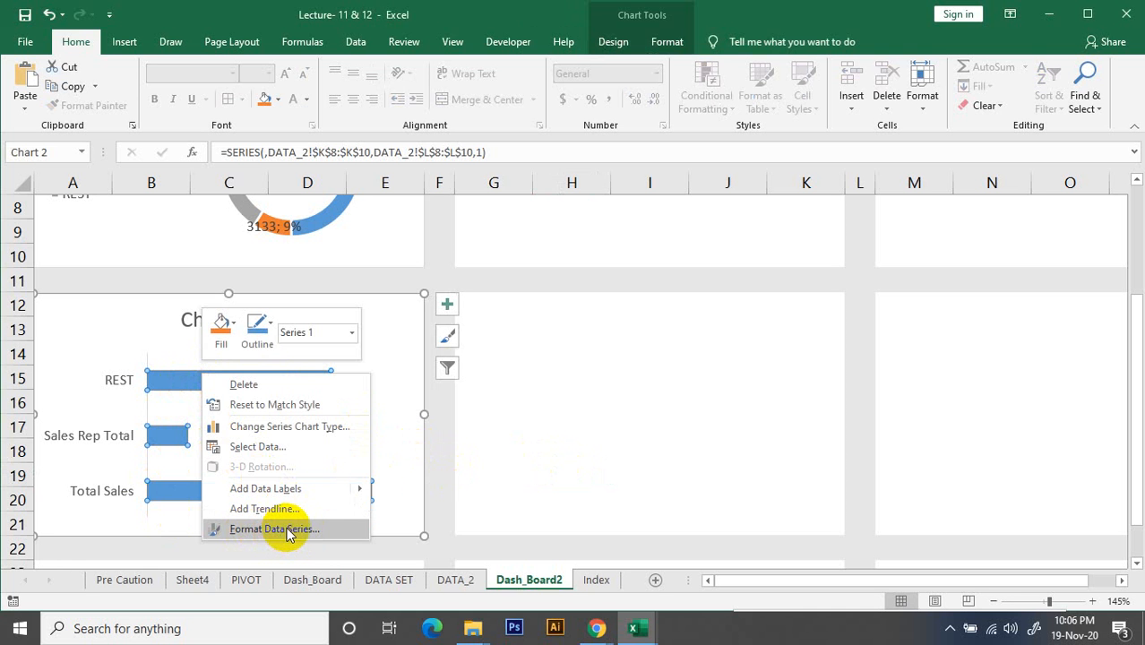
pyautogui.click(666, 45)
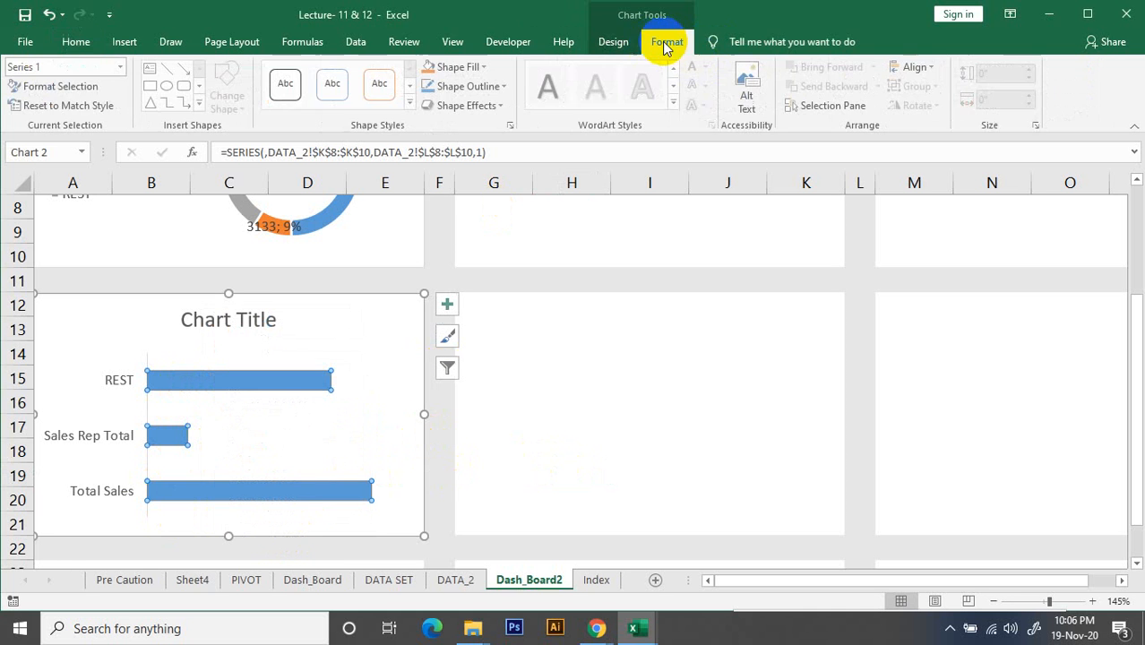
pyautogui.click(615, 44)
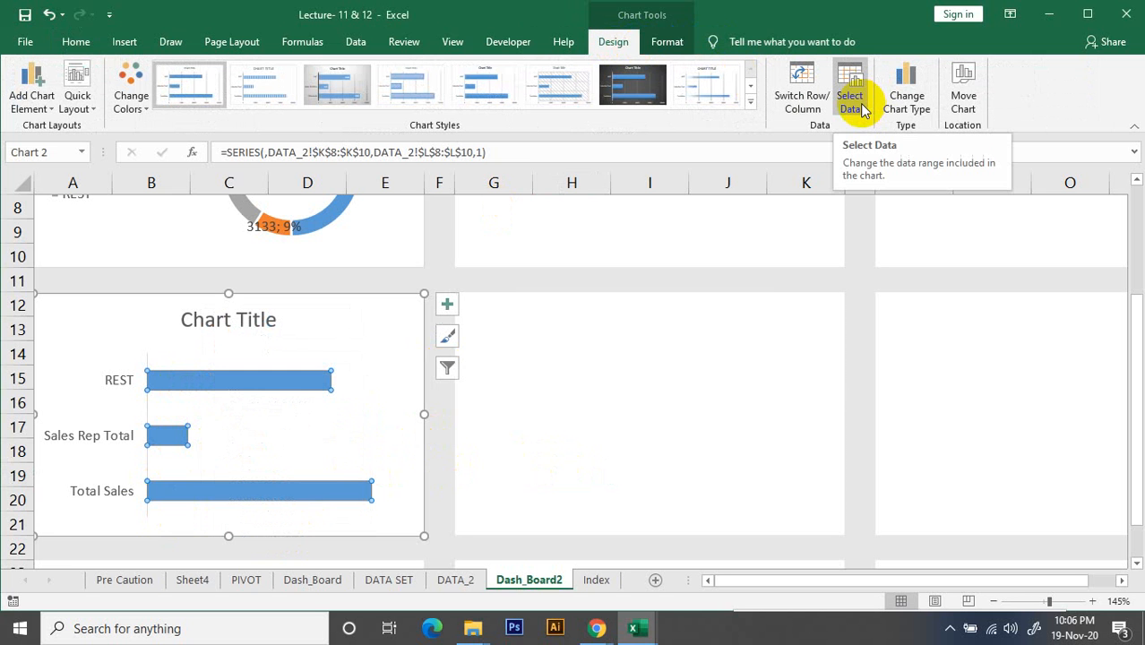
pyautogui.rightClick(282, 390)
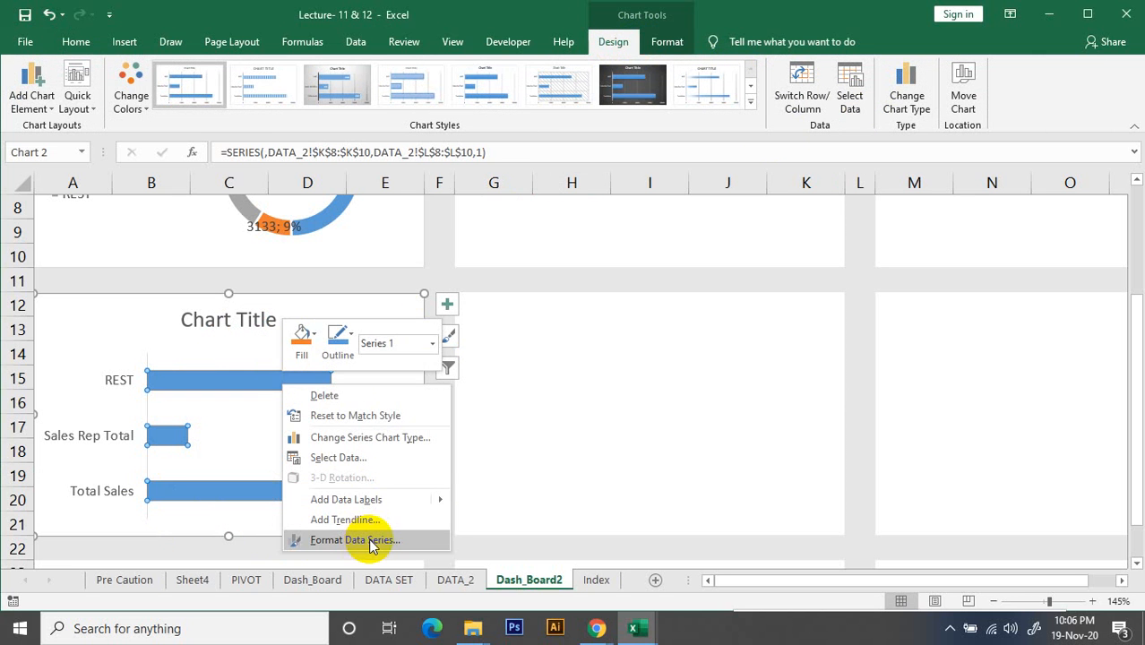
pyautogui.press('Escape')
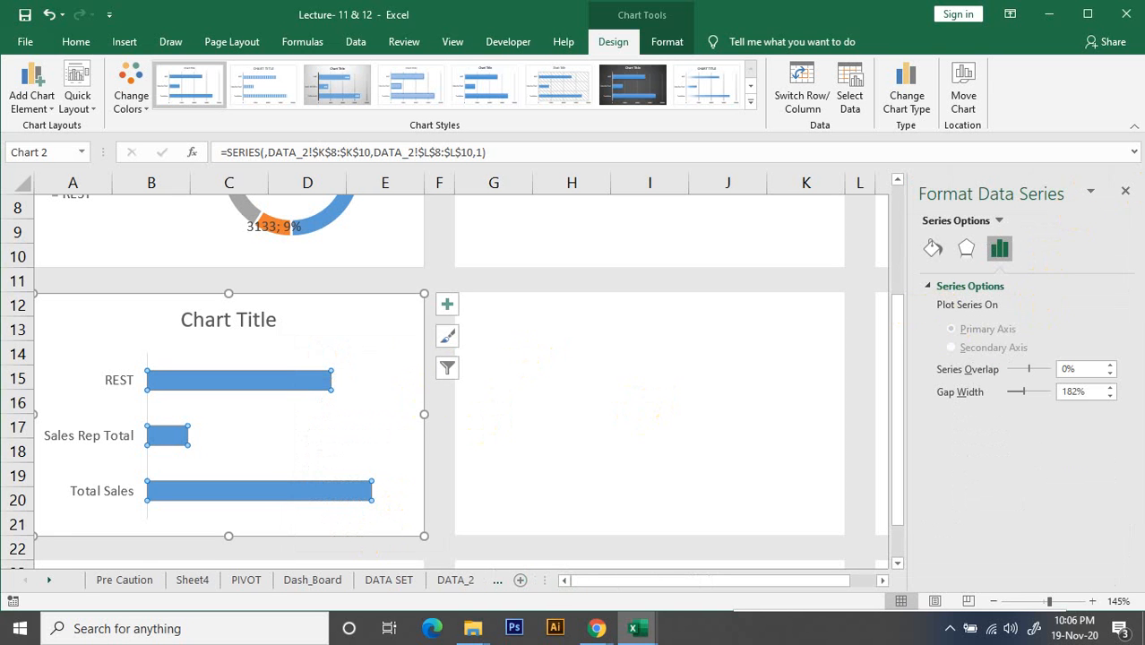
pyautogui.click(1126, 191)
pyautogui.click(467, 440)
# Change the chart to the Clustered Bar variant that plots each total as its own separately coloured series
pyautogui.click(315, 379)
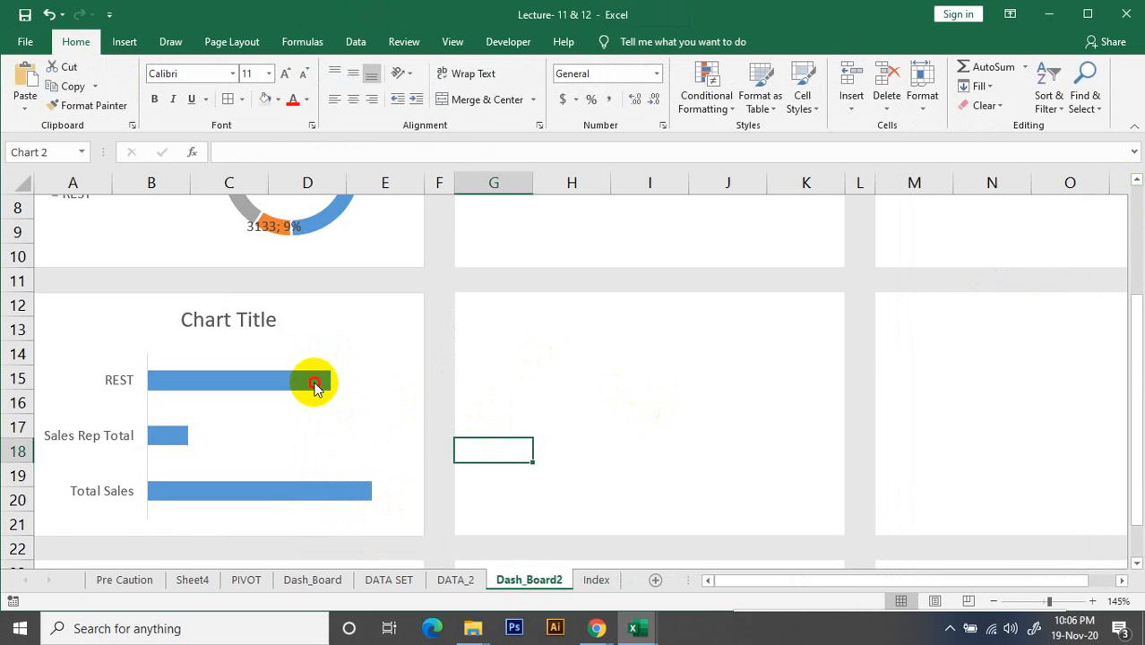
pyautogui.click(903, 96)
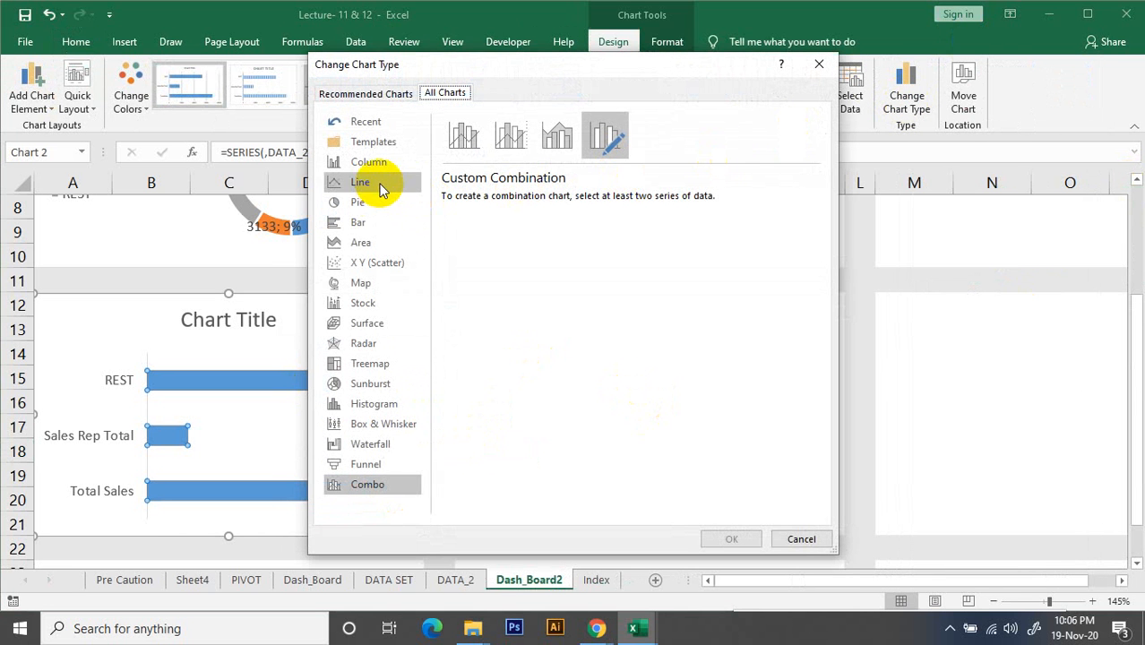
pyautogui.click(368, 218)
pyautogui.moveTo(594, 239)
pyautogui.moveTo(758, 262)
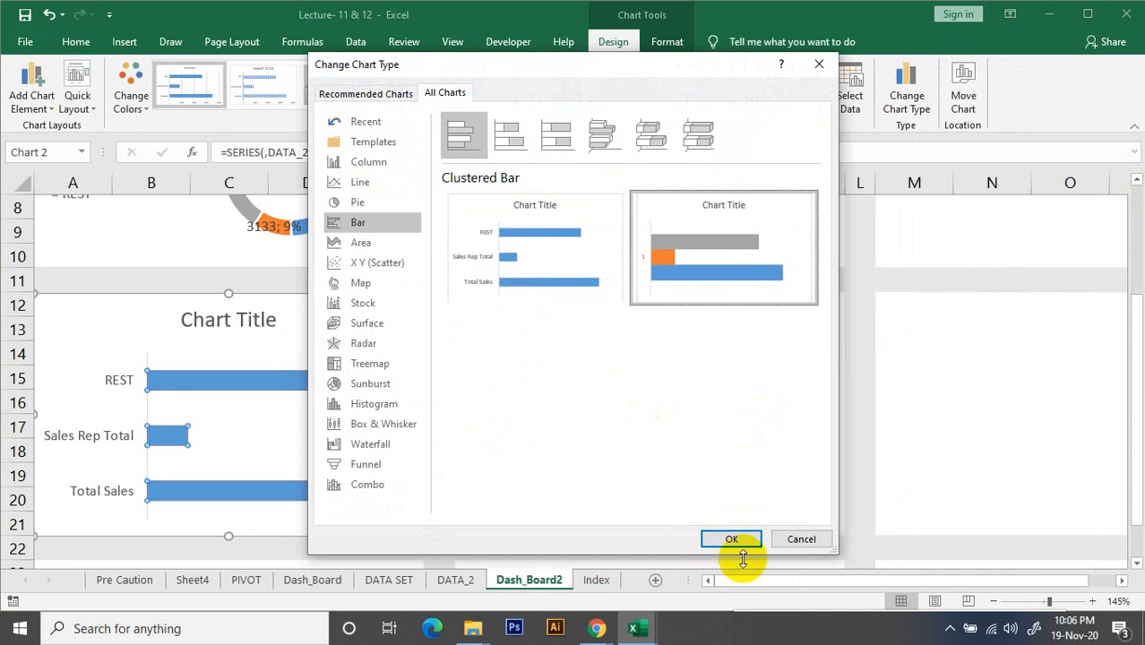
pyautogui.click(721, 540)
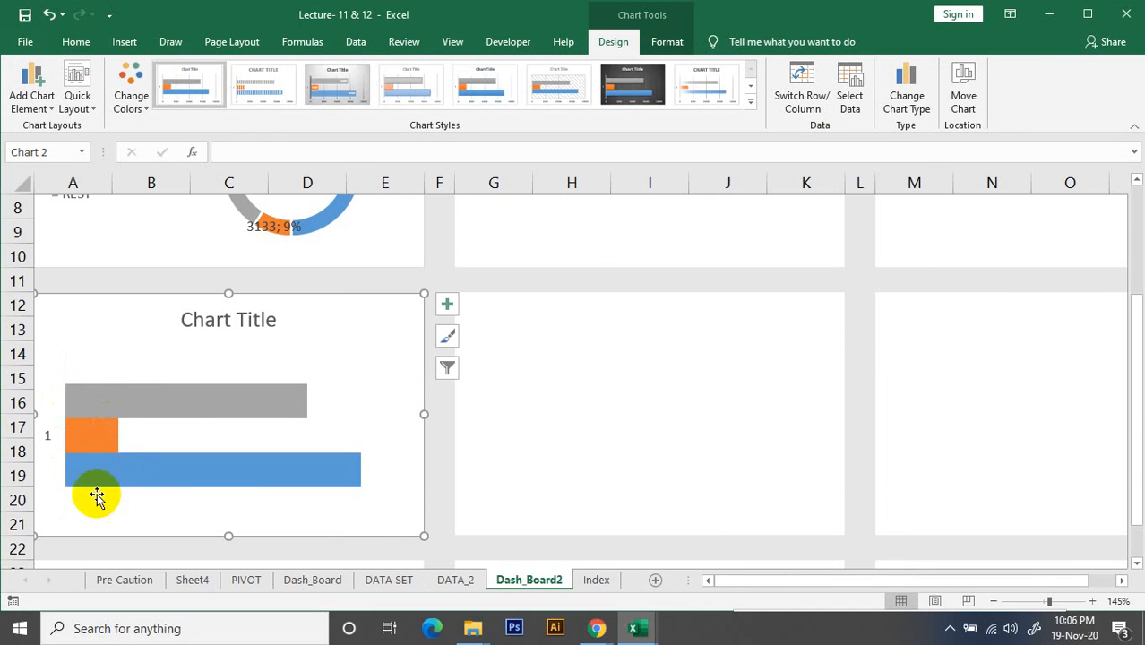
# Set the bar chart's series overlap to 100% and its gap width to 375%
pyautogui.click(129, 393)
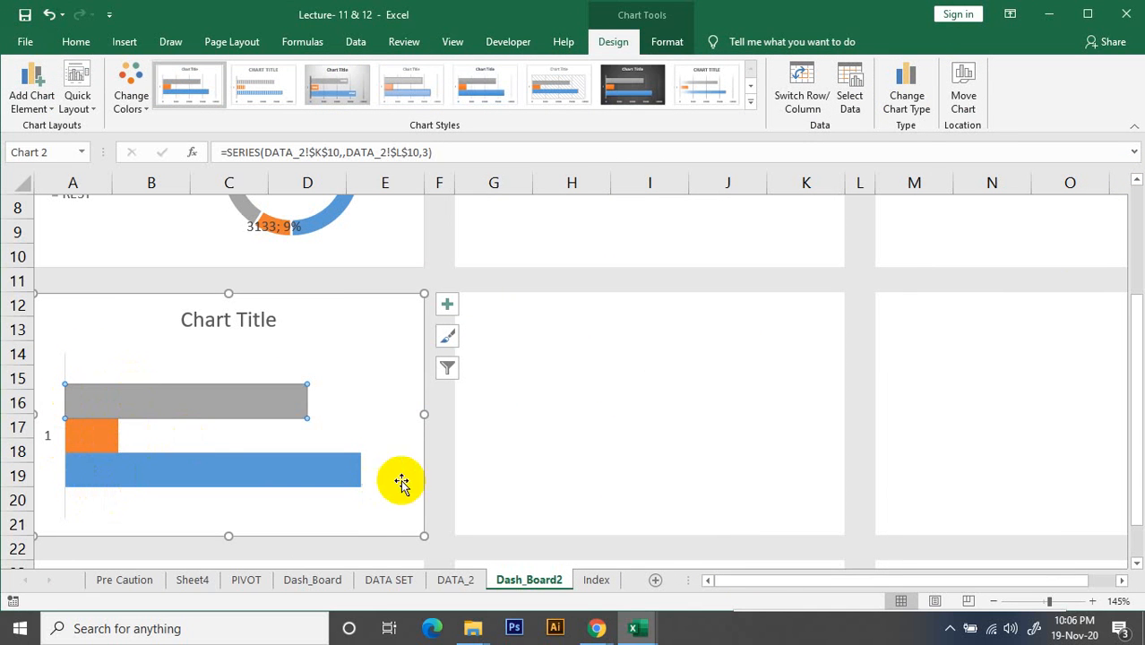
pyautogui.click(491, 484)
pyautogui.click(207, 468)
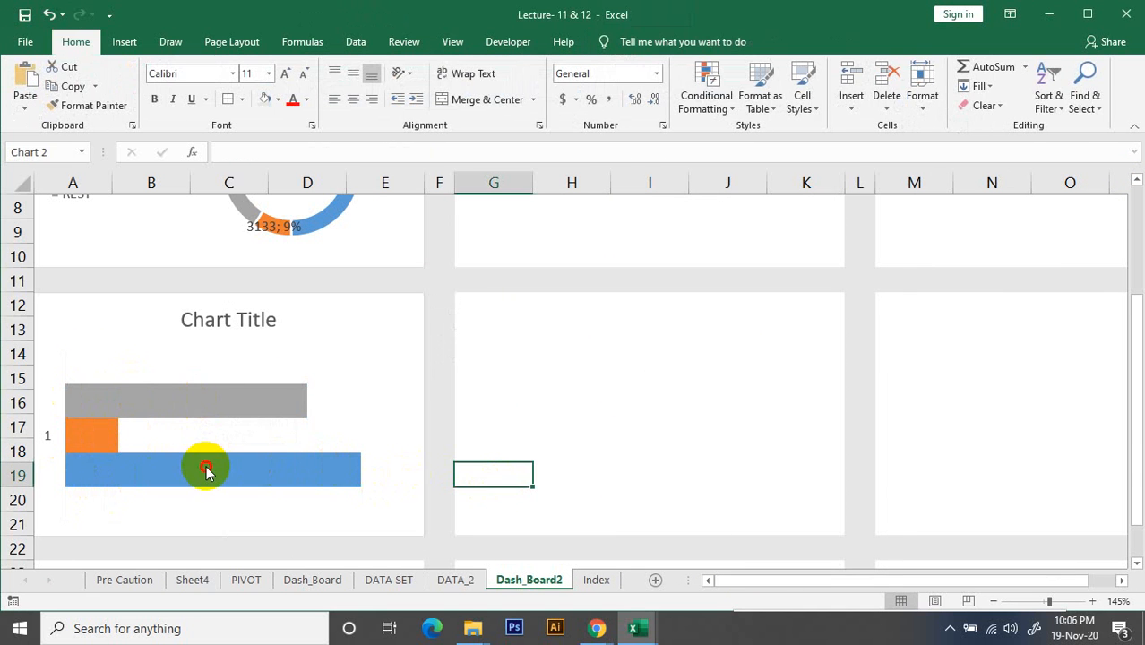
pyautogui.rightClick(206, 473)
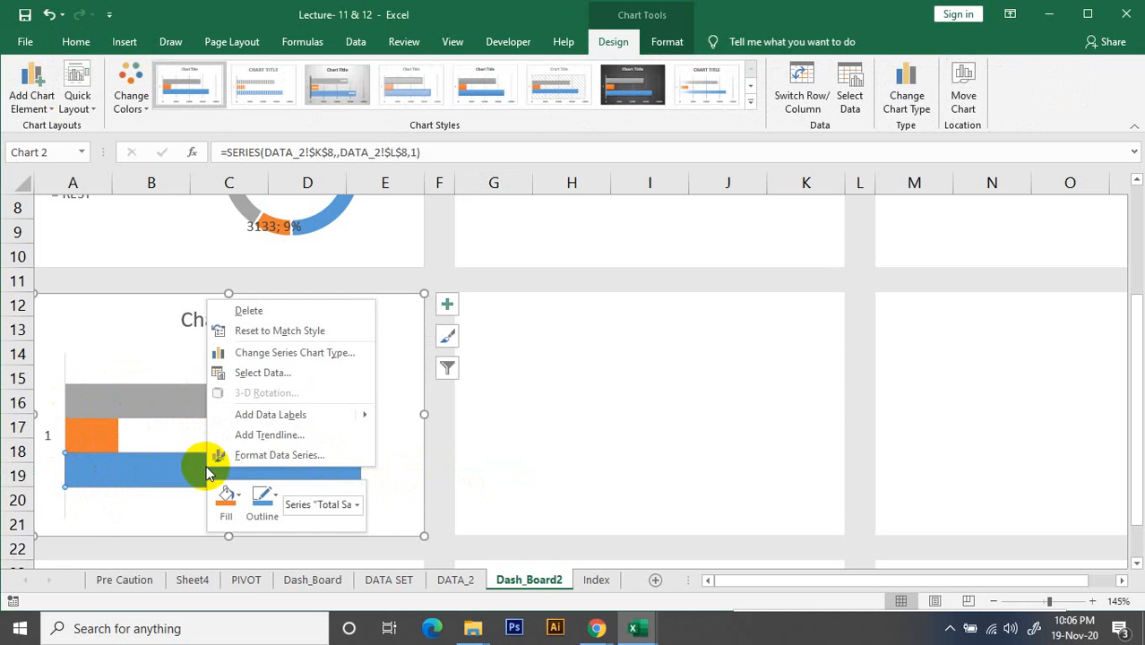
pyautogui.click(304, 456)
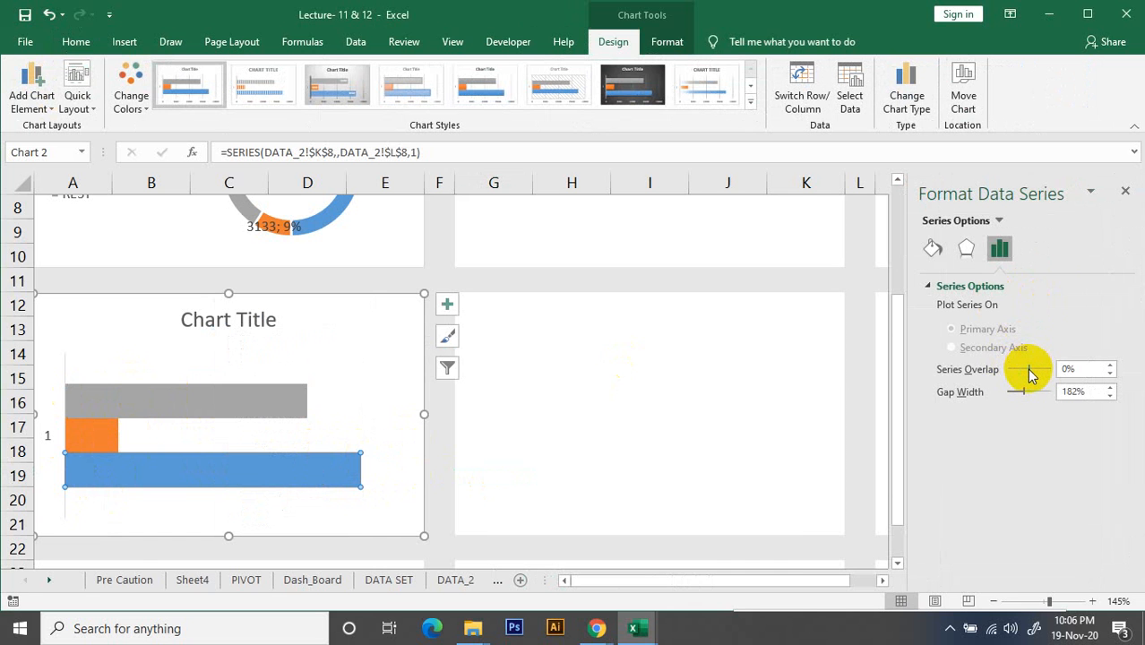
pyautogui.moveTo(1027, 369); pyautogui.dragTo(1050, 376)
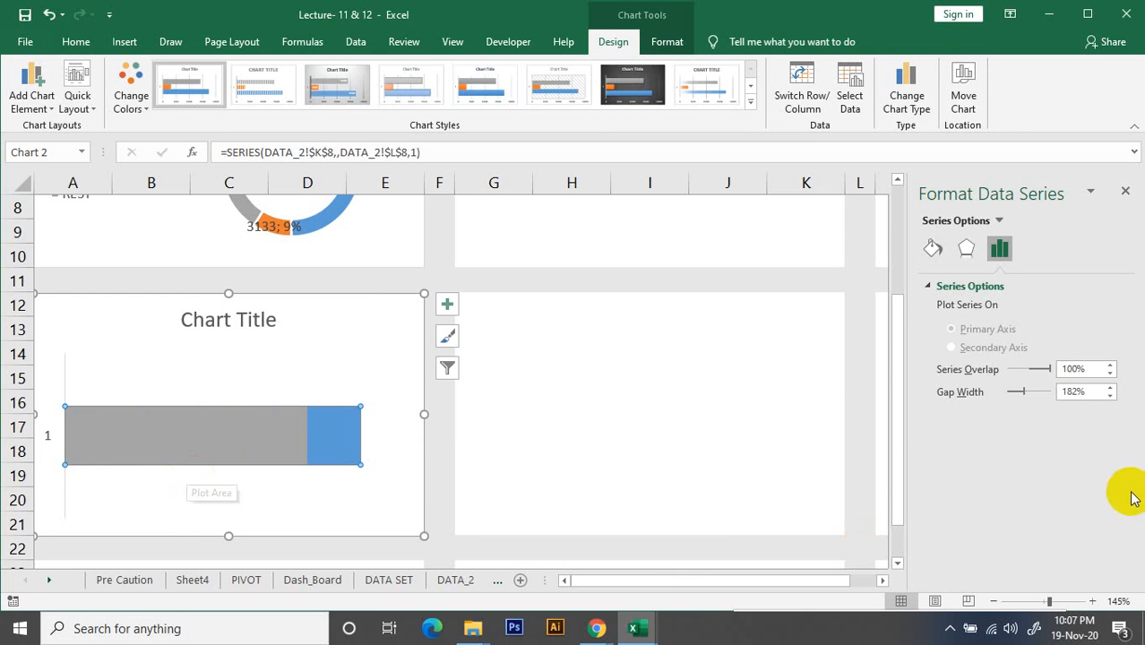
pyautogui.moveTo(1023, 394); pyautogui.dragTo(1046, 397)
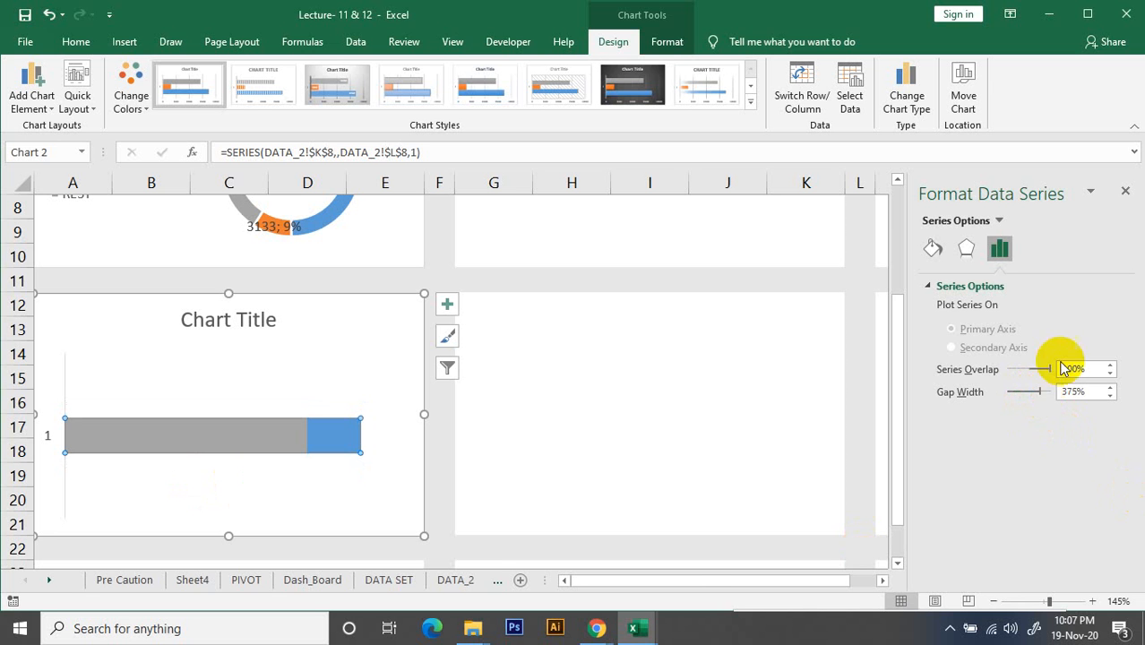
pyautogui.click(1125, 191)
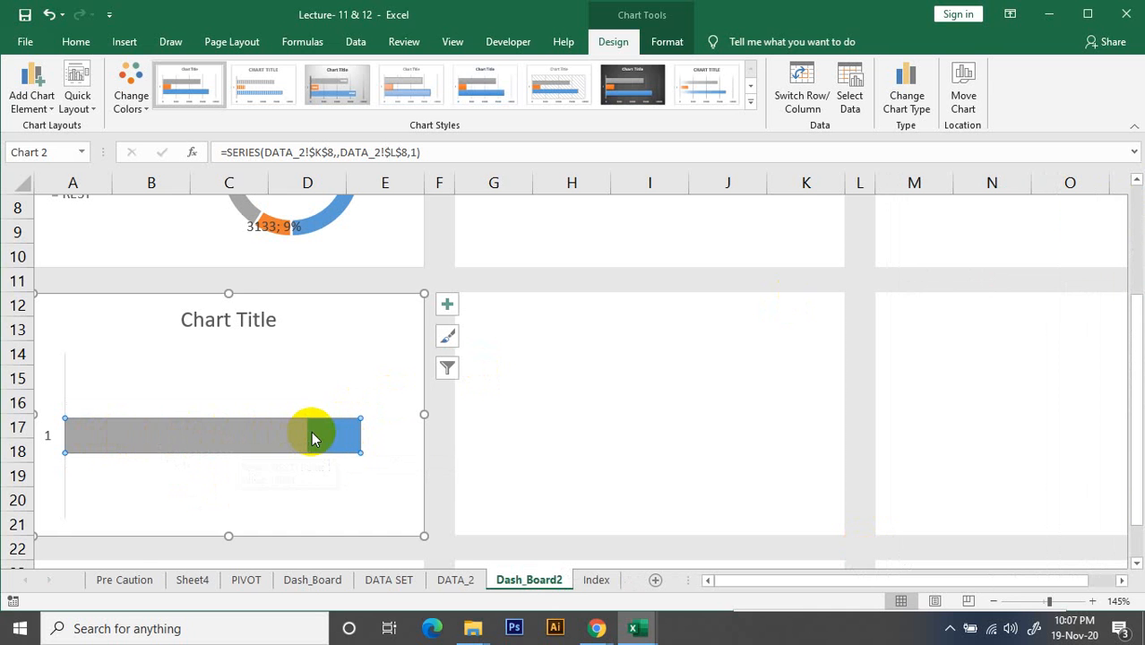
# Apply the Colorful Palette 1 colour scheme to the bar chart
pyautogui.click(134, 112)
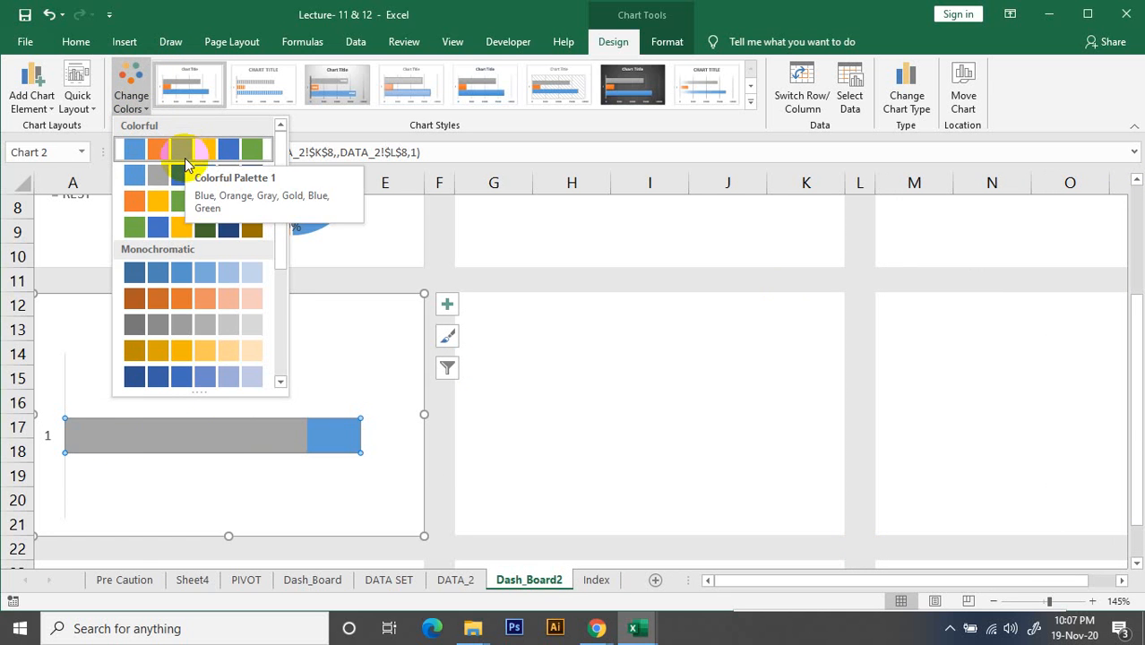
pyautogui.click(184, 159)
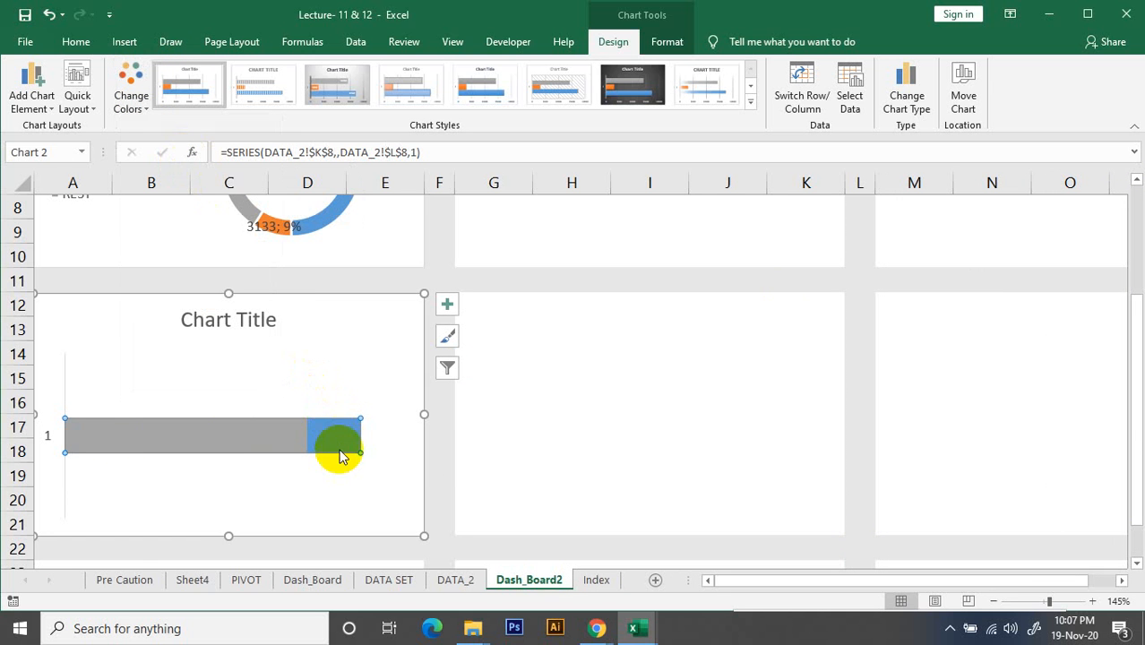
pyautogui.click(861, 112)
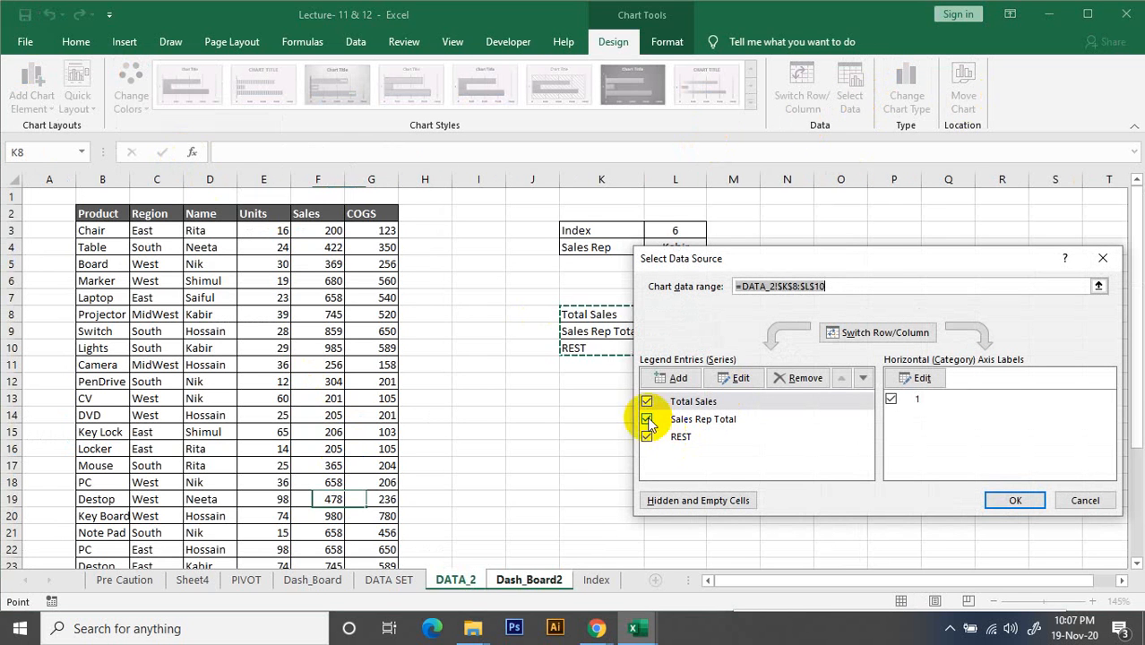
pyautogui.click(549, 582)
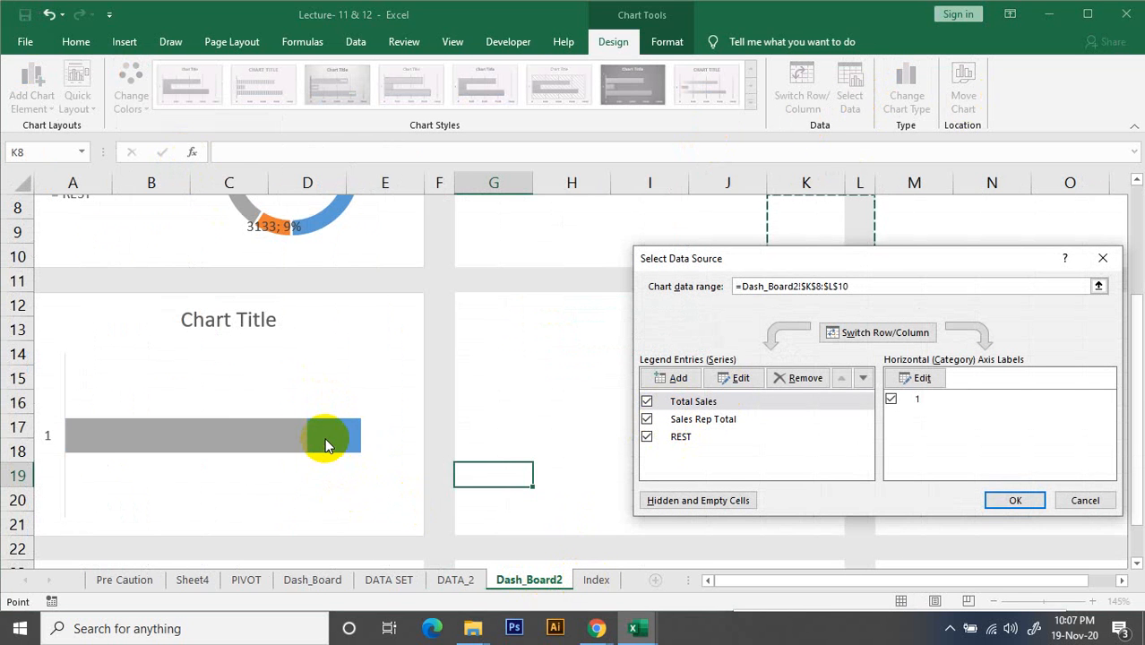
pyautogui.click(719, 425)
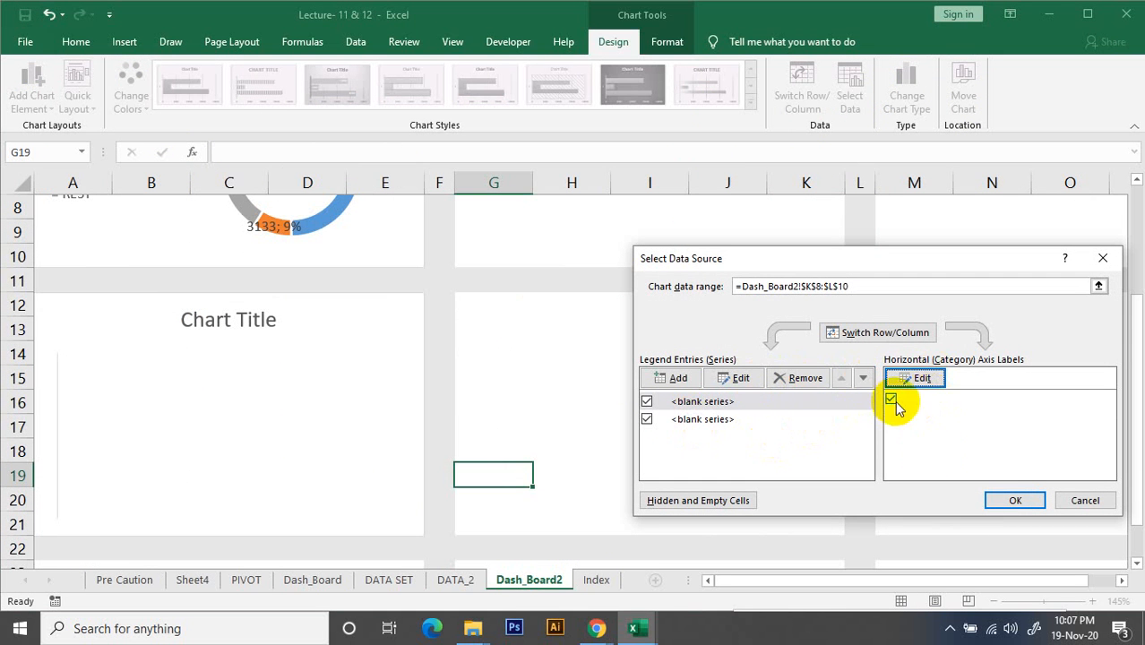
pyautogui.click(1087, 499)
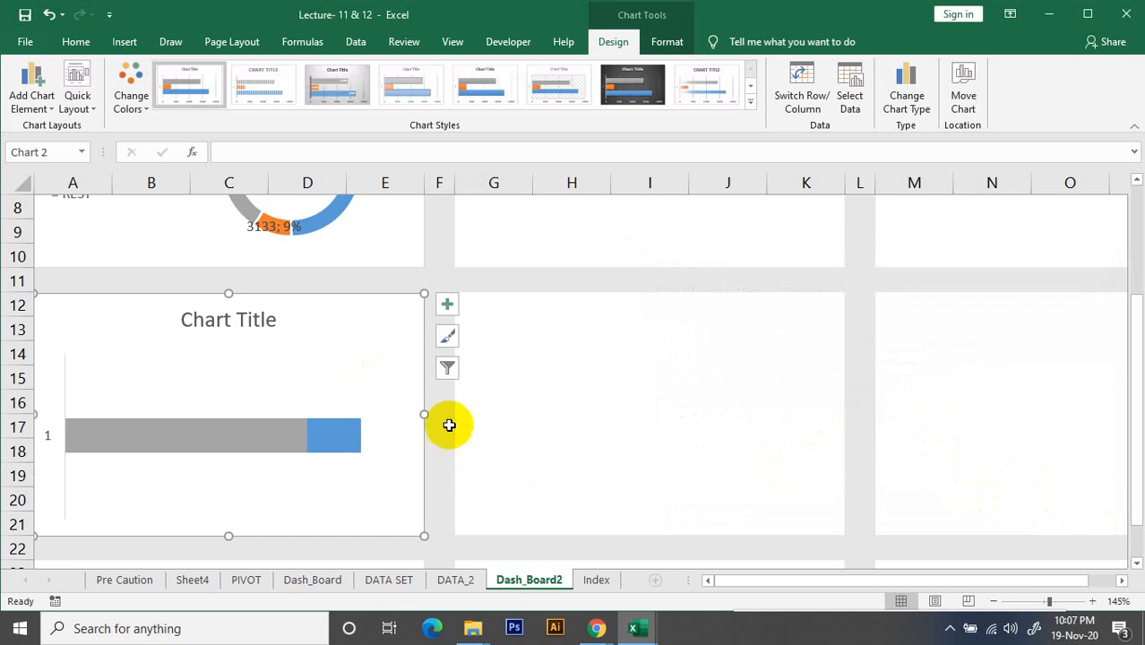
# Try to move the Sales Rep Total series below REST in the bar chart's series order
pyautogui.click(354, 434)
pyautogui.click(852, 106)
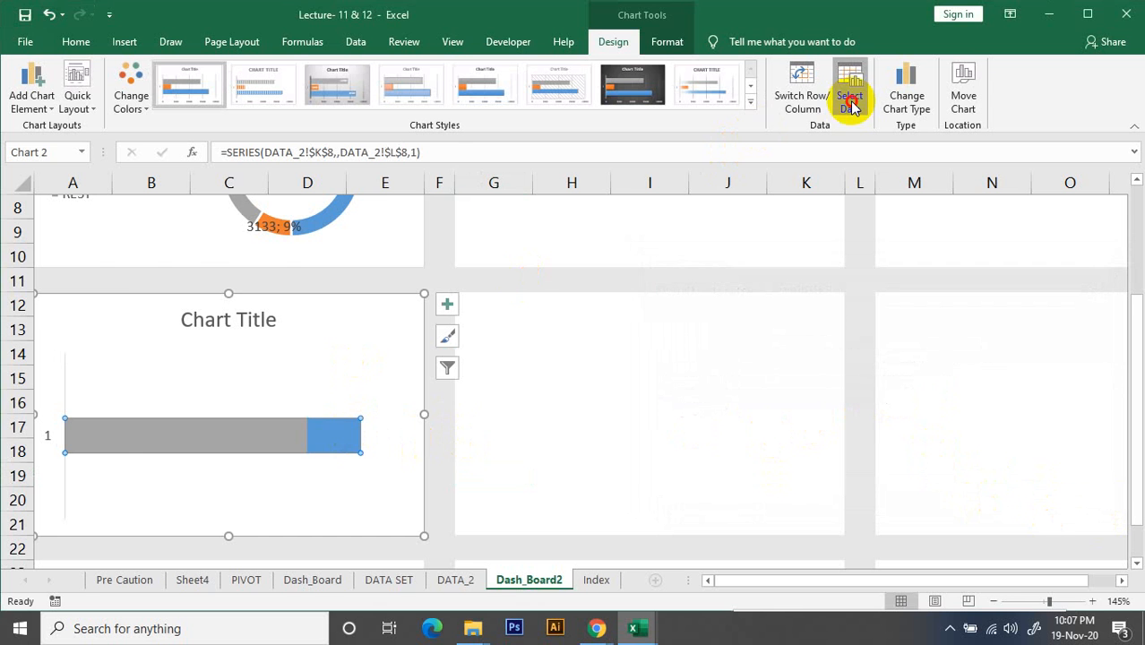
pyautogui.click(764, 421)
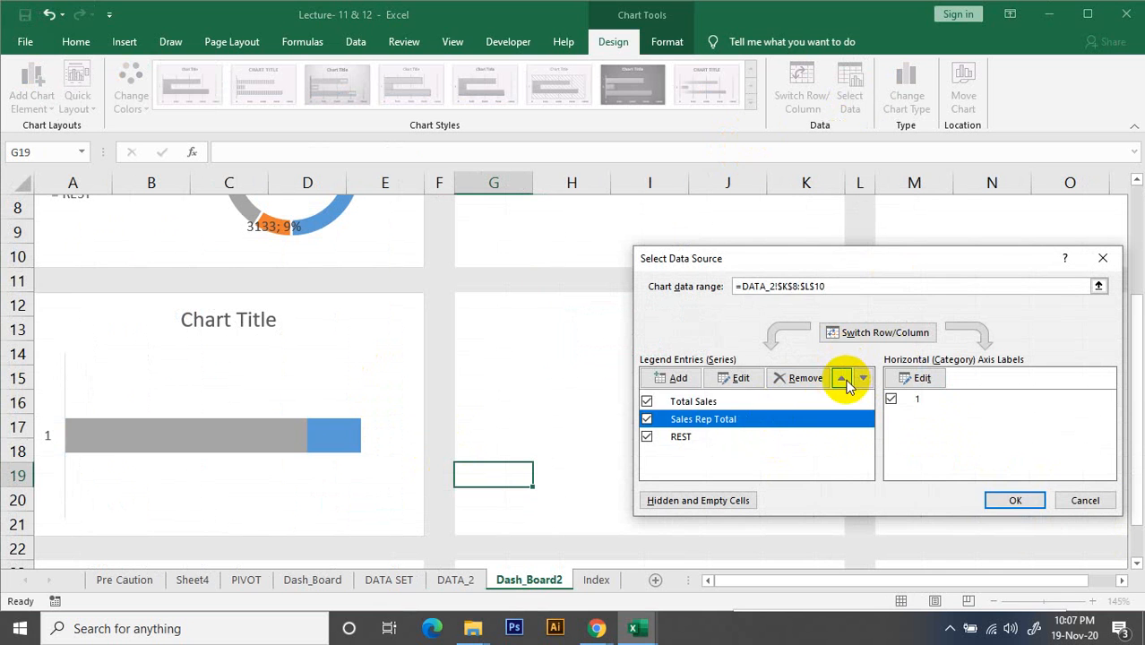
pyautogui.click(844, 379)
pyautogui.click(862, 379)
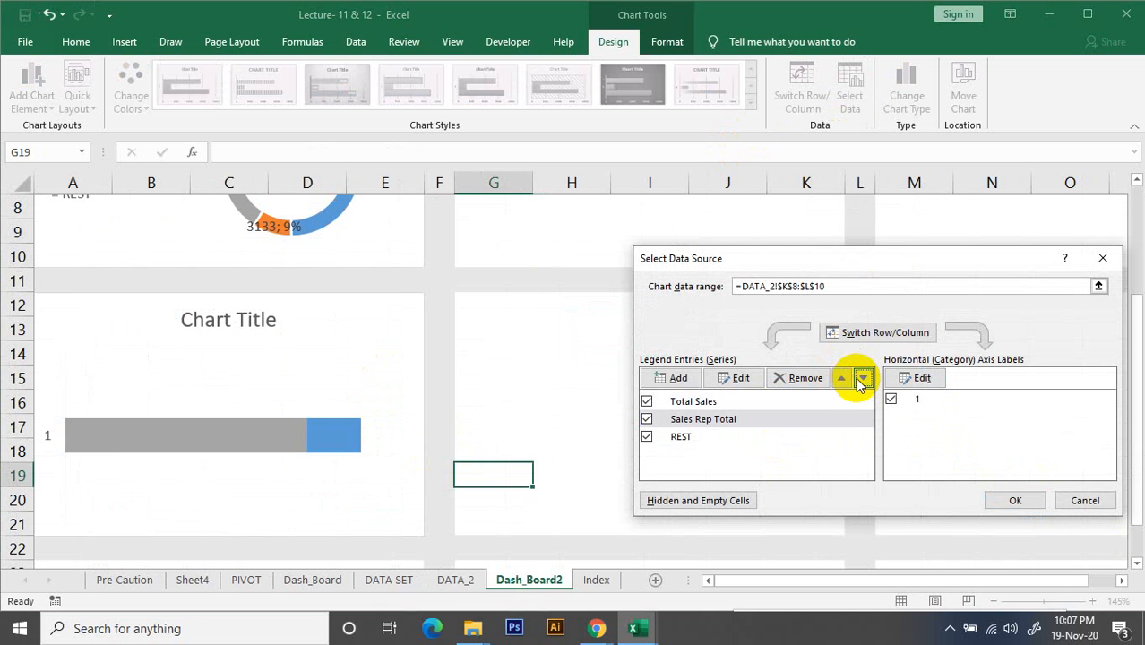
pyautogui.click(864, 379)
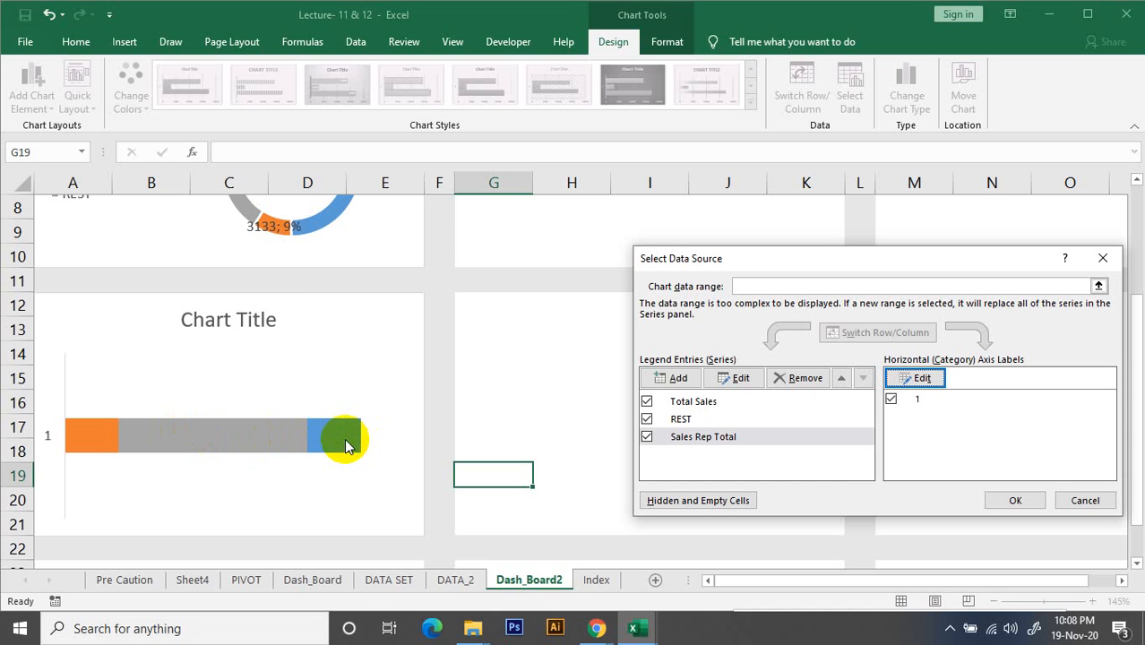
pyautogui.click(1085, 501)
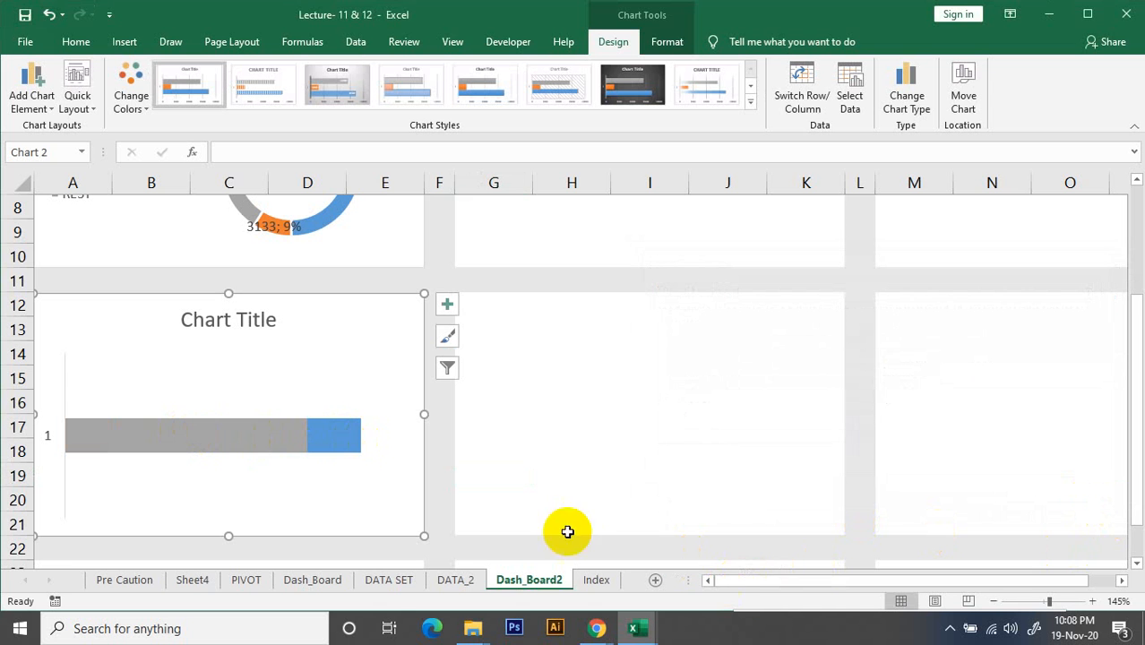
# Delete the vertical category axis from the bar chart and deselect the chart
pyautogui.keyDown('ctrl'); pyautogui.scroll(-1, 113, 406); pyautogui.keyUp('ctrl')
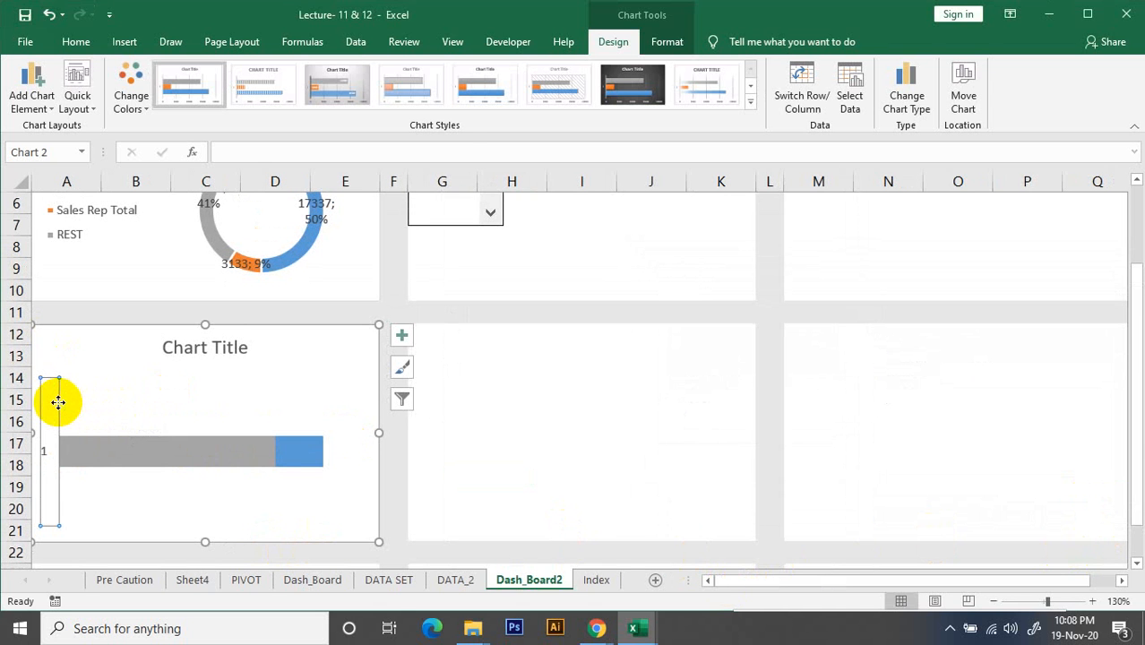
pyautogui.press('Delete')
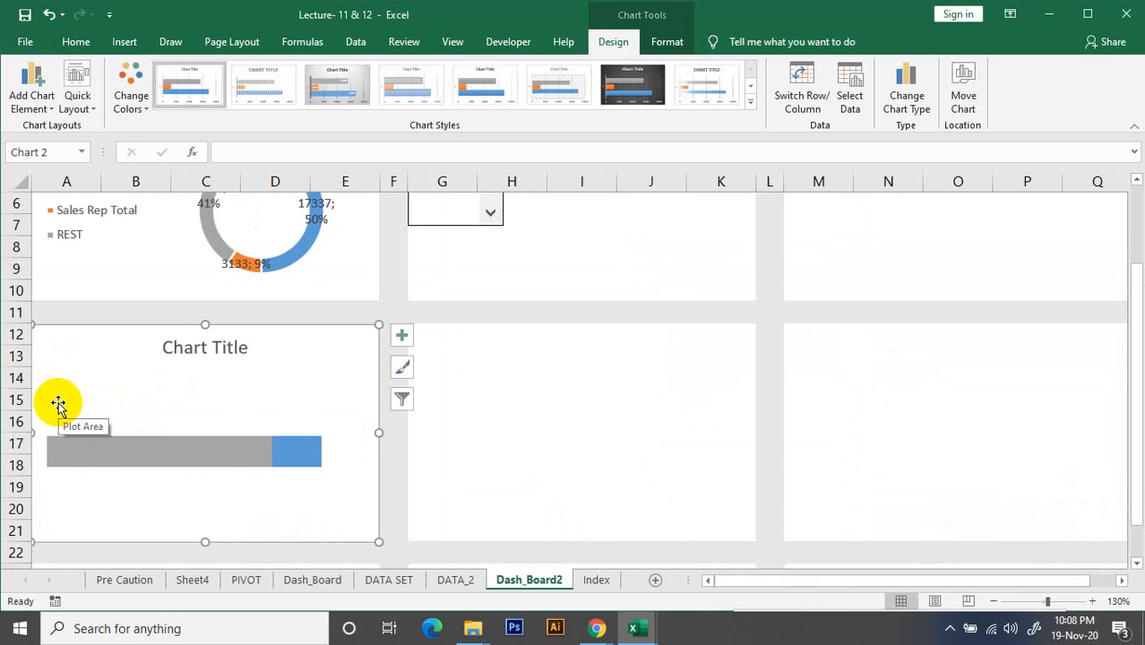
pyautogui.click(712, 439)
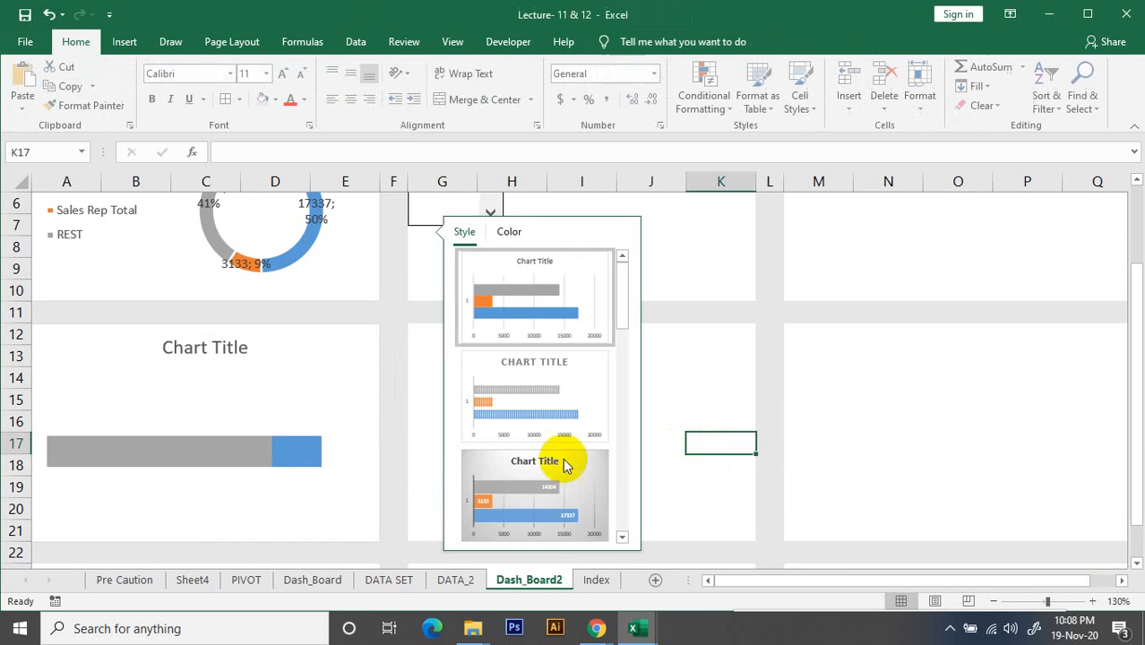
pyautogui.click(720, 362)
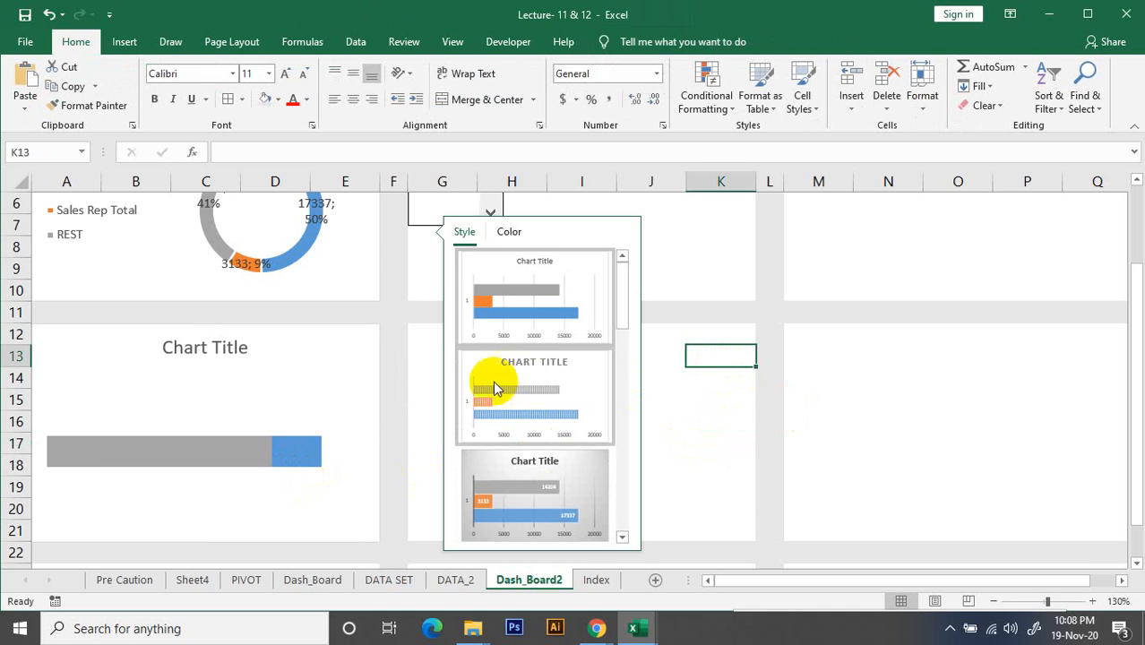
# Reapply the first Colorful palette to the bar chart and deselect the chart
pyautogui.click(409, 332)
pyautogui.click(270, 452)
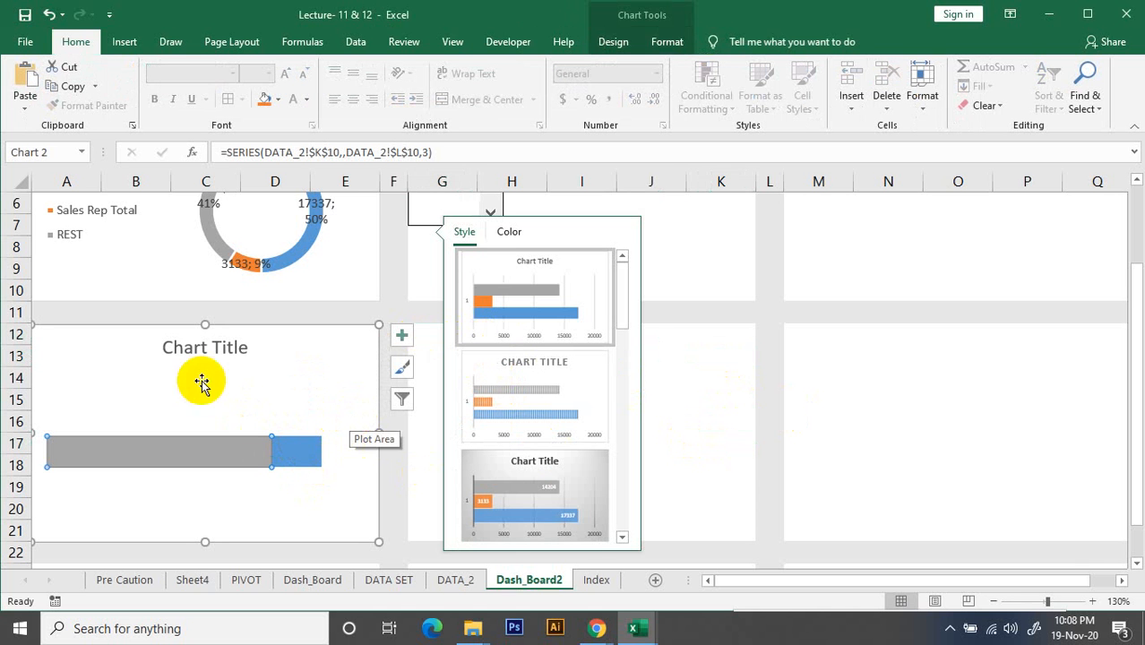
pyautogui.click(614, 42)
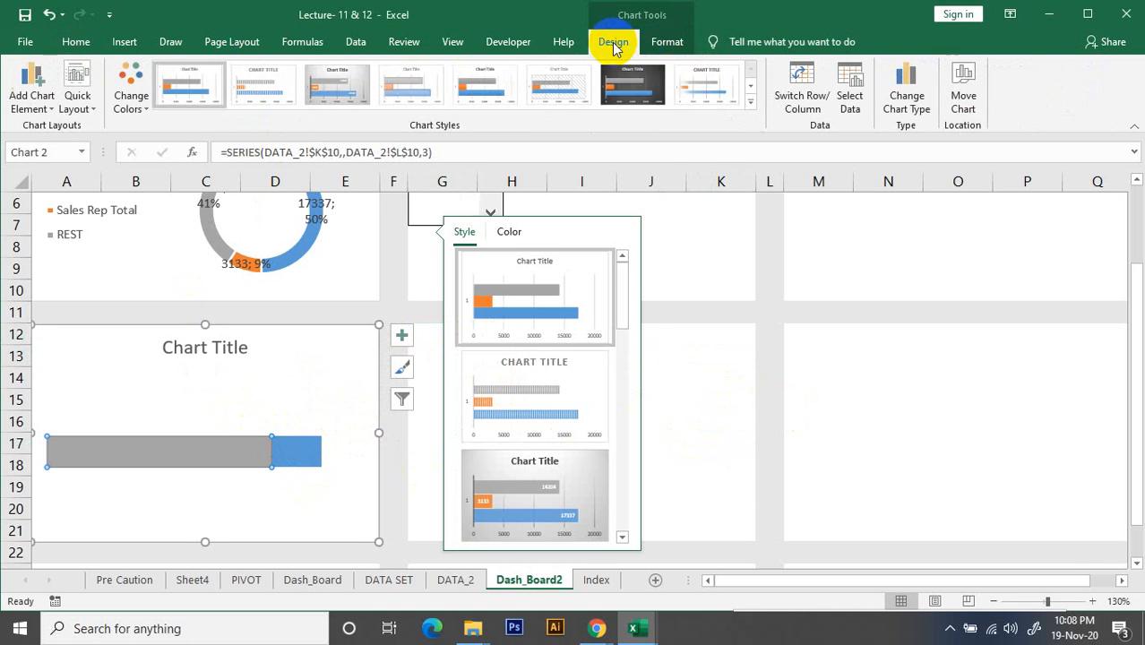
pyautogui.click(131, 98)
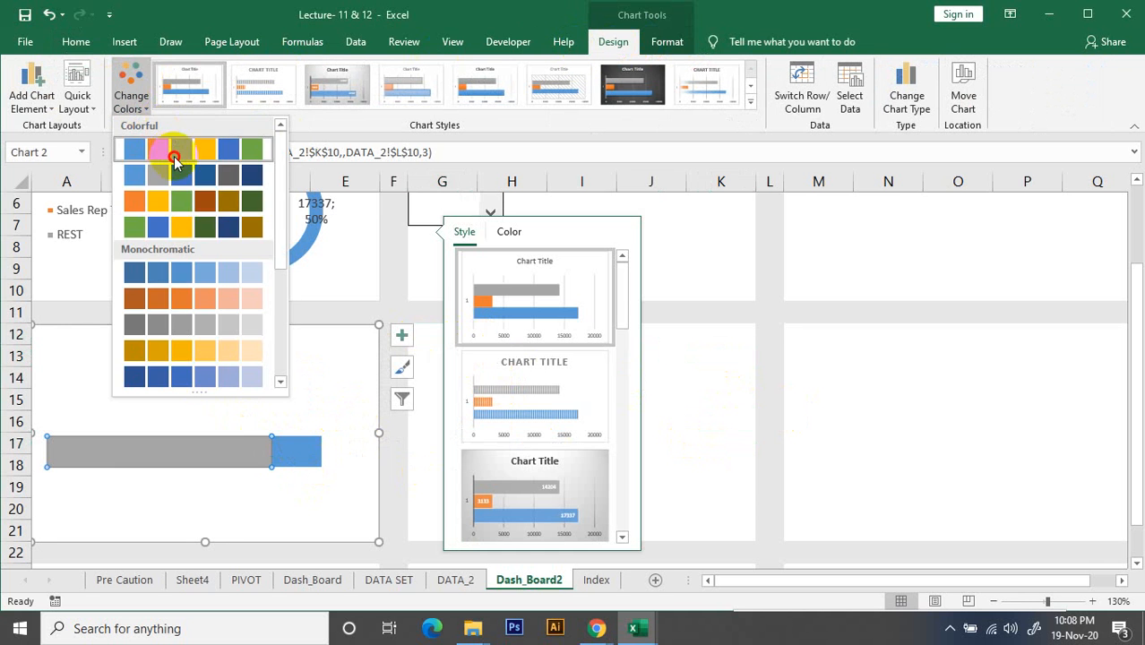
pyautogui.click(159, 148)
pyautogui.click(708, 340)
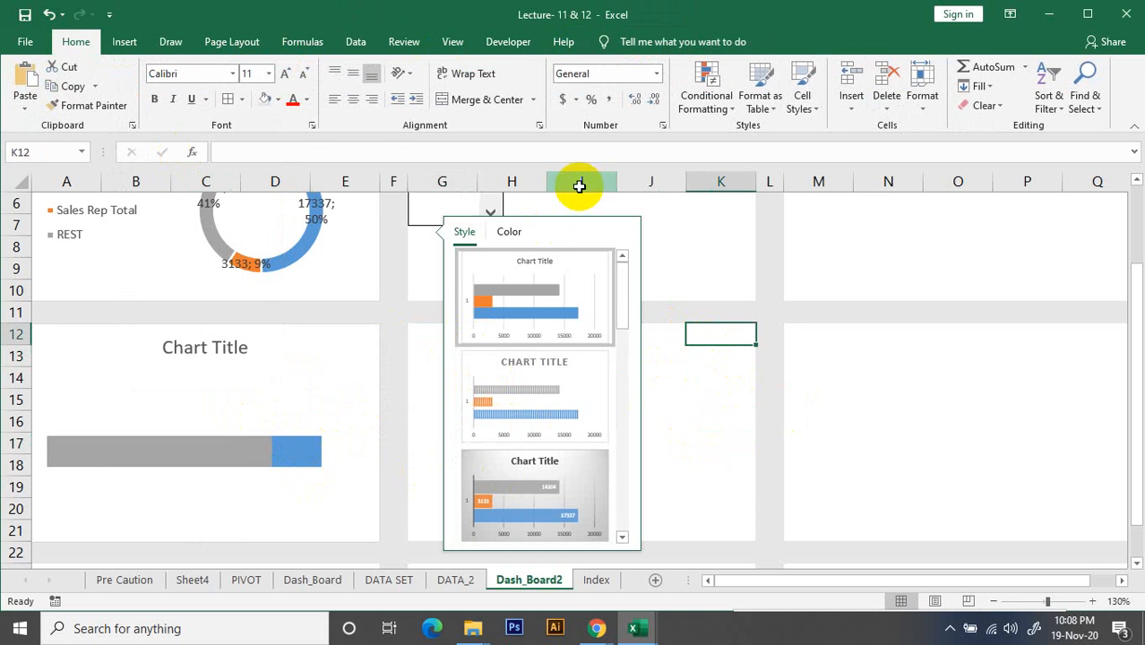
pyautogui.click(652, 181)
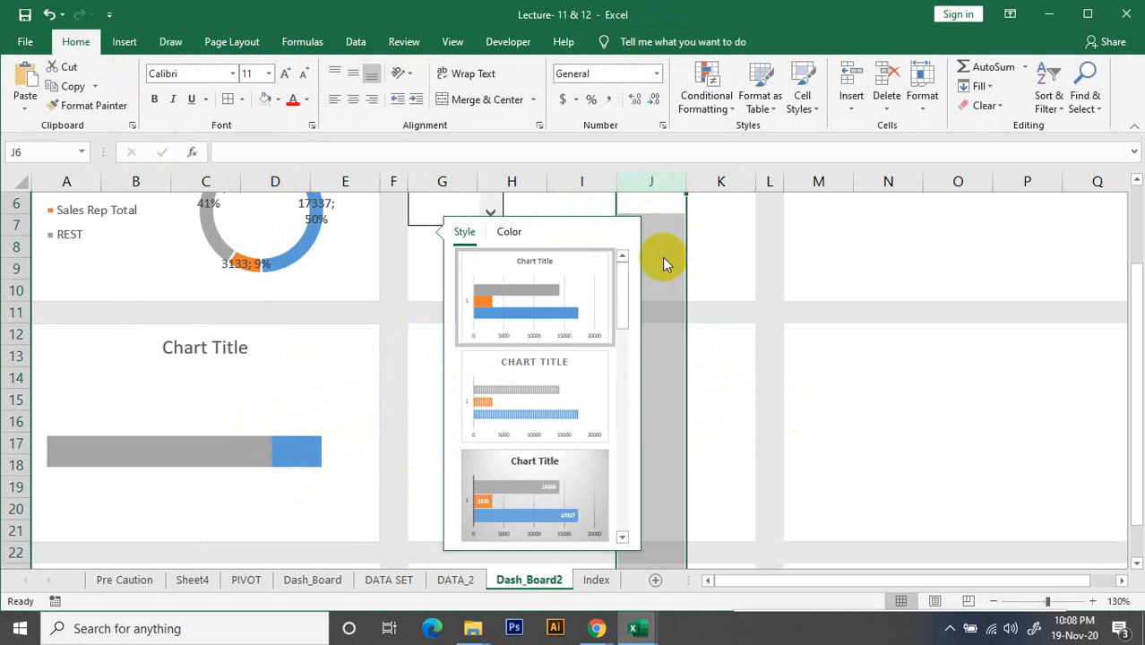
# Move the Sales Rep Total series below REST in the bar chart's data source and deselect the chart
pyautogui.click(258, 451)
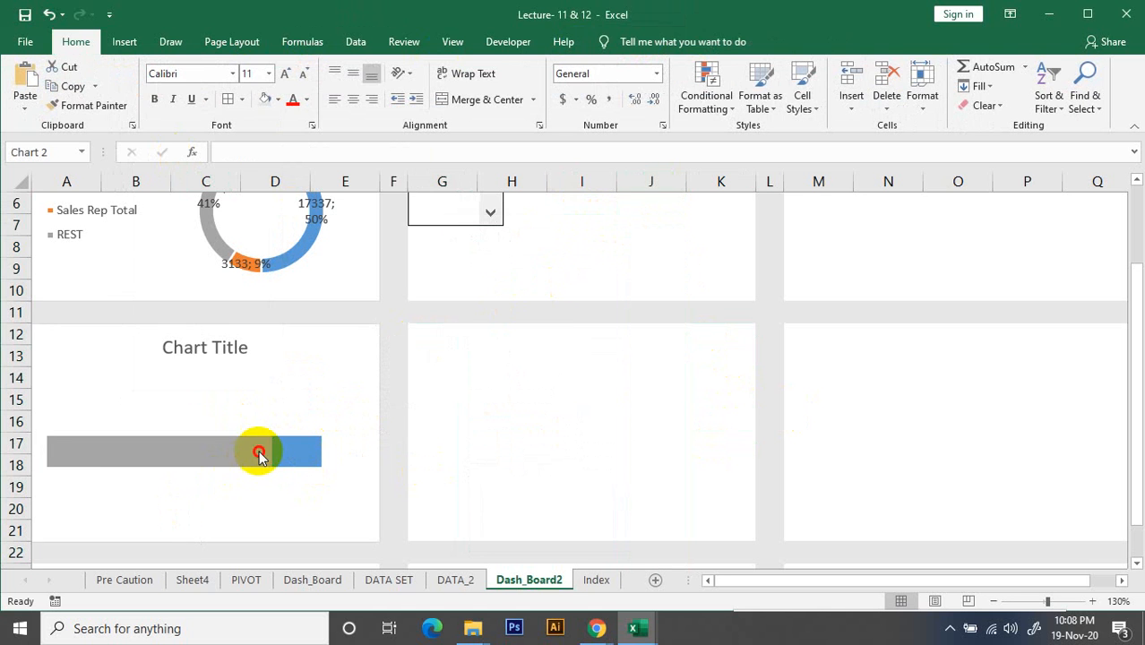
pyautogui.rightClick(288, 448)
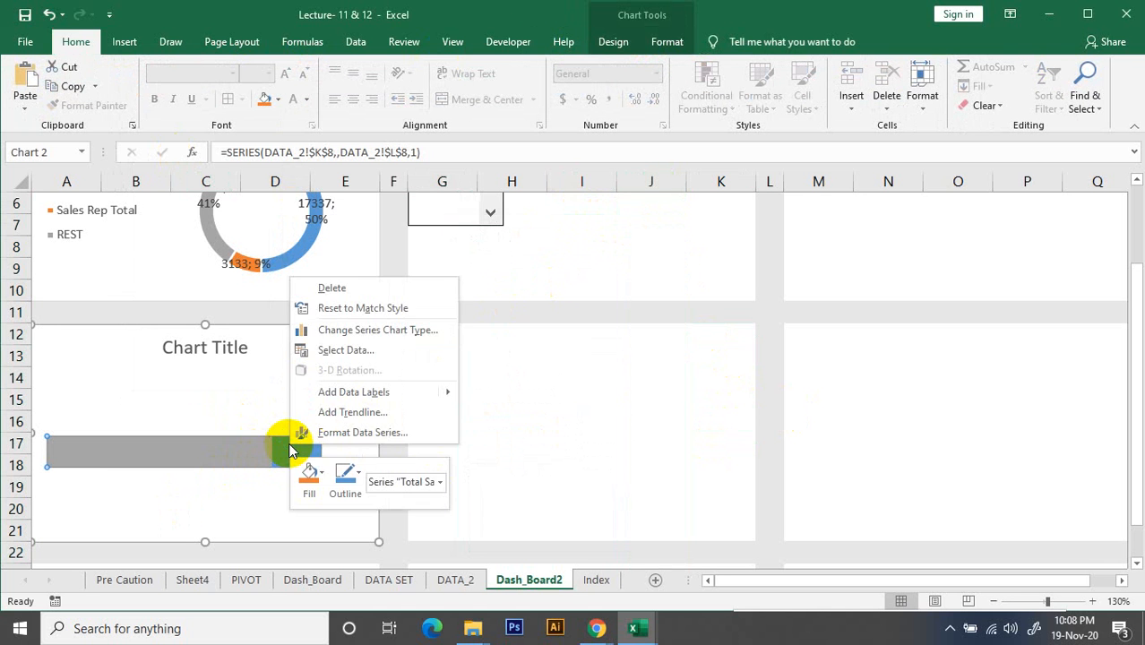
pyautogui.click(252, 448)
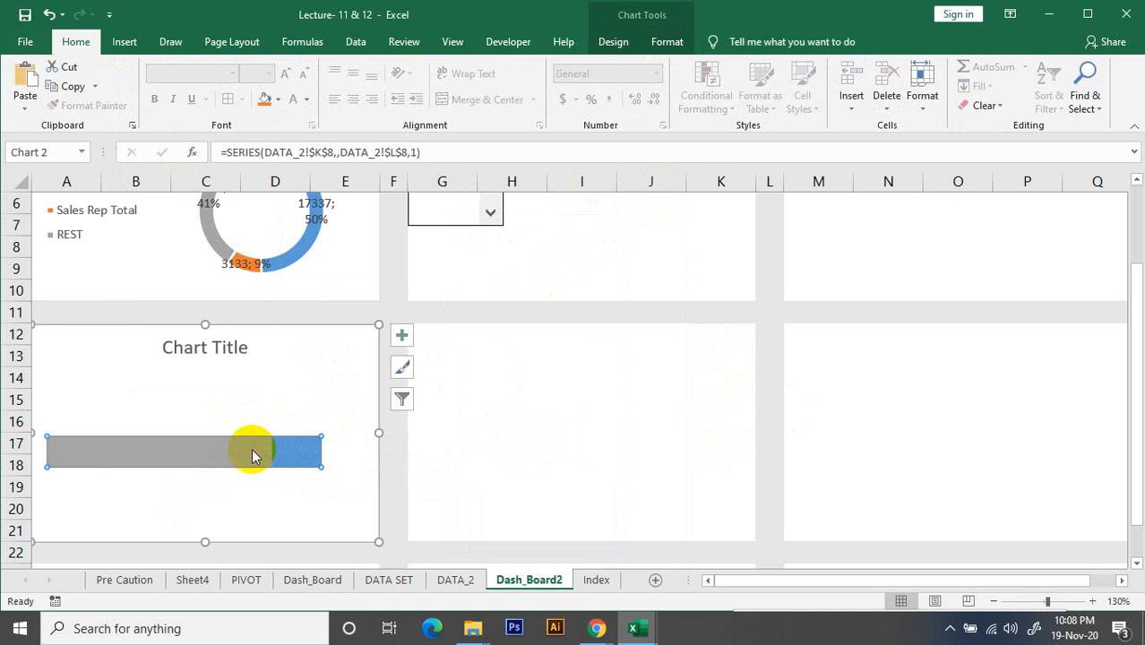
pyautogui.click(619, 41)
pyautogui.click(850, 97)
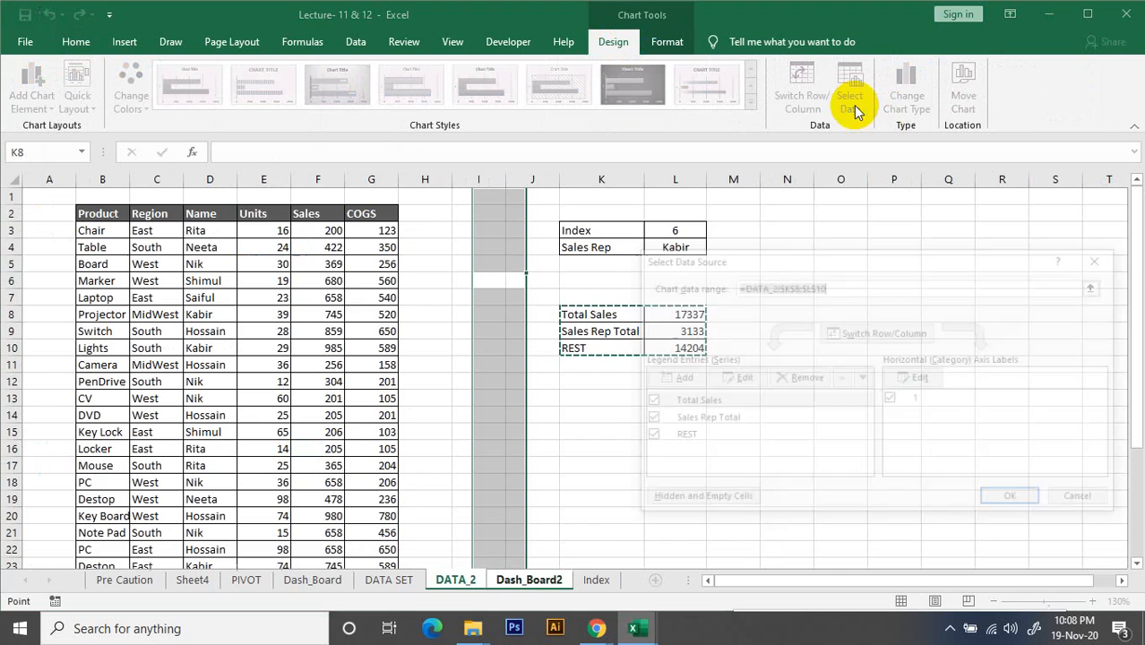
pyautogui.click(716, 423)
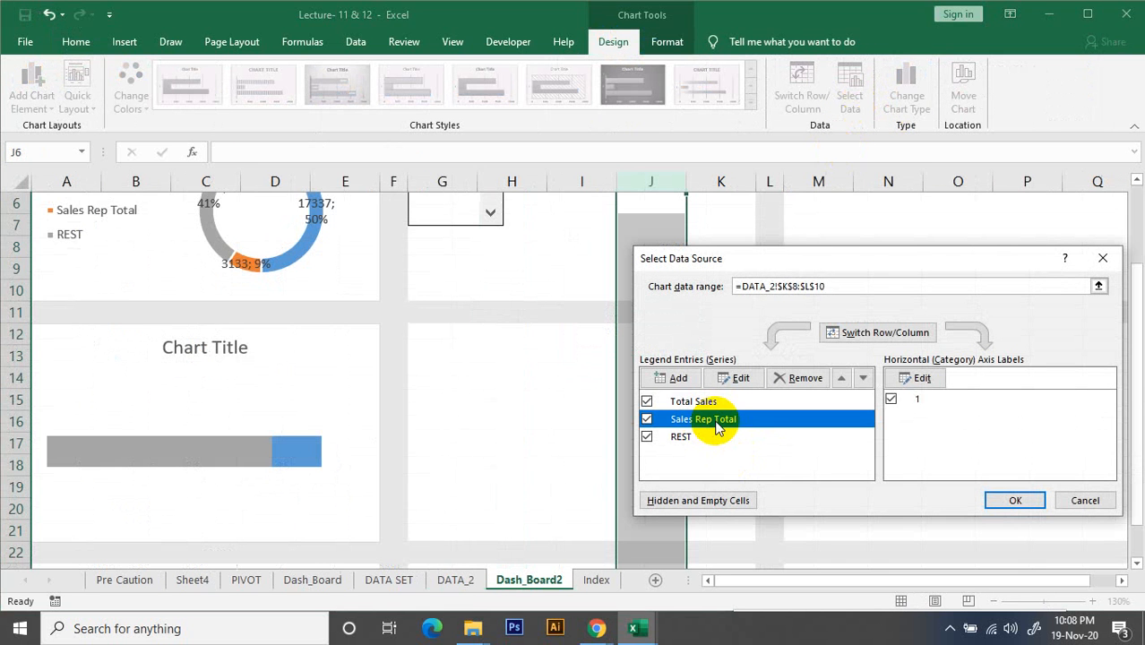
pyautogui.click(842, 379)
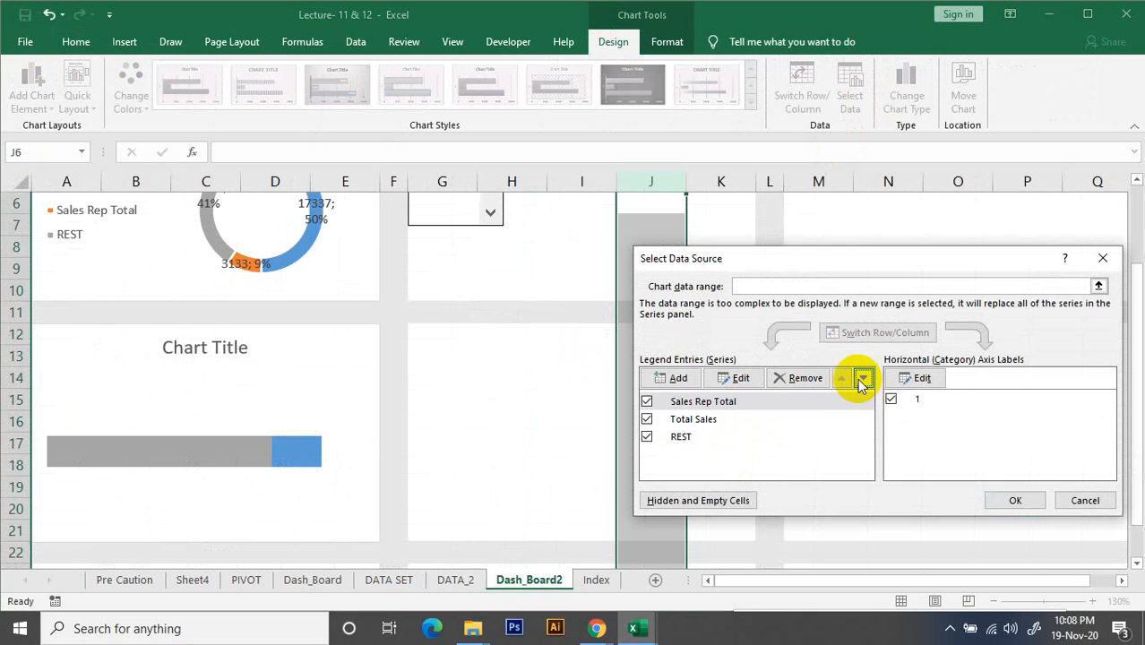
pyautogui.click(863, 379)
pyautogui.click(863, 379)
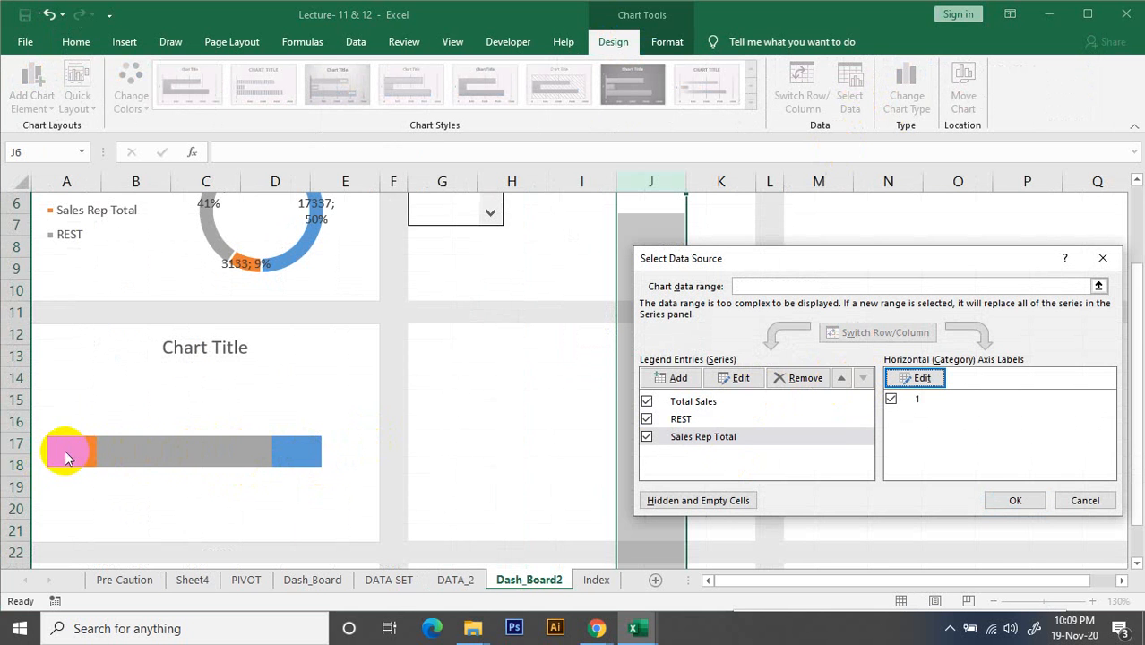
pyautogui.click(1010, 499)
pyautogui.click(482, 488)
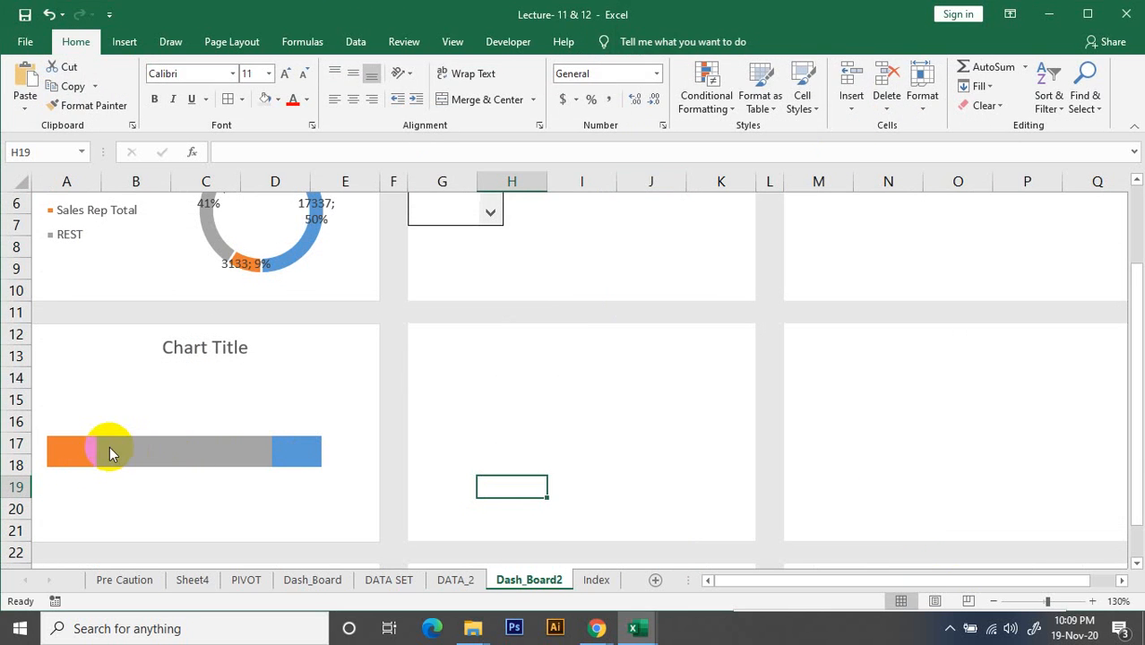
# Test both charts with the first sales rep in the list box, leaving the fourth rep selected
pyautogui.scroll(1, 179, 475)
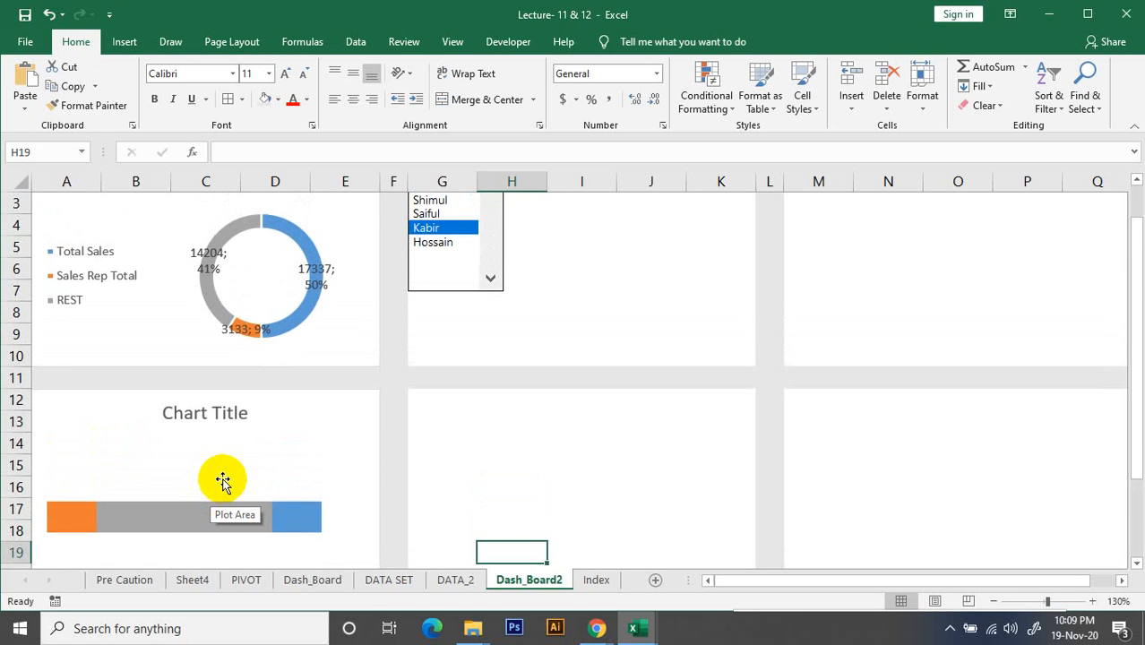
pyautogui.scroll(1, 223, 482)
pyautogui.keyDown('ctrl'); pyautogui.scroll(-2, 231, 450); pyautogui.keyUp('ctrl')
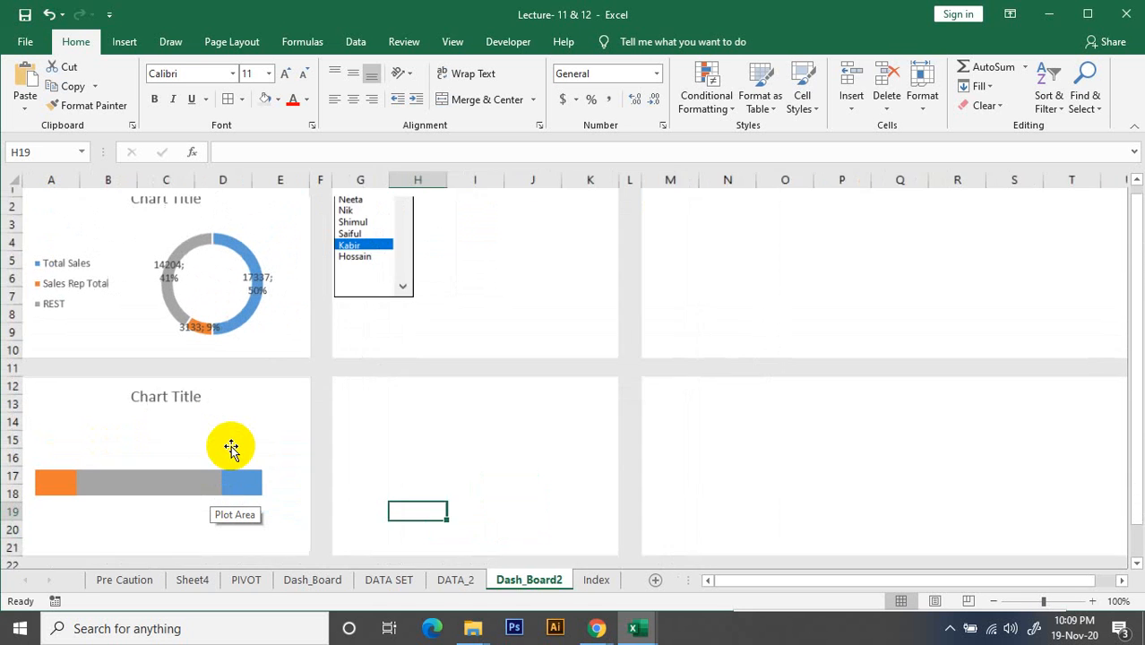
pyautogui.keyDown('ctrl'); pyautogui.scroll(-1, 232, 450); pyautogui.keyUp('ctrl')
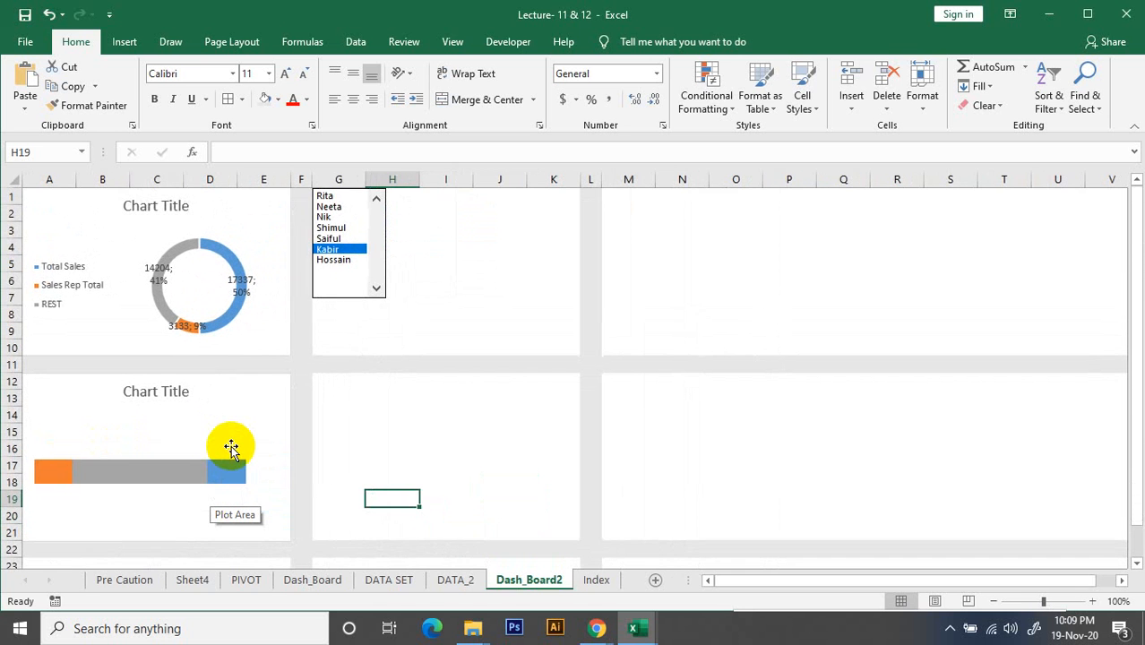
pyautogui.click(328, 227)
pyautogui.click(326, 196)
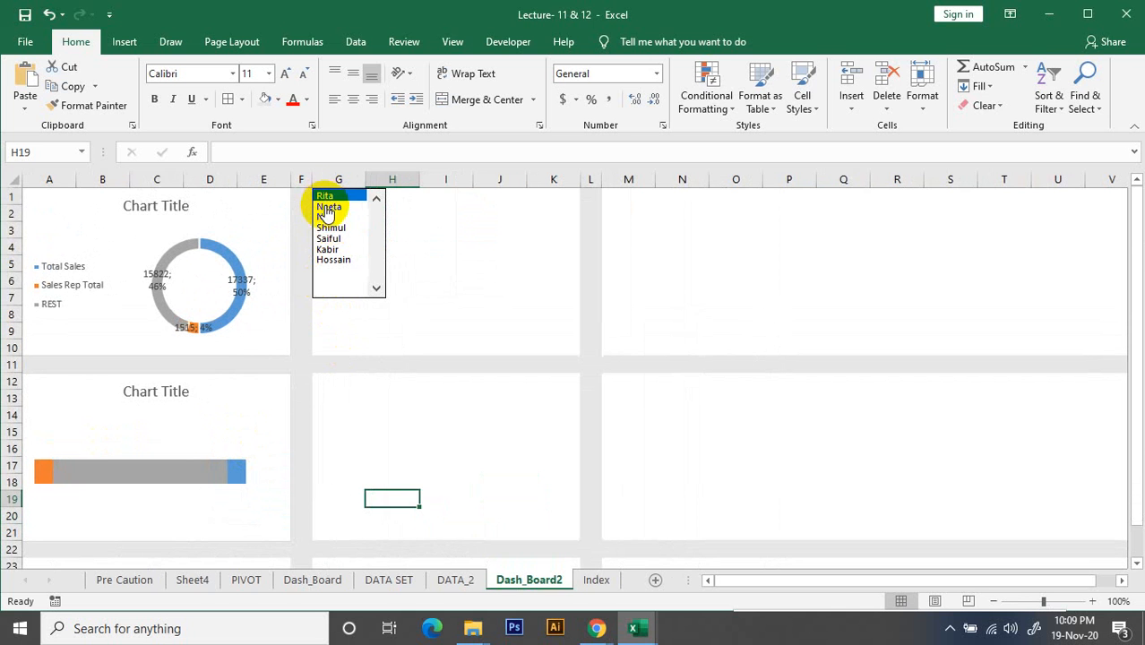
pyautogui.click(328, 228)
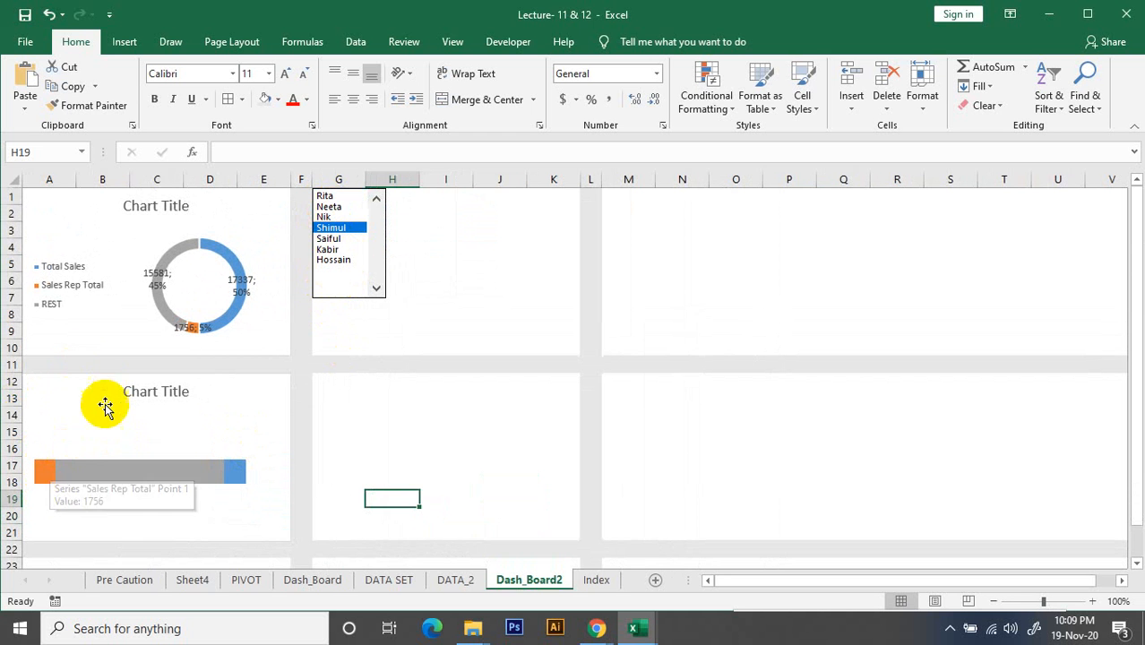
pyautogui.click(229, 475)
pyautogui.rightClick(235, 477)
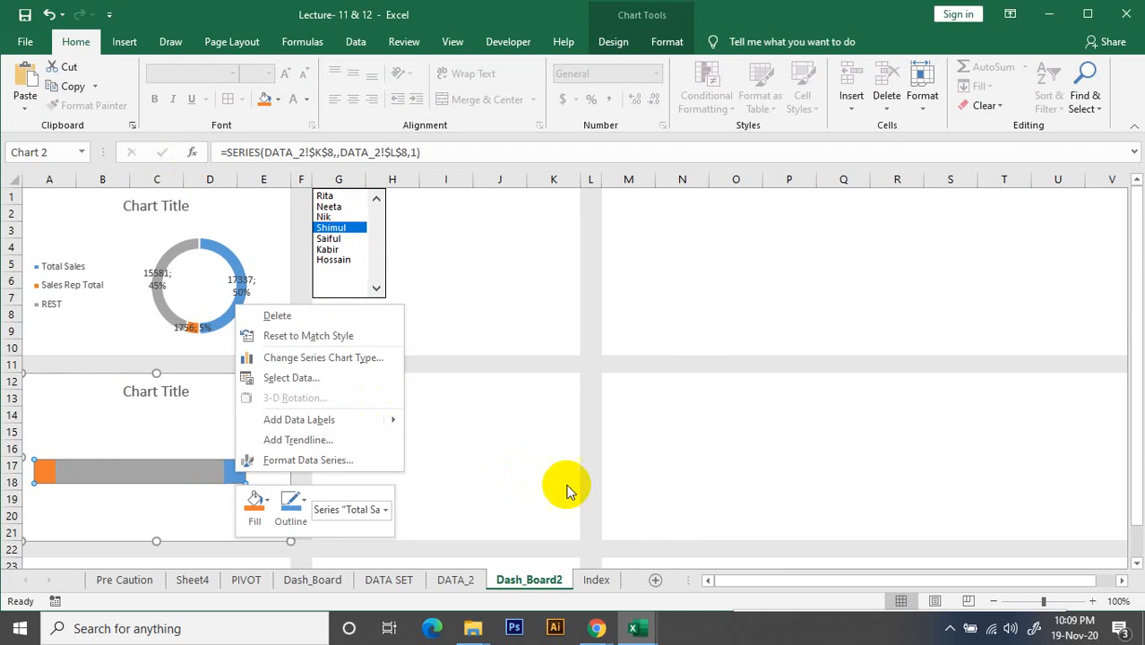
pyautogui.press('Escape')
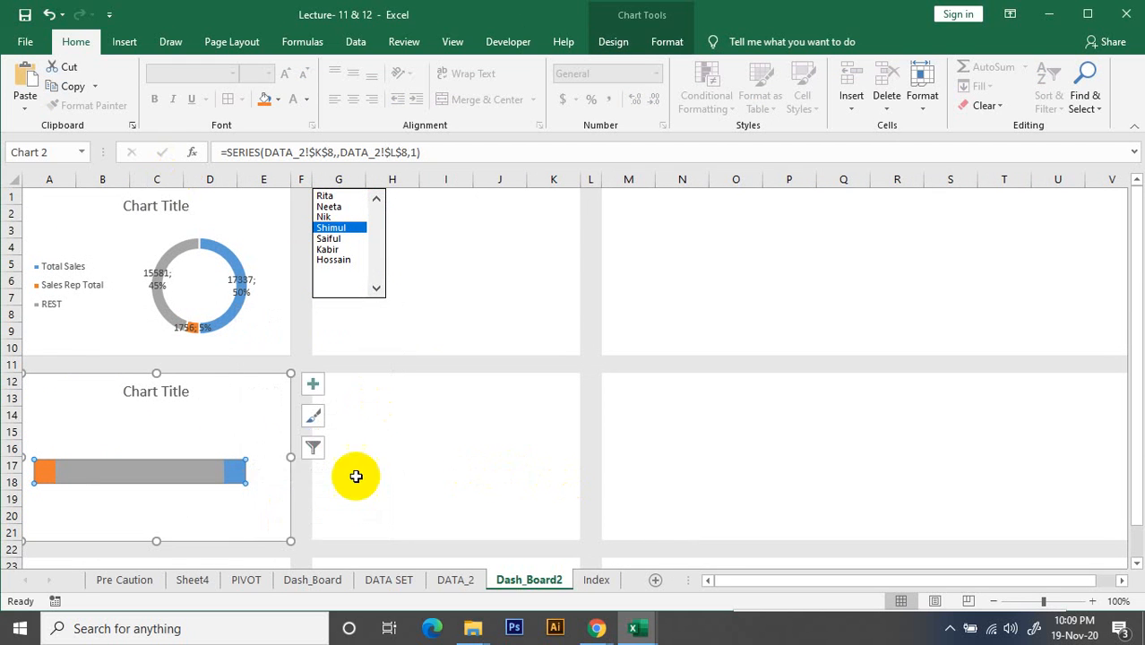
pyautogui.click(312, 384)
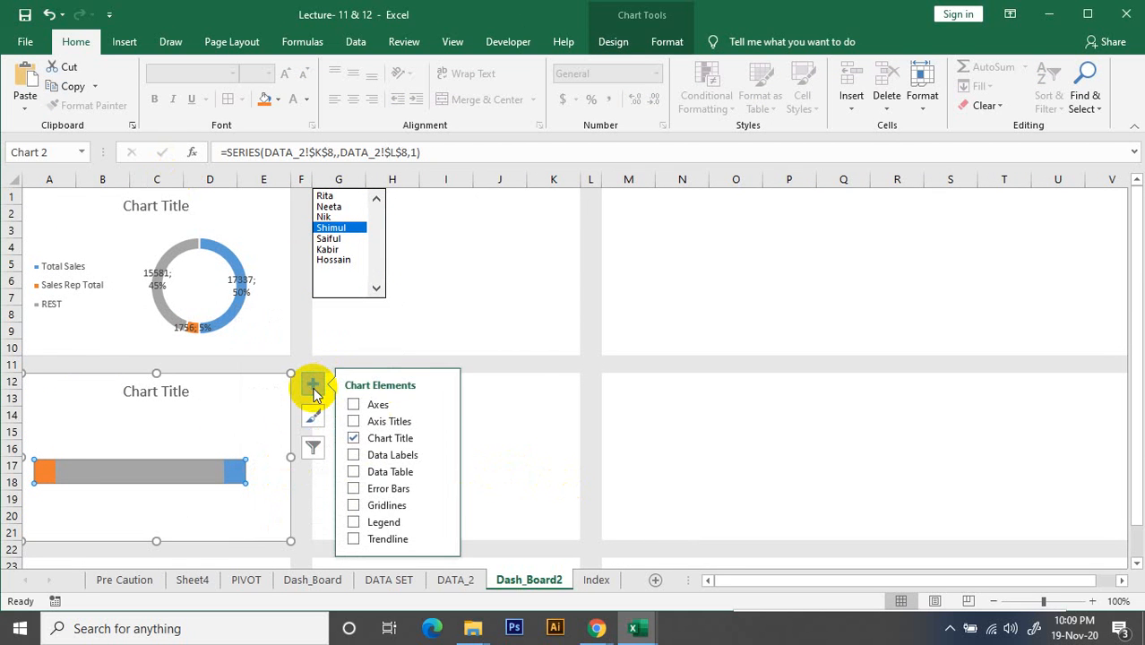
pyautogui.click(528, 400)
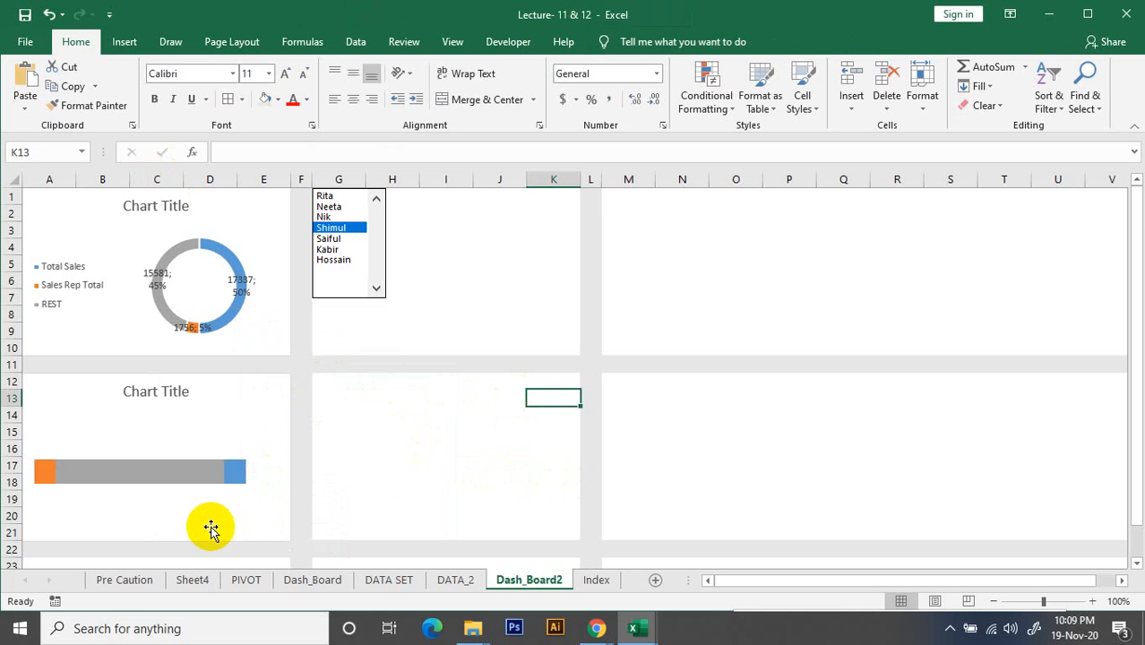
pyautogui.keyDown('ctrl'); pyautogui.scroll(2, 228, 527); pyautogui.keyUp('ctrl')
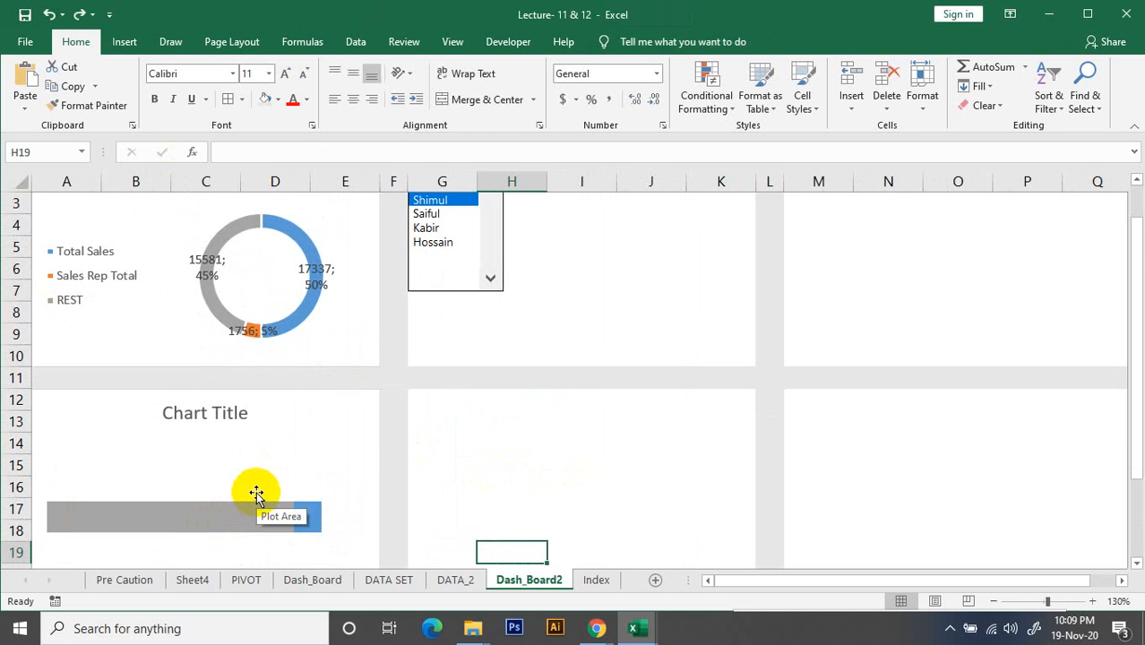
pyautogui.scroll(-1, 255, 494)
pyautogui.click(220, 451)
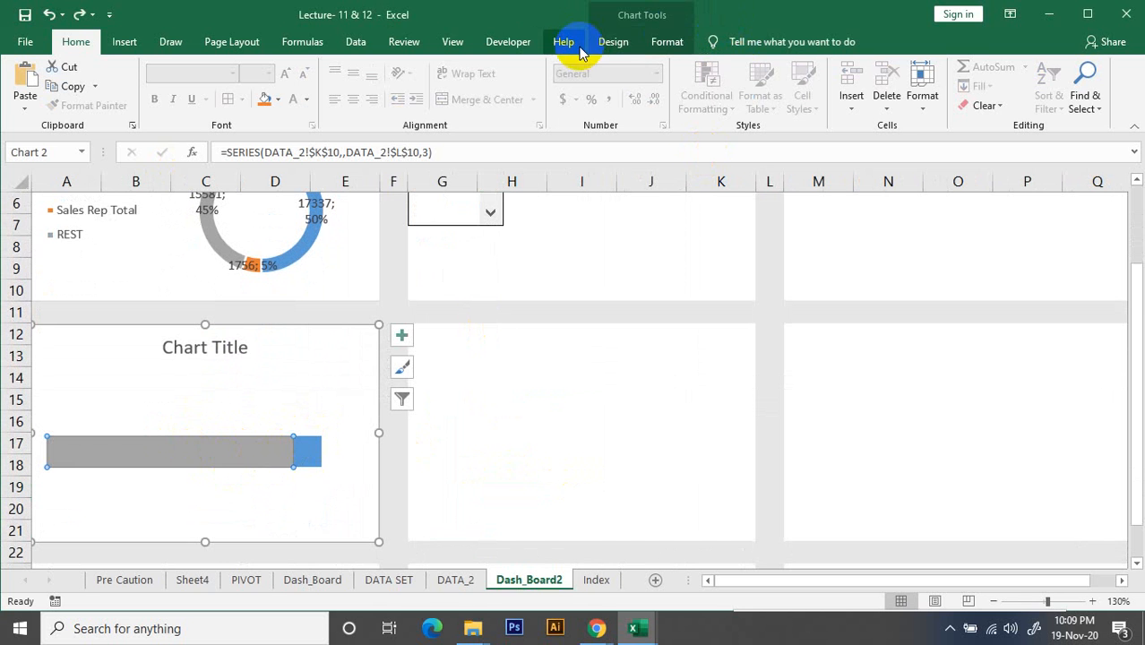
pyautogui.click(615, 42)
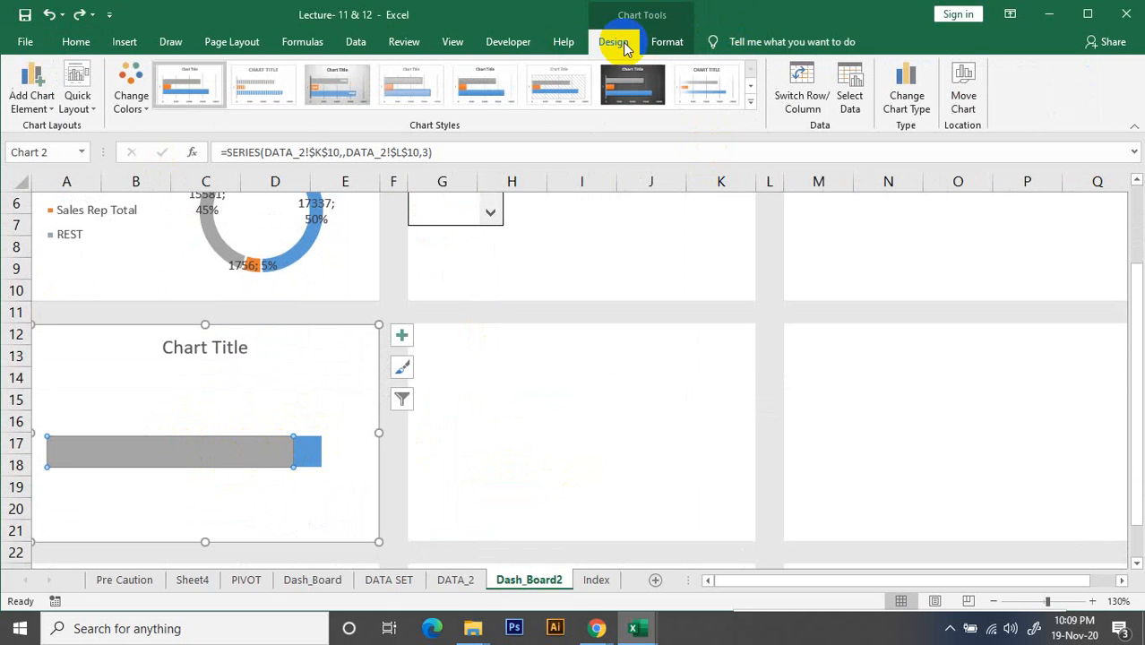
pyautogui.click(854, 101)
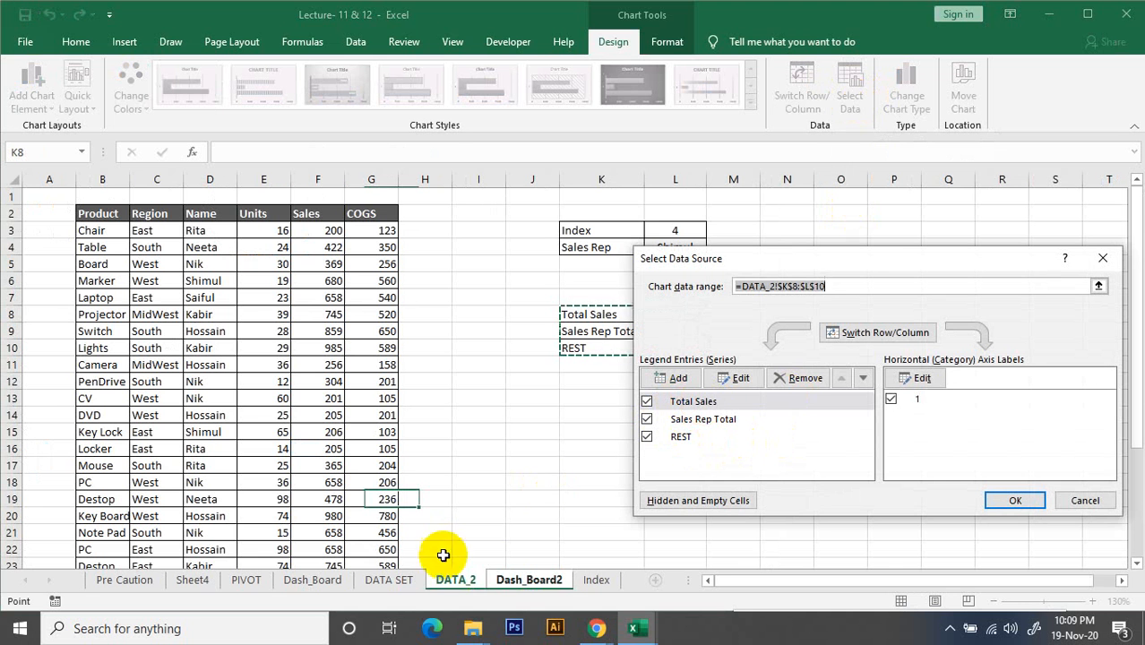
pyautogui.click(509, 585)
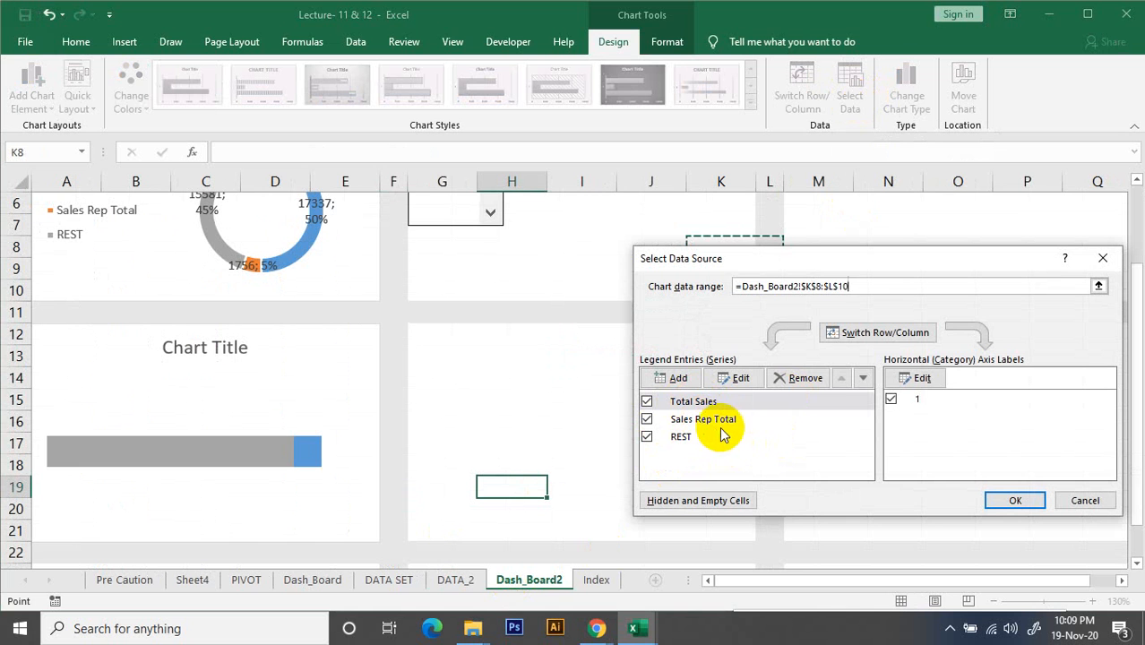
pyautogui.click(672, 439)
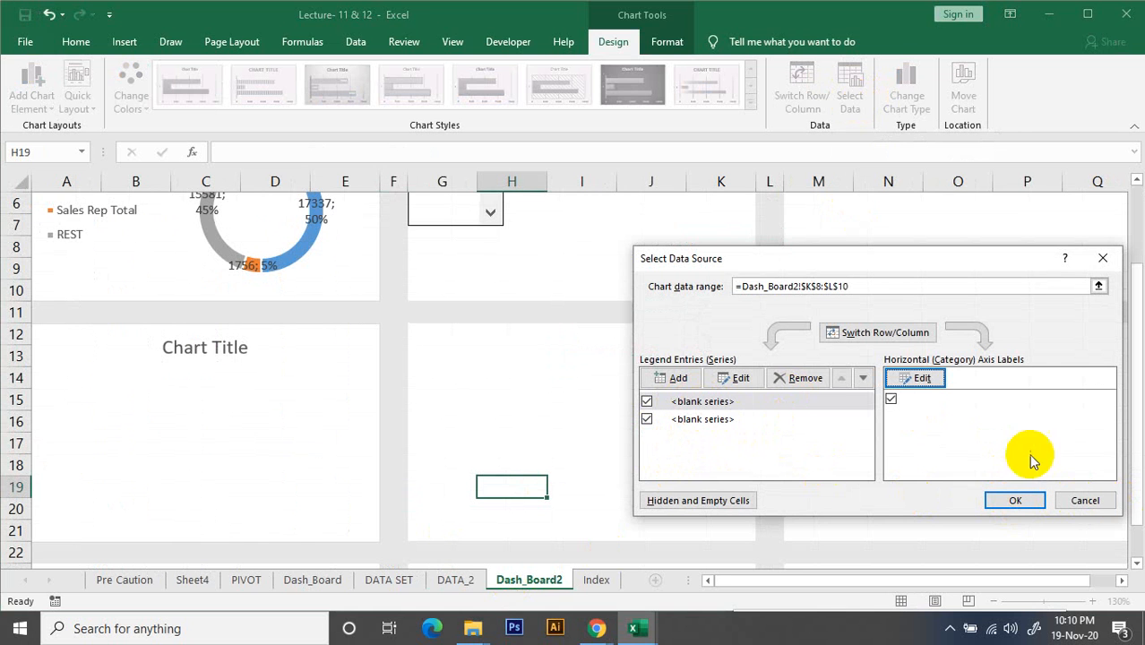
pyautogui.click(1081, 500)
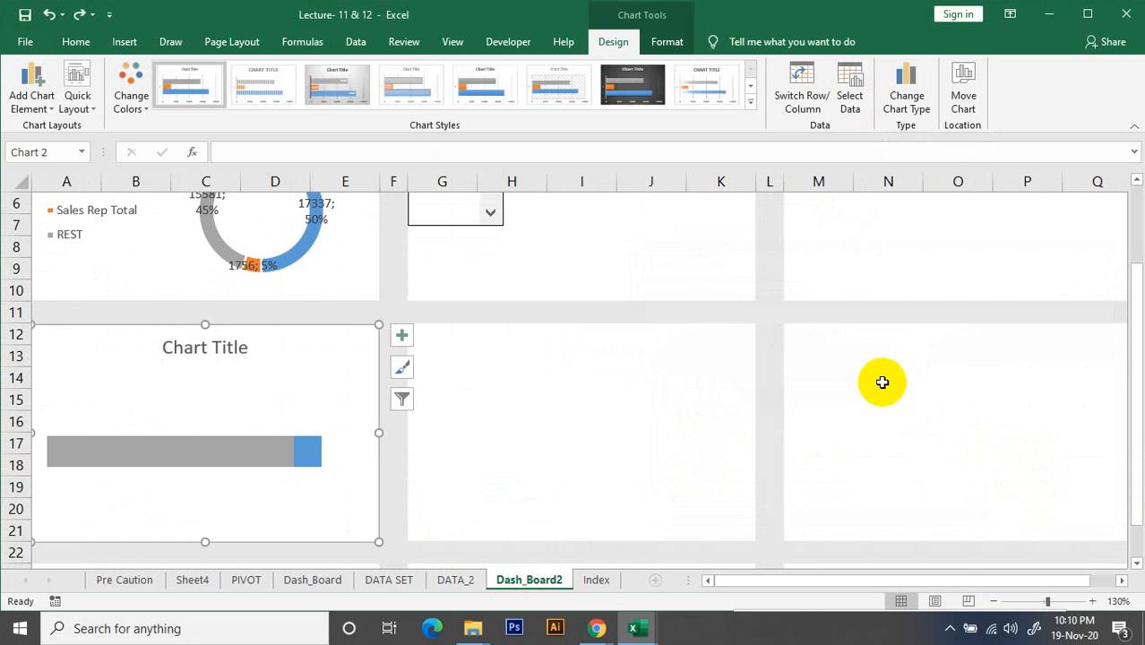
# Move the REST series above Sales Rep Total in the bar chart's data source series order
pyautogui.click(850, 97)
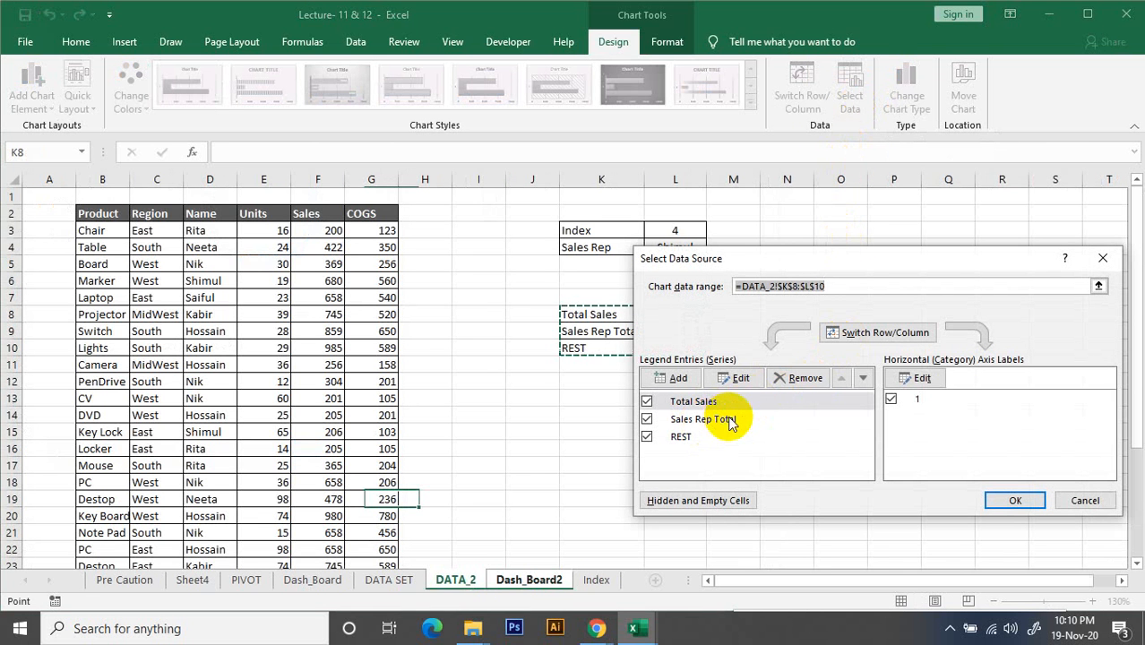
pyautogui.click(678, 437)
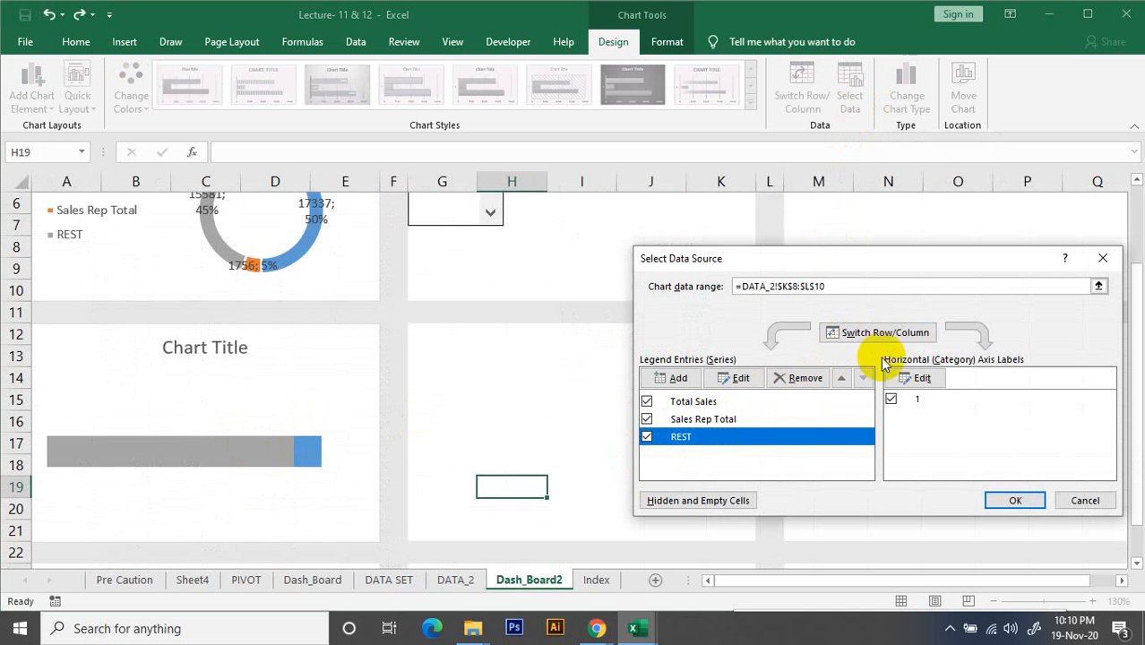
pyautogui.click(840, 378)
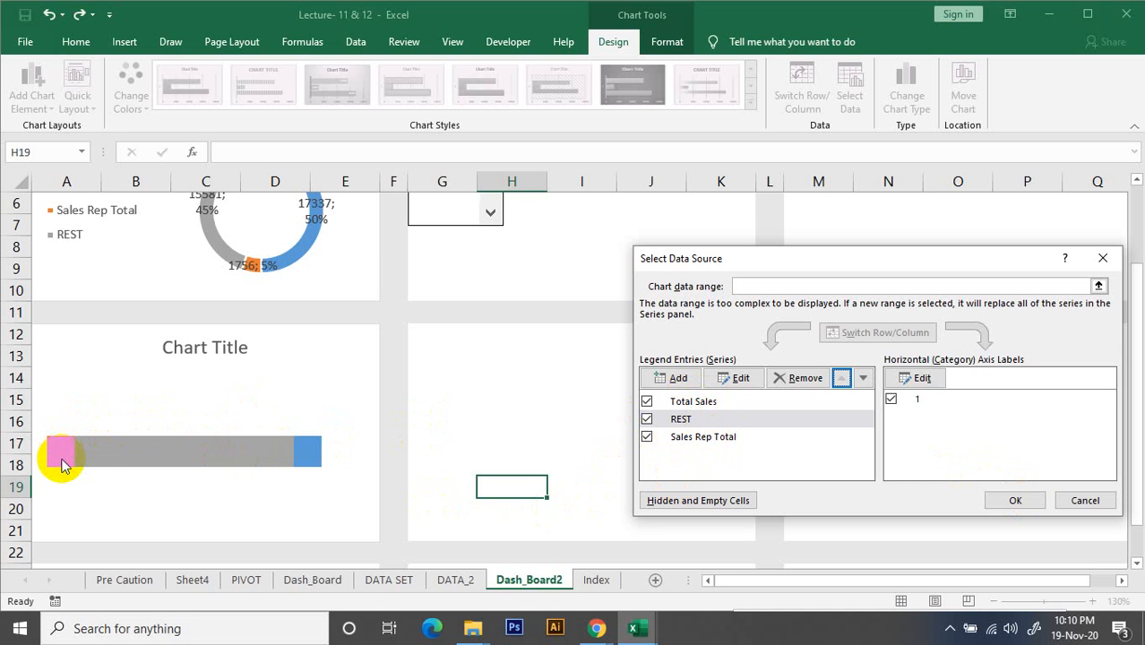
pyautogui.click(1018, 499)
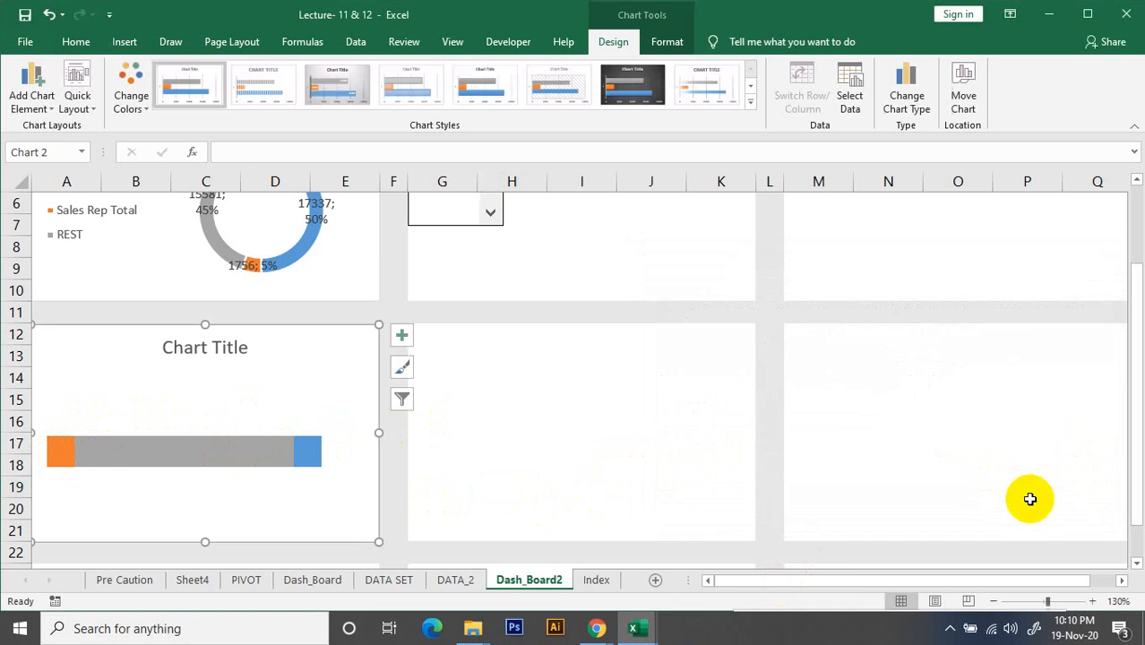
# Add data labels to the Total Sales series of the bar chart
pyautogui.click(313, 453)
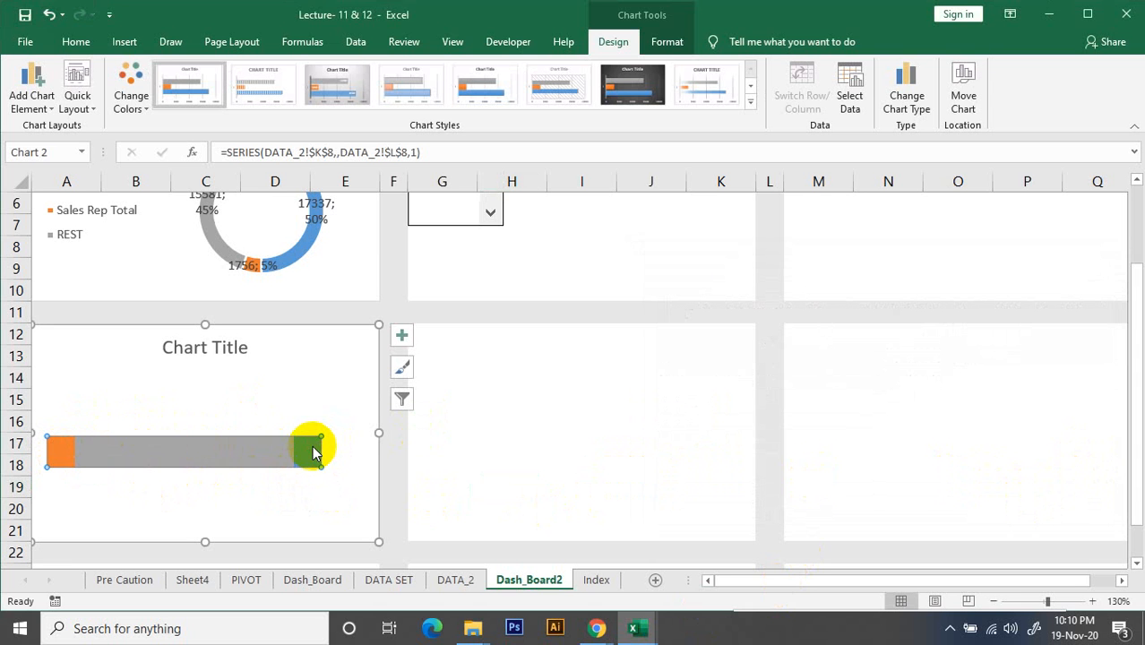
pyautogui.click(402, 336)
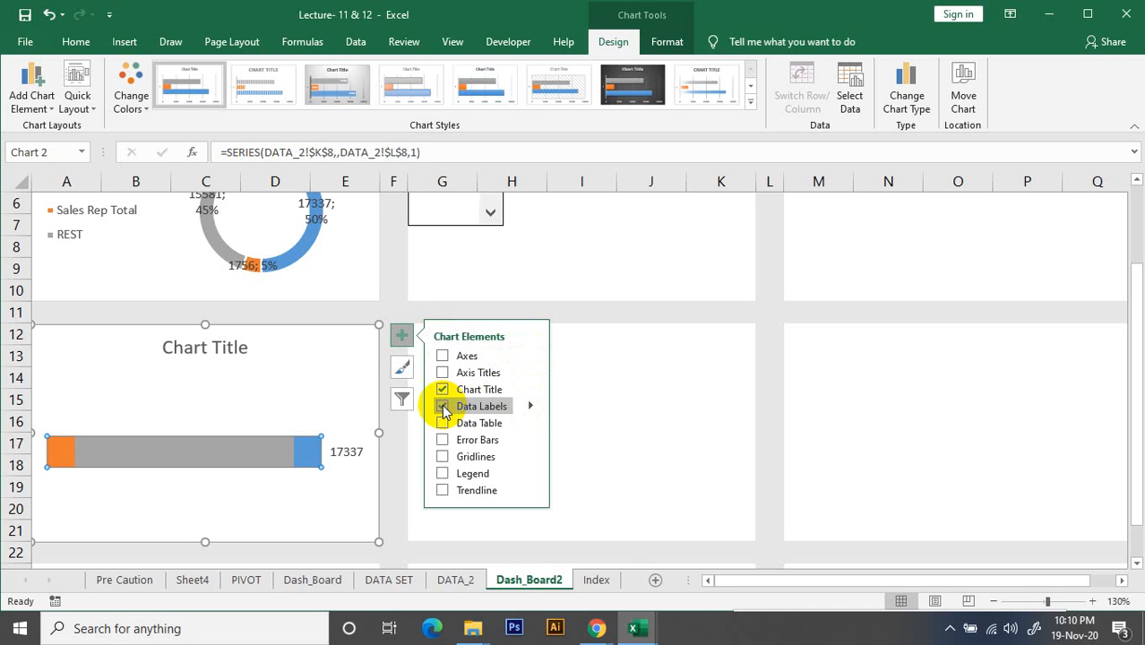
# Set the bar chart's Total Sales data label position to Inside Base and deselect the chart
pyautogui.click(531, 408)
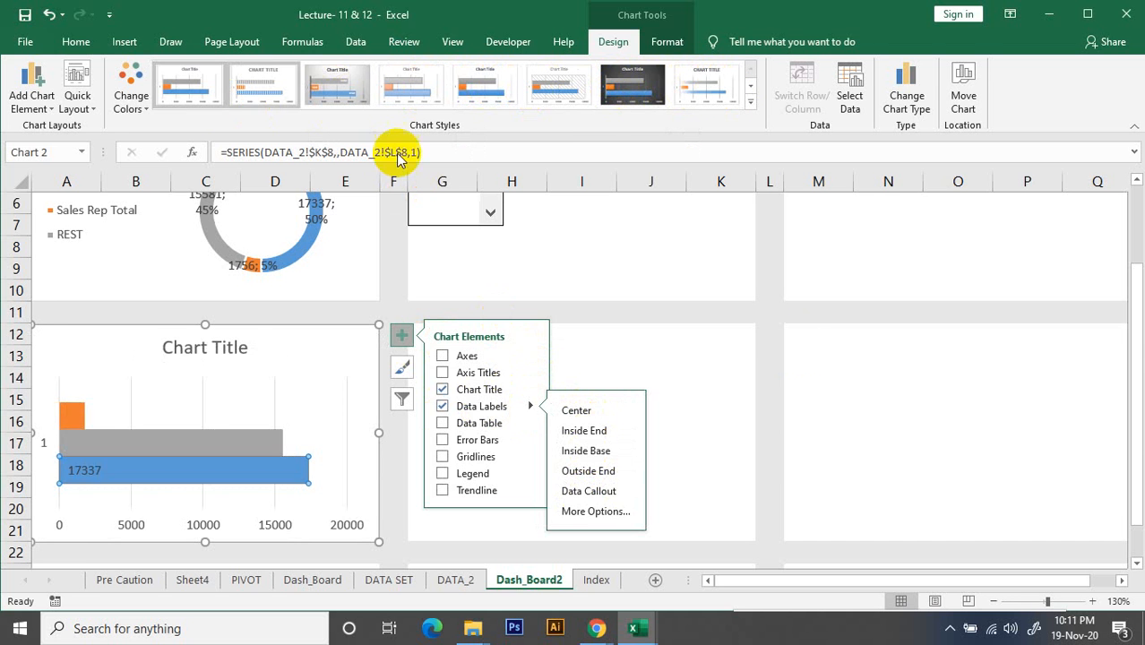
pyautogui.click(989, 398)
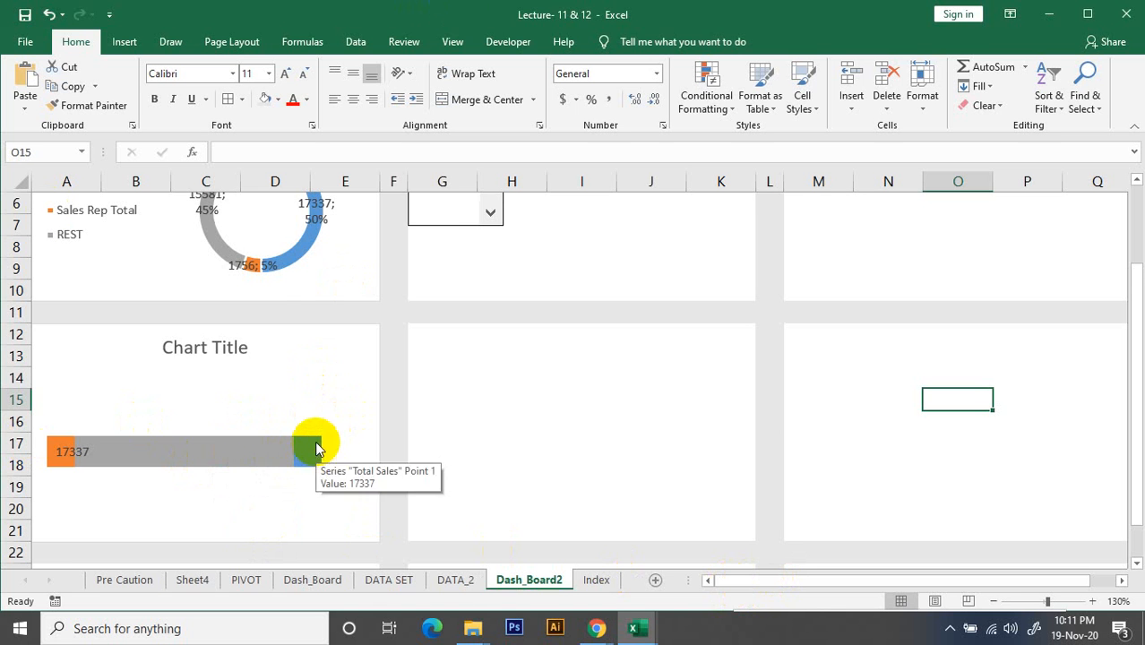
pyautogui.scroll(1, 230, 358)
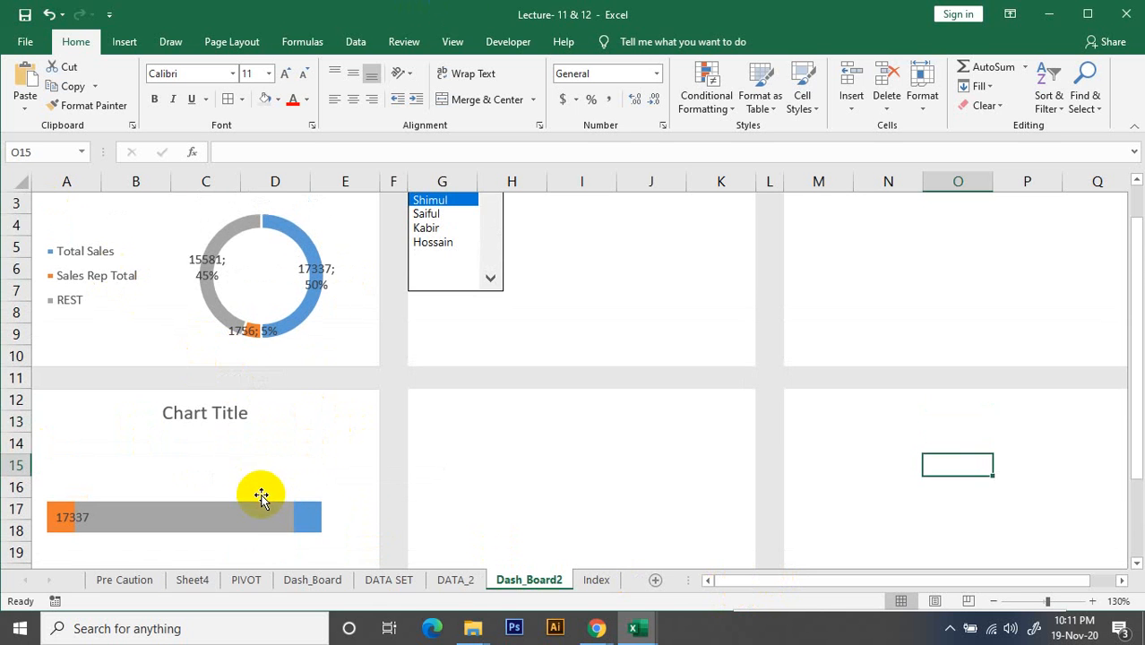
pyautogui.keyDown('ctrl'); pyautogui.scroll(-1, 234, 475); pyautogui.keyUp('ctrl')
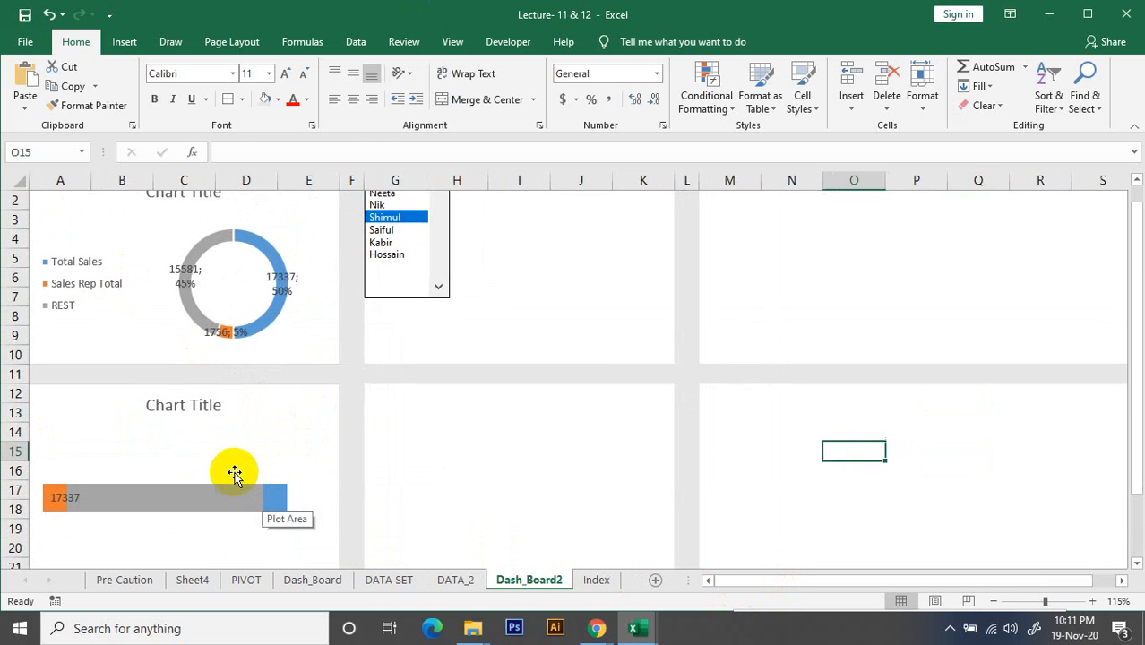
pyautogui.keyDown('ctrl'); pyautogui.scroll(-1, 233, 475); pyautogui.keyUp('ctrl')
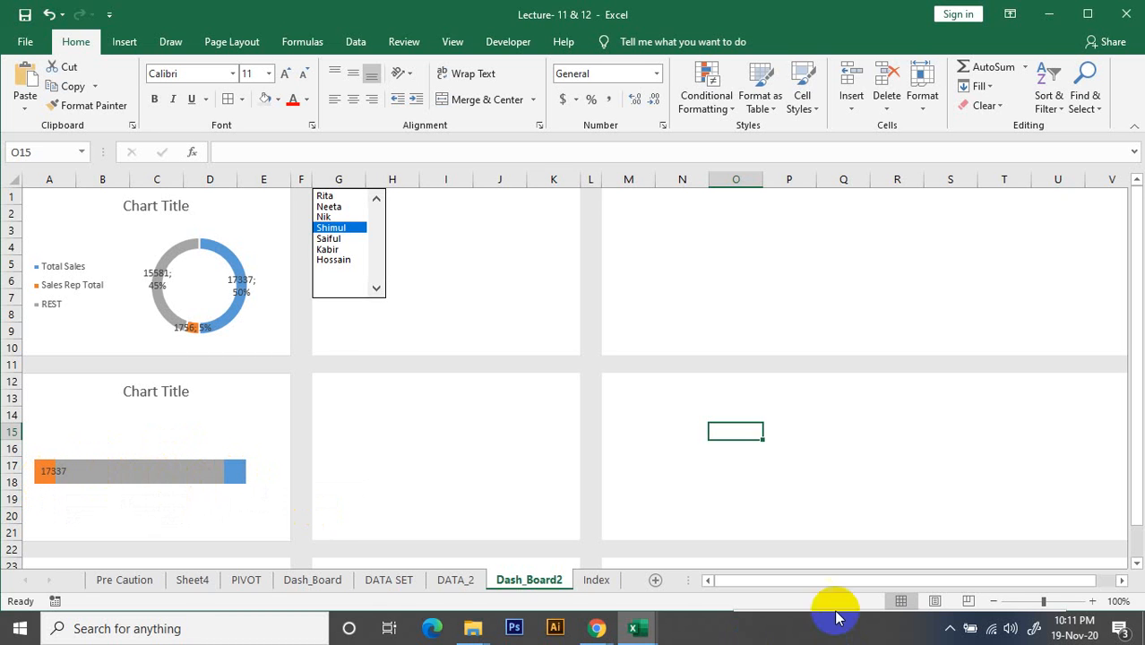
pyautogui.click(724, 584)
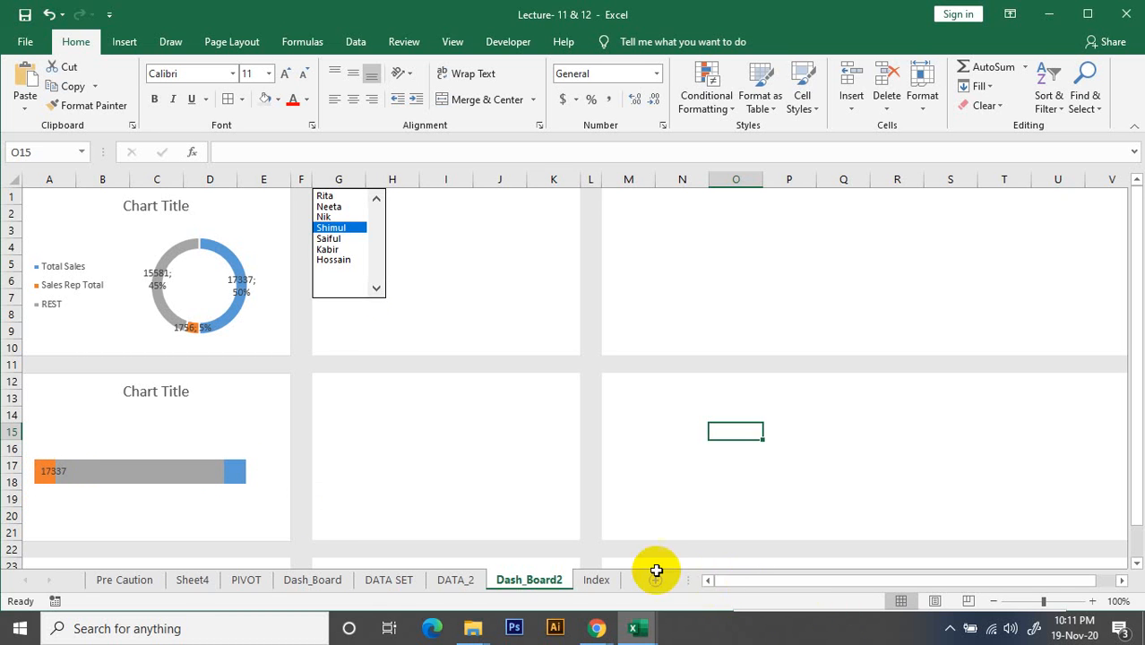
# Test both charts with the fifth, seventh and fourth sales reps in the list box, leaving the second rep selected
pyautogui.click(331, 240)
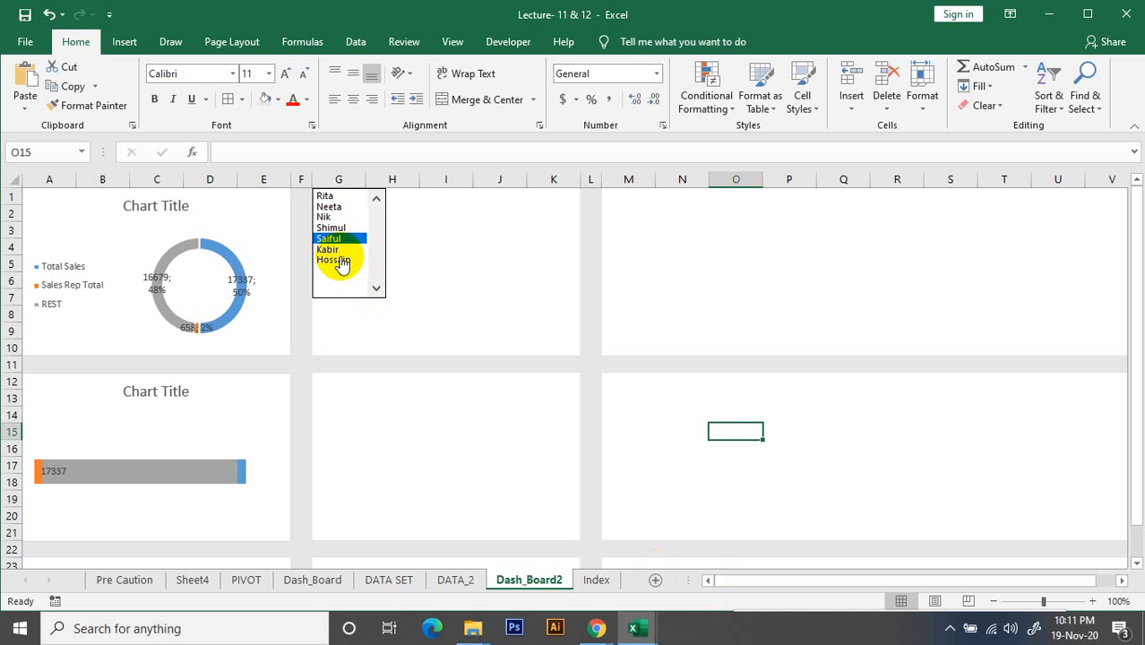
pyautogui.click(342, 261)
pyautogui.click(341, 228)
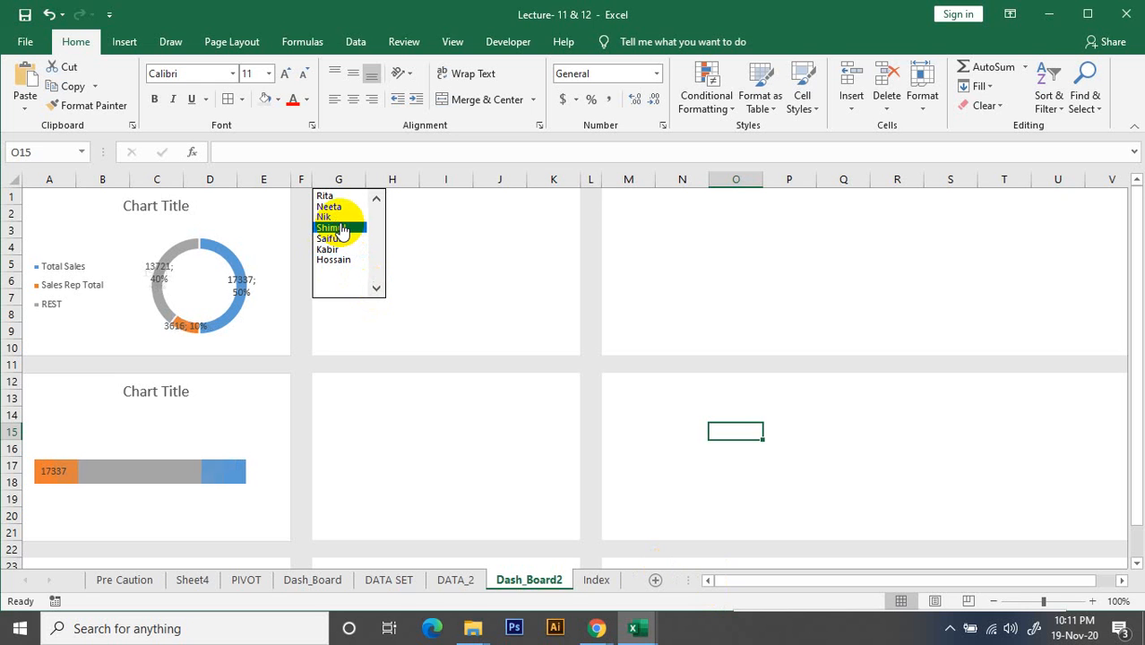
pyautogui.click(331, 207)
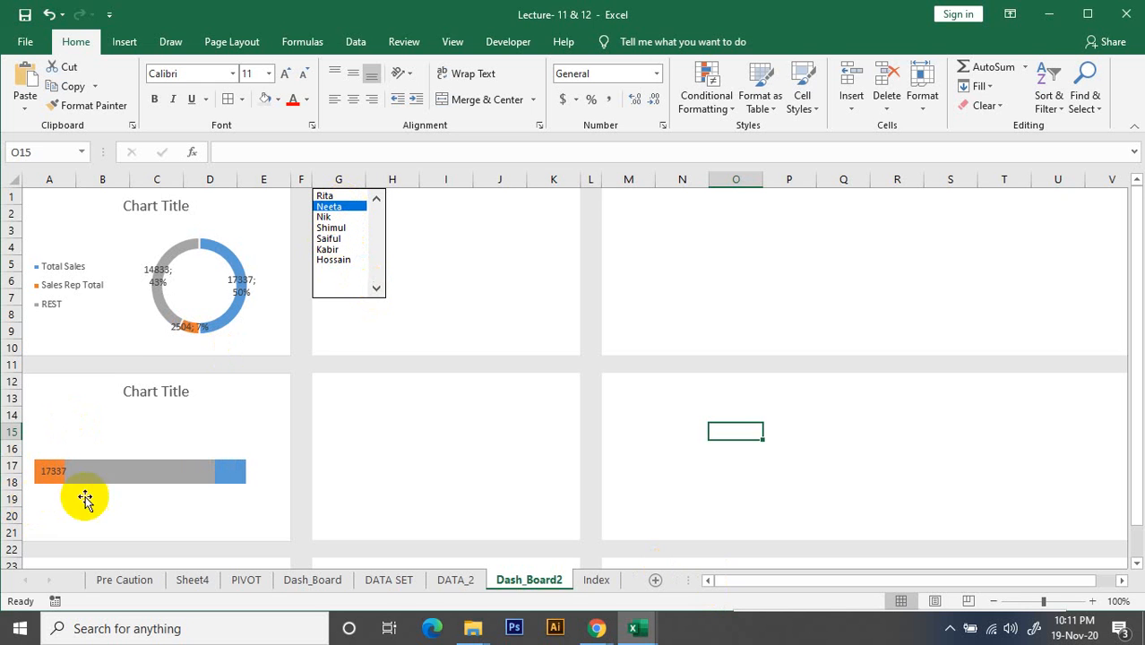
# Try the Center and Inside Base positions for the bar chart's Total Sales data label, settle on Inside End and deselect the chart
pyautogui.click(234, 471)
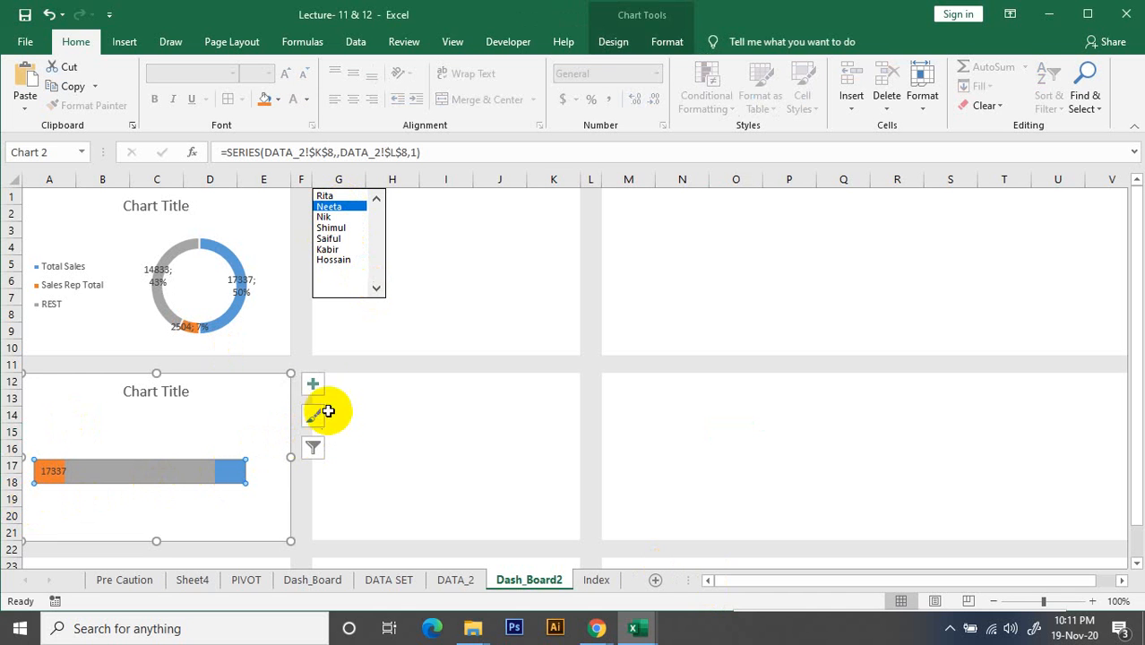
pyautogui.click(312, 387)
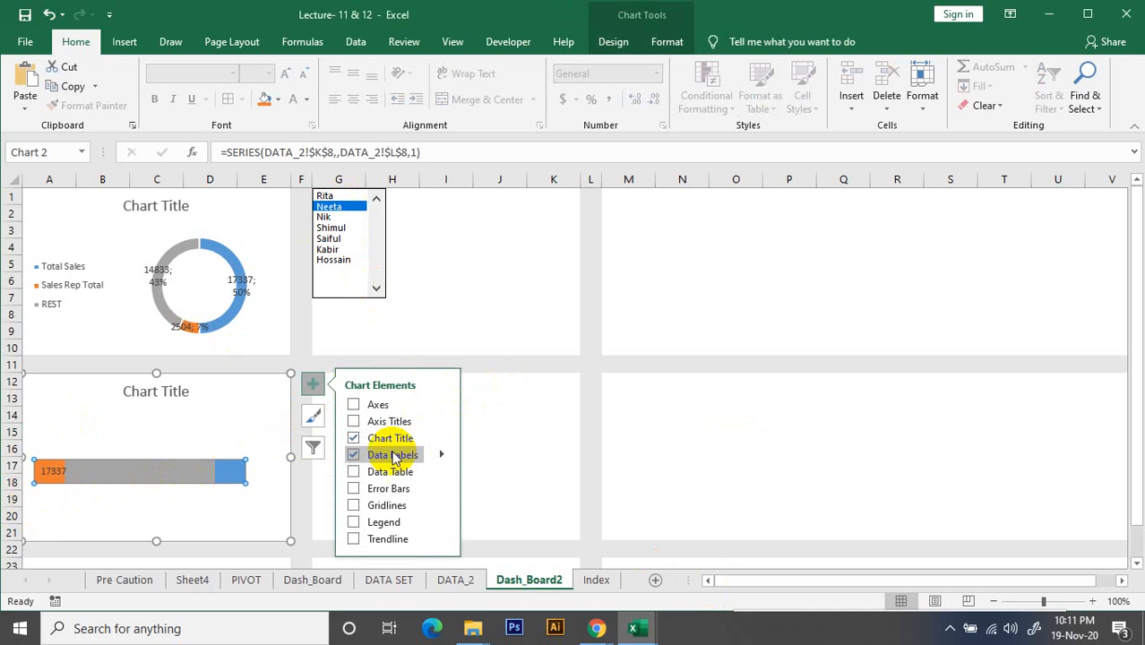
pyautogui.click(441, 455)
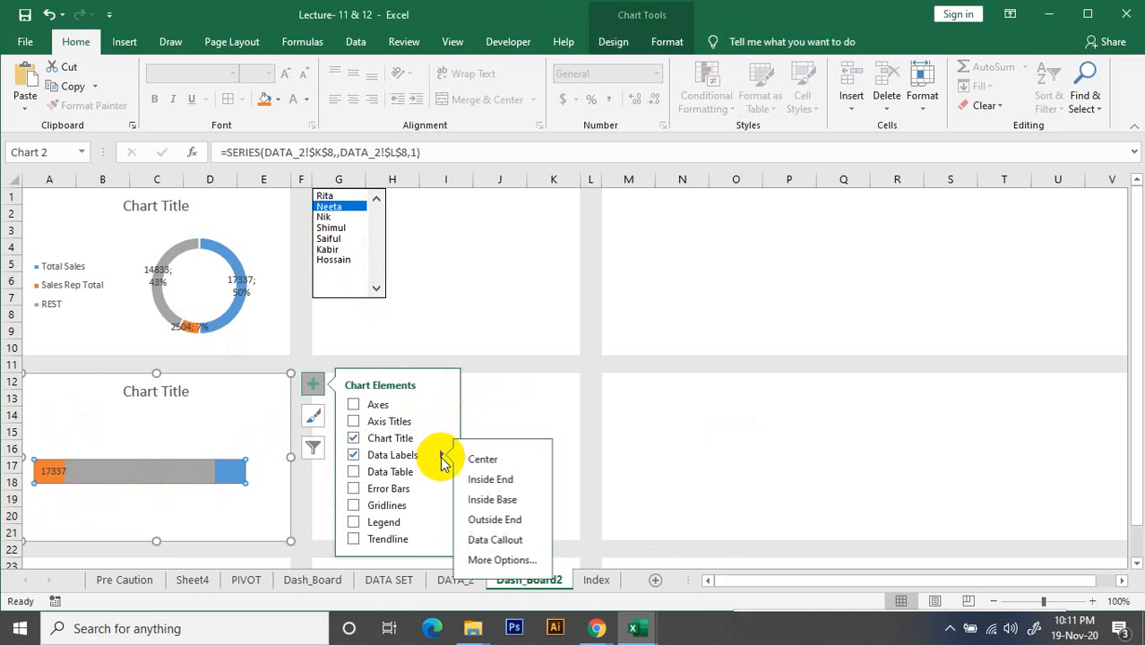
pyautogui.click(513, 560)
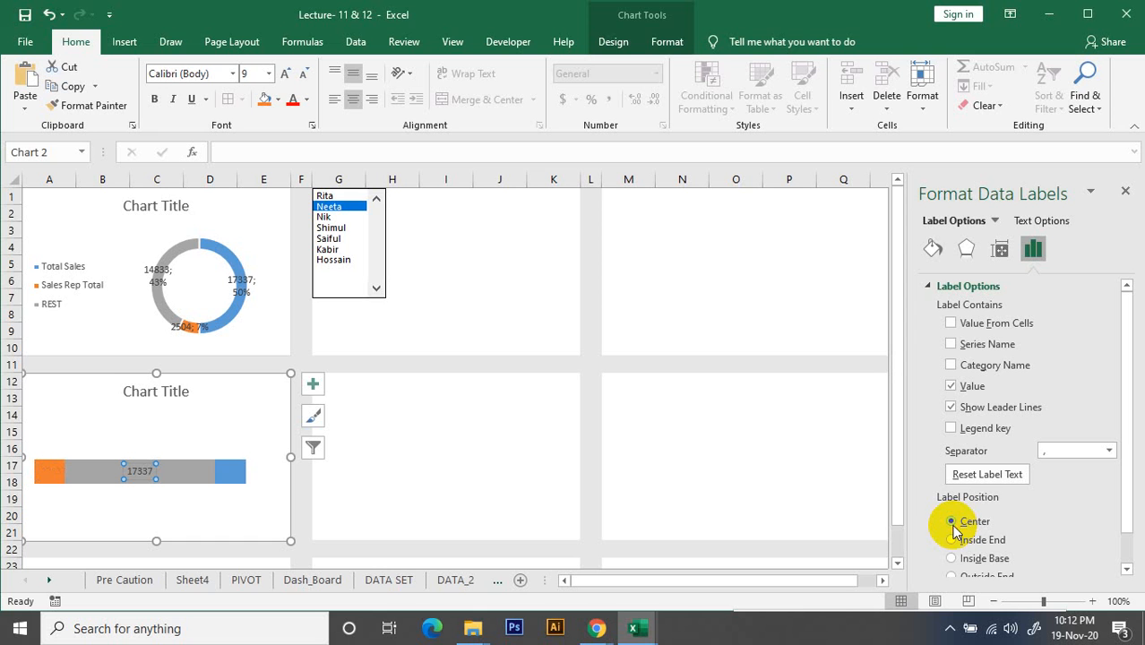
pyautogui.click(955, 559)
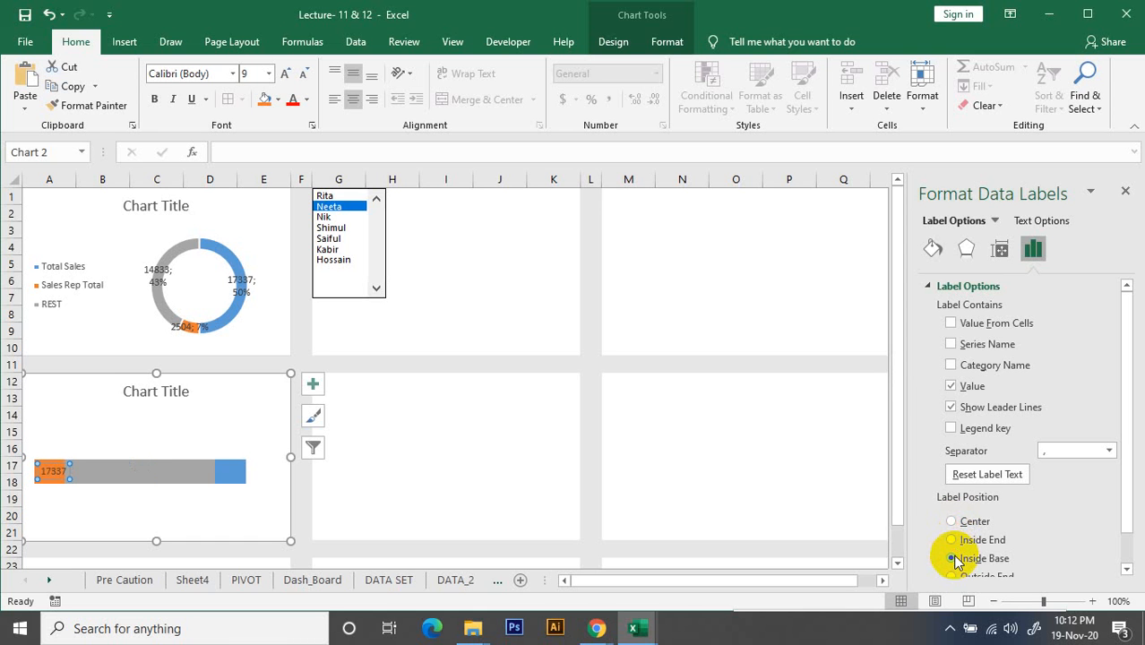
pyautogui.click(955, 542)
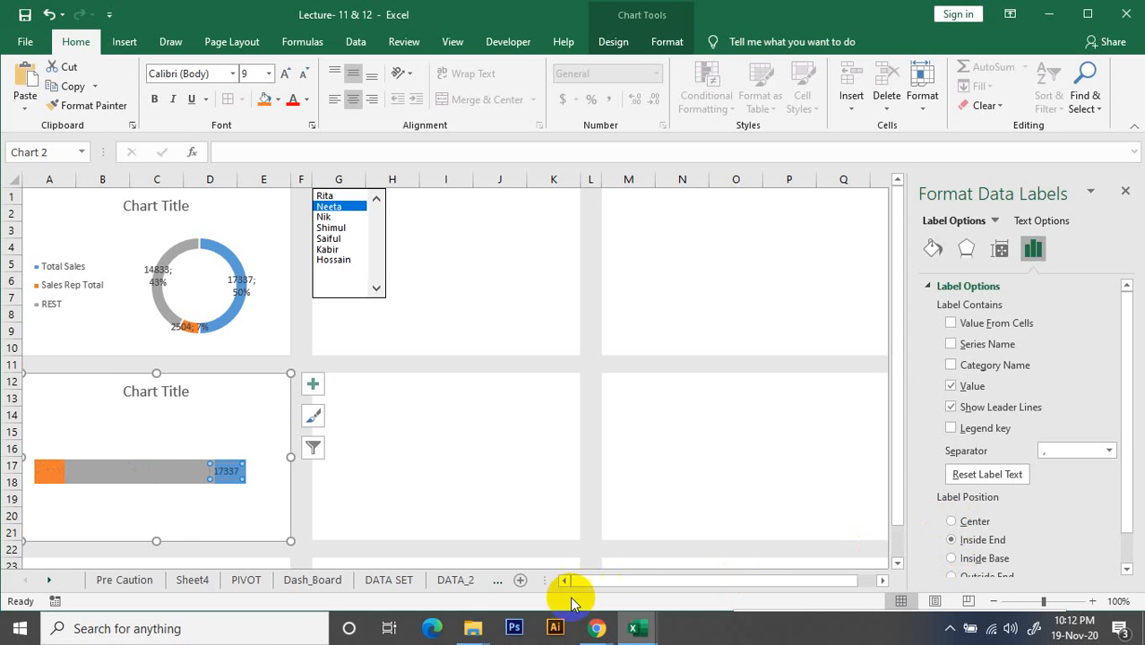
pyautogui.click(726, 486)
# Add data labels to the REST series of the bar chart and place them at Inside Base
pyautogui.click(148, 468)
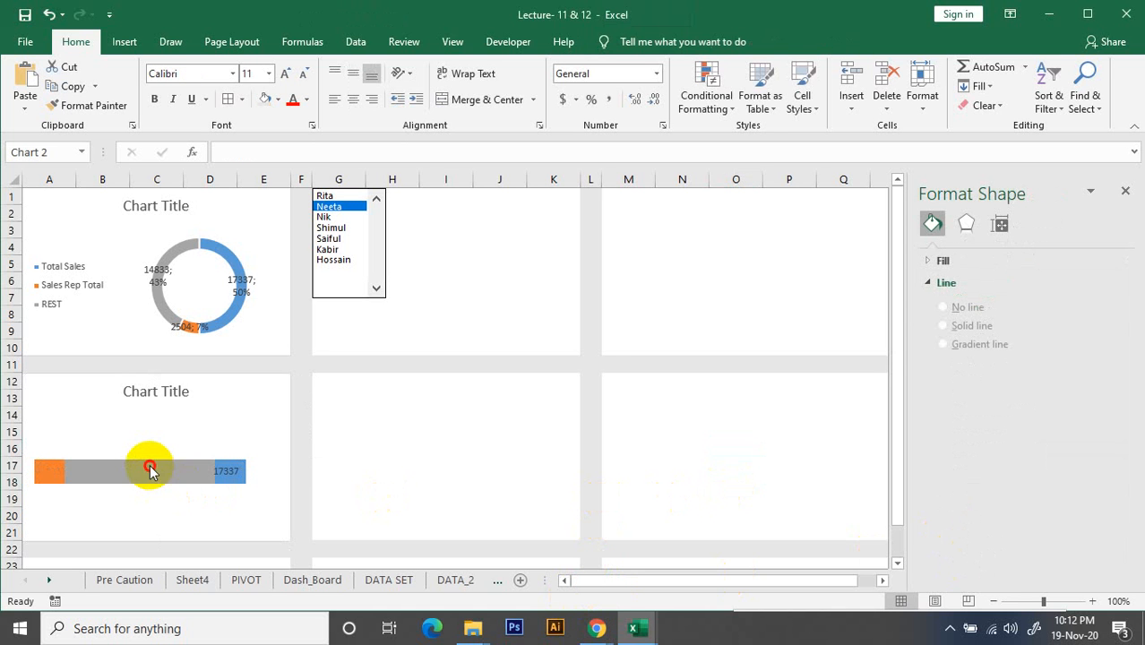
pyautogui.click(125, 471)
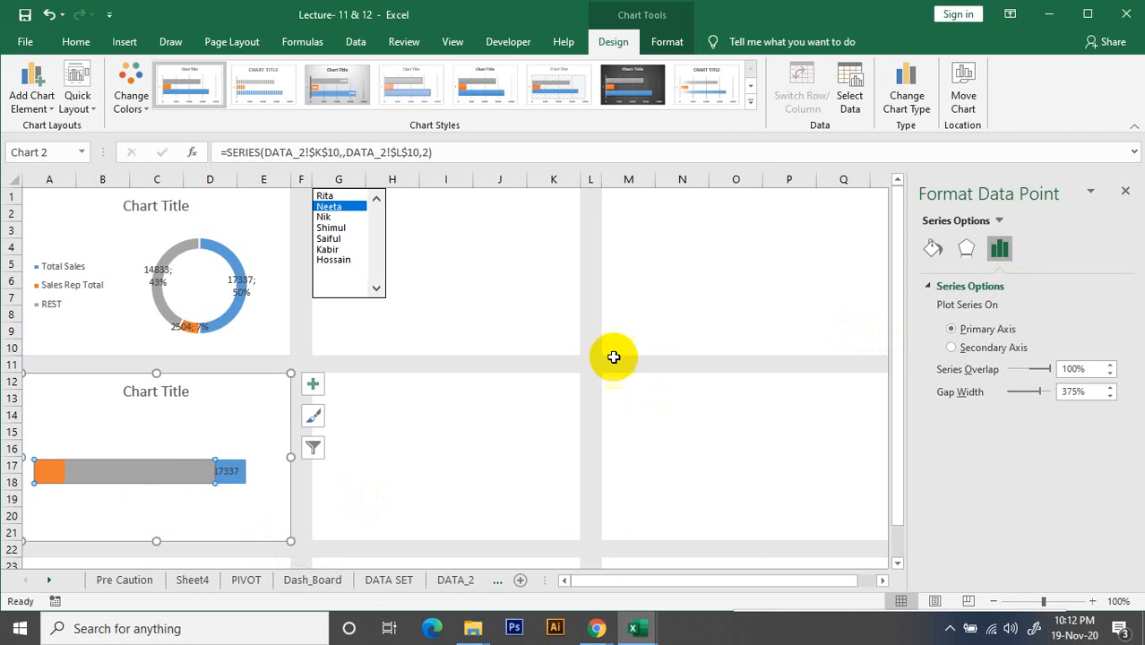
pyautogui.click(312, 384)
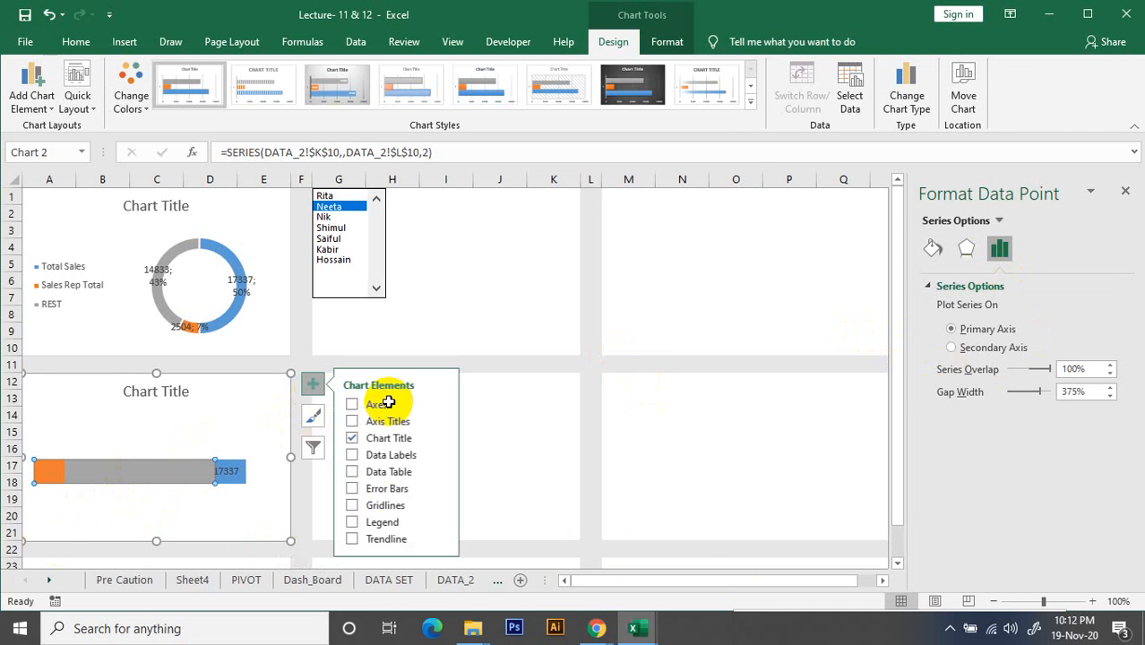
pyautogui.click(440, 456)
pyautogui.click(354, 456)
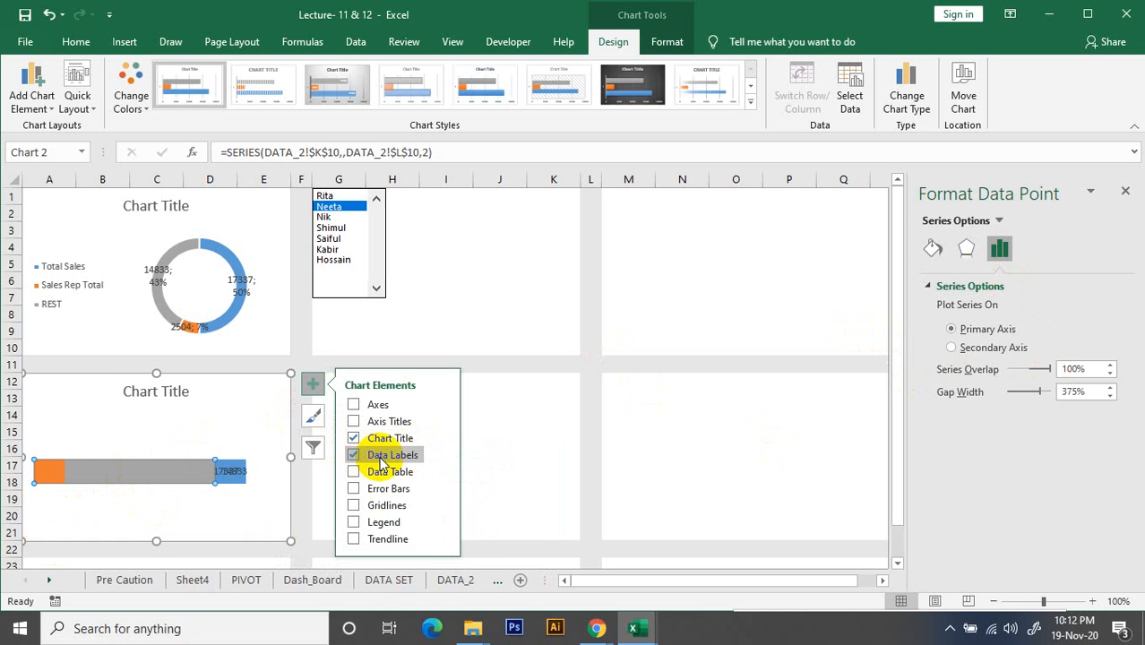
pyautogui.click(441, 455)
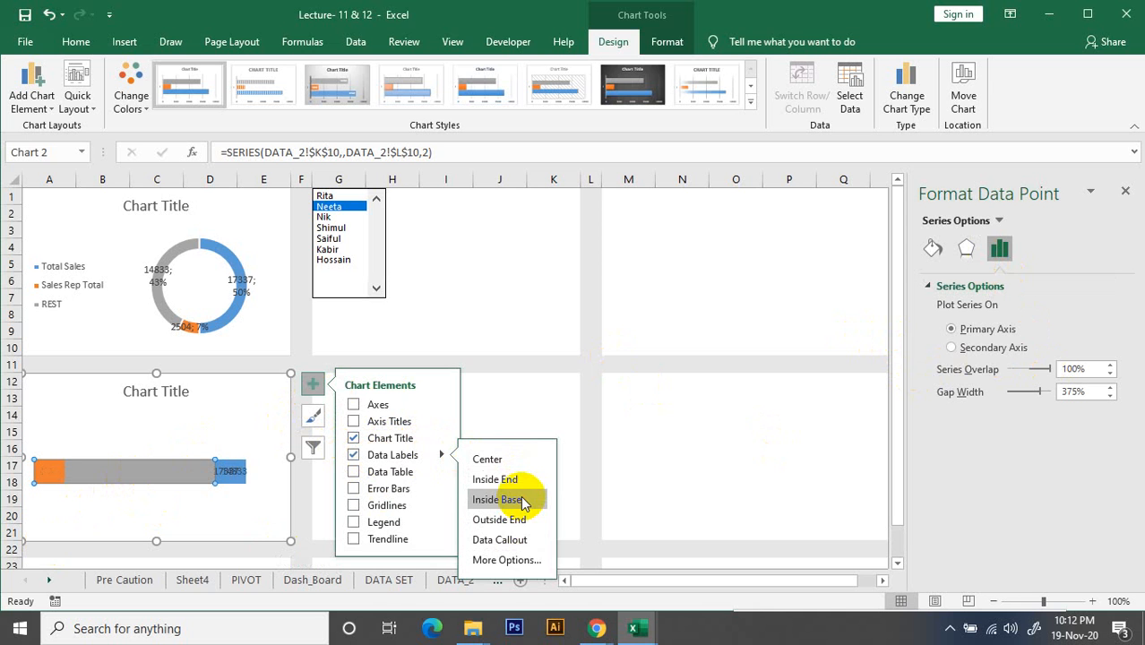
pyautogui.click(506, 560)
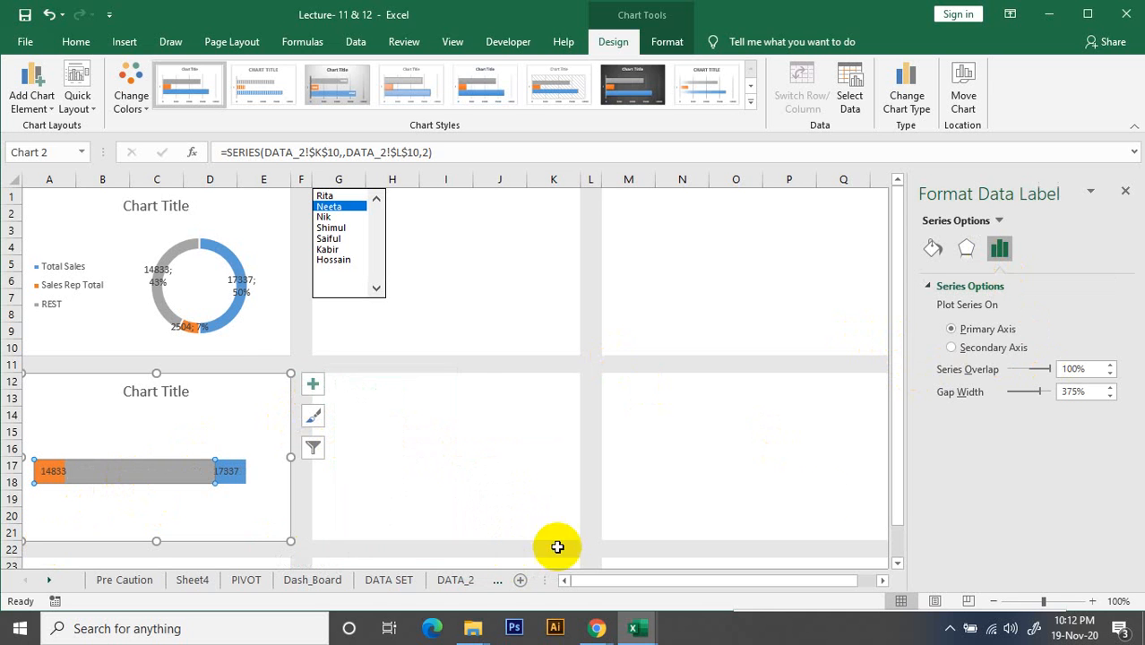
# Set the REST data label position to Inside End, close the label formatting options and deselect the chart
pyautogui.click(319, 384)
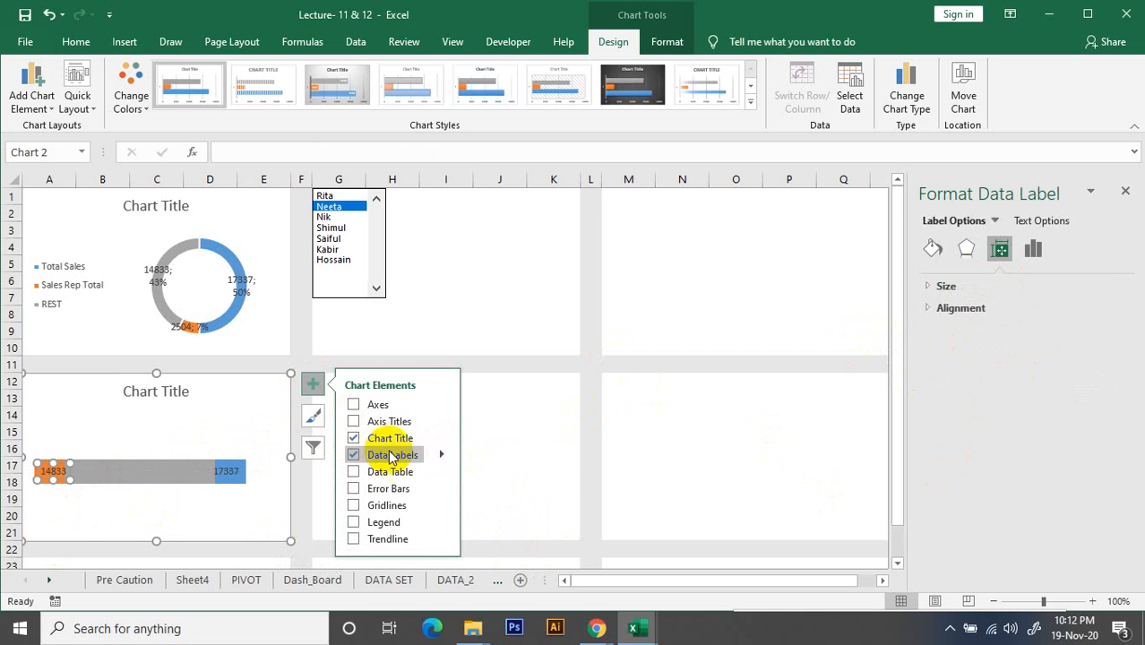
pyautogui.click(440, 455)
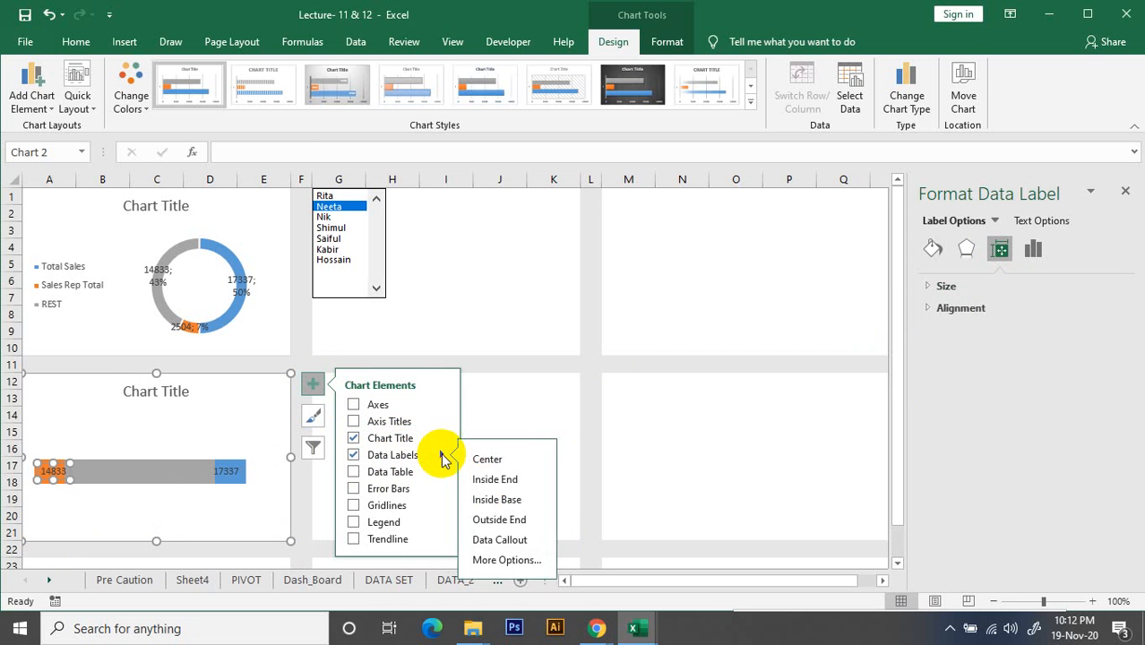
pyautogui.click(524, 560)
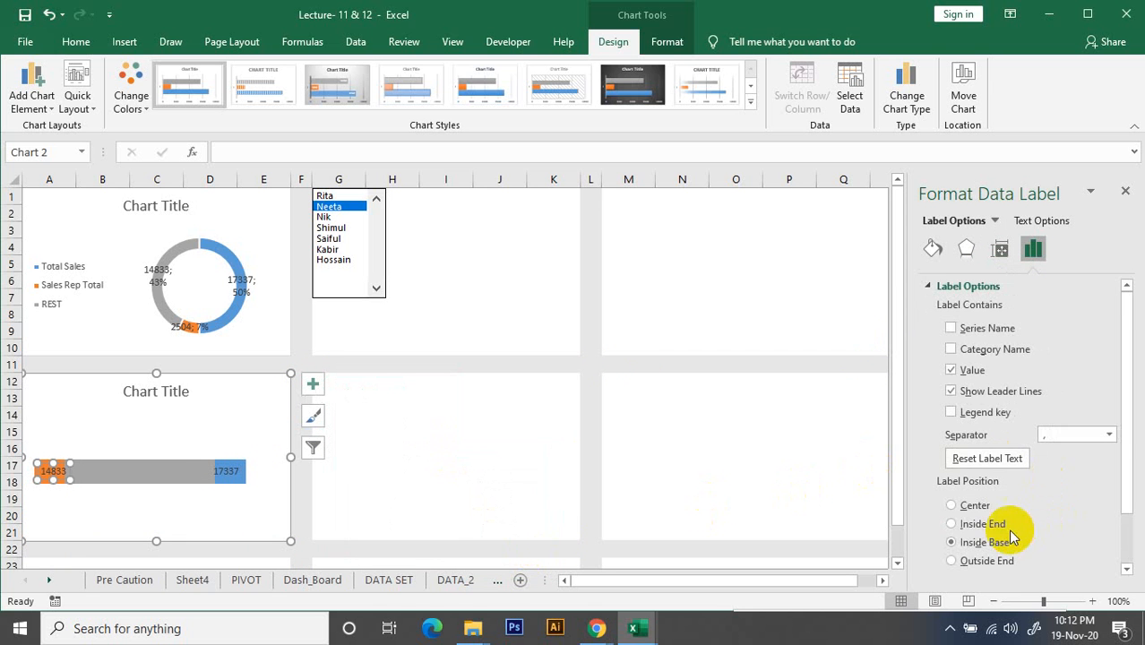
pyautogui.scroll(-1, 994, 529)
pyautogui.click(952, 520)
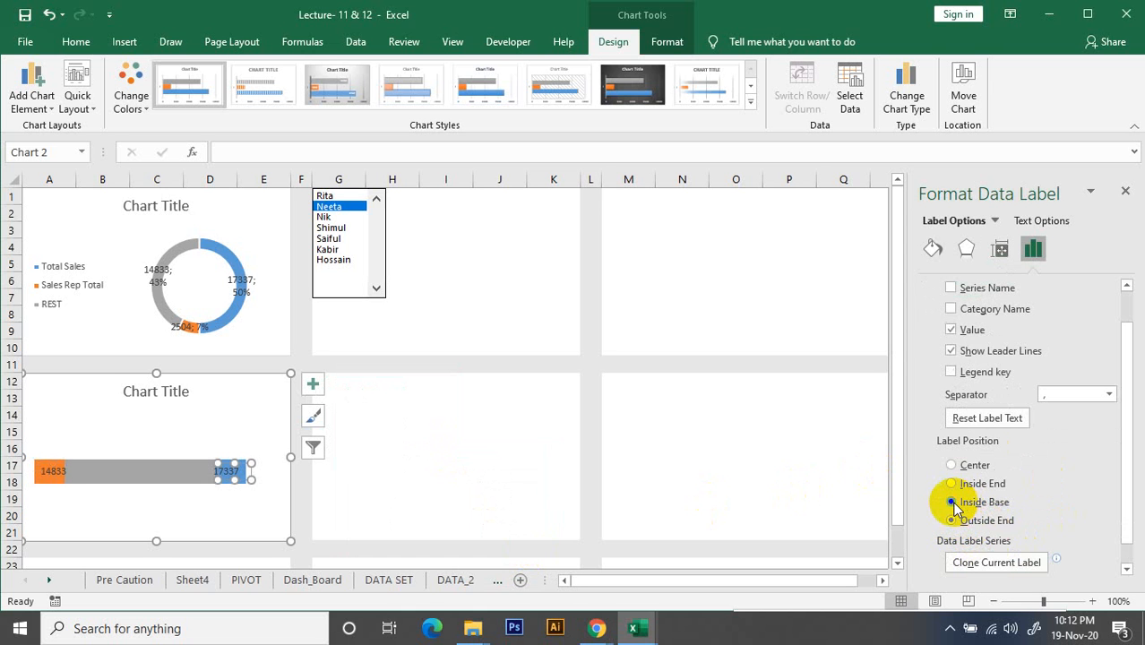
pyautogui.click(952, 503)
pyautogui.click(952, 483)
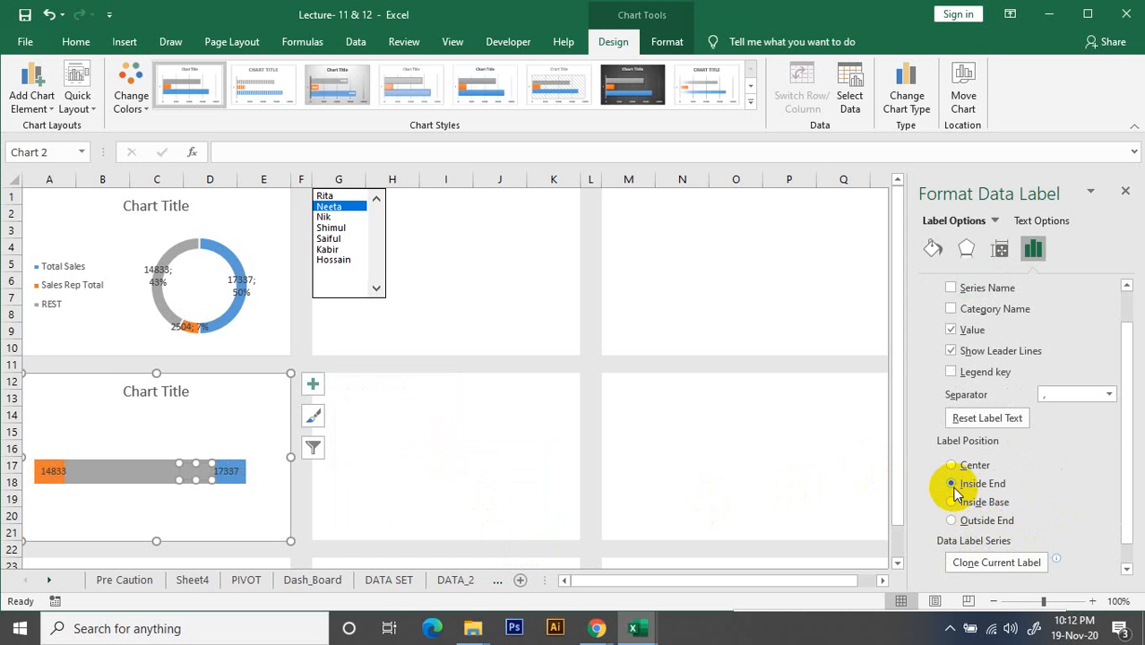
pyautogui.click(1126, 191)
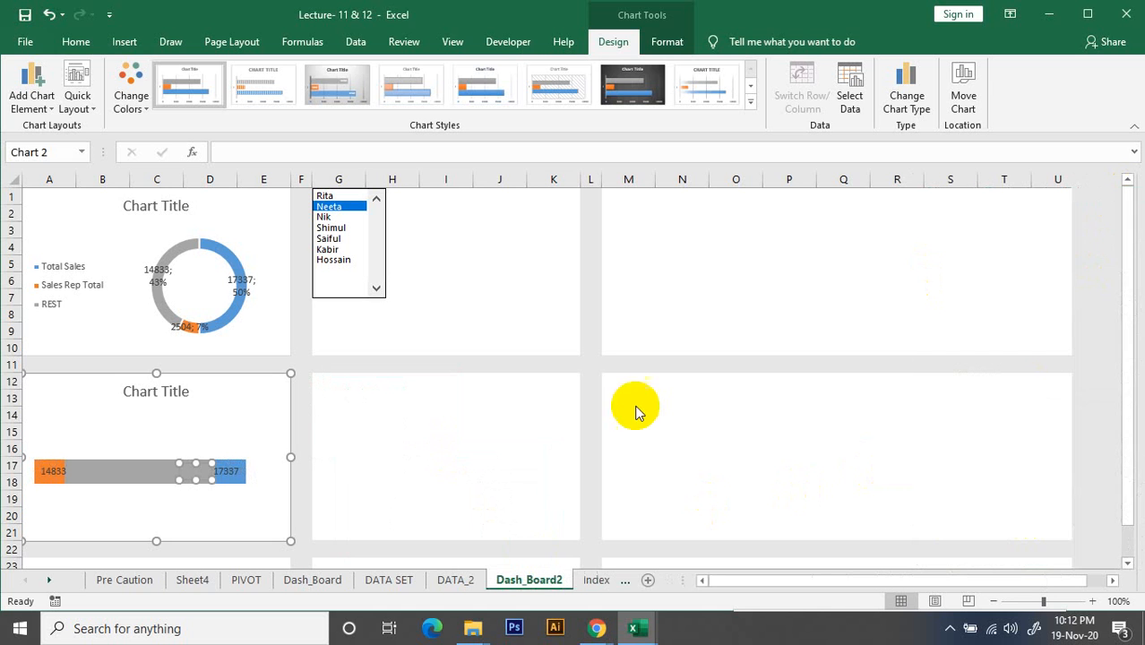
pyautogui.click(440, 460)
pyautogui.click(196, 469)
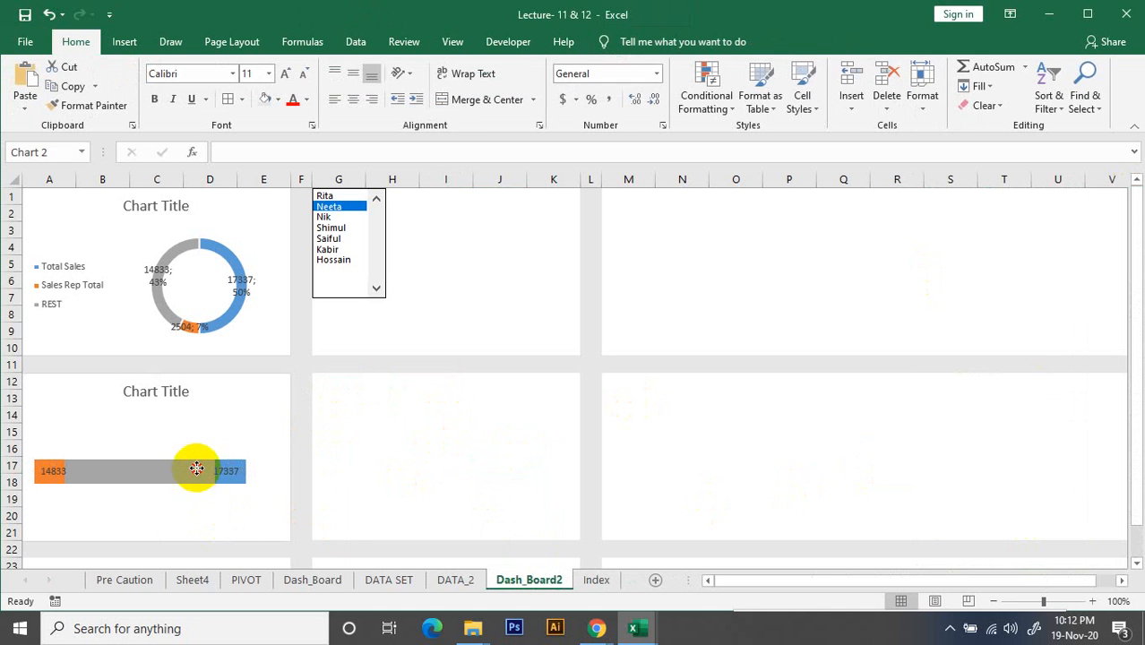
pyautogui.rightClick(197, 466)
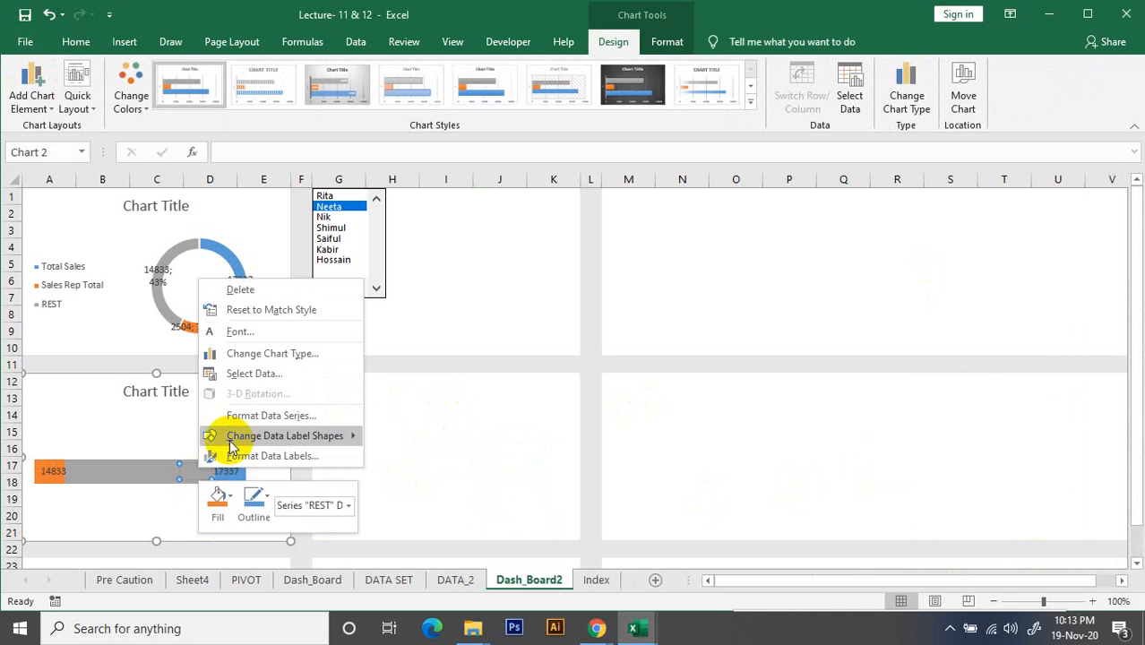
pyautogui.moveTo(332, 452)
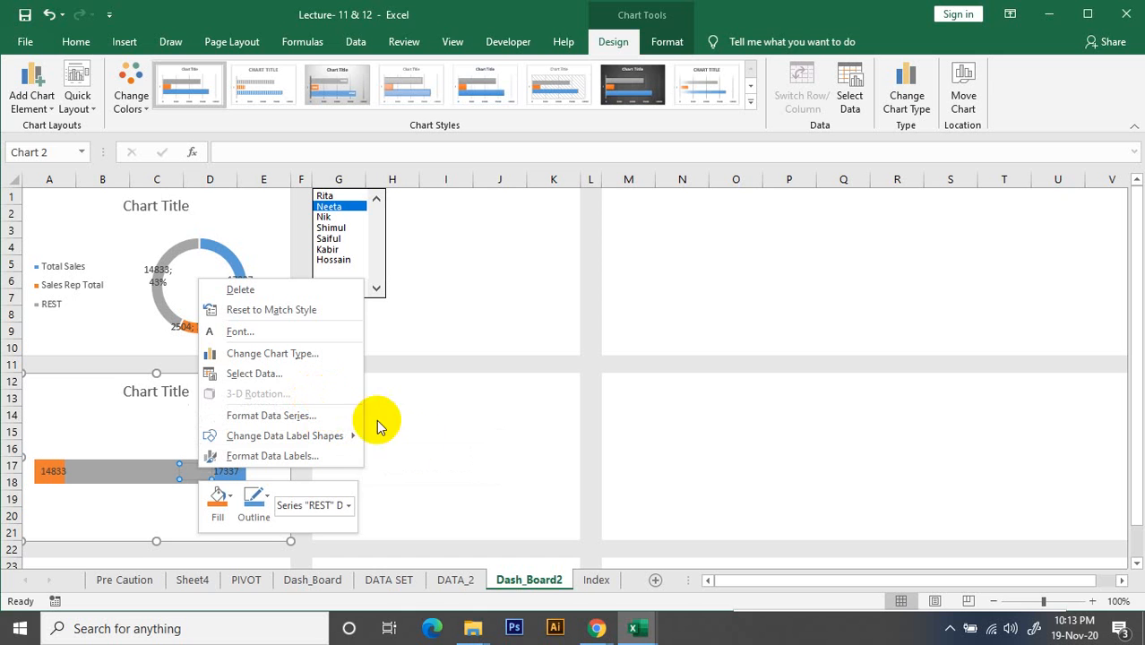
pyautogui.click(521, 444)
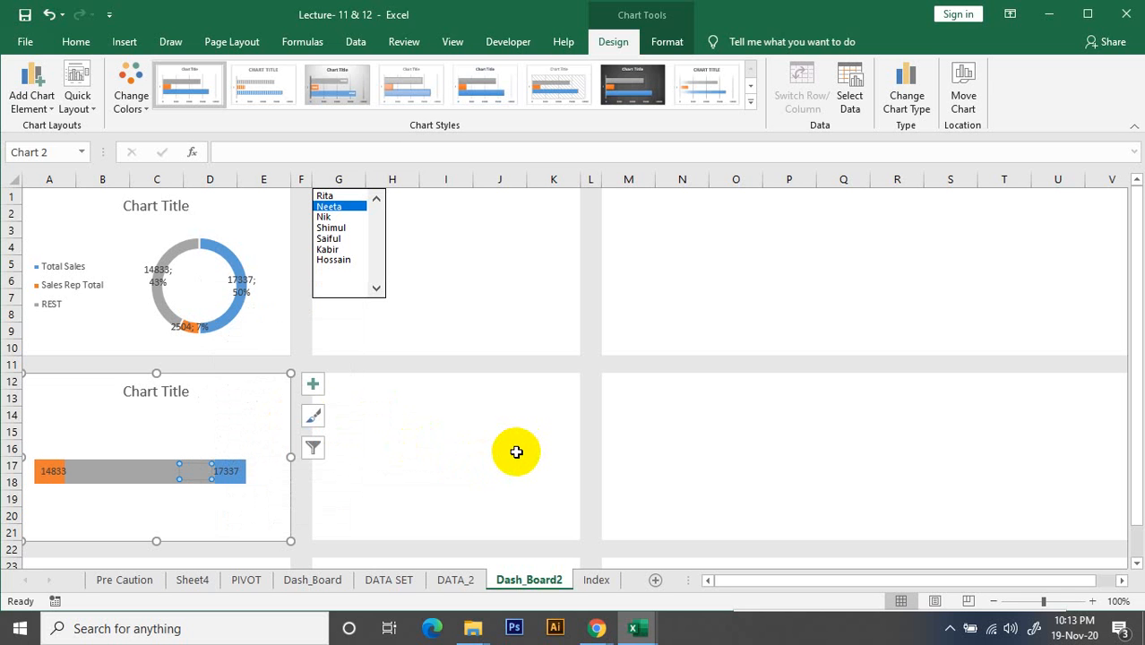
pyautogui.click(516, 453)
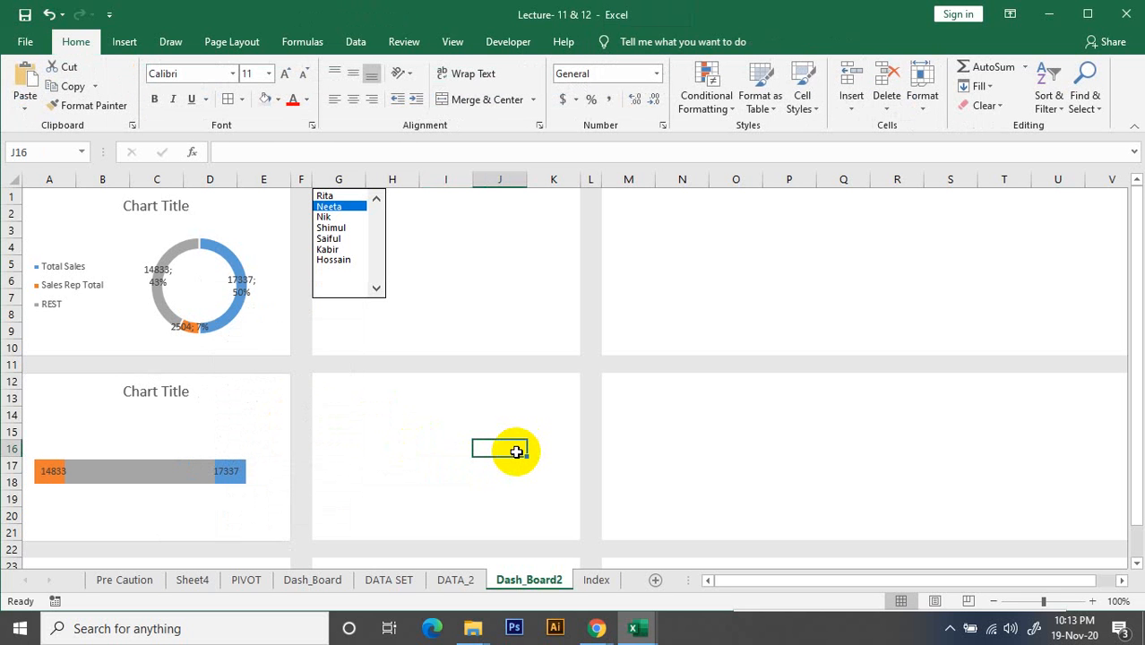
# Switch to the Google Meet call in Chrome and open the list of available Wi-Fi networks
pyautogui.moveTo(597, 627)
pyautogui.click(530, 518)
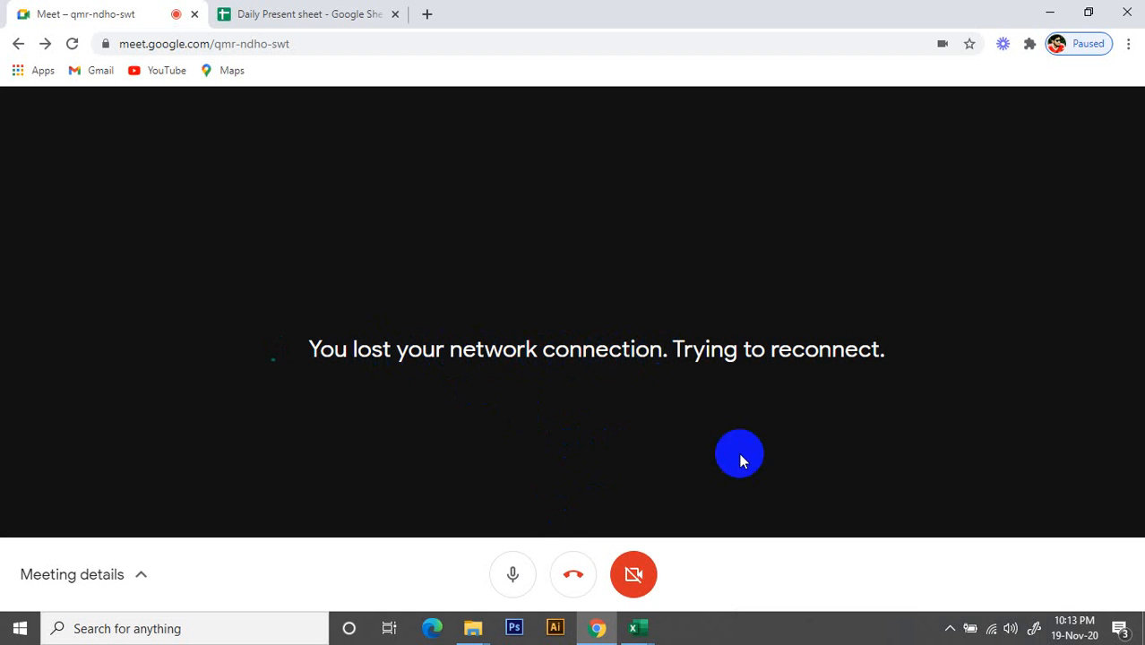
pyautogui.moveTo(1001, 633)
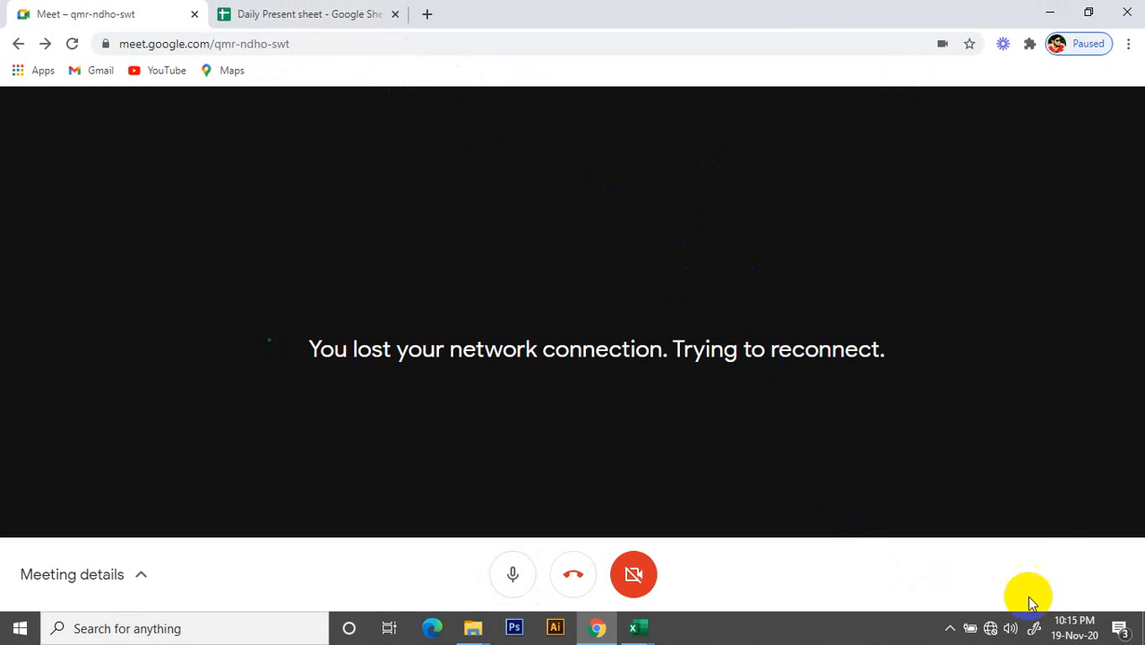
pyautogui.click(991, 629)
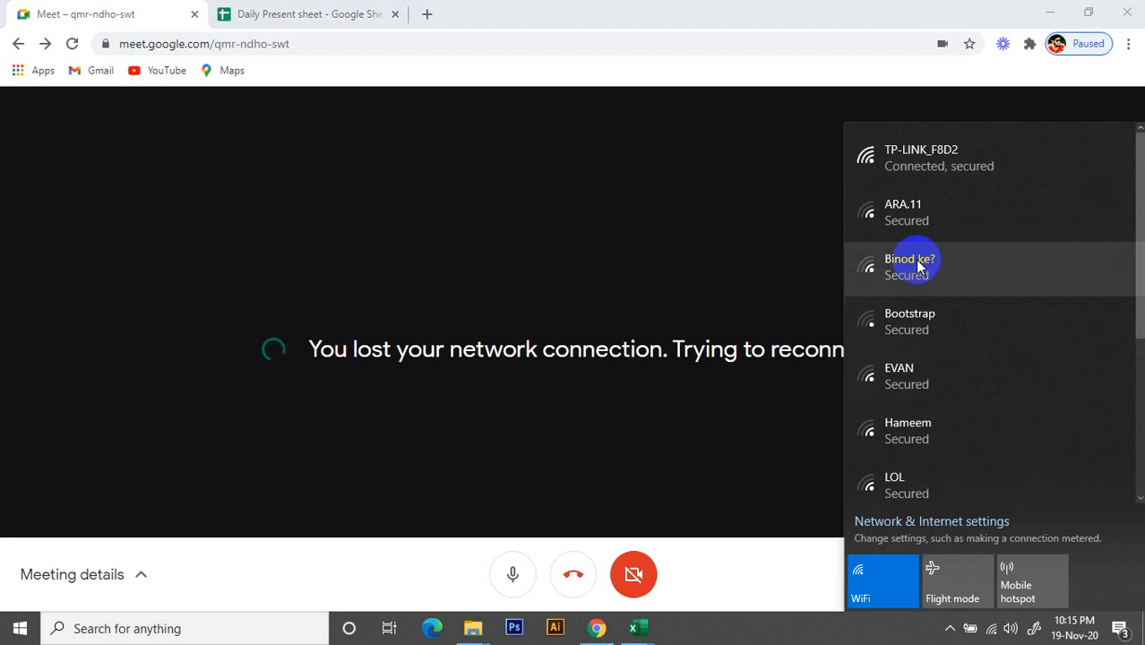
# Reload the Google Meet call page to reconnect and dismiss the list of Wi-Fi networks
pyautogui.click(73, 43)
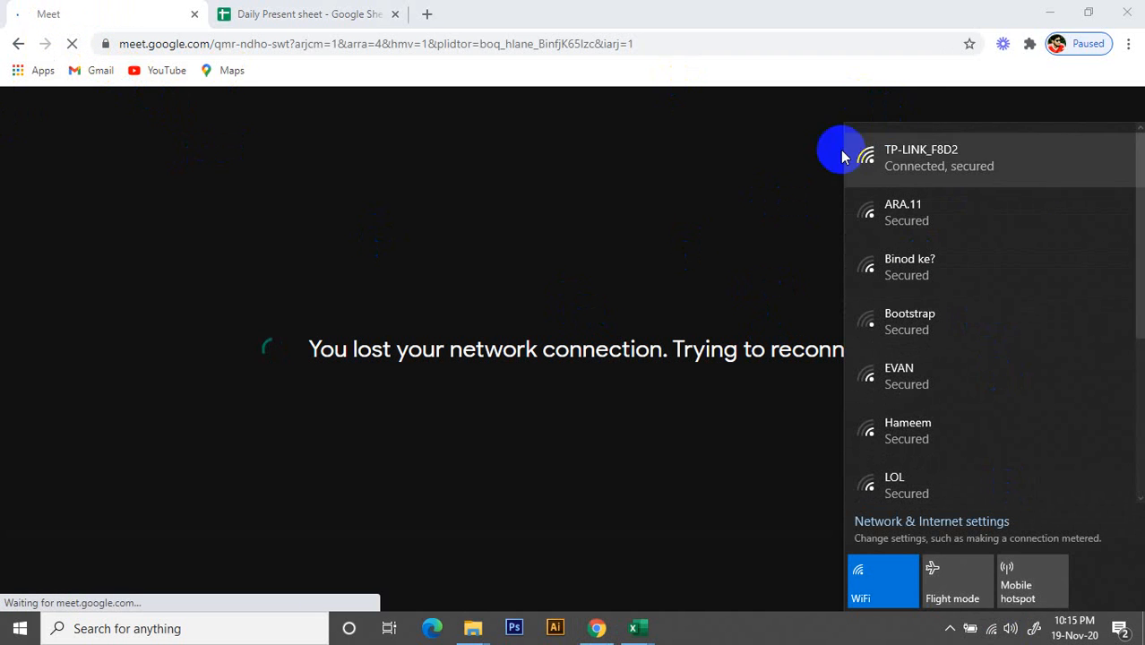
pyautogui.click(787, 119)
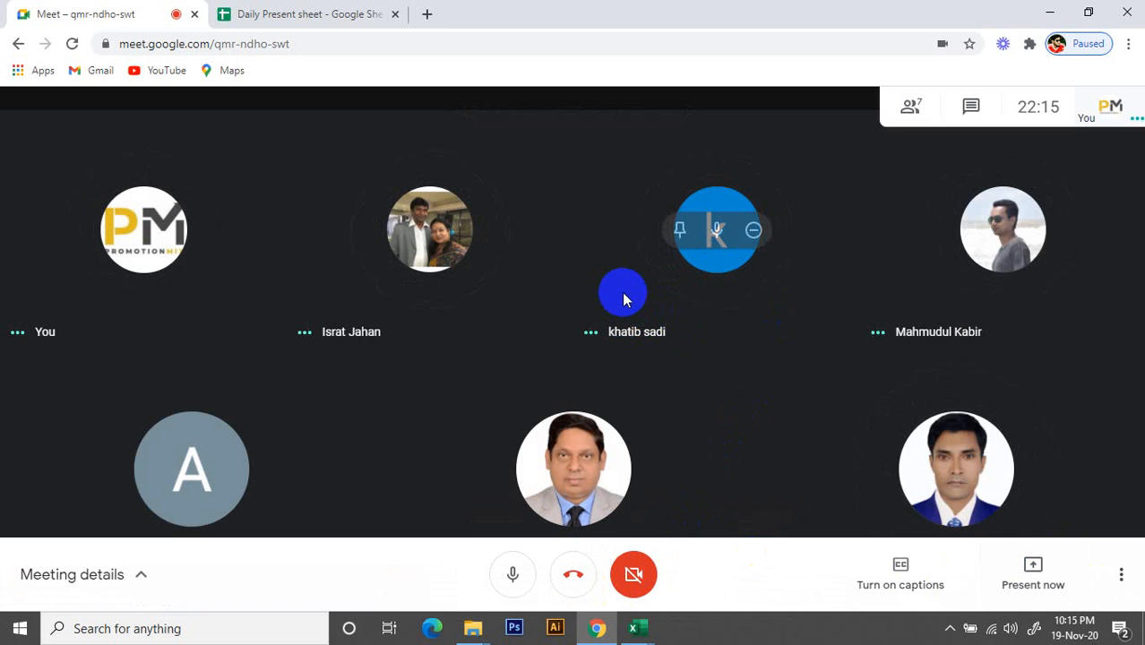
pyautogui.moveTo(638, 632)
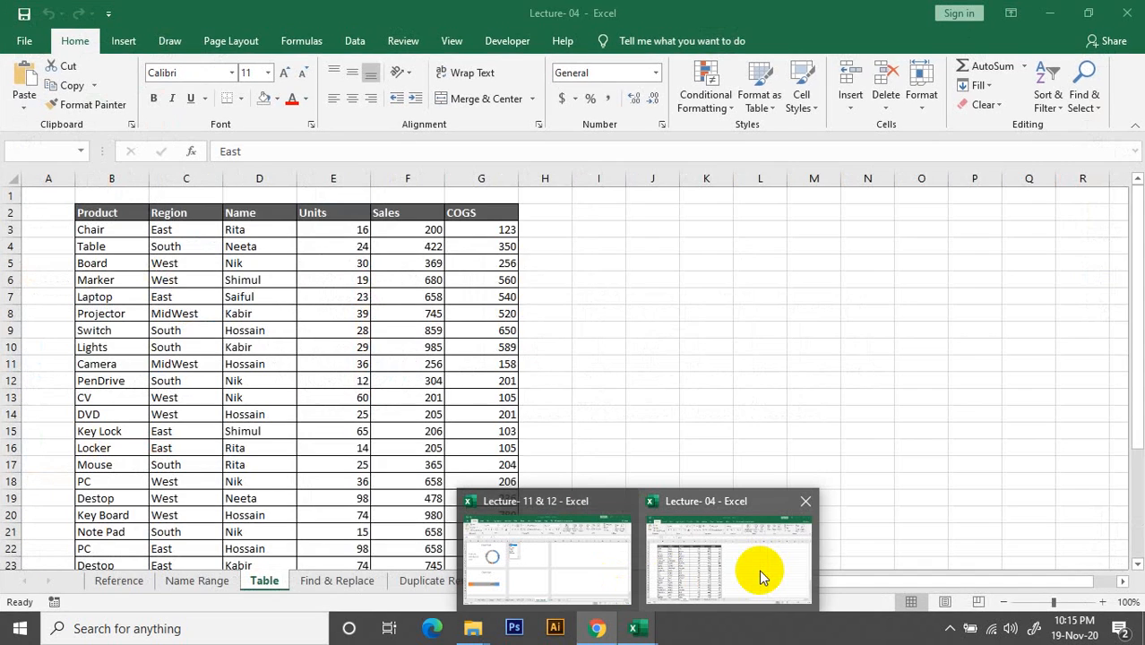
pyautogui.click(759, 572)
pyautogui.click(634, 410)
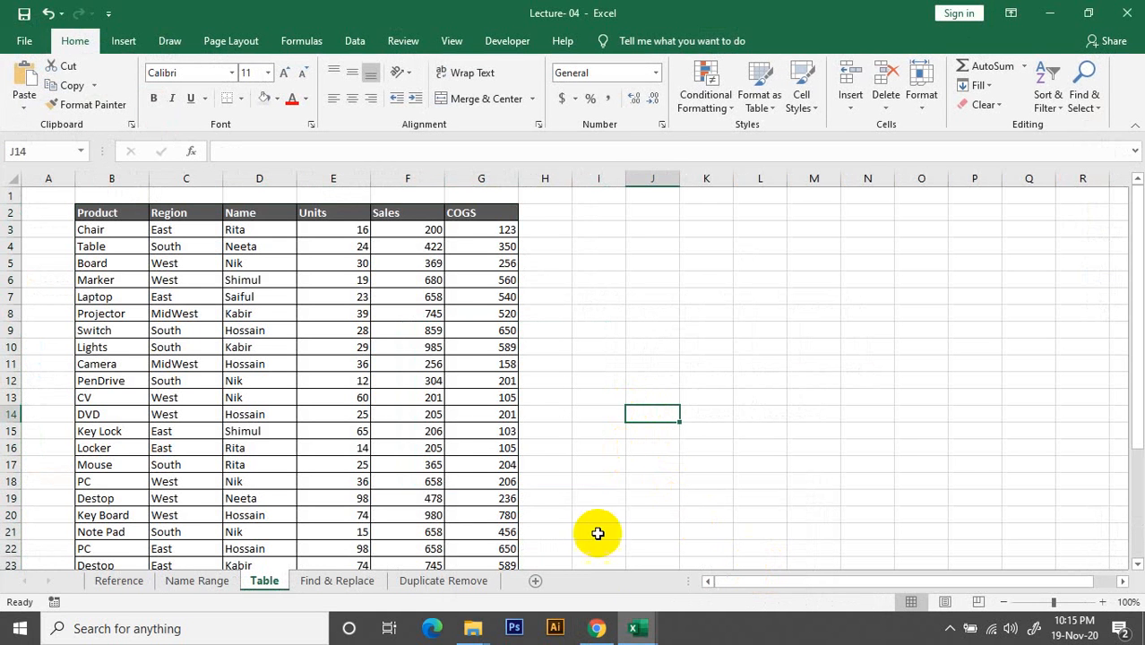
pyautogui.click(594, 628)
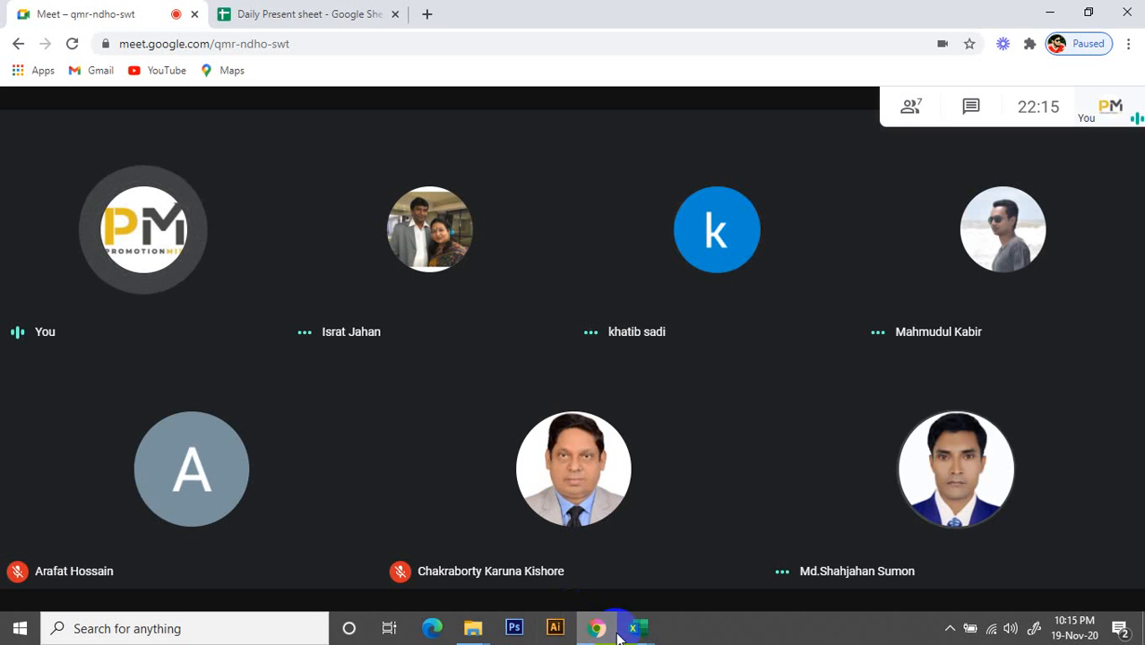
# Switch to the Lecture- 11 & 12 workbook in Excel and select the fifth sales rep in the dashboard's list box
pyautogui.moveTo(636, 628)
pyautogui.click(573, 528)
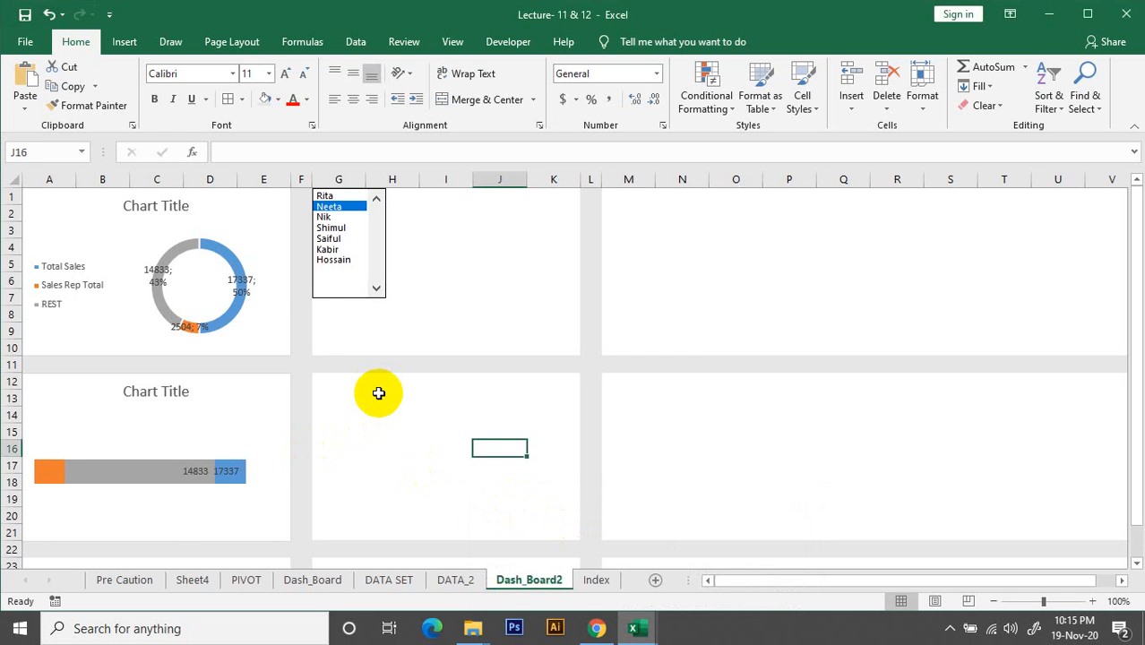
pyautogui.click(329, 239)
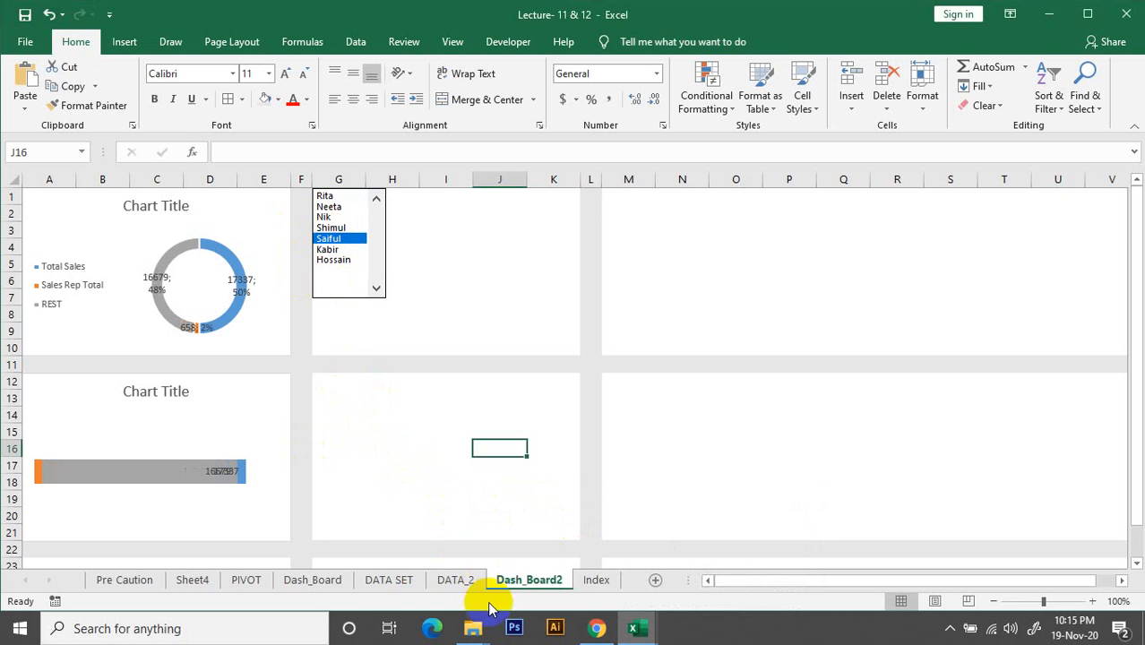
pyautogui.click(585, 557)
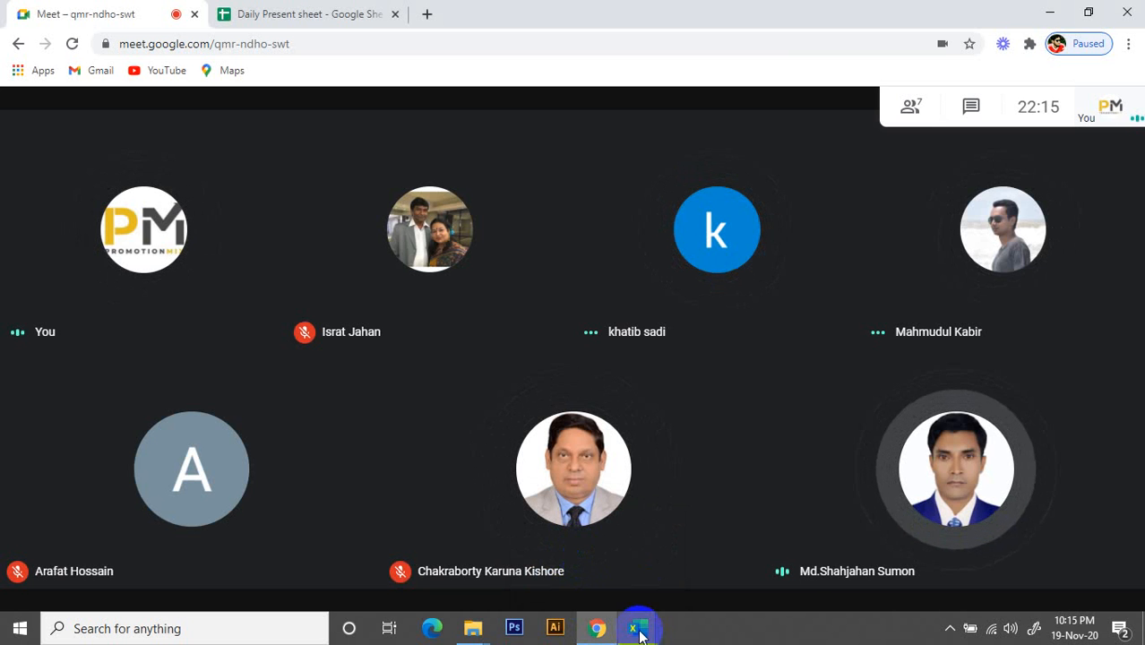
pyautogui.moveTo(639, 624)
pyautogui.click(666, 578)
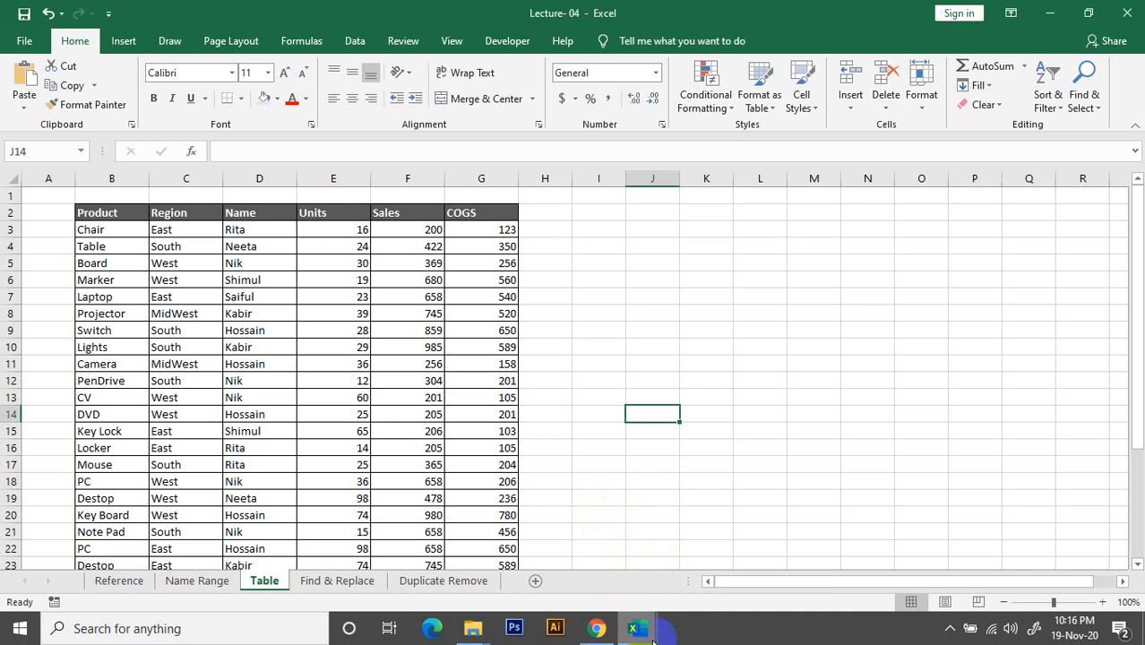
pyautogui.moveTo(636, 629)
pyautogui.moveTo(571, 571)
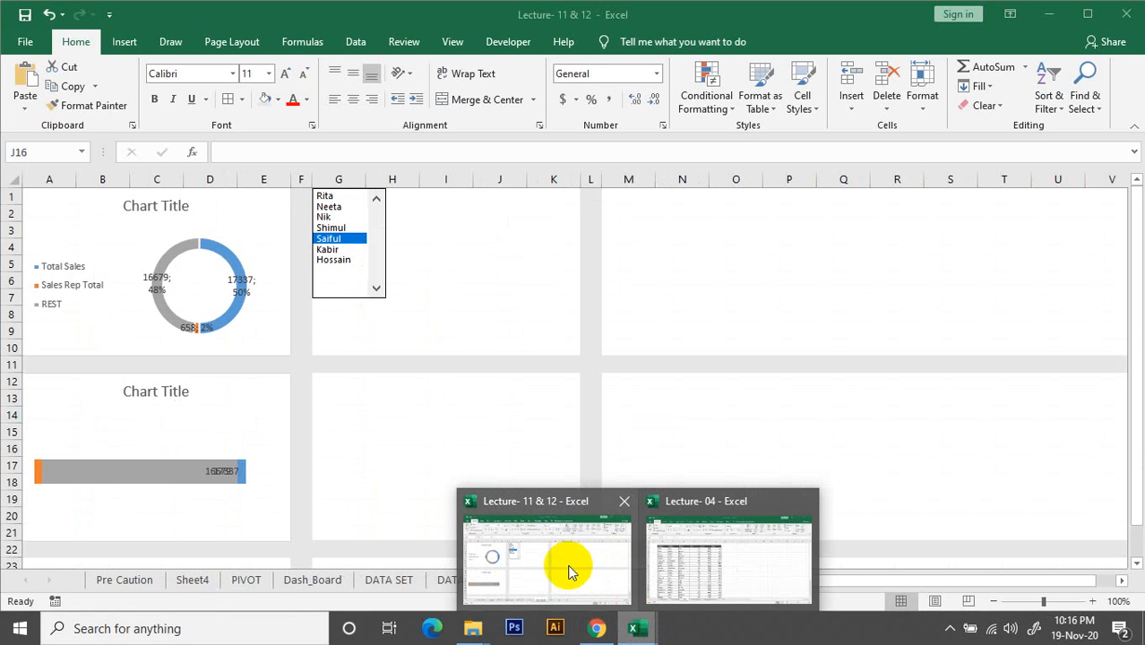
# Switch to the Google Meet call in Chrome and leave the call
pyautogui.click(597, 628)
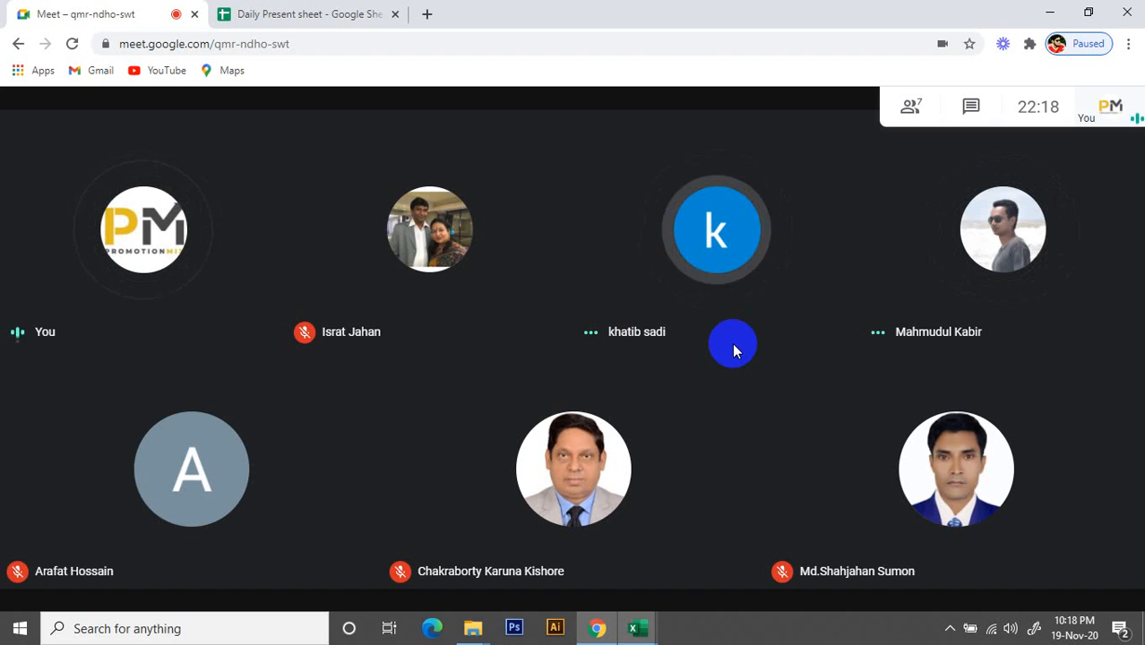
pyautogui.moveTo(775, 395)
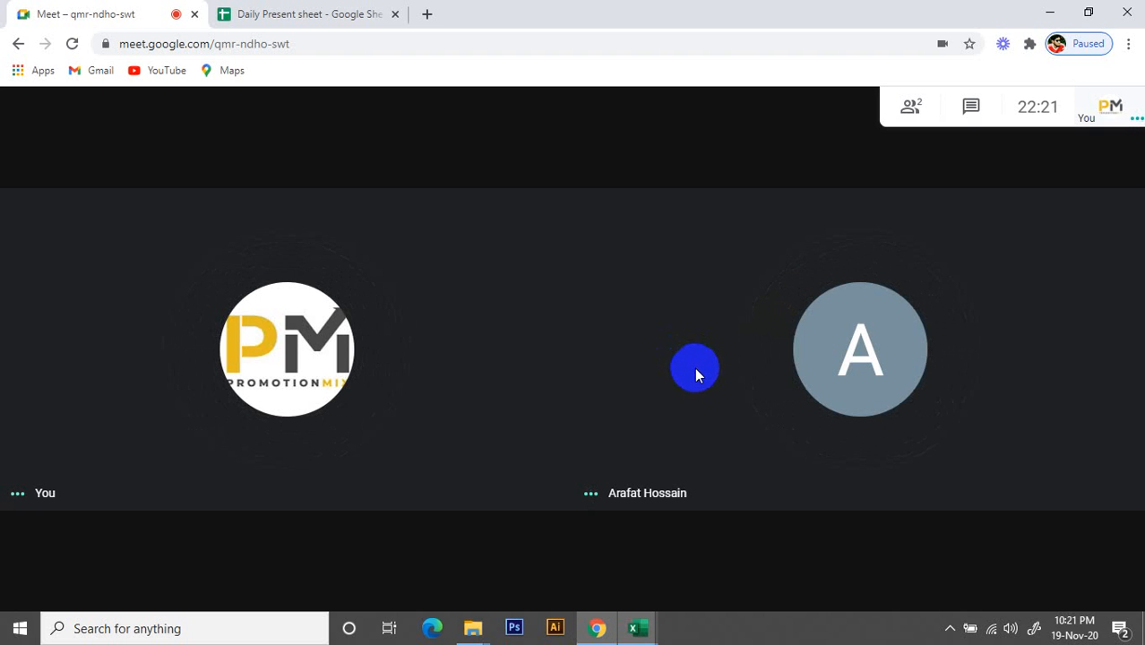
pyautogui.moveTo(542, 525)
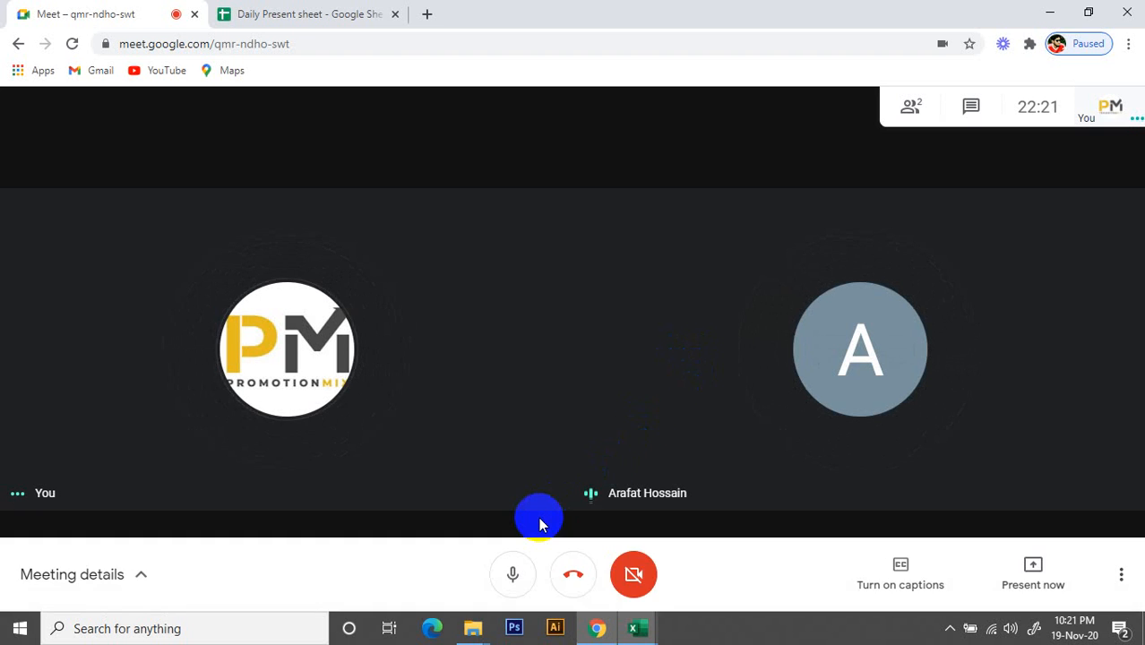
pyautogui.click(581, 575)
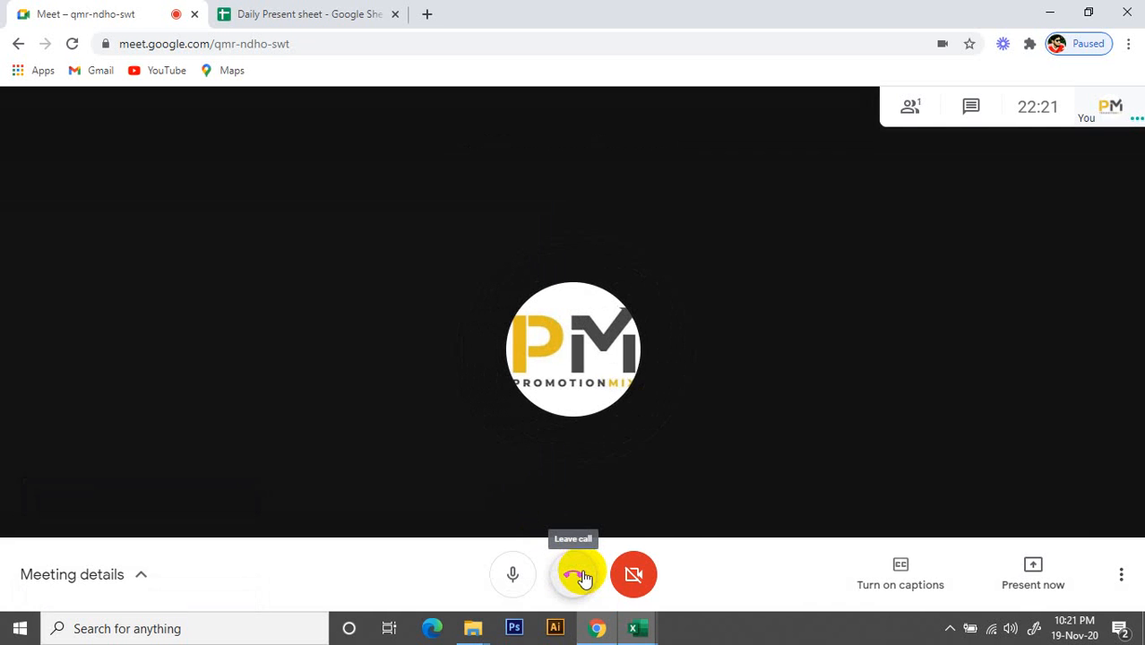
pyautogui.click(578, 575)
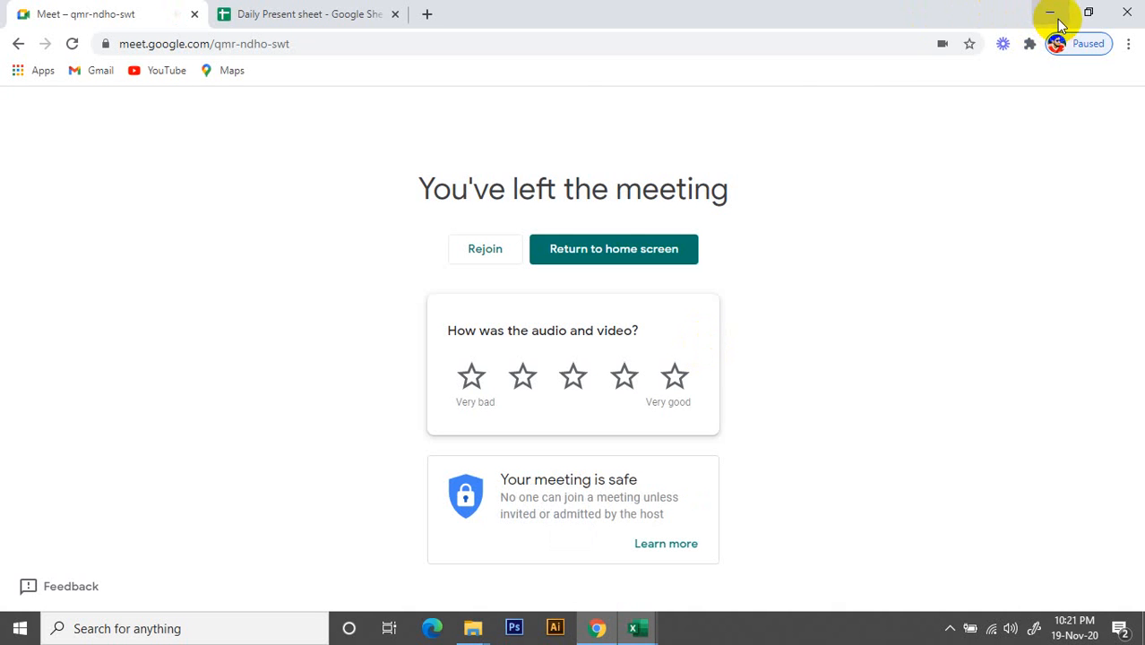
# Minimise the Chrome window and the open Excel workbook windows
pyautogui.click(1054, 15)
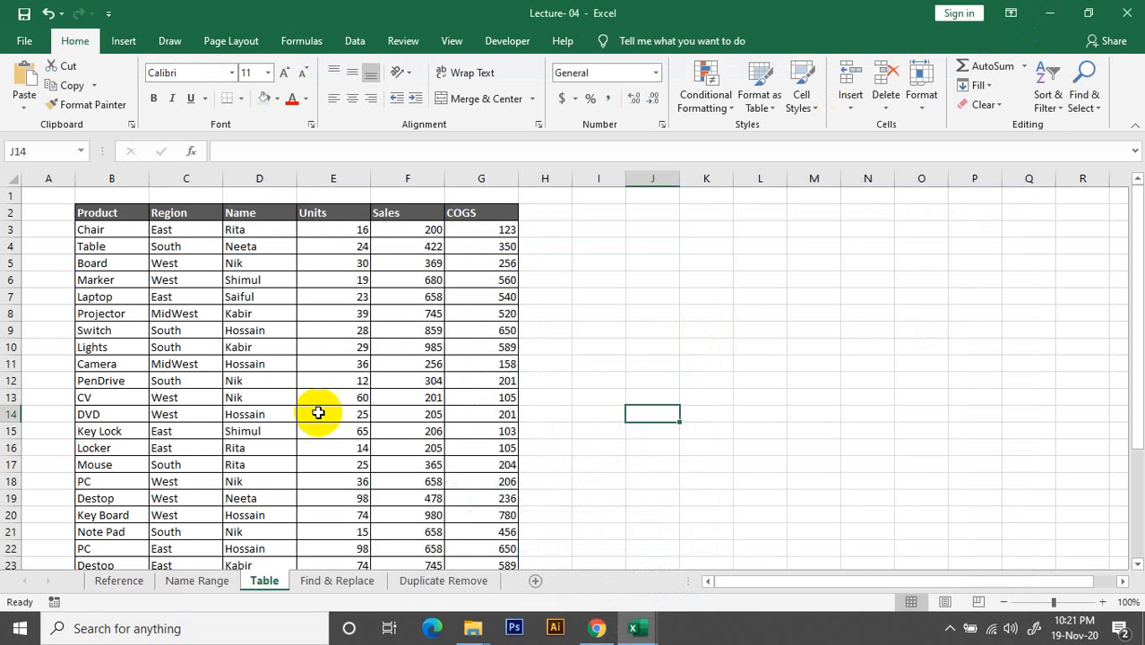
pyautogui.click(1053, 14)
pyautogui.click(1054, 14)
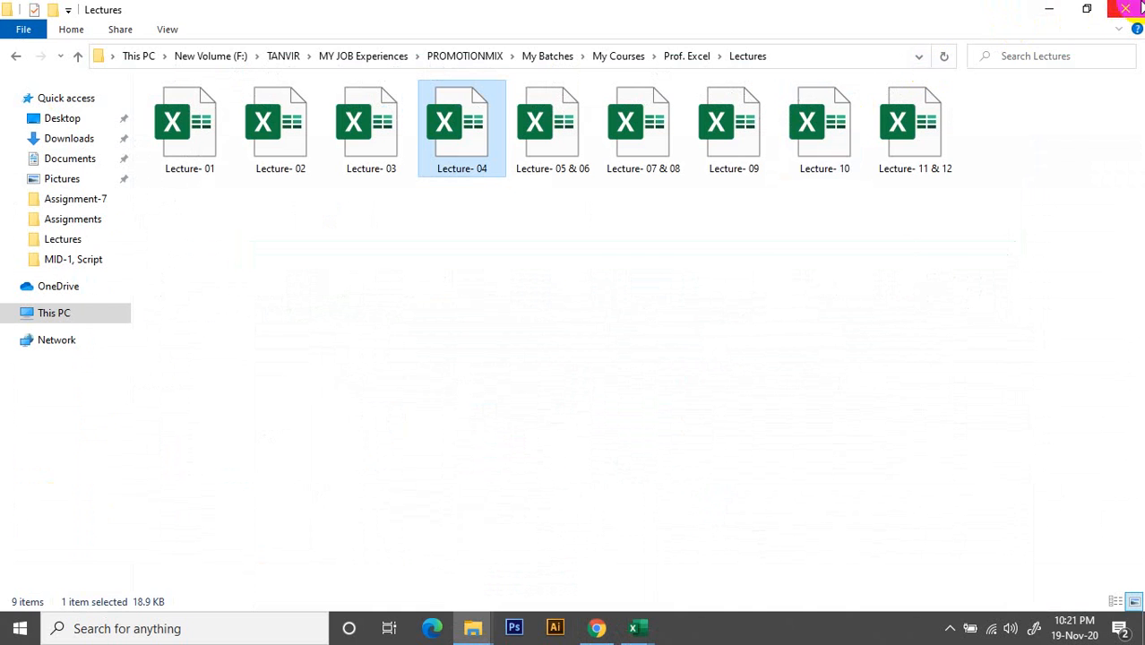